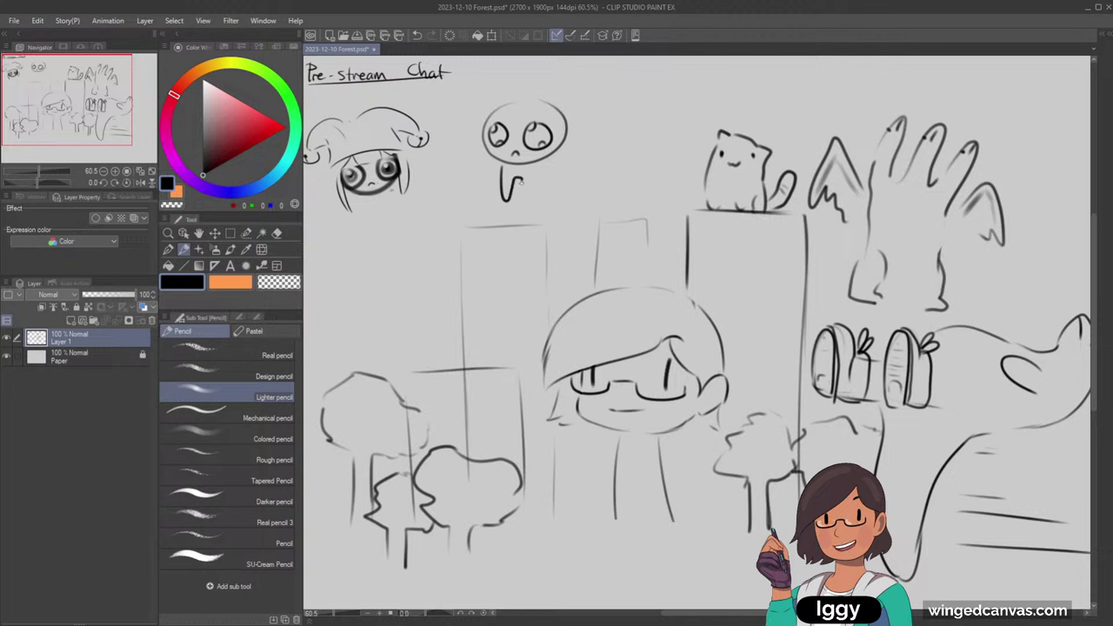
# - Sketch the small round-headed creature's four-legged body, darken its eyes, and add cloud puffs on both sides below it
pyautogui.hotkey('ctrl', 'z')
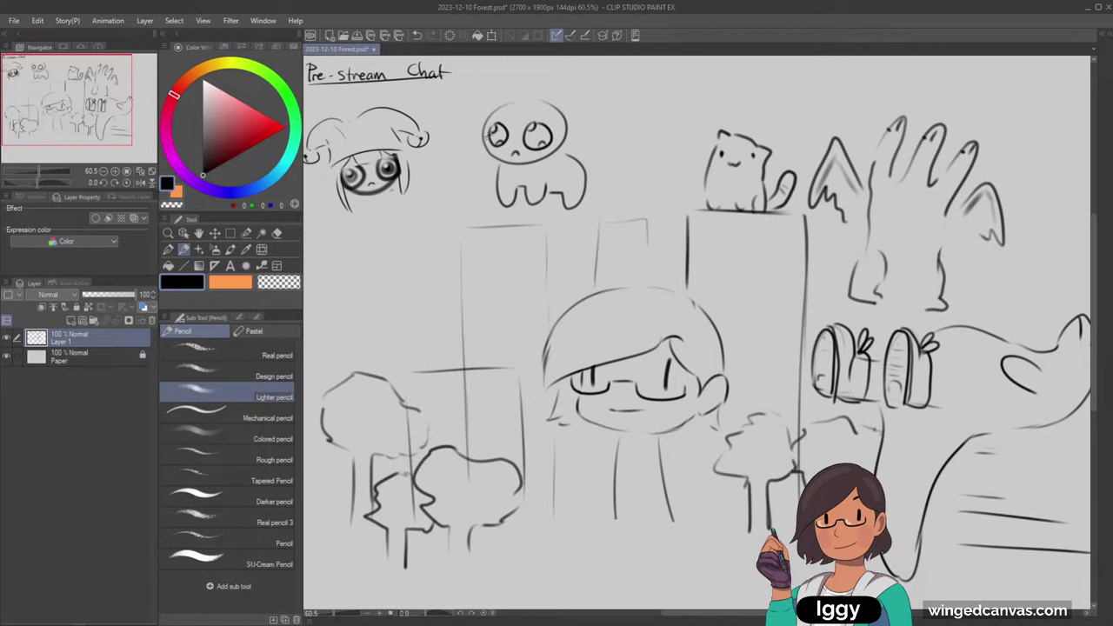
pyautogui.moveTo(496, 131)
pyautogui.mouseDown()
pyautogui.moveTo(546, 145)
pyautogui.moveTo(532, 138)
pyautogui.mouseUp()
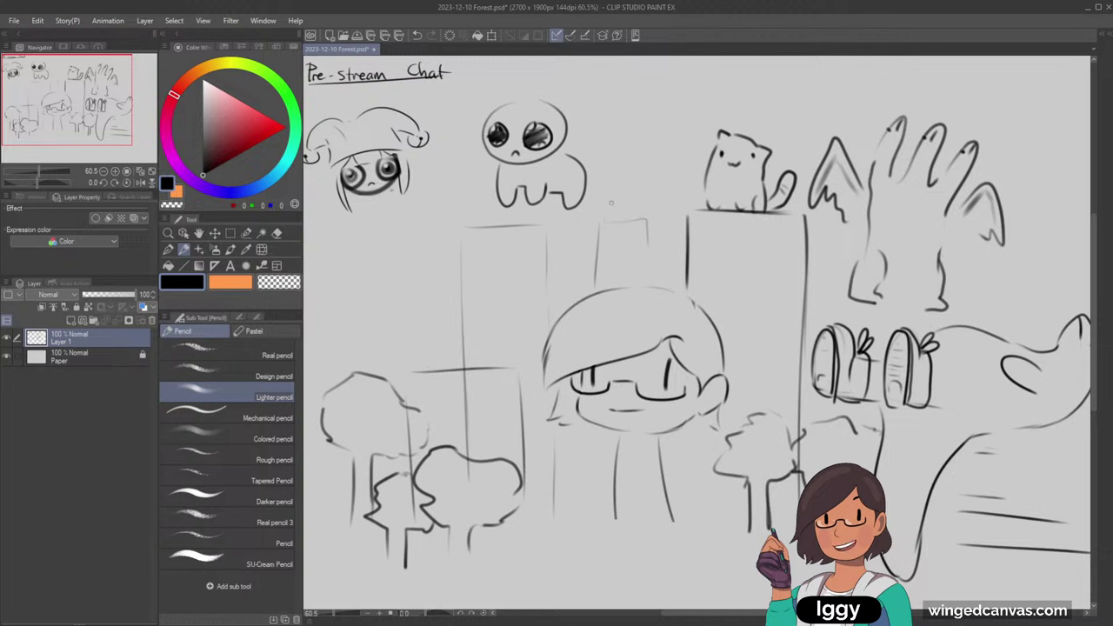
pyautogui.moveTo(612, 201)
pyautogui.mouseDown()
pyautogui.moveTo(553, 224)
pyautogui.moveTo(555, 236)
pyautogui.mouseUp()
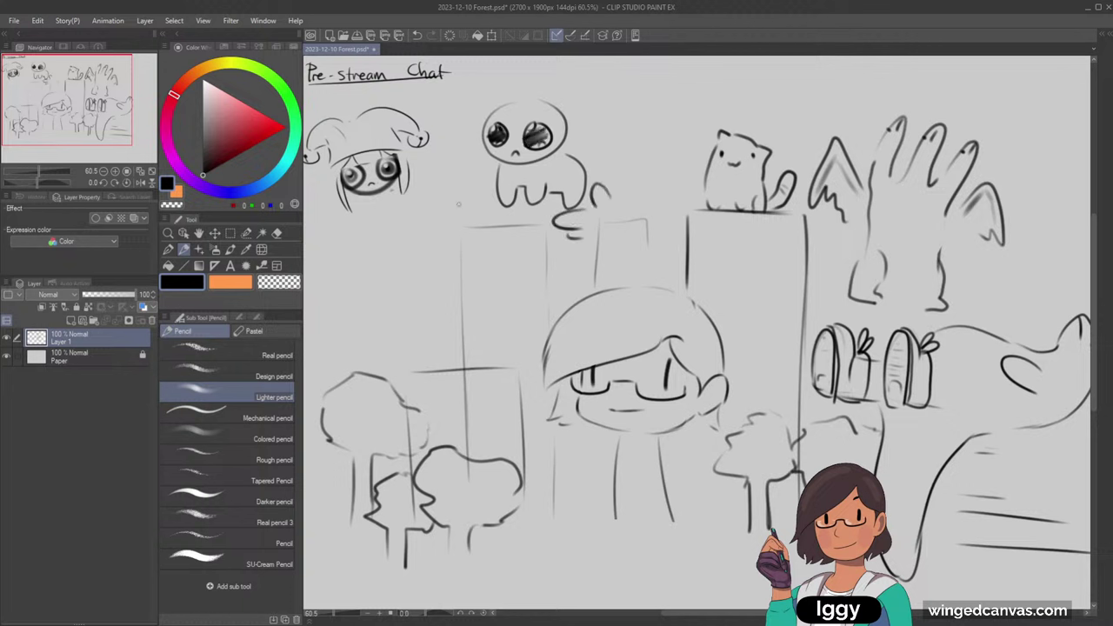
pyautogui.moveTo(476, 193); pyautogui.dragTo(482, 211)
# - Sketch a larger round head with two shaded eyes beside the small creature, with a tiny sparkle between their heads
pyautogui.moveTo(572, 111)
pyautogui.mouseDown()
pyautogui.moveTo(672, 131)
pyautogui.moveTo(648, 165)
pyautogui.moveTo(685, 122)
pyautogui.moveTo(598, 178)
pyautogui.mouseUp()
pyautogui.hotkey('ctrl', 'z')
pyautogui.moveTo(589, 122)
pyautogui.mouseDown()
pyautogui.moveTo(616, 145)
pyautogui.moveTo(593, 119)
pyautogui.moveTo(594, 139)
pyautogui.moveTo(654, 139)
pyautogui.moveTo(670, 158)
pyautogui.mouseUp()
pyautogui.moveTo(586, 120)
pyautogui.mouseDown()
pyautogui.moveTo(666, 131)
pyautogui.moveTo(638, 157)
pyautogui.mouseUp()
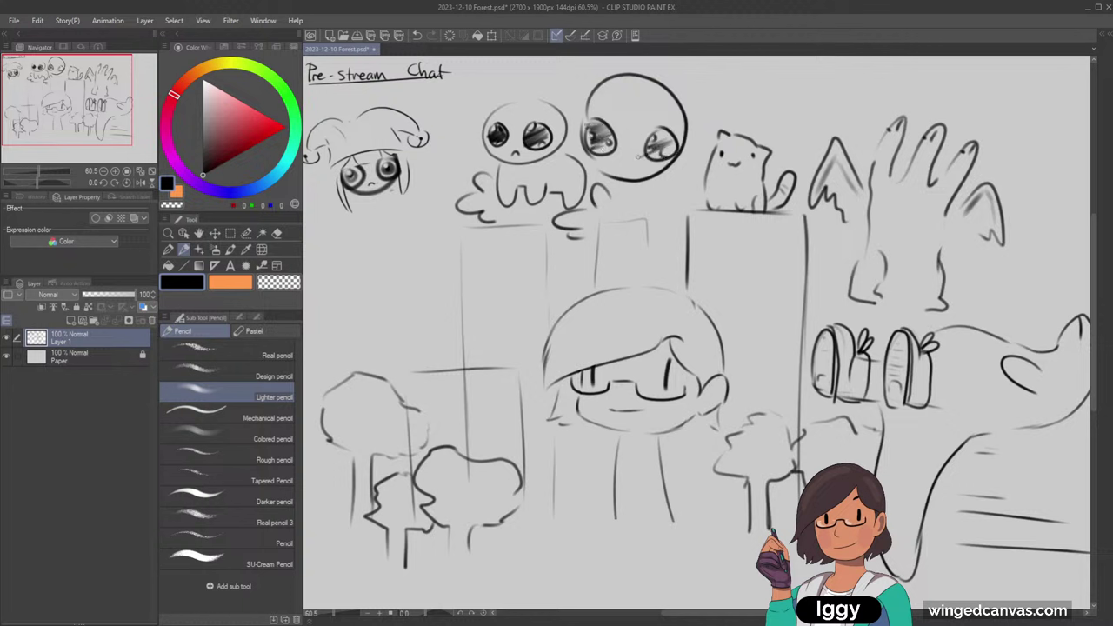
pyautogui.moveTo(569, 78)
pyautogui.mouseDown()
pyautogui.moveTo(563, 85)
pyautogui.moveTo(574, 85)
pyautogui.mouseUp()
pyautogui.moveTo(564, 86); pyautogui.dragTo(566, 94)
# - Close off the outlines of the cloud puffs beneath the small creature
pyautogui.moveTo(590, 231); pyautogui.dragTo(619, 219)
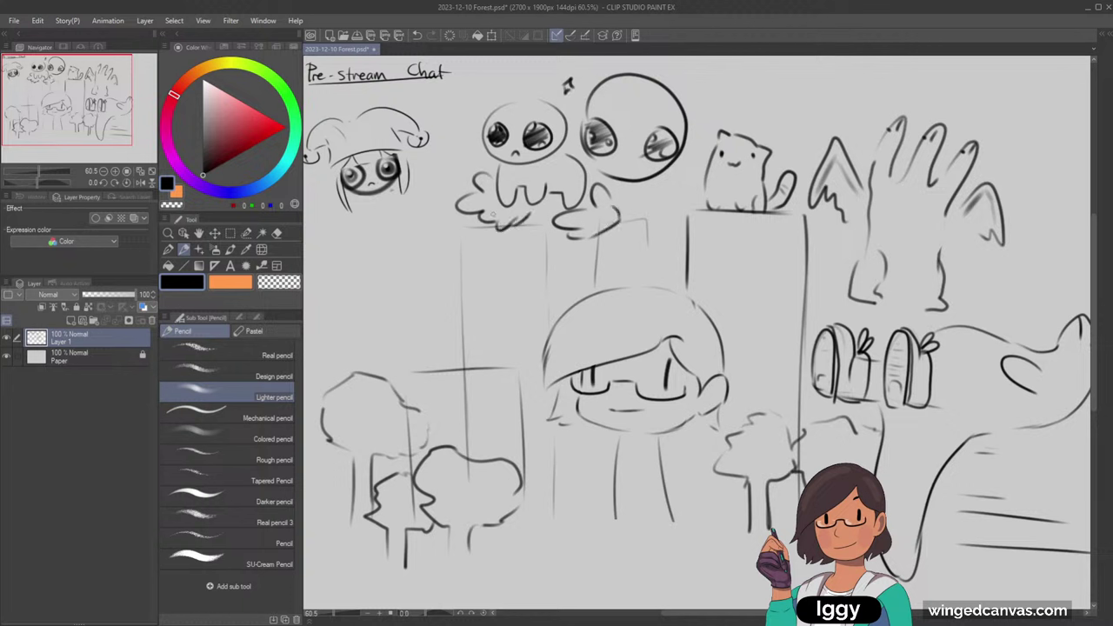
pyautogui.scroll(-2, 664, 130)
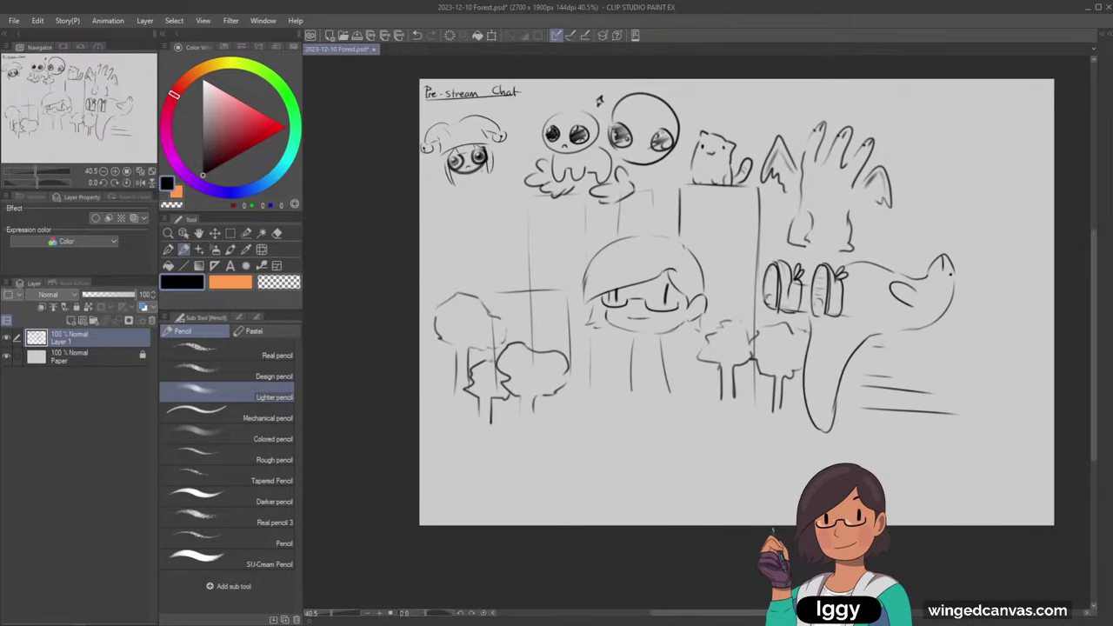
pyautogui.click(149, 173)
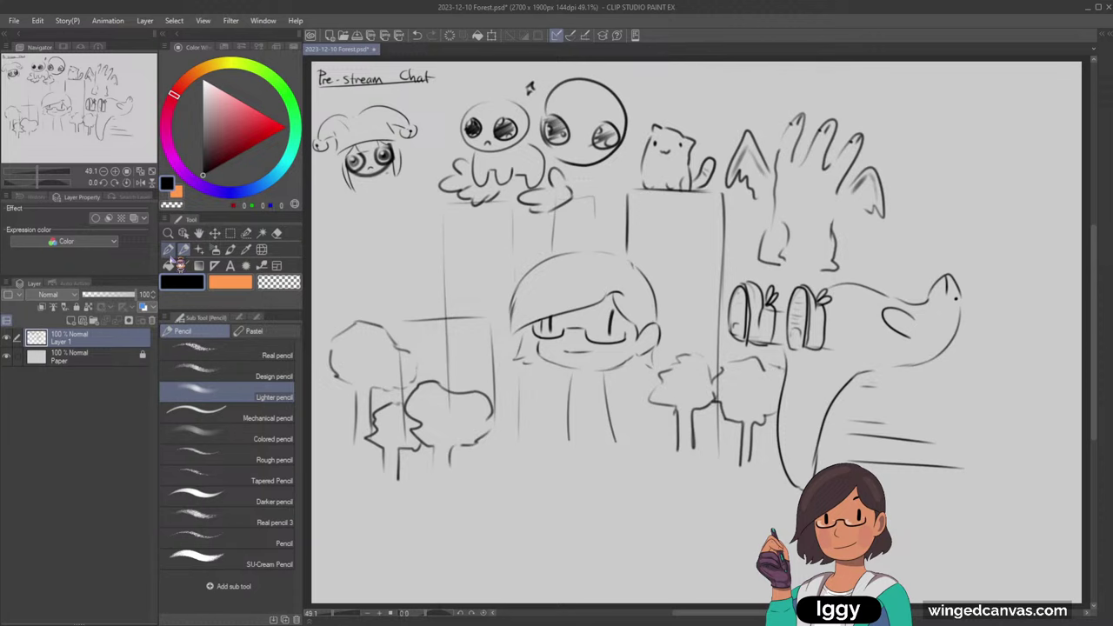
# - Add darker feather lines inside both wings attached to the hand sketch
pyautogui.moveTo(609, 347); pyautogui.dragTo(441, 351)
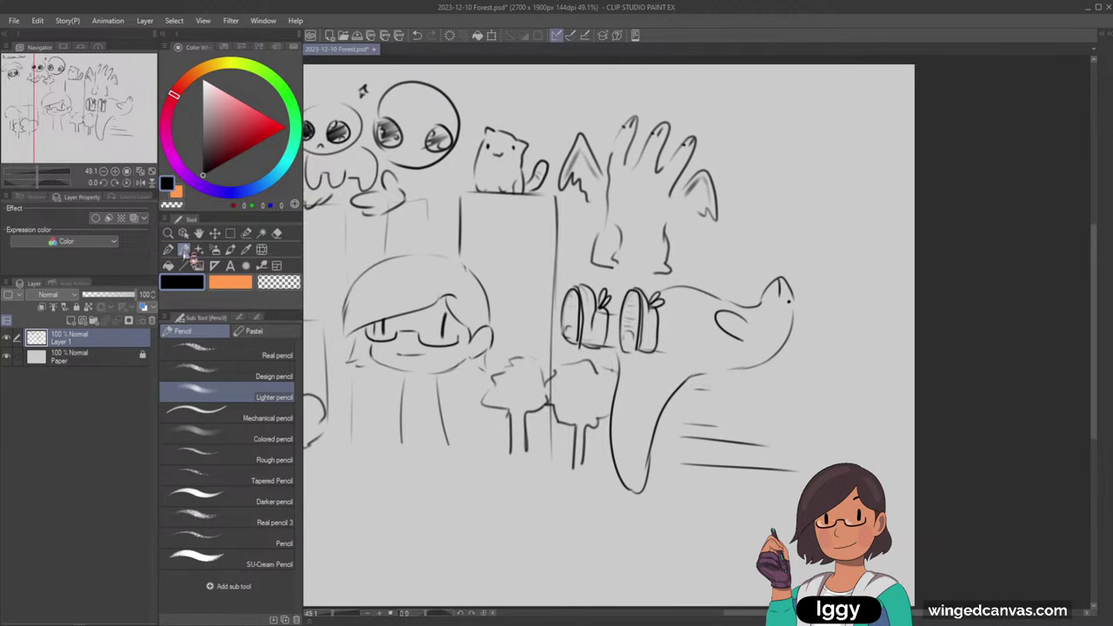
pyautogui.moveTo(581, 164); pyautogui.dragTo(574, 186)
pyautogui.moveTo(581, 158); pyautogui.dragTo(591, 179)
pyautogui.hotkey('ctrl', 'z')
pyautogui.moveTo(701, 178)
pyautogui.mouseDown()
pyautogui.moveTo(697, 212)
pyautogui.moveTo(699, 200)
pyautogui.mouseUp()
pyautogui.click(151, 172)
# - Darken both vertical edges of the tall building beneath the small creature with the Lighter pencil
pyautogui.click(213, 385)
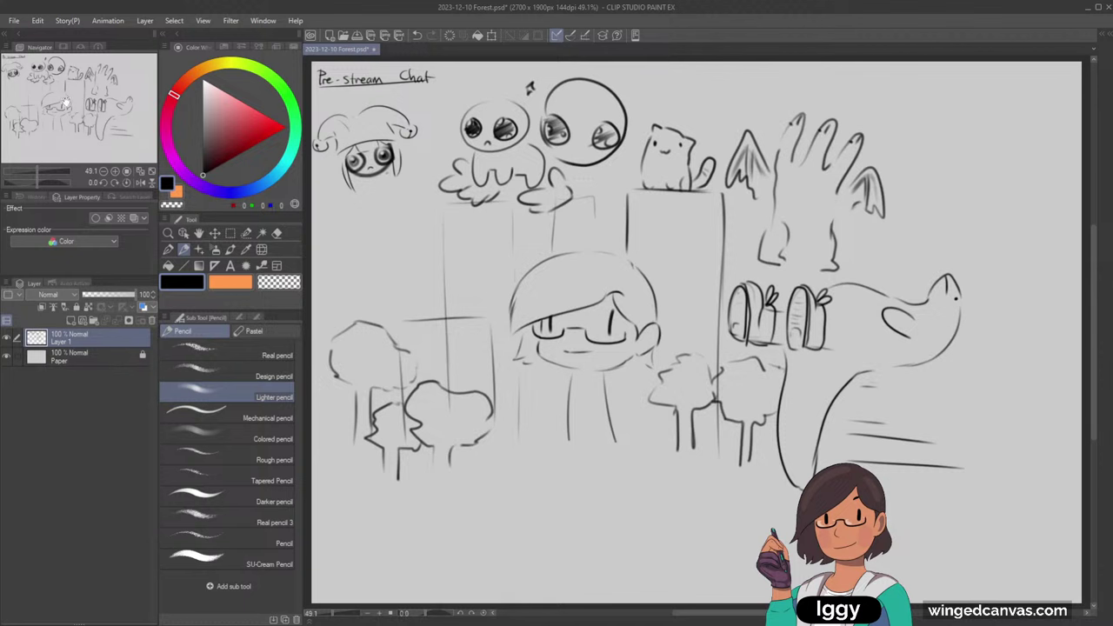
pyautogui.moveTo(66, 102); pyautogui.dragTo(96, 102)
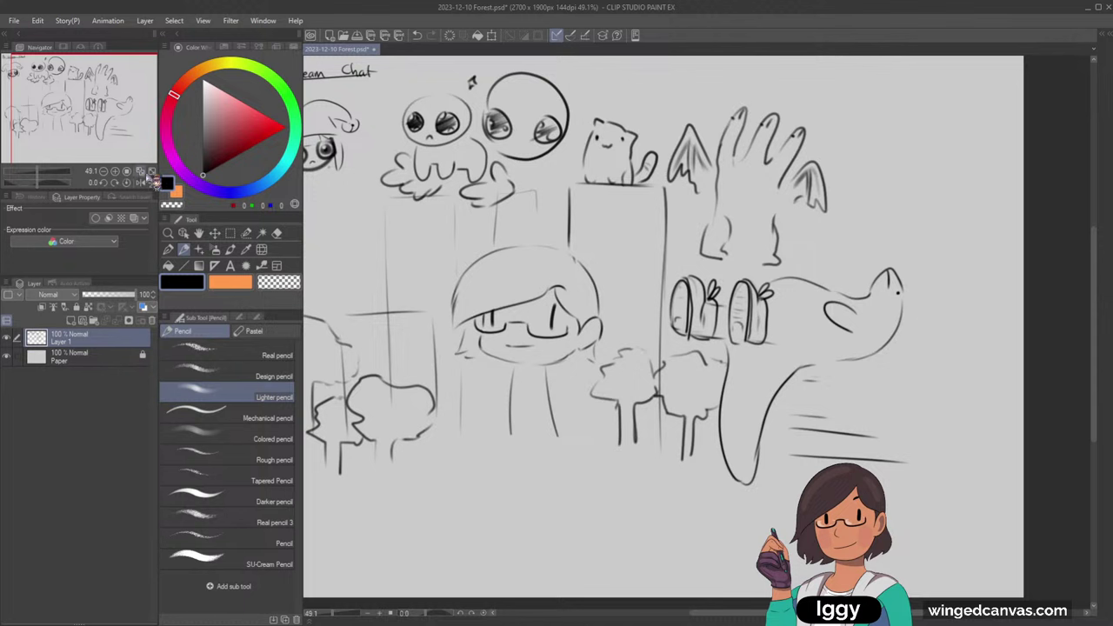
pyautogui.click(151, 172)
pyautogui.moveTo(441, 203); pyautogui.dragTo(445, 315)
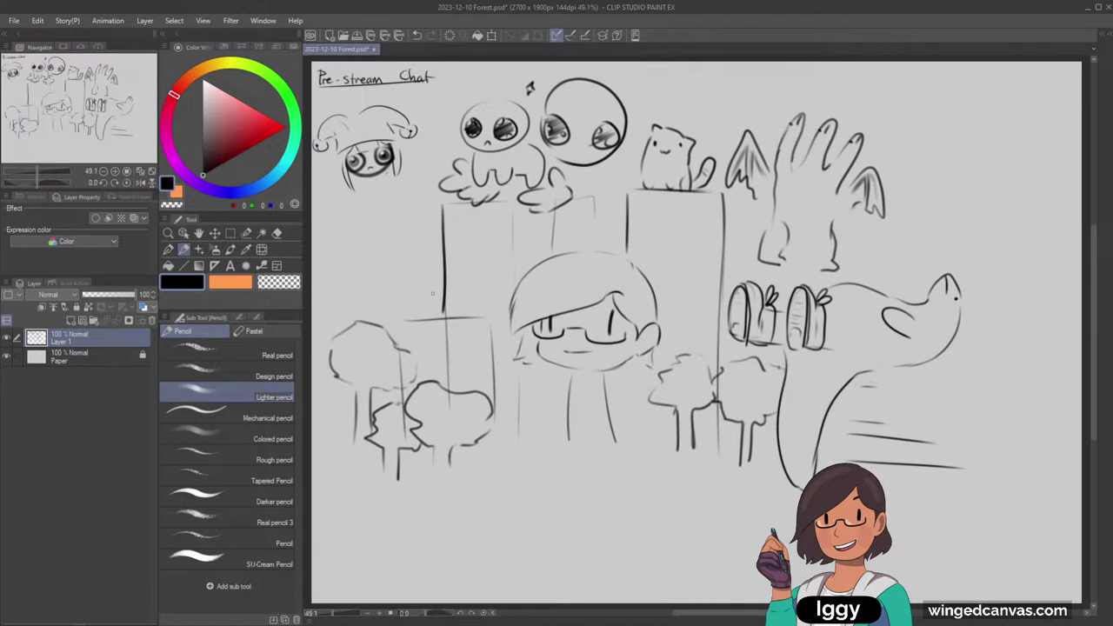
pyautogui.hotkey('ctrl', 'z')
pyautogui.moveTo(442, 207); pyautogui.dragTo(448, 313)
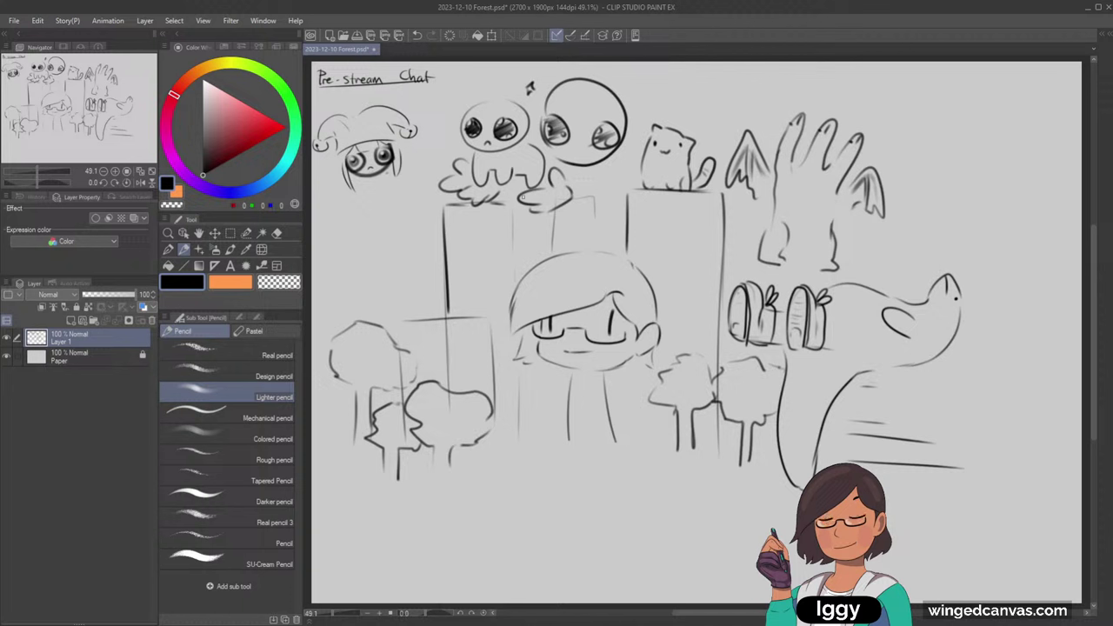
pyautogui.moveTo(512, 204); pyautogui.dragTo(508, 286)
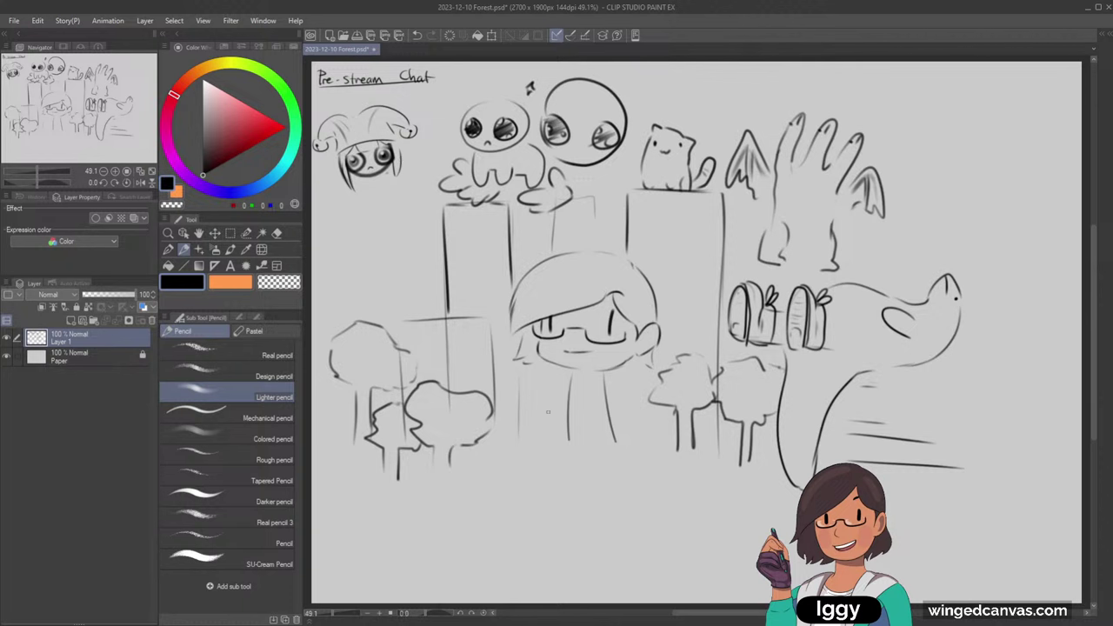
# - Transform the whole sketch layer so the drawings shift slightly down and to the right on the canvas
pyautogui.hotkey('ctrl', 't')
pyautogui.moveTo(826, 421)
pyautogui.mouseDown()
pyautogui.moveTo(845, 441)
pyautogui.moveTo(845, 430)
pyautogui.mouseUp()
pyautogui.click(642, 533)
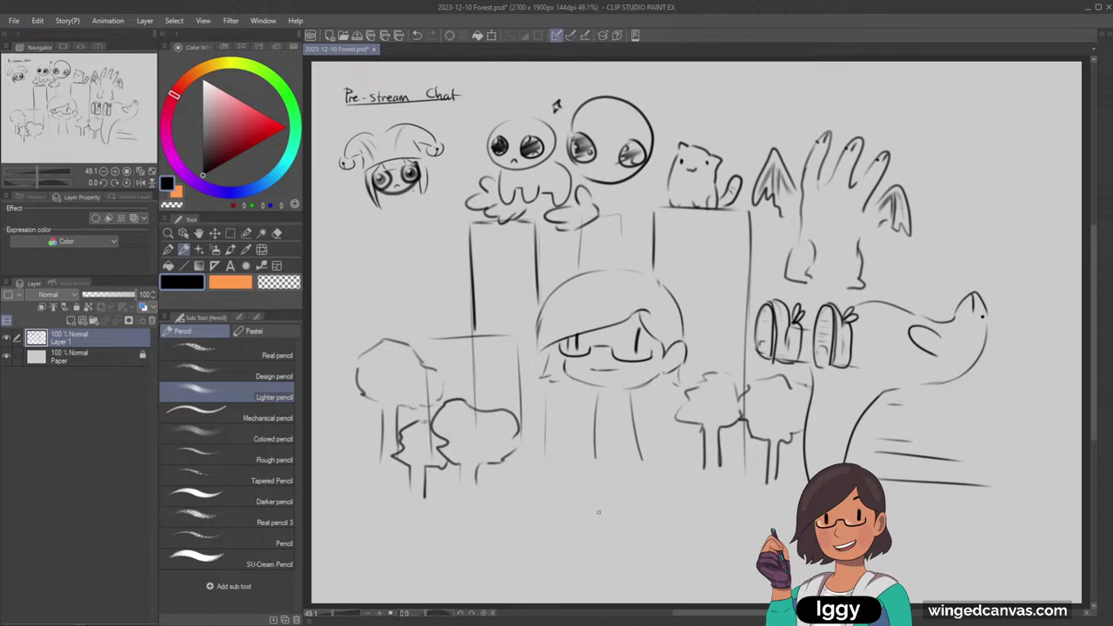
# - Select the "Pre-stream Chat" heading, move it closer to the canvas's upper-left corner, and deselect it
pyautogui.click(230, 233)
pyautogui.moveTo(336, 78); pyautogui.dragTo(471, 112)
pyautogui.click(215, 233)
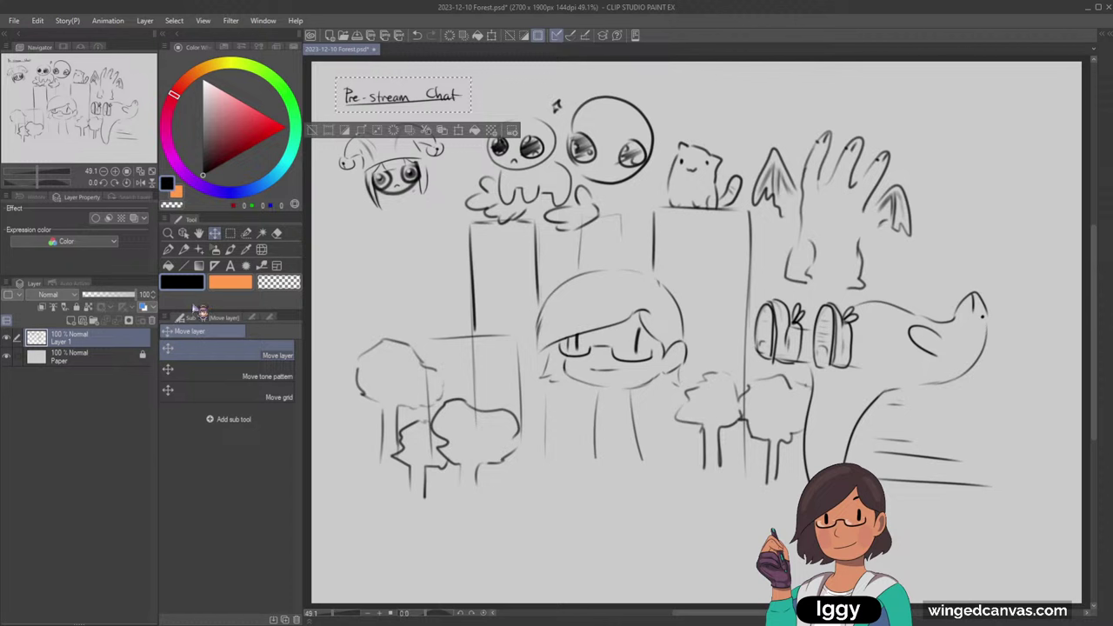
pyautogui.moveTo(414, 101); pyautogui.dragTo(391, 89)
pyautogui.click(312, 118)
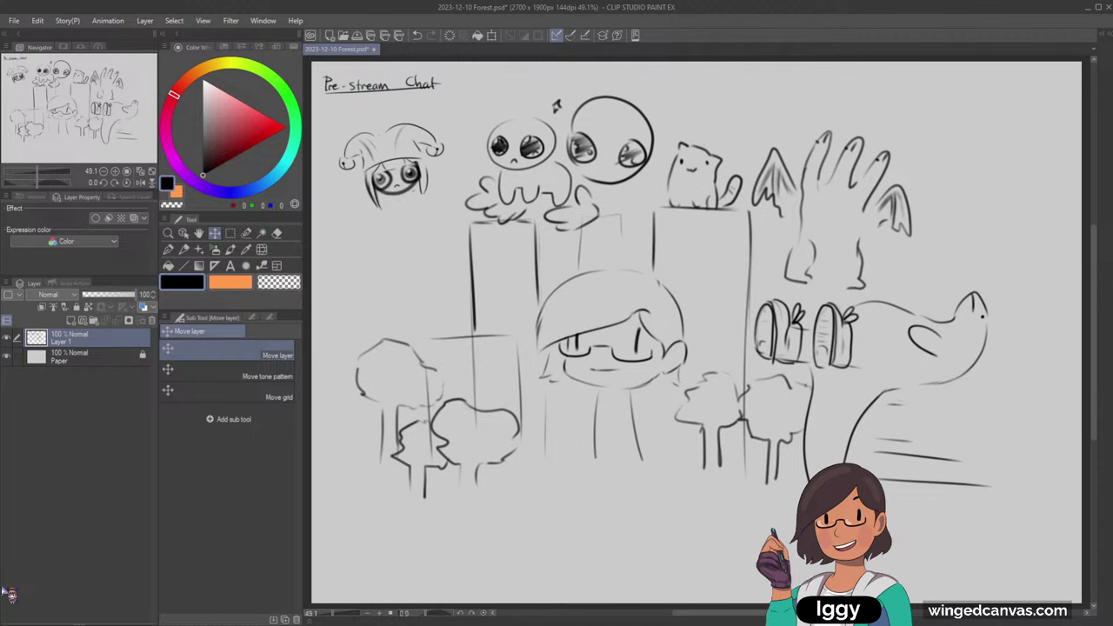
pyautogui.click(168, 233)
pyautogui.click(390, 316)
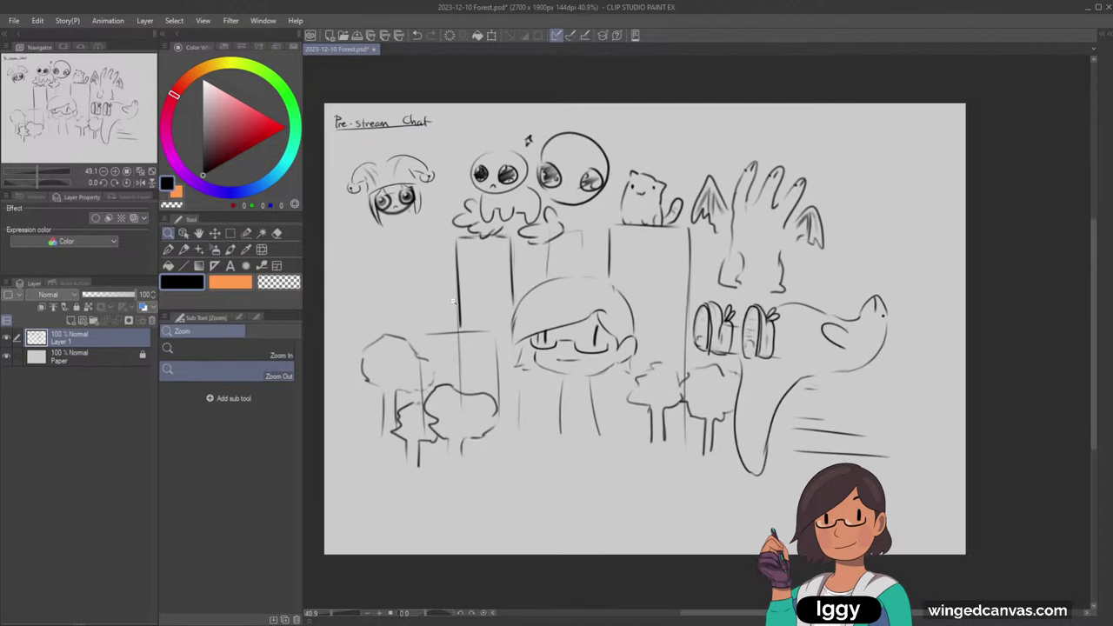
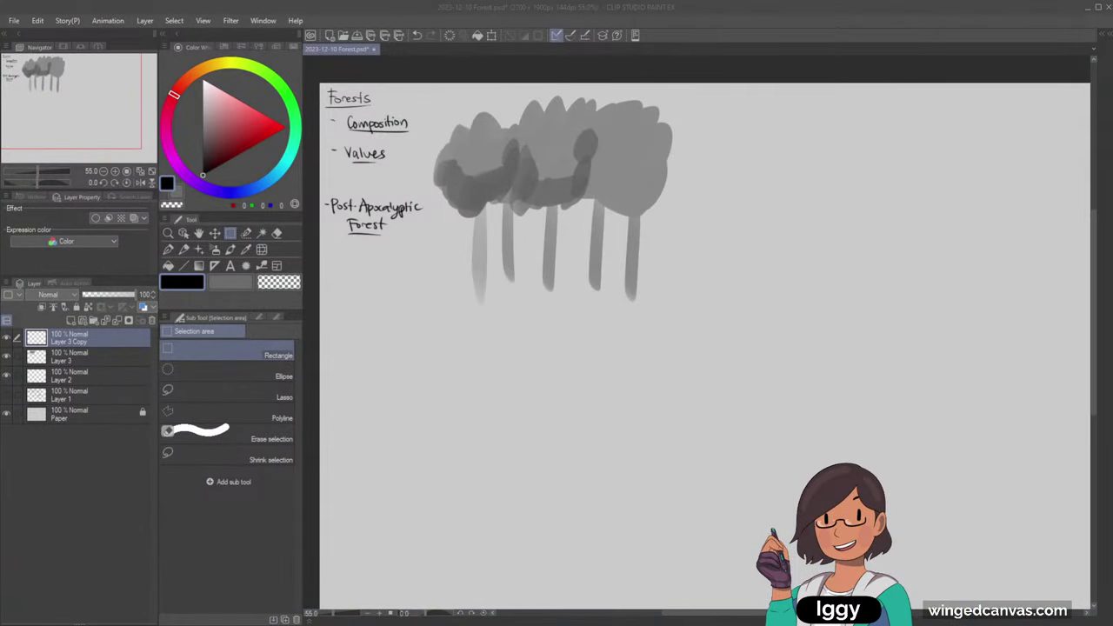
# - Add a new layer above Layer 3 Copy and choose the Dense watercolor 3 brush for painting below the trees
pyautogui.click(71, 321)
pyautogui.click(183, 250)
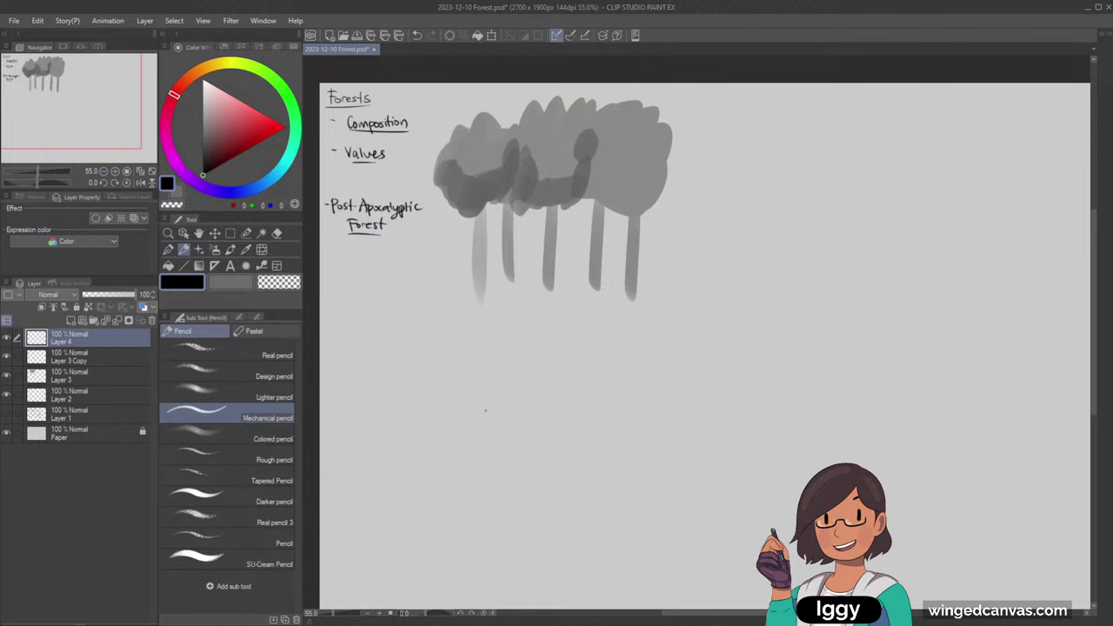
pyautogui.moveTo(73, 102); pyautogui.dragTo(81, 126)
pyautogui.click(230, 249)
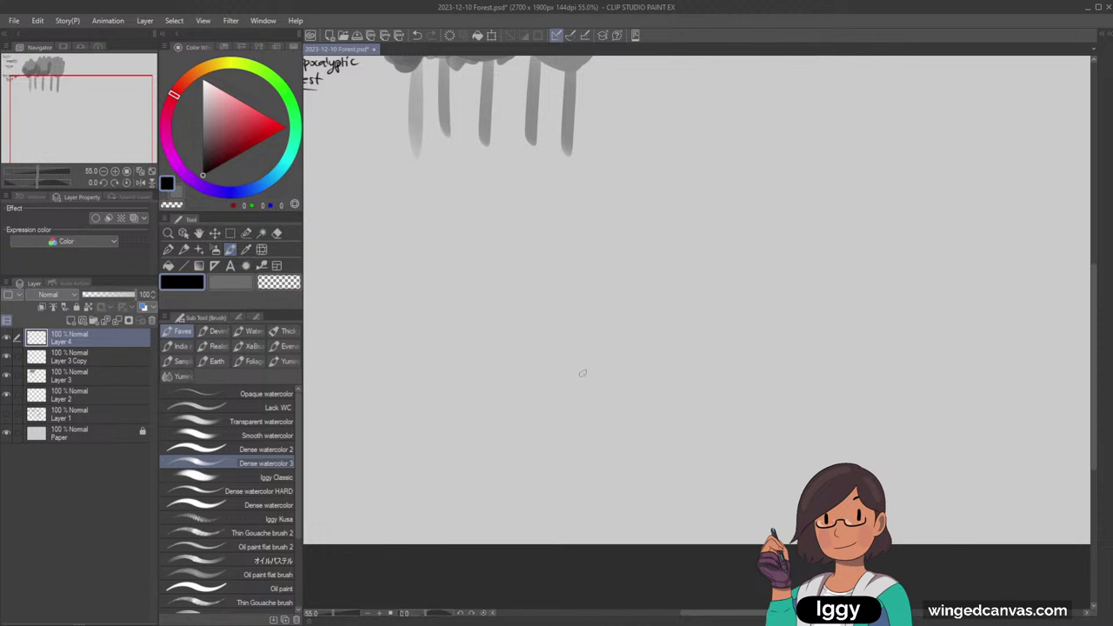
# - Block in a tall, narrow building shape in the empty area below the trees using the dark gray secondary color
pyautogui.moveTo(512, 258)
pyautogui.mouseDown()
pyautogui.moveTo(552, 223)
pyautogui.moveTo(532, 270)
pyautogui.moveTo(524, 474)
pyautogui.mouseUp()
pyautogui.hotkey('ctrl', 'z')
pyautogui.press('x')
pyautogui.moveTo(581, 248)
pyautogui.mouseDown()
pyautogui.moveTo(576, 431)
pyautogui.moveTo(556, 276)
pyautogui.moveTo(538, 304)
pyautogui.moveTo(574, 318)
pyautogui.moveTo(543, 400)
pyautogui.mouseUp()
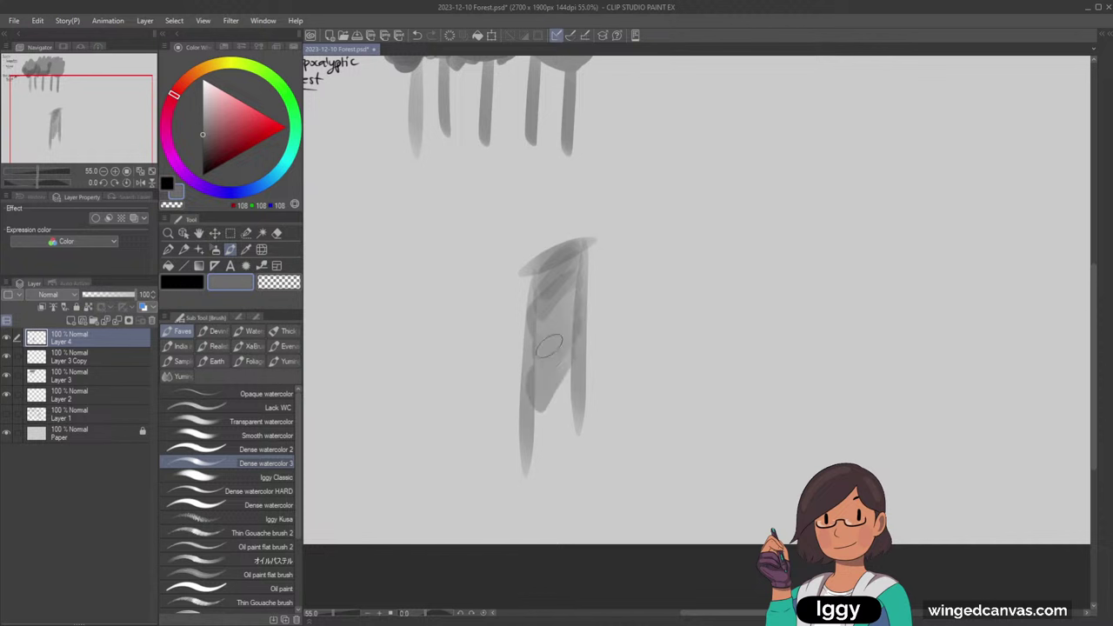
pyautogui.moveTo(544, 268)
pyautogui.mouseDown()
pyautogui.moveTo(541, 435)
pyautogui.moveTo(555, 312)
pyautogui.moveTo(548, 366)
pyautogui.moveTo(570, 281)
pyautogui.moveTo(551, 465)
pyautogui.mouseUp()
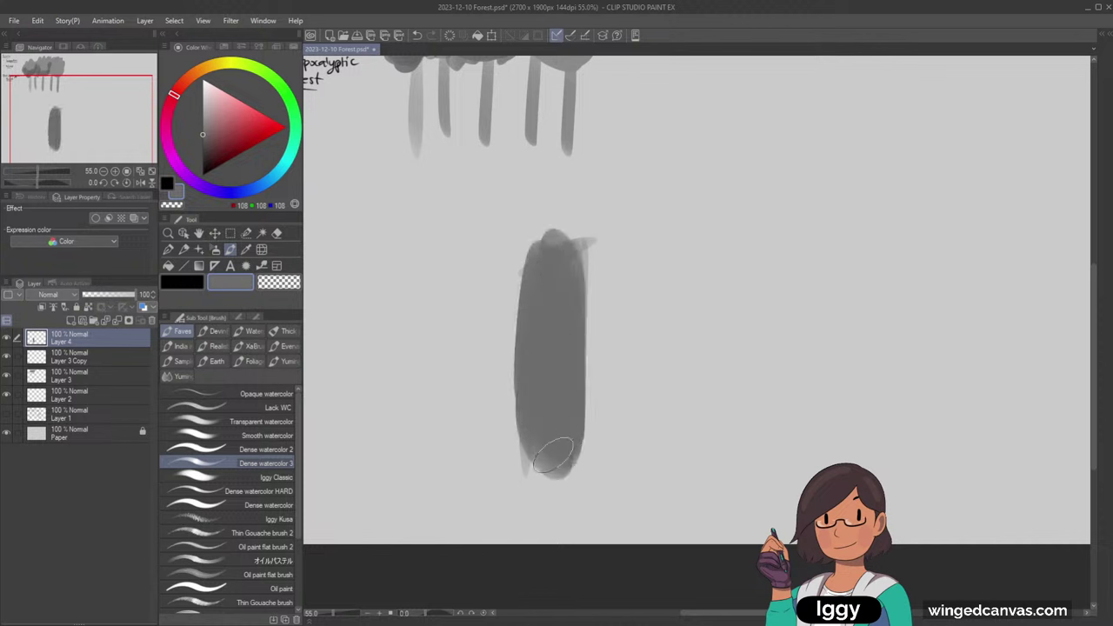
# - Replace the building's dark fill with the lighter gray (RGB 152) sampled from its rough strokes
pyautogui.click(246, 248)
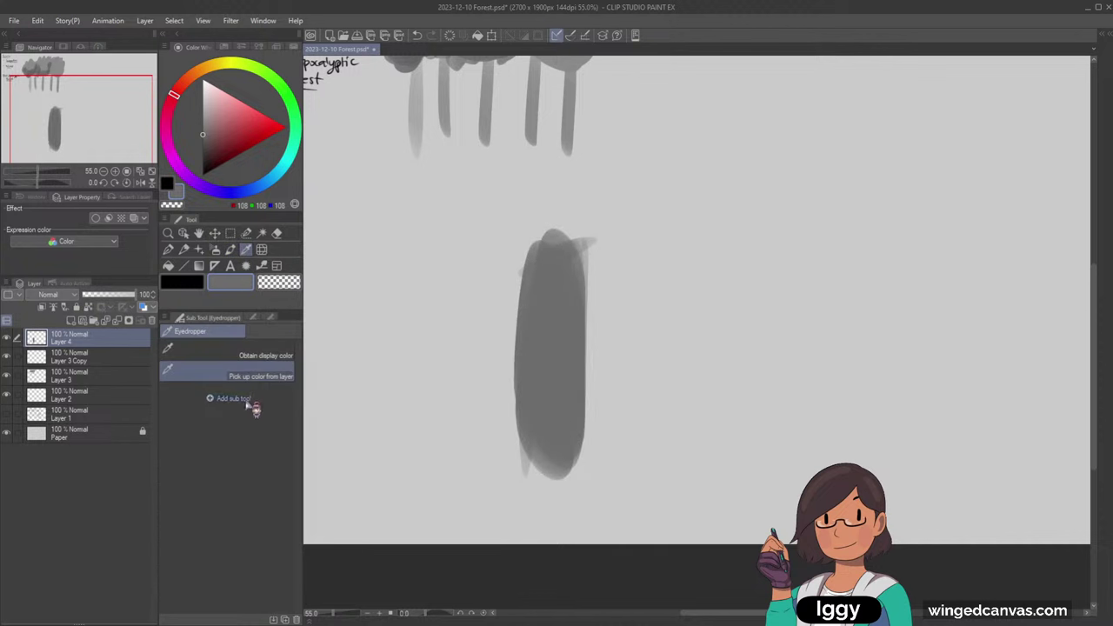
pyautogui.click(261, 354)
pyautogui.hotkey('ctrl', 'z')
pyautogui.hotkey('ctrl', 'z')
pyautogui.hotkey('ctrl', 'z')
pyautogui.hotkey('ctrl', 'z')
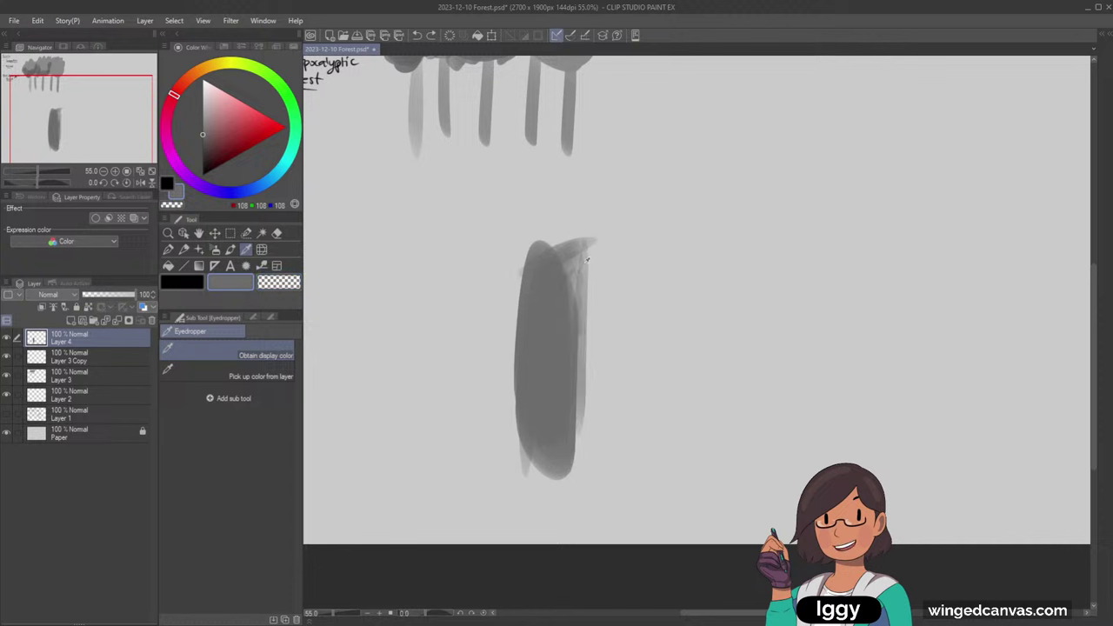
pyautogui.click(563, 273)
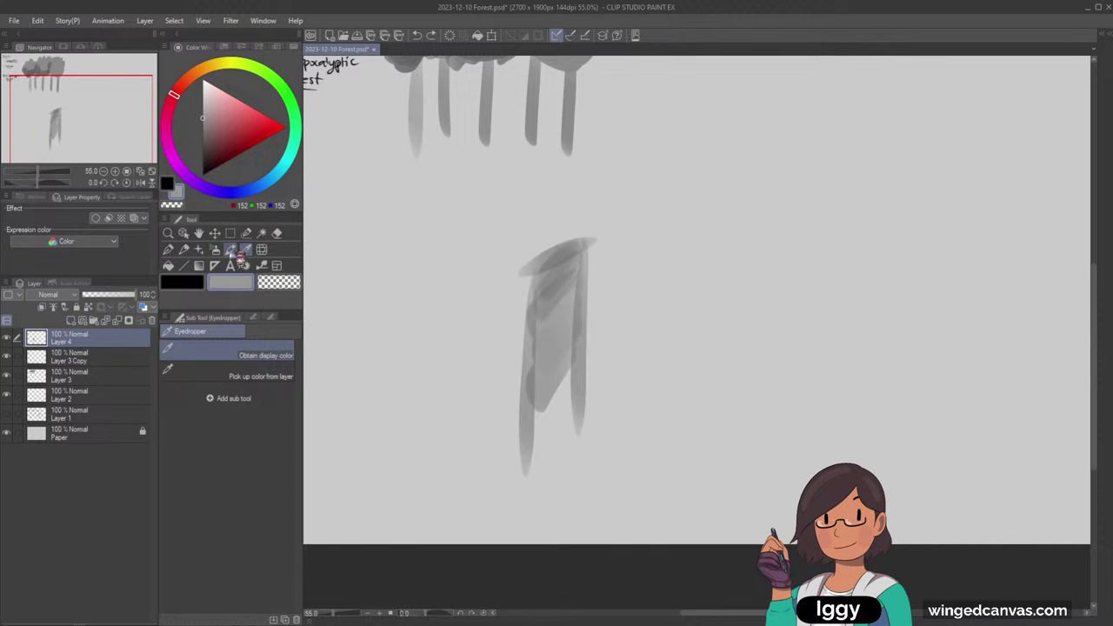
pyautogui.click(231, 249)
pyautogui.moveTo(561, 265)
pyautogui.mouseDown()
pyautogui.moveTo(541, 457)
pyautogui.moveTo(574, 281)
pyautogui.moveTo(562, 402)
pyautogui.moveTo(550, 374)
pyautogui.mouseUp()
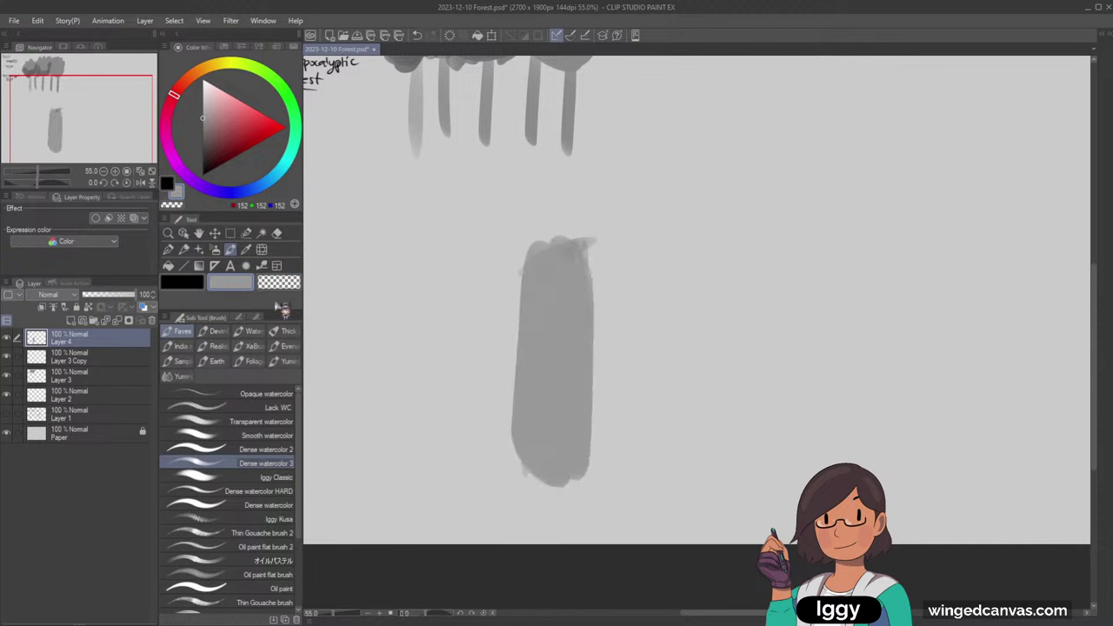
# - Trim the gray building with transparent color into a clean face with a slanted top, flat base and straight right side
pyautogui.click(215, 265)
pyautogui.click(231, 249)
pyautogui.moveTo(506, 267); pyautogui.dragTo(618, 211)
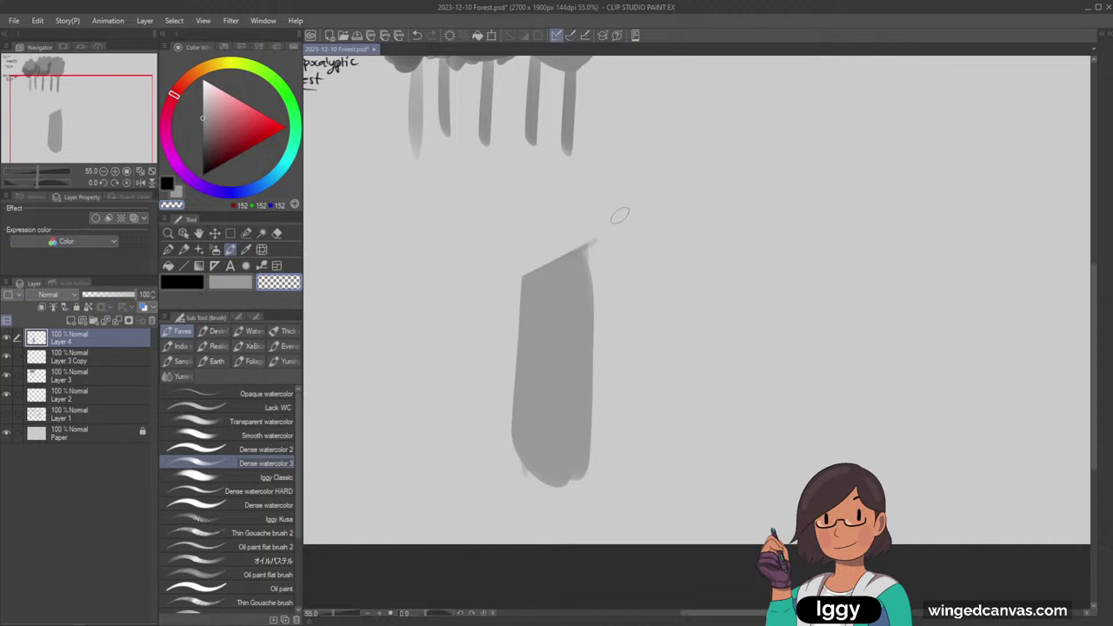
pyautogui.moveTo(462, 462); pyautogui.dragTo(599, 465)
pyautogui.moveTo(582, 248); pyautogui.dragTo(573, 439)
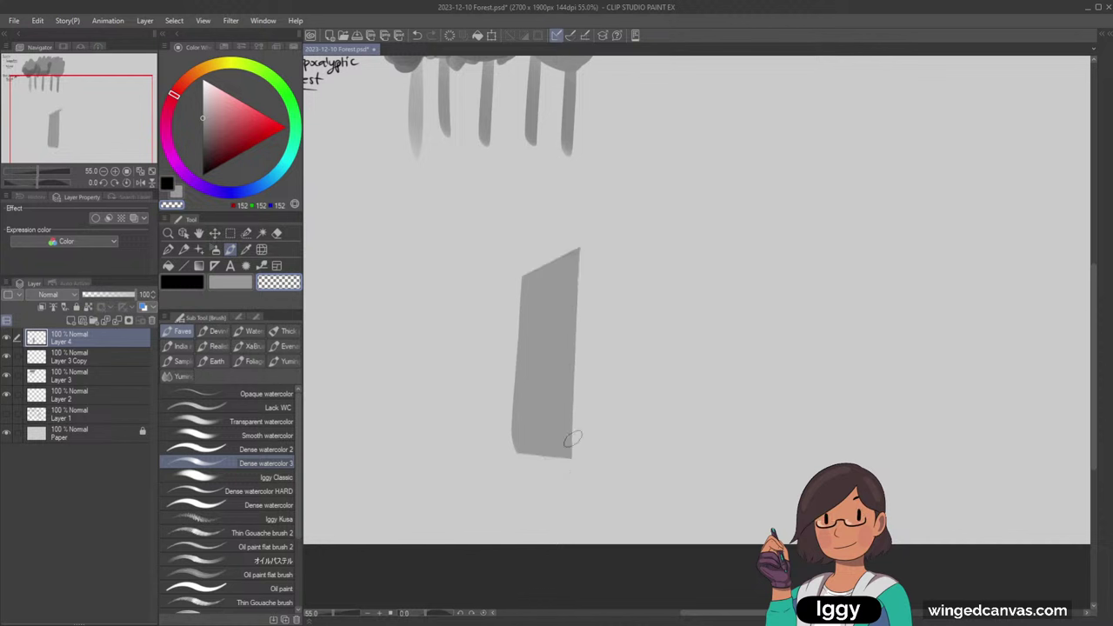
# - Paint the building's second side face along its right edge in a lighter gray (RGB 170)
pyautogui.press('c')
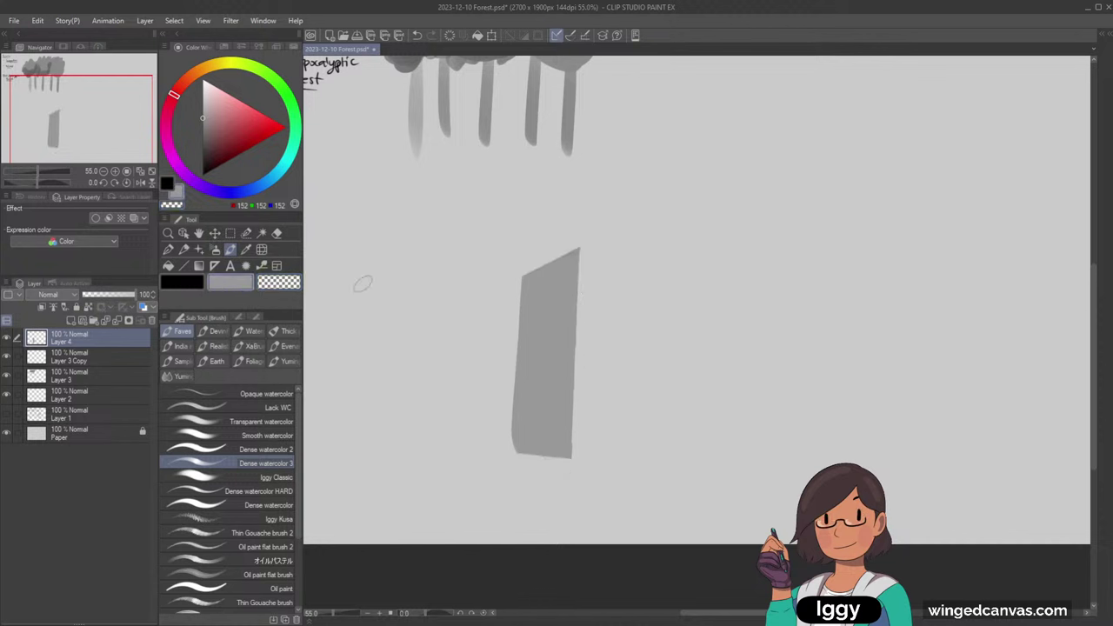
pyautogui.moveTo(588, 250); pyautogui.dragTo(584, 372)
pyautogui.keyDown('alt'); pyautogui.click(585, 290); pyautogui.keyUp('alt')
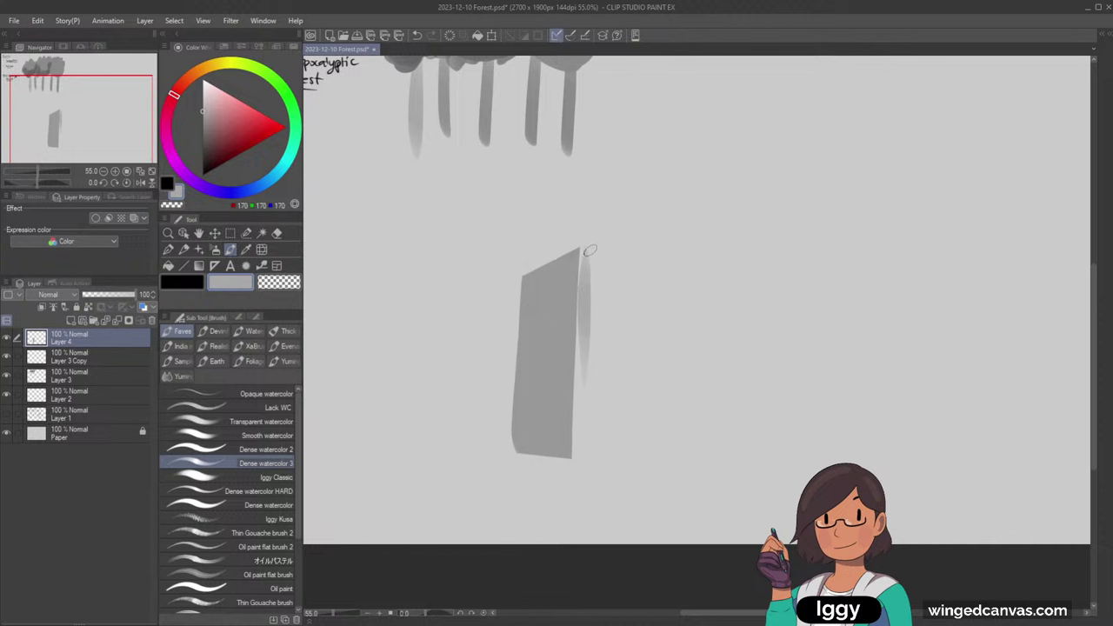
pyautogui.moveTo(589, 252)
pyautogui.mouseDown()
pyautogui.moveTo(612, 277)
pyautogui.moveTo(603, 449)
pyautogui.moveTo(581, 461)
pyautogui.mouseUp()
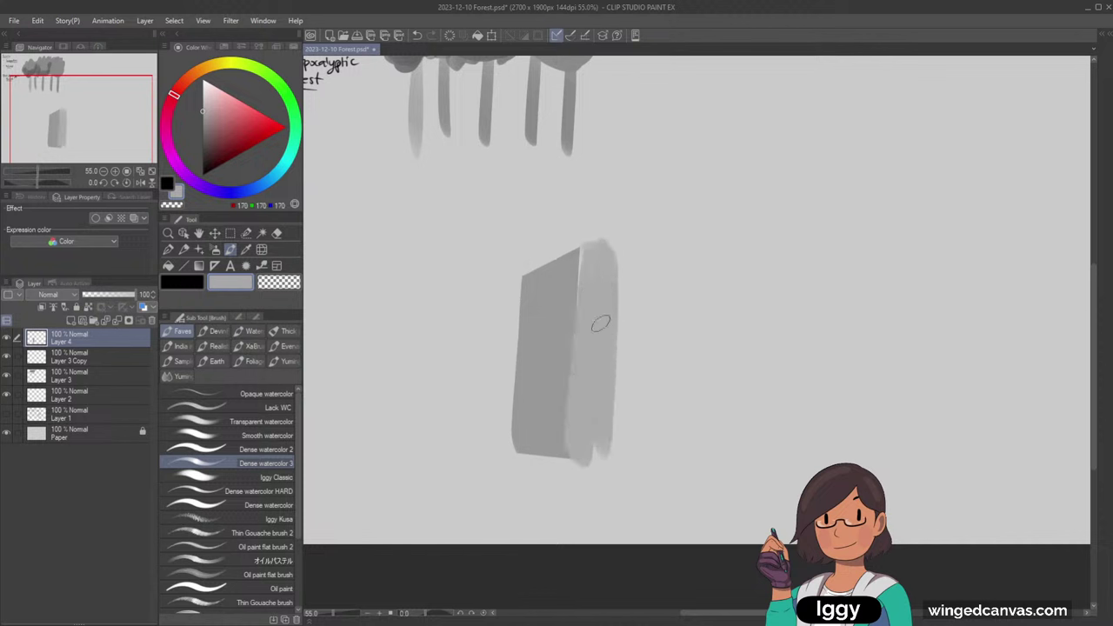
# - Draw a diagonal perspective line in the front face's gray, running from the building's slanted top down toward the canvas's left edge
pyautogui.keyDown('alt'); pyautogui.click(561, 318); pyautogui.keyUp('alt')
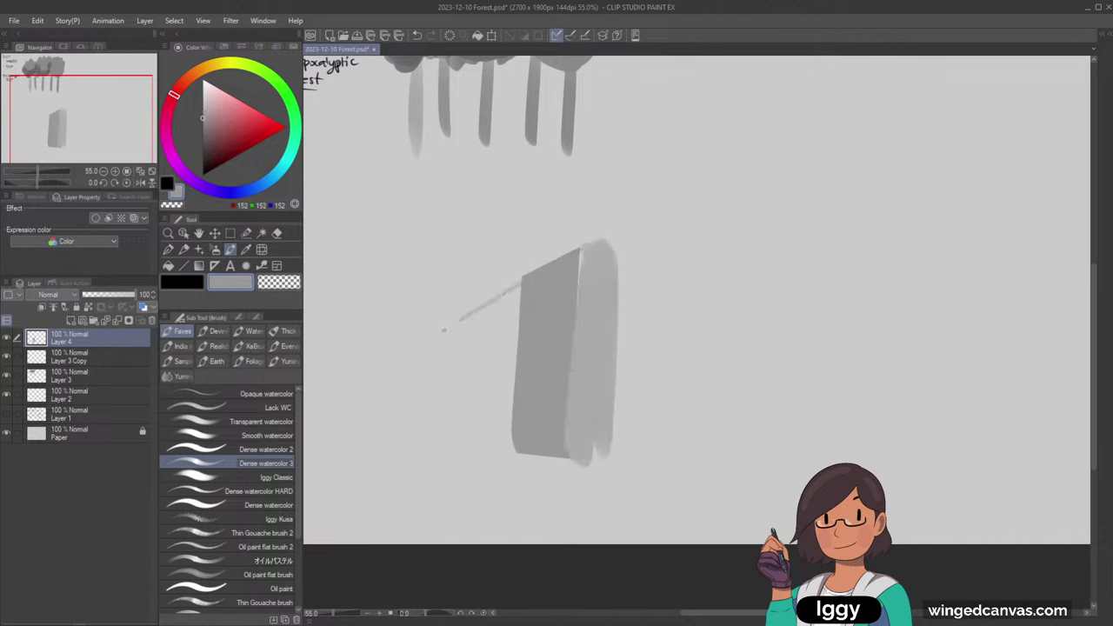
pyautogui.moveTo(588, 241); pyautogui.dragTo(310, 421)
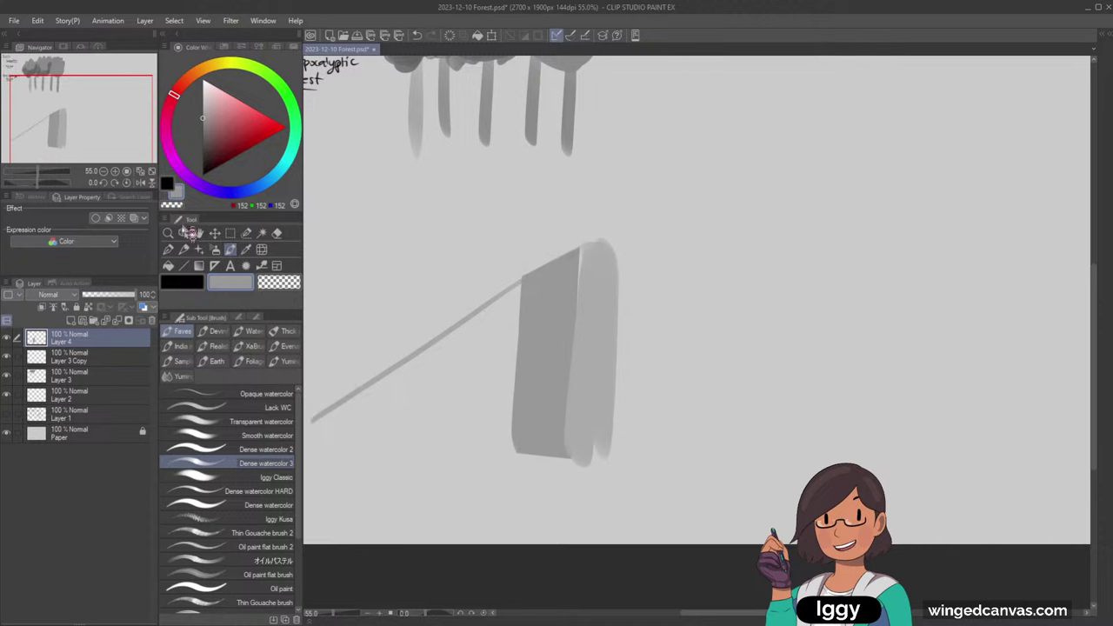
pyautogui.click(48, 152)
pyautogui.hotkey('ctrl', 'z')
pyautogui.moveTo(709, 133); pyautogui.dragTo(512, 280)
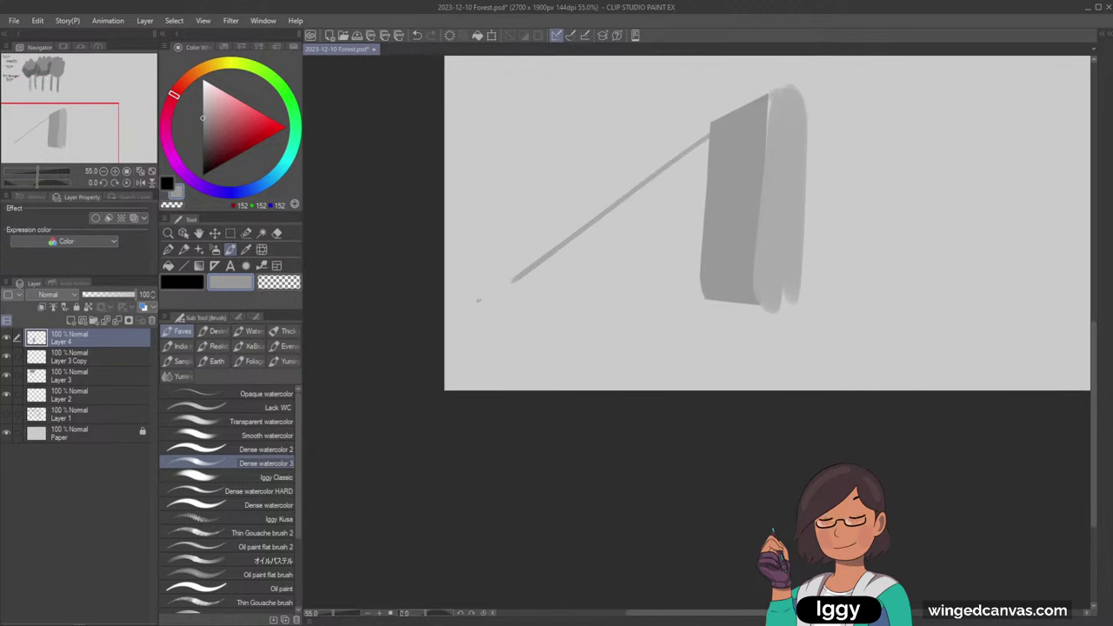
# - Draw a horizontal horizon line from the canvas's left edge through the perspective line's lower end and across the building's base
pyautogui.moveTo(446, 288); pyautogui.dragTo(765, 295)
pyautogui.hotkey('ctrl', 'z')
pyautogui.moveTo(450, 280); pyautogui.dragTo(739, 284)
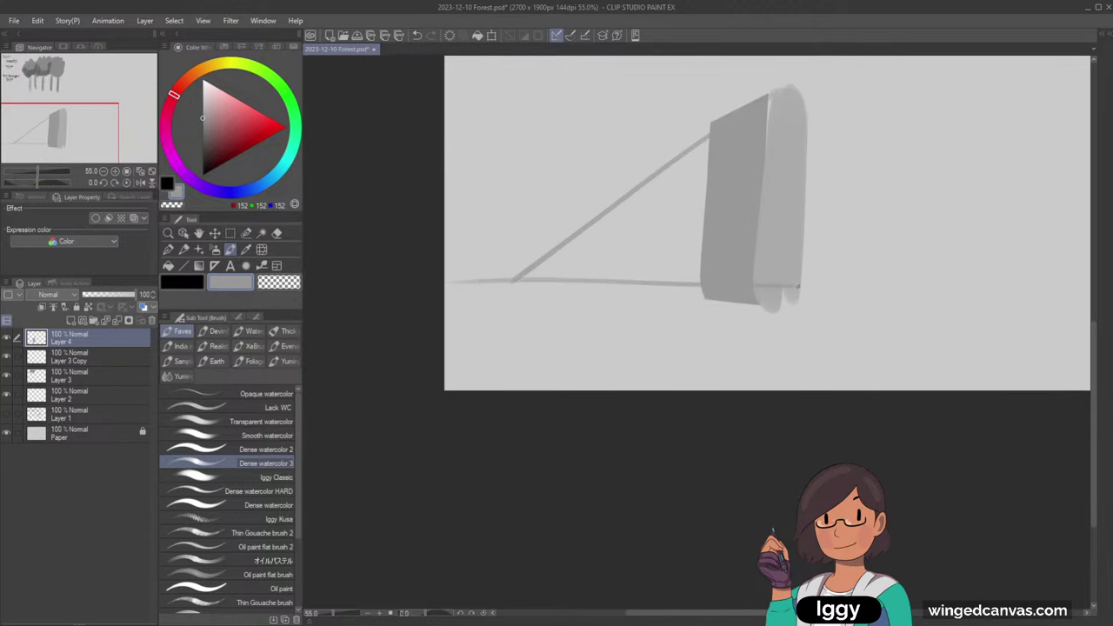
# - Redraw the horizon line slightly lower and draw a second perspective line from the vanishing point to the front face's base
pyautogui.hotkey('ctrl', 'z')
pyautogui.moveTo(451, 289); pyautogui.dragTo(792, 287)
pyautogui.moveTo(511, 286)
pyautogui.mouseDown()
pyautogui.moveTo(494, 291)
pyautogui.moveTo(728, 304)
pyautogui.mouseUp()
pyautogui.hotkey('ctrl', 'z')
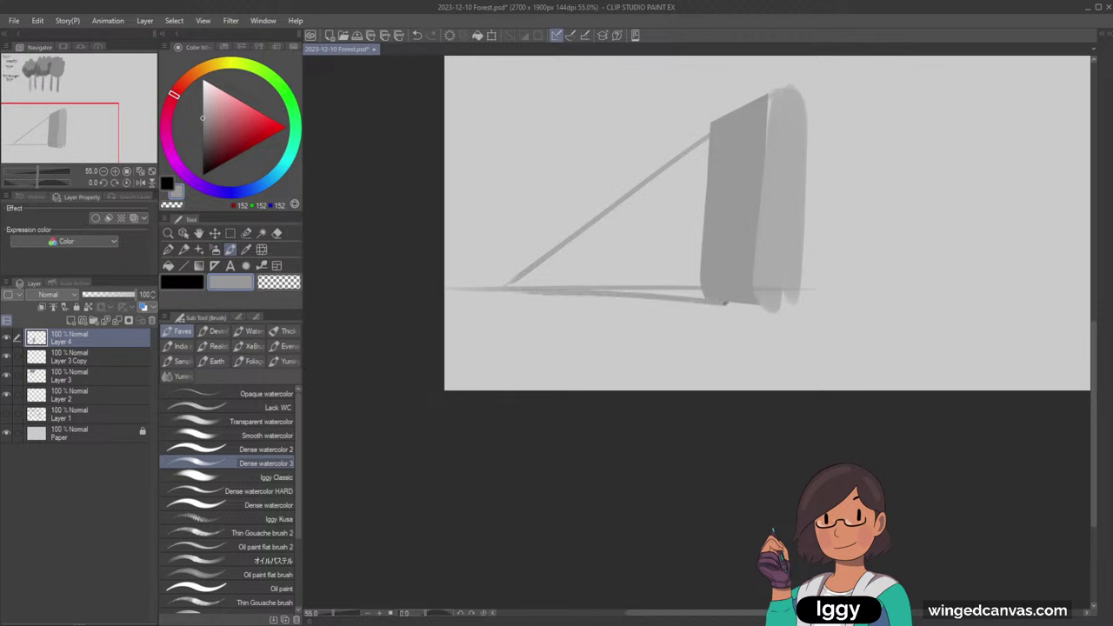
pyautogui.hotkey('ctrl', 'z')
pyautogui.moveTo(508, 291)
pyautogui.mouseDown()
pyautogui.moveTo(776, 305)
pyautogui.moveTo(676, 292)
pyautogui.moveTo(746, 308)
pyautogui.mouseUp()
pyautogui.hotkey('ctrl', 'z')
pyautogui.hotkey('ctrl', 'z')
pyautogui.hotkey('ctrl', 'z')
pyautogui.moveTo(520, 292); pyautogui.dragTo(753, 305)
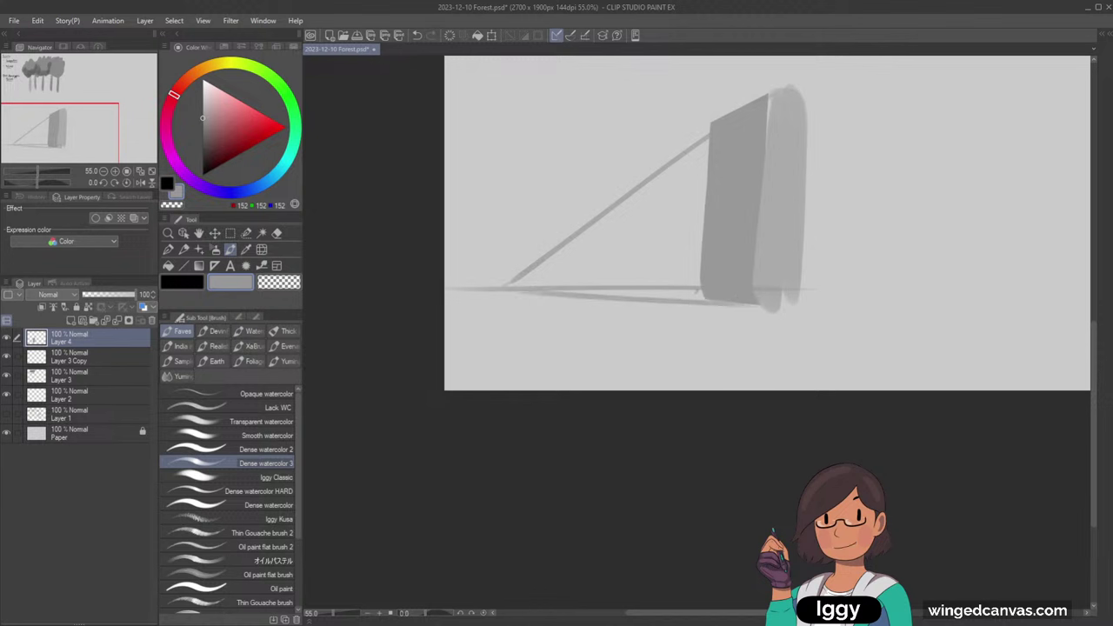
pyautogui.moveTo(529, 292); pyautogui.dragTo(708, 299)
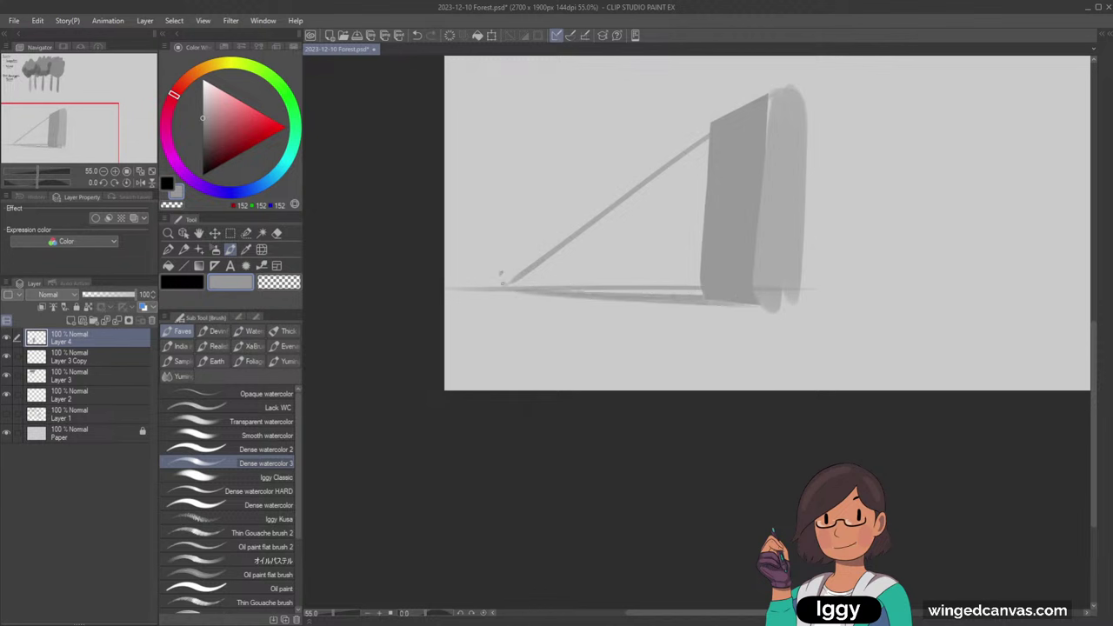
# - Paint a tall gray building beside the canvas's left edge, crossing the horizon, and straighten its outer side with transparent color
pyautogui.moveTo(501, 273)
pyautogui.mouseDown()
pyautogui.moveTo(502, 296)
pyautogui.moveTo(495, 92)
pyautogui.moveTo(476, 341)
pyautogui.mouseUp()
pyautogui.hotkey('ctrl', 'z')
pyautogui.moveTo(489, 73)
pyautogui.mouseDown()
pyautogui.moveTo(486, 329)
pyautogui.moveTo(477, 76)
pyautogui.moveTo(481, 335)
pyautogui.mouseUp()
pyautogui.moveTo(481, 335); pyautogui.dragTo(470, 80)
pyautogui.moveTo(65, 131); pyautogui.dragTo(65, 109)
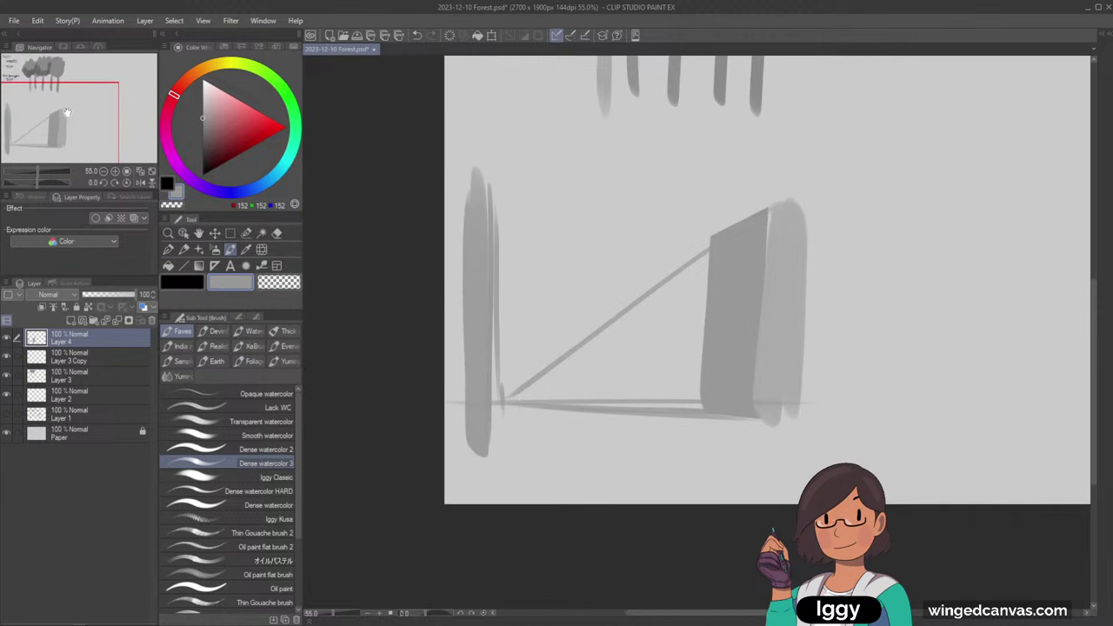
pyautogui.moveTo(463, 160)
pyautogui.mouseDown()
pyautogui.moveTo(467, 443)
pyautogui.moveTo(471, 152)
pyautogui.moveTo(482, 408)
pyautogui.mouseUp()
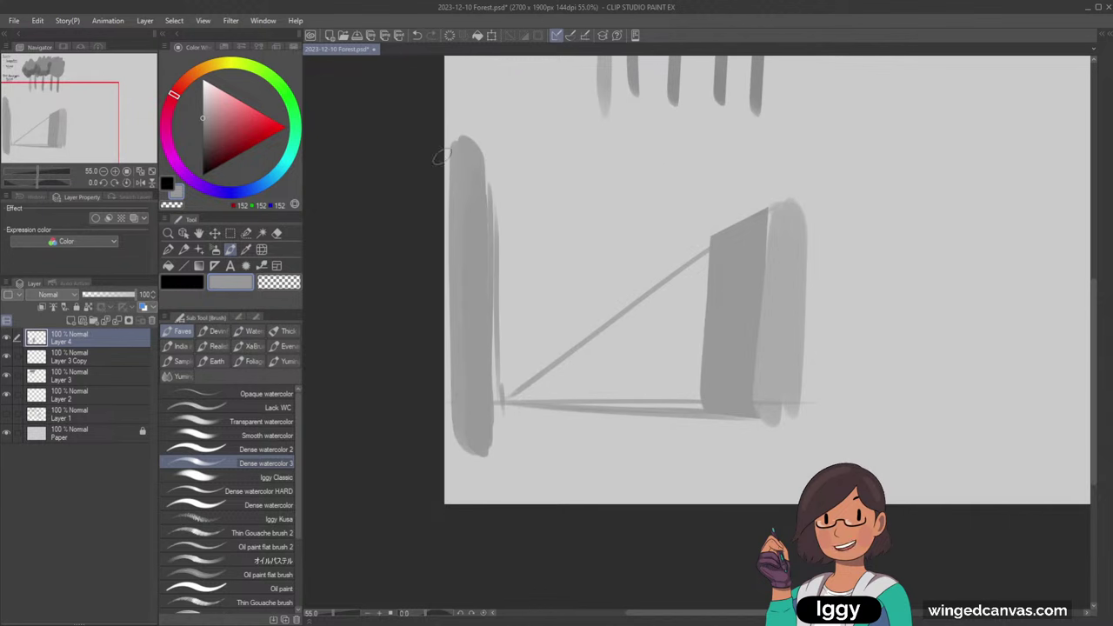
pyautogui.click(296, 283)
pyautogui.moveTo(455, 120); pyautogui.dragTo(439, 510)
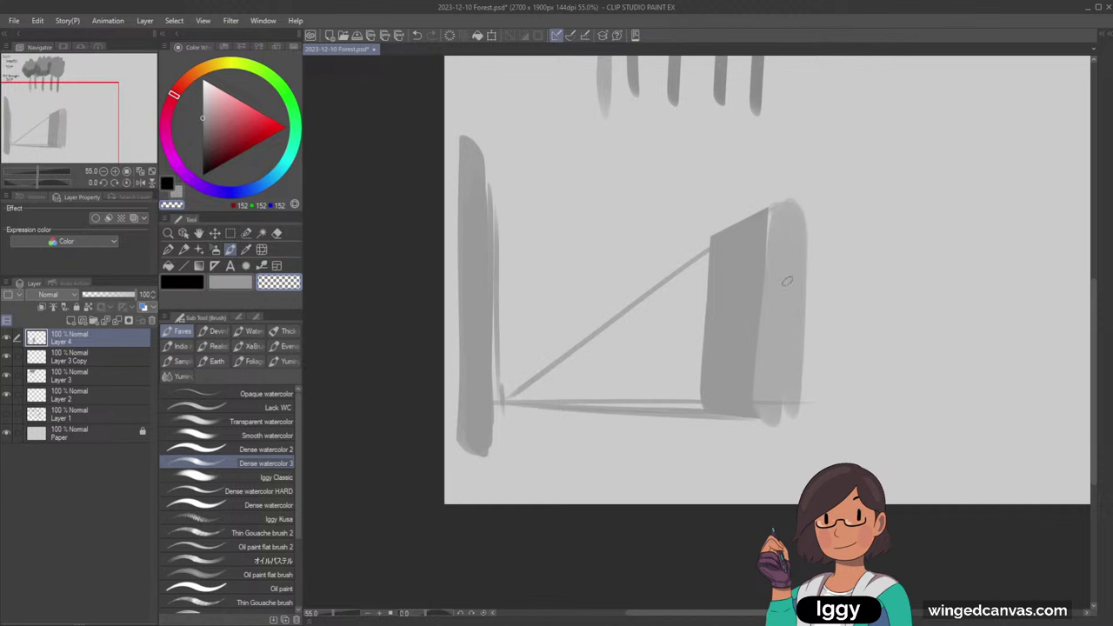
# - Delete Layer 4 with the perspective building study
pyautogui.press('c')
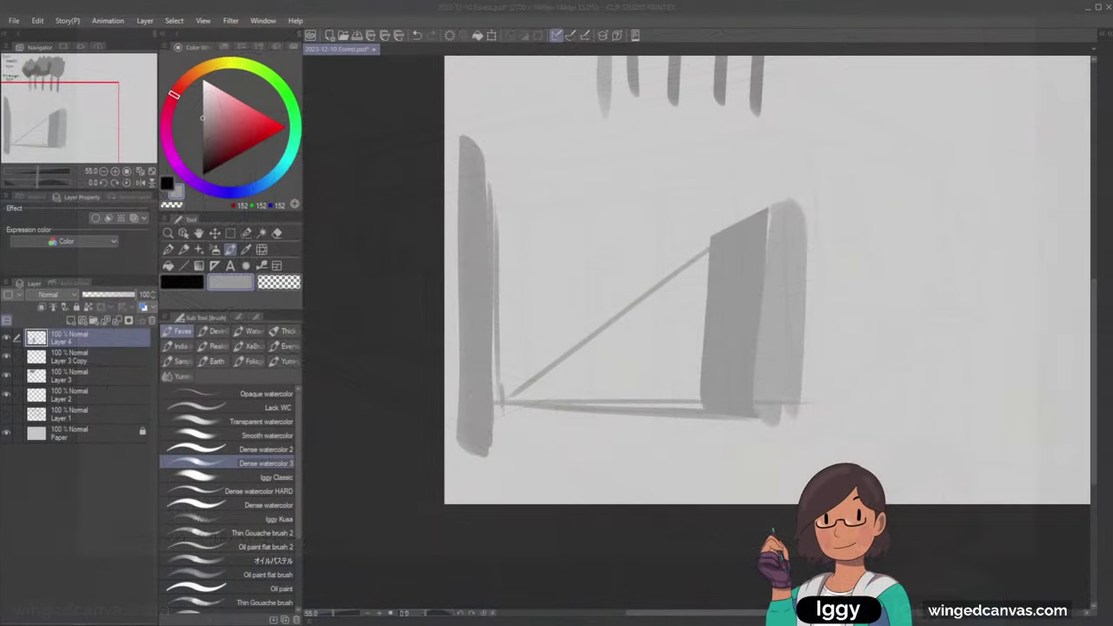
pyautogui.click(152, 172)
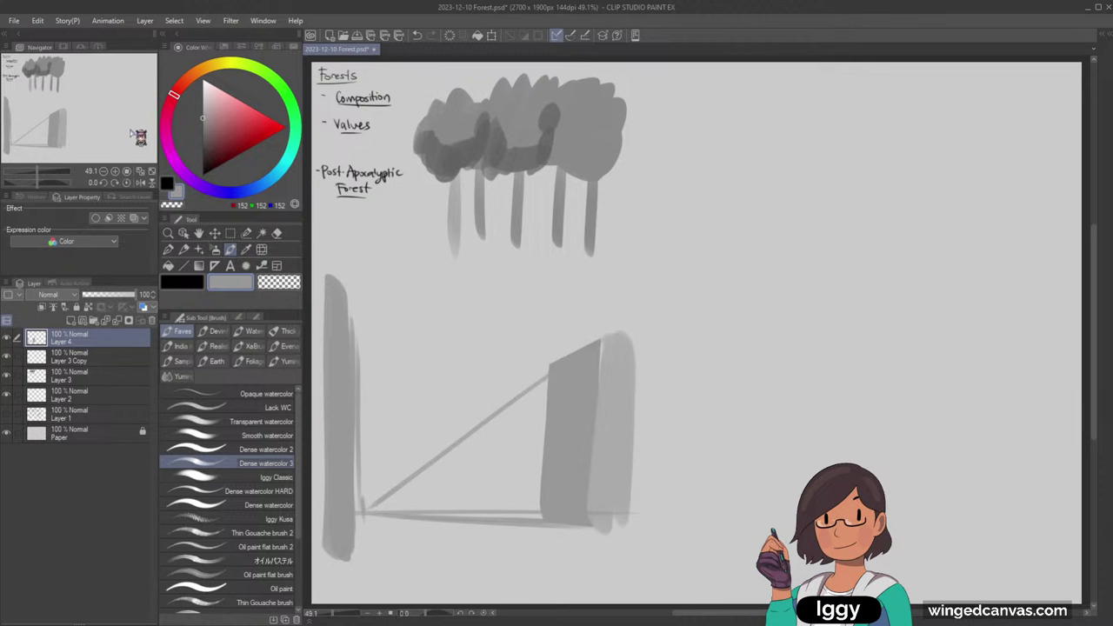
pyautogui.press('Delete')
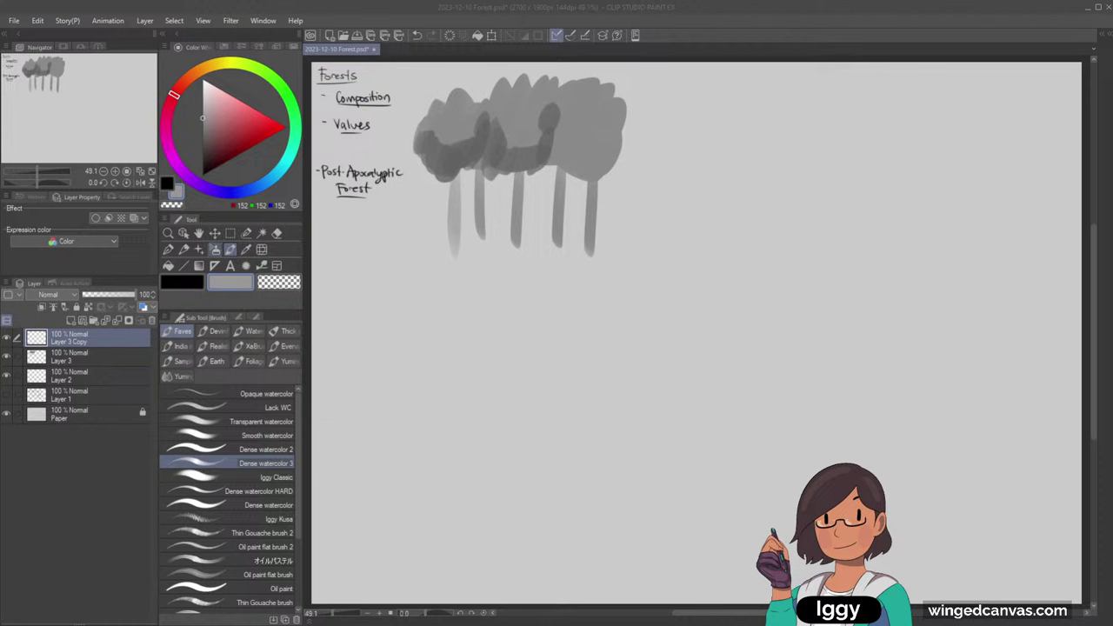
# - Clear the tree studies on Layer 3 using a rectangular selection around them, then deselect
pyautogui.click(183, 233)
pyautogui.moveTo(531, 133); pyautogui.dragTo(565, 154)
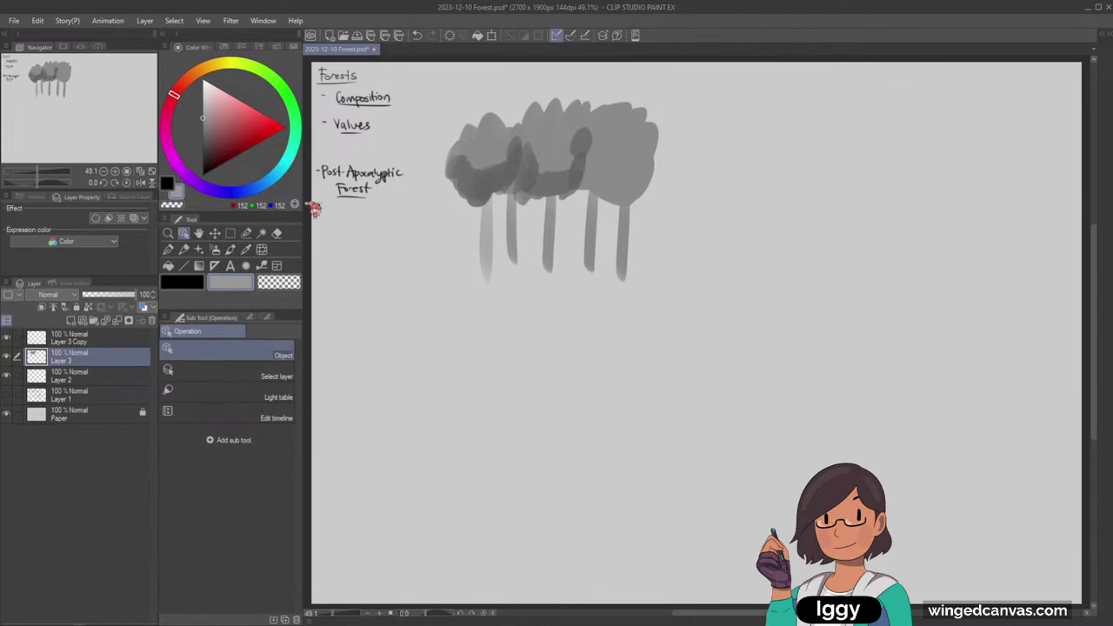
pyautogui.click(230, 233)
pyautogui.moveTo(437, 82); pyautogui.dragTo(685, 330)
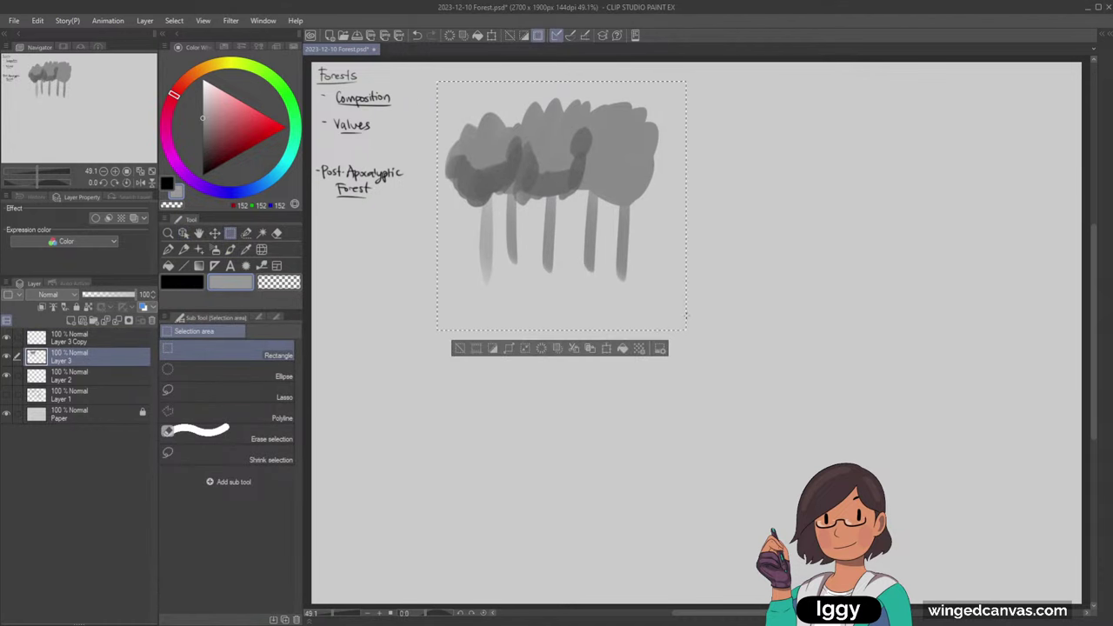
pyautogui.click(645, 348)
pyautogui.click(461, 348)
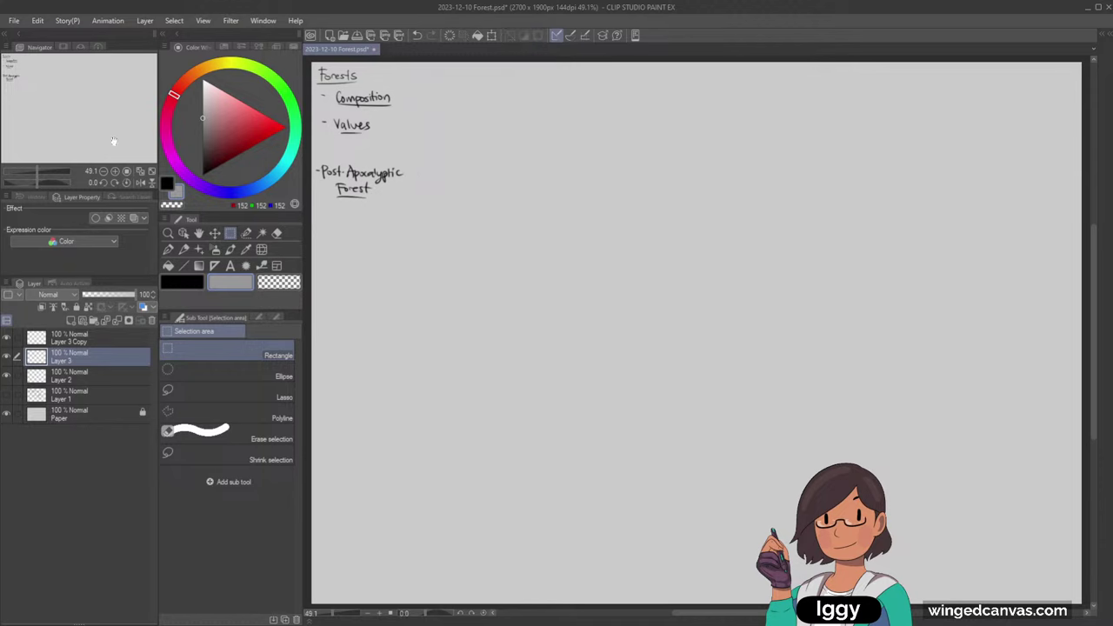
# - Add a new layer at the top of the layer stack and switch to the Mechanical pencil
pyautogui.click(144, 171)
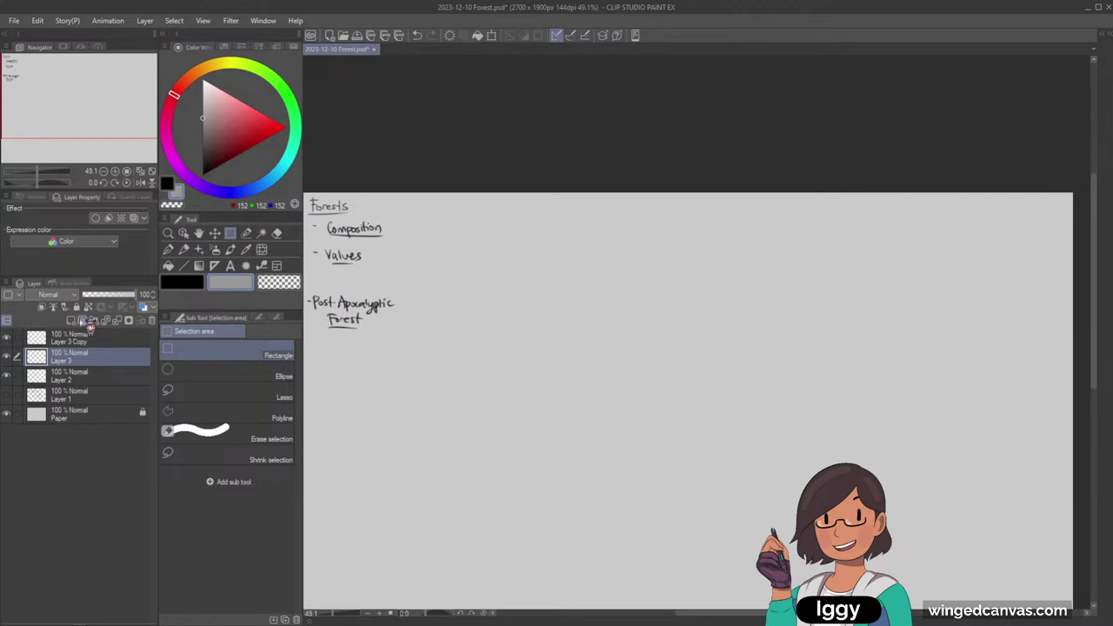
pyautogui.click(73, 320)
pyautogui.moveTo(76, 356); pyautogui.dragTo(87, 336)
pyautogui.scroll(2, 88, 112)
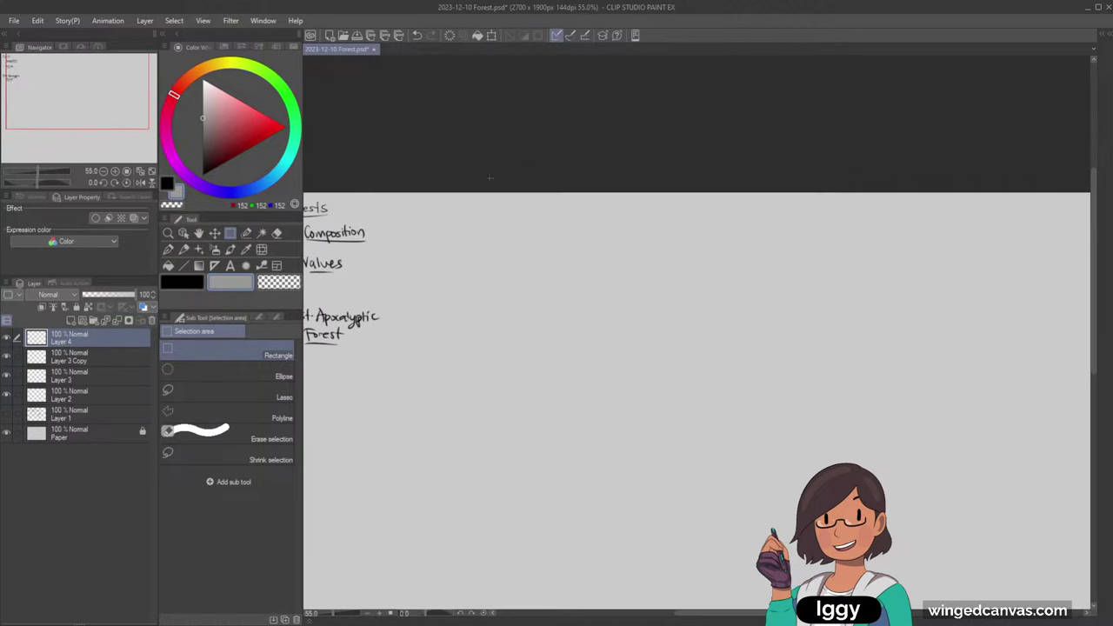
pyautogui.scroll(1, 89, 113)
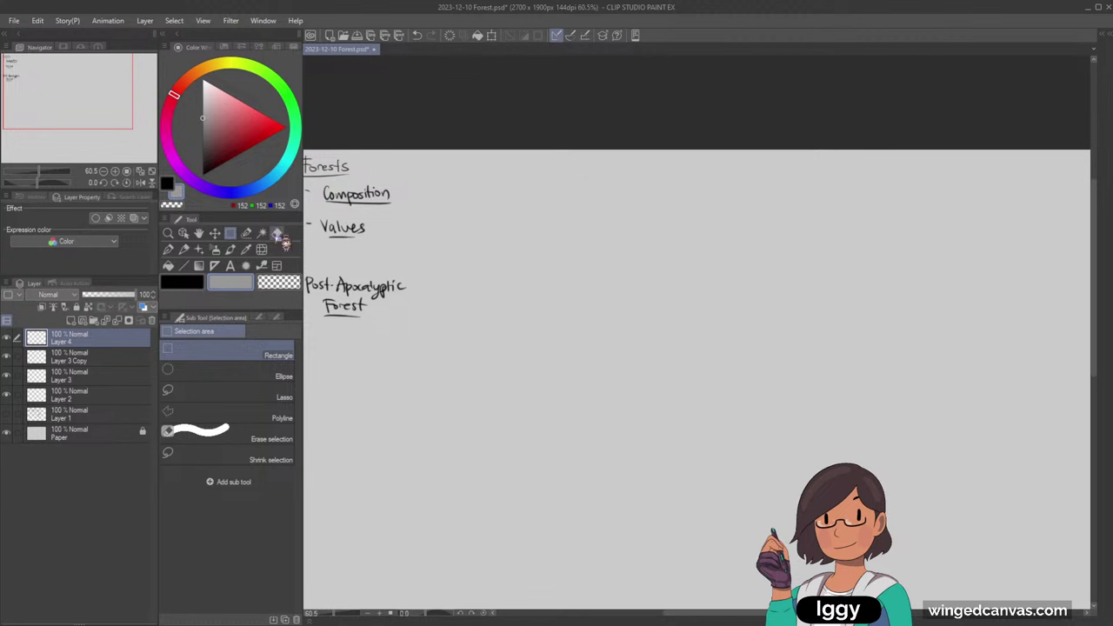
pyautogui.click(183, 248)
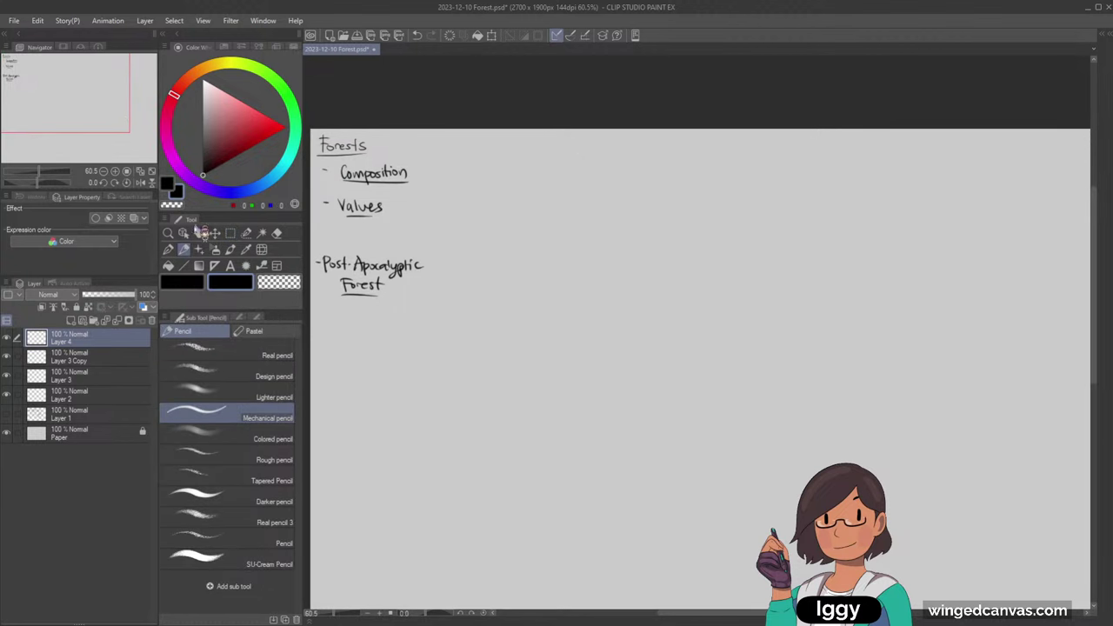
# - Delete Layer 3 Copy with the post-apocalyptic forest note, along with the empty Layer 4 and Layer 3
pyautogui.click(80, 362)
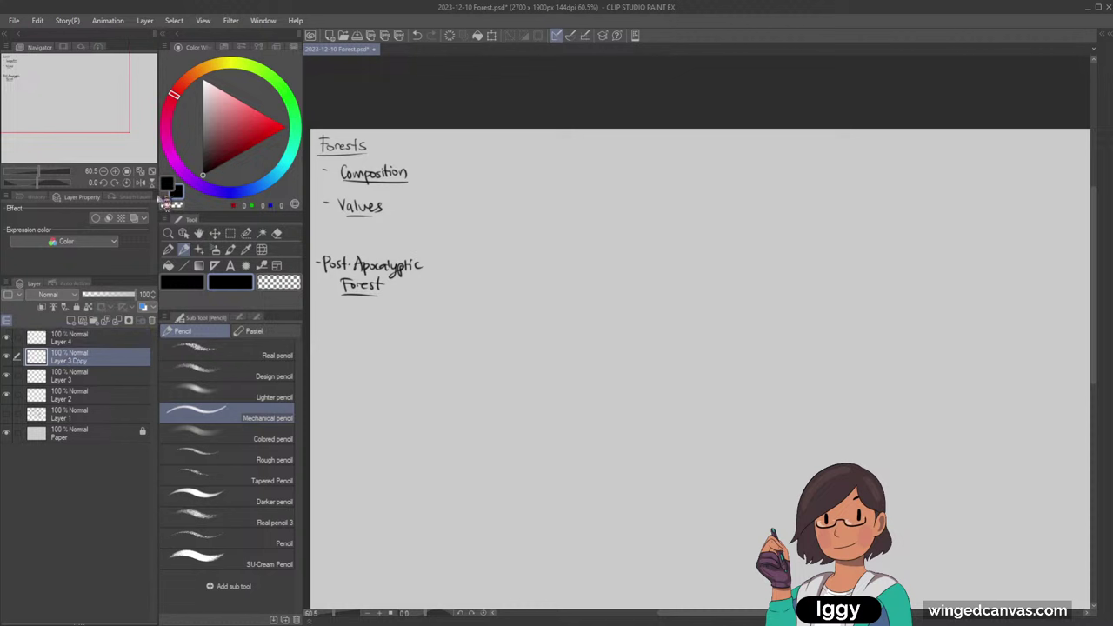
pyautogui.click(151, 321)
pyautogui.click(214, 233)
pyautogui.click(105, 336)
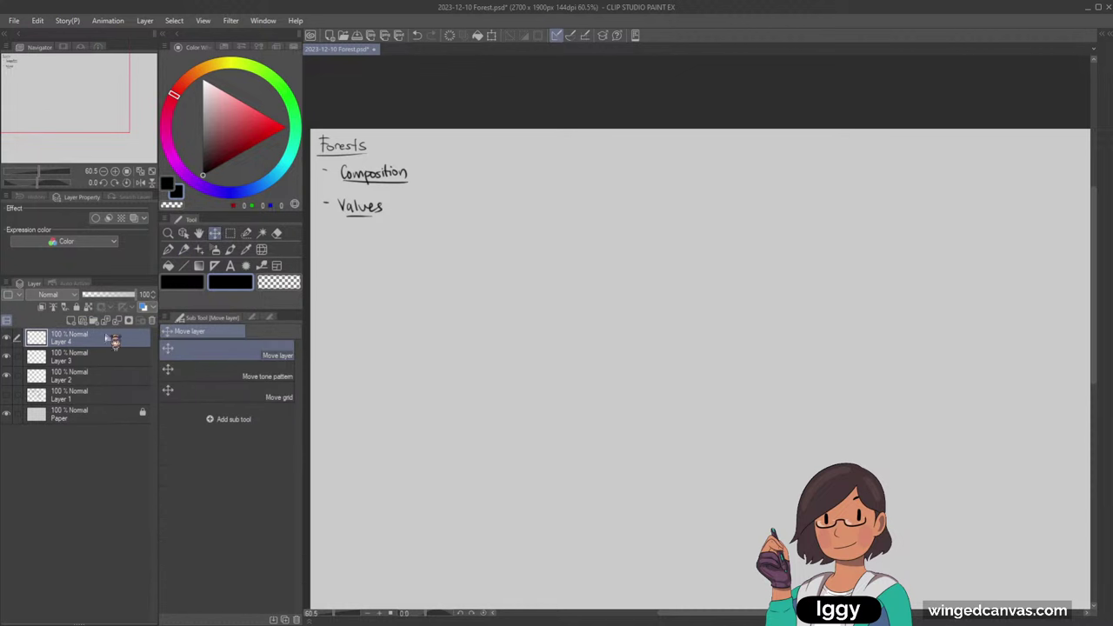
pyautogui.click(7, 338)
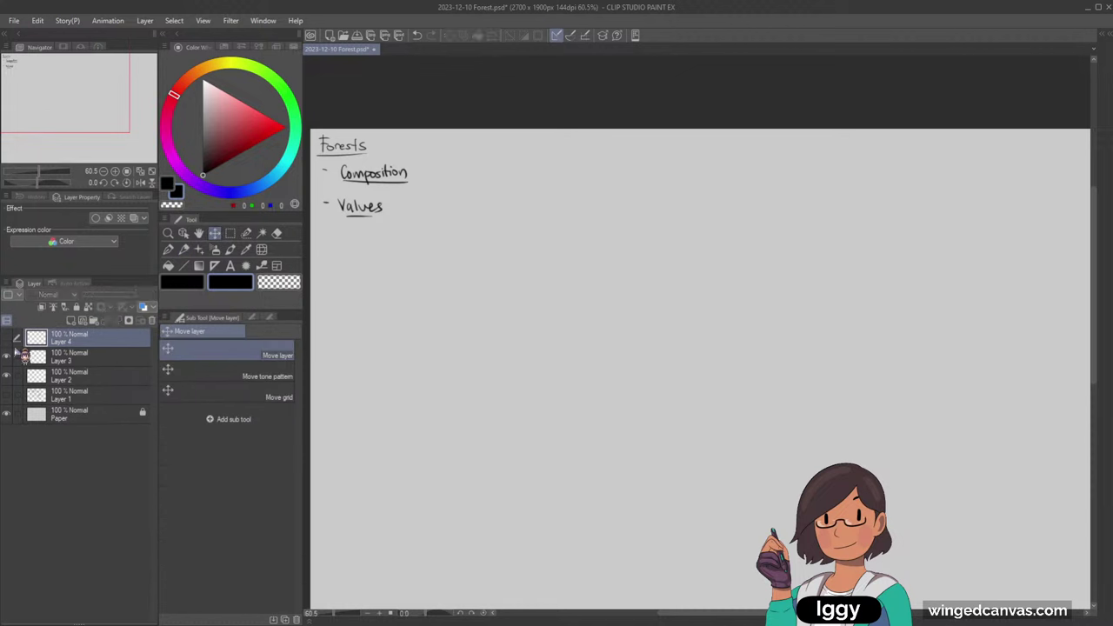
pyautogui.click(7, 338)
pyautogui.keyDown('ctrl'); pyautogui.click(77, 359); pyautogui.keyUp('ctrl')
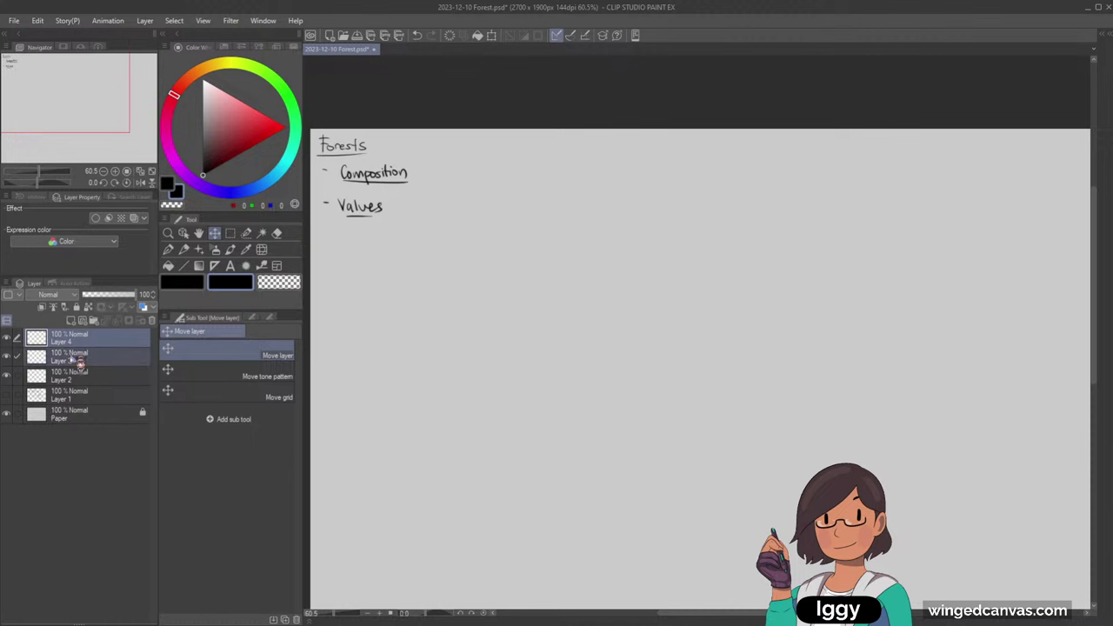
pyautogui.press('Delete')
# - Rename Layer 1 as doodle, keep it hidden and lock it, and make Layer 2 active
pyautogui.click(8, 357)
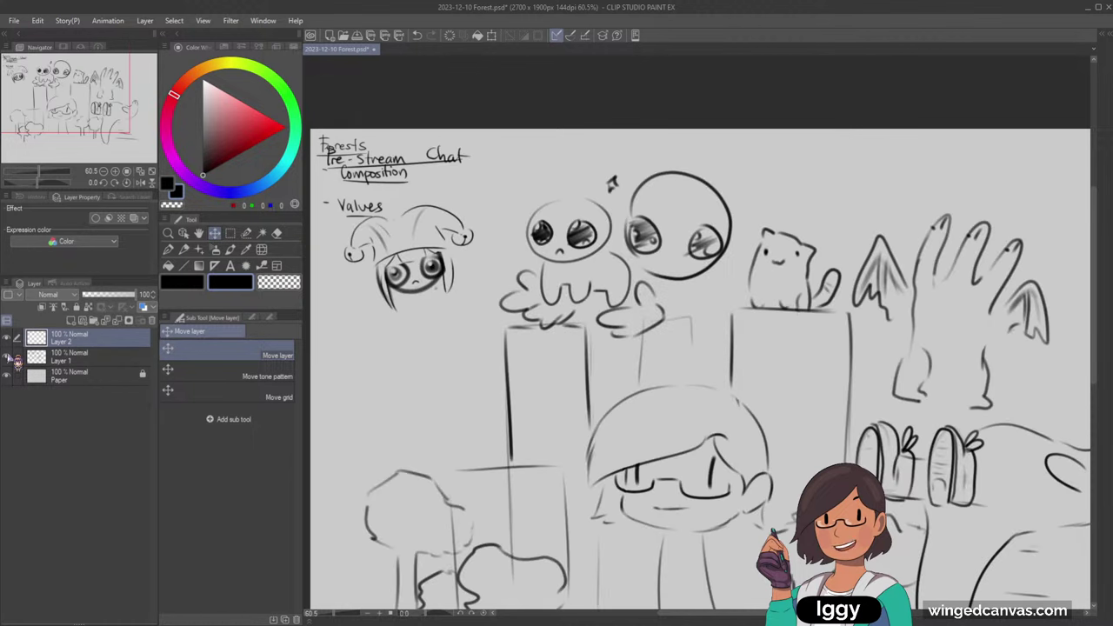
pyautogui.click(8, 357)
pyautogui.click(71, 360)
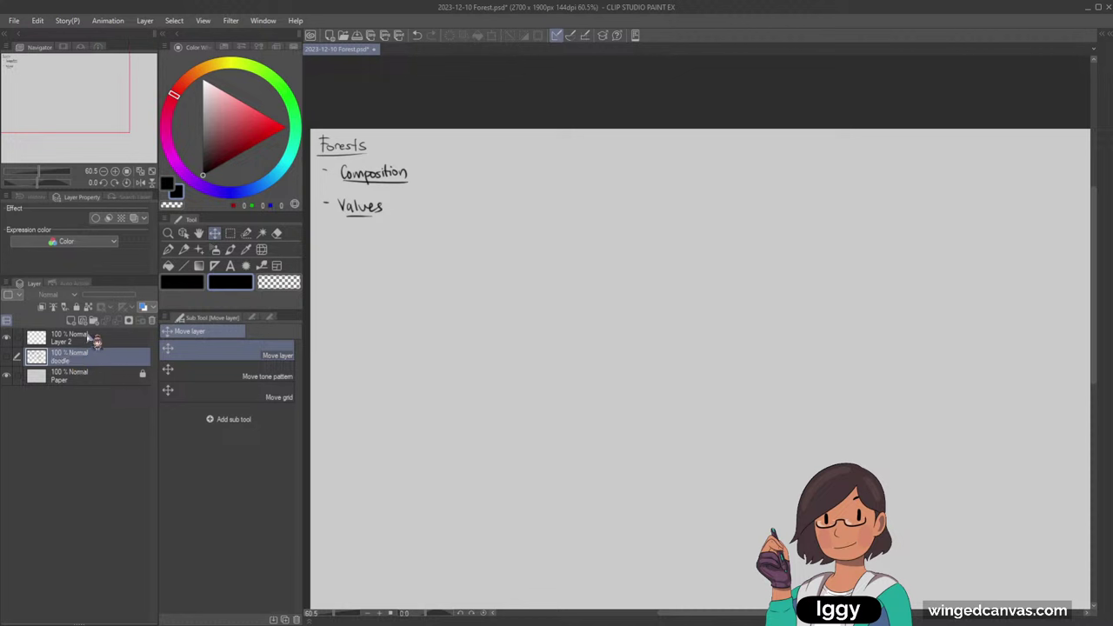
pyautogui.click(76, 307)
pyautogui.click(86, 340)
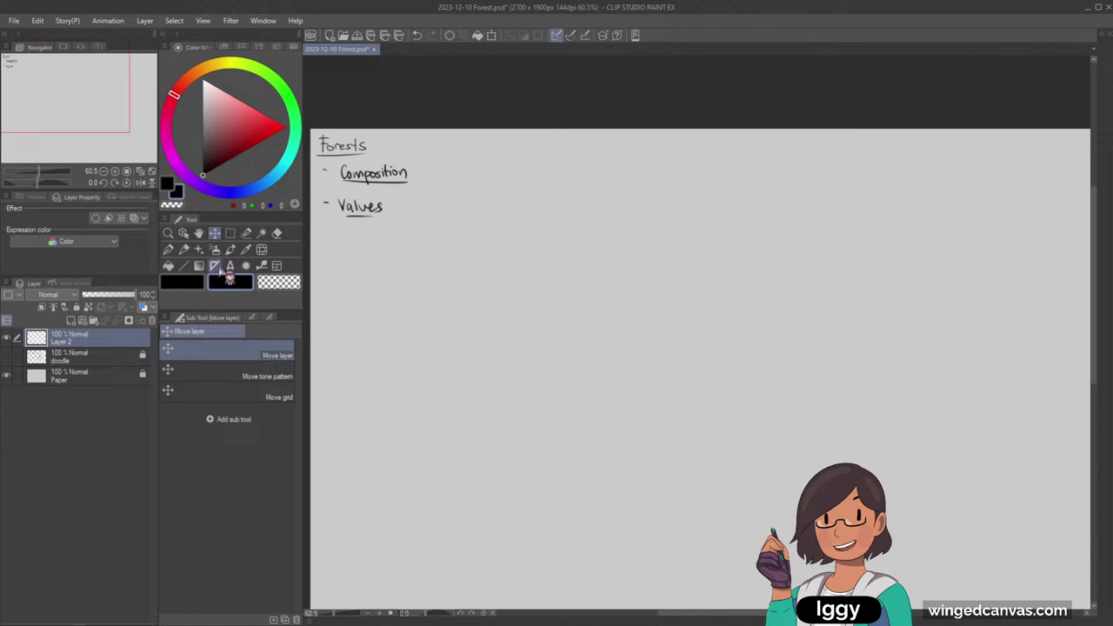
# - Choose the Dense watercolor 3 brush with a mid gray (RGB 123)
pyautogui.click(168, 233)
pyautogui.click(247, 249)
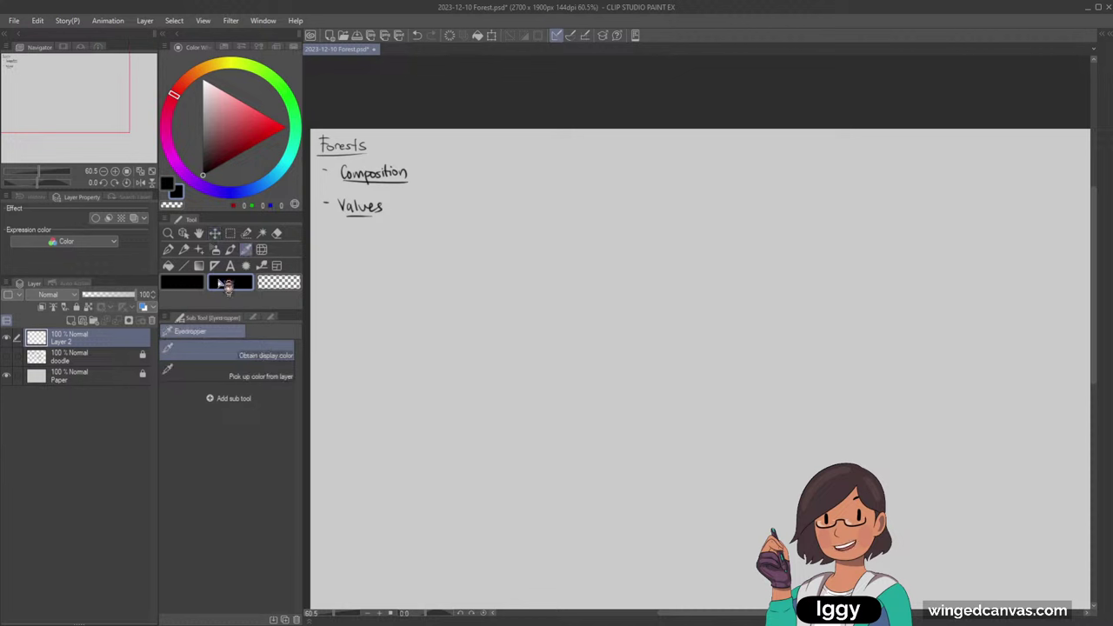
pyautogui.click(231, 249)
pyautogui.click(203, 128)
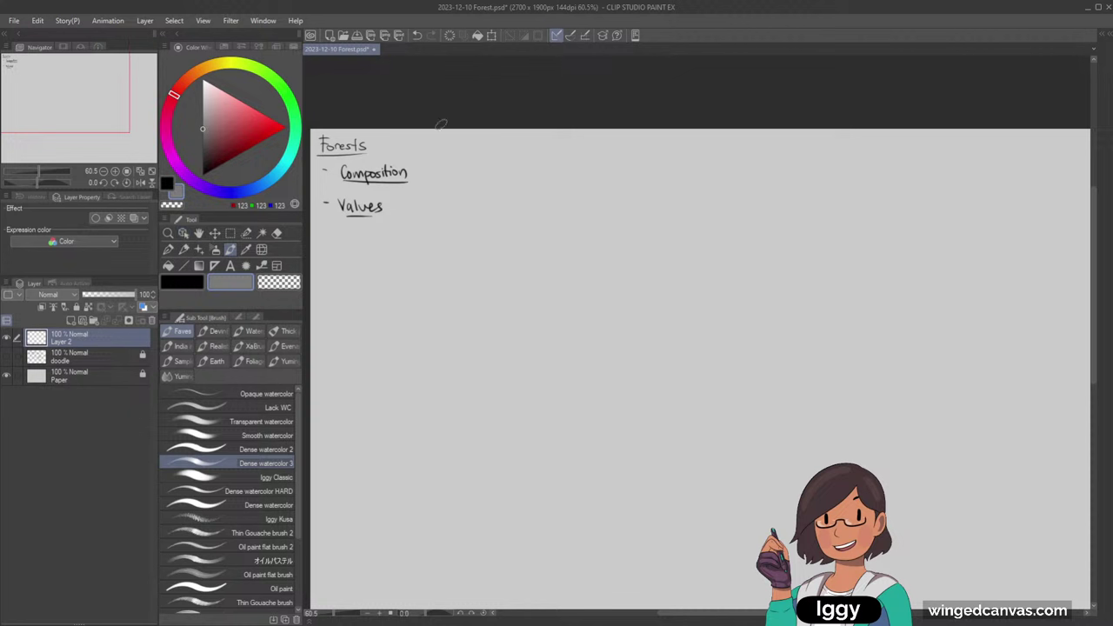
# - Try a freehand rectangular thumbnail frame beside the notes, and undo its strokes
pyautogui.moveTo(470, 155); pyautogui.dragTo(467, 322)
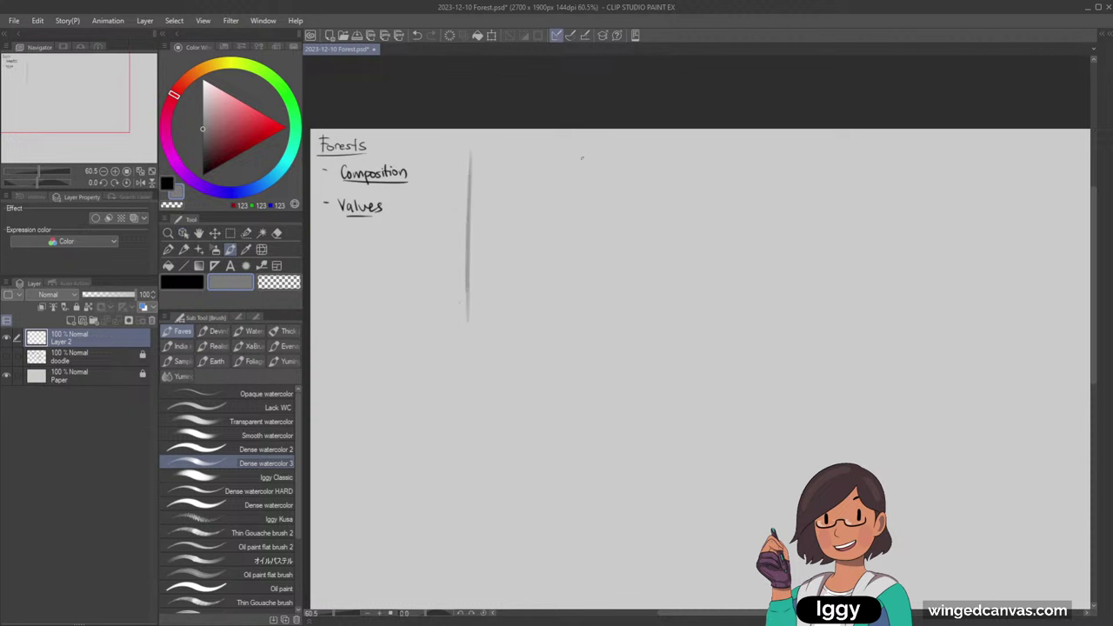
pyautogui.moveTo(487, 148)
pyautogui.mouseDown()
pyautogui.moveTo(697, 143)
pyautogui.moveTo(701, 310)
pyautogui.mouseUp()
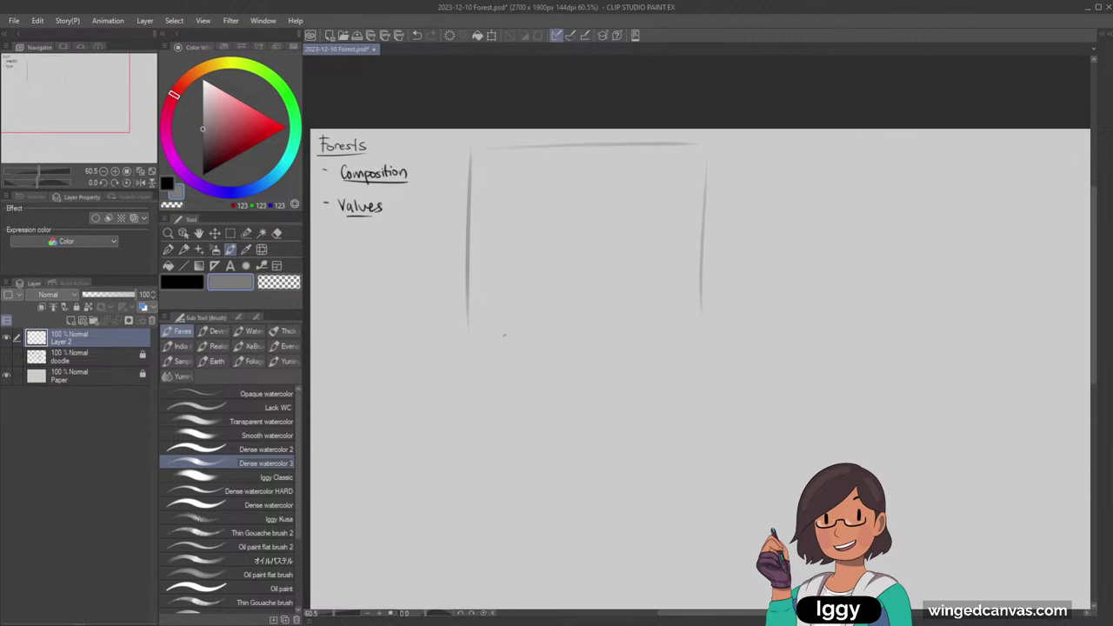
pyautogui.moveTo(483, 328); pyautogui.dragTo(695, 323)
pyautogui.hotkey('ctrl', 'z')
pyautogui.scroll(-2, 732, 307)
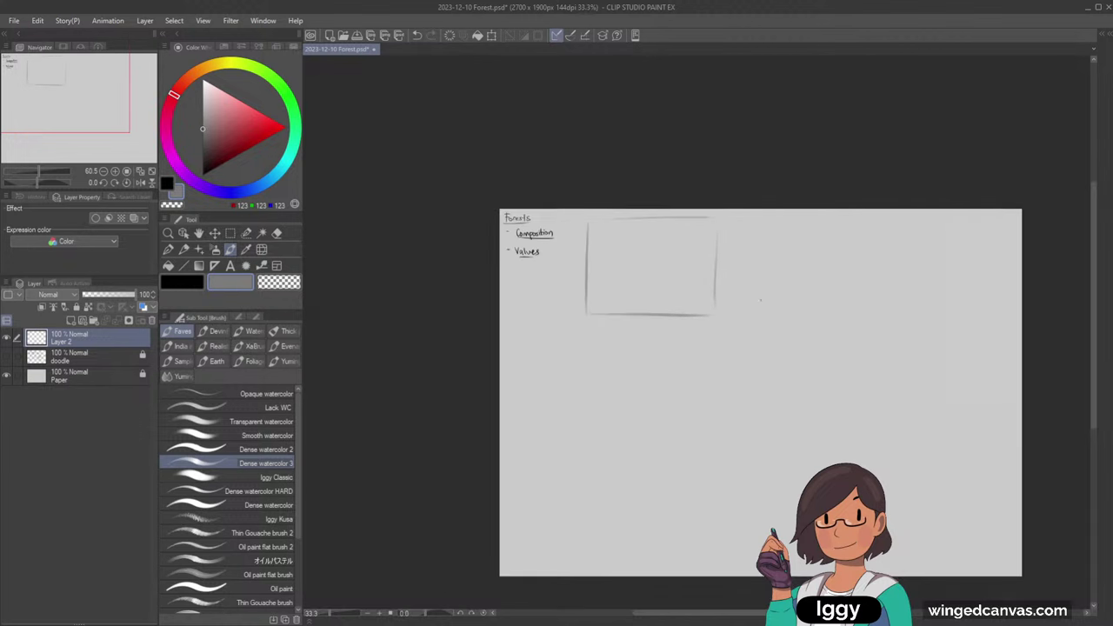
pyautogui.moveTo(580, 277); pyautogui.dragTo(441, 253)
pyautogui.hotkey('ctrl', 'z')
pyautogui.hotkey('ctrl', 'z')
pyautogui.hotkey('ctrl', 'z')
pyautogui.hotkey('ctrl', 'z')
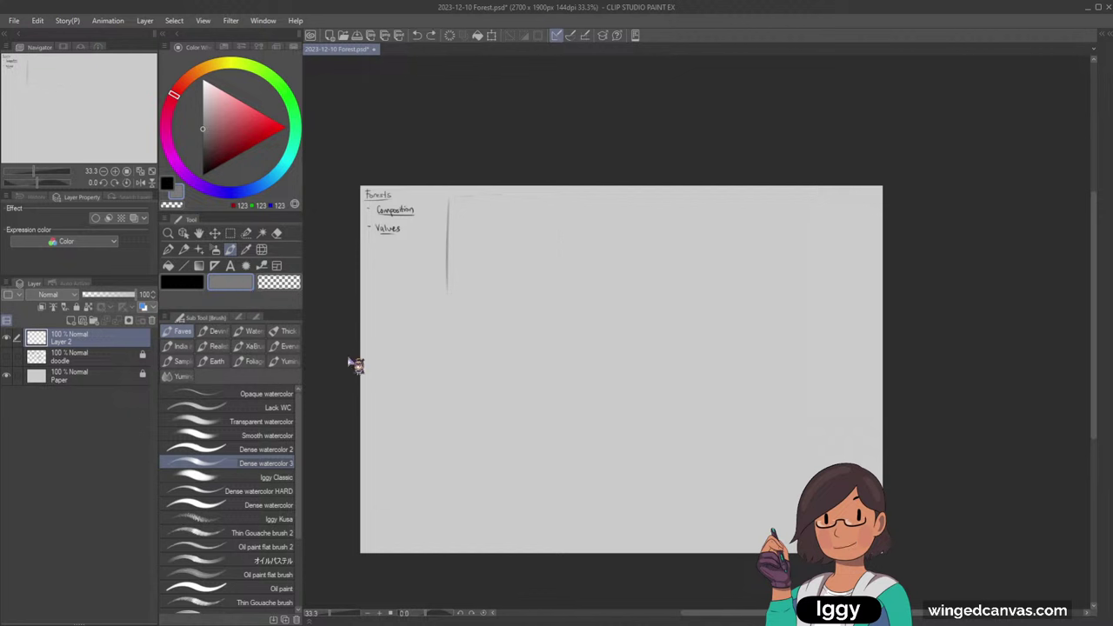
# - Outline the whole canvas with a gray rectangle on a new layer above Layer 2, and scale it down near the canvas's middle
pyautogui.click(72, 319)
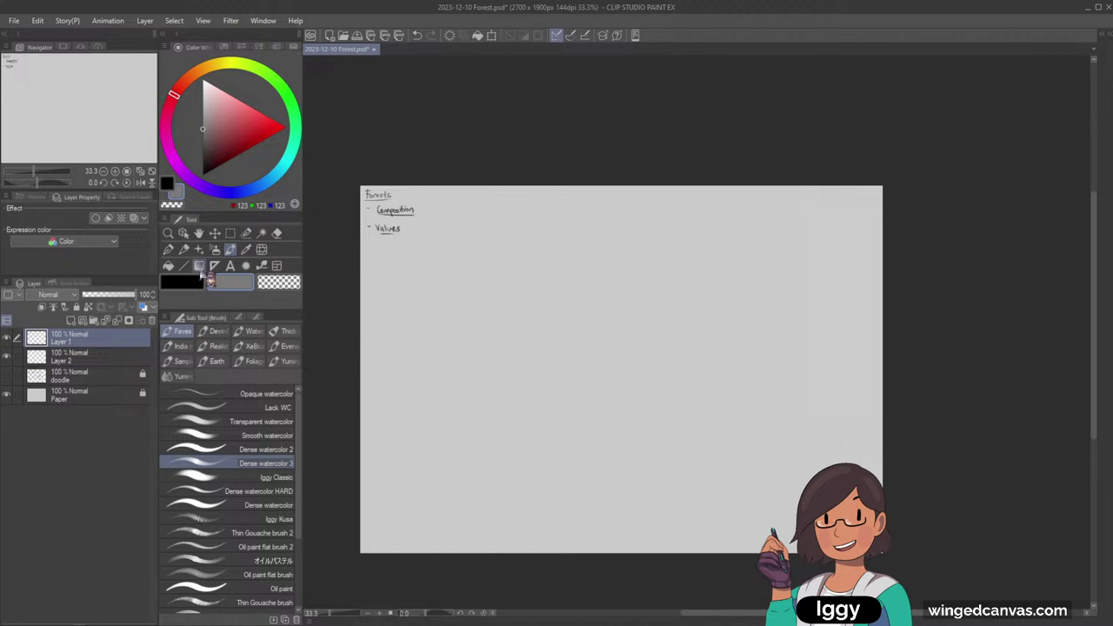
pyautogui.click(184, 266)
pyautogui.click(228, 454)
pyautogui.click(260, 318)
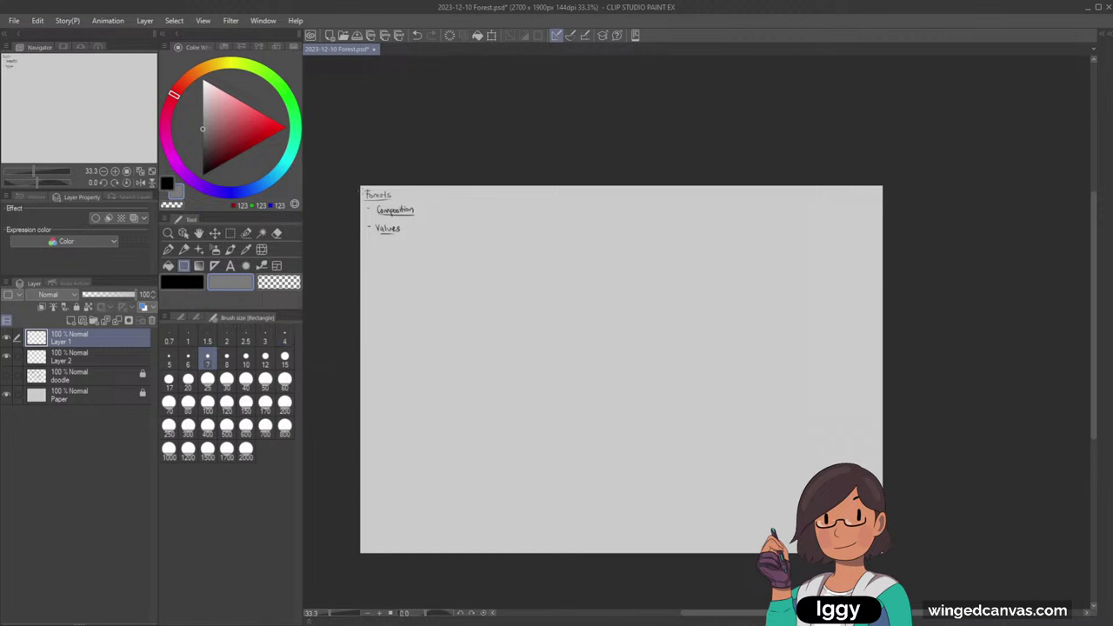
pyautogui.moveTo(360, 185); pyautogui.dragTo(881, 553)
pyautogui.moveTo(881, 185); pyautogui.dragTo(688, 321)
pyautogui.moveTo(655, 363); pyautogui.dragTo(741, 279)
pyautogui.click(588, 484)
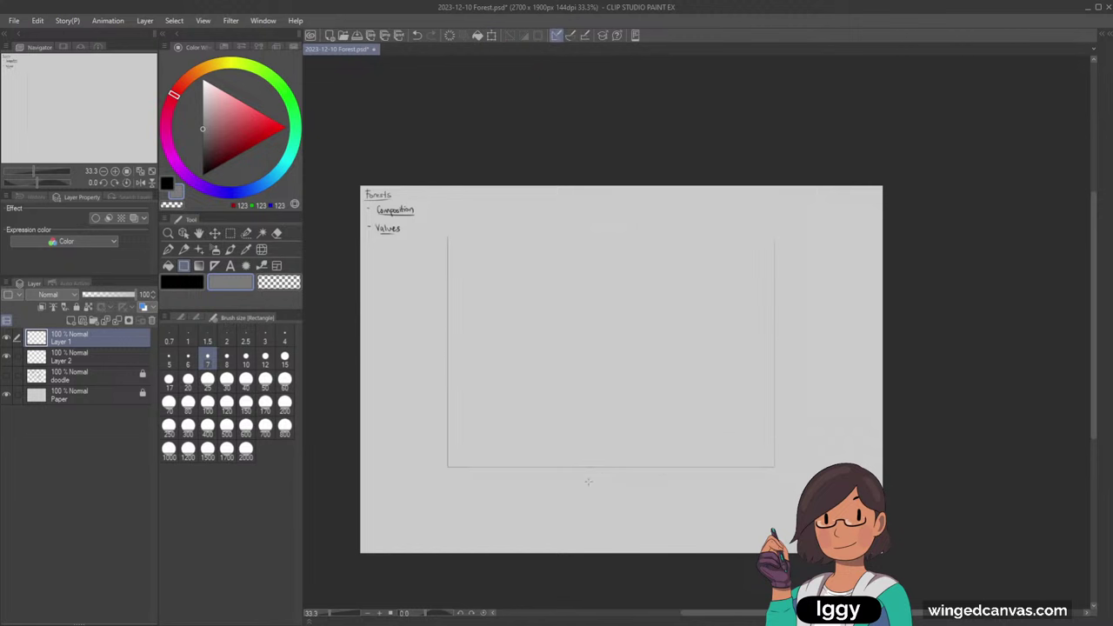
# - Outline the frame again over the faint rectangle, scale it down proportionally, and position it beside the handwritten notes
pyautogui.scroll(2, 754, 412)
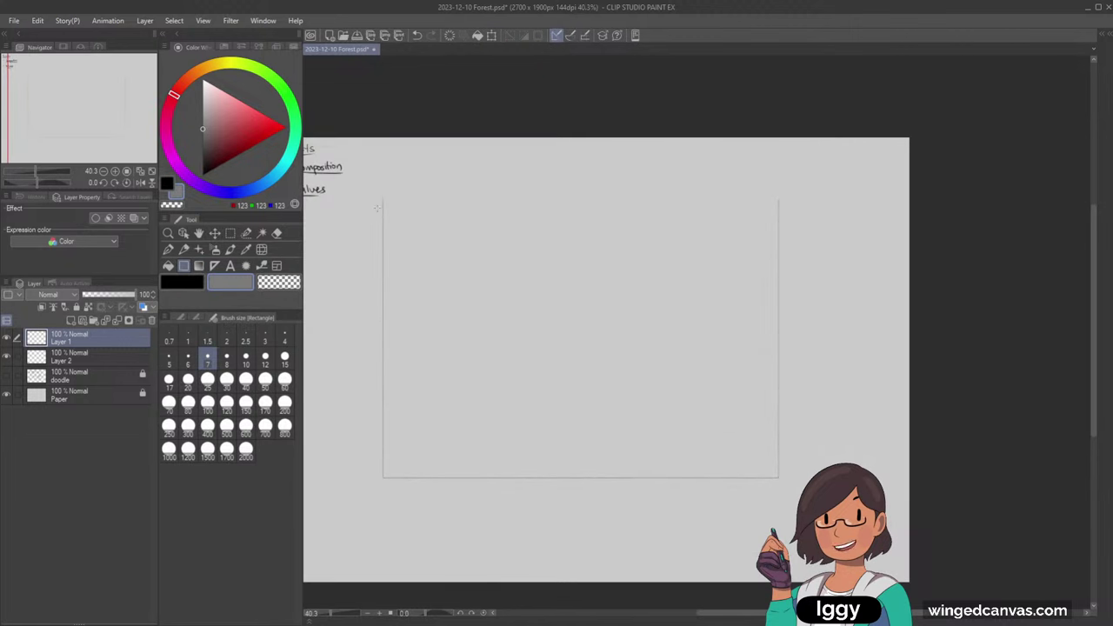
pyautogui.moveTo(382, 200); pyautogui.dragTo(779, 477)
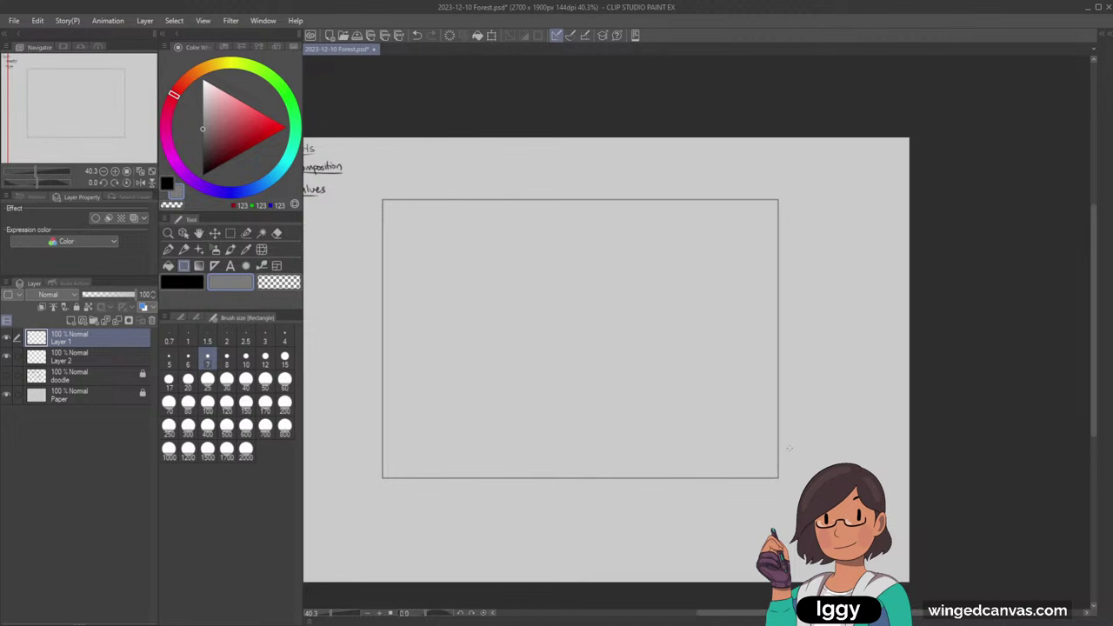
pyautogui.hotkey('ctrl', 't')
pyautogui.moveTo(777, 200); pyautogui.dragTo(640, 295)
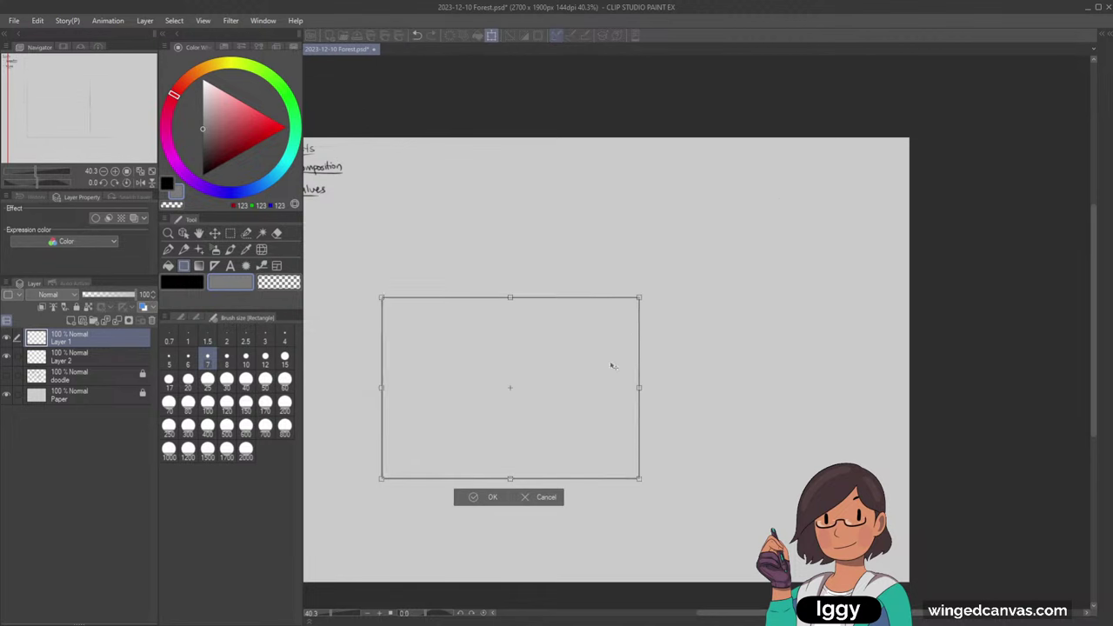
pyautogui.moveTo(612, 365); pyautogui.dragTo(601, 228)
pyautogui.moveTo(596, 271); pyautogui.dragTo(591, 274)
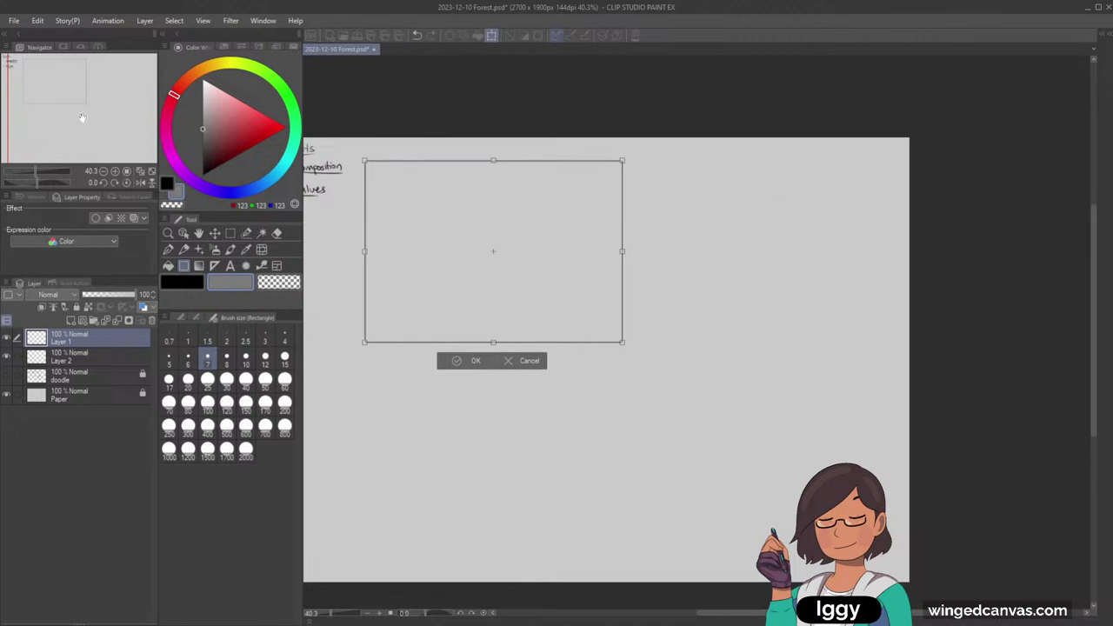
pyautogui.moveTo(89, 103); pyautogui.dragTo(89, 105)
pyautogui.click(518, 347)
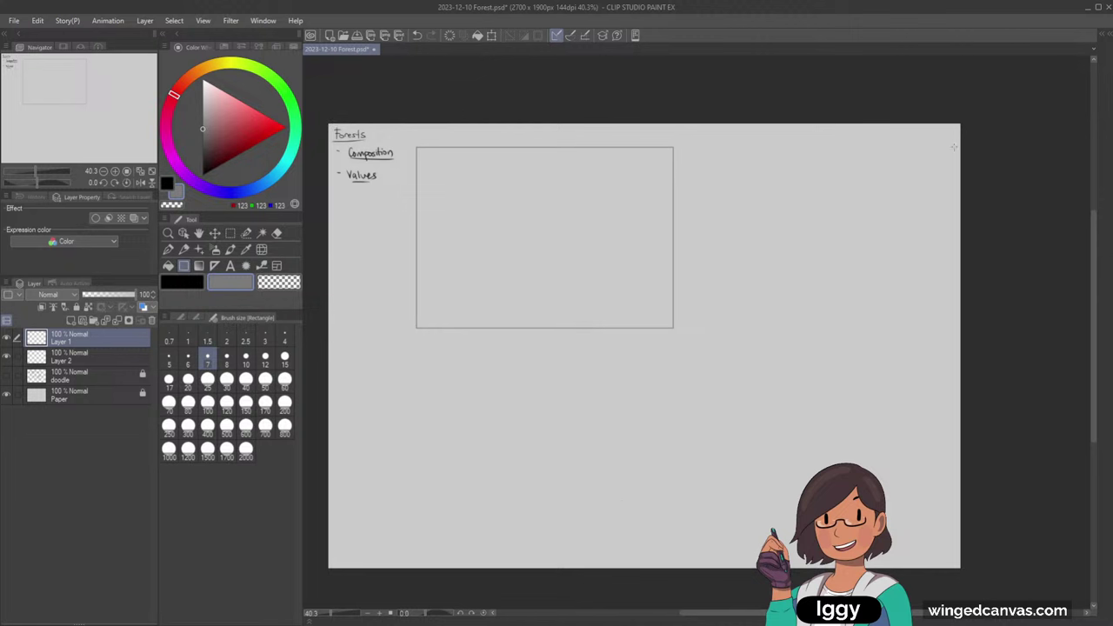
# - Add a new layer directly above Layer 2 and switch back to the Dense watercolor 3 brush
pyautogui.scroll(1, 460, 139)
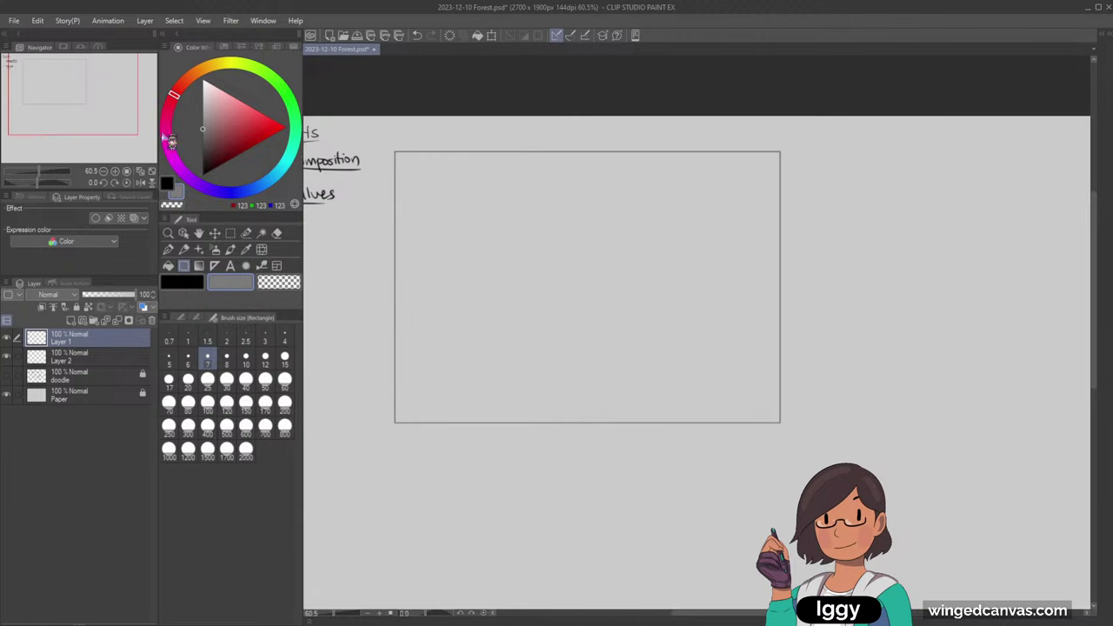
pyautogui.moveTo(117, 101); pyautogui.dragTo(129, 106)
pyautogui.click(84, 358)
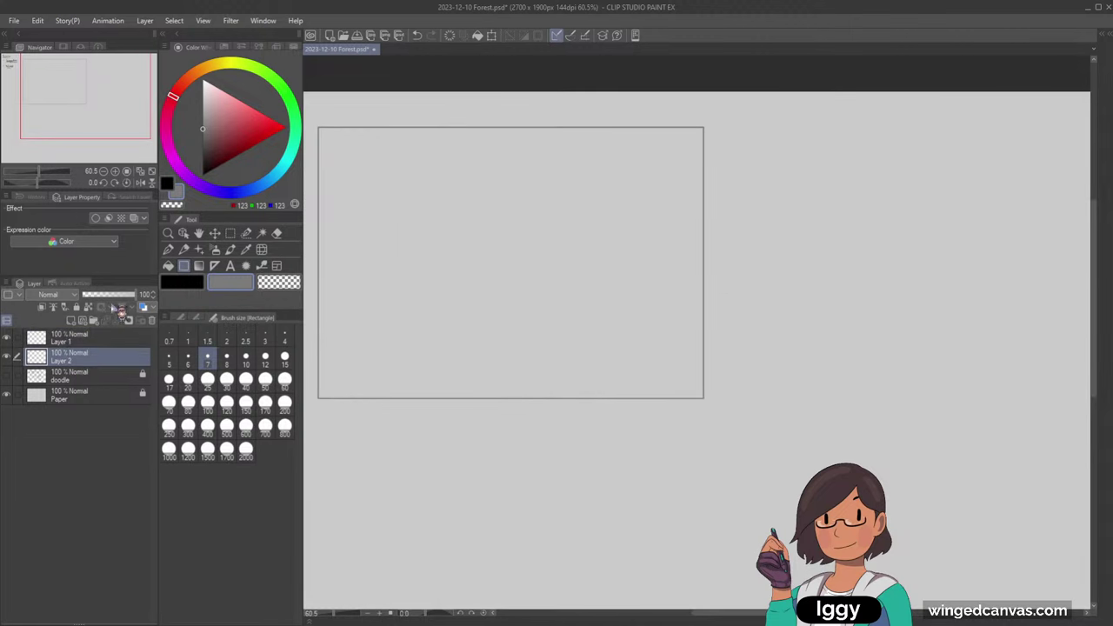
pyautogui.click(72, 320)
pyautogui.moveTo(89, 122); pyautogui.dragTo(81, 118)
pyautogui.click(229, 249)
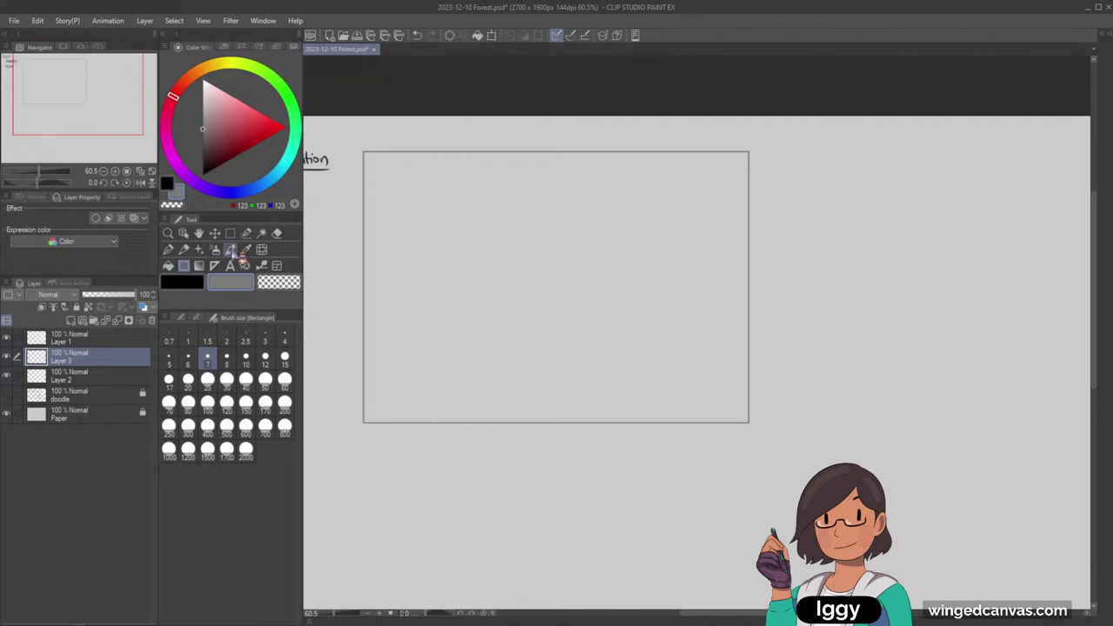
# - Group Layer 2 and Layer 3 in a new folder with Layer 3 underneath, and make Layer 3 active
pyautogui.moveTo(77, 362)
pyautogui.mouseDown()
pyautogui.moveTo(77, 381)
pyautogui.moveTo(91, 358)
pyautogui.mouseUp()
pyautogui.click(87, 351)
pyautogui.click(94, 320)
pyautogui.click(82, 376)
pyautogui.keyDown('ctrl'); pyautogui.click(95, 395); pyautogui.keyUp('ctrl')
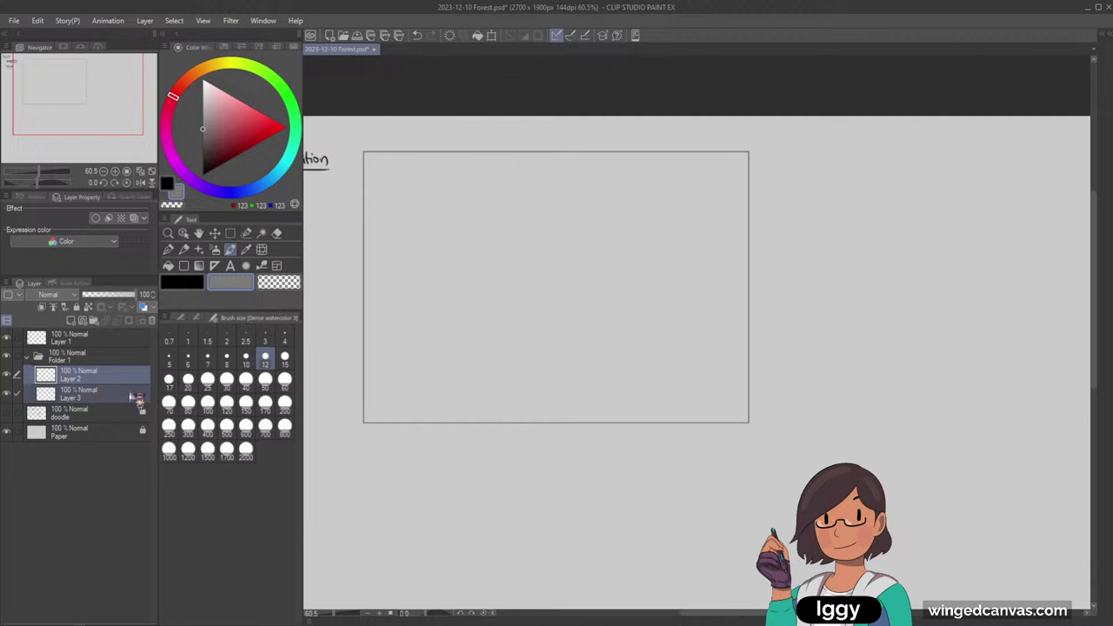
pyautogui.click(133, 400)
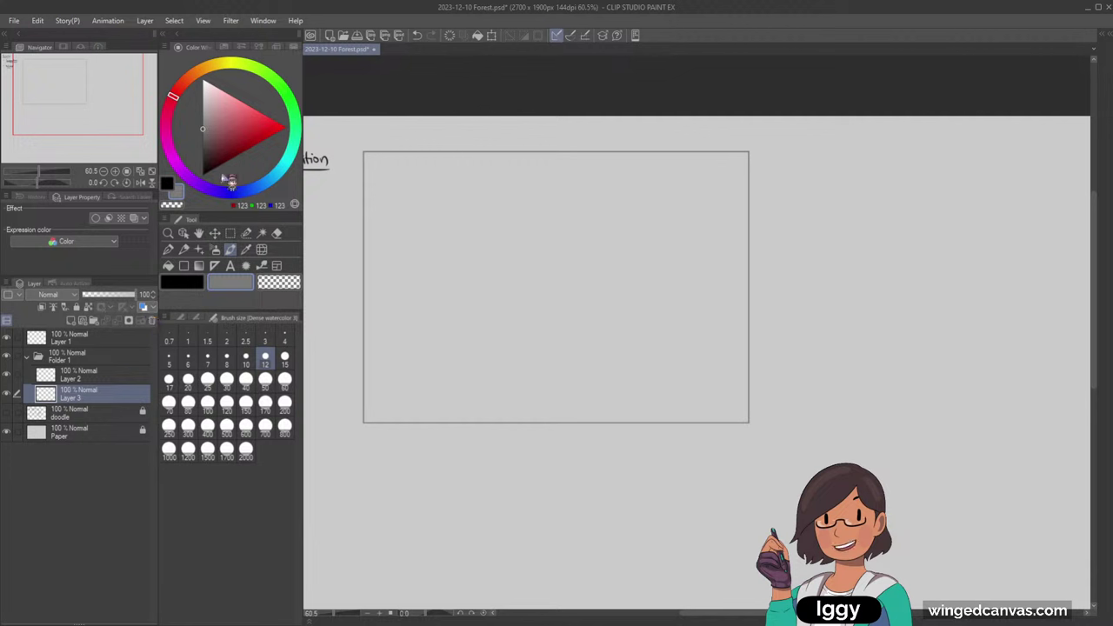
# - Try a nearly horizontal stroke across the frame in gray (RGB 140), and undo it
pyautogui.click(204, 122)
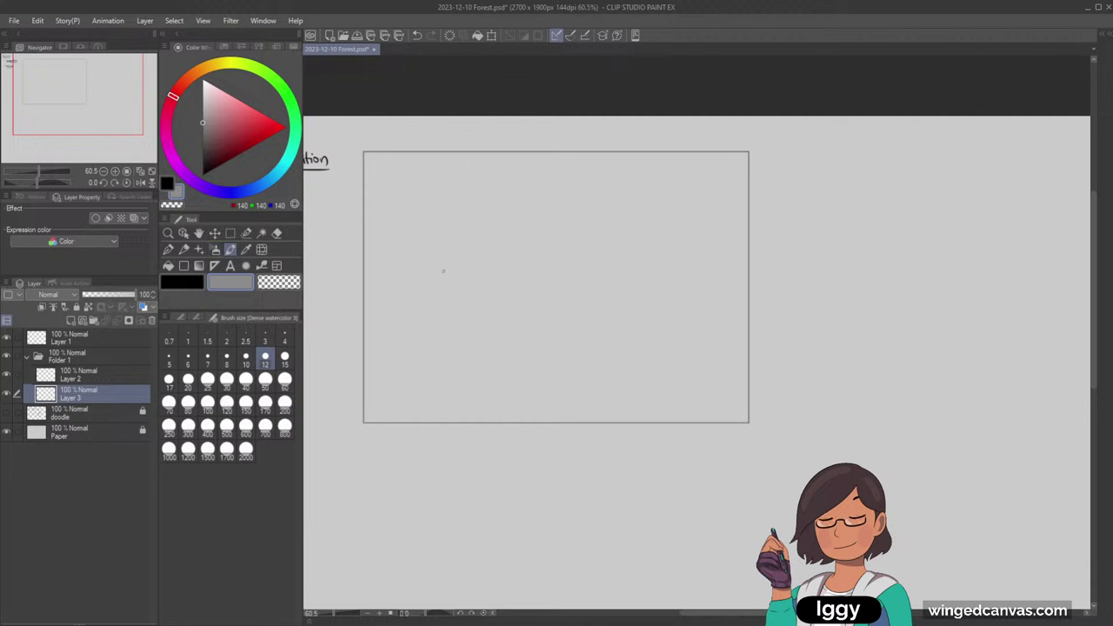
pyautogui.click(227, 358)
pyautogui.moveTo(466, 261); pyautogui.dragTo(648, 274)
pyautogui.hotkey('ctrl', 'z')
pyautogui.press(']')
pyautogui.press(']')
pyautogui.moveTo(466, 261); pyautogui.dragTo(637, 266)
pyautogui.keyDown('alt'); pyautogui.click(566, 252); pyautogui.keyUp('alt')
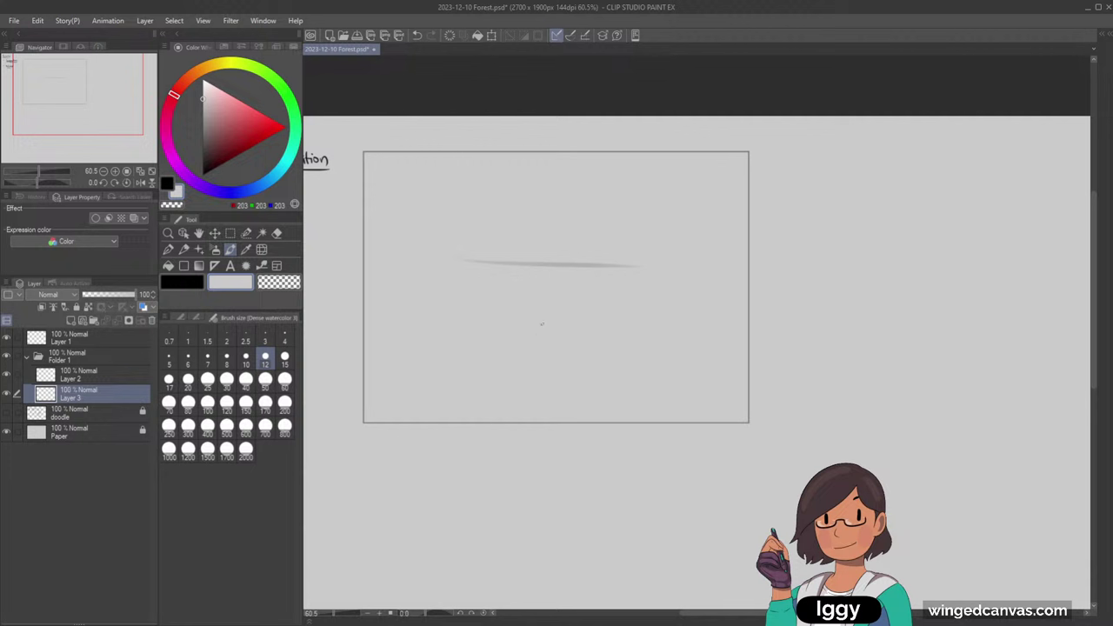
pyautogui.hotkey('ctrl', 'z')
# - Sketch a gently sloping roofline with a short extension and vertical edge at its left end, in lighter gray (RGB 169)
pyautogui.click(203, 112)
pyautogui.moveTo(472, 252)
pyautogui.mouseDown()
pyautogui.moveTo(638, 250)
pyautogui.moveTo(572, 269)
pyautogui.moveTo(670, 291)
pyautogui.mouseUp()
pyautogui.hotkey('ctrl', 'z')
pyautogui.hotkey('ctrl', 'z')
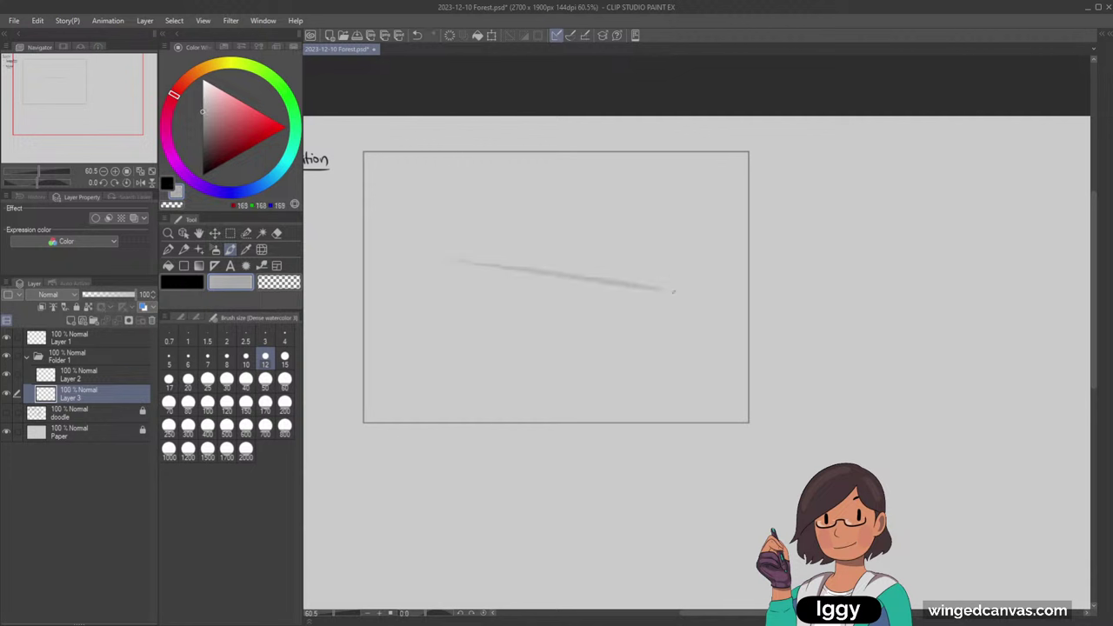
pyautogui.hotkey('ctrl', 'z')
pyautogui.moveTo(433, 283); pyautogui.dragTo(681, 311)
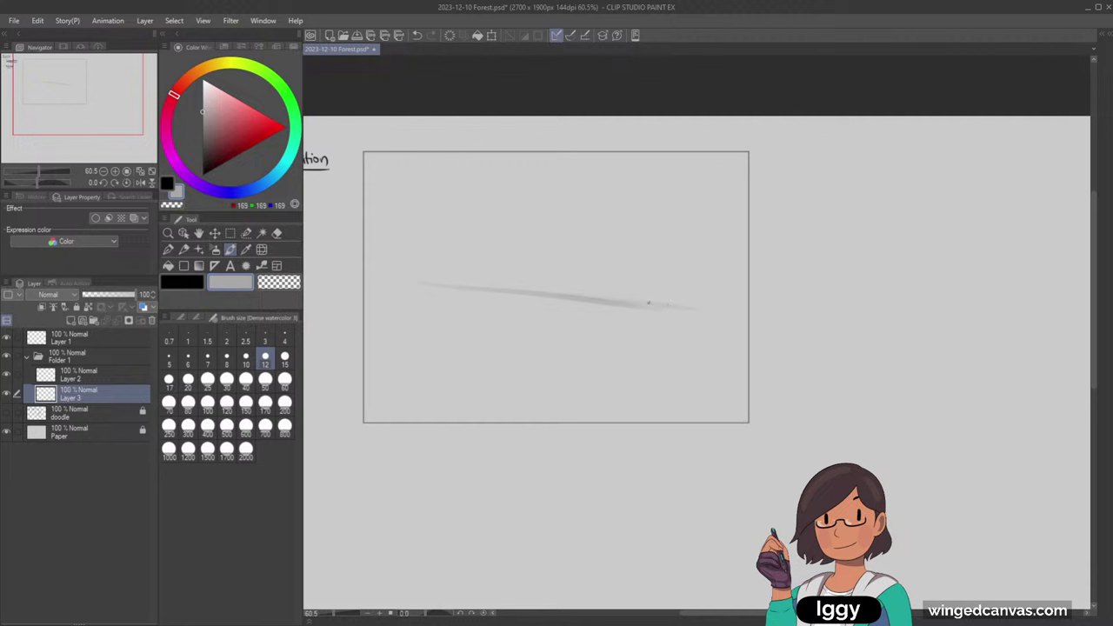
pyautogui.hotkey('ctrl', 'z')
pyautogui.moveTo(411, 289); pyautogui.dragTo(410, 355)
pyautogui.hotkey('ctrl', 'z')
pyautogui.moveTo(387, 271)
pyautogui.mouseDown()
pyautogui.moveTo(405, 276)
pyautogui.moveTo(399, 284)
pyautogui.mouseUp()
pyautogui.hotkey('ctrl', 'z')
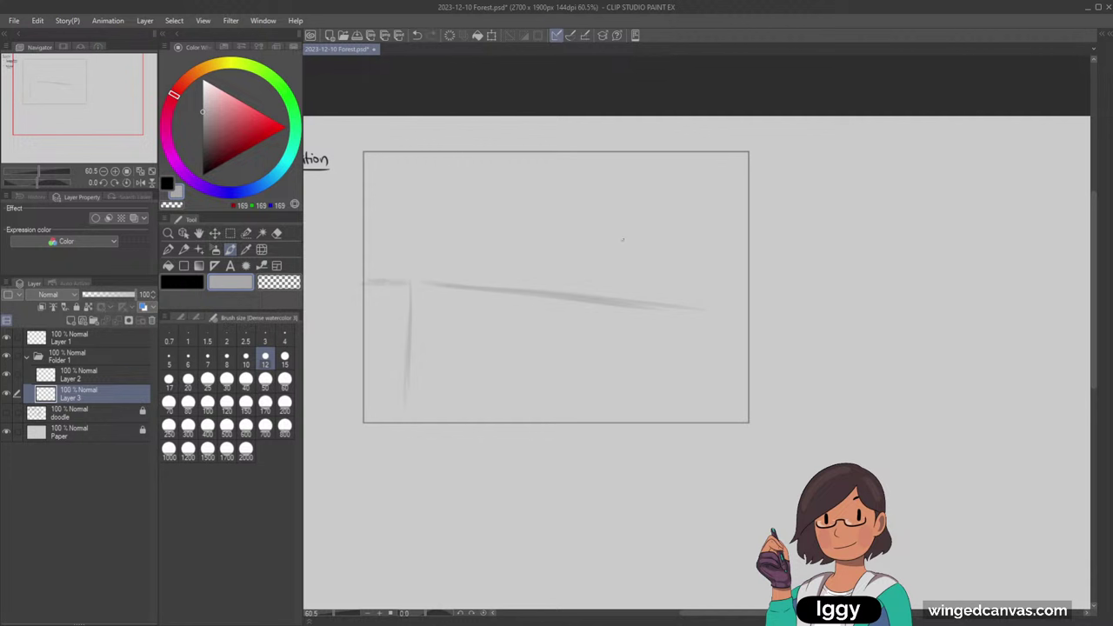
# - Move the roofline sketch slightly up and right within the frame, and return to the Dense watercolor 3 brush
pyautogui.click(214, 233)
pyautogui.moveTo(533, 295); pyautogui.dragTo(542, 270)
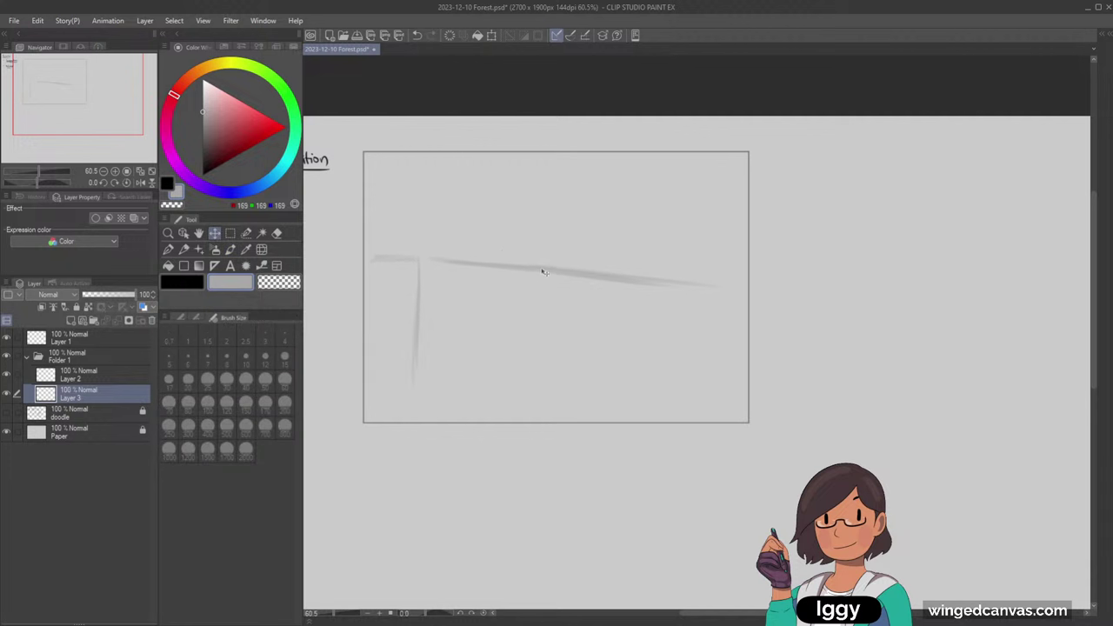
pyautogui.click(215, 250)
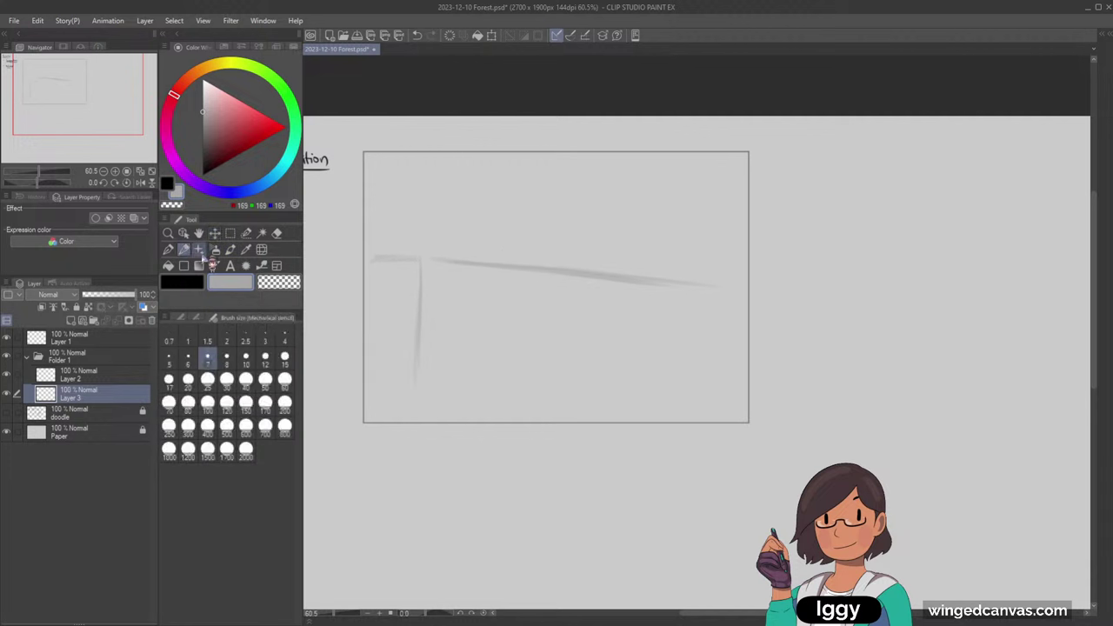
pyautogui.click(231, 250)
# - Sketch a wide, low arch beneath the roofline, with curved legs on both sides
pyautogui.moveTo(472, 324); pyautogui.dragTo(454, 369)
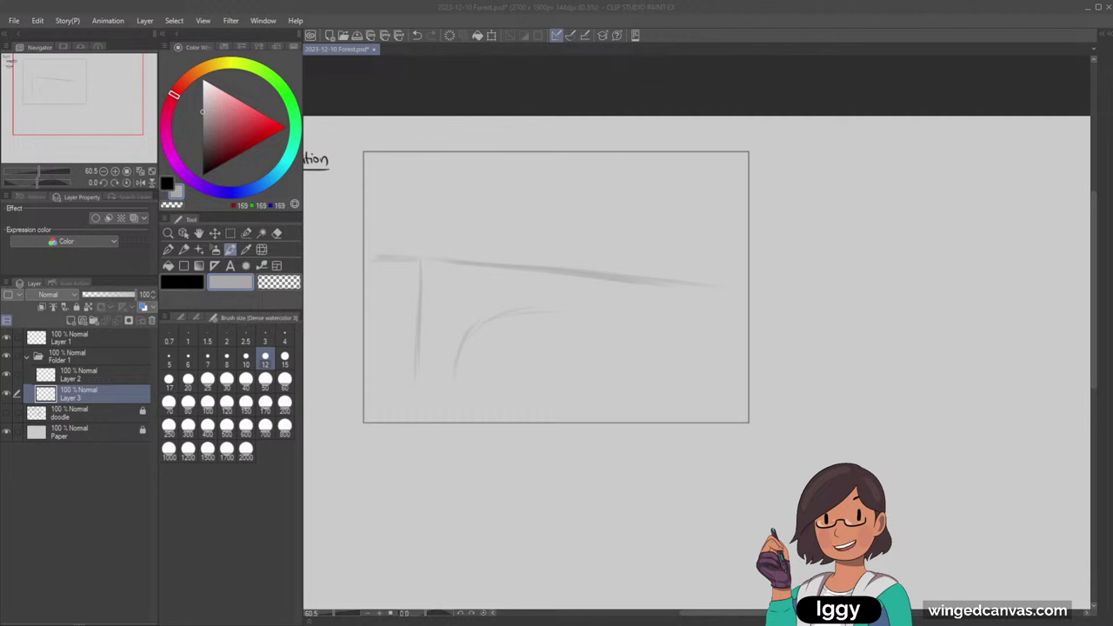
pyautogui.click(231, 249)
pyautogui.moveTo(633, 306); pyautogui.dragTo(669, 319)
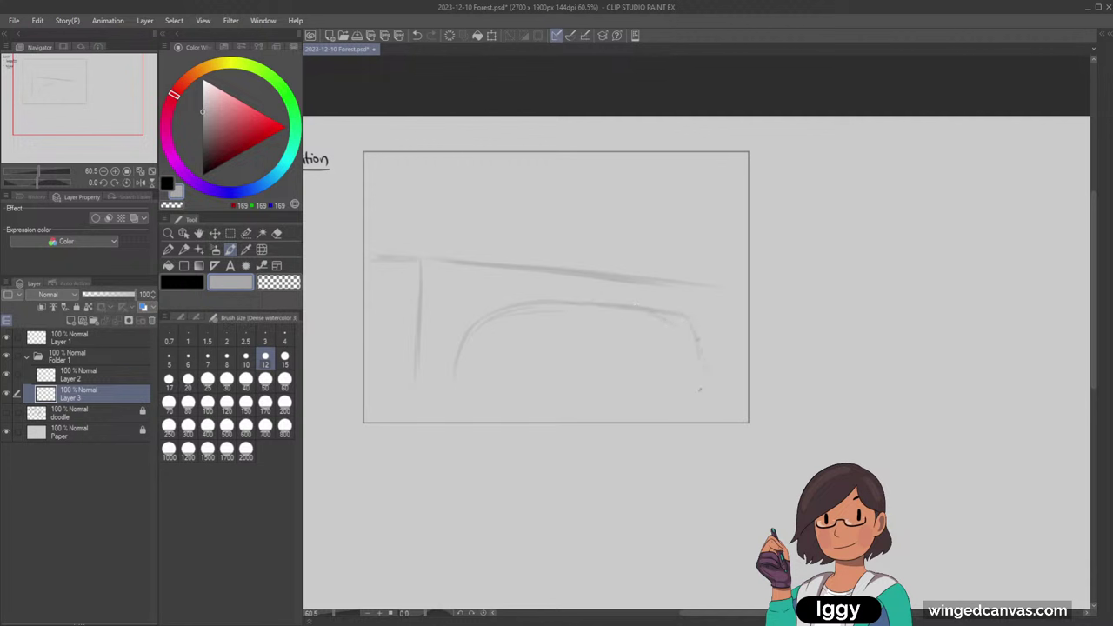
pyautogui.hotkey('ctrl', 'z')
pyautogui.moveTo(480, 322); pyautogui.dragTo(464, 375)
# - Extend the roofline to the frame's left edge and erase most of the vertical line below it
pyautogui.moveTo(376, 241)
pyautogui.mouseDown()
pyautogui.moveTo(433, 261)
pyautogui.moveTo(450, 256)
pyautogui.moveTo(363, 253)
pyautogui.mouseUp()
pyautogui.hotkey('ctrl', 'z')
pyautogui.press('e')
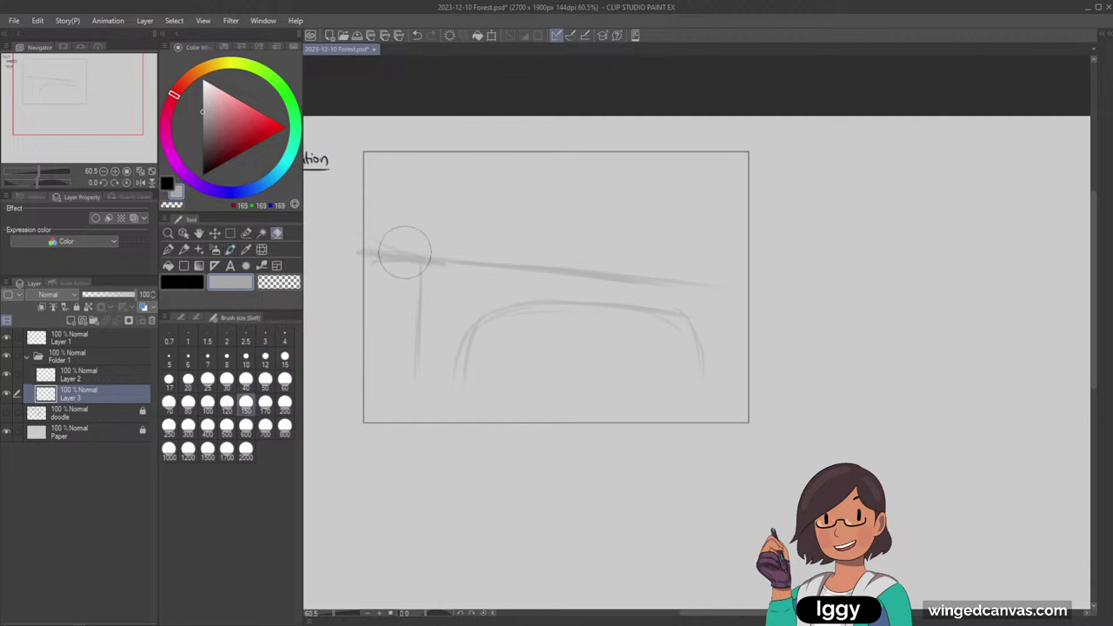
pyautogui.moveTo(420, 277); pyautogui.dragTo(414, 288)
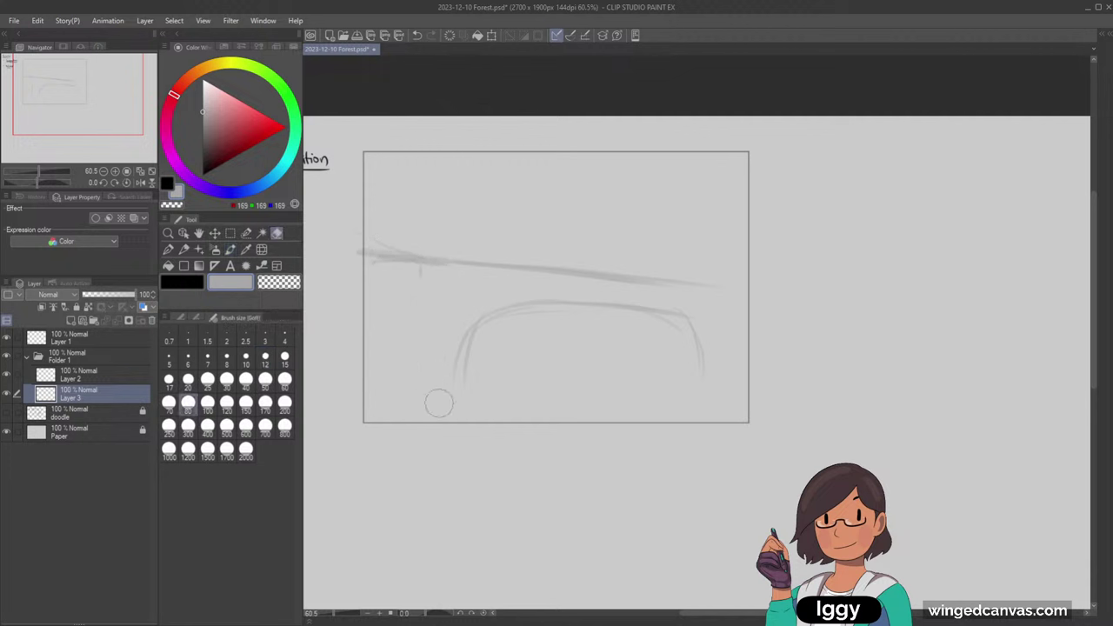
# - Add ground lines on both sides of the arch, extend the roofline rightward, and sketch the right leg's inner edge
pyautogui.click(183, 249)
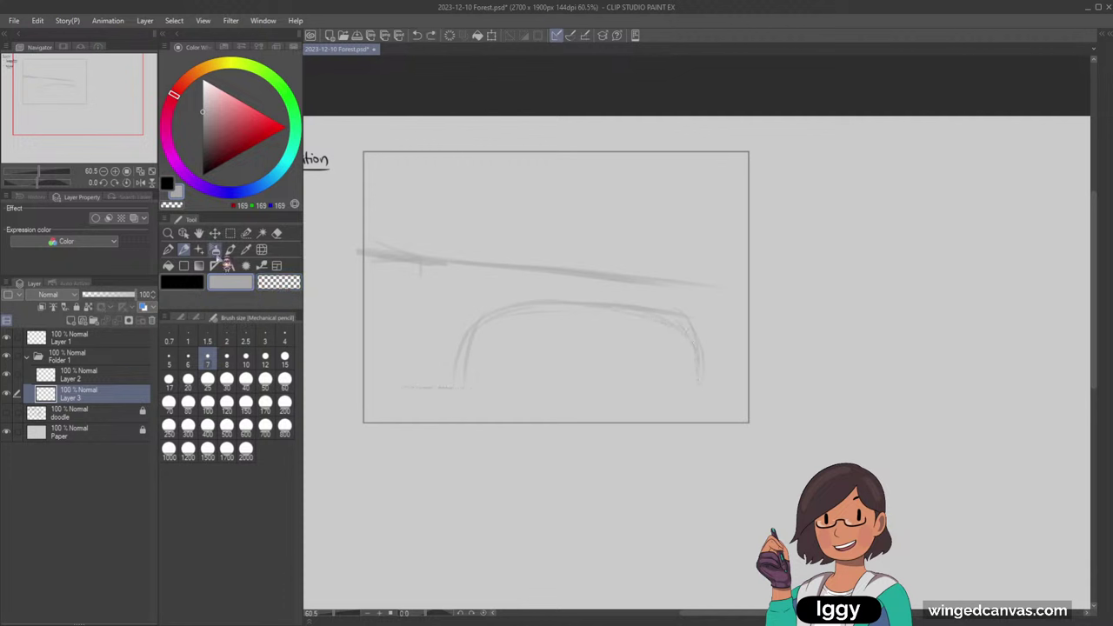
pyautogui.click(231, 249)
pyautogui.moveTo(372, 386); pyautogui.dragTo(419, 385)
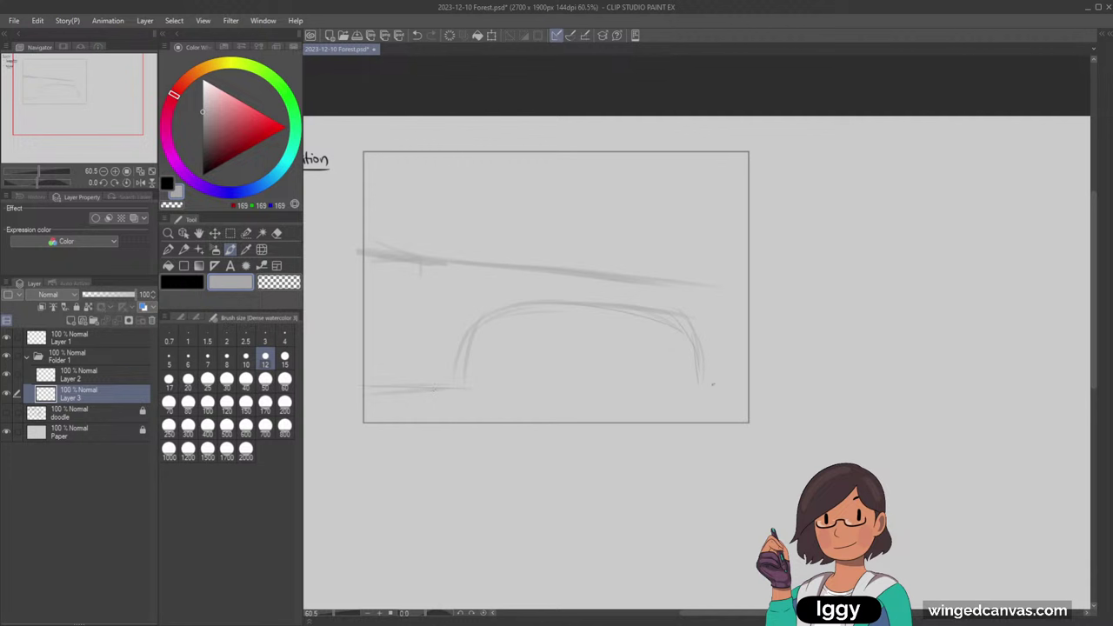
pyautogui.moveTo(707, 392); pyautogui.dragTo(739, 398)
pyautogui.moveTo(361, 263); pyautogui.dragTo(701, 286)
pyautogui.hotkey('ctrl', 'z')
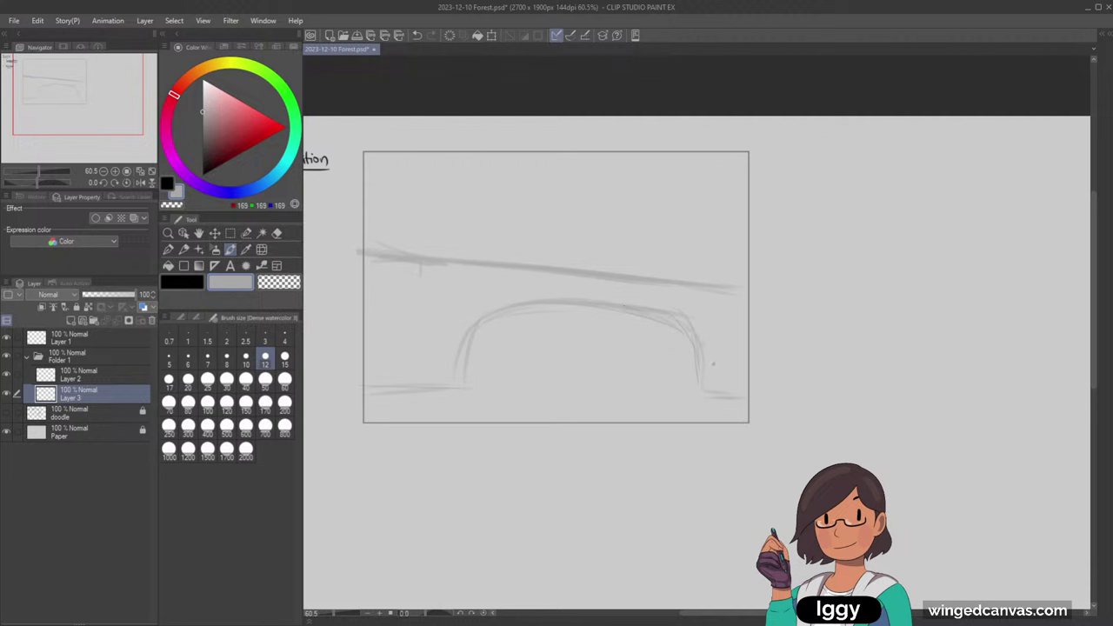
pyautogui.moveTo(652, 326); pyautogui.dragTo(648, 388)
# - Try vertical strokes above and around the right half of the building, and undo them
pyautogui.moveTo(720, 204); pyautogui.dragTo(716, 365)
pyautogui.hotkey('ctrl', 'z')
pyautogui.moveTo(734, 178); pyautogui.dragTo(732, 315)
pyautogui.hotkey('ctrl', 'z')
pyautogui.hotkey('ctrl', 'z')
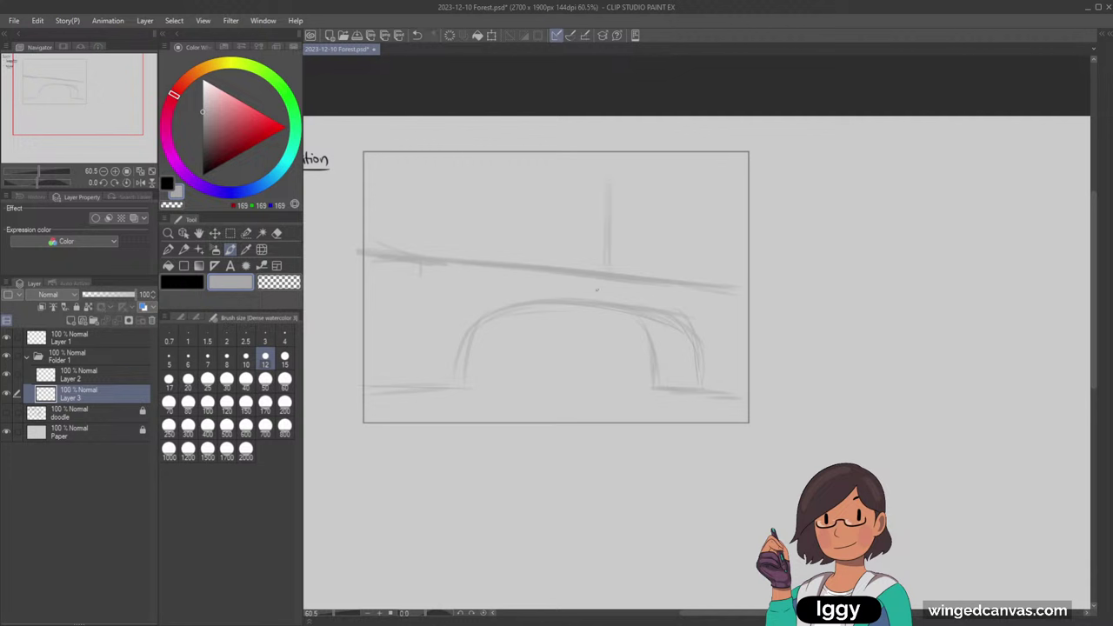
pyautogui.hotkey('ctrl', 'z')
pyautogui.hotkey('ctrl', 'z')
pyautogui.hotkey('ctrl', 'z')
pyautogui.moveTo(632, 320)
pyautogui.mouseDown()
pyautogui.moveTo(633, 375)
pyautogui.moveTo(618, 379)
pyautogui.mouseUp()
pyautogui.hotkey('ctrl', 'z')
# - Sketch upright posts and a base line inside the arch at brush size 17, and thicken the roofline
pyautogui.press(']')
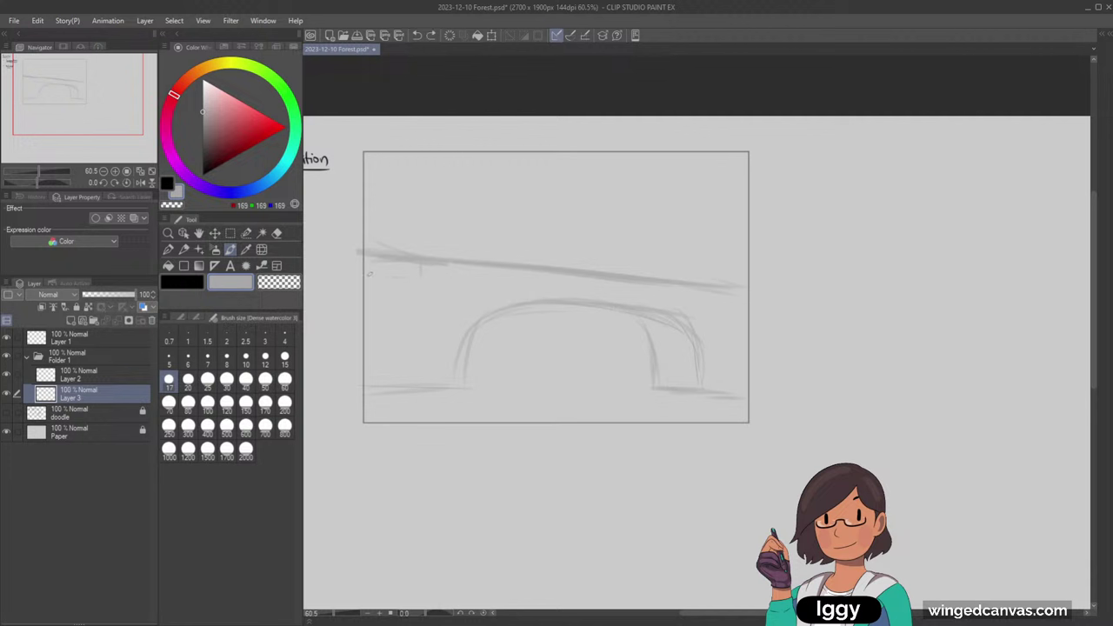
pyautogui.moveTo(433, 283)
pyautogui.mouseDown()
pyautogui.moveTo(598, 299)
pyautogui.moveTo(648, 328)
pyautogui.moveTo(598, 376)
pyautogui.mouseUp()
pyautogui.hotkey('ctrl', 'z')
pyautogui.moveTo(547, 311); pyautogui.dragTo(548, 370)
pyautogui.moveTo(538, 313); pyautogui.dragTo(530, 374)
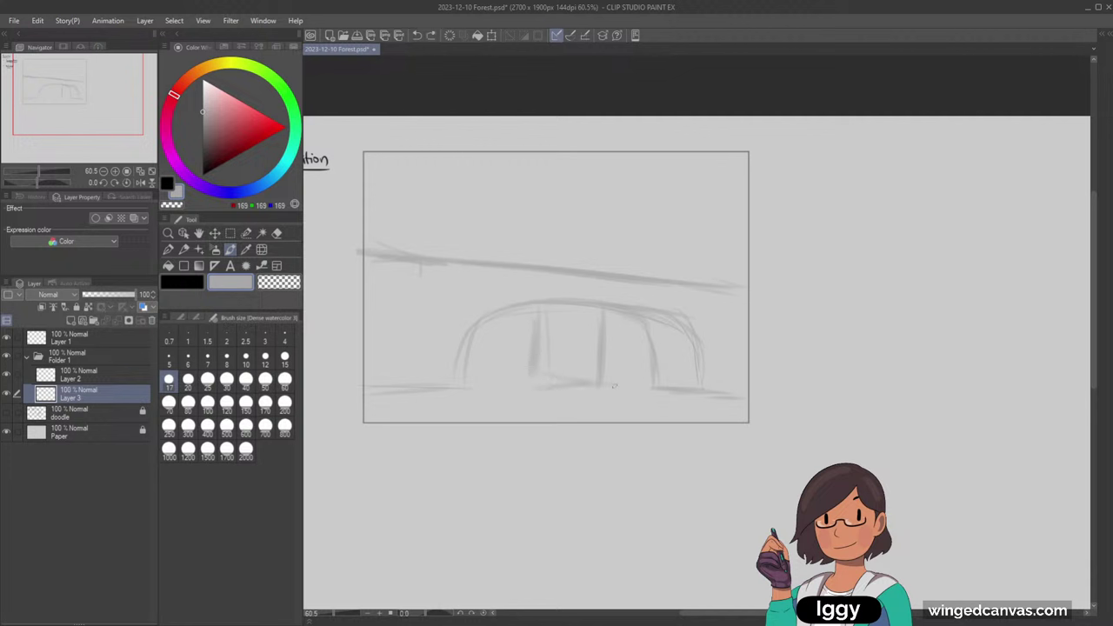
pyautogui.moveTo(606, 380); pyautogui.dragTo(619, 379)
pyautogui.moveTo(473, 270); pyautogui.dragTo(694, 288)
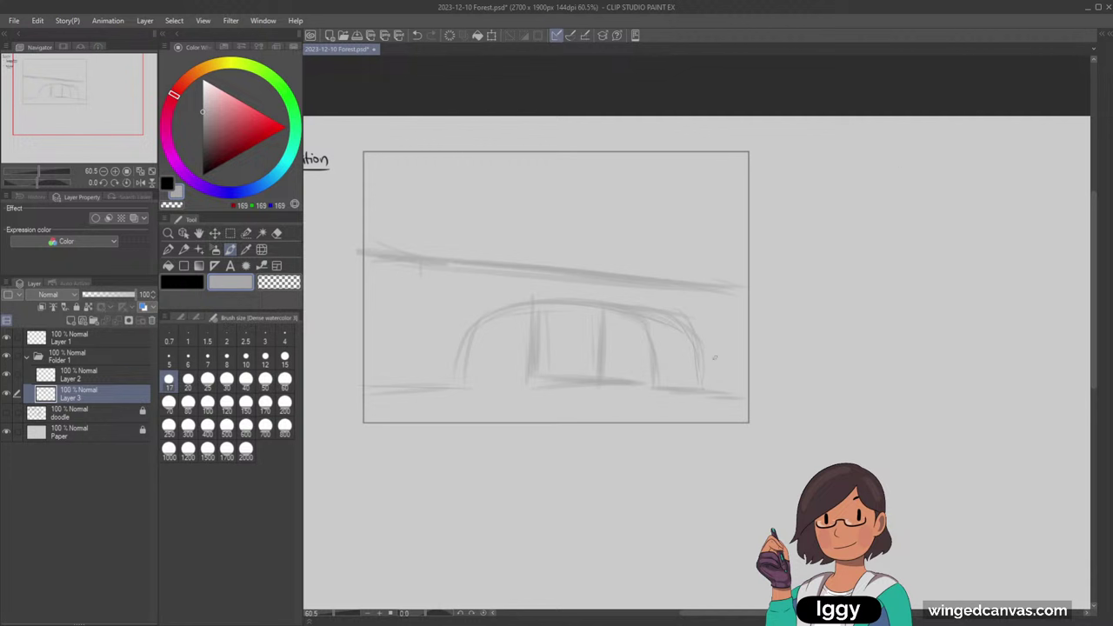
# - Block in a tall tree over the building's right end and layered foliage over its left end, starting with brush size 70
pyautogui.press(']')
pyautogui.press(']')
pyautogui.press(']')
pyautogui.press(']')
pyautogui.press(']')
pyautogui.press(']')
pyautogui.press(']')
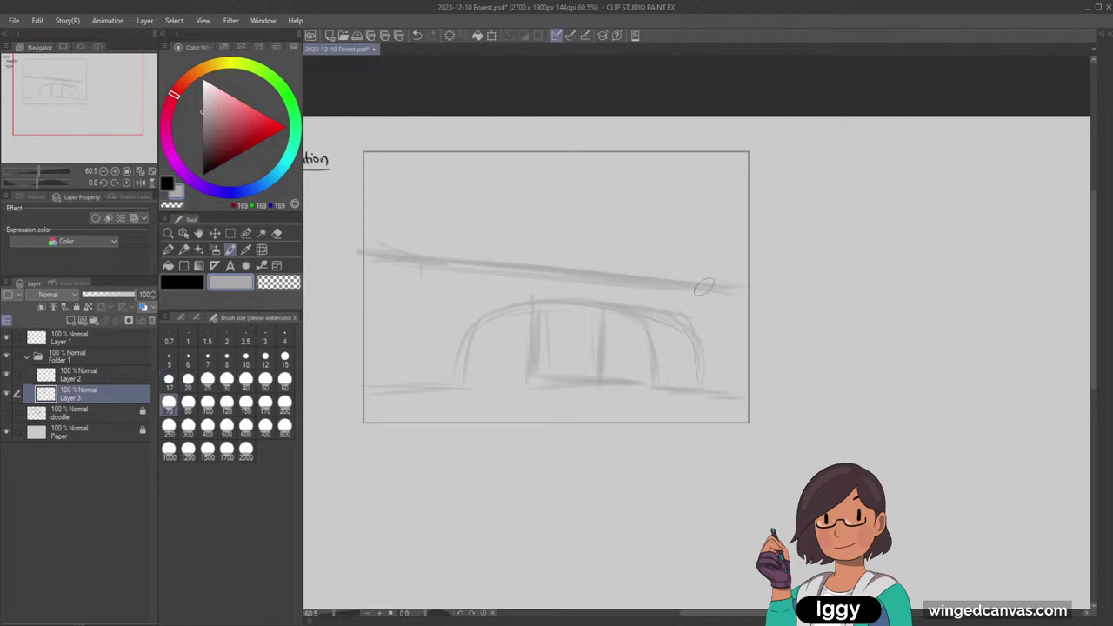
pyautogui.moveTo(716, 228)
pyautogui.mouseDown()
pyautogui.moveTo(706, 229)
pyautogui.moveTo(724, 222)
pyautogui.mouseUp()
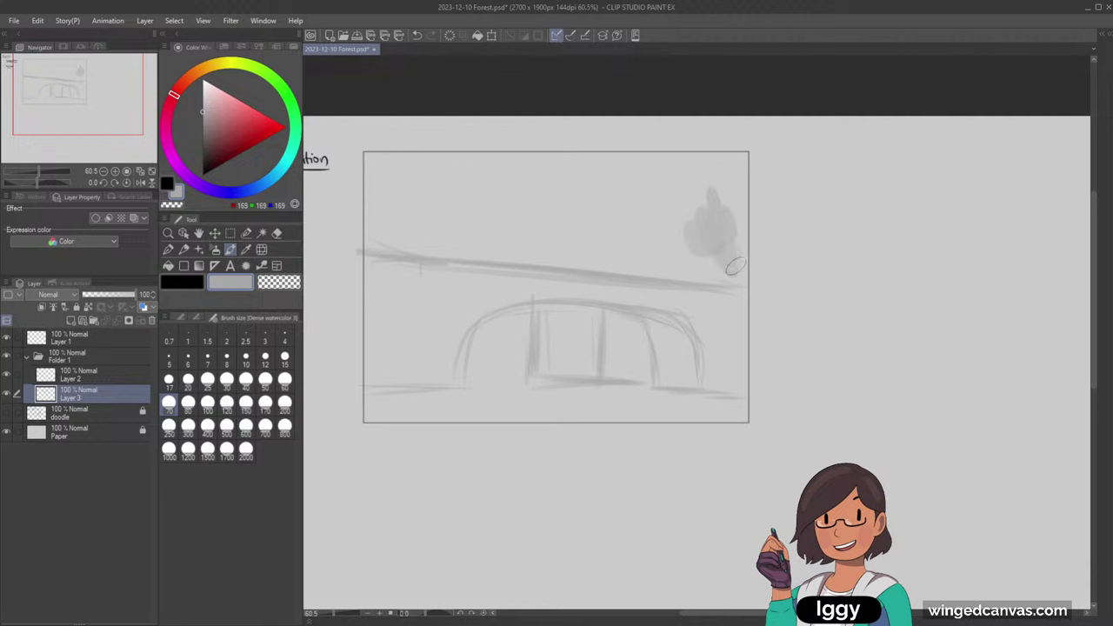
pyautogui.moveTo(734, 267)
pyautogui.mouseDown()
pyautogui.moveTo(708, 280)
pyautogui.moveTo(714, 303)
pyautogui.moveTo(688, 314)
pyautogui.moveTo(718, 296)
pyautogui.mouseUp()
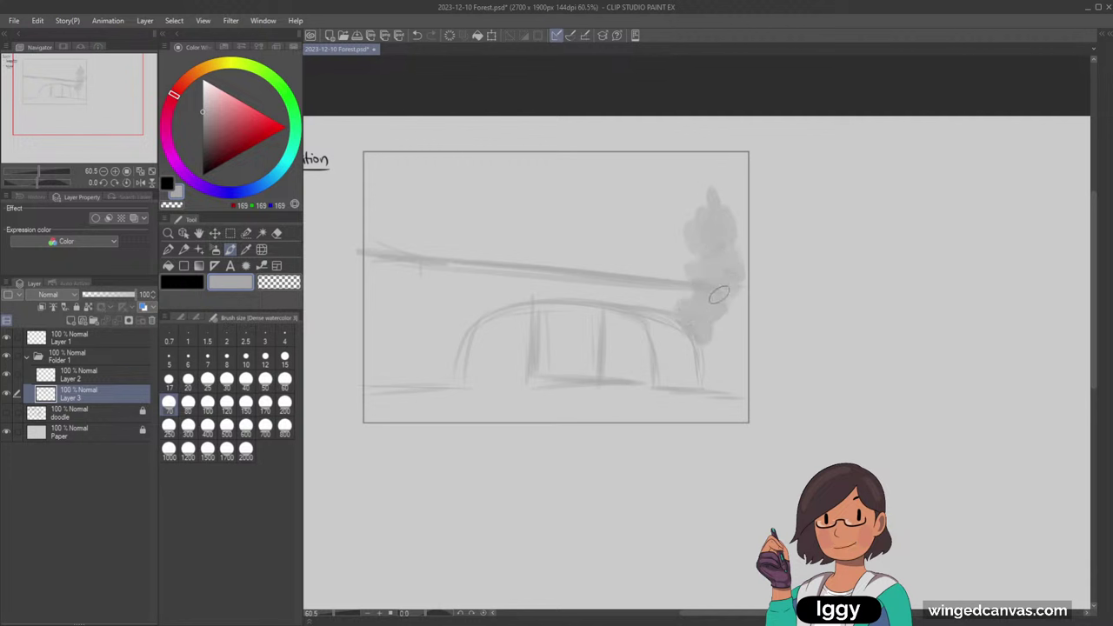
pyautogui.moveTo(390, 233)
pyautogui.mouseDown()
pyautogui.moveTo(416, 214)
pyautogui.moveTo(404, 221)
pyautogui.moveTo(417, 240)
pyautogui.moveTo(399, 270)
pyautogui.moveTo(429, 280)
pyautogui.moveTo(384, 285)
pyautogui.moveTo(437, 305)
pyautogui.moveTo(394, 310)
pyautogui.moveTo(447, 294)
pyautogui.moveTo(432, 265)
pyautogui.moveTo(468, 305)
pyautogui.moveTo(411, 342)
pyautogui.moveTo(381, 325)
pyautogui.moveTo(376, 284)
pyautogui.moveTo(378, 328)
pyautogui.moveTo(451, 340)
pyautogui.moveTo(443, 347)
pyautogui.moveTo(373, 317)
pyautogui.moveTo(443, 298)
pyautogui.moveTo(480, 333)
pyautogui.moveTo(470, 292)
pyautogui.moveTo(518, 363)
pyautogui.mouseUp()
# - Try filling the frame's lower-left corner with large foliage strokes at brush size 170, and undo the last strokes
pyautogui.press(']')
pyautogui.press(']')
pyautogui.press(']')
pyautogui.press(']')
pyautogui.press(']')
pyautogui.moveTo(410, 379)
pyautogui.mouseDown()
pyautogui.moveTo(435, 406)
pyautogui.moveTo(479, 385)
pyautogui.mouseUp()
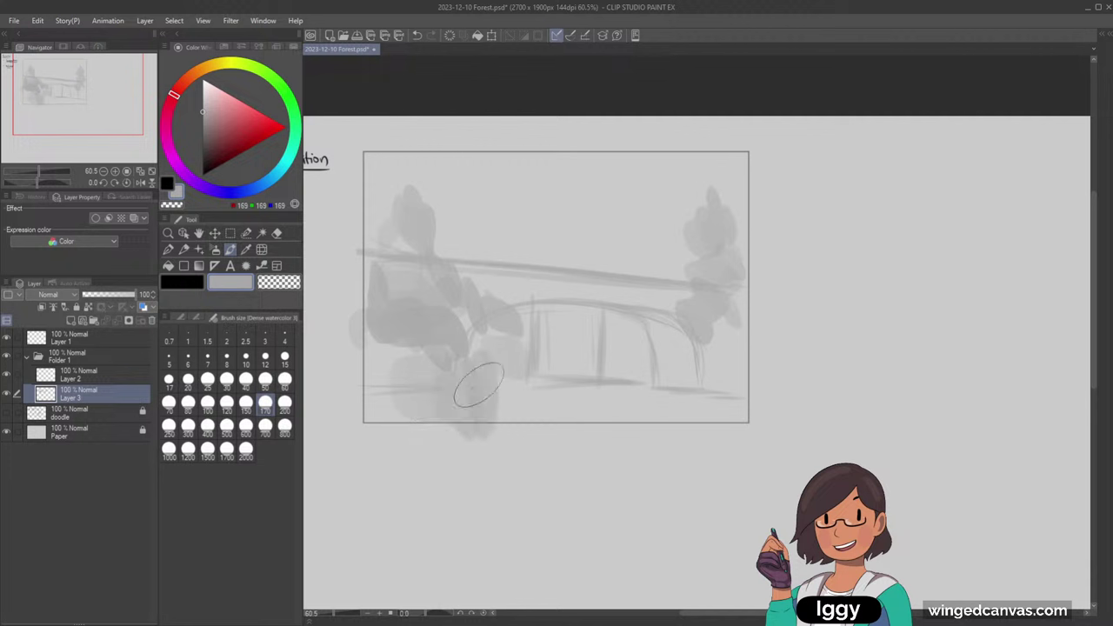
pyautogui.hotkey('ctrl', 'z')
pyautogui.hotkey('ctrl', 'z')
# - Try smaller foliage strokes in the lower-left corner and by the arch's right leg up to brush size 100, and undo them
pyautogui.press('[')
pyautogui.press('[')
pyautogui.press('[')
pyautogui.press('[')
pyautogui.press('[')
pyautogui.moveTo(390, 372)
pyautogui.mouseDown()
pyautogui.moveTo(455, 367)
pyautogui.moveTo(491, 387)
pyautogui.moveTo(369, 393)
pyautogui.mouseUp()
pyautogui.press(']')
pyautogui.press(']')
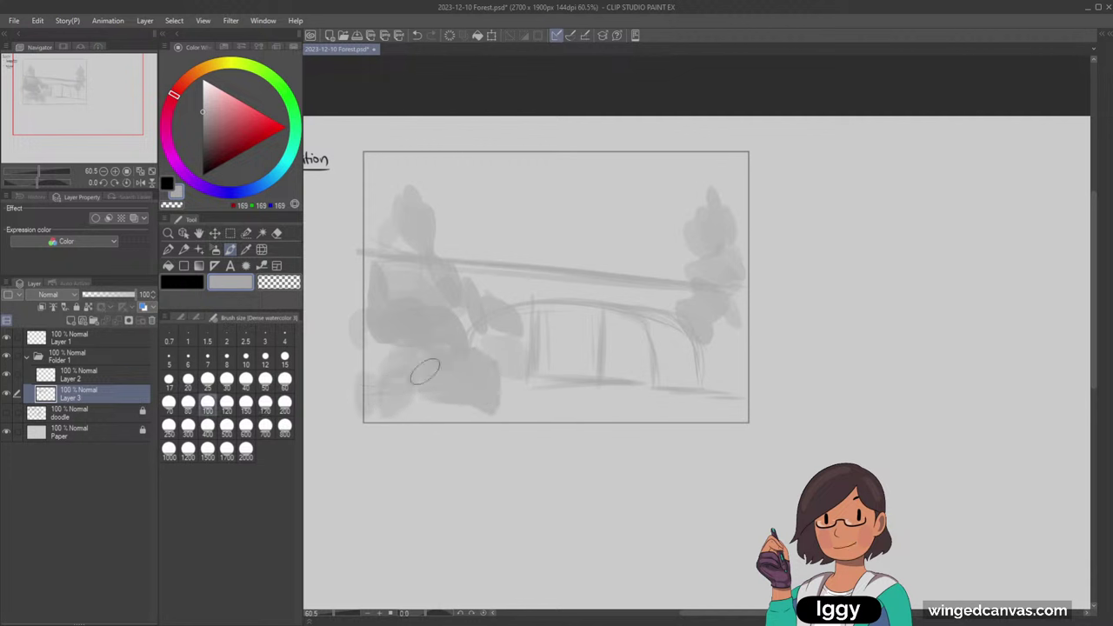
pyautogui.moveTo(519, 402); pyautogui.dragTo(506, 407)
pyautogui.moveTo(673, 374); pyautogui.dragTo(690, 368)
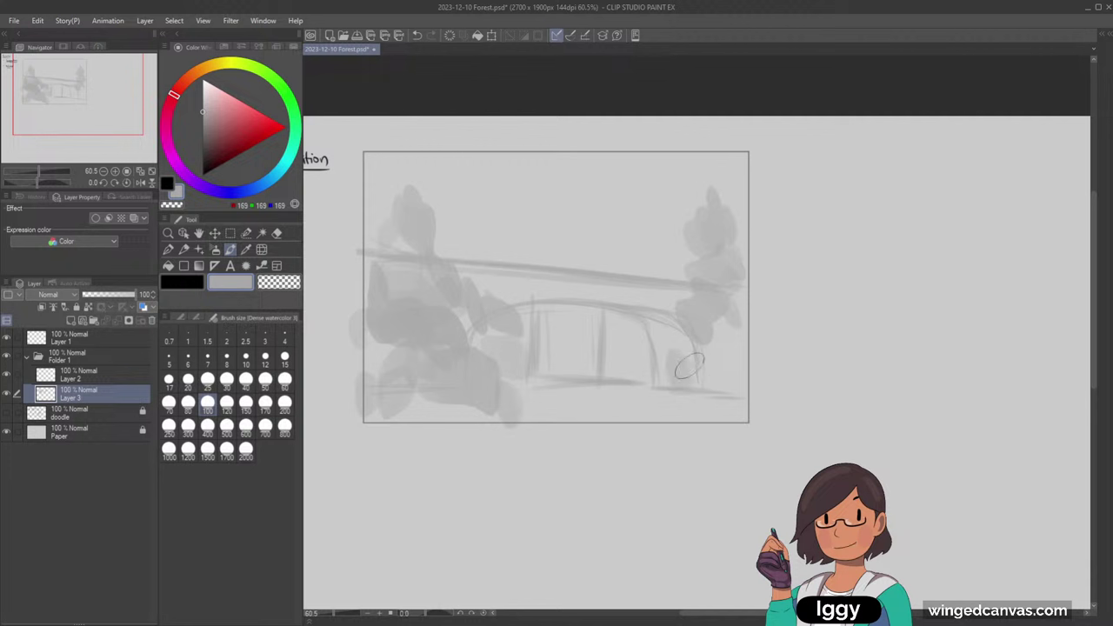
pyautogui.hotkey('ctrl', 'z')
pyautogui.hotkey('ctrl', 'z')
pyautogui.hotkey('ctrl', 'z')
pyautogui.hotkey('ctrl', 'z')
pyautogui.hotkey('ctrl', 'z')
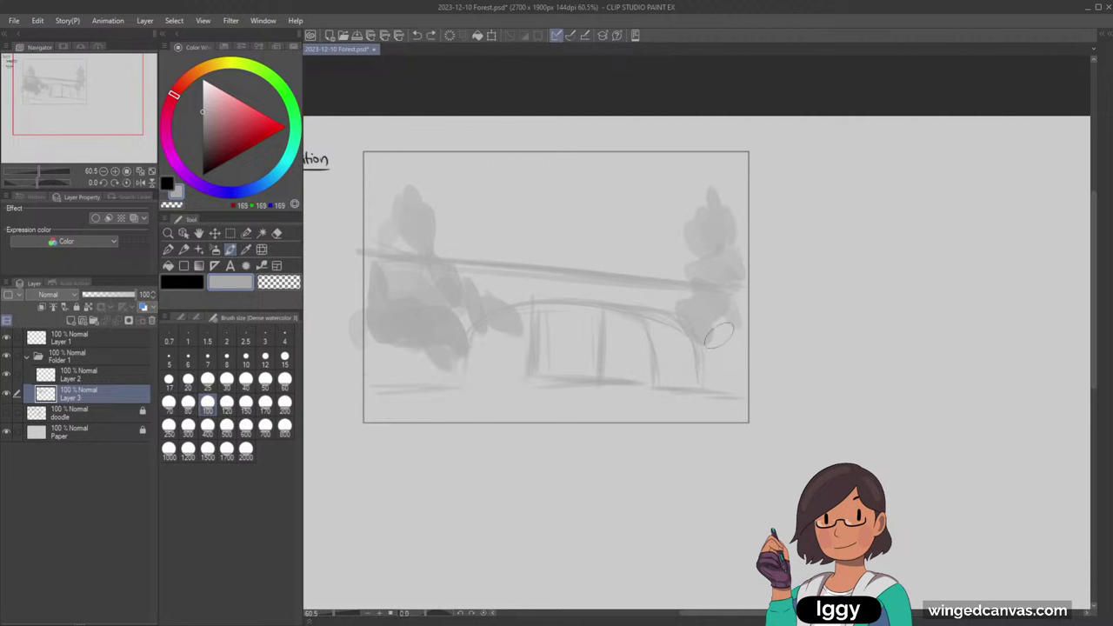
# - Undo the last foliage strokes and rough in a rectangular tower rising above the building's roofline at brush size 40
pyautogui.hotkey('ctrl', 'z')
pyautogui.hotkey('ctrl', 'y')
pyautogui.press('[')
pyautogui.press('[')
pyautogui.press('[')
pyautogui.press('[')
pyautogui.hotkey('ctrl', 'z')
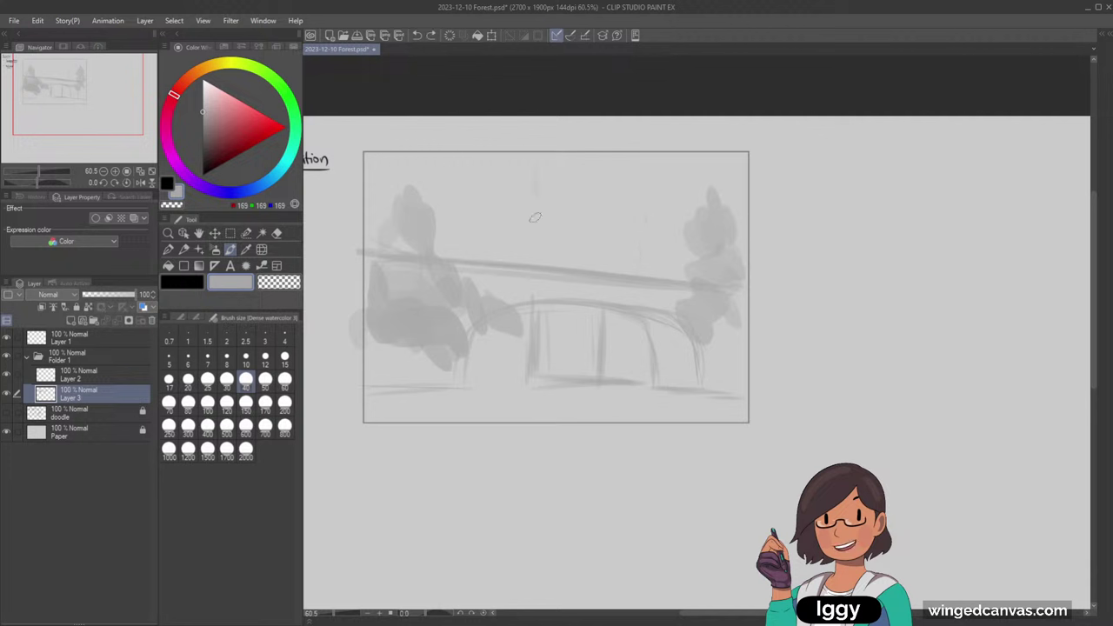
pyautogui.moveTo(538, 164); pyautogui.dragTo(535, 266)
pyautogui.moveTo(537, 165); pyautogui.dragTo(533, 260)
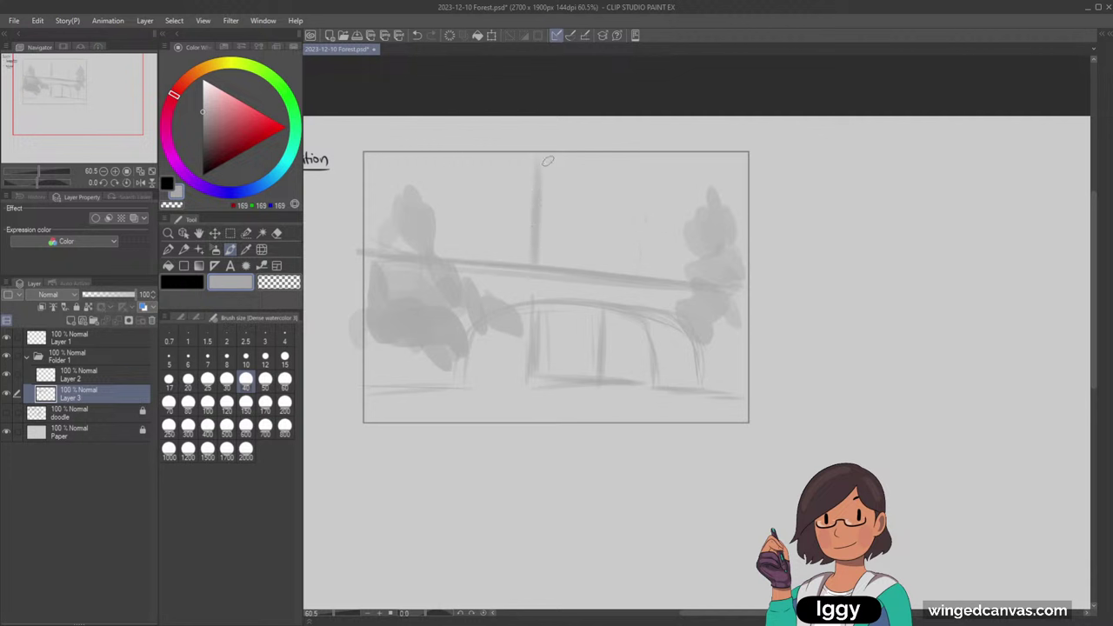
pyautogui.moveTo(540, 167)
pyautogui.mouseDown()
pyautogui.moveTo(615, 170)
pyautogui.moveTo(534, 172)
pyautogui.moveTo(612, 168)
pyautogui.moveTo(604, 253)
pyautogui.mouseUp()
pyautogui.moveTo(605, 209); pyautogui.dragTo(602, 265)
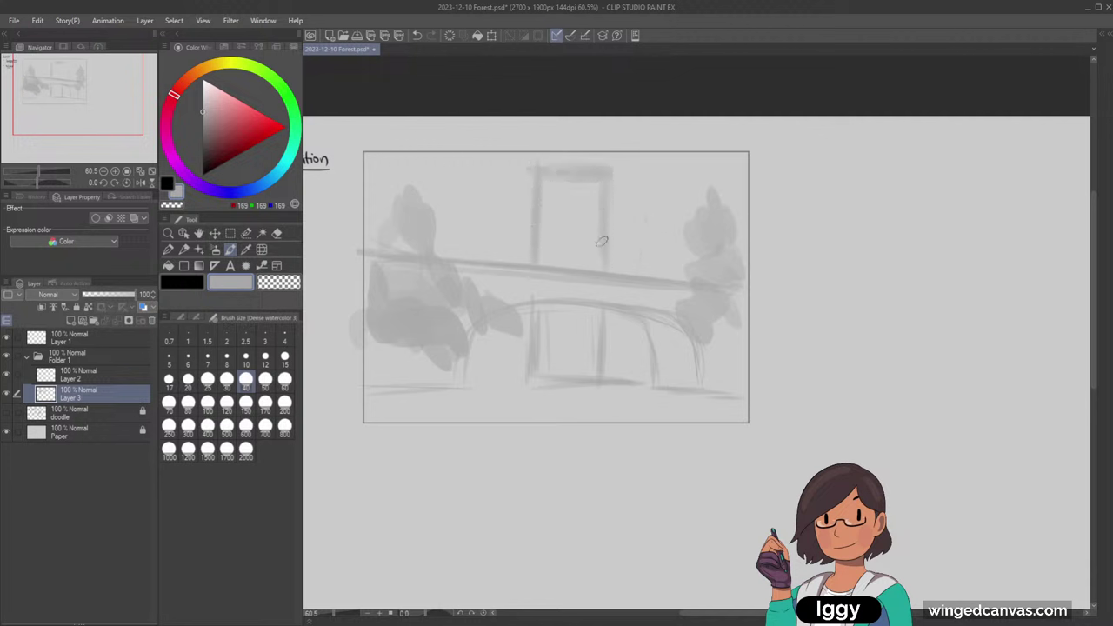
# - Undo the tower's right edge, trim its top edge with transparent color at brush size 30, and redraw the right side in gray
pyautogui.hotkey('ctrl', 'z')
pyautogui.hotkey('ctrl', 'z')
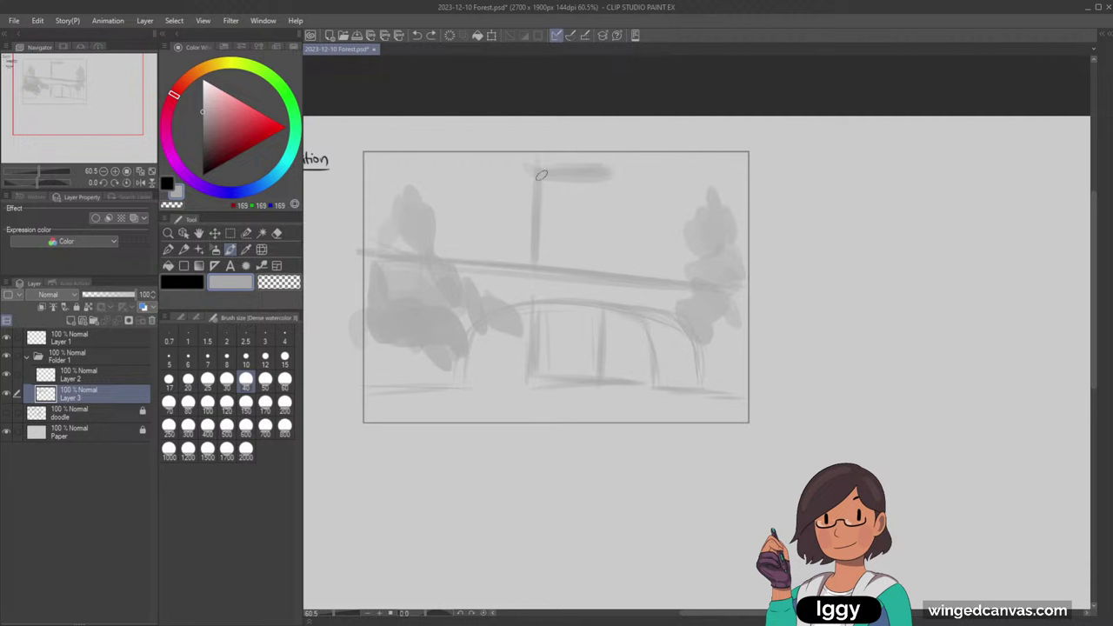
pyautogui.click(293, 285)
pyautogui.press('[')
pyautogui.moveTo(606, 162); pyautogui.dragTo(556, 162)
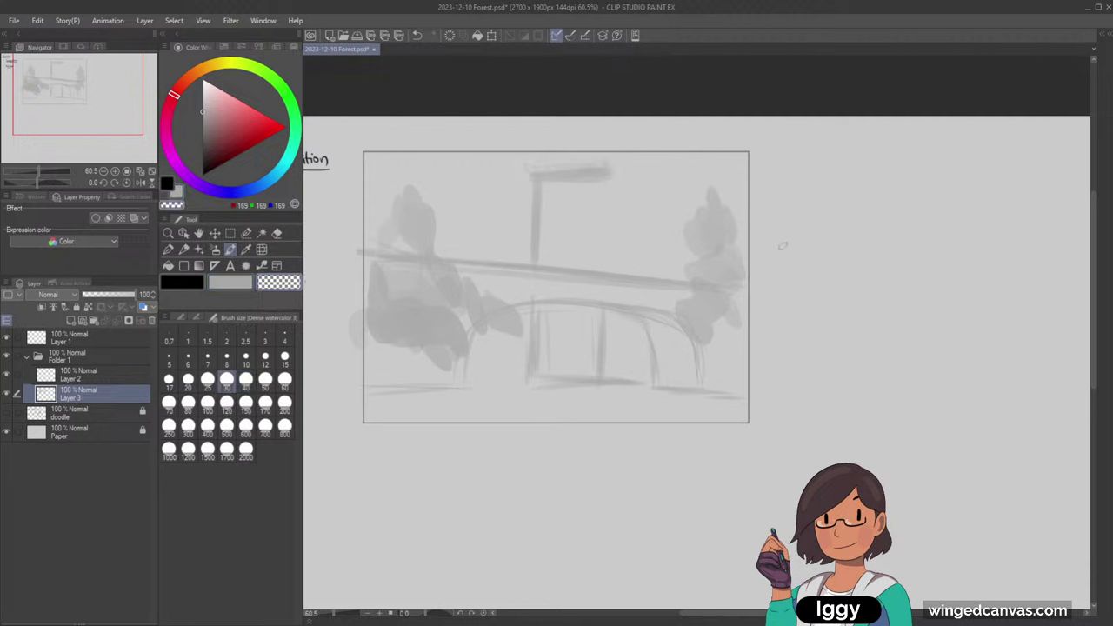
pyautogui.press('c')
pyautogui.moveTo(535, 179)
pyautogui.mouseDown()
pyautogui.moveTo(617, 162)
pyautogui.moveTo(607, 248)
pyautogui.mouseUp()
# - Try outlining the tower's top edge in black at brush size 12, and undo the strokes
pyautogui.press('[')
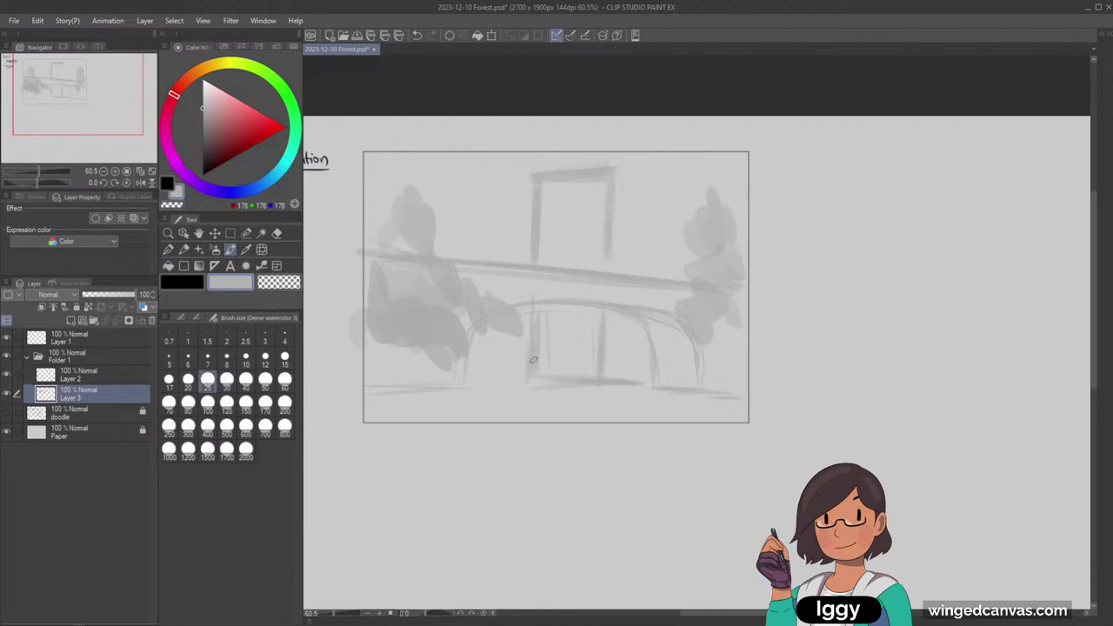
pyautogui.press('[')
pyautogui.press('[')
pyautogui.press('[')
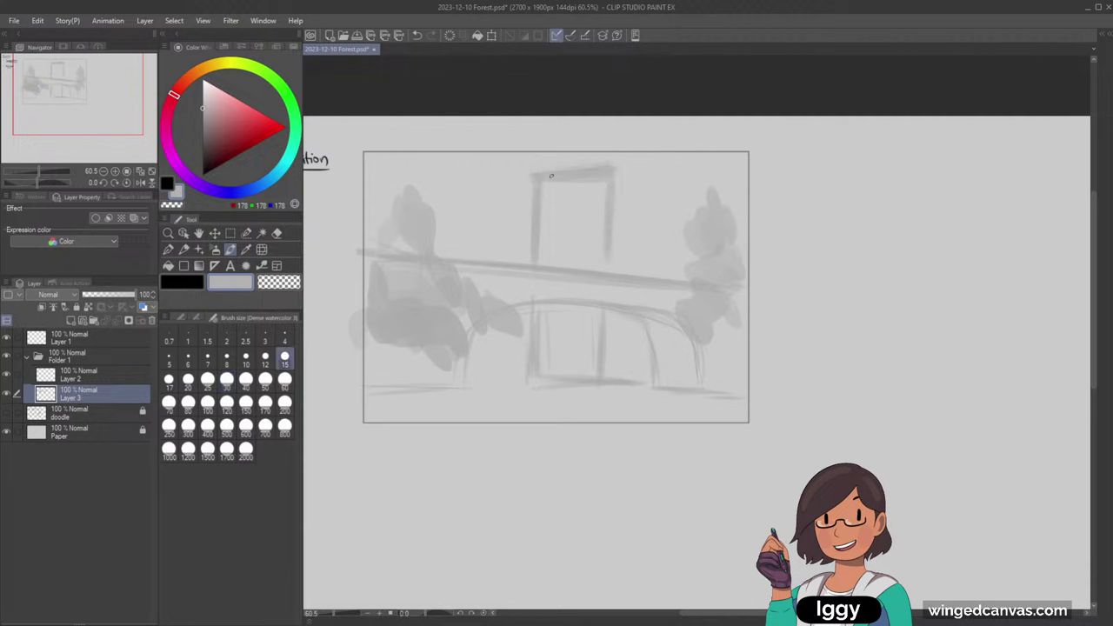
pyautogui.press('x')
pyautogui.click(265, 357)
pyautogui.moveTo(534, 170); pyautogui.dragTo(611, 168)
pyautogui.hotkey('ctrl', 'z')
pyautogui.hotkey('ctrl', 'z')
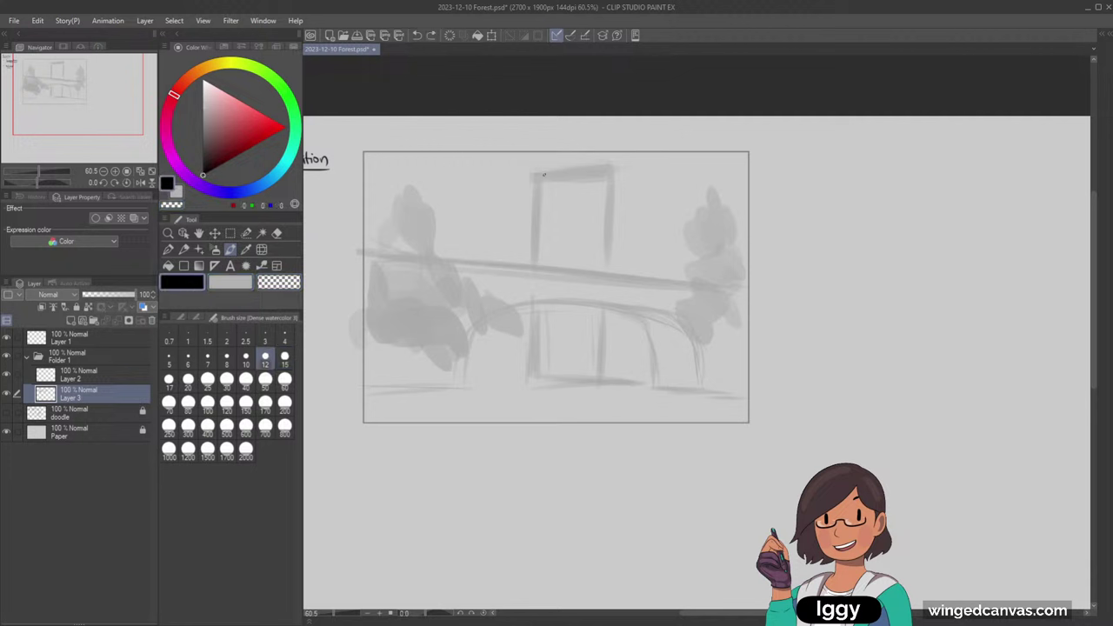
pyautogui.moveTo(539, 175); pyautogui.dragTo(618, 162)
pyautogui.hotkey('ctrl', 'z')
pyautogui.hotkey('ctrl', 'z')
# - Sample the tower's gray and sketch its receding roofline toward the frame's right edge at brush size 10
pyautogui.keyDown('alt'); pyautogui.click(603, 171); pyautogui.keyUp('alt')
pyautogui.press('[')
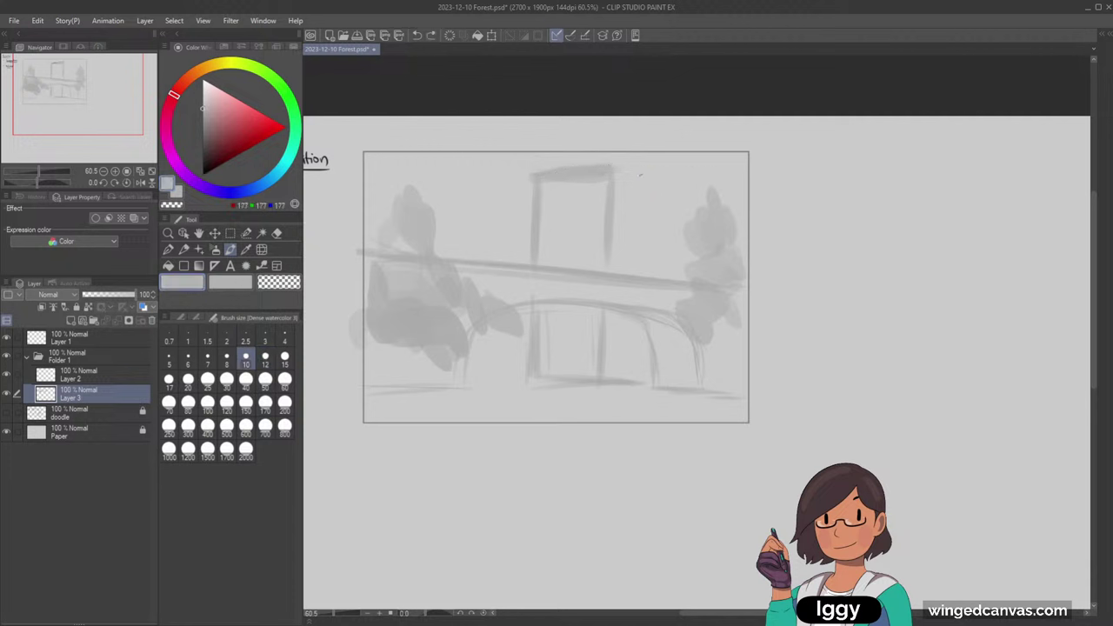
pyautogui.moveTo(615, 170); pyautogui.dragTo(699, 192)
pyautogui.press('-')
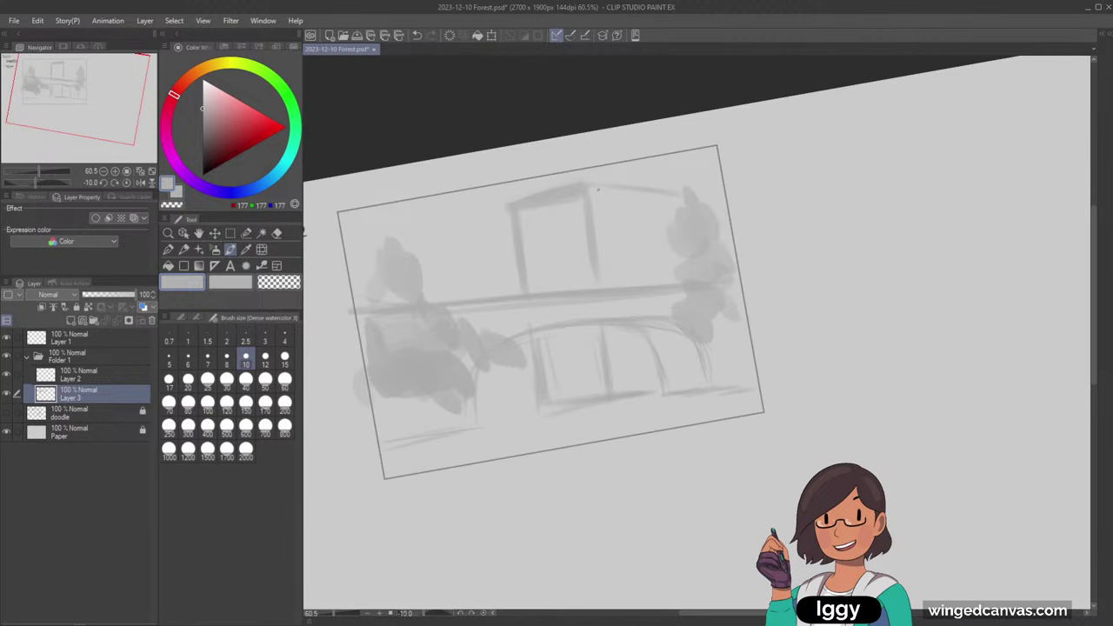
pyautogui.moveTo(587, 178); pyautogui.dragTo(641, 187)
# - Try extending the building's perspective lines beyond the frame's right edge until they converge, and undo them
pyautogui.moveTo(682, 212)
pyautogui.mouseDown()
pyautogui.moveTo(769, 215)
pyautogui.moveTo(988, 279)
pyautogui.mouseUp()
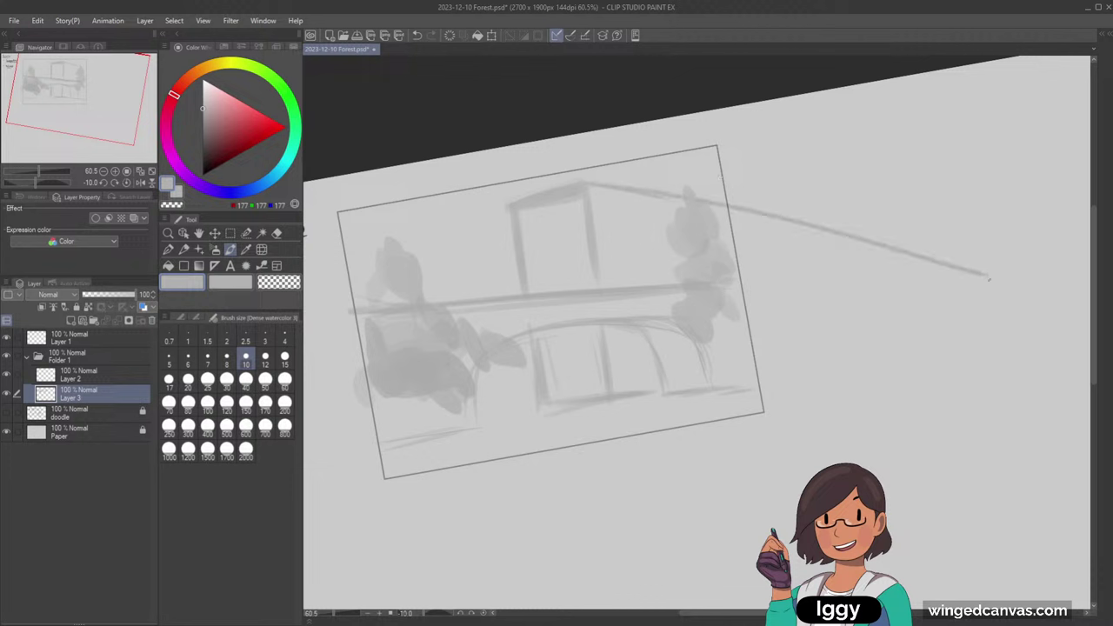
pyautogui.moveTo(754, 372); pyautogui.dragTo(1062, 313)
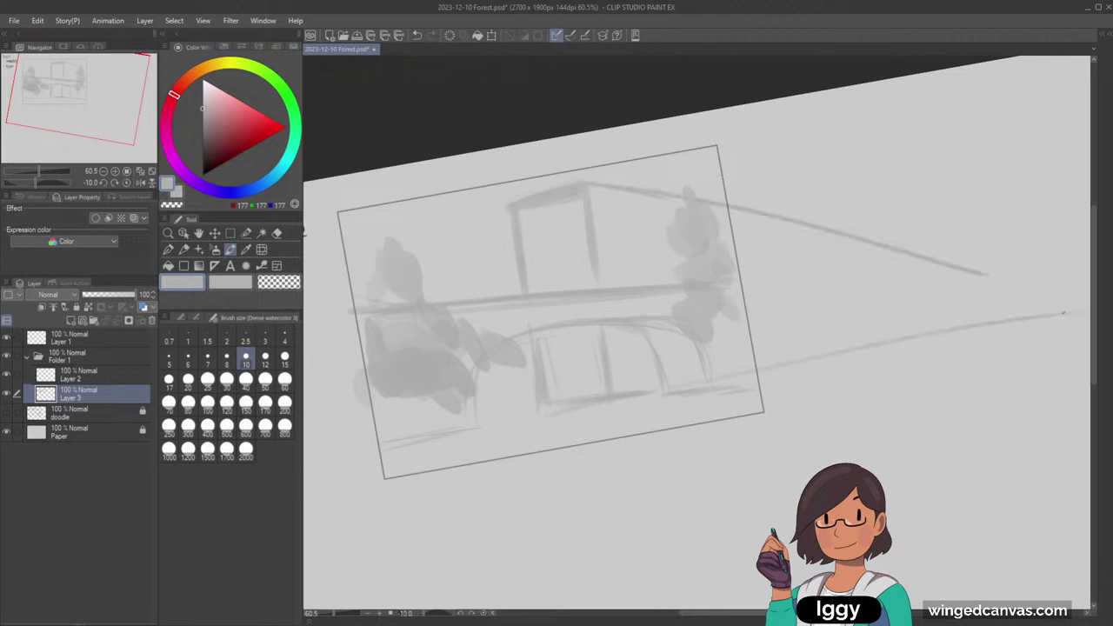
pyautogui.moveTo(932, 268); pyautogui.dragTo(1083, 312)
pyautogui.moveTo(748, 286); pyautogui.dragTo(1039, 302)
pyautogui.hotkey('ctrl', 'z')
pyautogui.hotkey('ctrl', 'z')
pyautogui.hotkey('ctrl', 'z')
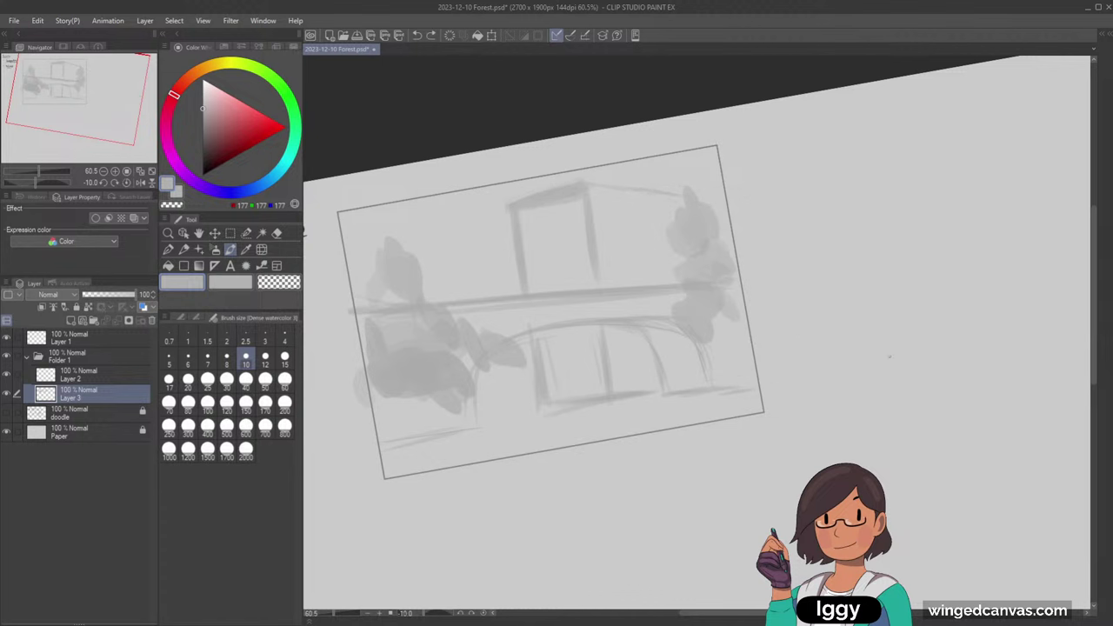
# - Clean up the building's base line and thin the tower's top edge with transparent color at brush size 15
pyautogui.press('^')
pyautogui.press('^')
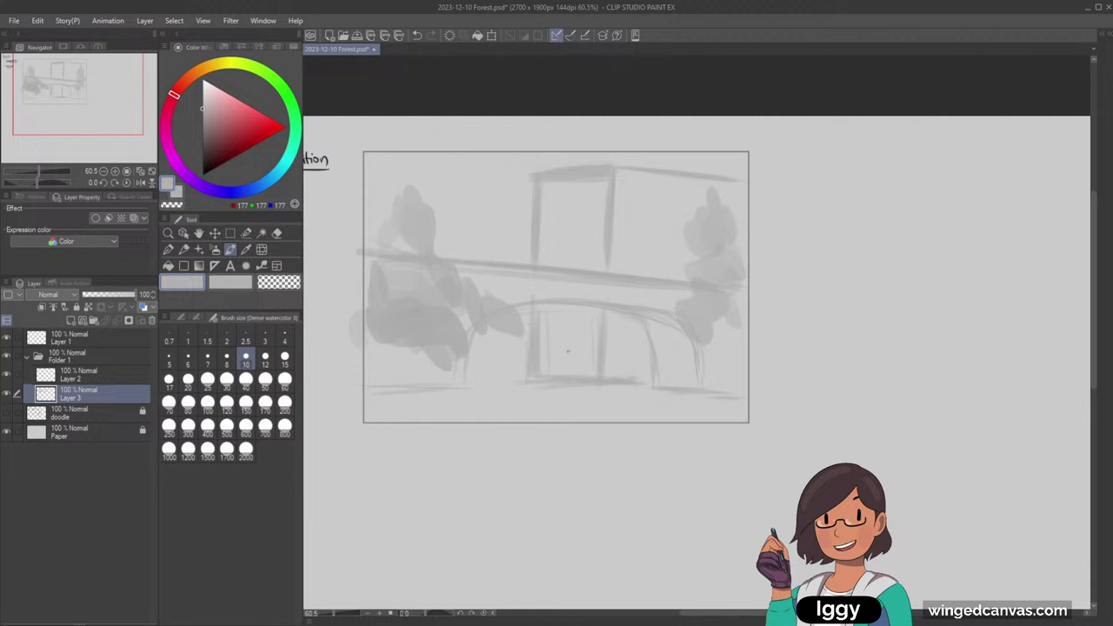
pyautogui.click(280, 282)
pyautogui.click(284, 356)
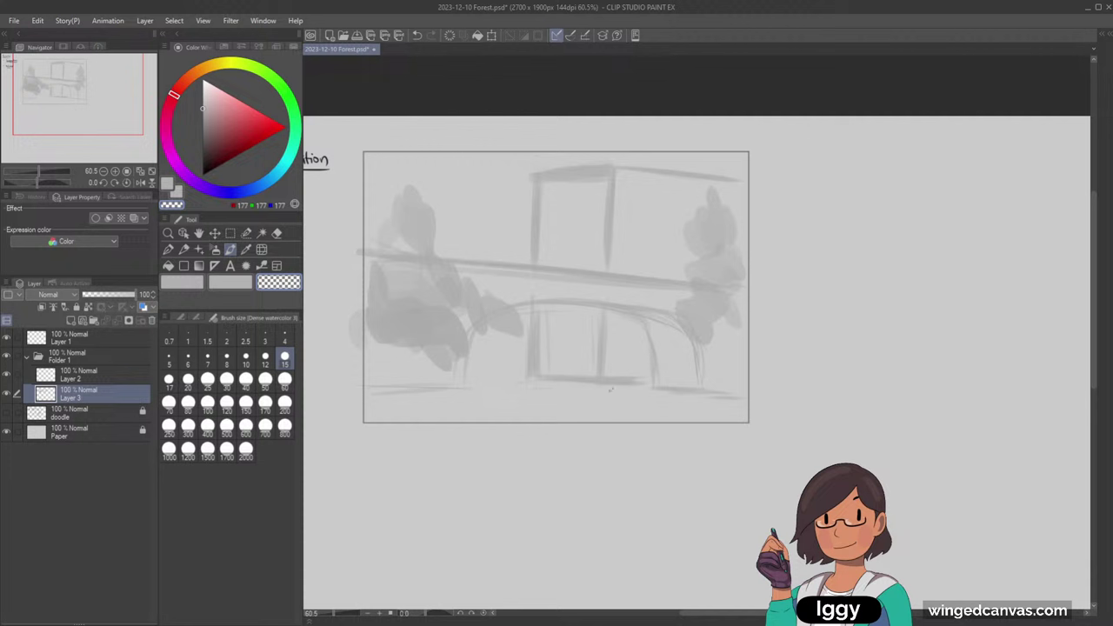
pyautogui.moveTo(621, 387); pyautogui.dragTo(581, 385)
pyautogui.moveTo(544, 180)
pyautogui.mouseDown()
pyautogui.moveTo(606, 180)
pyautogui.moveTo(541, 183)
pyautogui.moveTo(601, 177)
pyautogui.mouseUp()
pyautogui.hotkey('ctrl', 'z')
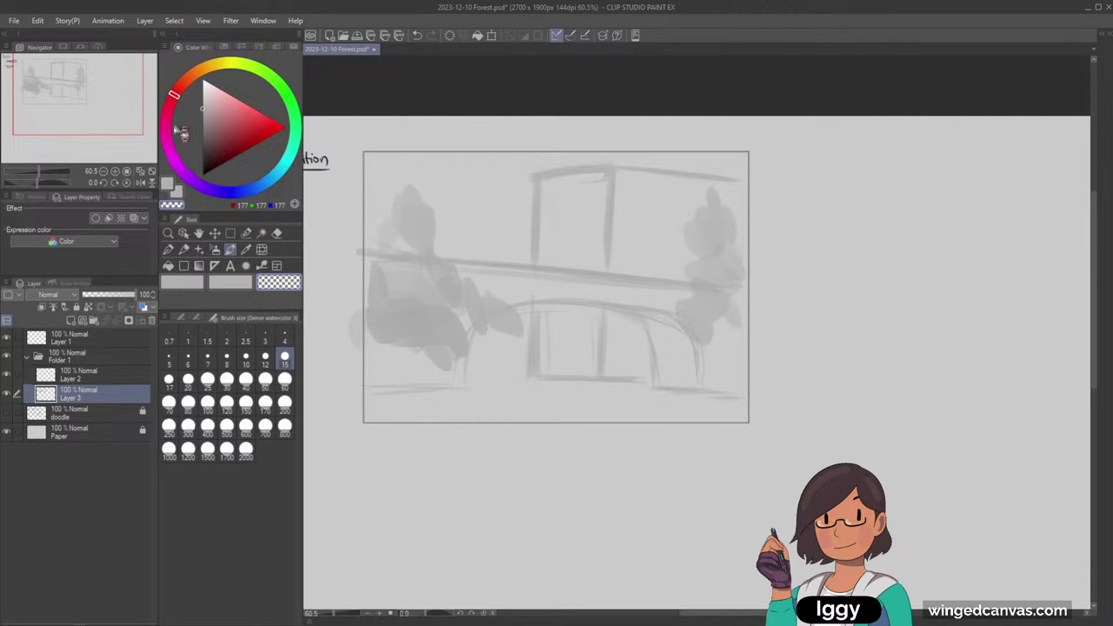
# - Set the main drawing color to dark gray RGB 102, 102, 102 and switch to the Mechanical pencil
pyautogui.moveTo(119, 107)
pyautogui.mouseDown()
pyautogui.moveTo(80, 105)
pyautogui.moveTo(99, 101)
pyautogui.mouseUp()
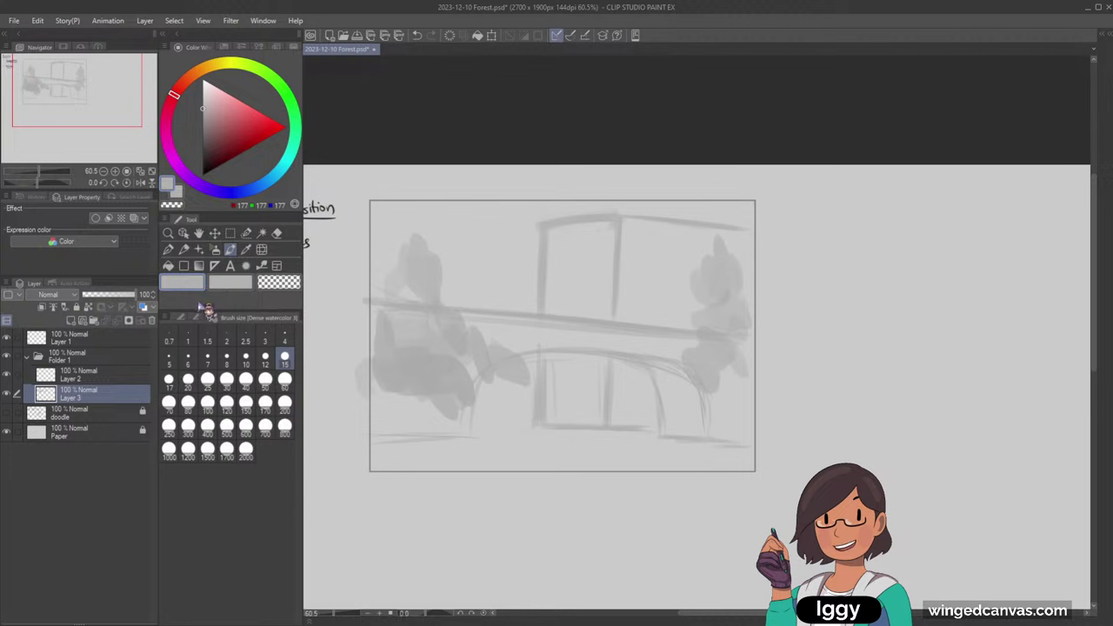
pyautogui.click(201, 137)
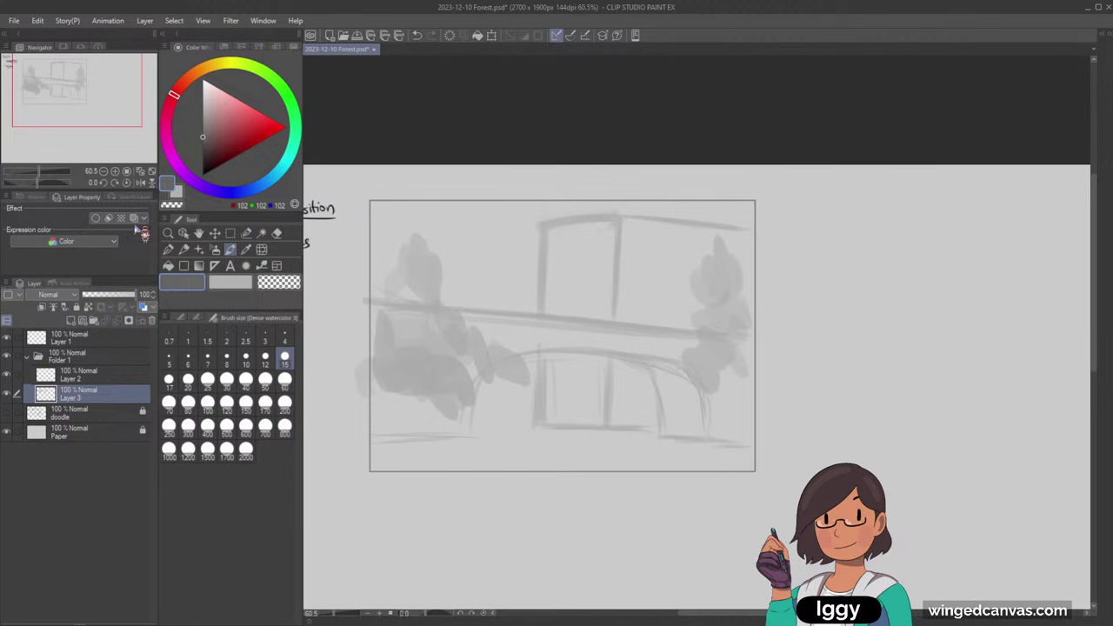
pyautogui.moveTo(124, 109); pyautogui.dragTo(84, 115)
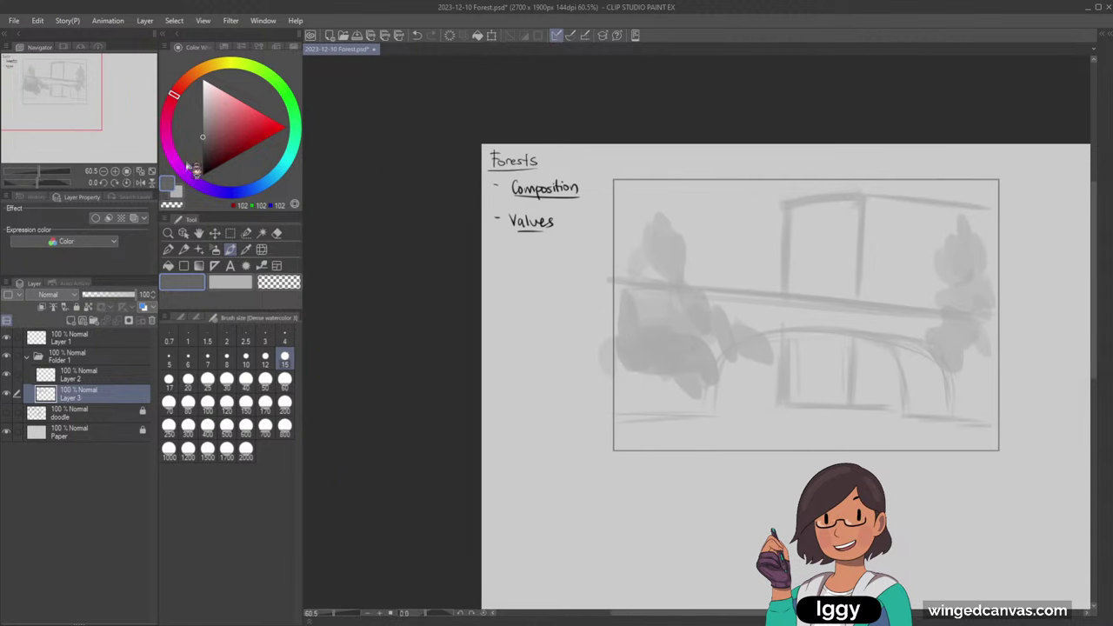
pyautogui.click(184, 248)
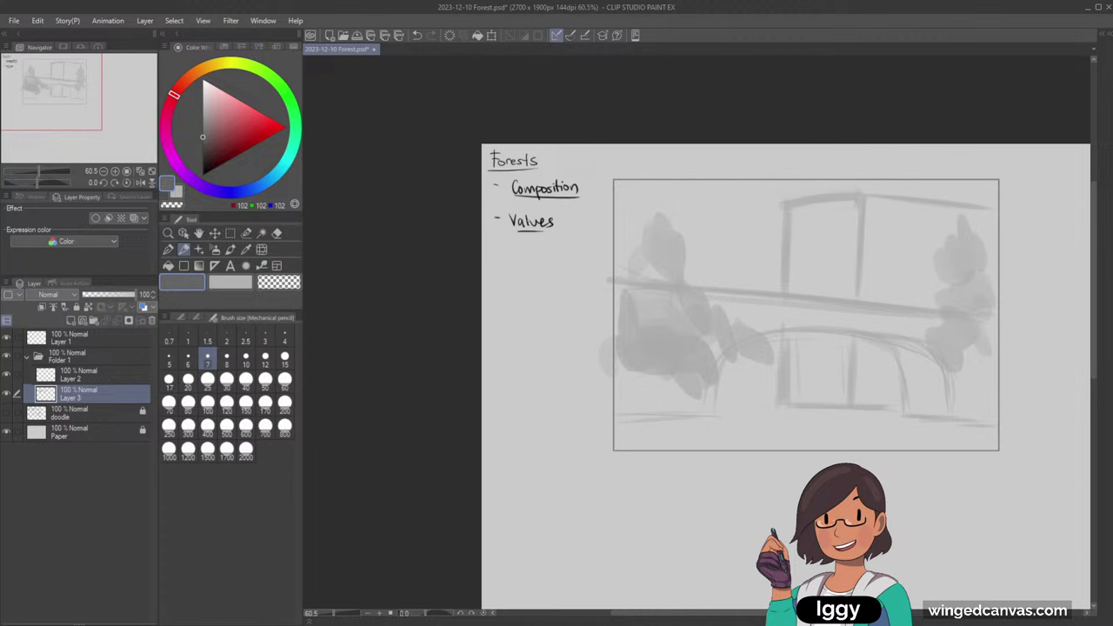
pyautogui.moveTo(125, 133); pyautogui.dragTo(76, 124)
pyautogui.scroll(-3, 811, 229)
pyautogui.scroll(2, 595, 188)
pyautogui.scroll(2, 565, 318)
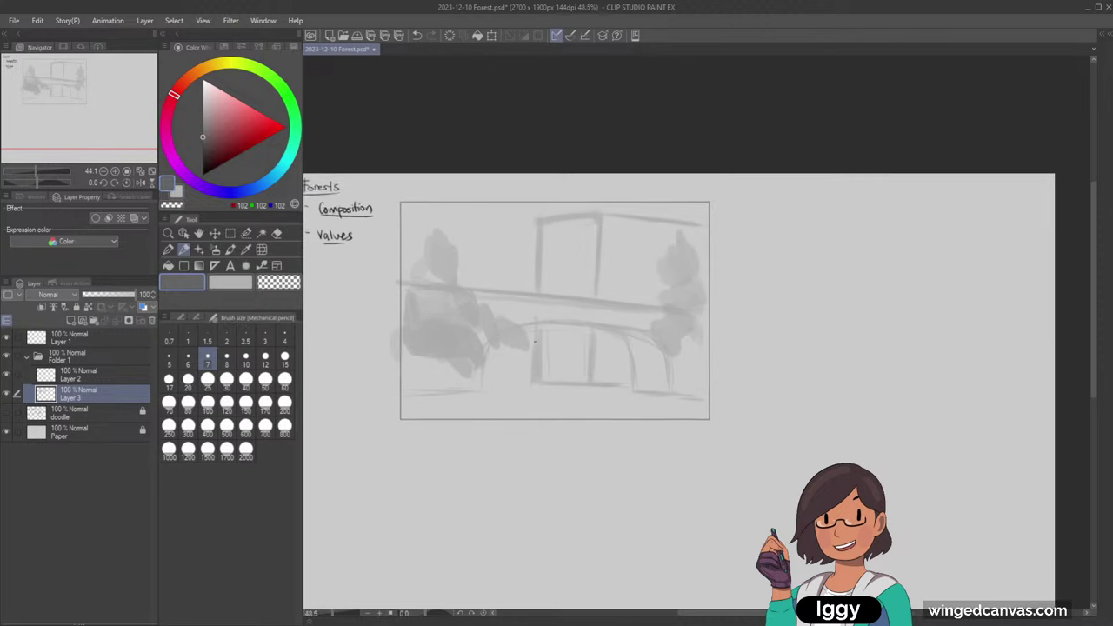
pyautogui.hotkey('ctrl', 't')
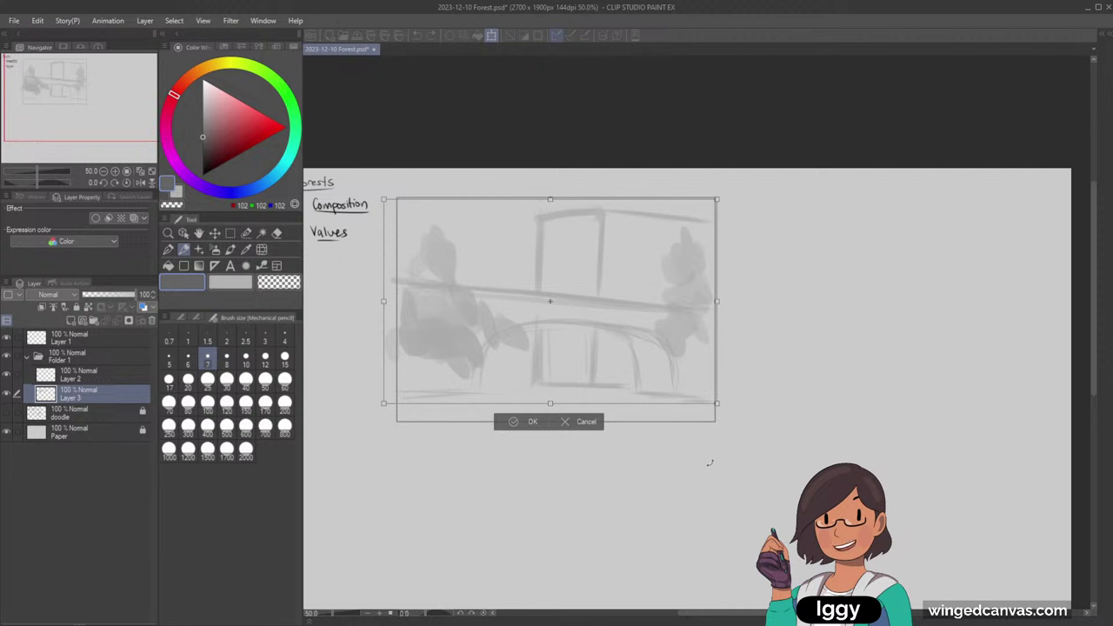
pyautogui.click(591, 422)
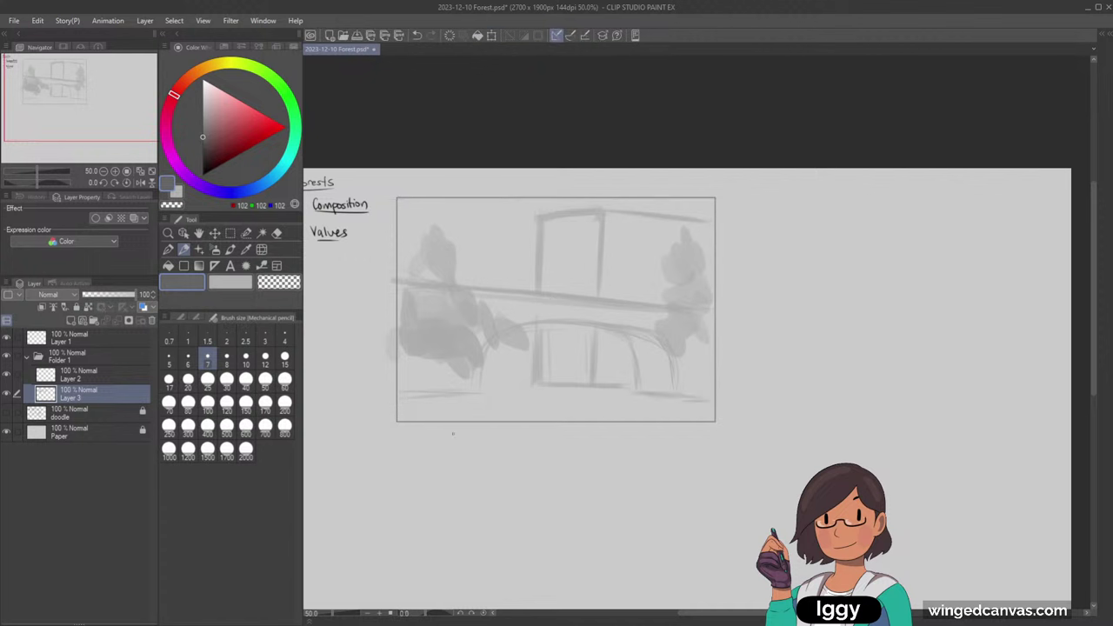
pyautogui.click(230, 249)
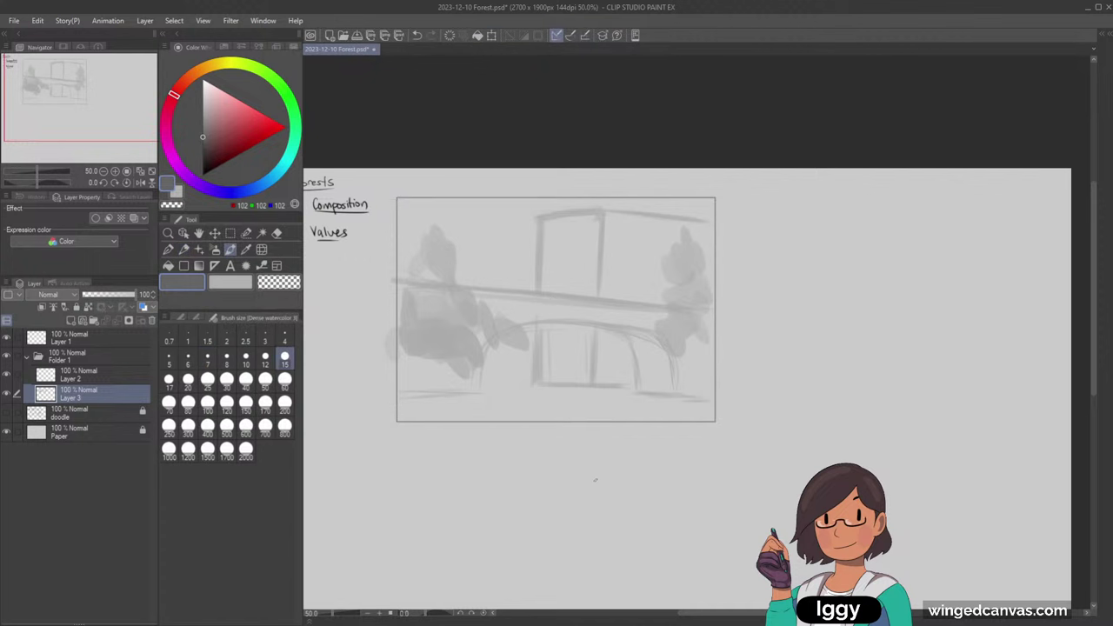
# - Scale down the building and tree sketch, and move it toward the lower right of the frame
pyautogui.hotkey('ctrl', 'shift', 't')
pyautogui.moveTo(384, 199); pyautogui.dragTo(436, 232)
pyautogui.moveTo(655, 300)
pyautogui.mouseDown()
pyautogui.moveTo(631, 300)
pyautogui.moveTo(669, 293)
pyautogui.moveTo(688, 322)
pyautogui.mouseUp()
pyautogui.moveTo(698, 237); pyautogui.dragTo(687, 244)
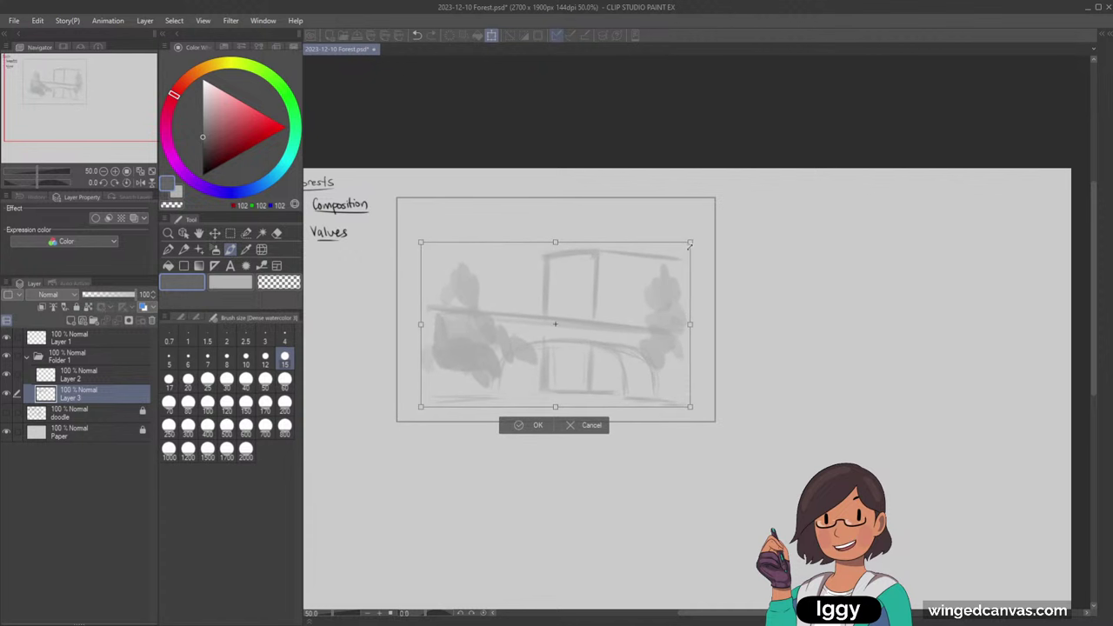
pyautogui.moveTo(653, 290); pyautogui.dragTo(669, 322)
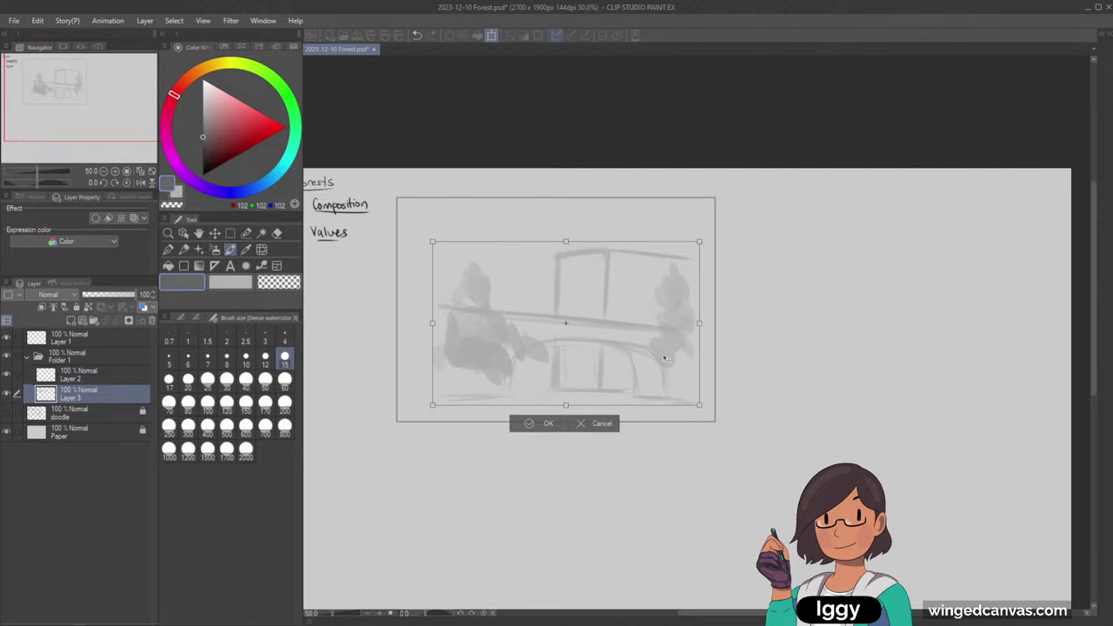
pyautogui.click(543, 424)
pyautogui.moveTo(634, 378); pyautogui.dragTo(652, 387)
pyautogui.click(537, 441)
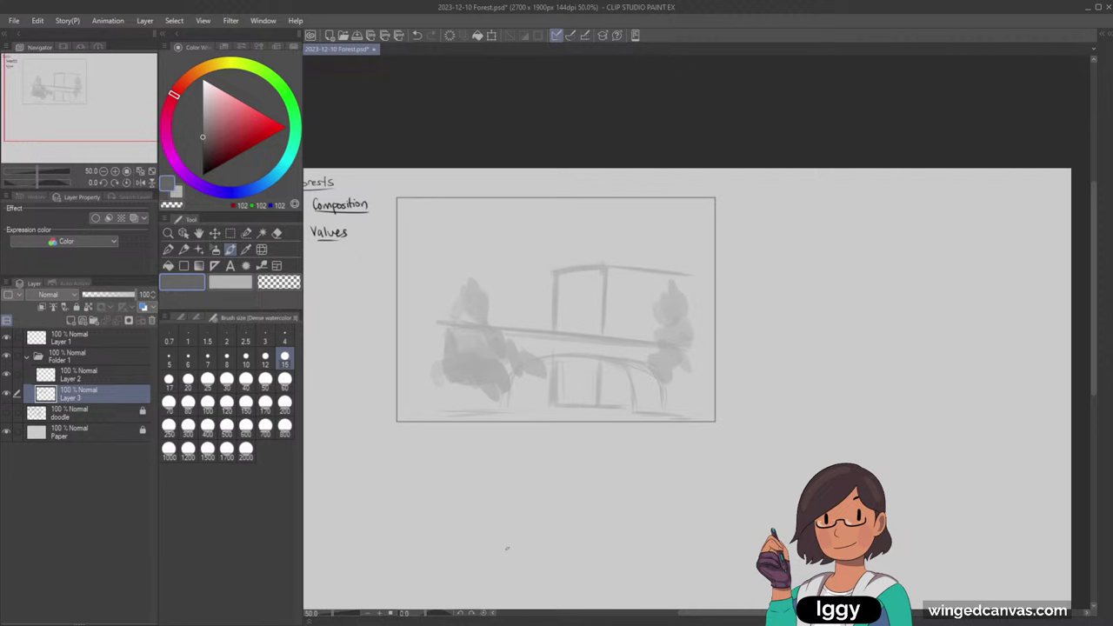
# - Block in a tall foreground tree with layered foliage along the frame's left edge using an enlarged brush
pyautogui.click(214, 284)
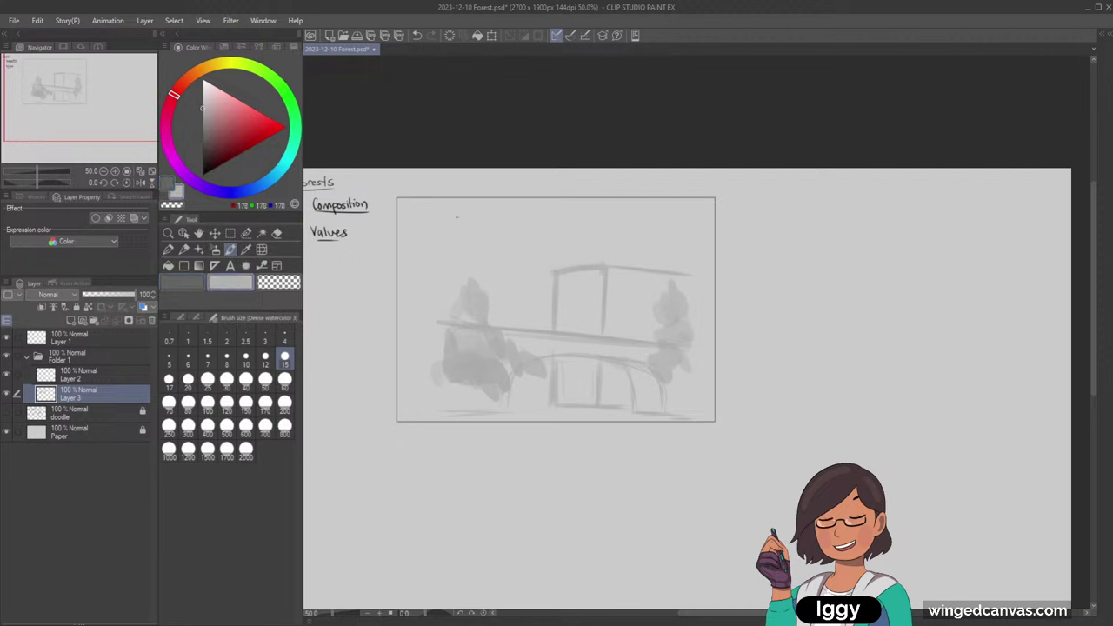
pyautogui.click(203, 284)
pyautogui.press(']')
pyautogui.press(']')
pyautogui.press(']')
pyautogui.moveTo(406, 250)
pyautogui.mouseDown()
pyautogui.moveTo(433, 289)
pyautogui.moveTo(418, 282)
pyautogui.moveTo(438, 297)
pyautogui.moveTo(418, 321)
pyautogui.moveTo(410, 280)
pyautogui.moveTo(434, 299)
pyautogui.moveTo(408, 318)
pyautogui.moveTo(443, 276)
pyautogui.moveTo(424, 317)
pyautogui.moveTo(450, 319)
pyautogui.moveTo(404, 345)
pyautogui.moveTo(426, 341)
pyautogui.moveTo(445, 355)
pyautogui.moveTo(422, 373)
pyautogui.moveTo(475, 412)
pyautogui.moveTo(465, 411)
pyautogui.moveTo(470, 387)
pyautogui.moveTo(509, 408)
pyautogui.mouseUp()
pyautogui.press(']')
pyautogui.press(']')
pyautogui.press(']')
pyautogui.press(']')
# - Sample the foliage gray, sketch tree trunks at the frame's right edge at brush size 25, and top them with larger foliage strokes
pyautogui.keyDown('alt'); pyautogui.click(415, 311); pyautogui.keyUp('alt')
pyautogui.press('[')
pyautogui.press('[')
pyautogui.press('[')
pyautogui.press('[')
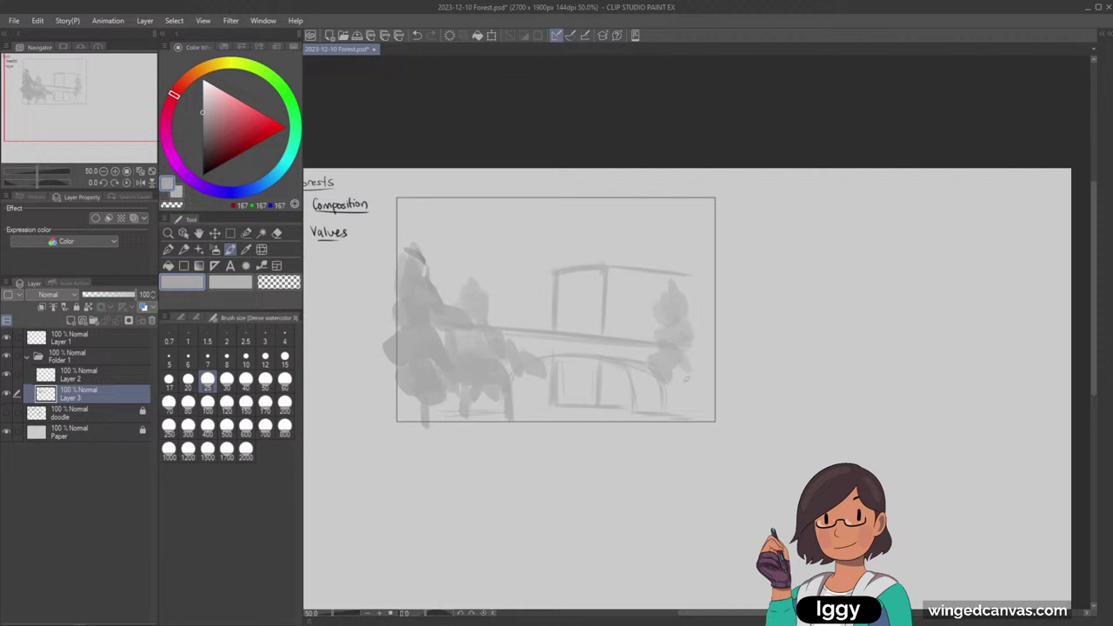
pyautogui.moveTo(684, 417)
pyautogui.mouseDown()
pyautogui.moveTo(683, 379)
pyautogui.moveTo(707, 345)
pyautogui.moveTo(696, 324)
pyautogui.moveTo(707, 367)
pyautogui.mouseUp()
pyautogui.press(']')
pyautogui.press(']')
pyautogui.press(']')
pyautogui.press(']')
pyautogui.press(']')
pyautogui.moveTo(706, 327)
pyautogui.mouseDown()
pyautogui.moveTo(699, 304)
pyautogui.moveTo(711, 348)
pyautogui.moveTo(671, 333)
pyautogui.mouseUp()
# - Paint a pale trunk rising to the frame's top edge behind the left tree at brush size 30, and sample its light gray
pyautogui.click(226, 378)
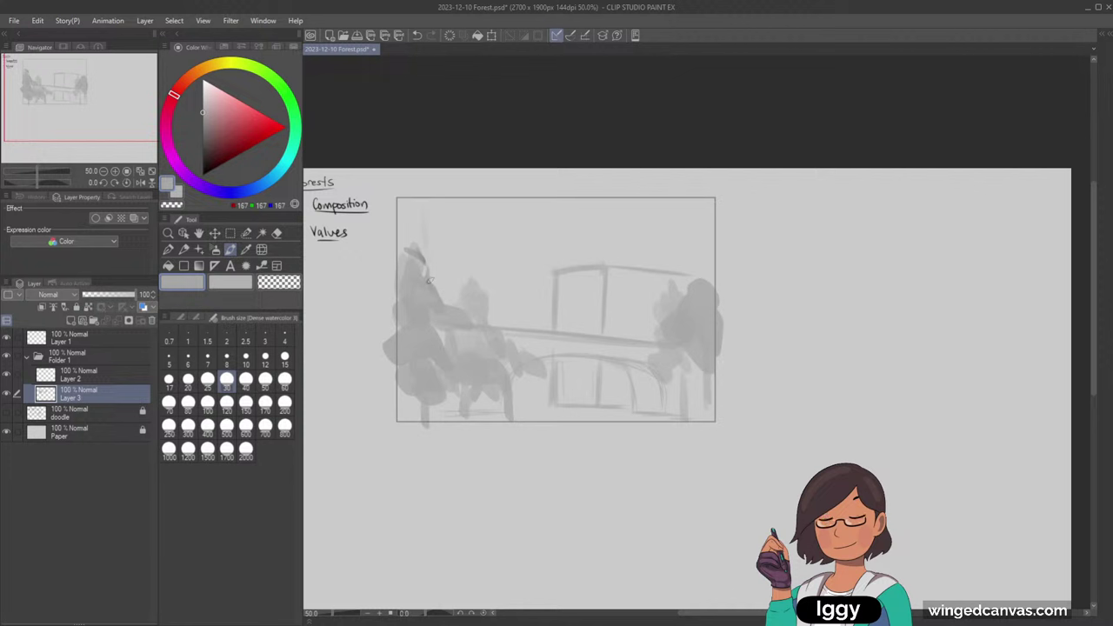
pyautogui.moveTo(430, 257); pyautogui.dragTo(432, 262)
pyautogui.press(']')
pyautogui.press(']')
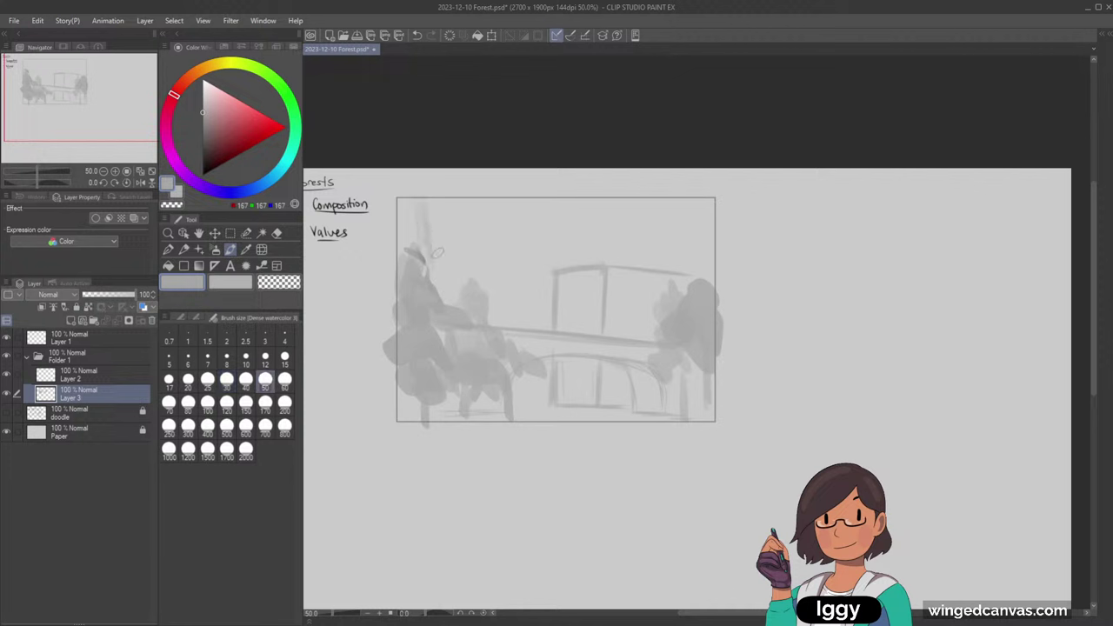
pyautogui.keyDown('alt'); pyautogui.click(428, 230); pyautogui.keyUp('alt')
pyautogui.press('[')
pyautogui.press('[')
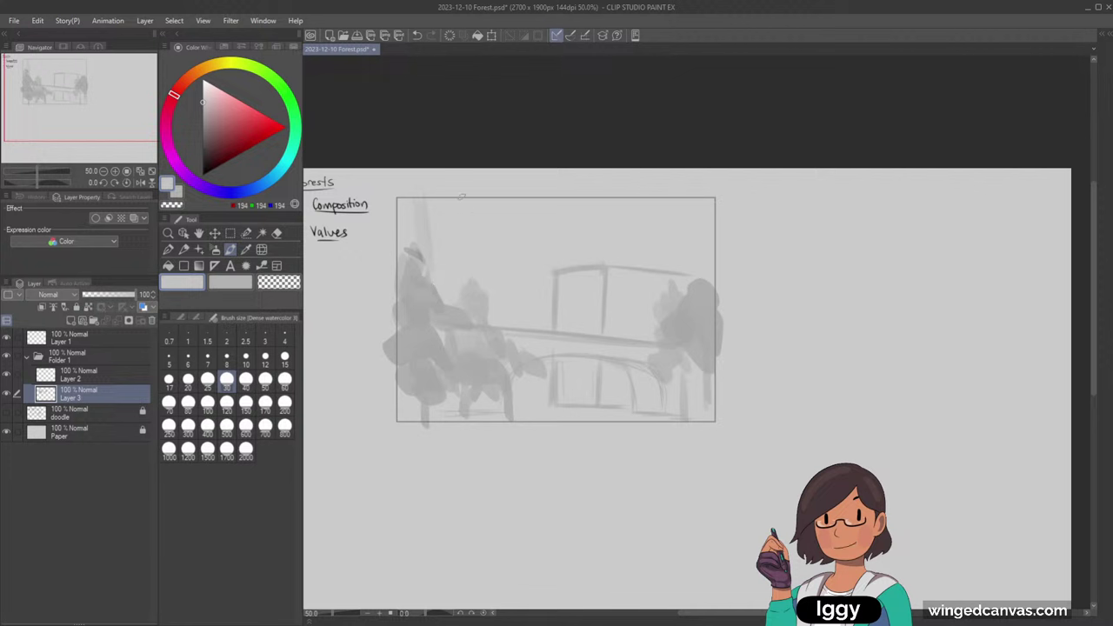
# - Sample the pale trunk's gray and sketch a thin distant trunk just beside it, at brush size 30
pyautogui.keyDown('alt'); pyautogui.click(422, 260); pyautogui.keyUp('alt')
pyautogui.press('[')
pyautogui.press('[')
pyautogui.press('[')
pyautogui.press('[')
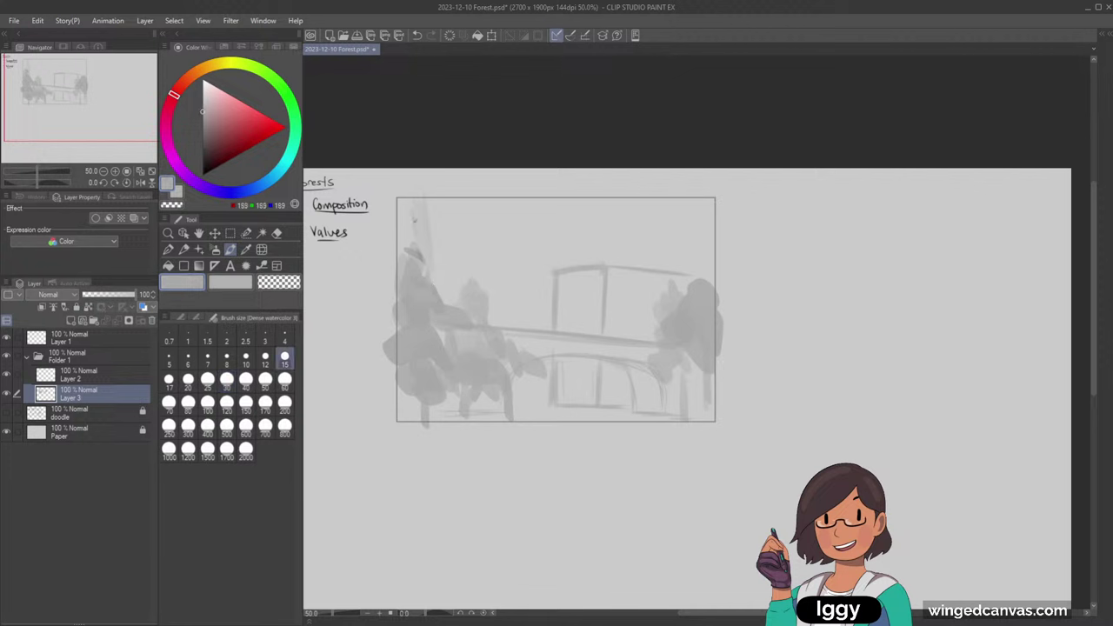
pyautogui.press(']')
pyautogui.press(']')
pyautogui.press(']')
pyautogui.press(']')
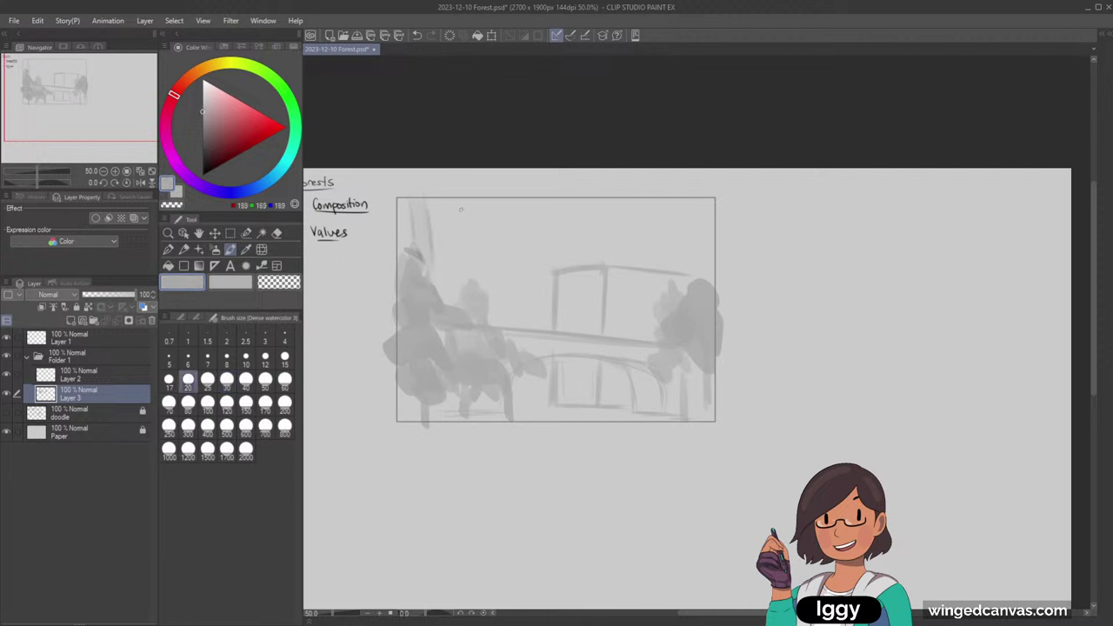
pyautogui.hotkey('ctrl', 'z')
pyautogui.moveTo(474, 211); pyautogui.dragTo(479, 266)
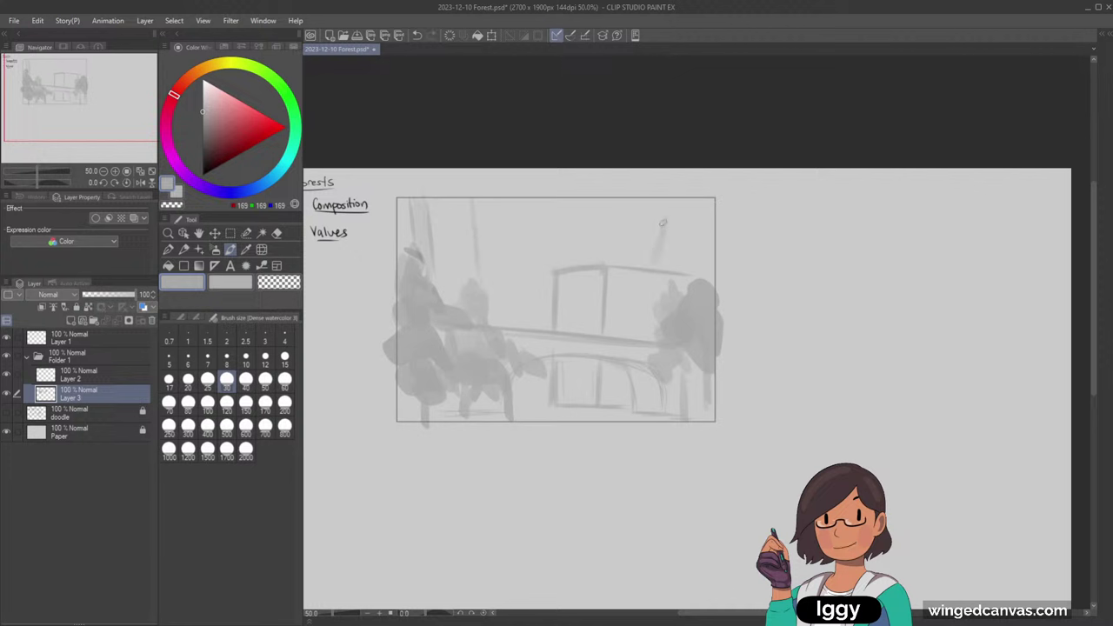
# - Redraw the thin distant trunk that rises above the tower, closer to the frame's center
pyautogui.moveTo(662, 222); pyautogui.dragTo(669, 200)
pyautogui.hotkey('ctrl', 'z')
pyautogui.hotkey('ctrl', 'z')
pyautogui.moveTo(633, 261); pyautogui.dragTo(639, 208)
# - Block in a wide, pale trunk above the foliage at the frame's right edge with sampled grays at brush size 60
pyautogui.press(']')
pyautogui.press(']')
pyautogui.press(']')
pyautogui.keyDown('alt'); pyautogui.click(701, 229); pyautogui.keyUp('alt')
pyautogui.moveTo(694, 230)
pyautogui.mouseDown()
pyautogui.moveTo(687, 268)
pyautogui.moveTo(701, 254)
pyautogui.moveTo(703, 187)
pyautogui.mouseUp()
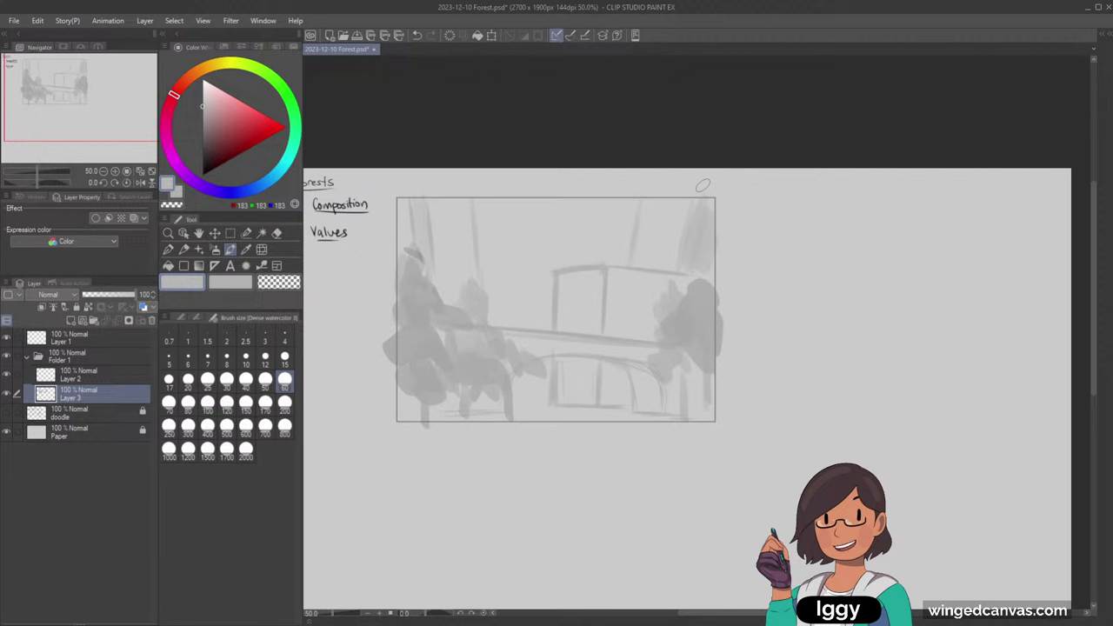
pyautogui.keyDown('alt'); pyautogui.click(697, 229); pyautogui.keyUp('alt')
pyautogui.moveTo(690, 247); pyautogui.dragTo(700, 195)
pyautogui.moveTo(693, 249); pyautogui.dragTo(714, 201)
# - Darken the tall background trunk behind the left tree using a sampled gray at brush size 50
pyautogui.keyDown('alt'); pyautogui.click(419, 220); pyautogui.keyUp('alt')
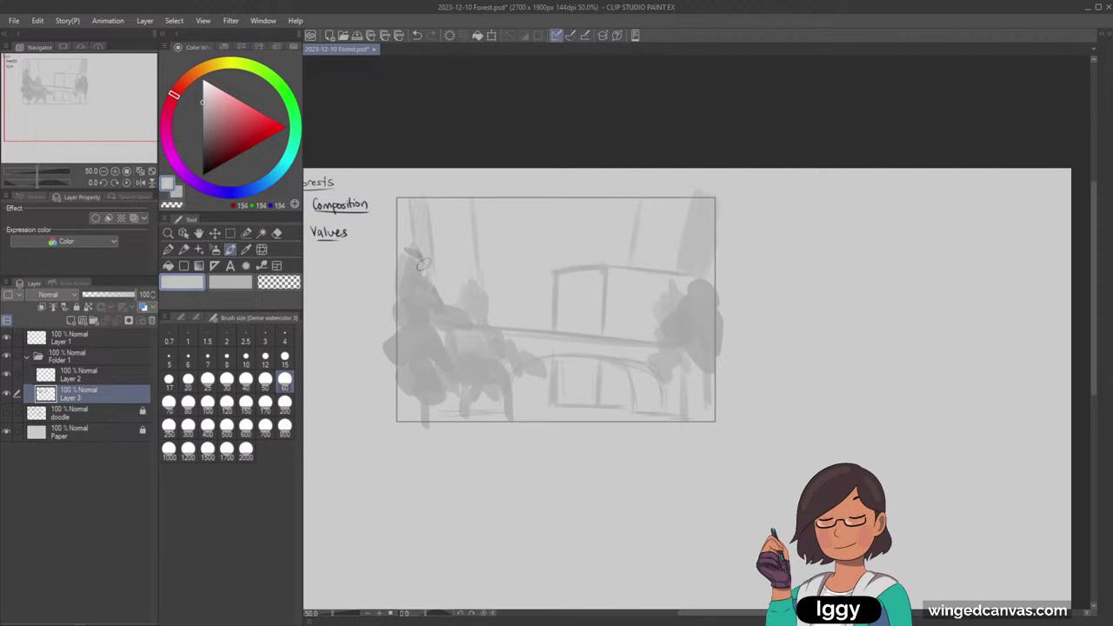
pyautogui.keyDown('alt'); pyautogui.click(433, 258); pyautogui.keyUp('alt')
pyautogui.press('[')
pyautogui.moveTo(432, 253); pyautogui.dragTo(424, 202)
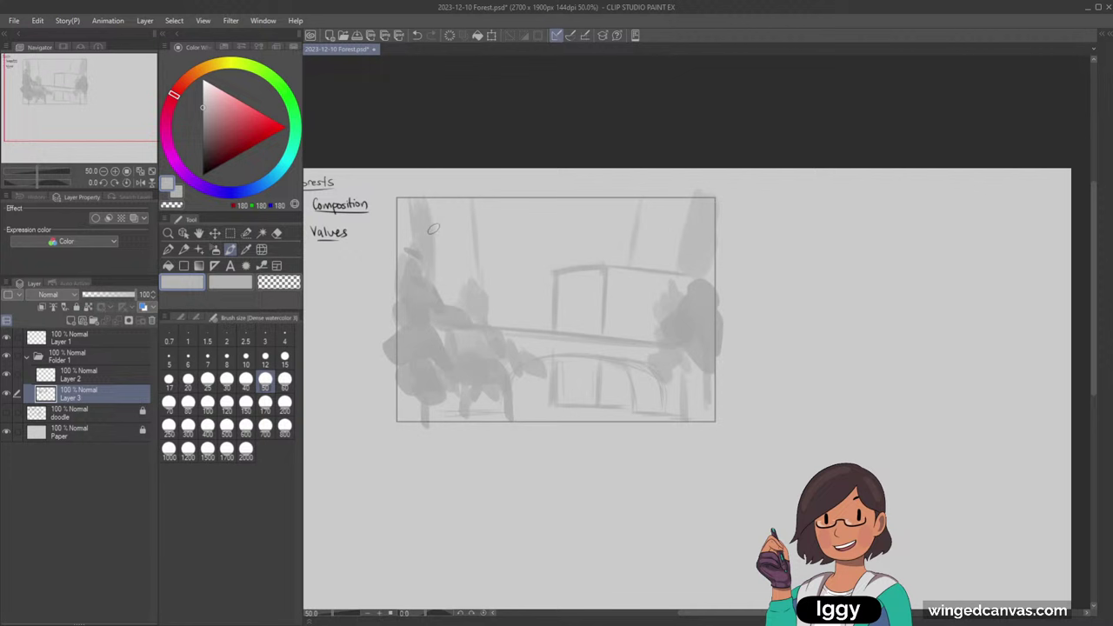
# - Sample the left tree's grays and fill out its foliage, reducing the brush to size 25
pyautogui.keyDown('alt'); pyautogui.click(434, 242); pyautogui.keyUp('alt')
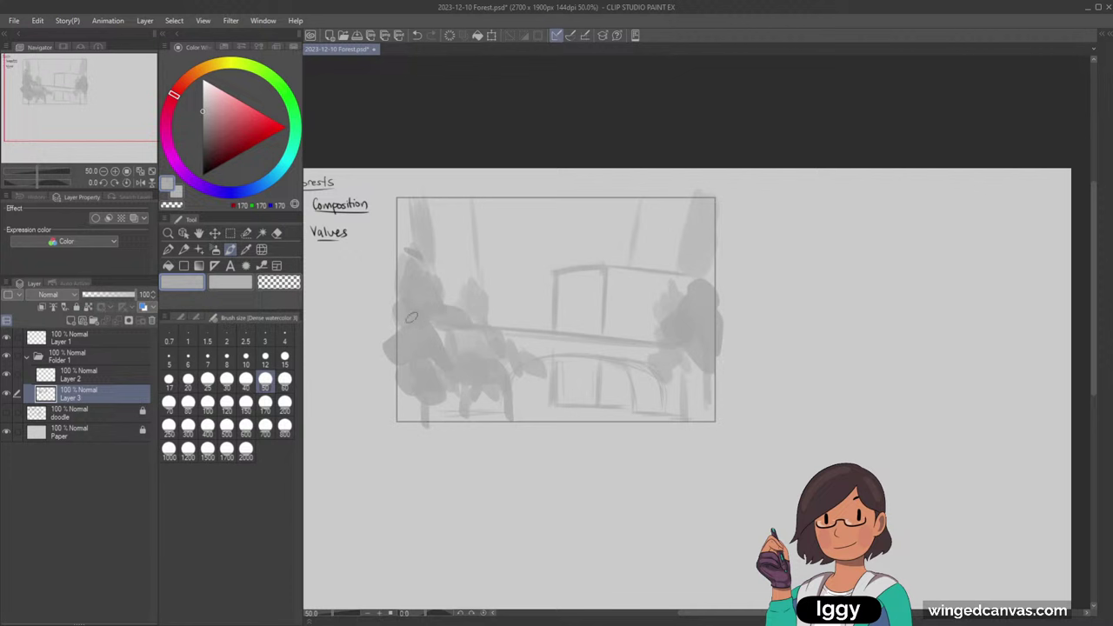
pyautogui.keyDown('alt'); pyautogui.click(441, 312); pyautogui.keyUp('alt')
pyautogui.press('[')
pyautogui.press('[')
pyautogui.press('[')
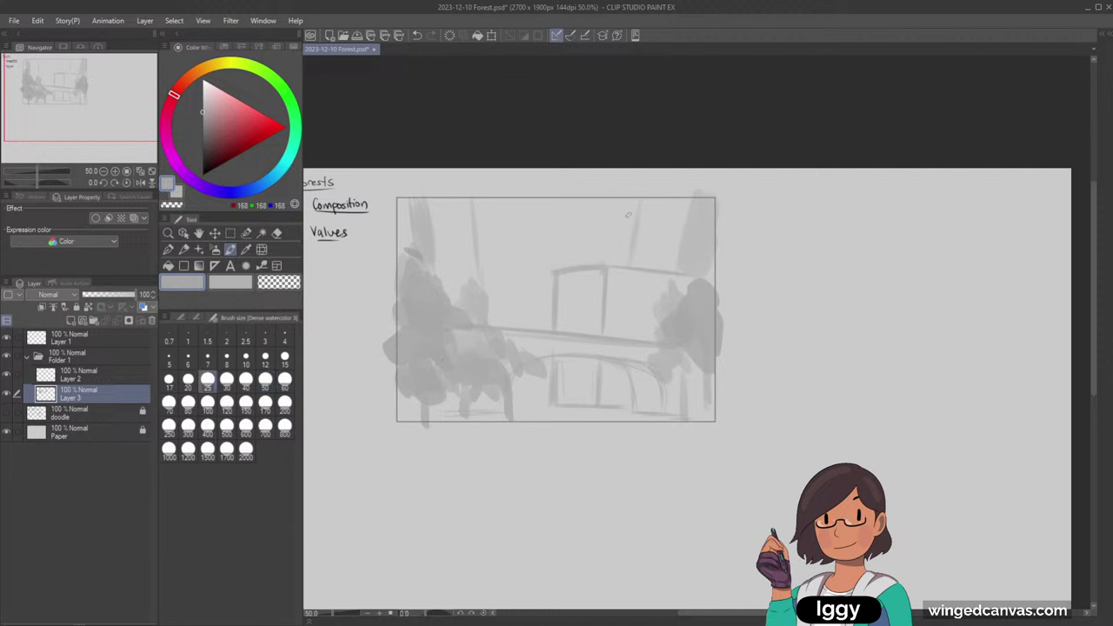
# - Erase the tower's vertical edges and their lower continuations with the transparent color at brush size 60
pyautogui.press(']')
pyautogui.press(']')
pyautogui.press(']')
pyautogui.press(']')
pyautogui.press('c')
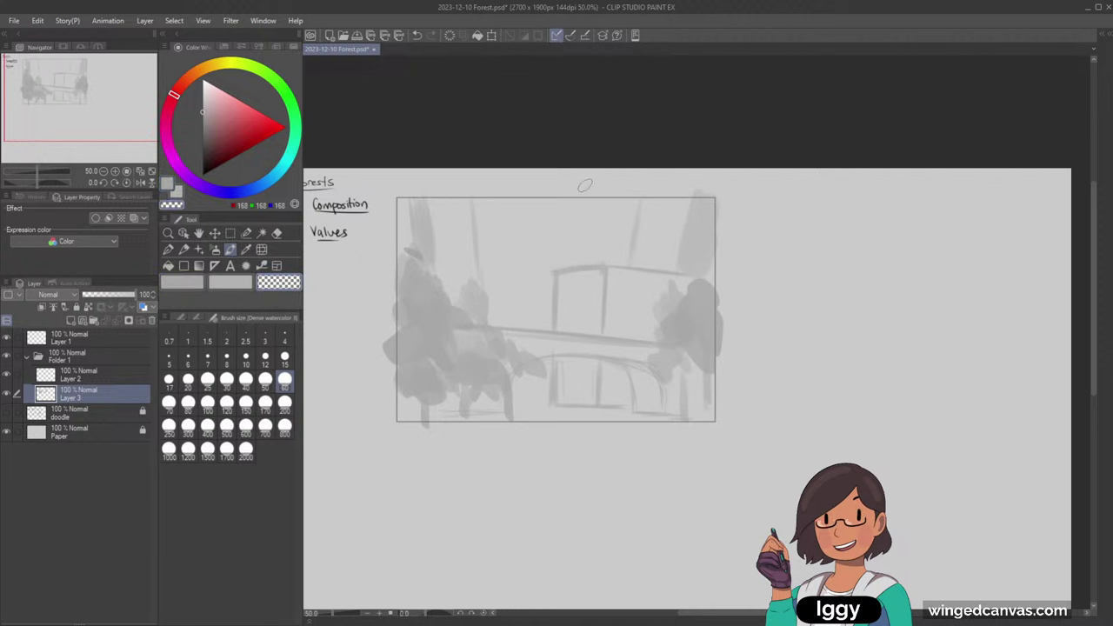
pyautogui.moveTo(557, 271); pyautogui.dragTo(553, 308)
pyautogui.moveTo(550, 385); pyautogui.dragTo(556, 403)
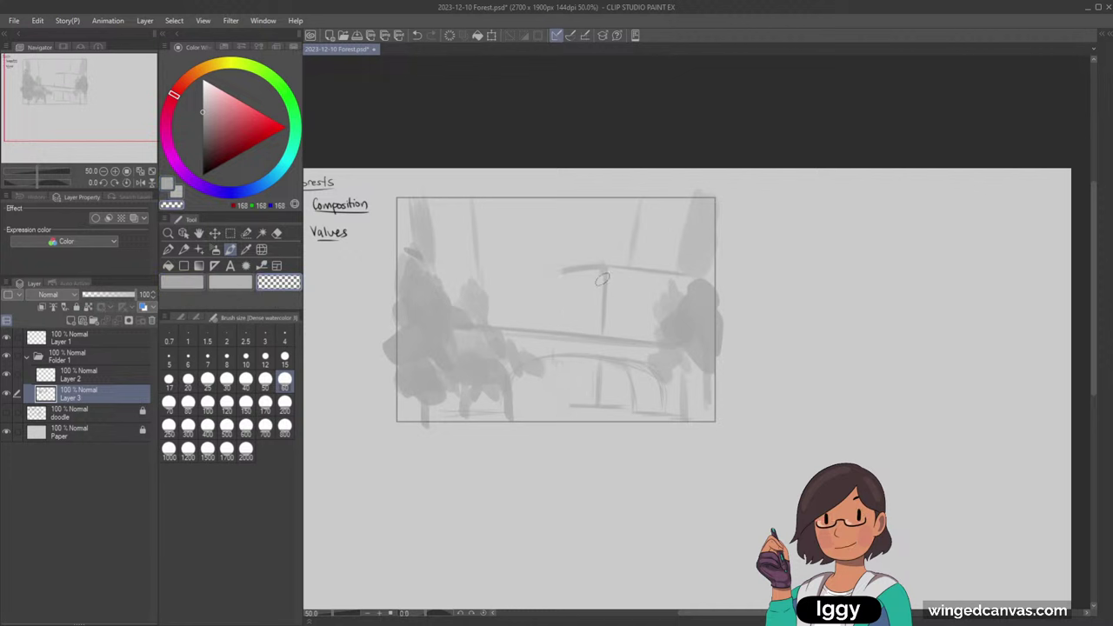
pyautogui.moveTo(601, 271)
pyautogui.mouseDown()
pyautogui.moveTo(613, 286)
pyautogui.moveTo(605, 319)
pyautogui.mouseUp()
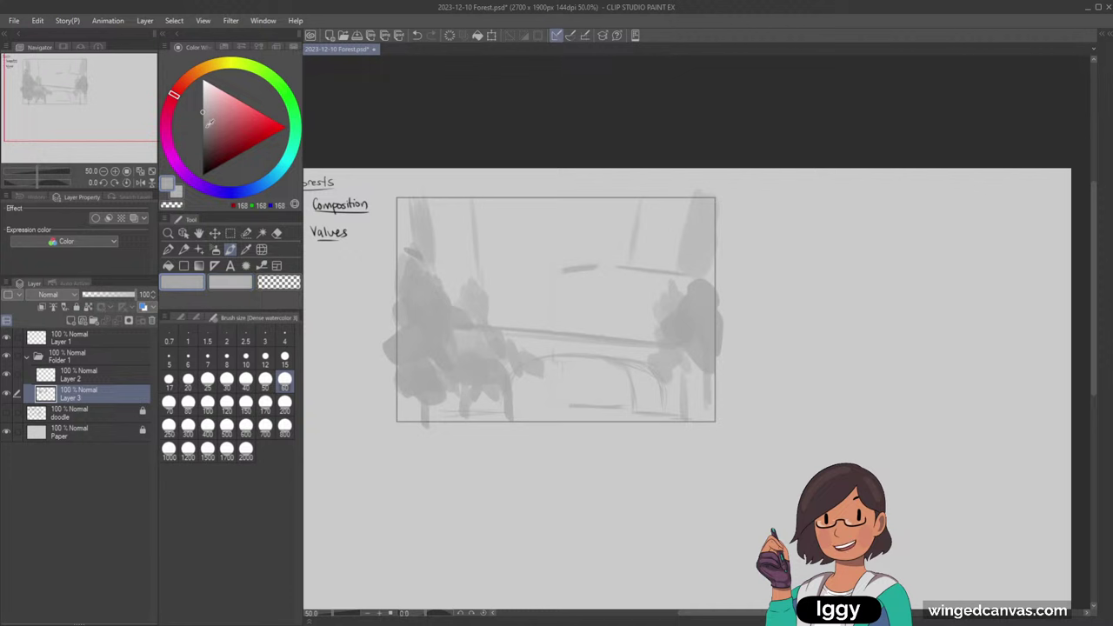
# - Redraw the tower's two vertical edges closer together, above and below the bridge, in gray 132 at brush size 25
pyautogui.click(202, 125)
pyautogui.press('[')
pyautogui.press('[')
pyautogui.press('[')
pyautogui.press('[')
pyautogui.moveTo(610, 272); pyautogui.dragTo(613, 328)
pyautogui.moveTo(614, 403); pyautogui.dragTo(613, 371)
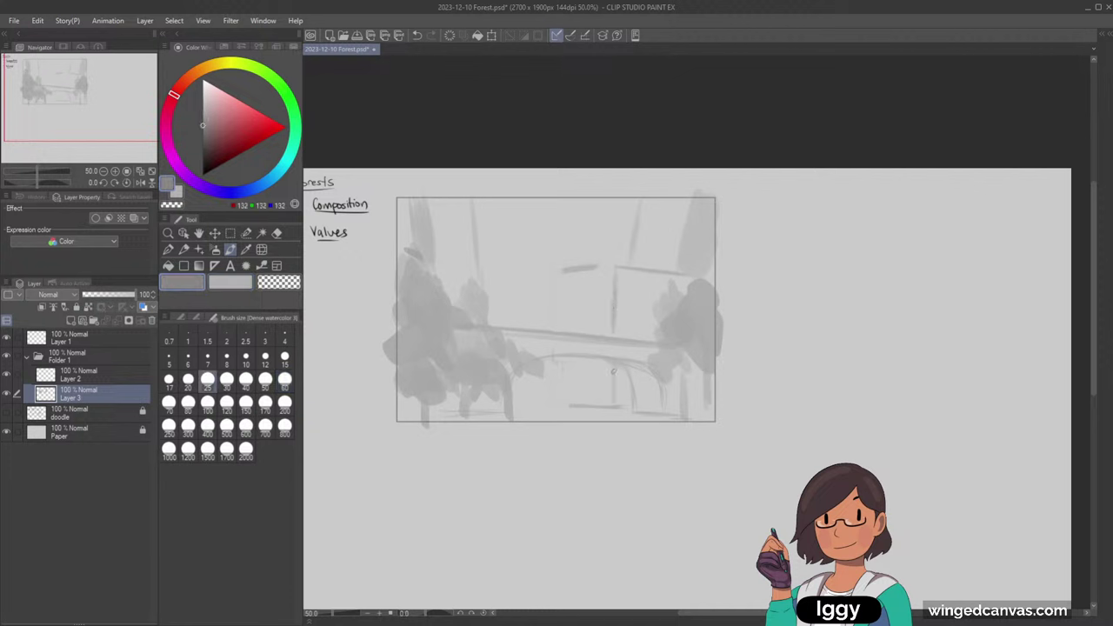
pyautogui.moveTo(564, 273); pyautogui.dragTo(563, 318)
pyautogui.moveTo(563, 318); pyautogui.dragTo(566, 285)
pyautogui.hotkey('ctrl', 'z')
pyautogui.hotkey('ctrl', 'z')
pyautogui.moveTo(564, 332)
pyautogui.mouseDown()
pyautogui.moveTo(563, 283)
pyautogui.moveTo(564, 318)
pyautogui.mouseUp()
pyautogui.hotkey('ctrl', 'z')
# - Block in a soft light-gray bush between the left trees and the tower at brush size 120
pyautogui.press(']')
pyautogui.press(']')
pyautogui.press(']')
pyautogui.press(']')
pyautogui.press(']')
pyautogui.press(']')
pyautogui.press(']')
pyautogui.press(']')
pyautogui.click(506, 302)
pyautogui.keyDown('alt'); pyautogui.click(507, 302); pyautogui.keyUp('alt')
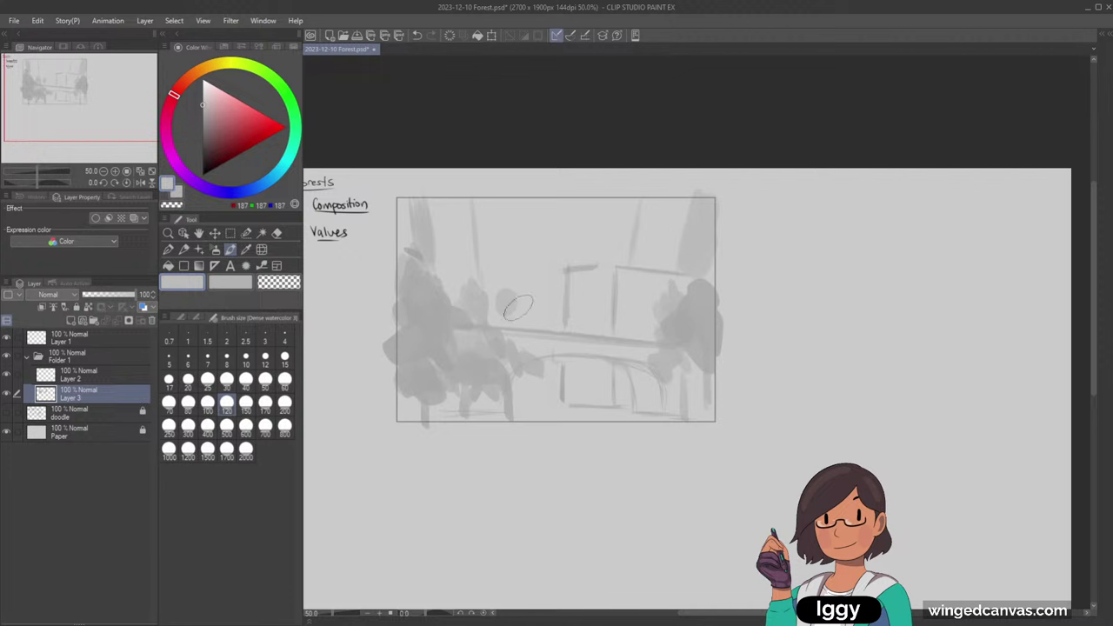
pyautogui.moveTo(545, 307)
pyautogui.mouseDown()
pyautogui.moveTo(515, 298)
pyautogui.moveTo(534, 316)
pyautogui.moveTo(523, 313)
pyautogui.moveTo(539, 309)
pyautogui.mouseUp()
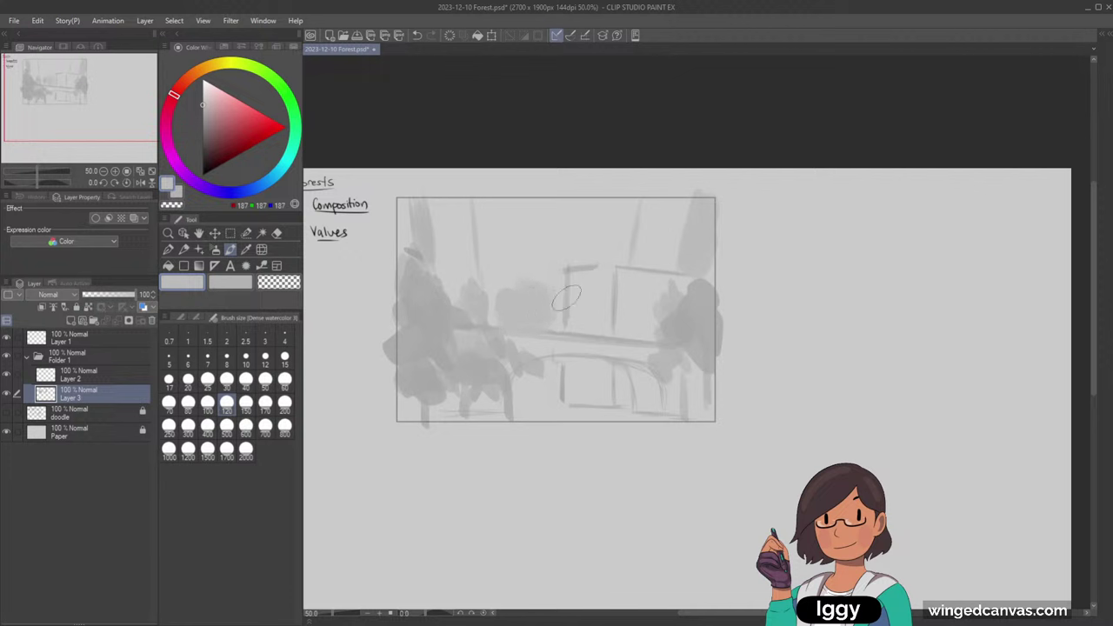
# - Dab faint light-gray foliage around the thin distant trunks and tint the tower face, varying the brush between sizes 50 and 80
pyautogui.press('[')
pyautogui.press('[')
pyautogui.press('[')
pyautogui.press('[')
pyautogui.press('[')
pyautogui.press('[')
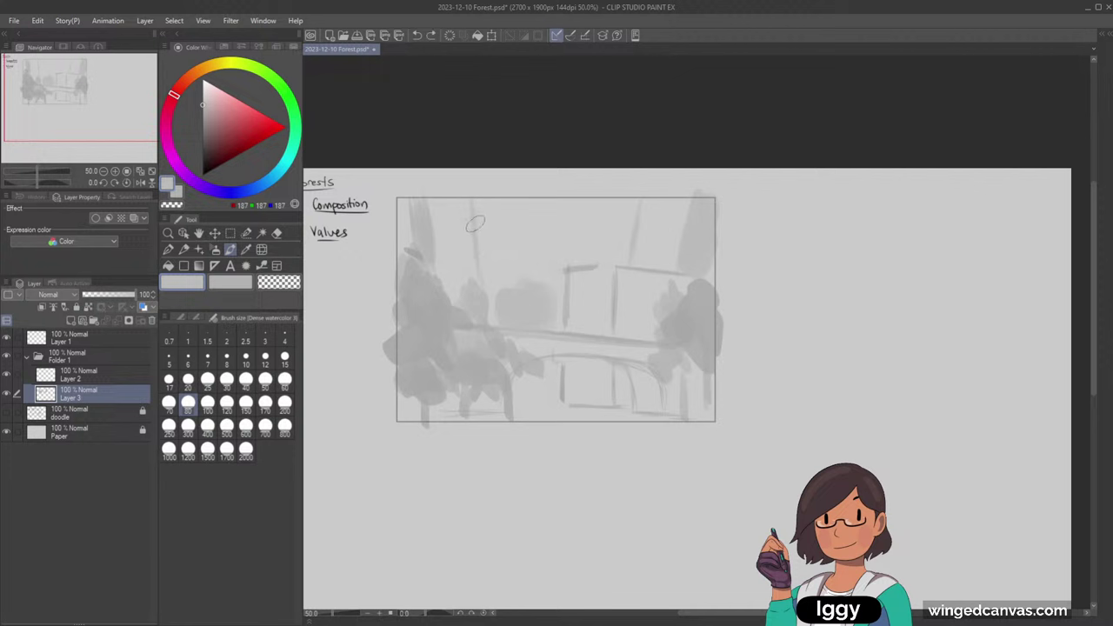
pyautogui.press(']')
pyautogui.press(']')
pyautogui.press(']')
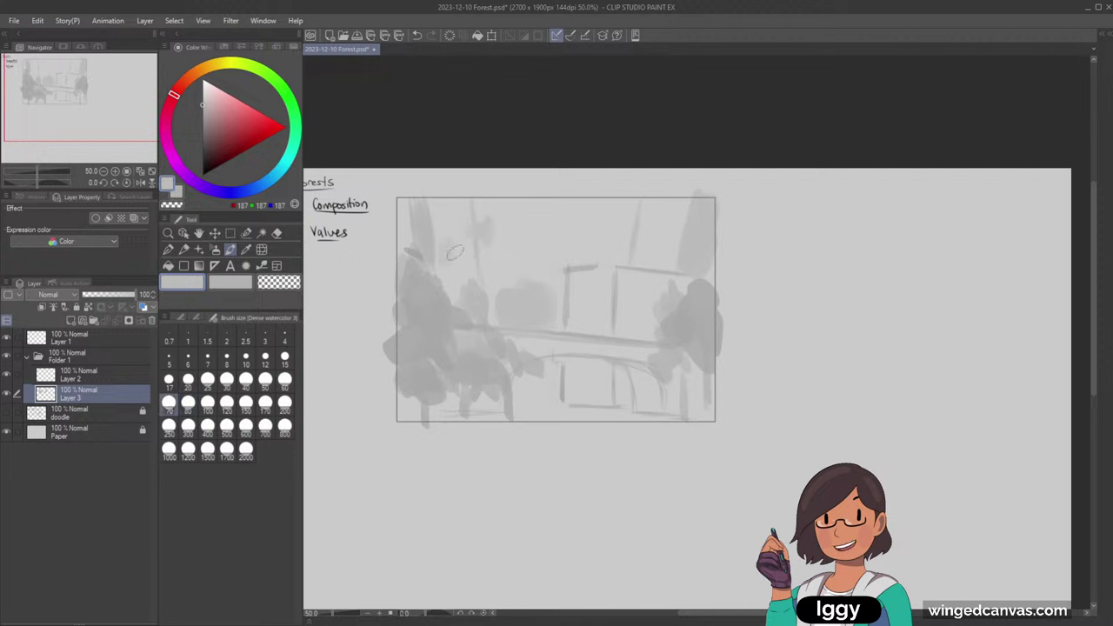
pyautogui.press('[')
pyautogui.press('[')
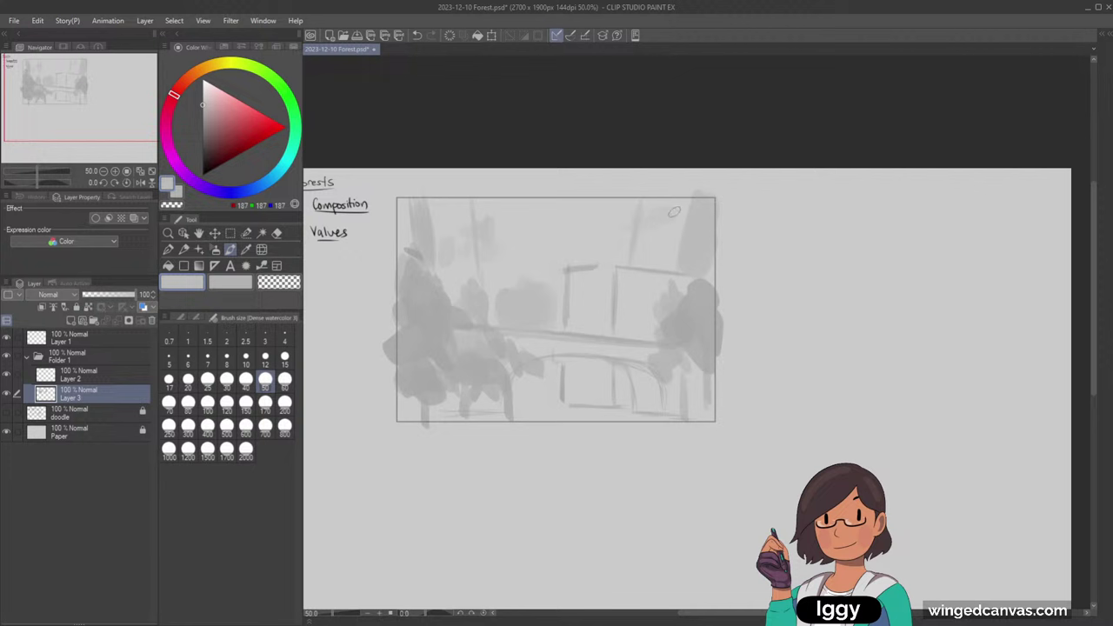
pyautogui.press(']')
pyautogui.press(']')
pyautogui.press(']')
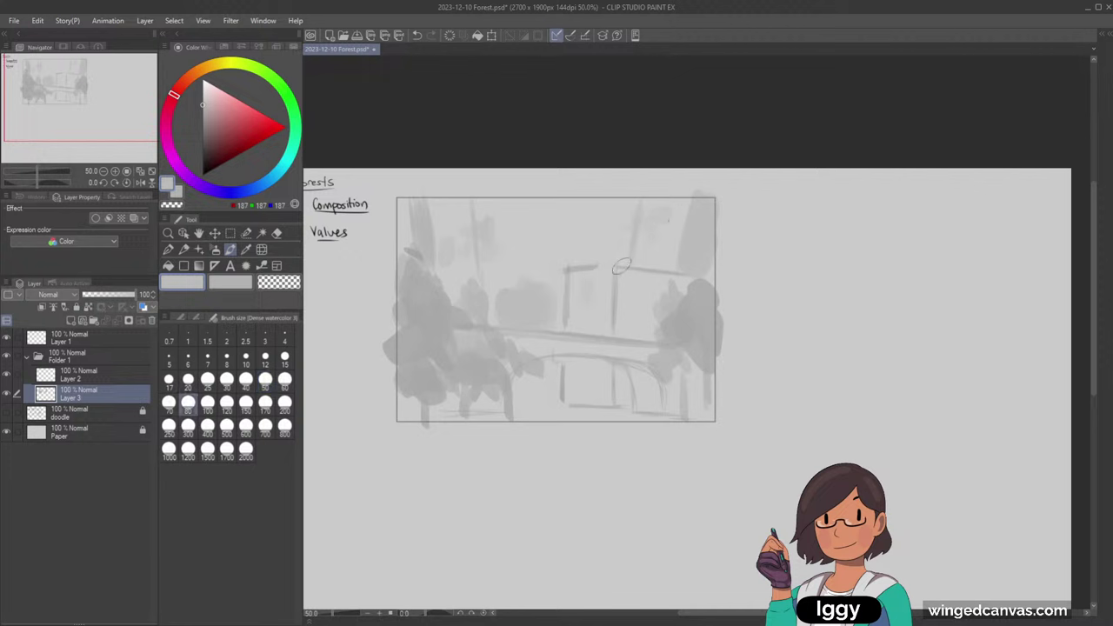
pyautogui.press('[')
pyautogui.press('[')
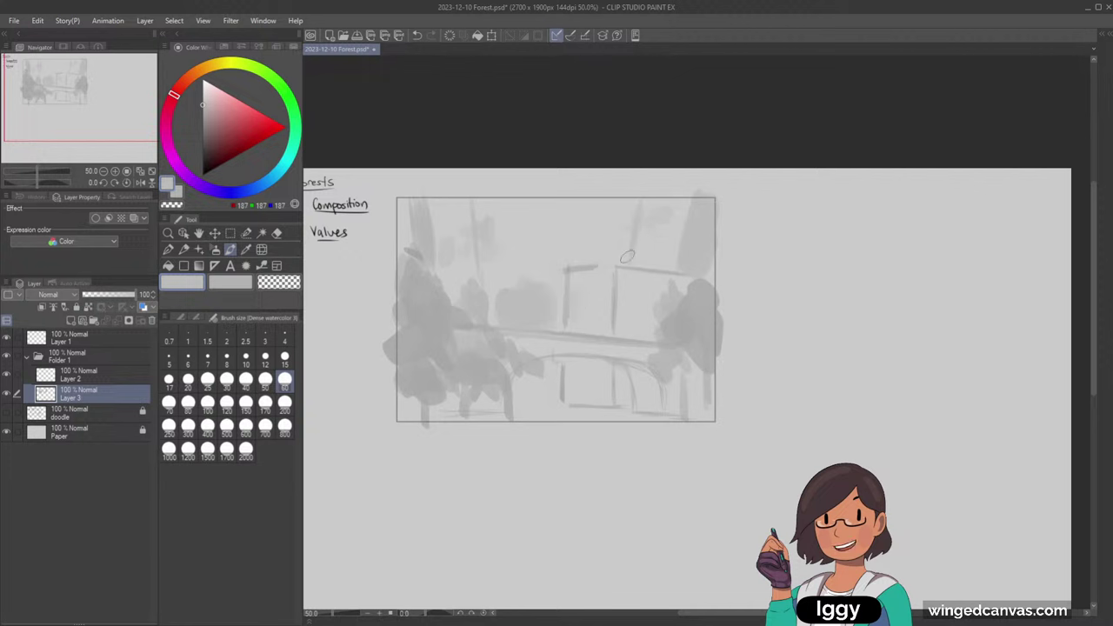
# - Sample the tower's light gray and sketch its roofline and edges at brush size 20
pyautogui.keyDown('alt'); pyautogui.click(622, 287); pyautogui.keyUp('alt')
pyautogui.keyDown('alt'); pyautogui.click(615, 290); pyautogui.keyUp('alt')
pyautogui.press('[')
pyautogui.press('[')
pyautogui.press('[')
pyautogui.press('[')
pyautogui.press('[')
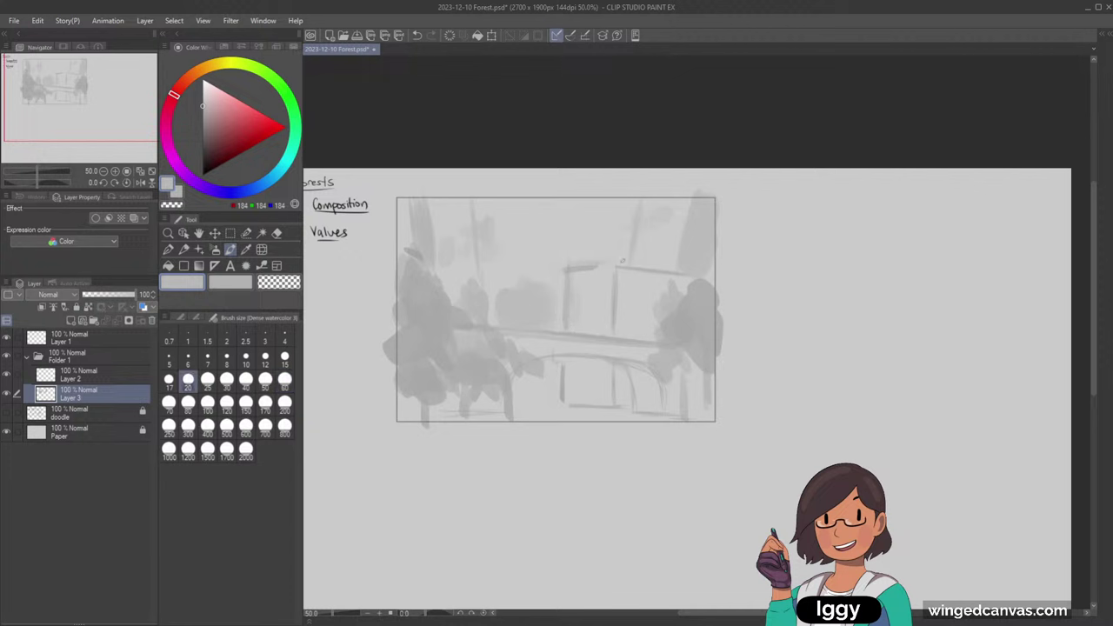
pyautogui.moveTo(582, 265)
pyautogui.mouseDown()
pyautogui.moveTo(611, 273)
pyautogui.moveTo(612, 324)
pyautogui.mouseUp()
pyautogui.moveTo(566, 405); pyautogui.dragTo(625, 408)
pyautogui.hotkey('ctrl', 'z')
# - Shade the tower's narrow front face with light gray above and below the bridge, using brush sizes 50 to 80
pyautogui.press(']')
pyautogui.press(']')
pyautogui.press(']')
pyautogui.press(']')
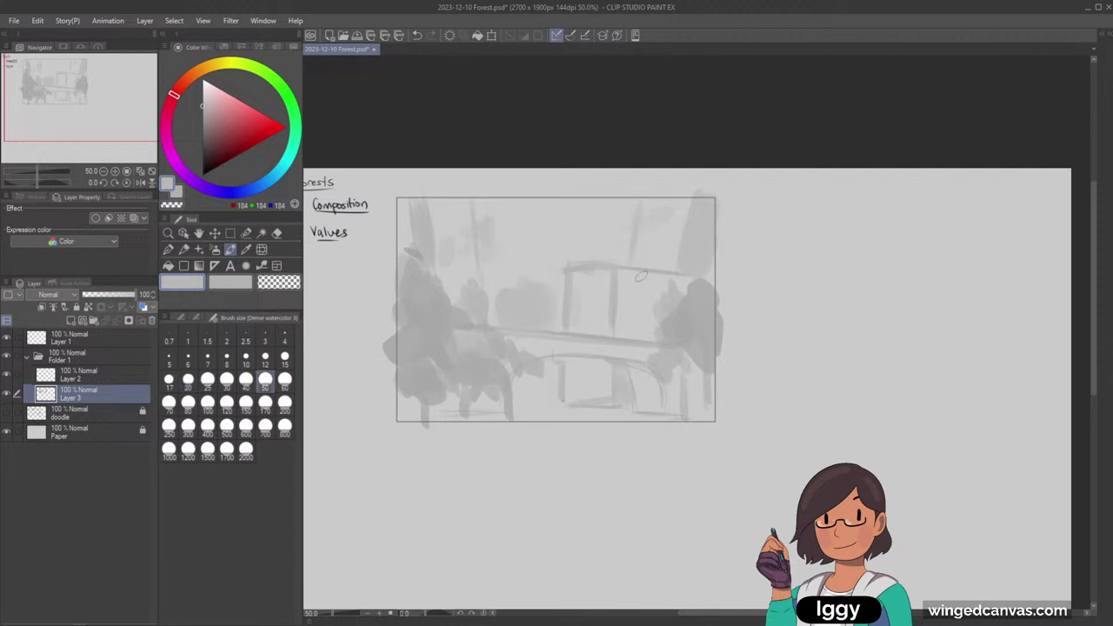
pyautogui.press(']')
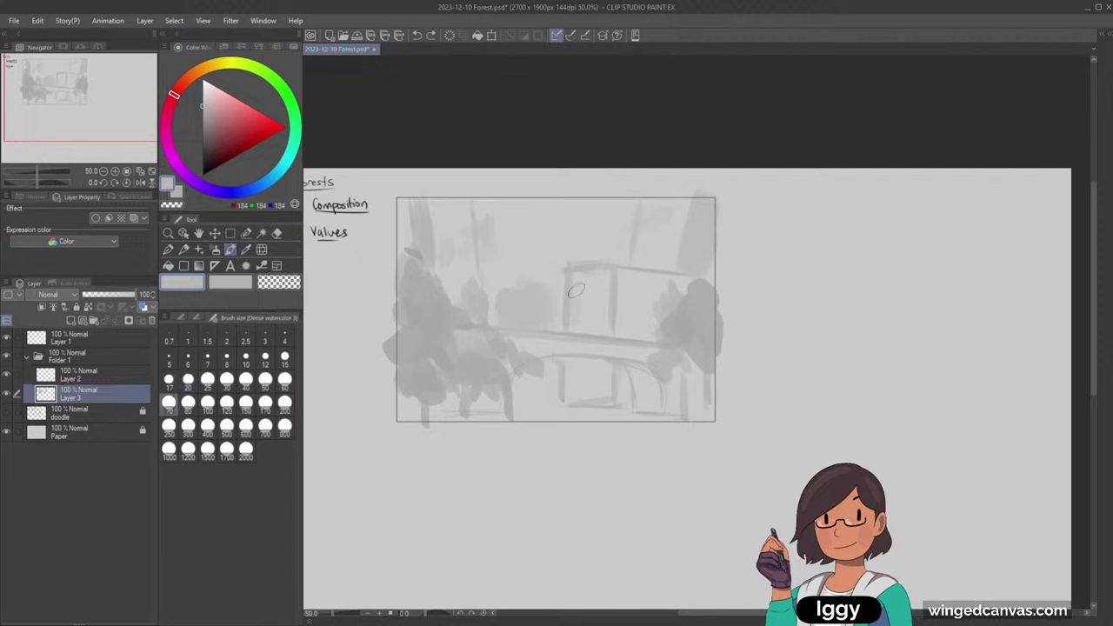
pyautogui.moveTo(591, 263)
pyautogui.mouseDown()
pyautogui.moveTo(595, 296)
pyautogui.moveTo(583, 287)
pyautogui.moveTo(572, 311)
pyautogui.moveTo(579, 274)
pyautogui.moveTo(609, 281)
pyautogui.moveTo(598, 318)
pyautogui.moveTo(575, 324)
pyautogui.moveTo(607, 337)
pyautogui.mouseUp()
pyautogui.press(']')
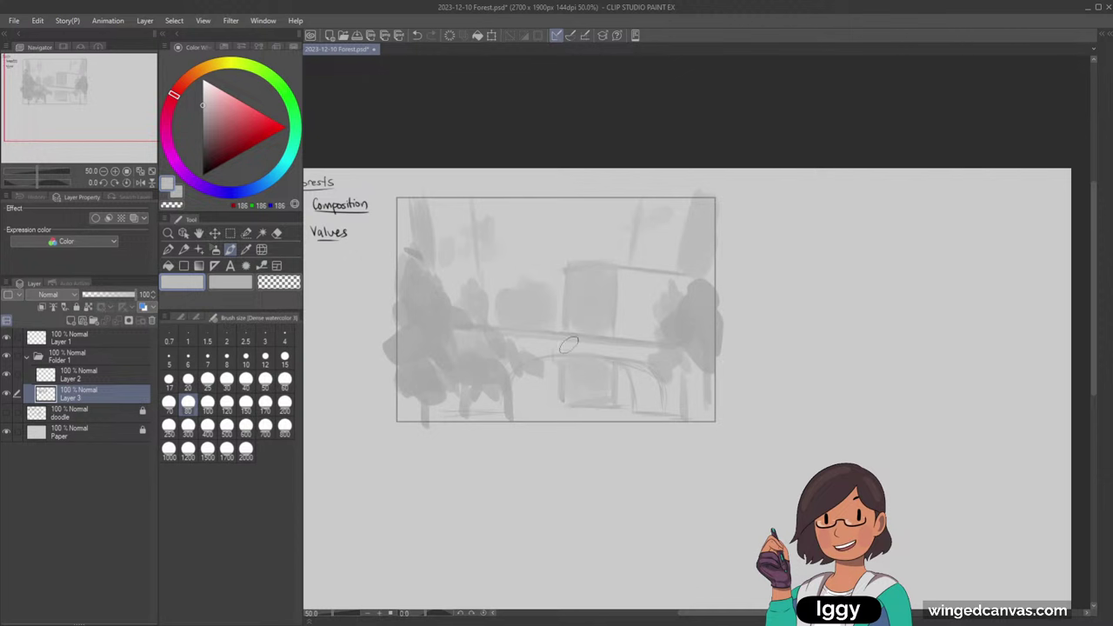
# - Rotate the canvas to -20 degrees and reinforce the arch's curve in gray 144 at brush size 17
pyautogui.keyDown('alt'); pyautogui.click(566, 348); pyautogui.keyUp('alt')
pyautogui.keyDown('alt'); pyautogui.click(568, 346); pyautogui.keyUp('alt')
pyautogui.press('-')
pyautogui.press('-')
pyautogui.press('-')
pyautogui.press('-')
pyautogui.press('[')
pyautogui.press('[')
pyautogui.press('[')
pyautogui.press('[')
pyautogui.press('[')
pyautogui.press('[')
pyautogui.press('[')
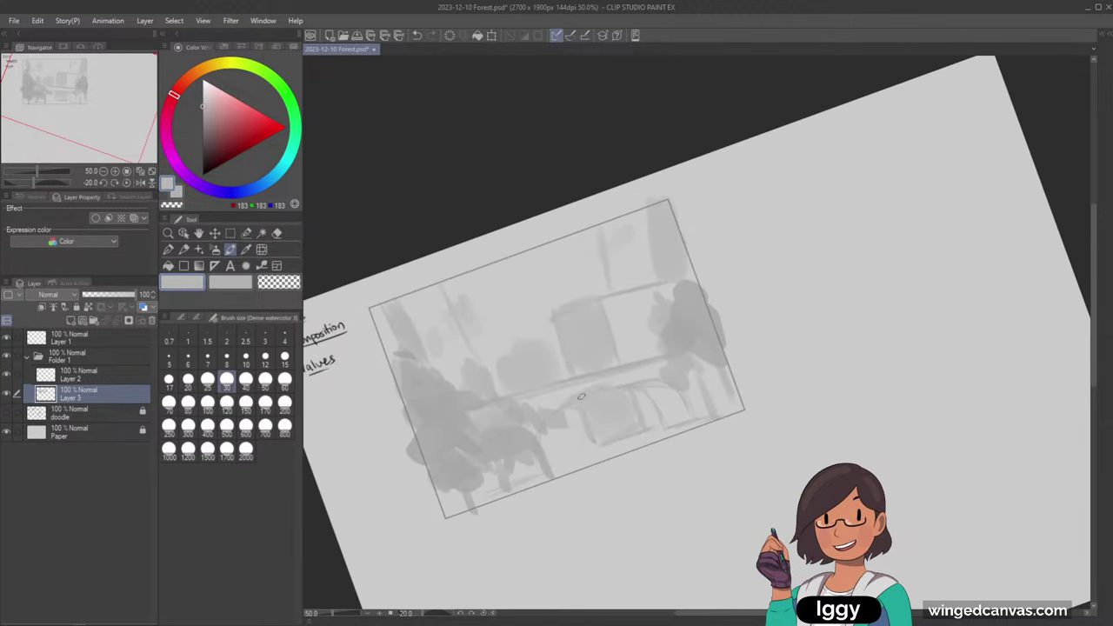
pyautogui.click(202, 119)
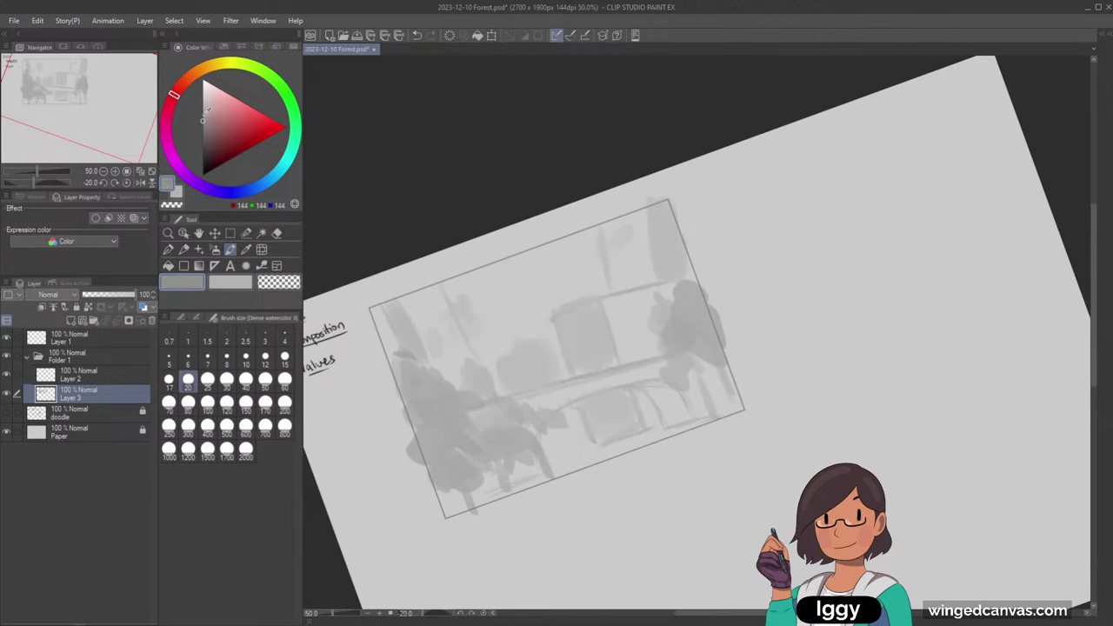
pyautogui.press('[')
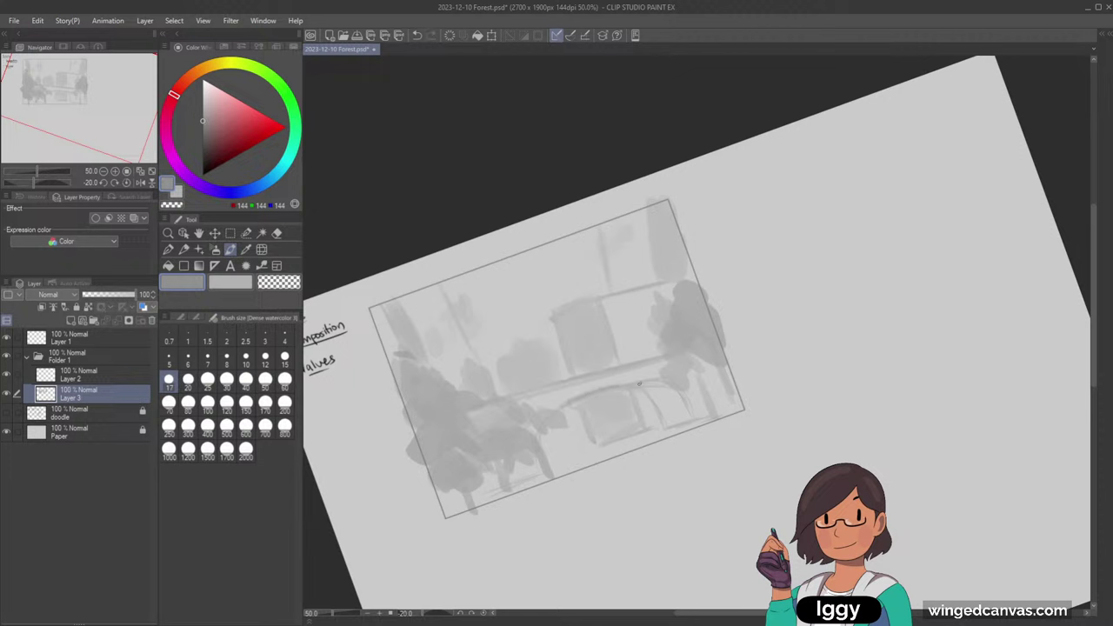
# - Shade the arch's inner side and the ground beneath it with sampled gray 175, and return the canvas rotation to 0 degrees
pyautogui.keyDown('alt'); pyautogui.click(677, 386); pyautogui.keyUp('alt')
pyautogui.press(']')
pyautogui.press(']')
pyautogui.press(']')
pyautogui.press(']')
pyautogui.press(']')
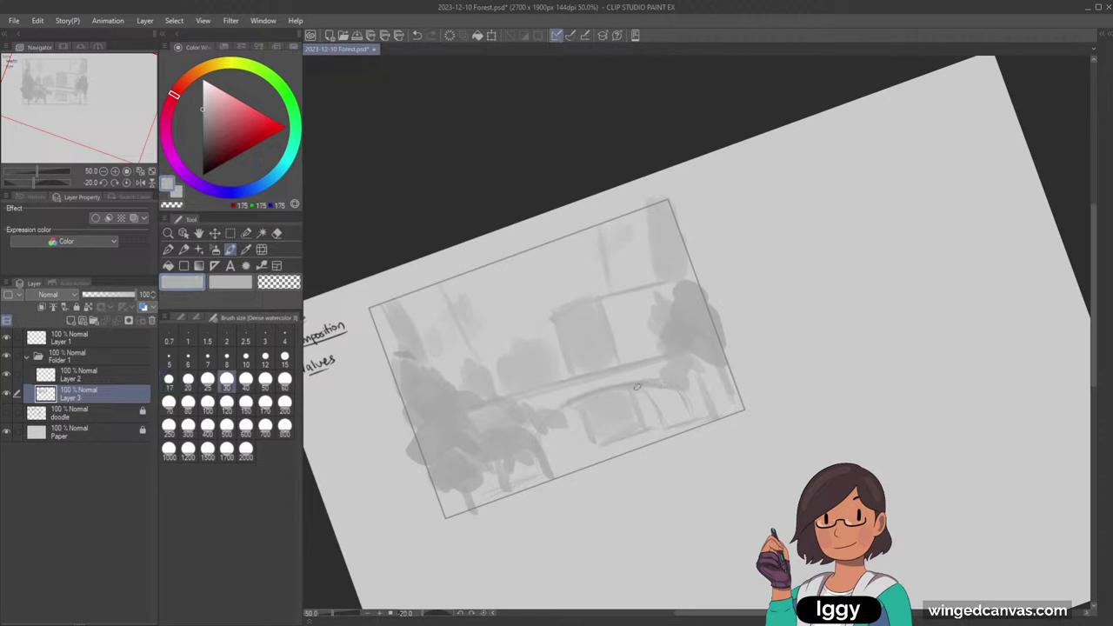
pyautogui.moveTo(658, 403); pyautogui.dragTo(679, 415)
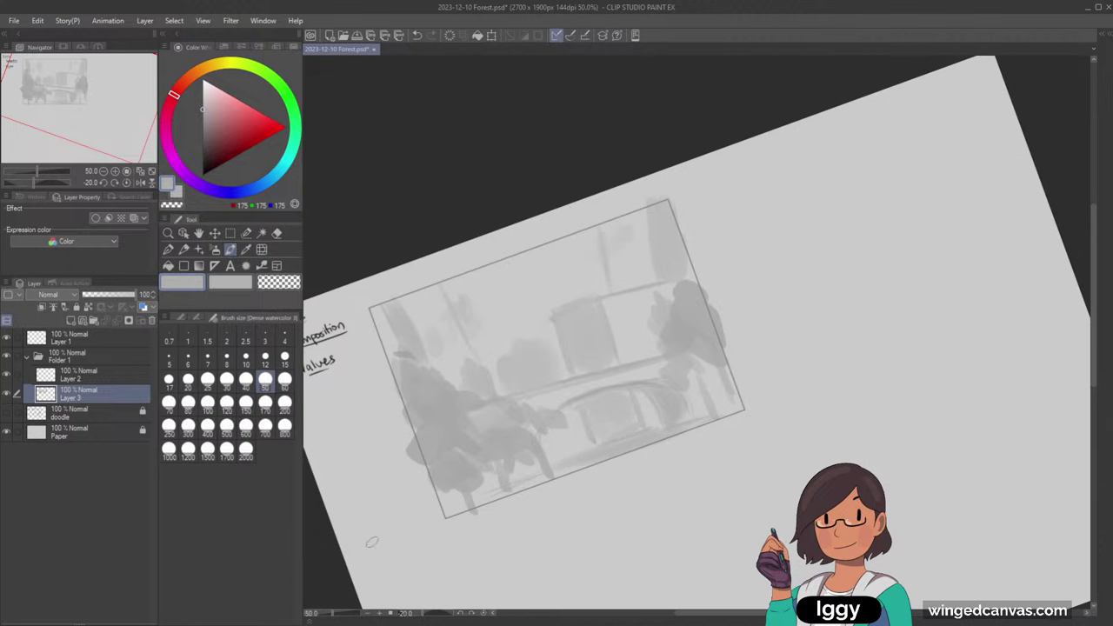
pyautogui.press('^')
pyautogui.press('^')
pyautogui.press('^')
pyautogui.press('^')
pyautogui.press('^')
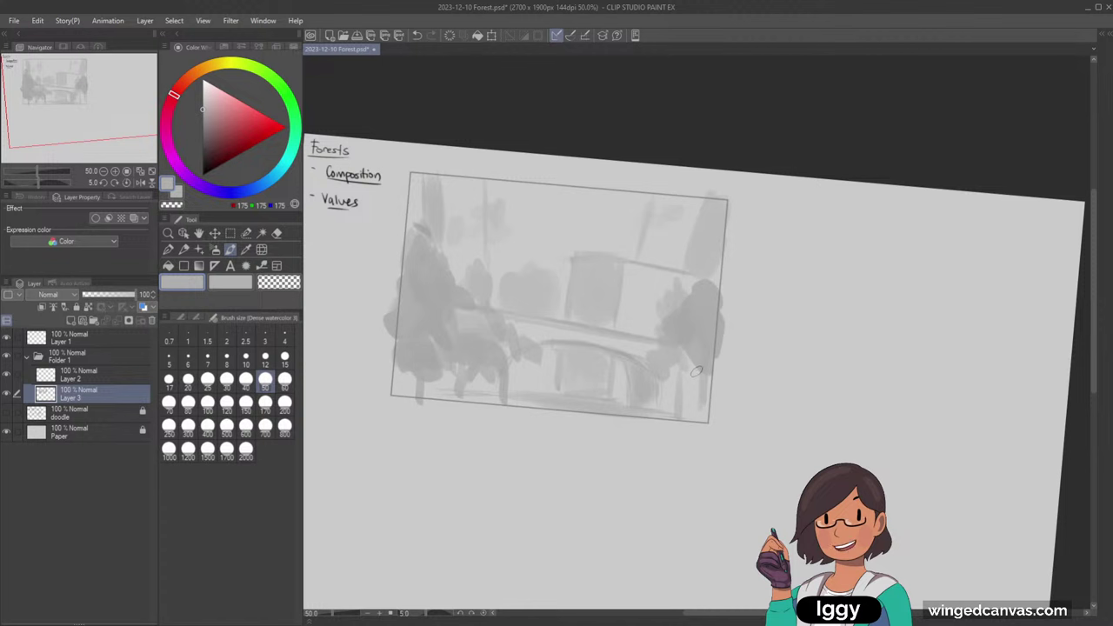
pyautogui.press('-')
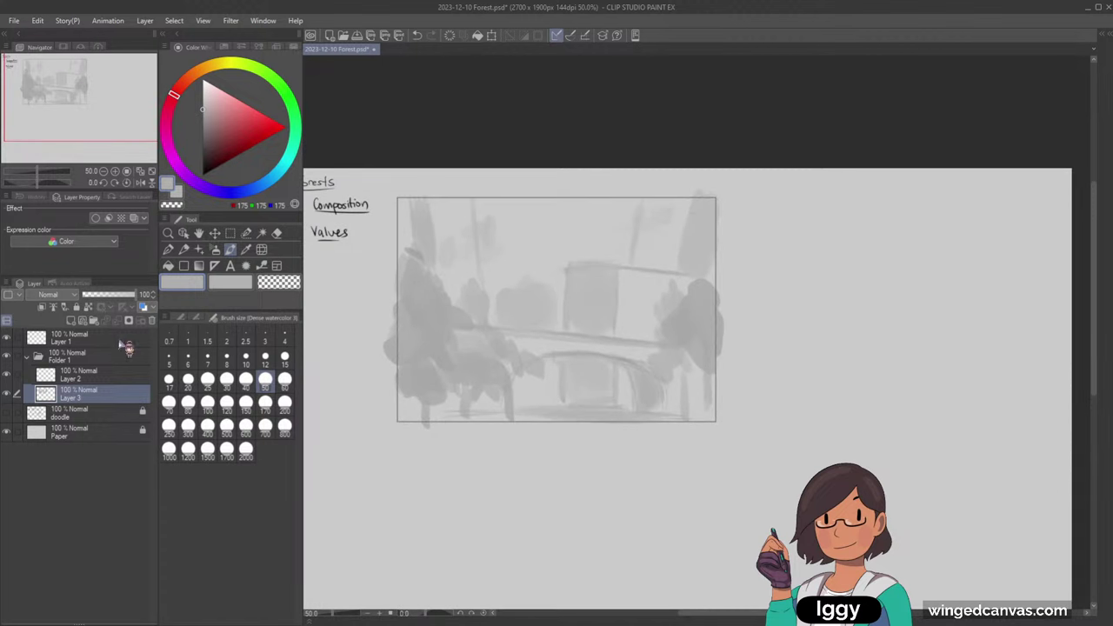
# - Select the "Composition" and "Values" notes on Layer 2 and move them down to make room under "Forests"
pyautogui.click(7, 375)
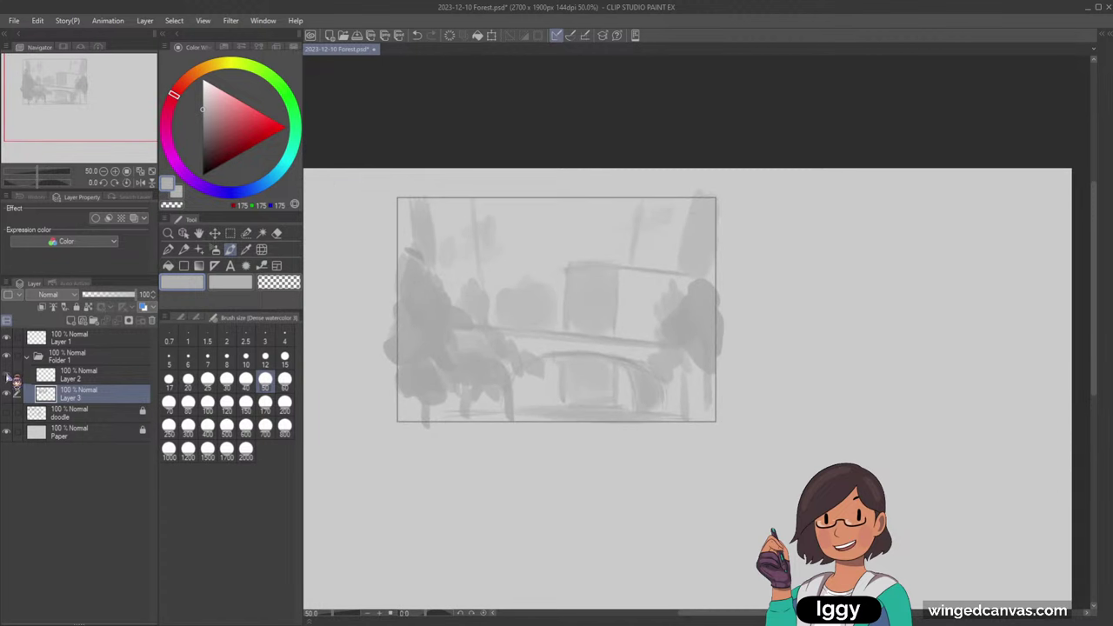
pyautogui.click(7, 375)
pyautogui.click(74, 379)
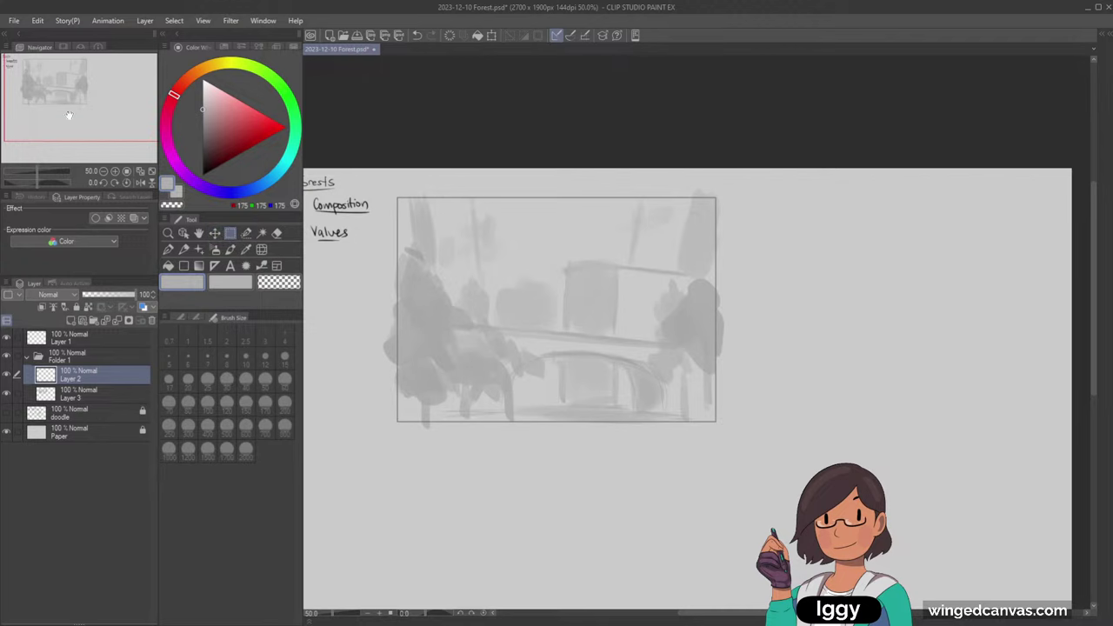
pyautogui.moveTo(363, 206)
pyautogui.mouseDown()
pyautogui.moveTo(457, 261)
pyautogui.moveTo(415, 259)
pyautogui.mouseUp()
pyautogui.click(216, 235)
pyautogui.click(315, 294)
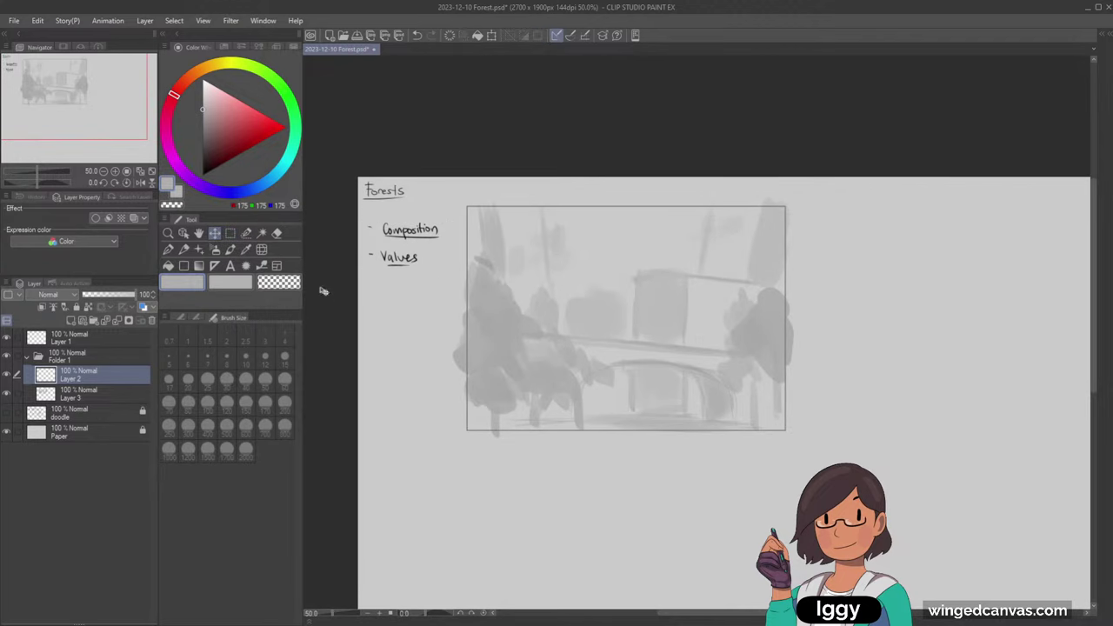
# - Handwrite the list item "- Thumbnails" in black between "Forests" and "Composition" with the mechanical pencil at size 7
pyautogui.click(184, 252)
pyautogui.scroll(1, 418, 177)
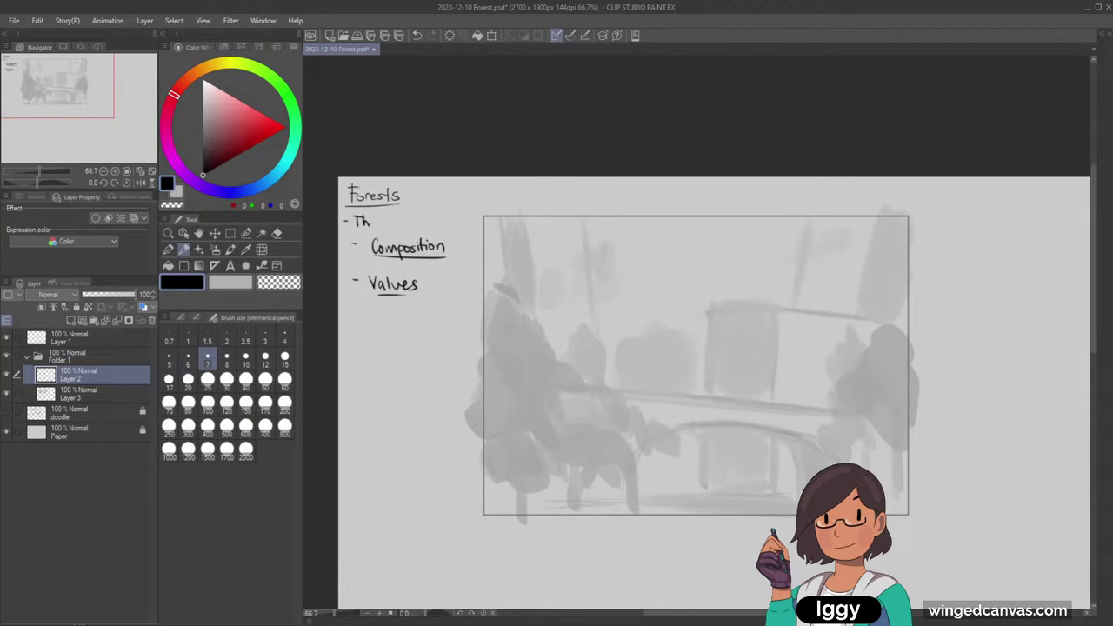
pyautogui.moveTo(377, 225); pyautogui.dragTo(385, 225)
pyautogui.scroll(-3, 736, 263)
pyautogui.moveTo(68, 117); pyautogui.dragTo(85, 120)
pyautogui.scroll(1, 776, 321)
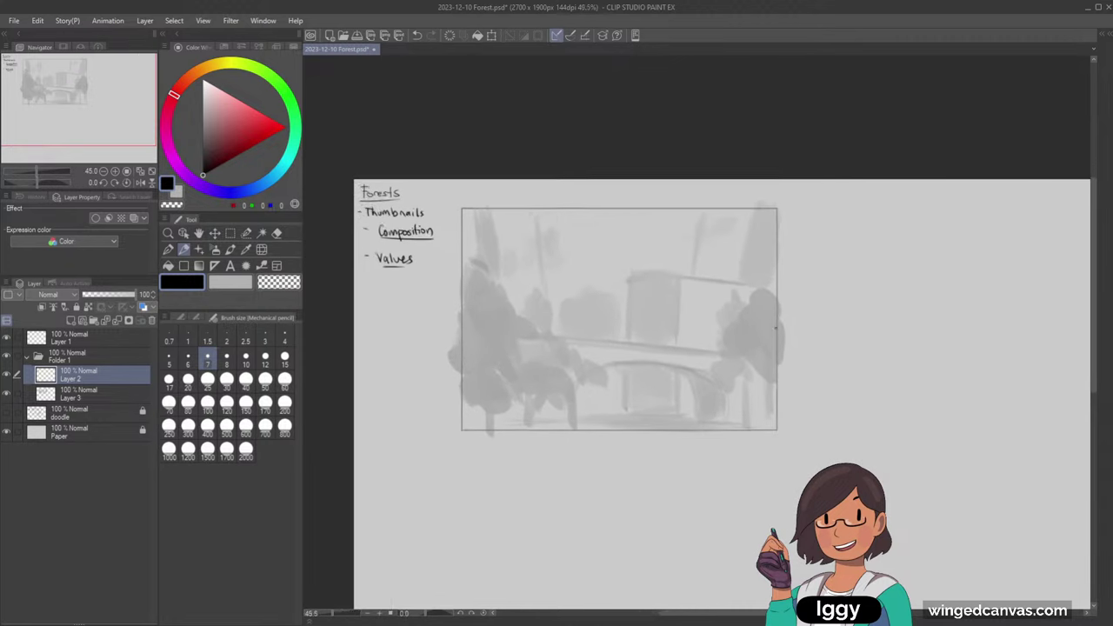
# - Move Layer 2 with the notes out of Folder 1, and place the frame's Layer 1 inside the folder above Layer 3
pyautogui.scroll(1, 774, 327)
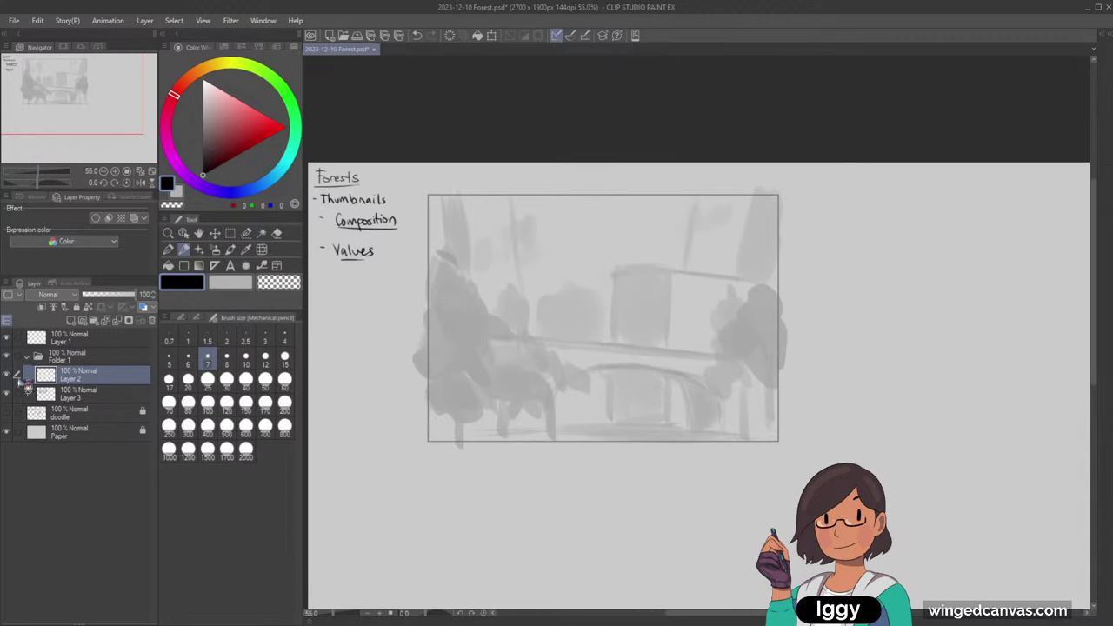
pyautogui.click(7, 375)
pyautogui.click(7, 374)
pyautogui.moveTo(75, 377); pyautogui.dragTo(74, 350)
pyautogui.click(7, 338)
pyautogui.click(18, 337)
pyautogui.click(82, 345)
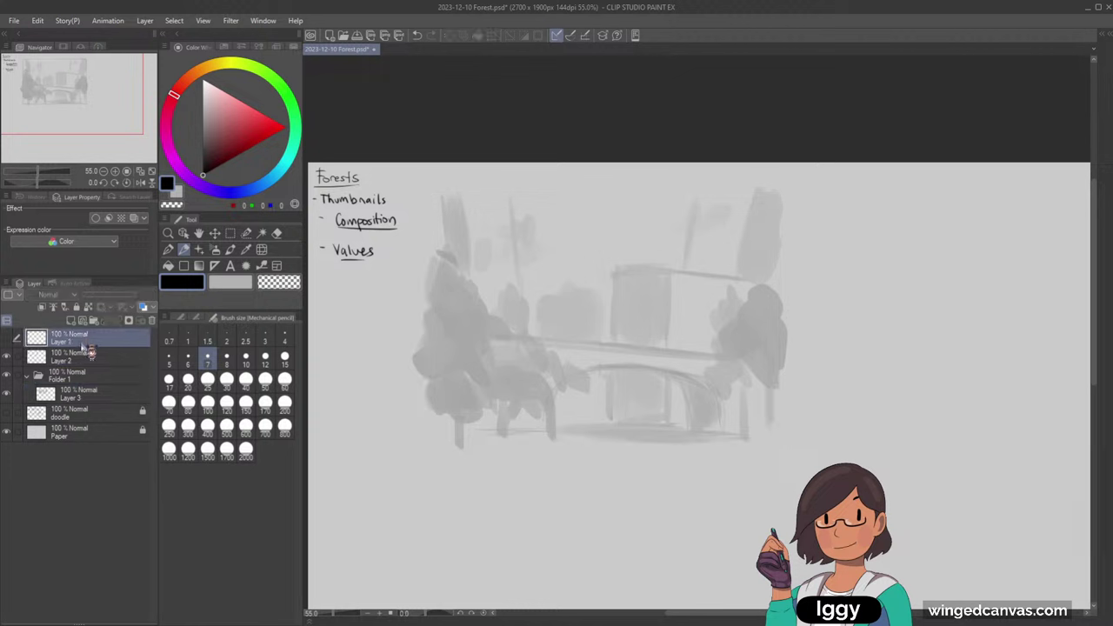
pyautogui.click(7, 338)
pyautogui.moveTo(82, 339); pyautogui.dragTo(87, 393)
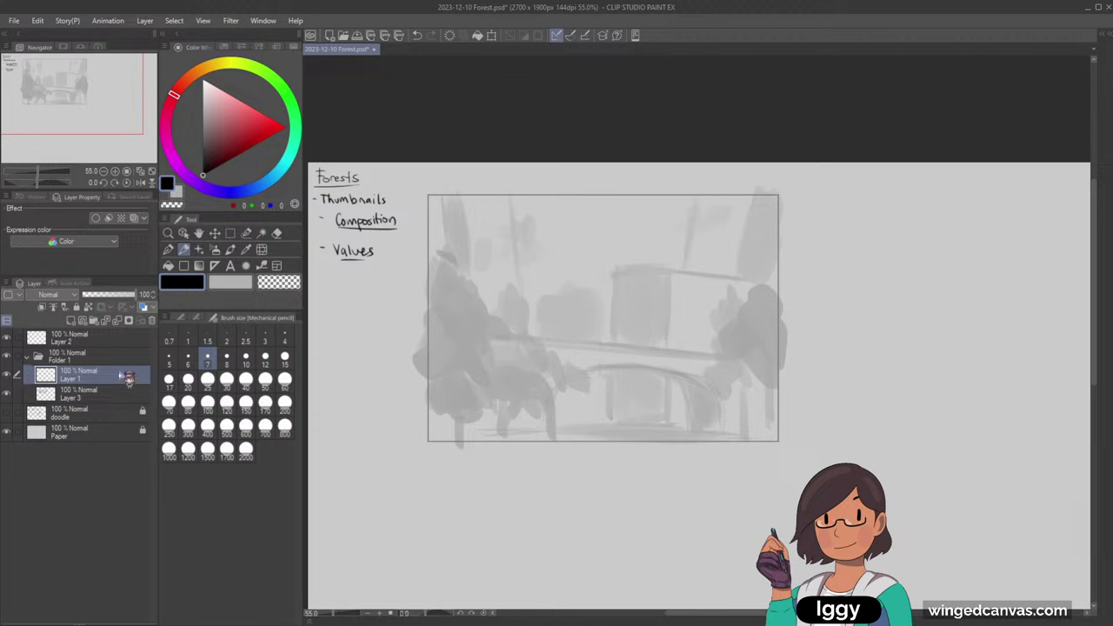
pyautogui.click(168, 234)
pyautogui.moveTo(376, 300); pyautogui.dragTo(326, 303)
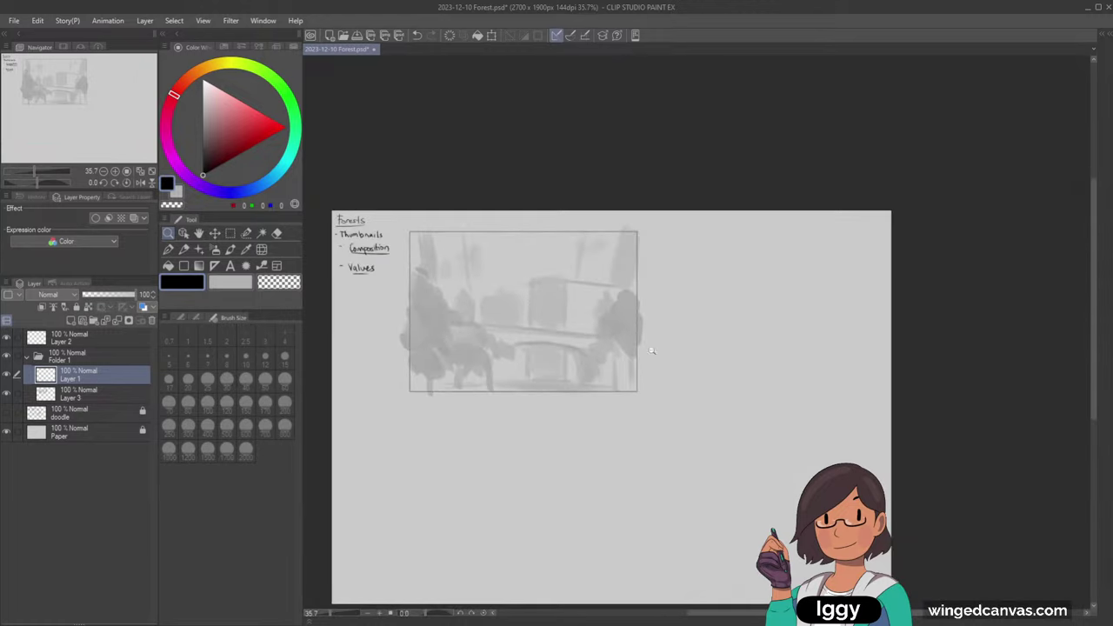
pyautogui.click(652, 351)
pyautogui.click(230, 233)
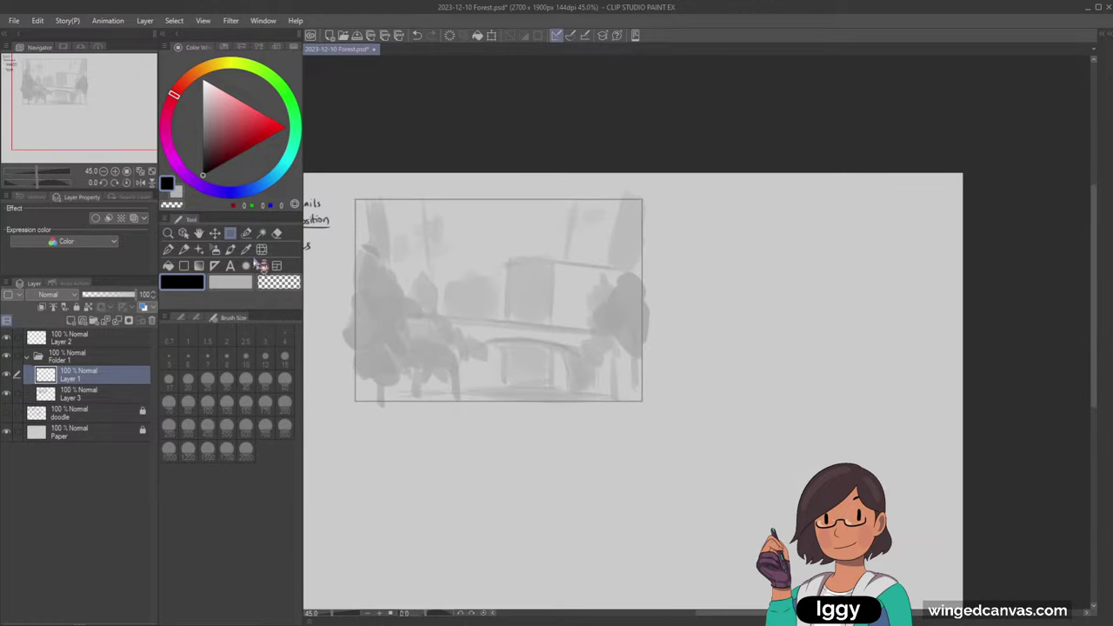
pyautogui.moveTo(581, 326); pyautogui.dragTo(607, 345)
pyautogui.hotkey('ctrl', 'z')
# - Select Layer 1 and Layer 3 together and move the framed thumbnail to the right and slightly down, away from the notes
pyautogui.keyDown('ctrl'); pyautogui.click(124, 389); pyautogui.keyUp('ctrl')
pyautogui.click(215, 234)
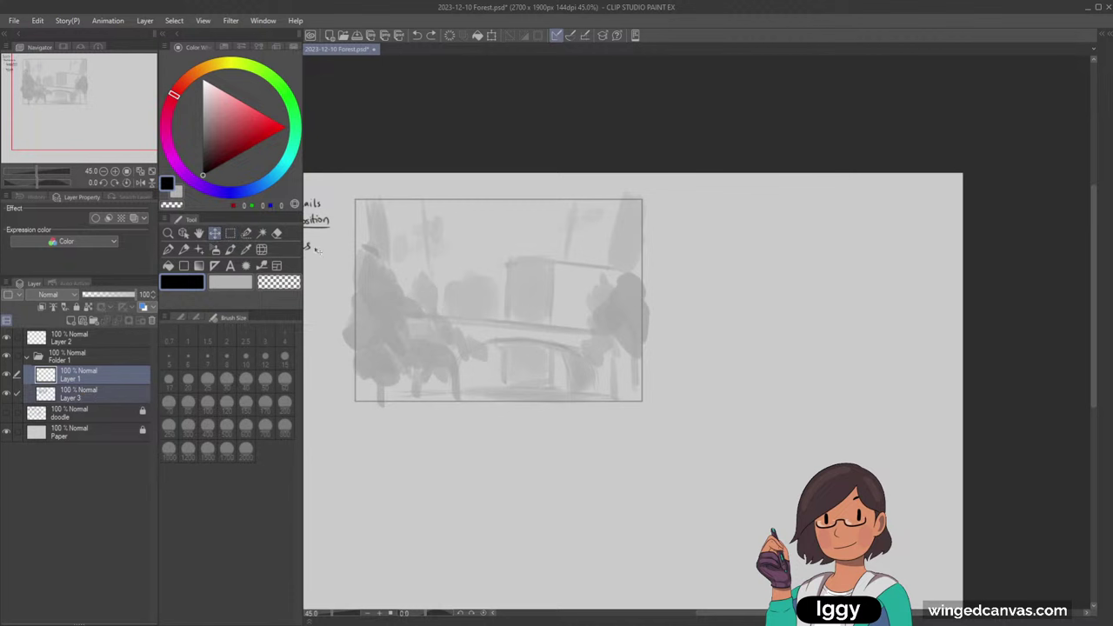
pyautogui.moveTo(514, 294); pyautogui.dragTo(629, 350)
pyautogui.moveTo(152, 195); pyautogui.dragTo(283, 174)
# - Sample the thumbnail's trees, bridge and background to examine their gray values
pyautogui.click(184, 251)
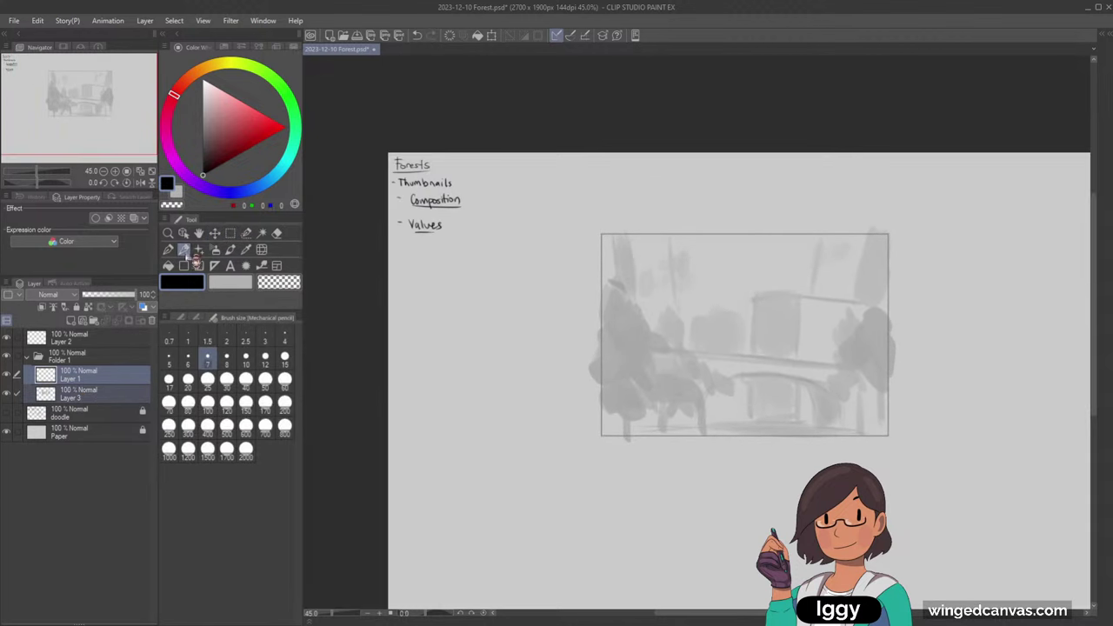
pyautogui.scroll(3, 435, 228)
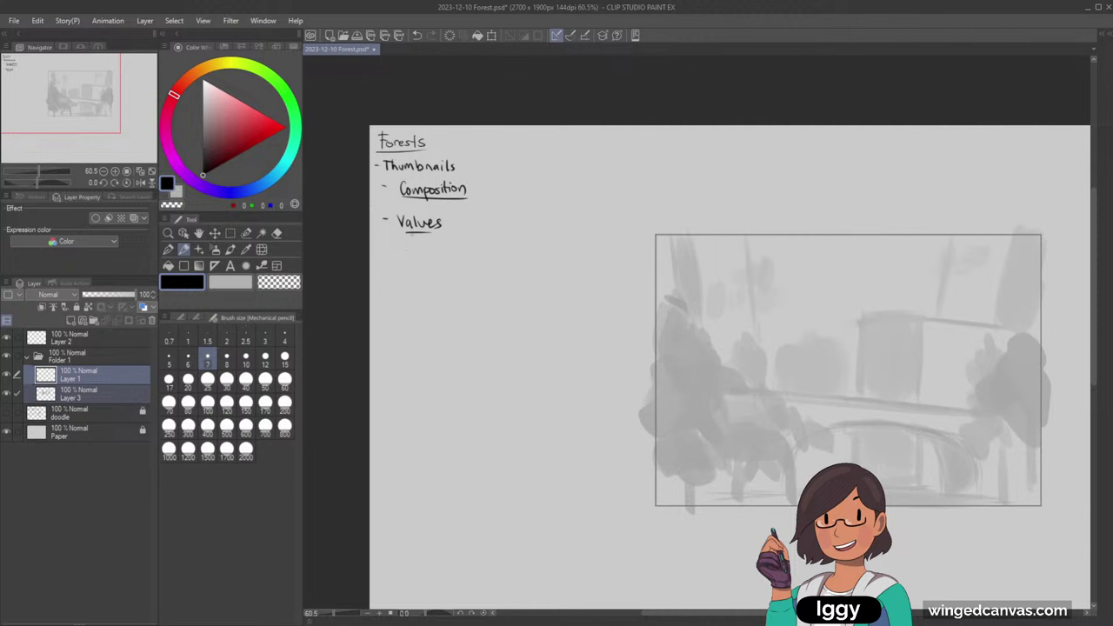
pyautogui.moveTo(74, 109); pyautogui.dragTo(93, 108)
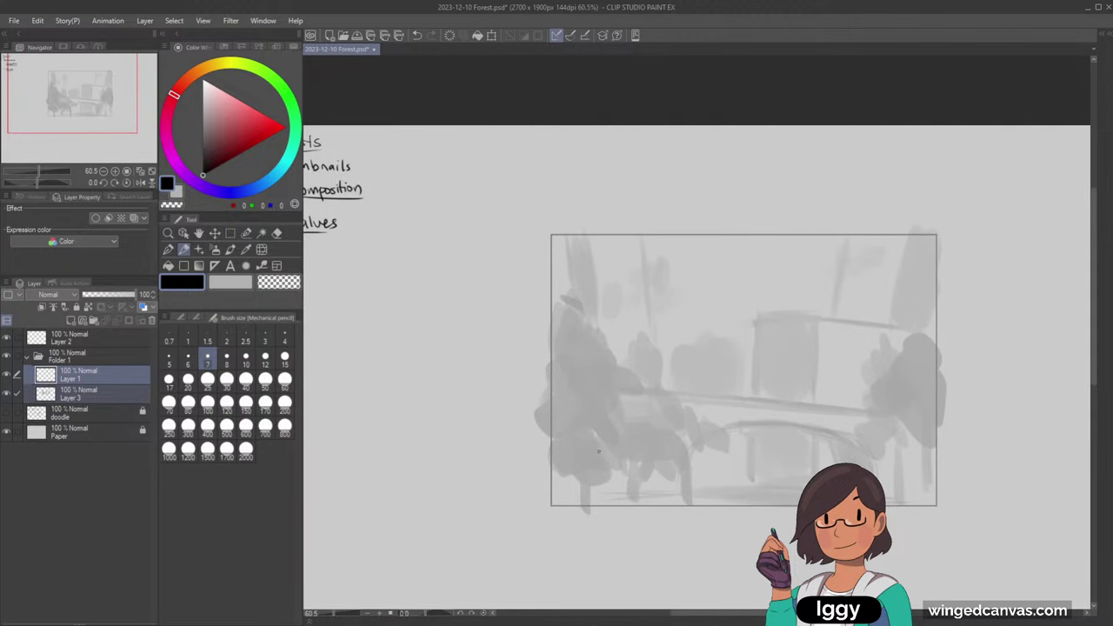
pyautogui.moveTo(82, 96)
pyautogui.mouseDown()
pyautogui.moveTo(115, 112)
pyautogui.moveTo(98, 110)
pyautogui.mouseUp()
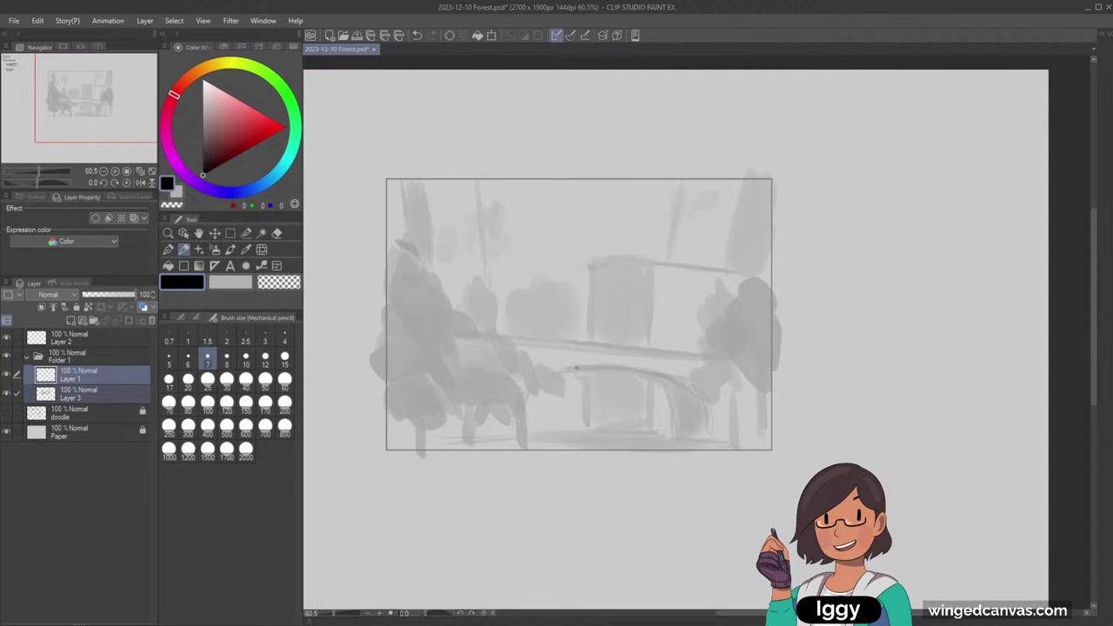
pyautogui.keyDown('alt'); pyautogui.click(475, 365); pyautogui.keyUp('alt')
pyautogui.keyDown('alt'); pyautogui.click(543, 337); pyautogui.keyUp('alt')
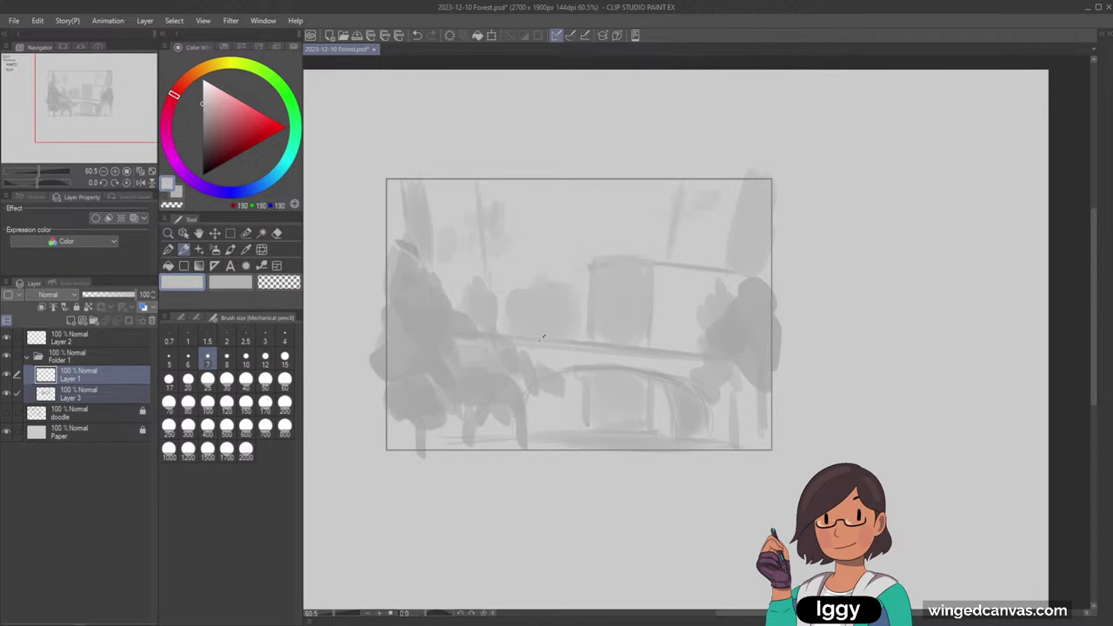
pyautogui.keyDown('alt'); pyautogui.click(502, 361); pyautogui.keyUp('alt')
pyautogui.keyDown('alt'); pyautogui.click(462, 399); pyautogui.keyUp('alt')
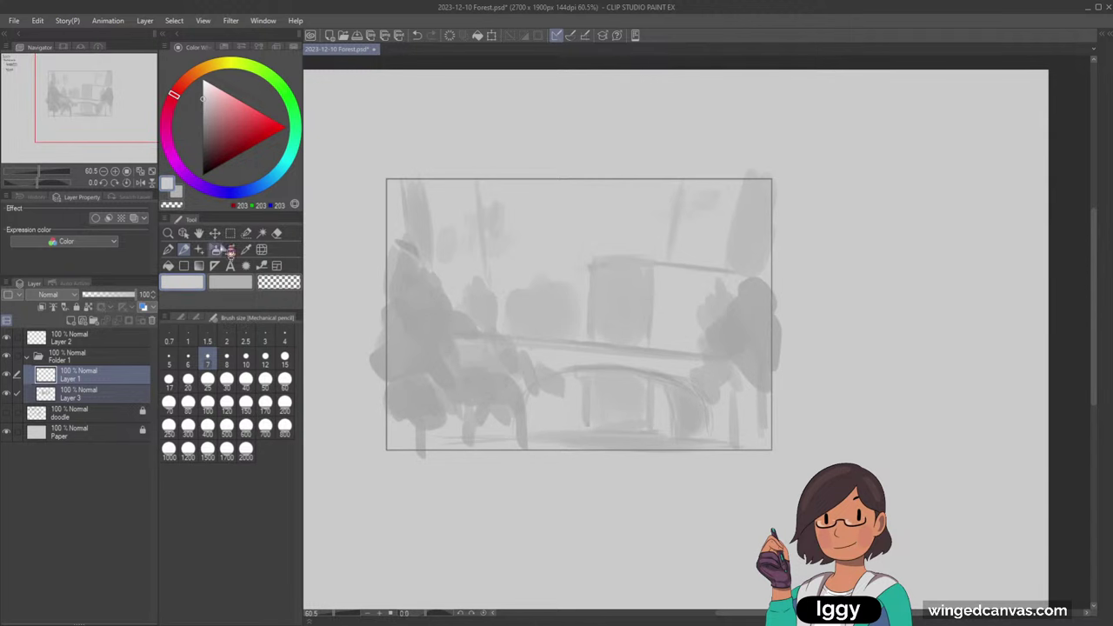
pyautogui.moveTo(102, 103)
pyautogui.mouseDown()
pyautogui.moveTo(113, 101)
pyautogui.moveTo(46, 107)
pyautogui.mouseUp()
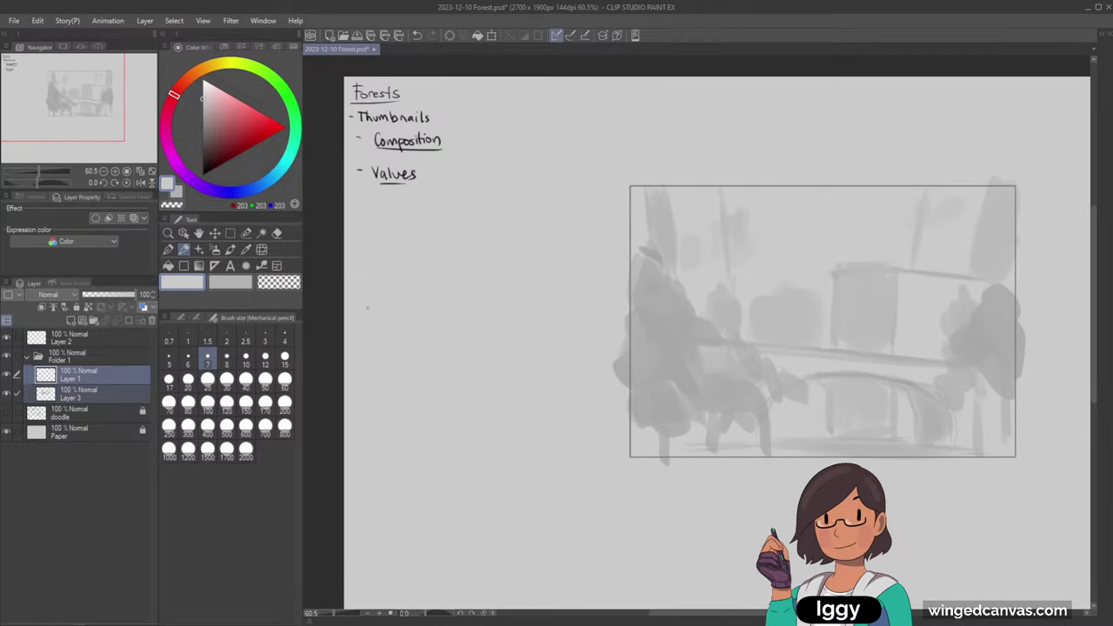
pyautogui.moveTo(69, 99); pyautogui.dragTo(100, 102)
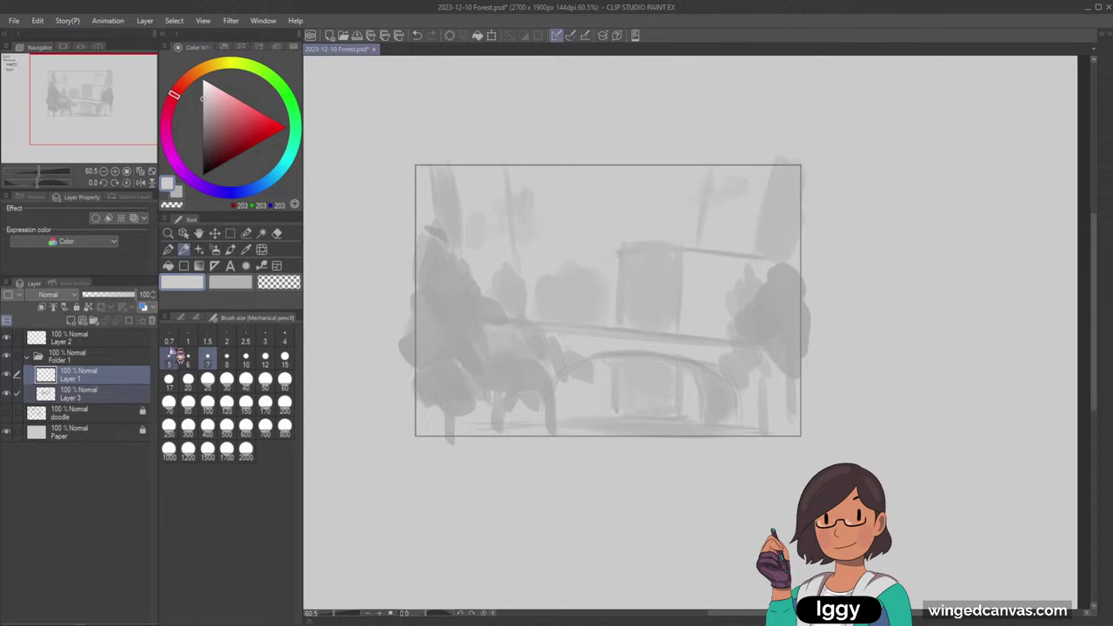
pyautogui.click(231, 248)
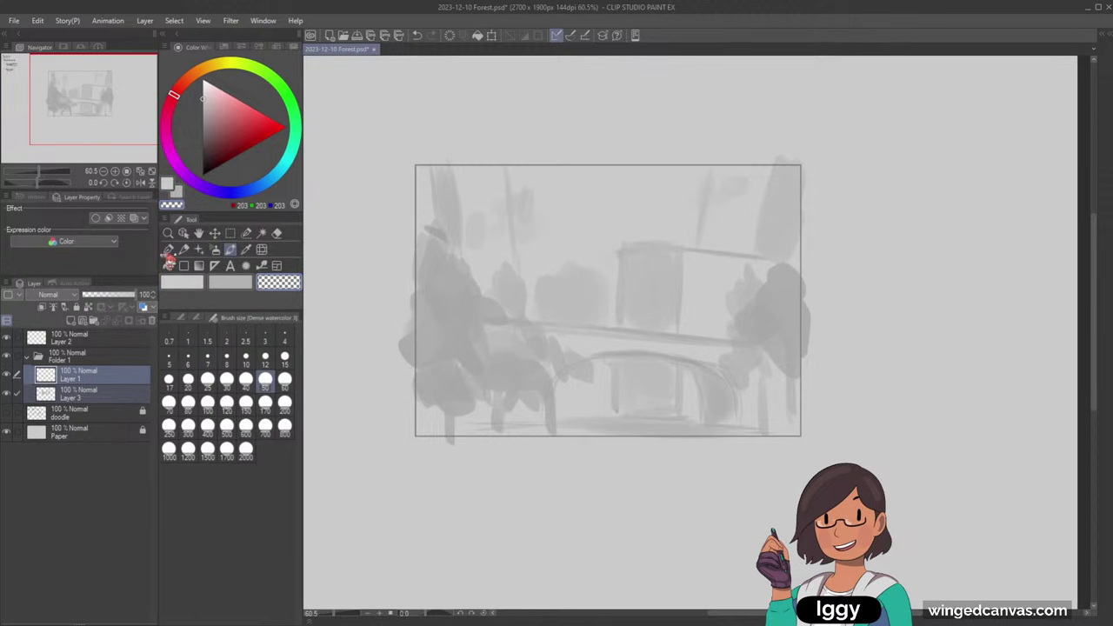
pyautogui.moveTo(86, 124); pyautogui.dragTo(119, 112)
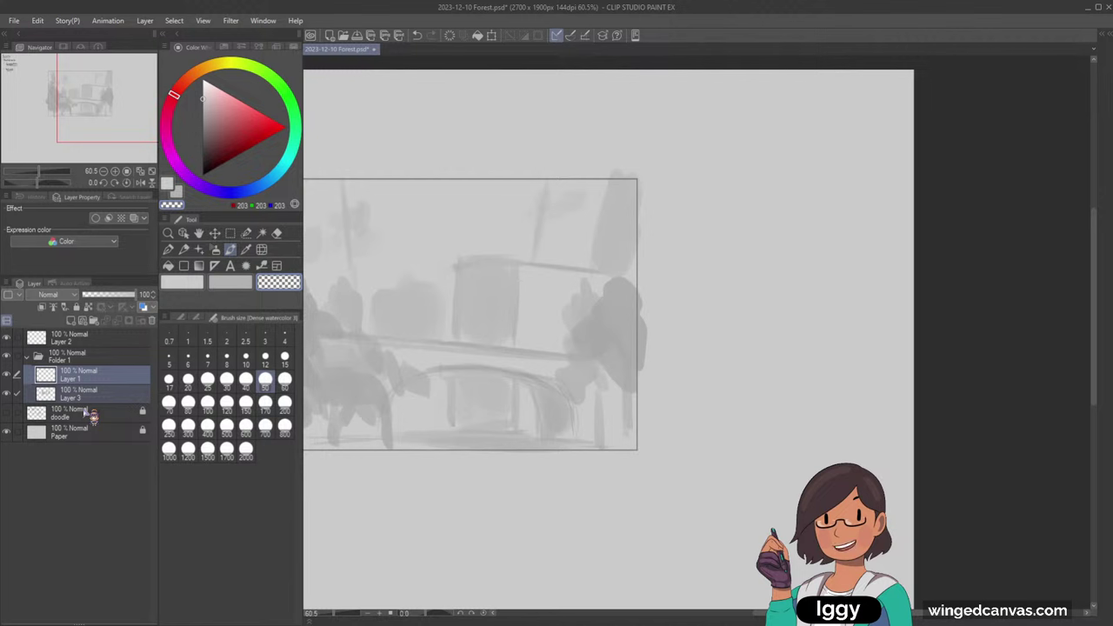
pyautogui.click(168, 233)
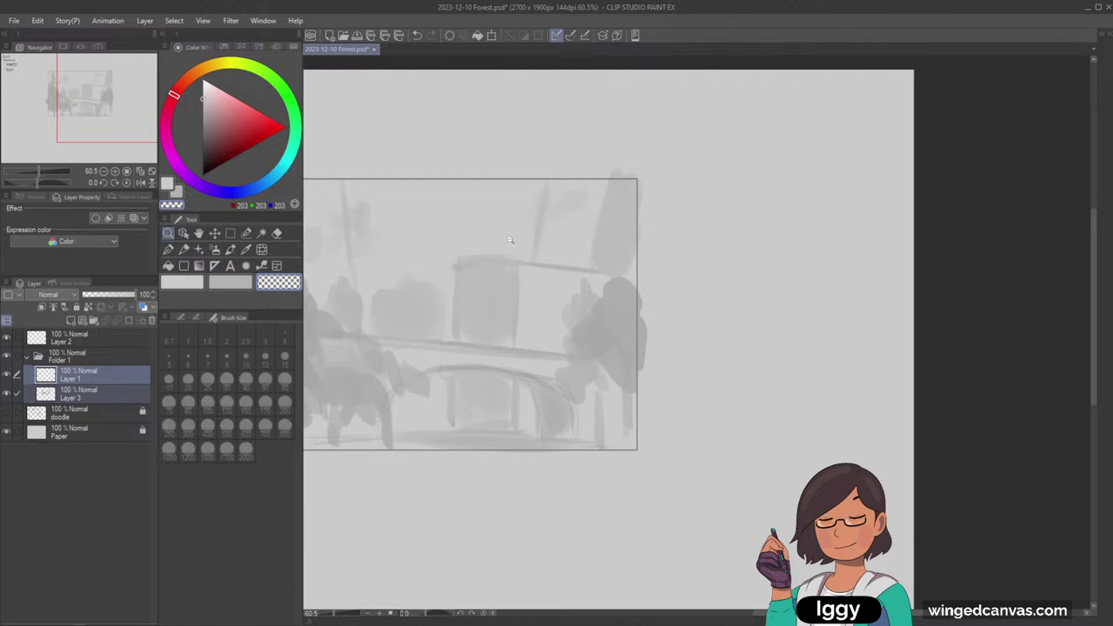
pyautogui.moveTo(510, 240); pyautogui.dragTo(406, 349)
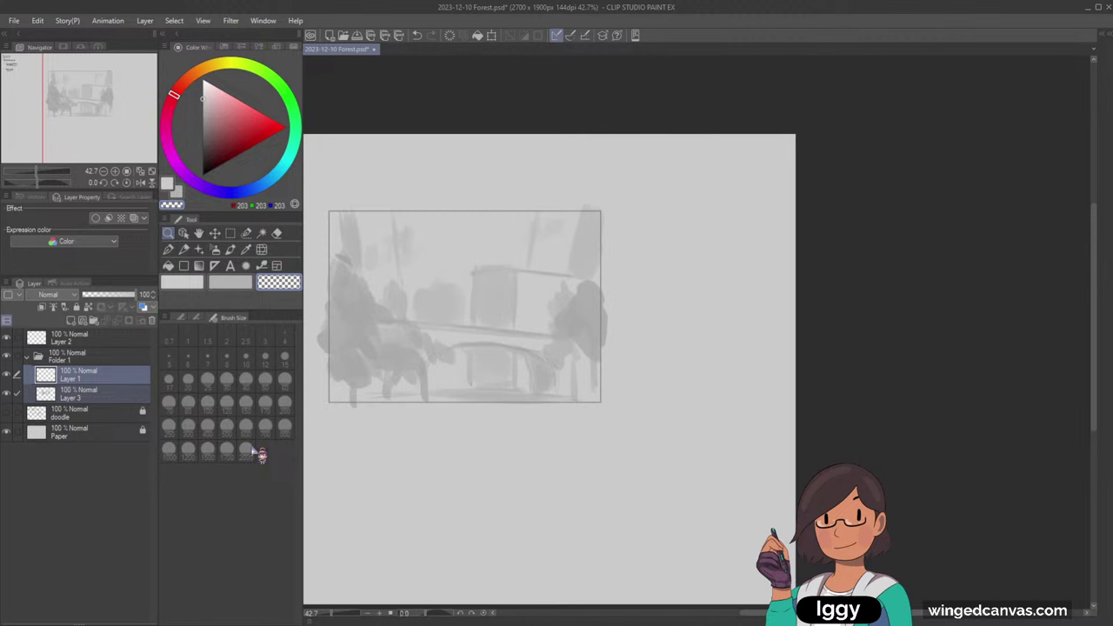
pyautogui.click(115, 134)
pyautogui.click(115, 171)
pyautogui.click(114, 171)
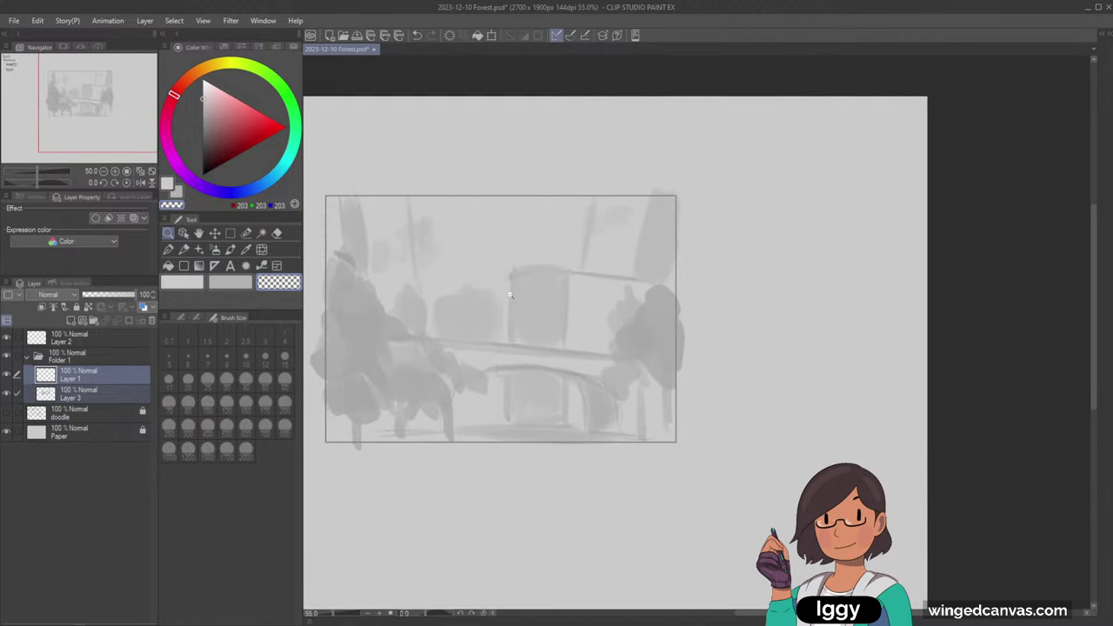
# - Make Layer 3 the only active layer and set the Dense watercolor brush to size 20 with gray 169 sampled from the large tree
pyautogui.click(230, 249)
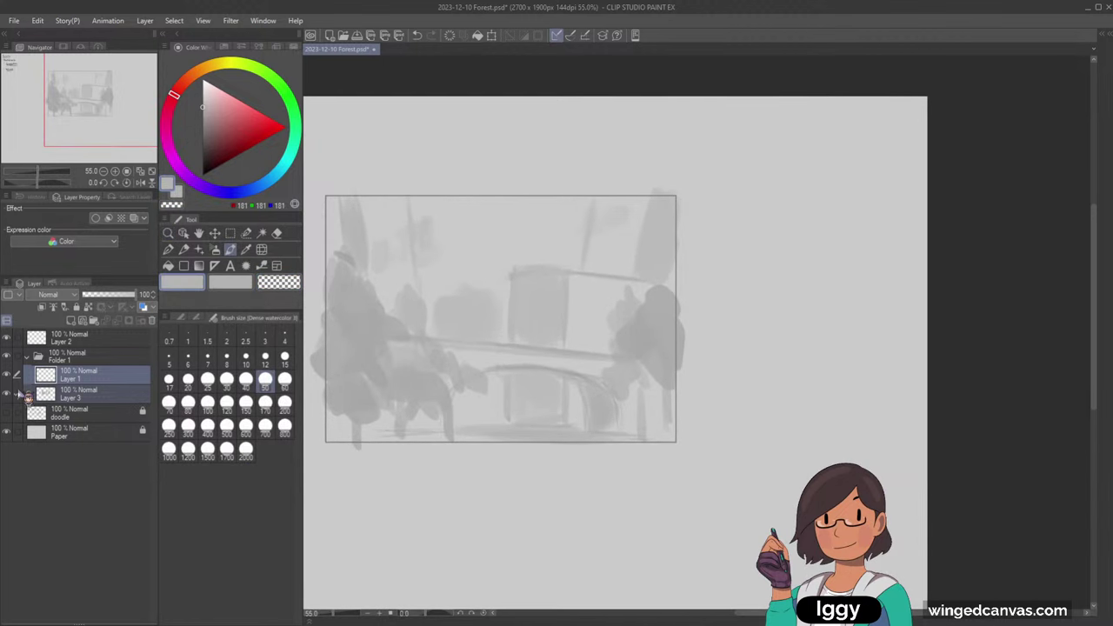
pyautogui.click(25, 397)
pyautogui.click(7, 394)
pyautogui.click(7, 394)
pyautogui.press('[')
pyautogui.press('[')
pyautogui.press('[')
pyautogui.press('[')
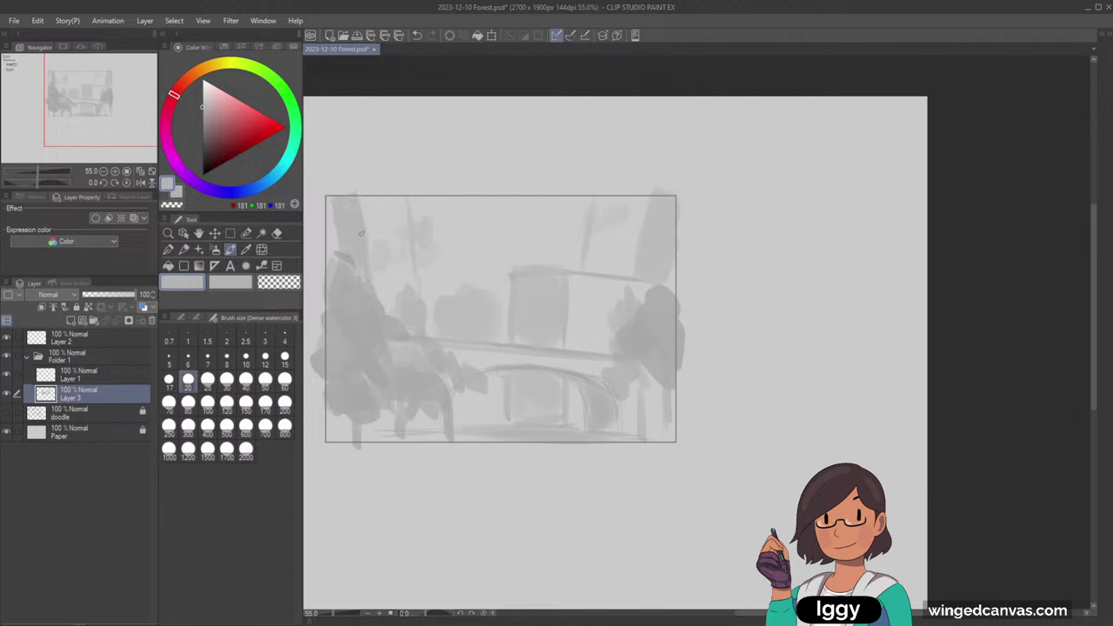
pyautogui.keyDown('alt'); pyautogui.click(362, 321); pyautogui.keyUp('alt')
pyautogui.moveTo(99, 113); pyautogui.dragTo(87, 114)
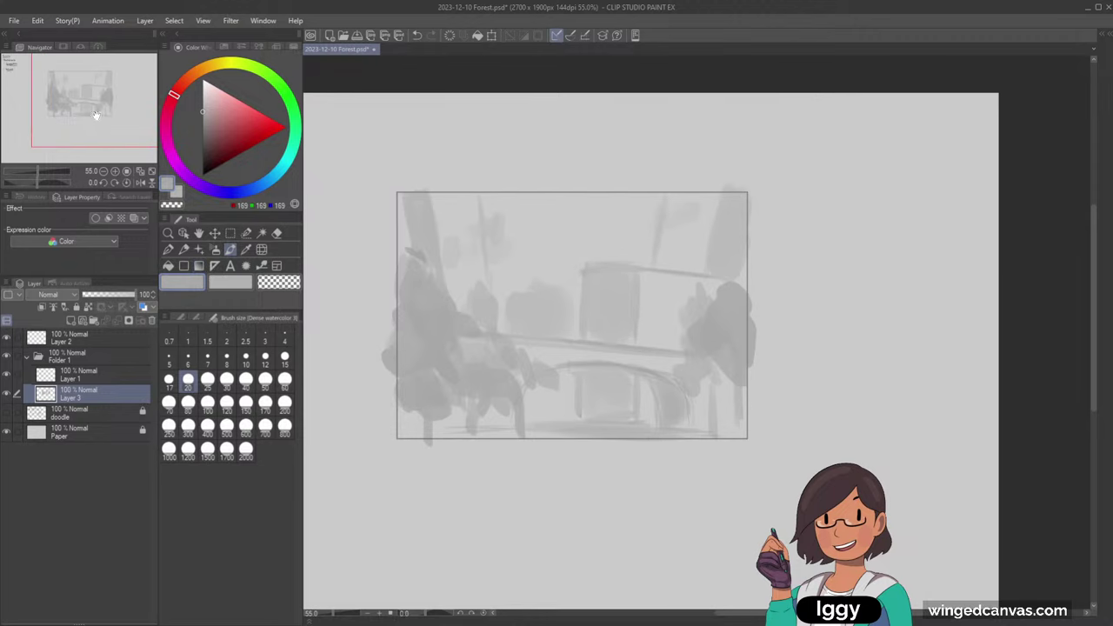
# - Add a new layer above Layer 3 and paint two overlapping oval swatches, gray 177 and gray 86, below the thumbnail at brush size 100
pyautogui.click(71, 320)
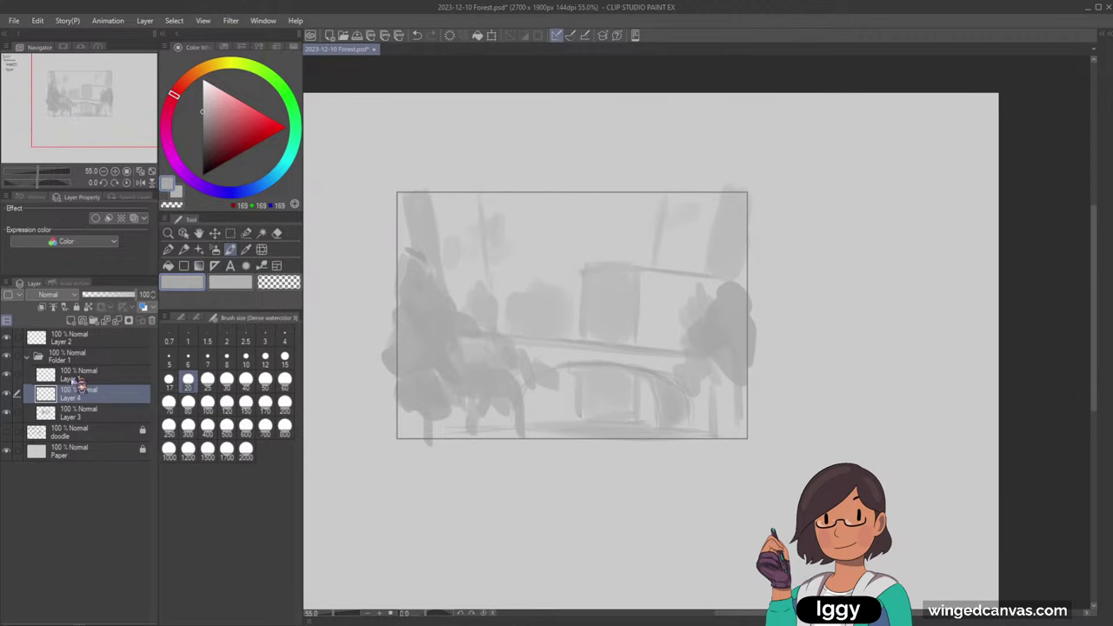
pyautogui.click(202, 112)
pyautogui.moveTo(73, 98); pyautogui.dragTo(27, 109)
pyautogui.click(203, 109)
pyautogui.click(207, 402)
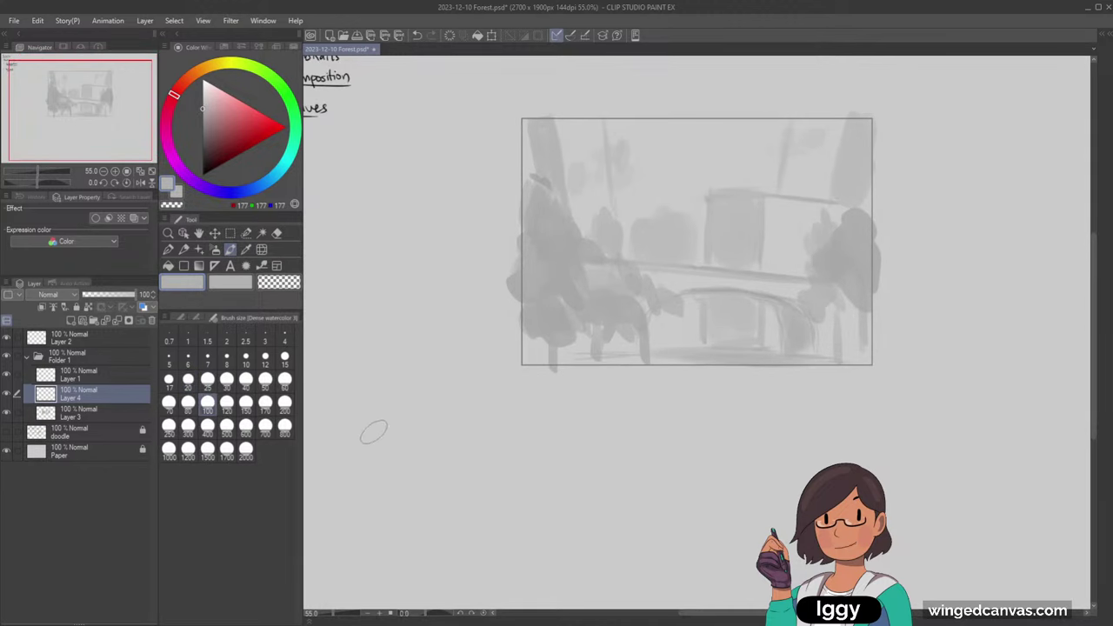
pyautogui.moveTo(379, 430)
pyautogui.mouseDown()
pyautogui.moveTo(402, 454)
pyautogui.moveTo(408, 440)
pyautogui.moveTo(390, 465)
pyautogui.mouseUp()
pyautogui.click(211, 138)
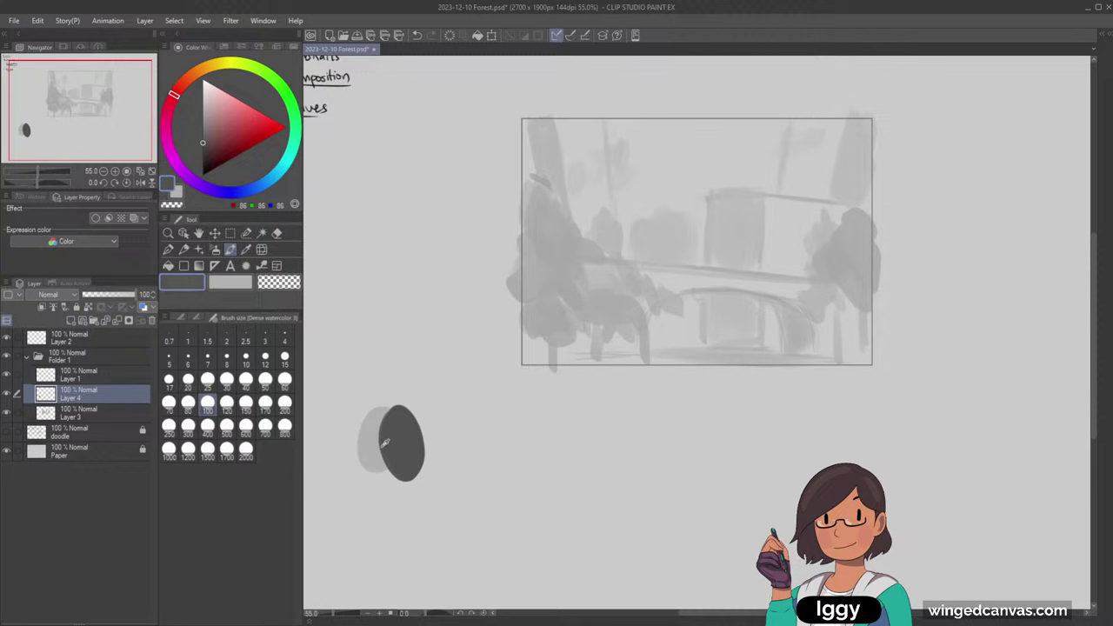
# - Sample the first pair's light gray 177 and paint a second overlapping swatch pair beside it in gray 177 and gray 160
pyautogui.keyDown('alt'); pyautogui.click(369, 453); pyautogui.keyUp('alt')
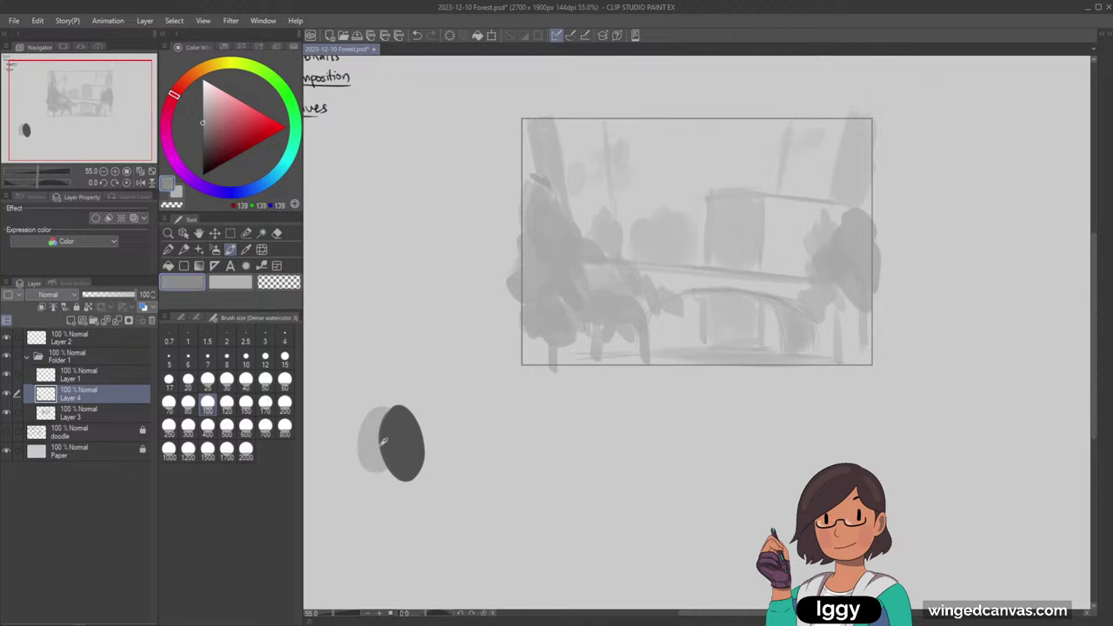
pyautogui.keyDown('alt'); pyautogui.click(388, 439); pyautogui.keyUp('alt')
pyautogui.keyDown('alt'); pyautogui.click(375, 443); pyautogui.keyUp('alt')
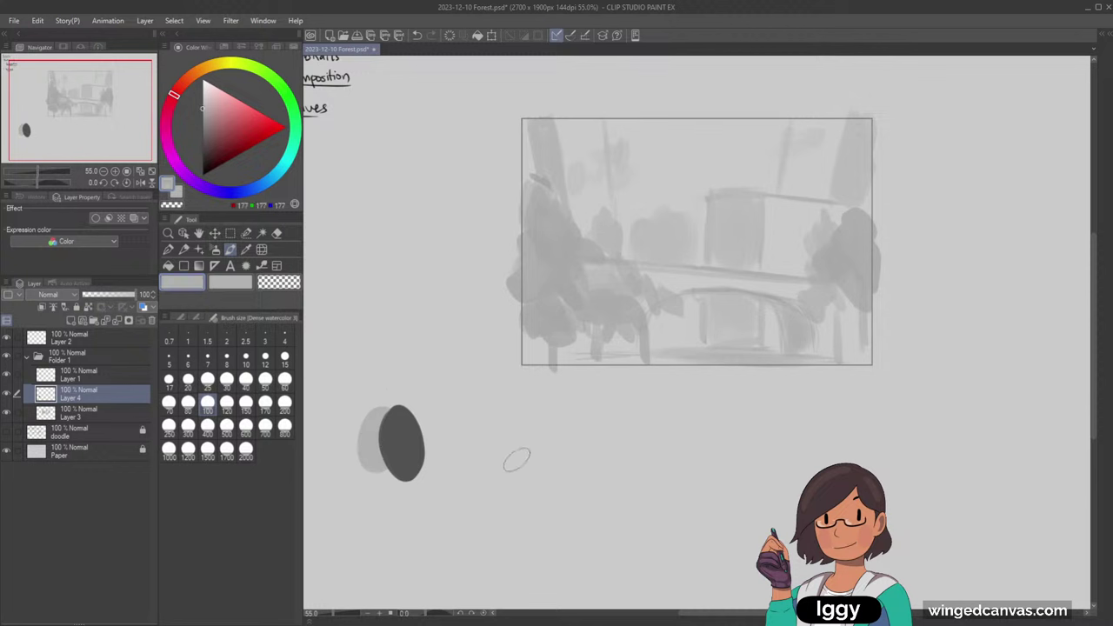
pyautogui.moveTo(516, 457)
pyautogui.mouseDown()
pyautogui.moveTo(505, 449)
pyautogui.moveTo(513, 413)
pyautogui.moveTo(534, 469)
pyautogui.mouseUp()
pyautogui.click(202, 114)
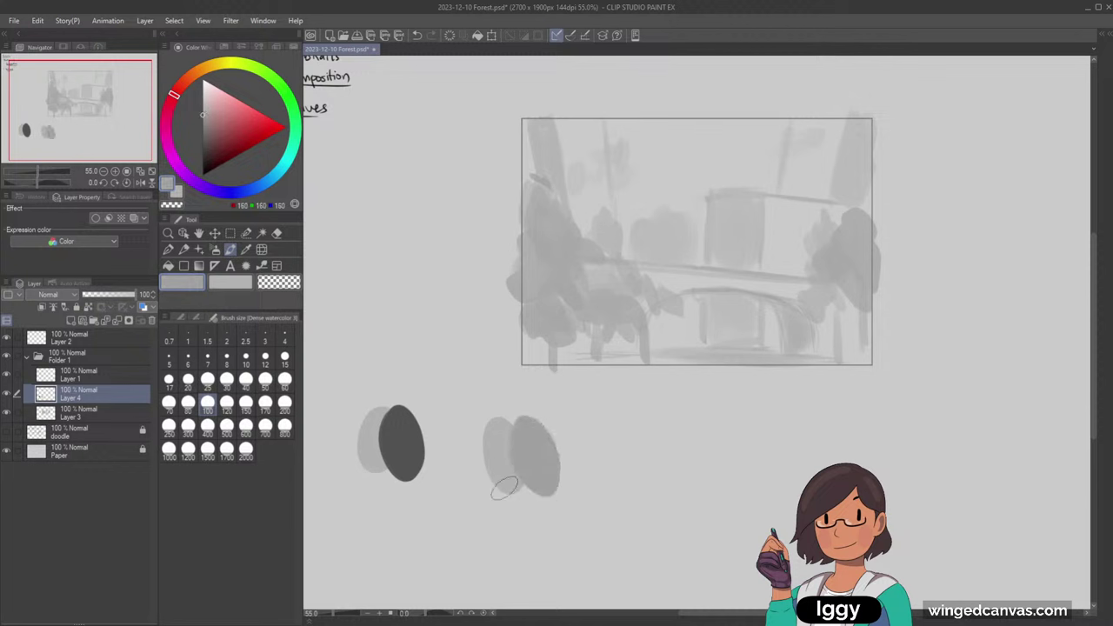
# - Paint a third overlapping swatch pair beside the second in dark gray 64 and near-black gray 32
pyautogui.click(205, 149)
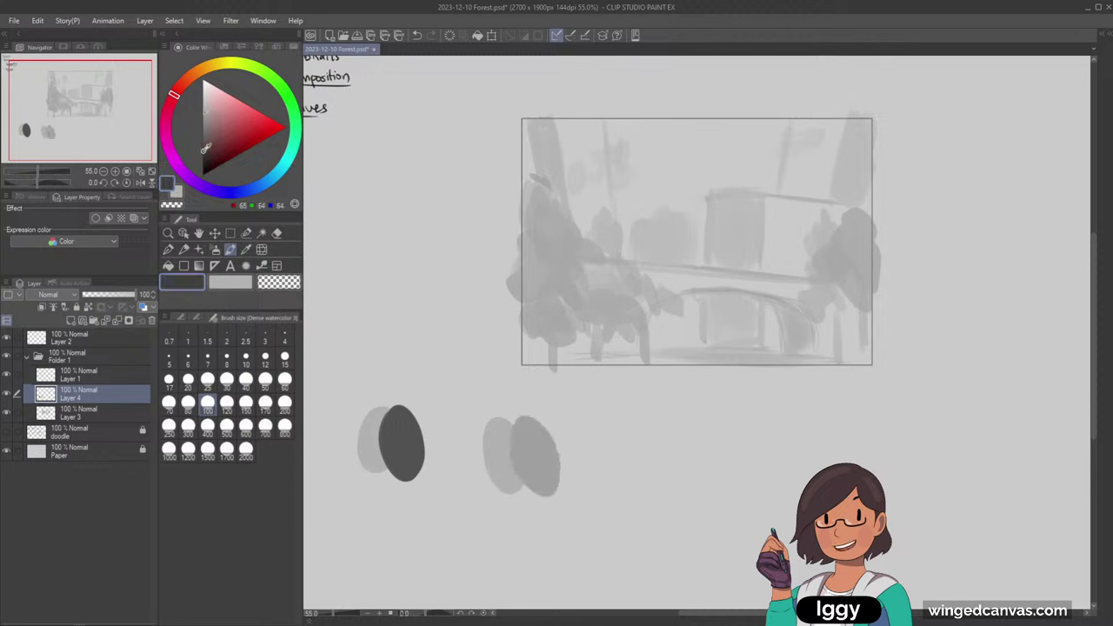
pyautogui.moveTo(592, 465)
pyautogui.mouseDown()
pyautogui.moveTo(626, 435)
pyautogui.moveTo(613, 474)
pyautogui.mouseUp()
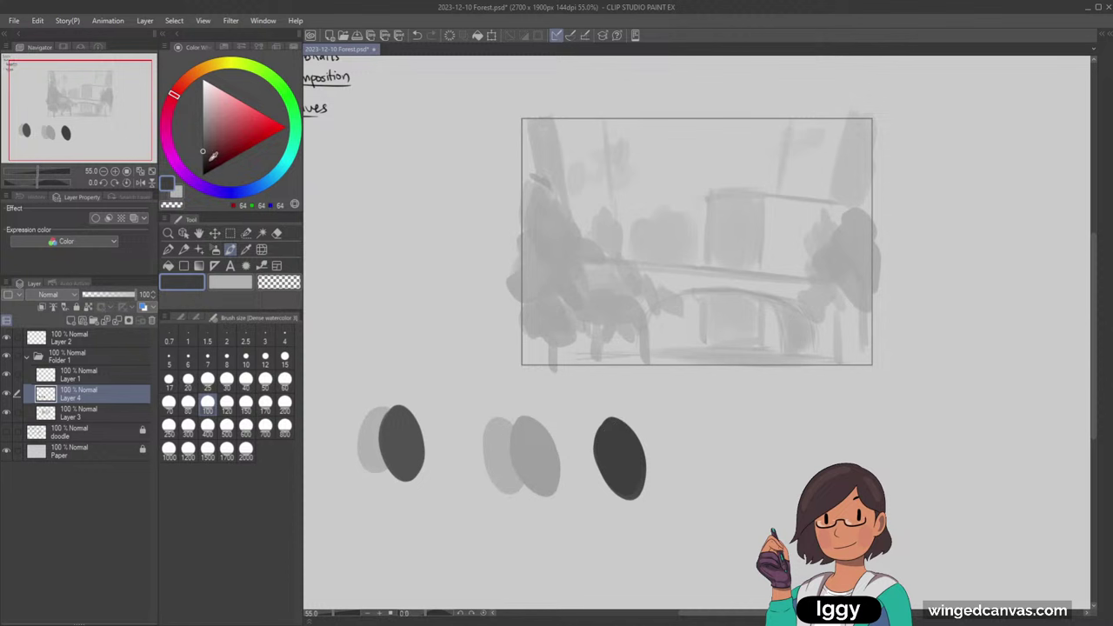
pyautogui.click(198, 165)
pyautogui.moveTo(643, 425)
pyautogui.mouseDown()
pyautogui.moveTo(641, 453)
pyautogui.moveTo(666, 462)
pyautogui.mouseUp()
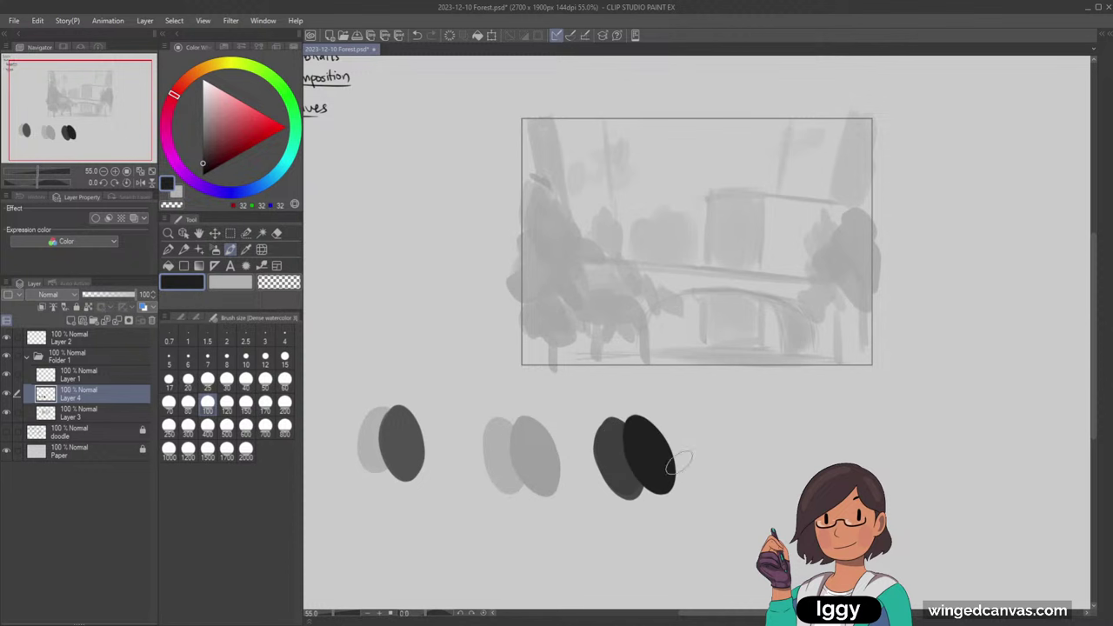
# - Compare the dark pair with the first high-contrast pair by sampling their swatches
pyautogui.keyDown('space'); pyautogui.moveTo(494, 347); pyautogui.dragTo(582, 250); pyautogui.keyUp('space')
pyautogui.keyDown('alt'); pyautogui.click(709, 366); pyautogui.keyUp('alt')
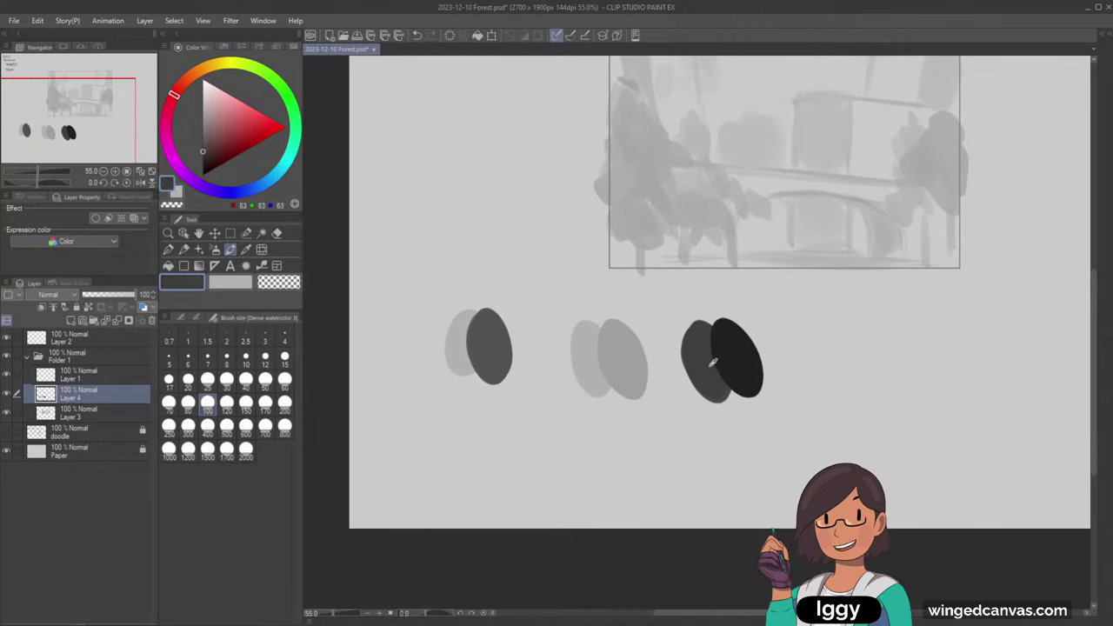
pyautogui.keyDown('alt'); pyautogui.click(708, 362); pyautogui.keyUp('alt')
pyautogui.keyDown('alt'); pyautogui.click(460, 352); pyautogui.keyUp('alt')
pyautogui.keyDown('alt'); pyautogui.click(497, 356); pyautogui.keyUp('alt')
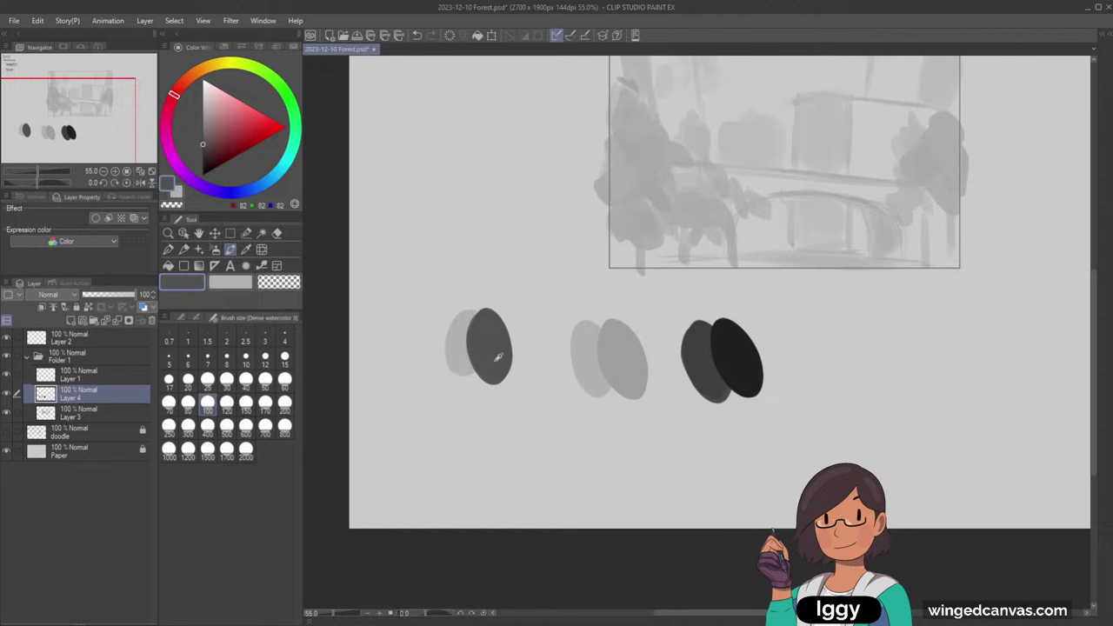
pyautogui.keyDown('alt'); pyautogui.click(463, 364); pyautogui.keyUp('alt')
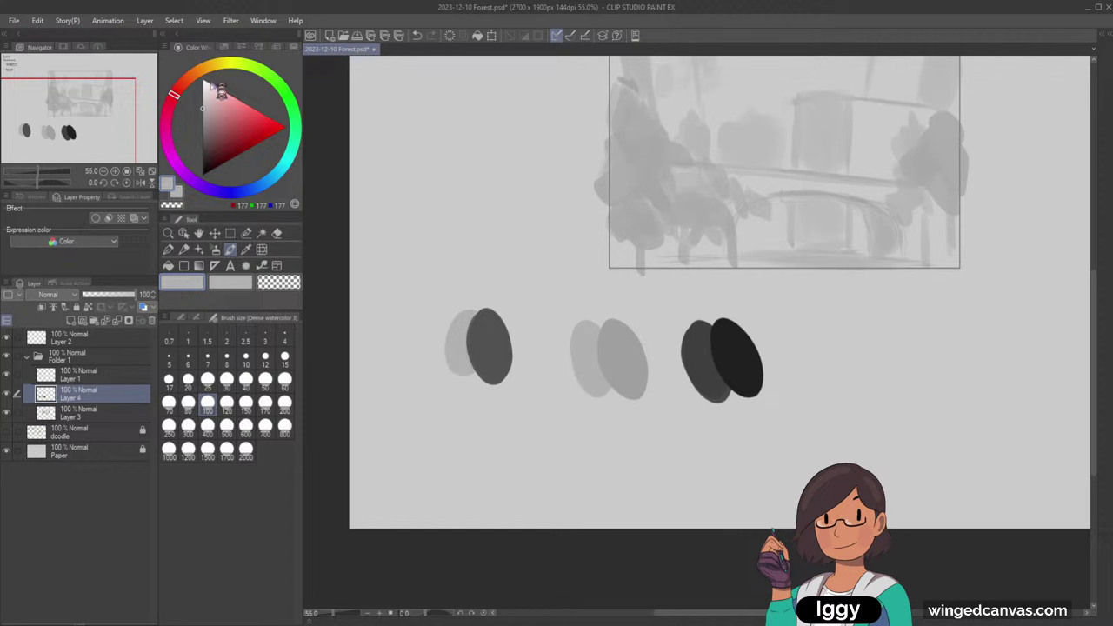
# - Paint over the first pair's light swatch in near-white gray 234 at brush size 60 to strengthen its contrast
pyautogui.click(204, 87)
pyautogui.press('[')
pyautogui.press('[')
pyautogui.press('[')
pyautogui.moveTo(455, 323)
pyautogui.mouseDown()
pyautogui.moveTo(452, 365)
pyautogui.moveTo(456, 309)
pyautogui.moveTo(471, 351)
pyautogui.mouseUp()
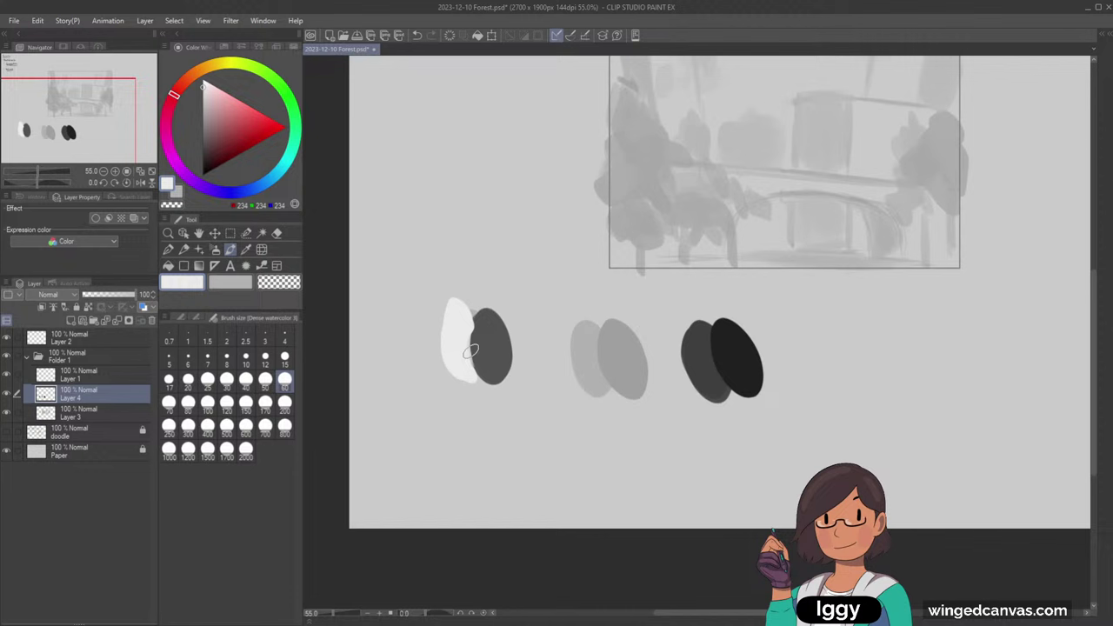
# - Undo all the gray swatches painted beneath the thumbnail
pyautogui.press('[')
pyautogui.press('[')
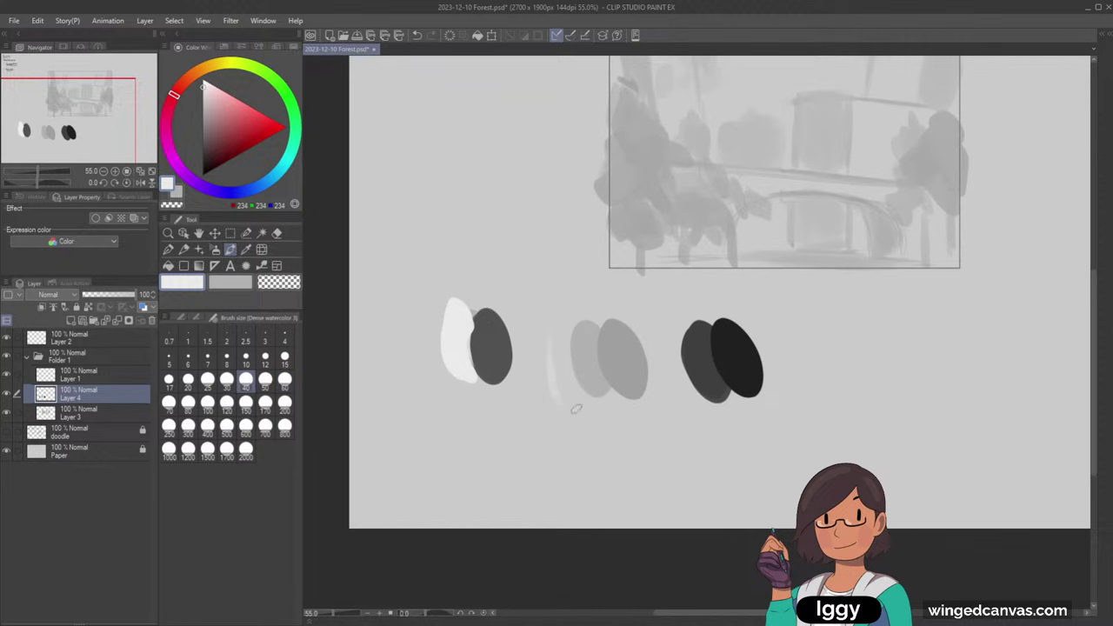
pyautogui.hotkey('ctrl', 'z')
pyautogui.hotkey('ctrl', 'z')
pyautogui.hotkey('ctrl', 'z')
pyautogui.hotkey('ctrl', 'z')
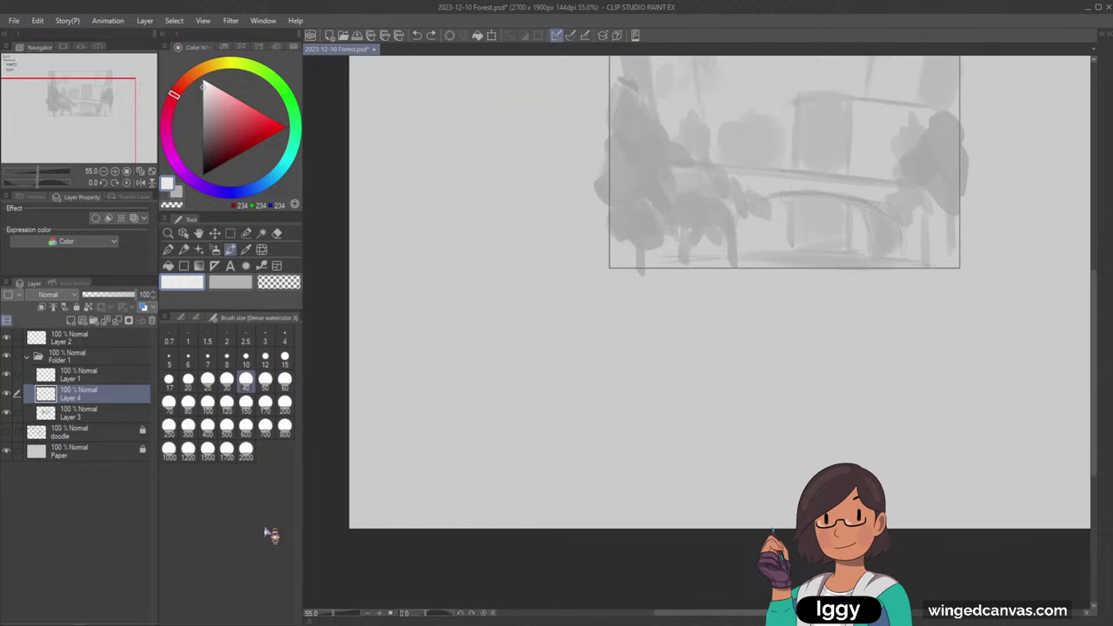
# - Darken the gray sampled from the large left tree to 141 and start shading its middle foliage at brush size 25
pyautogui.moveTo(81, 124)
pyautogui.mouseDown()
pyautogui.moveTo(118, 103)
pyautogui.moveTo(103, 96)
pyautogui.mouseUp()
pyautogui.scroll(2, 587, 322)
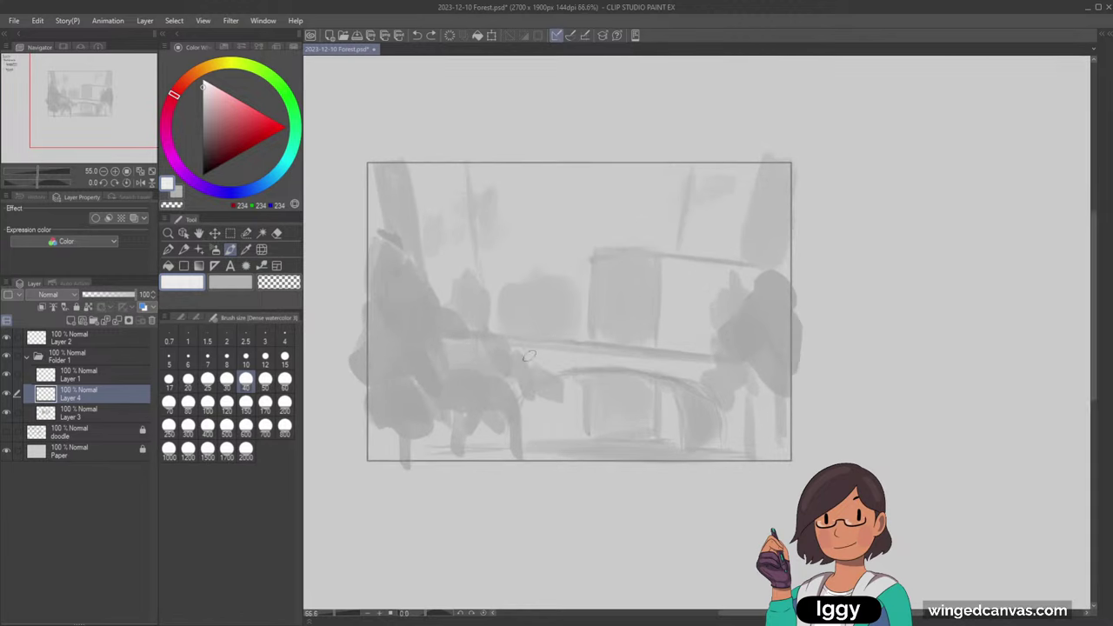
pyautogui.keyDown('alt'); pyautogui.click(407, 326); pyautogui.keyUp('alt')
pyautogui.click(202, 122)
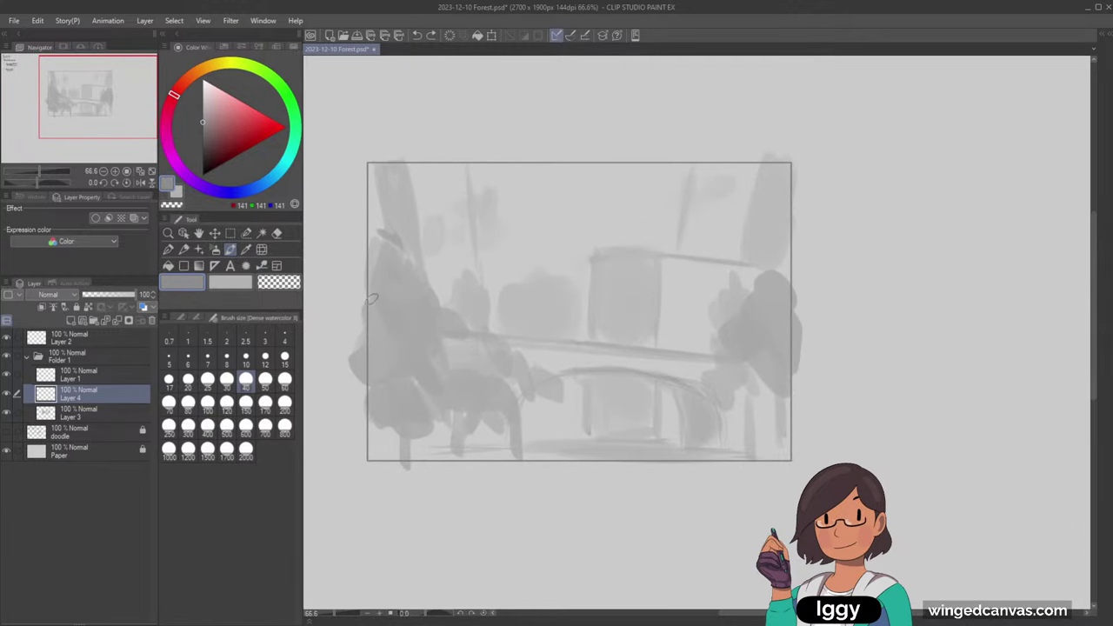
pyautogui.press('[')
pyautogui.press('[')
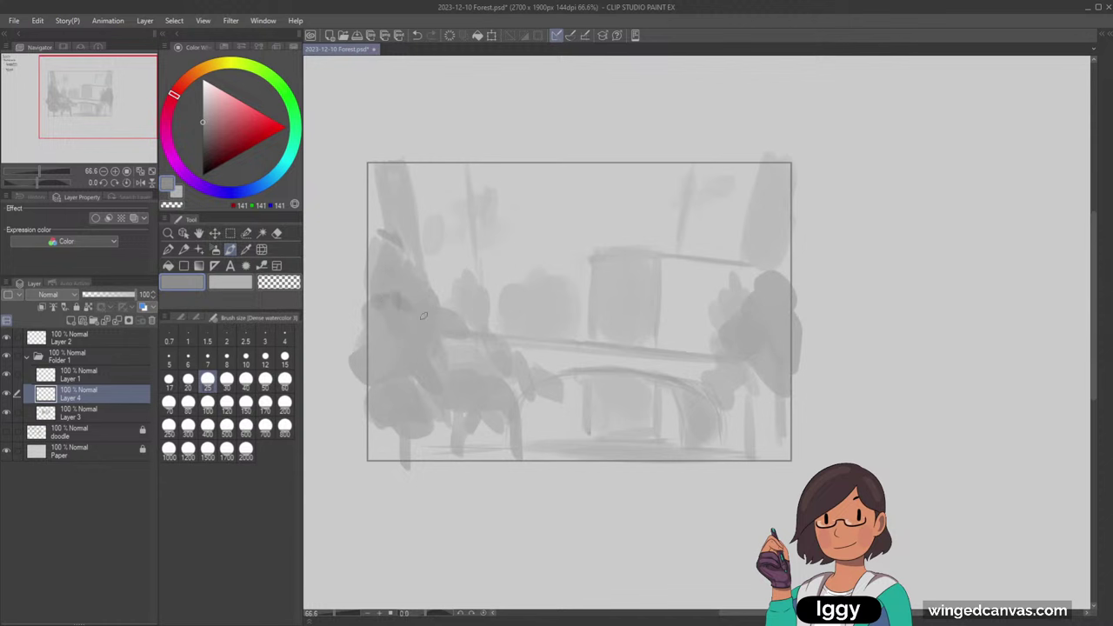
# - Build up the gray 141 shadows on the large left tree's foliage, strengthening its inner edge with brush sizes 60 and 40
pyautogui.press(']')
pyautogui.press(']')
pyautogui.press(']')
pyautogui.press(']')
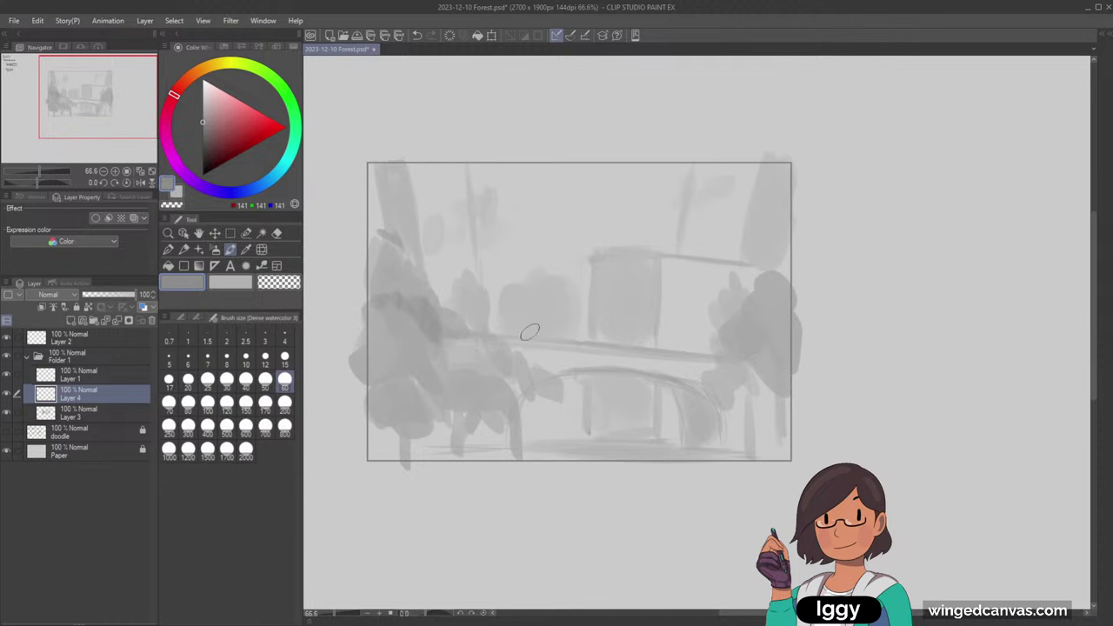
pyautogui.press('[')
pyautogui.press('[')
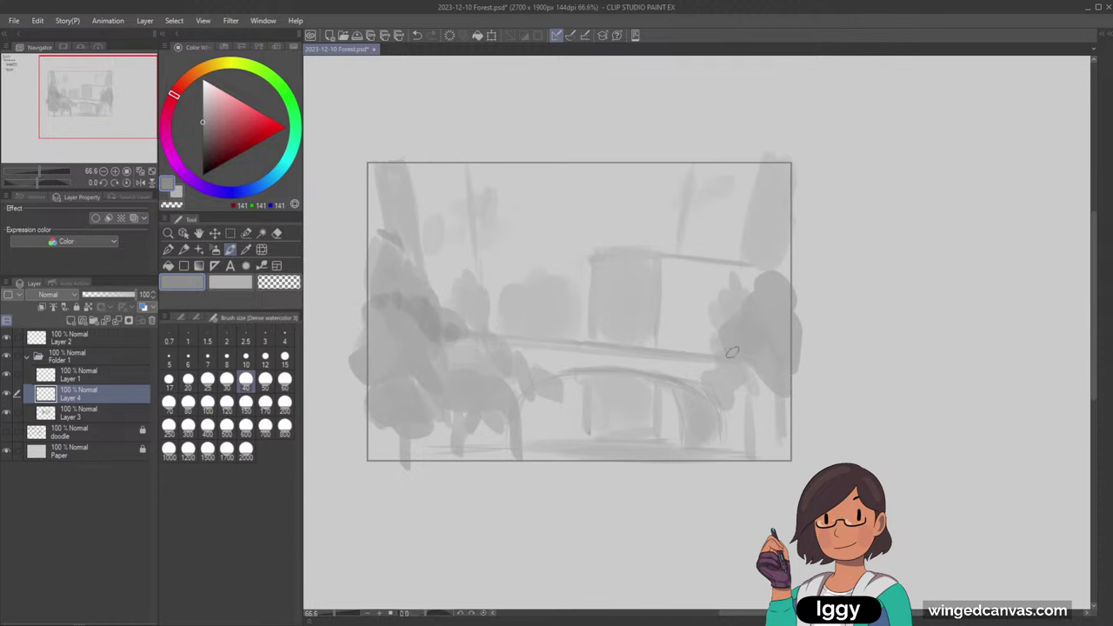
pyautogui.scroll(-1, 744, 340)
pyautogui.scroll(1, 743, 340)
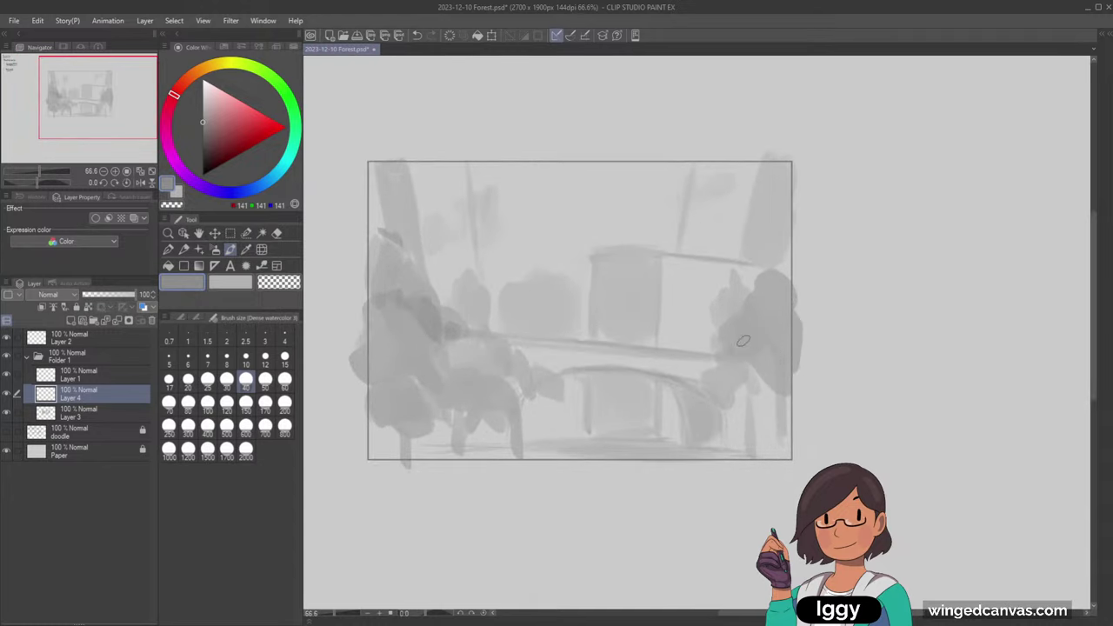
pyautogui.press(']')
pyautogui.press(']')
pyautogui.moveTo(437, 327)
pyautogui.mouseDown()
pyautogui.moveTo(426, 305)
pyautogui.moveTo(435, 293)
pyautogui.mouseUp()
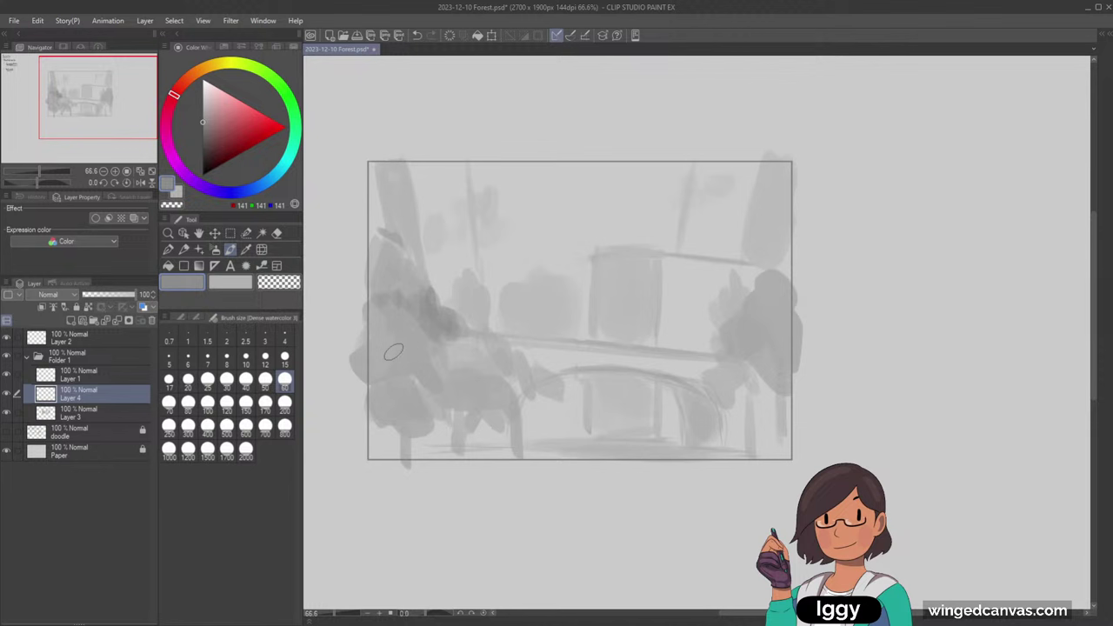
# - Sample gray 176 from the building and shade beneath its curved lower ledge, reducing the brush to sizes 25 and 15
pyautogui.keyDown('alt'); pyautogui.click(643, 379); pyautogui.keyUp('alt')
pyautogui.press('-')
pyautogui.press('[')
pyautogui.press('[')
pyautogui.press('[')
pyautogui.press('[')
pyautogui.moveTo(620, 384); pyautogui.dragTo(706, 381)
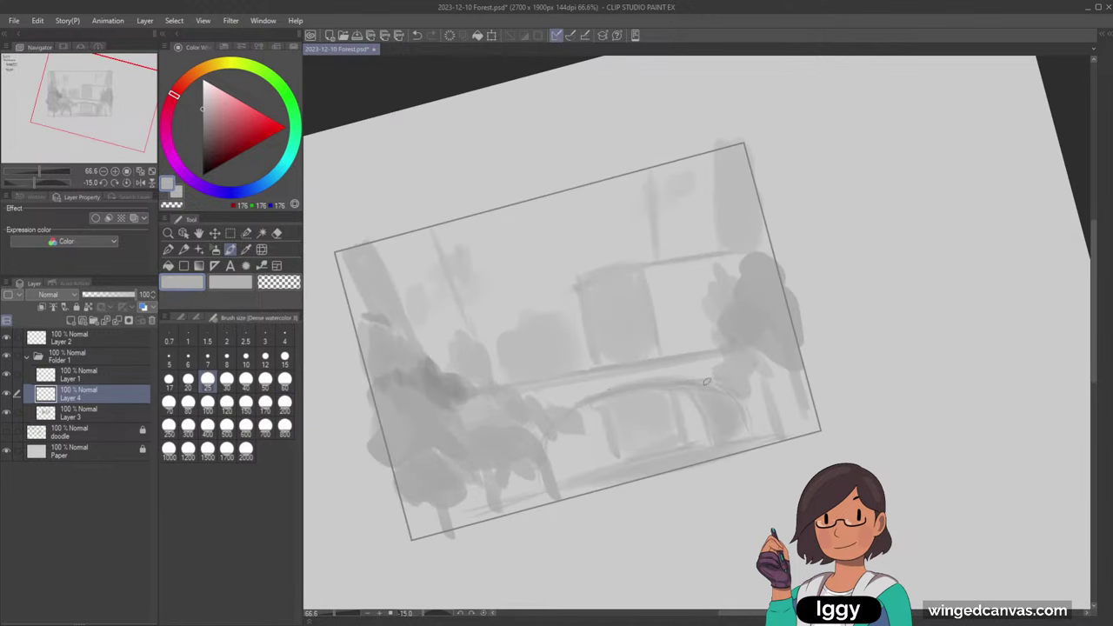
pyautogui.press('[')
pyautogui.press('[')
pyautogui.press('[')
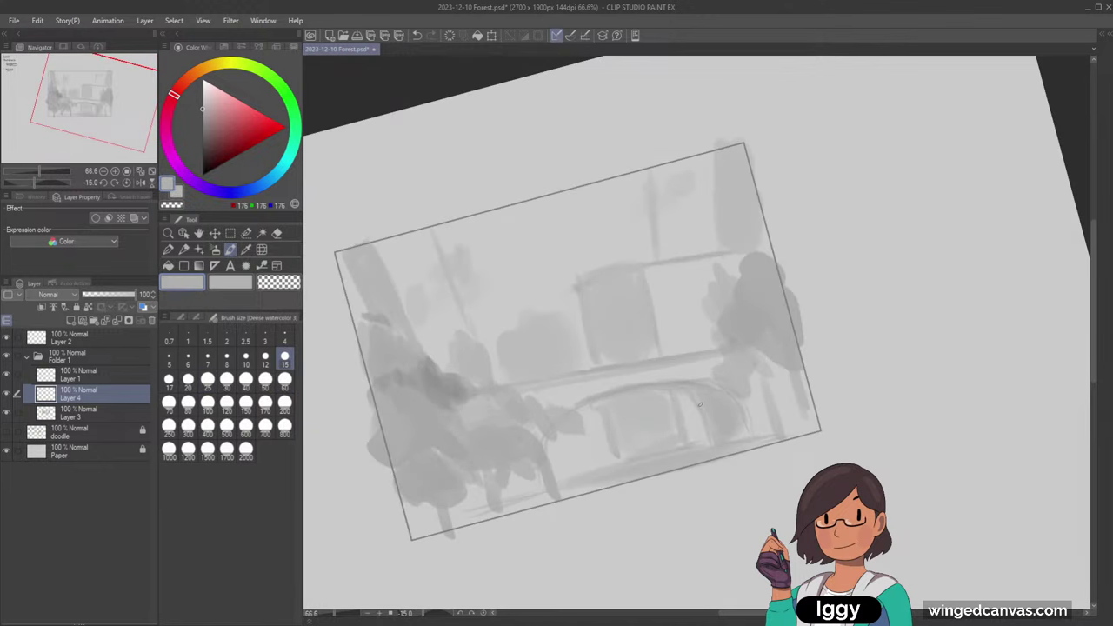
# - Sample light gray 203 and refine the building's long horizontal ledge at brush size 15
pyautogui.keyDown('alt'); pyautogui.click(588, 383); pyautogui.keyUp('alt')
pyautogui.moveTo(532, 388); pyautogui.dragTo(704, 364)
pyautogui.press('^')
pyautogui.press('^')
pyautogui.press('^')
pyautogui.press('^')
pyautogui.press('^')
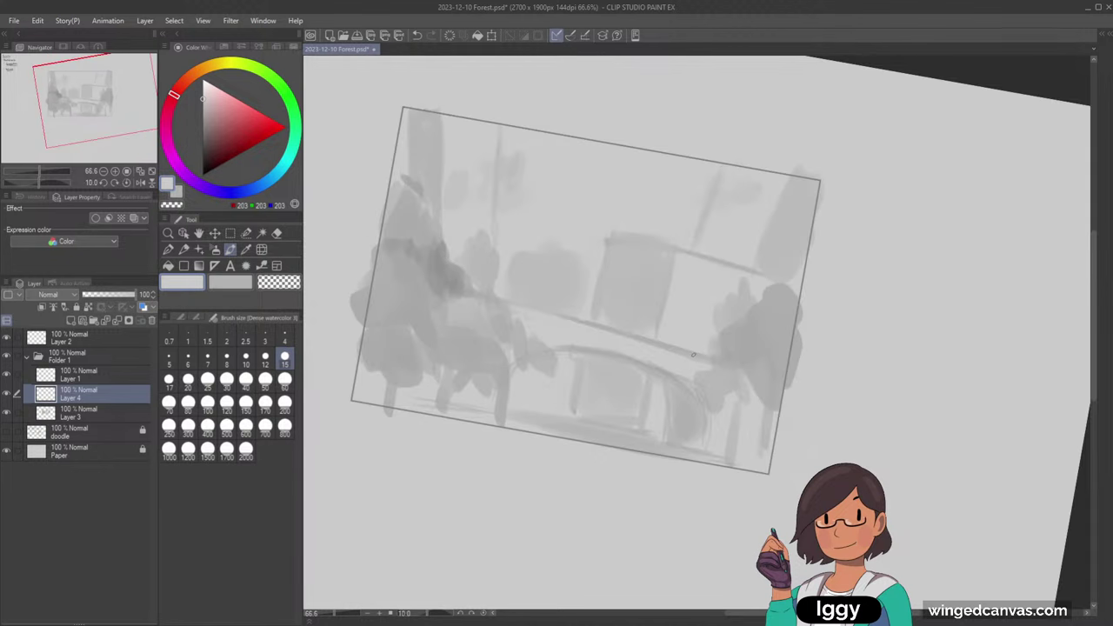
pyautogui.press('-')
pyautogui.press('-')
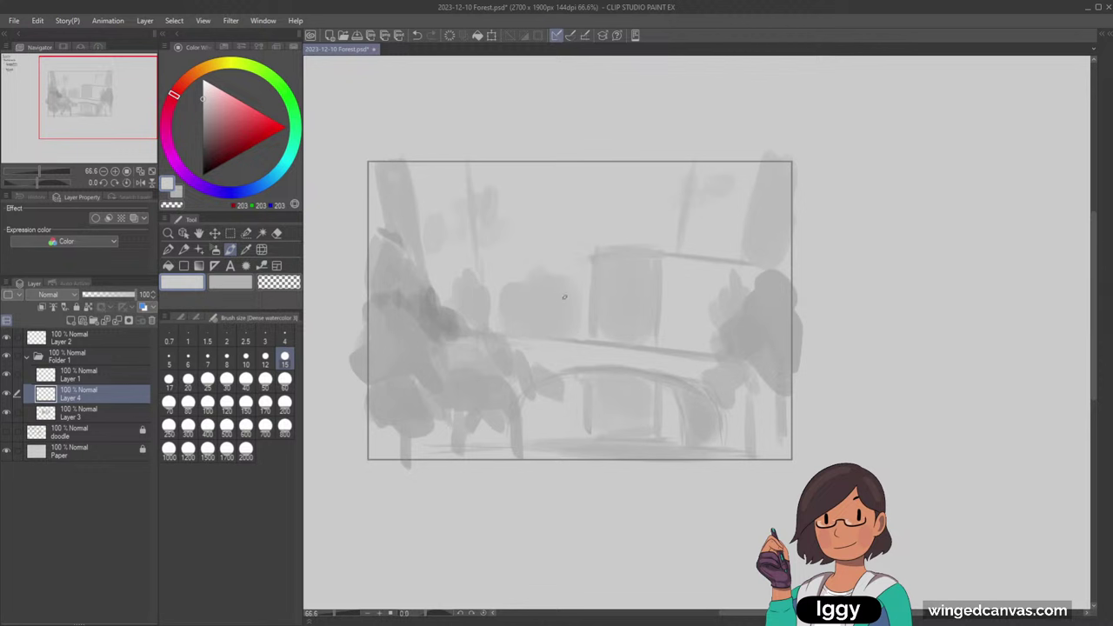
# - Try a diagonal stroke in sampled gray 182 across the building's lower level
pyautogui.keyDown('alt'); pyautogui.click(669, 364); pyautogui.keyUp('alt')
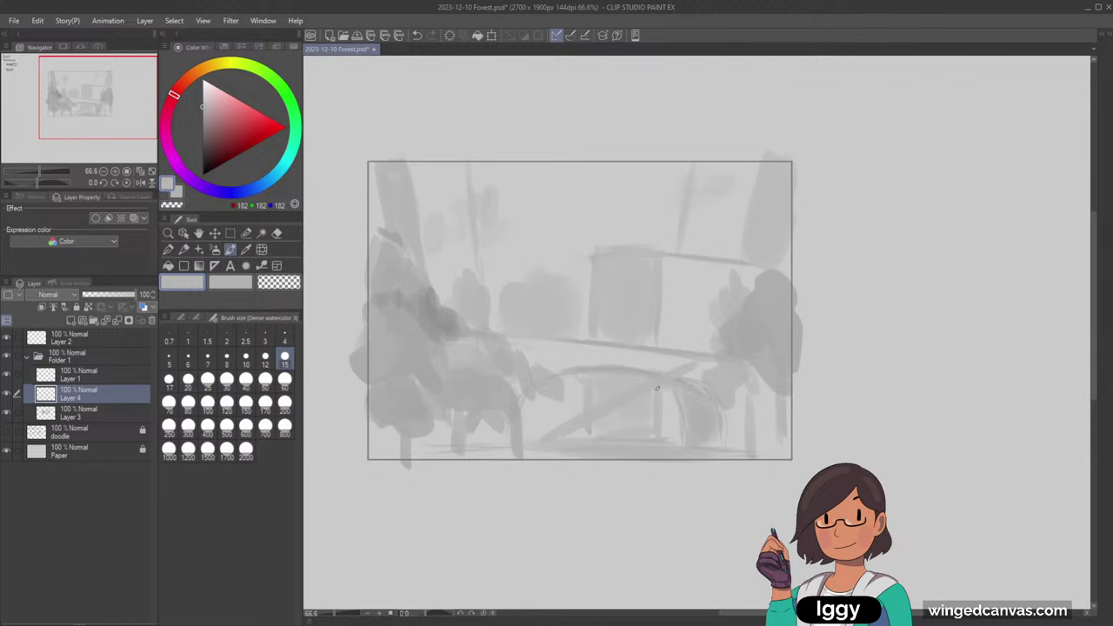
pyautogui.hotkey('ctrl', 'z')
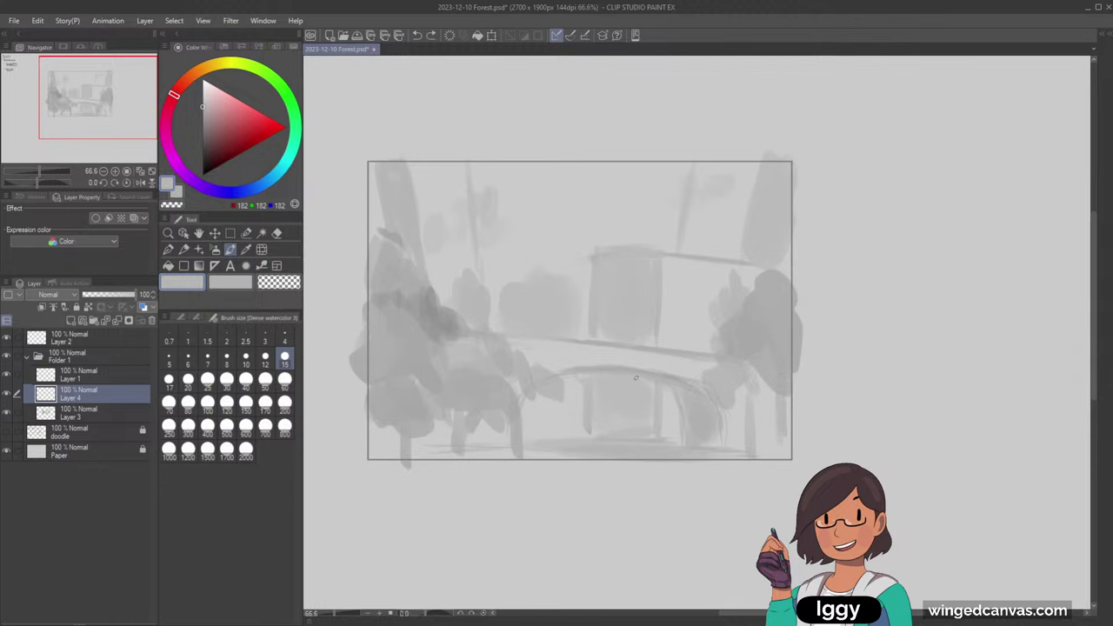
pyautogui.moveTo(107, 113)
pyautogui.mouseDown()
pyautogui.moveTo(65, 108)
pyautogui.moveTo(109, 113)
pyautogui.mouseUp()
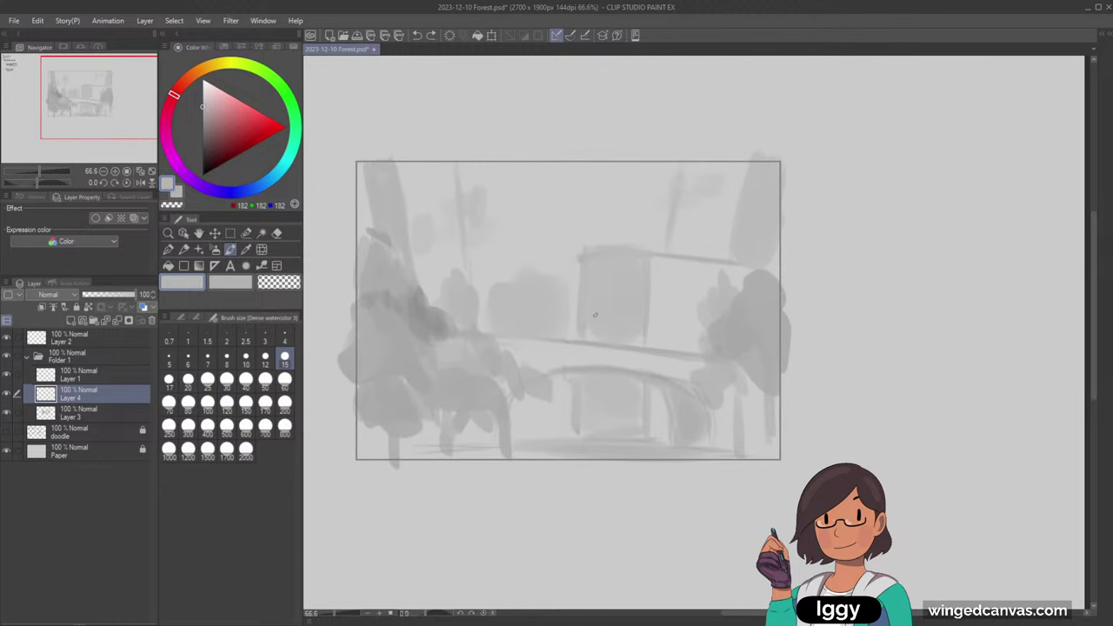
# - Draw parallel diagonal lines with an arrow across the building's lower level in dark gray 83 at brush size 10
pyautogui.keyDown('alt'); pyautogui.click(597, 261); pyautogui.keyUp('alt')
pyautogui.click(203, 143)
pyautogui.click(246, 357)
pyautogui.moveTo(581, 344); pyautogui.dragTo(518, 431)
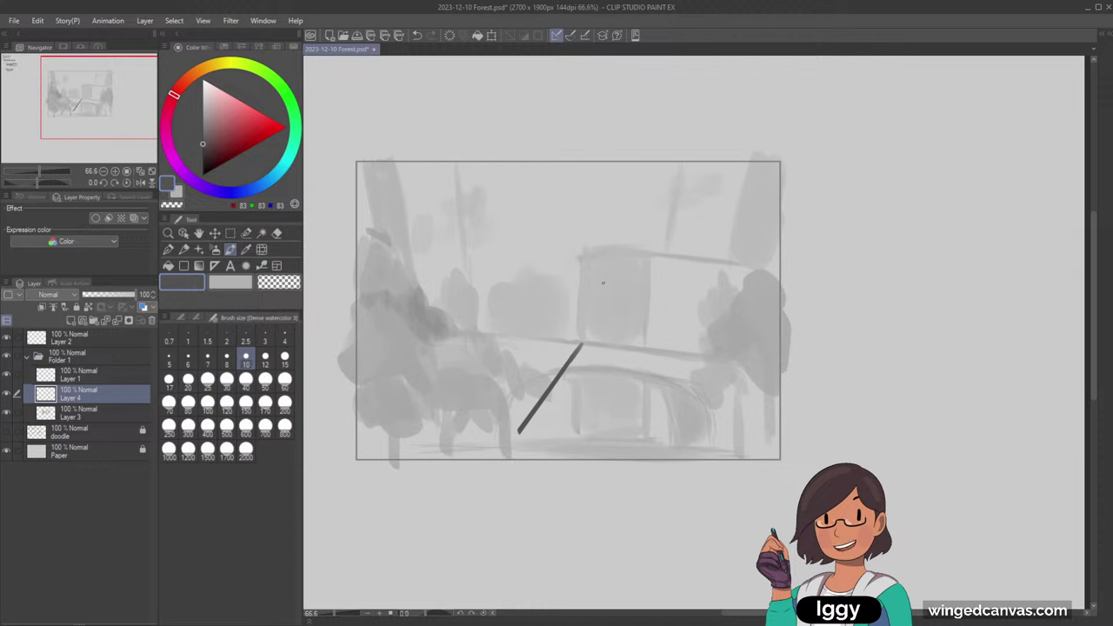
pyautogui.hotkey('ctrl', 'z')
pyautogui.moveTo(629, 347); pyautogui.dragTo(511, 421)
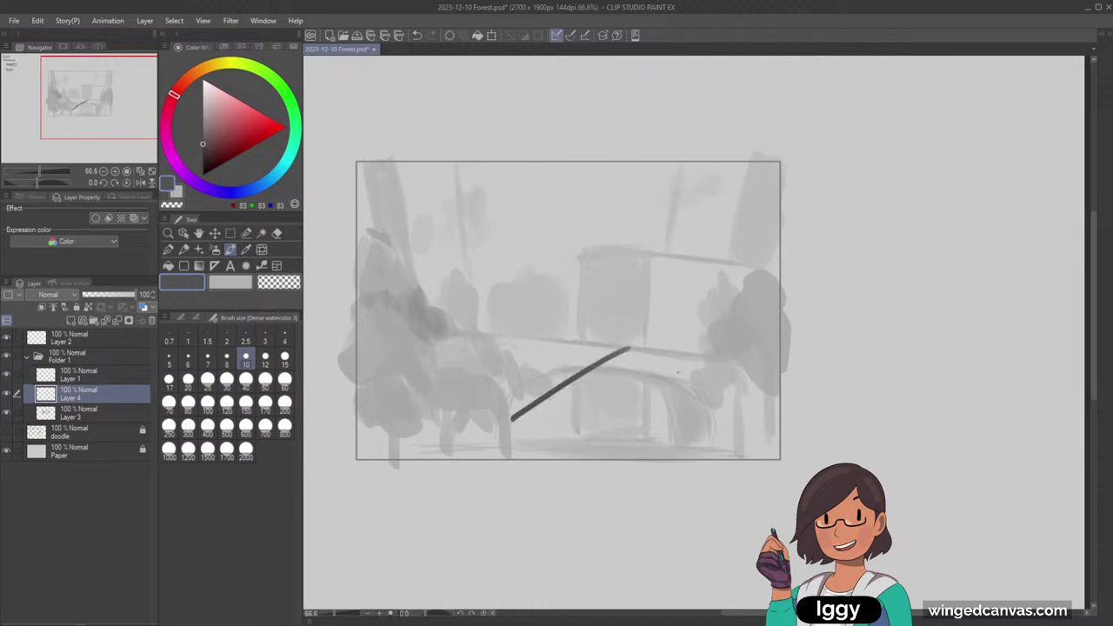
pyautogui.hotkey('ctrl', 'z')
pyautogui.moveTo(647, 351); pyautogui.dragTo(543, 433)
pyautogui.moveTo(690, 362)
pyautogui.mouseDown()
pyautogui.moveTo(590, 440)
pyautogui.moveTo(630, 384)
pyautogui.moveTo(591, 417)
pyautogui.mouseUp()
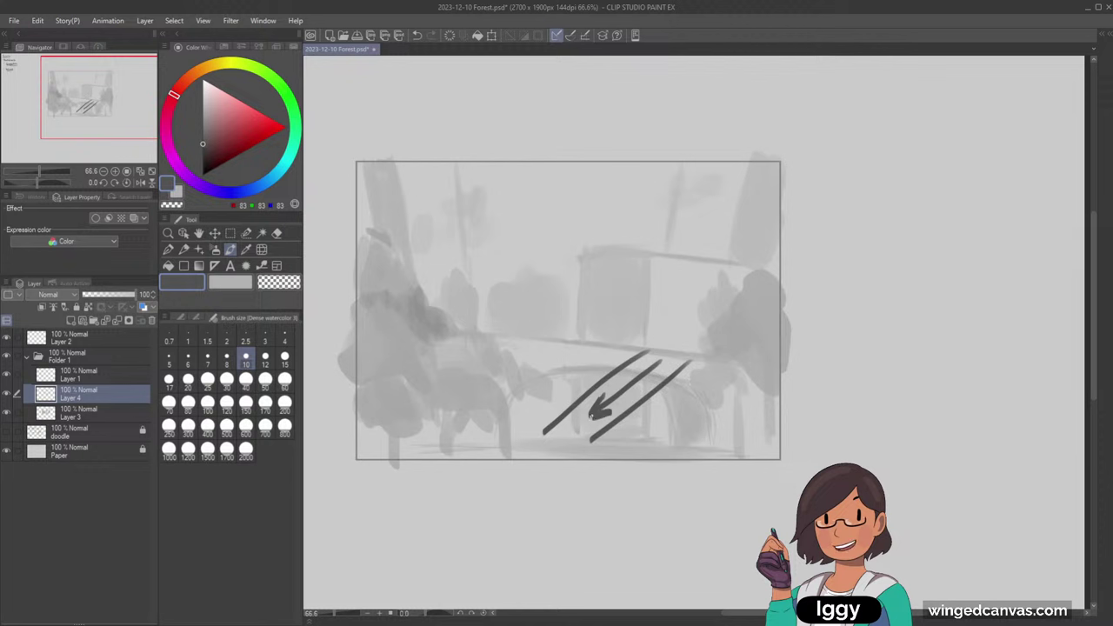
# - Outline the building's left vertical edge and roof line in dark gray and thicken the front diagonal line
pyautogui.moveTo(585, 251)
pyautogui.mouseDown()
pyautogui.moveTo(571, 403)
pyautogui.moveTo(586, 276)
pyautogui.moveTo(577, 399)
pyautogui.mouseUp()
pyautogui.hotkey('ctrl', 'z')
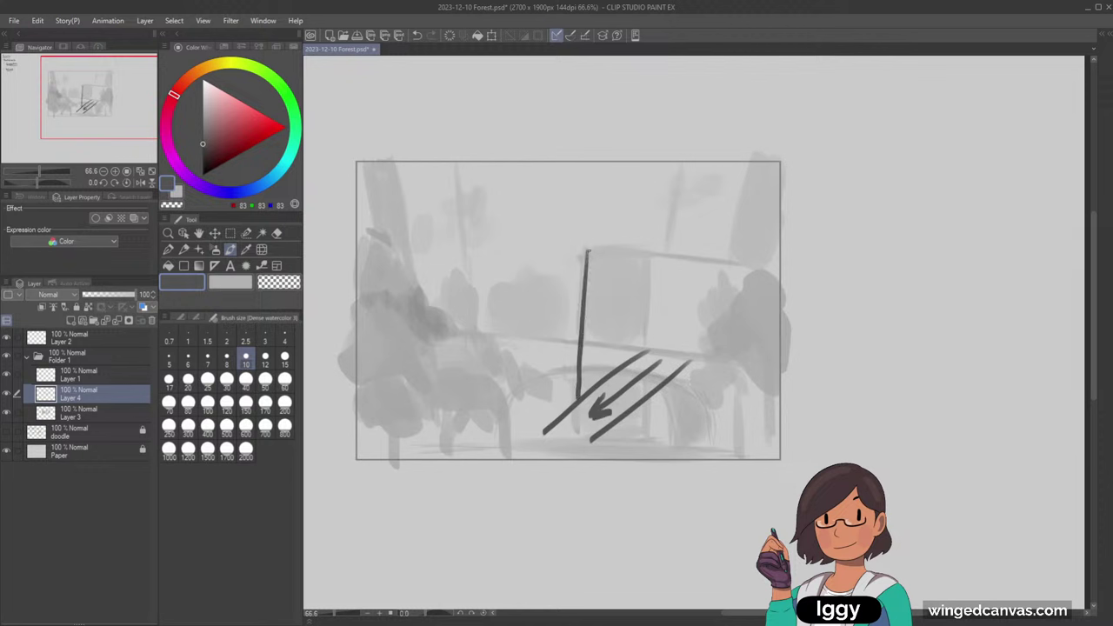
pyautogui.moveTo(588, 250); pyautogui.dragTo(691, 244)
pyautogui.hotkey('ctrl', 'z')
pyautogui.moveTo(587, 250); pyautogui.dragTo(722, 262)
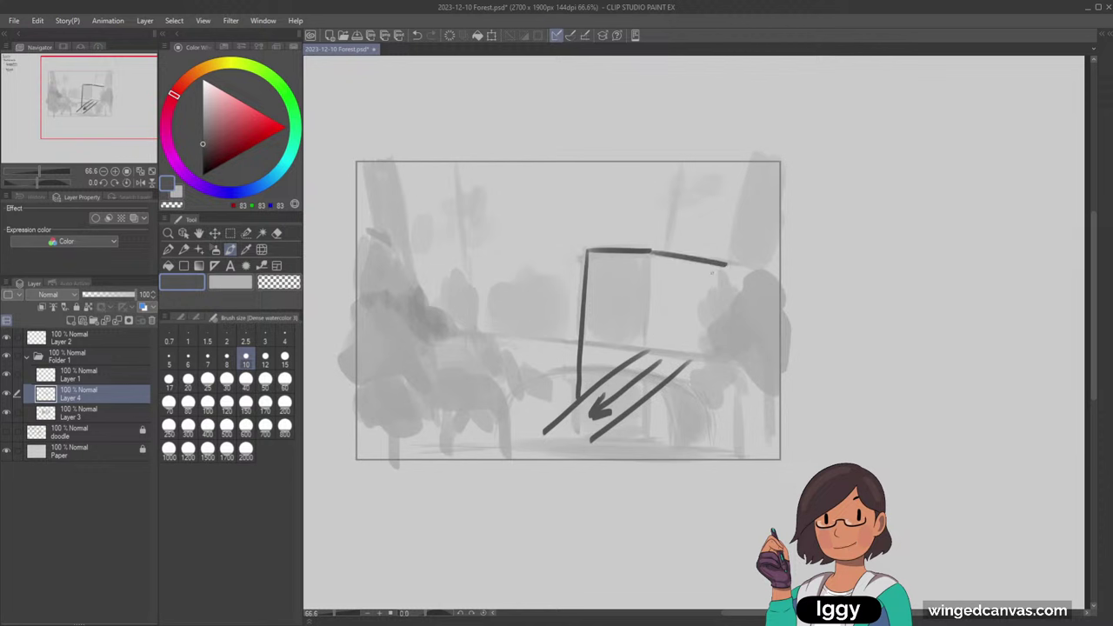
pyautogui.moveTo(574, 396); pyautogui.dragTo(539, 437)
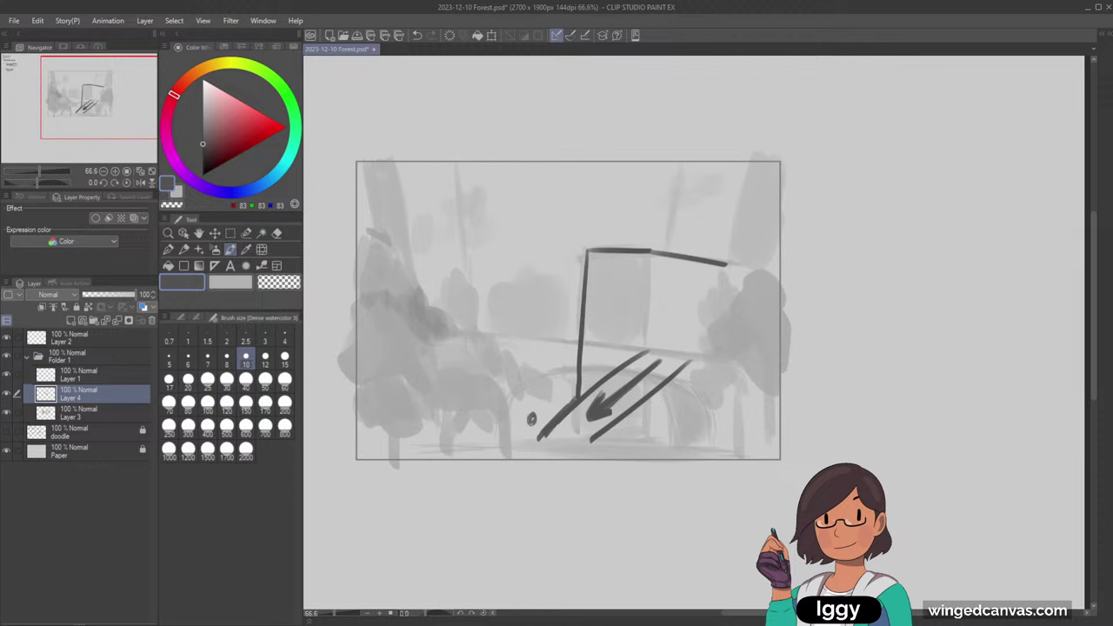
# - Undo all the dark guide lines and the arrow drawn over the building
pyautogui.moveTo(531, 416); pyautogui.dragTo(532, 424)
pyautogui.hotkey('ctrl', 'z')
pyautogui.hotkey('ctrl', 'z')
pyautogui.hotkey('ctrl', 'z')
pyautogui.hotkey('ctrl', 'z')
pyautogui.hotkey('ctrl', 'z')
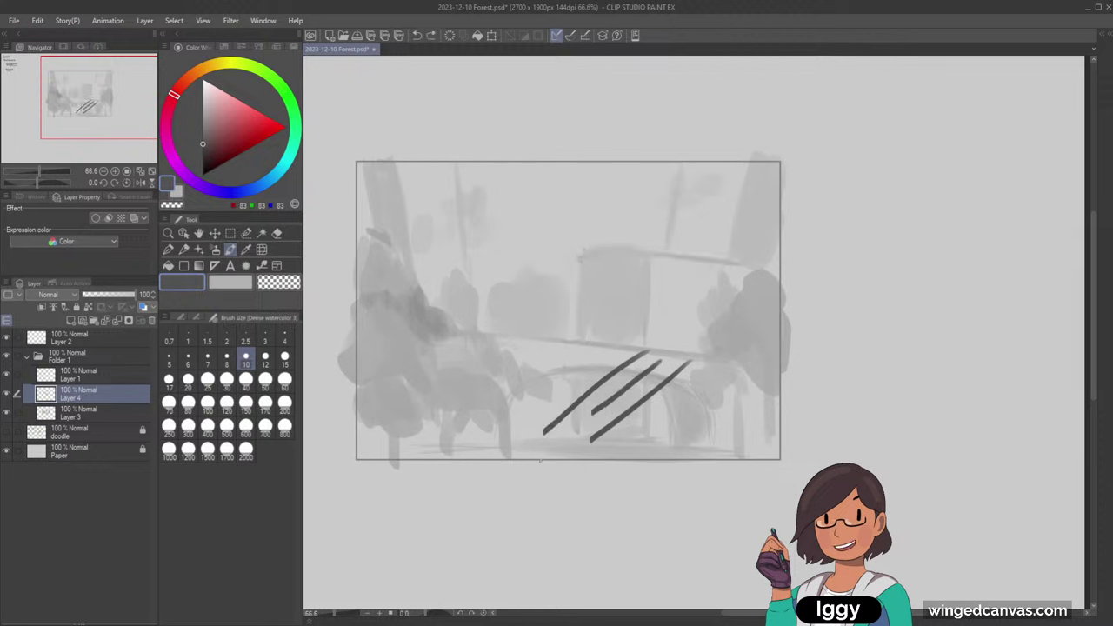
pyautogui.hotkey('ctrl', 'z')
pyautogui.hotkey('ctrl', 'z')
pyautogui.hotkey('ctrl', 'z')
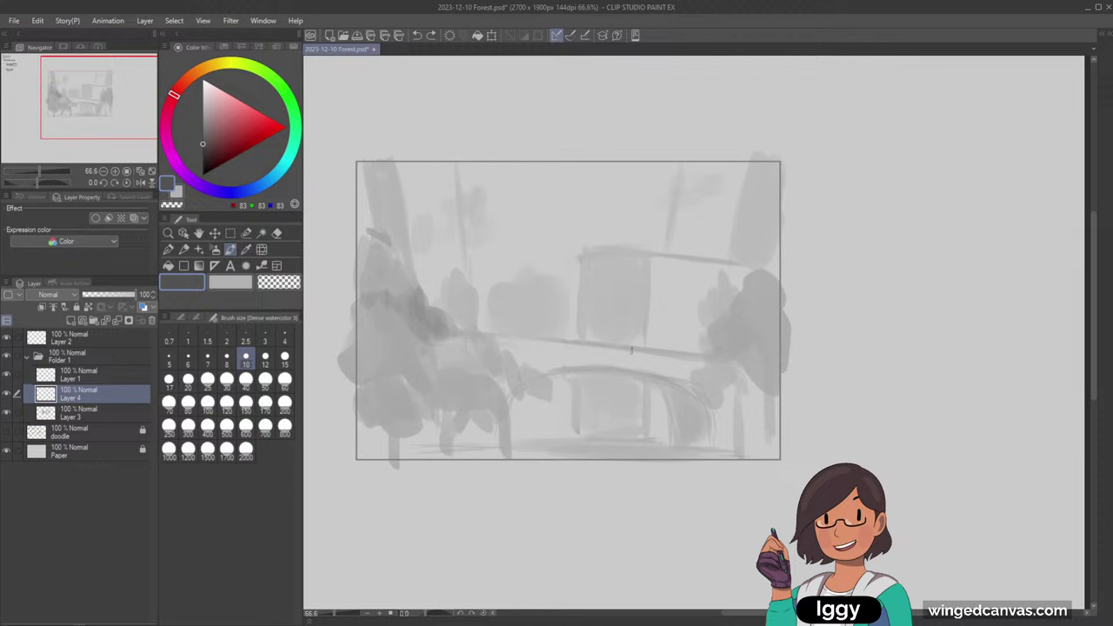
pyautogui.hotkey('ctrl', 'z')
# - Try short dark strokes along the building's horizontal ledge at brush size 10
pyautogui.moveTo(632, 350)
pyautogui.mouseDown()
pyautogui.moveTo(636, 370)
pyautogui.moveTo(692, 350)
pyautogui.mouseUp()
pyautogui.hotkey('ctrl', 'z')
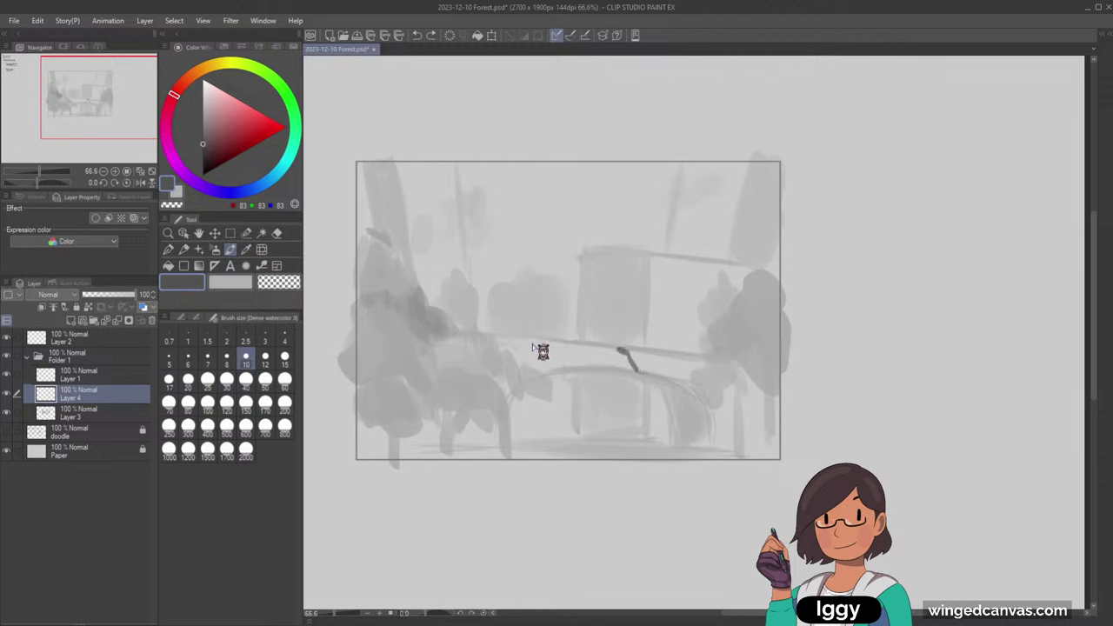
pyautogui.moveTo(494, 332); pyautogui.dragTo(569, 340)
pyautogui.hotkey('ctrl', 'z')
pyautogui.moveTo(491, 333); pyautogui.dragTo(520, 340)
pyautogui.hotkey('ctrl', 'z')
# - Try a broad dark gray band across the ground in front of the building at brush size 40
pyautogui.press(']')
pyautogui.press(']')
pyautogui.press(']')
pyautogui.press(']')
pyautogui.press(']')
pyautogui.press(']')
pyautogui.press(']')
pyautogui.moveTo(525, 435); pyautogui.dragTo(631, 437)
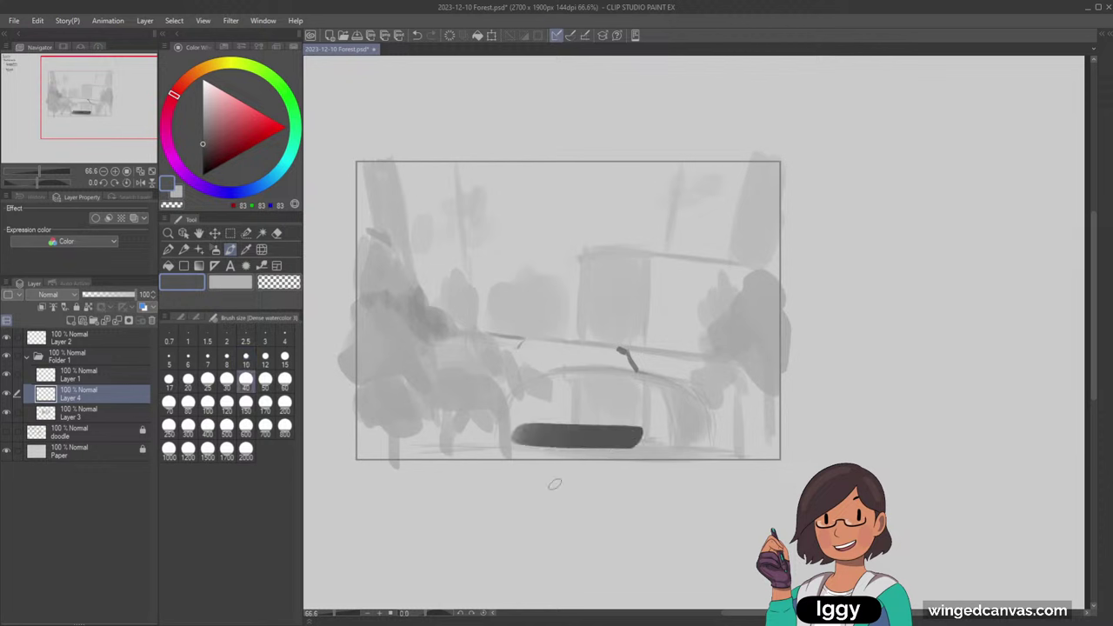
pyautogui.hotkey('ctrl', 'z')
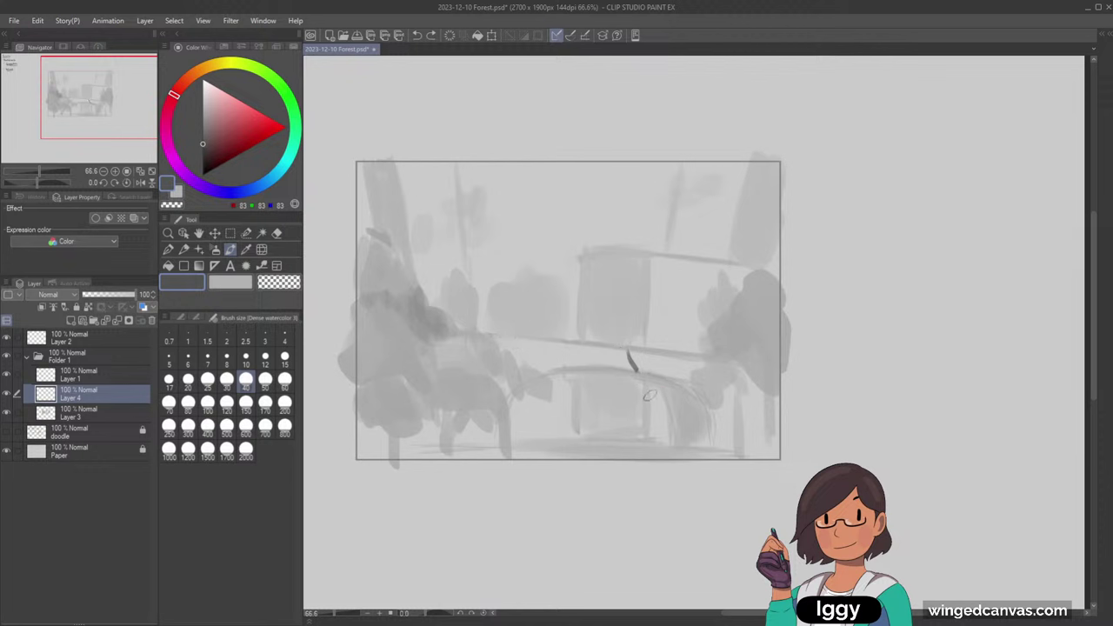
# - Shade the arch's right side and the recessed wall blocks at brush size 25 with sampled grays 166 and 188
pyautogui.keyDown('alt'); pyautogui.click(638, 371); pyautogui.keyUp('alt')
pyautogui.press('[')
pyautogui.press('[')
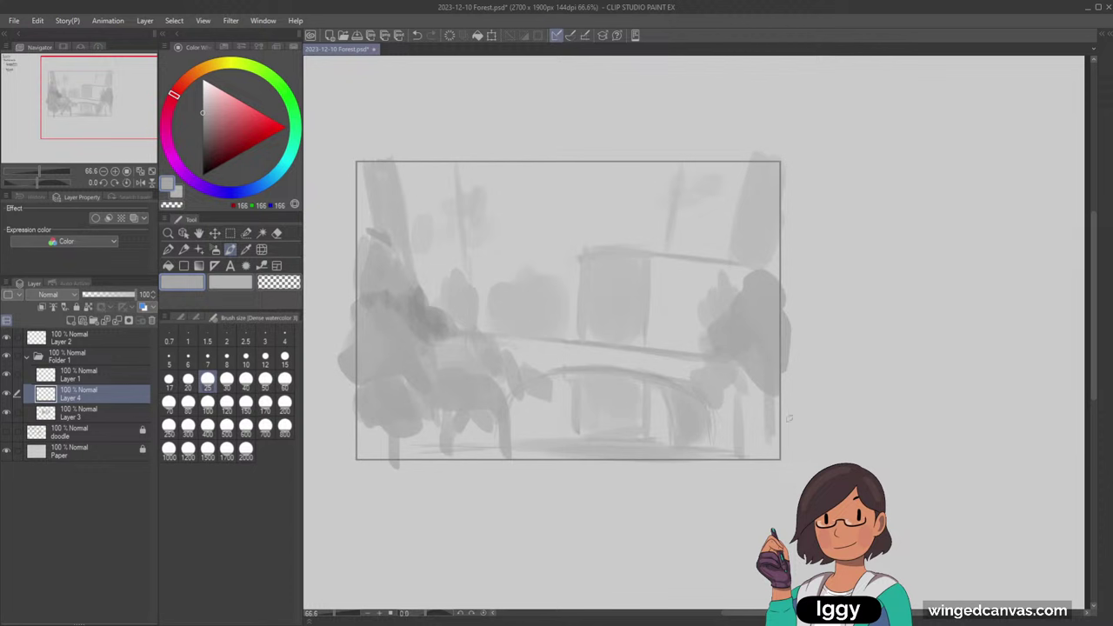
pyautogui.moveTo(707, 423); pyautogui.dragTo(707, 444)
pyautogui.keyDown('alt'); pyautogui.click(634, 409); pyautogui.keyUp('alt')
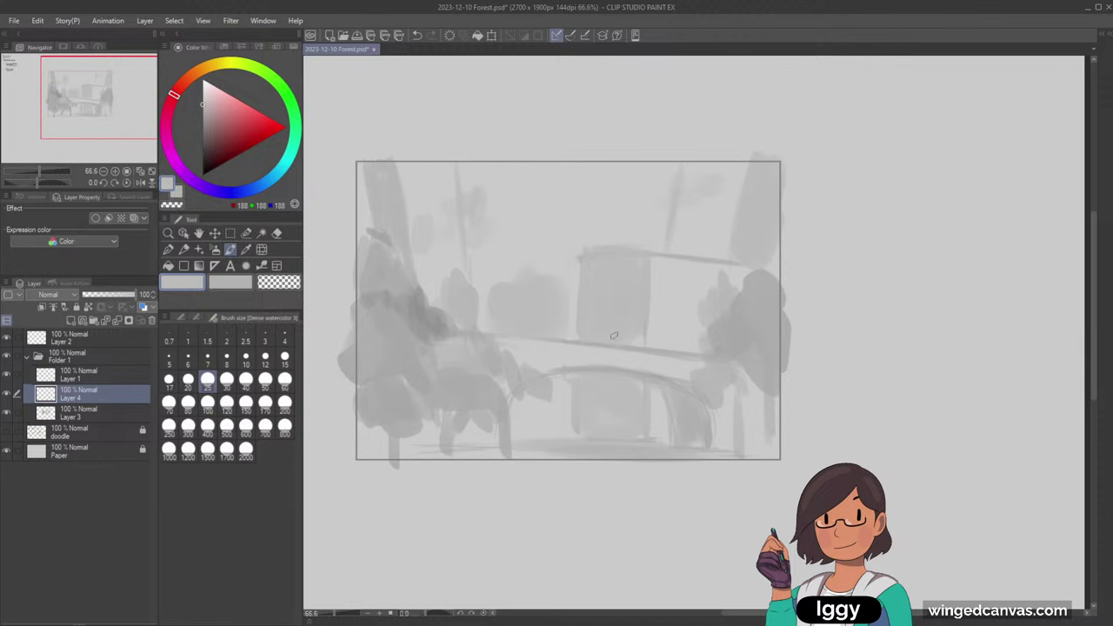
pyautogui.scroll(-2, 676, 315)
pyautogui.scroll(2, 676, 315)
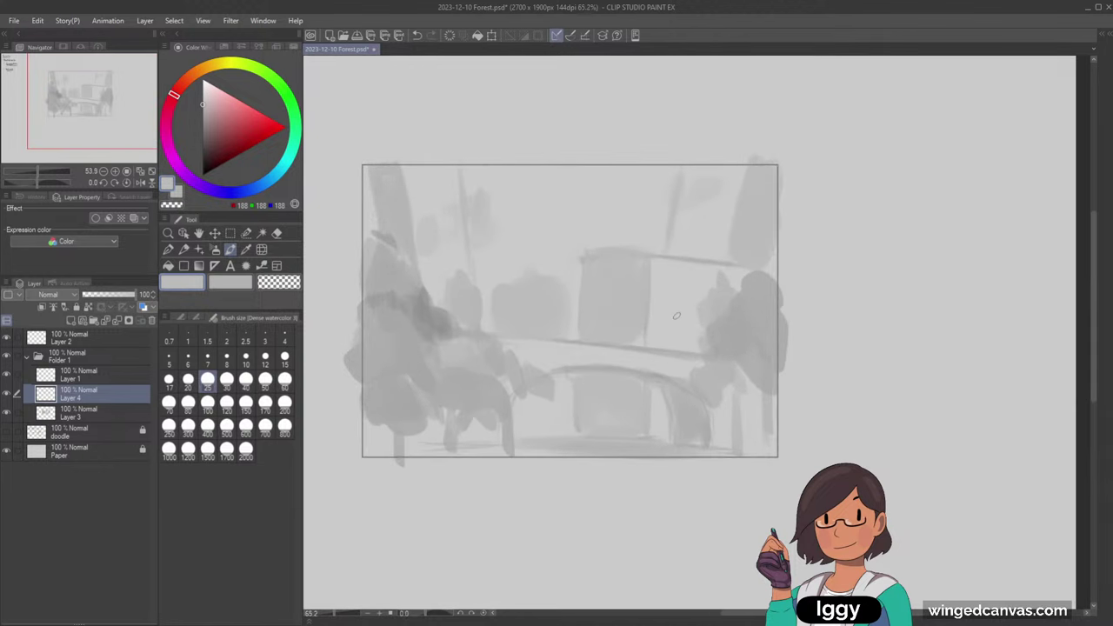
# - Select the building's upper wall block, roof line and lower wall block with the Selection pen at size 60
pyautogui.click(246, 233)
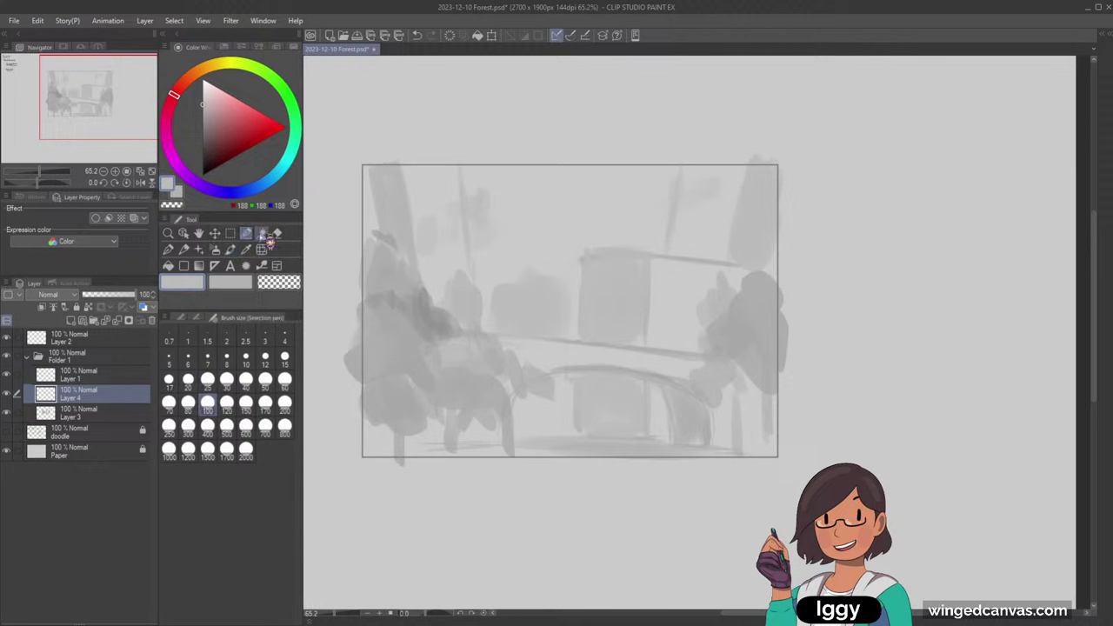
pyautogui.press('[')
pyautogui.moveTo(590, 322)
pyautogui.mouseDown()
pyautogui.moveTo(650, 333)
pyautogui.moveTo(592, 309)
pyautogui.moveTo(621, 250)
pyautogui.moveTo(720, 265)
pyautogui.mouseUp()
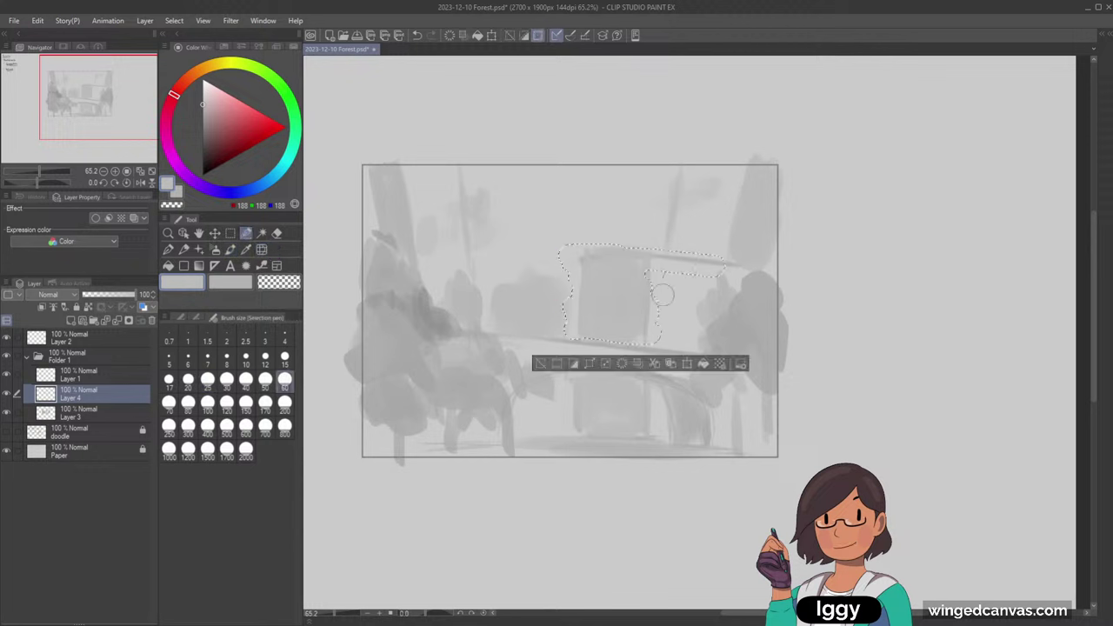
pyautogui.moveTo(587, 386)
pyautogui.mouseDown()
pyautogui.moveTo(640, 392)
pyautogui.moveTo(588, 398)
pyautogui.moveTo(610, 419)
pyautogui.moveTo(653, 430)
pyautogui.mouseUp()
# - Move the selected building blocks to the right, switch to Layer 3 and clear the selection
pyautogui.click(214, 233)
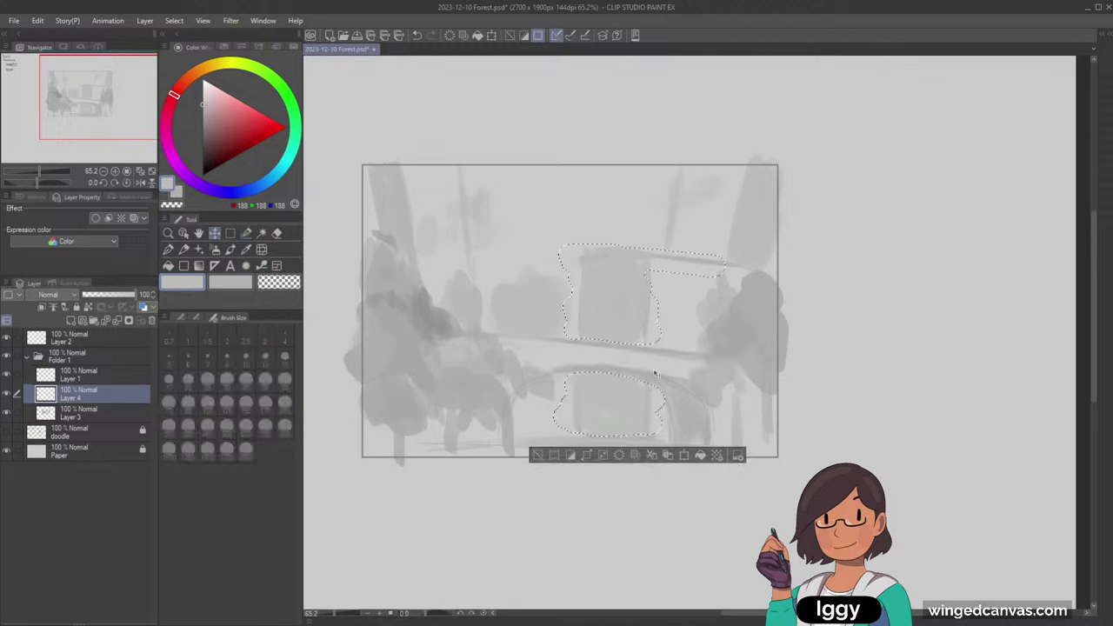
pyautogui.moveTo(605, 387)
pyautogui.mouseDown()
pyautogui.moveTo(631, 390)
pyautogui.moveTo(644, 424)
pyautogui.moveTo(681, 432)
pyautogui.mouseUp()
pyautogui.click(87, 416)
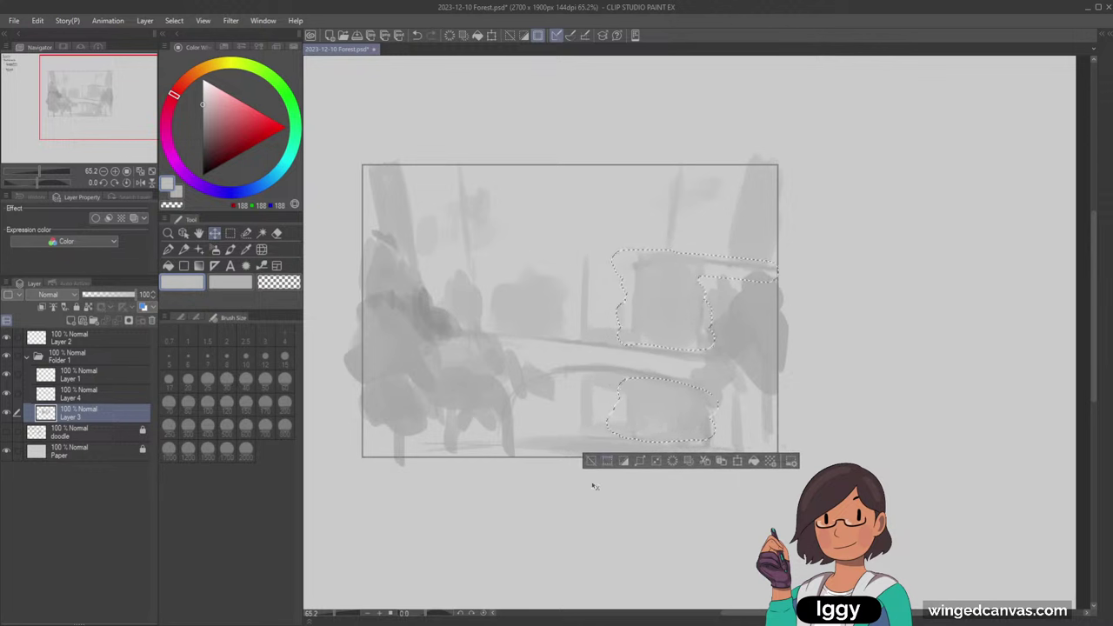
pyautogui.click(590, 461)
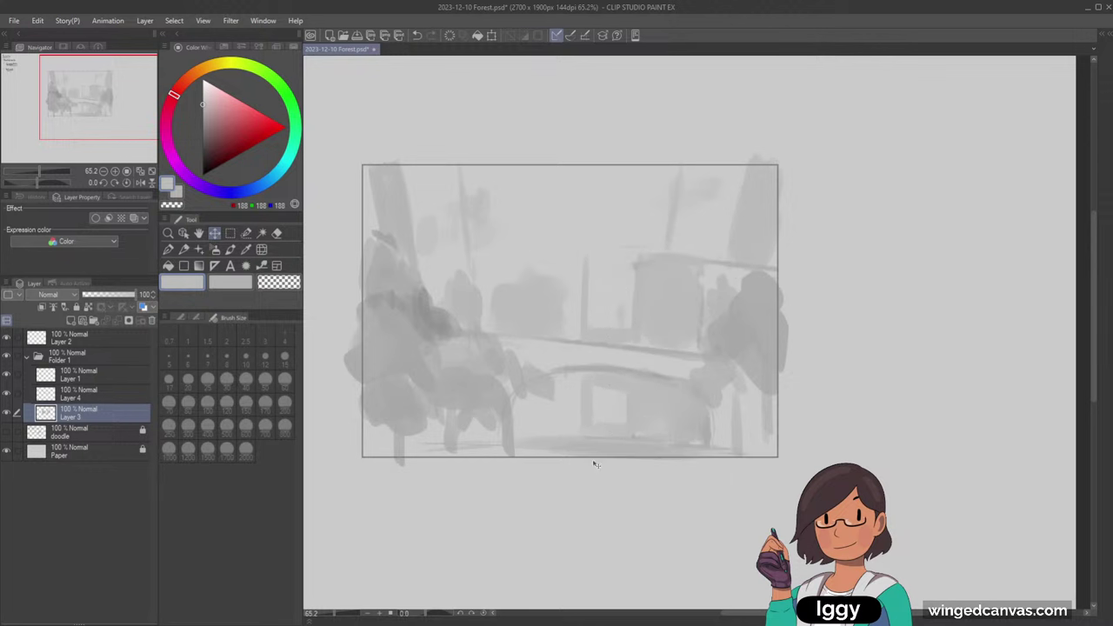
# - Erase part of the frame shape beside the building's upper wall, then merge Layer 4 with Layer 3
pyautogui.click(230, 250)
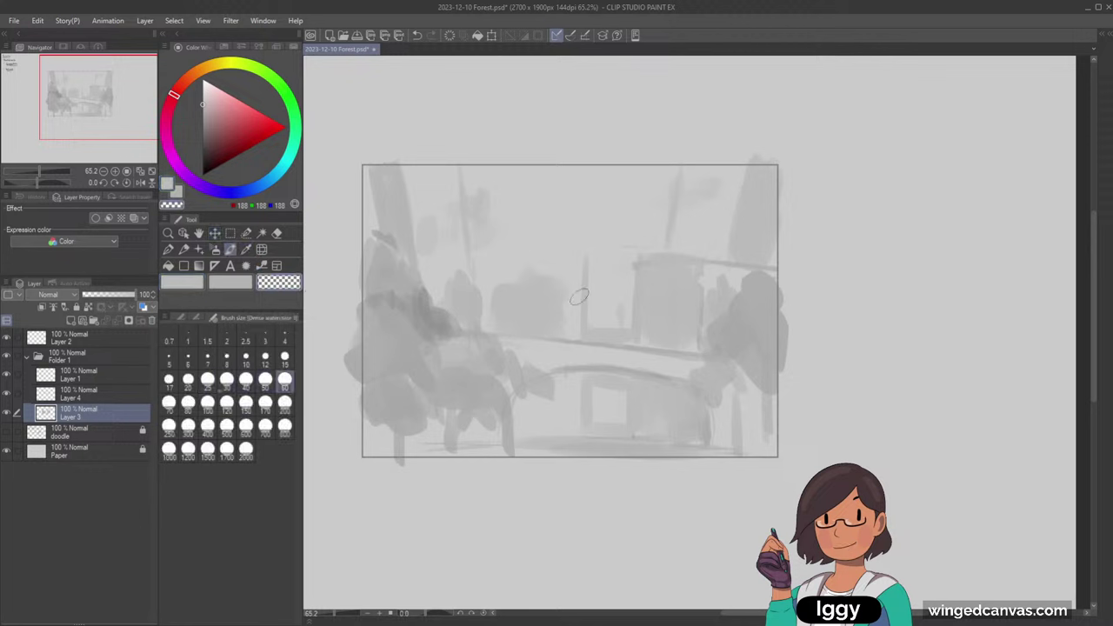
pyautogui.click(6, 394)
pyautogui.click(7, 394)
pyautogui.keyDown('ctrl'); pyautogui.click(115, 388); pyautogui.keyUp('ctrl')
pyautogui.hotkey('shift', 'alt', 'e')
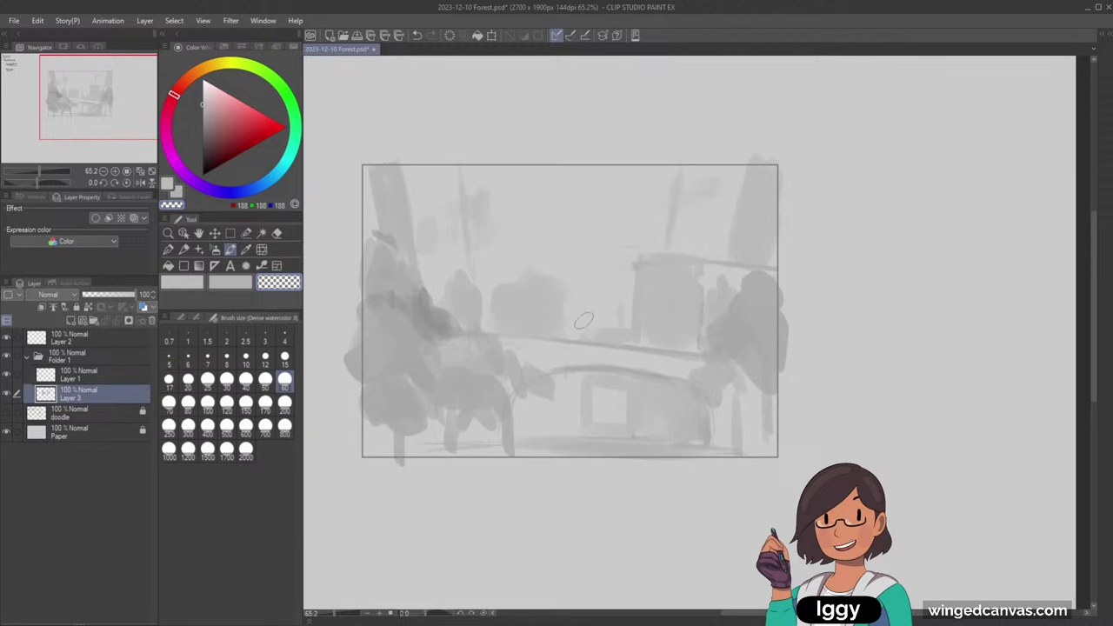
# - Erase the remaining frame shape and paint a low foliage mass up to the building's upper wall with gray 187 at brush size 60
pyautogui.press('[')
pyautogui.press('[')
pyautogui.press('[')
pyautogui.press('[')
pyautogui.press(']')
pyautogui.press(']')
pyautogui.press(']')
pyautogui.press(']')
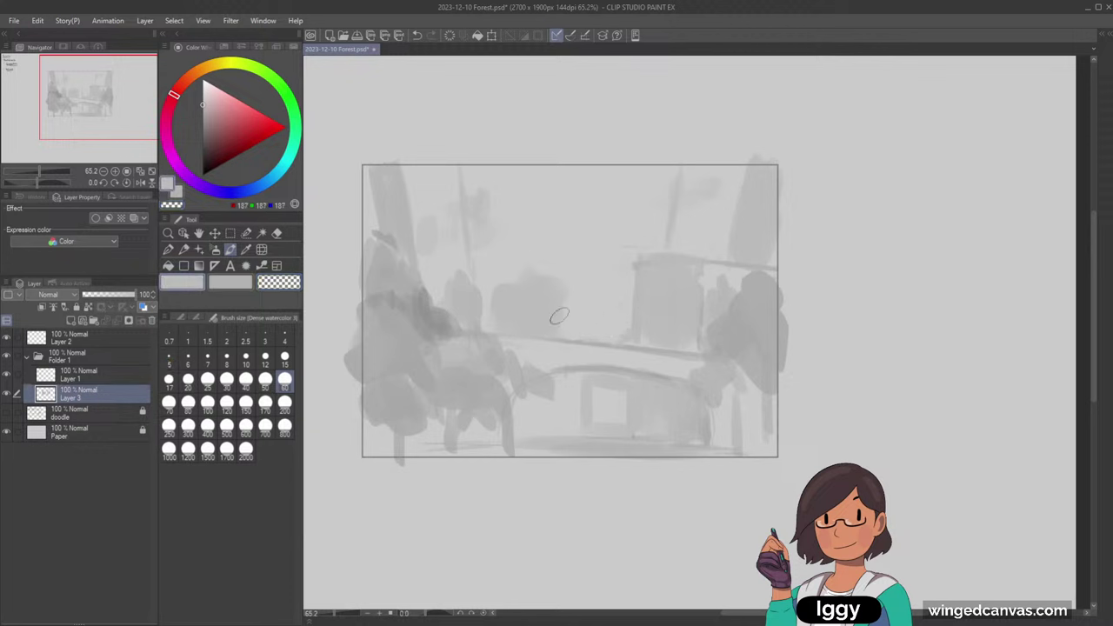
pyautogui.moveTo(595, 323); pyautogui.dragTo(633, 318)
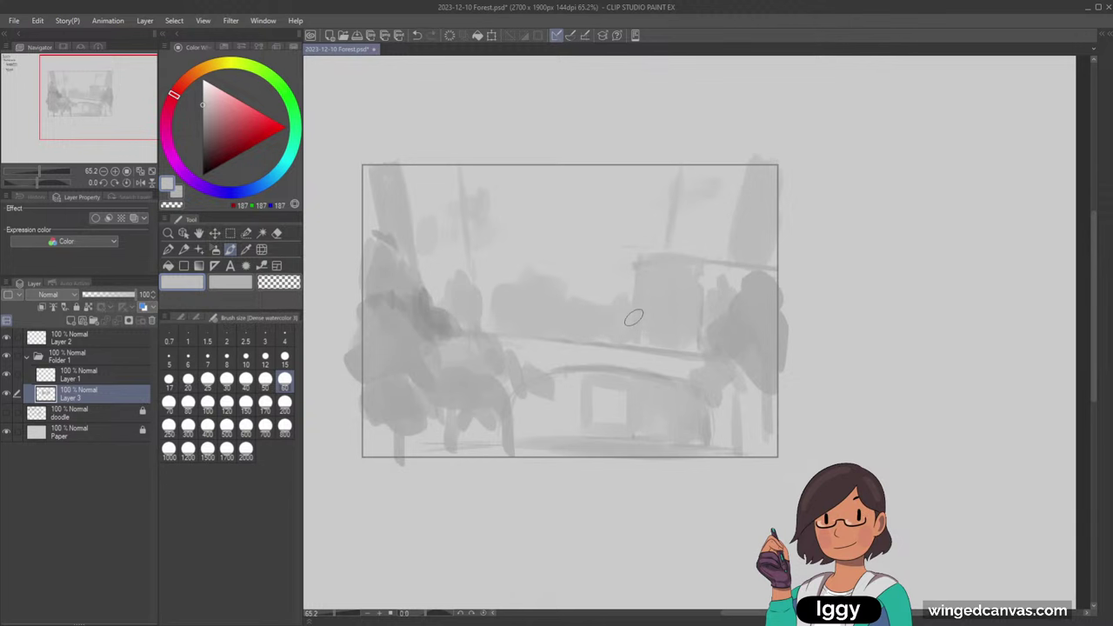
# - Clear the paint spilling past the thumbnail frame's sides and bottom edge using rectangular selections
pyautogui.click(152, 171)
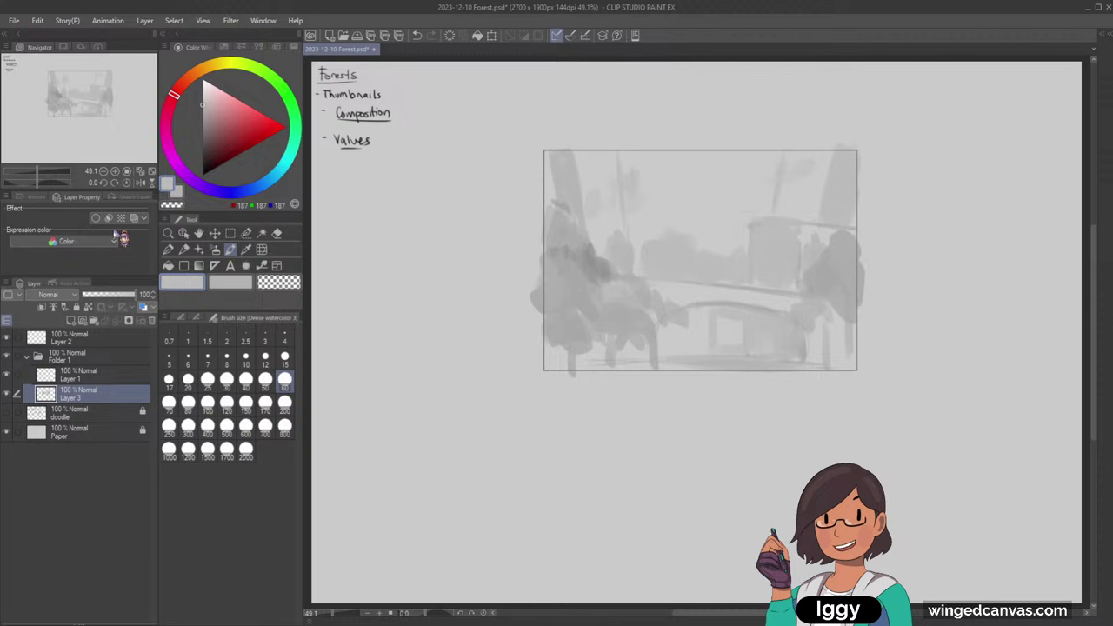
pyautogui.click(230, 233)
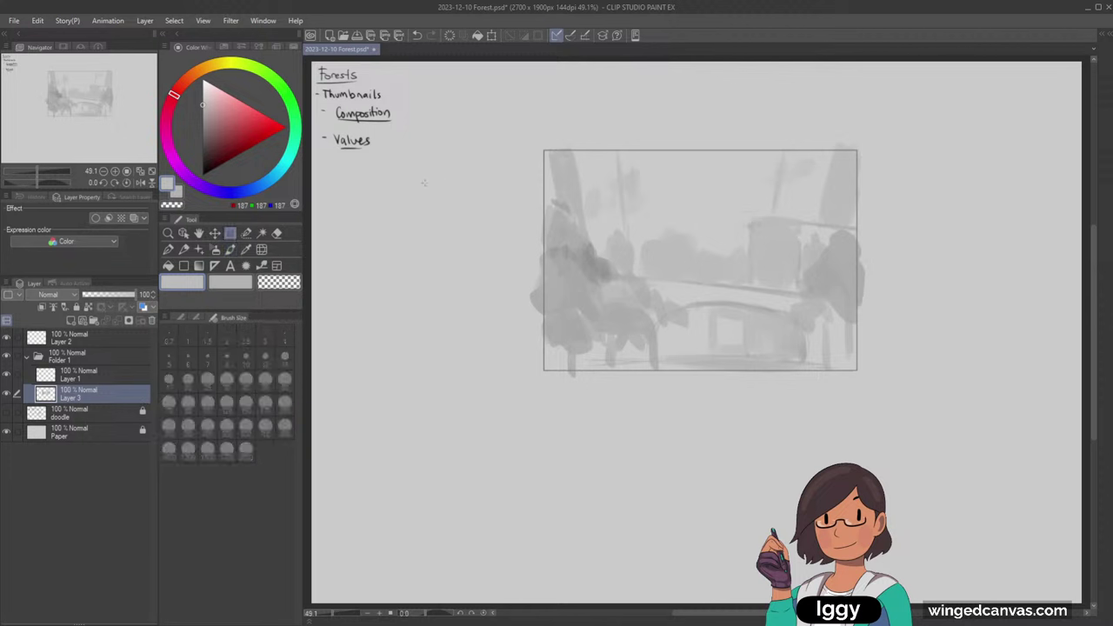
pyautogui.moveTo(484, 136); pyautogui.dragTo(909, 370)
pyautogui.click(414, 464)
pyautogui.moveTo(943, 126); pyautogui.dragTo(857, 405)
pyautogui.click(740, 423)
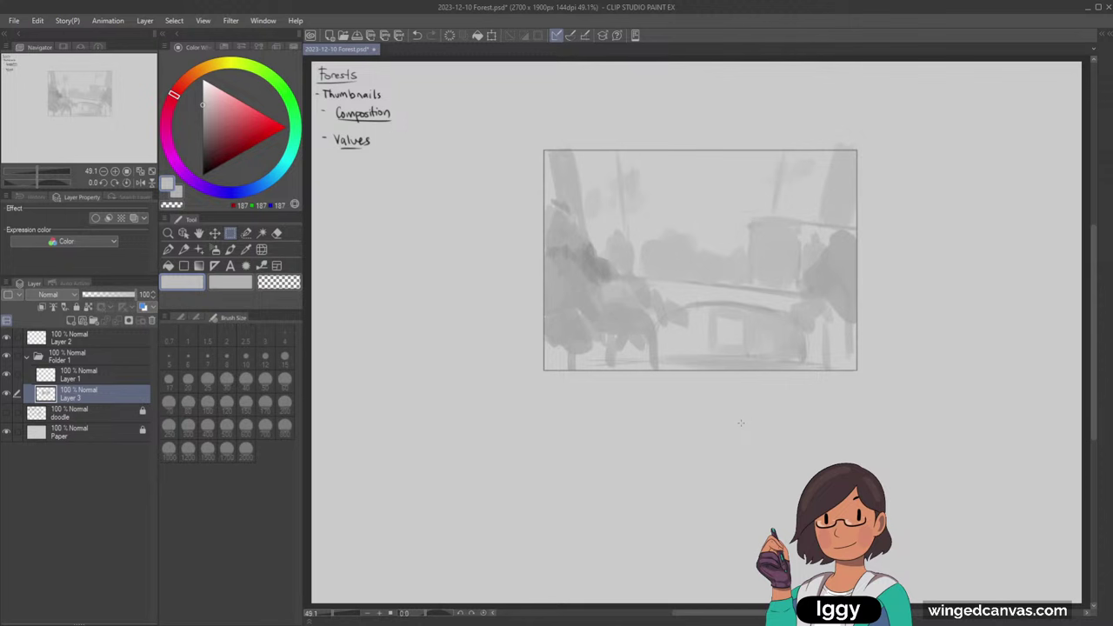
# - Paint a faint distant trunk beside the building's upper wall with sampled gray 197 at brush size 50
pyautogui.scroll(2, 741, 423)
pyautogui.click(230, 251)
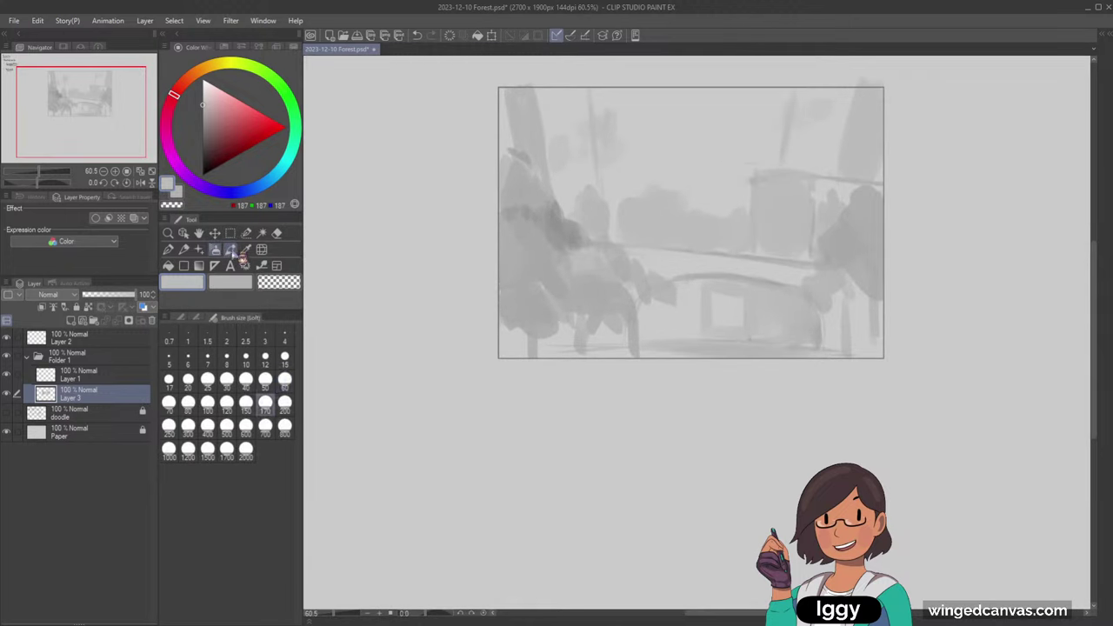
pyautogui.moveTo(110, 113); pyautogui.dragTo(129, 98)
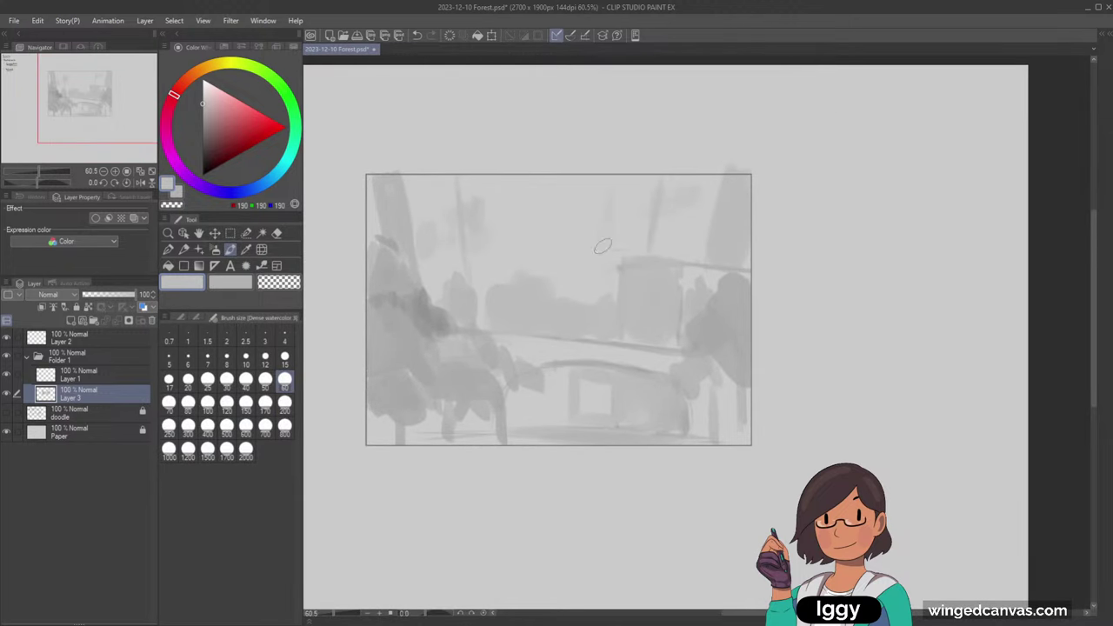
pyautogui.keyDown('alt'); pyautogui.click(607, 226); pyautogui.keyUp('alt')
pyautogui.press('[')
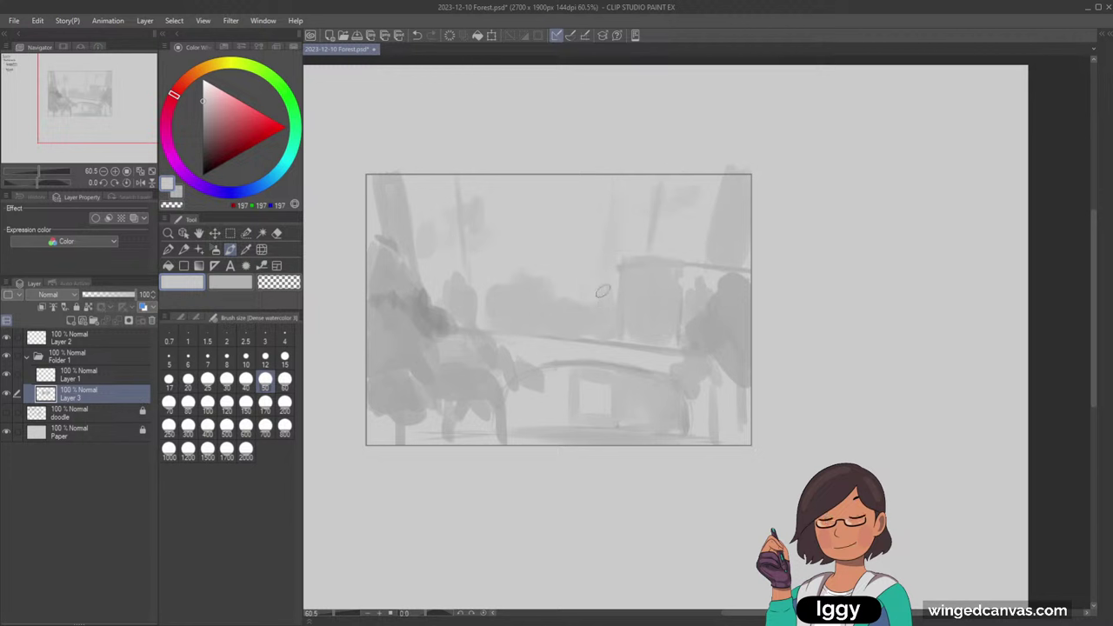
# - Try thin distant trunks beside the building with gray 188 at brush size 20, then undo them
pyautogui.press('[')
pyautogui.press('[')
pyautogui.press('[')
pyautogui.press('[')
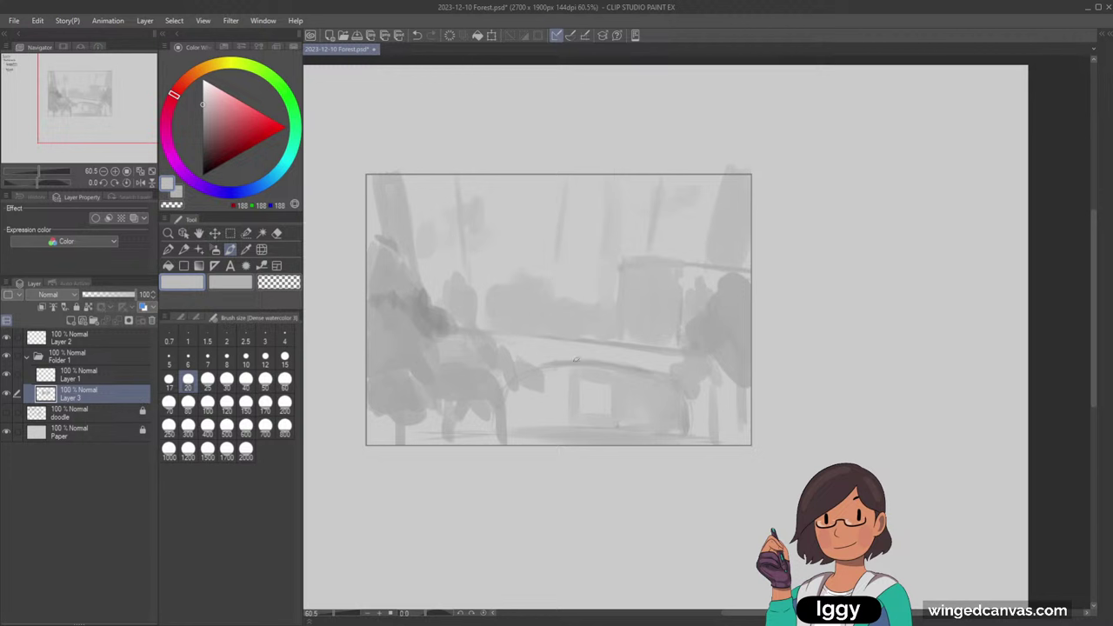
pyautogui.hotkey('ctrl', 'z')
pyautogui.hotkey('ctrl', 'z')
pyautogui.hotkey('ctrl', 'z')
pyautogui.hotkey('ctrl', 'z')
pyautogui.hotkey('ctrl', 'y')
pyautogui.hotkey('ctrl', 'd')
# - Paint a broad pale block behind the building's upper wall with gray 197 at brush size 70, then erase its upper part
pyautogui.keyDown('alt'); pyautogui.click(579, 246); pyautogui.keyUp('alt')
pyautogui.press(']')
pyautogui.press(']')
pyautogui.press(']')
pyautogui.press(']')
pyautogui.press(']')
pyautogui.press(']')
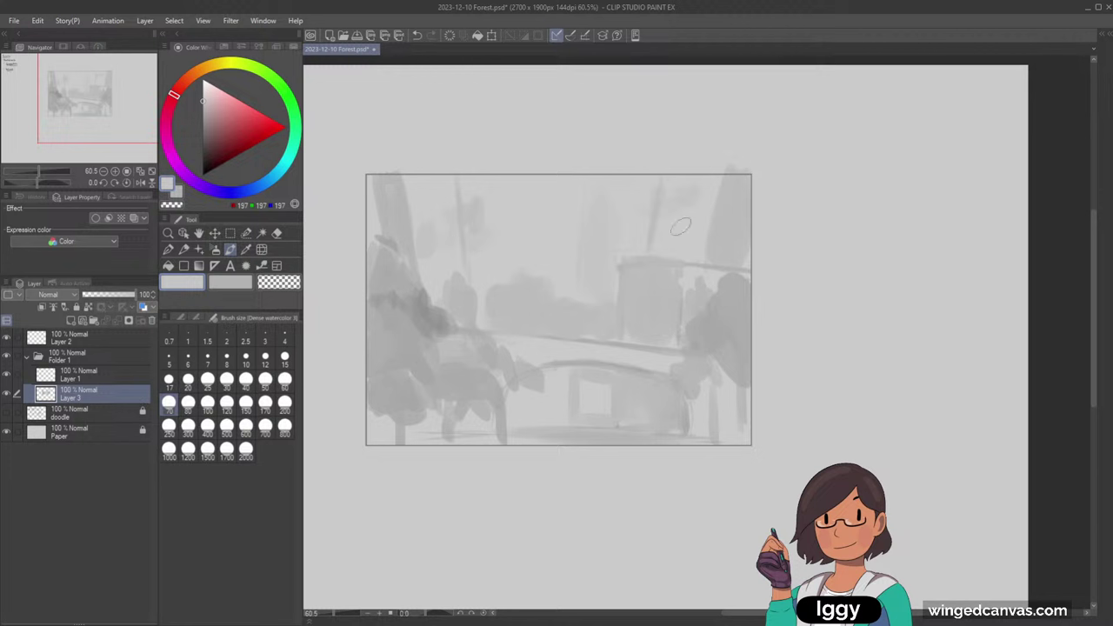
pyautogui.press('c')
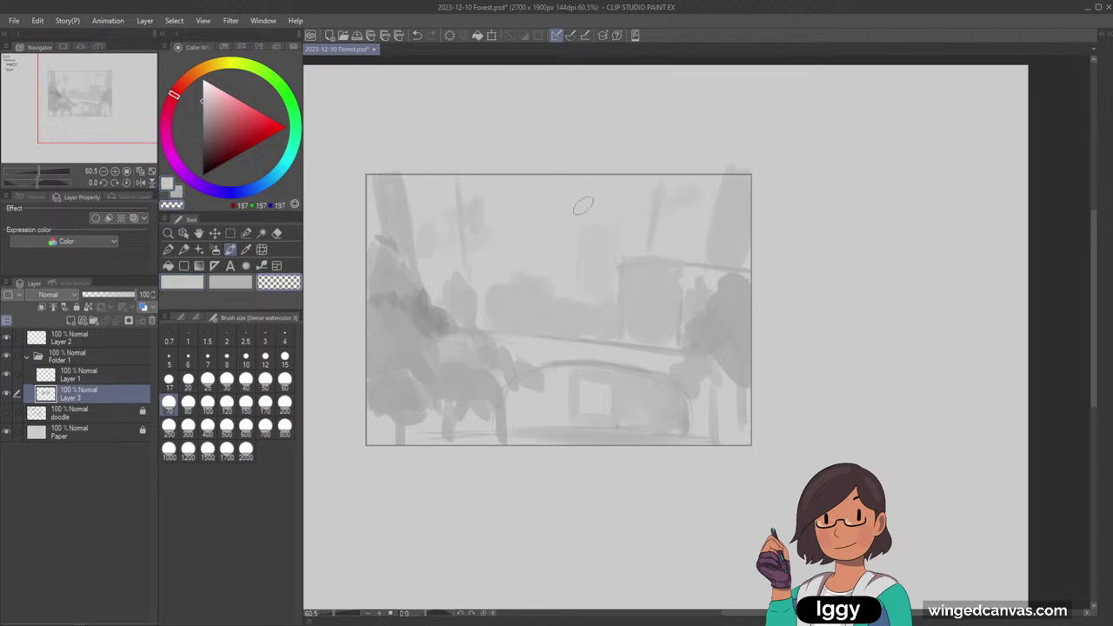
# - Extend the pale block toward the building's roof, undo the size 40 stroke and repaint with sampled gray 195 at size 30
pyautogui.press('c')
pyautogui.press('[')
pyautogui.press('[')
pyautogui.press('[')
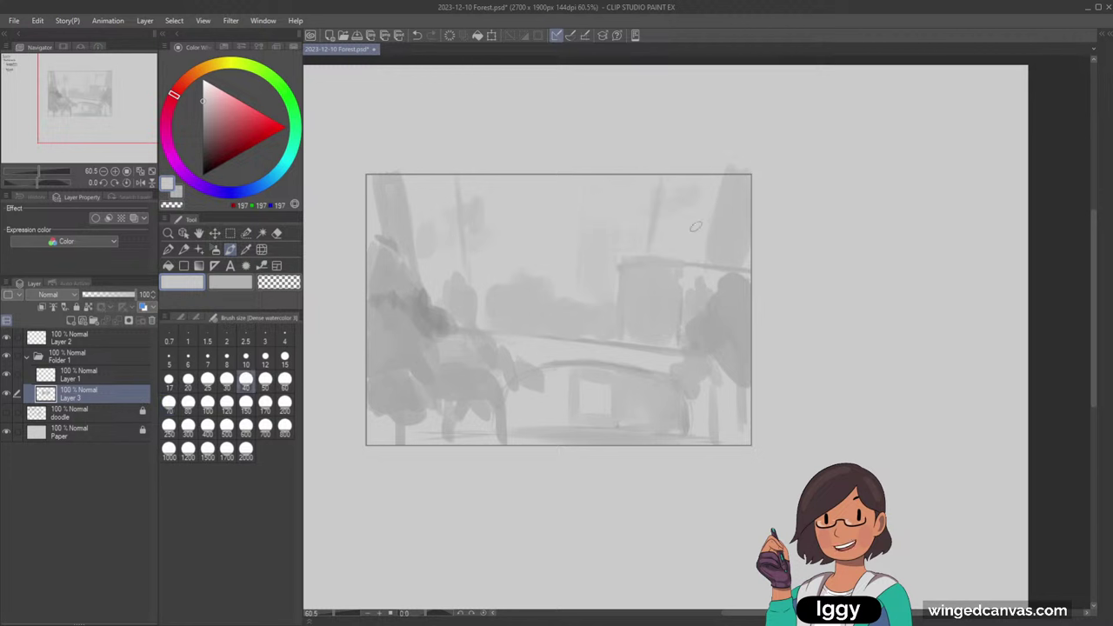
pyautogui.hotkey('ctrl', 'z')
pyautogui.keyDown('alt'); pyautogui.click(635, 260); pyautogui.keyUp('alt')
pyautogui.press('[')
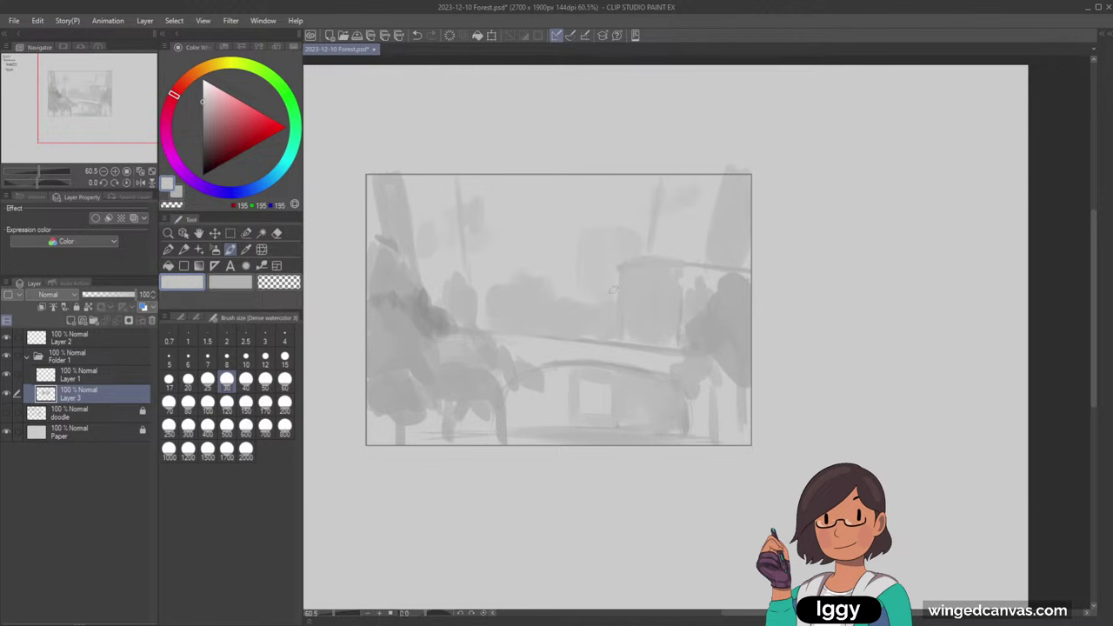
# - Erase the window frame beneath the arch at brush size 30 and sample gray 187 from the arch
pyautogui.scroll(-2, 602, 353)
pyautogui.scroll(1, 601, 354)
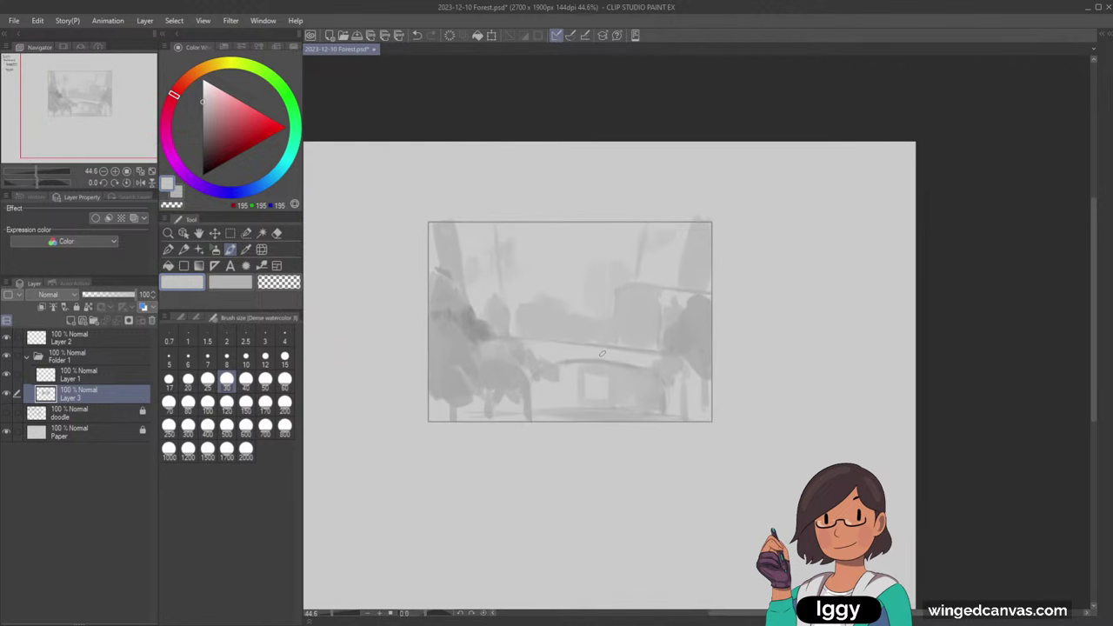
pyautogui.scroll(2, 601, 354)
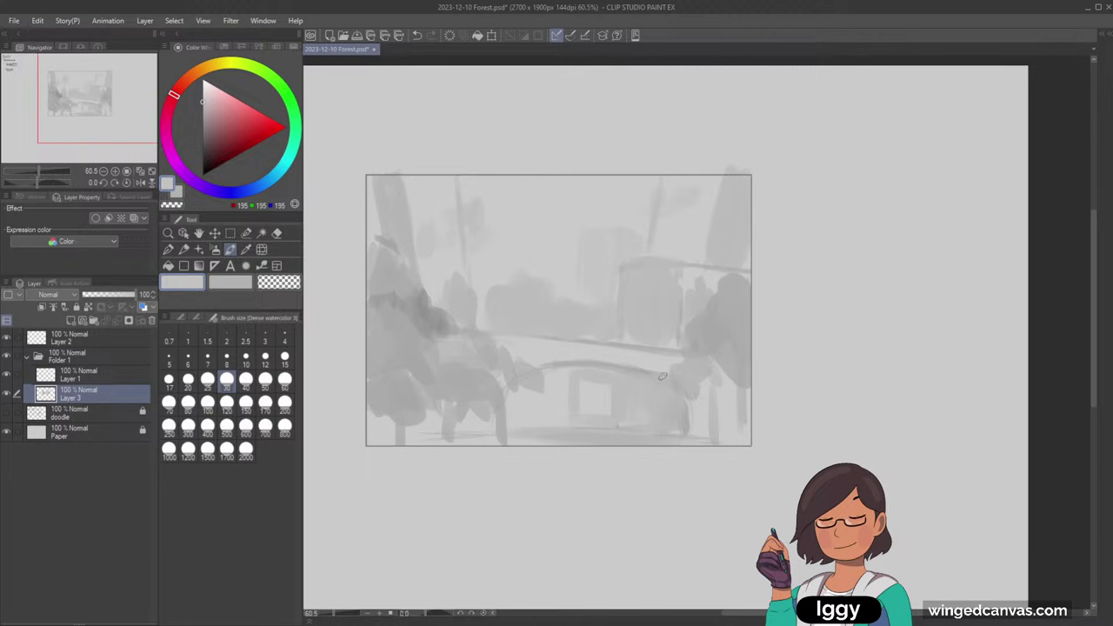
pyautogui.press('c')
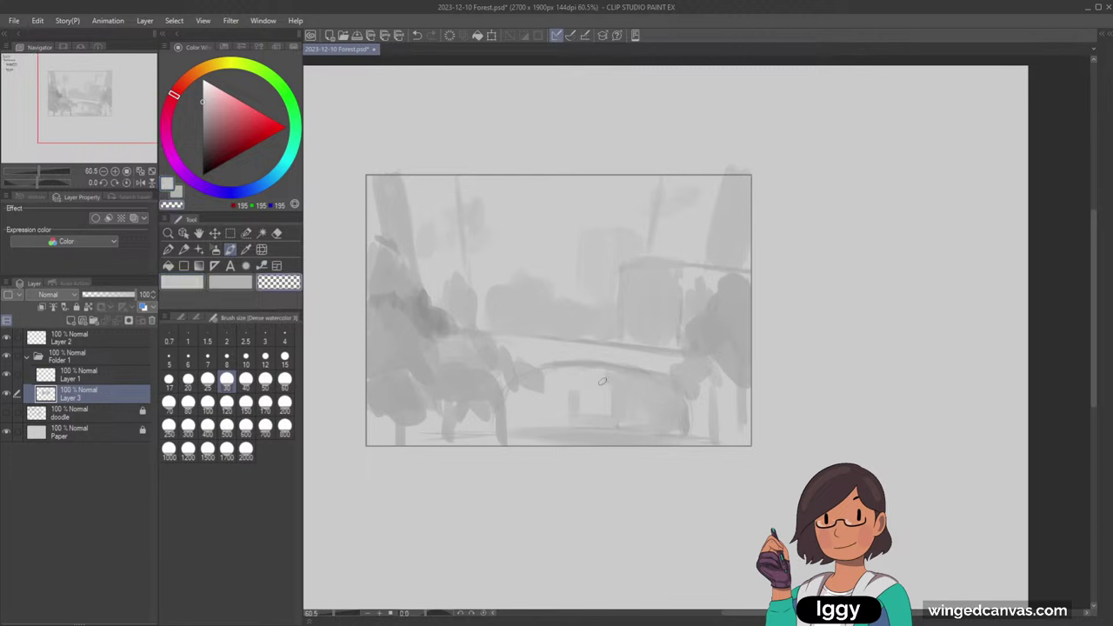
pyautogui.moveTo(574, 394); pyautogui.dragTo(586, 399)
pyautogui.keyDown('alt'); pyautogui.click(580, 364); pyautogui.keyUp('alt')
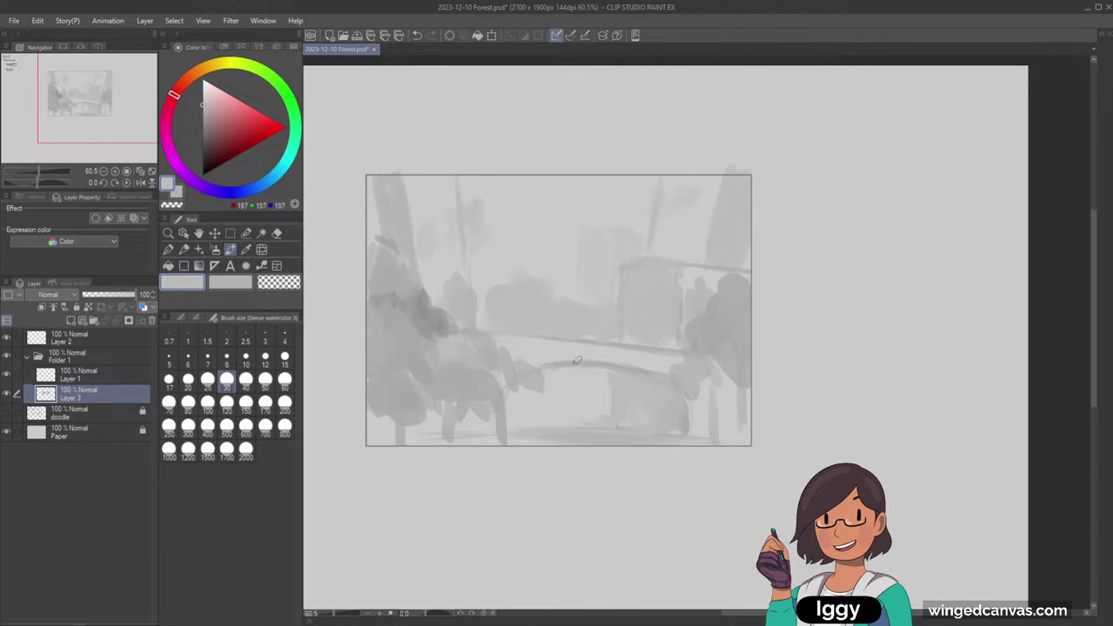
# - Draw a small forked tree and a neighbouring trunk beneath the arch with sampled gray 180 at brush sizes 12 and 20
pyautogui.keyDown('alt'); pyautogui.click(485, 417); pyautogui.keyUp('alt')
pyautogui.press('[')
pyautogui.press('[')
pyautogui.press('[')
pyautogui.press('[')
pyautogui.press('[')
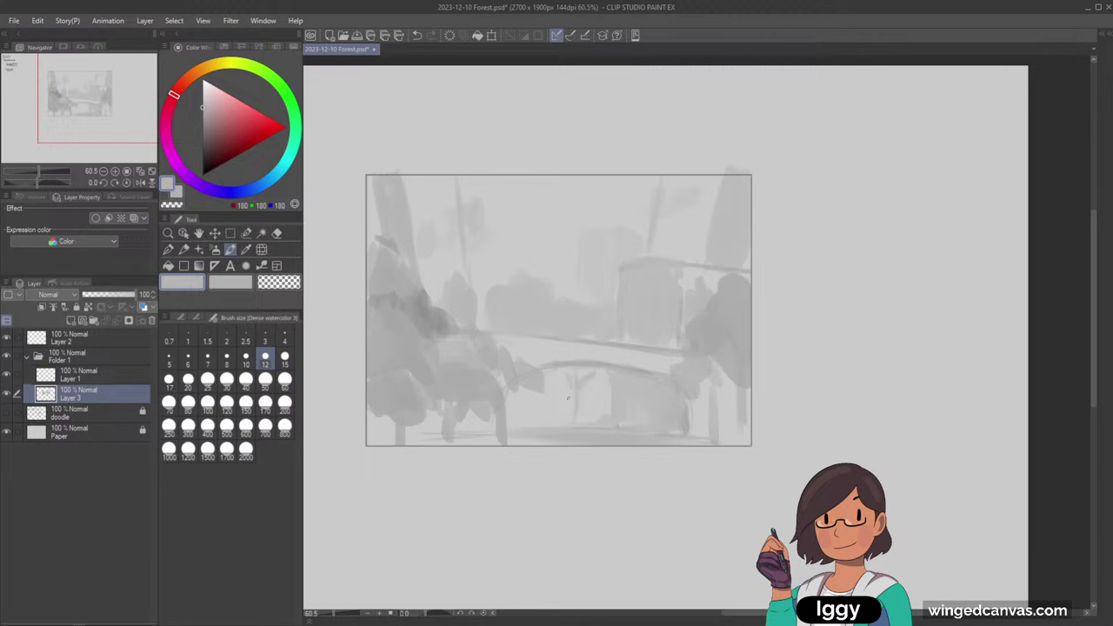
pyautogui.press(']')
pyautogui.press(']')
pyautogui.press(']')
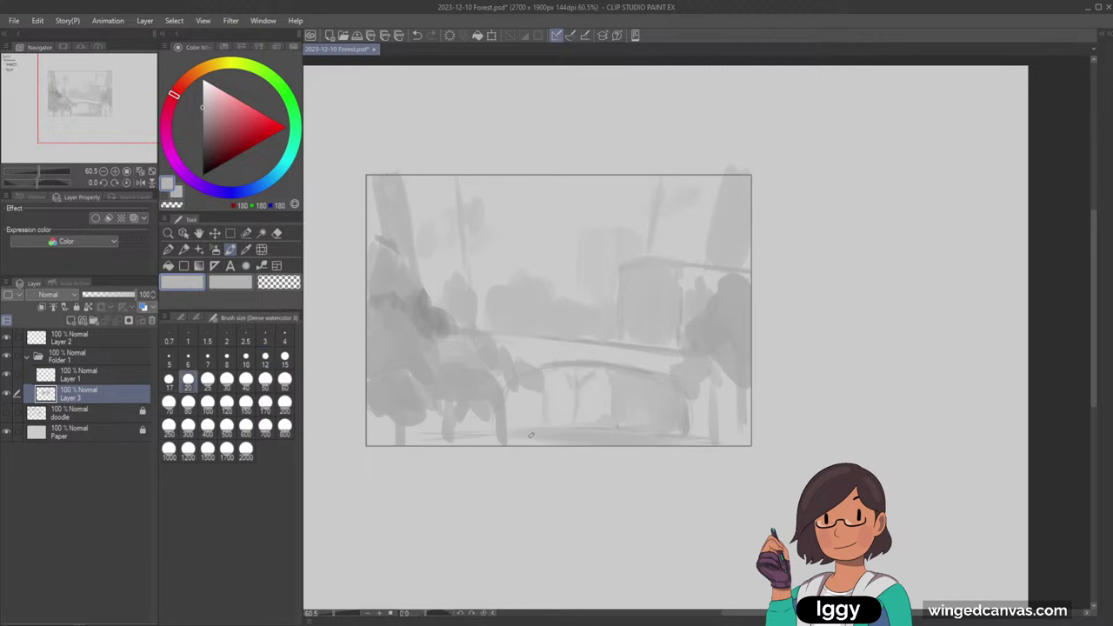
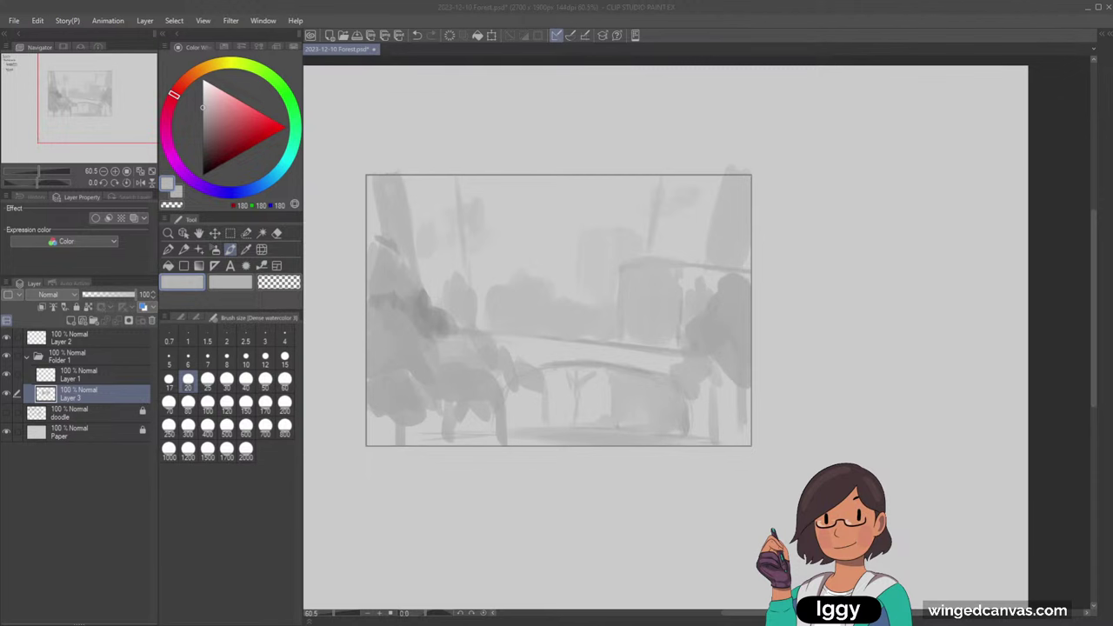
# - Hide Layer 2, which holds the handwritten notes
pyautogui.click(152, 171)
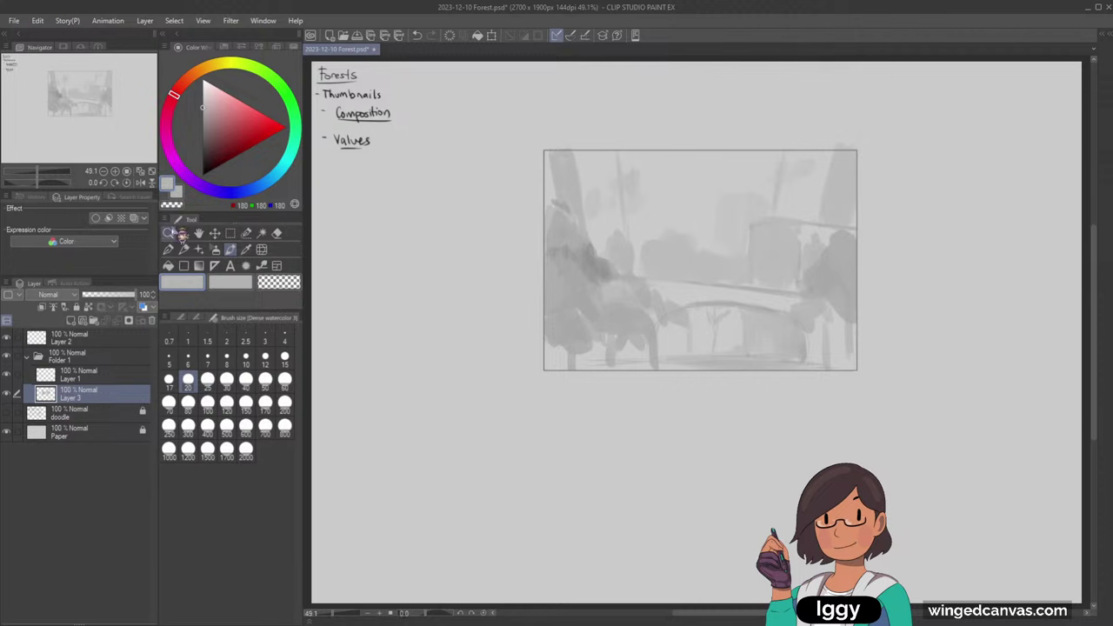
pyautogui.click(169, 234)
pyautogui.click(7, 337)
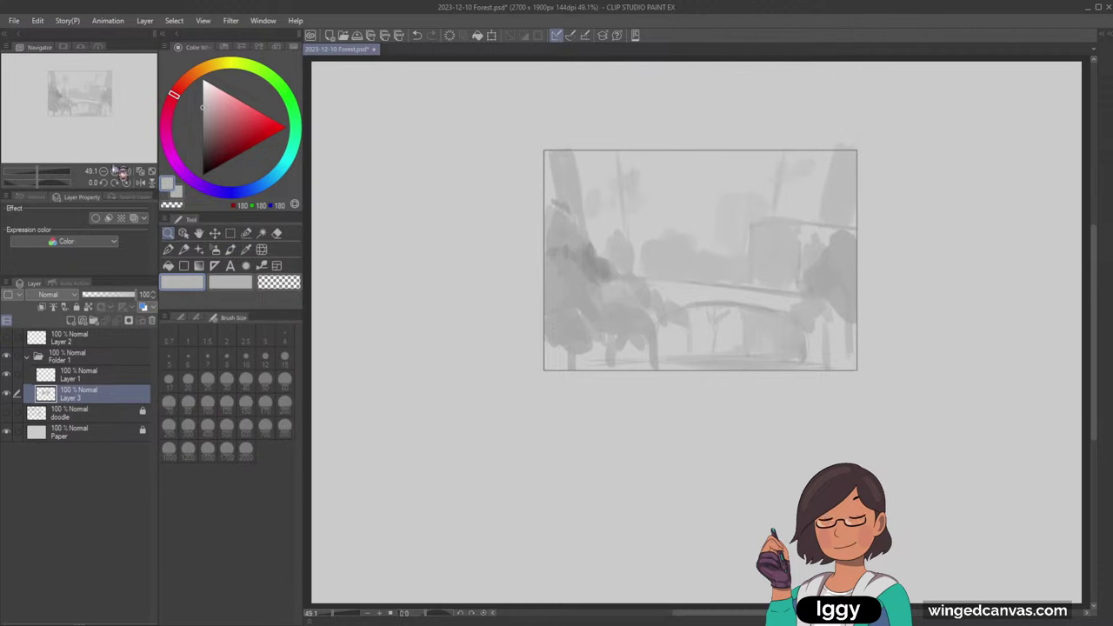
# - Examine the thumbnail's overall composition and values at close and reduced magnifications
pyautogui.click(130, 115)
pyautogui.click(542, 228)
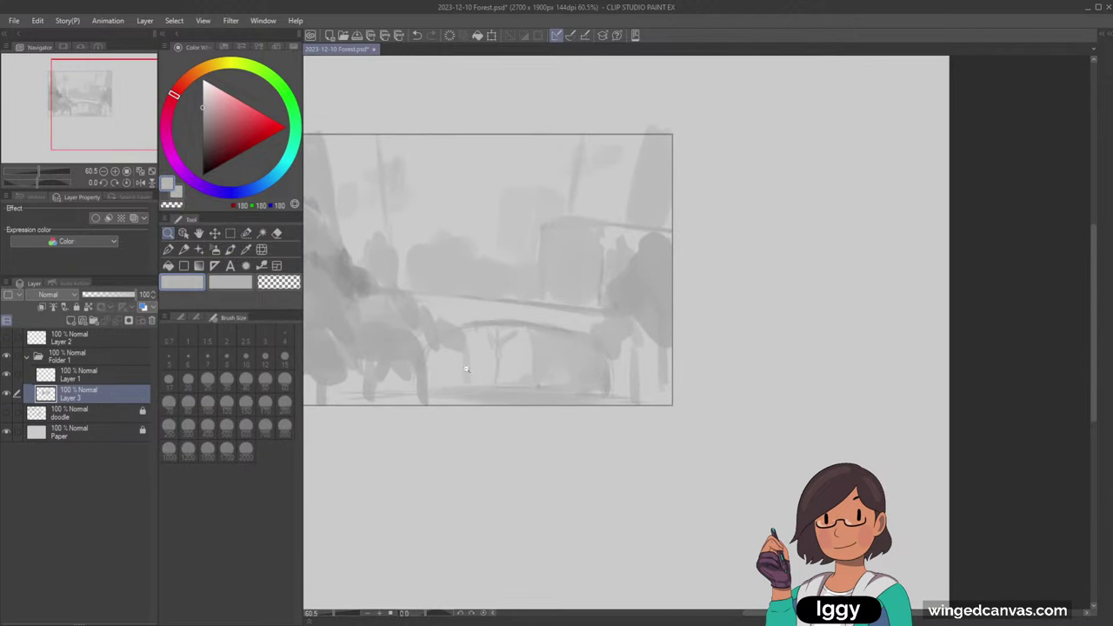
pyautogui.click(99, 107)
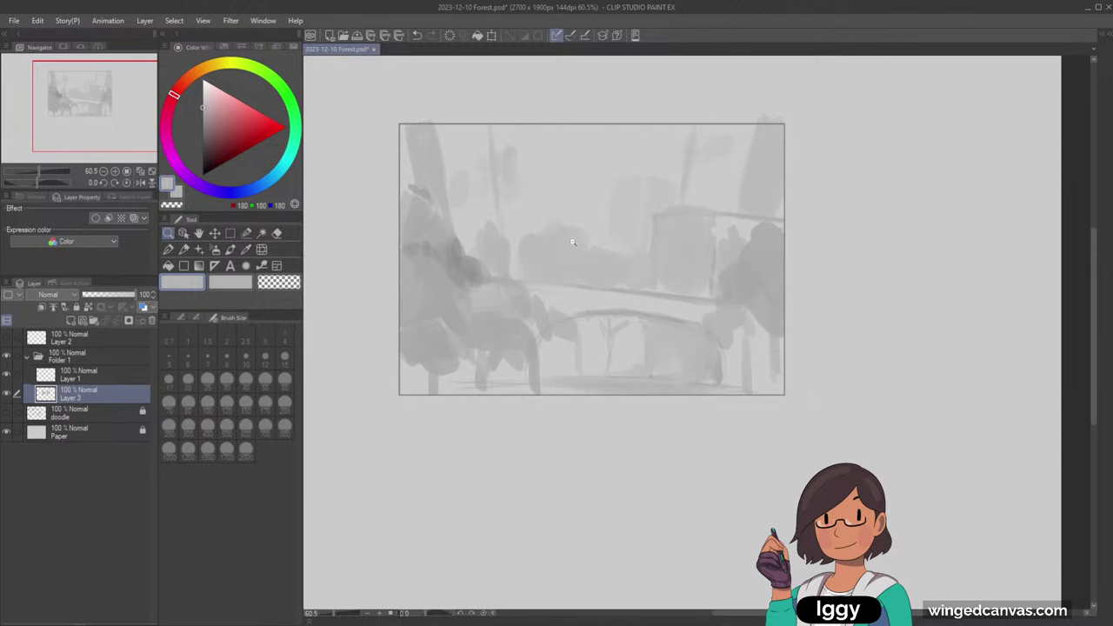
pyautogui.scroll(-4, 505, 327)
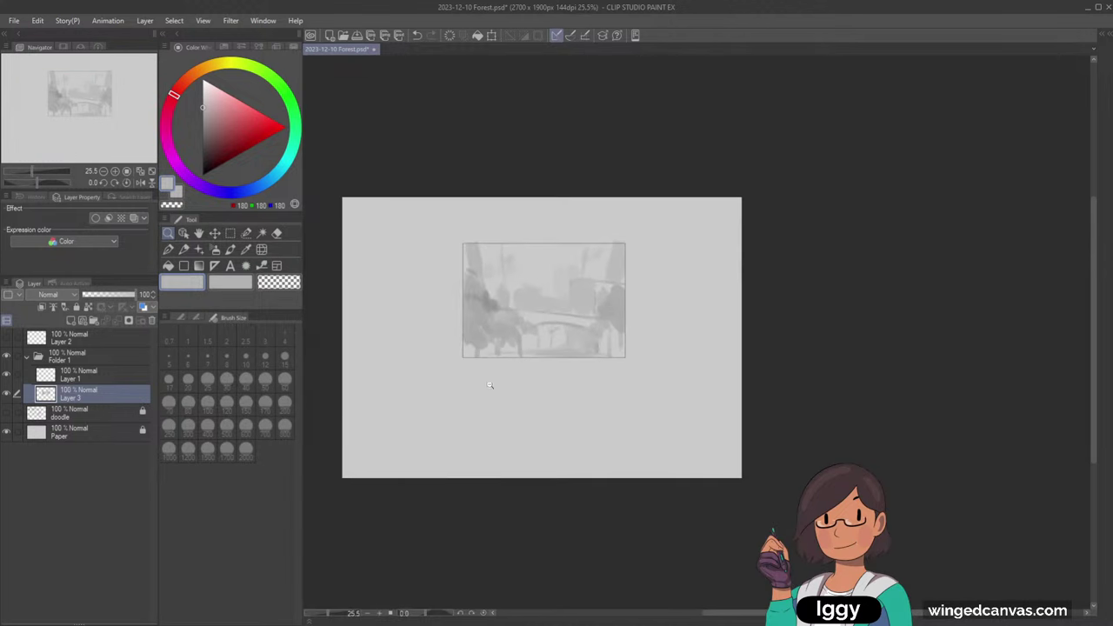
pyautogui.scroll(1, 450, 415)
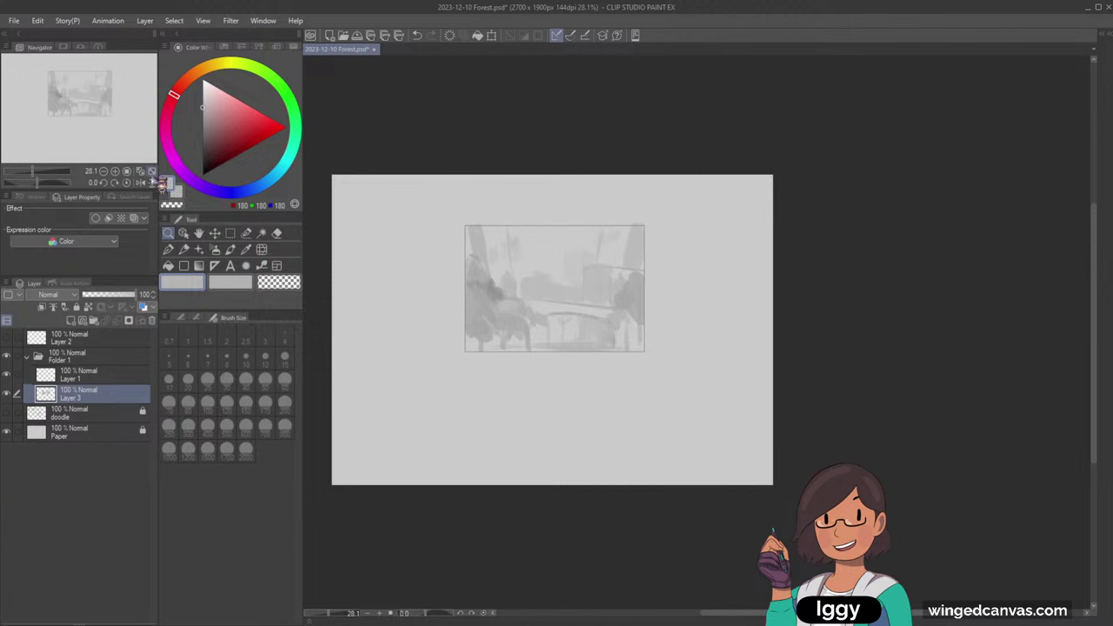
pyautogui.click(152, 171)
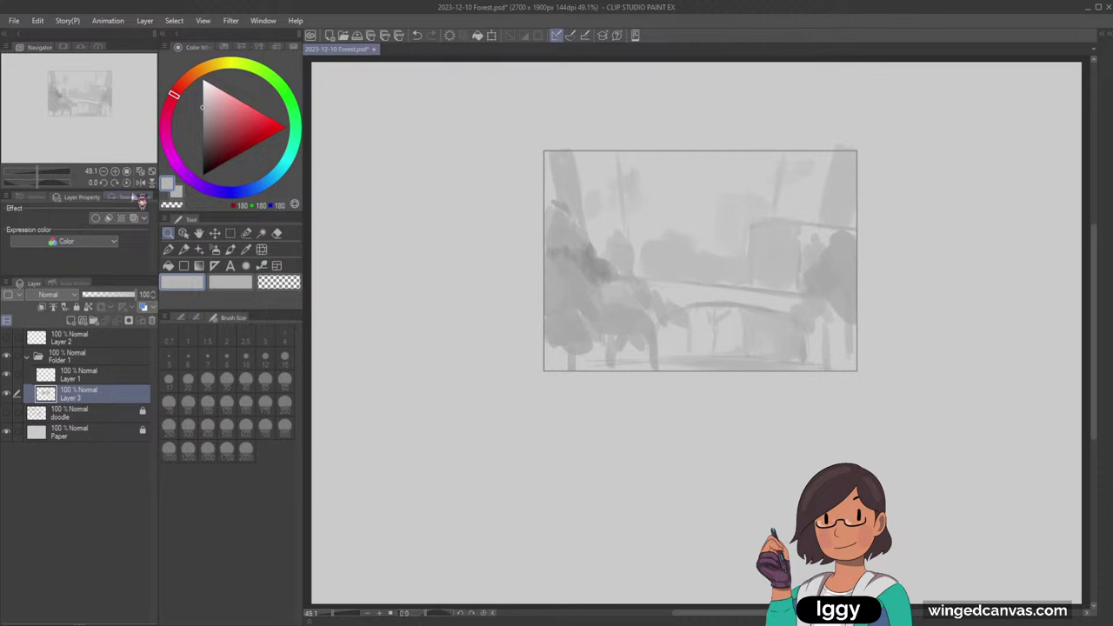
pyautogui.moveTo(70, 103); pyautogui.dragTo(97, 108)
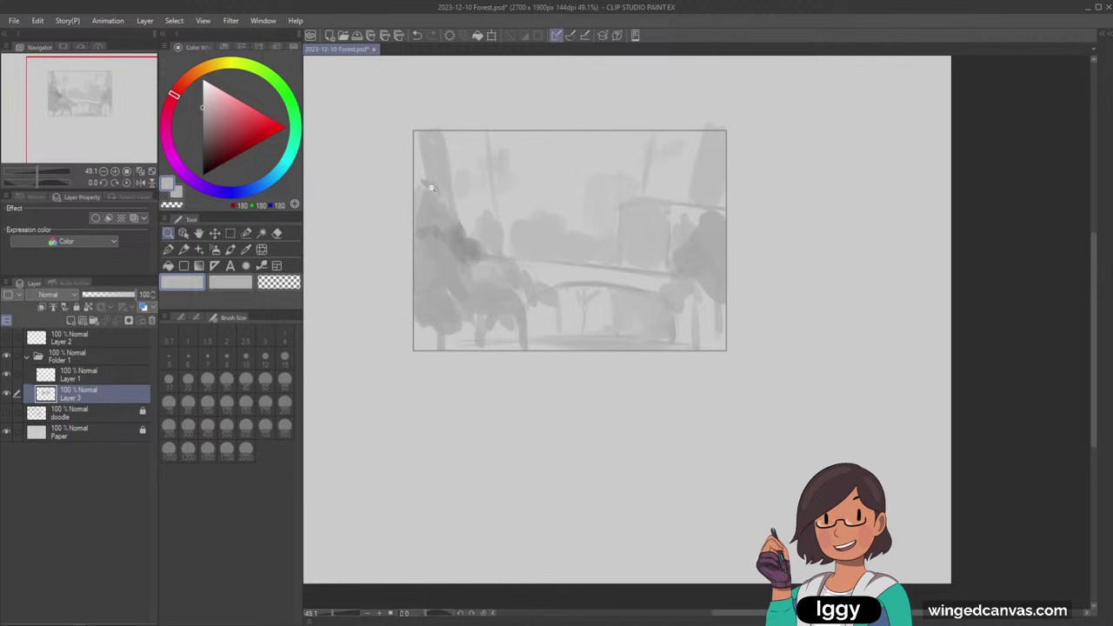
pyautogui.press('-')
pyautogui.hotkey('ctrl', '-')
pyautogui.press('-')
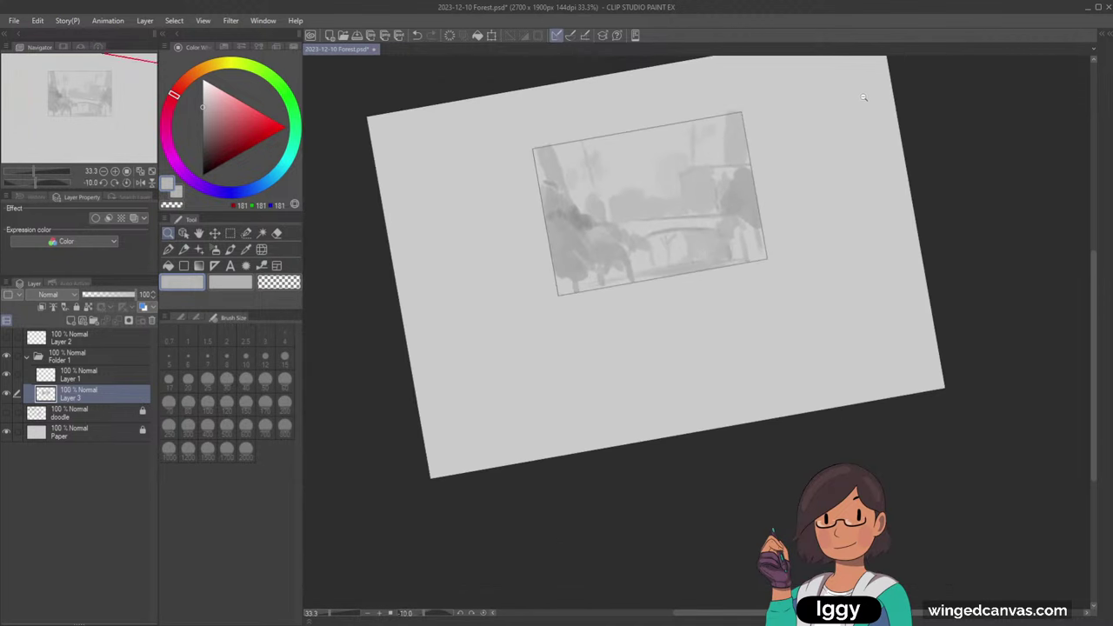
pyautogui.press('^')
pyautogui.press('^')
pyautogui.moveTo(89, 124); pyautogui.dragTo(111, 108)
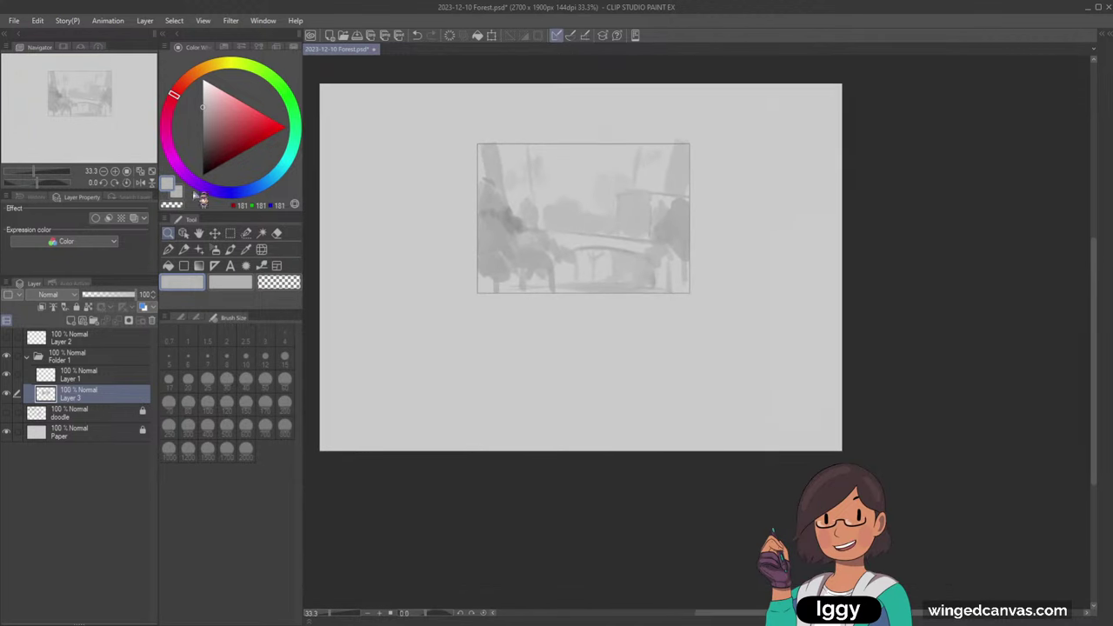
# - Select a rectangular area enclosing the whole thumbnail and restore that selection after it is cleared
pyautogui.click(230, 233)
pyautogui.moveTo(460, 124); pyautogui.dragTo(714, 325)
pyautogui.click(482, 351)
pyautogui.hotkey('ctrl', 'z')
pyautogui.hotkey('ctrl', 't')
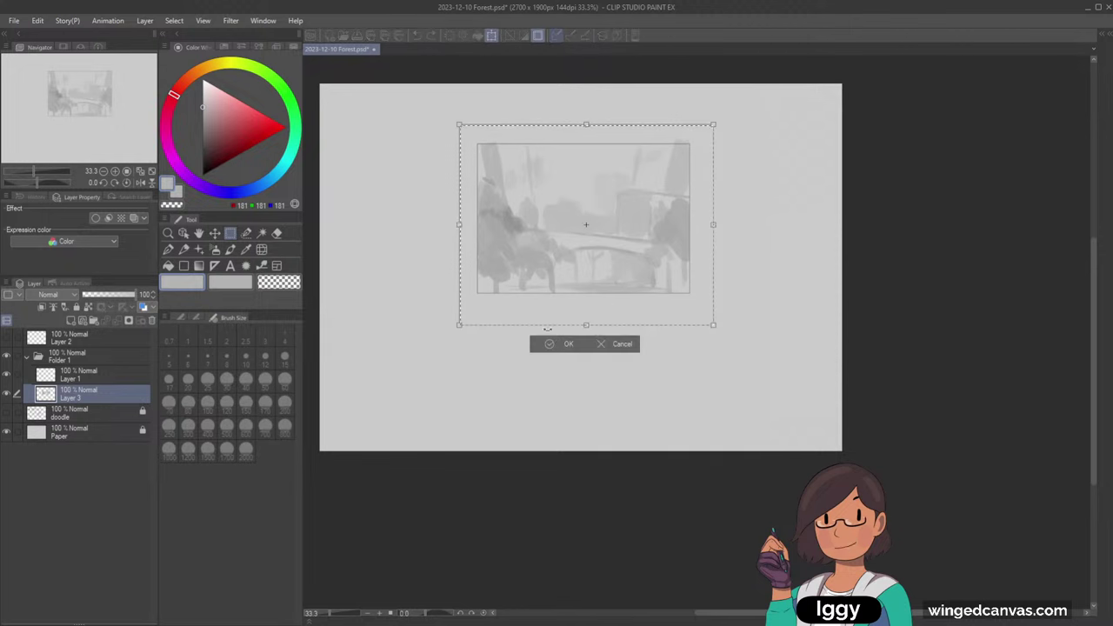
pyautogui.moveTo(650, 297); pyautogui.dragTo(502, 258)
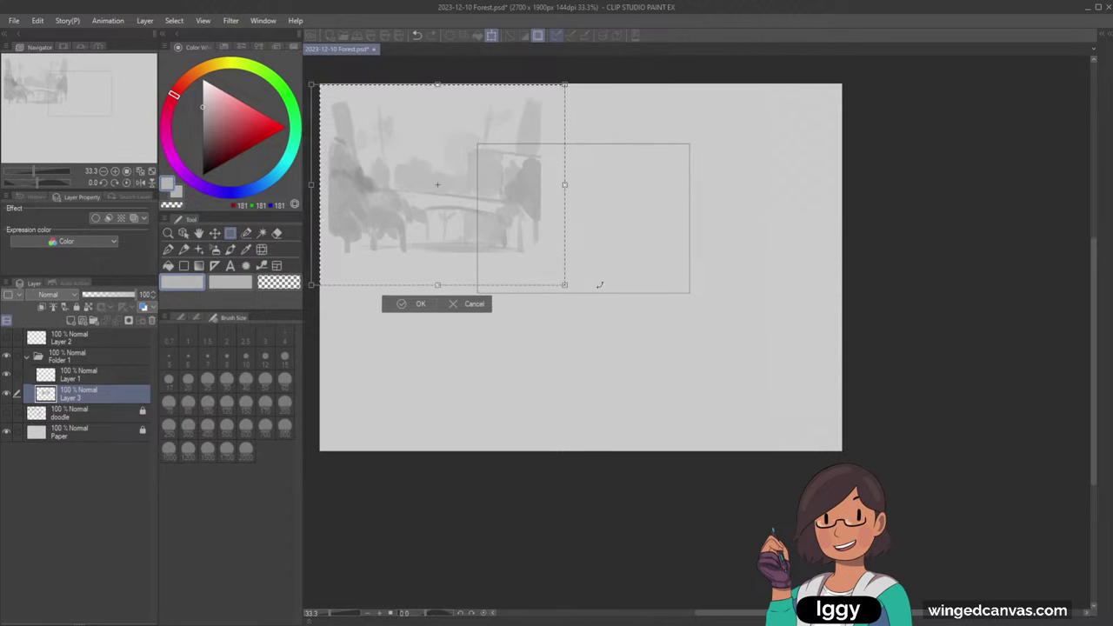
pyautogui.click(483, 304)
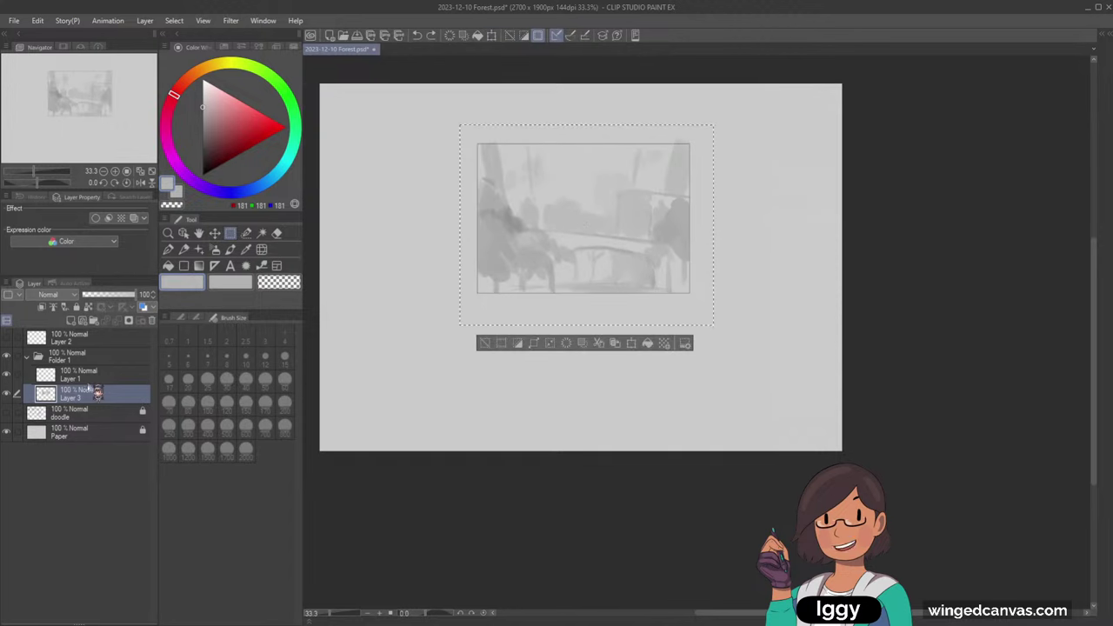
# - Enlarge the selected thumbnail on Layer 1 and Layer 3 to nearly fill the canvas, and clear the selection
pyautogui.keyDown('ctrl'); pyautogui.click(139, 381); pyautogui.keyUp('ctrl')
pyautogui.hotkey('ctrl', 't')
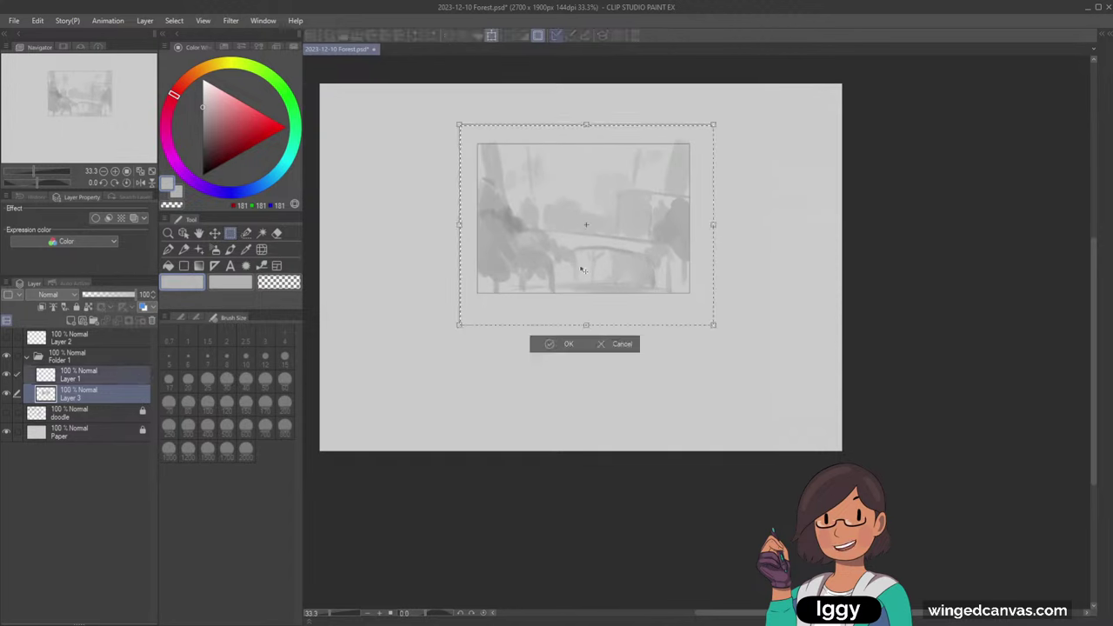
pyautogui.moveTo(581, 307); pyautogui.dragTo(452, 228)
pyautogui.moveTo(556, 264); pyautogui.dragTo(886, 519)
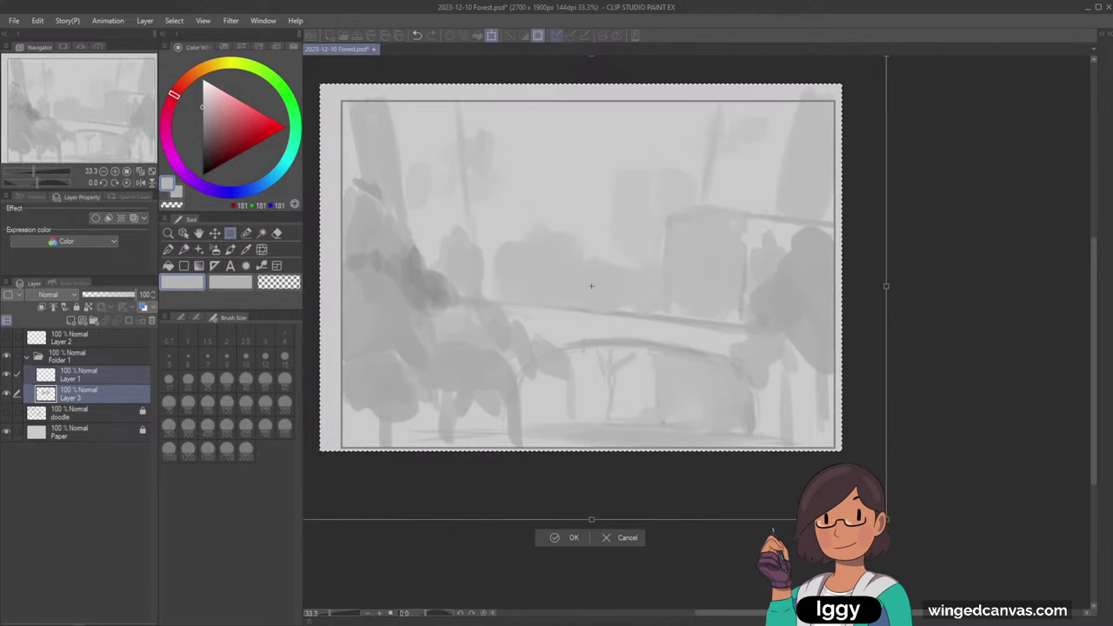
pyautogui.click(575, 536)
pyautogui.click(493, 539)
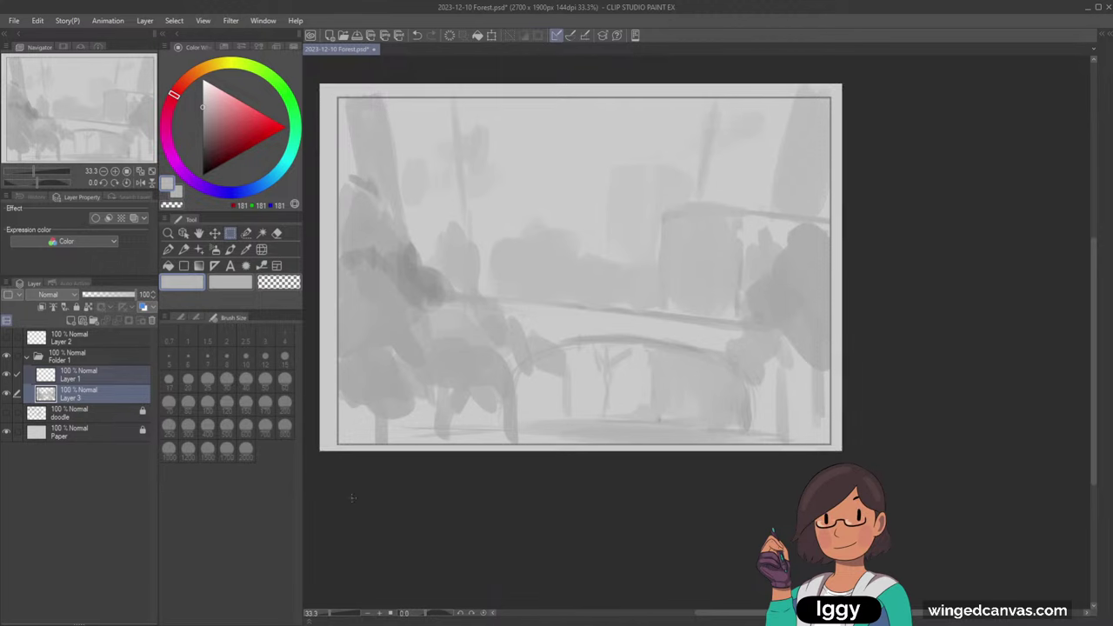
# - Scale and shift Layer 1 and Layer 3 again until the thumbnail frame meets the canvas edges
pyautogui.hotkey('ctrl', 't')
pyautogui.moveTo(620, 356); pyautogui.dragTo(605, 337)
pyautogui.moveTo(814, 432); pyautogui.dragTo(843, 453)
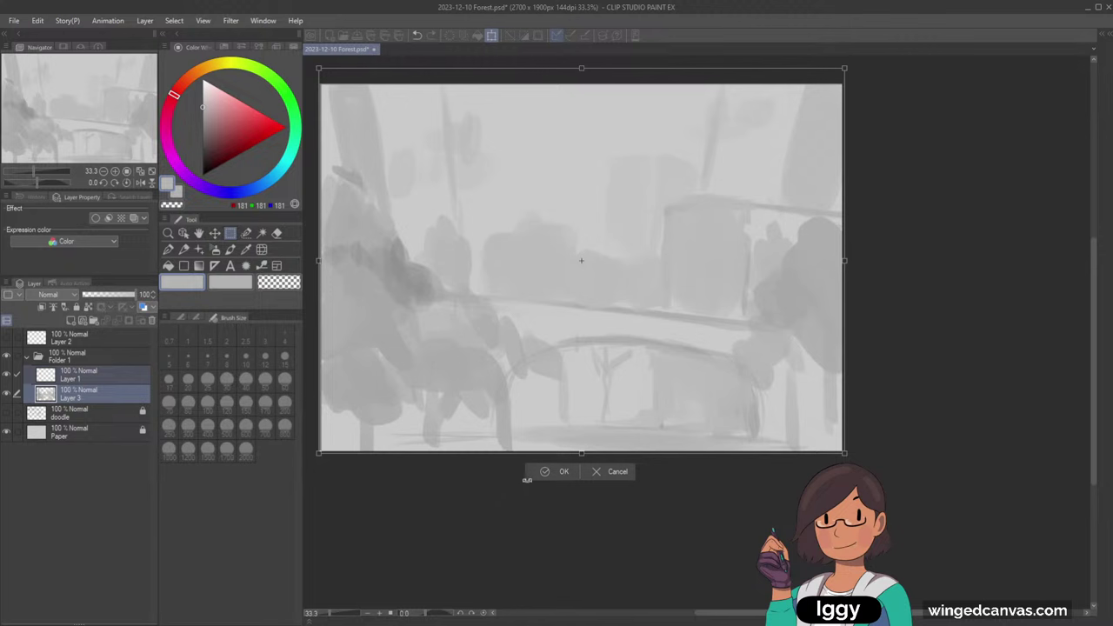
pyautogui.click(537, 473)
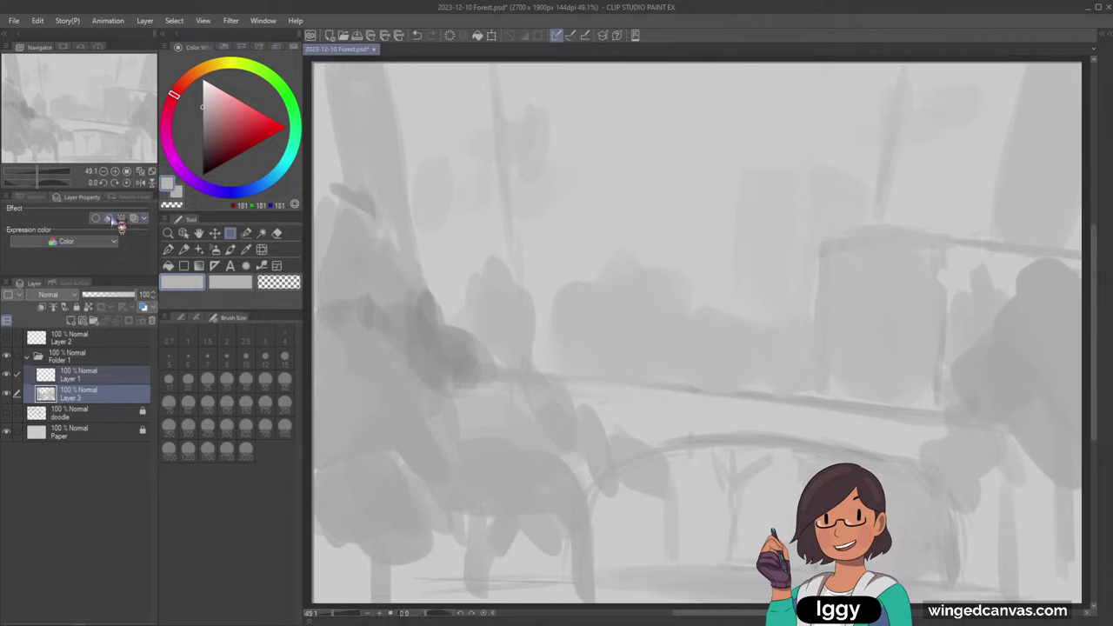
# - Make Layer 3 the only active layer and switch to the brush tool
pyautogui.click(86, 393)
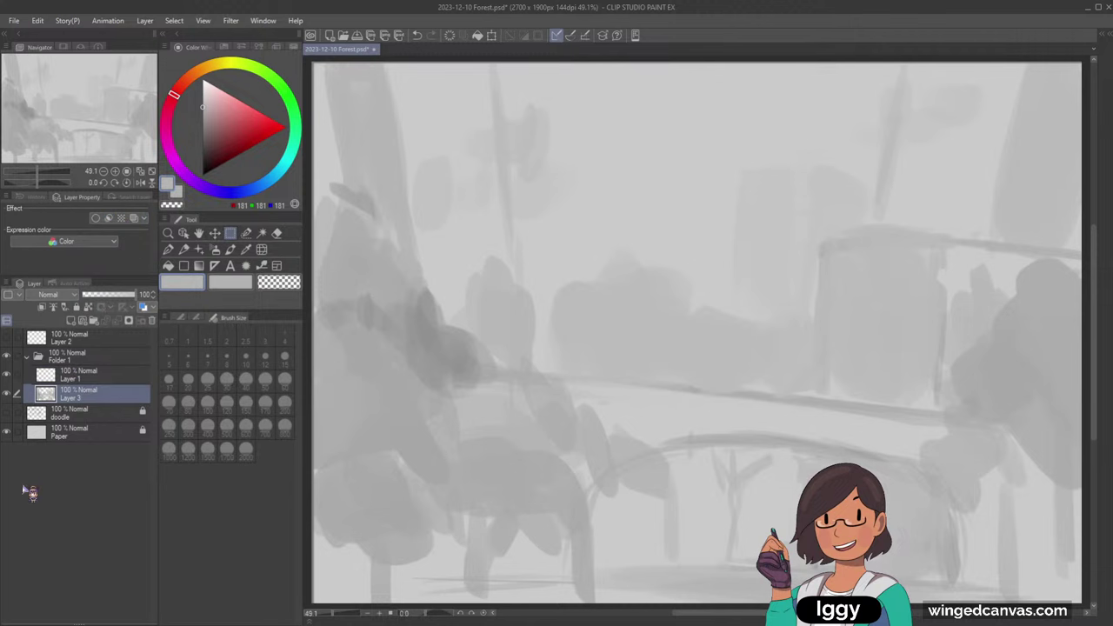
pyautogui.scroll(-3, 798, 381)
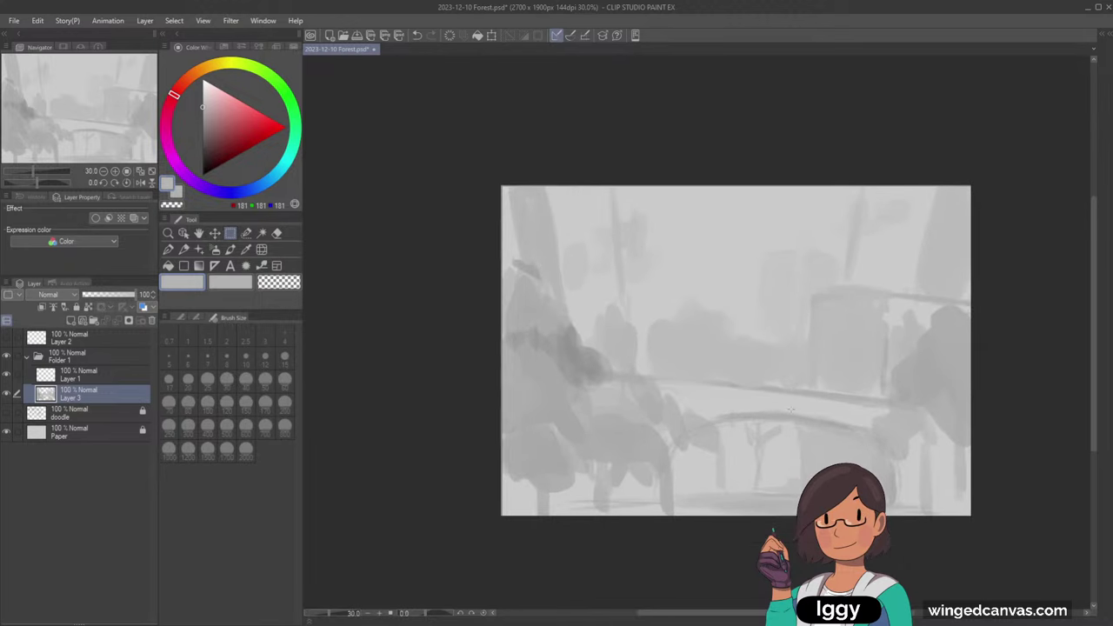
pyautogui.moveTo(736, 351); pyautogui.dragTo(695, 320)
pyautogui.click(246, 249)
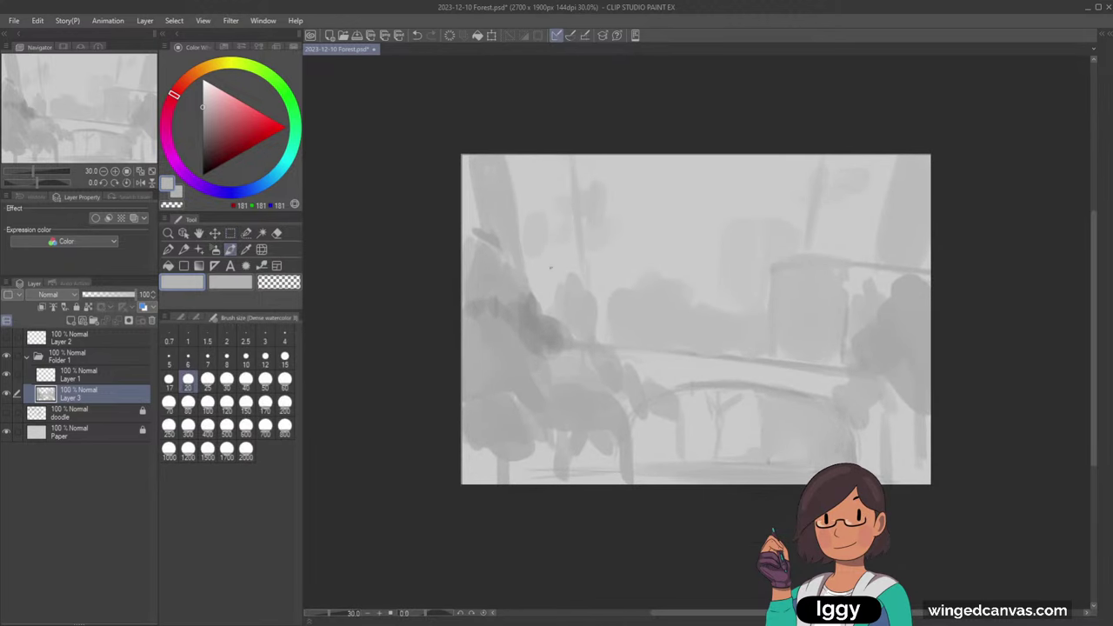
pyautogui.hotkey('ctrl', '+')
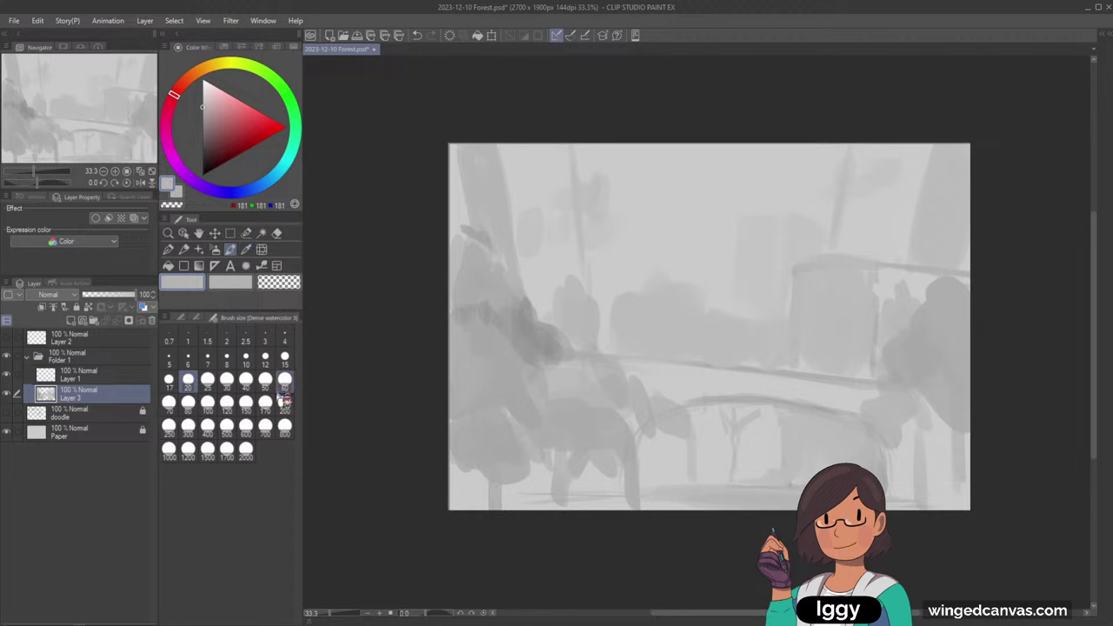
# - Choose Thin Gouache brush 2 and sample gray 167 from the tree mass on the sketch's left side
pyautogui.click(196, 319)
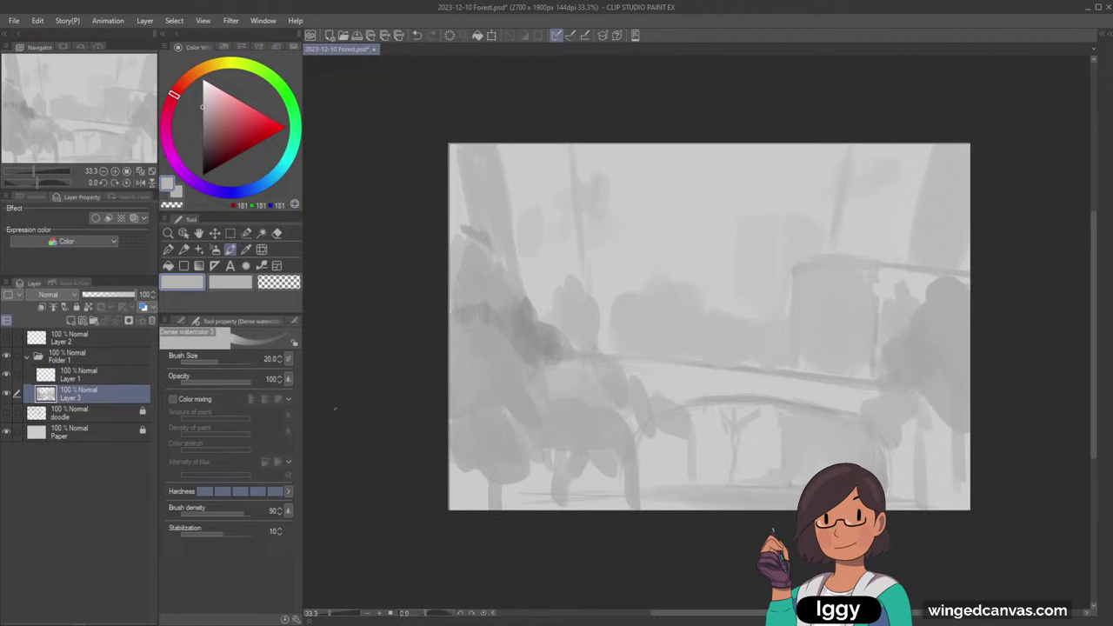
pyautogui.click(186, 321)
pyautogui.scroll(-3, 291, 520)
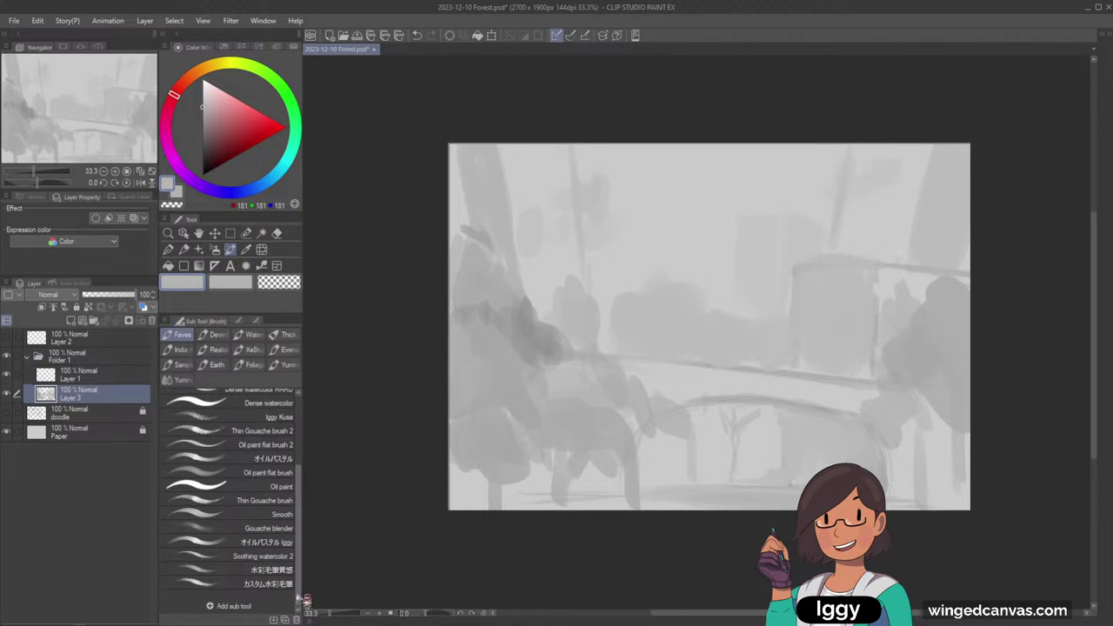
pyautogui.click(271, 543)
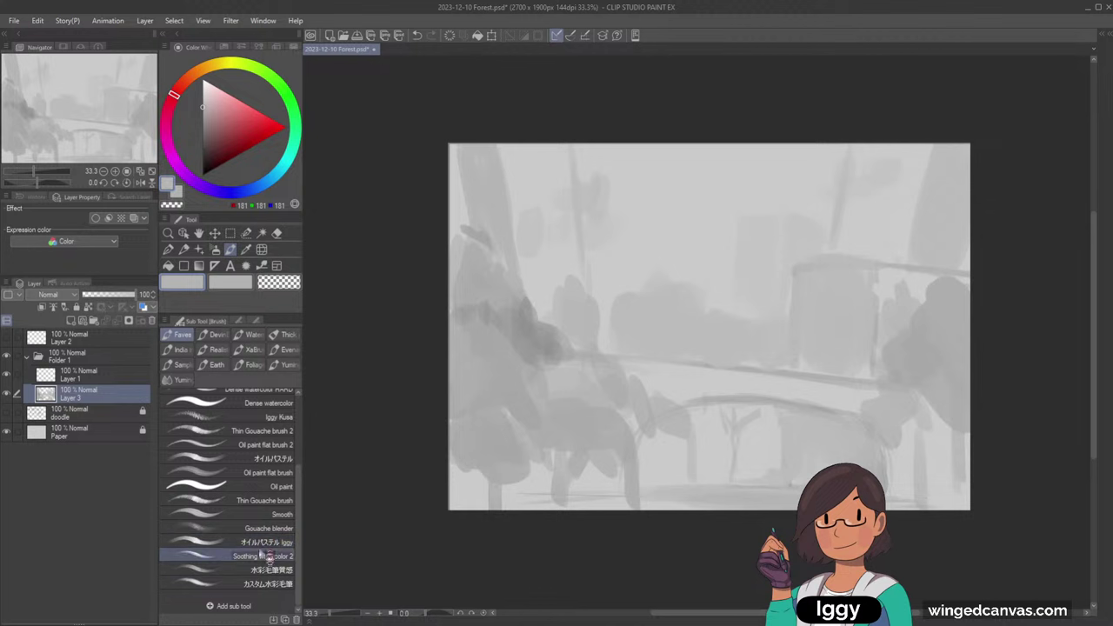
pyautogui.click(274, 432)
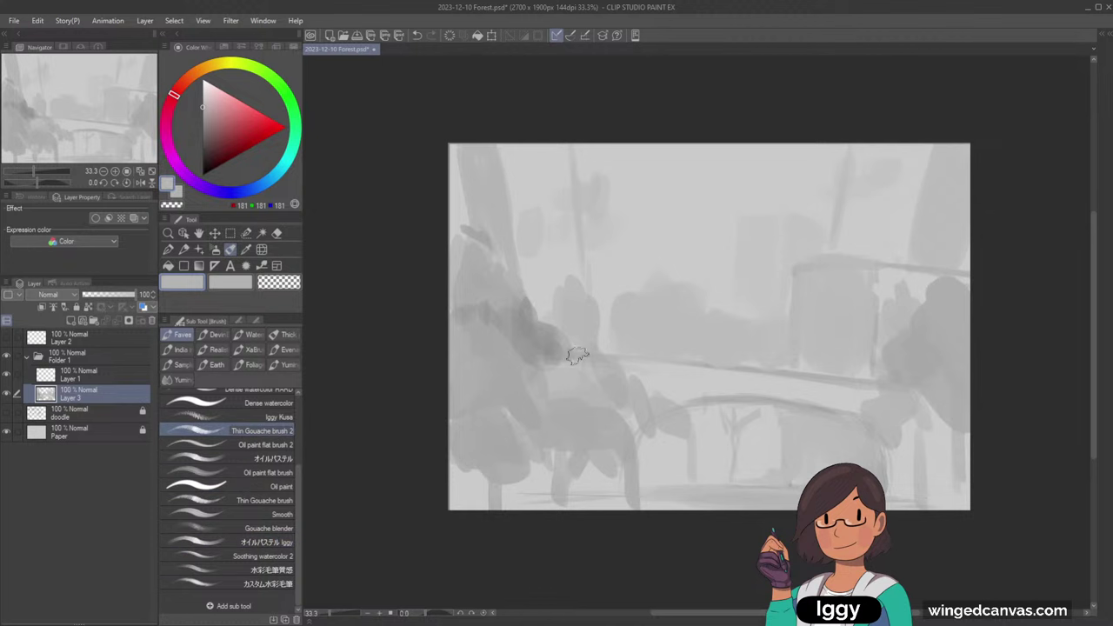
pyautogui.scroll(1, 596, 426)
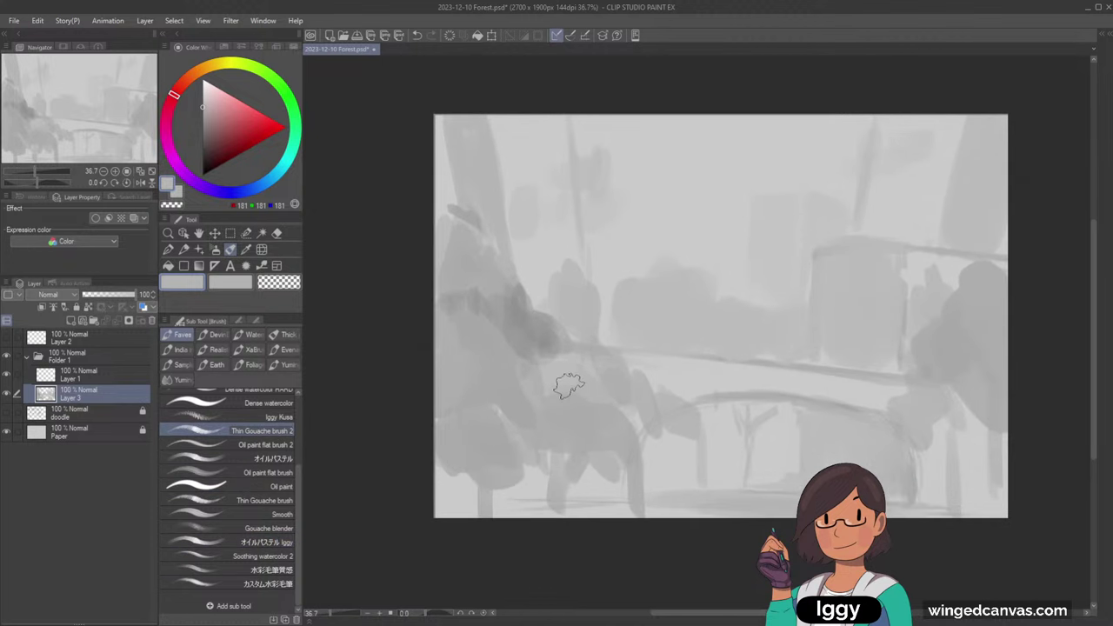
pyautogui.keyDown('alt'); pyautogui.click(546, 393); pyautogui.keyUp('alt')
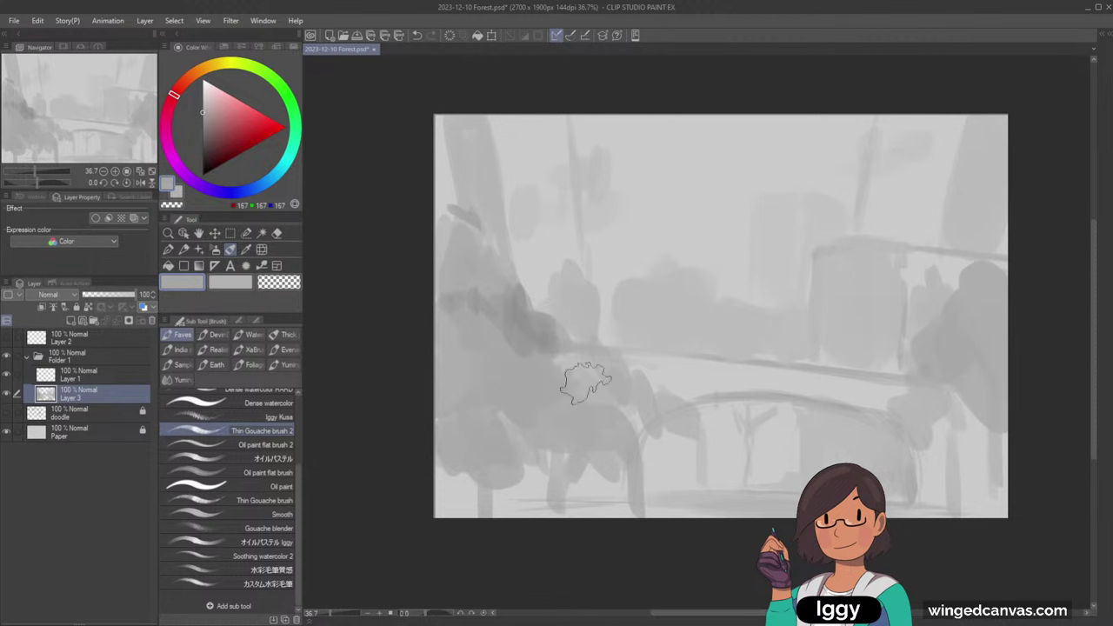
pyautogui.scroll(-1, 972, 239)
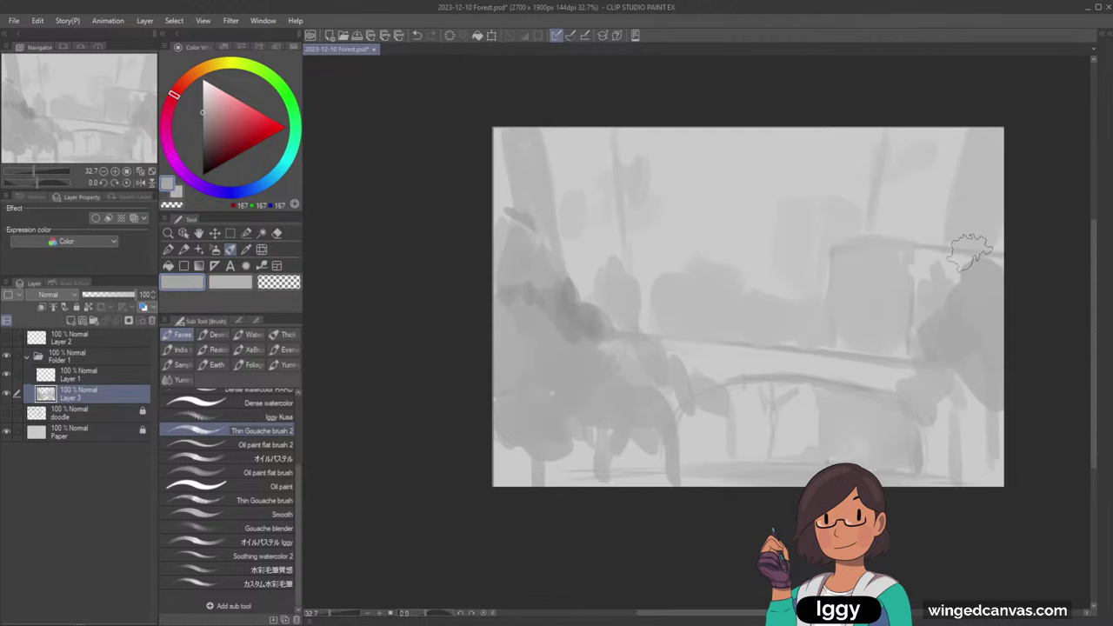
# - Add a new layer above the doodle layer and take Layer 3 out of Folder 1
pyautogui.click(95, 414)
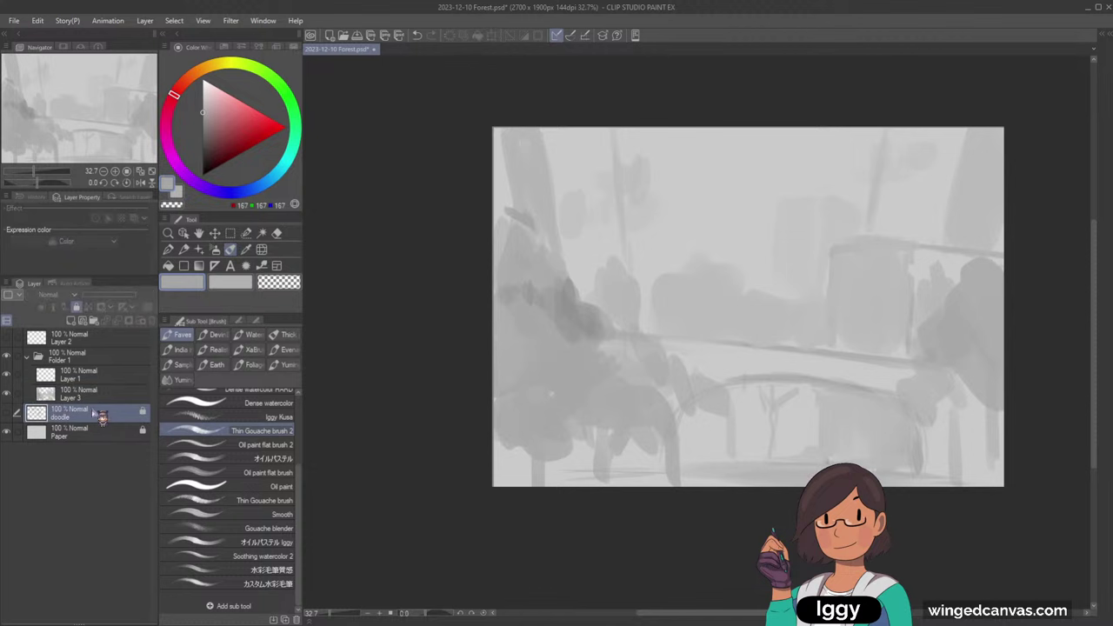
pyautogui.click(71, 321)
pyautogui.click(104, 396)
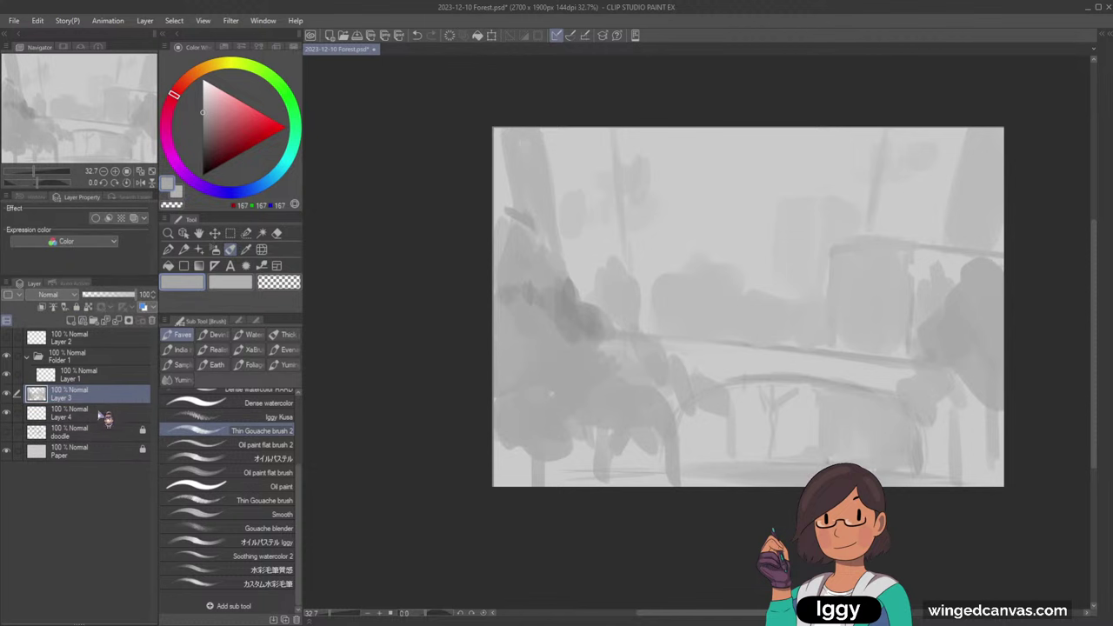
# - Set Layer 3 to 50% opacity with Multiply blending, and make Layer 4 active
pyautogui.click(107, 298)
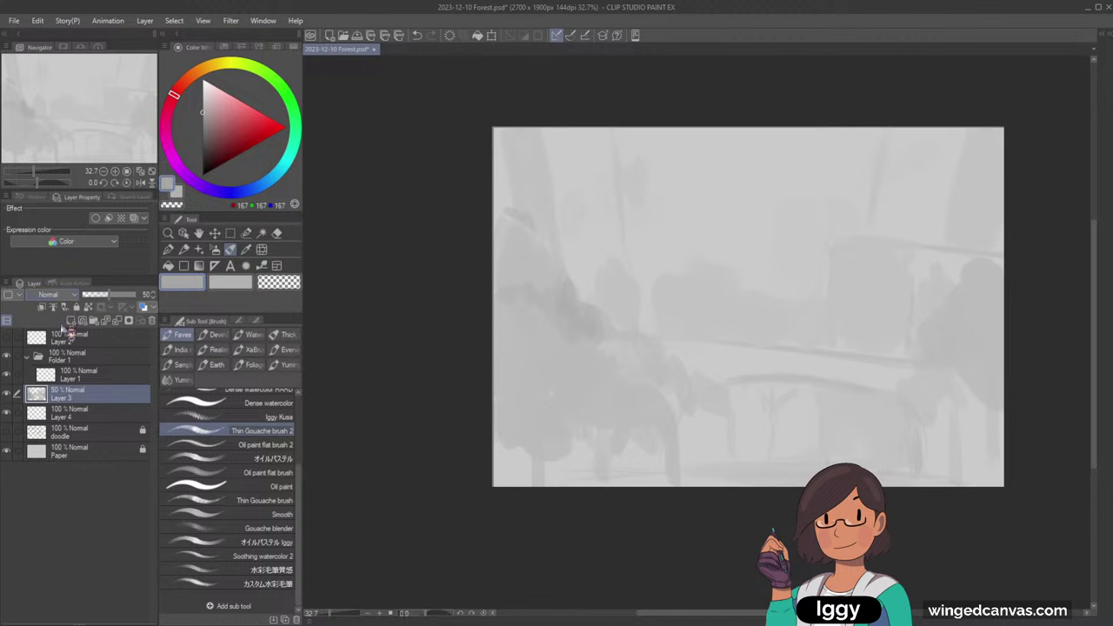
pyautogui.click(61, 328)
pyautogui.click(108, 412)
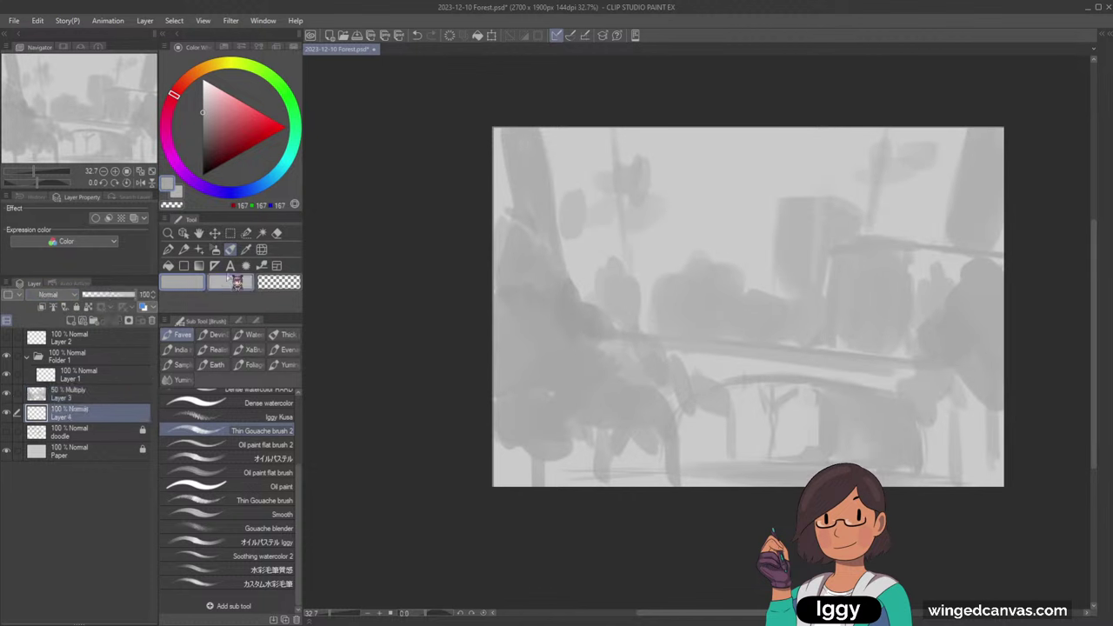
# - Add a layer beneath Layer 4 and fill it with light blue (RGB 130, 187, 255)
pyautogui.hotkey('ctrl', 'shift', 'n')
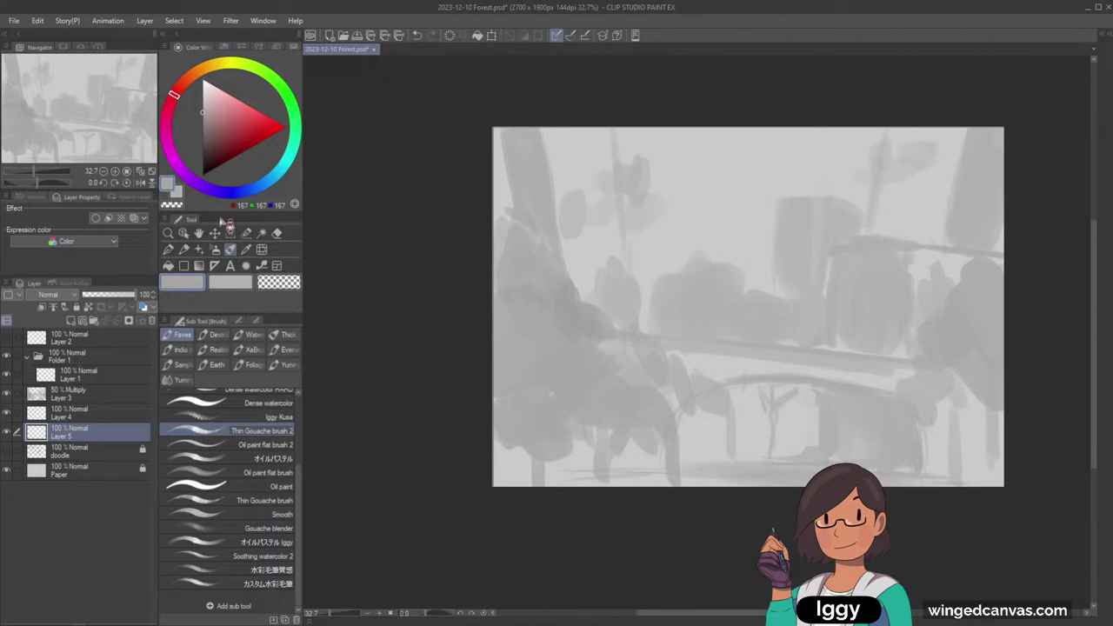
pyautogui.click(264, 180)
pyautogui.click(235, 96)
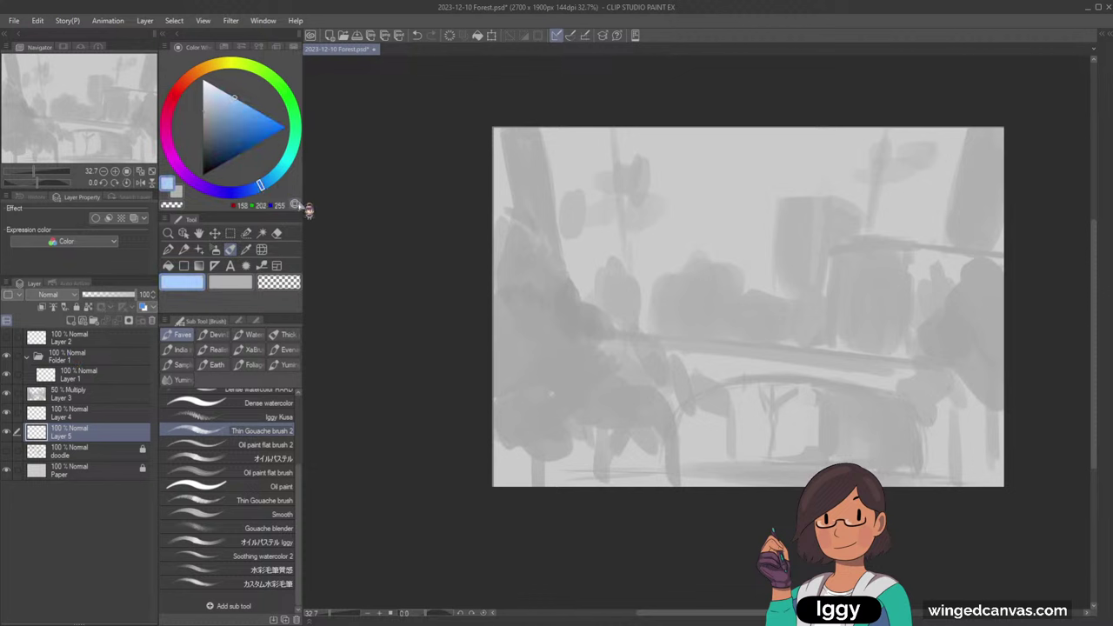
pyautogui.click(244, 102)
pyautogui.click(184, 265)
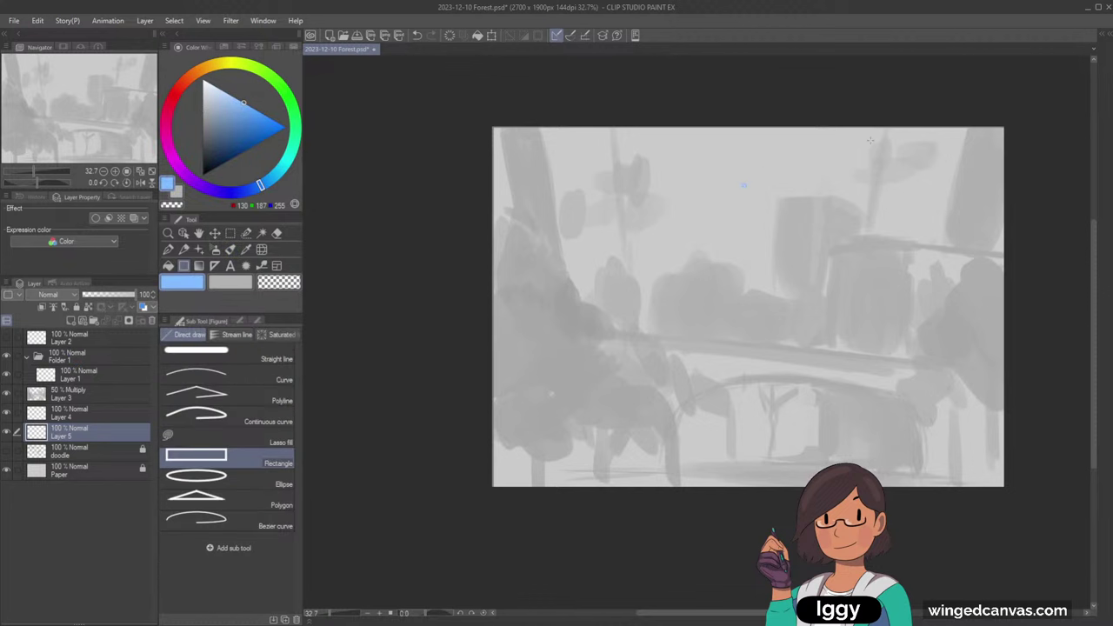
pyautogui.press('g')
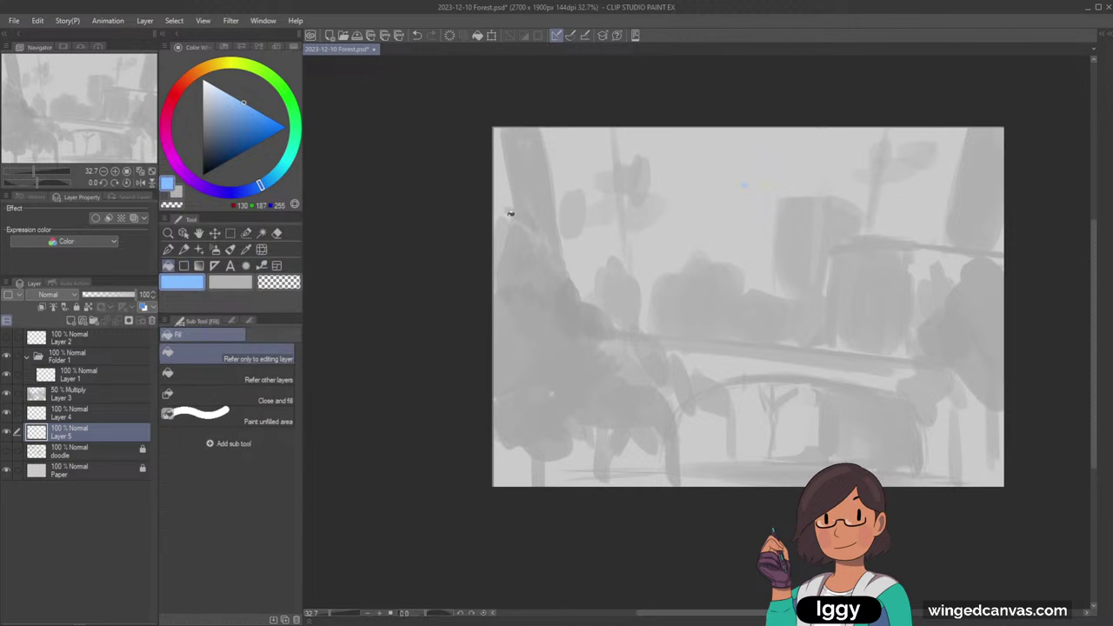
pyautogui.click(669, 261)
pyautogui.hotkey('ctrl', 'z')
pyautogui.click(668, 239)
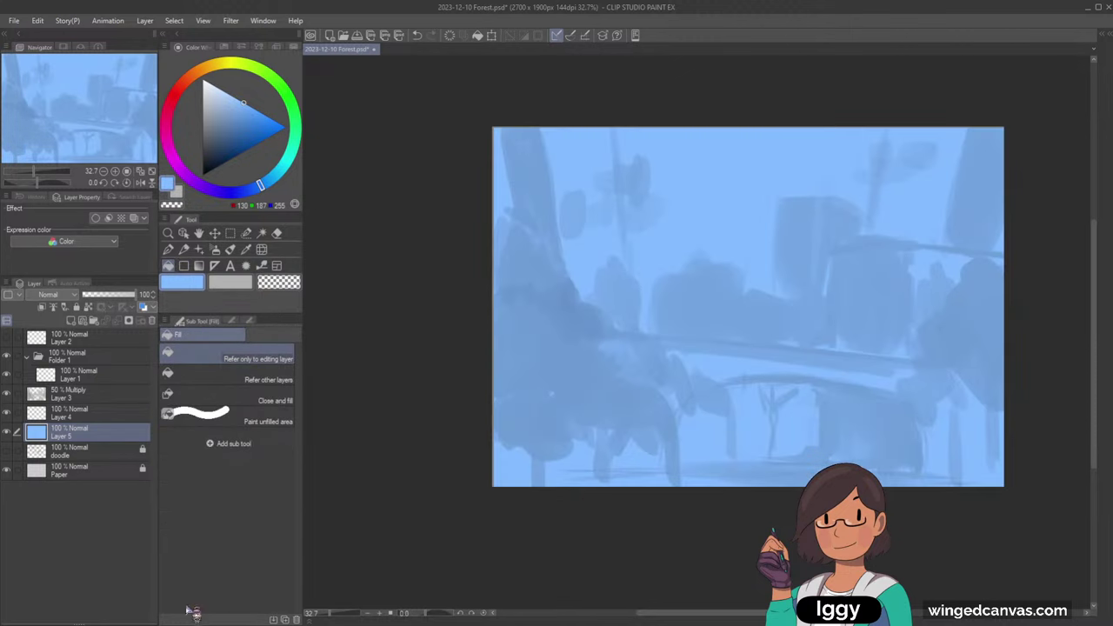
# - Paint the left tree foliage in coral (RGB 255, 157, 130) with Thin Gouache brush 2
pyautogui.click(230, 249)
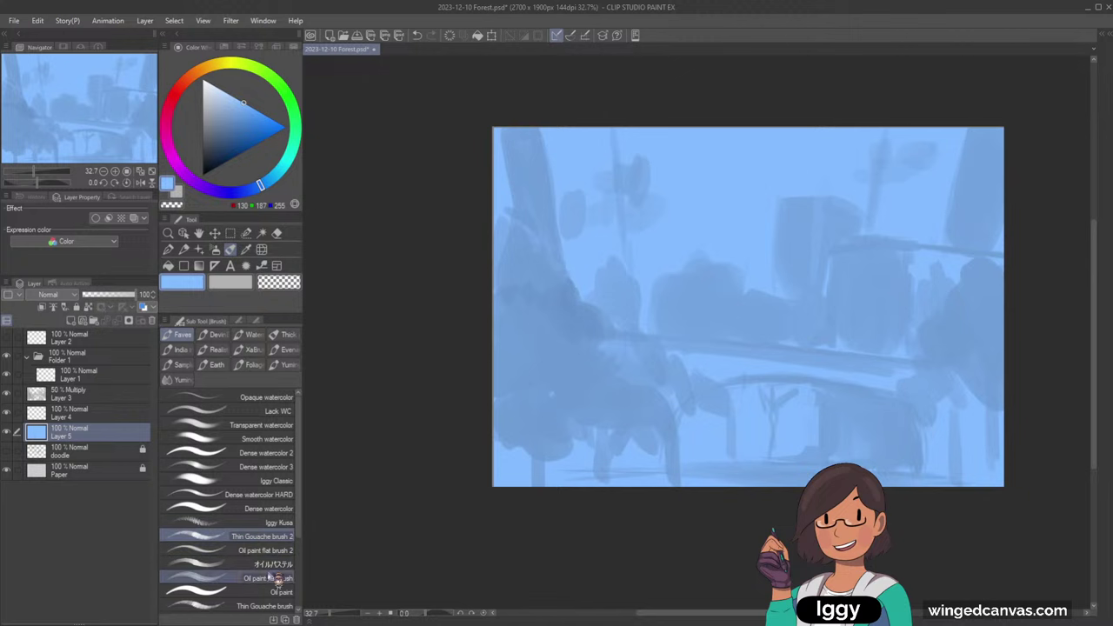
pyautogui.moveTo(117, 117); pyautogui.dragTo(115, 129)
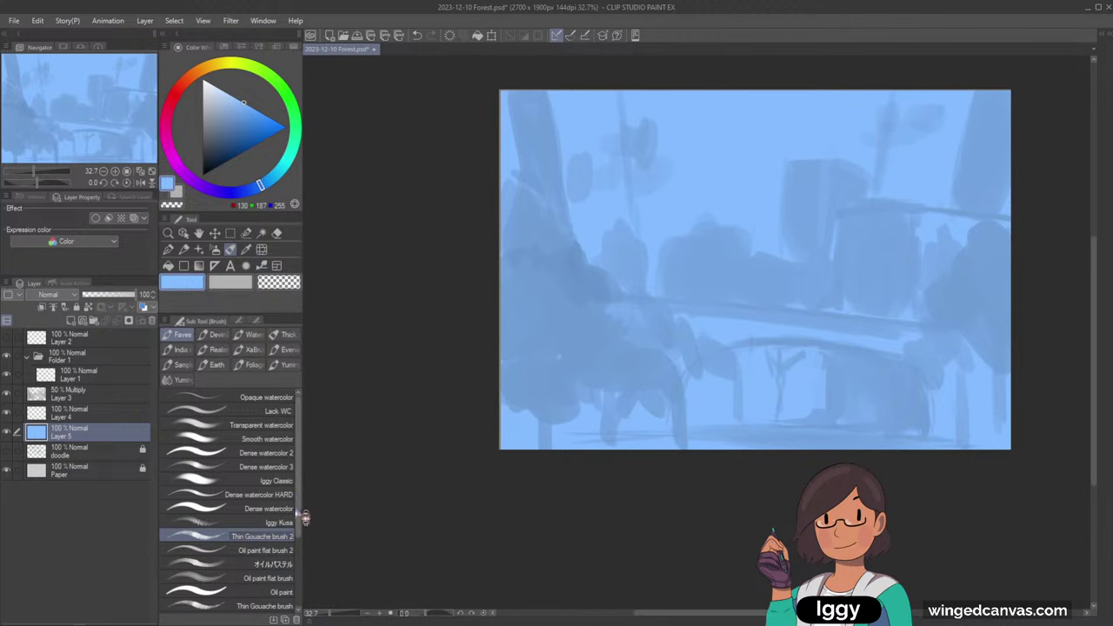
pyautogui.click(198, 96)
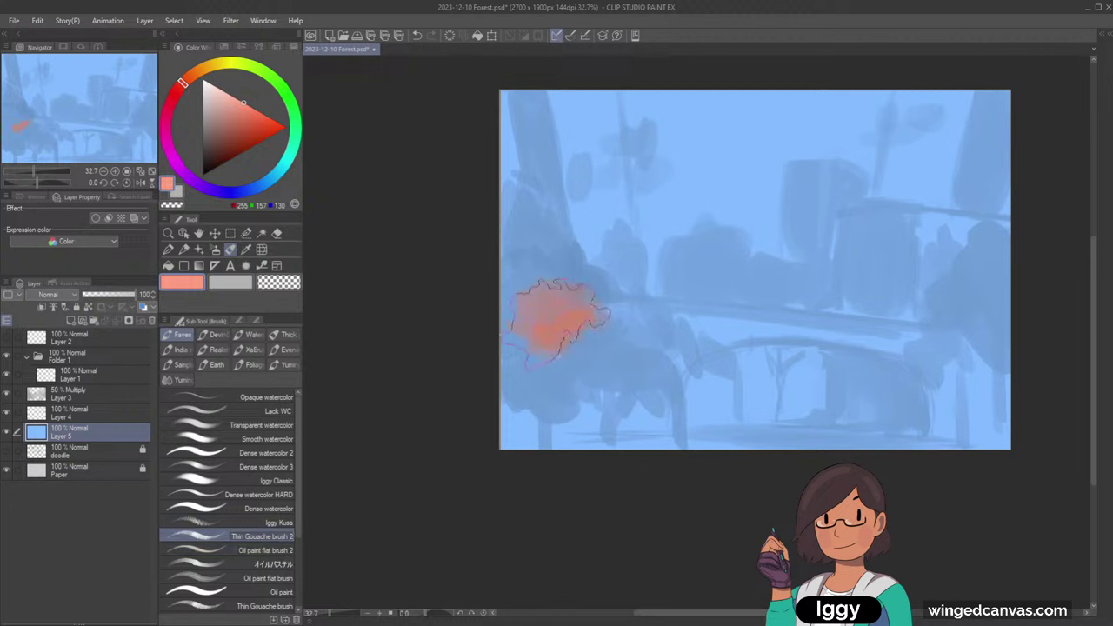
pyautogui.moveTo(561, 320)
pyautogui.mouseDown()
pyautogui.moveTo(510, 318)
pyautogui.moveTo(534, 310)
pyautogui.moveTo(556, 339)
pyautogui.moveTo(522, 369)
pyautogui.moveTo(535, 387)
pyautogui.moveTo(537, 375)
pyautogui.moveTo(661, 347)
pyautogui.moveTo(530, 274)
pyautogui.moveTo(508, 202)
pyautogui.moveTo(543, 261)
pyautogui.mouseUp()
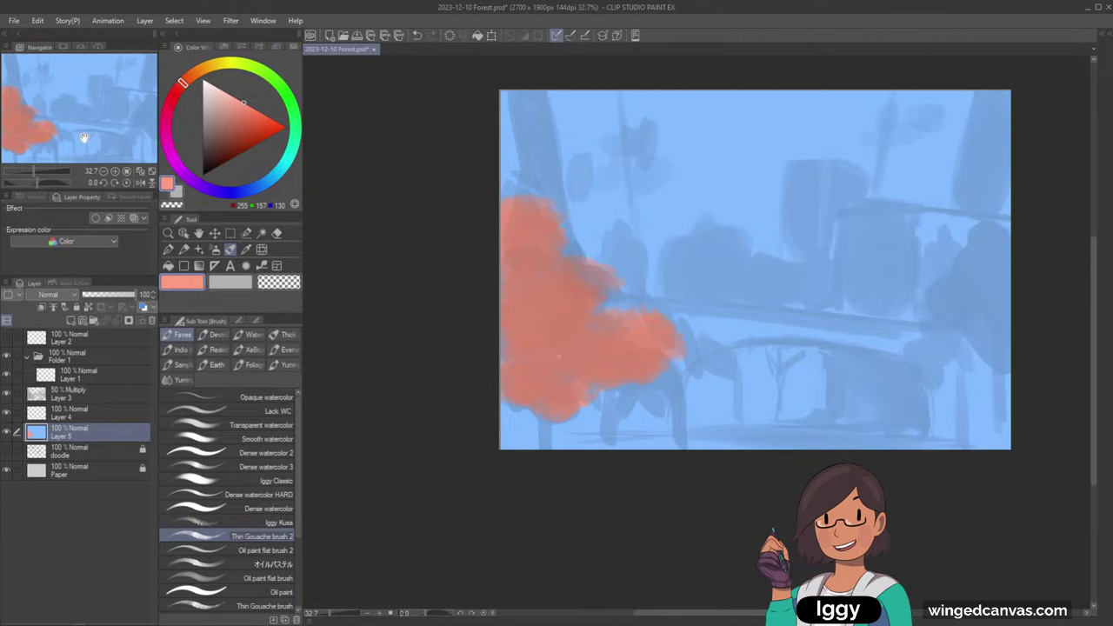
# - Paint the right tree foliage in the same coral and undo the extra stroke near the scene's centre
pyautogui.moveTo(85, 138); pyautogui.dragTo(192, 141)
pyautogui.moveTo(852, 357)
pyautogui.mouseDown()
pyautogui.moveTo(861, 330)
pyautogui.moveTo(876, 374)
pyautogui.moveTo(881, 331)
pyautogui.moveTo(918, 252)
pyautogui.moveTo(927, 268)
pyautogui.moveTo(898, 309)
pyautogui.moveTo(917, 335)
pyautogui.moveTo(941, 339)
pyautogui.moveTo(922, 261)
pyautogui.mouseUp()
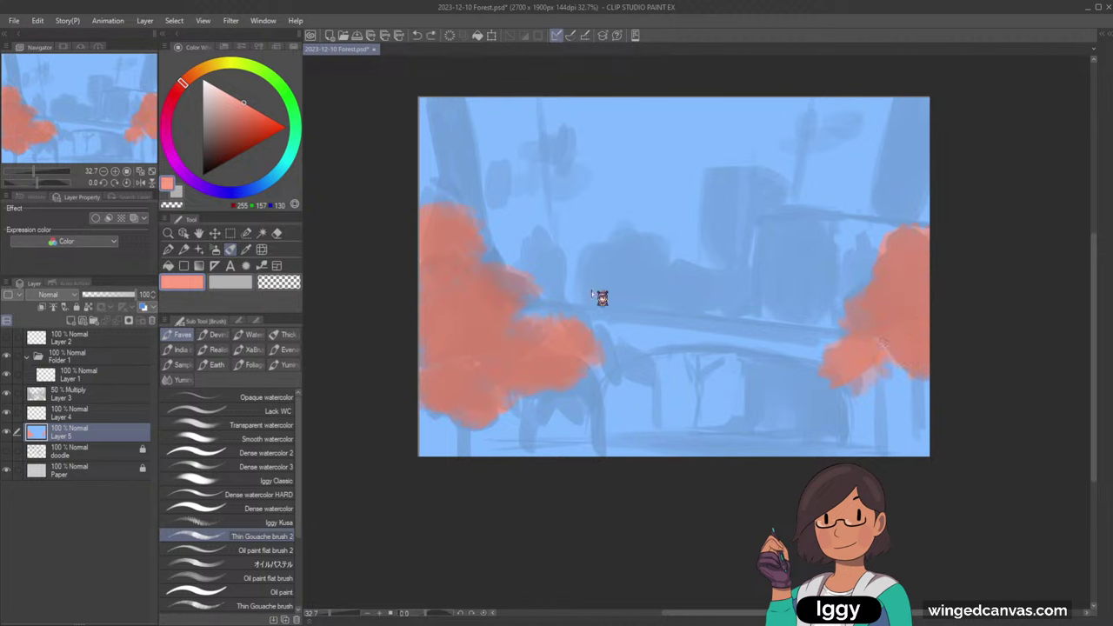
pyautogui.moveTo(600, 296)
pyautogui.mouseDown()
pyautogui.moveTo(583, 286)
pyautogui.moveTo(622, 272)
pyautogui.mouseUp()
pyautogui.hotkey('ctrl', 'z')
# - Refill the blue background on Layer 5 with a lighter blue (RGB 152, 208, 255)
pyautogui.click(168, 265)
pyautogui.click(240, 284)
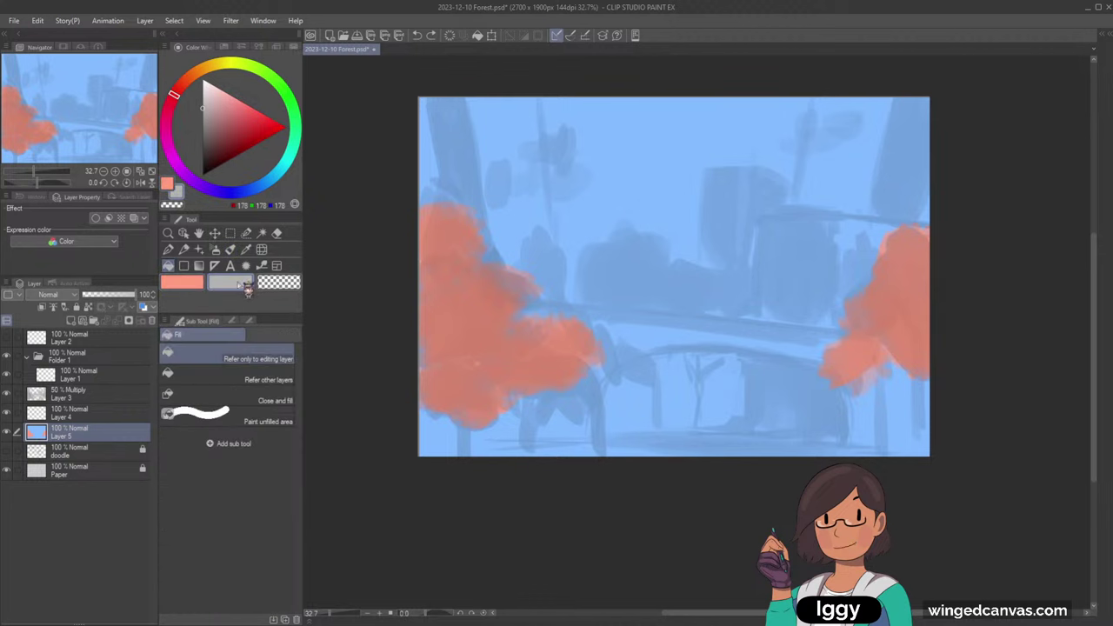
pyautogui.keyDown('alt'); pyautogui.click(617, 191); pyautogui.keyUp('alt')
pyautogui.click(243, 96)
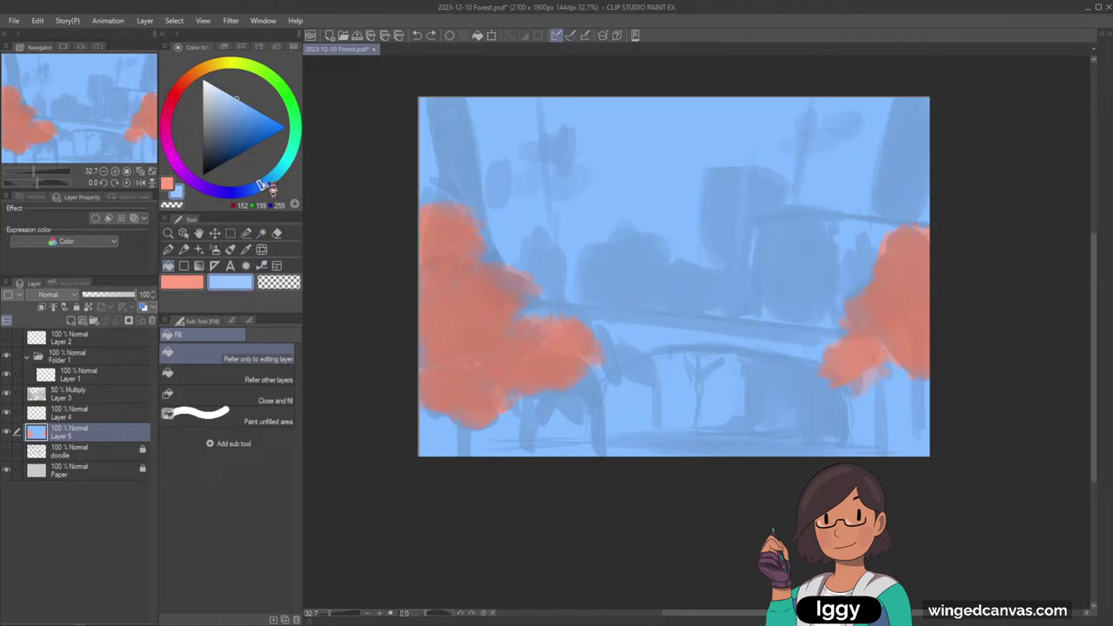
pyautogui.moveTo(271, 188); pyautogui.dragTo(265, 203)
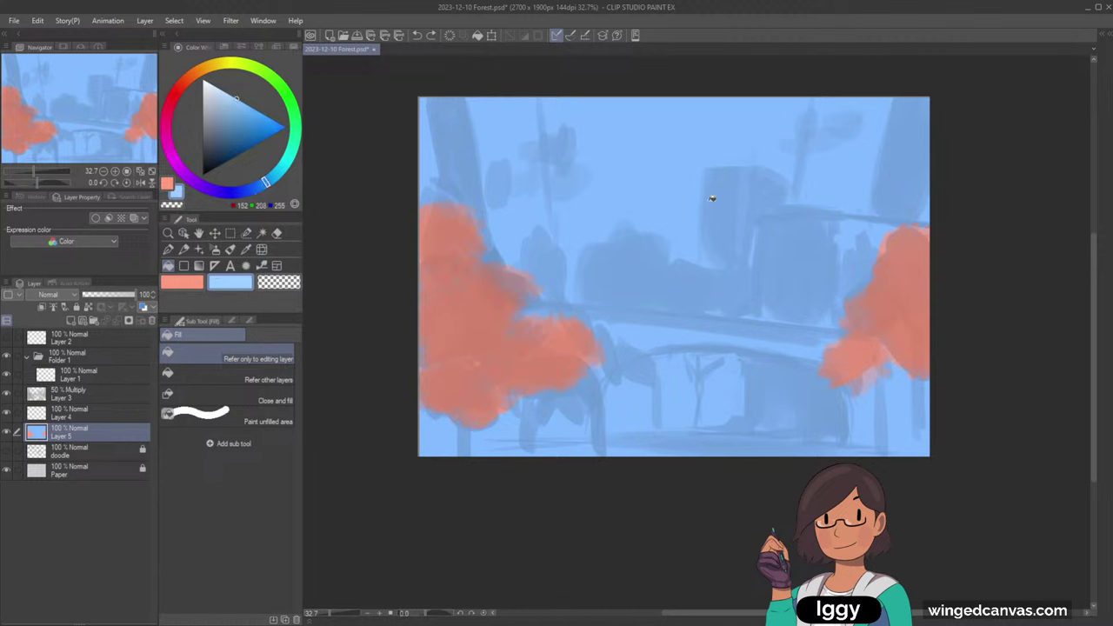
pyautogui.click(898, 131)
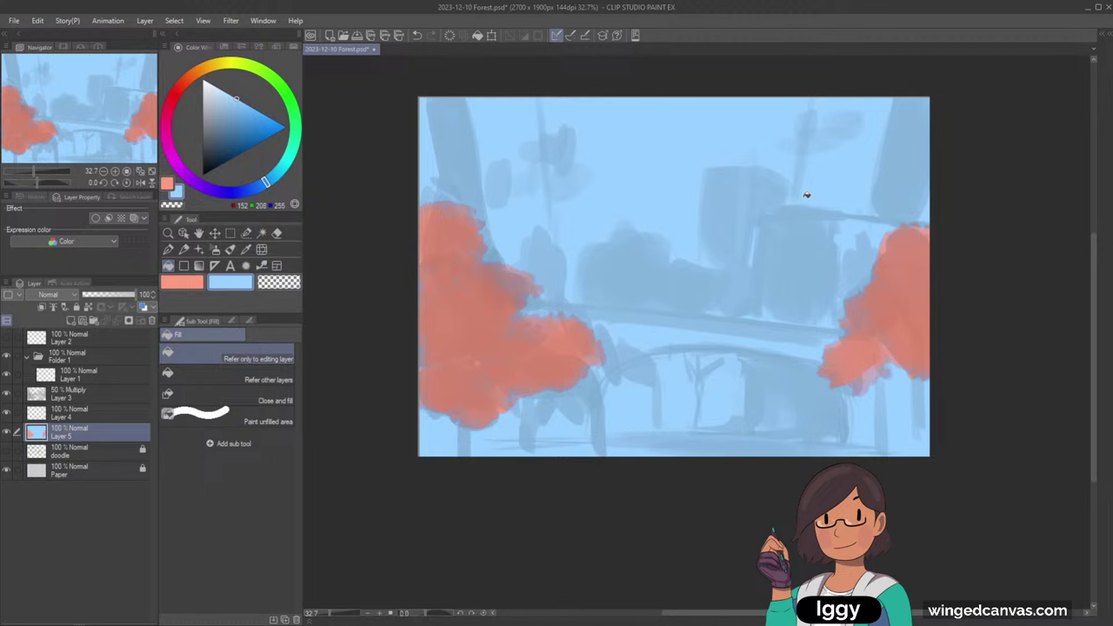
# - Refill the sky background on Layer 5 with a more cyan blue (RGB 135, 213, 255)
pyautogui.click(272, 180)
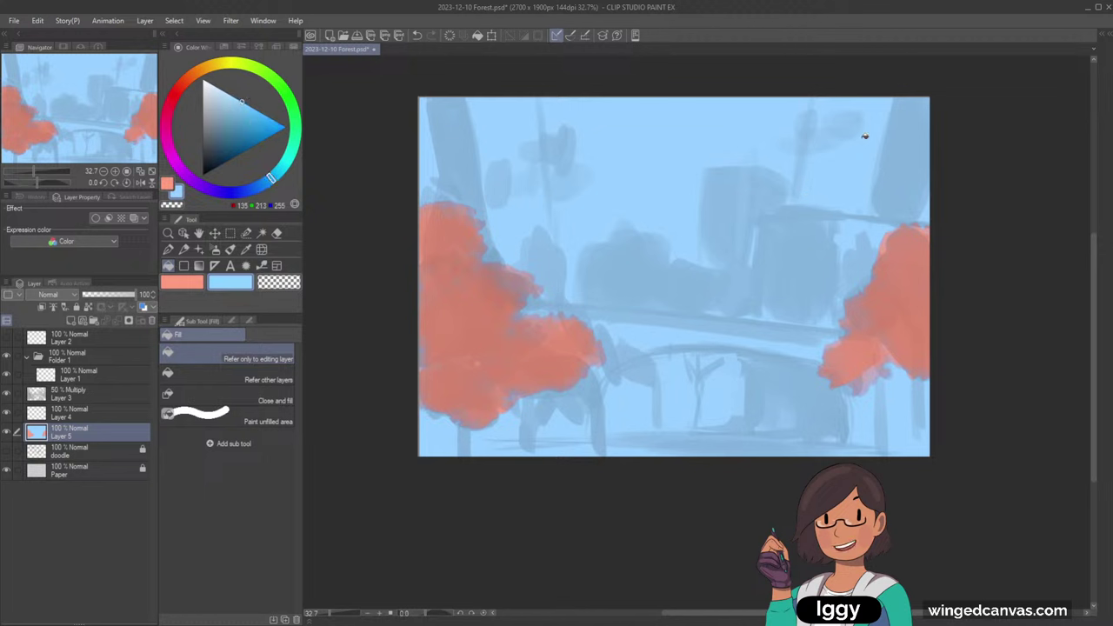
pyautogui.click(215, 249)
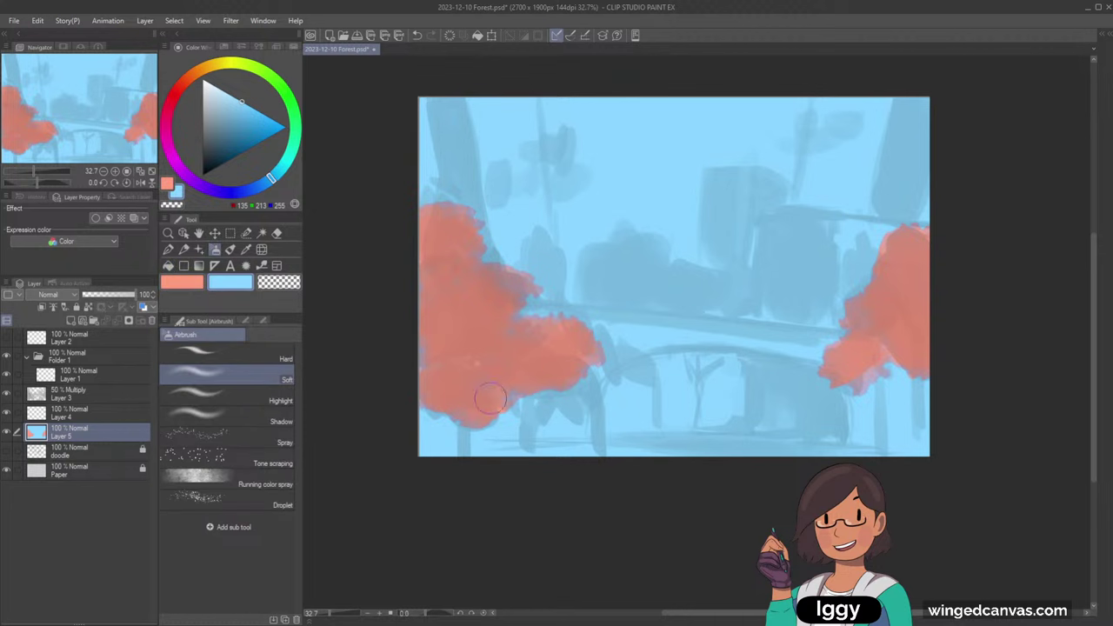
# - Repaint the left tree's foliage with Thin Gouache brush 2, adjusting the coral to RGB 255, 155, 127
pyautogui.keyDown('alt'); pyautogui.click(480, 369); pyautogui.keyUp('alt')
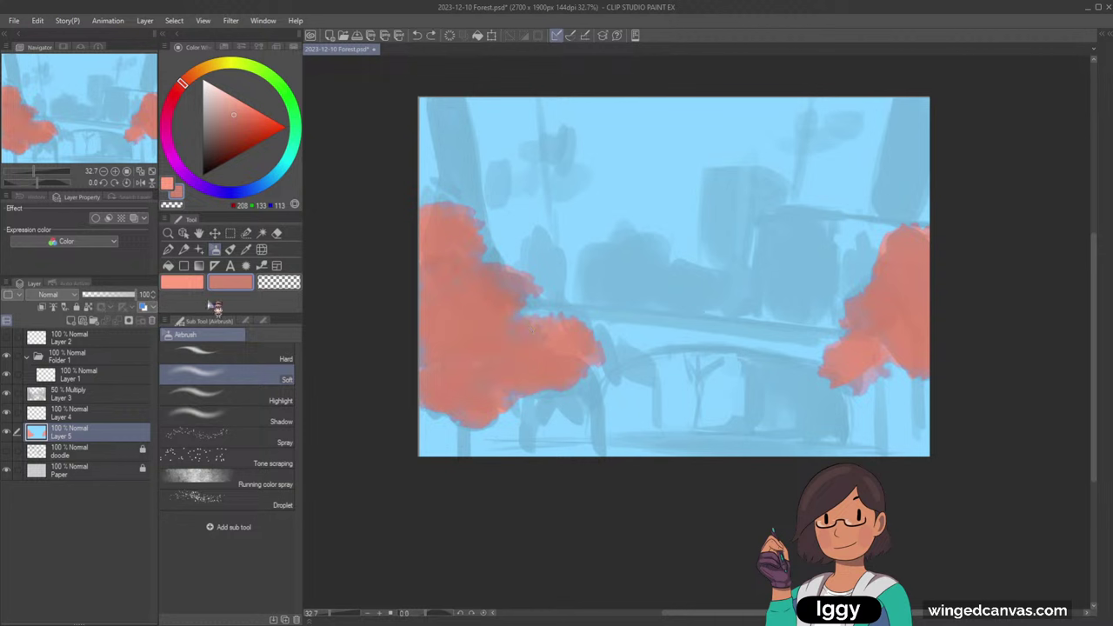
pyautogui.click(230, 249)
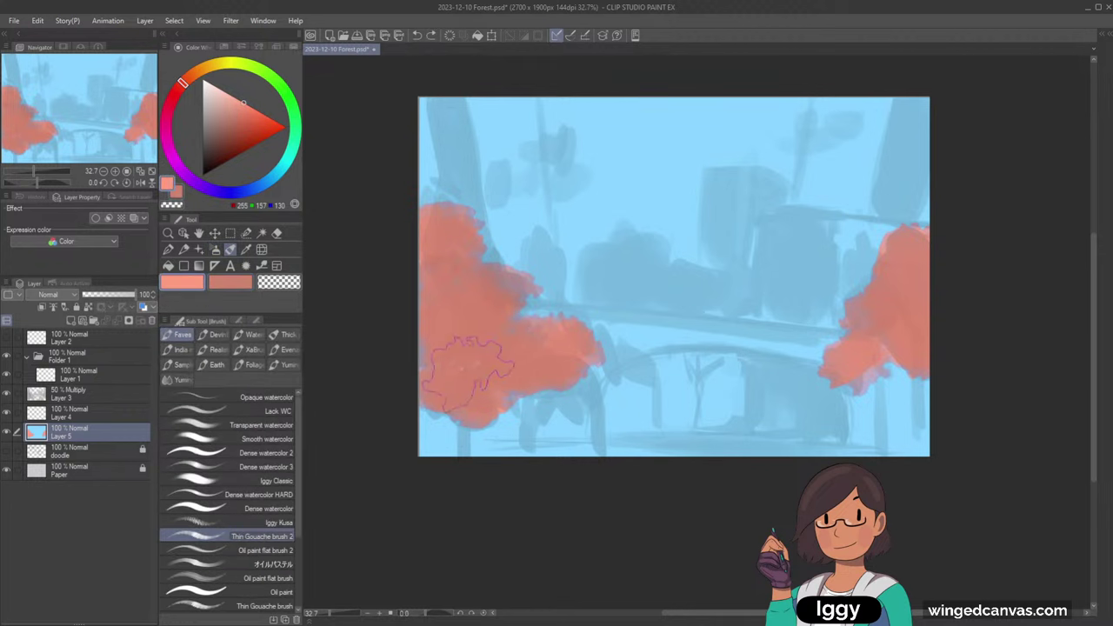
pyautogui.click(254, 103)
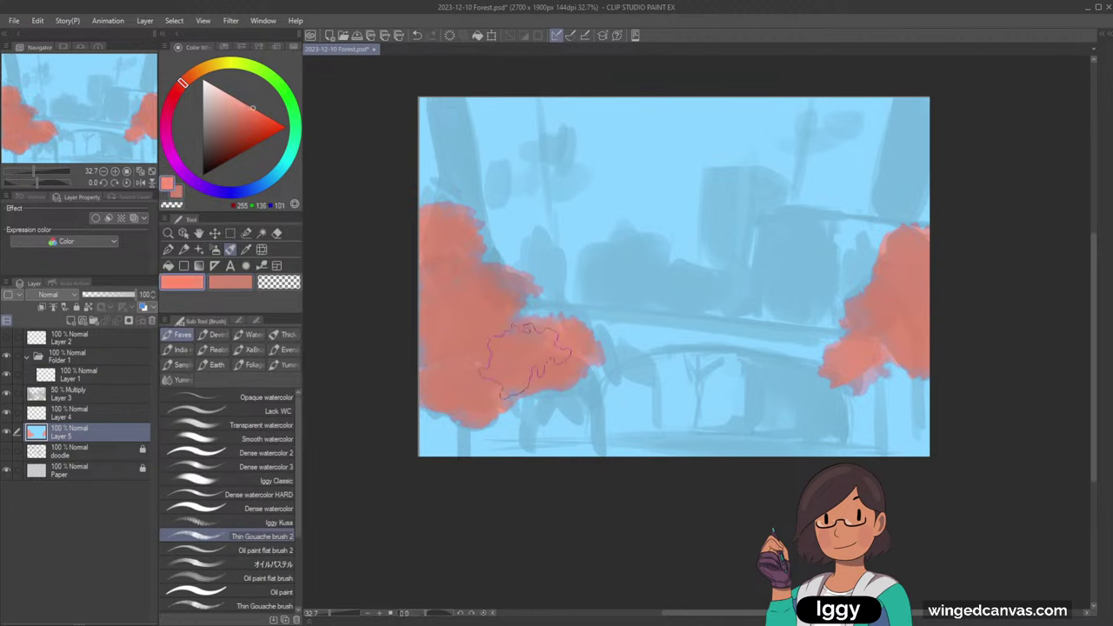
pyautogui.moveTo(526, 358)
pyautogui.mouseDown()
pyautogui.moveTo(487, 379)
pyautogui.moveTo(504, 356)
pyautogui.moveTo(467, 309)
pyautogui.mouseUp()
pyautogui.moveTo(251, 105); pyautogui.dragTo(244, 104)
pyautogui.moveTo(483, 319)
pyautogui.mouseDown()
pyautogui.moveTo(468, 379)
pyautogui.moveTo(454, 287)
pyautogui.mouseUp()
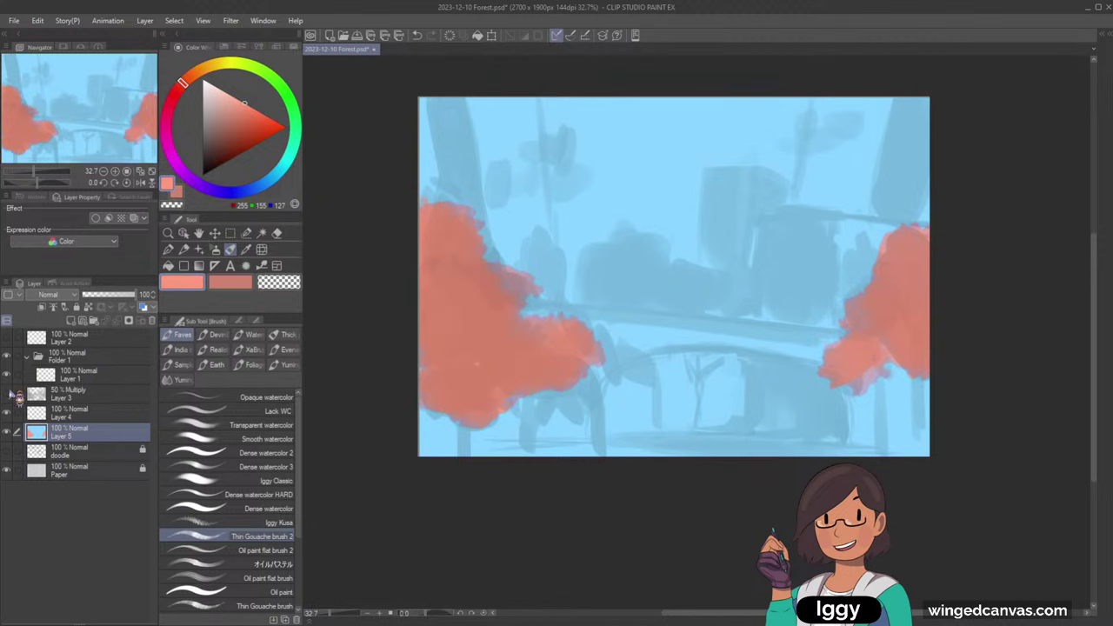
# - Paint the mid-distance tree foliage across the middle of the scene on Layer 5 in coral (RGB 255, 155, 127)
pyautogui.click(14, 397)
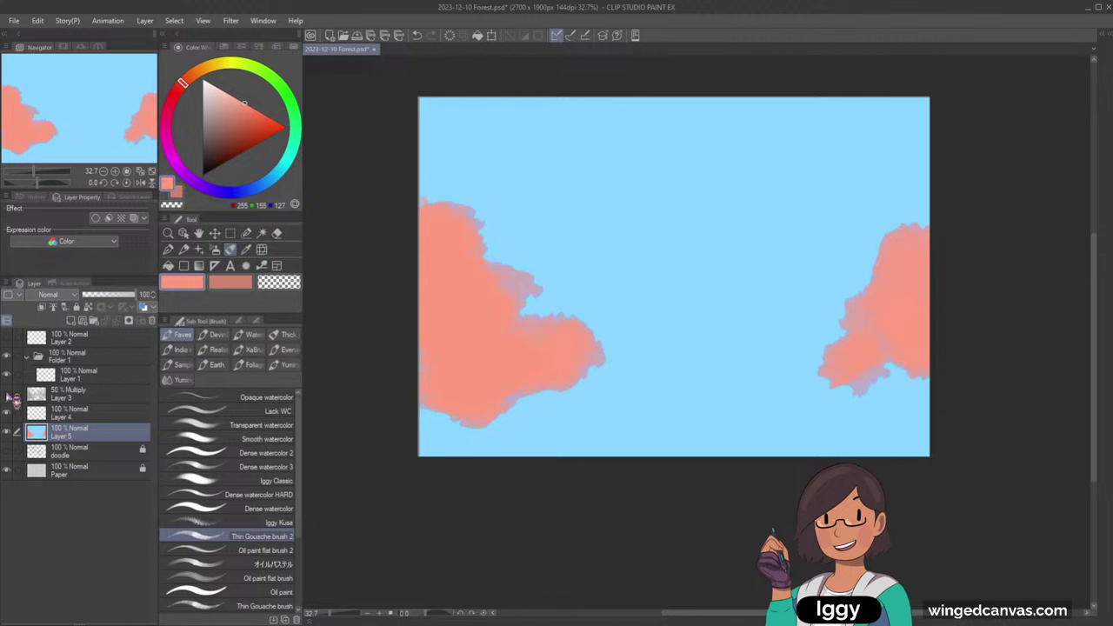
pyautogui.click(14, 398)
pyautogui.click(83, 396)
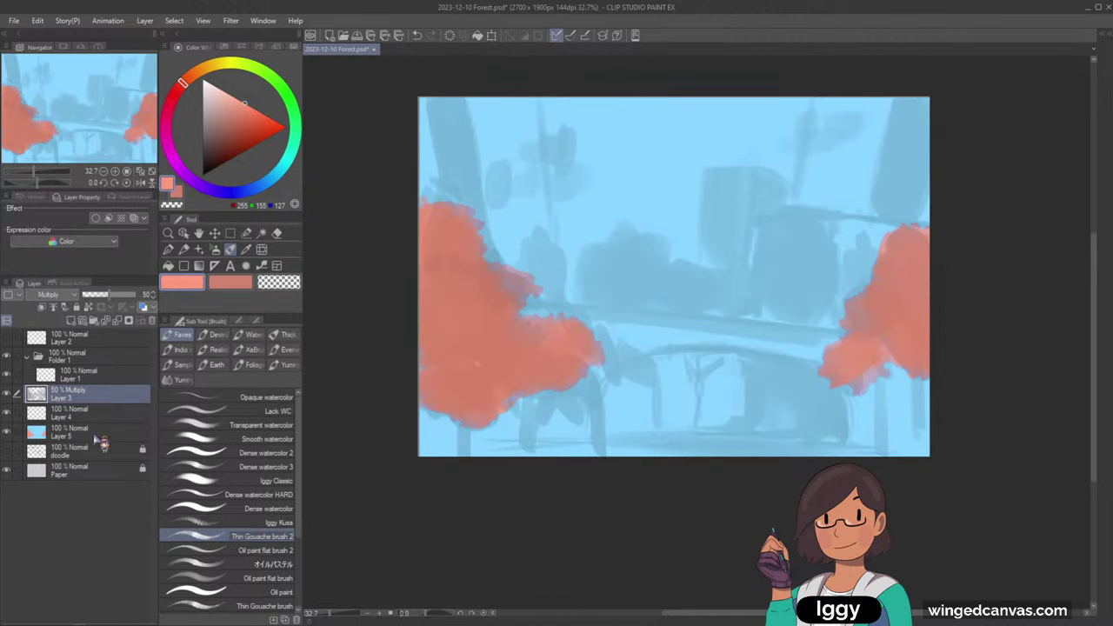
pyautogui.click(83, 432)
pyautogui.moveTo(529, 268)
pyautogui.mouseDown()
pyautogui.moveTo(564, 300)
pyautogui.moveTo(561, 280)
pyautogui.moveTo(527, 261)
pyautogui.moveTo(577, 237)
pyautogui.moveTo(707, 260)
pyautogui.moveTo(787, 261)
pyautogui.moveTo(592, 286)
pyautogui.moveTo(606, 271)
pyautogui.moveTo(608, 292)
pyautogui.moveTo(641, 270)
pyautogui.moveTo(626, 242)
pyautogui.moveTo(663, 274)
pyautogui.moveTo(607, 293)
pyautogui.moveTo(673, 300)
pyautogui.moveTo(655, 277)
pyautogui.moveTo(715, 294)
pyautogui.mouseUp()
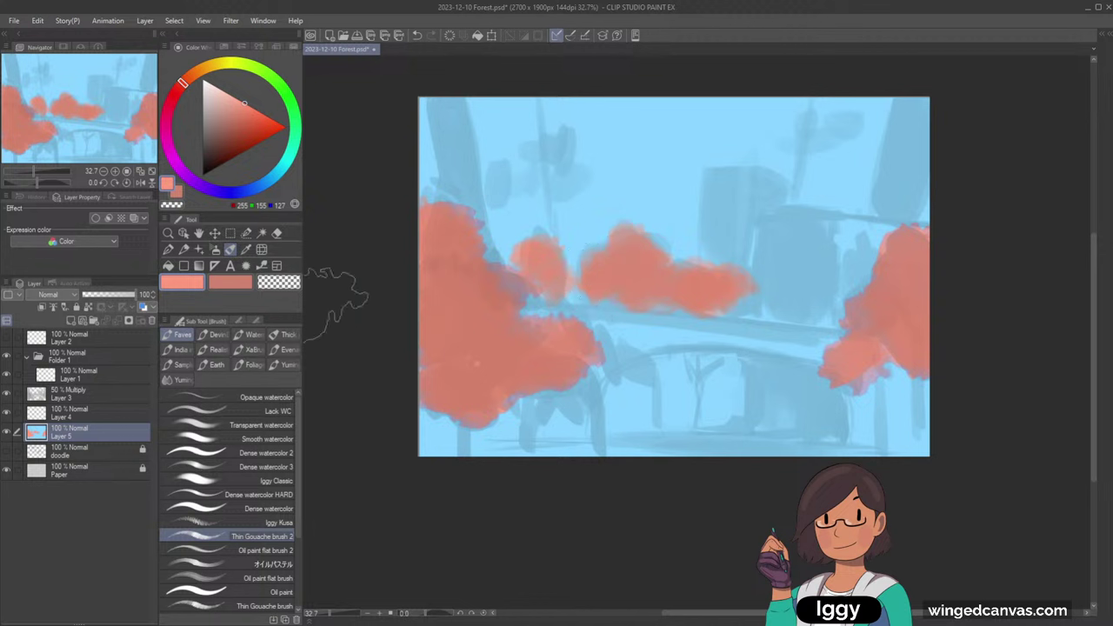
# - Trim the top edge of the central foliage with the sampled sky blue (RGB 136, 213, 255)
pyautogui.click(278, 282)
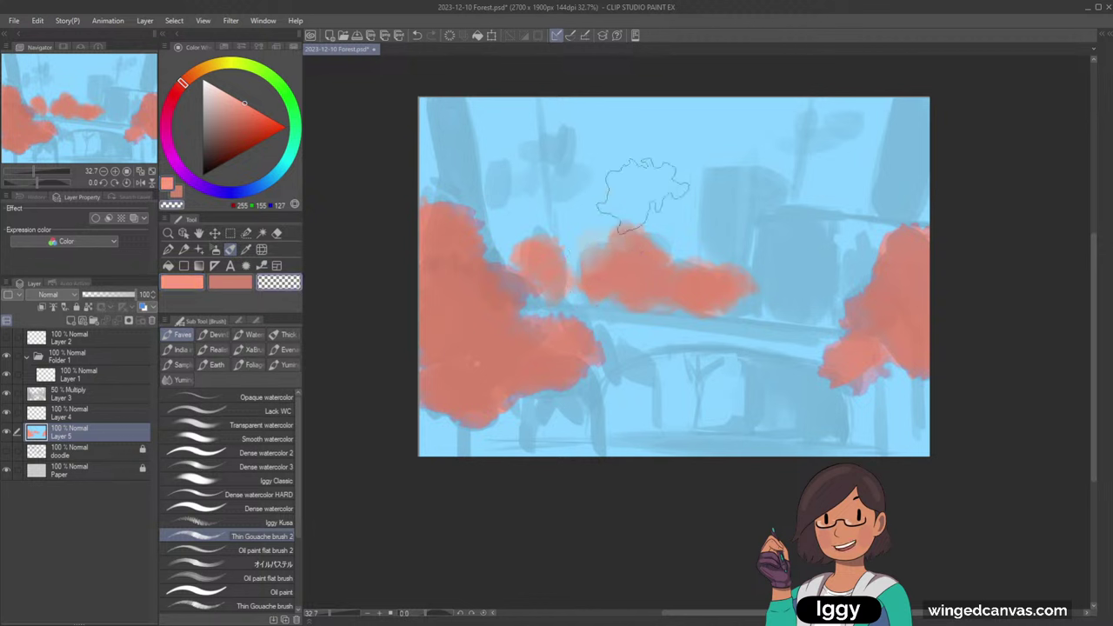
pyautogui.keyDown('alt'); pyautogui.click(596, 191); pyautogui.keyUp('alt')
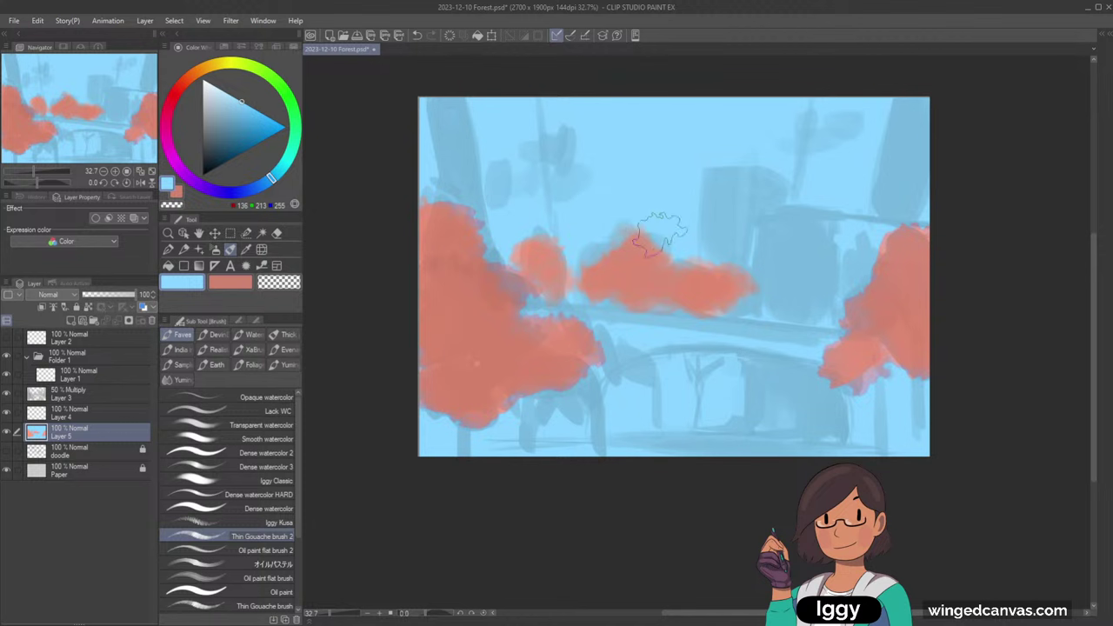
# - Extend and smooth the left tree's foliage in sampled coral (RGB 251, 157, 132) with the Layer 3 sketch temporarily hidden
pyautogui.click(7, 394)
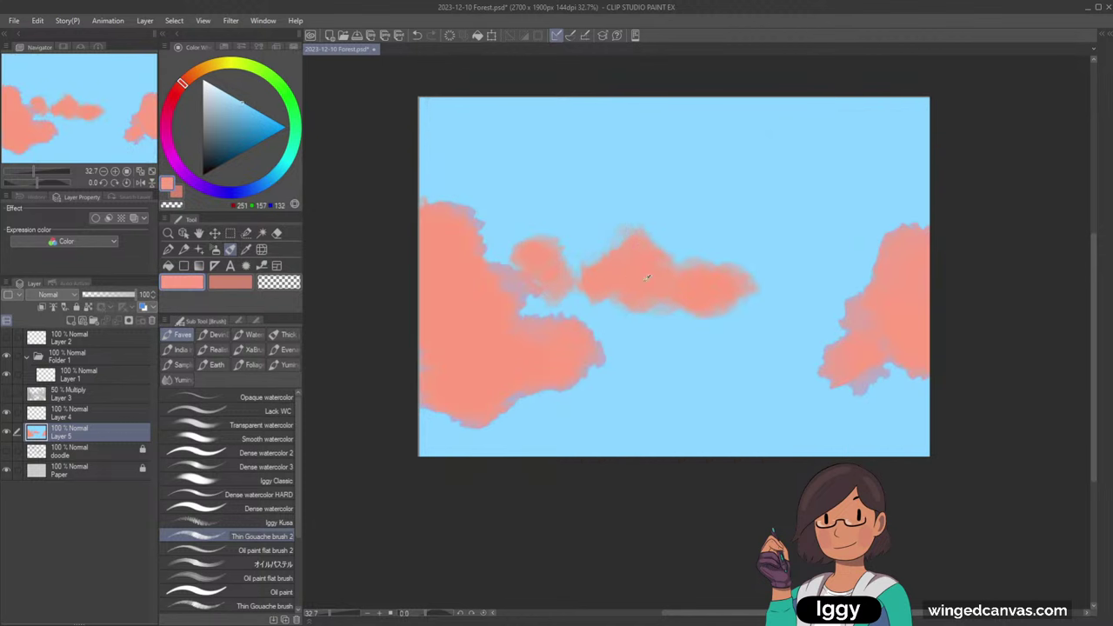
pyautogui.keyDown('alt'); pyautogui.click(612, 262); pyautogui.keyUp('alt')
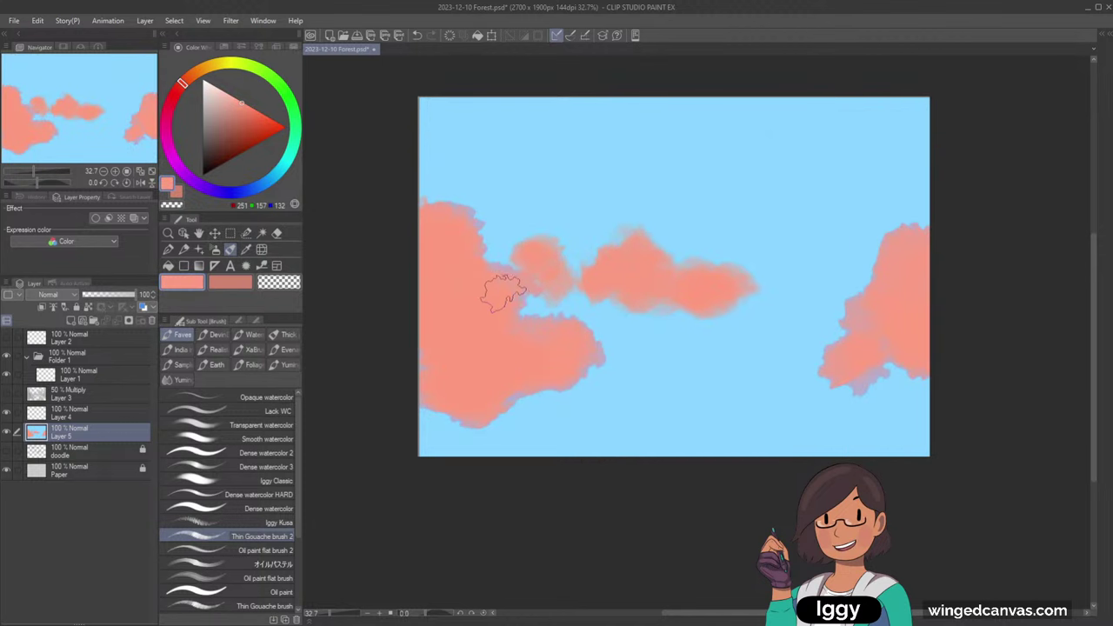
pyautogui.moveTo(461, 258)
pyautogui.mouseDown()
pyautogui.moveTo(470, 224)
pyautogui.moveTo(439, 210)
pyautogui.mouseUp()
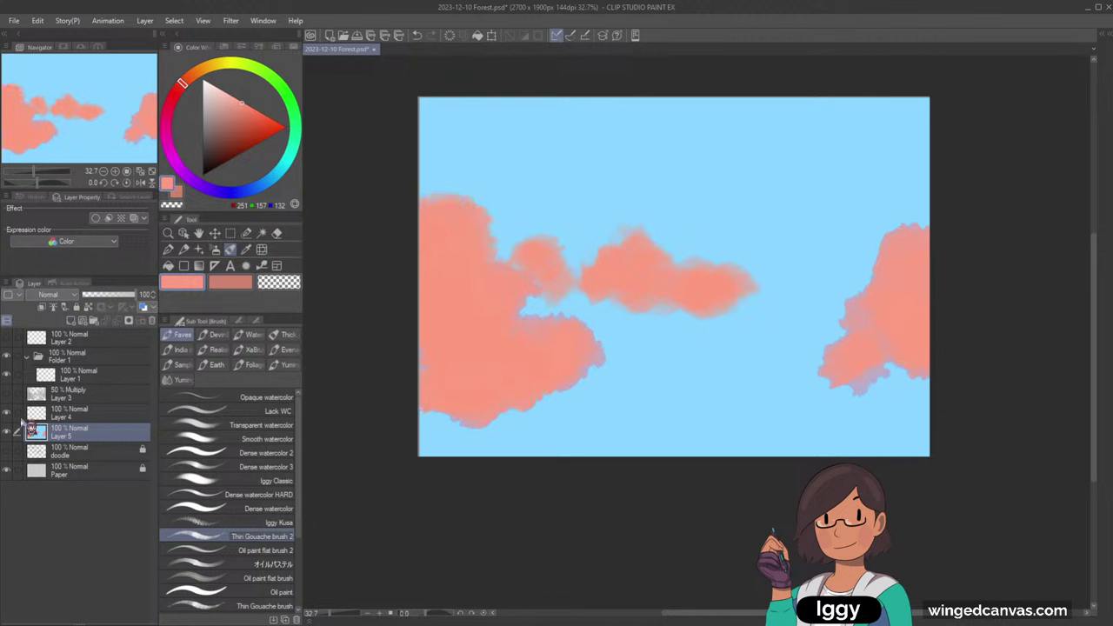
pyautogui.click(7, 394)
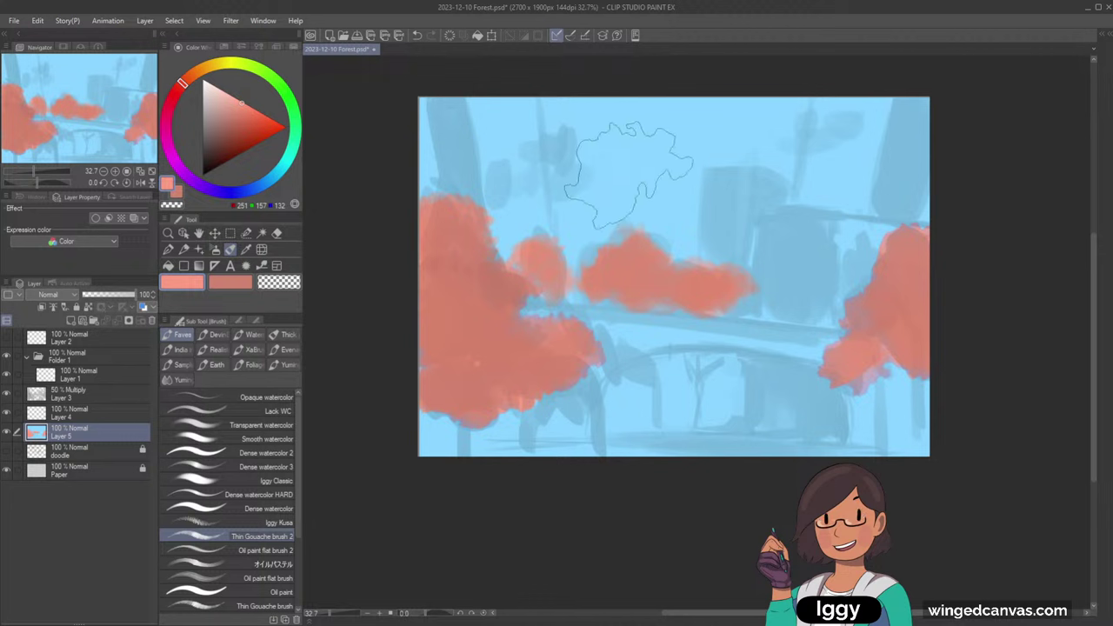
pyautogui.moveTo(637, 160)
pyautogui.mouseDown()
pyautogui.moveTo(666, 139)
pyautogui.moveTo(682, 143)
pyautogui.mouseUp()
pyautogui.hotkey('ctrl', 'z')
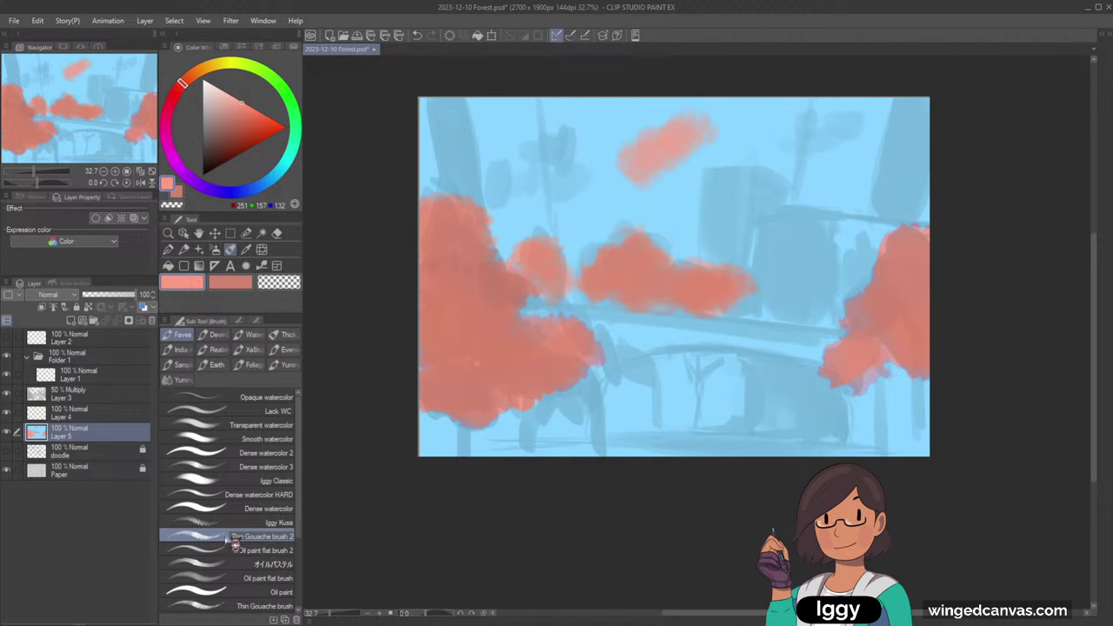
pyautogui.hotkey('ctrl', 'z')
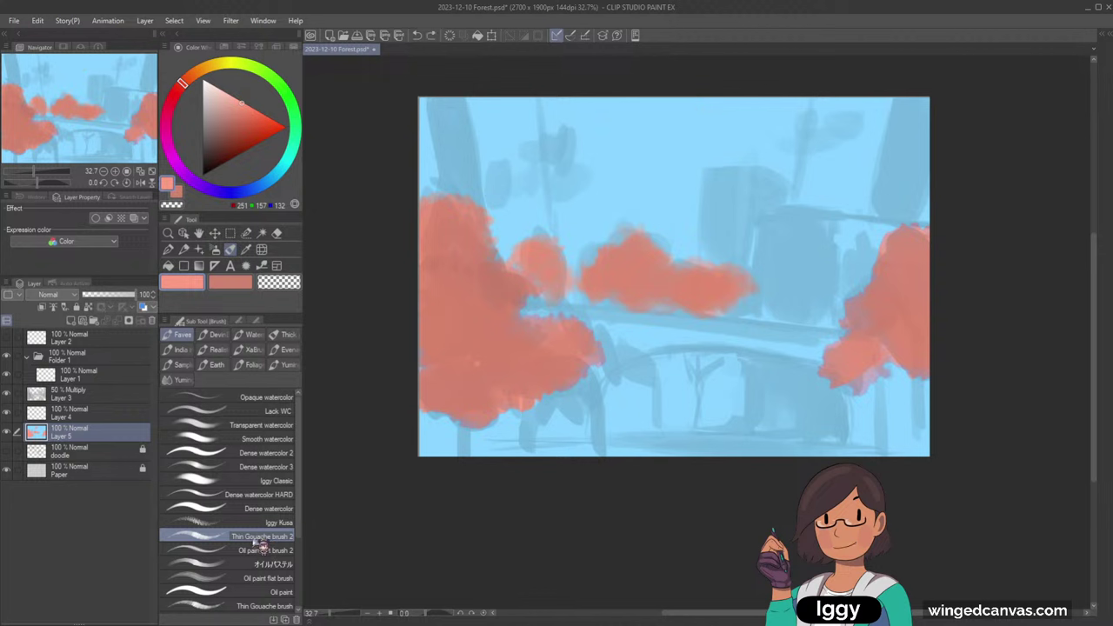
pyautogui.moveTo(625, 162)
pyautogui.mouseDown()
pyautogui.moveTo(640, 169)
pyautogui.moveTo(656, 156)
pyautogui.moveTo(633, 169)
pyautogui.moveTo(638, 150)
pyautogui.moveTo(658, 152)
pyautogui.moveTo(667, 121)
pyautogui.moveTo(652, 140)
pyautogui.mouseUp()
pyautogui.hotkey('ctrl', 'z')
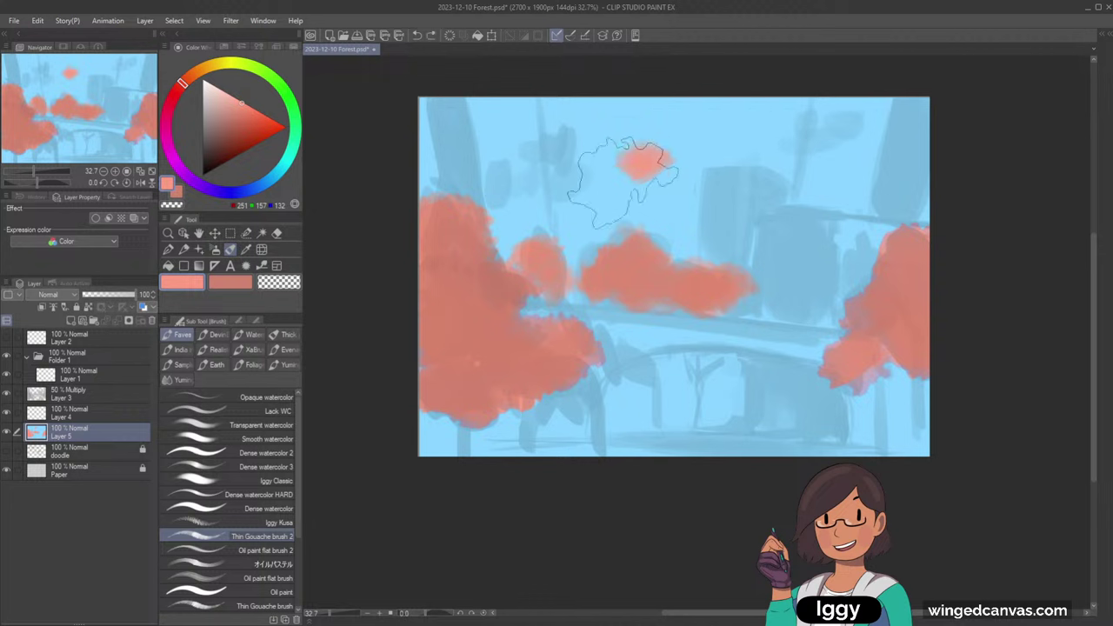
pyautogui.hotkey('ctrl', 'z')
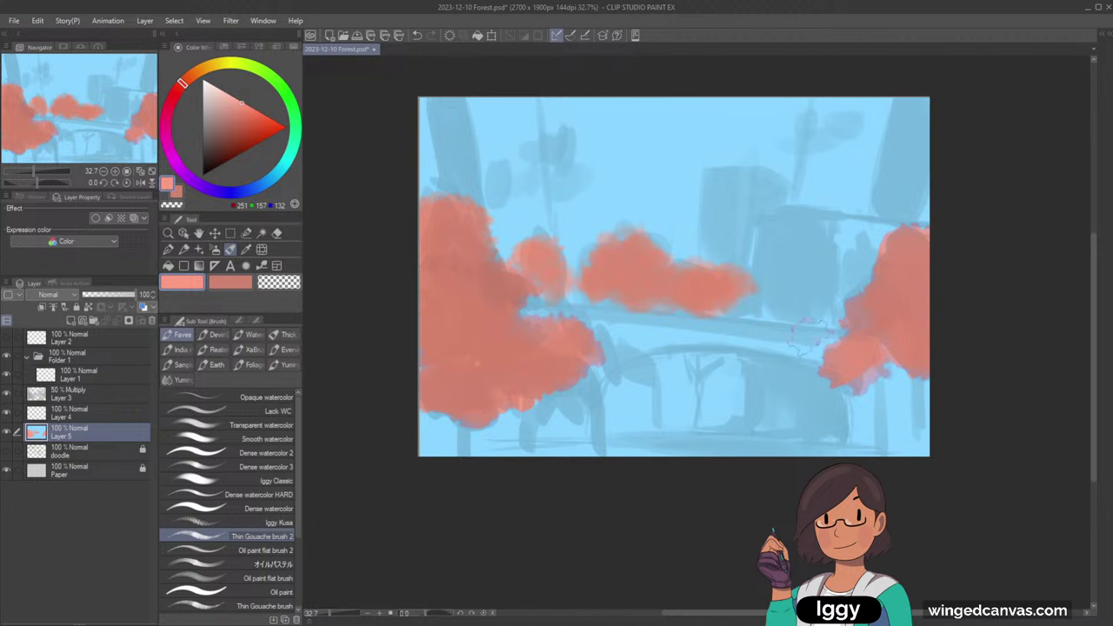
# - Paint small coral leaf clusters on the sketched upper branches at both sides of the sky
pyautogui.moveTo(498, 192); pyautogui.dragTo(565, 146)
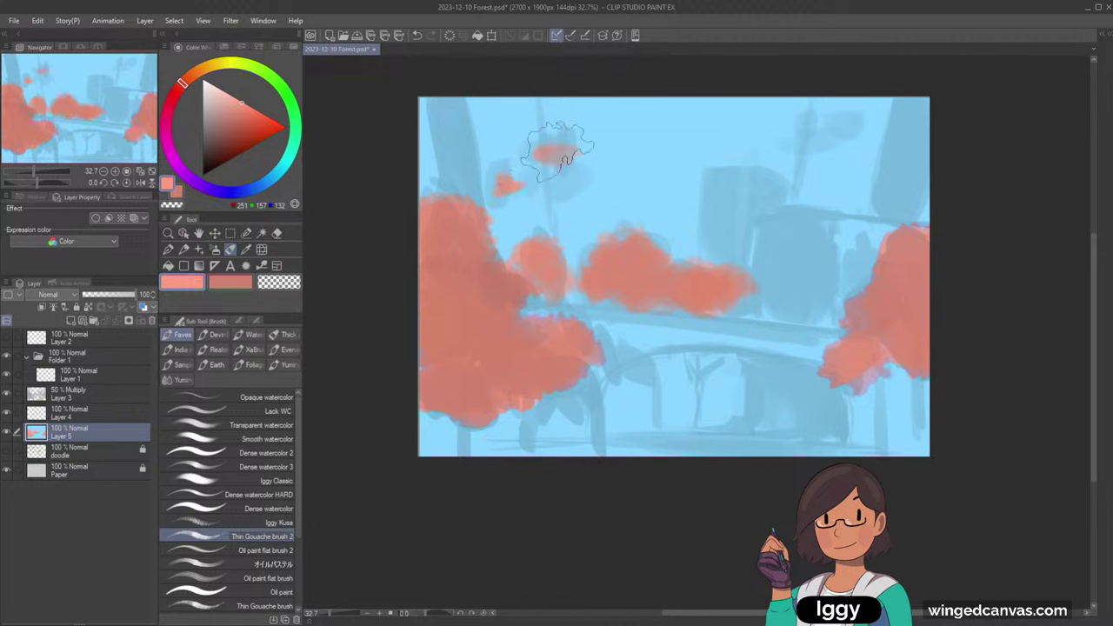
pyautogui.moveTo(553, 191); pyautogui.dragTo(574, 185)
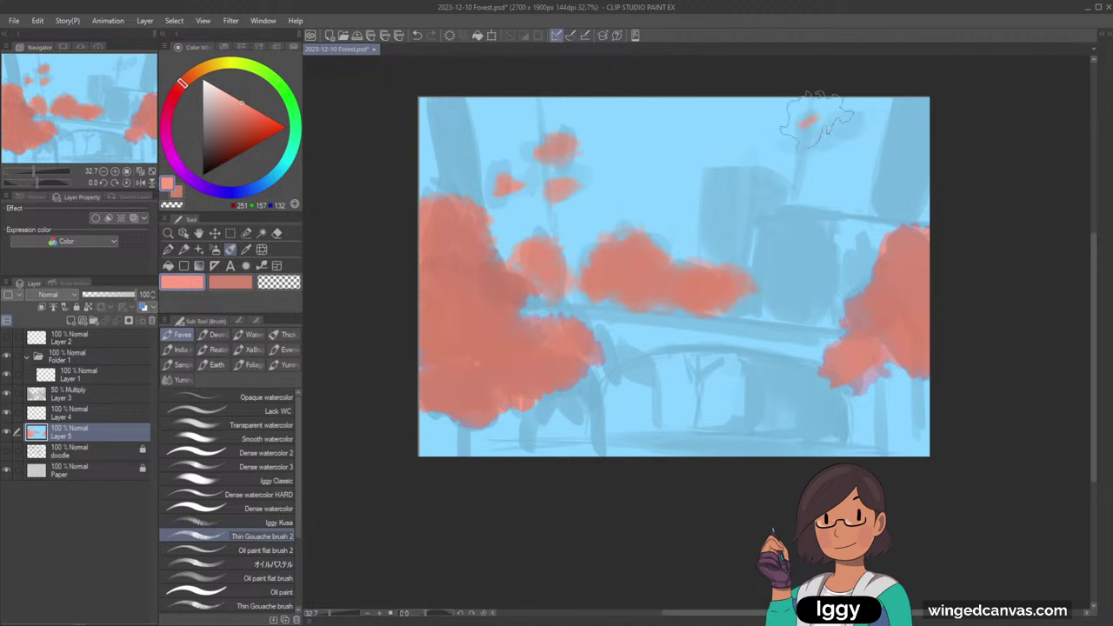
pyautogui.moveTo(820, 119)
pyautogui.mouseDown()
pyautogui.moveTo(791, 140)
pyautogui.moveTo(865, 126)
pyautogui.mouseUp()
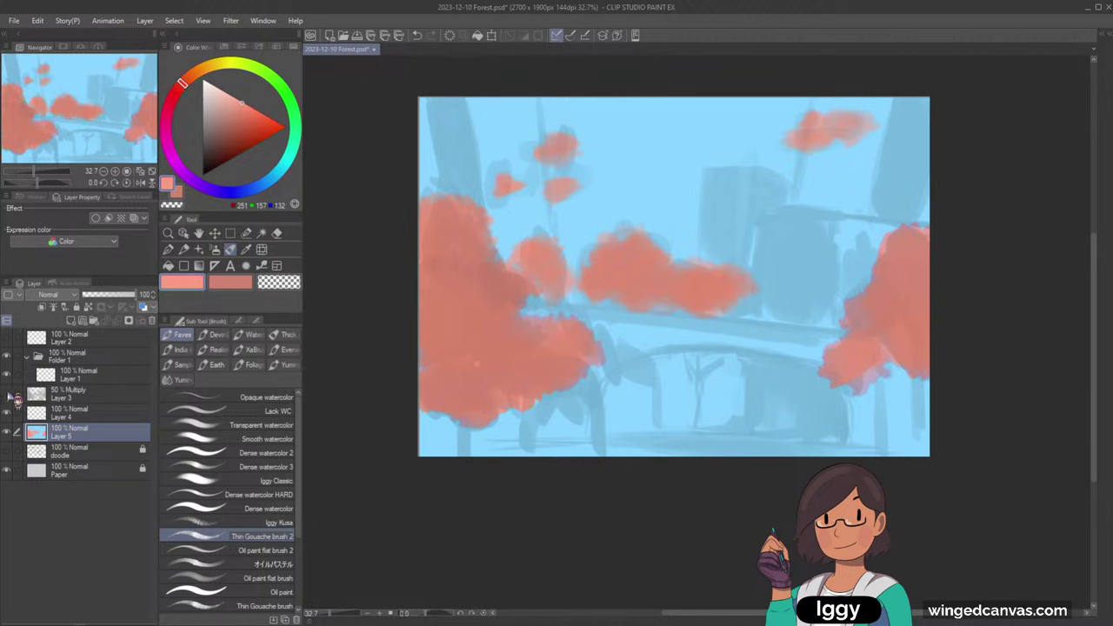
# - Enlarge the brush and paint muted yellow patches over the left foliage and the small tree beside it, with the sketch temporarily hidden
pyautogui.click(14, 398)
pyautogui.click(278, 78)
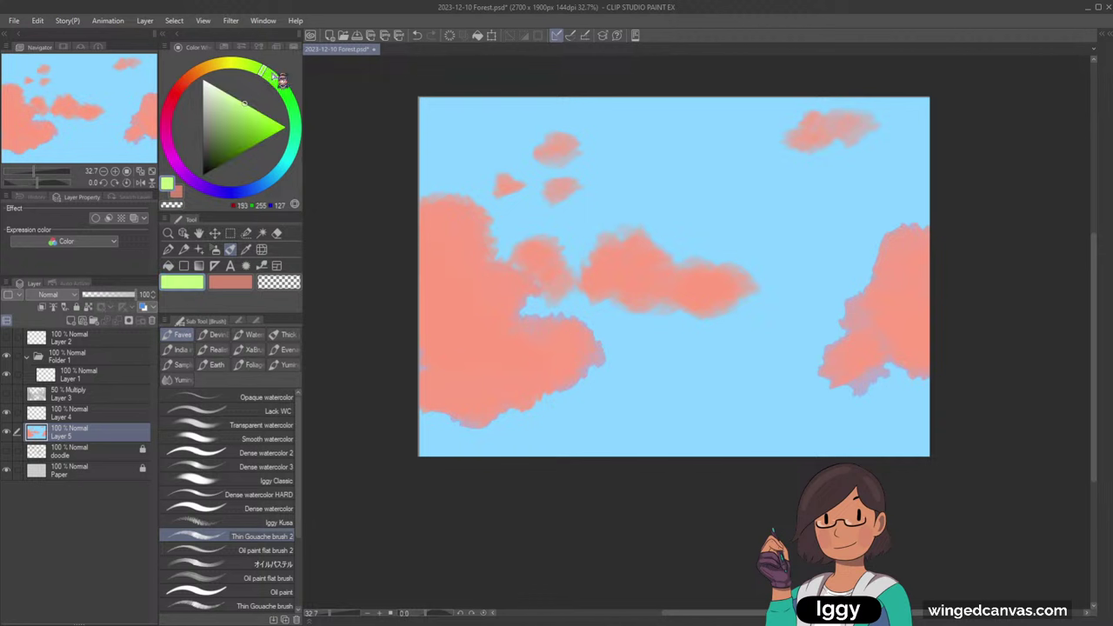
pyautogui.moveTo(475, 334)
pyautogui.mouseDown()
pyautogui.moveTo(459, 344)
pyautogui.moveTo(467, 339)
pyautogui.mouseUp()
pyautogui.hotkey('ctrl', 'z')
pyautogui.press(']')
pyautogui.press(']')
pyautogui.press(']')
pyautogui.press(']')
pyautogui.press(']')
pyautogui.moveTo(468, 338)
pyautogui.mouseDown()
pyautogui.moveTo(544, 310)
pyautogui.moveTo(492, 308)
pyautogui.moveTo(521, 323)
pyautogui.moveTo(513, 327)
pyautogui.moveTo(553, 327)
pyautogui.moveTo(476, 294)
pyautogui.moveTo(453, 255)
pyautogui.moveTo(560, 281)
pyautogui.moveTo(449, 297)
pyautogui.moveTo(462, 282)
pyautogui.moveTo(450, 286)
pyautogui.moveTo(584, 269)
pyautogui.moveTo(540, 266)
pyautogui.moveTo(552, 271)
pyautogui.moveTo(513, 322)
pyautogui.mouseUp()
pyautogui.click(7, 393)
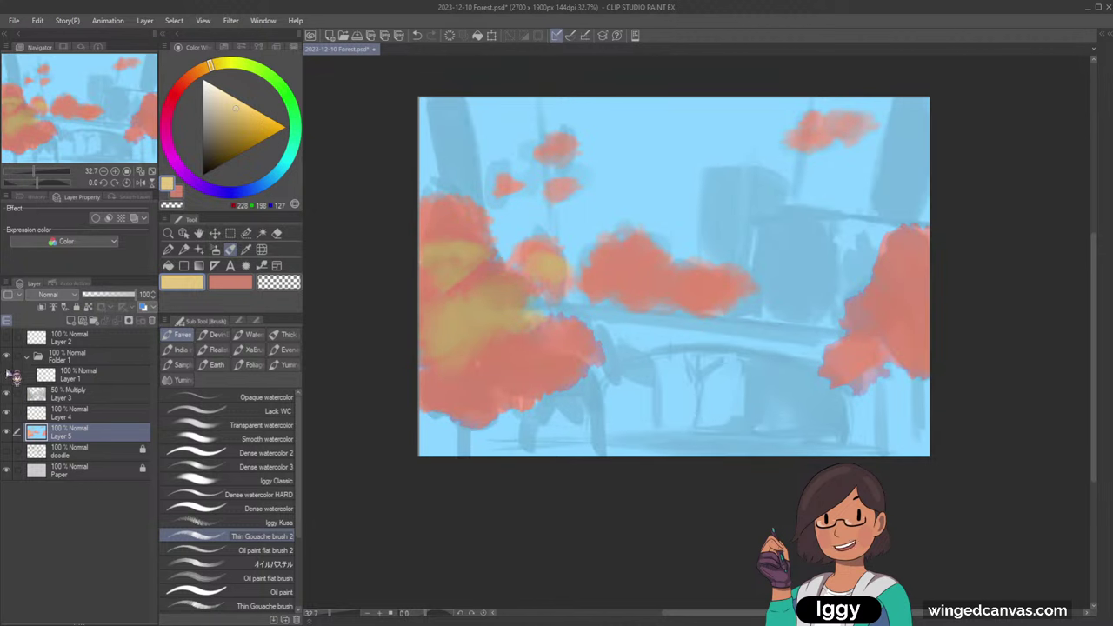
# - Extend the muted yellow into the lower part of the left foliage on Layer 5 after comparing the layers' visibility
pyautogui.click(7, 373)
pyautogui.click(7, 374)
pyautogui.click(16, 432)
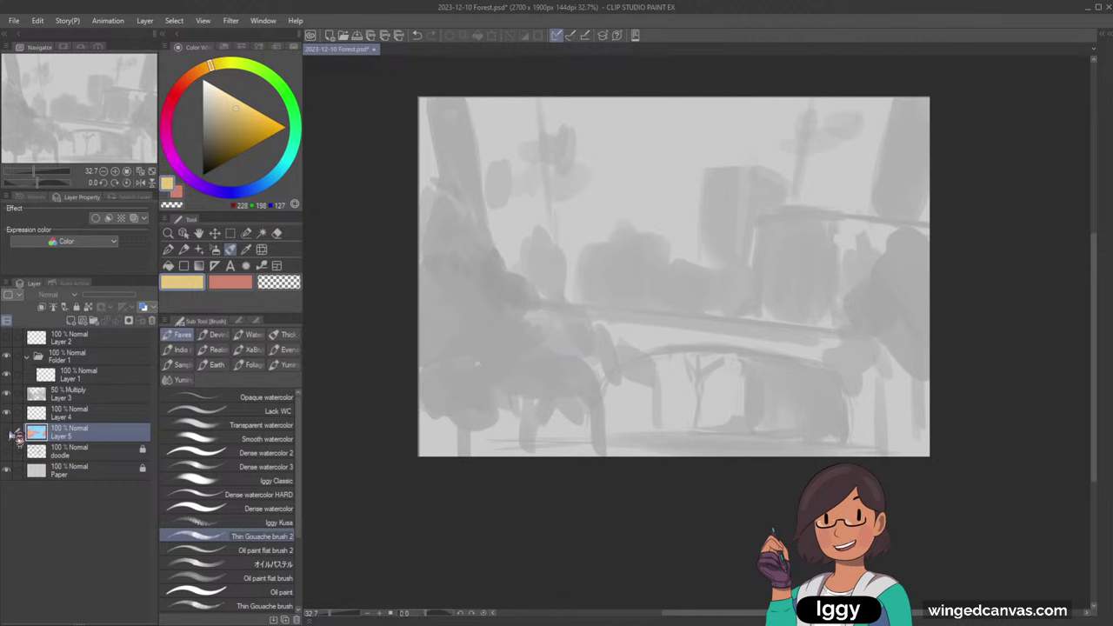
pyautogui.click(7, 434)
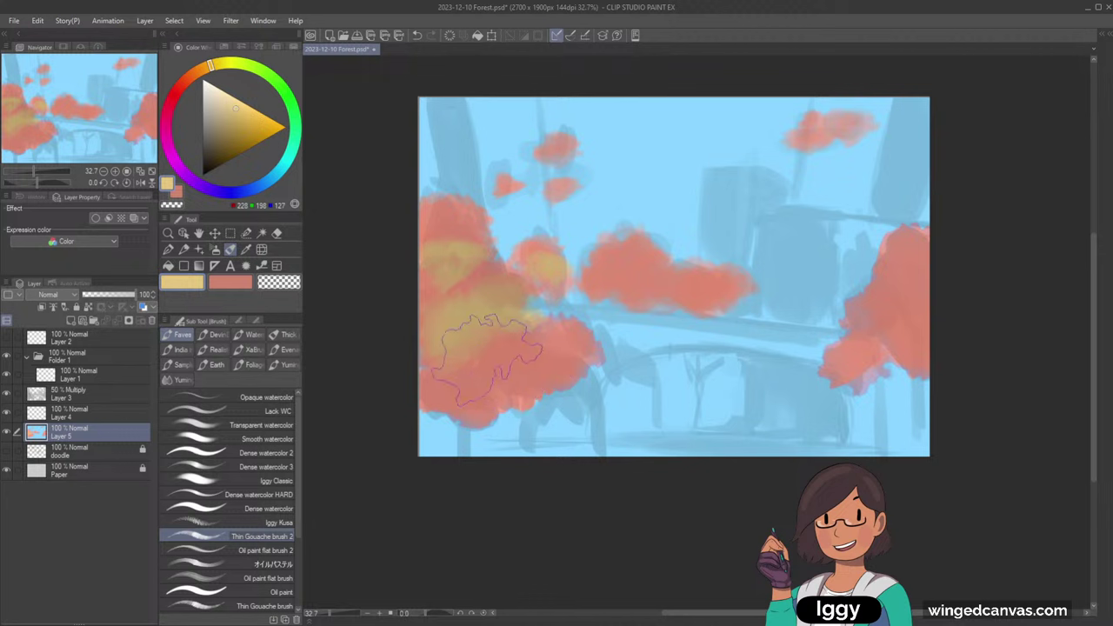
pyautogui.moveTo(502, 361)
pyautogui.mouseDown()
pyautogui.moveTo(482, 341)
pyautogui.moveTo(547, 374)
pyautogui.moveTo(459, 362)
pyautogui.moveTo(511, 359)
pyautogui.mouseUp()
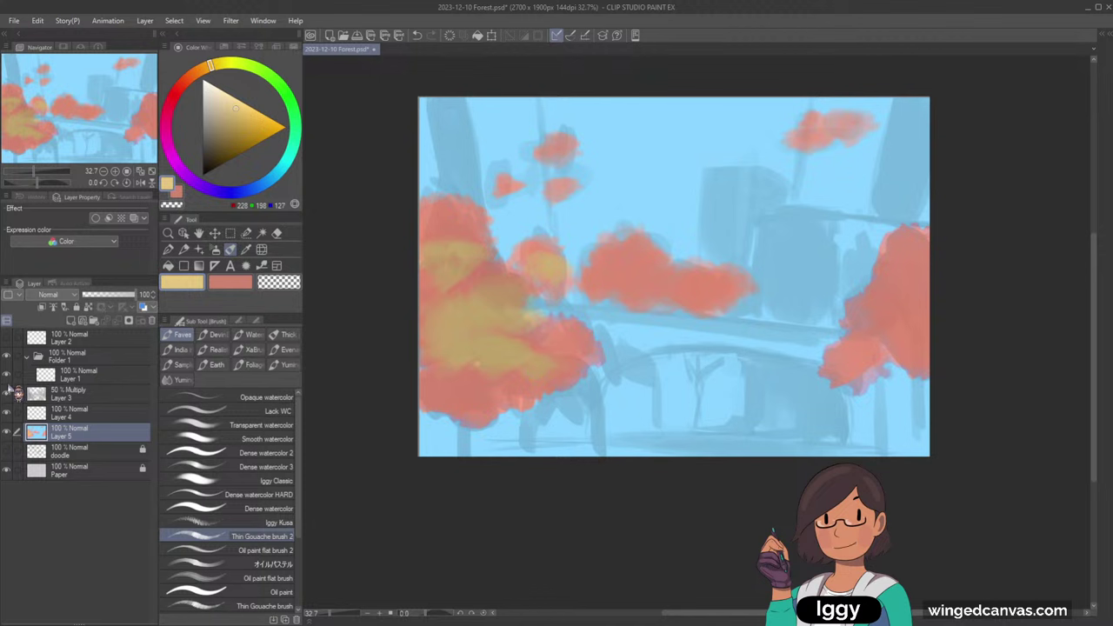
# - Reduce the opacity of the multiplied sketch on Layer 3 to 25% and undo the stray stroke made on that layer
pyautogui.click(71, 396)
pyautogui.click(96, 294)
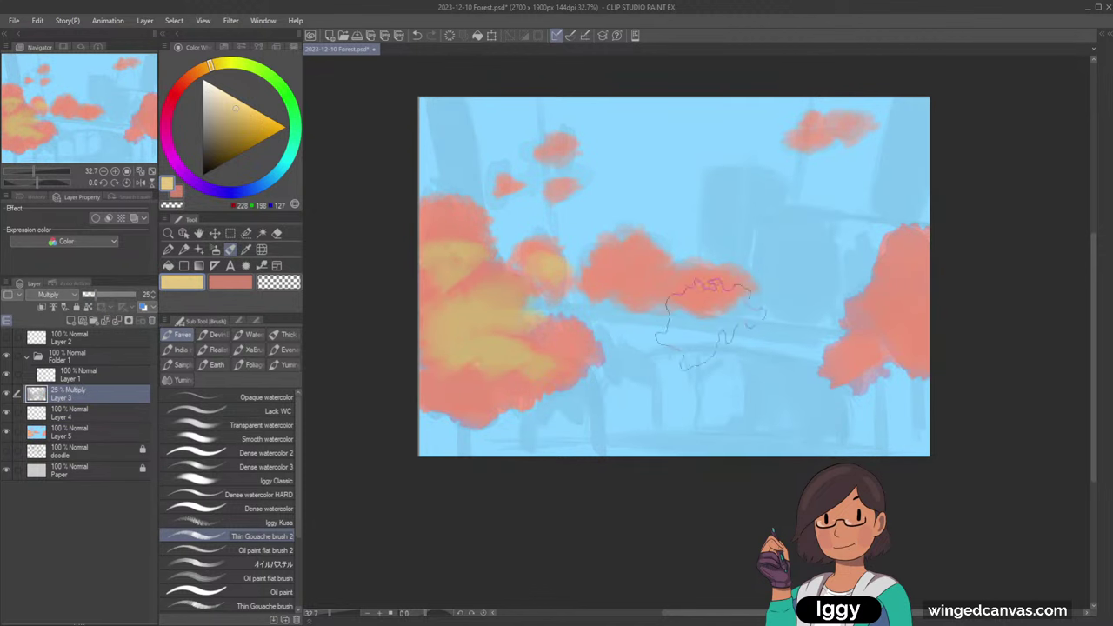
pyautogui.moveTo(844, 367)
pyautogui.mouseDown()
pyautogui.moveTo(860, 365)
pyautogui.moveTo(863, 346)
pyautogui.mouseUp()
pyautogui.hotkey('ctrl', 'z')
# - Paint muted yellow into the lower right foliage on Layer 5 and spread it across the lower left tree
pyautogui.click(115, 438)
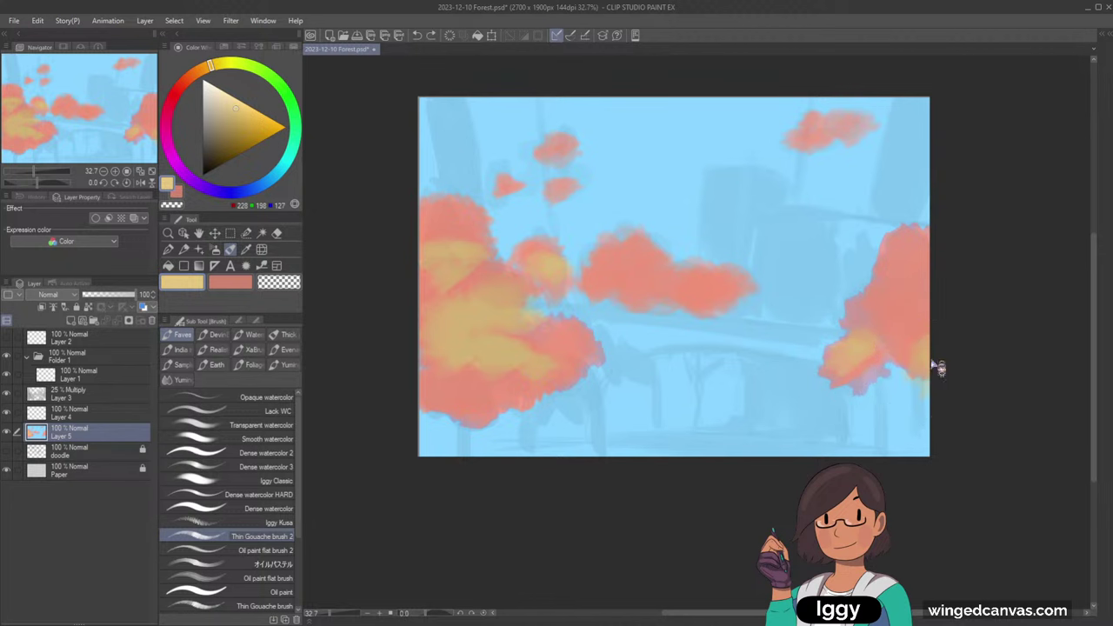
pyautogui.moveTo(940, 365)
pyautogui.mouseDown()
pyautogui.moveTo(930, 375)
pyautogui.moveTo(923, 354)
pyautogui.mouseUp()
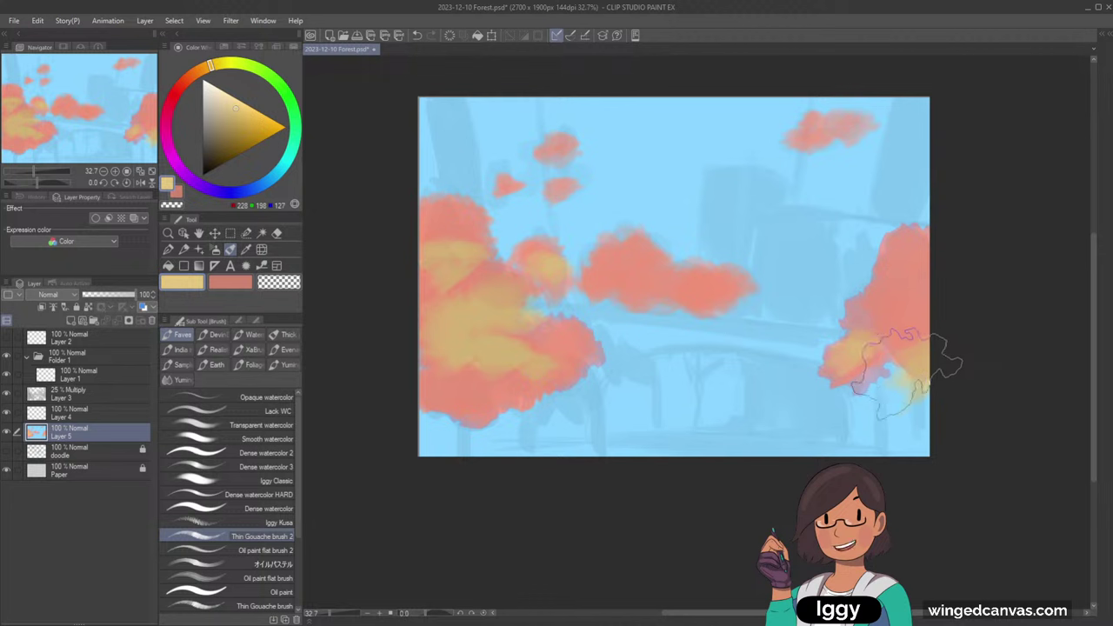
pyautogui.moveTo(907, 375)
pyautogui.mouseDown()
pyautogui.moveTo(940, 353)
pyautogui.moveTo(923, 385)
pyautogui.mouseUp()
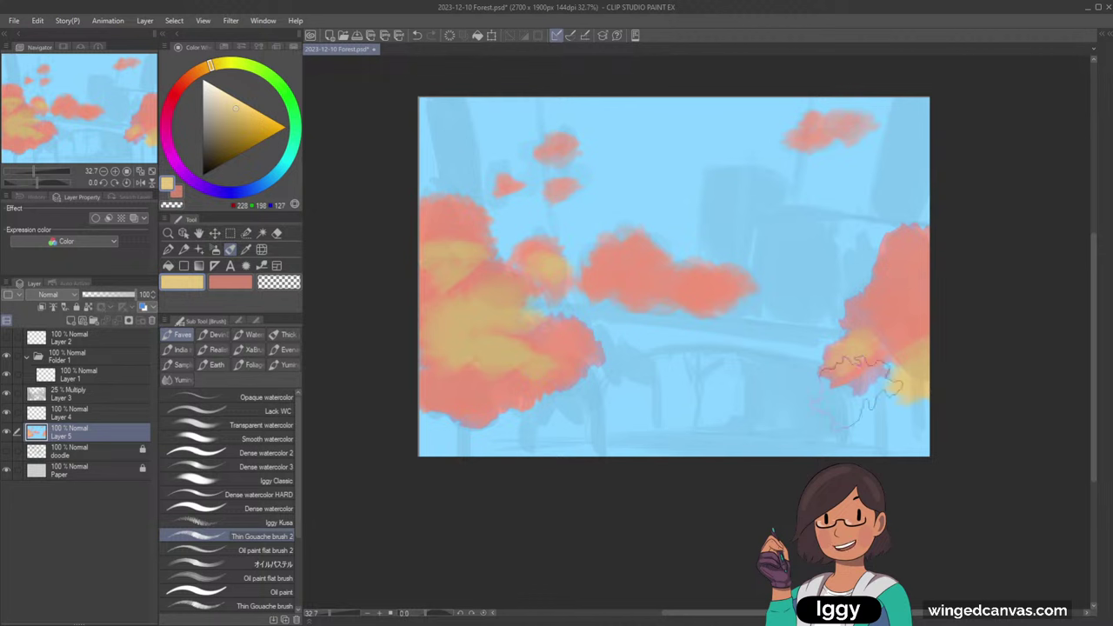
pyautogui.moveTo(454, 372)
pyautogui.mouseDown()
pyautogui.moveTo(467, 360)
pyautogui.moveTo(478, 374)
pyautogui.moveTo(409, 383)
pyautogui.moveTo(469, 374)
pyautogui.moveTo(504, 347)
pyautogui.mouseUp()
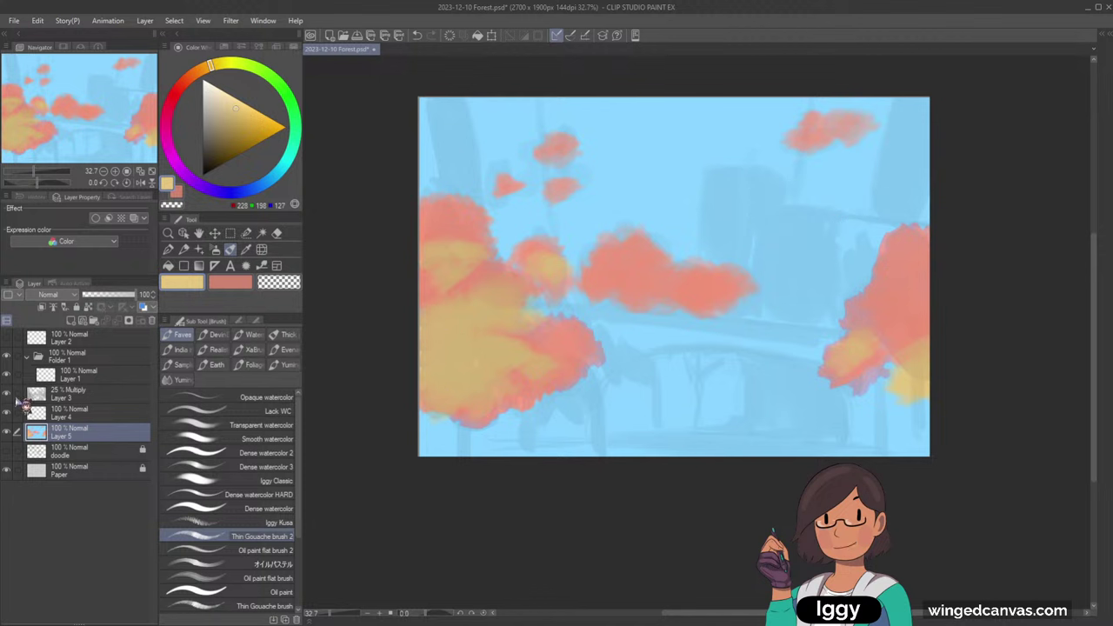
# - Raise the opacity of the multiplied sketch on Layer 3 to 30%
pyautogui.click(8, 393)
pyautogui.click(9, 396)
pyautogui.click(102, 396)
pyautogui.moveTo(102, 299); pyautogui.dragTo(111, 300)
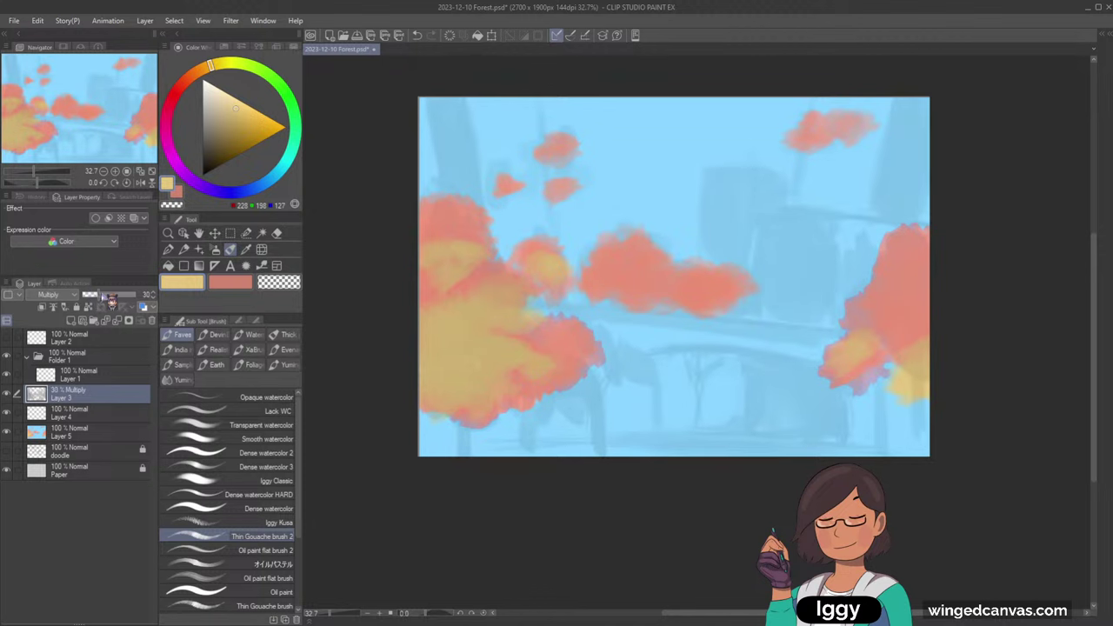
# - Choose a pale blue as the drawing colour
pyautogui.press('-')
pyautogui.press('-')
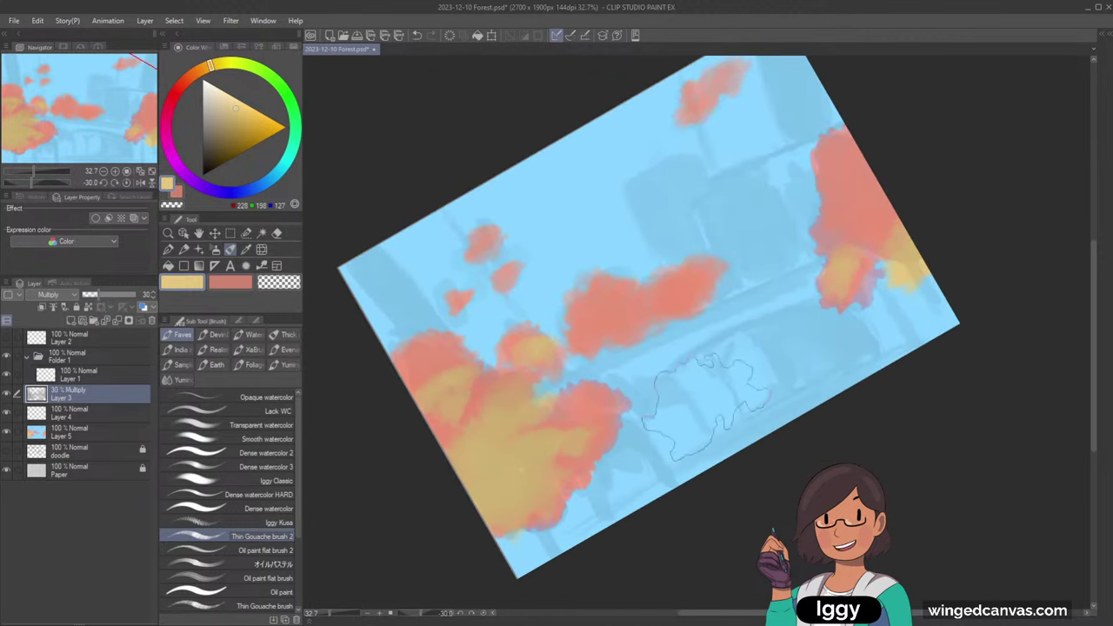
pyautogui.click(259, 187)
pyautogui.click(225, 92)
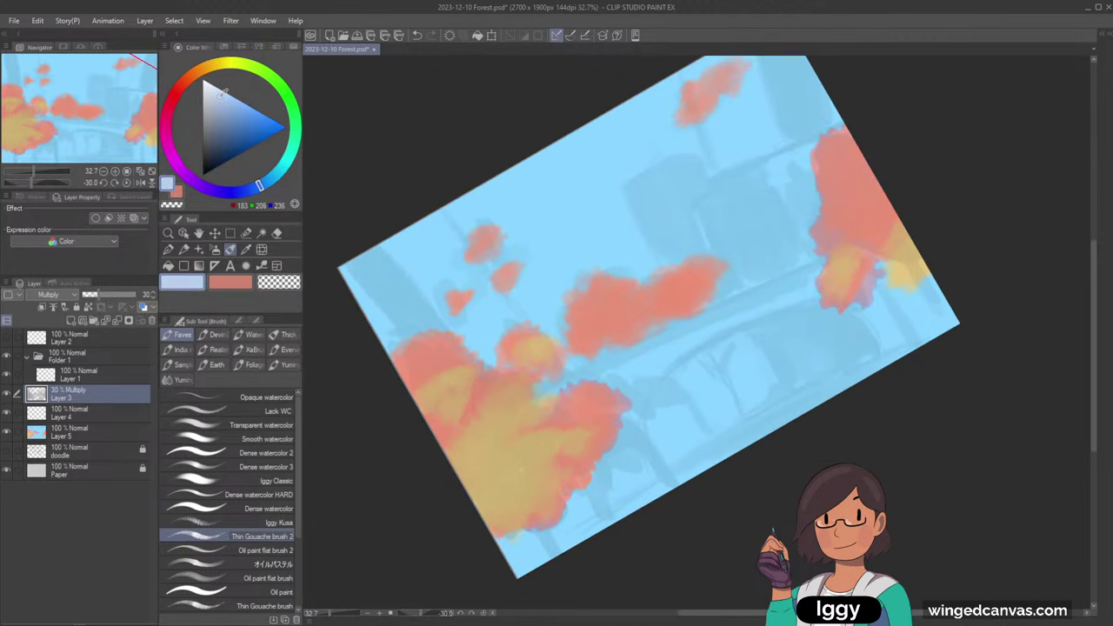
pyautogui.press('^')
pyautogui.press('^')
pyautogui.press('^')
pyautogui.press('^')
pyautogui.press('^')
pyautogui.press('^')
pyautogui.press('^')
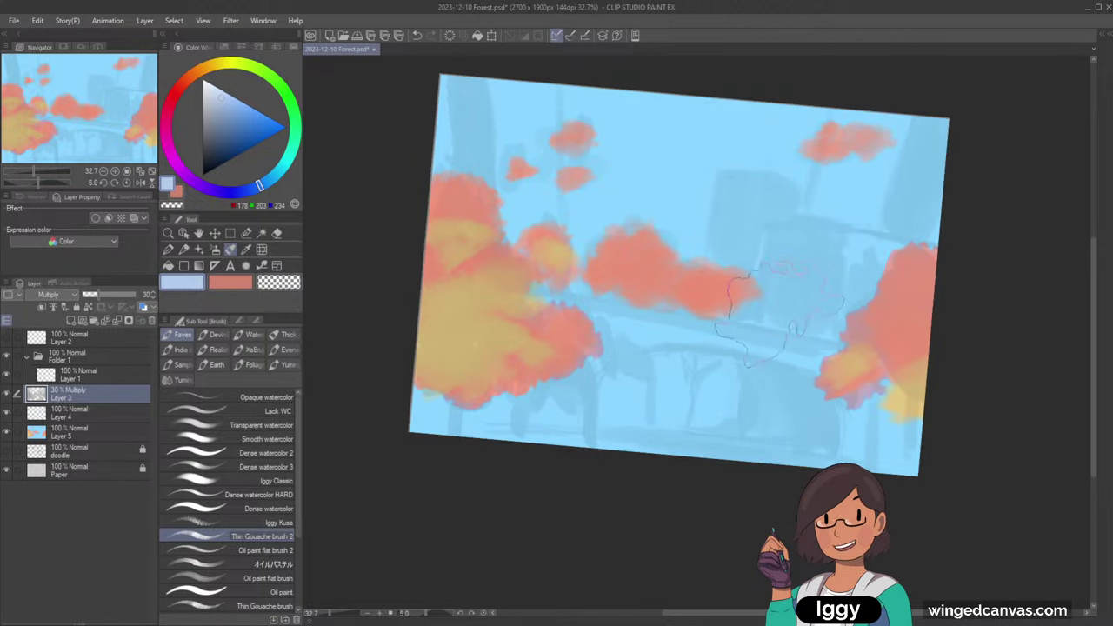
pyautogui.click(229, 235)
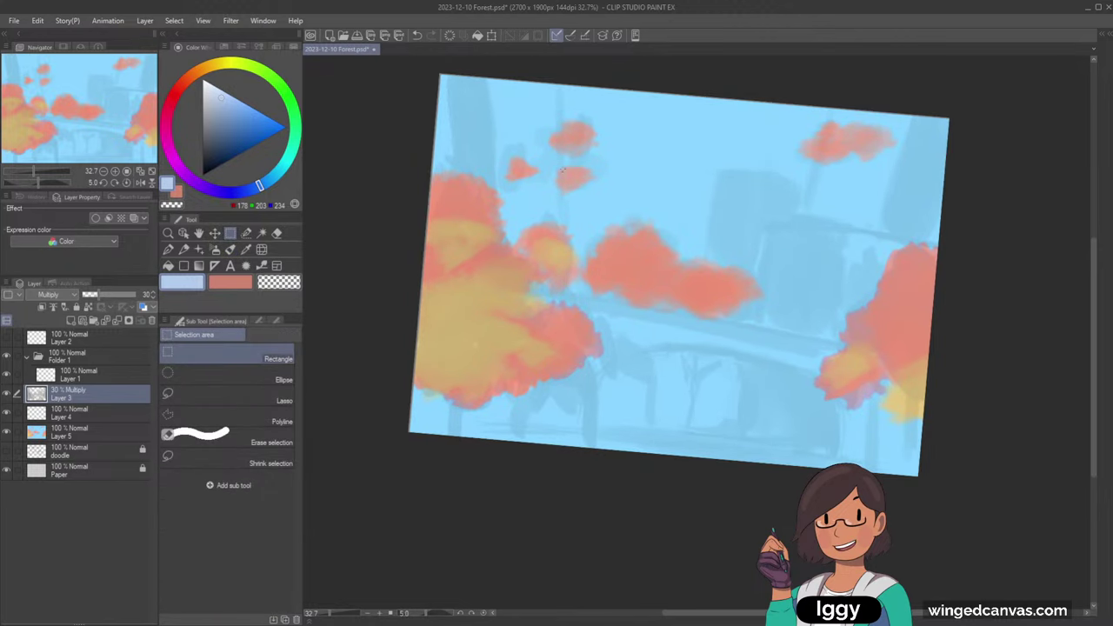
pyautogui.press('-')
pyautogui.press('-')
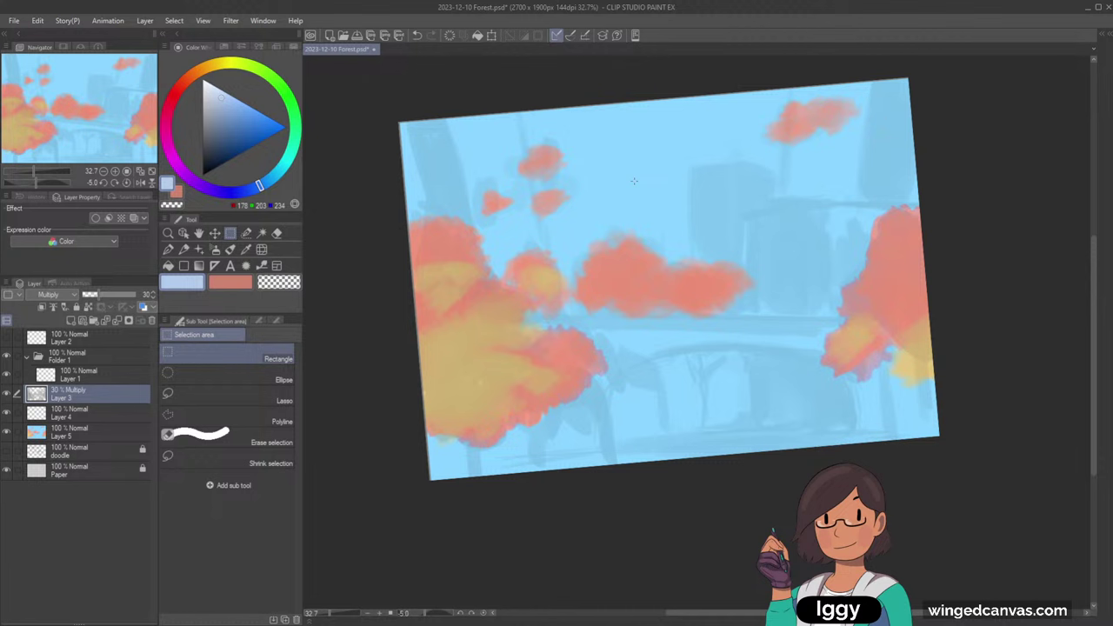
pyautogui.click(122, 433)
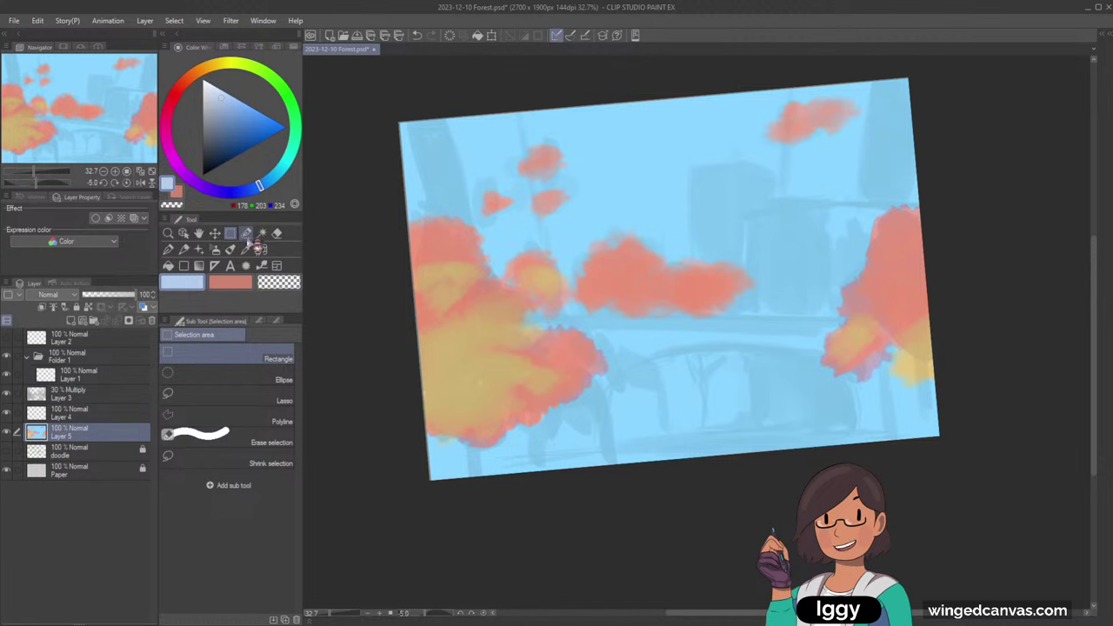
pyautogui.press('^')
pyautogui.press('^')
pyautogui.press('-')
pyautogui.press('-')
pyautogui.press('^')
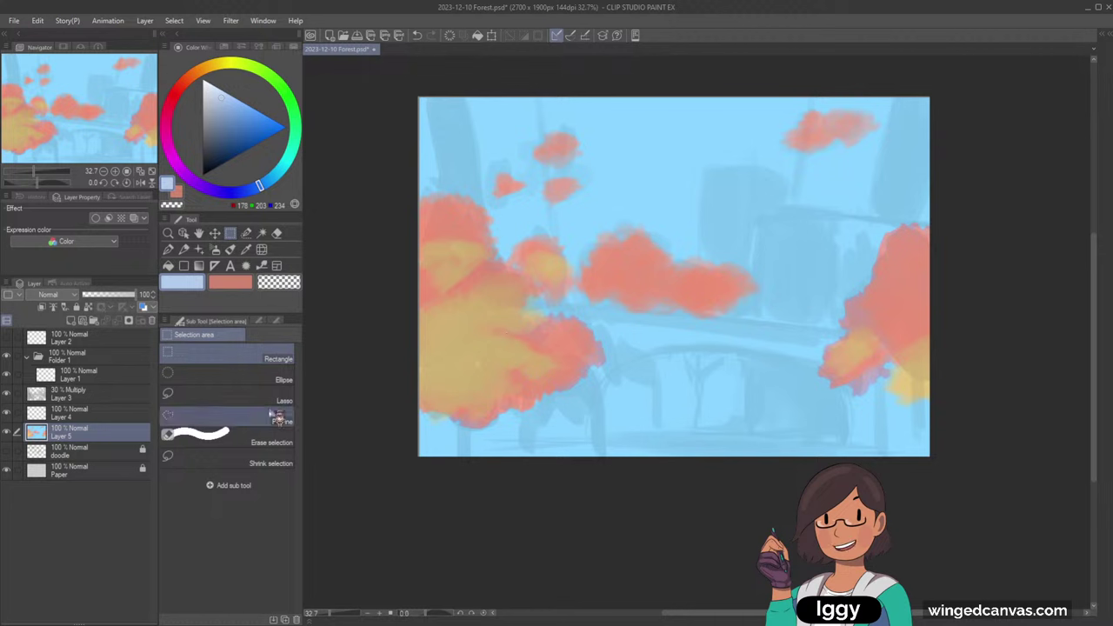
# - Hide Layer 1 and make Layer 5 the active layer
pyautogui.click(78, 376)
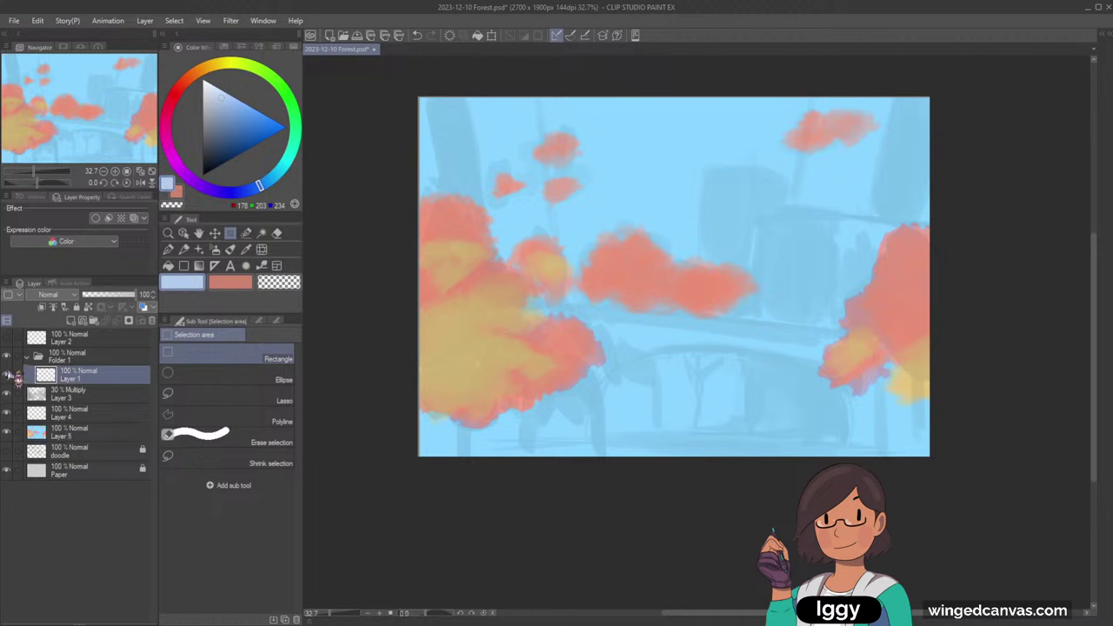
pyautogui.click(130, 397)
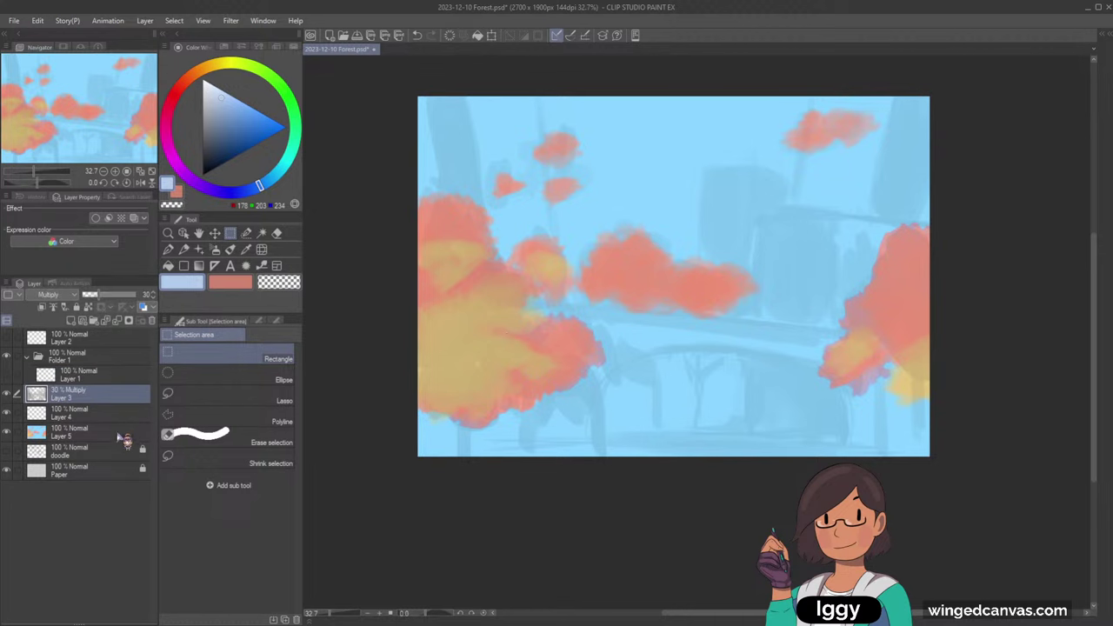
pyautogui.click(125, 435)
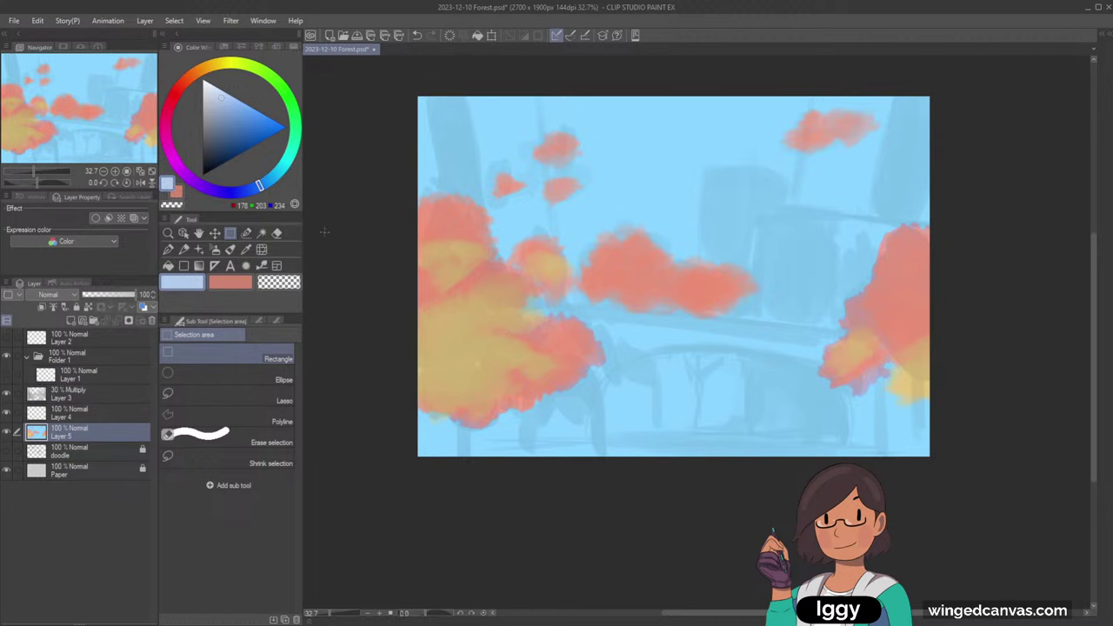
# - Mark the whole left foliage mass on Layer 5 with the Selection pen, covering its outline and interior
pyautogui.click(277, 234)
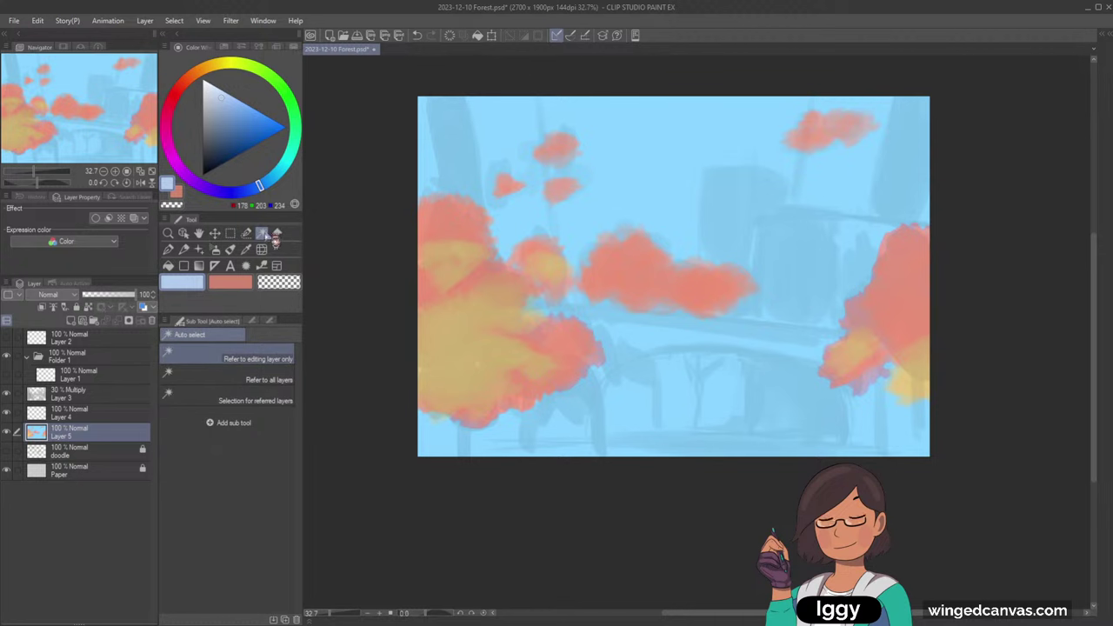
pyautogui.press('m')
pyautogui.moveTo(421, 218)
pyautogui.mouseDown()
pyautogui.moveTo(469, 211)
pyautogui.moveTo(498, 280)
pyautogui.mouseUp()
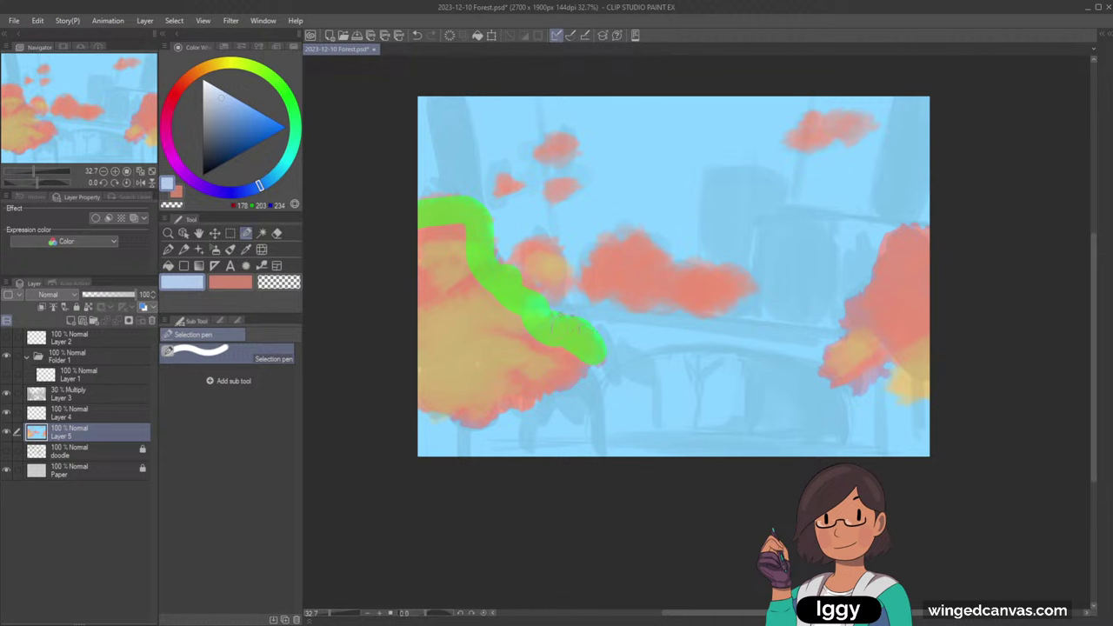
pyautogui.moveTo(598, 357); pyautogui.dragTo(548, 389)
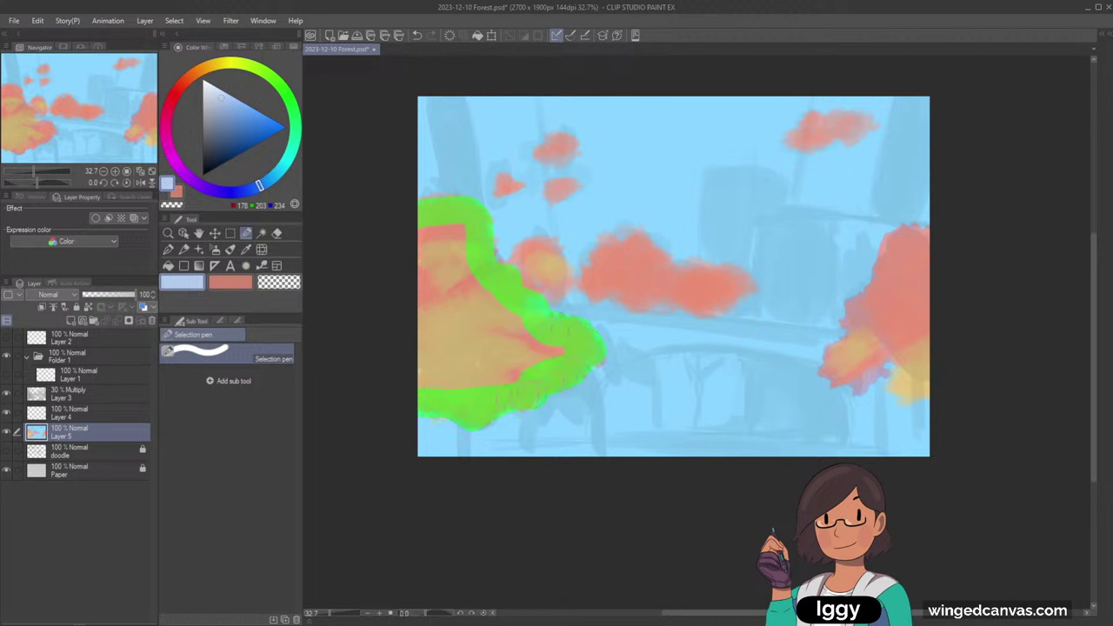
pyautogui.moveTo(400, 364); pyautogui.dragTo(461, 294)
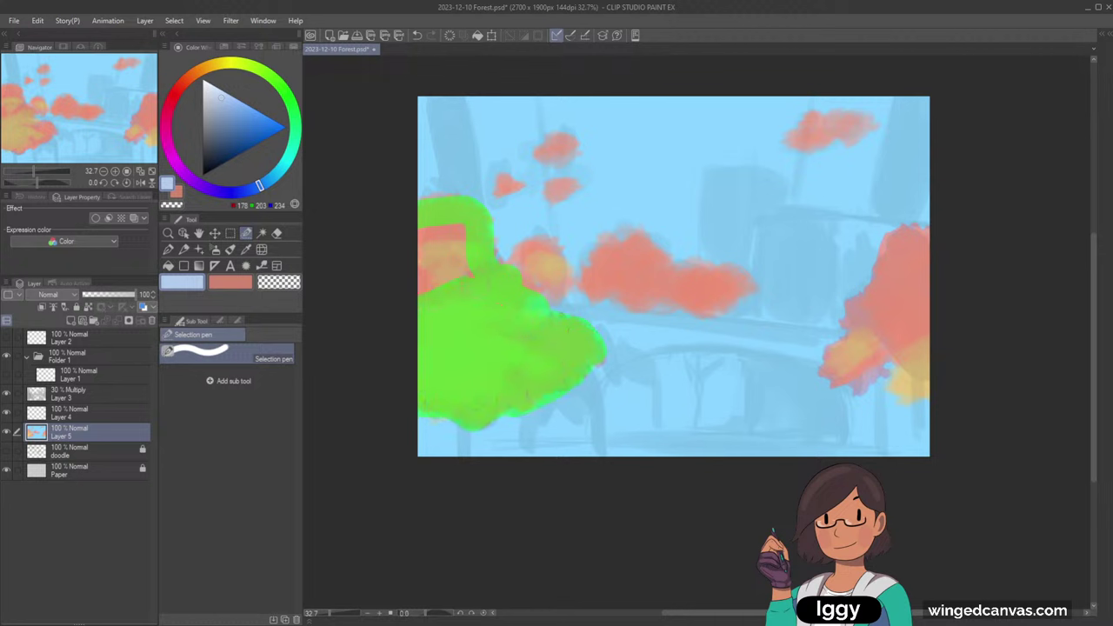
pyautogui.moveTo(407, 260); pyautogui.dragTo(457, 225)
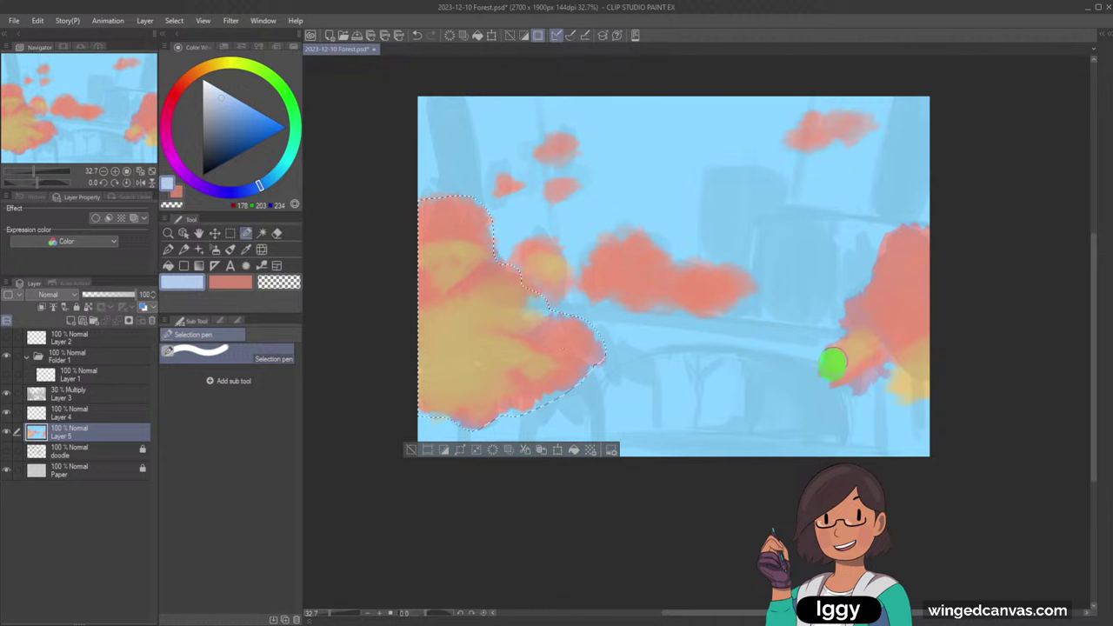
# - Add the right foliage to the selection, move both masses from Layer 5 onto their own layer by cutting and pasting, and deselect
pyautogui.moveTo(853, 314)
pyautogui.mouseDown()
pyautogui.moveTo(899, 243)
pyautogui.moveTo(931, 241)
pyautogui.moveTo(873, 317)
pyautogui.mouseUp()
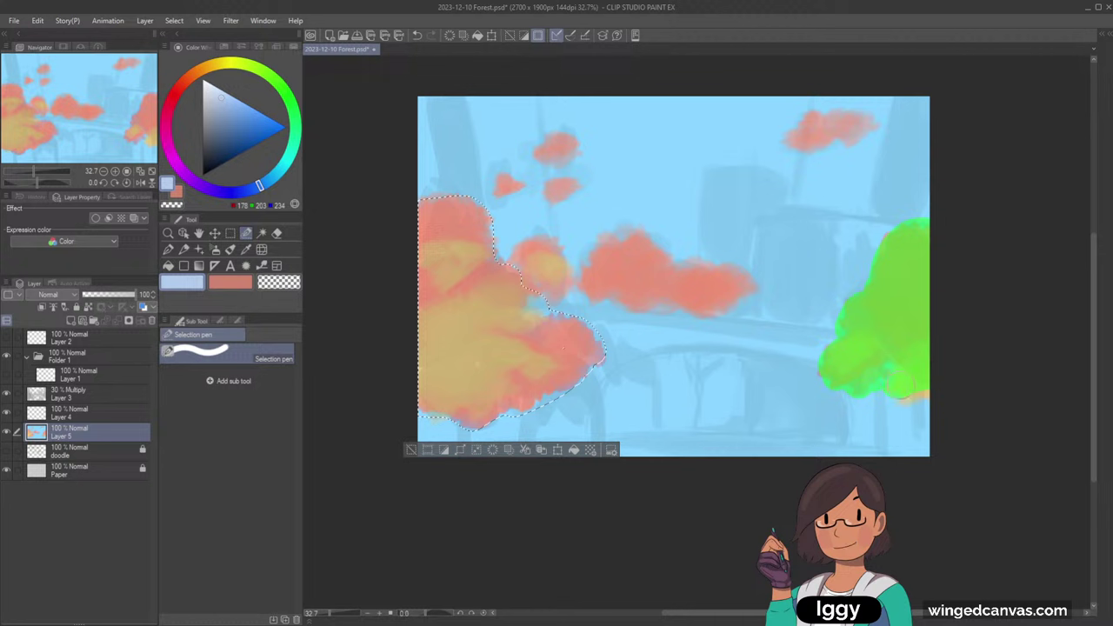
pyautogui.moveTo(821, 378); pyautogui.dragTo(826, 387)
pyautogui.hotkey('ctrl', 'x')
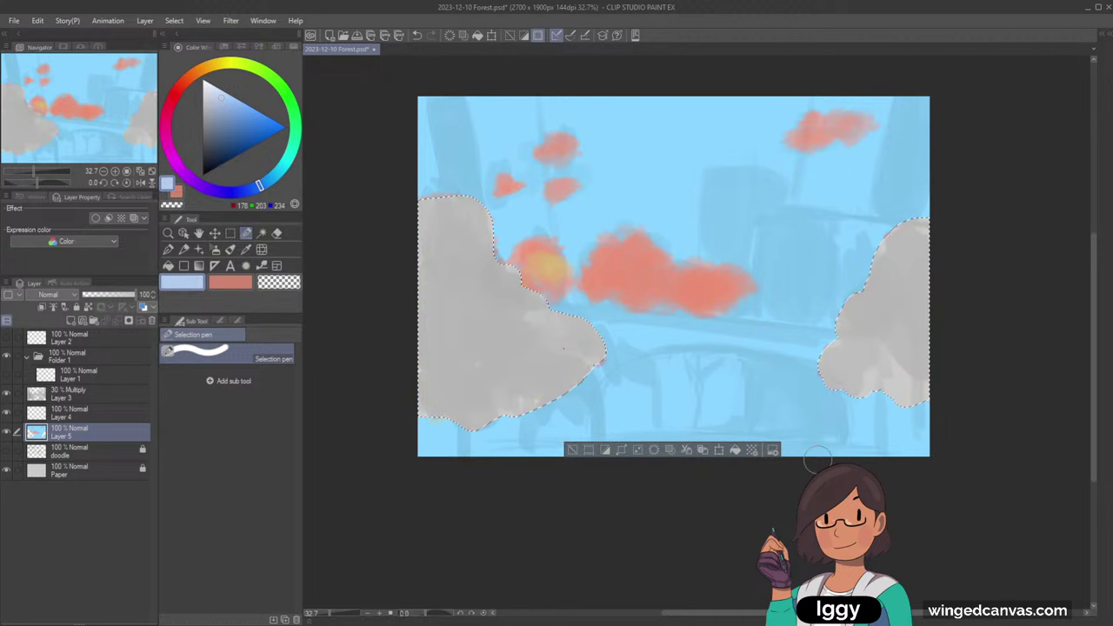
pyautogui.hotkey('ctrl', 'v')
pyautogui.click(571, 452)
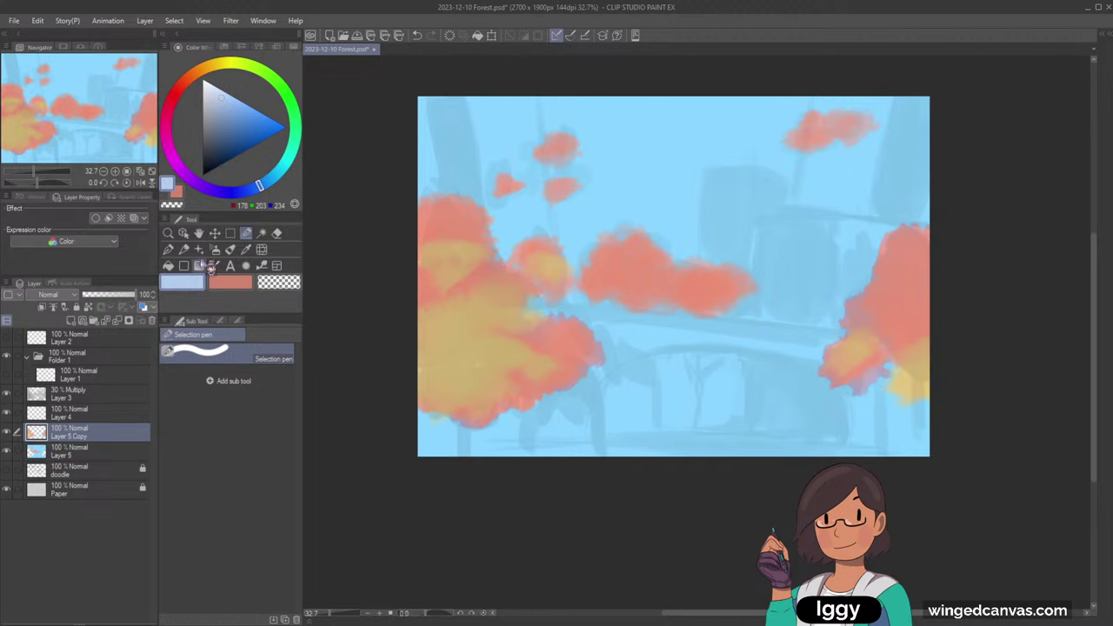
# - Sample the sky blue for the Thin Gouache brush 2, hide the multiplied sketch on Layer 3, and undo the trial stroke
pyautogui.click(230, 250)
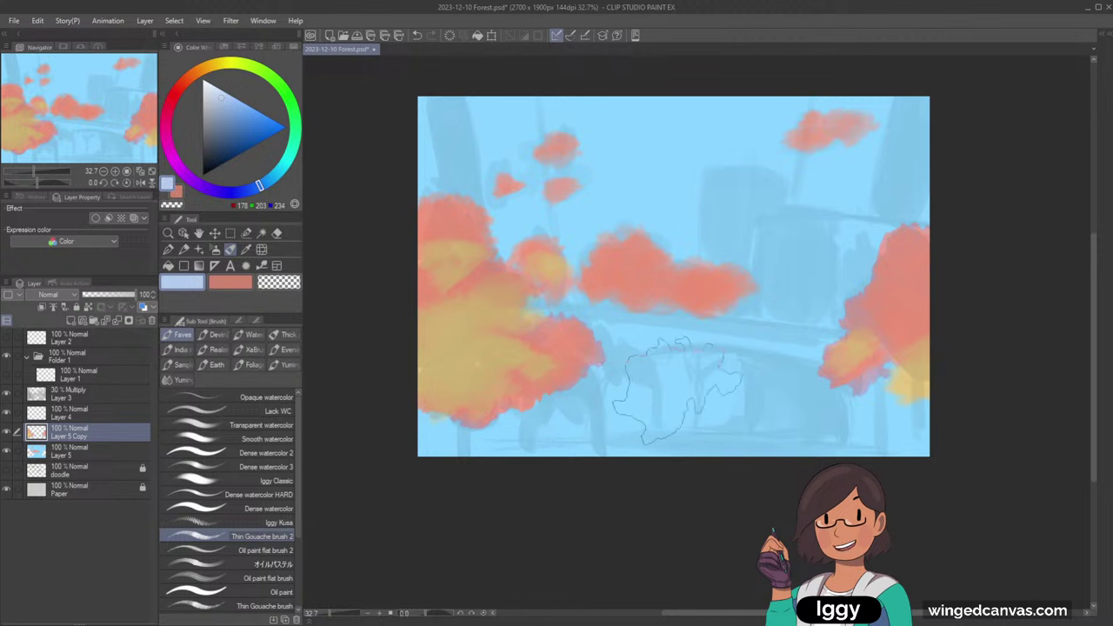
pyautogui.keyDown('alt'); pyautogui.click(678, 390); pyautogui.keyUp('alt')
pyautogui.click(6, 393)
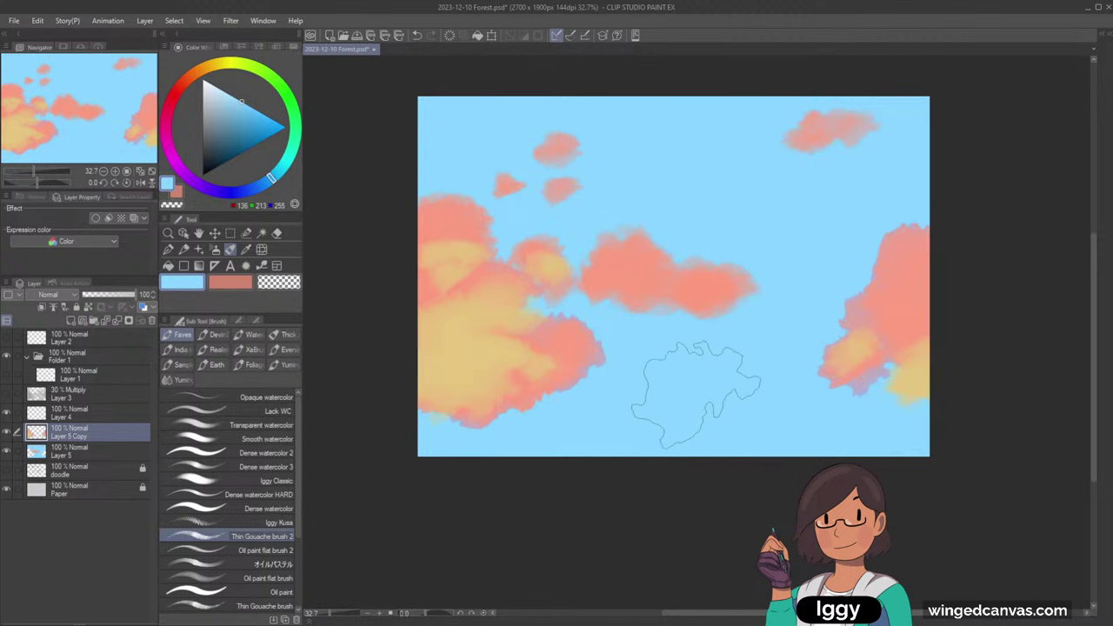
pyautogui.moveTo(691, 393)
pyautogui.mouseDown()
pyautogui.moveTo(574, 365)
pyautogui.moveTo(593, 357)
pyautogui.mouseUp()
pyautogui.hotkey('ctrl', 'z')
pyautogui.click(97, 455)
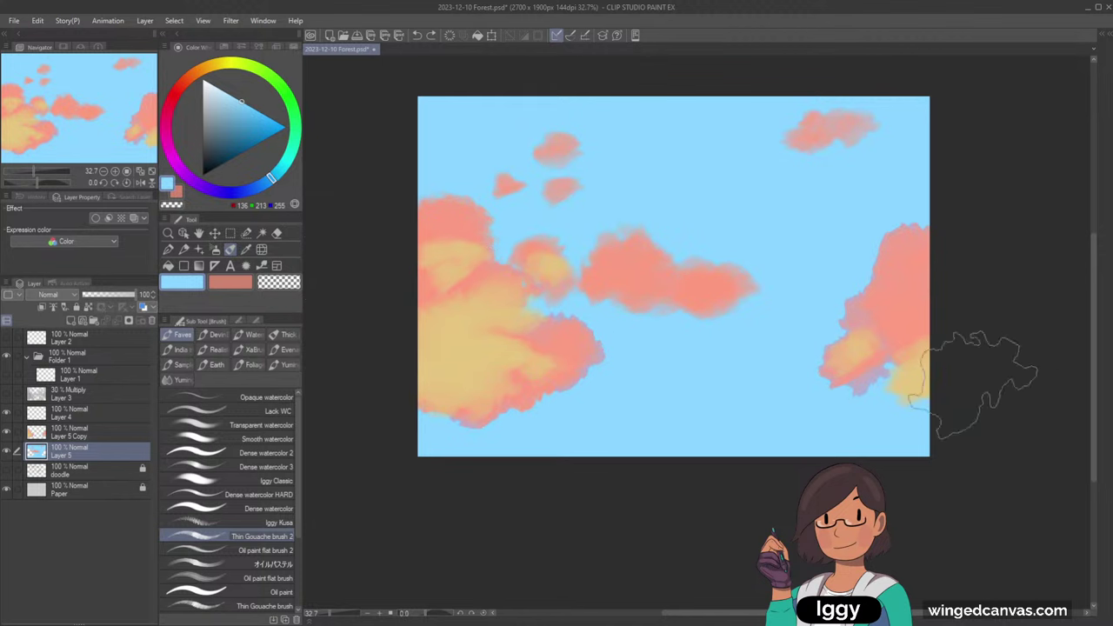
# - Select the middle foliage clumps between the two side trees with the Selection pen
pyautogui.click(131, 428)
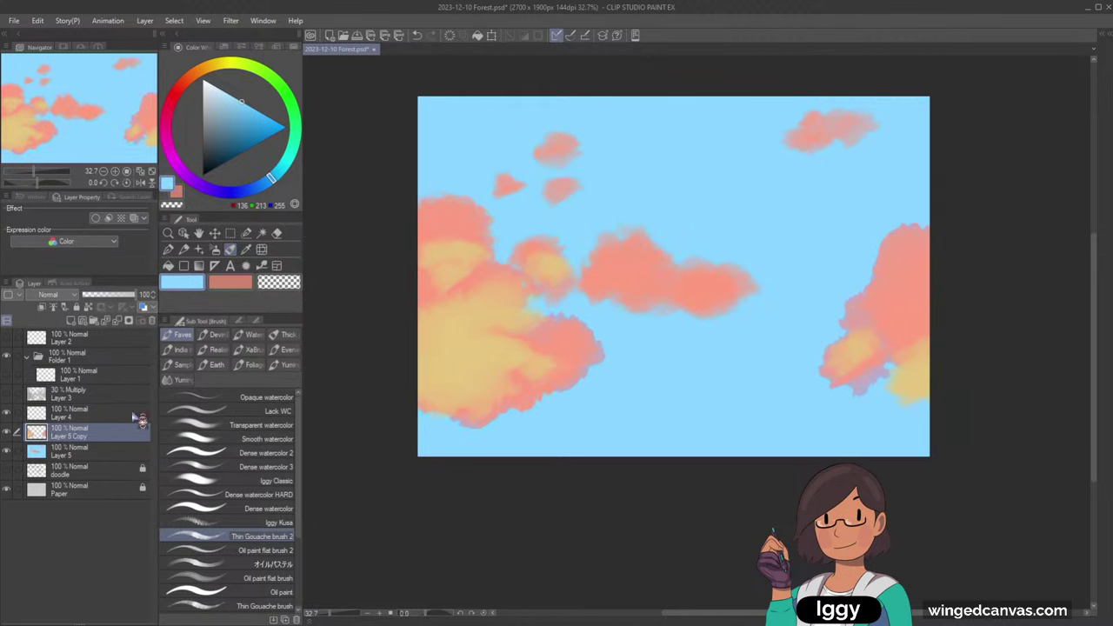
pyautogui.press('m')
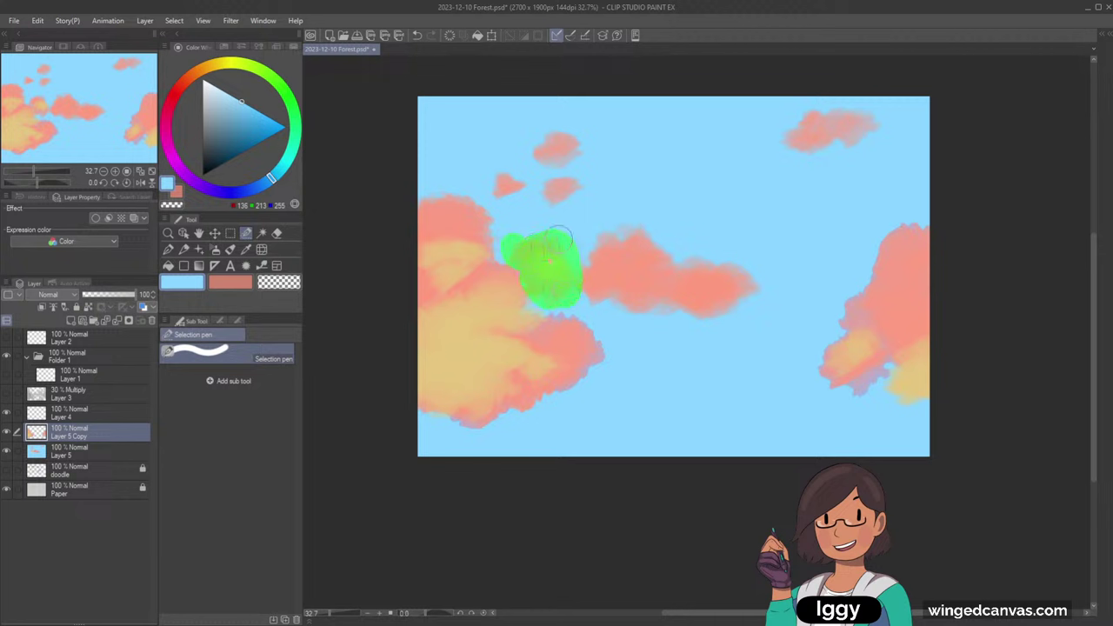
pyautogui.moveTo(559, 236); pyautogui.dragTo(713, 233)
pyautogui.moveTo(704, 282)
pyautogui.mouseDown()
pyautogui.moveTo(781, 276)
pyautogui.moveTo(687, 330)
pyautogui.mouseUp()
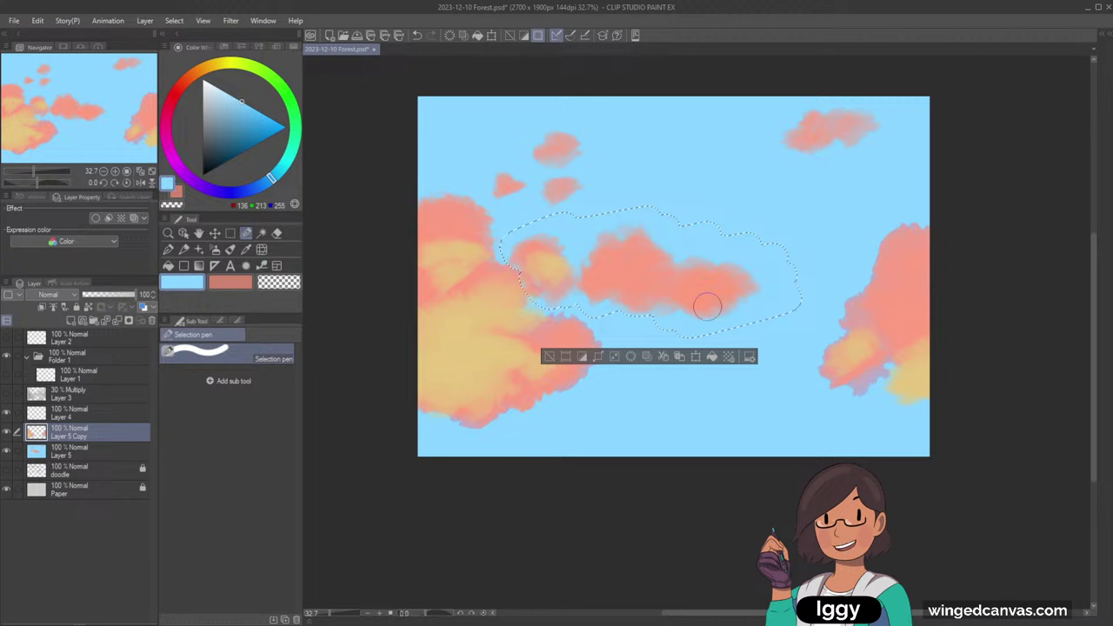
# - Cut the selected middle foliage out of Layer 5, undo pasting it onto a separate layer, and clear the selection
pyautogui.click(120, 454)
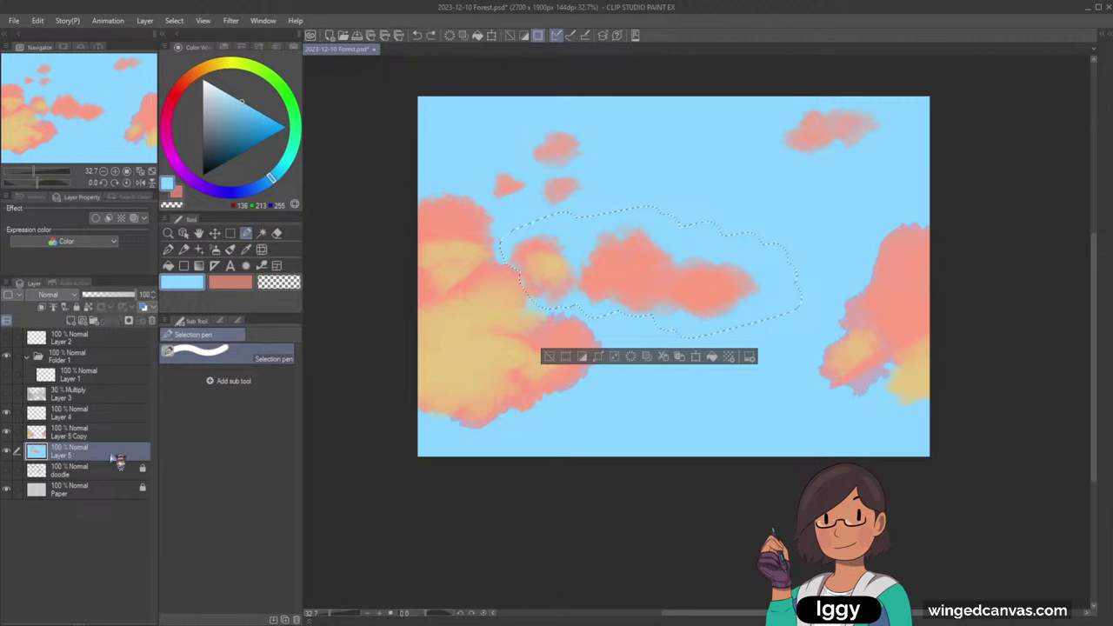
pyautogui.hotkey('ctrl', 'c')
pyautogui.hotkey('ctrl', 'v')
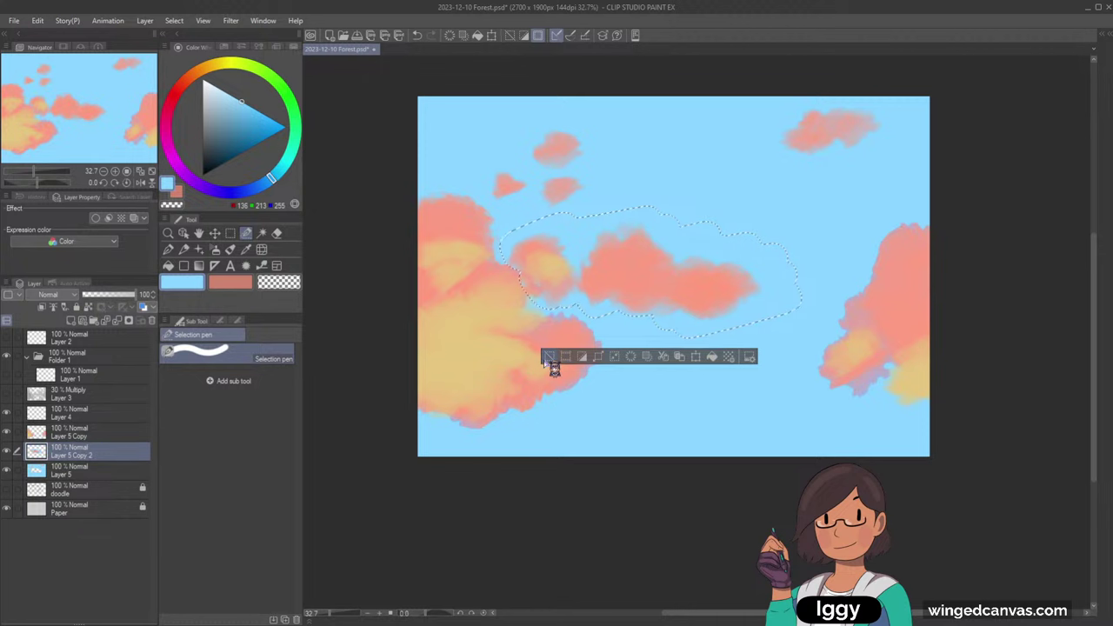
pyautogui.hotkey('ctrl', 'z')
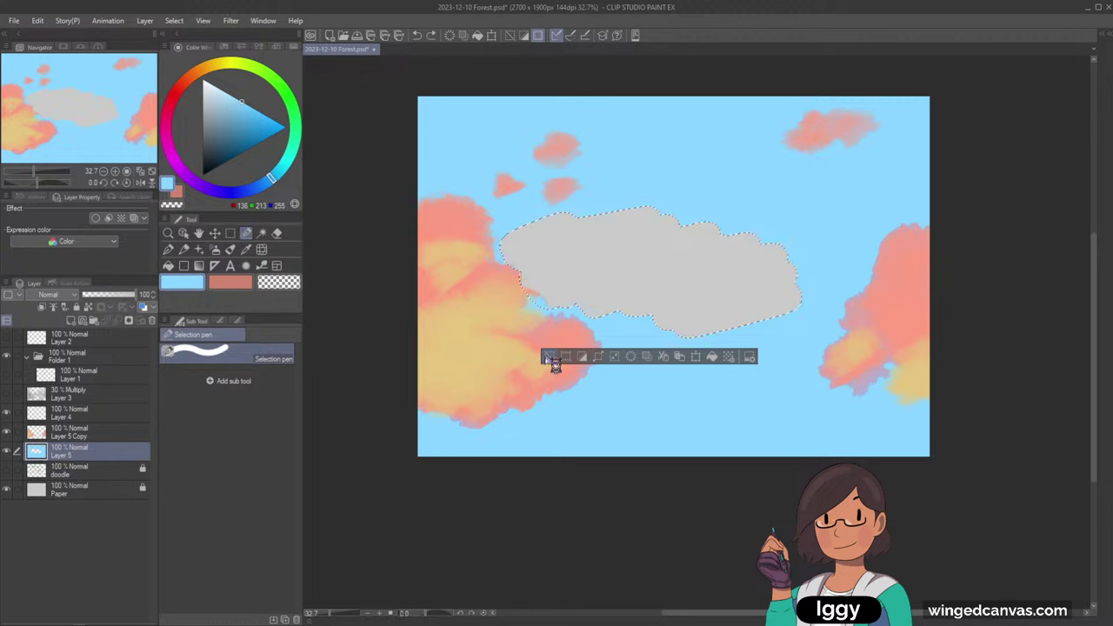
pyautogui.click(551, 358)
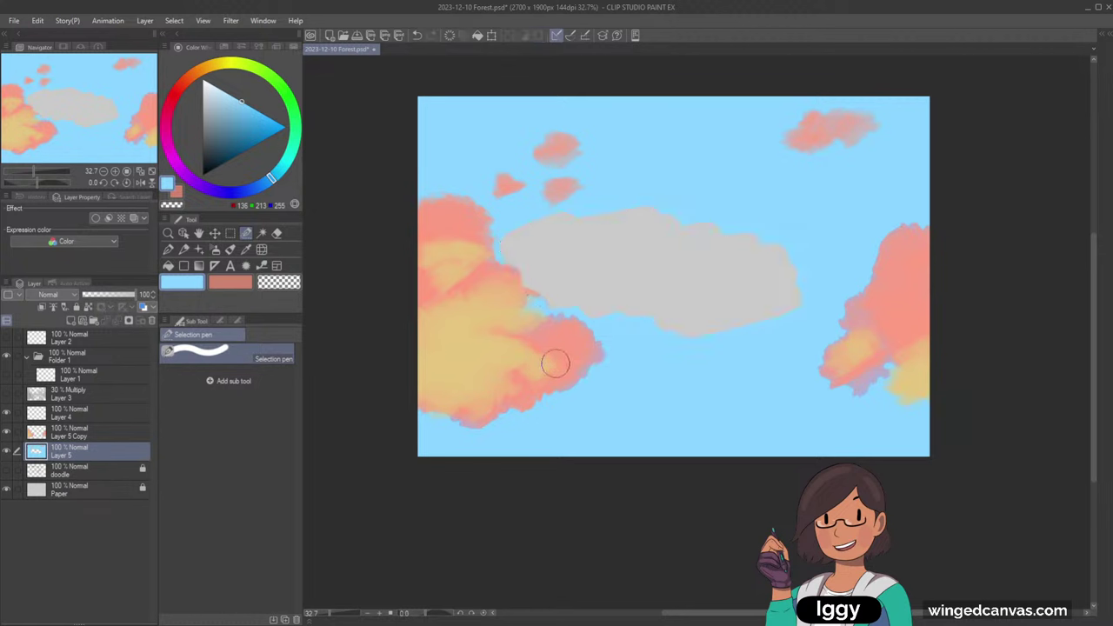
# - Fill the cut-out gap on Layer 5 with sky blue and cover the small upper foliage clumps using the G-pen
pyautogui.click(168, 265)
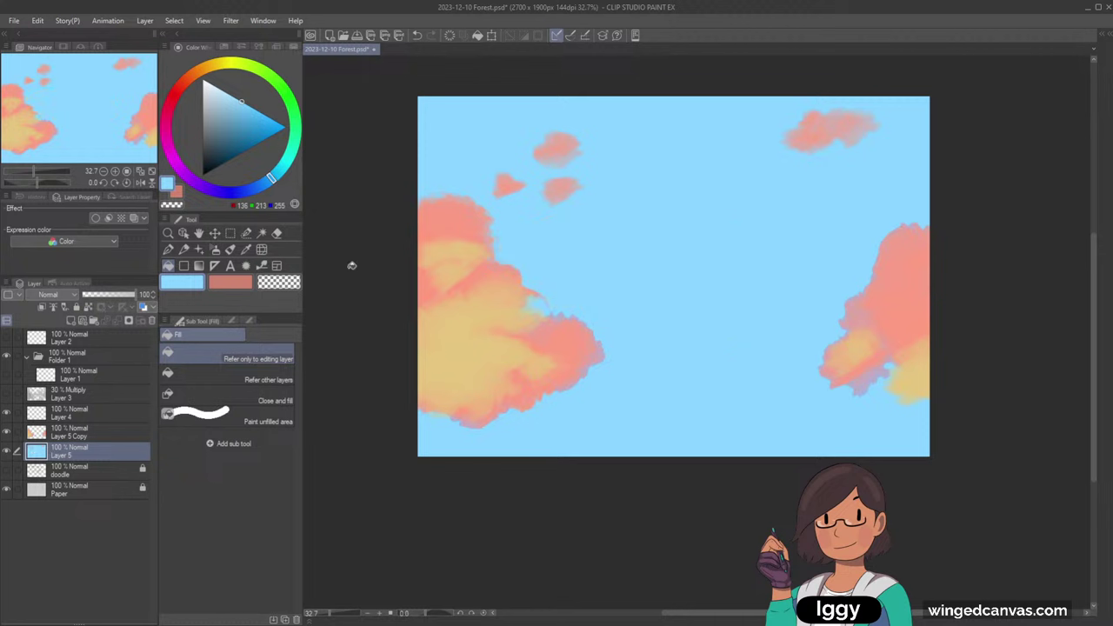
pyautogui.click(170, 250)
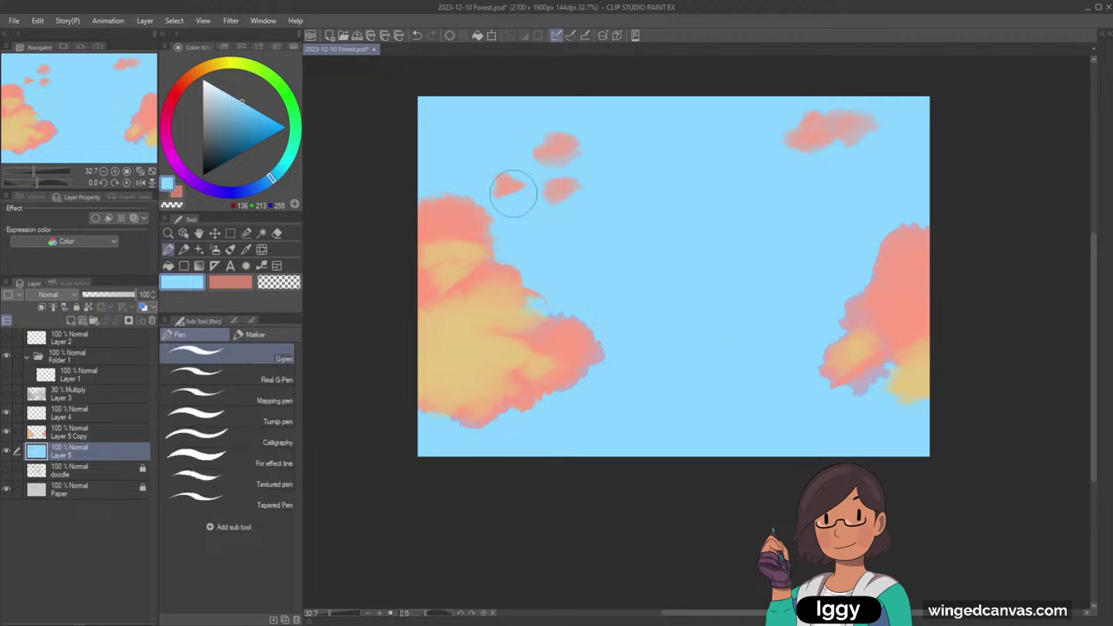
pyautogui.moveTo(513, 193); pyautogui.dragTo(489, 194)
pyautogui.moveTo(796, 132); pyautogui.dragTo(882, 136)
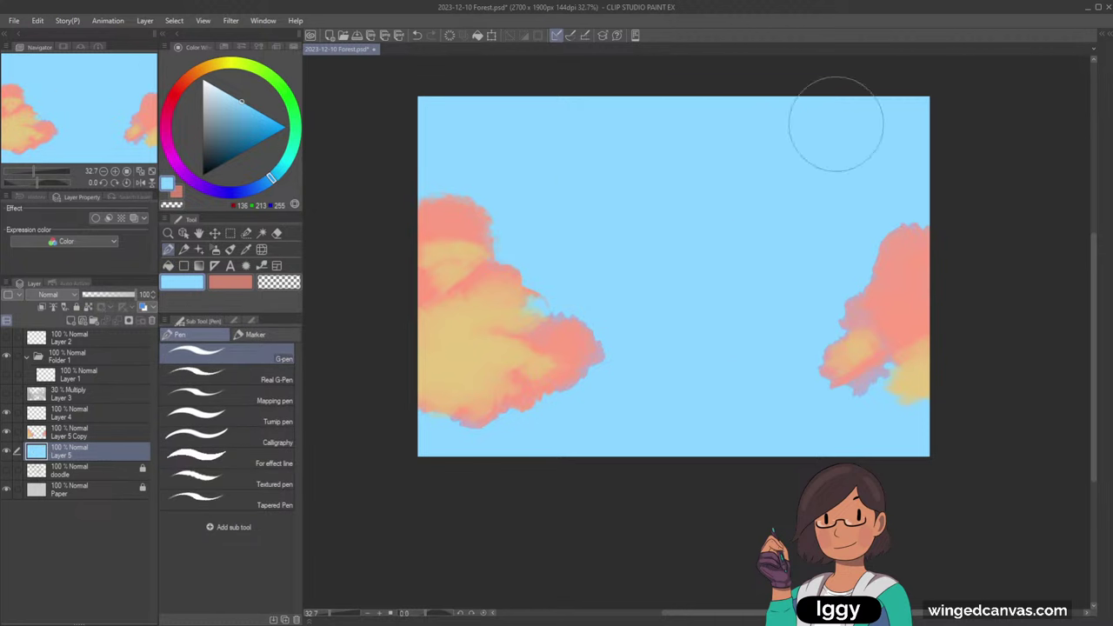
# - Add a new layer above Layer 5, show the multiplied sketch on Layer 3, and make Layer 5 Copy active
pyautogui.click(71, 320)
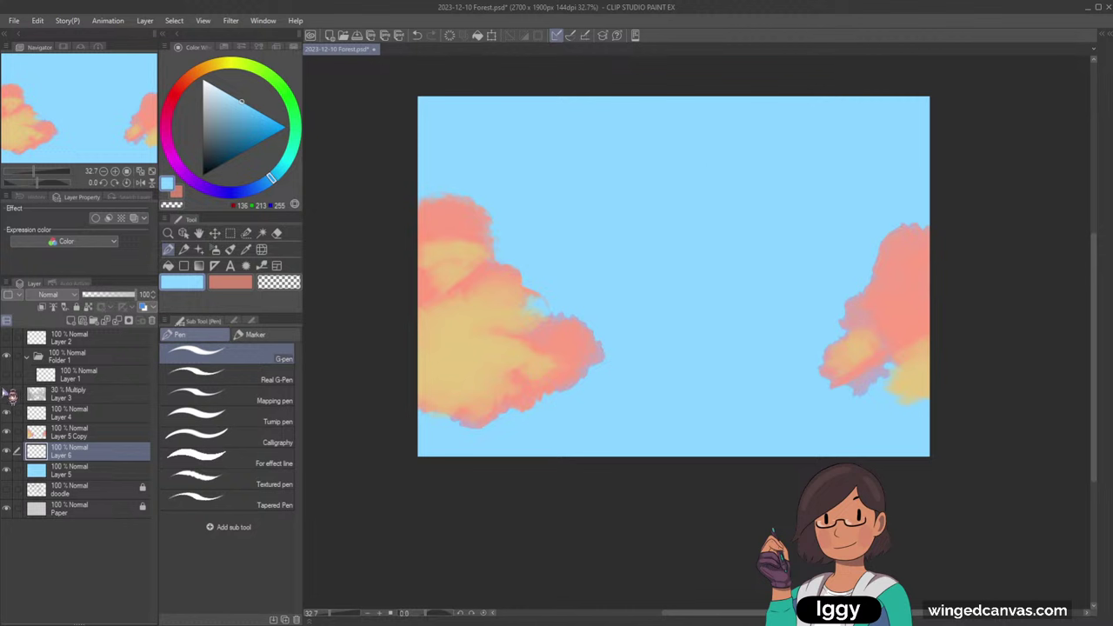
pyautogui.click(8, 393)
pyautogui.click(79, 432)
# - Try a smaller coral Thin Gouache brush 2 dab beside the left foliage, hide Layer 3, and sample the foliage's coral
pyautogui.click(230, 282)
pyautogui.click(230, 249)
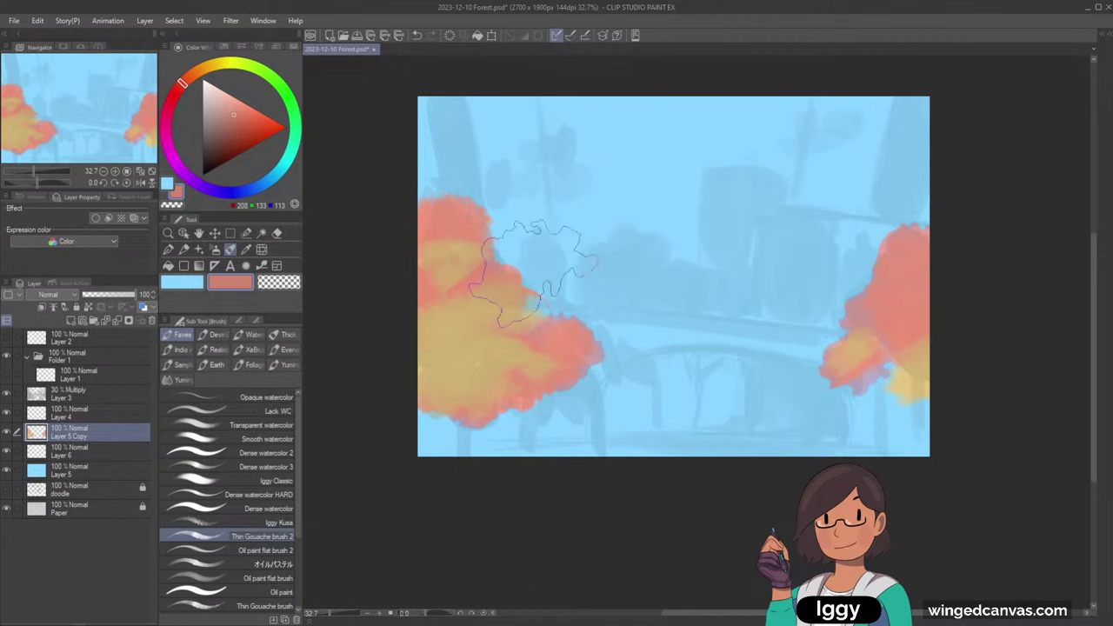
pyautogui.press('[')
pyautogui.press('[')
pyautogui.press('[')
pyautogui.press('[')
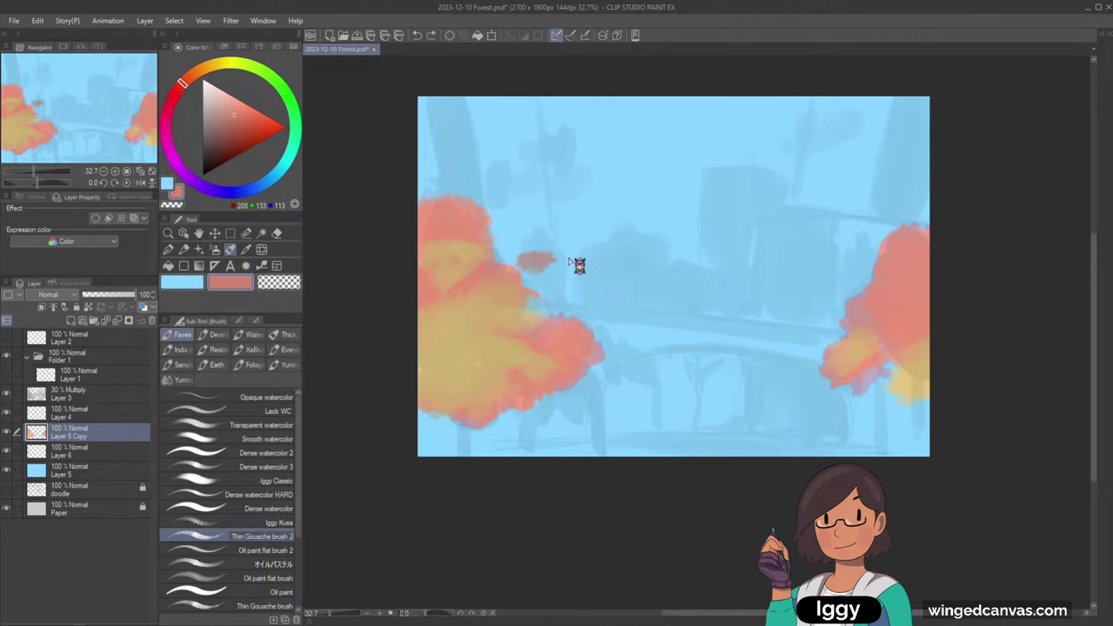
pyautogui.click(8, 392)
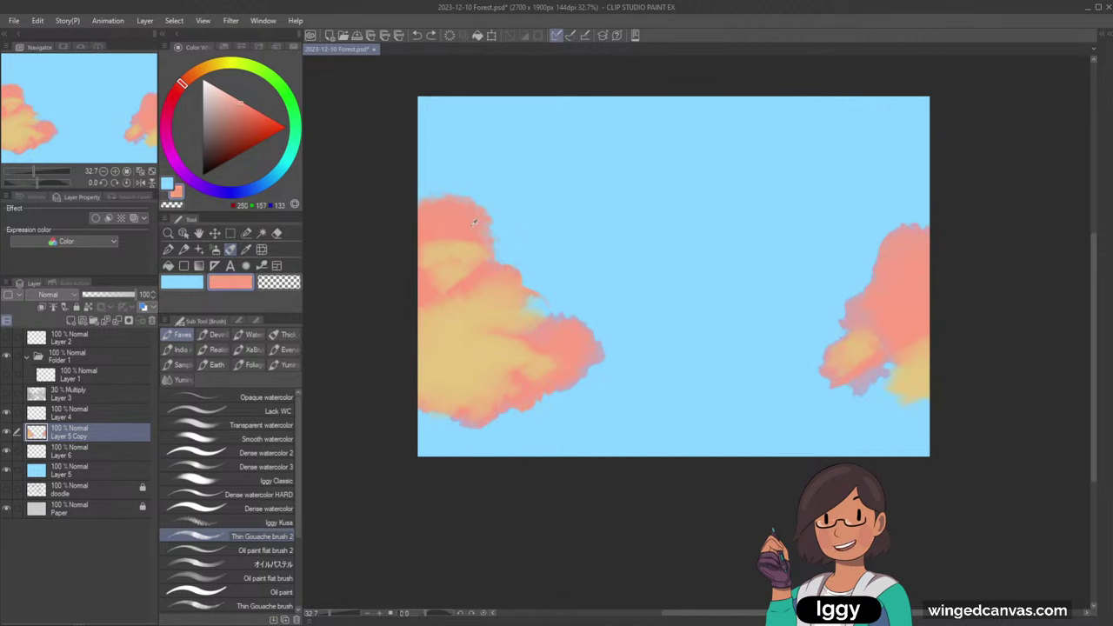
# - Show the multiplied sketch on Layer 3 and paint small coral foliage clumps beside the left and right trees on Layer 6
pyautogui.click(8, 392)
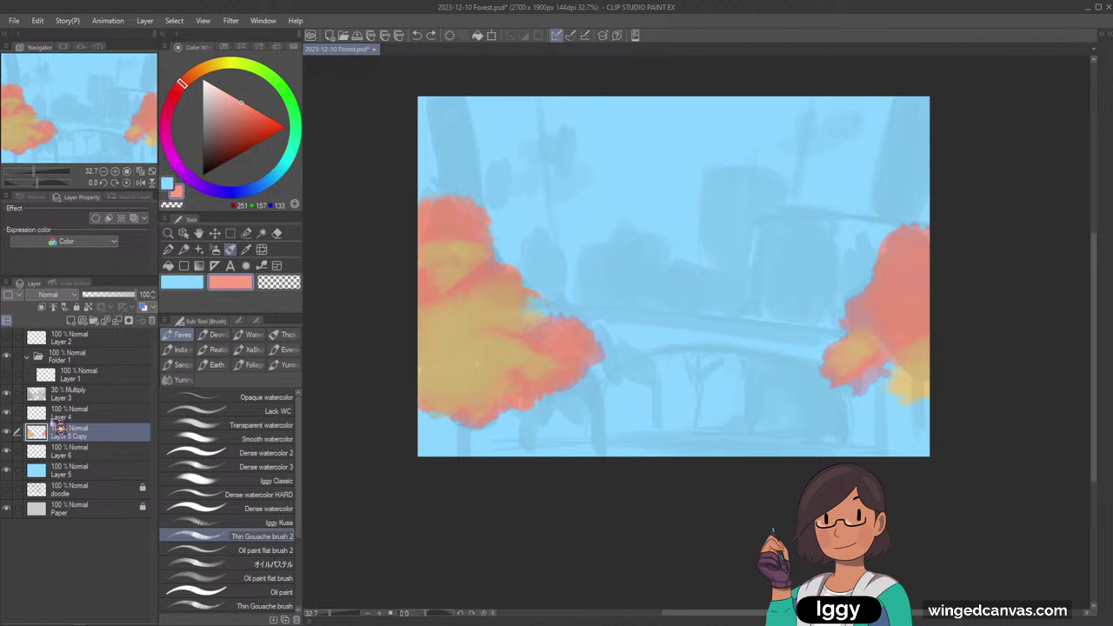
pyautogui.click(102, 454)
pyautogui.moveTo(522, 268)
pyautogui.mouseDown()
pyautogui.moveTo(559, 275)
pyautogui.moveTo(546, 278)
pyautogui.moveTo(587, 287)
pyautogui.moveTo(552, 283)
pyautogui.moveTo(594, 296)
pyautogui.mouseUp()
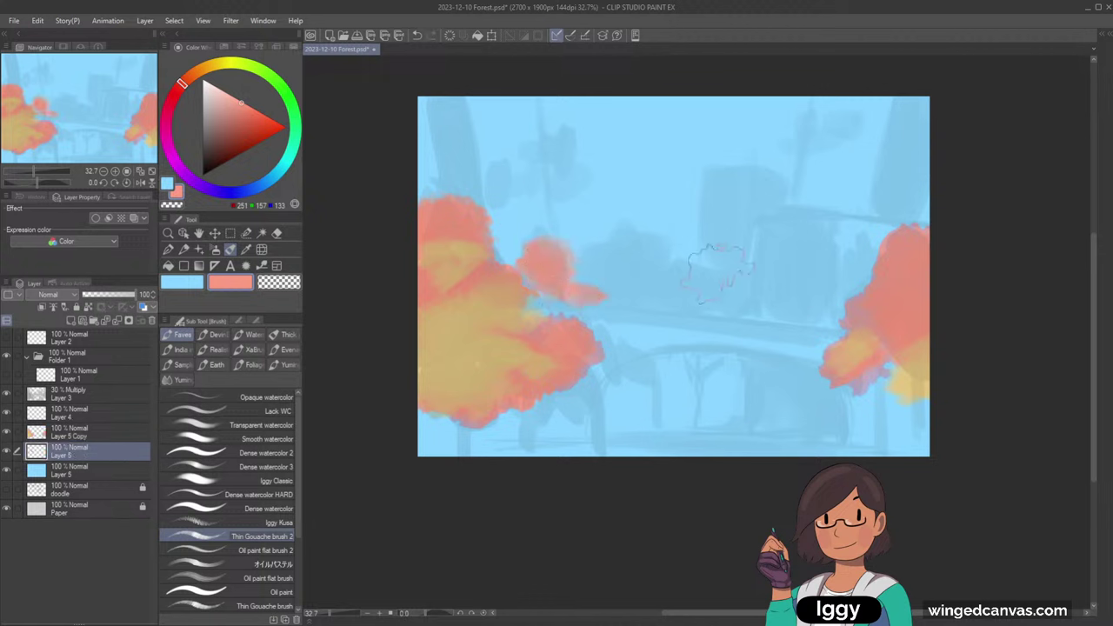
pyautogui.moveTo(767, 305)
pyautogui.mouseDown()
pyautogui.moveTo(830, 313)
pyautogui.moveTo(808, 322)
pyautogui.moveTo(848, 295)
pyautogui.moveTo(857, 307)
pyautogui.mouseUp()
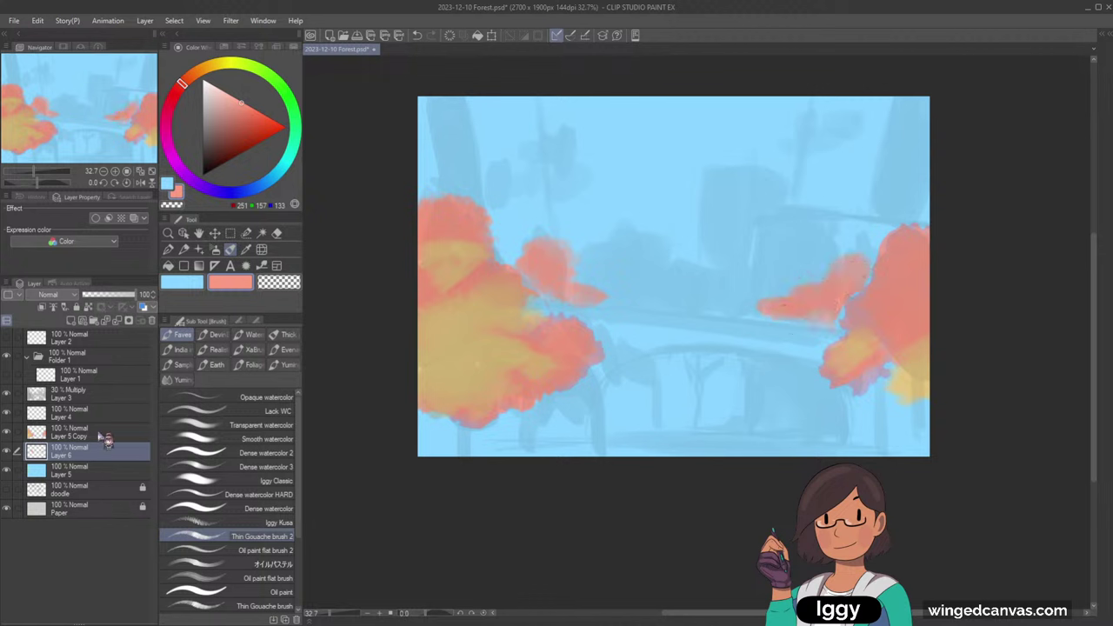
# - On Layer 5 Copy, with Layer 3 hidden, blend orange into the left foliage's lower lobe and sampled yellow along the right foliage's inner side
pyautogui.click(103, 433)
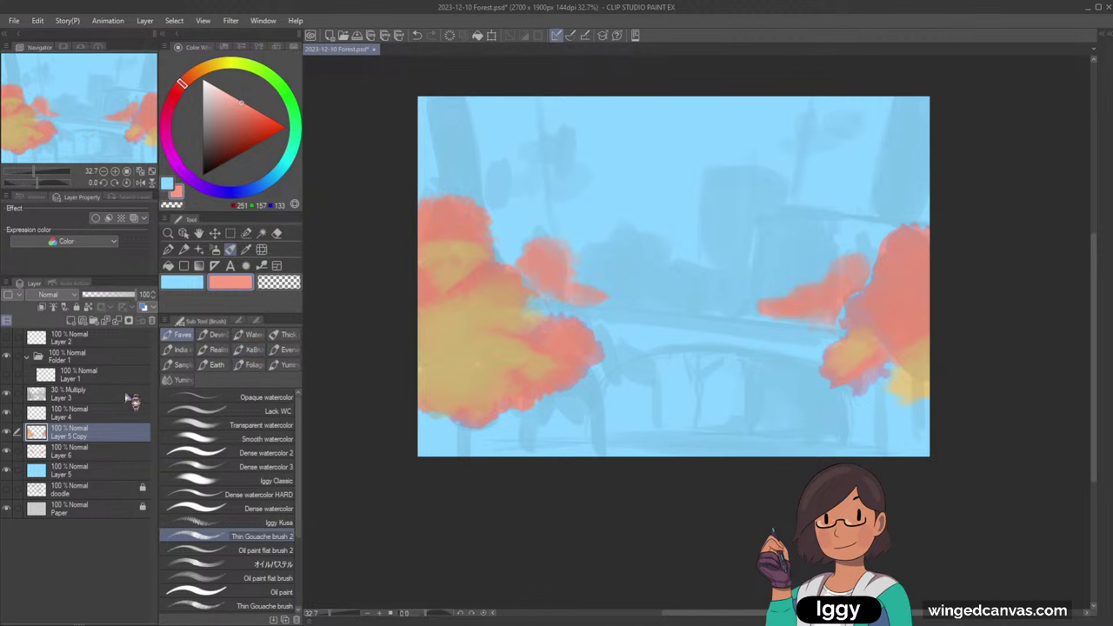
pyautogui.click(8, 395)
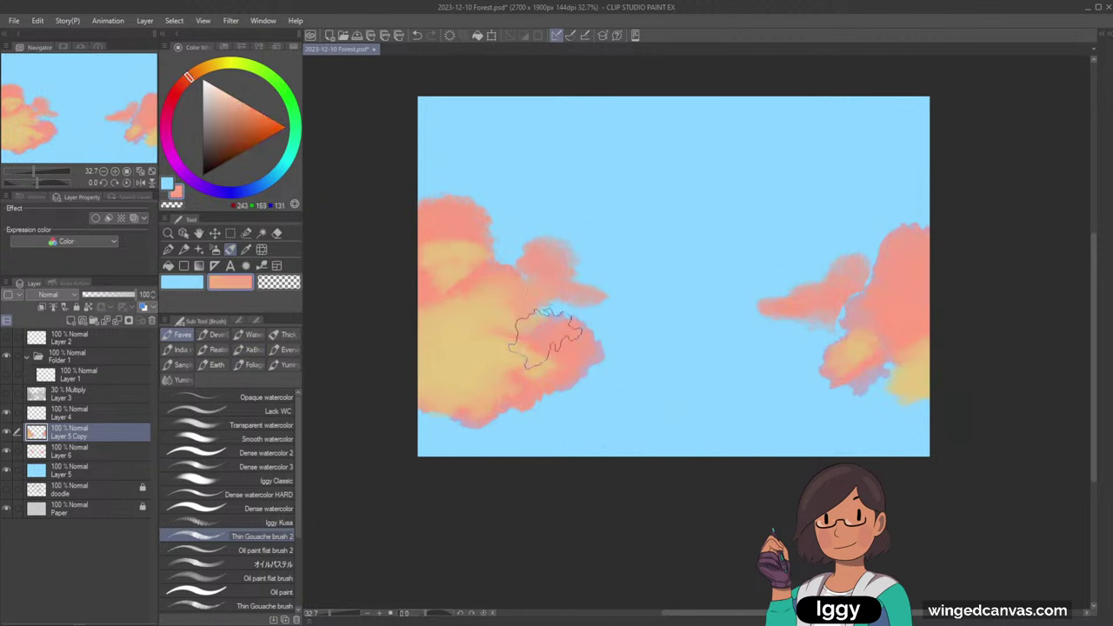
pyautogui.moveTo(581, 339); pyautogui.dragTo(557, 389)
pyautogui.moveTo(863, 314)
pyautogui.mouseDown()
pyautogui.moveTo(861, 350)
pyautogui.moveTo(866, 303)
pyautogui.moveTo(902, 257)
pyautogui.moveTo(856, 326)
pyautogui.mouseUp()
pyautogui.keyDown('alt'); pyautogui.click(865, 350); pyautogui.keyUp('alt')
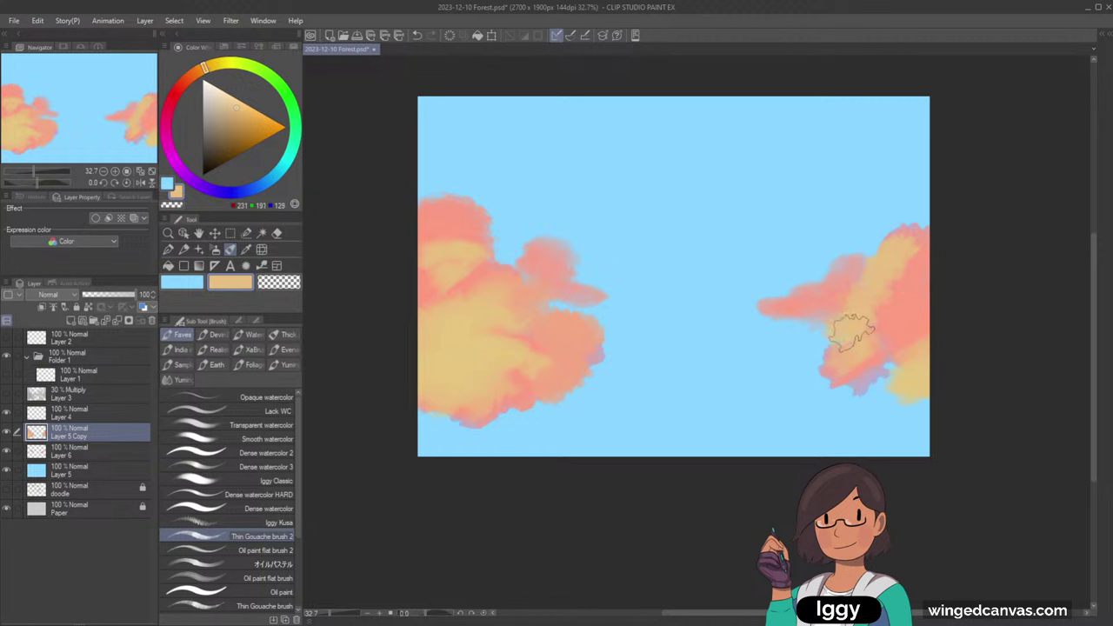
# - Try dark reddish-brown Thin Gouache brush 2 strokes diagonally across the left foliage on Layer 5 Copy, undoing each one
pyautogui.click(215, 126)
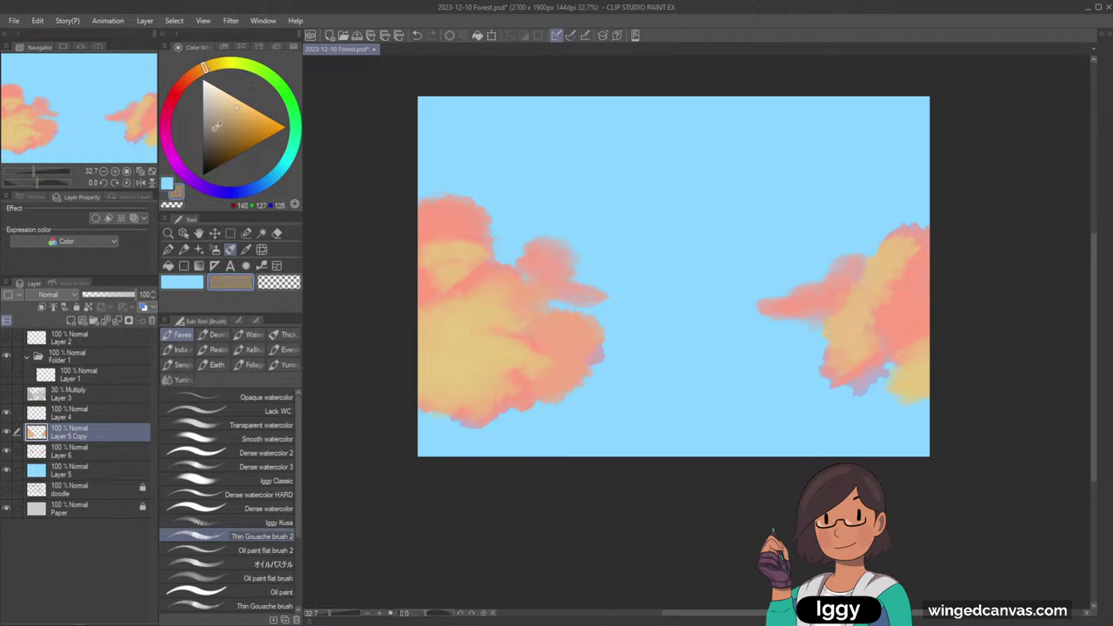
pyautogui.moveTo(207, 71); pyautogui.dragTo(184, 81)
pyautogui.click(222, 146)
pyautogui.moveTo(456, 315); pyautogui.dragTo(518, 348)
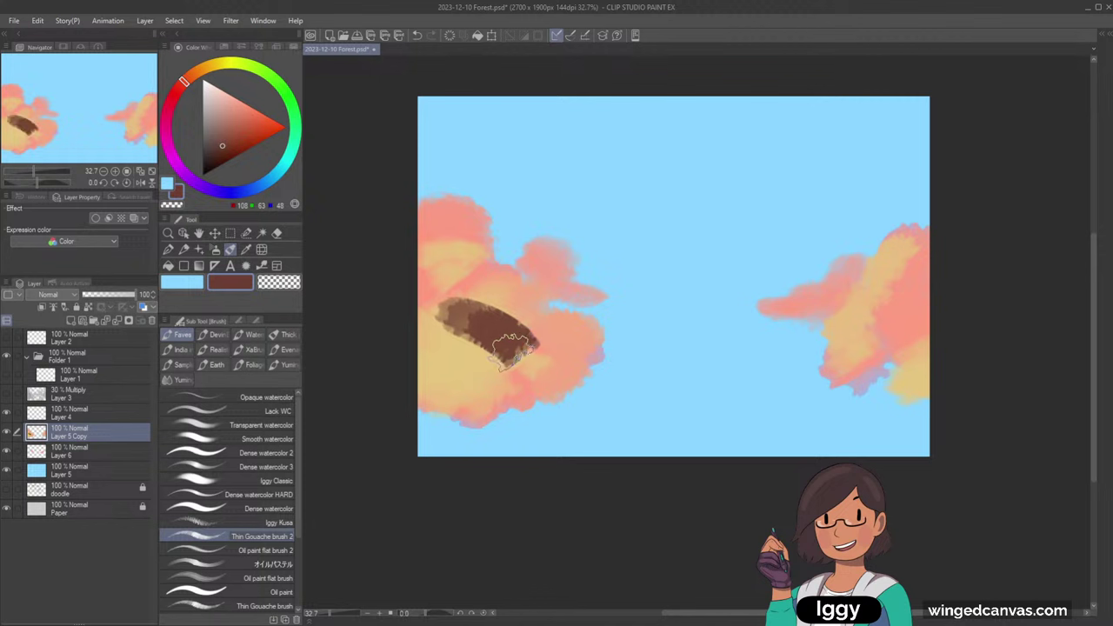
pyautogui.hotkey('ctrl', 'z')
pyautogui.moveTo(424, 304); pyautogui.dragTo(579, 355)
pyautogui.hotkey('ctrl', 'z')
pyautogui.moveTo(426, 300); pyautogui.dragTo(569, 339)
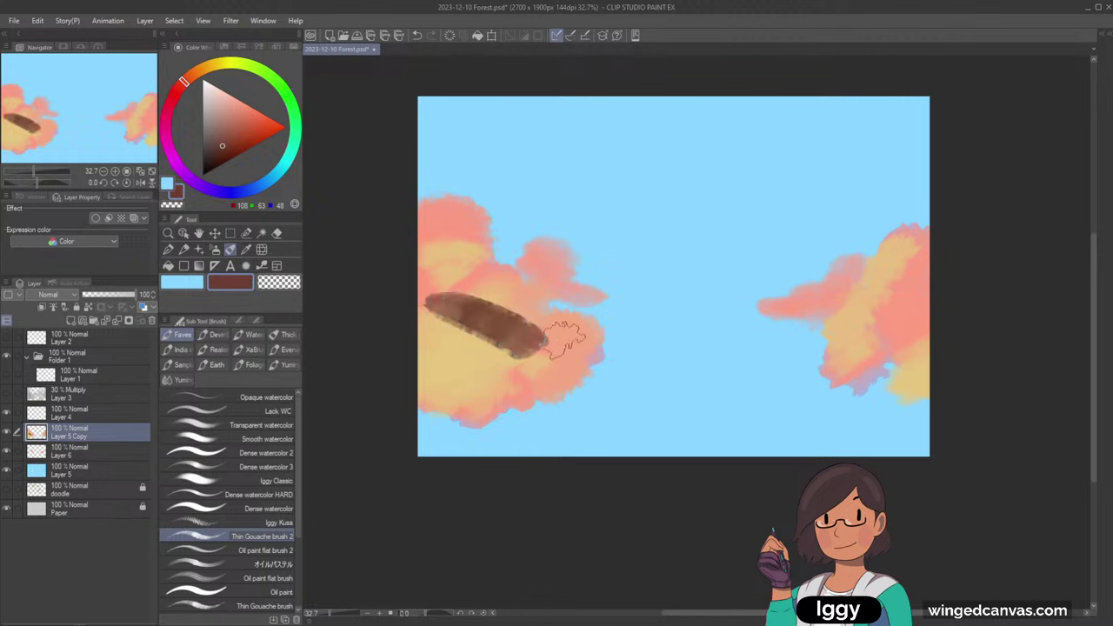
pyautogui.hotkey('ctrl', 'z')
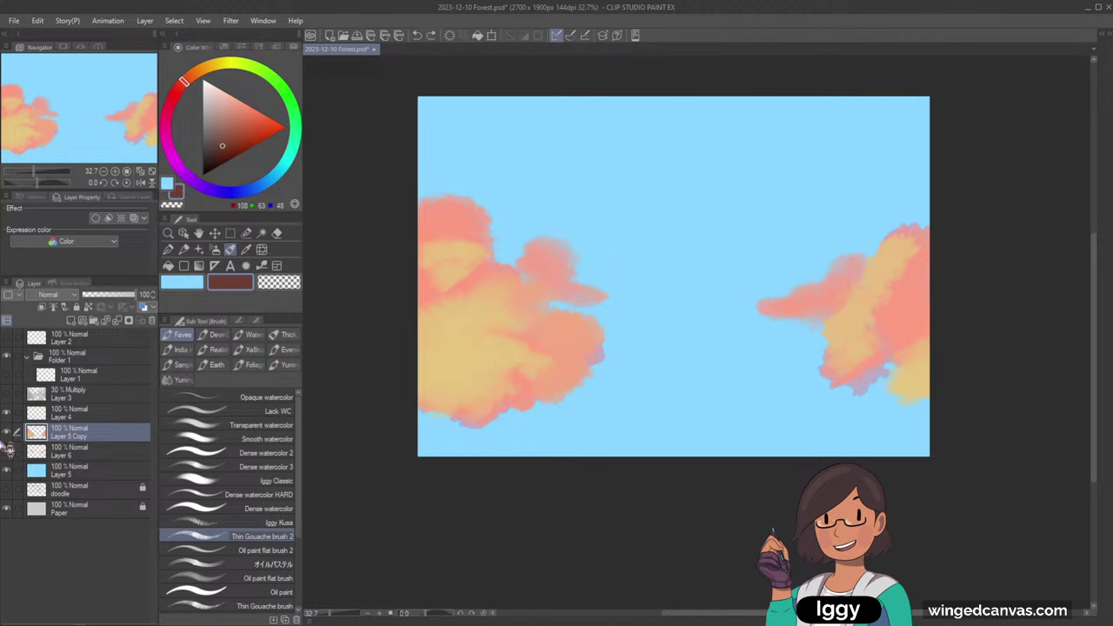
# - Compare the Layer 5 Copy foliage with the Layer 3 sketch and extend the left tree's crown in salmon pink
pyautogui.click(9, 395)
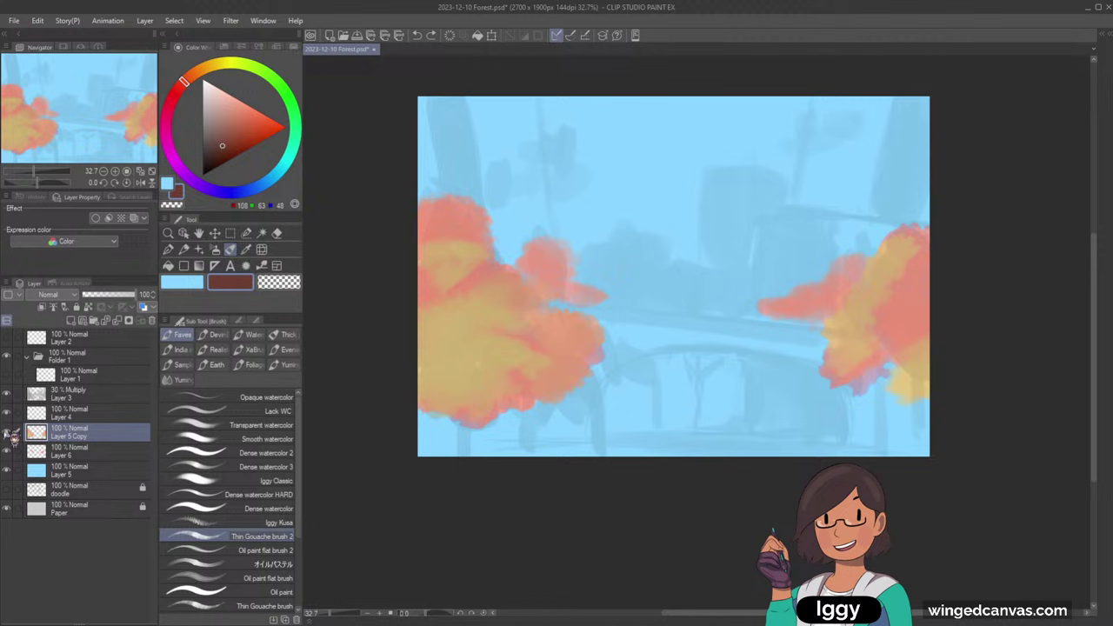
pyautogui.click(10, 432)
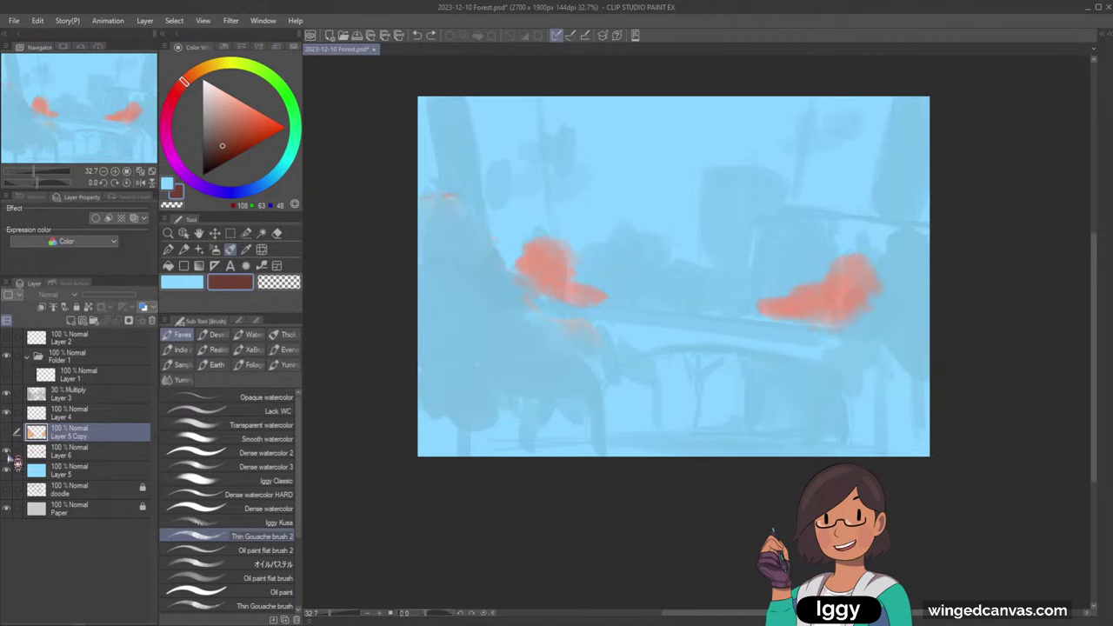
pyautogui.click(10, 451)
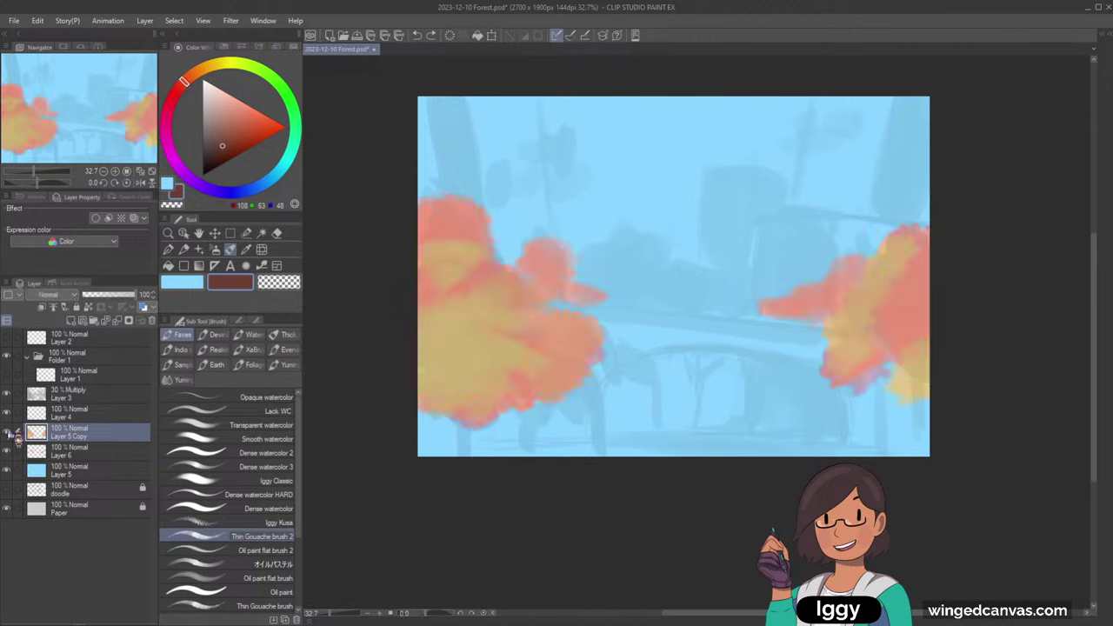
pyautogui.click(6, 393)
pyautogui.moveTo(441, 196)
pyautogui.mouseDown()
pyautogui.moveTo(442, 212)
pyautogui.moveTo(464, 208)
pyautogui.mouseUp()
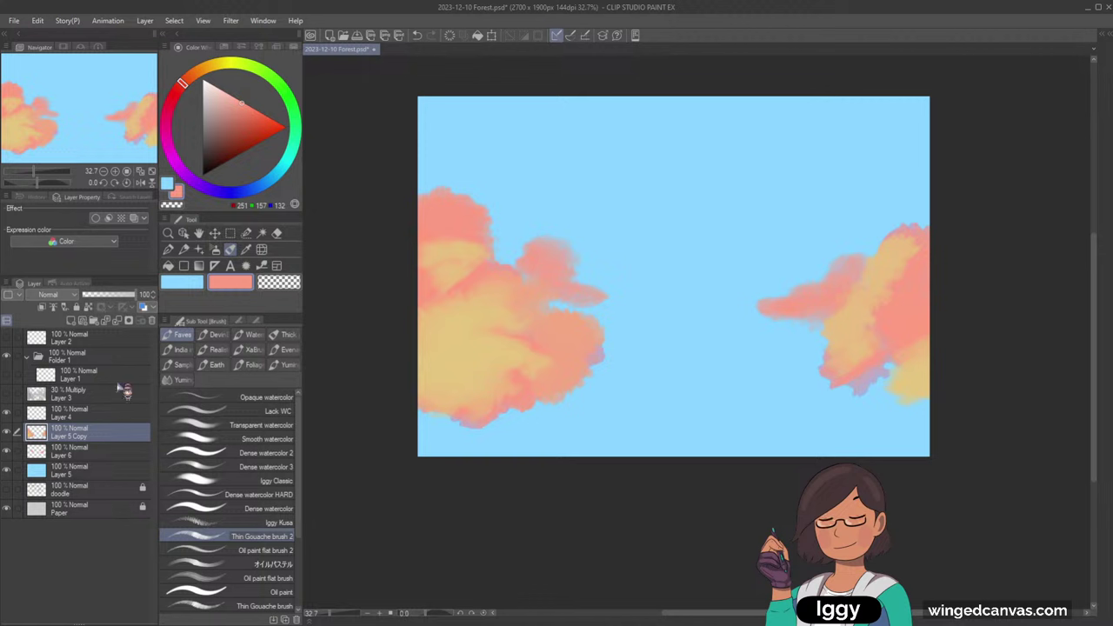
# - With the Layer 3 sketch visible, add a layer above Layer 6 and set up Dense watercolor 3 in muted grey-purple (RGB 160, 162, 179)
pyautogui.click(7, 485)
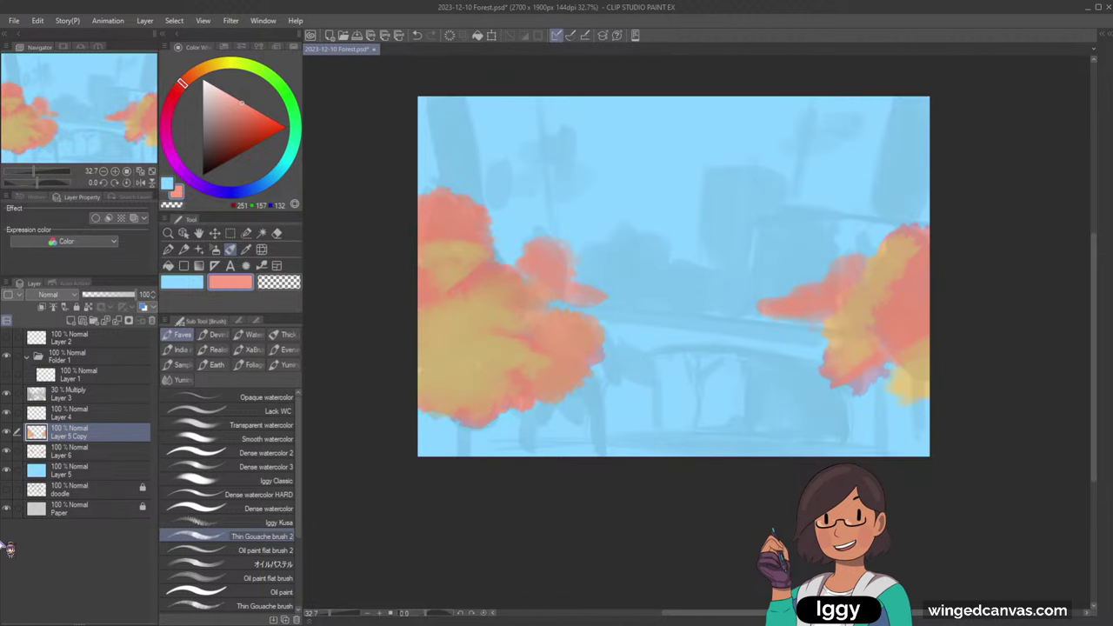
pyautogui.click(82, 459)
pyautogui.hotkey('ctrl', 'shift', 'n')
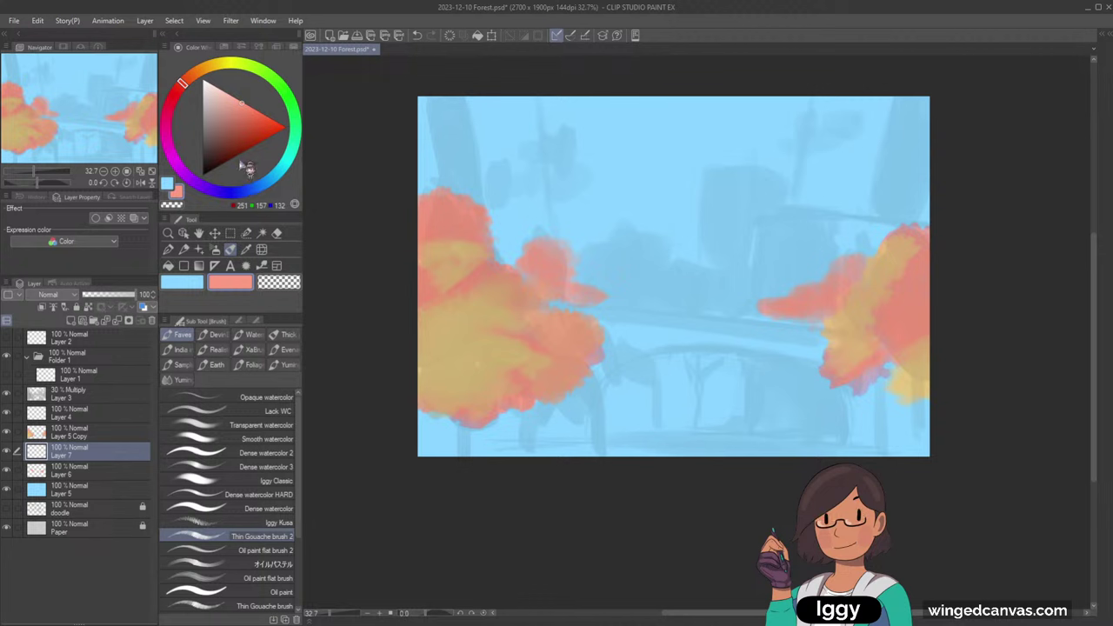
pyautogui.click(240, 189)
pyautogui.click(220, 98)
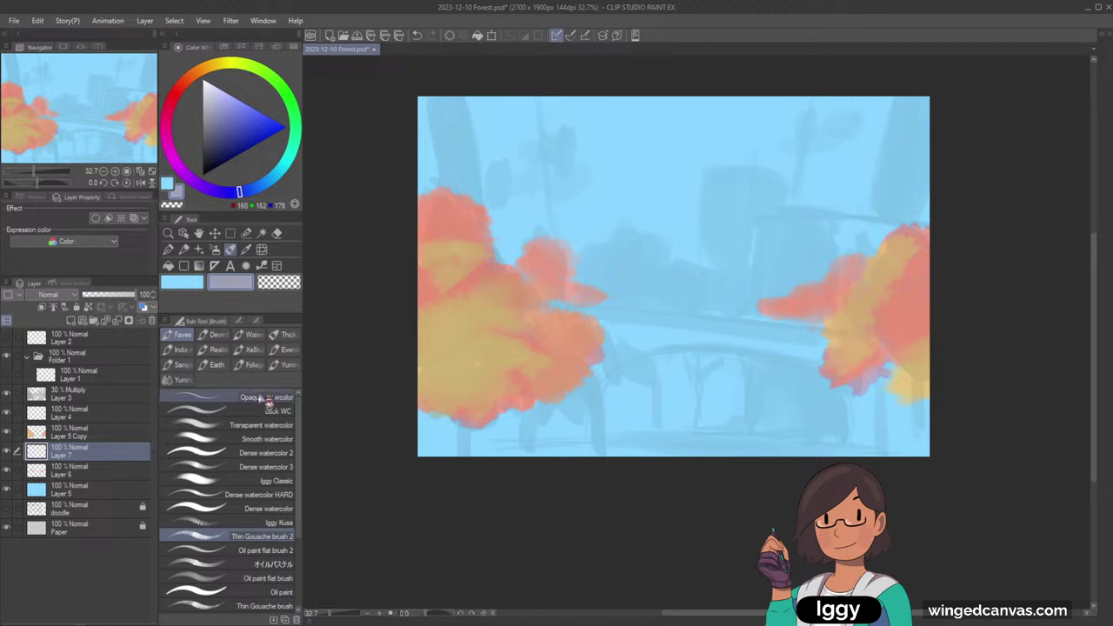
pyautogui.click(289, 470)
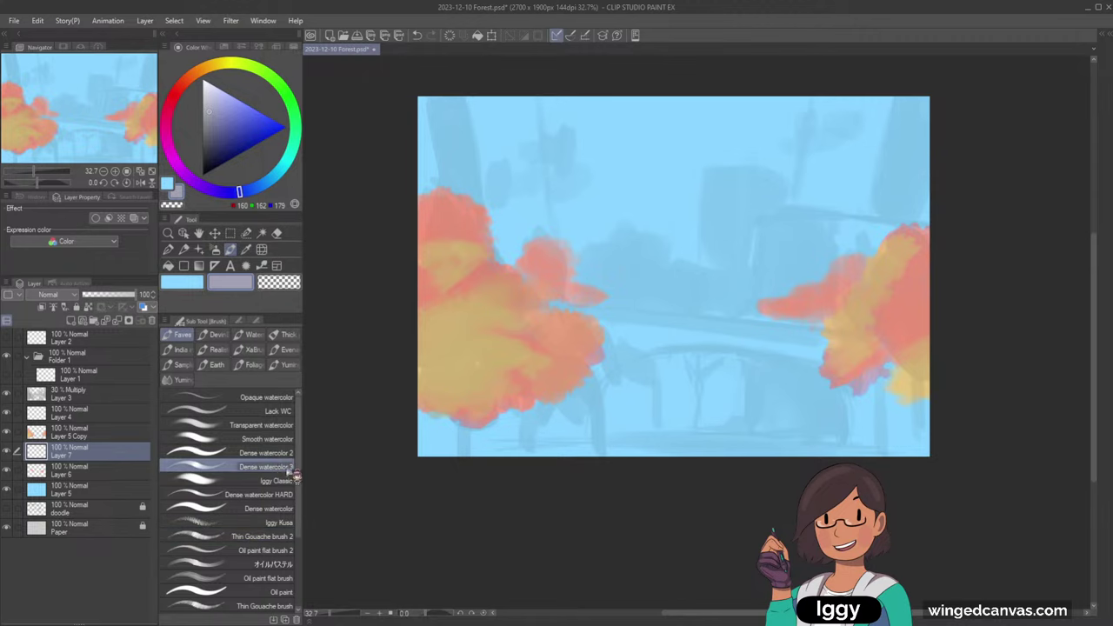
# - Paint the bridge deck in grey-purple along the sketch, spanning from the left foliage to the right foliage
pyautogui.press('-')
pyautogui.press('-')
pyautogui.press('-')
pyautogui.press('-')
pyautogui.press('-')
pyautogui.press('-')
pyautogui.press('-')
pyautogui.moveTo(621, 383); pyautogui.dragTo(671, 347)
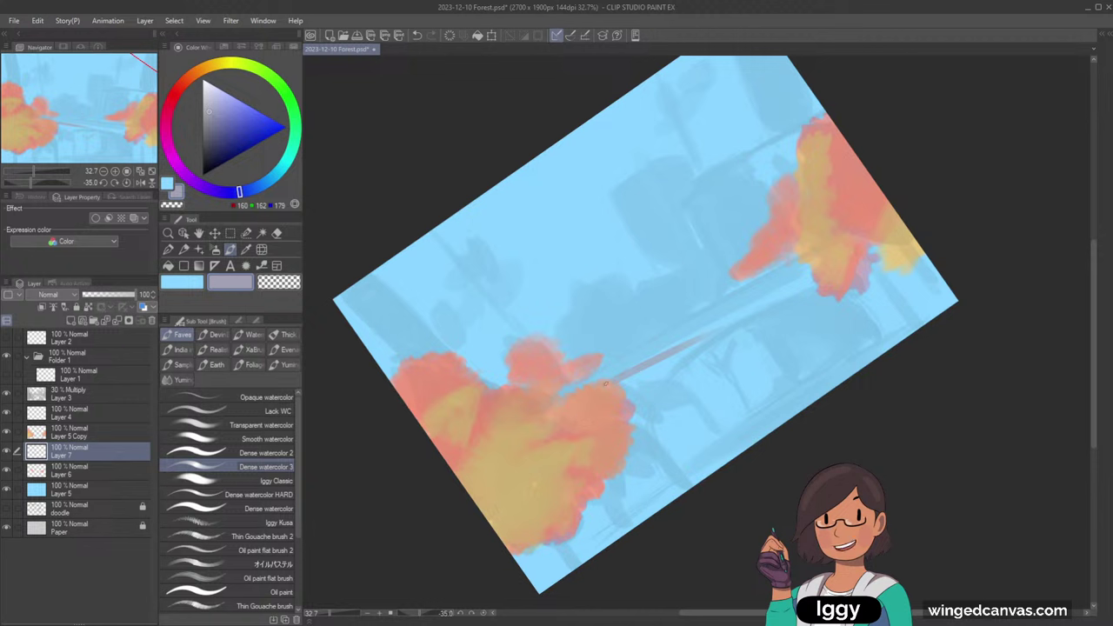
pyautogui.moveTo(608, 381)
pyautogui.mouseDown()
pyautogui.moveTo(667, 348)
pyautogui.moveTo(591, 386)
pyautogui.moveTo(727, 315)
pyautogui.moveTo(565, 402)
pyautogui.moveTo(800, 261)
pyautogui.mouseUp()
pyautogui.moveTo(644, 363); pyautogui.dragTo(796, 259)
pyautogui.moveTo(692, 323)
pyautogui.mouseDown()
pyautogui.moveTo(582, 390)
pyautogui.moveTo(644, 352)
pyautogui.moveTo(587, 383)
pyautogui.moveTo(607, 392)
pyautogui.moveTo(737, 308)
pyautogui.mouseUp()
pyautogui.moveTo(671, 360); pyautogui.dragTo(760, 294)
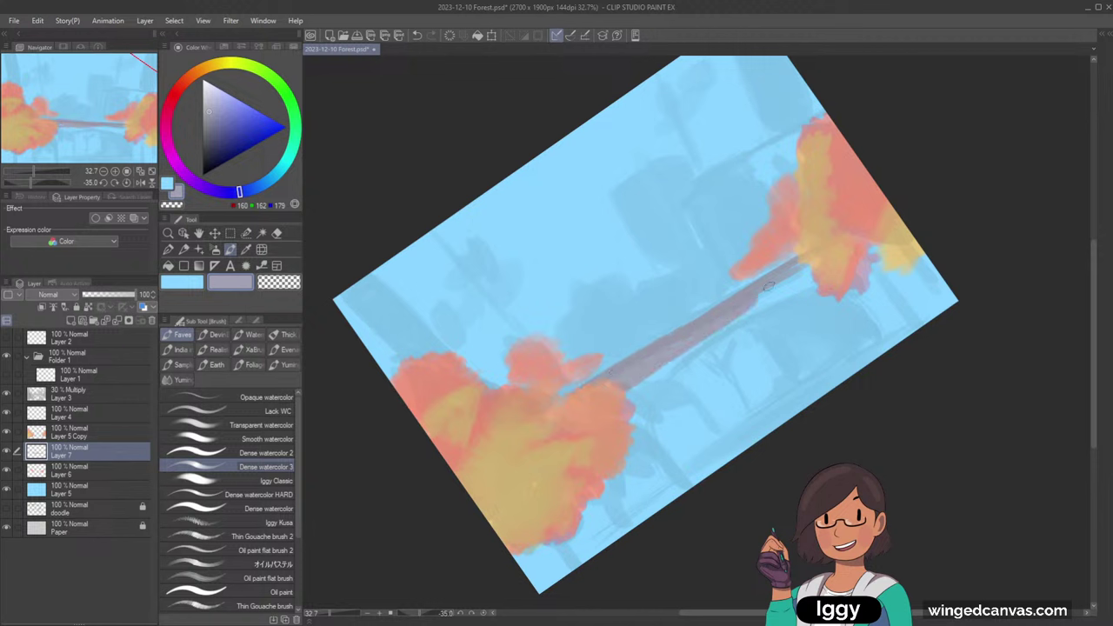
pyautogui.moveTo(627, 393); pyautogui.dragTo(810, 265)
pyautogui.moveTo(737, 320); pyautogui.dragTo(812, 268)
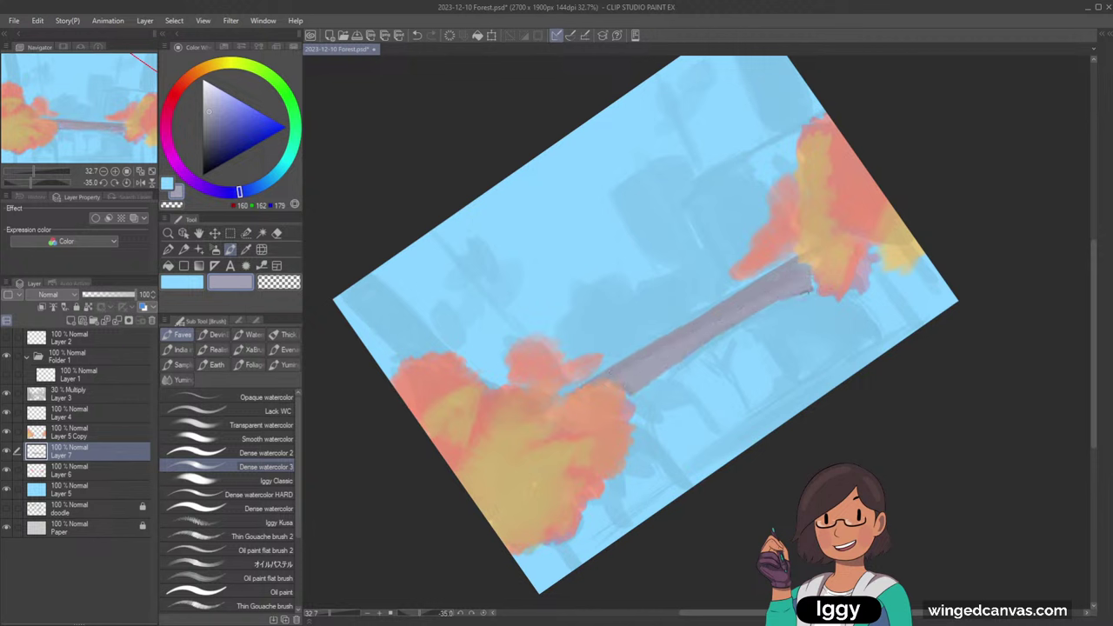
# - Paint the curved left side of the bridge arch down to its foot and the lower right pier edge
pyautogui.moveTo(656, 374); pyautogui.dragTo(639, 440)
pyautogui.moveTo(674, 352); pyautogui.dragTo(636, 459)
pyautogui.moveTo(642, 400); pyautogui.dragTo(658, 480)
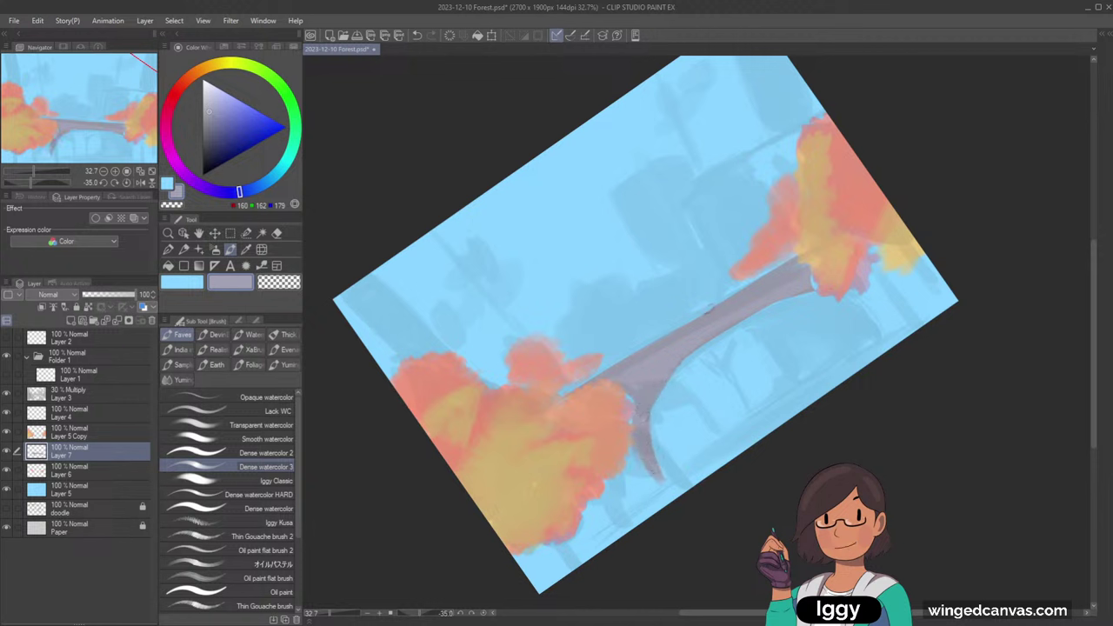
pyautogui.press('-')
pyautogui.press('-')
pyautogui.press('-')
pyautogui.press('-')
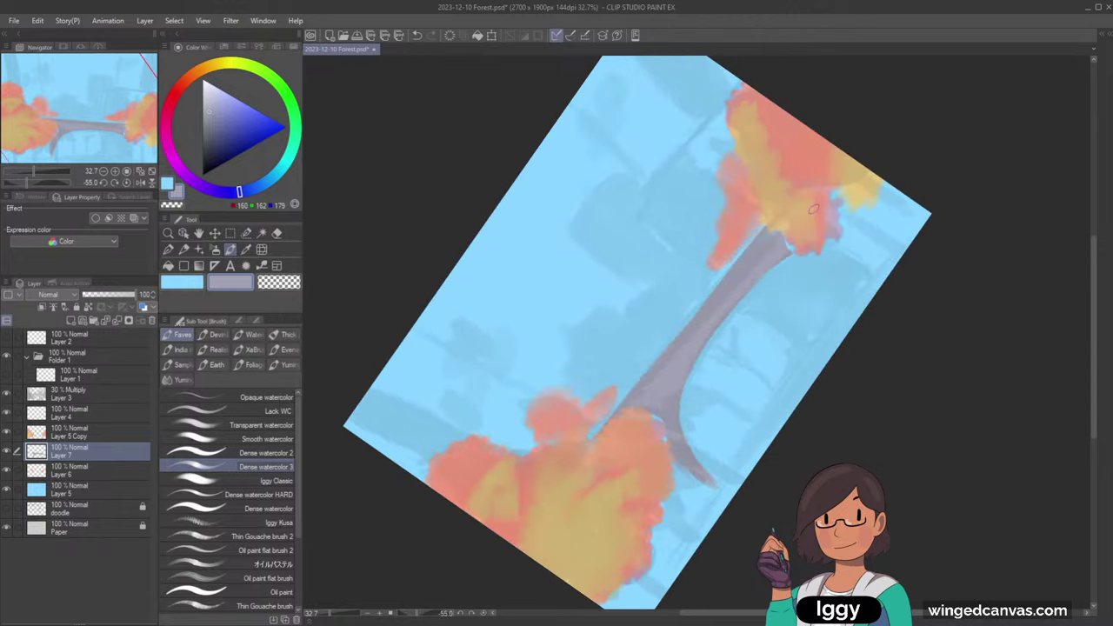
pyautogui.moveTo(842, 232)
pyautogui.mouseDown()
pyautogui.moveTo(873, 253)
pyautogui.moveTo(857, 254)
pyautogui.moveTo(875, 273)
pyautogui.mouseUp()
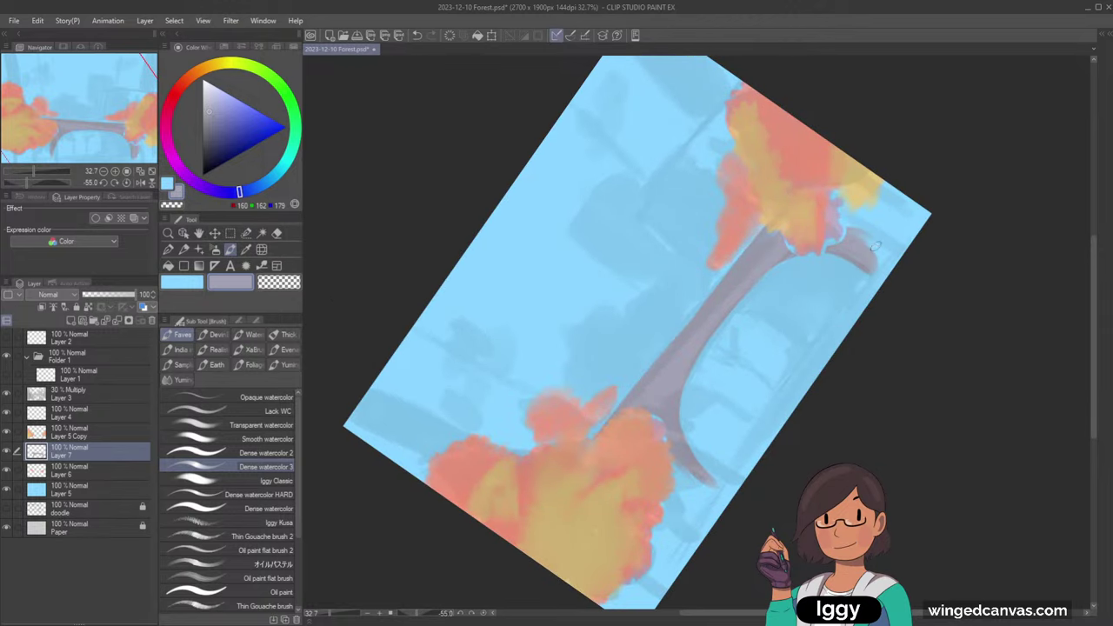
# - Fill the bridge's right and left abutments in grey-purple below the foliage, out to the canvas sides
pyautogui.press('^')
pyautogui.press('^')
pyautogui.press('^')
pyautogui.press('^')
pyautogui.press('^')
pyautogui.press('^')
pyautogui.press('^')
pyautogui.press('^')
pyautogui.press('^')
pyautogui.press('^')
pyautogui.press('^')
pyautogui.moveTo(852, 441); pyautogui.dragTo(925, 446)
pyautogui.hotkey('ctrl', 'z')
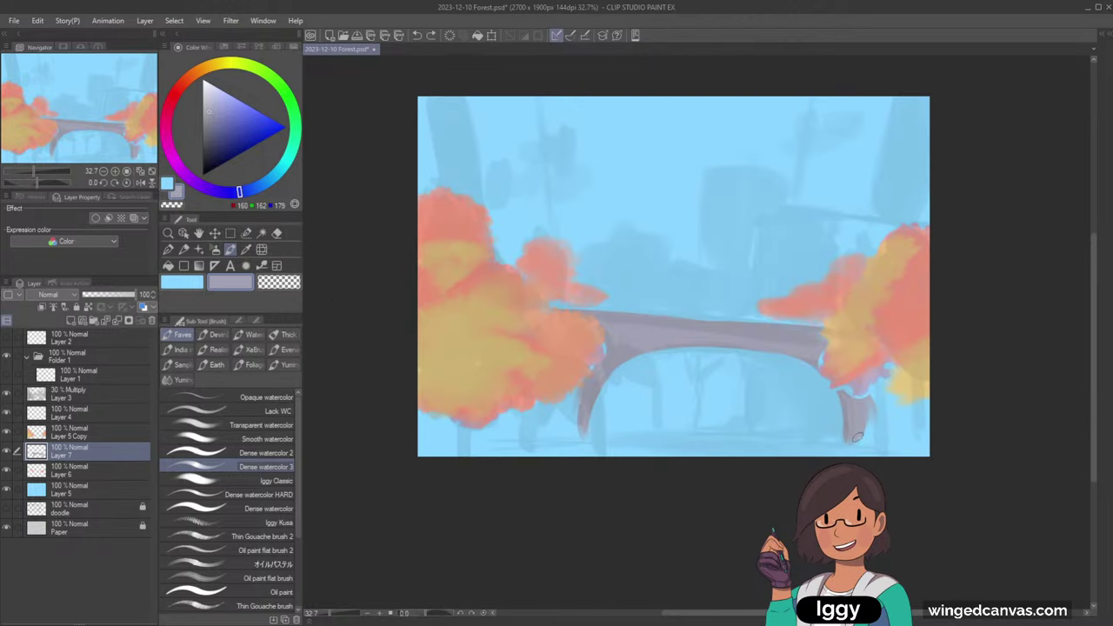
pyautogui.moveTo(854, 440)
pyautogui.mouseDown()
pyautogui.moveTo(954, 438)
pyautogui.moveTo(928, 424)
pyautogui.mouseUp()
pyautogui.moveTo(880, 422)
pyautogui.mouseDown()
pyautogui.moveTo(927, 419)
pyautogui.moveTo(937, 405)
pyautogui.moveTo(883, 400)
pyautogui.moveTo(870, 384)
pyautogui.mouseUp()
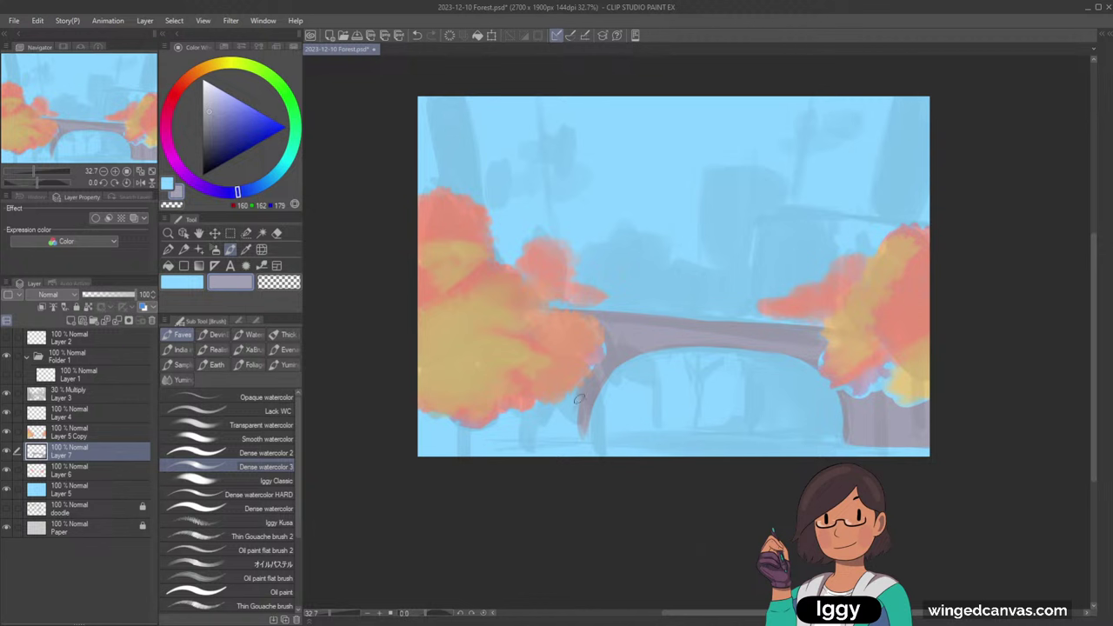
pyautogui.moveTo(578, 398)
pyautogui.mouseDown()
pyautogui.moveTo(586, 425)
pyautogui.moveTo(570, 436)
pyautogui.moveTo(471, 432)
pyautogui.moveTo(557, 424)
pyautogui.moveTo(414, 427)
pyautogui.moveTo(550, 428)
pyautogui.moveTo(426, 419)
pyautogui.moveTo(513, 426)
pyautogui.moveTo(459, 431)
pyautogui.moveTo(540, 407)
pyautogui.mouseUp()
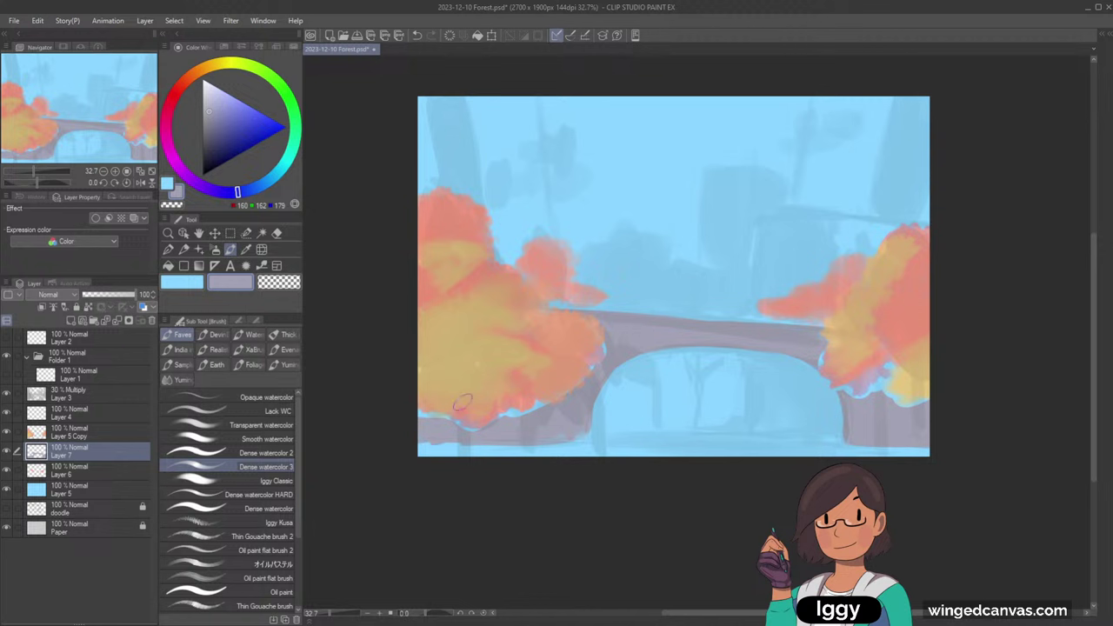
# - On Layer 5 Copy, erase the lower edges of both foliage masses with transparent colour and Thin Gouache brush 2 to meet the bridge
pyautogui.click(215, 250)
pyautogui.click(230, 249)
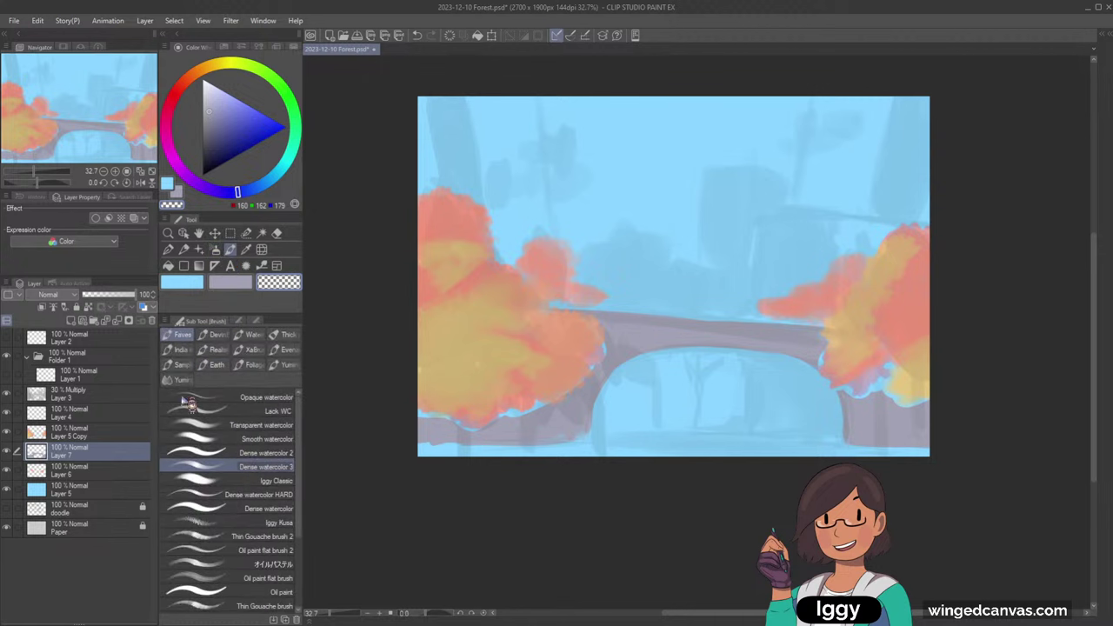
pyautogui.click(137, 434)
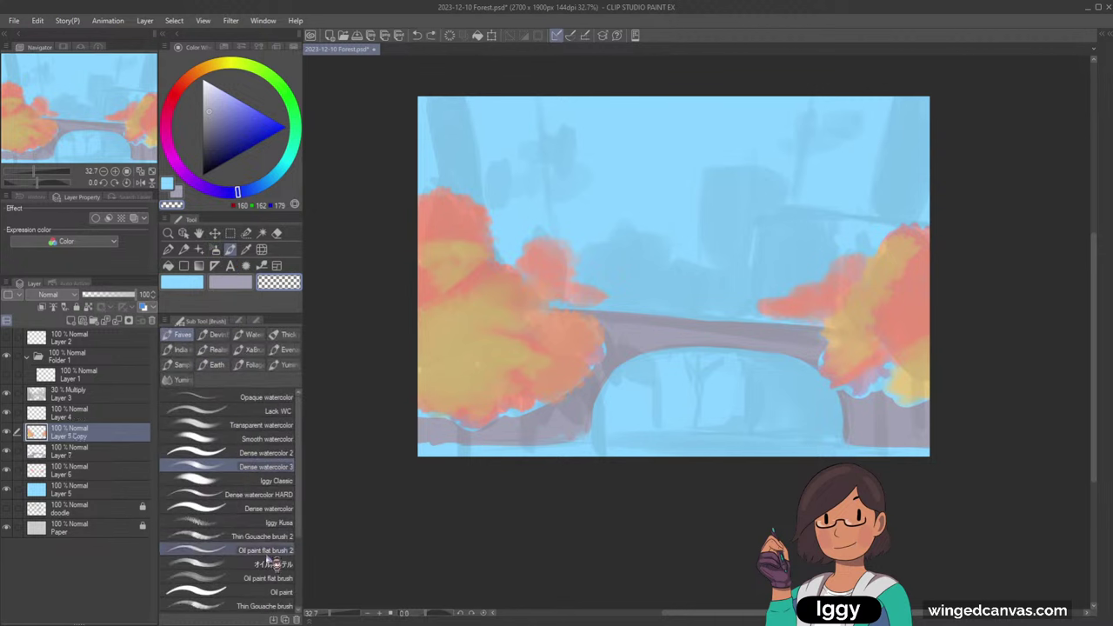
pyautogui.click(261, 536)
pyautogui.moveTo(408, 419)
pyautogui.mouseDown()
pyautogui.moveTo(492, 432)
pyautogui.moveTo(551, 415)
pyautogui.moveTo(614, 353)
pyautogui.moveTo(577, 378)
pyautogui.mouseUp()
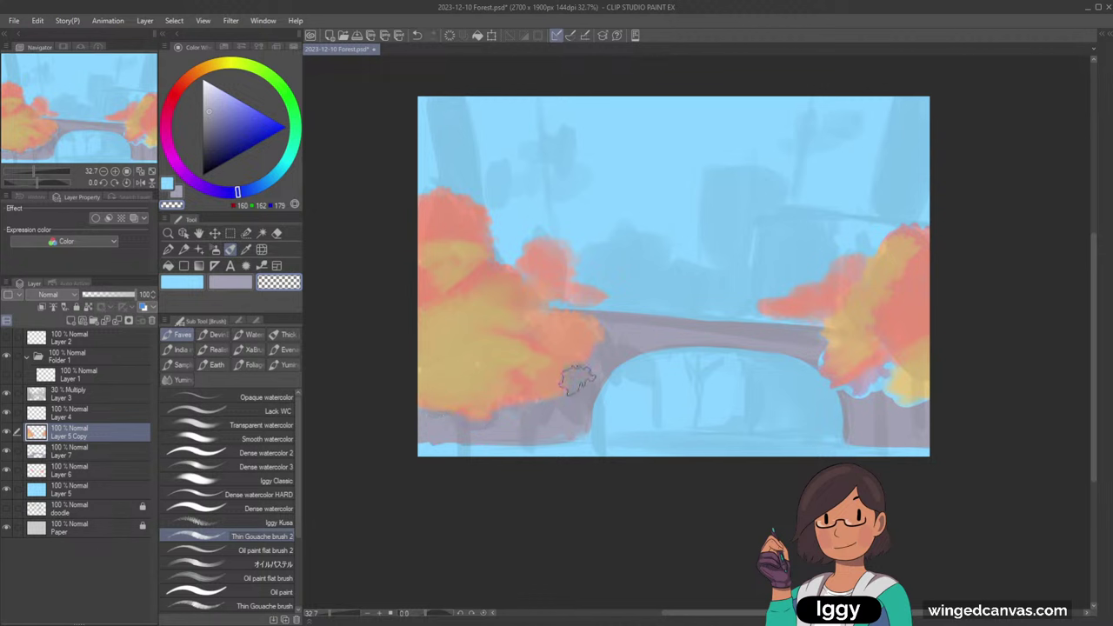
pyautogui.moveTo(820, 359)
pyautogui.mouseDown()
pyautogui.moveTo(850, 400)
pyautogui.moveTo(876, 393)
pyautogui.moveTo(889, 373)
pyautogui.moveTo(904, 401)
pyautogui.moveTo(927, 402)
pyautogui.moveTo(886, 365)
pyautogui.moveTo(892, 375)
pyautogui.mouseUp()
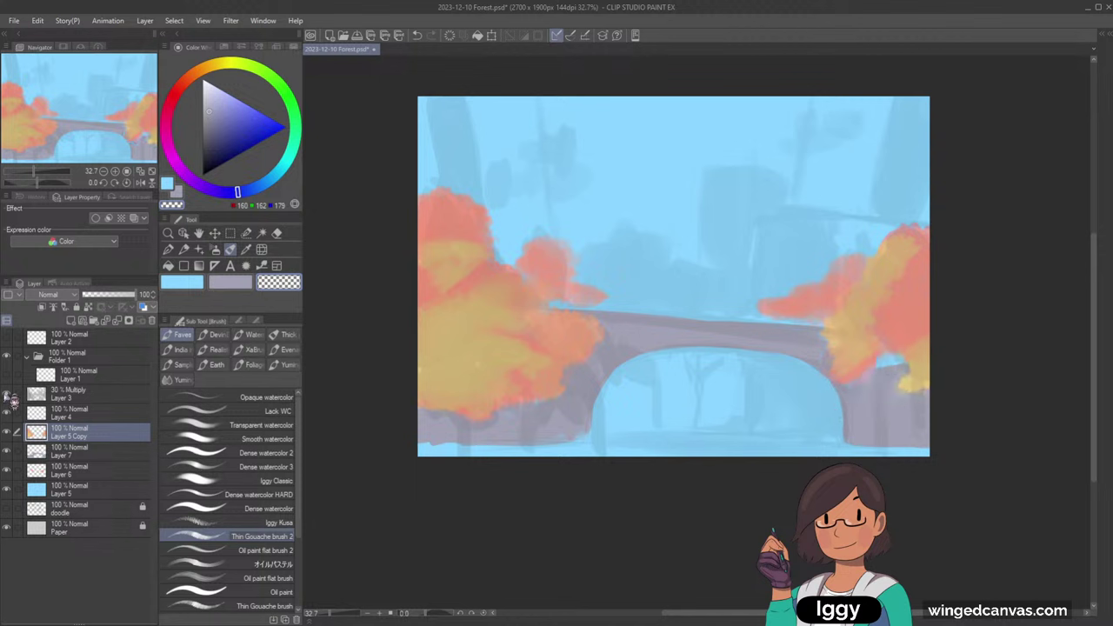
# - Hide the Layer 3 sketch and fill the gap in the right foliage with sampled salmon pink, reshaping its lower edge over the bridge
pyautogui.click(13, 397)
pyautogui.keyDown('alt'); pyautogui.click(905, 339); pyautogui.keyUp('alt')
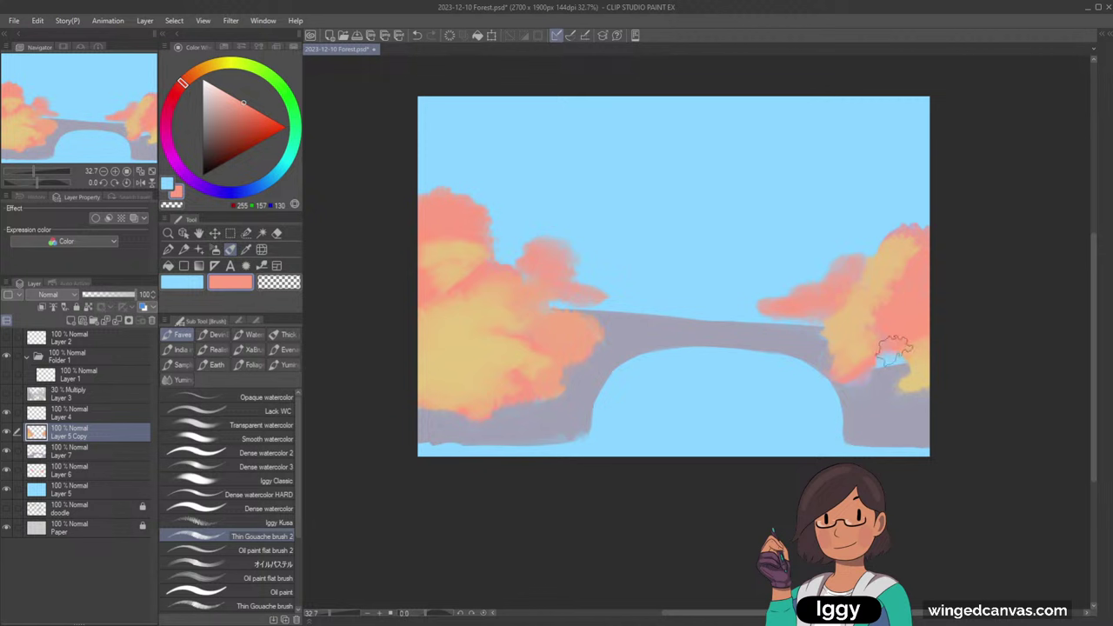
pyautogui.moveTo(891, 346)
pyautogui.mouseDown()
pyautogui.moveTo(908, 374)
pyautogui.moveTo(912, 366)
pyautogui.moveTo(878, 343)
pyautogui.mouseUp()
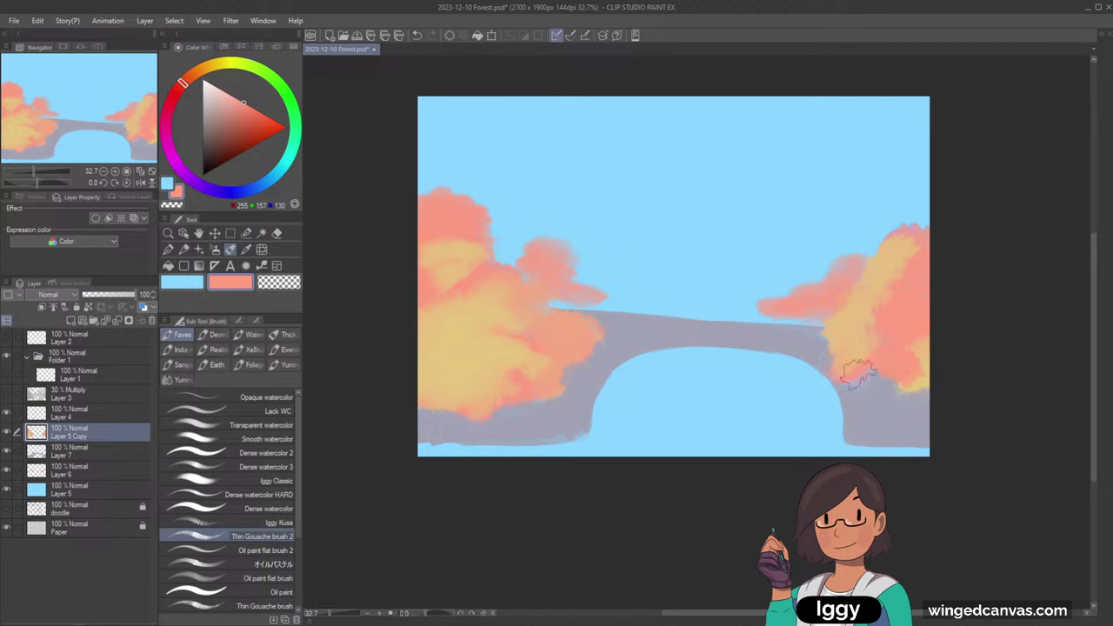
pyautogui.moveTo(856, 374)
pyautogui.mouseDown()
pyautogui.moveTo(898, 379)
pyautogui.moveTo(826, 356)
pyautogui.moveTo(852, 345)
pyautogui.moveTo(843, 342)
pyautogui.moveTo(850, 352)
pyautogui.moveTo(839, 349)
pyautogui.moveTo(852, 341)
pyautogui.moveTo(825, 355)
pyautogui.moveTo(845, 338)
pyautogui.mouseUp()
pyautogui.keyDown('alt'); pyautogui.click(848, 338); pyautogui.keyUp('alt')
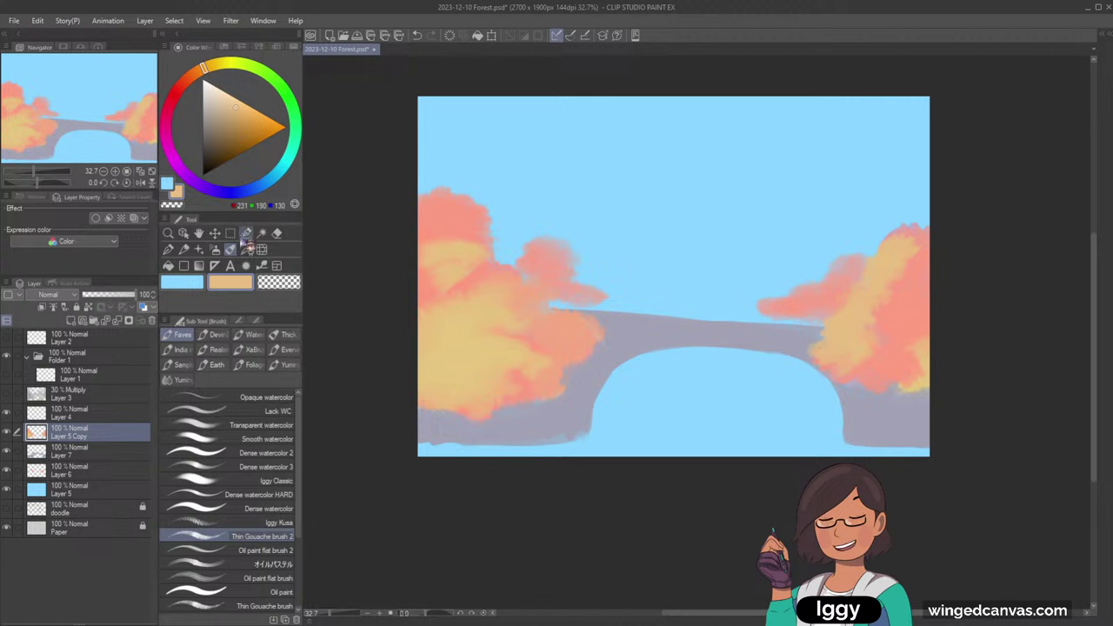
# - Set the main colour to black and try sketching a sloping line with a vertical edge from its upper end in the sky
pyautogui.click(182, 282)
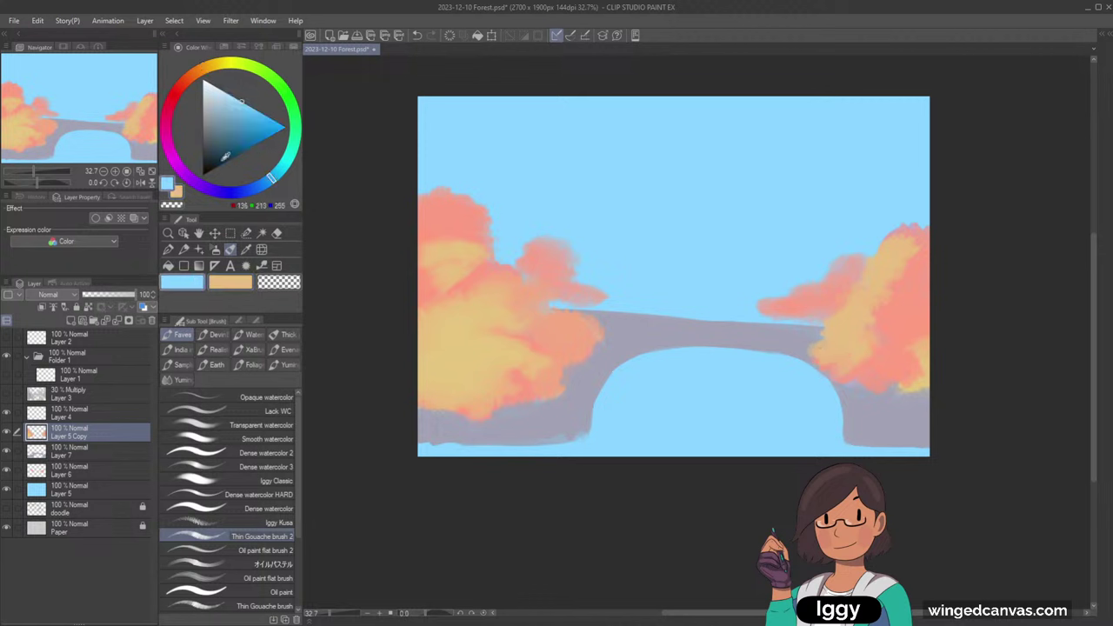
pyautogui.moveTo(223, 161); pyautogui.dragTo(162, 289)
pyautogui.moveTo(772, 113); pyautogui.dragTo(679, 161)
pyautogui.hotkey('ctrl', 'z')
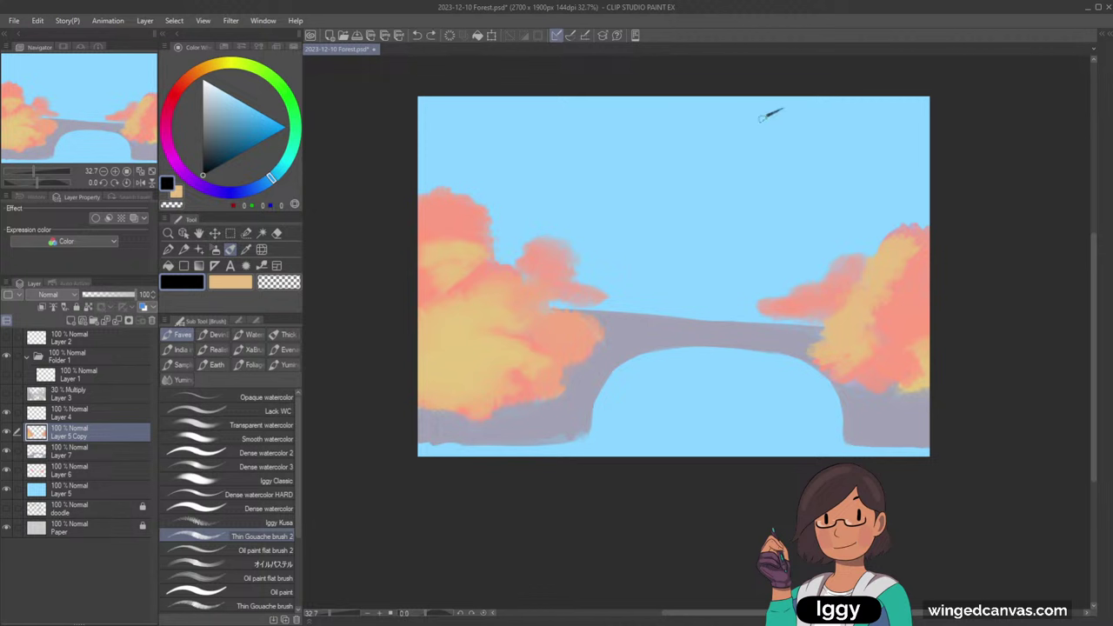
pyautogui.moveTo(770, 110)
pyautogui.mouseDown()
pyautogui.moveTo(684, 155)
pyautogui.moveTo(771, 221)
pyautogui.mouseUp()
pyautogui.hotkey('ctrl', 'z')
pyautogui.moveTo(785, 109); pyautogui.dragTo(773, 219)
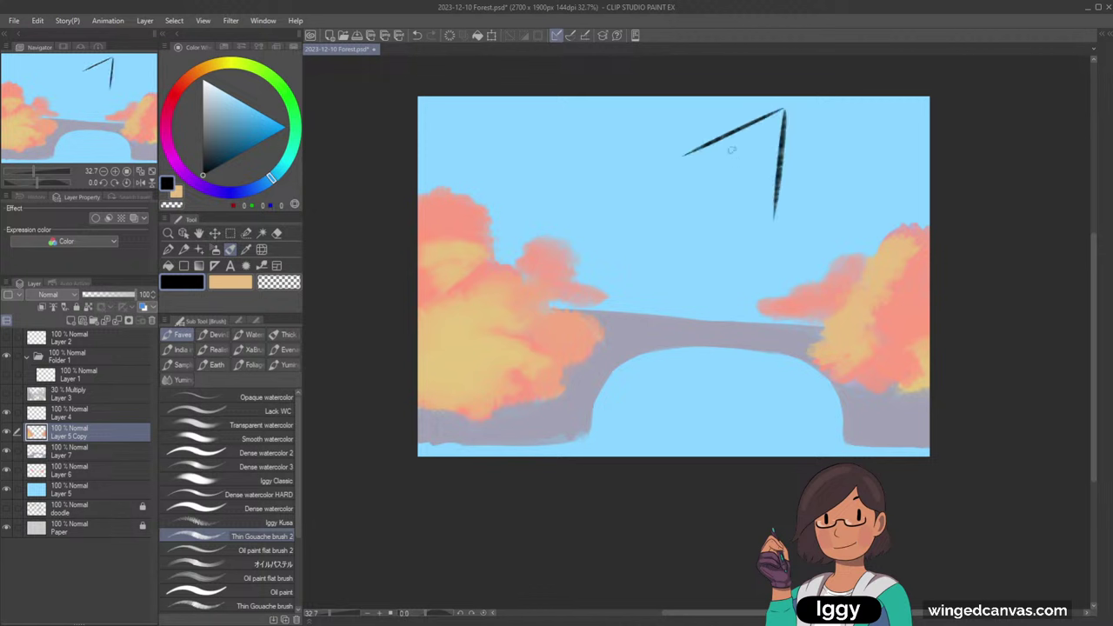
# - Try drawing a second vertical edge down from the sloping line toward the bridge and lengthening the first vertical edge
pyautogui.moveTo(735, 146); pyautogui.dragTo(723, 251)
pyautogui.hotkey('ctrl', 'z')
pyautogui.hotkey('ctrl', 'z')
pyautogui.moveTo(732, 141); pyautogui.dragTo(712, 294)
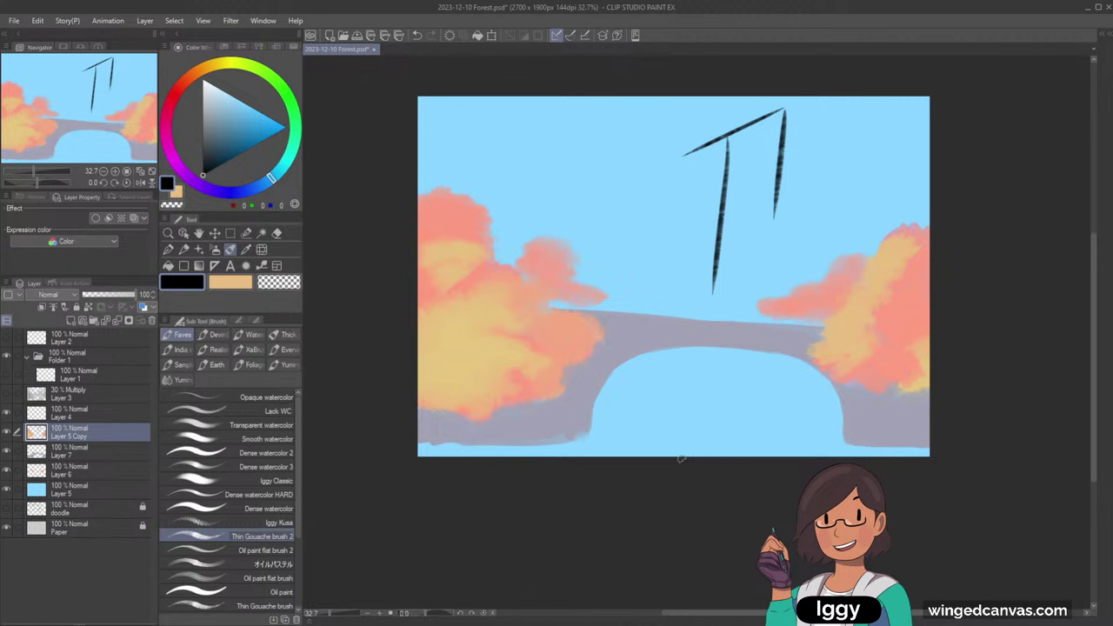
pyautogui.hotkey('ctrl', 'z')
pyautogui.moveTo(728, 142); pyautogui.dragTo(717, 245)
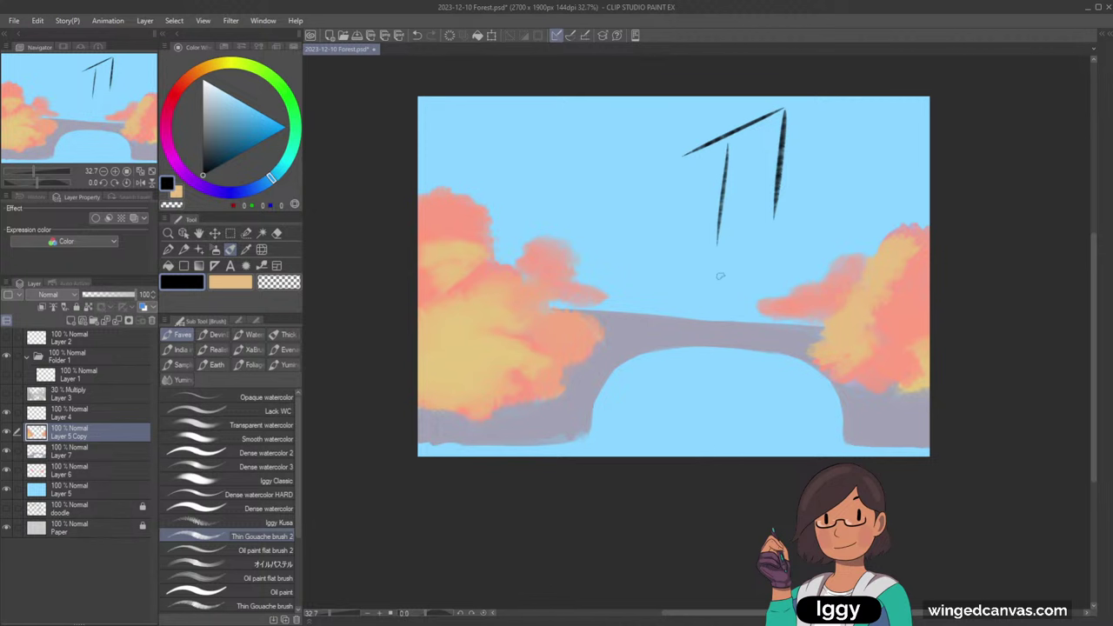
pyautogui.press('-')
pyautogui.hotkey('ctrl', 'z')
pyautogui.moveTo(710, 141); pyautogui.dragTo(714, 280)
pyautogui.hotkey('ctrl', 'z')
pyautogui.moveTo(763, 170); pyautogui.dragTo(760, 273)
pyautogui.moveTo(706, 141); pyautogui.dragTo(702, 310)
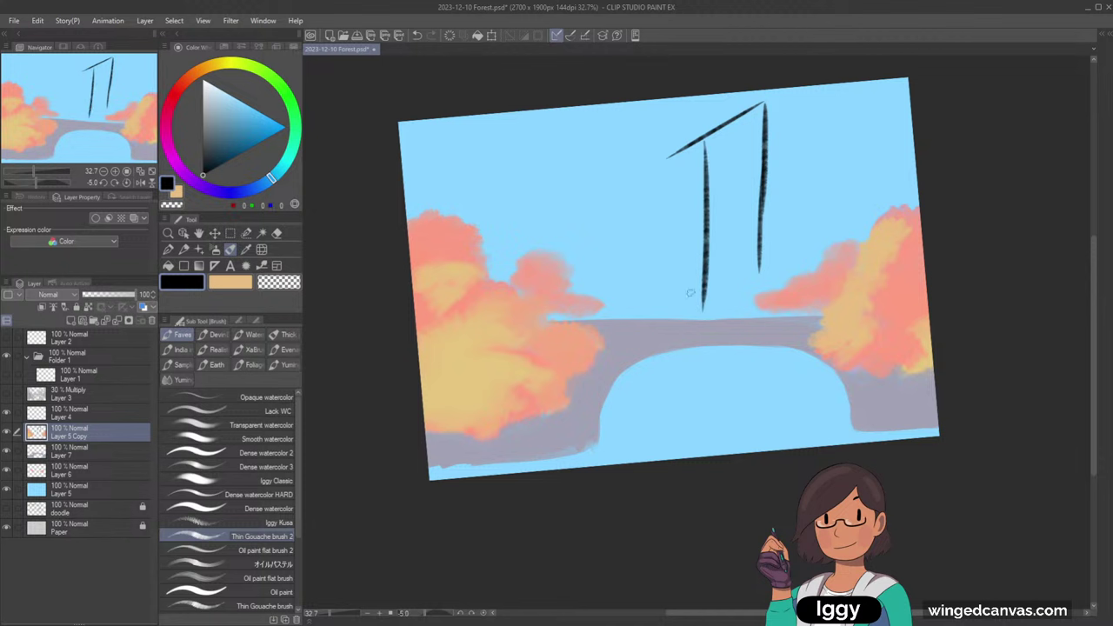
# - Try adding converging perspective guides from the left foliage and across the bridge, and undo all the black guide lines
pyautogui.moveTo(635, 177)
pyautogui.mouseDown()
pyautogui.moveTo(532, 260)
pyautogui.moveTo(601, 199)
pyautogui.moveTo(468, 280)
pyautogui.moveTo(686, 333)
pyautogui.mouseUp()
pyautogui.hotkey('ctrl', 'z')
pyautogui.hotkey('ctrl', 'z')
pyautogui.moveTo(565, 309); pyautogui.dragTo(735, 335)
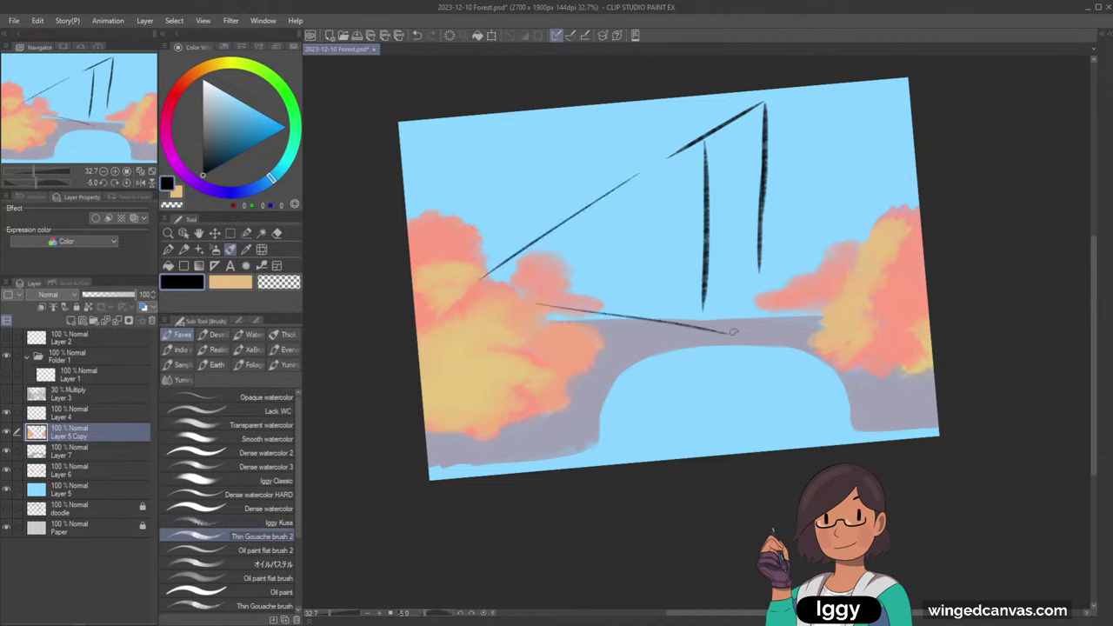
pyautogui.hotkey('ctrl', 'z')
pyautogui.hotkey('ctrl', 'z')
pyautogui.hotkey('ctrl', 'z')
pyautogui.hotkey('ctrl', 'z')
pyautogui.hotkey('ctrl', 'z')
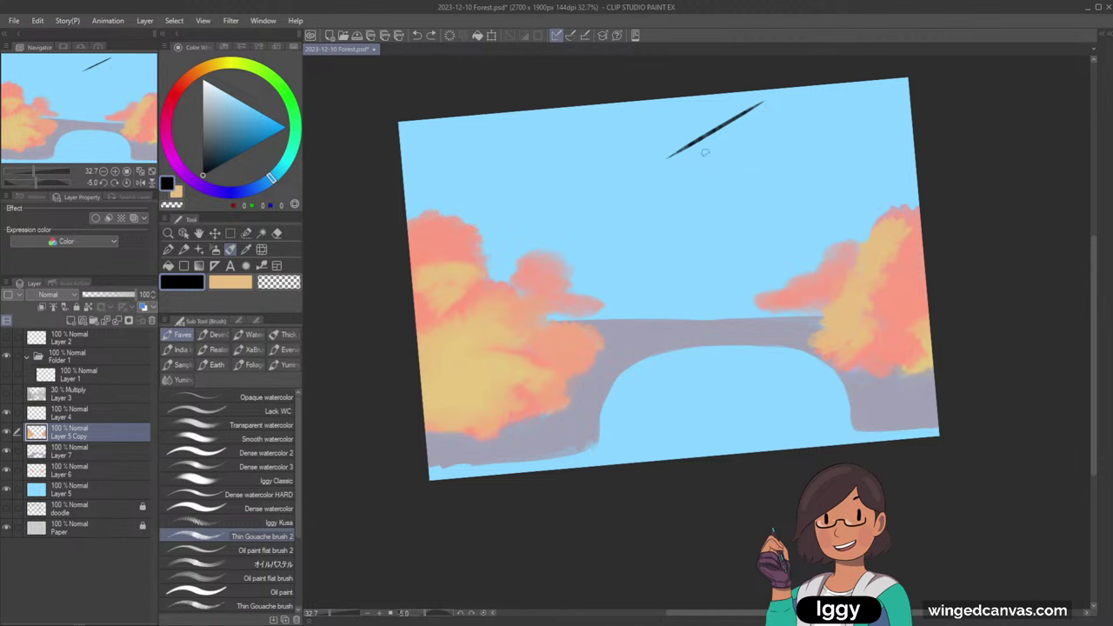
pyautogui.hotkey('ctrl', 'z')
# - Try a black building outline above the bridge with a sloping roofline, vertical edges and parallel inner lines, and undo it all
pyautogui.moveTo(706, 141)
pyautogui.mouseDown()
pyautogui.moveTo(707, 203)
pyautogui.moveTo(701, 305)
pyautogui.moveTo(718, 126)
pyautogui.moveTo(776, 85)
pyautogui.moveTo(772, 226)
pyautogui.mouseUp()
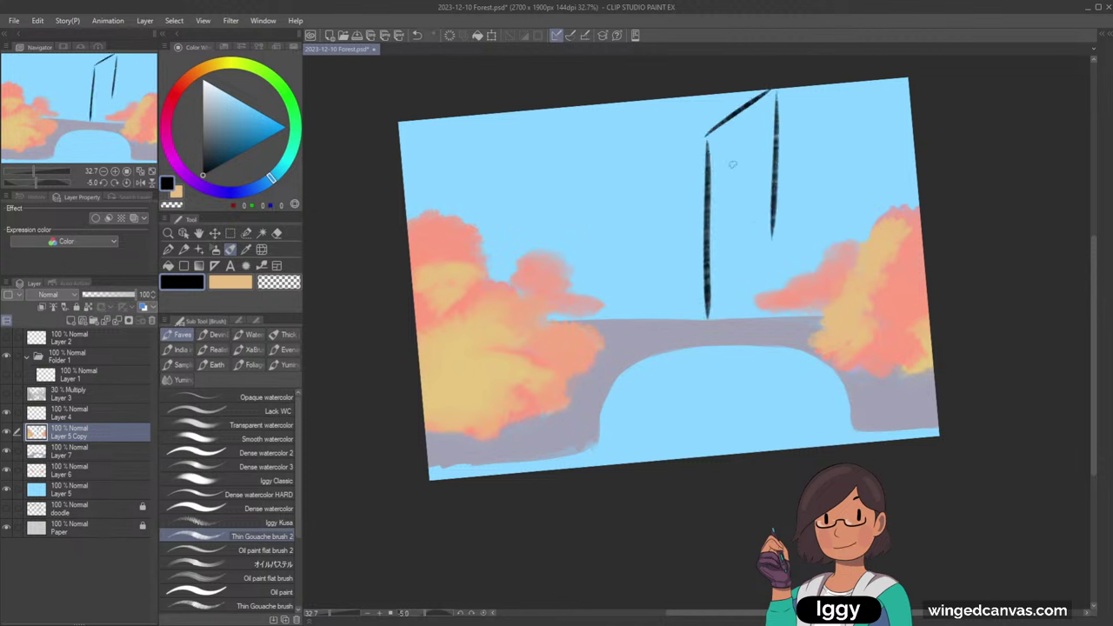
pyautogui.moveTo(709, 166); pyautogui.dragTo(769, 127)
pyautogui.hotkey('ctrl', 'z')
pyautogui.hotkey('ctrl', 'z')
pyautogui.moveTo(709, 160); pyautogui.dragTo(762, 138)
pyautogui.hotkey('ctrl', 'z')
pyautogui.hotkey('ctrl', 'z')
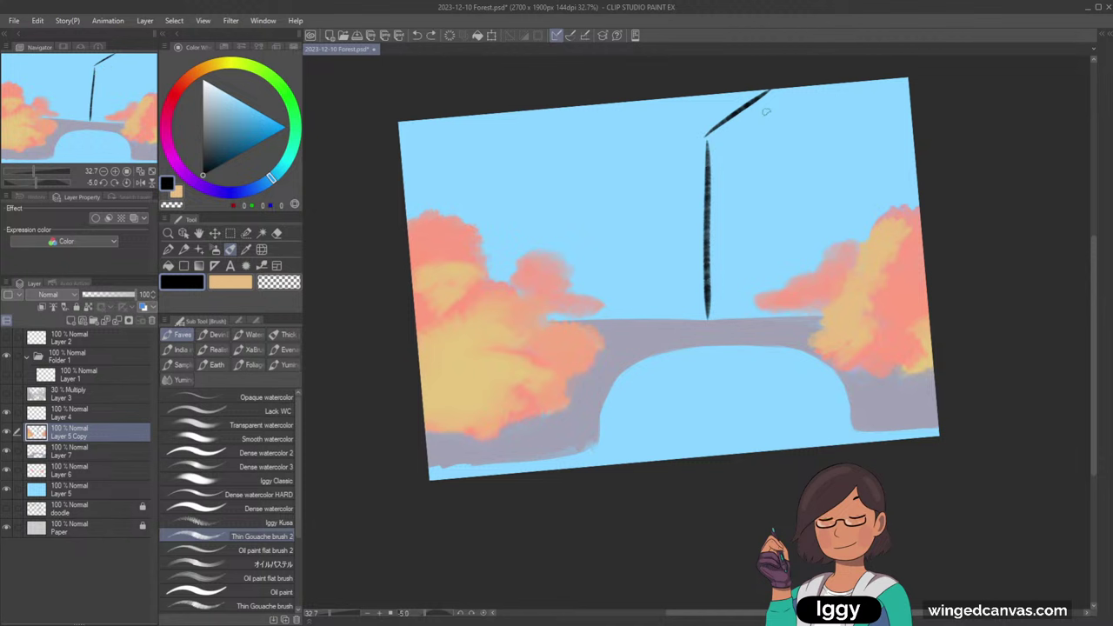
pyautogui.hotkey('ctrl', 'z')
pyautogui.hotkey('ctrl', 'z')
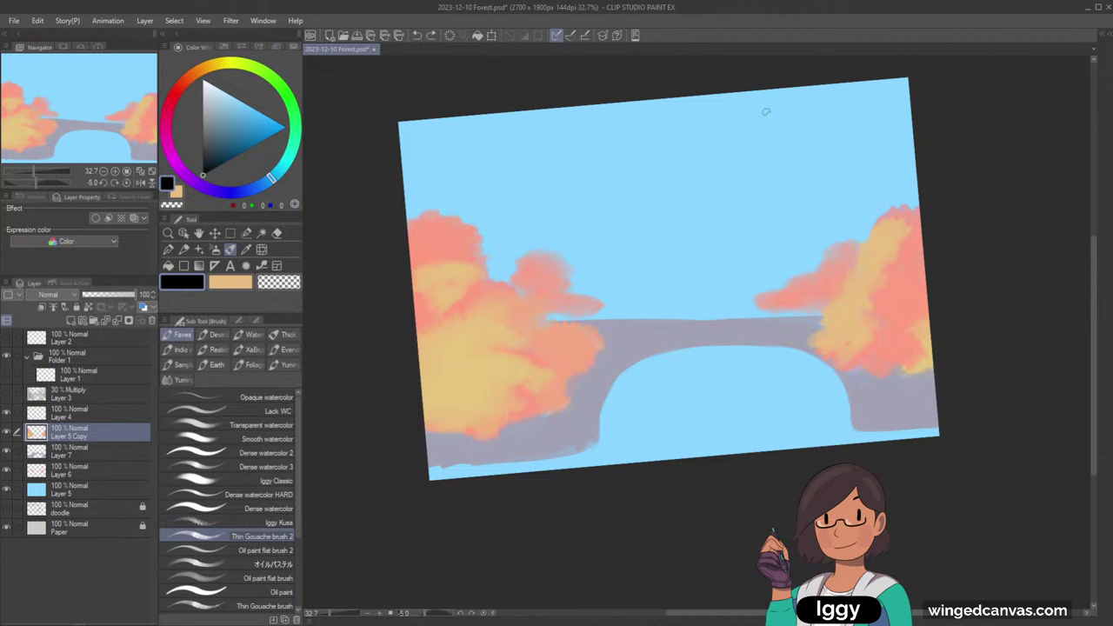
# - Show the sketch on Layer 3 again and reset the canvas rotation to 0 degrees
pyautogui.click(8, 394)
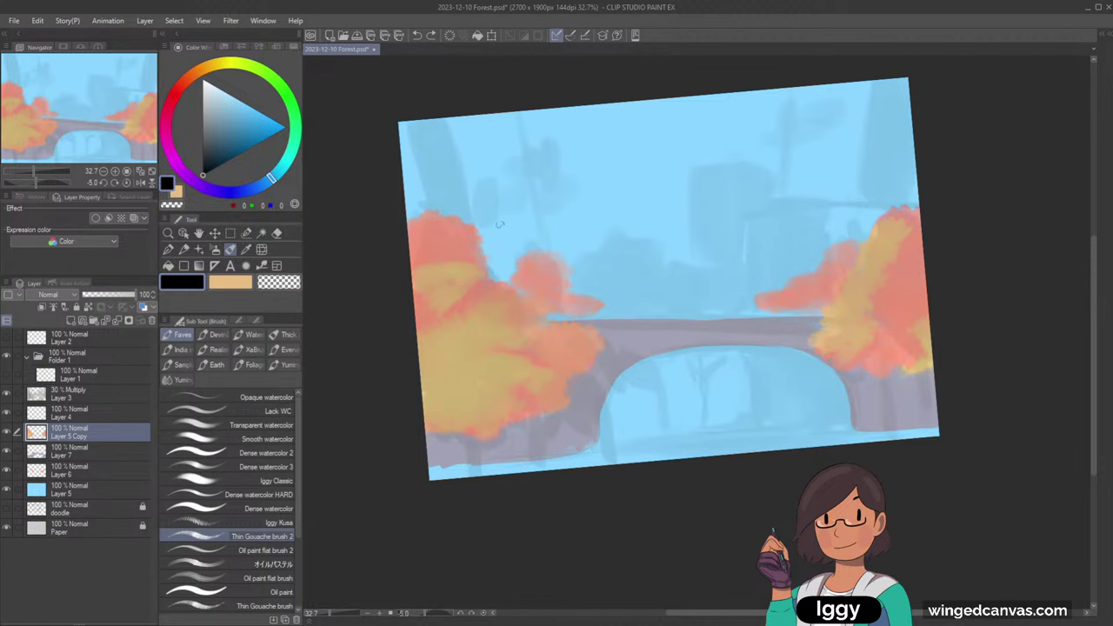
pyautogui.press('^')
pyautogui.moveTo(612, 210); pyautogui.dragTo(569, 216)
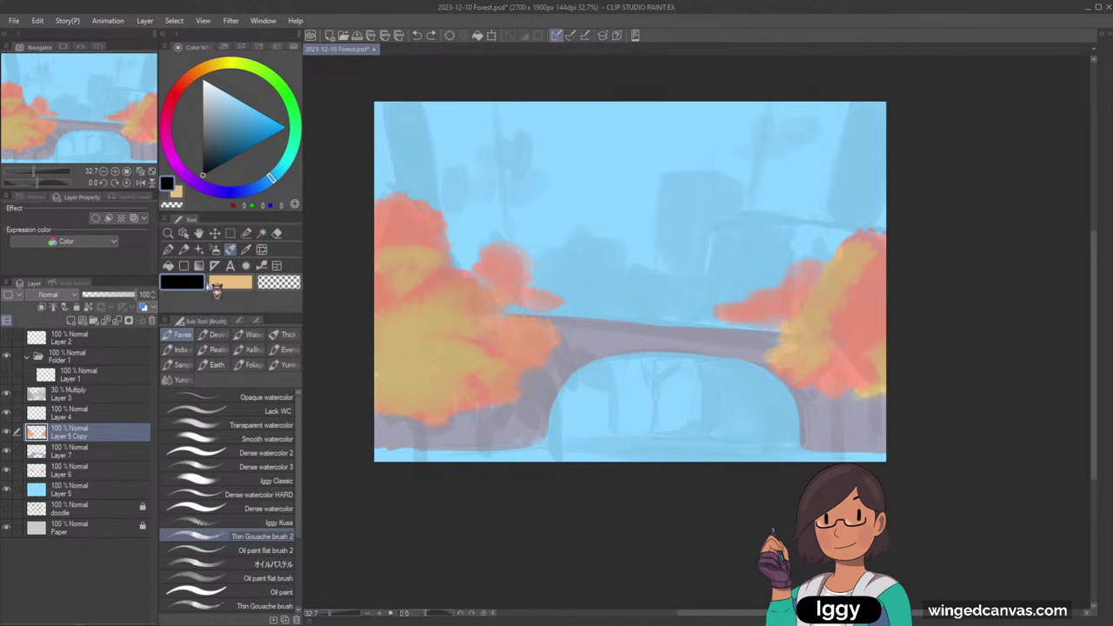
# - Check what Layer 6 contains and add a new raster layer directly above the blue sky on Layer 5
pyautogui.click(112, 452)
pyautogui.click(108, 475)
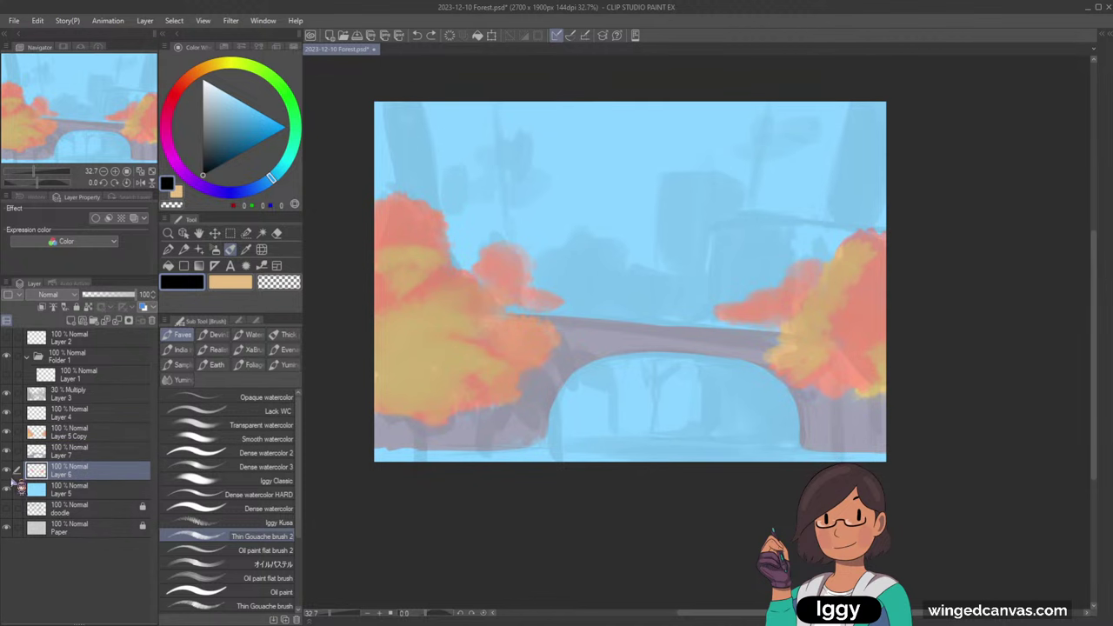
pyautogui.click(8, 471)
pyautogui.click(8, 471)
pyautogui.click(78, 491)
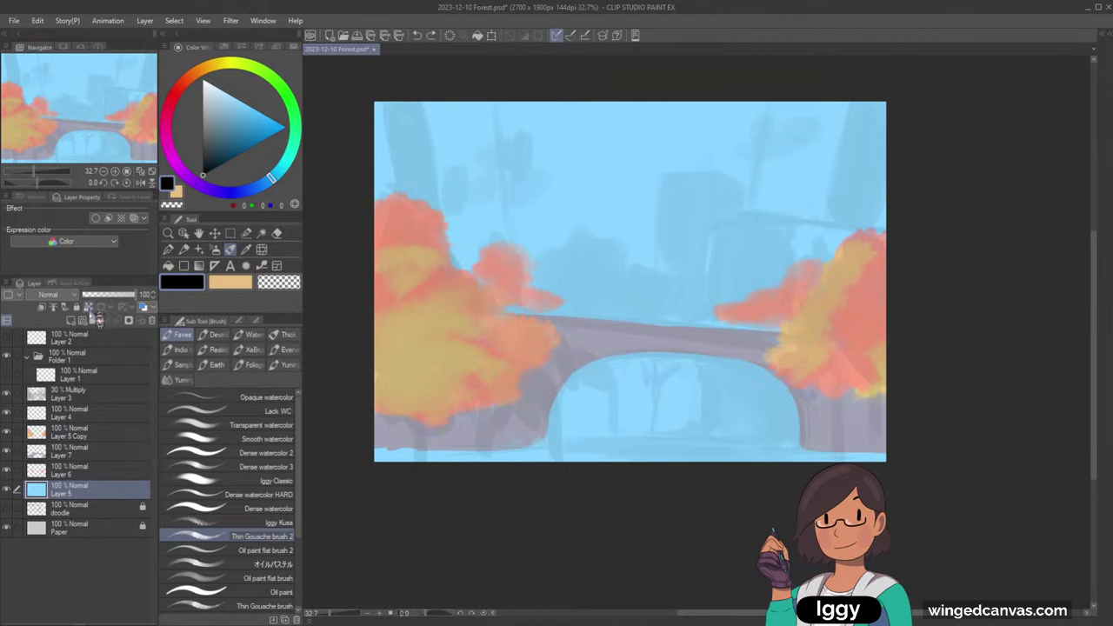
pyautogui.click(83, 320)
# - Hide the Layer 3 sketch to examine the painted shapes without it, and show it again
pyautogui.click(95, 473)
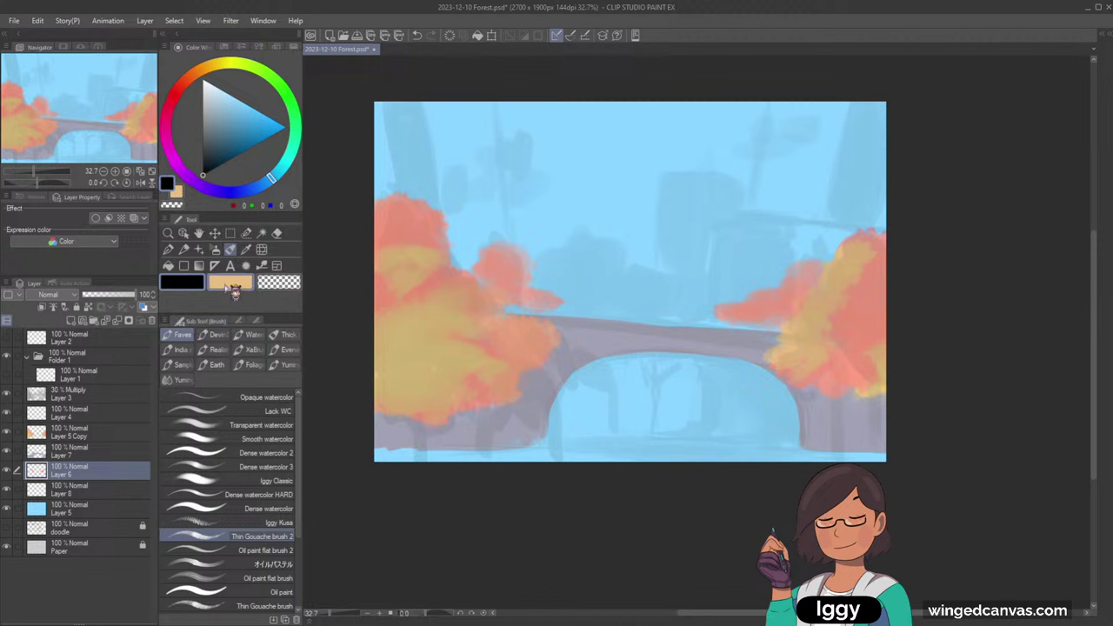
pyautogui.click(8, 394)
pyautogui.click(55, 398)
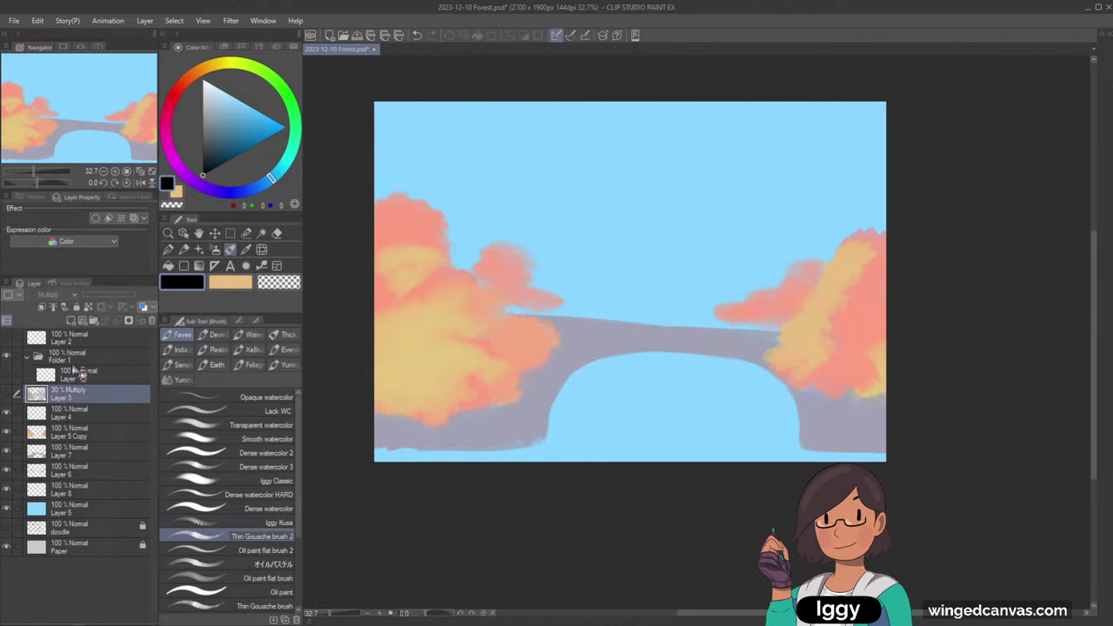
pyautogui.click(92, 433)
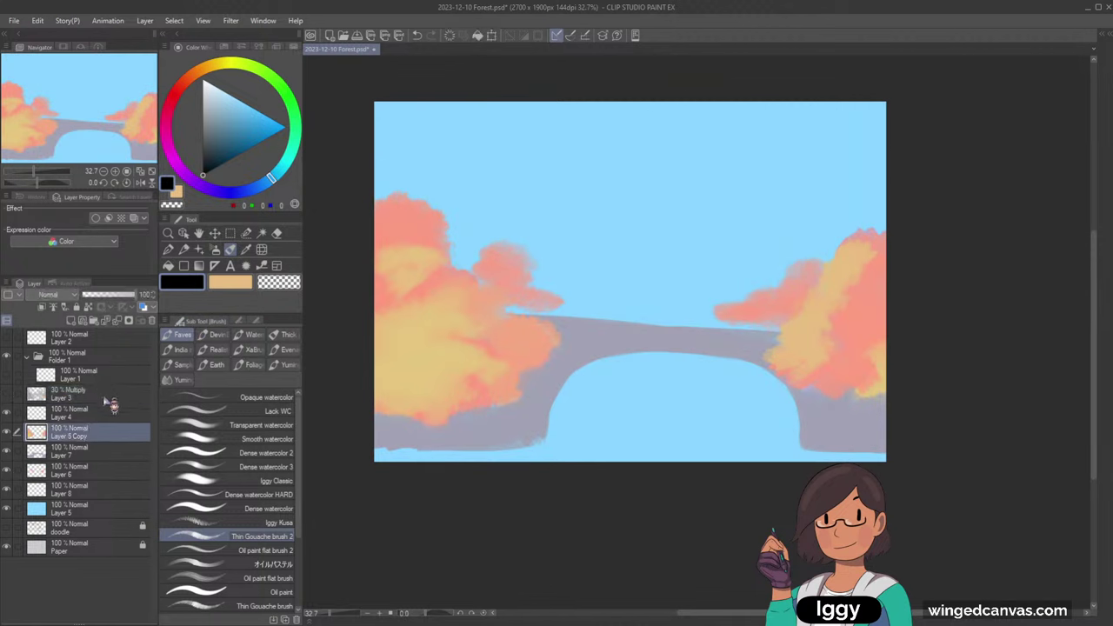
pyautogui.click(111, 391)
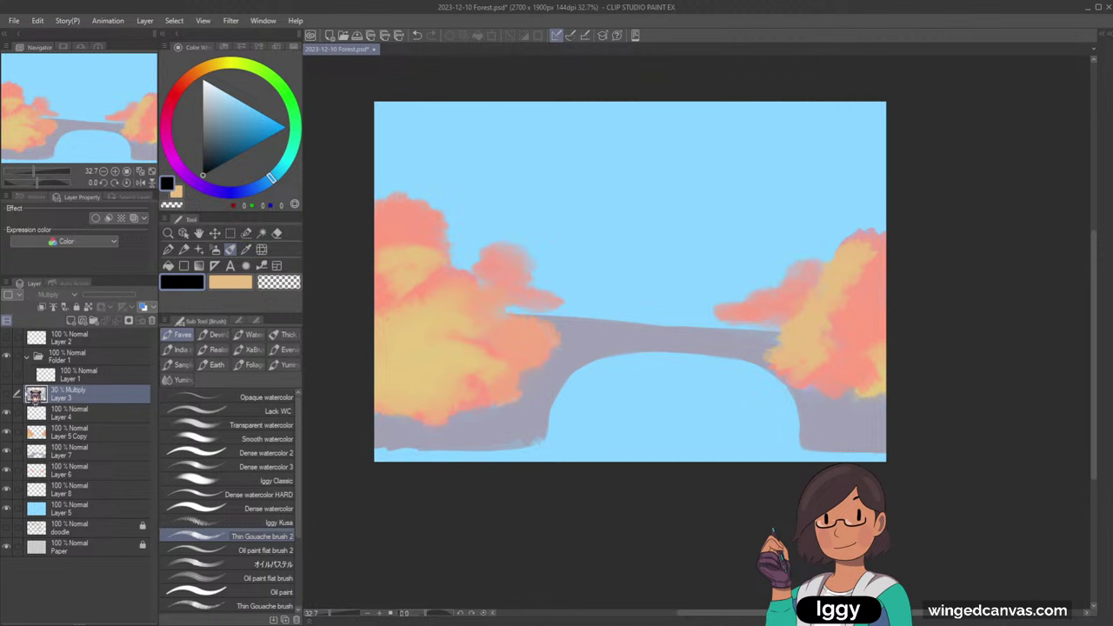
pyautogui.click(8, 394)
# - Sample the salmon colour from the small foliage on Layer 6, lighten it to RGB 246, 178, 161, and select Layer 8
pyautogui.click(248, 249)
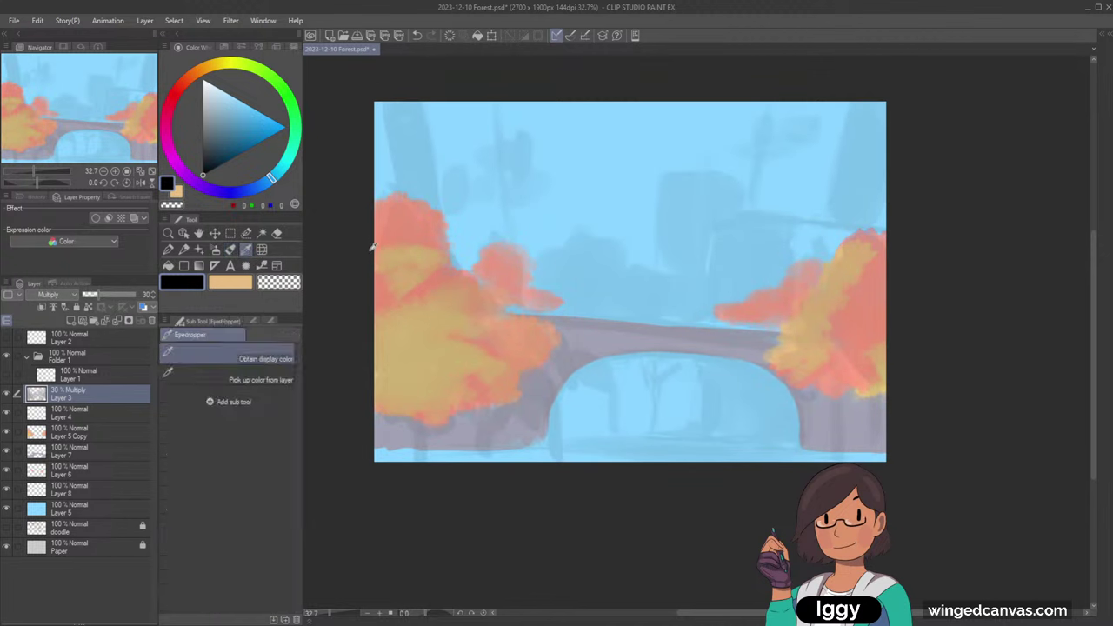
pyautogui.click(518, 270)
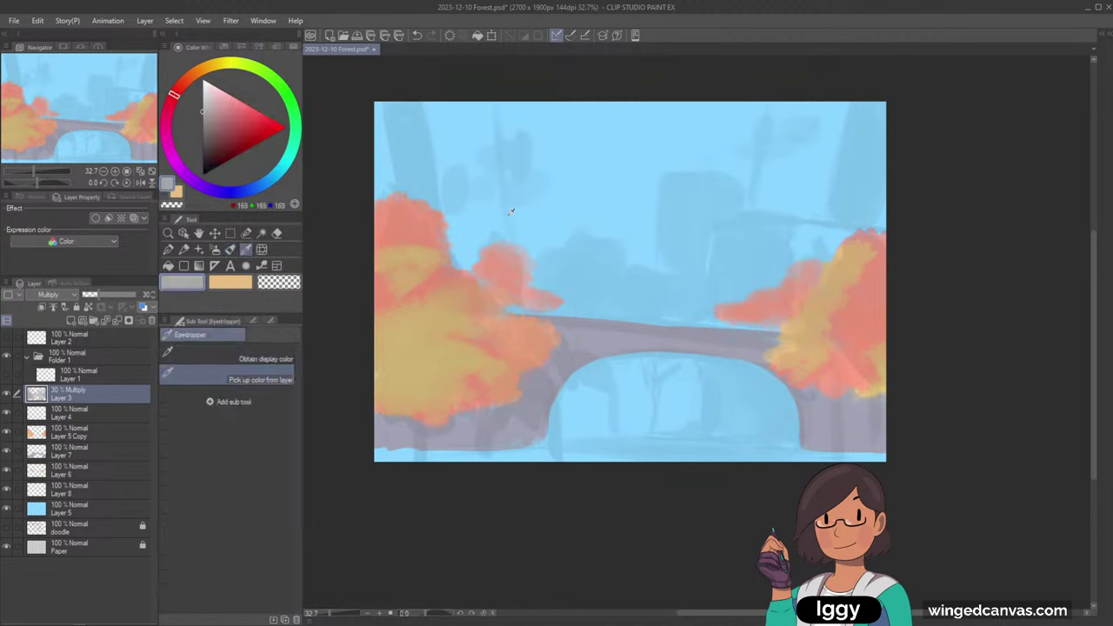
pyautogui.click(122, 474)
pyautogui.click(516, 273)
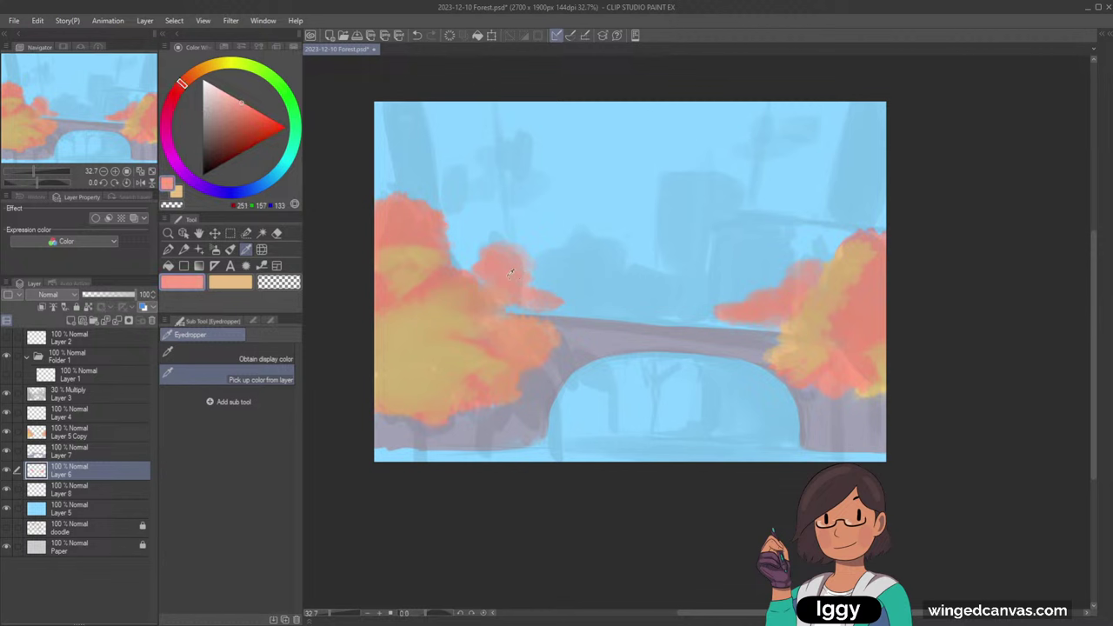
pyautogui.moveTo(237, 98); pyautogui.dragTo(237, 91)
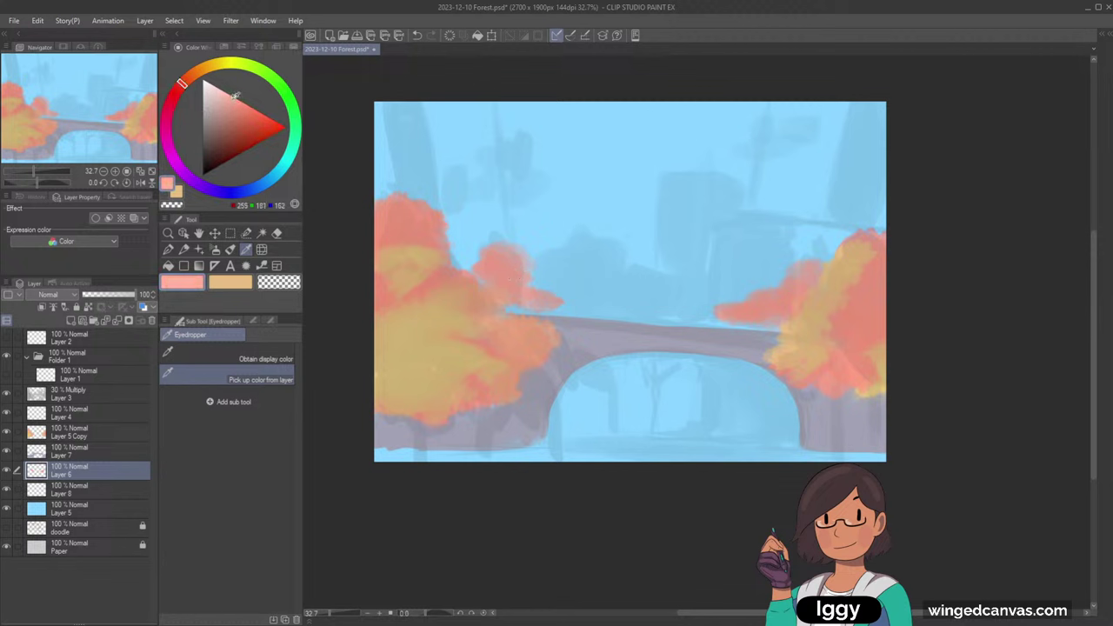
pyautogui.click(96, 491)
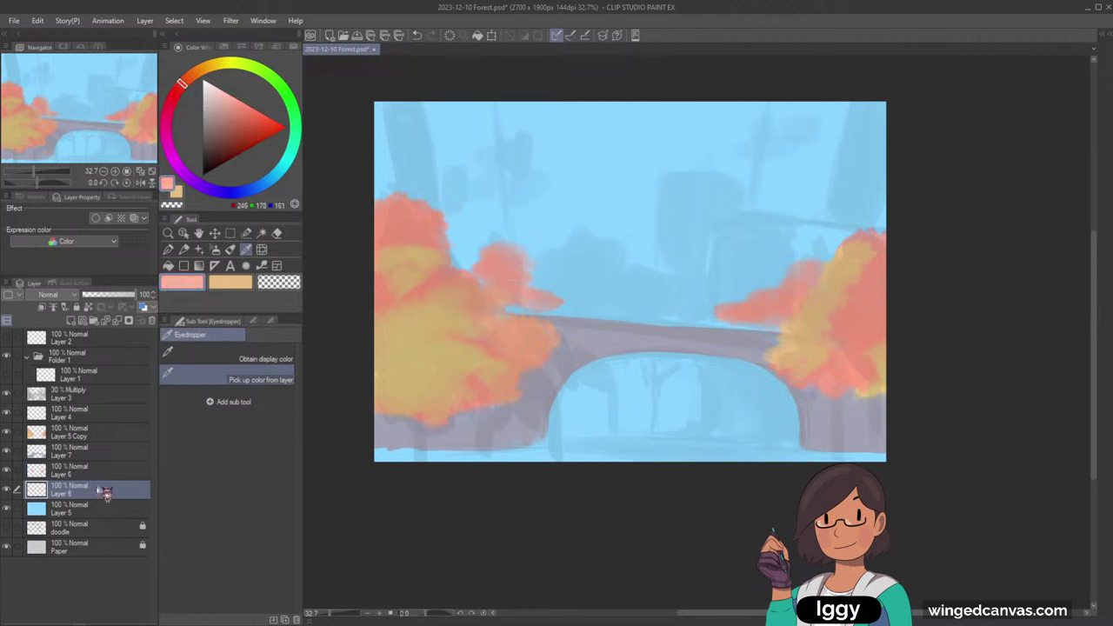
# - Paint soft pink distant foliage behind the bridge and beneath its arch with an enlarged Thin Gouache brush 2
pyautogui.click(231, 250)
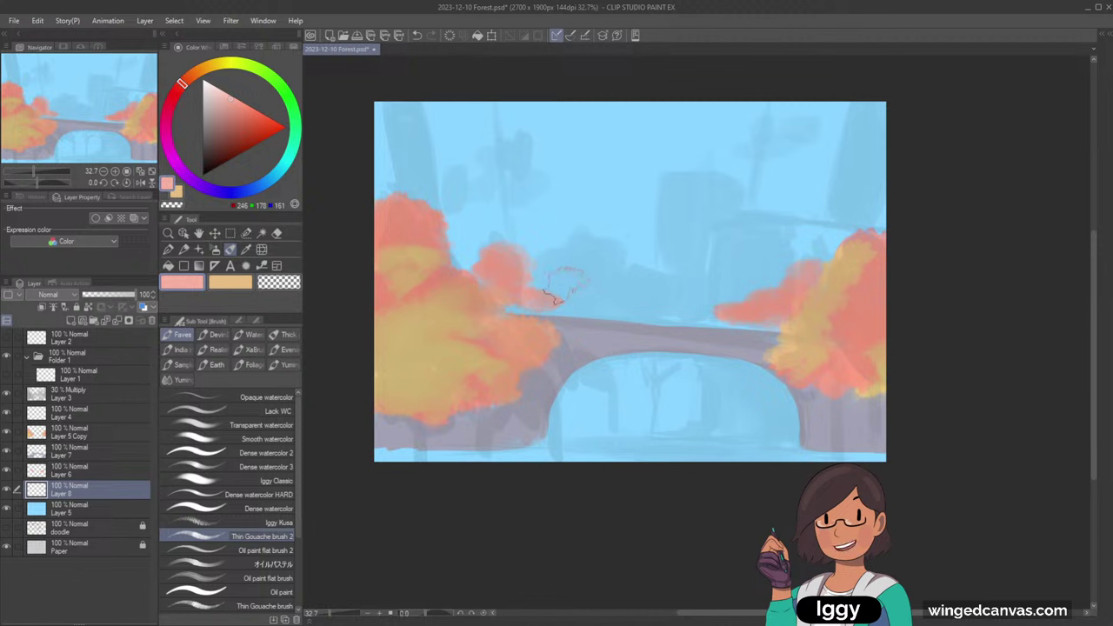
pyautogui.press(']')
pyautogui.press(']')
pyautogui.press(']')
pyautogui.moveTo(552, 246)
pyautogui.mouseDown()
pyautogui.moveTo(577, 266)
pyautogui.moveTo(586, 244)
pyautogui.moveTo(609, 262)
pyautogui.moveTo(557, 282)
pyautogui.moveTo(574, 306)
pyautogui.moveTo(574, 279)
pyautogui.moveTo(631, 291)
pyautogui.moveTo(644, 288)
pyautogui.moveTo(637, 269)
pyautogui.moveTo(653, 286)
pyautogui.moveTo(601, 300)
pyautogui.moveTo(685, 307)
pyautogui.moveTo(699, 293)
pyautogui.moveTo(636, 323)
pyautogui.moveTo(591, 323)
pyautogui.moveTo(621, 318)
pyautogui.moveTo(583, 345)
pyautogui.moveTo(673, 365)
pyautogui.mouseUp()
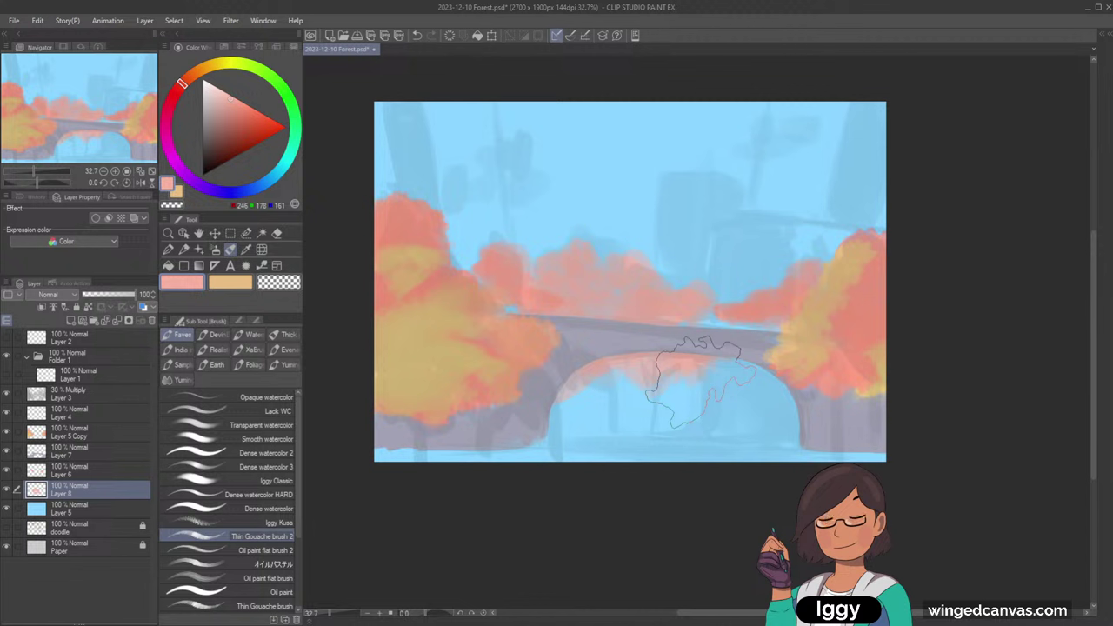
# - Add a new layer above Layer 8 and set up Dense watercolor 3 with blue-grey RGB 136, 156, 168
pyautogui.click(72, 320)
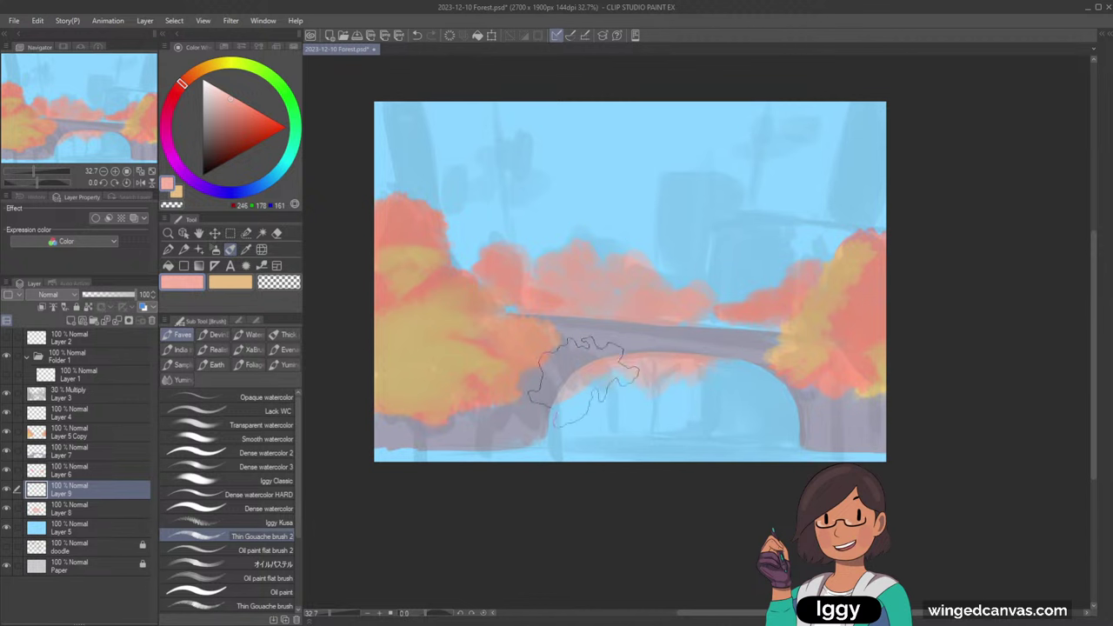
pyautogui.click(270, 179)
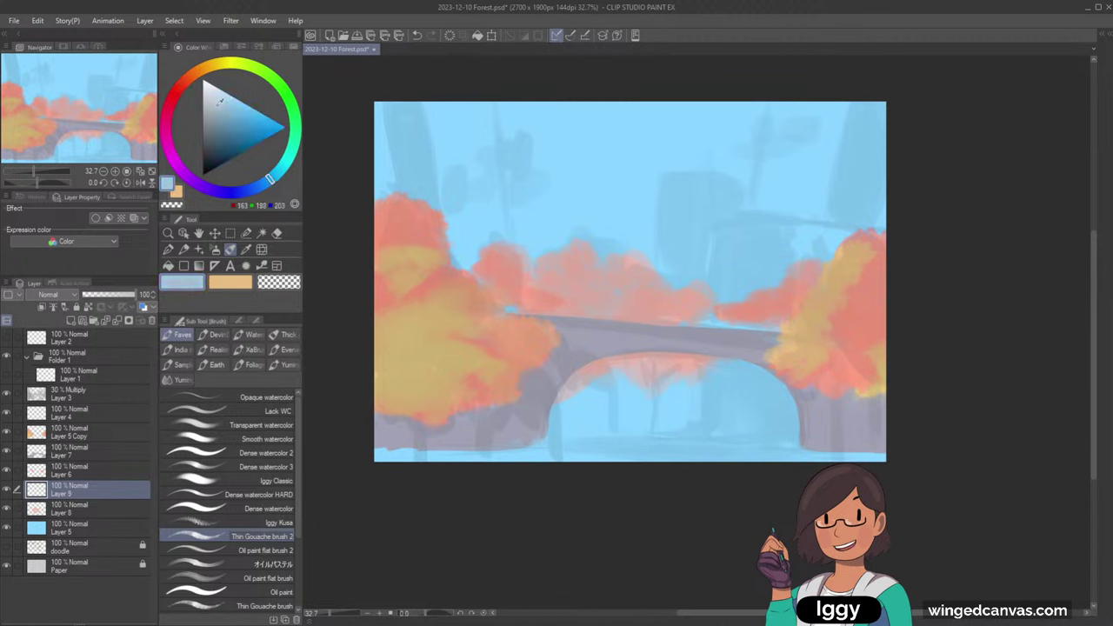
pyautogui.click(212, 117)
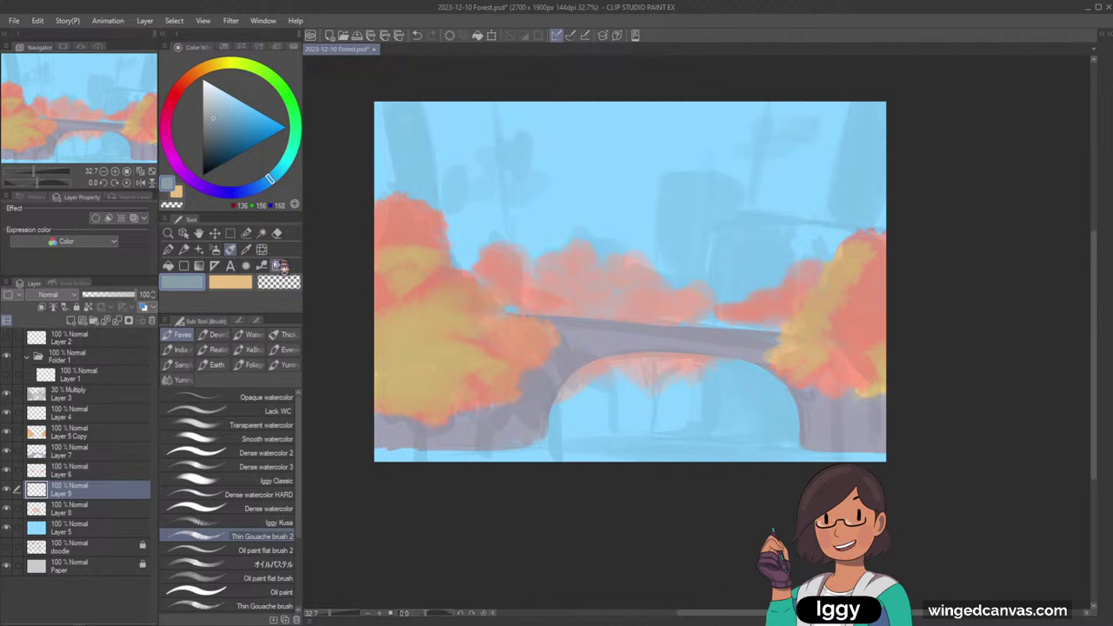
pyautogui.click(252, 467)
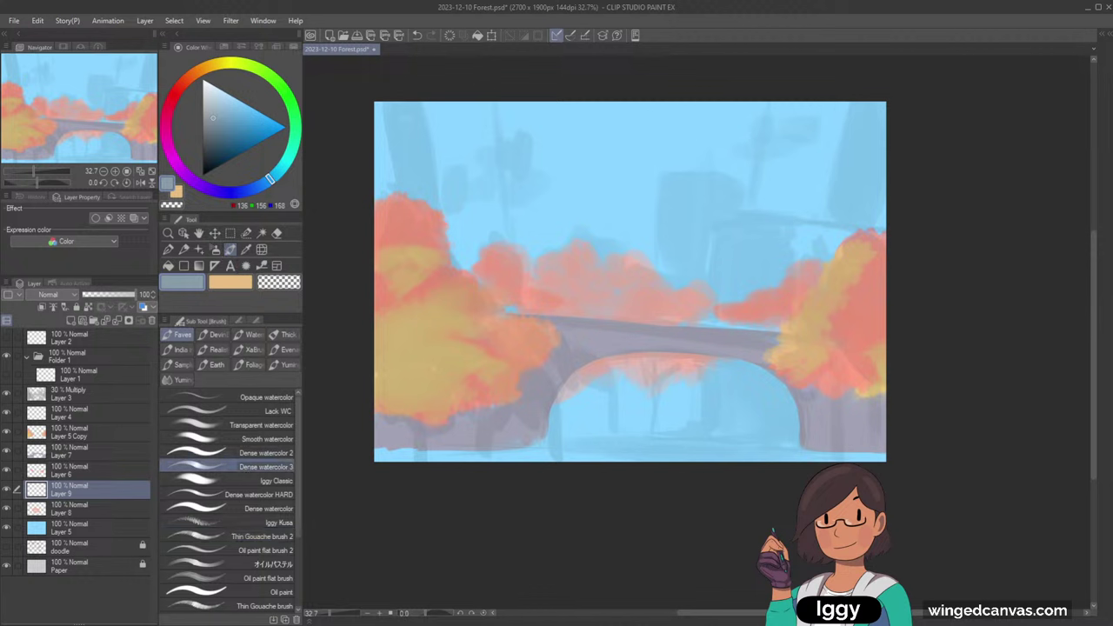
# - Outline a building behind the bridge beside the right foliage with a left edge, flat top and right edge
pyautogui.moveTo(713, 219); pyautogui.dragTo(713, 309)
pyautogui.hotkey('ctrl', 'z')
pyautogui.moveTo(715, 239); pyautogui.dragTo(712, 322)
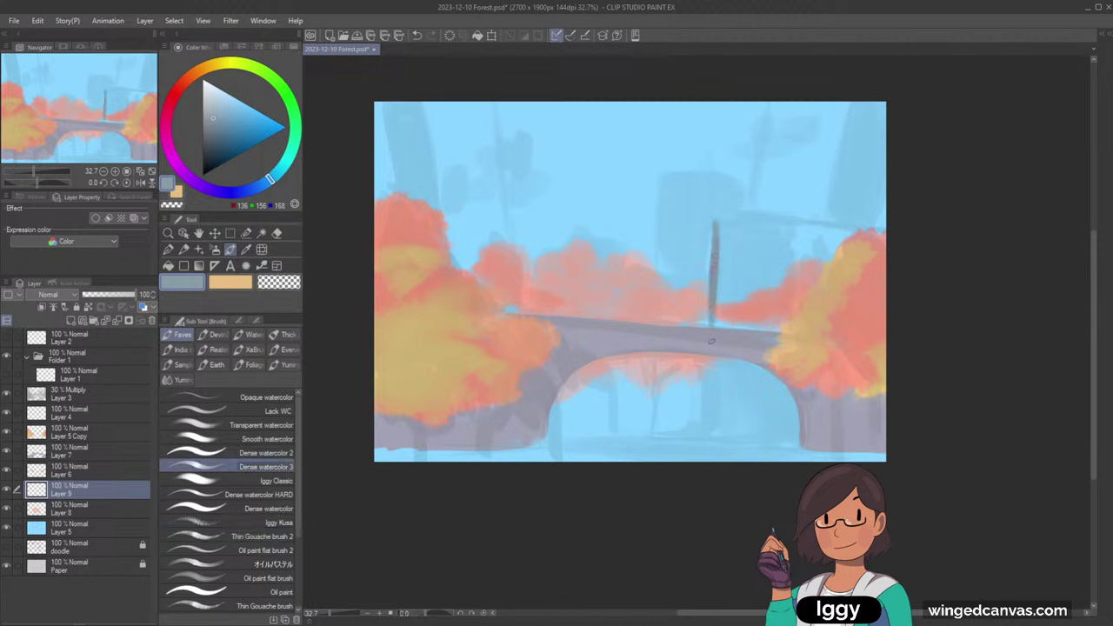
pyautogui.moveTo(715, 222); pyautogui.dragTo(711, 375)
pyautogui.moveTo(753, 220)
pyautogui.mouseDown()
pyautogui.moveTo(791, 216)
pyautogui.moveTo(757, 219)
pyautogui.moveTo(804, 222)
pyautogui.moveTo(790, 280)
pyautogui.mouseUp()
pyautogui.hotkey('ctrl', 'z')
pyautogui.hotkey('ctrl', 'z')
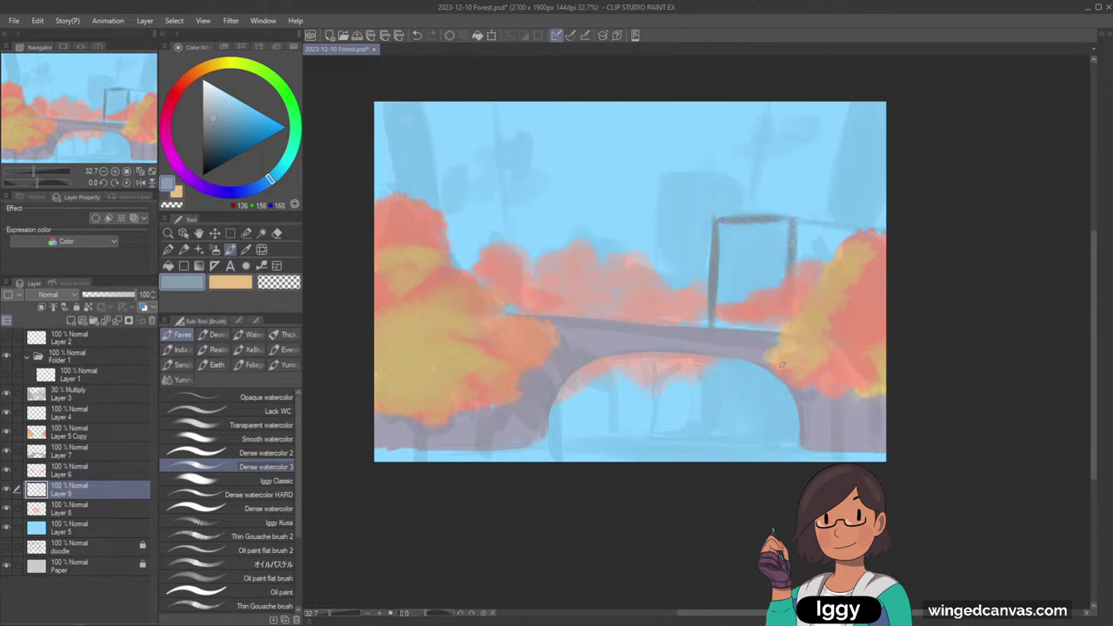
# - Continue the building outline beneath the arch with two vertical edges and a base line
pyautogui.moveTo(709, 354)
pyautogui.mouseDown()
pyautogui.moveTo(702, 432)
pyautogui.moveTo(795, 438)
pyautogui.mouseUp()
pyautogui.moveTo(708, 432); pyautogui.dragTo(774, 434)
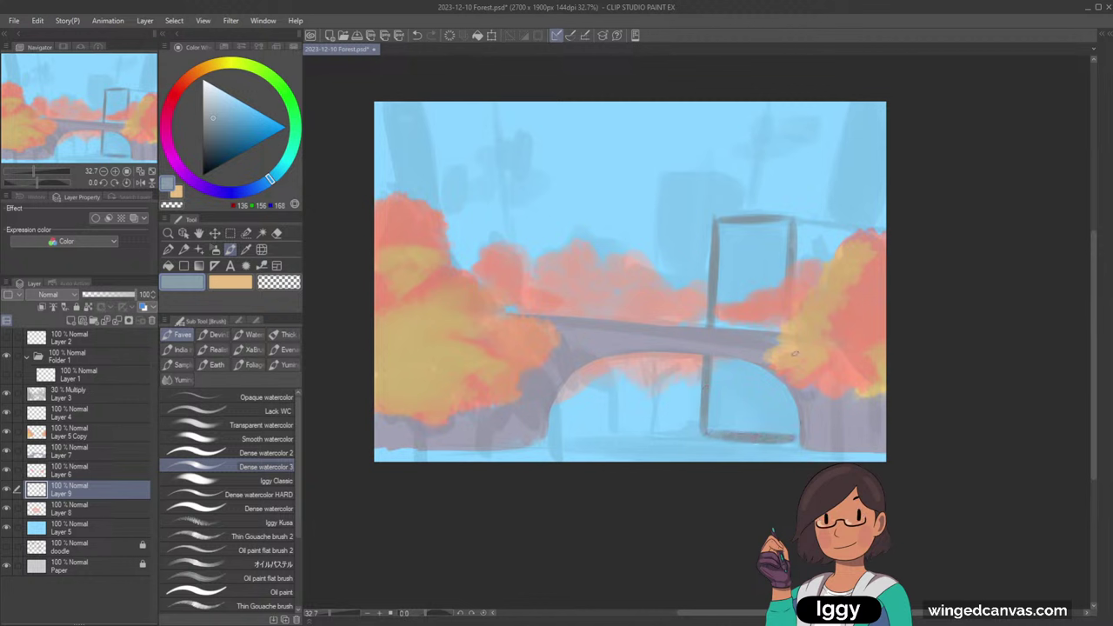
pyautogui.moveTo(784, 384); pyautogui.dragTo(783, 434)
pyautogui.moveTo(787, 389); pyautogui.dragTo(787, 436)
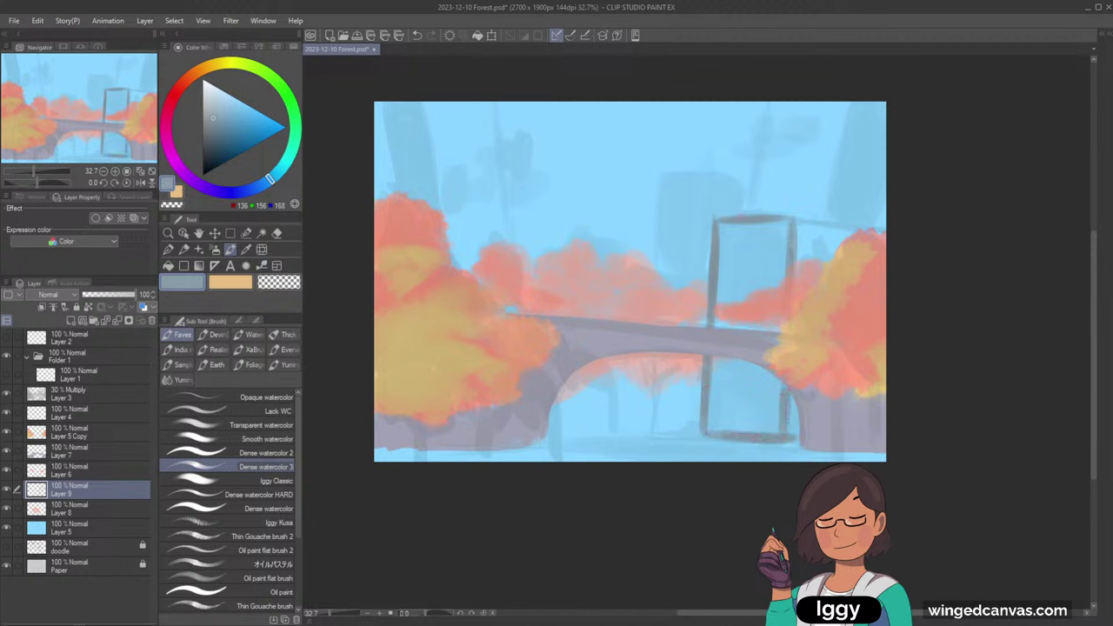
# - Erase the building's flat top with transparent colour and redraw it as a roofline rising toward the right edge, trimming the left corner
pyautogui.click(278, 281)
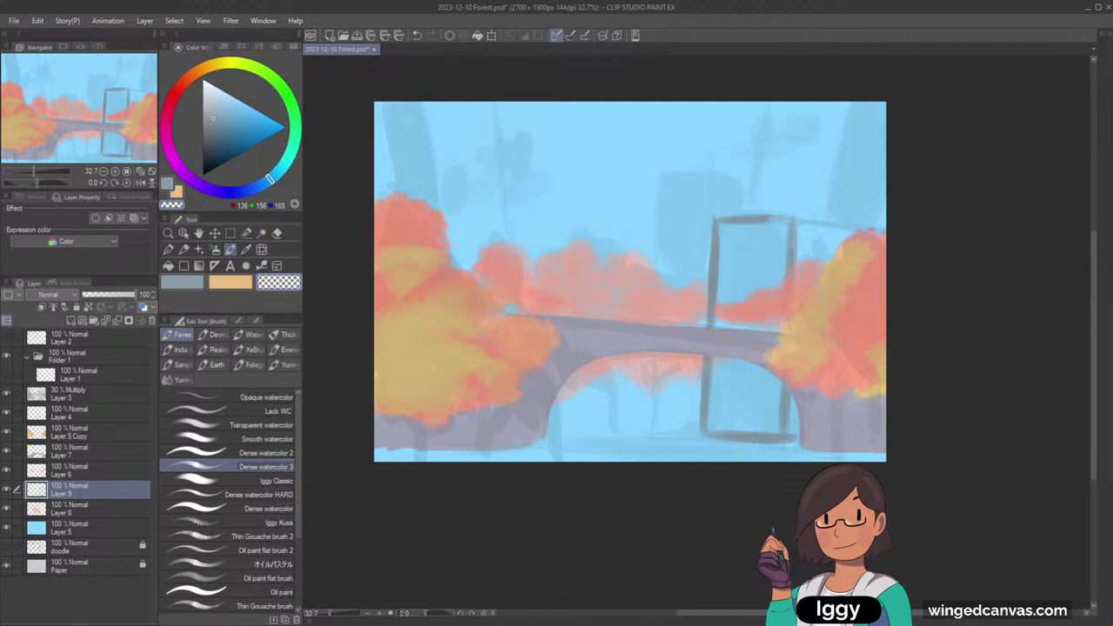
pyautogui.moveTo(792, 232)
pyautogui.mouseDown()
pyautogui.moveTo(739, 219)
pyautogui.moveTo(715, 255)
pyautogui.mouseUp()
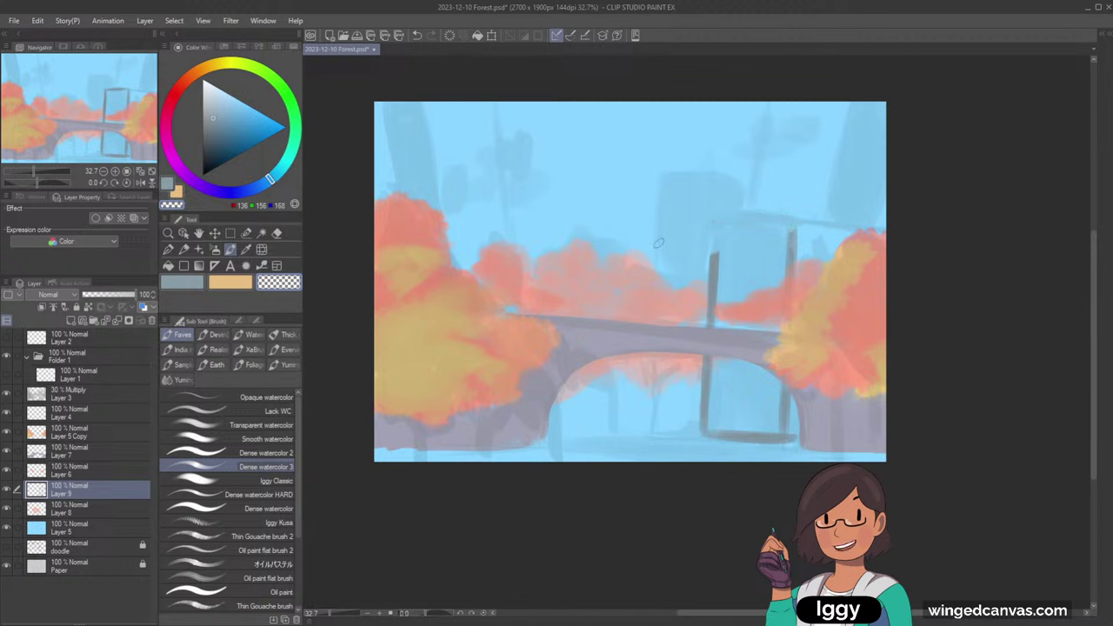
pyautogui.click(196, 286)
pyautogui.moveTo(749, 261)
pyautogui.mouseDown()
pyautogui.moveTo(716, 277)
pyautogui.moveTo(797, 224)
pyautogui.mouseUp()
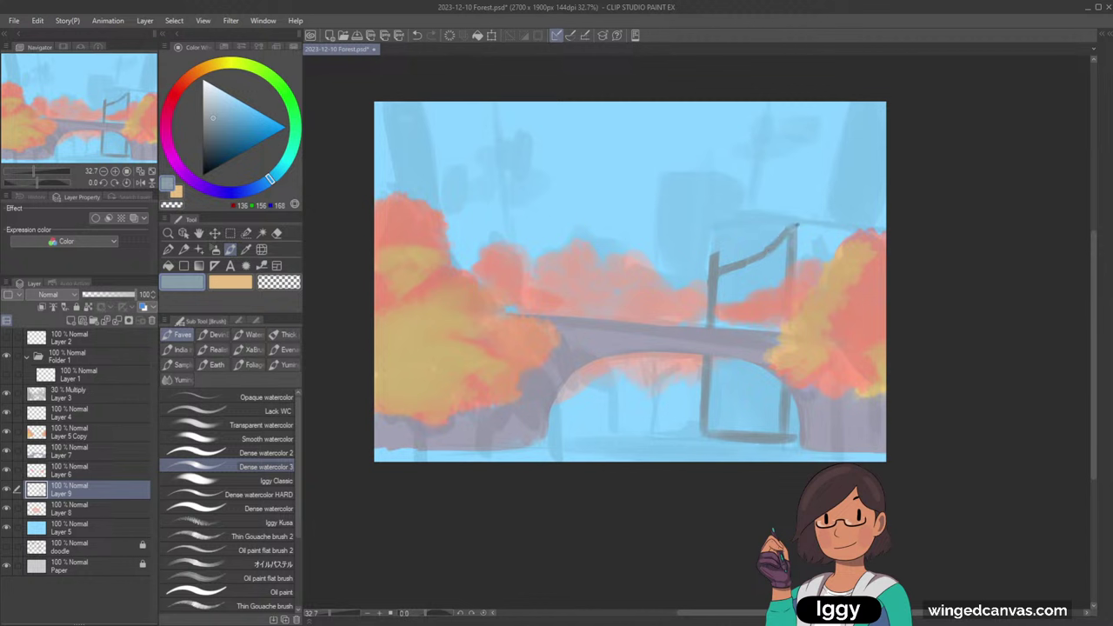
pyautogui.press('c')
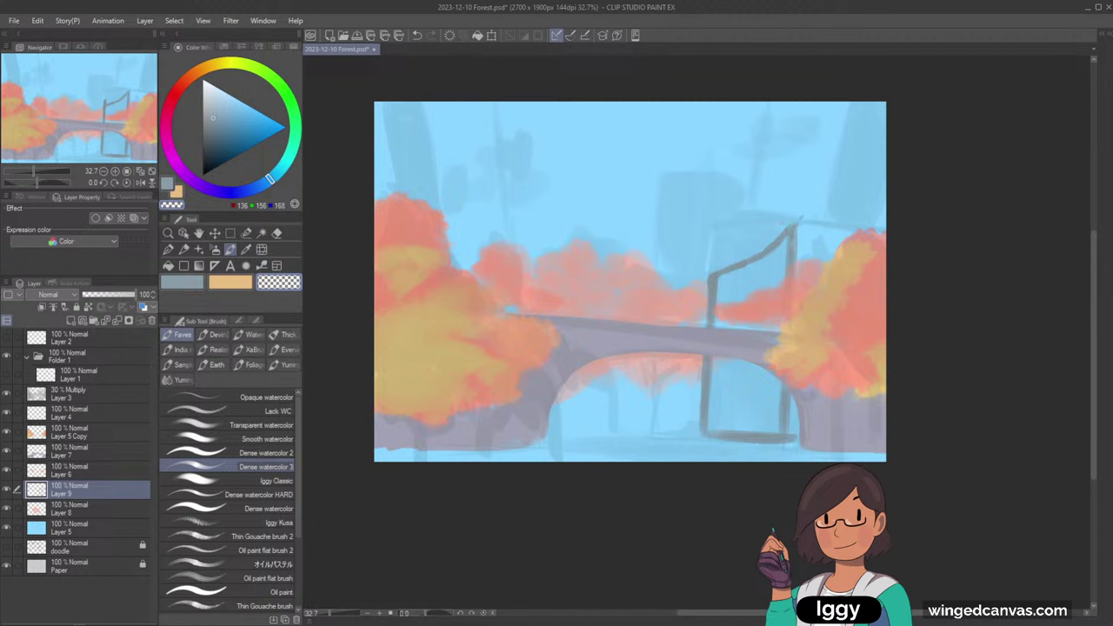
pyautogui.press('c')
# - Fill the building's side and front faces with blue-grey above the bridge and under the arch
pyautogui.moveTo(820, 227)
pyautogui.mouseDown()
pyautogui.moveTo(858, 230)
pyautogui.moveTo(798, 321)
pyautogui.moveTo(800, 258)
pyautogui.moveTo(849, 242)
pyautogui.moveTo(801, 259)
pyautogui.mouseUp()
pyautogui.press('c')
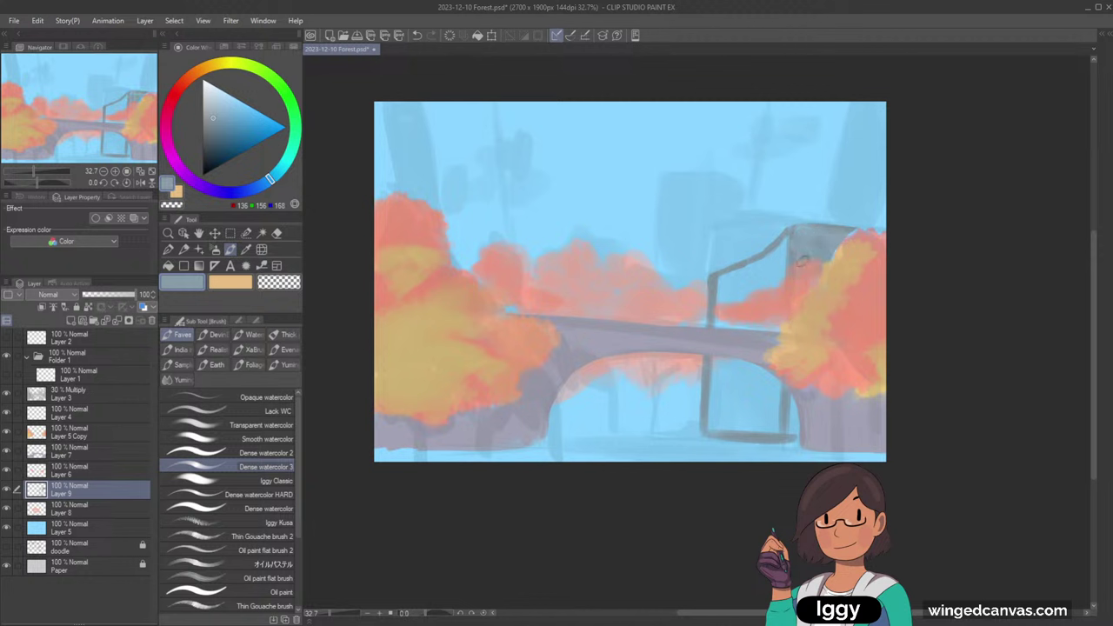
pyautogui.moveTo(720, 287)
pyautogui.mouseDown()
pyautogui.moveTo(797, 239)
pyautogui.moveTo(722, 310)
pyautogui.moveTo(720, 323)
pyautogui.moveTo(733, 295)
pyautogui.moveTo(723, 313)
pyautogui.moveTo(801, 289)
pyautogui.moveTo(776, 317)
pyautogui.moveTo(775, 363)
pyautogui.moveTo(727, 408)
pyautogui.moveTo(773, 357)
pyautogui.mouseUp()
pyautogui.moveTo(709, 422)
pyautogui.mouseDown()
pyautogui.moveTo(782, 422)
pyautogui.moveTo(796, 433)
pyautogui.mouseUp()
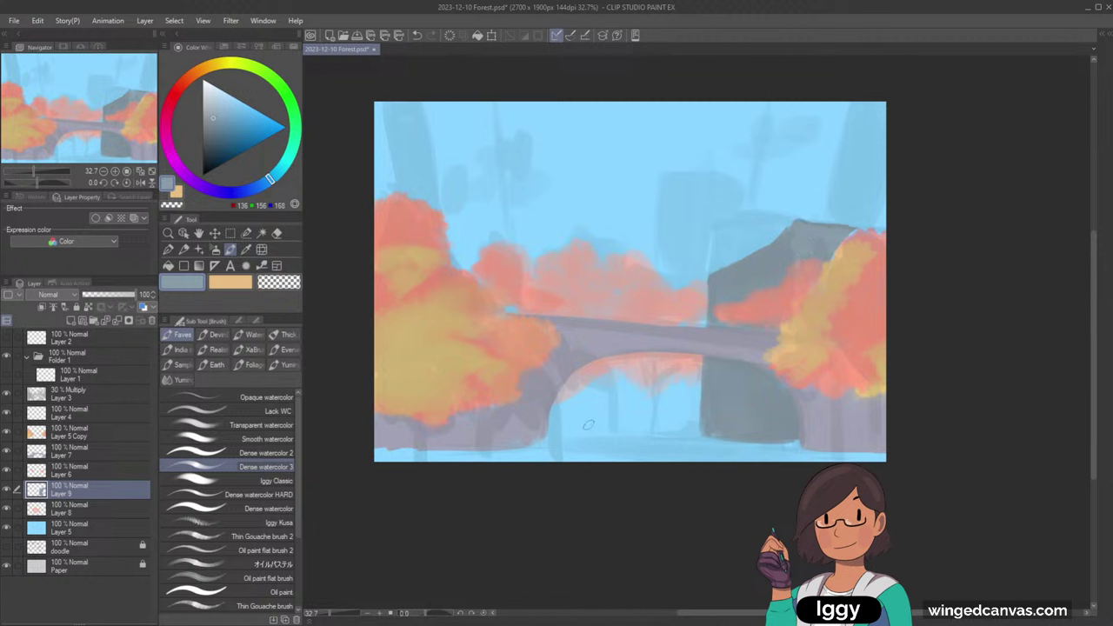
# - Repaint the building's front face in lighter blue-grey RGB 158, 176, 186, both above the bridge and under the arch
pyautogui.moveTo(218, 114); pyautogui.dragTo(215, 94)
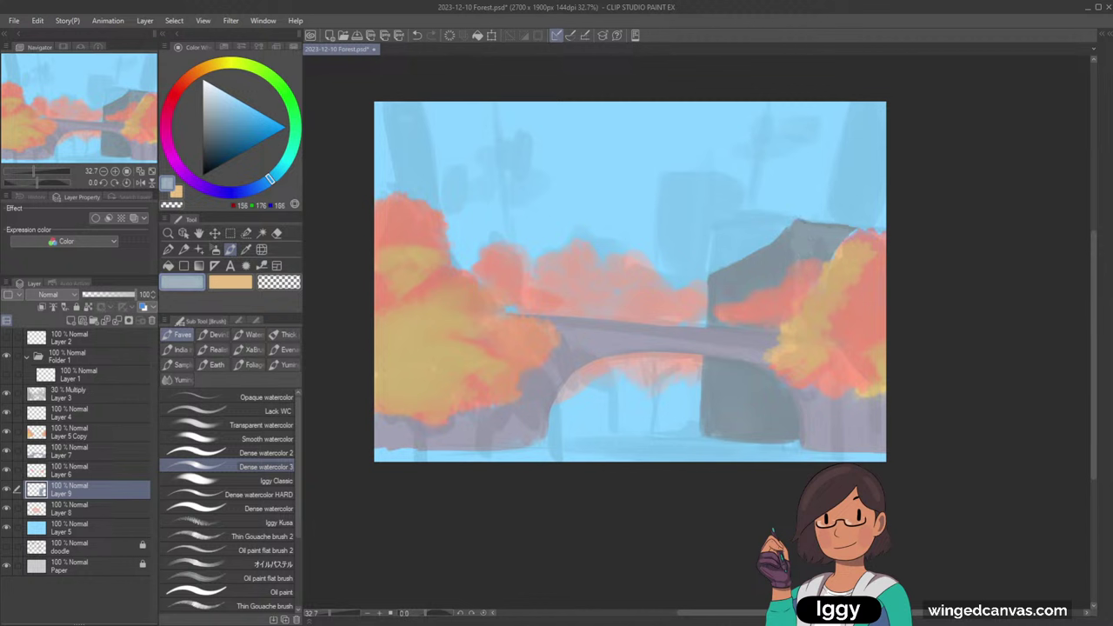
pyautogui.moveTo(716, 284)
pyautogui.mouseDown()
pyautogui.moveTo(790, 235)
pyautogui.moveTo(782, 274)
pyautogui.mouseUp()
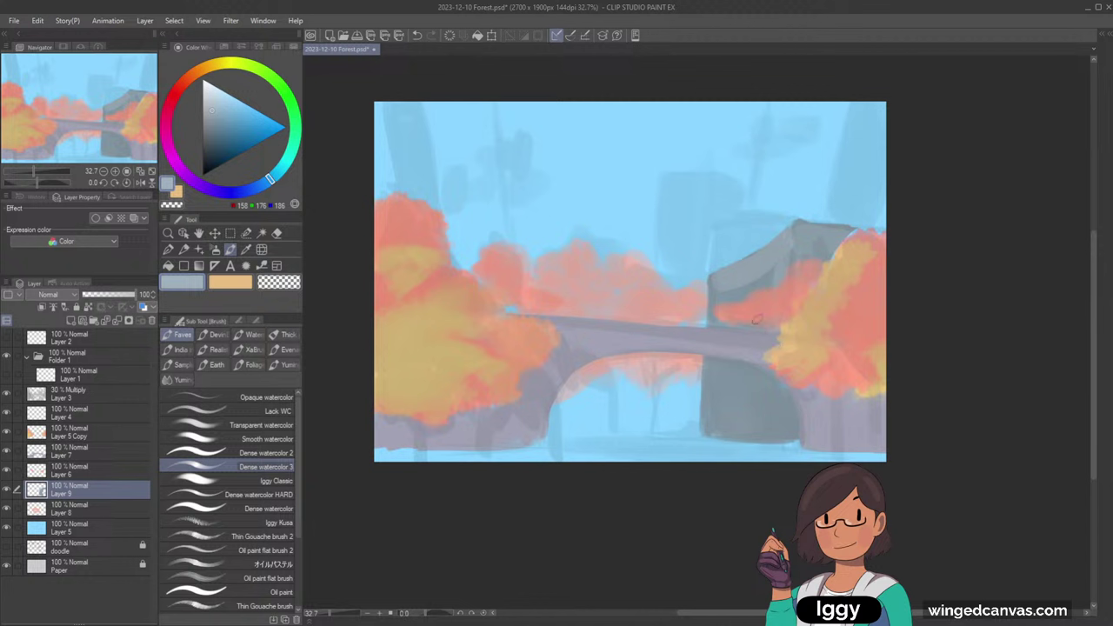
pyautogui.moveTo(712, 282)
pyautogui.mouseDown()
pyautogui.moveTo(709, 351)
pyautogui.moveTo(716, 303)
pyautogui.moveTo(766, 279)
pyautogui.mouseUp()
pyautogui.moveTo(735, 320)
pyautogui.mouseDown()
pyautogui.moveTo(722, 426)
pyautogui.moveTo(728, 392)
pyautogui.moveTo(759, 364)
pyautogui.moveTo(775, 431)
pyautogui.mouseUp()
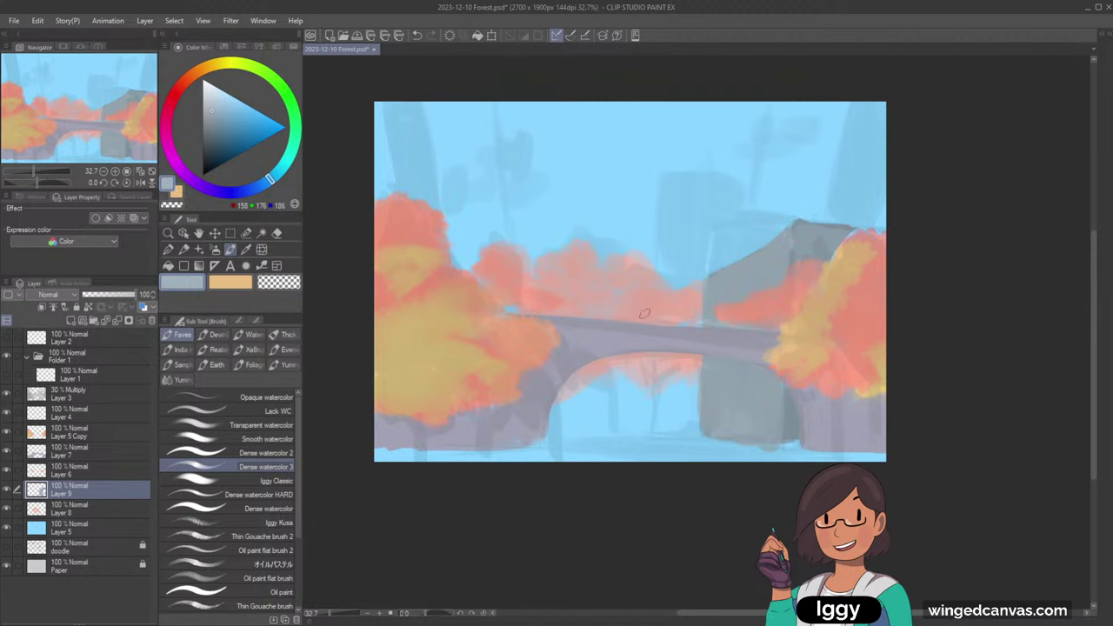
# - Add a new layer directly above the light blue background layer, Layer 5
pyautogui.scroll(-4, 777, 251)
pyautogui.scroll(3, 810, 283)
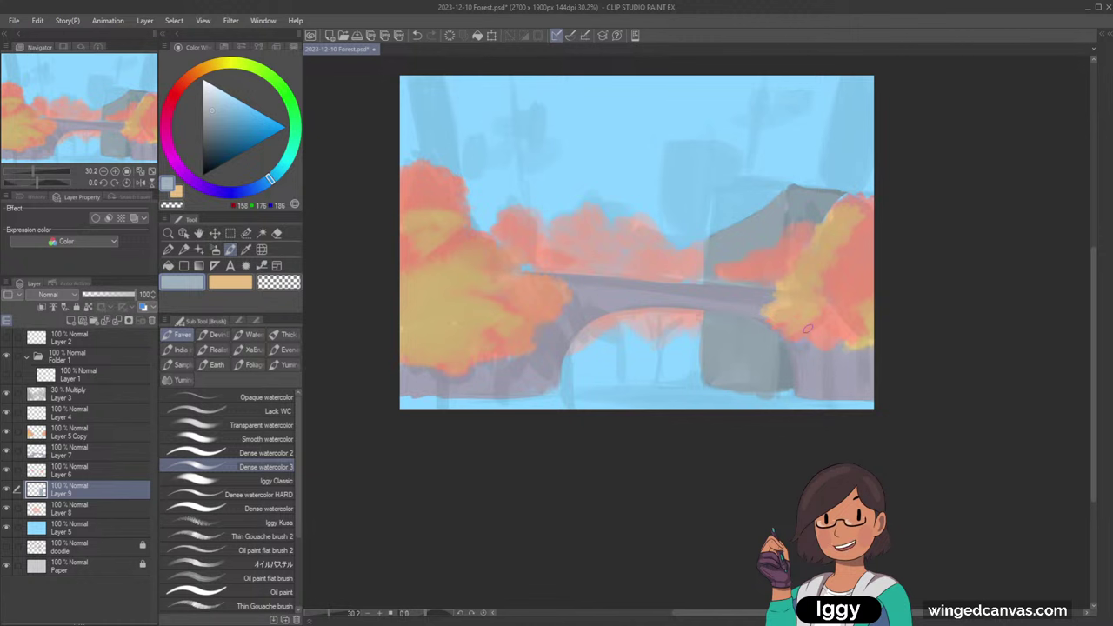
pyautogui.scroll(1, 807, 328)
pyautogui.moveTo(111, 115); pyautogui.dragTo(112, 113)
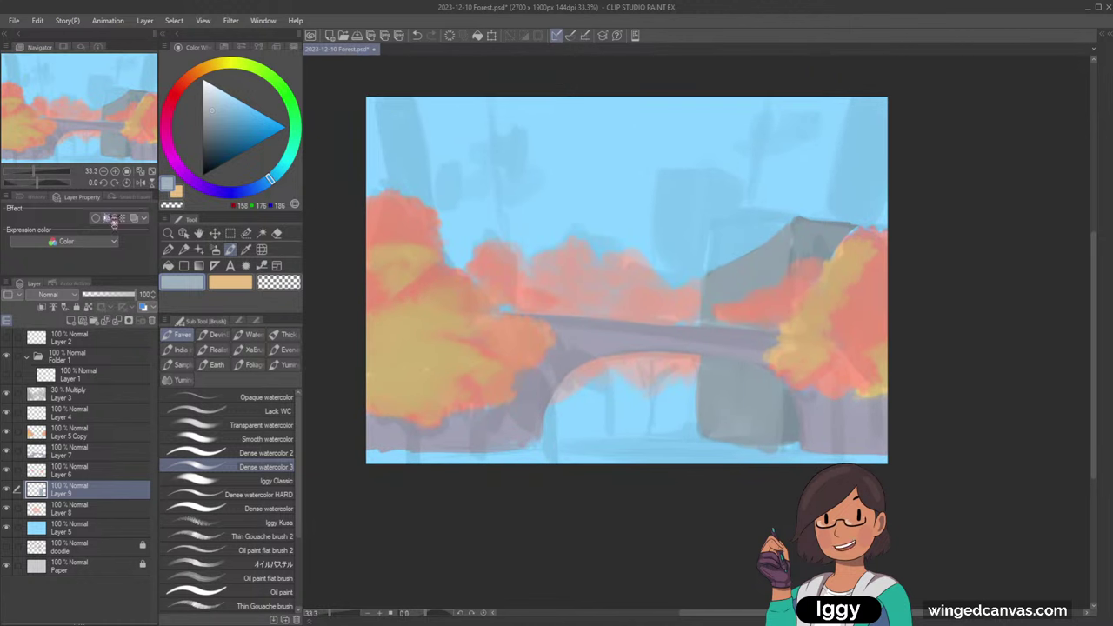
pyautogui.click(82, 509)
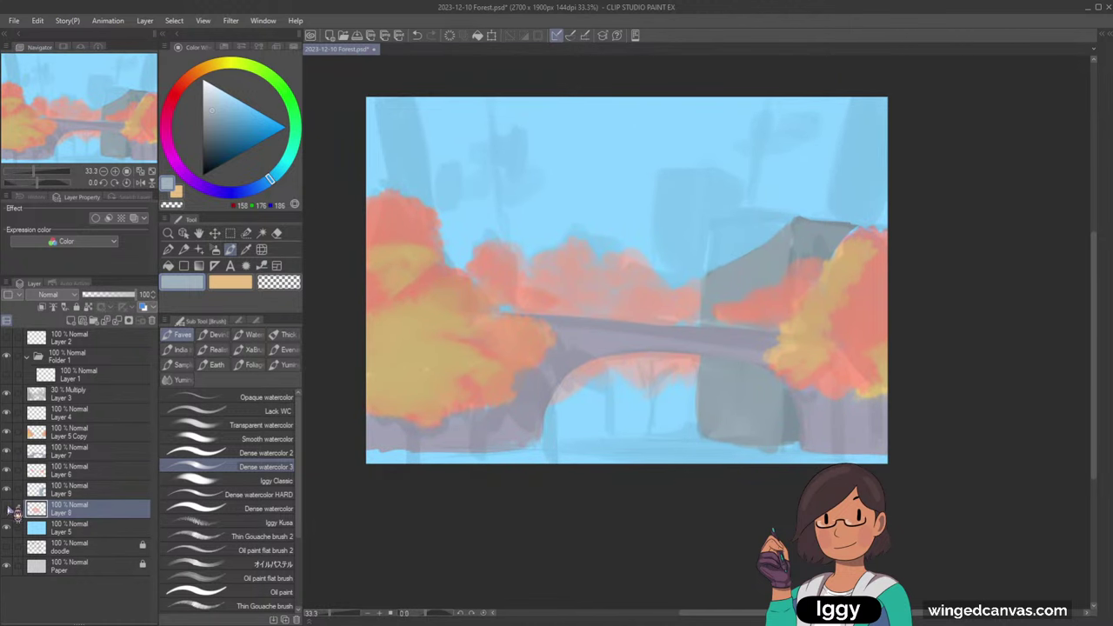
pyautogui.click(96, 528)
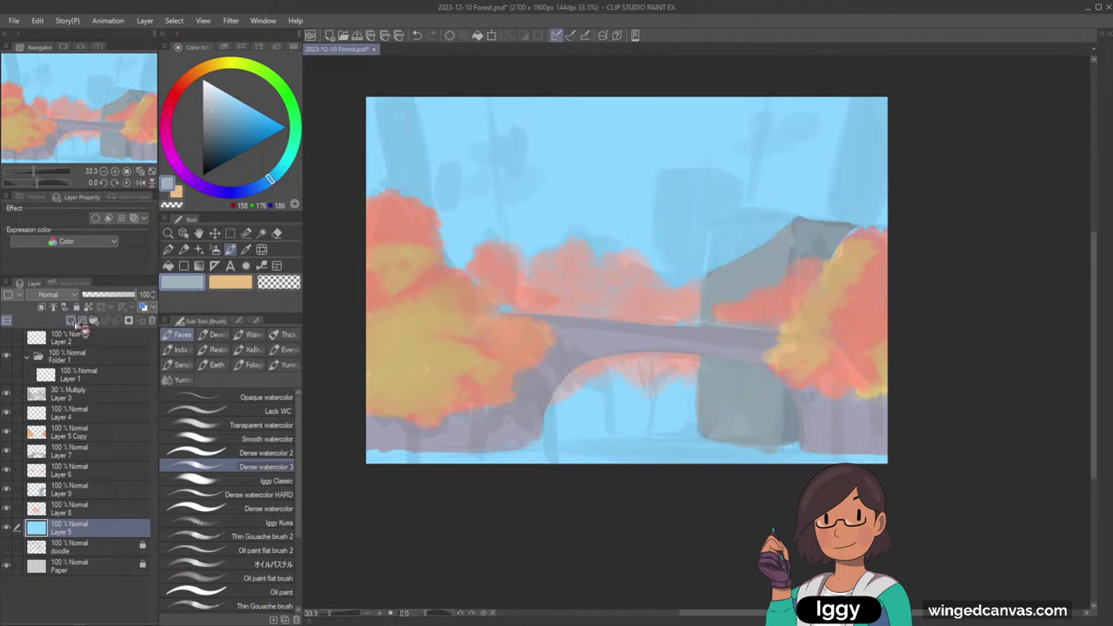
pyautogui.click(102, 321)
# - Paint a slanted blue-grey trial stroke at the canvas's upper-left corner on the new layer, and hide the multiply sketch layer
pyautogui.moveTo(393, 103); pyautogui.dragTo(411, 235)
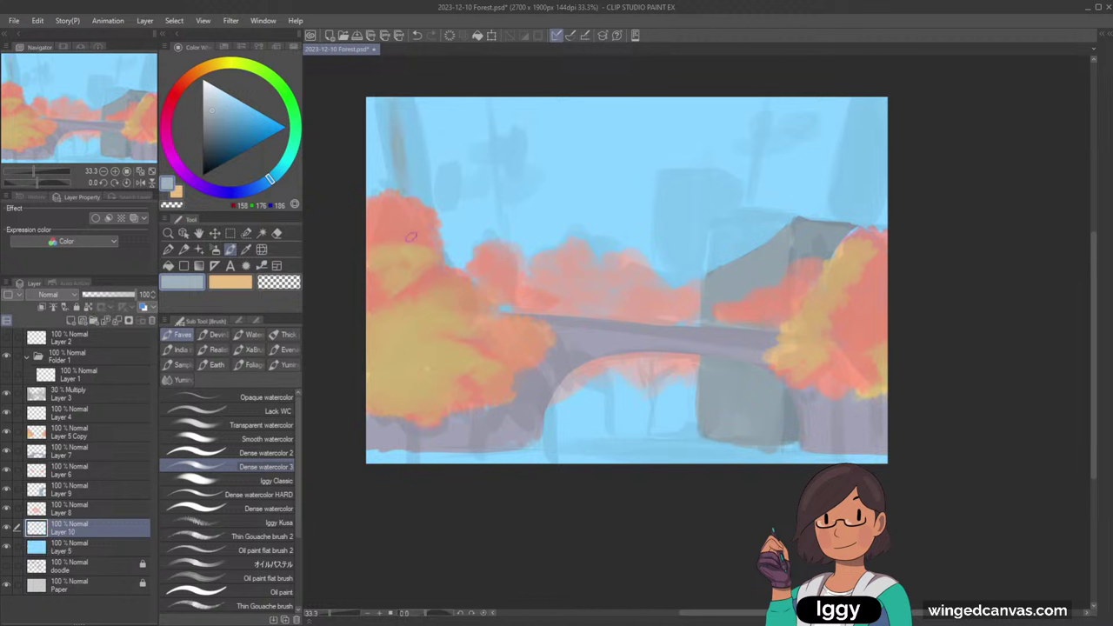
pyautogui.hotkey('ctrl', 'z')
pyautogui.moveTo(383, 98); pyautogui.dragTo(419, 262)
pyautogui.hotkey('ctrl', 'z')
pyautogui.click(7, 393)
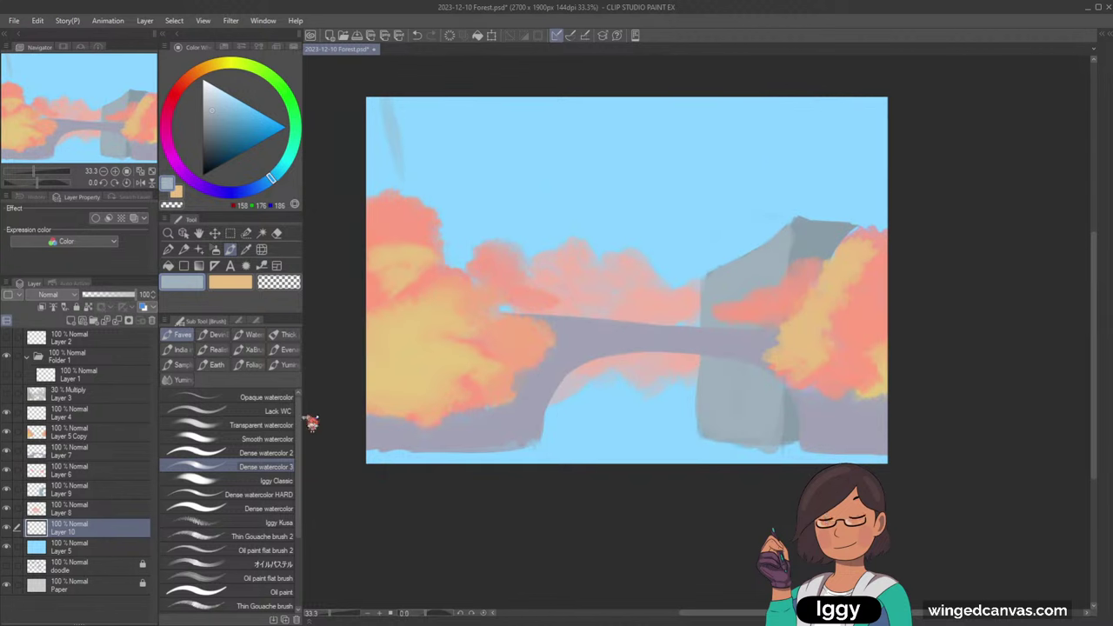
# - Sample light blue RGB 144, 200, 231 near the upper-left stroke and return to the Dense watercolor 3 brush
pyautogui.click(247, 250)
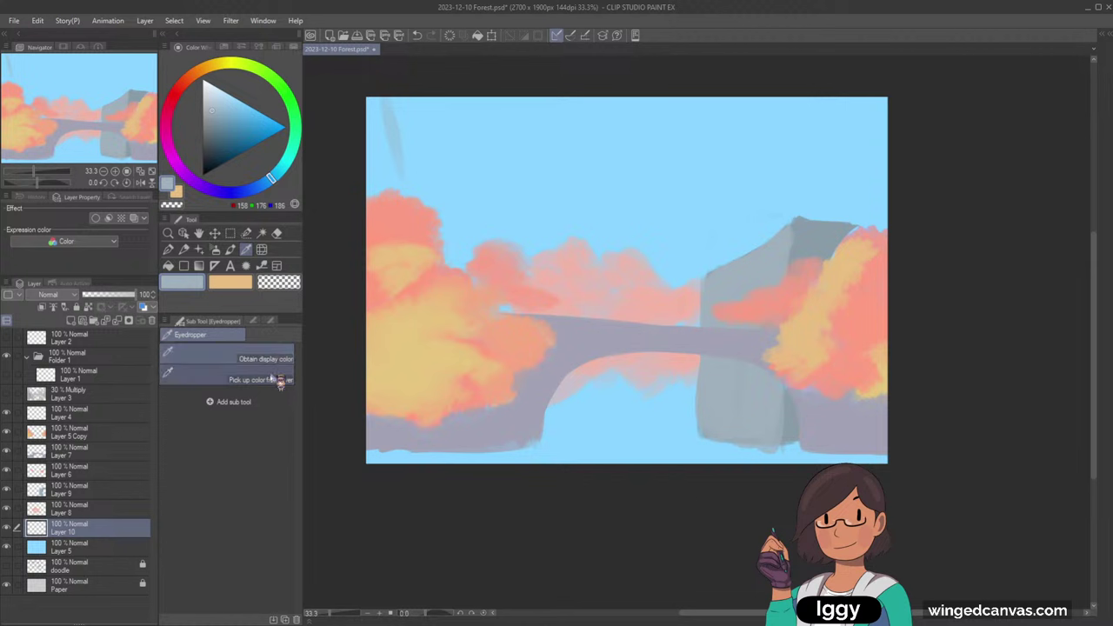
pyautogui.click(392, 150)
pyautogui.click(230, 249)
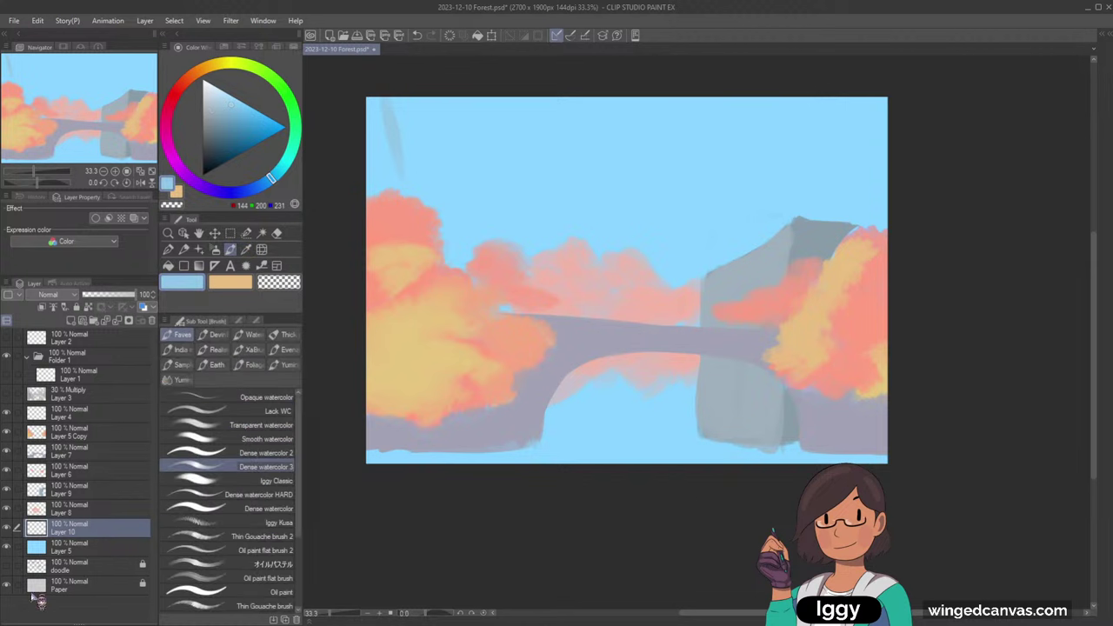
pyautogui.click(7, 393)
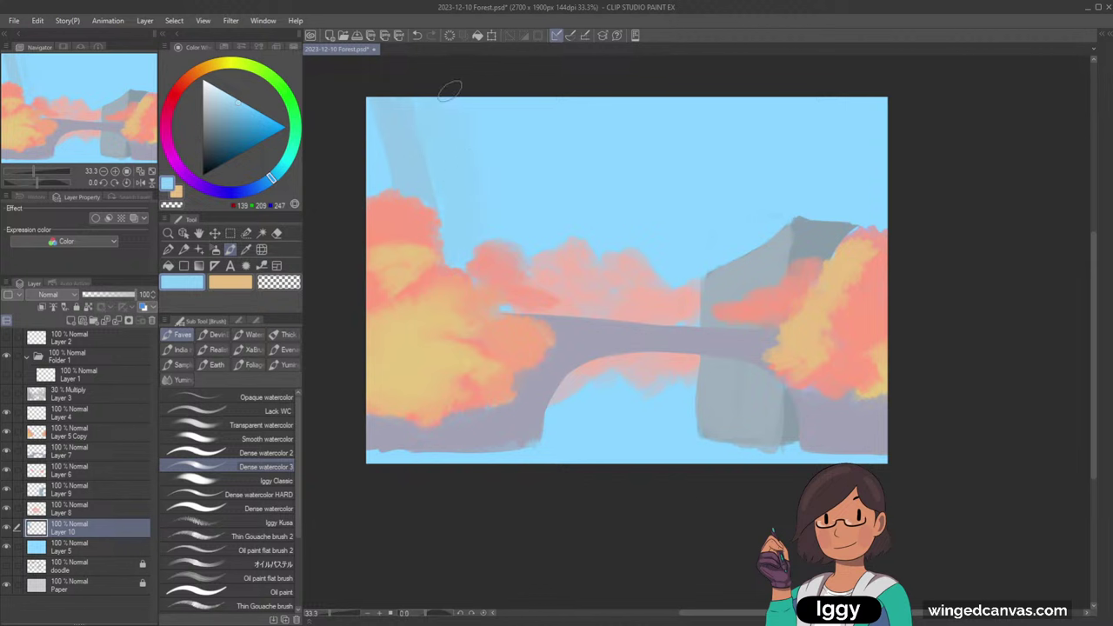
# - Paint a second slanted column in pale blue beside the leftmost one, running down behind the distant pink trees
pyautogui.moveTo(445, 143)
pyautogui.mouseDown()
pyautogui.moveTo(415, 161)
pyautogui.moveTo(450, 139)
pyautogui.moveTo(444, 152)
pyautogui.mouseUp()
pyautogui.keyDown('alt'); pyautogui.click(443, 152); pyautogui.keyUp('alt')
pyautogui.moveTo(441, 114); pyautogui.dragTo(470, 241)
pyautogui.hotkey('ctrl', 'z')
pyautogui.keyDown('alt'); pyautogui.click(414, 172); pyautogui.keyUp('alt')
pyautogui.moveTo(449, 106); pyautogui.dragTo(464, 212)
pyautogui.keyDown('alt'); pyautogui.click(450, 181); pyautogui.keyUp('alt')
pyautogui.moveTo(451, 133); pyautogui.dragTo(494, 323)
pyautogui.moveTo(445, 78); pyautogui.dragTo(478, 258)
# - Darken the leftmost slanted column with blue RGB 131, 188, 218 down to the orange foliage
pyautogui.keyDown('alt'); pyautogui.click(389, 136); pyautogui.keyUp('alt')
pyautogui.moveTo(384, 117); pyautogui.dragTo(412, 249)
pyautogui.keyDown('alt'); pyautogui.click(424, 168); pyautogui.keyUp('alt')
pyautogui.moveTo(233, 103); pyautogui.dragTo(234, 109)
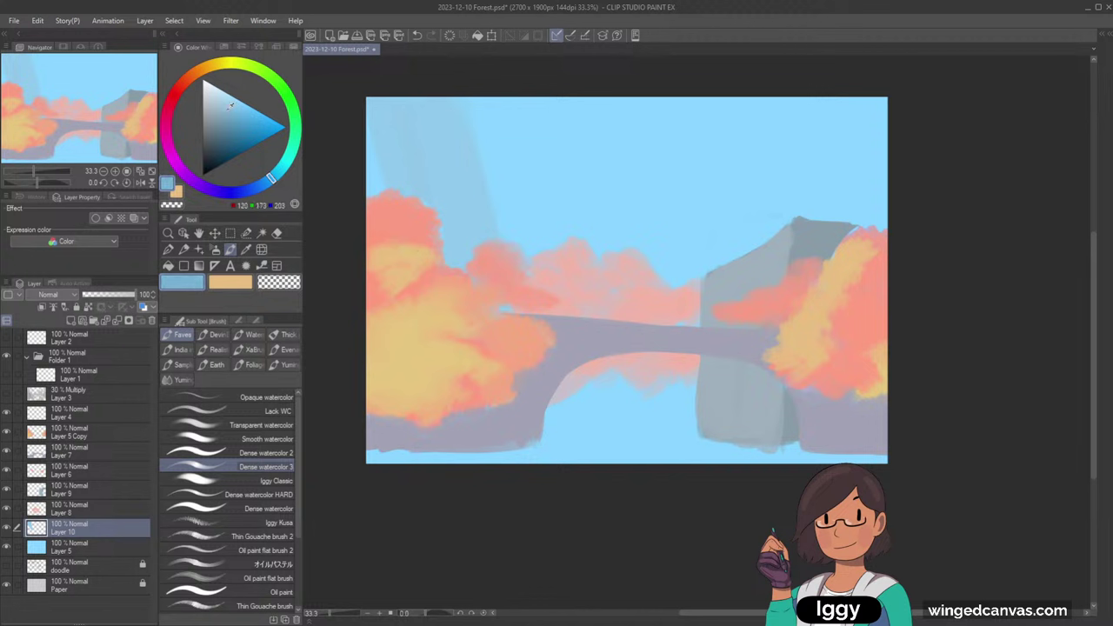
pyautogui.moveTo(397, 144); pyautogui.dragTo(408, 186)
pyautogui.keyDown('alt'); pyautogui.click(395, 151); pyautogui.keyUp('alt')
pyautogui.moveTo(393, 146); pyautogui.dragTo(401, 194)
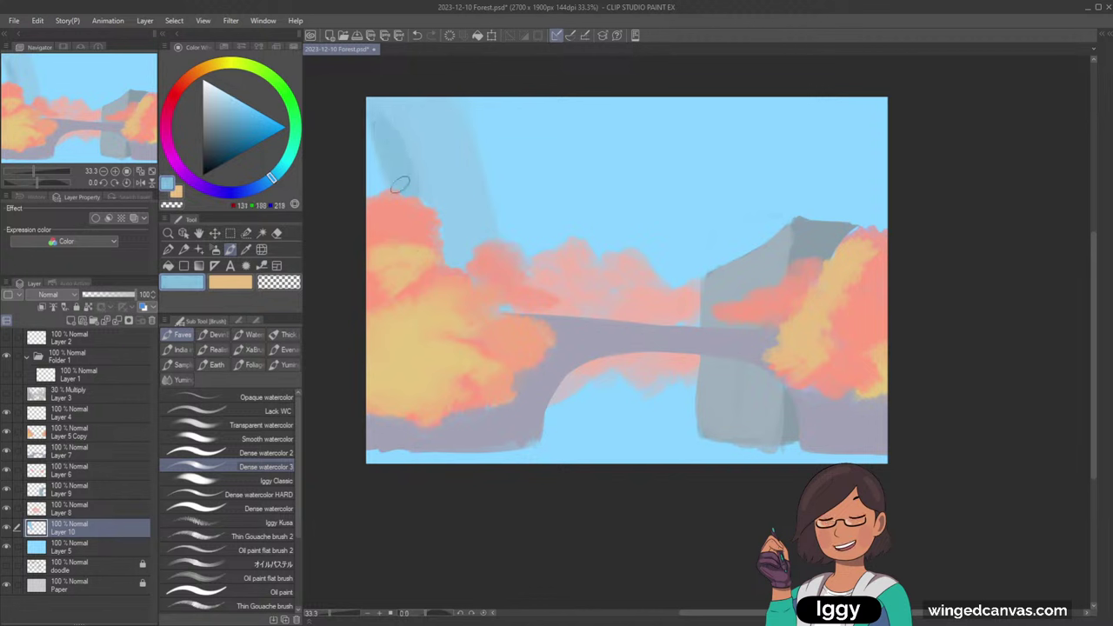
pyautogui.moveTo(372, 112)
pyautogui.mouseDown()
pyautogui.moveTo(432, 240)
pyautogui.moveTo(394, 87)
pyautogui.moveTo(417, 233)
pyautogui.moveTo(384, 108)
pyautogui.moveTo(430, 241)
pyautogui.moveTo(386, 86)
pyautogui.moveTo(406, 199)
pyautogui.mouseUp()
pyautogui.hotkey('ctrl', 'z')
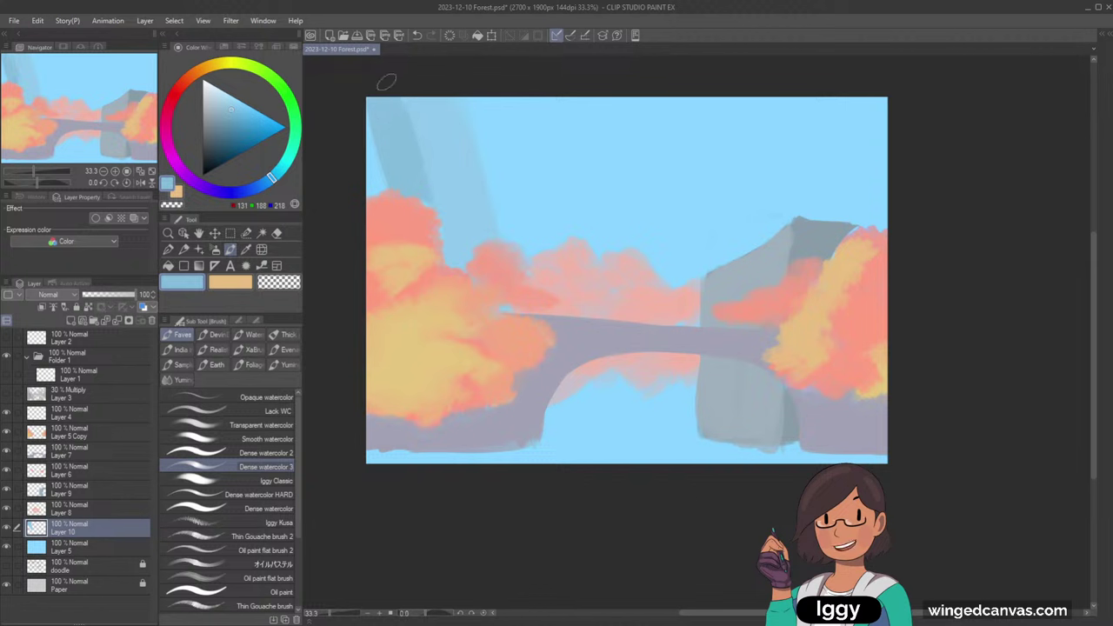
pyautogui.keyDown('alt'); pyautogui.click(458, 138); pyautogui.keyUp('alt')
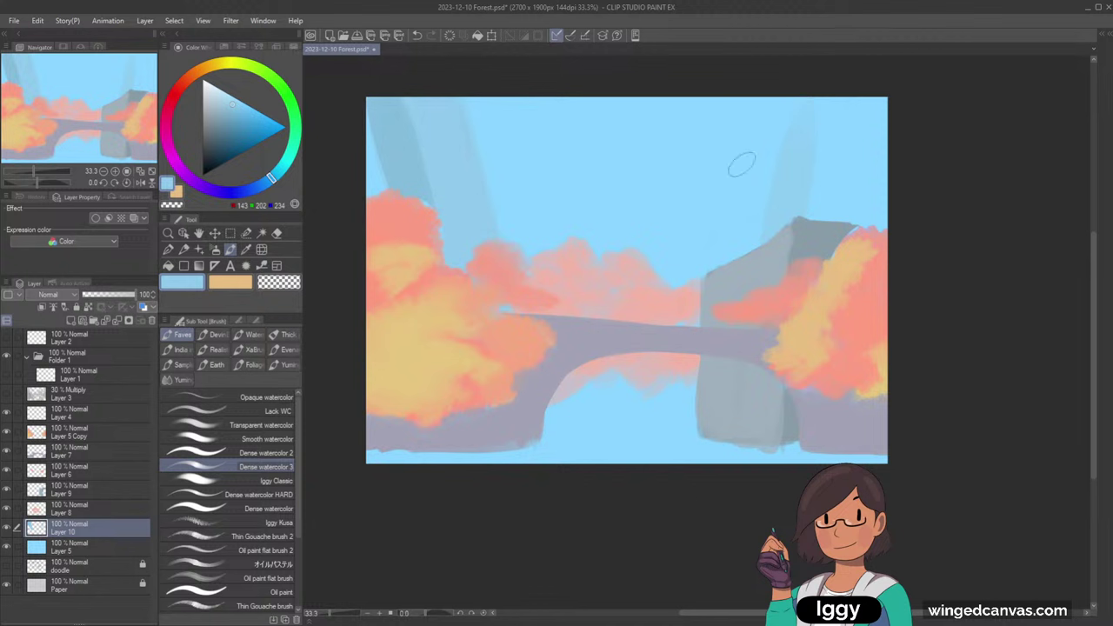
pyautogui.moveTo(741, 165); pyautogui.dragTo(679, 173)
pyautogui.click(7, 397)
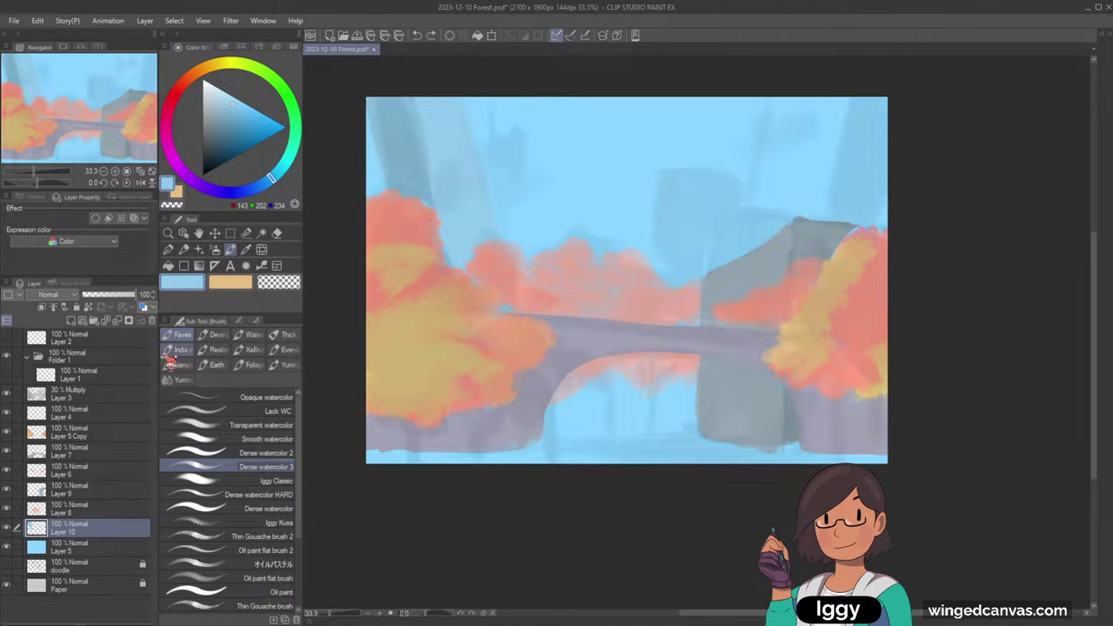
pyautogui.click(7, 395)
# - Store the columns' blues as main colour RGB 131, 188, 218 and sub colour RGB 143, 202, 234, and show the sketch layer with the main colour active
pyautogui.keyDown('alt'); pyautogui.click(411, 142); pyautogui.keyUp('alt')
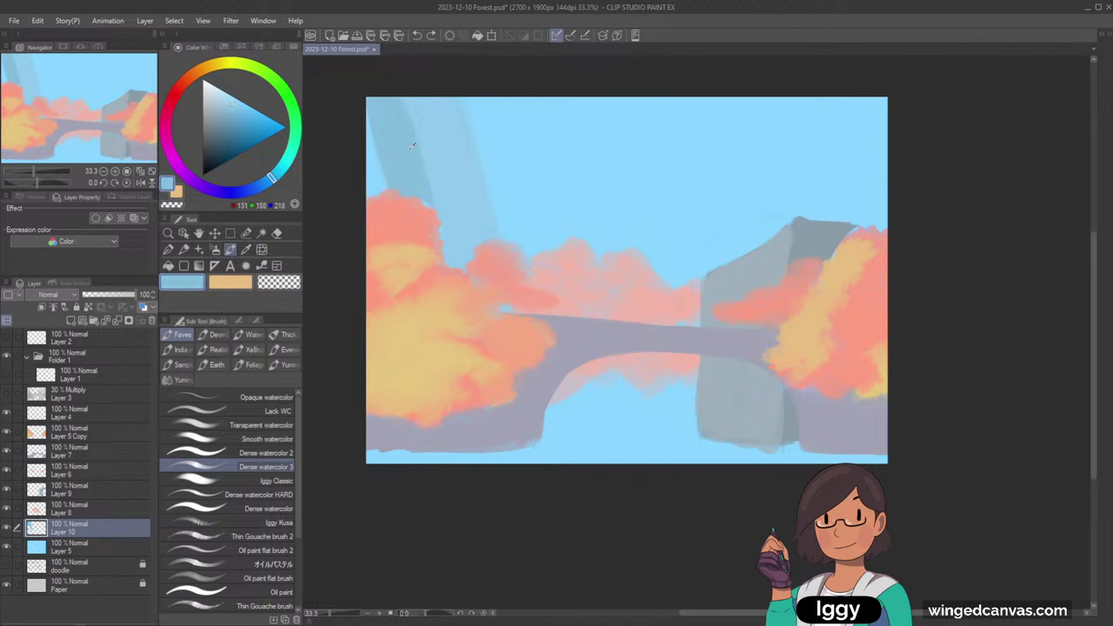
pyautogui.click(225, 287)
pyautogui.keyDown('alt'); pyautogui.click(447, 139); pyautogui.keyUp('alt')
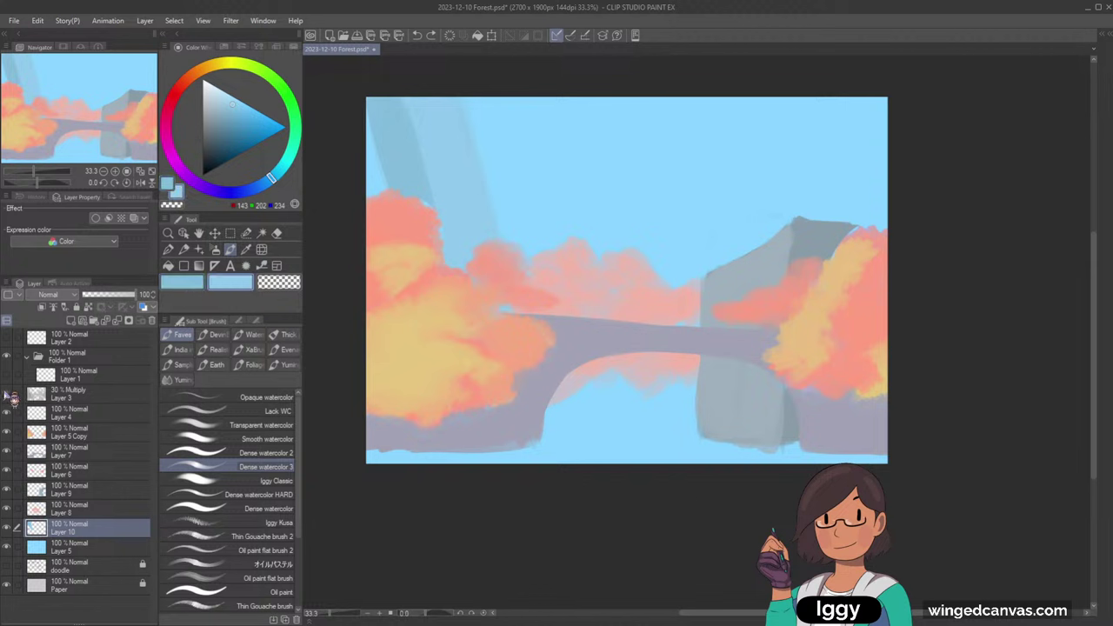
pyautogui.click(7, 396)
pyautogui.click(7, 528)
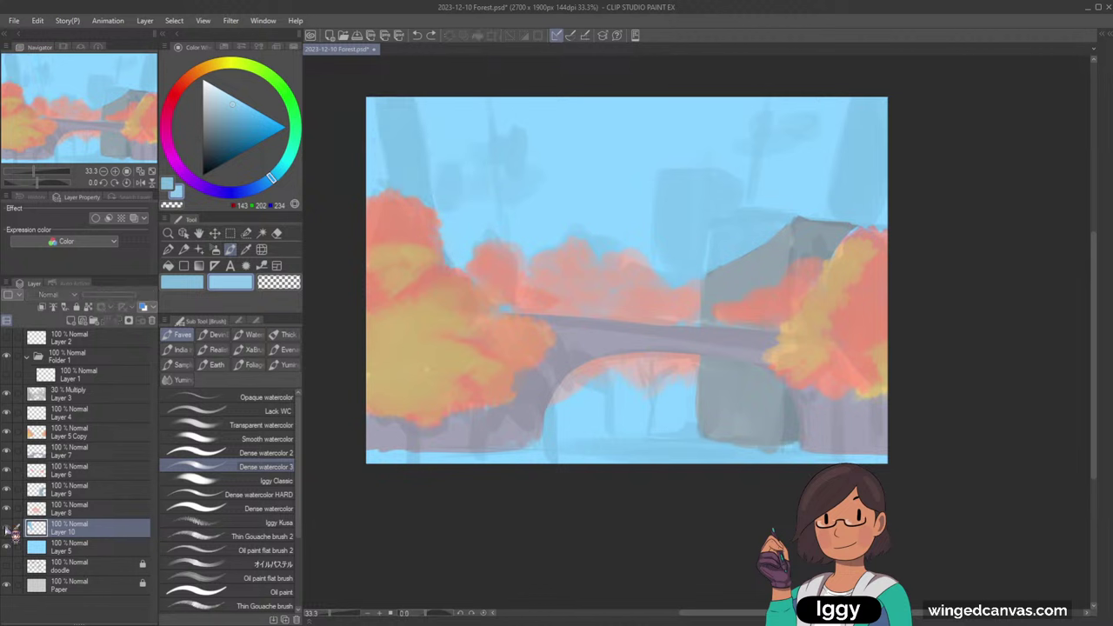
pyautogui.click(9, 528)
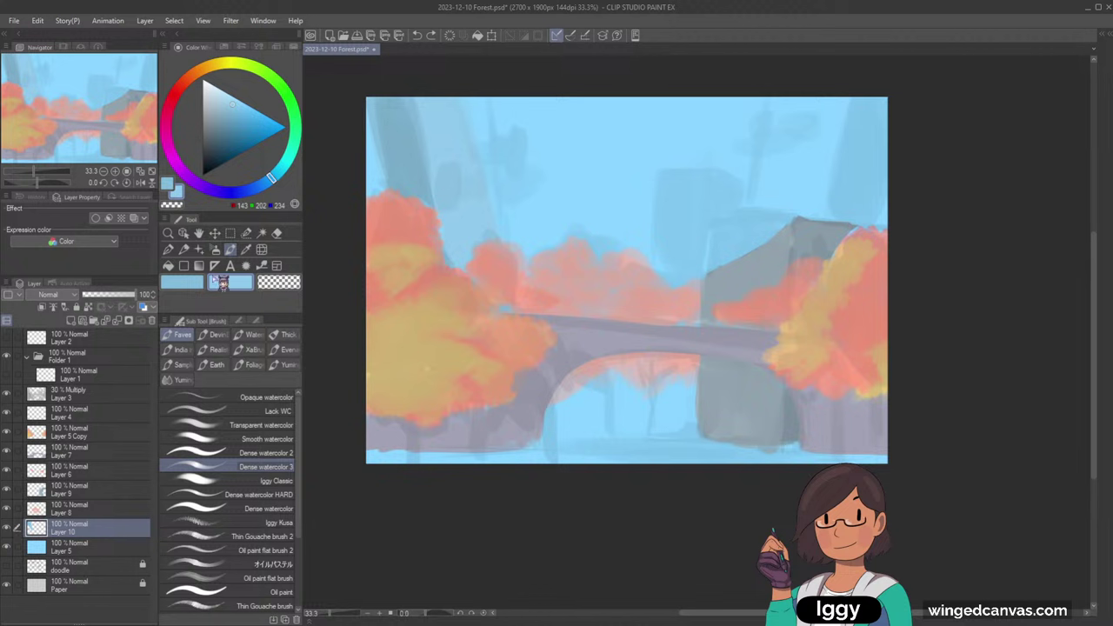
pyautogui.click(220, 282)
pyautogui.moveTo(705, 176); pyautogui.dragTo(686, 276)
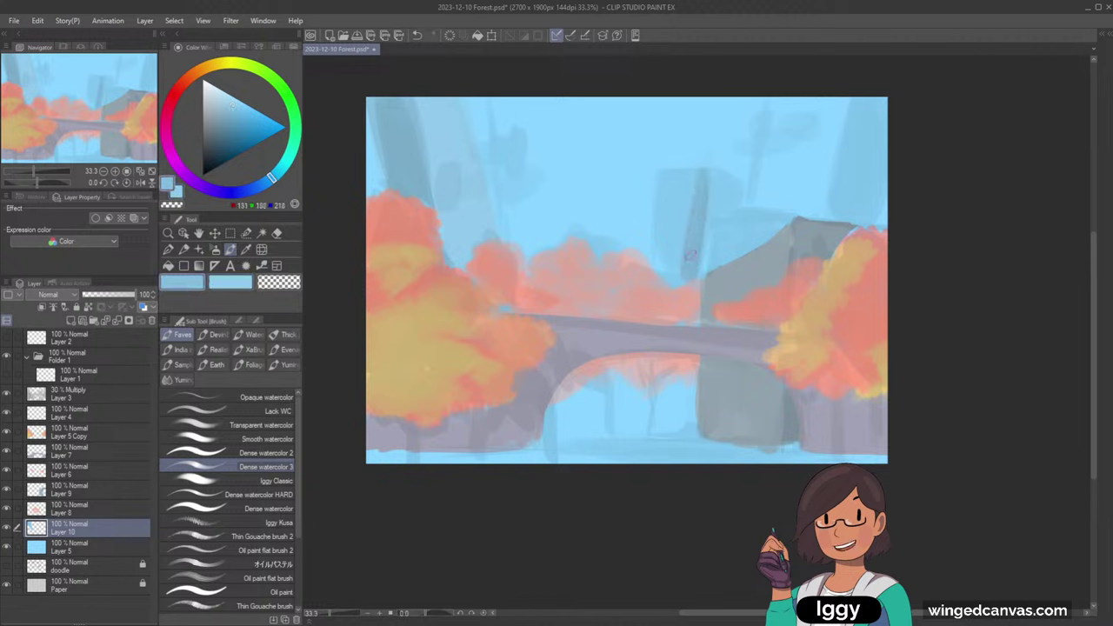
pyautogui.hotkey('ctrl', 'z')
pyautogui.moveTo(706, 178); pyautogui.dragTo(693, 284)
pyautogui.hotkey('ctrl', 'z')
pyautogui.moveTo(704, 175); pyautogui.dragTo(697, 257)
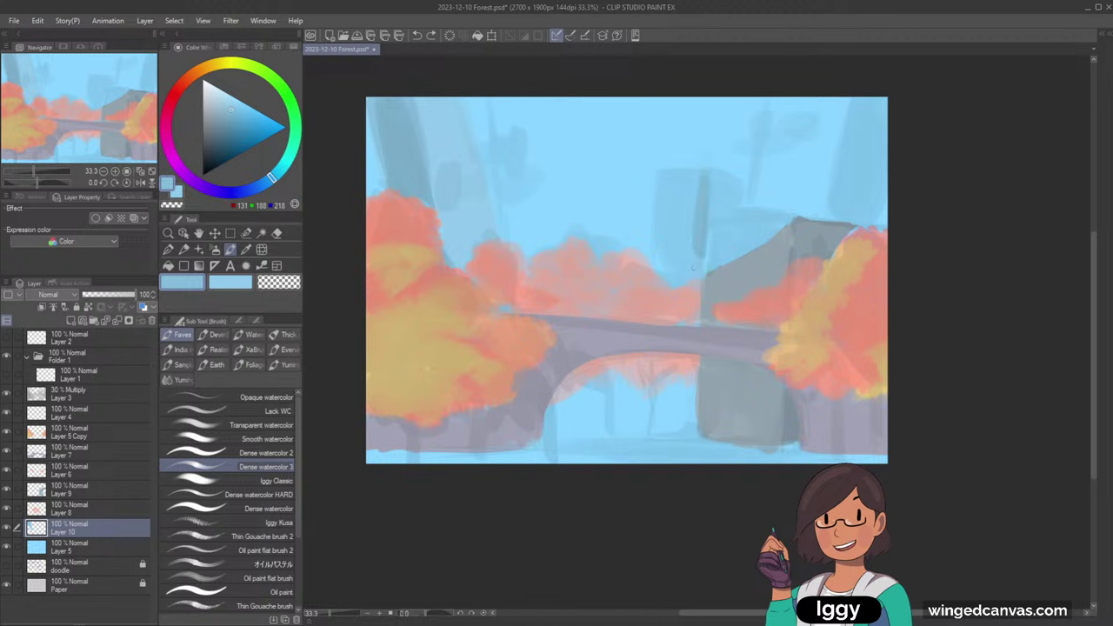
pyautogui.hotkey('ctrl', 'z')
# - Paint the right face of the tall tower behind the building in blue RGB 131, 188, 218, and compare with Layer 10 hidden
pyautogui.moveTo(715, 172); pyautogui.dragTo(701, 273)
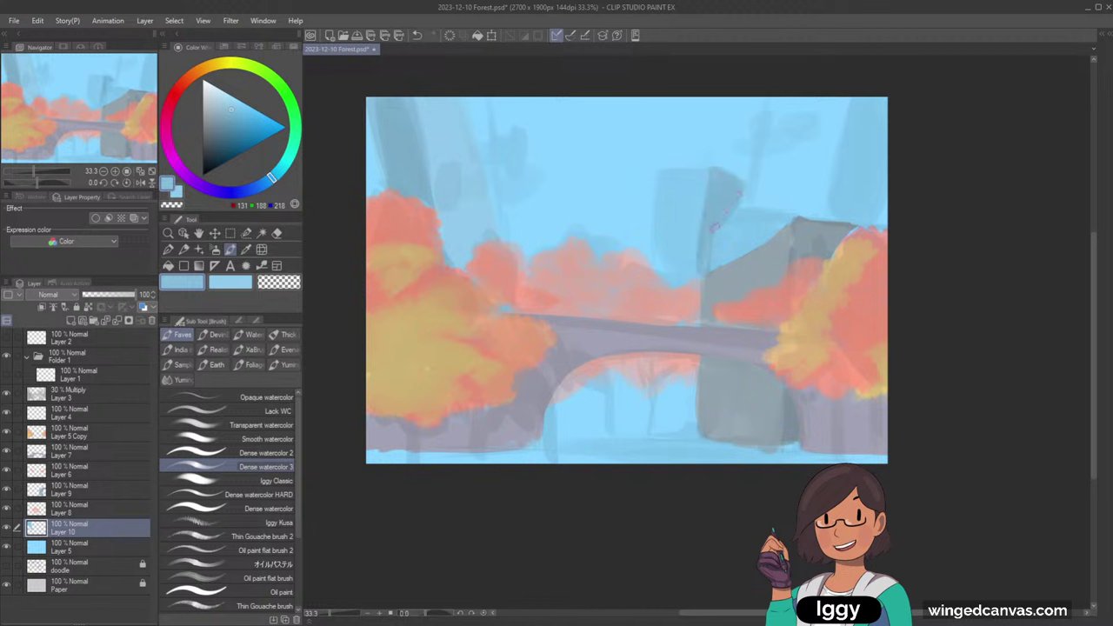
pyautogui.moveTo(741, 199); pyautogui.dragTo(737, 261)
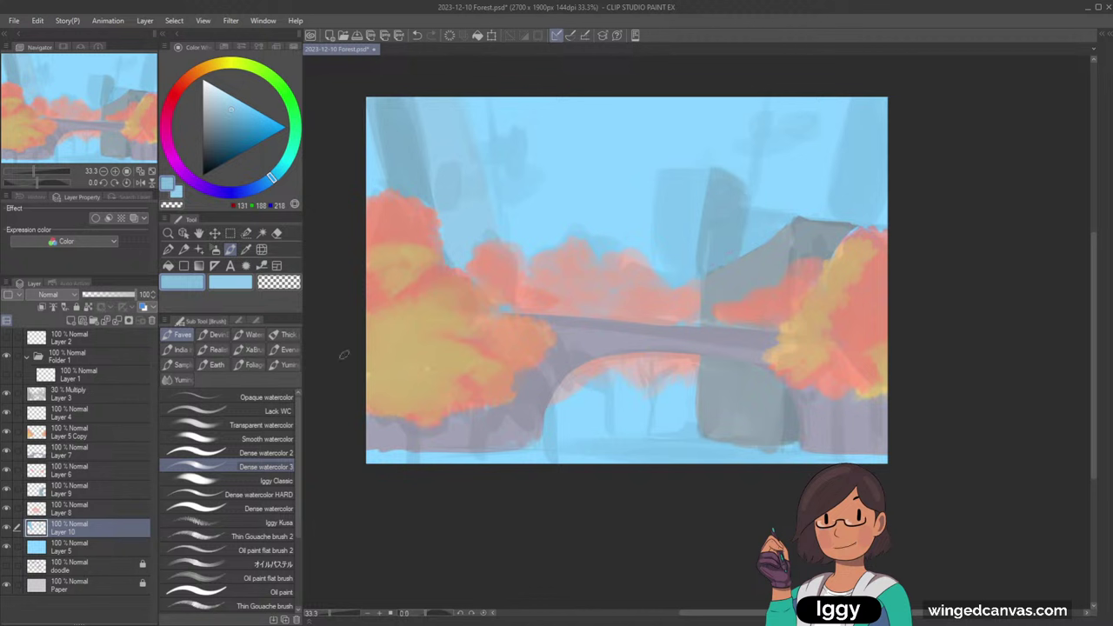
pyautogui.click(7, 528)
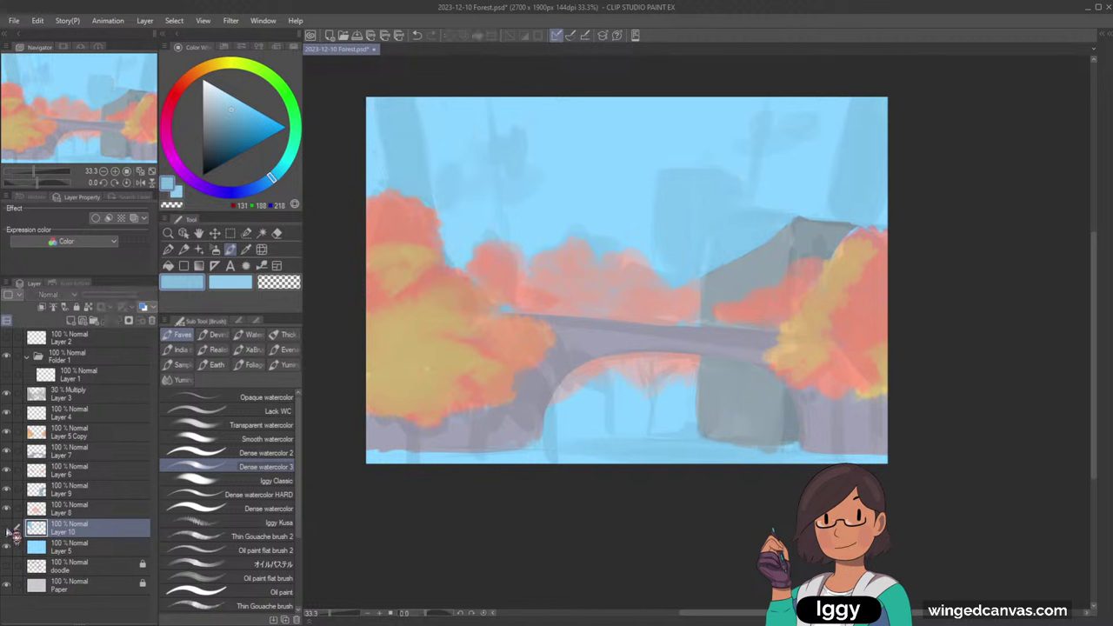
pyautogui.click(9, 528)
# - Examine the blue columns and tower against the plain paper by hiding and restoring the blue background layer
pyautogui.click(9, 548)
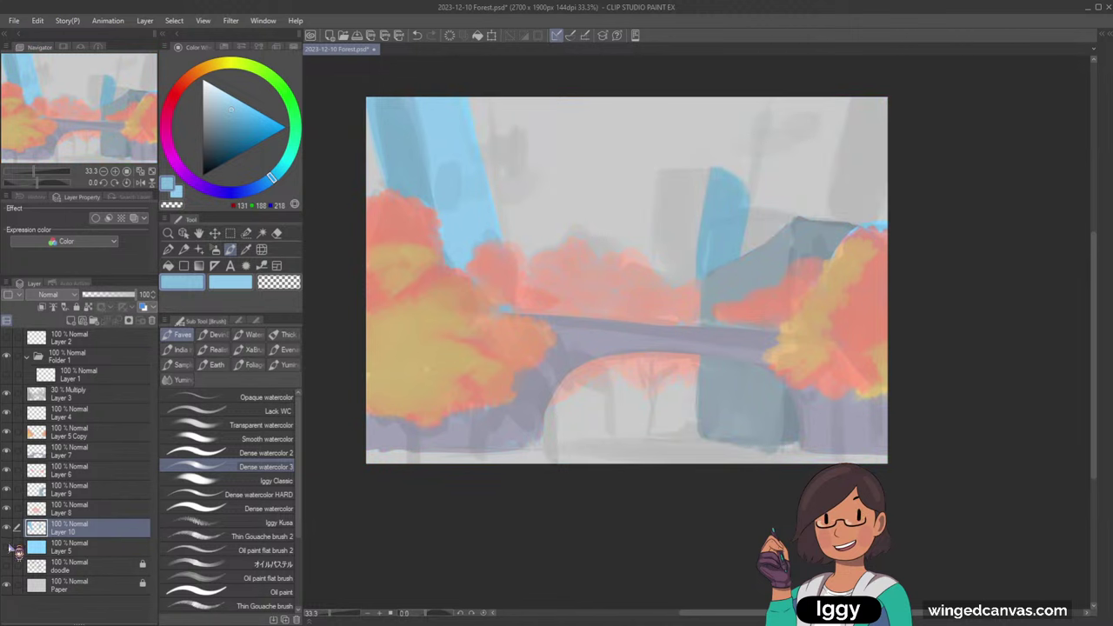
pyautogui.click(9, 547)
pyautogui.click(9, 548)
pyautogui.scroll(2, 422, 149)
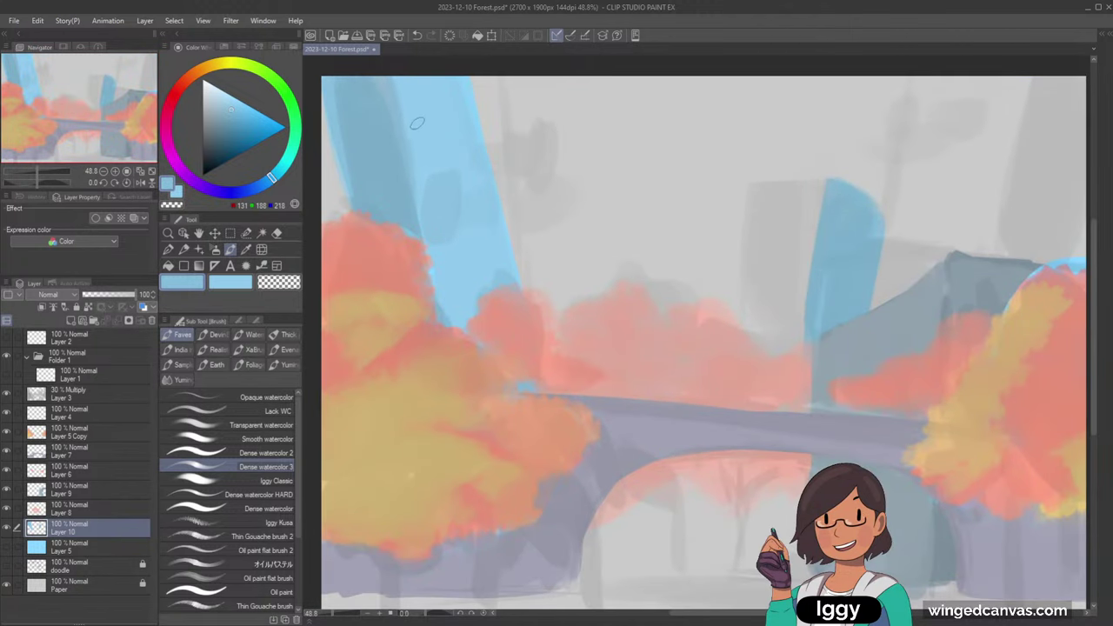
pyautogui.scroll(-2, 452, 122)
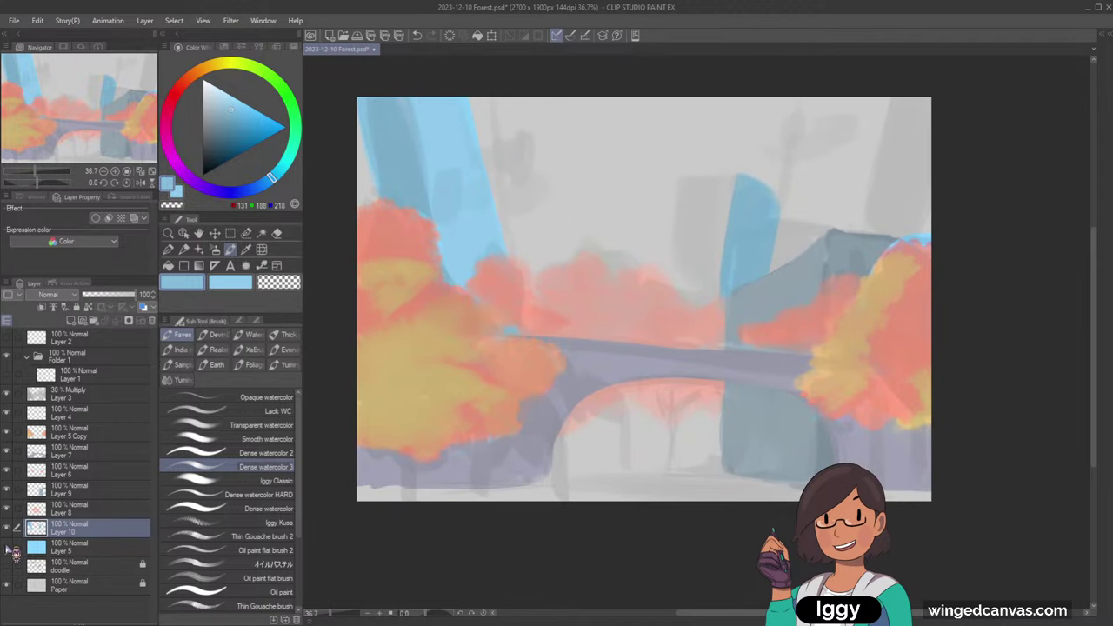
pyautogui.click(8, 547)
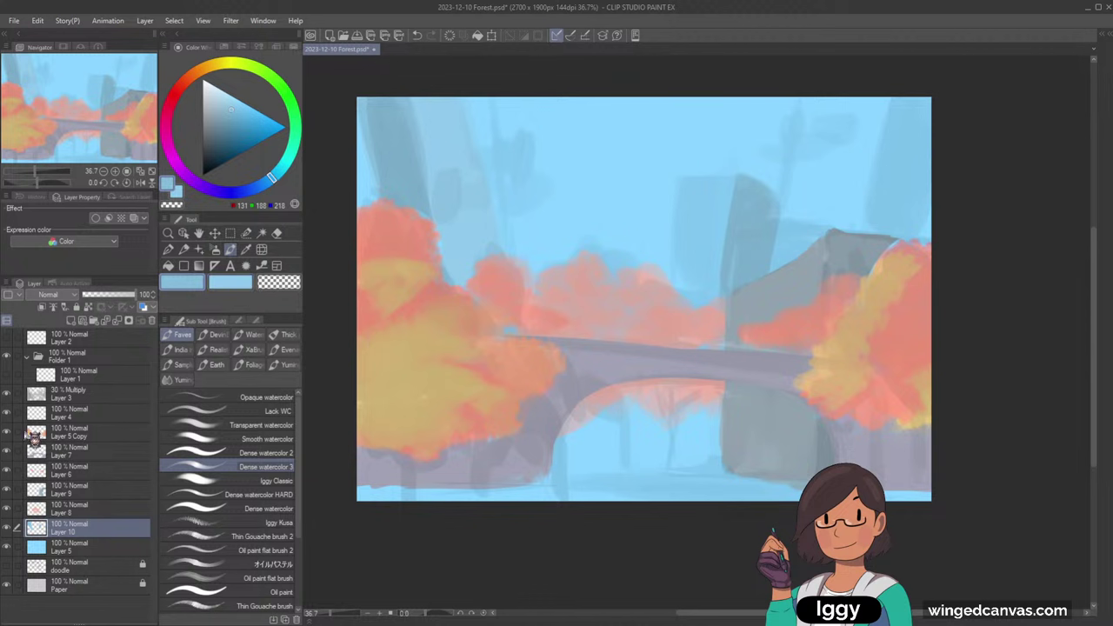
# - Hide the sketch layer and check the painted shapes with the blue background layer off and on
pyautogui.click(8, 399)
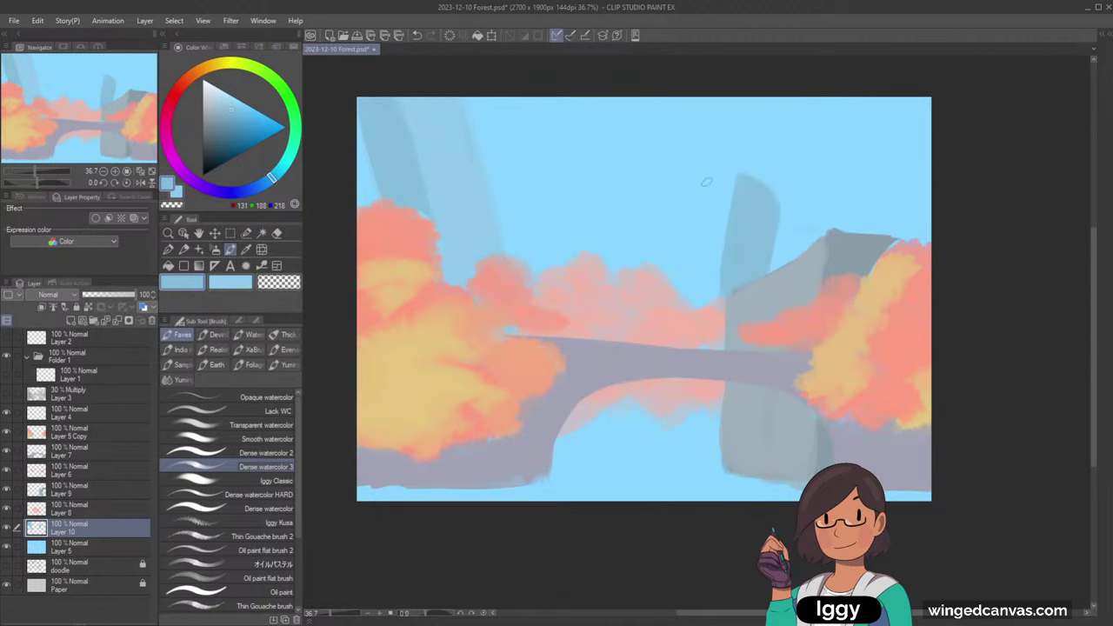
pyautogui.scroll(-2, 869, 212)
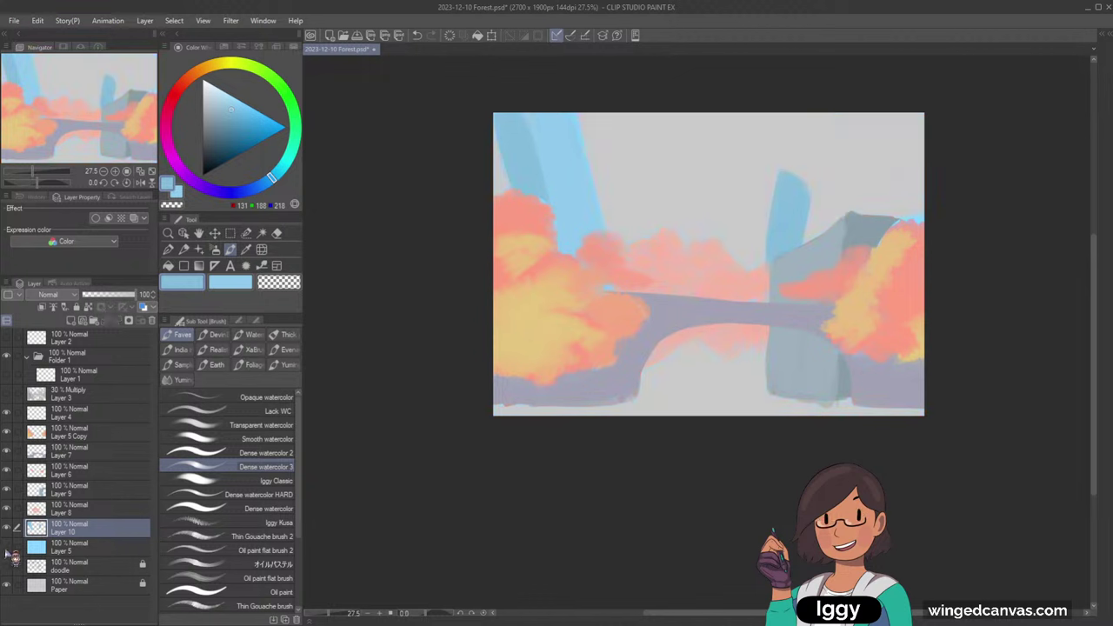
pyautogui.click(7, 546)
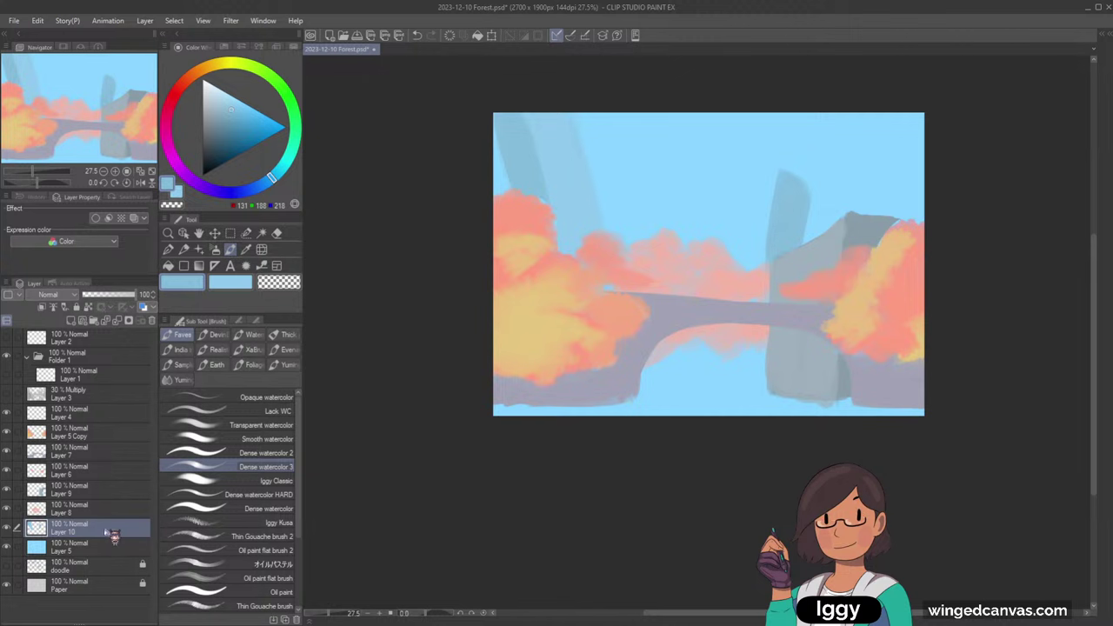
pyautogui.moveTo(115, 124); pyautogui.dragTo(148, 118)
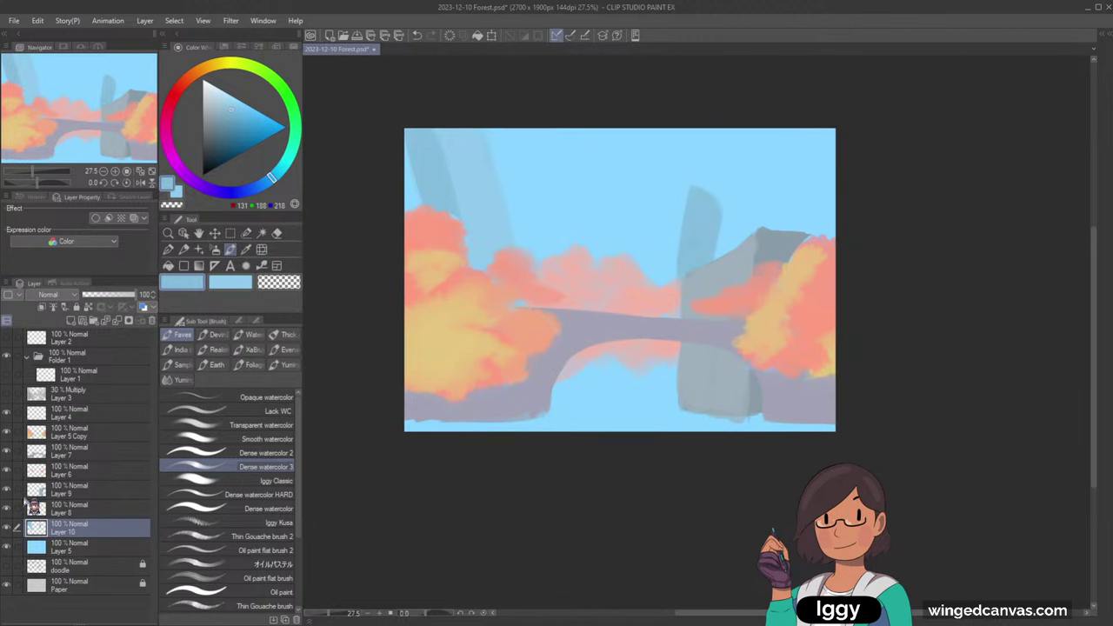
# - Paint the left face of the tall tower in light blue RGB 143, 202, 234 on Layer 10
pyautogui.click(78, 567)
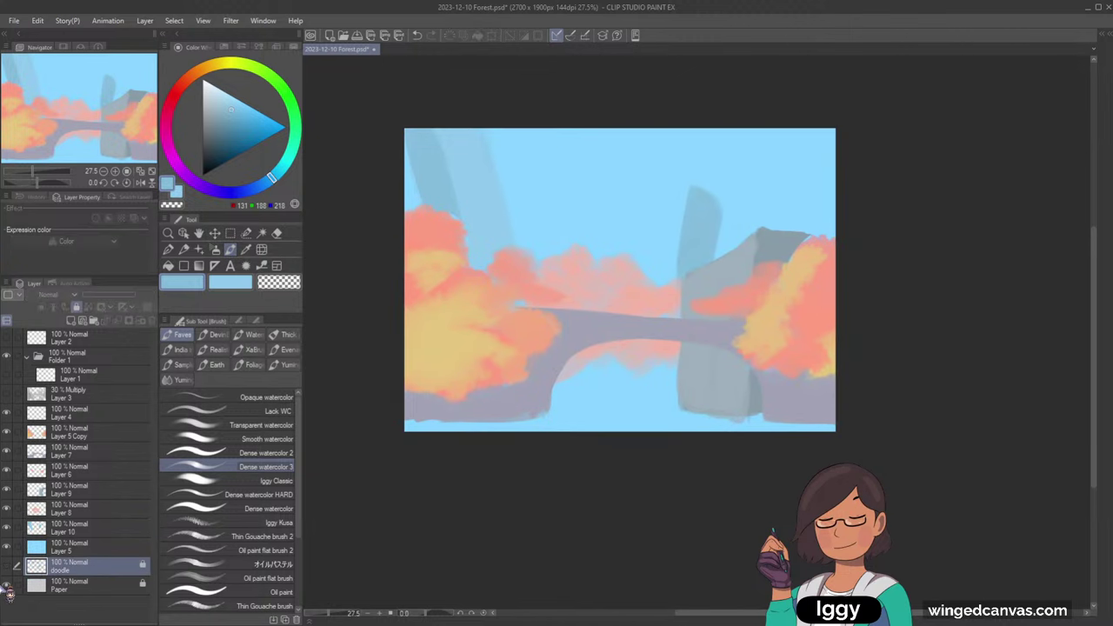
pyautogui.click(7, 393)
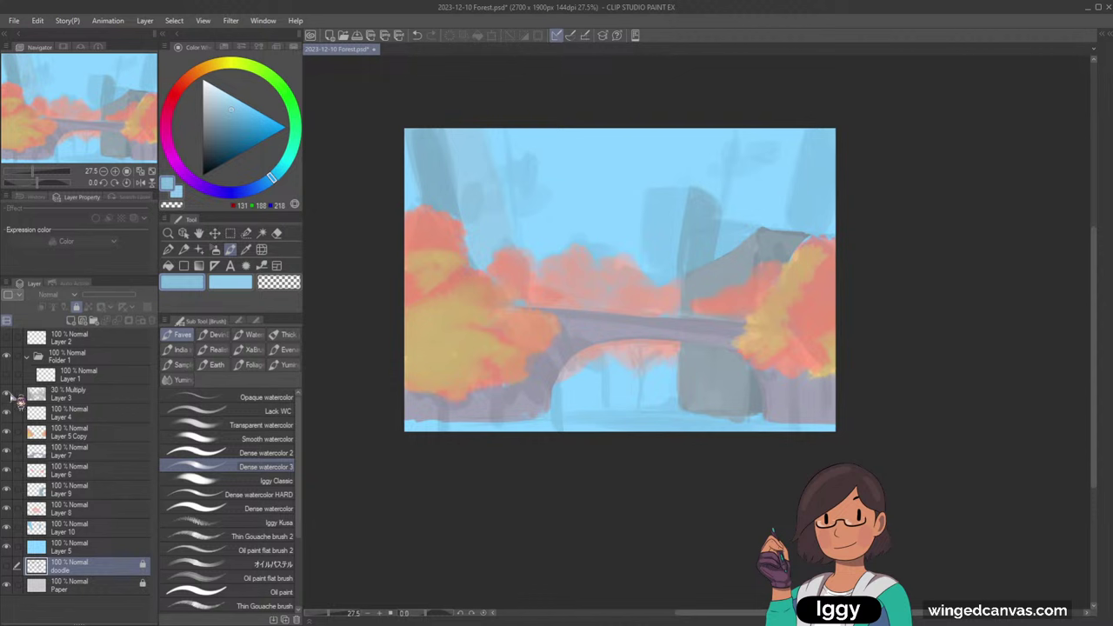
pyautogui.click(7, 393)
pyautogui.click(87, 527)
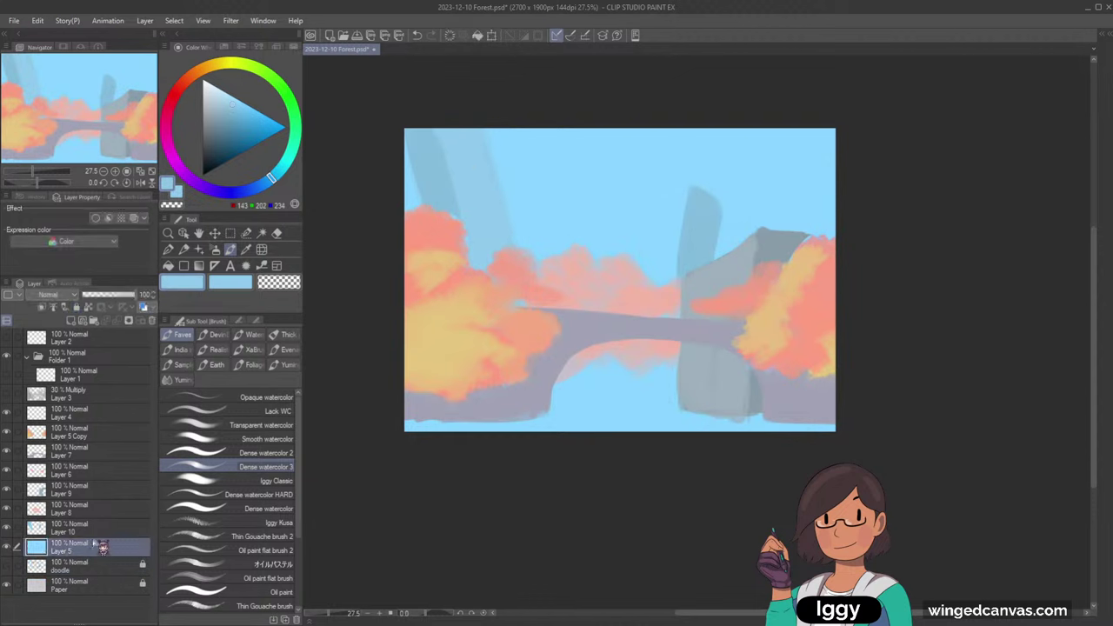
pyautogui.click(245, 250)
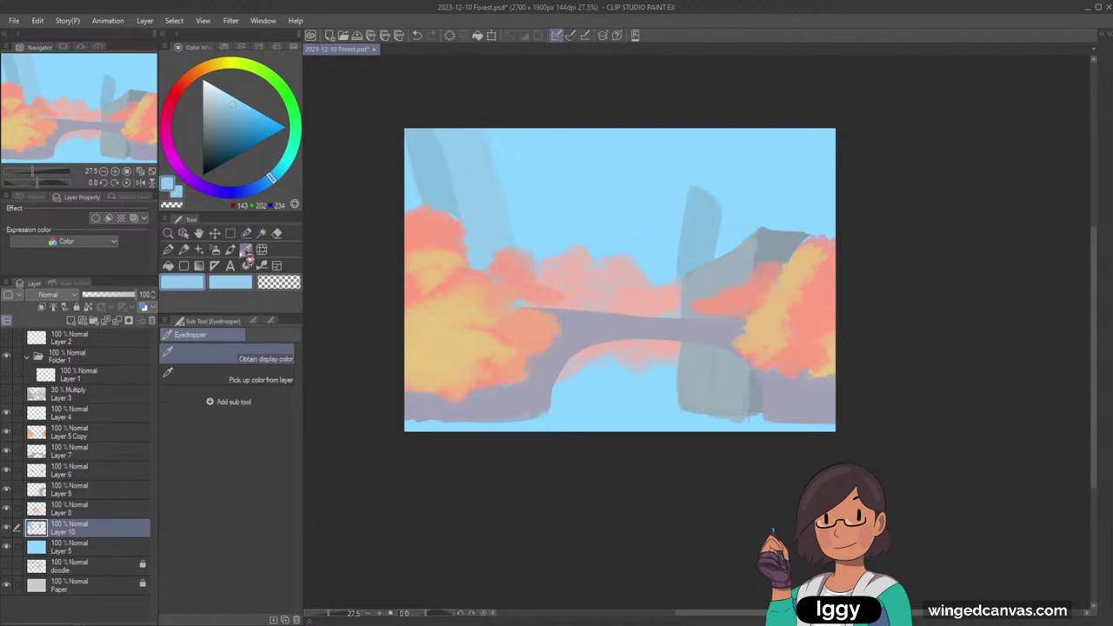
pyautogui.click(230, 251)
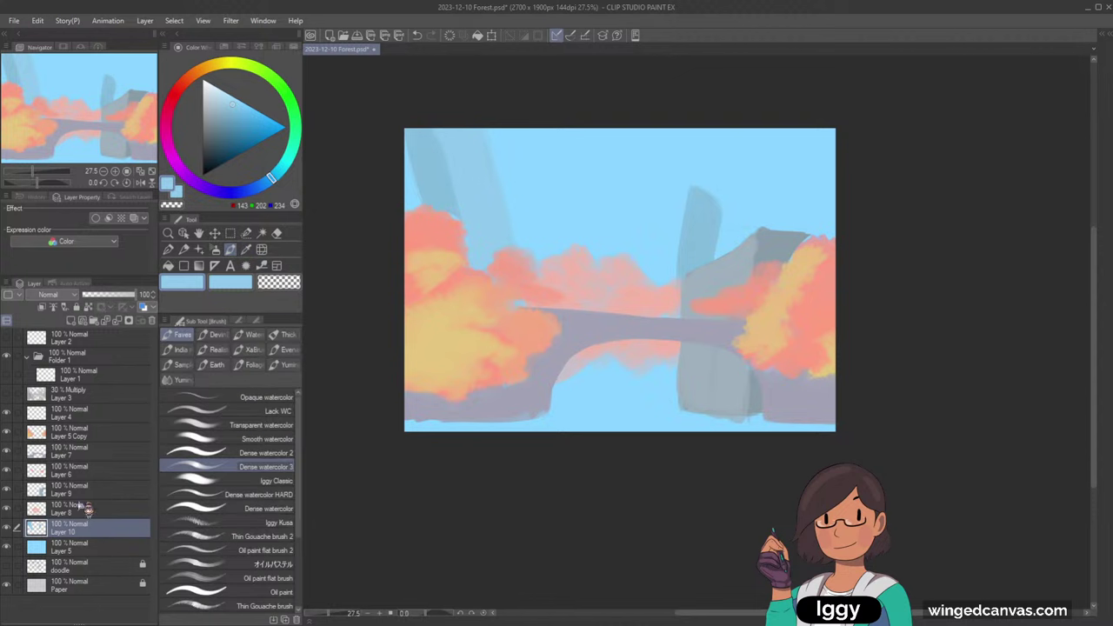
# - Add a new layer above Layer 10, and compare the painting with the sketch layer shown and hidden
pyautogui.click(8, 394)
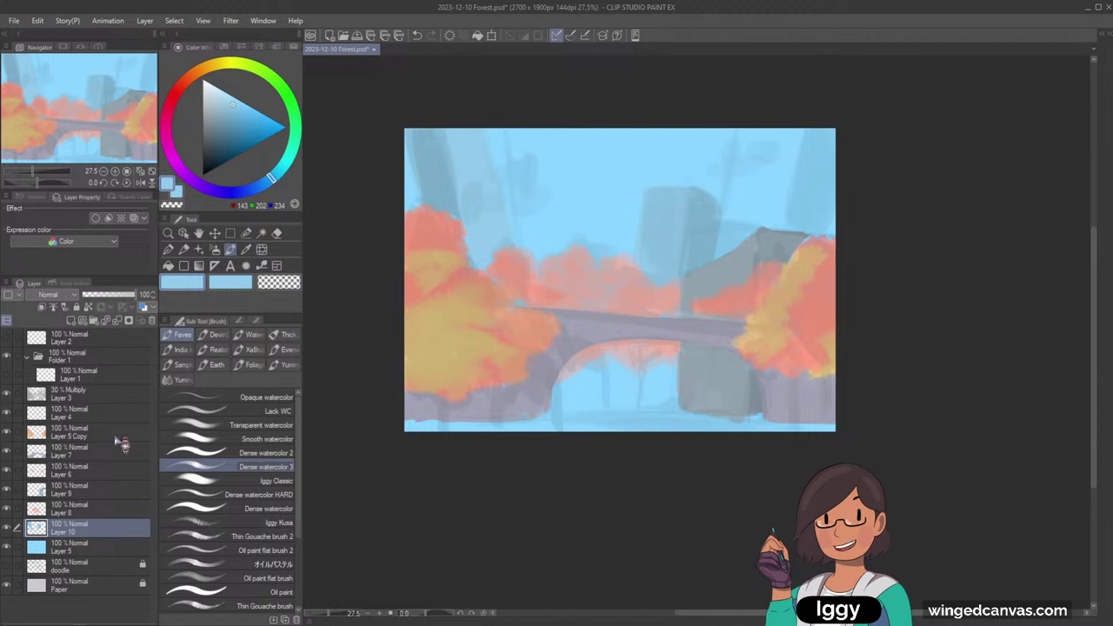
pyautogui.click(102, 509)
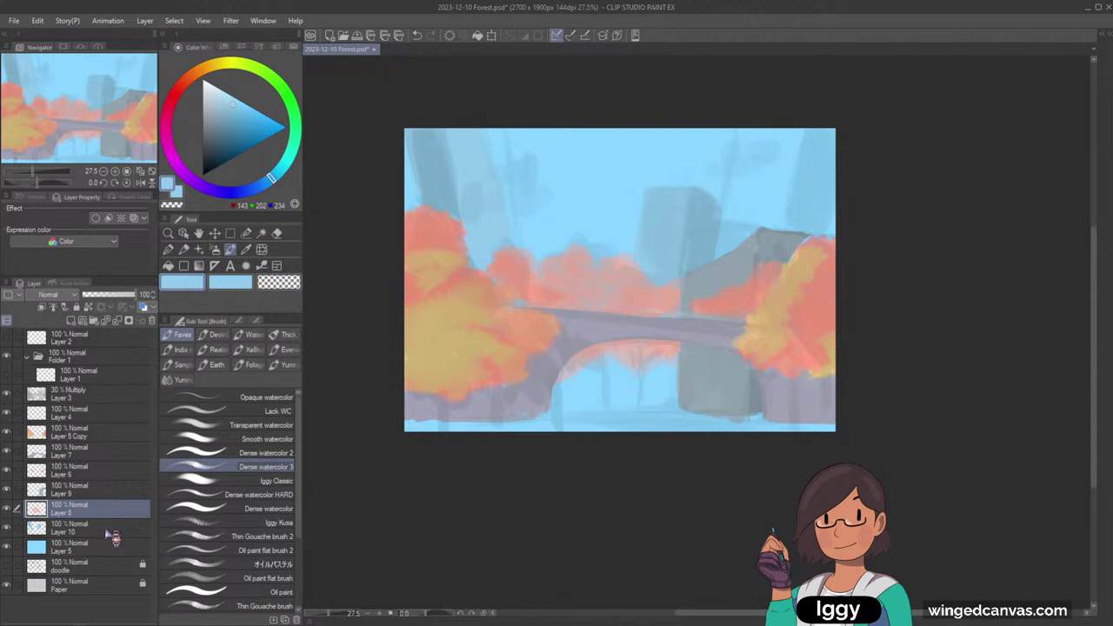
pyautogui.click(112, 529)
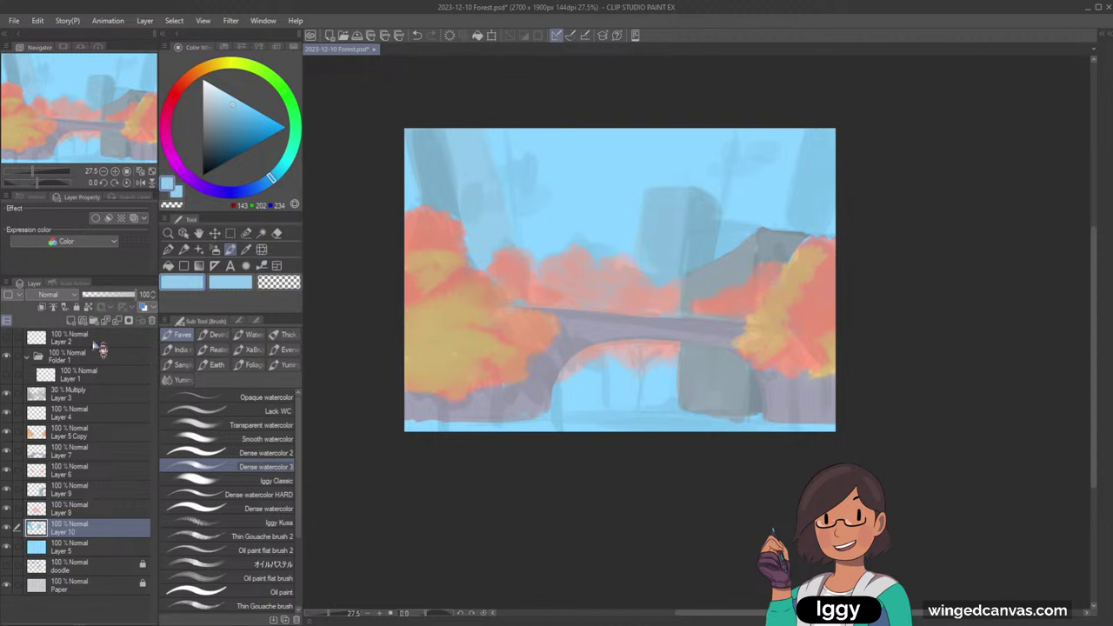
pyautogui.click(77, 321)
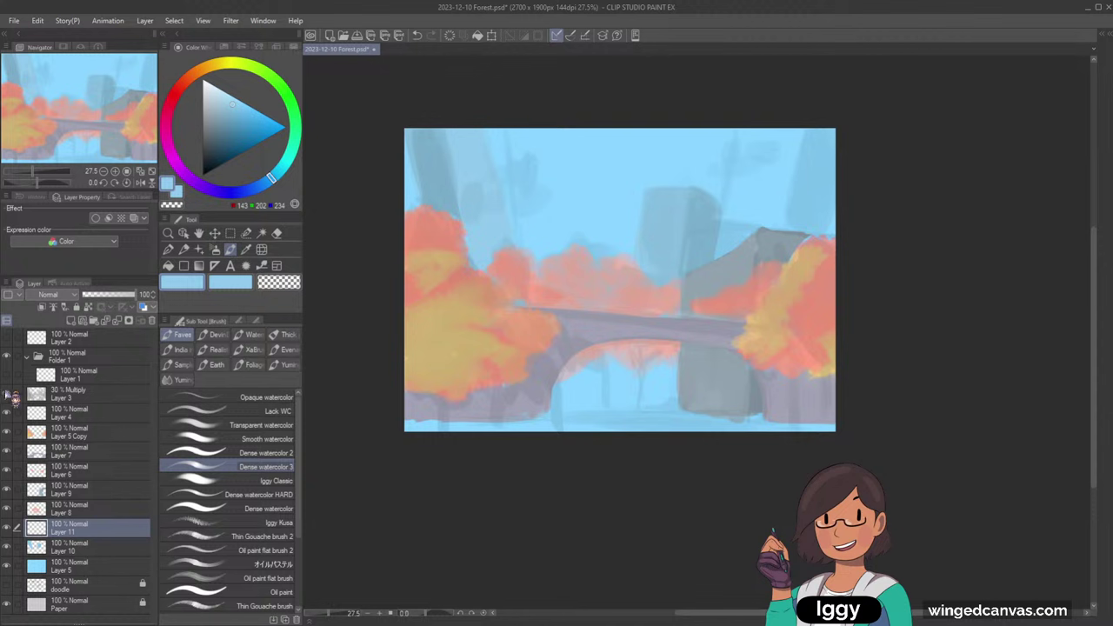
pyautogui.click(7, 392)
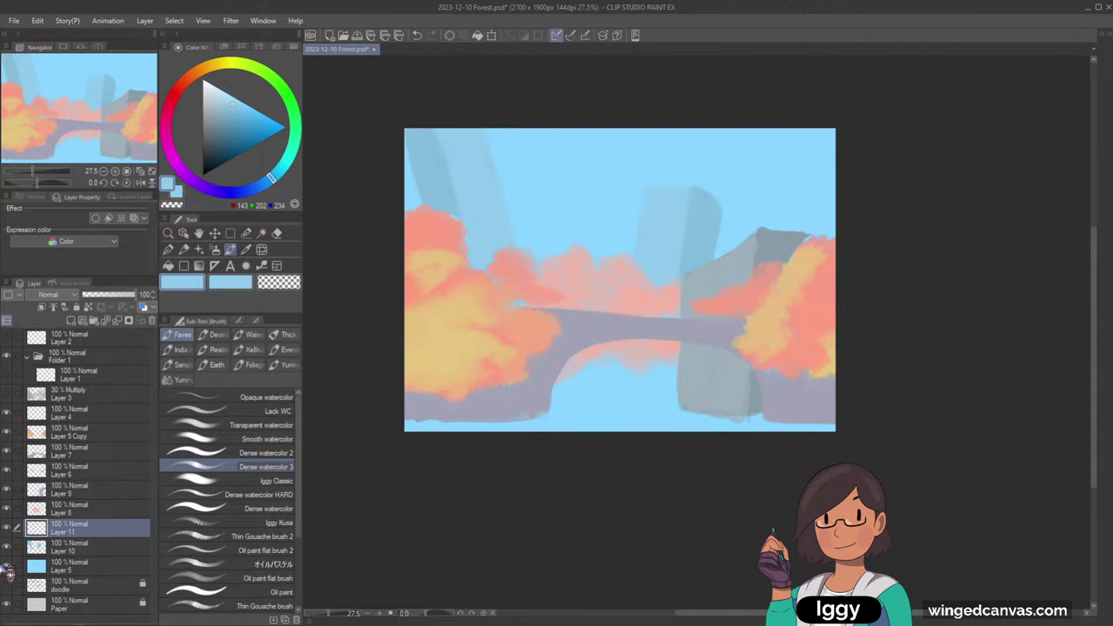
pyautogui.click(7, 394)
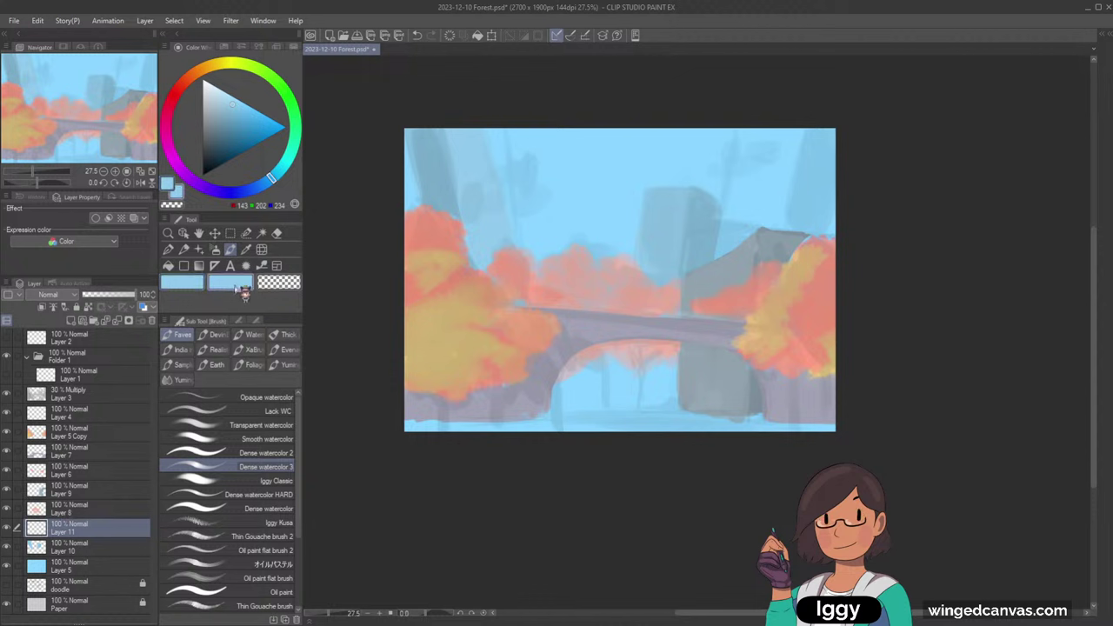
pyautogui.click(7, 394)
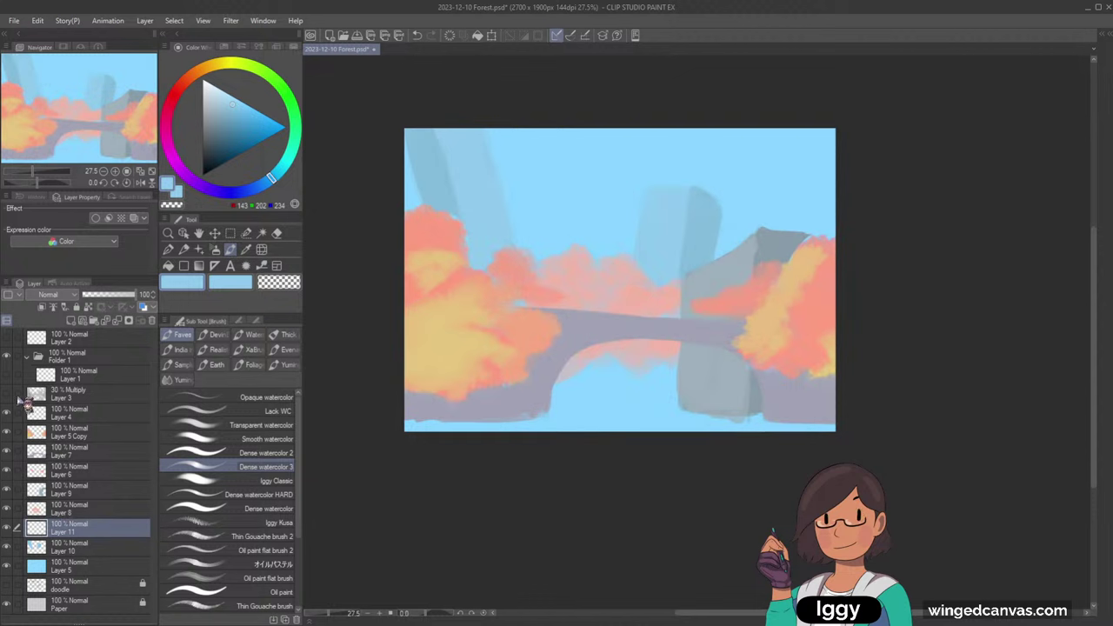
# - Try a column edge beside the tall tower in sub colour RGB 131, 188, 218, undo it, and sample the building's grey-blue RGB 146, 162, 171
pyautogui.click(230, 282)
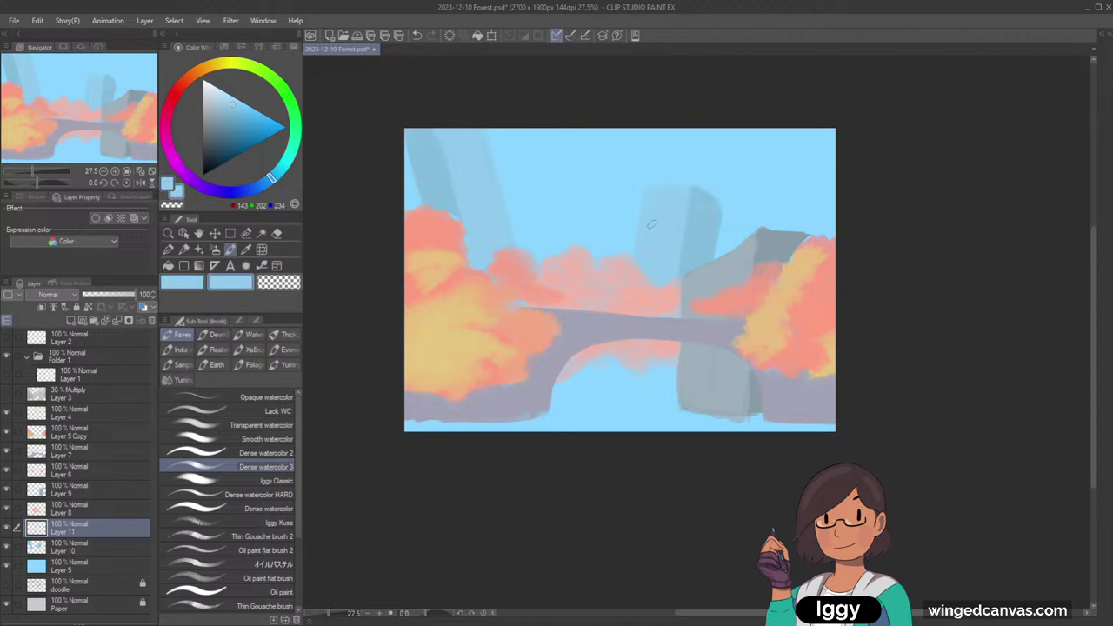
pyautogui.click(8, 393)
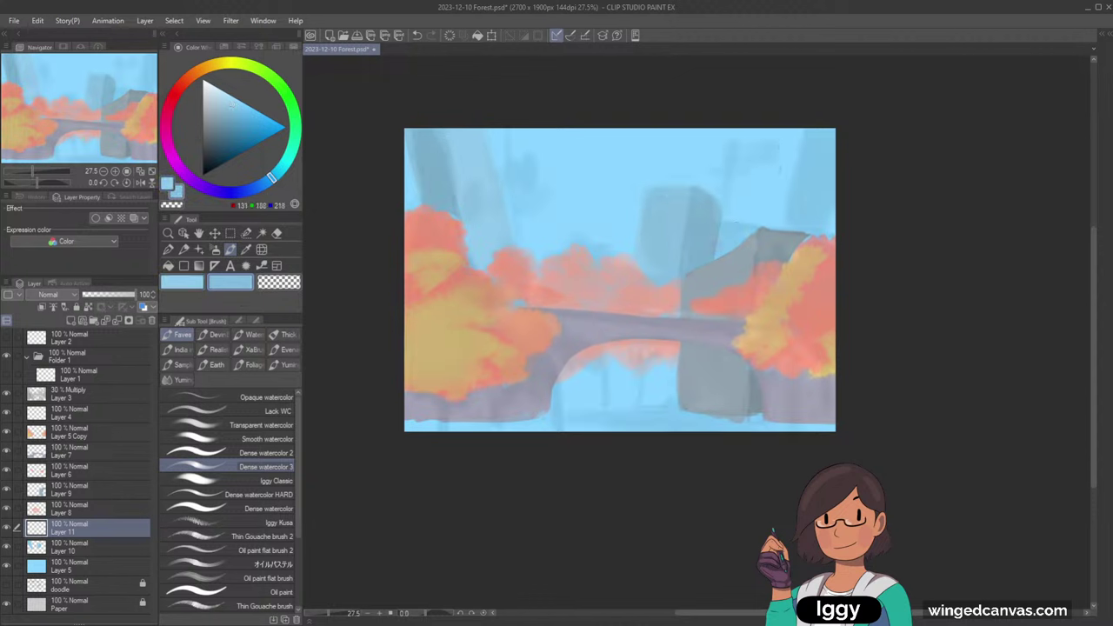
pyautogui.moveTo(737, 132)
pyautogui.mouseDown()
pyautogui.moveTo(721, 253)
pyautogui.moveTo(741, 111)
pyautogui.mouseUp()
pyautogui.hotkey('ctrl', 'z')
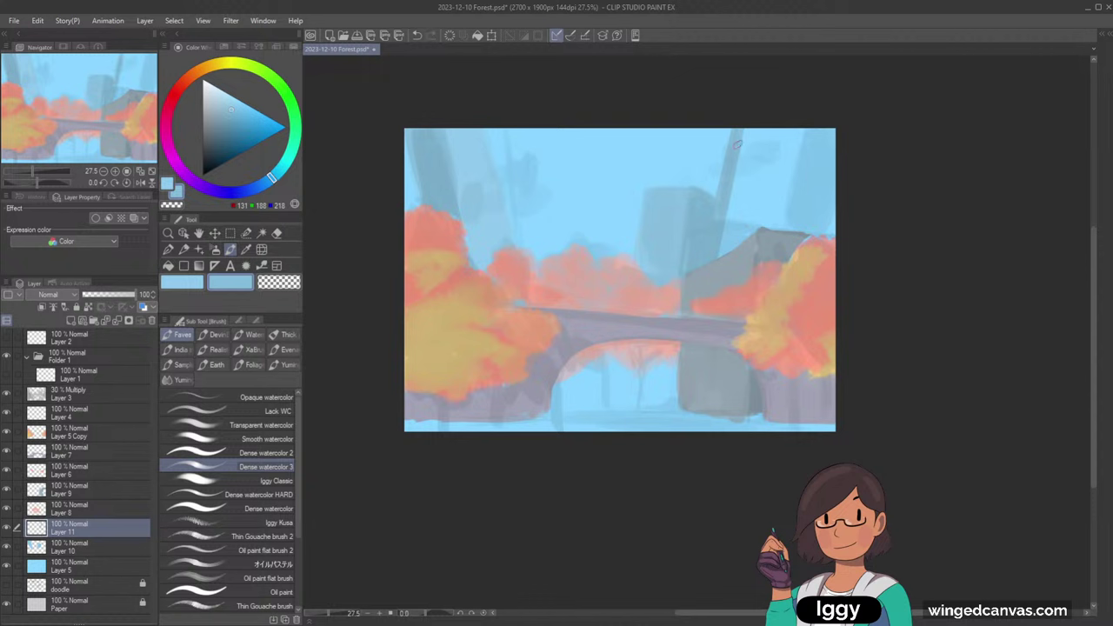
pyautogui.keyDown('alt'); pyautogui.click(720, 275); pyautogui.keyUp('alt')
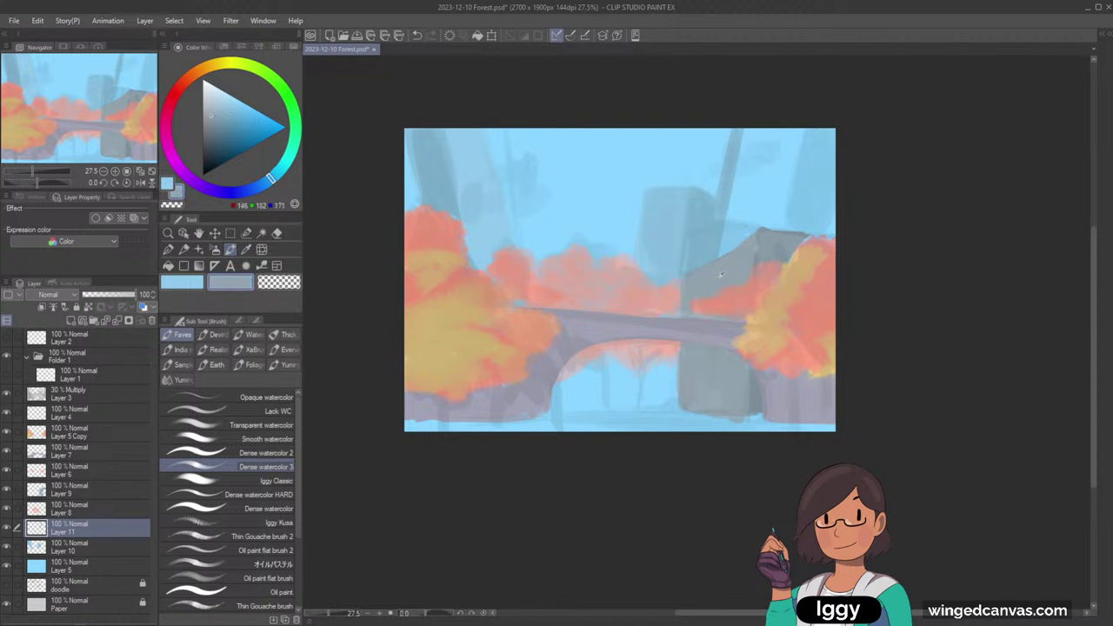
pyautogui.hotkey('ctrl', 'z')
# - Test the grey-blue along the column's left edge against the sketch, and sample the softened tone RGB 142, 182, 204
pyautogui.moveTo(714, 259); pyautogui.dragTo(732, 159)
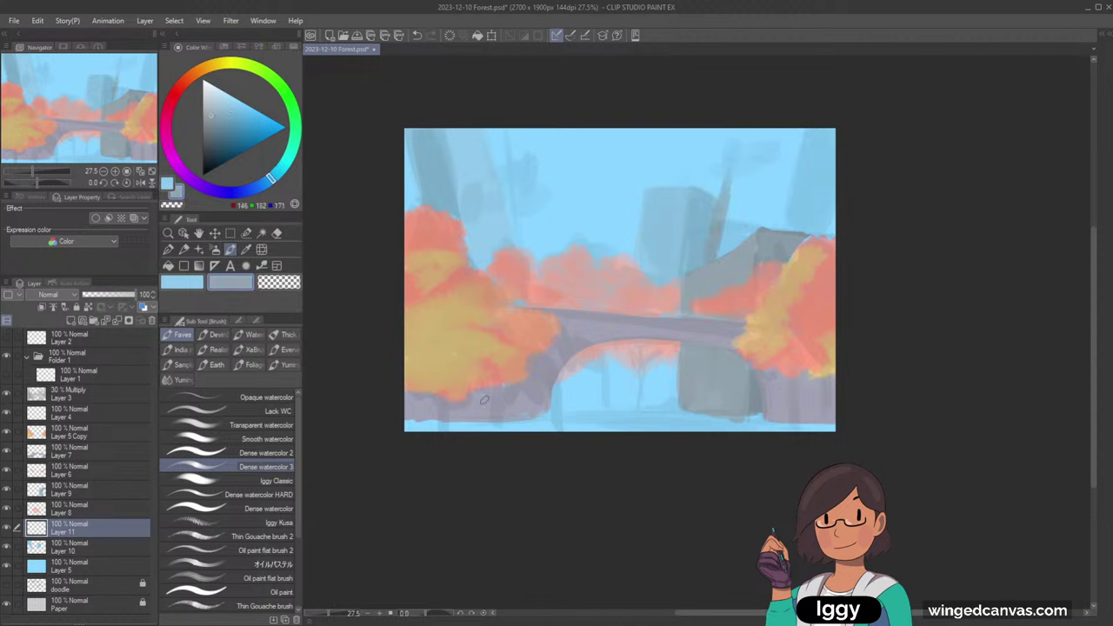
pyautogui.click(11, 397)
pyautogui.click(11, 397)
pyautogui.click(11, 396)
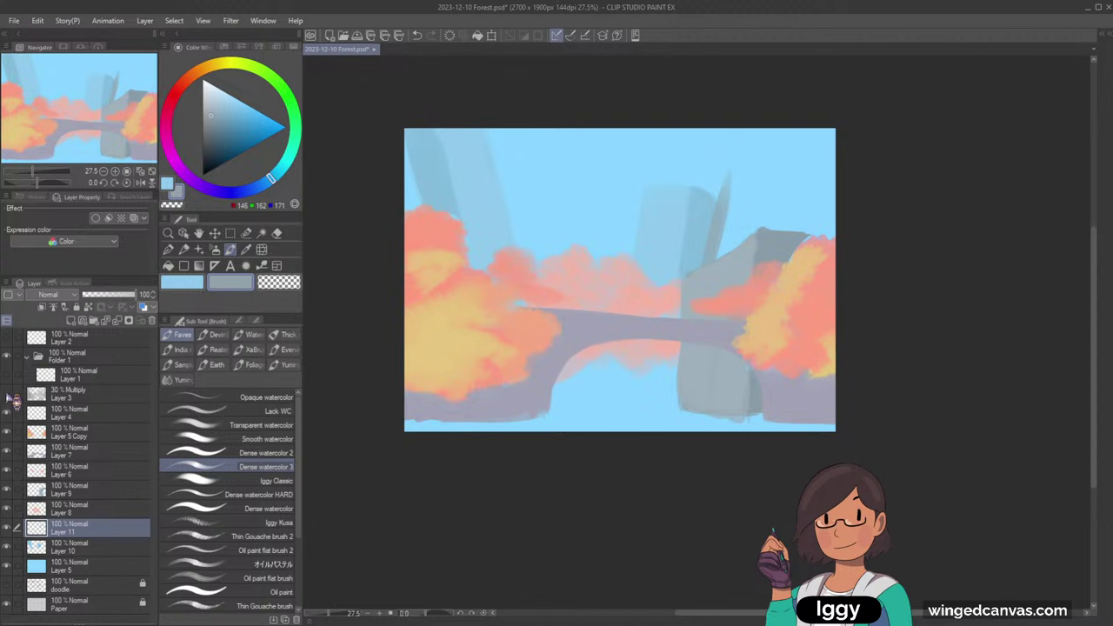
pyautogui.hotkey('ctrl', 'z')
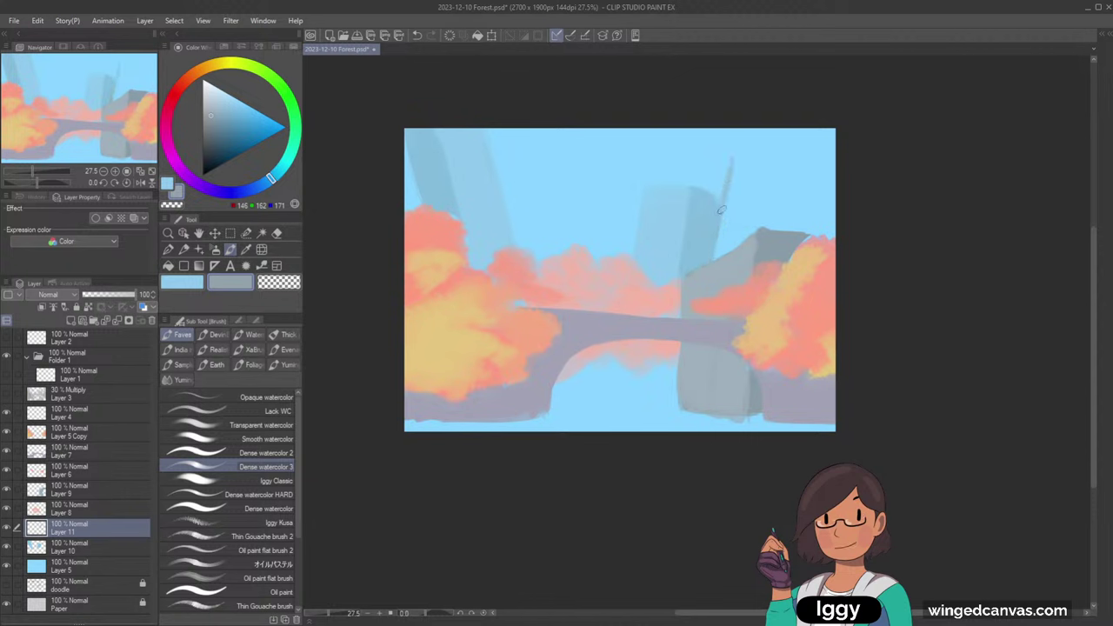
pyautogui.keyDown('alt'); pyautogui.click(732, 176); pyautogui.keyUp('alt')
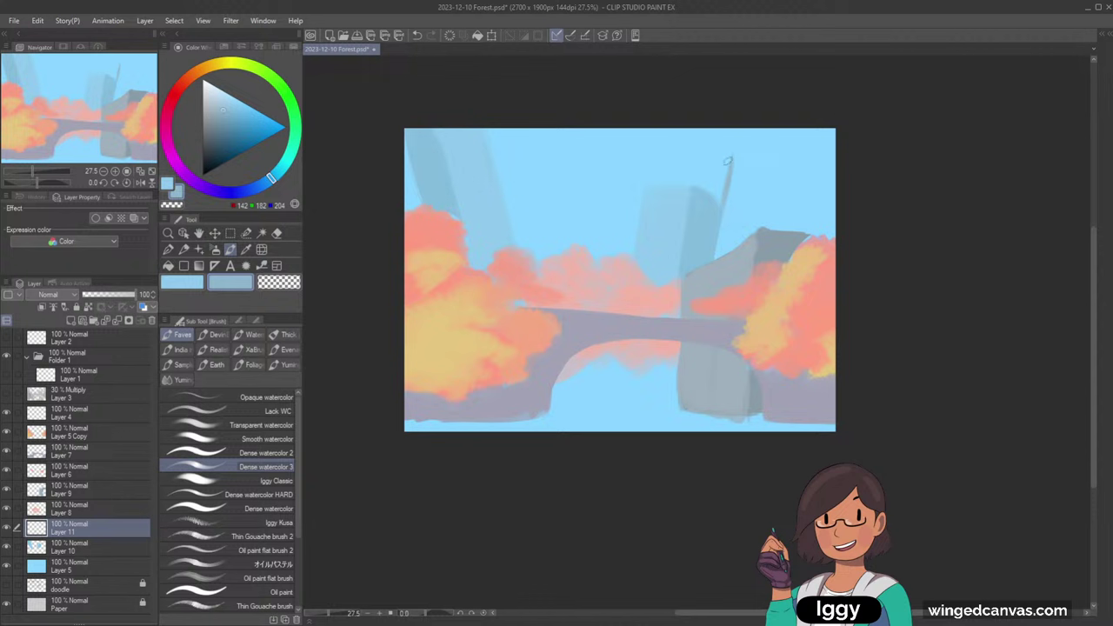
# - Paint the left face of the large column right of the tower in blue-grey RGB 142, 182, 204, up to the canvas top
pyautogui.moveTo(744, 130); pyautogui.dragTo(714, 259)
pyautogui.hotkey('ctrl', 'z')
pyautogui.moveTo(737, 129)
pyautogui.mouseDown()
pyautogui.moveTo(716, 259)
pyautogui.moveTo(745, 69)
pyautogui.mouseUp()
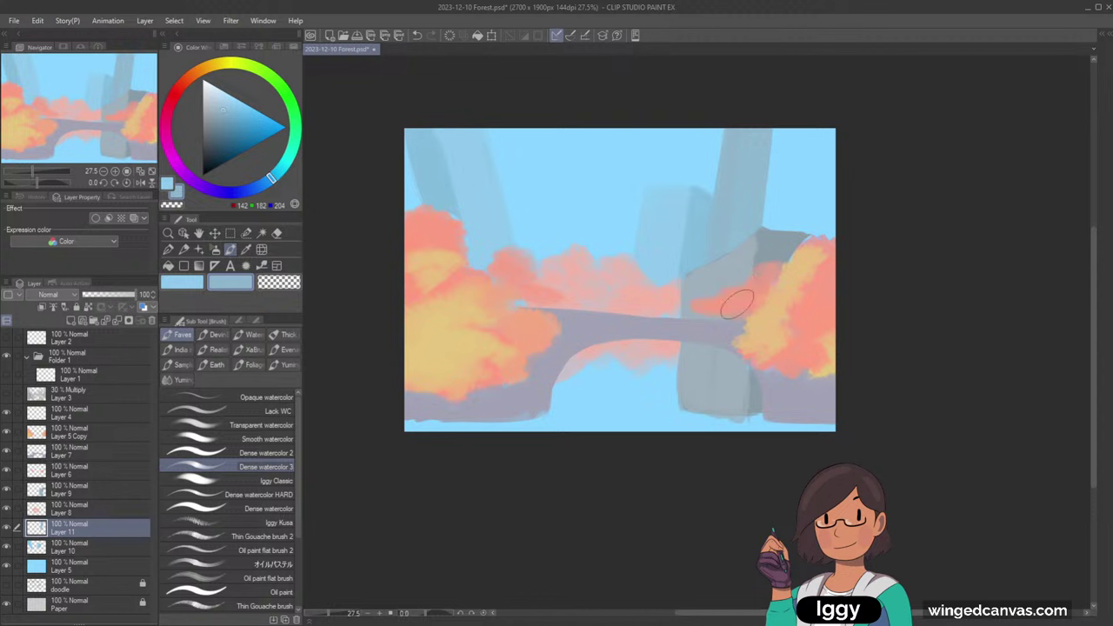
pyautogui.moveTo(742, 253); pyautogui.dragTo(768, 64)
pyautogui.moveTo(725, 228); pyautogui.dragTo(740, 104)
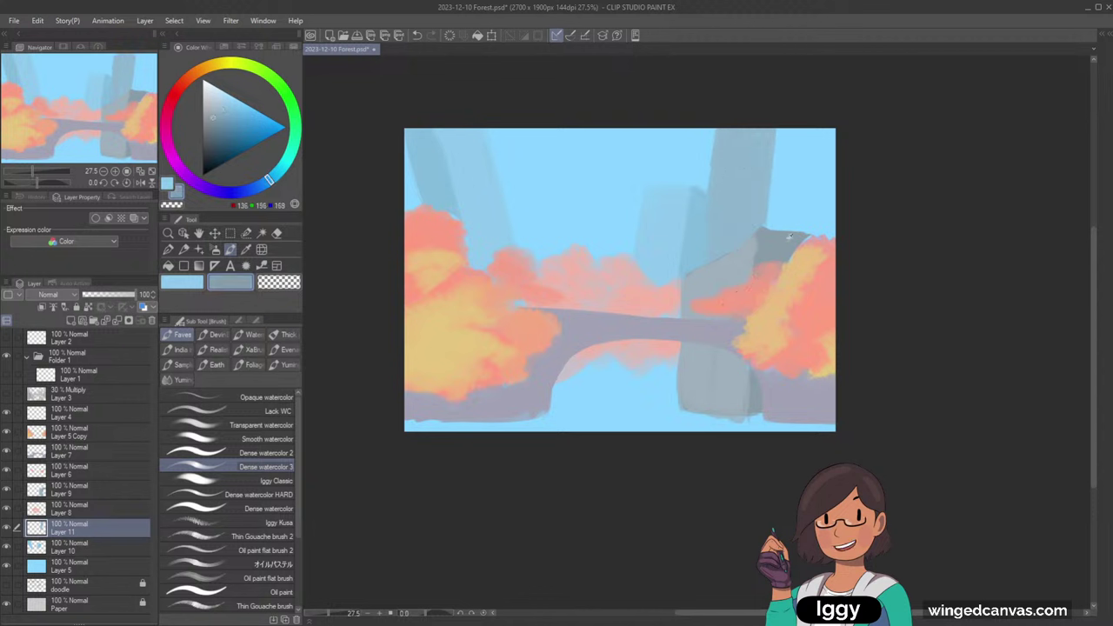
# - Paint the large column's right face out to the canvas edge in darker blue-grey RGB 139, 171, 189
pyautogui.moveTo(772, 224); pyautogui.dragTo(793, 99)
pyautogui.keyDown('alt'); pyautogui.click(784, 188); pyautogui.keyUp('alt')
pyautogui.hotkey('ctrl', 'z')
pyautogui.moveTo(790, 236); pyautogui.dragTo(796, 117)
pyautogui.moveTo(785, 259)
pyautogui.mouseDown()
pyautogui.moveTo(800, 172)
pyautogui.moveTo(845, 120)
pyautogui.mouseUp()
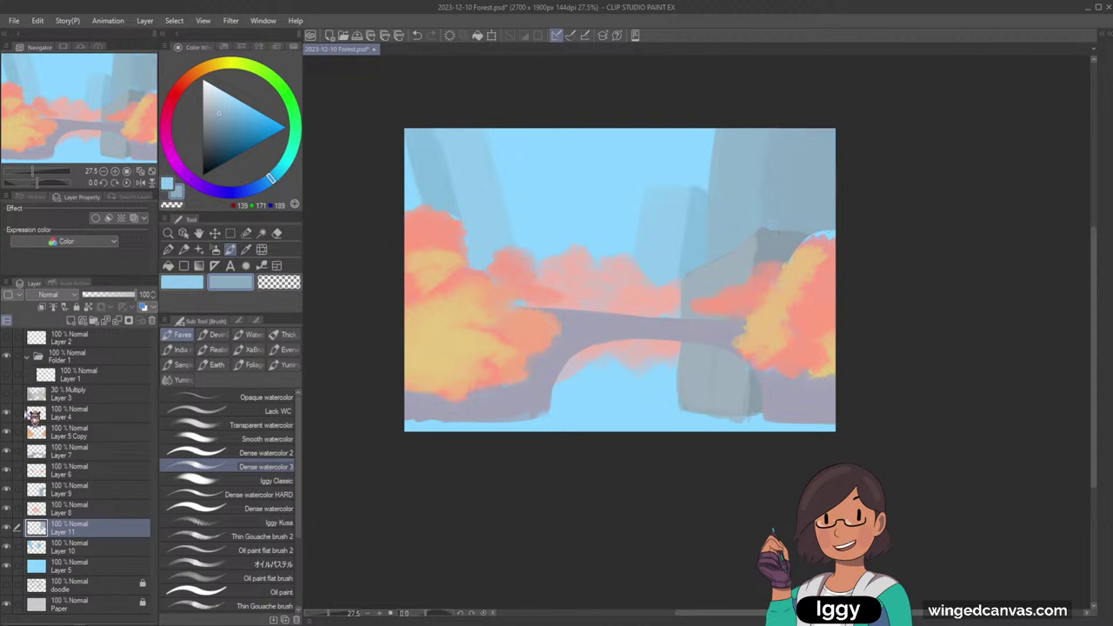
# - Compare the large column with the sketch layer, and extend its left edge in blue-grey RGB 142, 182, 204
pyautogui.click(10, 395)
pyautogui.click(10, 394)
pyautogui.click(10, 395)
pyautogui.click(12, 397)
pyautogui.keyDown('alt'); pyautogui.click(721, 174); pyautogui.keyUp('alt')
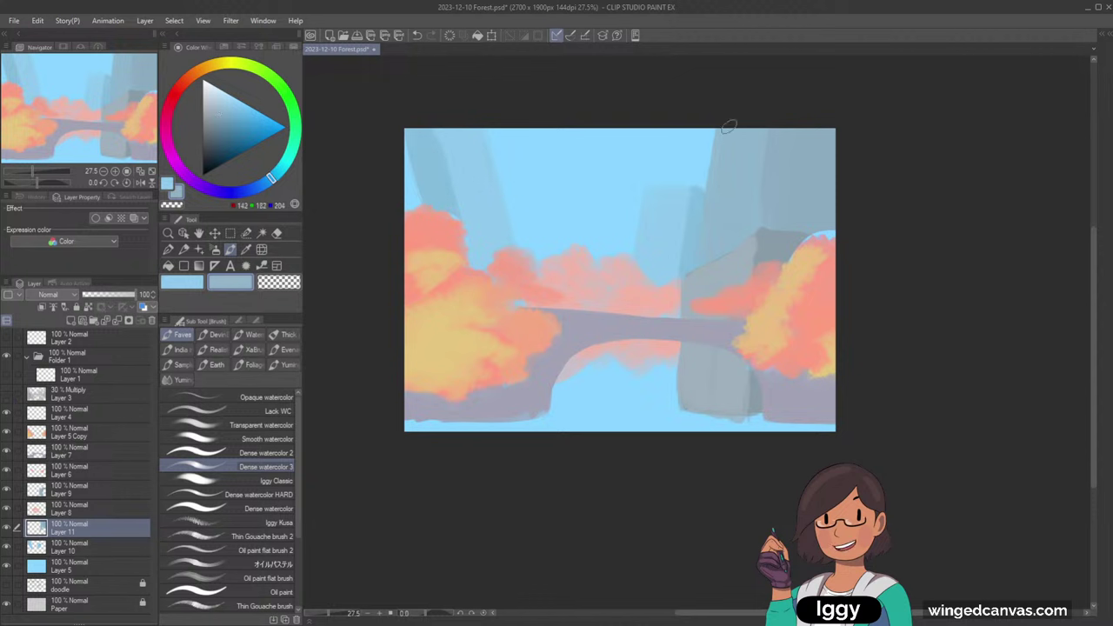
pyautogui.moveTo(709, 262); pyautogui.dragTo(709, 129)
pyautogui.keyDown('alt'); pyautogui.click(825, 187); pyautogui.keyUp('alt')
# - Extend the right foliage upward on Layer 5 Copy with Thin Gouache brush 2 in yellow-orange RGB 231, 190, 129
pyautogui.press('o')
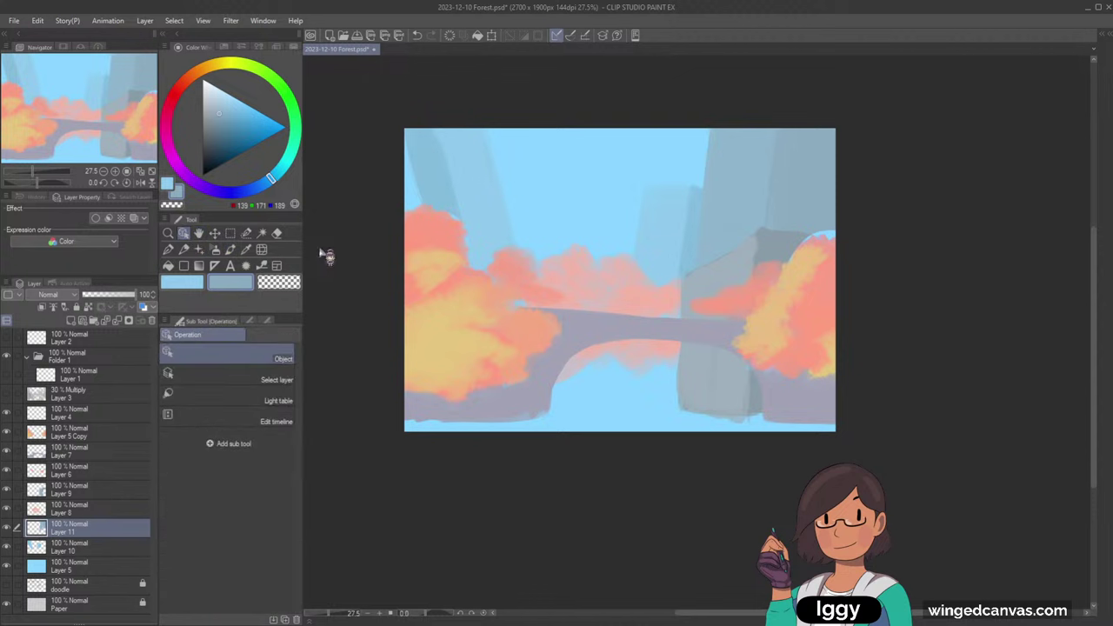
pyautogui.click(825, 290)
pyautogui.click(215, 249)
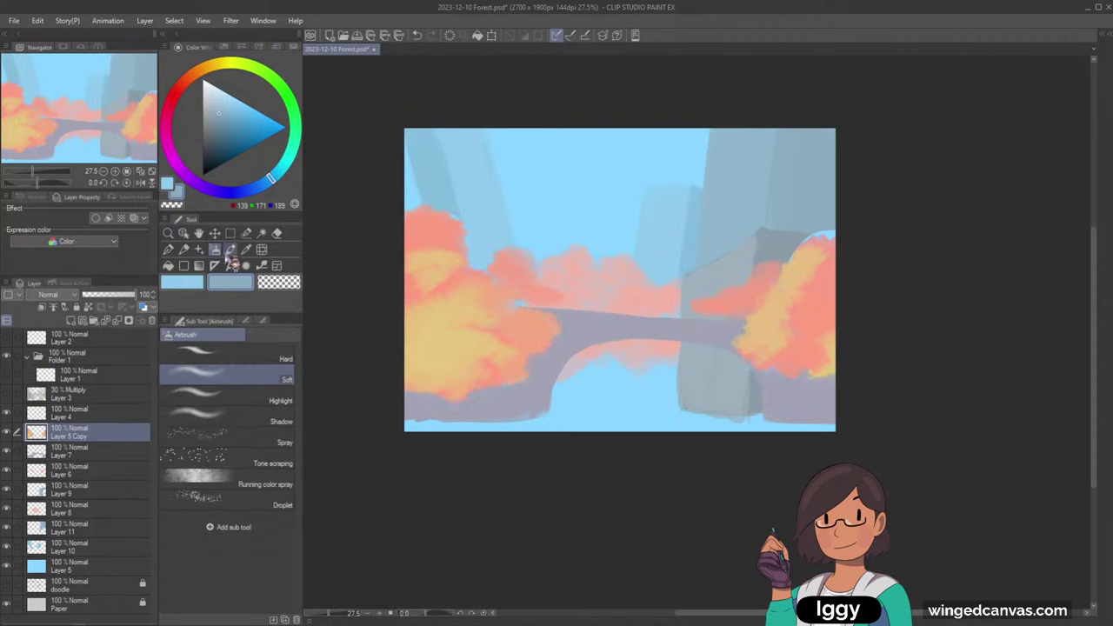
pyautogui.click(230, 250)
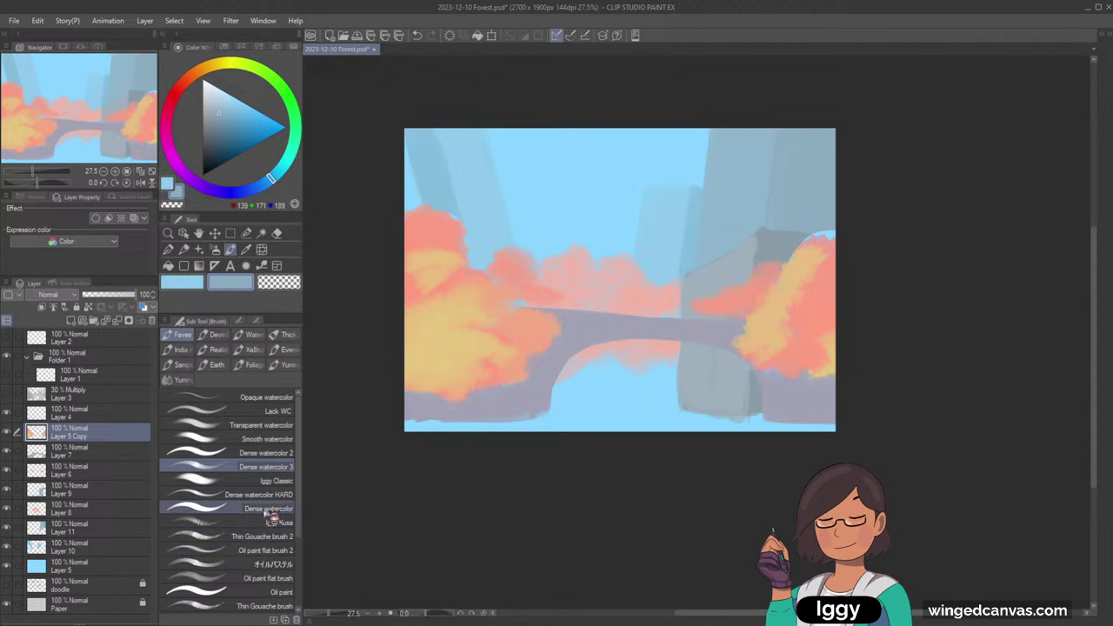
pyautogui.click(282, 538)
pyautogui.keyDown('alt'); pyautogui.click(764, 309); pyautogui.keyUp('alt')
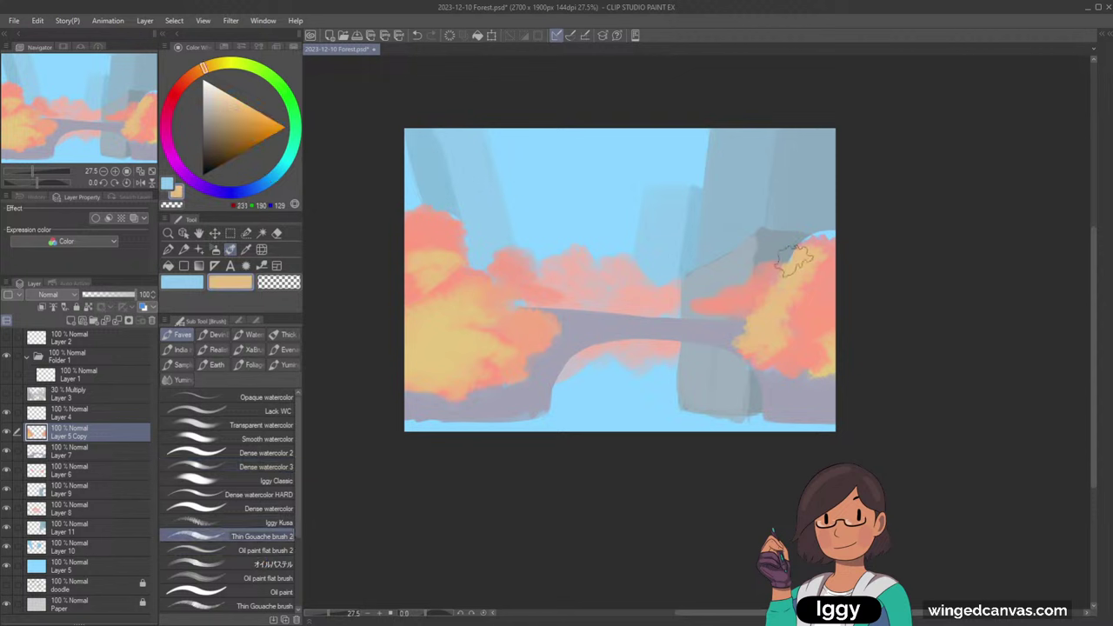
pyautogui.moveTo(791, 265)
pyautogui.mouseDown()
pyautogui.moveTo(817, 216)
pyautogui.moveTo(813, 246)
pyautogui.moveTo(834, 224)
pyautogui.mouseUp()
# - Refine the right foliage with coral RGB 245, 159, 140 and yellow-orange RGB 231, 190, 130, including its lower left edge
pyautogui.keyDown('alt'); pyautogui.click(833, 247); pyautogui.keyUp('alt')
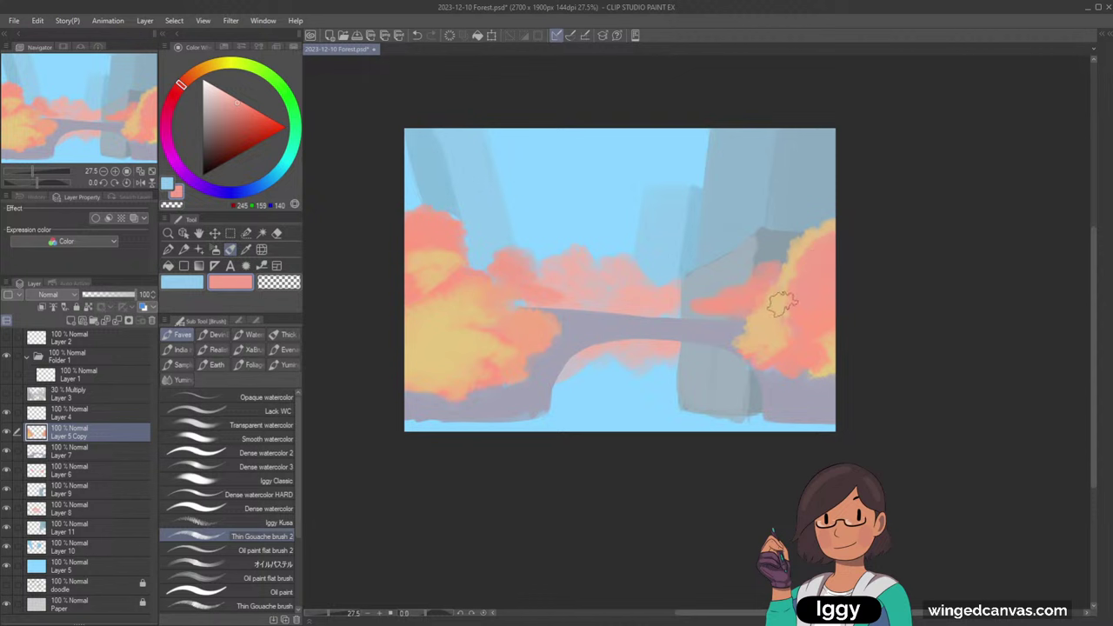
pyautogui.keyDown('alt'); pyautogui.click(781, 303); pyautogui.keyUp('alt')
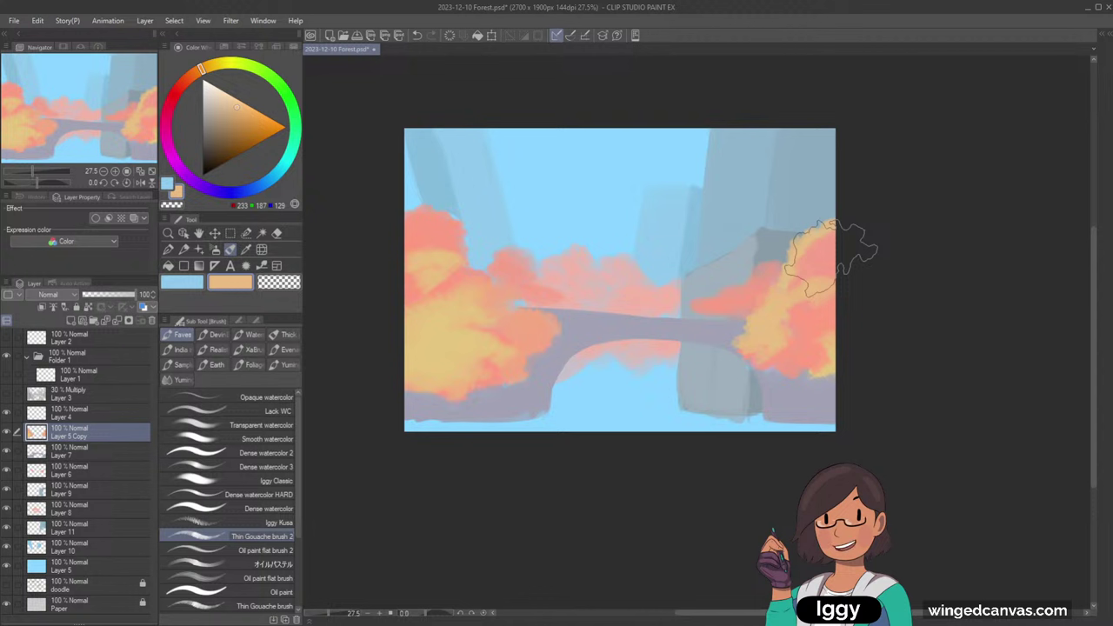
pyautogui.keyDown('alt'); pyautogui.click(759, 348); pyautogui.keyUp('alt')
pyautogui.moveTo(762, 342); pyautogui.dragTo(766, 303)
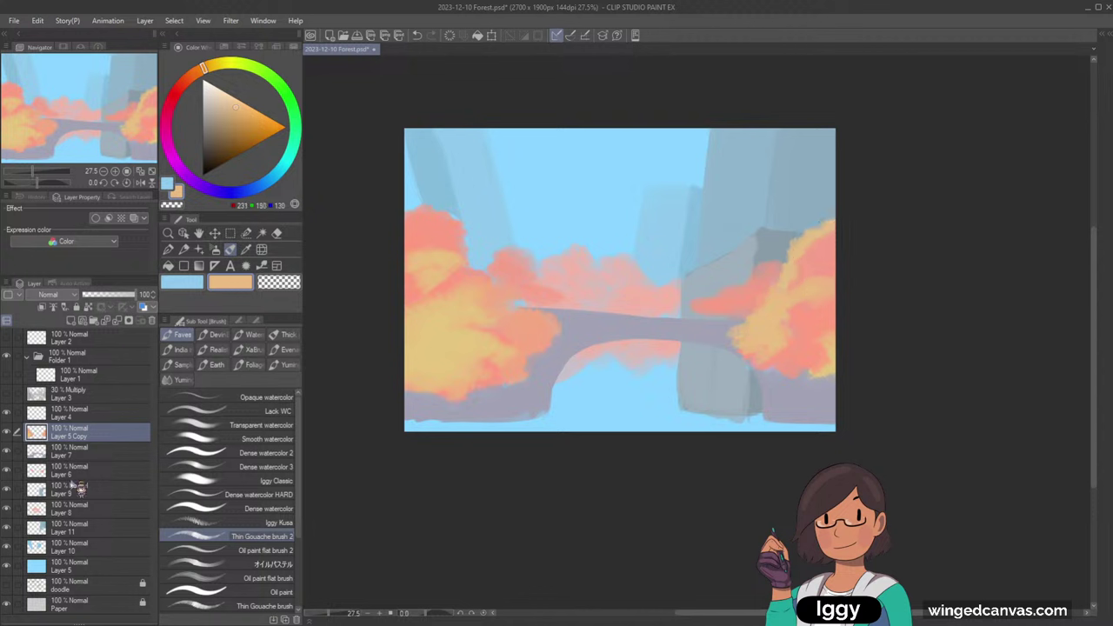
# - Add a new layer and place it between Layer 7 and Layer 6
pyautogui.click(87, 451)
pyautogui.click(78, 323)
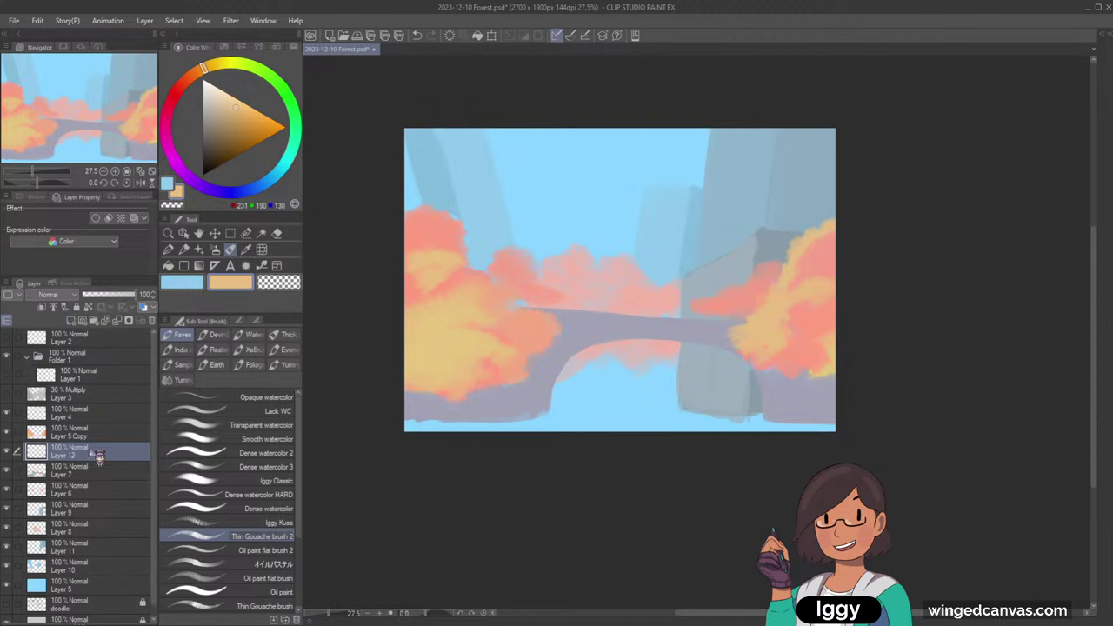
pyautogui.moveTo(90, 452); pyautogui.dragTo(92, 489)
# - Compare the painting with Layer 1 in Folder 1 hidden and shown
pyautogui.click(111, 143)
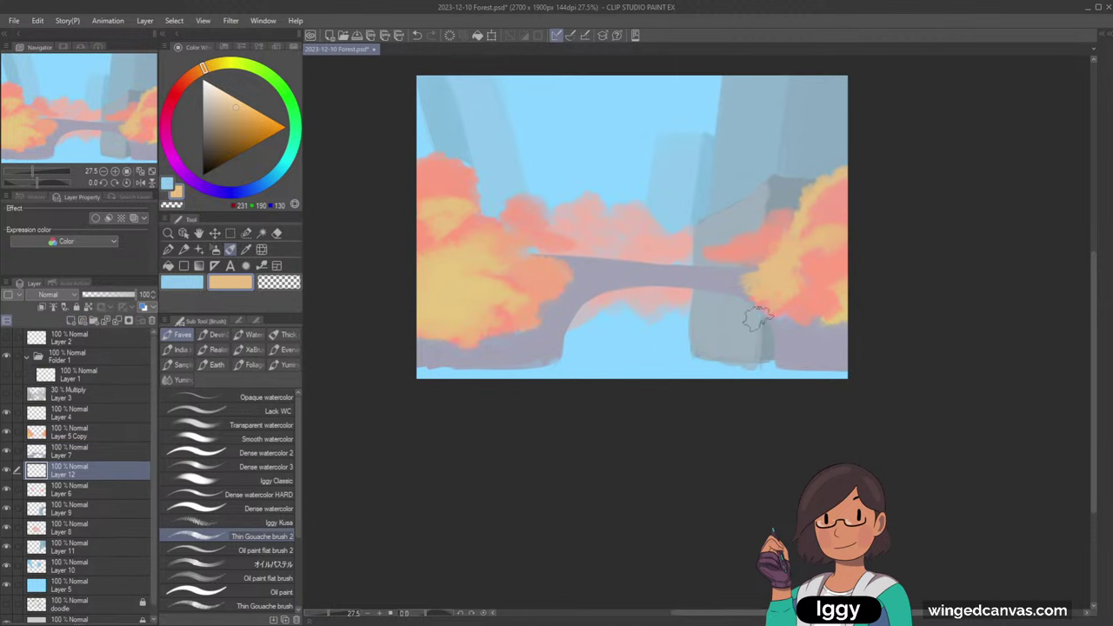
pyautogui.click(7, 375)
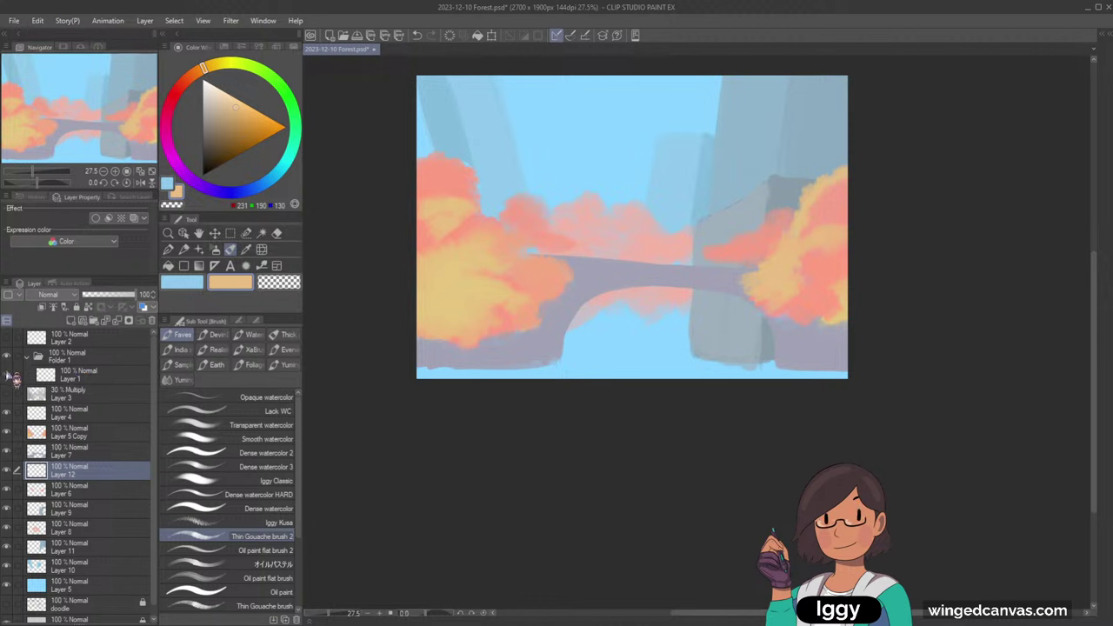
pyautogui.click(7, 374)
pyautogui.click(7, 374)
pyautogui.click(7, 375)
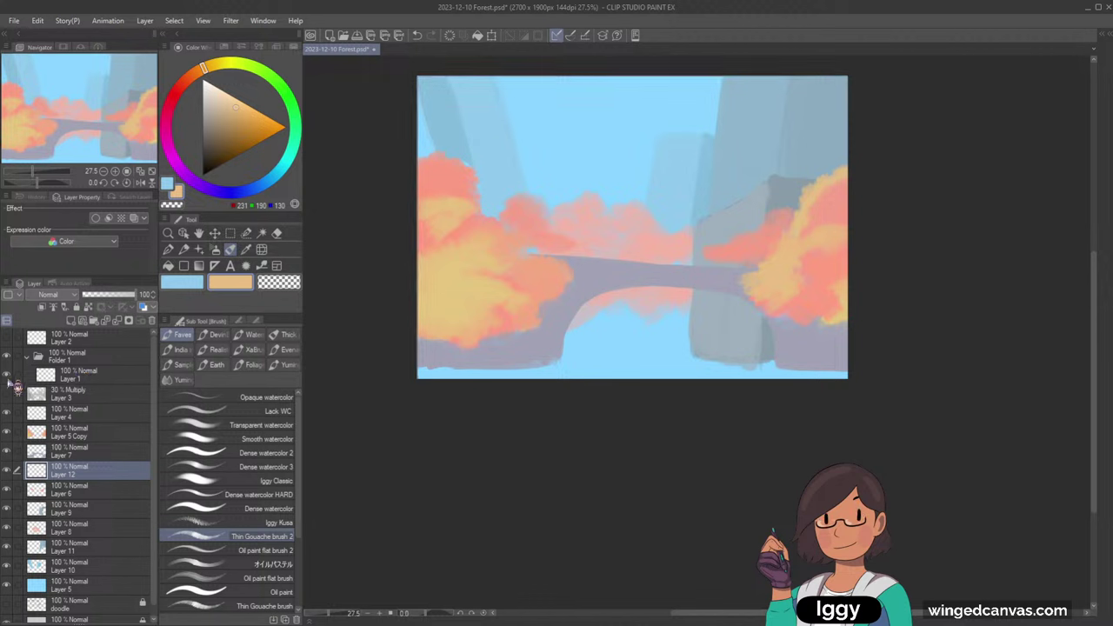
# - Collapse Folder 1 and hide it so the sketch is off
pyautogui.click(6, 375)
pyautogui.click(27, 357)
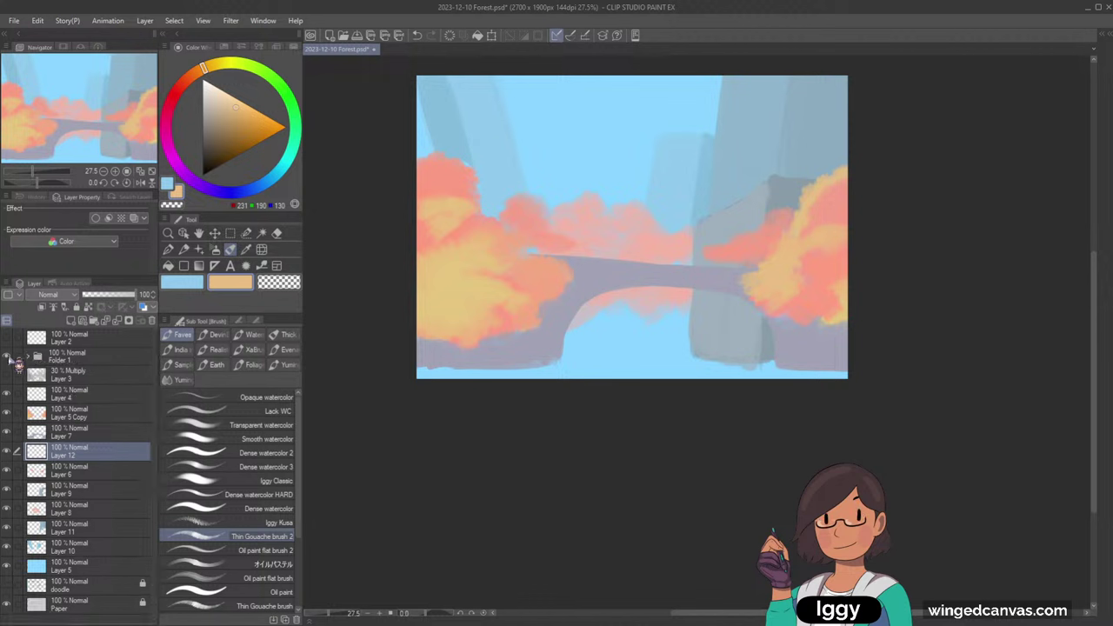
pyautogui.click(9, 377)
# - Paint the ground below the bridge on Layer 12 with Thin Gouache brush 2 in grey-green RGB 133, 165, 164
pyautogui.click(296, 139)
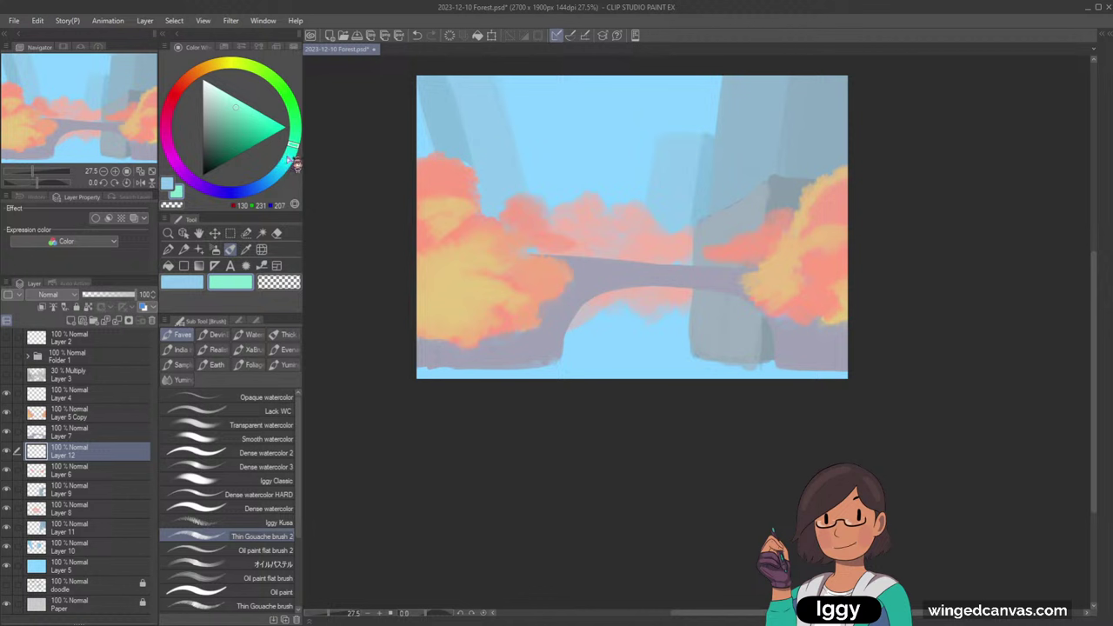
pyautogui.moveTo(285, 167); pyautogui.dragTo(287, 159)
pyautogui.click(213, 119)
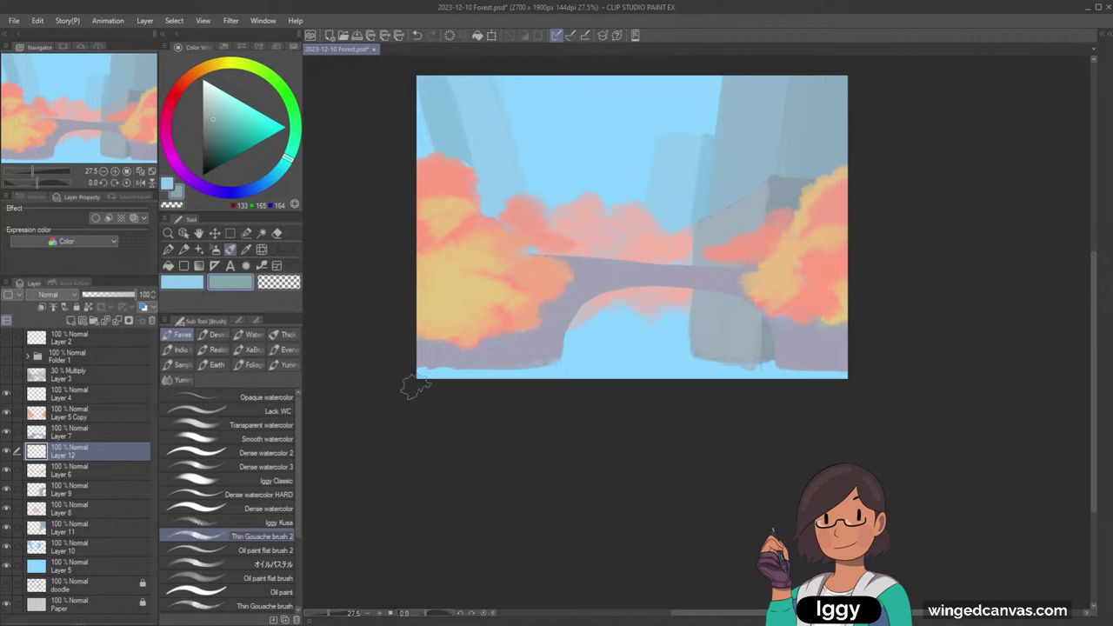
pyautogui.moveTo(417, 374)
pyautogui.mouseDown()
pyautogui.moveTo(820, 386)
pyautogui.moveTo(652, 377)
pyautogui.moveTo(782, 371)
pyautogui.moveTo(581, 367)
pyautogui.moveTo(755, 367)
pyautogui.moveTo(589, 367)
pyautogui.moveTo(698, 378)
pyautogui.moveTo(586, 363)
pyautogui.moveTo(728, 361)
pyautogui.moveTo(568, 354)
pyautogui.moveTo(722, 346)
pyautogui.moveTo(693, 349)
pyautogui.mouseUp()
pyautogui.hotkey('ctrl', 'z')
pyautogui.hotkey('ctrl', 'y')
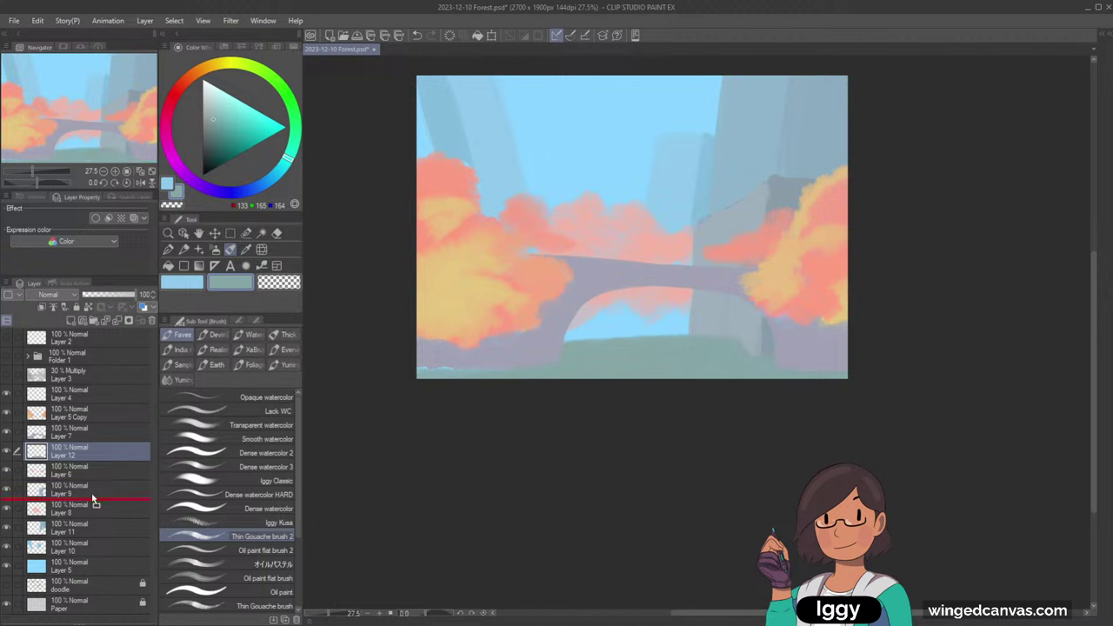
# - Move Layer 12 below Layer 9 and check Layer 9 by toggling its visibility
pyautogui.moveTo(94, 501); pyautogui.dragTo(93, 503)
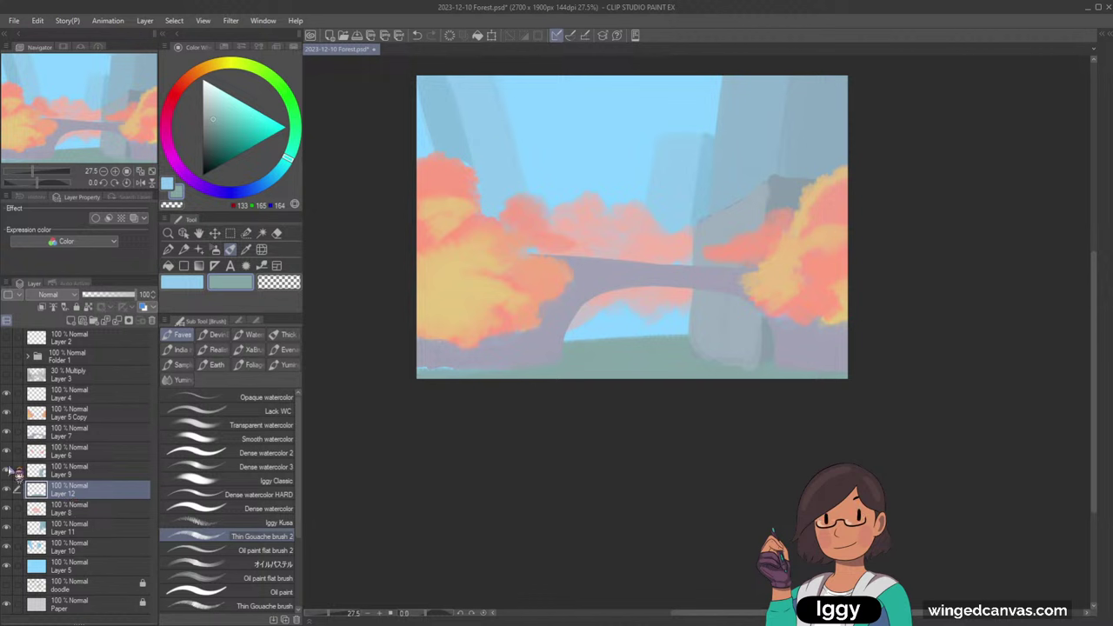
pyautogui.click(6, 471)
pyautogui.click(6, 470)
# - Extend the grey-green ground along the canvas's lower edge and level its upper edge under the arch, trimming with transparent color
pyautogui.moveTo(682, 343)
pyautogui.mouseDown()
pyautogui.moveTo(556, 325)
pyautogui.moveTo(593, 315)
pyautogui.mouseUp()
pyautogui.hotkey('ctrl', 'z')
pyautogui.moveTo(358, 385); pyautogui.dragTo(937, 403)
pyautogui.click(279, 282)
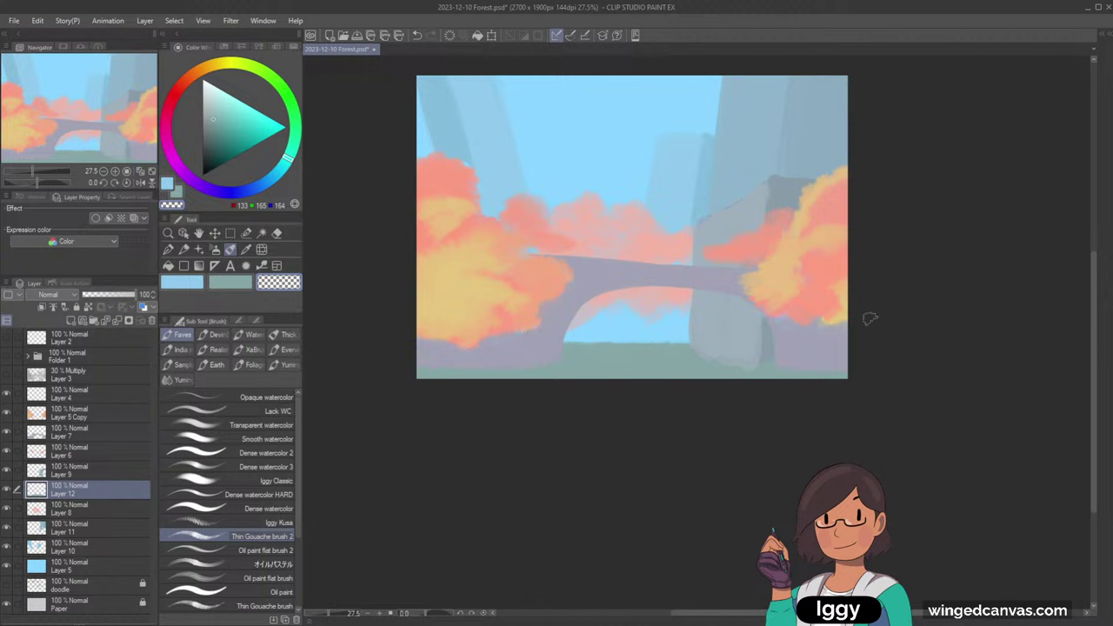
# - Fill the opening under the bridge arch on Layer 8 with pale pink RGB 226, 184, 178 using Thin Gouache brush 2
pyautogui.press('o')
pyautogui.click(599, 300)
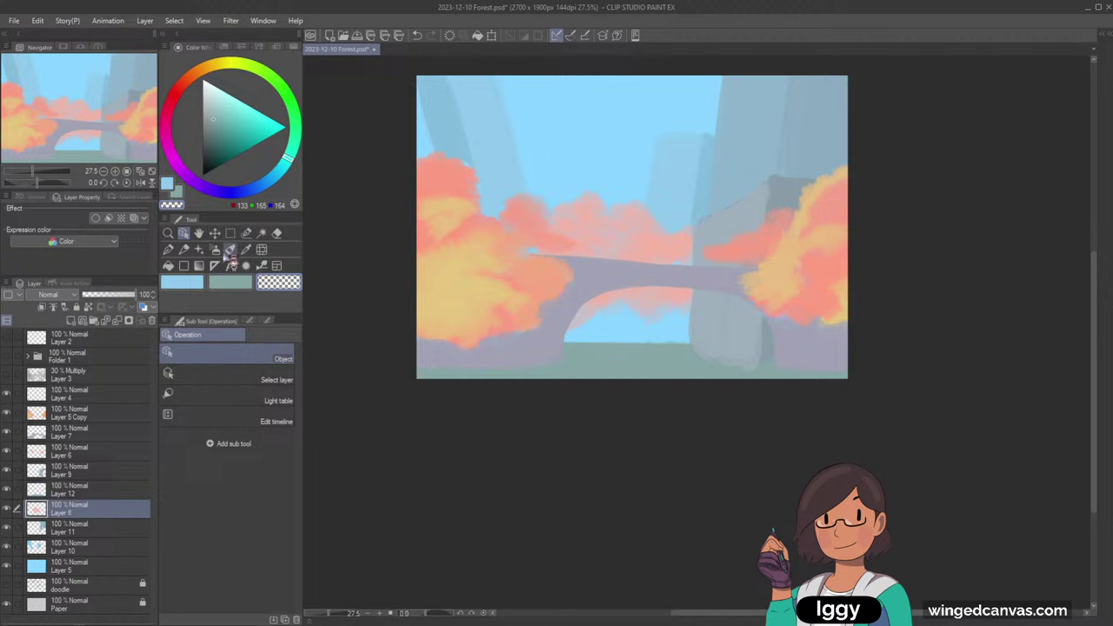
pyautogui.click(217, 250)
pyautogui.click(232, 251)
pyautogui.keyDown('alt'); pyautogui.click(634, 296); pyautogui.keyUp('alt')
pyautogui.keyDown('alt'); pyautogui.click(651, 292); pyautogui.keyUp('alt')
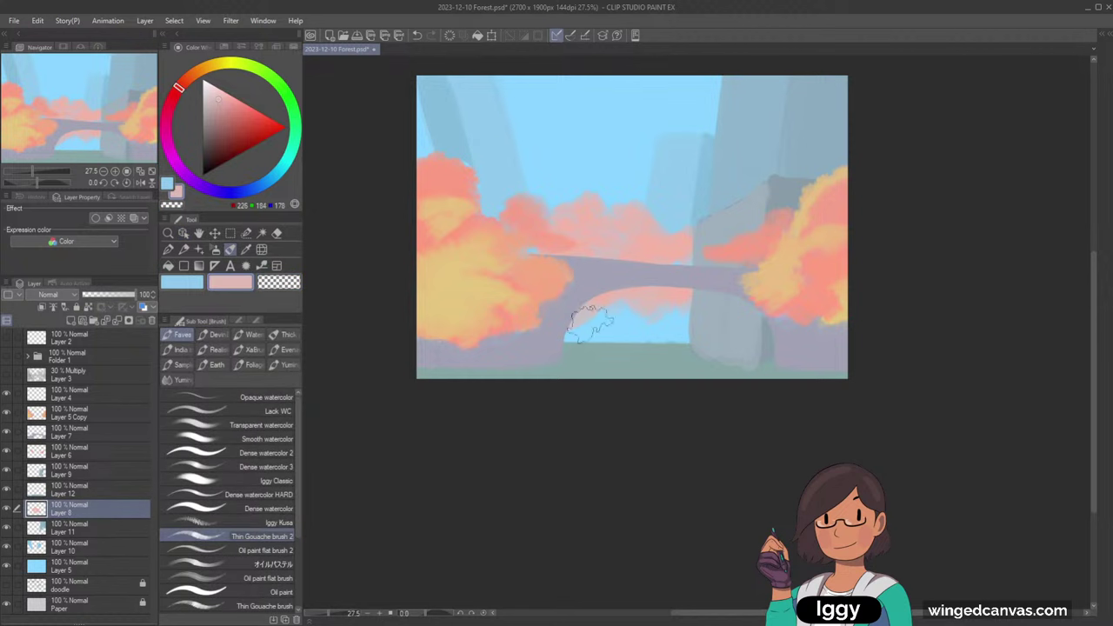
pyautogui.moveTo(592, 321)
pyautogui.mouseDown()
pyautogui.moveTo(603, 348)
pyautogui.moveTo(663, 342)
pyautogui.moveTo(697, 327)
pyautogui.moveTo(685, 346)
pyautogui.moveTo(691, 318)
pyautogui.mouseUp()
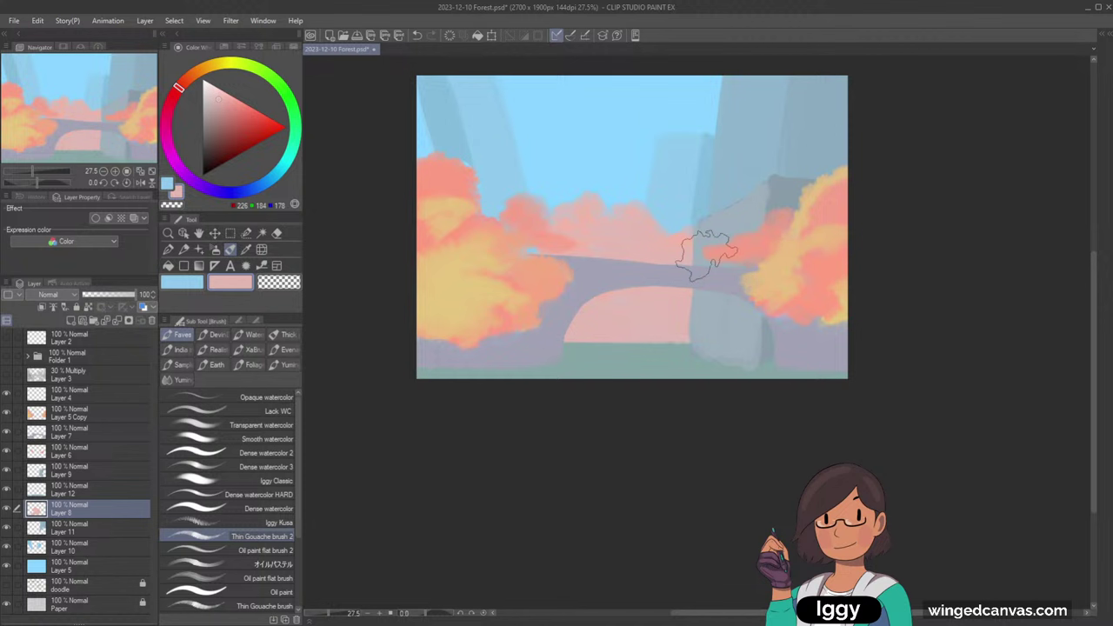
pyautogui.moveTo(122, 126); pyautogui.dragTo(119, 114)
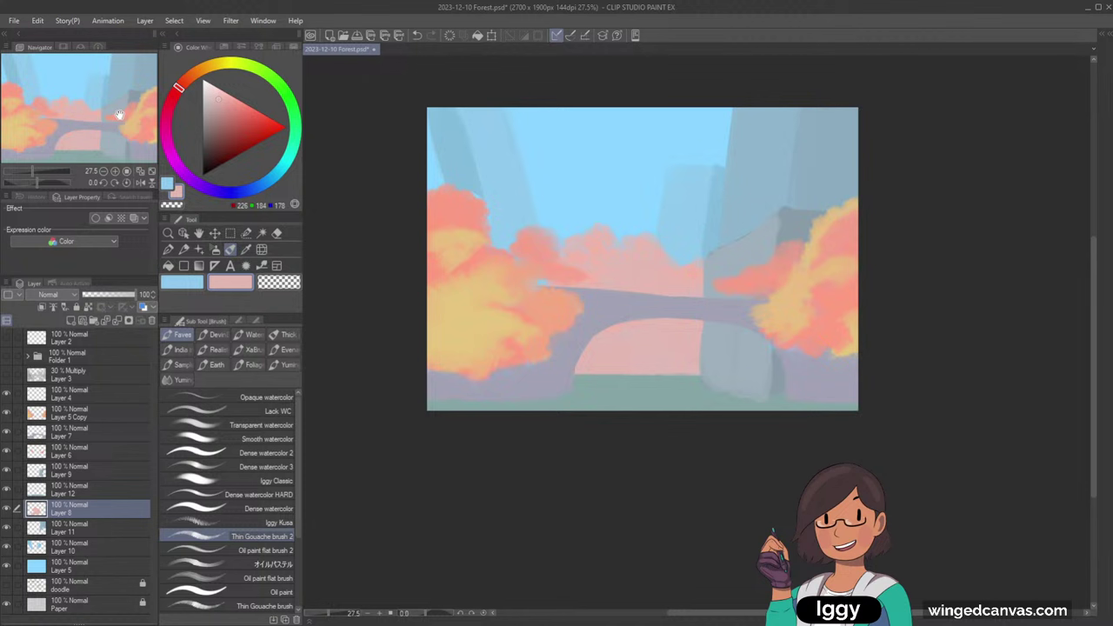
# - Reshape the left foliage's upper right edge on Layer 5 Copy with a smaller Thin Gouache brush 2 in coral RGB 250, 159, 132
pyautogui.click(184, 233)
pyautogui.click(440, 209)
pyautogui.moveTo(109, 128); pyautogui.dragTo(105, 113)
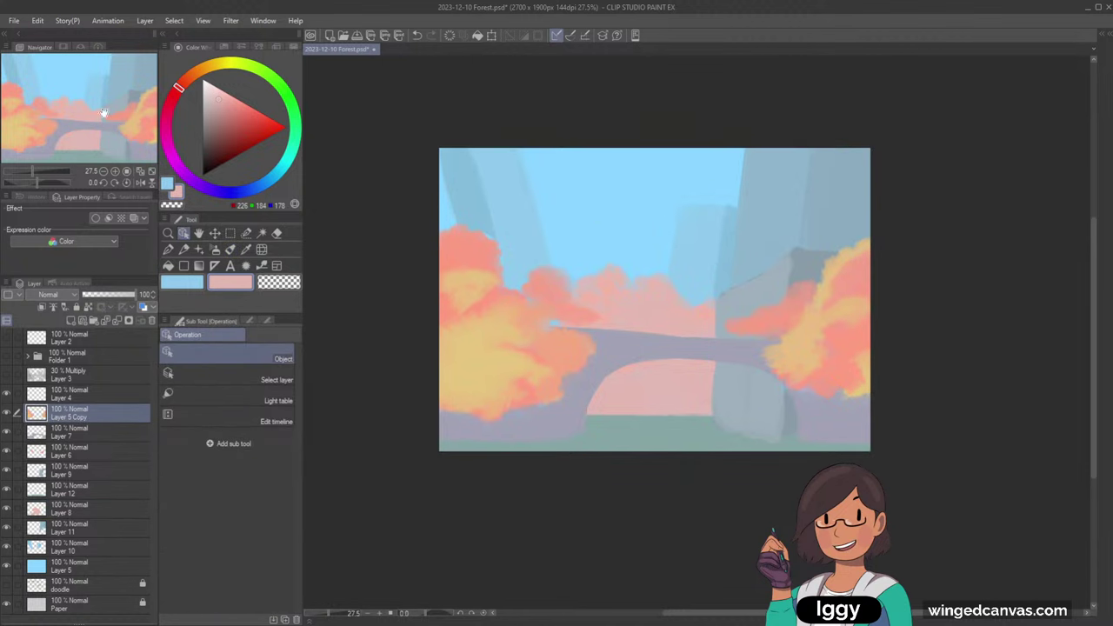
pyautogui.click(231, 248)
pyautogui.keyDown('alt'); pyautogui.click(472, 263); pyautogui.keyUp('alt')
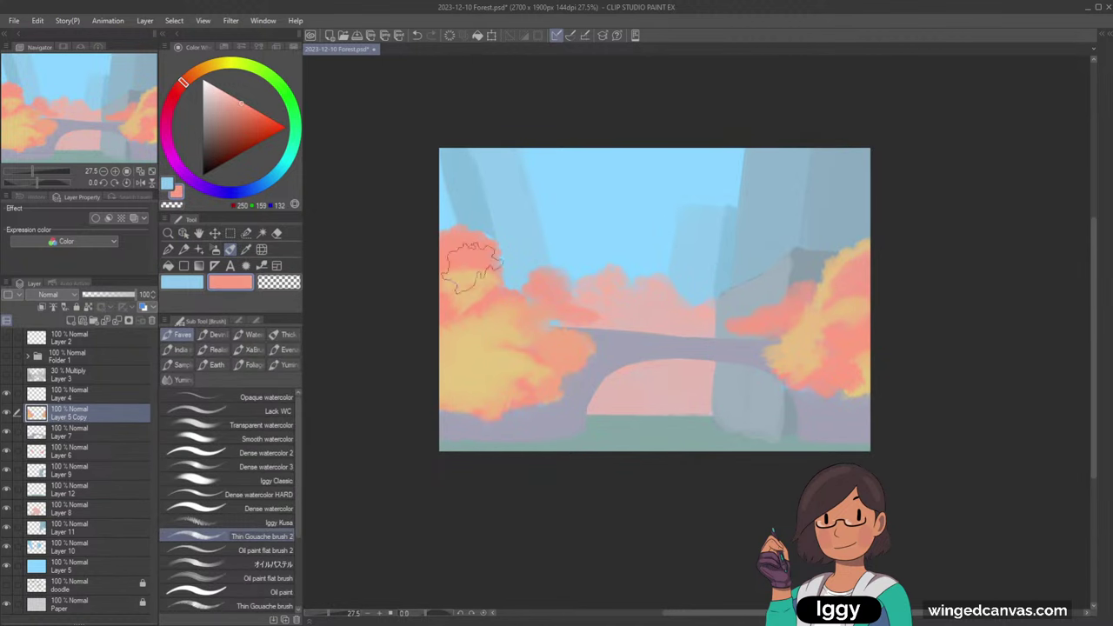
pyautogui.press('[')
pyautogui.press('[')
pyautogui.press('[')
pyautogui.moveTo(482, 244)
pyautogui.mouseDown()
pyautogui.moveTo(488, 264)
pyautogui.moveTo(460, 250)
pyautogui.moveTo(491, 250)
pyautogui.mouseUp()
pyautogui.hotkey('ctrl', 'z')
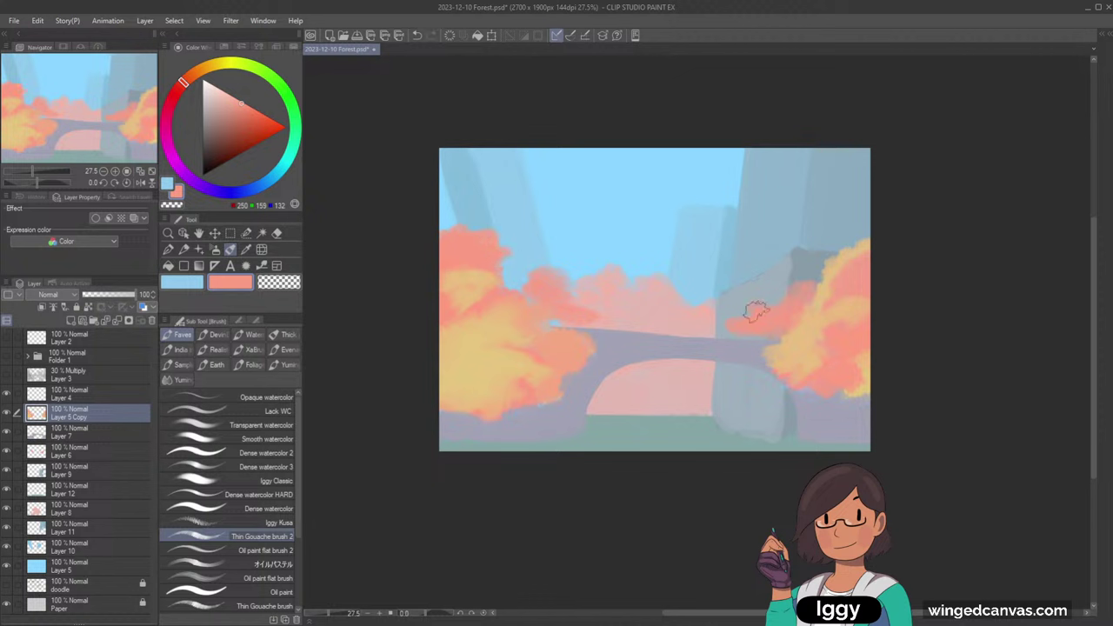
# - Extend the coral foliage above the bridge's right end on Layer 6 with Thin Gouache brush 2 in RGB 246, 158, 136
pyautogui.click(6, 413)
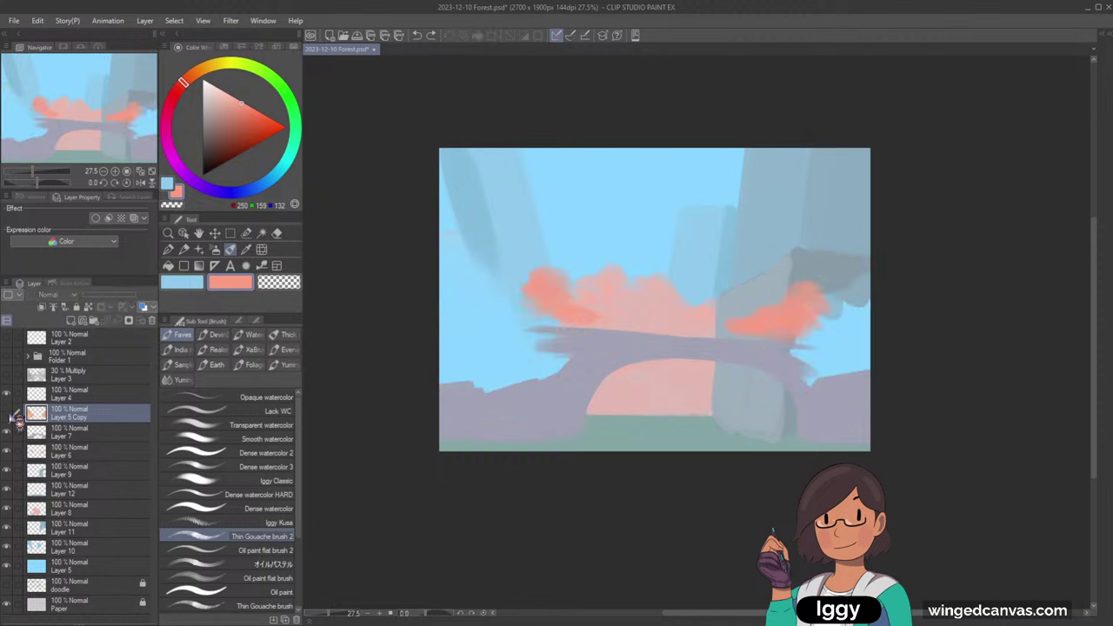
pyautogui.click(6, 413)
pyautogui.click(183, 234)
pyautogui.click(796, 315)
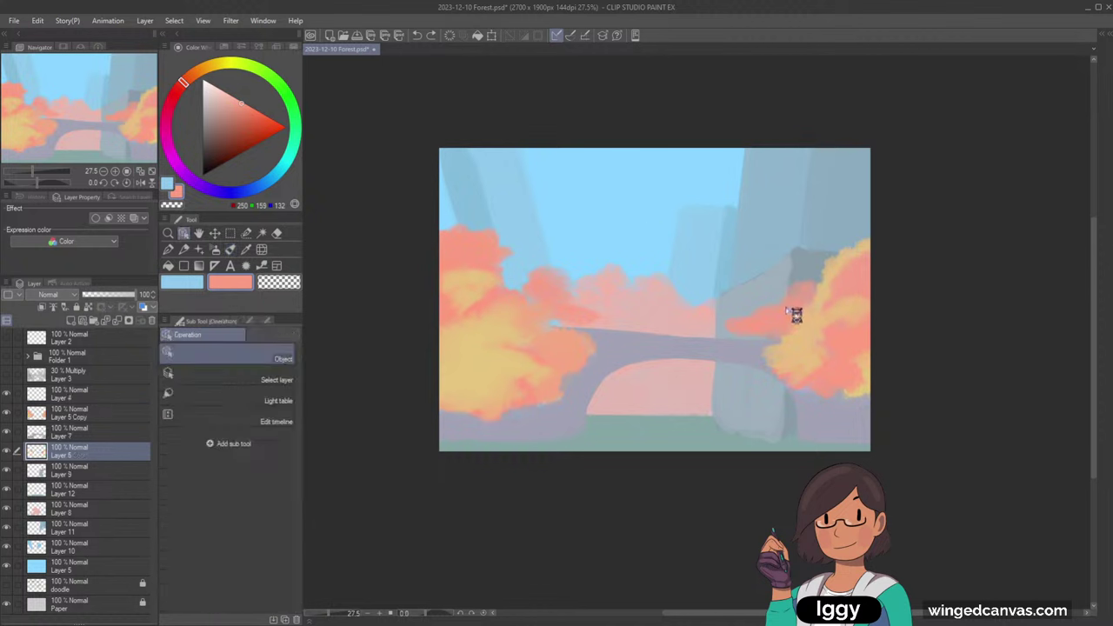
pyautogui.click(214, 250)
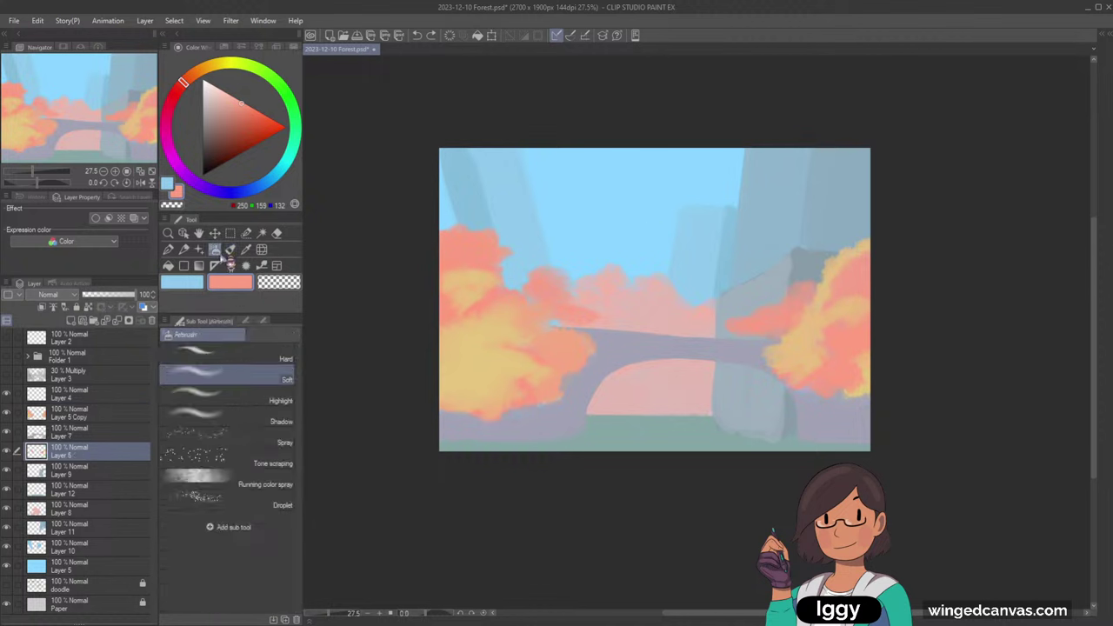
pyautogui.keyDown('alt'); pyautogui.click(755, 322); pyautogui.keyUp('alt')
pyautogui.press('b')
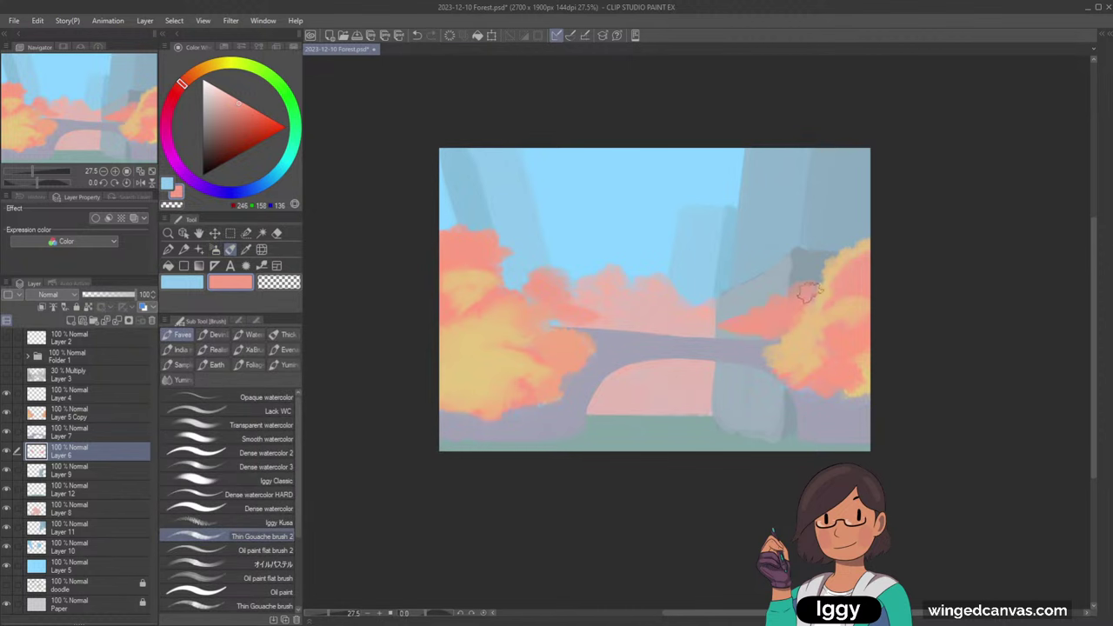
pyautogui.scroll(-1, 869, 235)
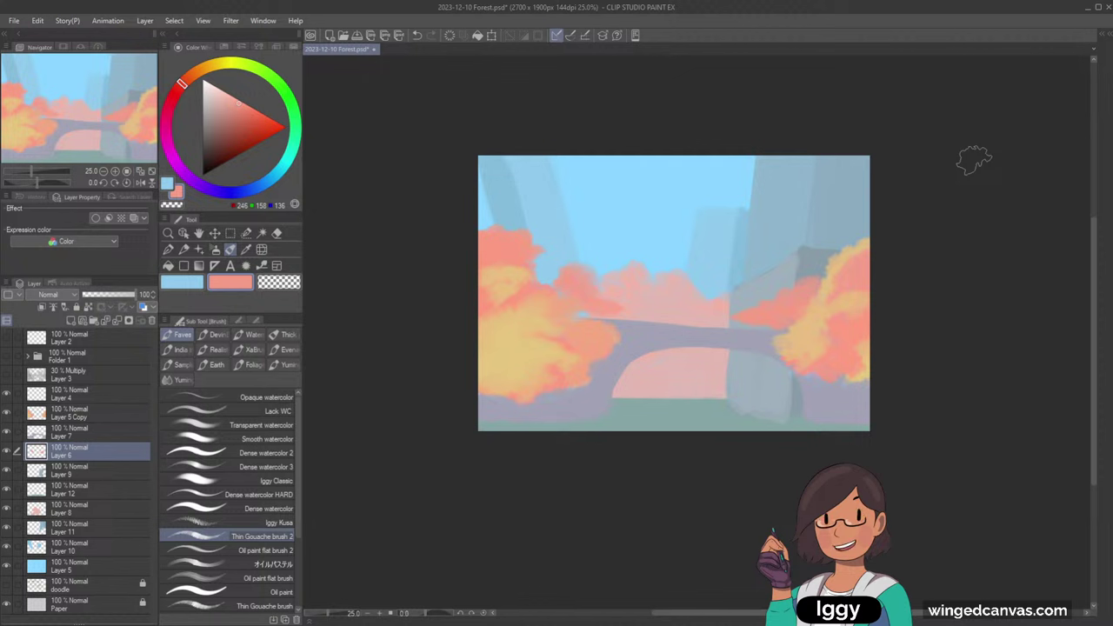
pyautogui.scroll(1, 974, 159)
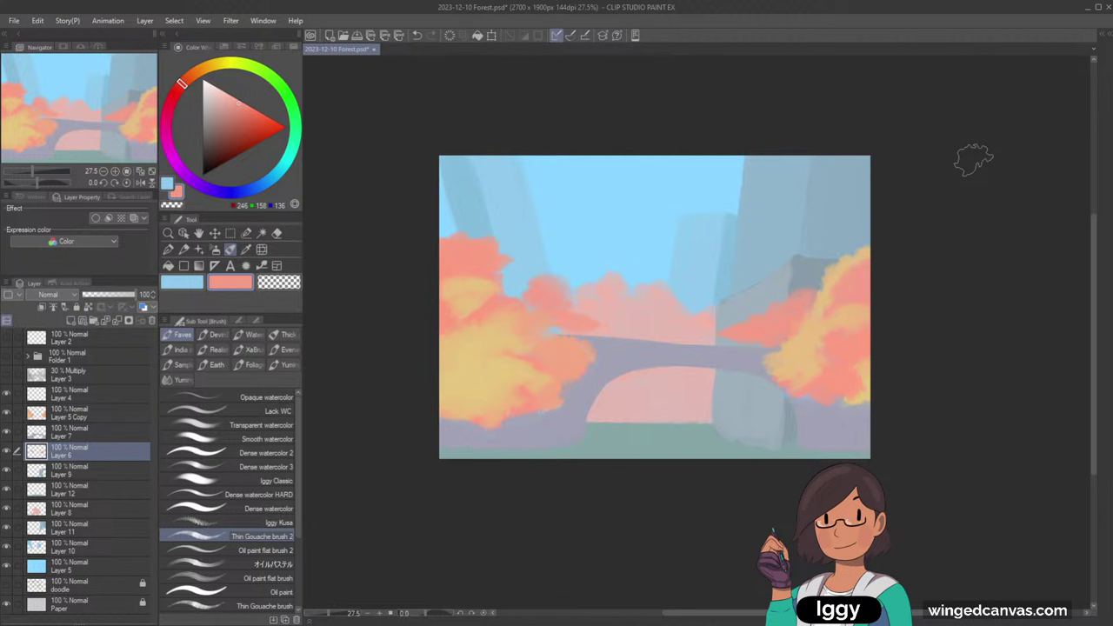
# - Paint a pointed peak on the right building on Layer 9 with Dense watercolor 3 in blue-greys RGB 136, 156, 168 and 158, 176, 186
pyautogui.click(168, 233)
pyautogui.keyDown('alt'); pyautogui.click(847, 209); pyautogui.keyUp('alt')
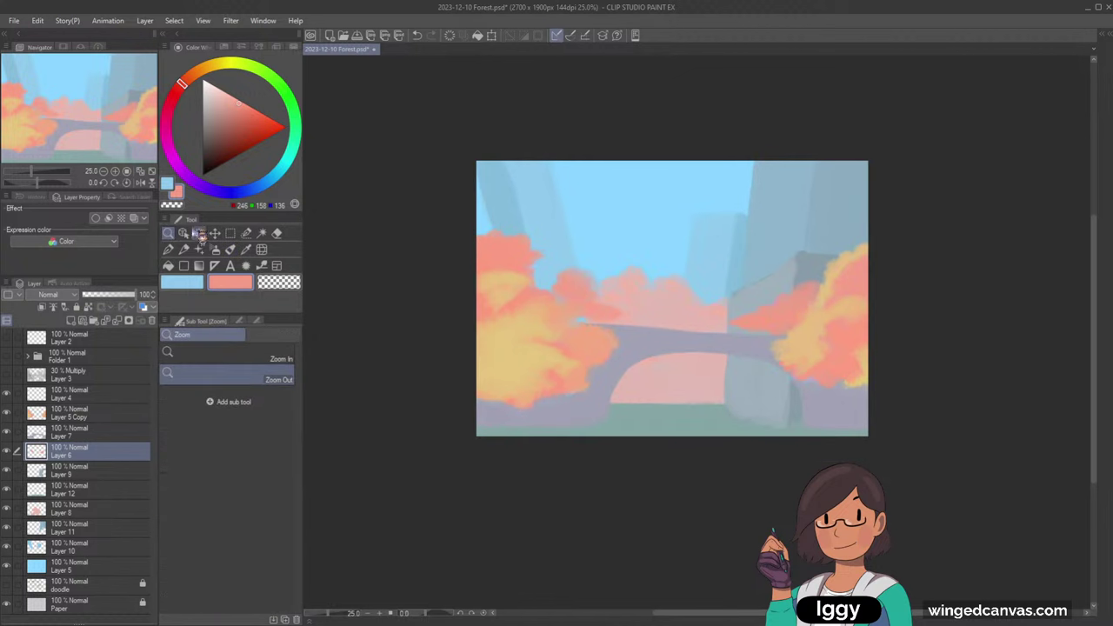
pyautogui.click(185, 233)
pyautogui.click(791, 291)
pyautogui.click(231, 250)
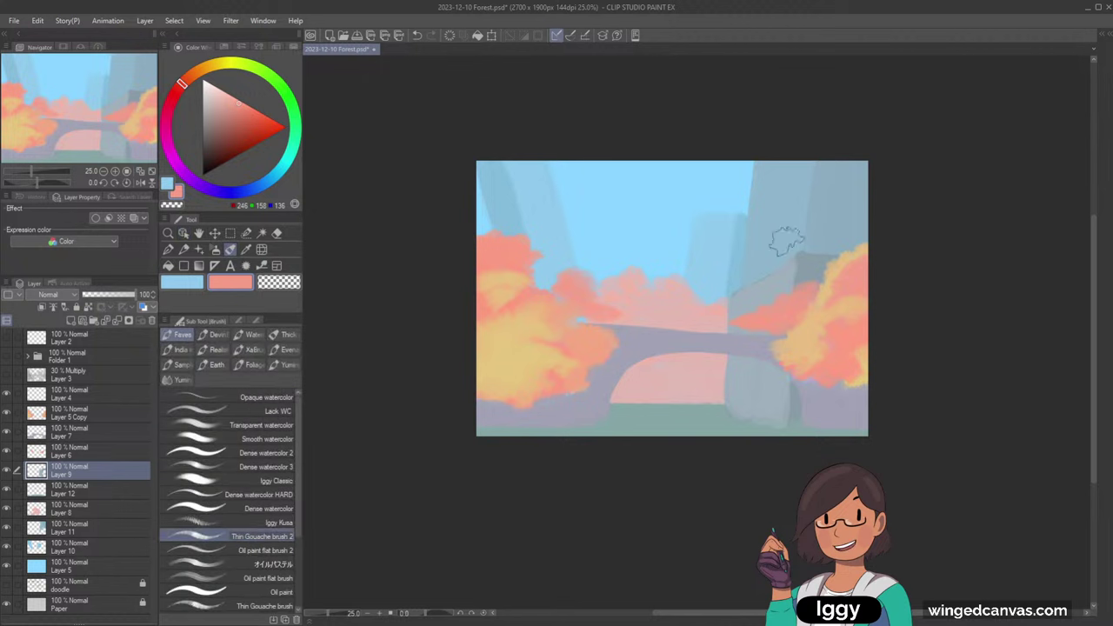
pyautogui.keyDown('alt'); pyautogui.click(786, 247); pyautogui.keyUp('alt')
pyautogui.click(297, 453)
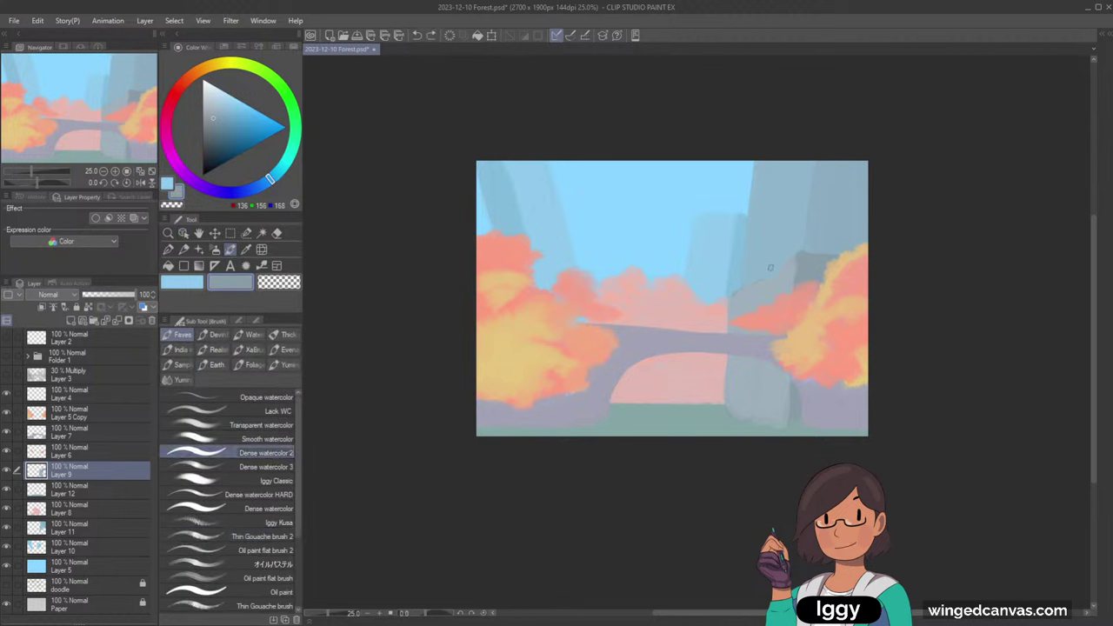
pyautogui.click(287, 467)
pyautogui.keyDown('alt'); pyautogui.click(764, 281); pyautogui.keyUp('alt')
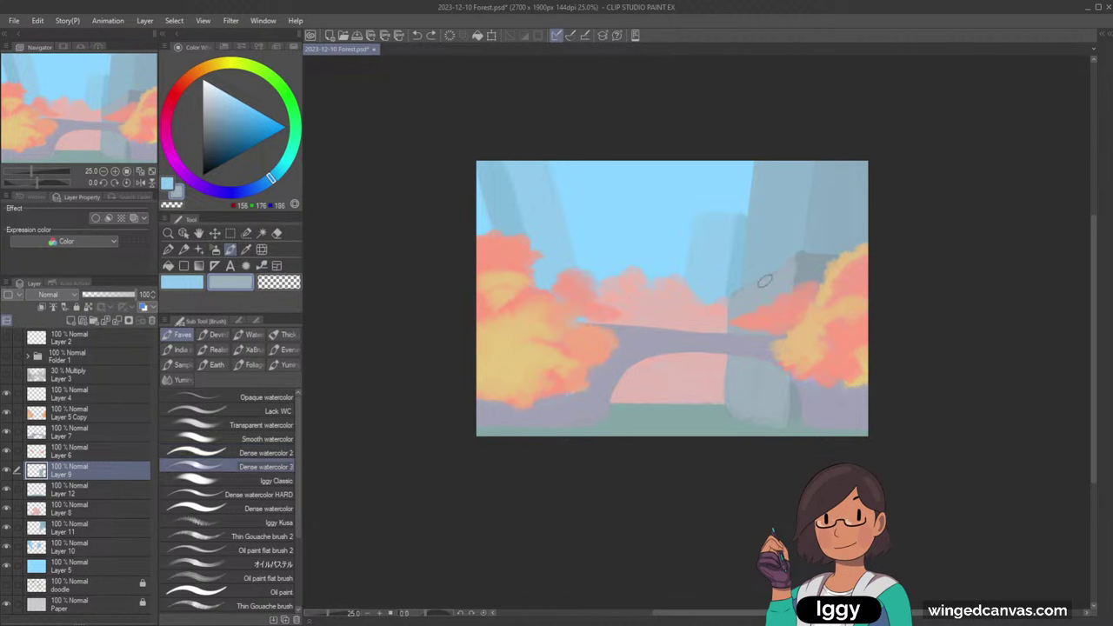
pyautogui.keyDown('alt'); pyautogui.click(772, 276); pyautogui.keyUp('alt')
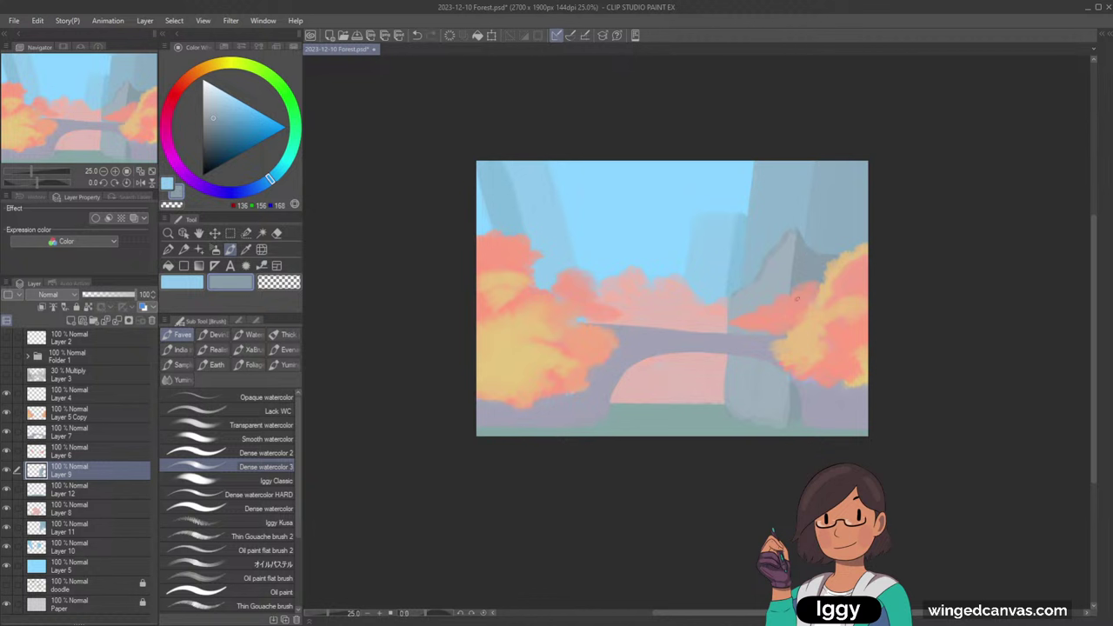
pyautogui.keyDown('alt'); pyautogui.click(753, 293); pyautogui.keyUp('alt')
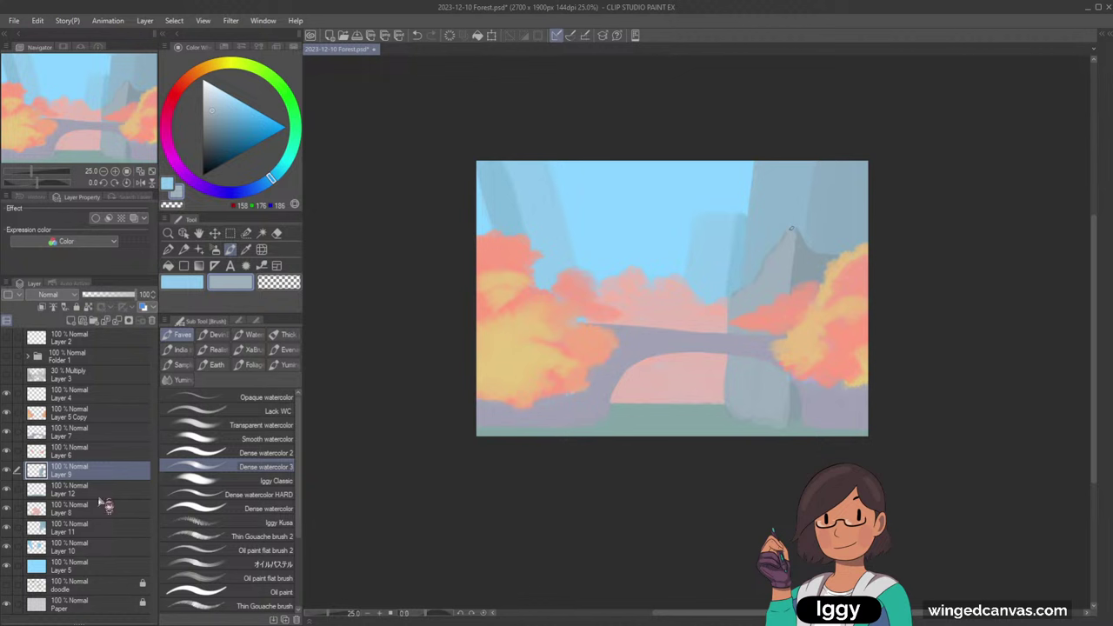
# - Add a layer above Layer 12 and paint foliage behind the pointed peak with Thin Gouache brush 2 in coral RGB 244, 158, 137
pyautogui.click(114, 493)
pyautogui.click(71, 321)
pyautogui.keyDown('alt'); pyautogui.click(513, 259); pyautogui.keyUp('alt')
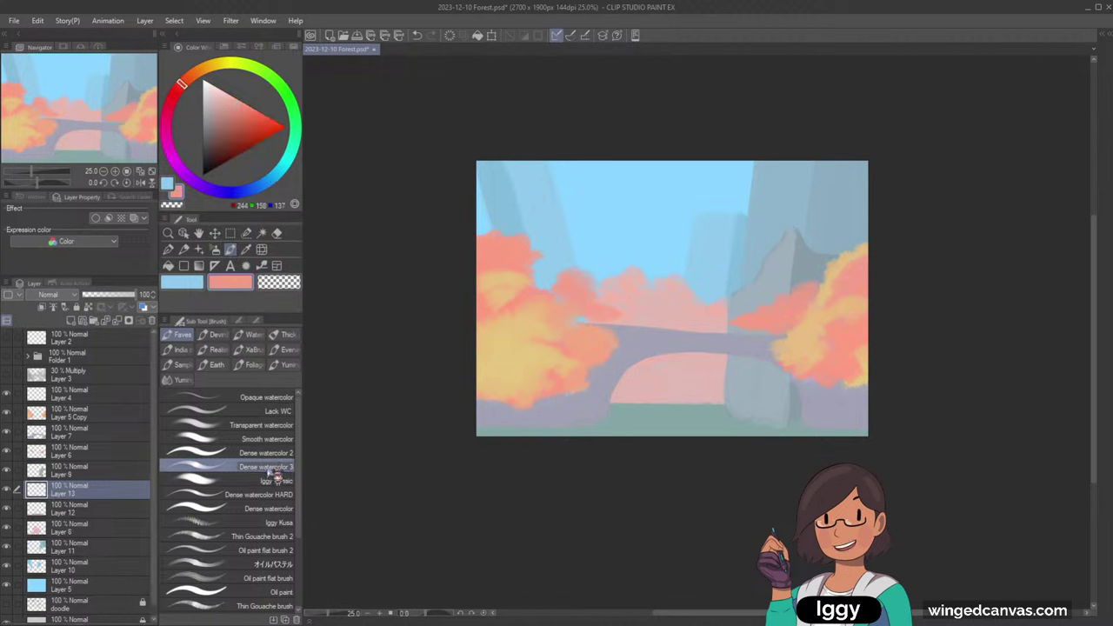
pyautogui.click(261, 536)
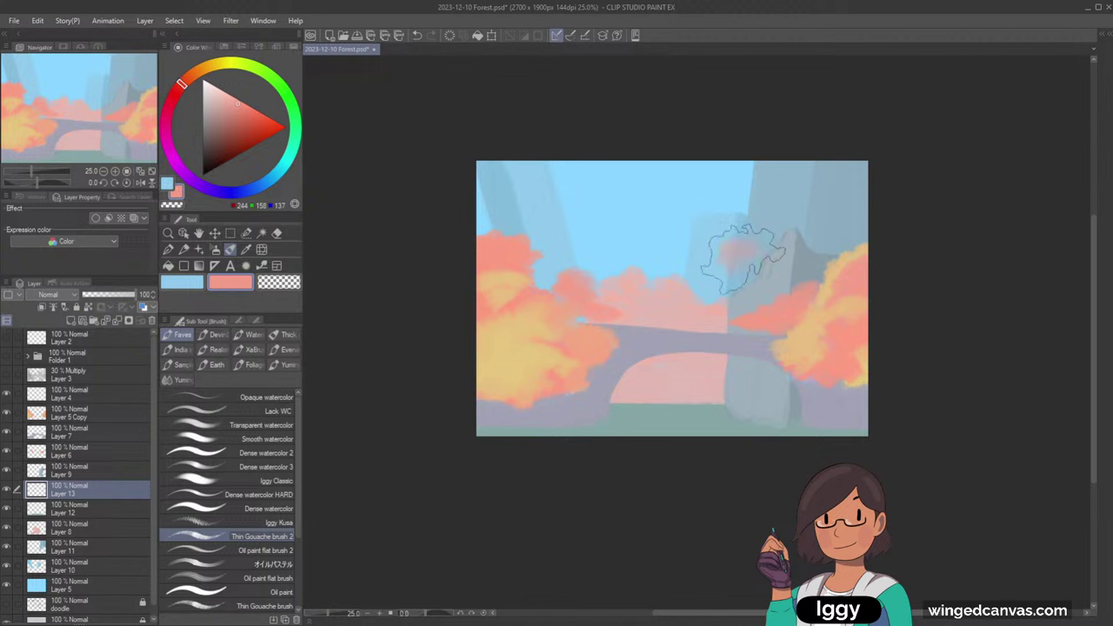
pyautogui.moveTo(737, 253)
pyautogui.mouseDown()
pyautogui.moveTo(753, 255)
pyautogui.moveTo(804, 203)
pyautogui.moveTo(770, 204)
pyautogui.moveTo(787, 196)
pyautogui.moveTo(809, 222)
pyautogui.moveTo(852, 235)
pyautogui.mouseUp()
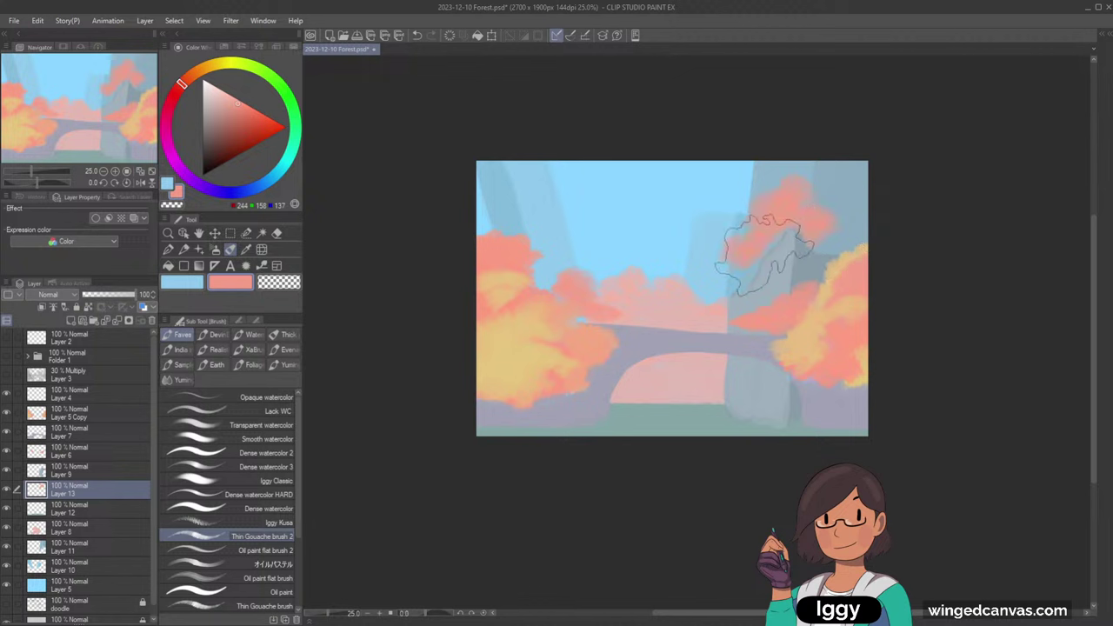
pyautogui.moveTo(765, 257)
pyautogui.mouseDown()
pyautogui.moveTo(803, 242)
pyautogui.moveTo(857, 252)
pyautogui.mouseUp()
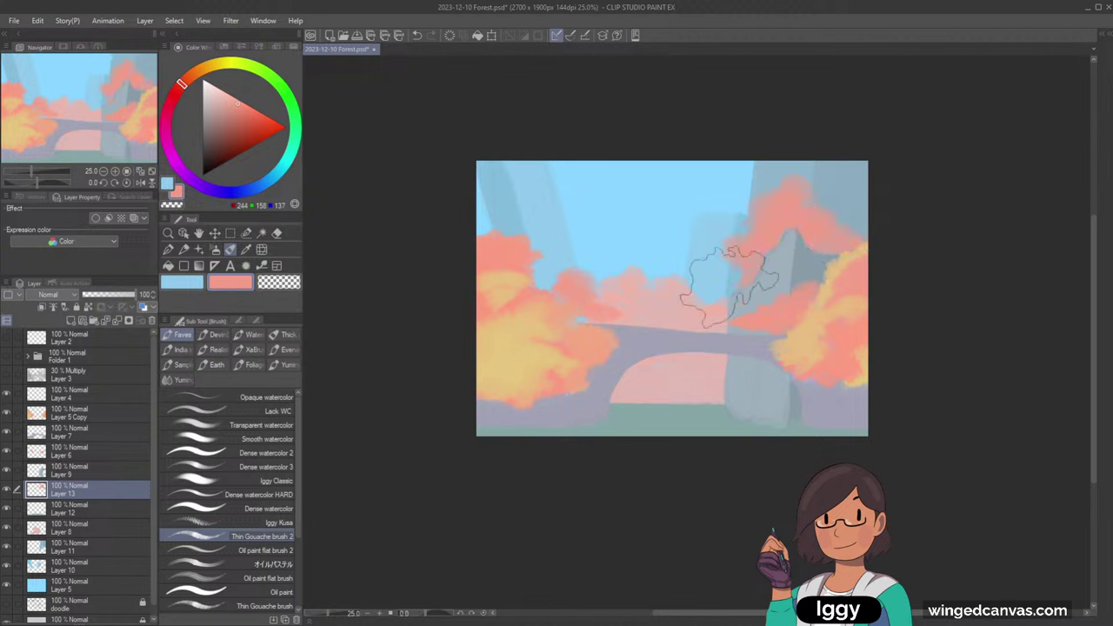
pyautogui.moveTo(729, 283)
pyautogui.mouseDown()
pyautogui.moveTo(770, 270)
pyautogui.moveTo(737, 264)
pyautogui.moveTo(755, 261)
pyautogui.moveTo(749, 274)
pyautogui.mouseUp()
# - Highlight the foliage behind the peak with yellow-orange RGB 232, 190, 128 and blend its edges with sampled coral and orange RGB 232, 183, 132
pyautogui.keyDown('alt'); pyautogui.click(790, 311); pyautogui.keyUp('alt')
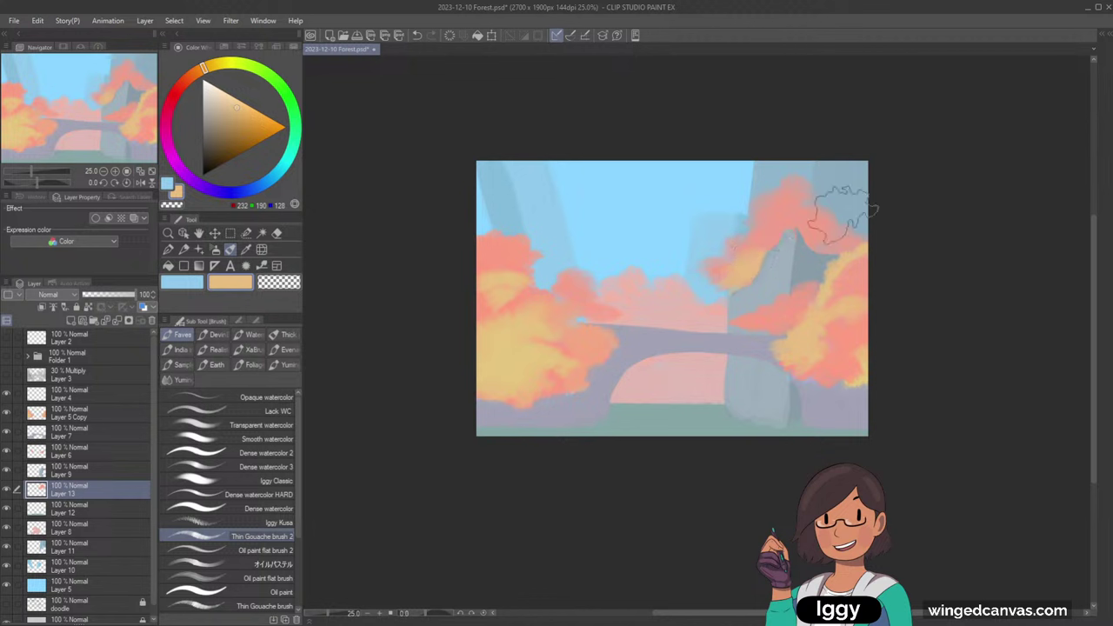
pyautogui.moveTo(745, 272); pyautogui.dragTo(730, 283)
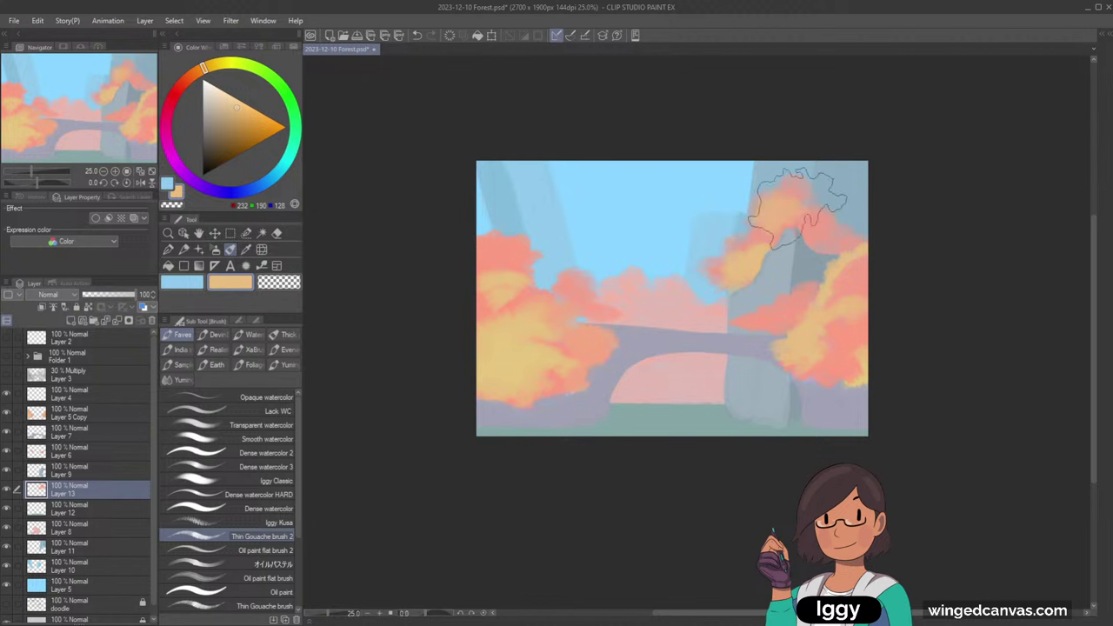
pyautogui.keyDown('alt'); pyautogui.click(805, 214); pyautogui.keyUp('alt')
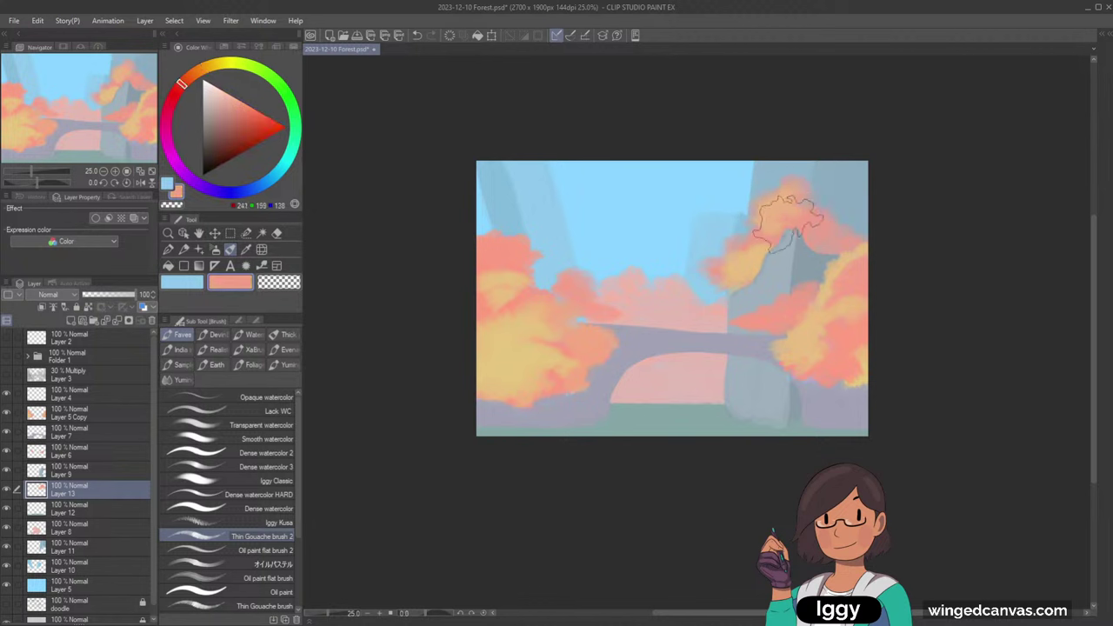
pyautogui.moveTo(798, 235); pyautogui.dragTo(773, 242)
pyautogui.keyDown('alt'); pyautogui.click(767, 209); pyautogui.keyUp('alt')
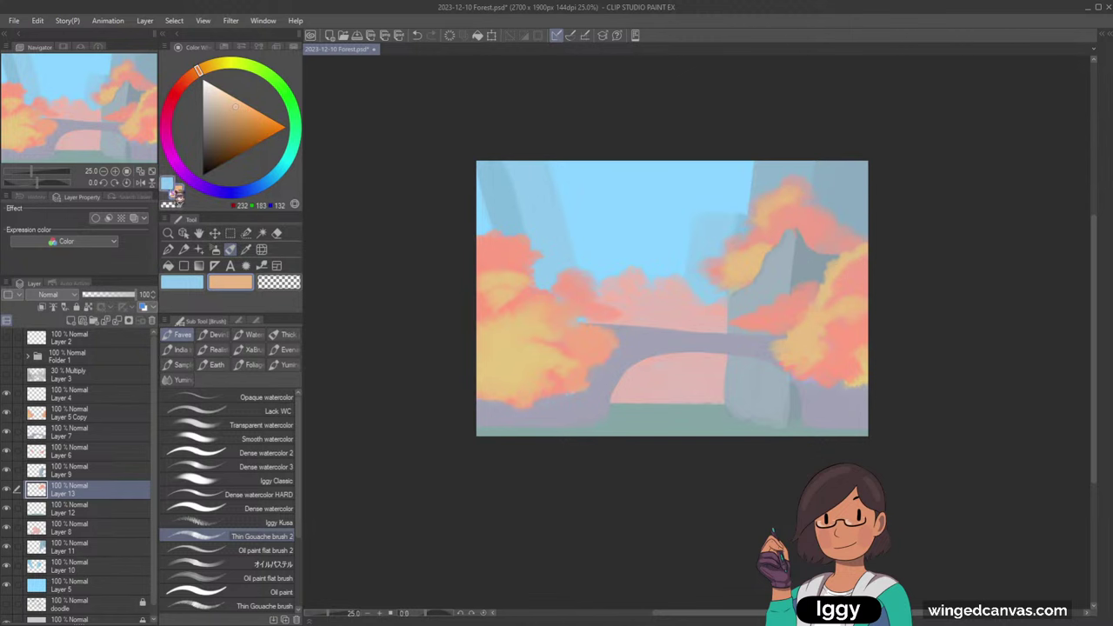
# - Reshape the left foliage's edge over the bridge on Layer 5 Copy with Thin Gouache brush 2, using sampled coral RGB 253, 156, 130 and transparency
pyautogui.hotkey('ctrl', '0')
pyautogui.keyDown('alt'); pyautogui.click(454, 424); pyautogui.keyUp('alt')
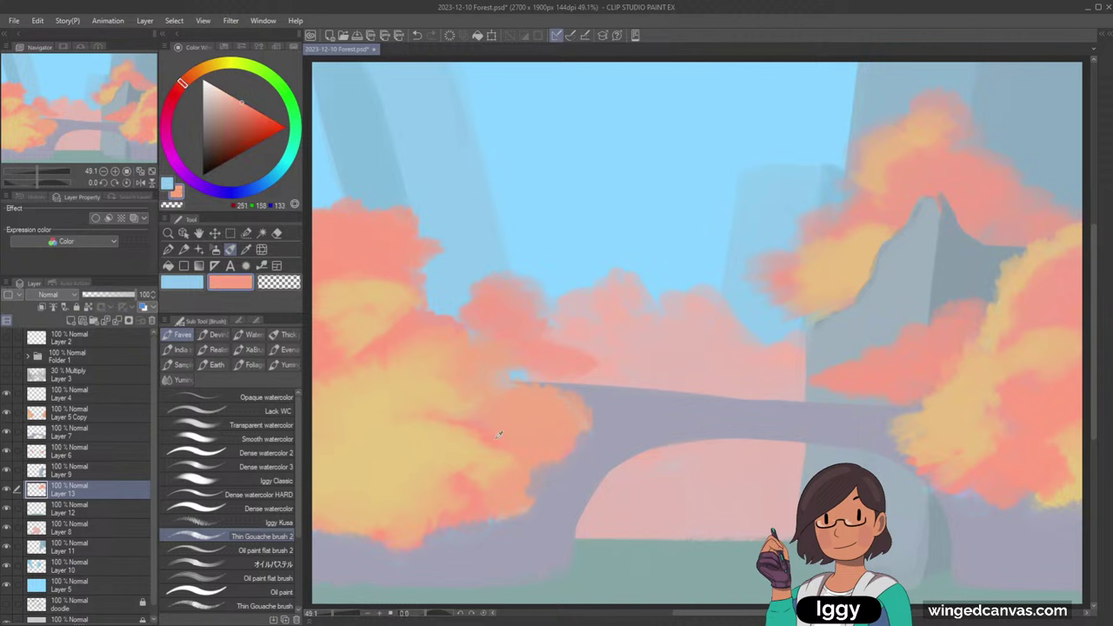
pyautogui.click(183, 233)
pyautogui.click(514, 426)
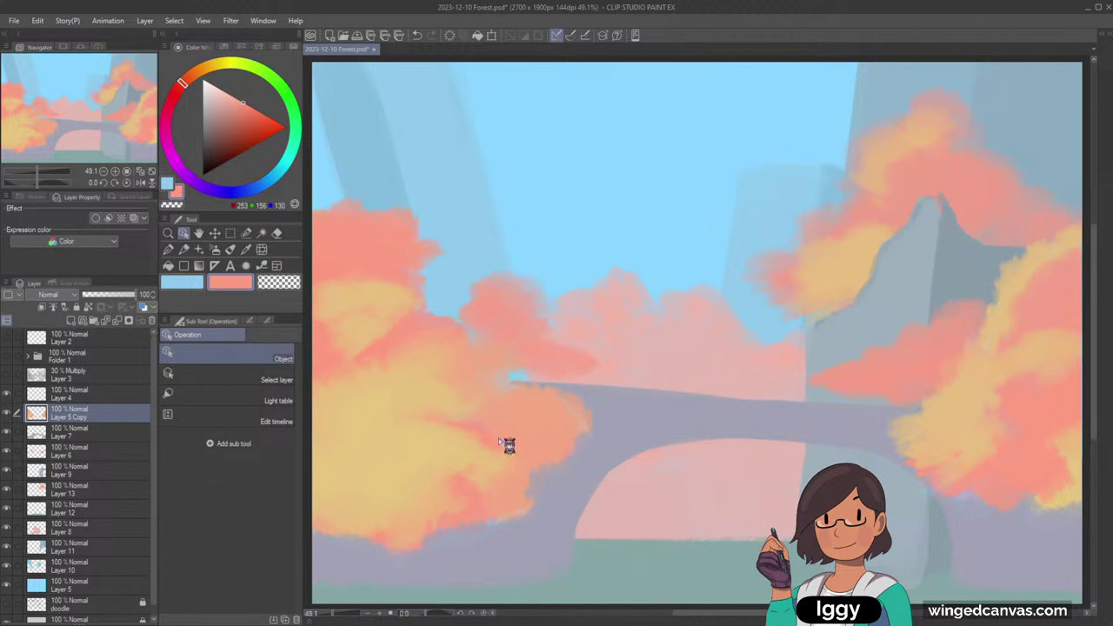
pyautogui.click(231, 250)
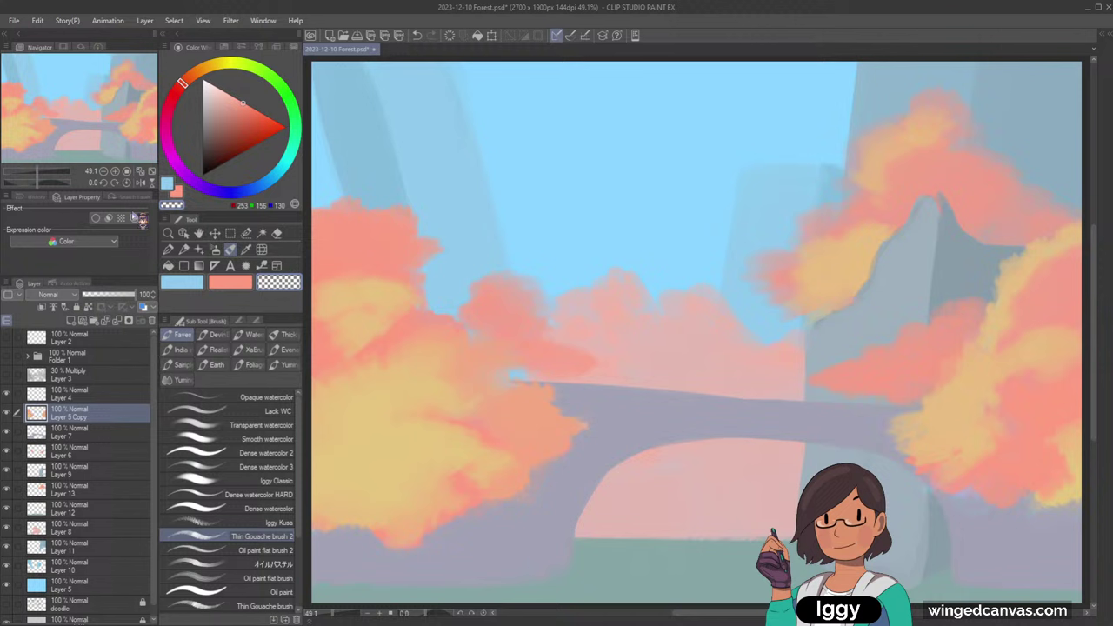
# - Compare the painting with the Layer 3 Multiply sketch, raising that layer's opacity to 100% and hiding it again
pyautogui.click(108, 375)
pyautogui.click(7, 374)
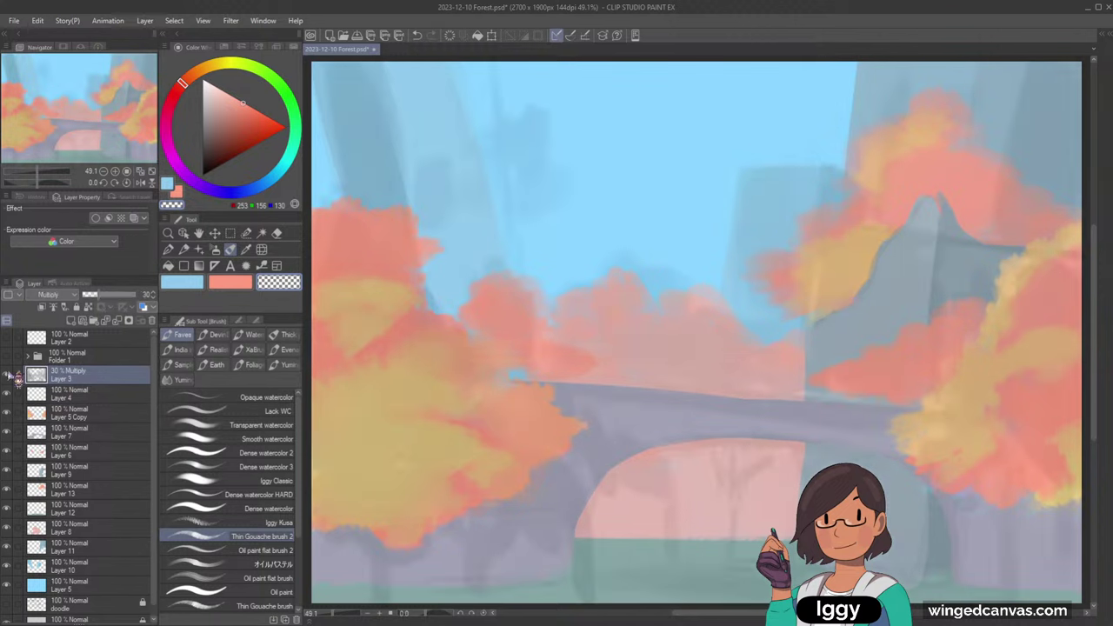
pyautogui.click(7, 374)
pyautogui.click(8, 376)
pyautogui.moveTo(125, 301); pyautogui.dragTo(174, 323)
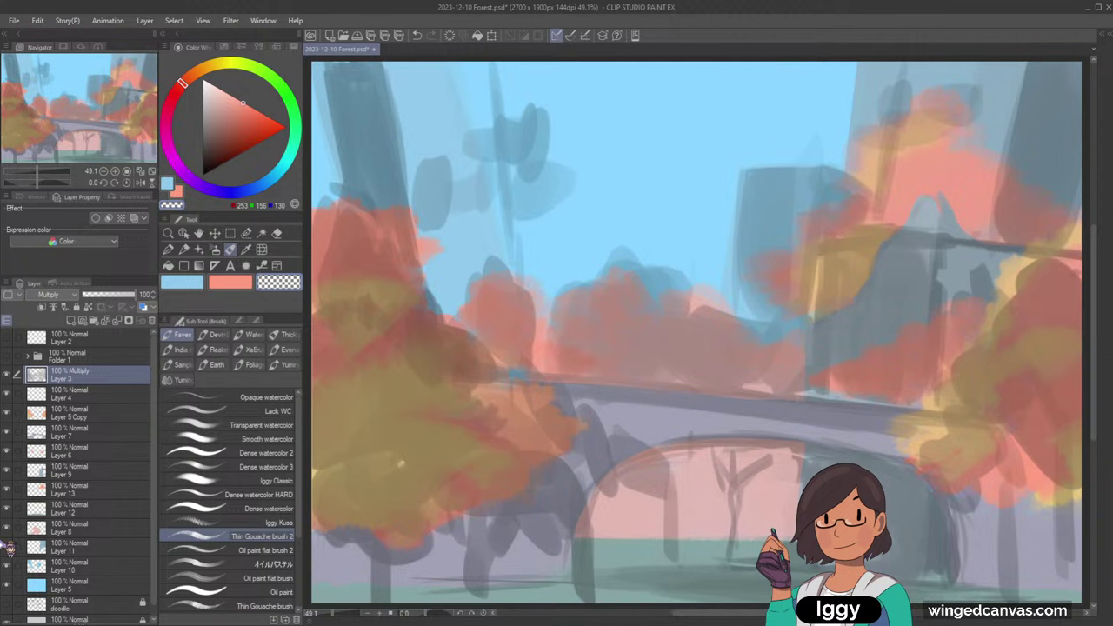
pyautogui.click(11, 377)
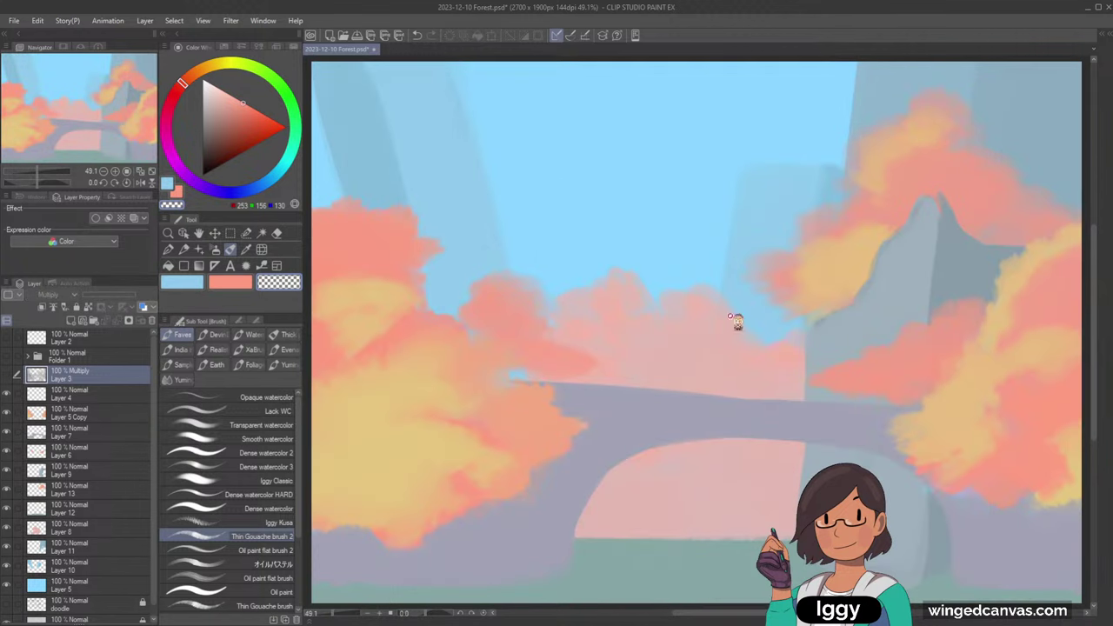
pyautogui.scroll(-2, 737, 322)
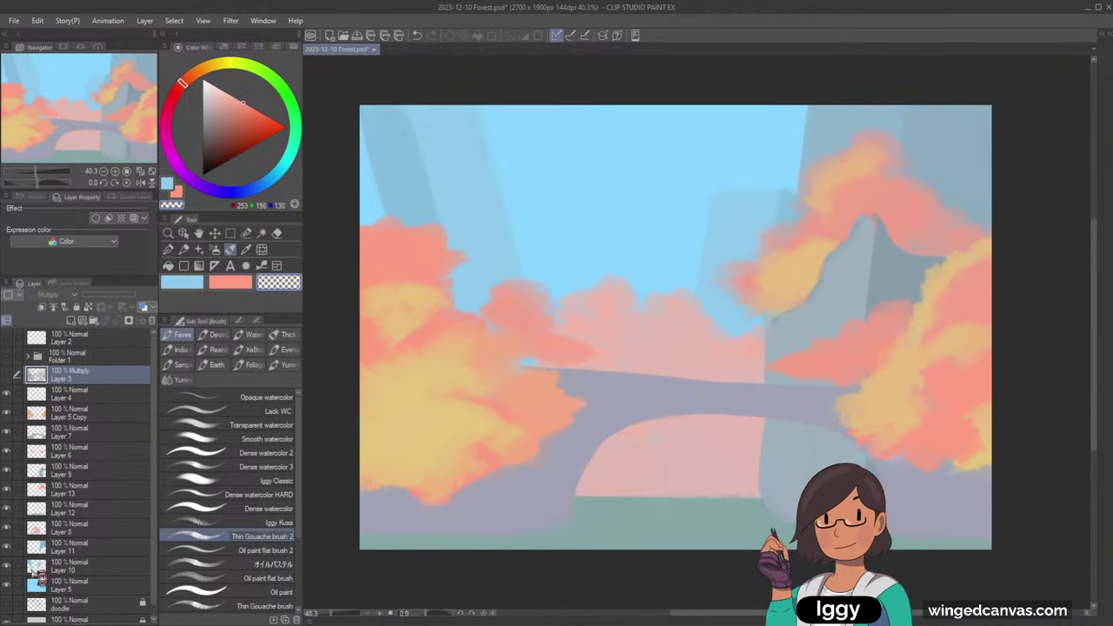
pyautogui.press('Delete')
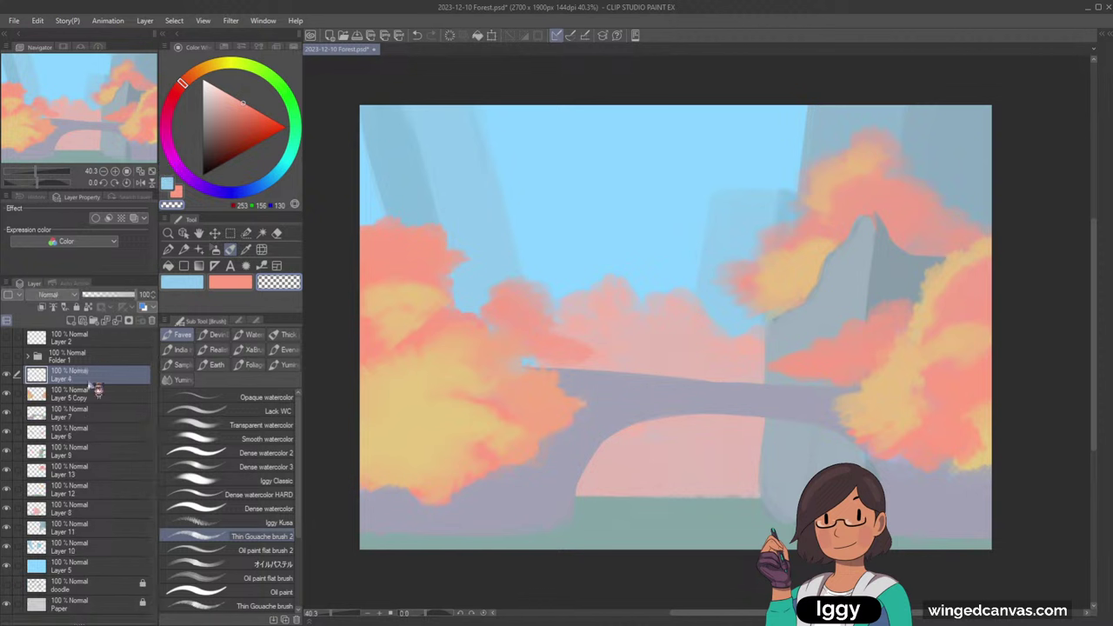
pyautogui.click(98, 392)
pyautogui.hotkey('ctrl', 'z')
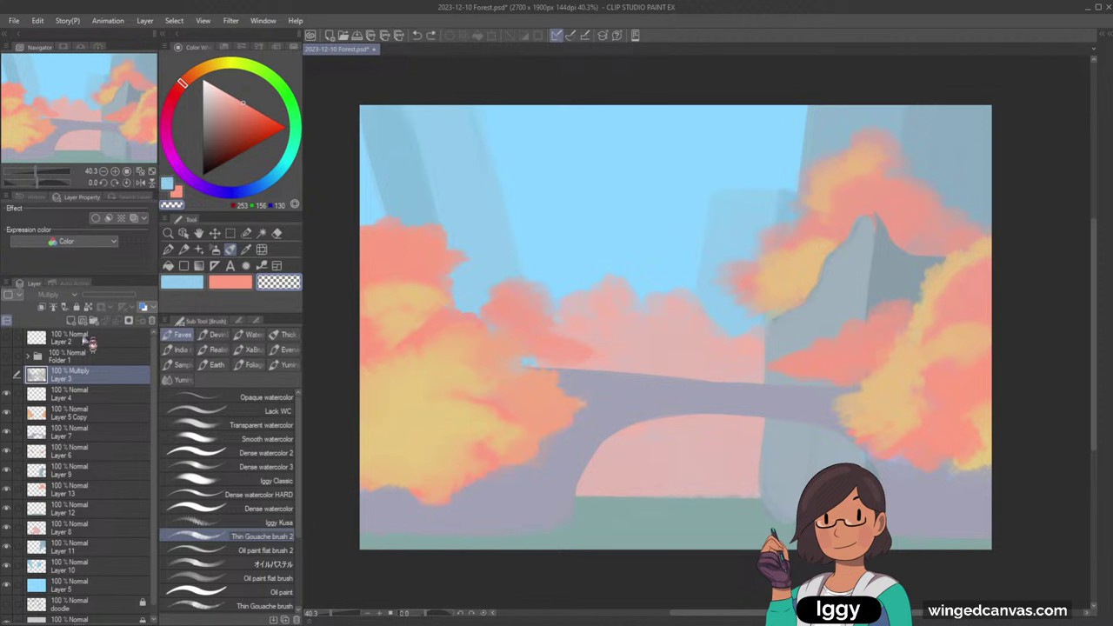
# - Create a layer folder above Layer 5 Copy and move Layer 5 Copy through Layer 10 into it
pyautogui.click(100, 413)
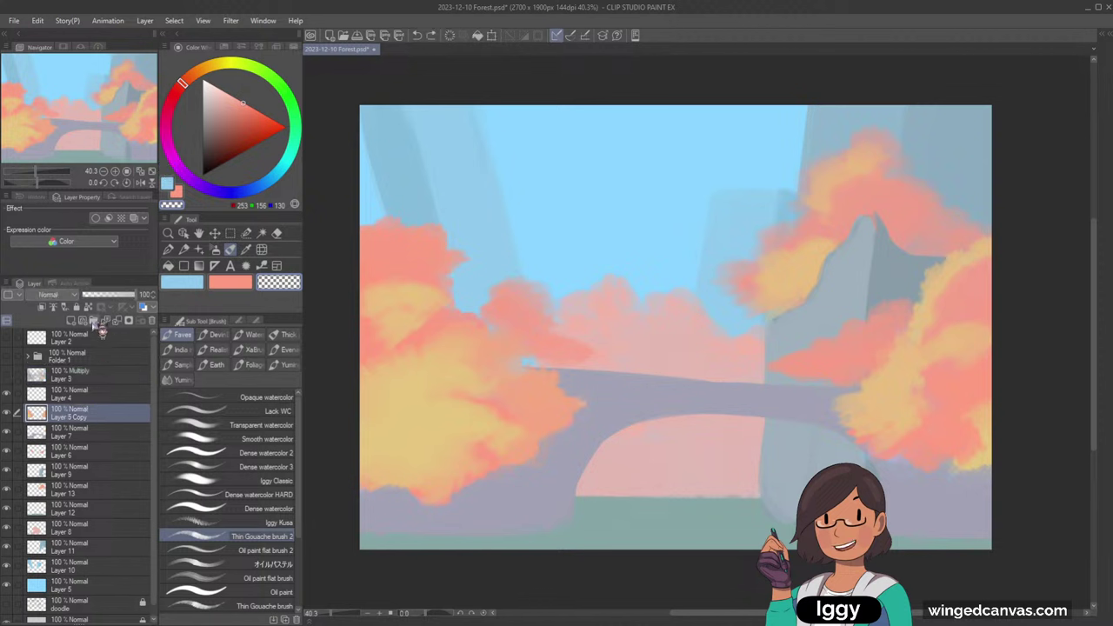
pyautogui.click(94, 321)
pyautogui.click(96, 433)
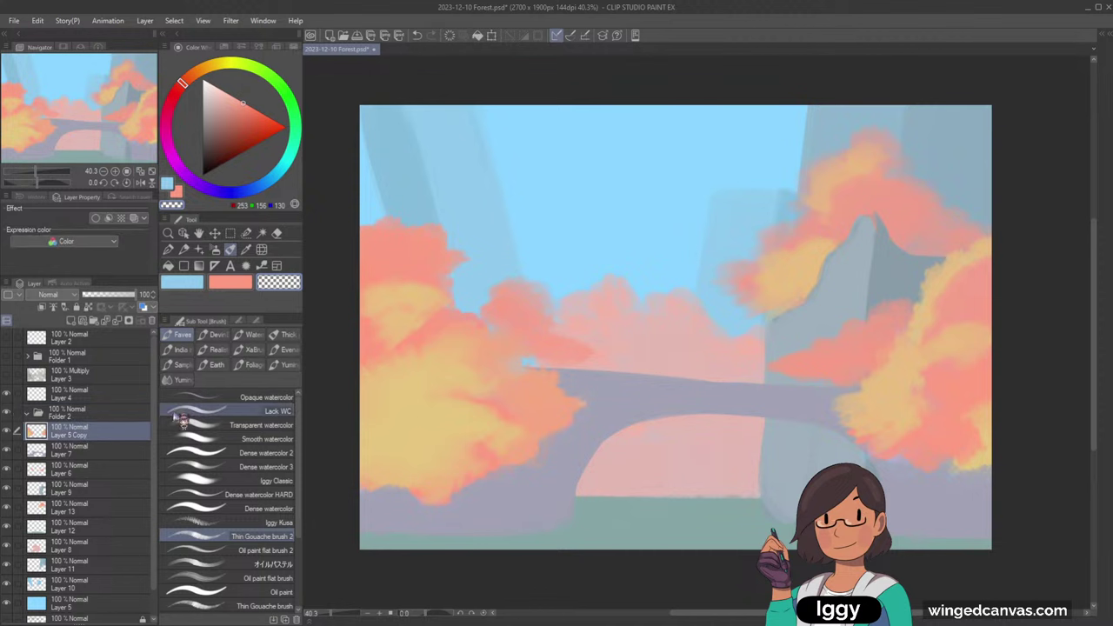
pyautogui.scroll(-2, 100, 452)
pyautogui.keyDown('shift'); pyautogui.click(105, 571); pyautogui.keyUp('shift')
pyautogui.keyDown('shift'); pyautogui.click(98, 555); pyautogui.keyUp('shift')
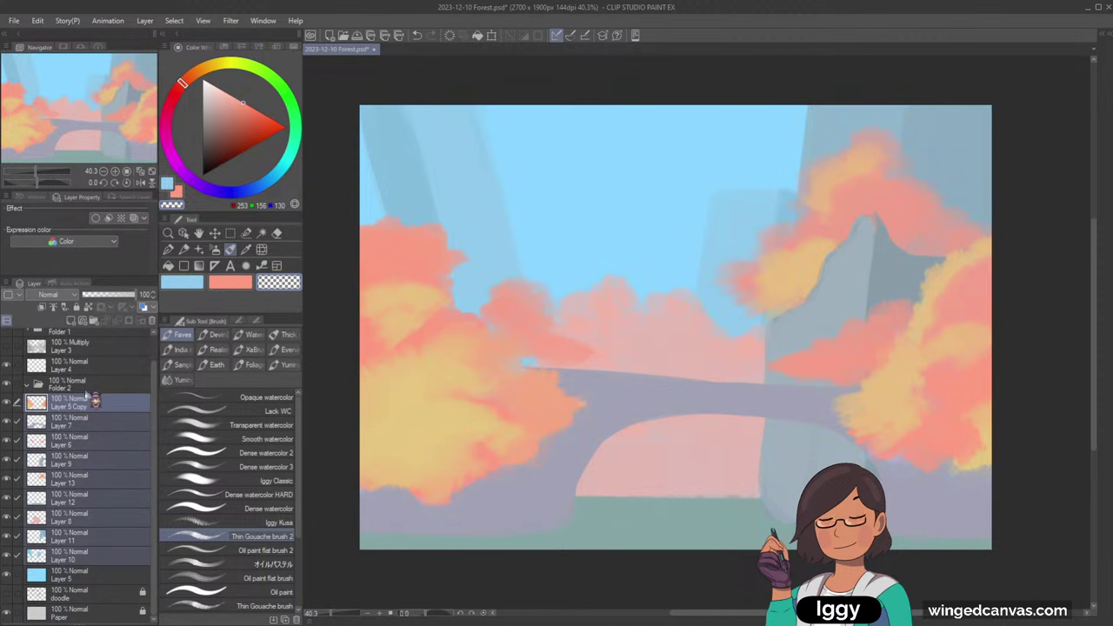
pyautogui.moveTo(85, 403); pyautogui.dragTo(86, 387)
pyautogui.click(27, 387)
# - Fill all of Layer 5 with flat sky blue RGB 136, 213, 255 while Folder 2 is hidden, and show the folder again
pyautogui.click(7, 413)
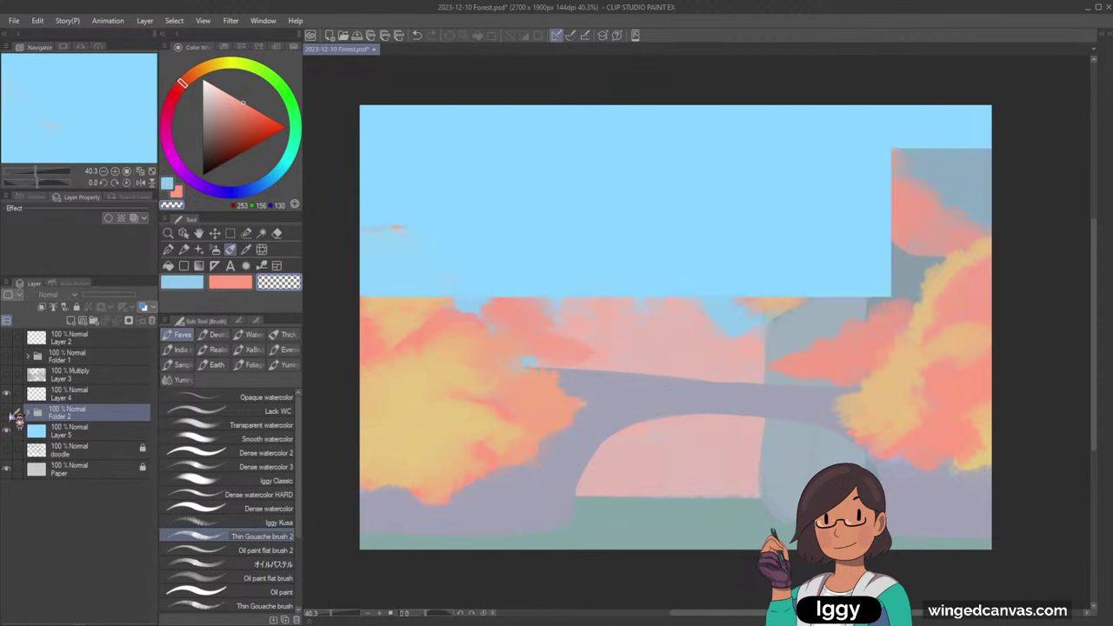
pyautogui.click(7, 413)
pyautogui.click(10, 414)
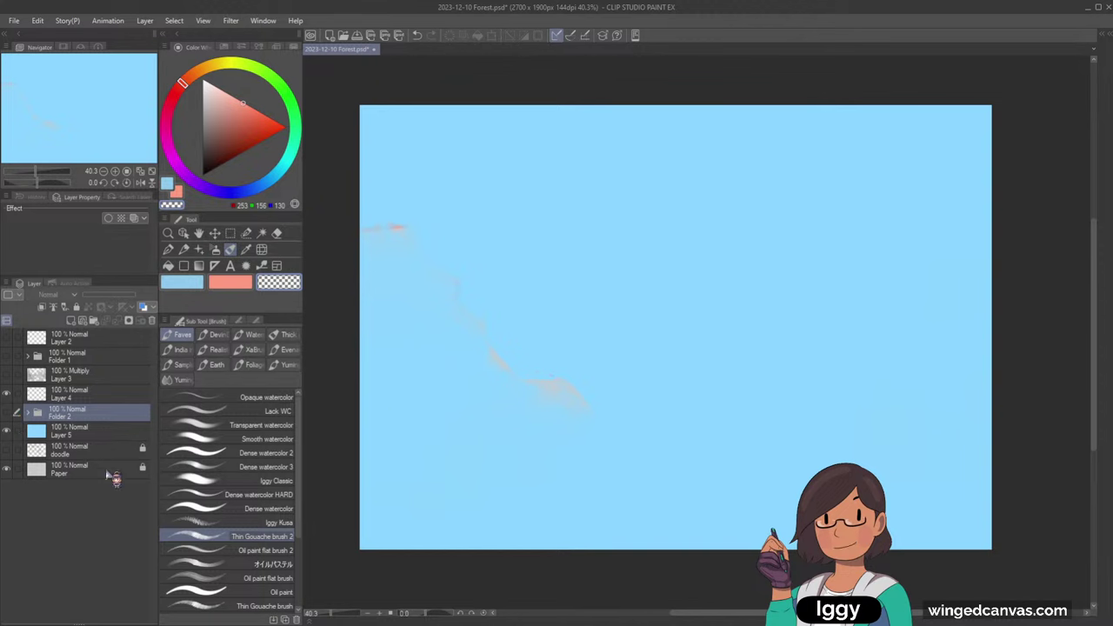
pyautogui.click(122, 432)
pyautogui.click(230, 233)
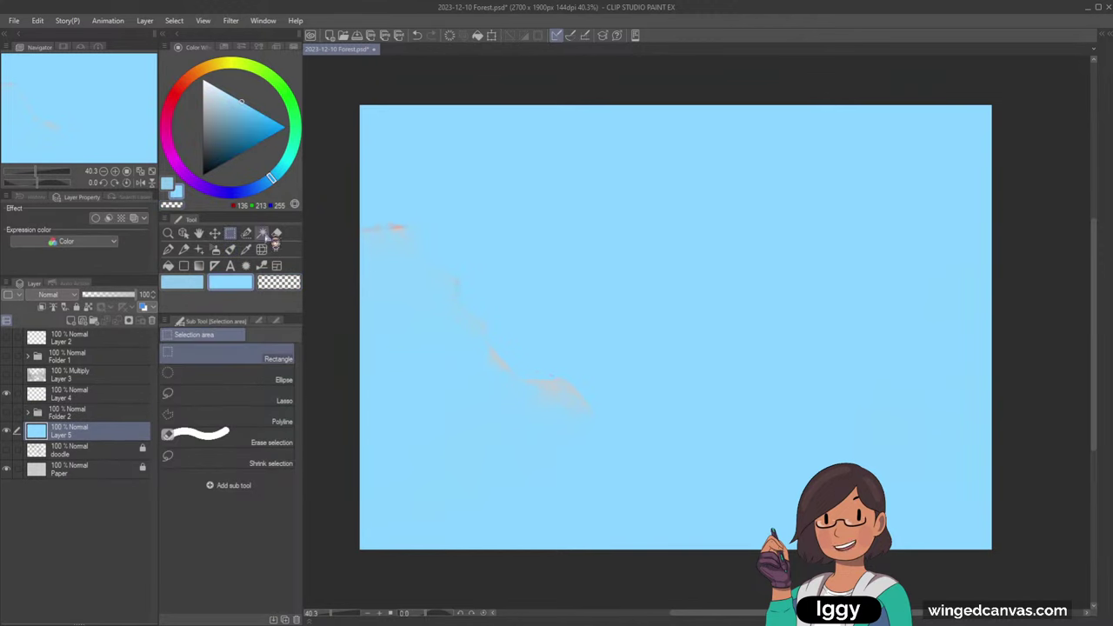
pyautogui.moveTo(337, 87)
pyautogui.mouseDown()
pyautogui.moveTo(491, 172)
pyautogui.moveTo(1106, 609)
pyautogui.mouseUp()
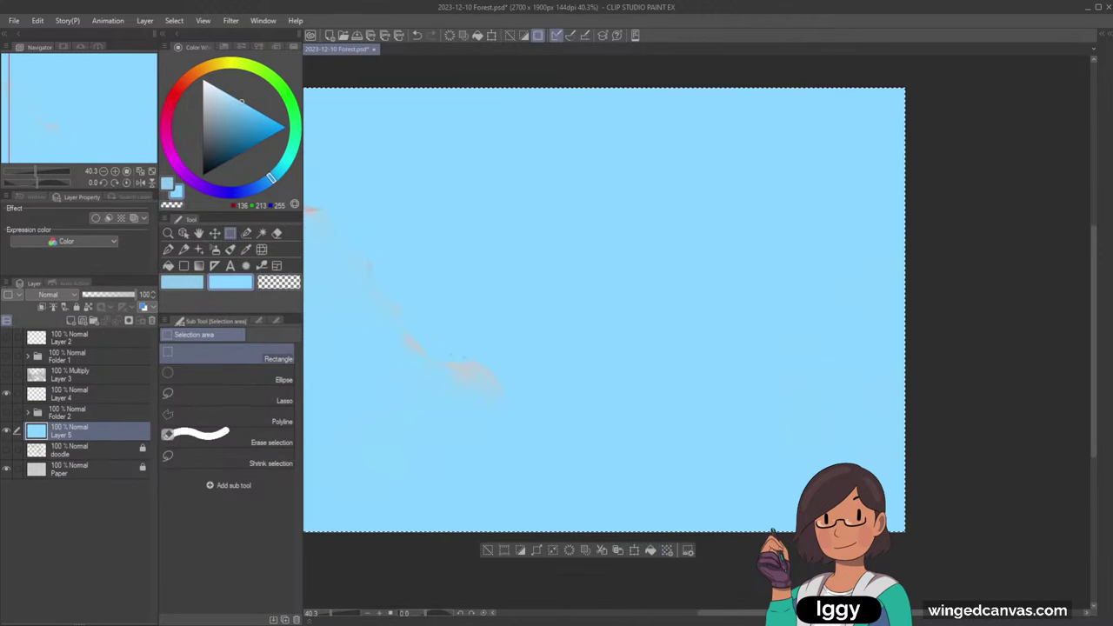
pyautogui.click(666, 549)
pyautogui.click(488, 549)
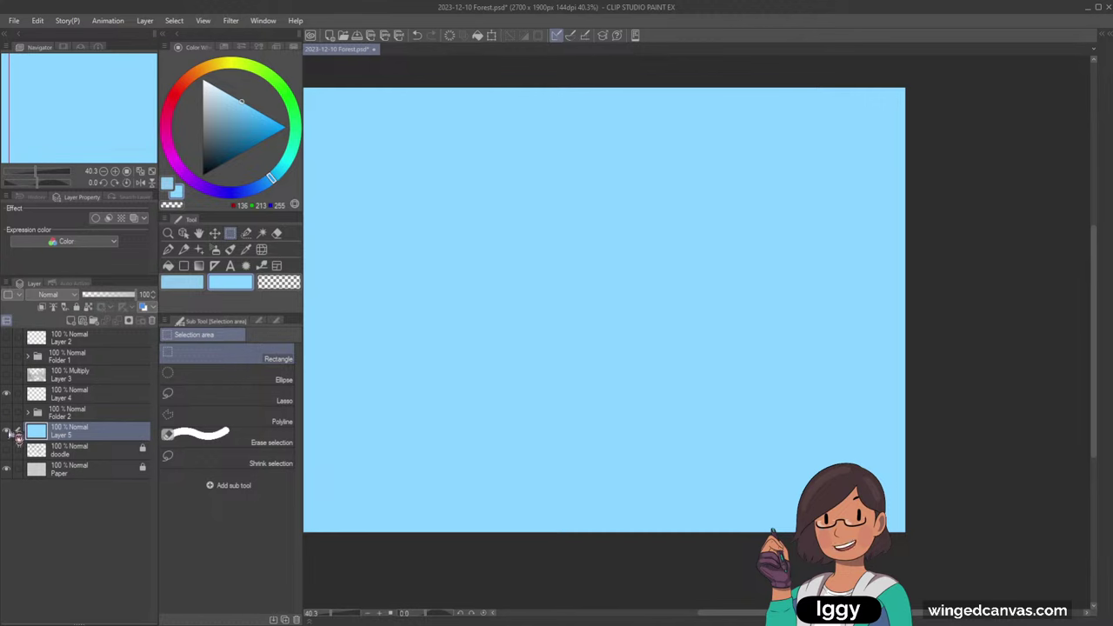
pyautogui.click(7, 412)
pyautogui.moveTo(150, 130); pyautogui.dragTo(119, 127)
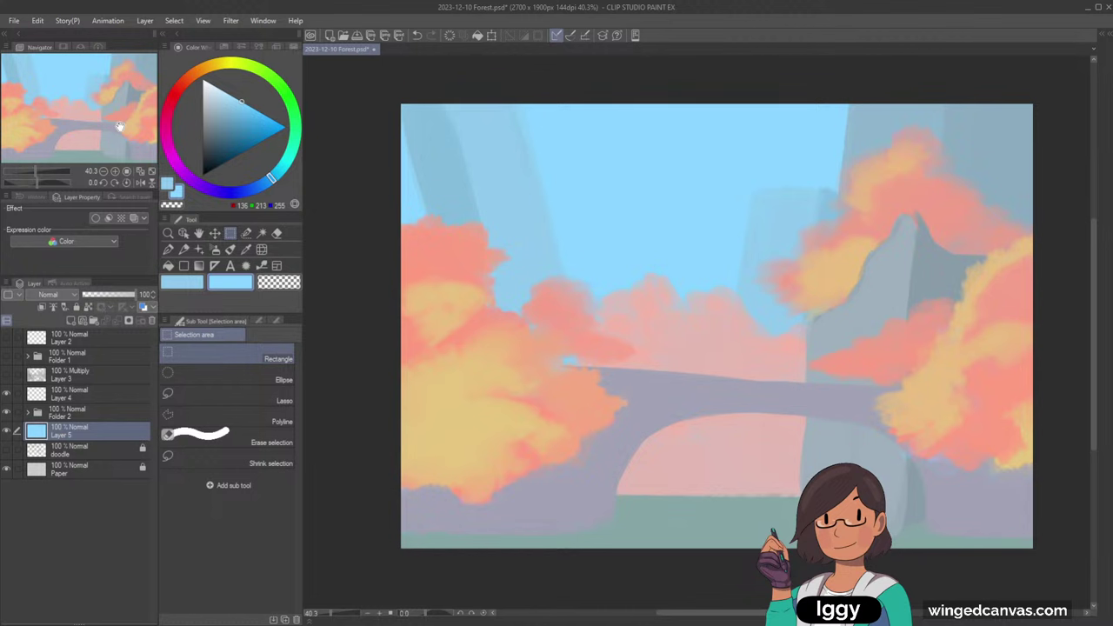
# - Expand Folder 2 and add an unclipped raster layer directly above it, with Thin Gouache brush 2 as the active brush
pyautogui.click(34, 415)
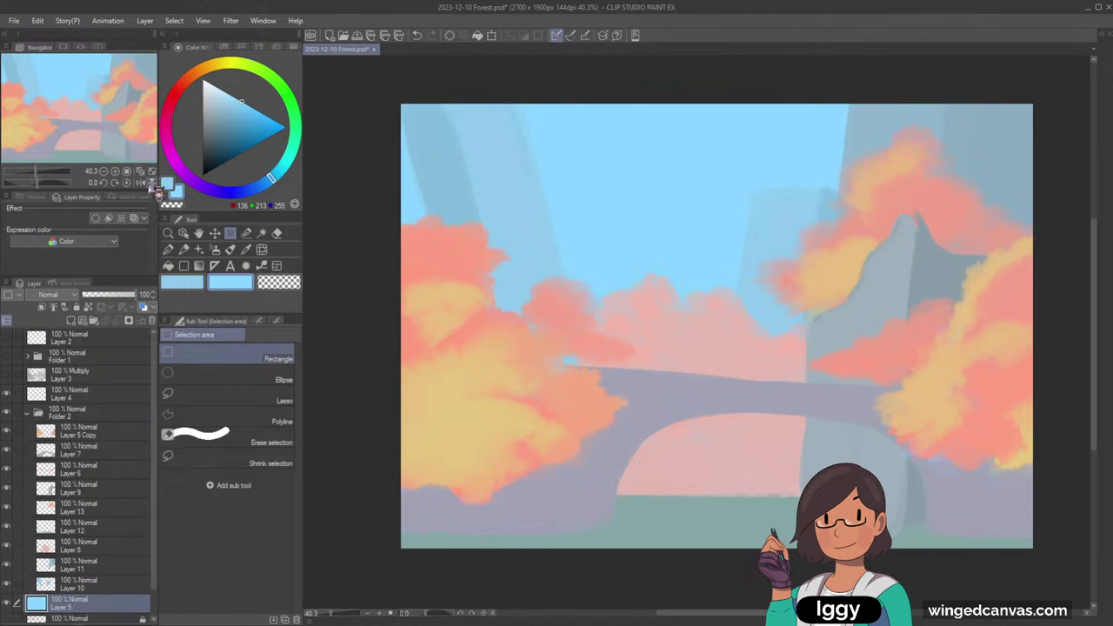
pyautogui.hotkey('ctrl', '+')
pyautogui.click(202, 402)
pyautogui.click(261, 357)
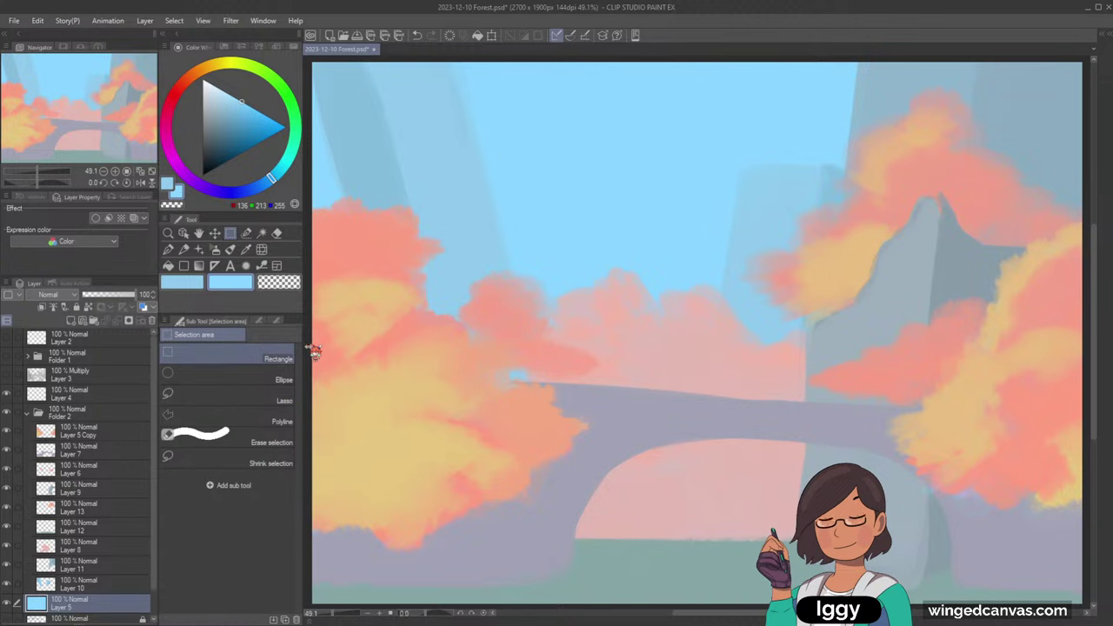
pyautogui.click(168, 233)
pyautogui.keyDown('alt'); pyautogui.click(493, 271); pyautogui.keyUp('alt')
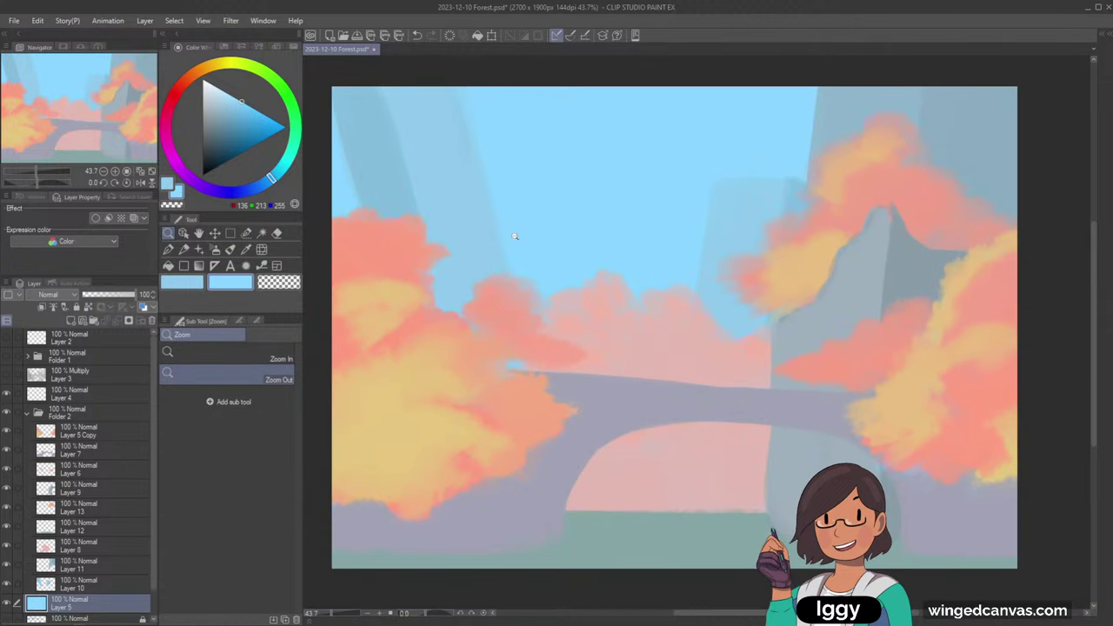
pyautogui.click(231, 249)
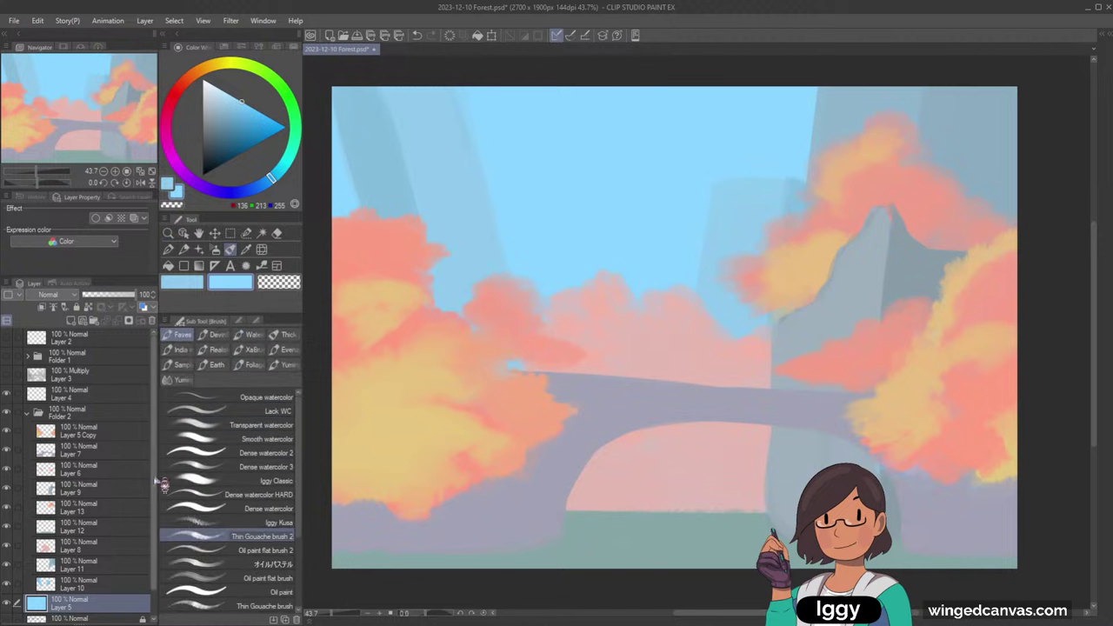
pyautogui.click(121, 432)
pyautogui.click(69, 412)
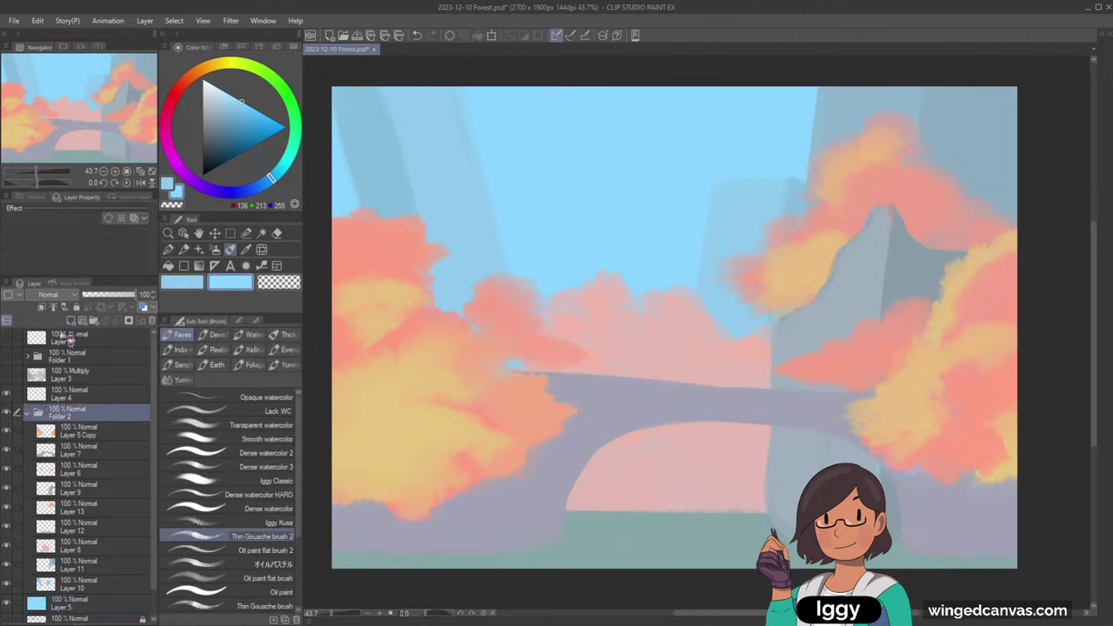
pyautogui.click(72, 321)
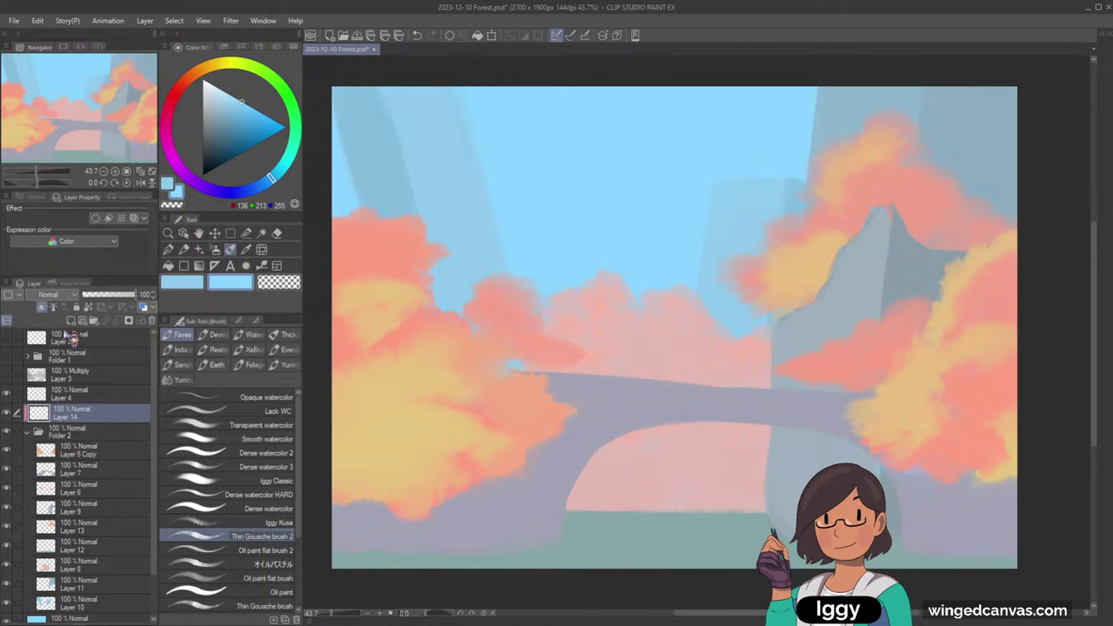
pyautogui.click(42, 307)
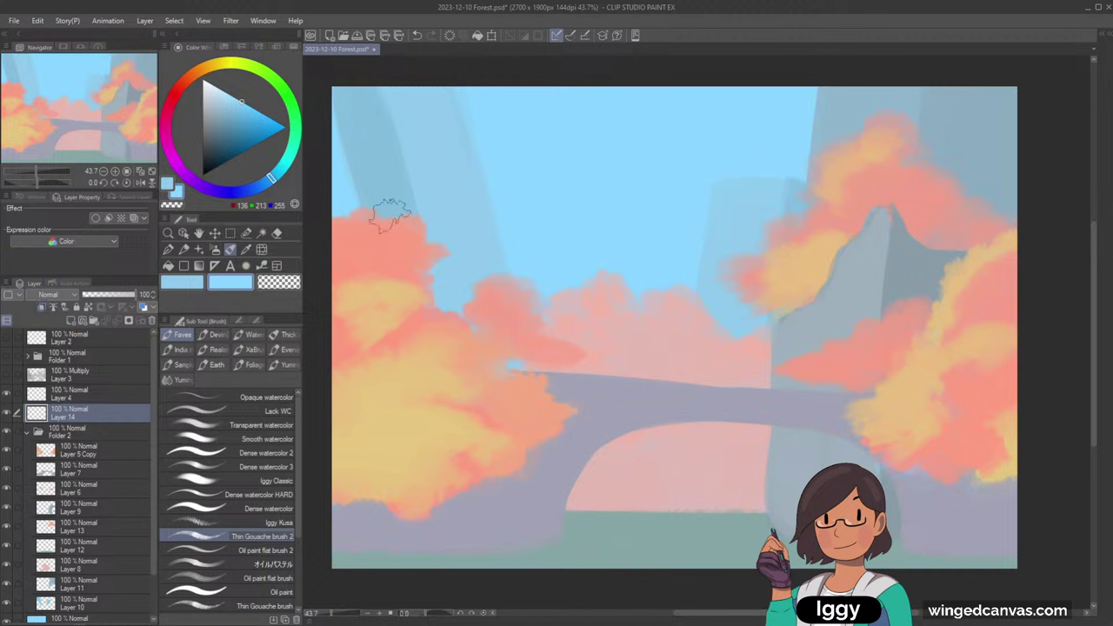
# - Try sky-blue RGB 136, 213, 255 test strokes over the left foliage on Layer 14 in Normal and Multiply modes
pyautogui.moveTo(359, 259); pyautogui.dragTo(337, 267)
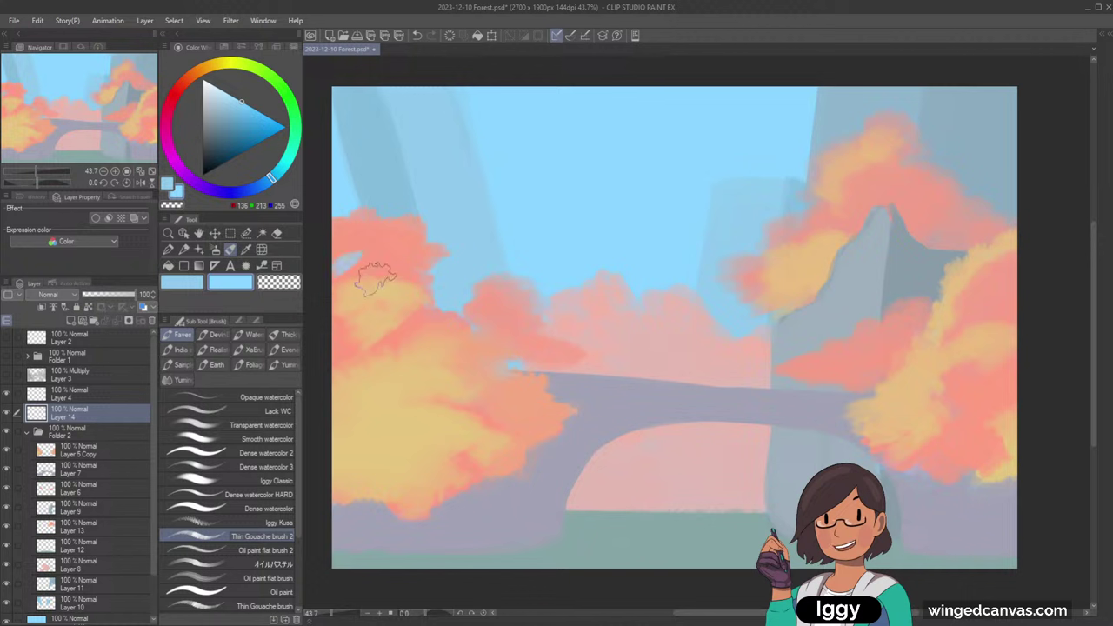
pyautogui.click(64, 334)
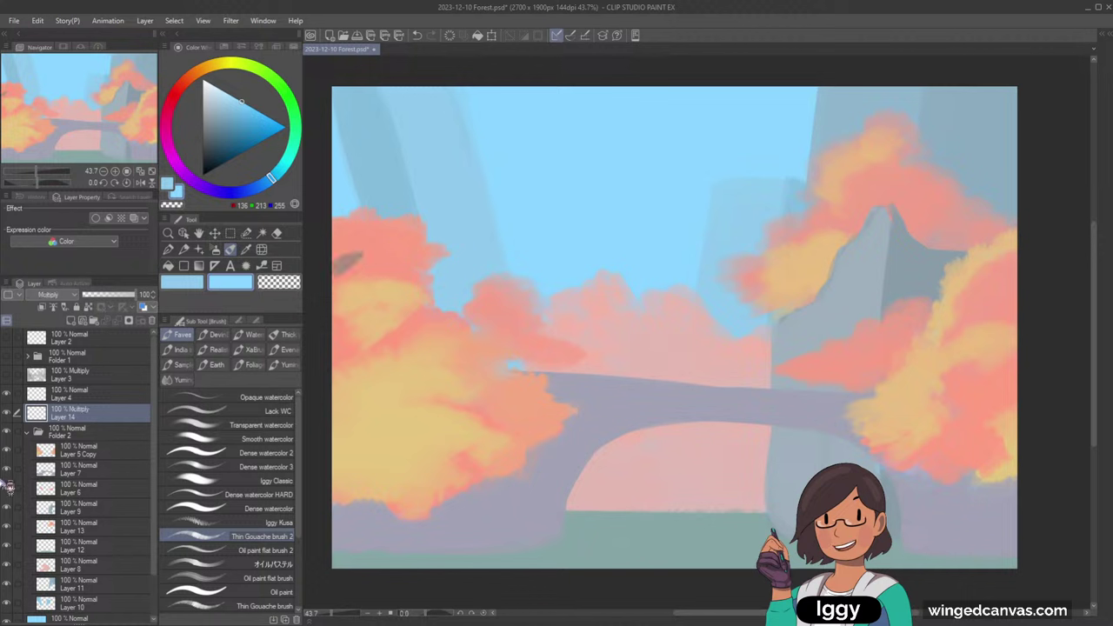
pyautogui.click(252, 107)
pyautogui.moveTo(384, 245)
pyautogui.mouseDown()
pyautogui.moveTo(344, 280)
pyautogui.moveTo(348, 306)
pyautogui.mouseUp()
pyautogui.hotkey('ctrl', 'z')
# - Choose a darker blue, RGB 81, 149, 208, and set the cleared Layer 14 to Multiply
pyautogui.click(266, 184)
pyautogui.click(245, 120)
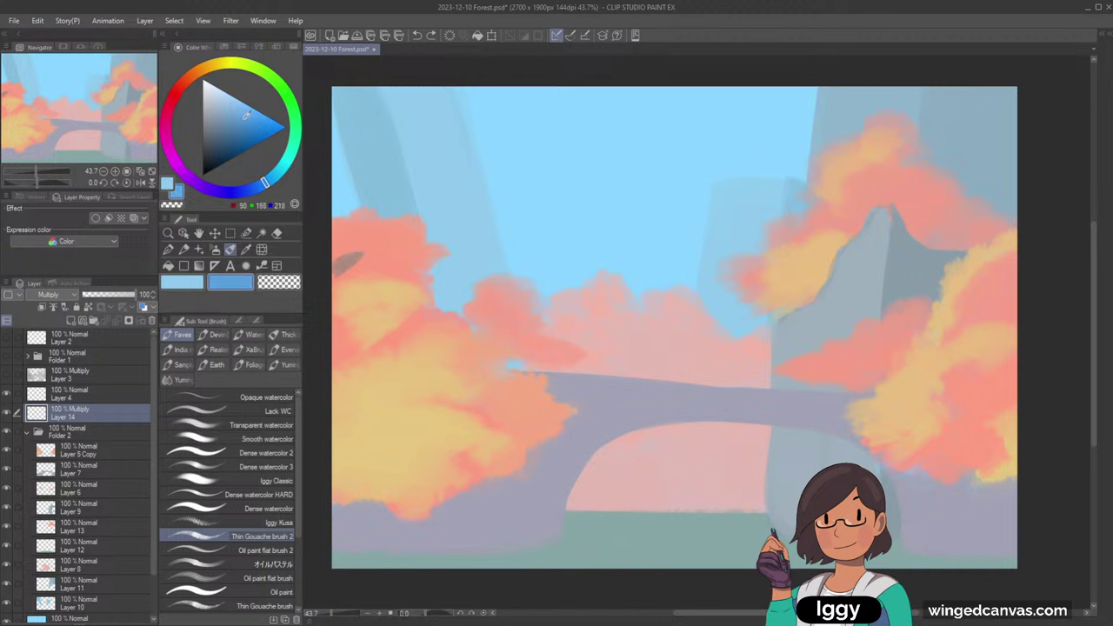
pyautogui.hotkey('shift', 'alt', 'n')
pyautogui.hotkey('ctrl', 'z')
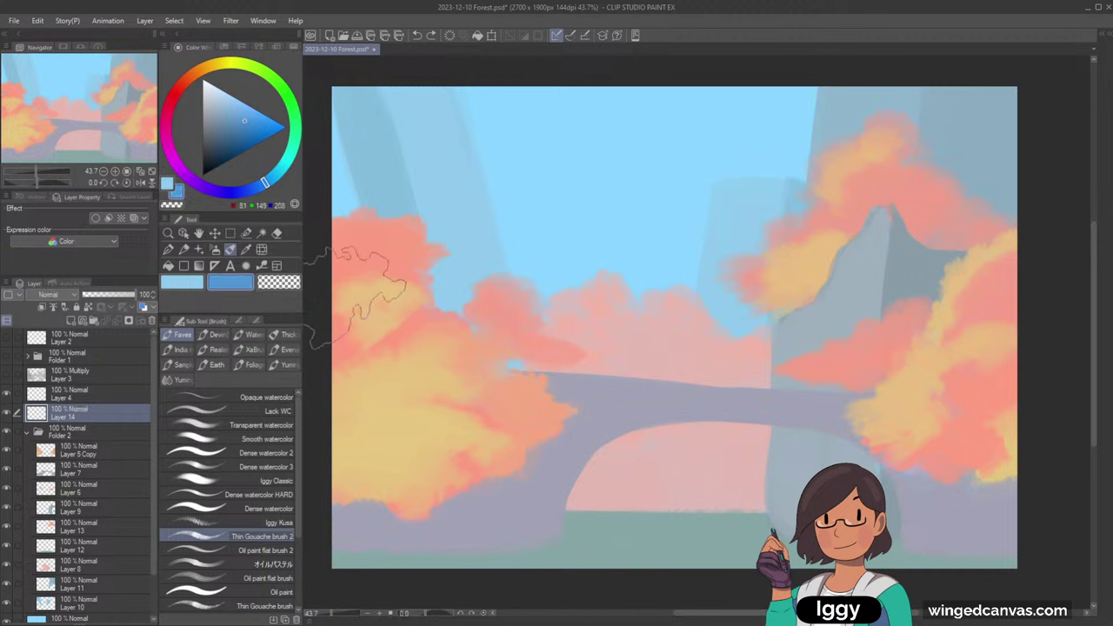
pyautogui.hotkey('shift', 'alt', 'm')
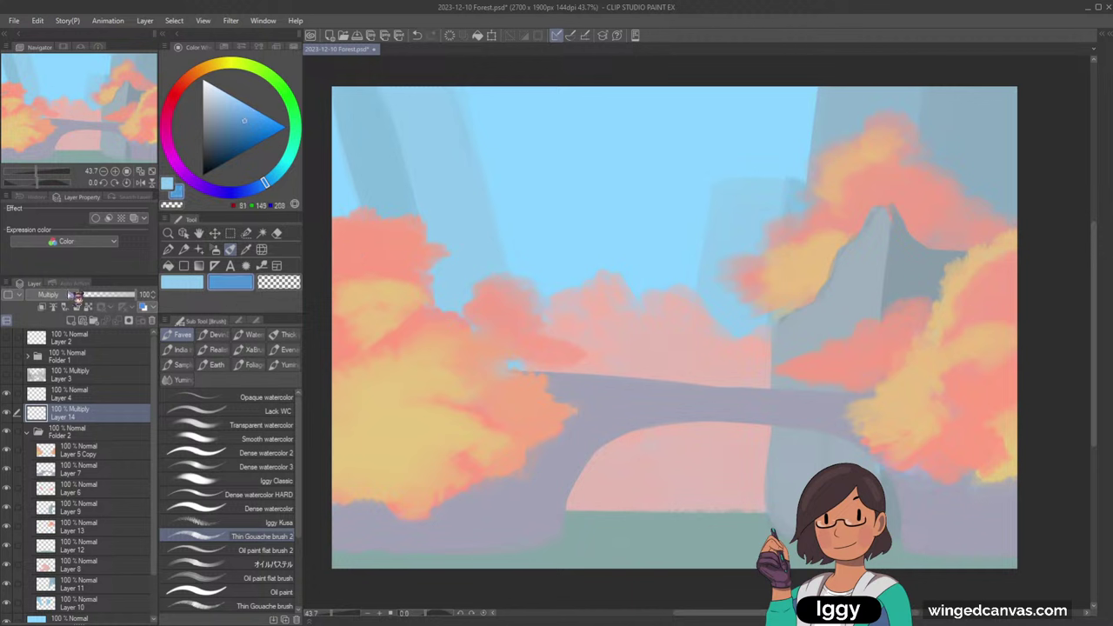
# - Try shading the left foliage's outer side with Thin Gouache brush 2 in the darker blue on Layer 14
pyautogui.moveTo(362, 319)
pyautogui.mouseDown()
pyautogui.moveTo(370, 323)
pyautogui.moveTo(345, 271)
pyautogui.moveTo(350, 248)
pyautogui.mouseUp()
pyautogui.scroll(-1, 372, 223)
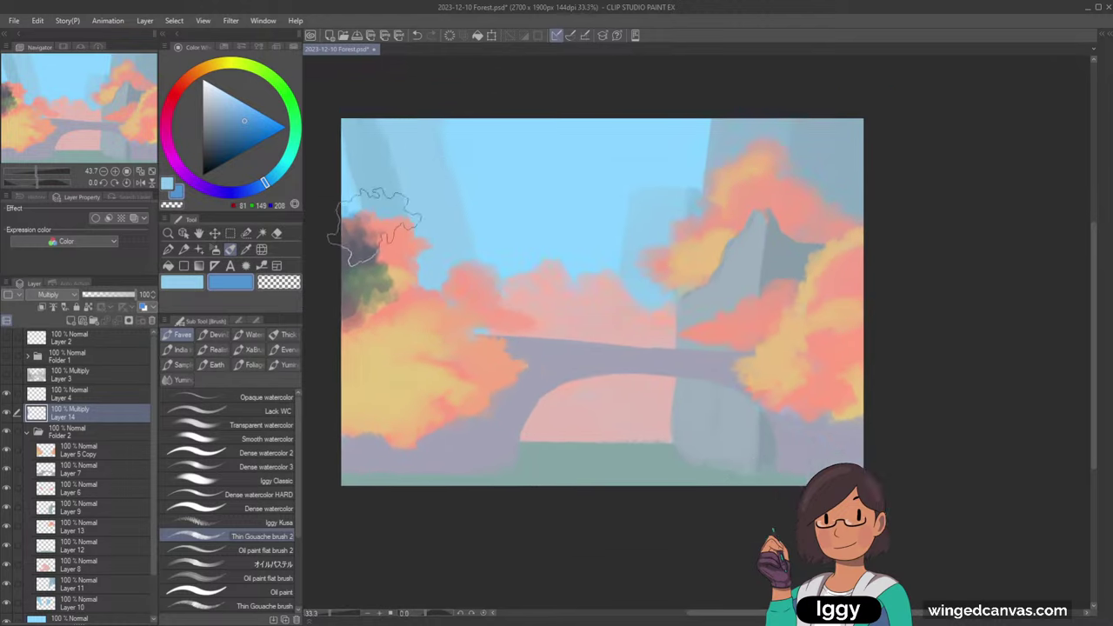
pyautogui.scroll(1, 374, 217)
pyautogui.scroll(-1, 365, 270)
# - Try blocking in a shadow over the left foliage and ground with Dense watercolor 3, and undo the strokes and Layer 14's Multiply mode
pyautogui.click(292, 453)
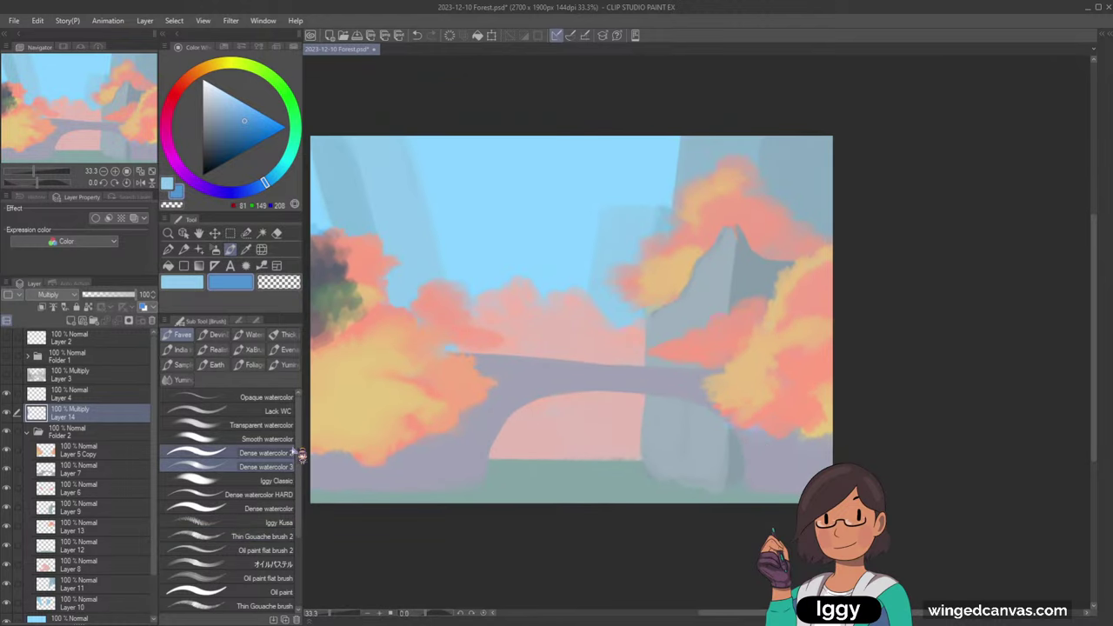
pyautogui.click(287, 467)
pyautogui.moveTo(119, 125); pyautogui.dragTo(113, 129)
pyautogui.moveTo(356, 226); pyautogui.dragTo(389, 320)
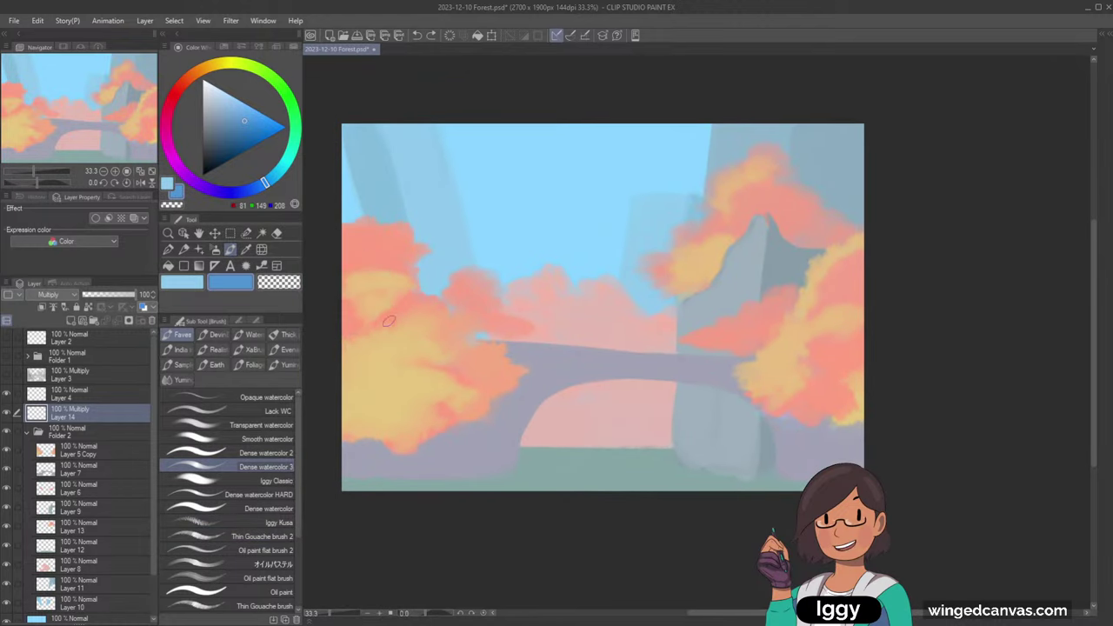
pyautogui.moveTo(340, 247)
pyautogui.mouseDown()
pyautogui.moveTo(370, 276)
pyautogui.moveTo(369, 298)
pyautogui.moveTo(358, 289)
pyautogui.moveTo(349, 305)
pyautogui.moveTo(361, 399)
pyautogui.moveTo(426, 452)
pyautogui.moveTo(375, 450)
pyautogui.moveTo(500, 476)
pyautogui.mouseUp()
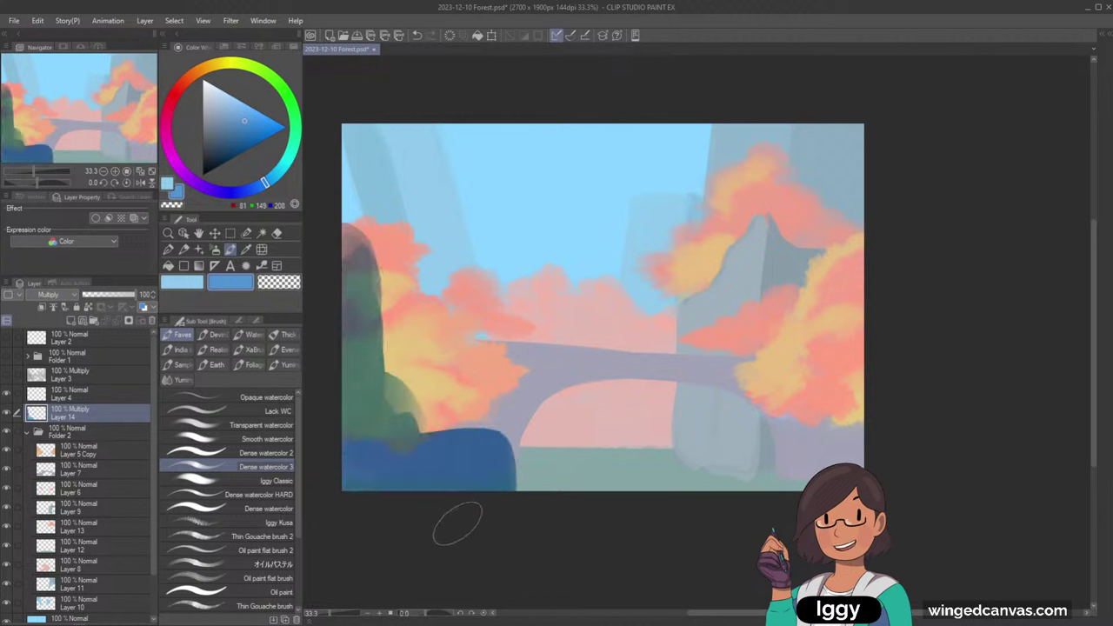
pyautogui.hotkey('ctrl', 'z')
pyautogui.hotkey('ctrl', 'z')
pyautogui.hotkey('ctrl', 'z')
pyautogui.hotkey('ctrl', 'z')
pyautogui.hotkey('ctrl', 'z')
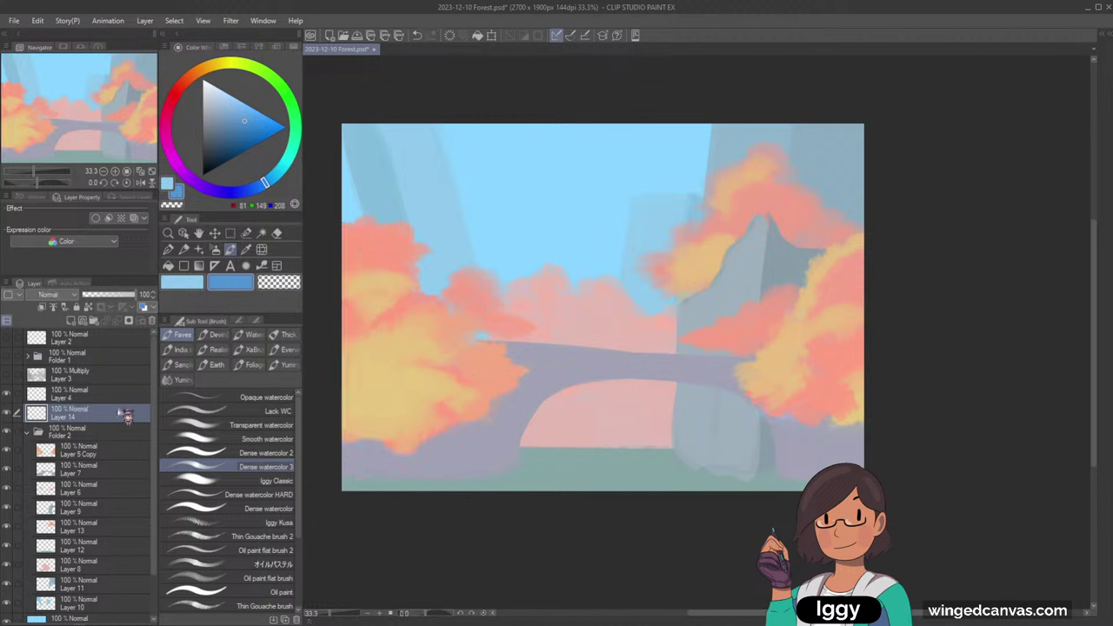
# - Try a greyscale value check with a desaturating Hue/Saturation/Luminosity correction layer above Folder 2, and delete the layer
pyautogui.click(110, 439)
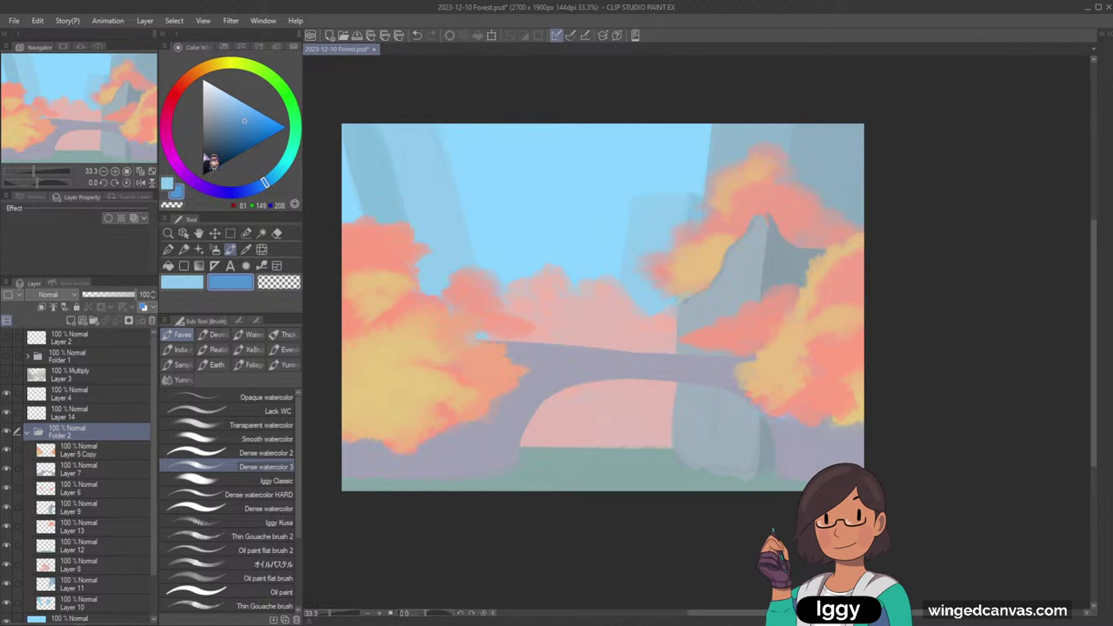
pyautogui.click(327, 175)
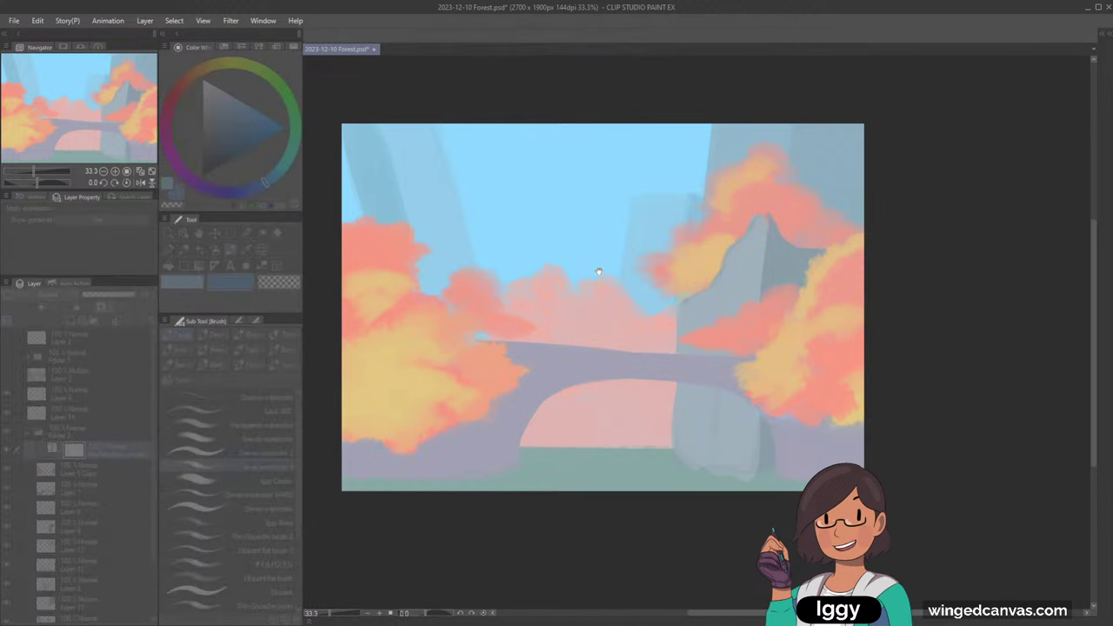
pyautogui.moveTo(487, 544); pyautogui.dragTo(475, 551)
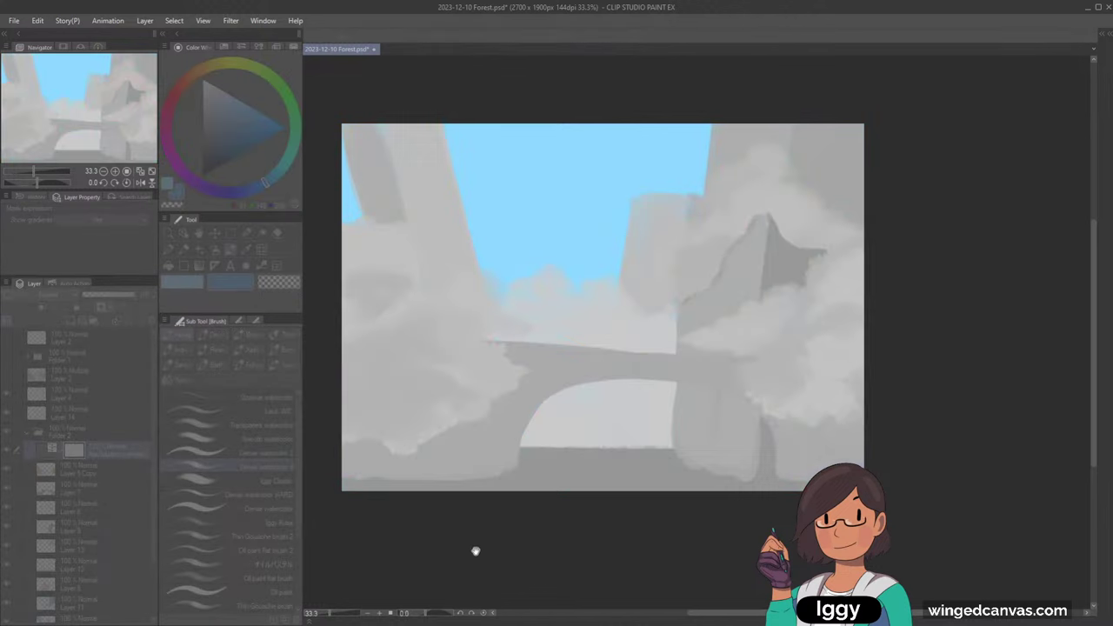
pyautogui.click(747, 510)
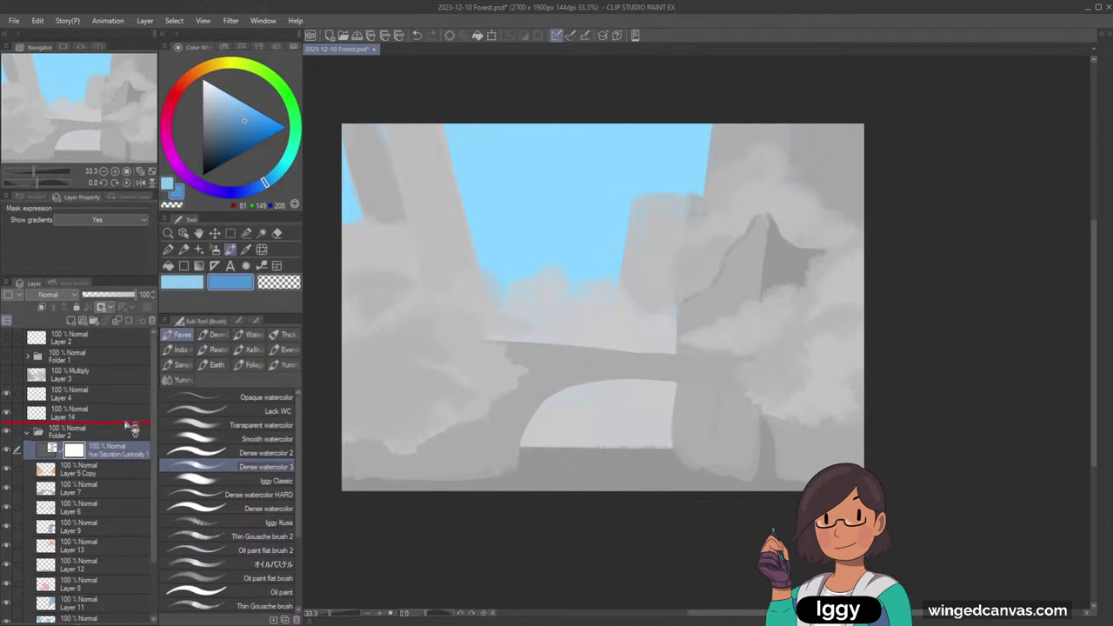
pyautogui.moveTo(133, 428); pyautogui.dragTo(130, 426)
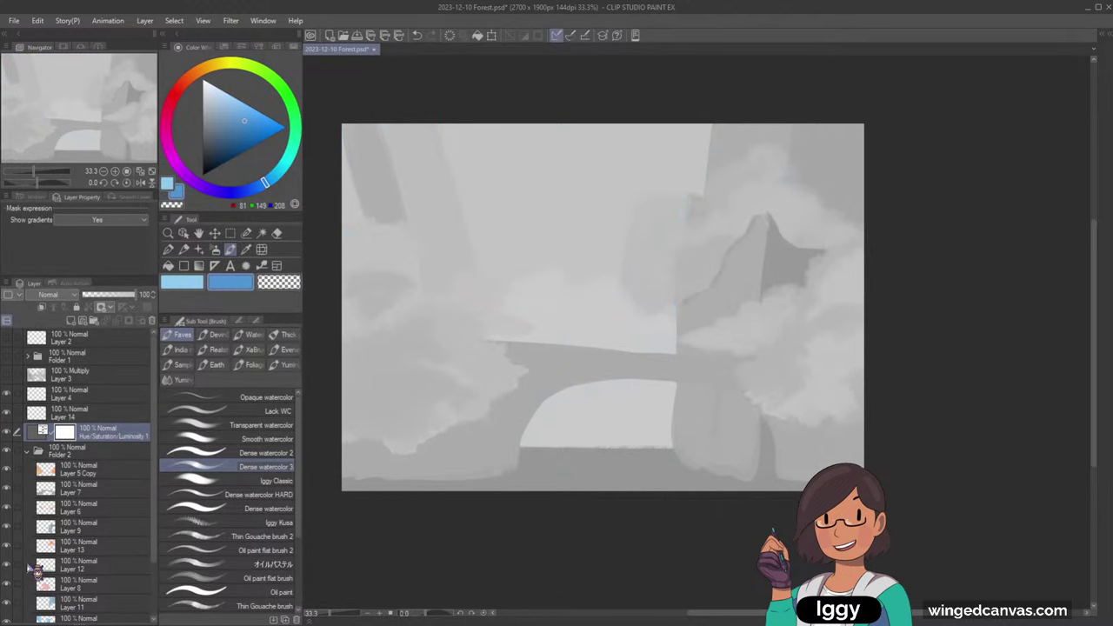
pyautogui.scroll(-4, 728, 409)
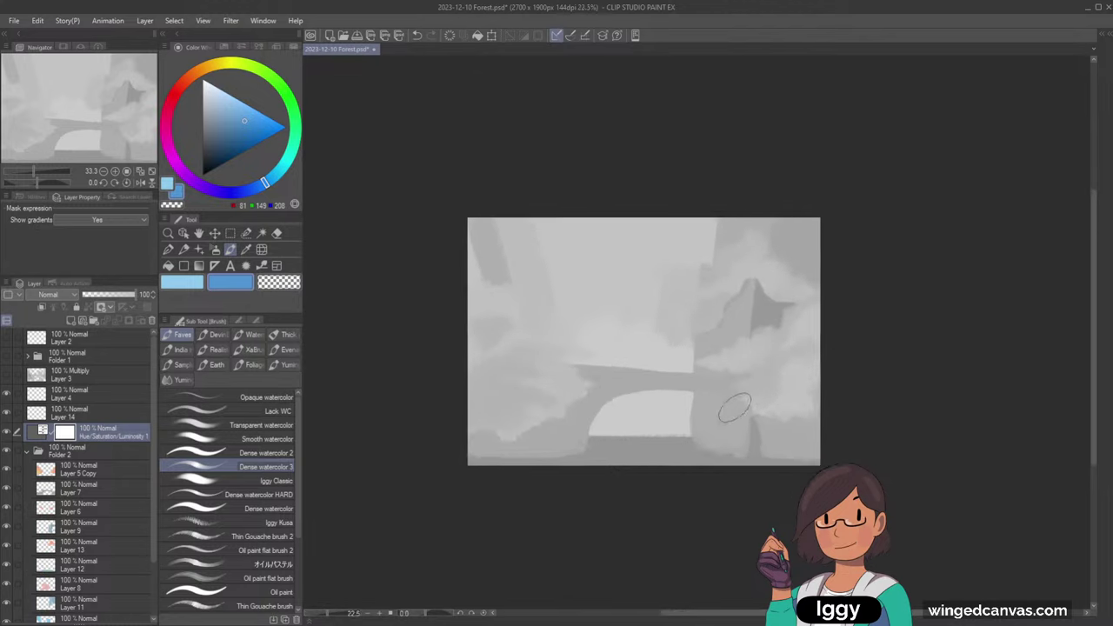
pyautogui.scroll(3, 752, 395)
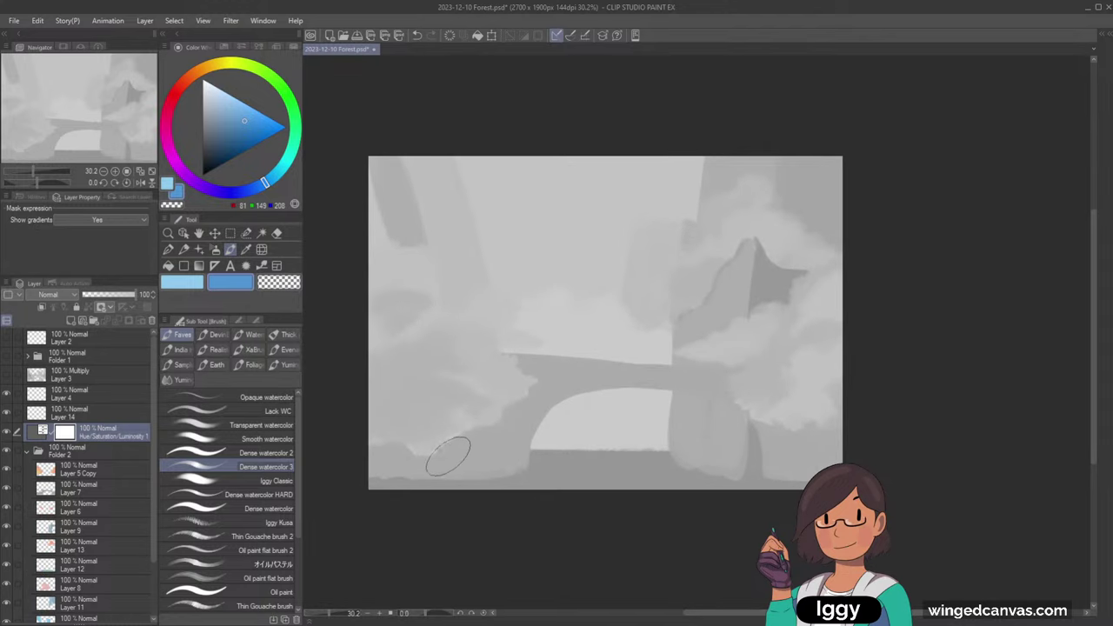
pyautogui.click(151, 321)
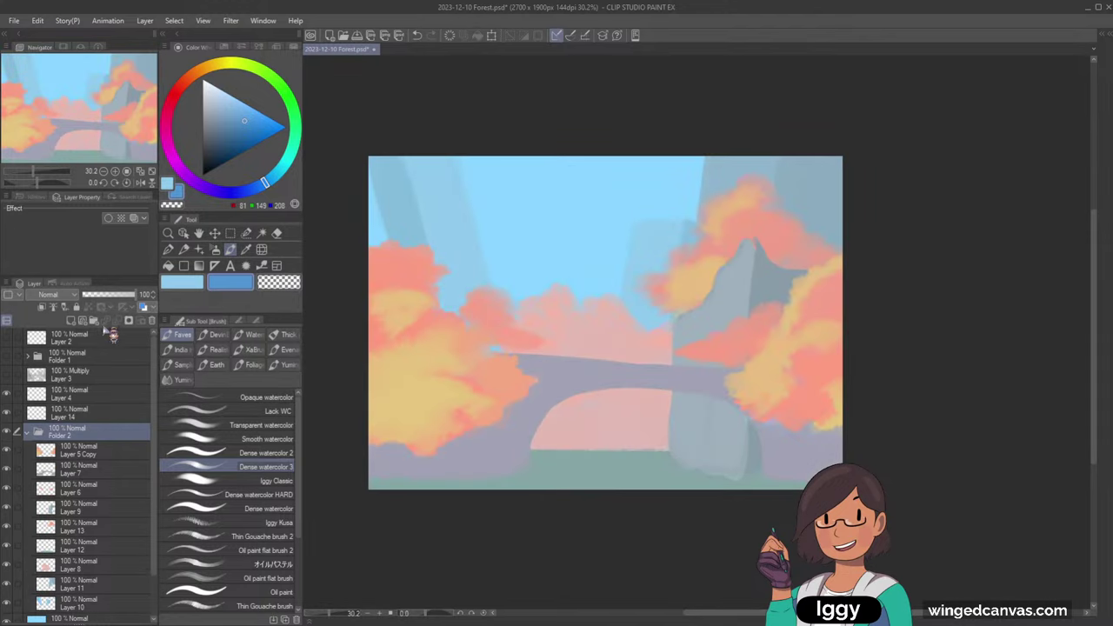
# - Add a new layer above Folder 2, fill it with white and set its blending mode to Color for a greyscale check
pyautogui.click(72, 321)
pyautogui.moveTo(237, 154); pyautogui.dragTo(198, 45)
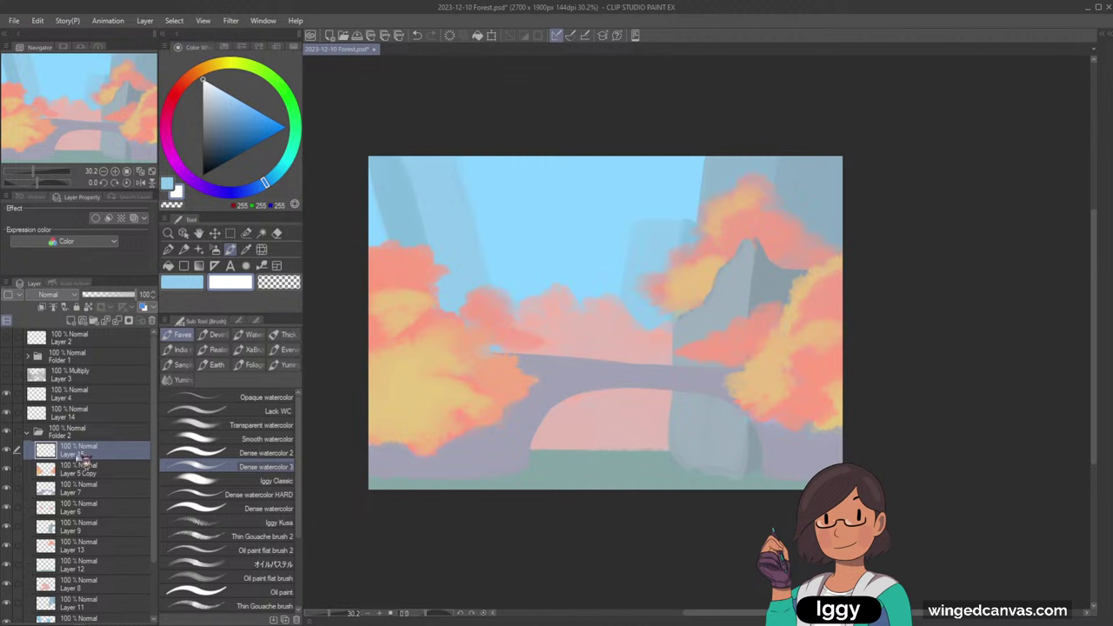
pyautogui.moveTo(88, 435); pyautogui.dragTo(88, 432)
pyautogui.click(168, 265)
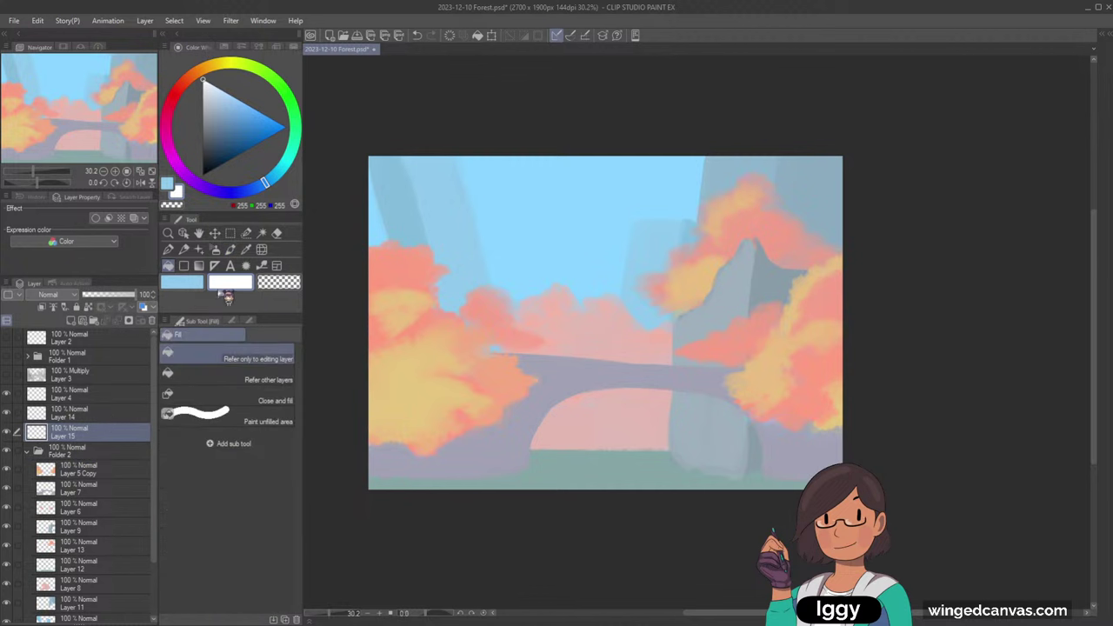
pyautogui.click(54, 297)
pyautogui.click(66, 600)
pyautogui.click(522, 348)
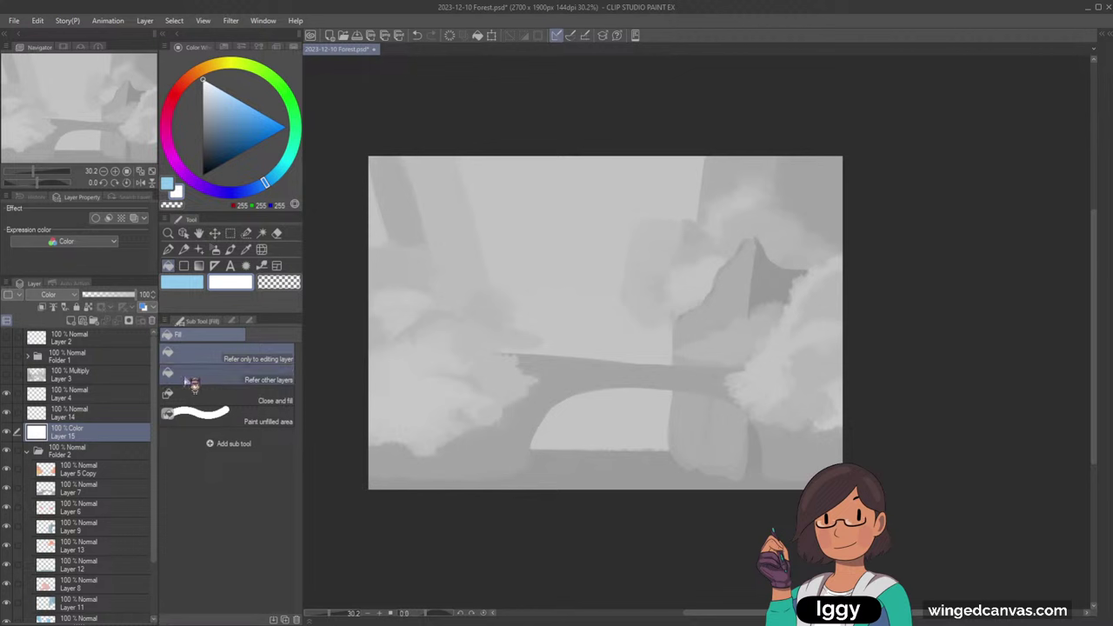
# - Set Layer 14 to Multiply and choose the Dense watercolor 3 brush with neutral grey RGB 174, 174, 174
pyautogui.click(85, 418)
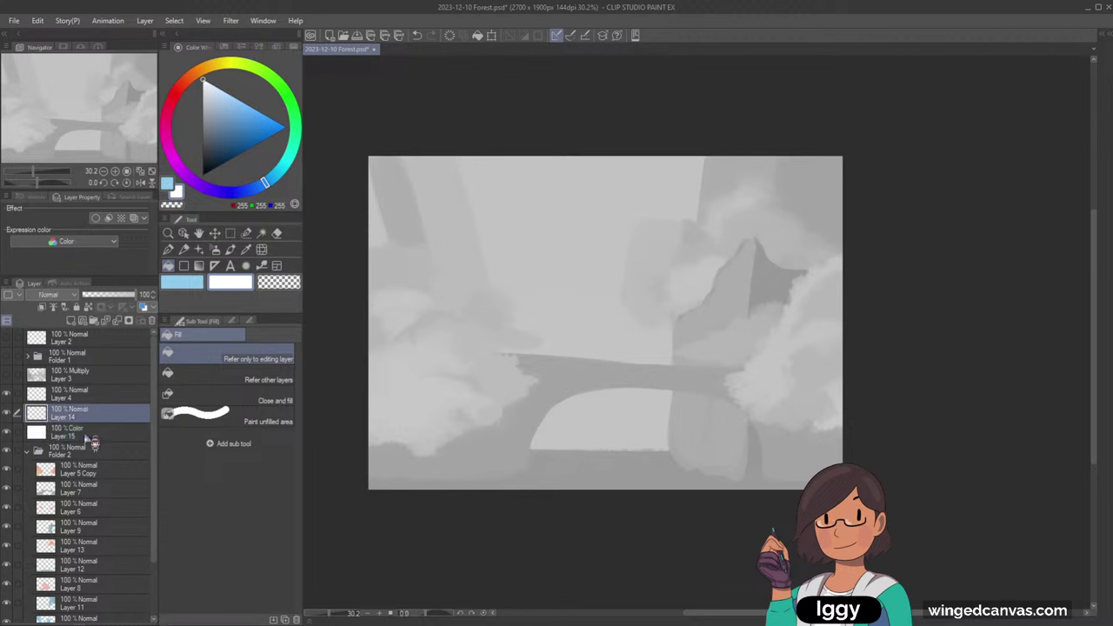
pyautogui.click(61, 296)
pyautogui.click(58, 330)
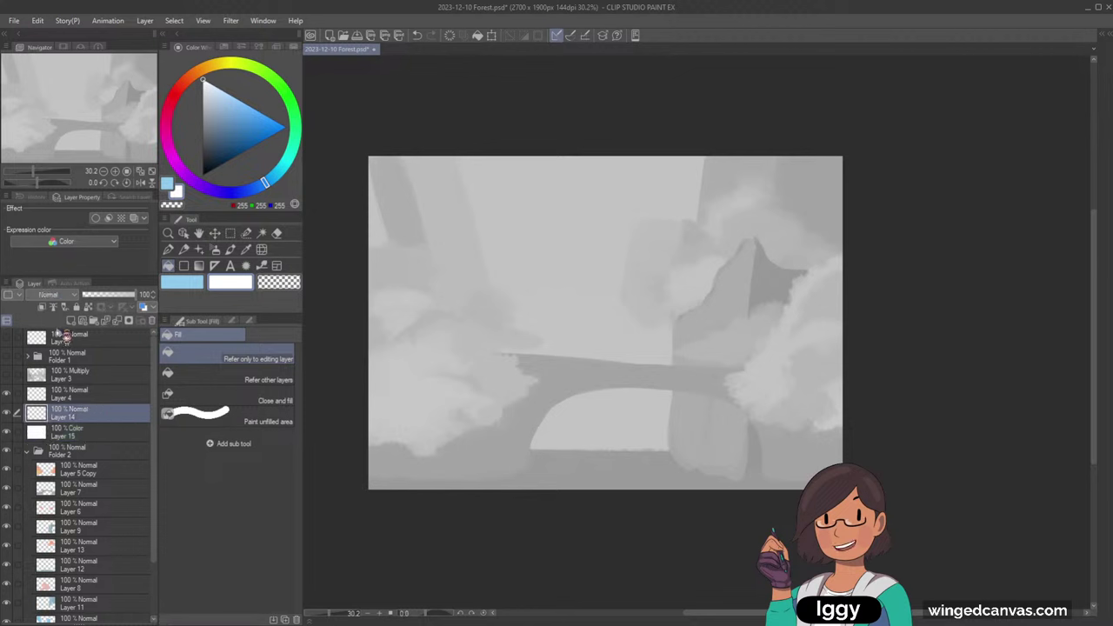
pyautogui.click(233, 251)
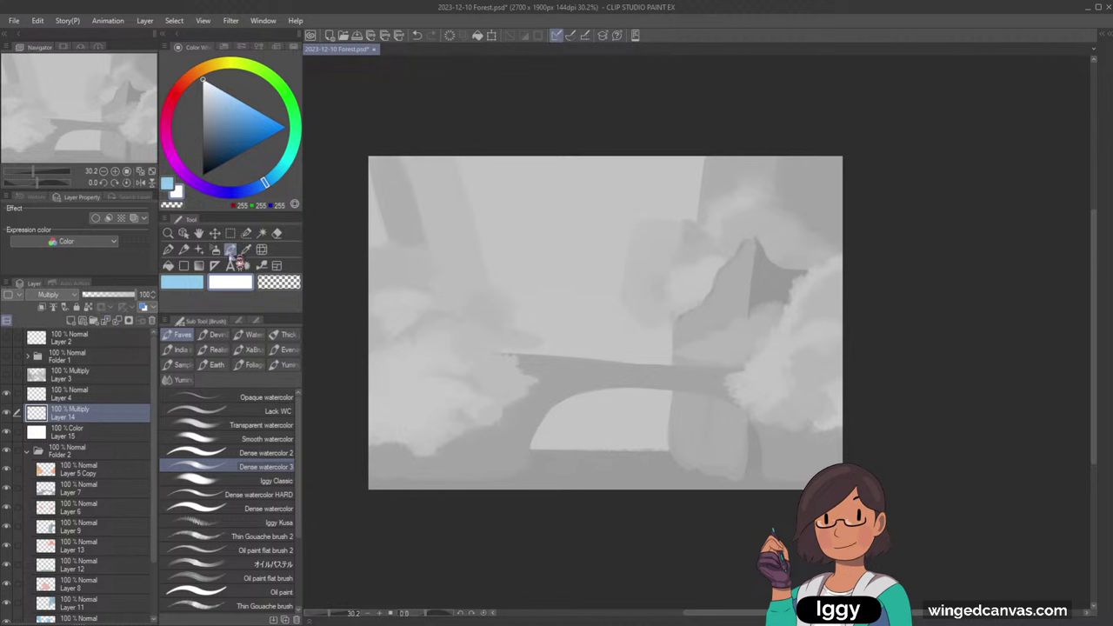
pyautogui.click(214, 250)
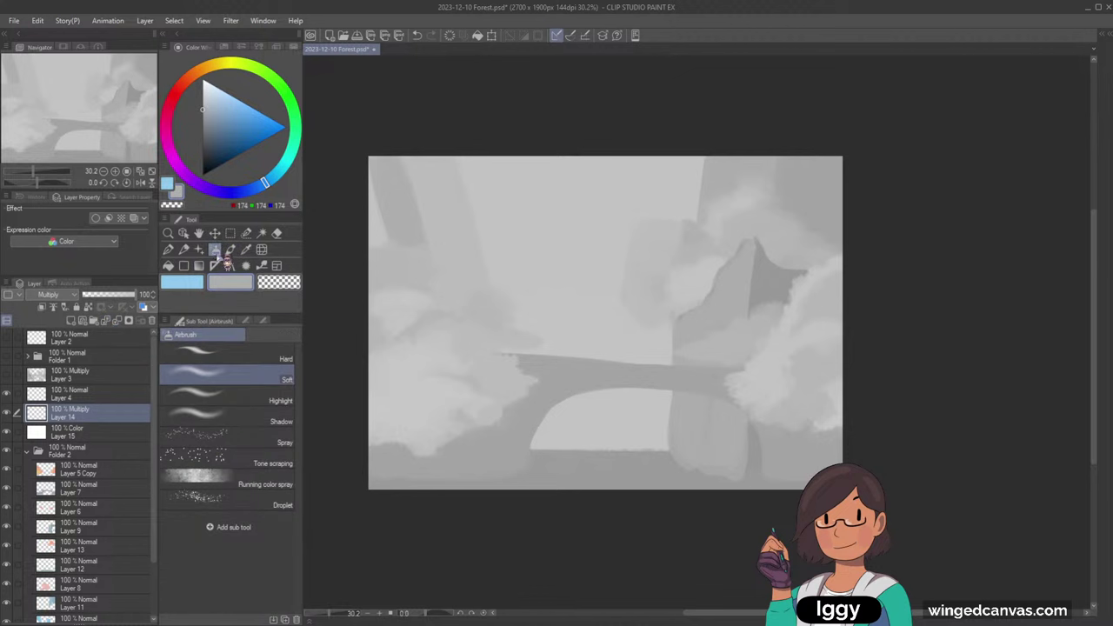
pyautogui.click(231, 250)
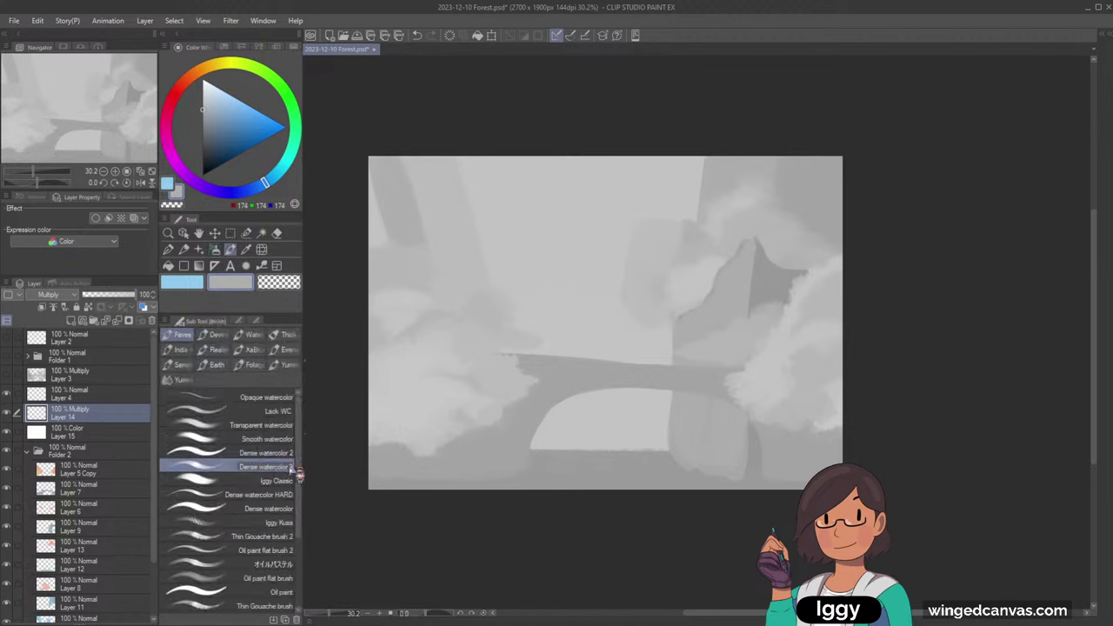
# - Undo a test shadow stroke on the left foliage's outer edge, and lighten the brush grey to RGB 200, 200, 200
pyautogui.moveTo(366, 282)
pyautogui.mouseDown()
pyautogui.moveTo(373, 335)
pyautogui.moveTo(363, 321)
pyautogui.moveTo(372, 330)
pyautogui.moveTo(352, 374)
pyautogui.mouseUp()
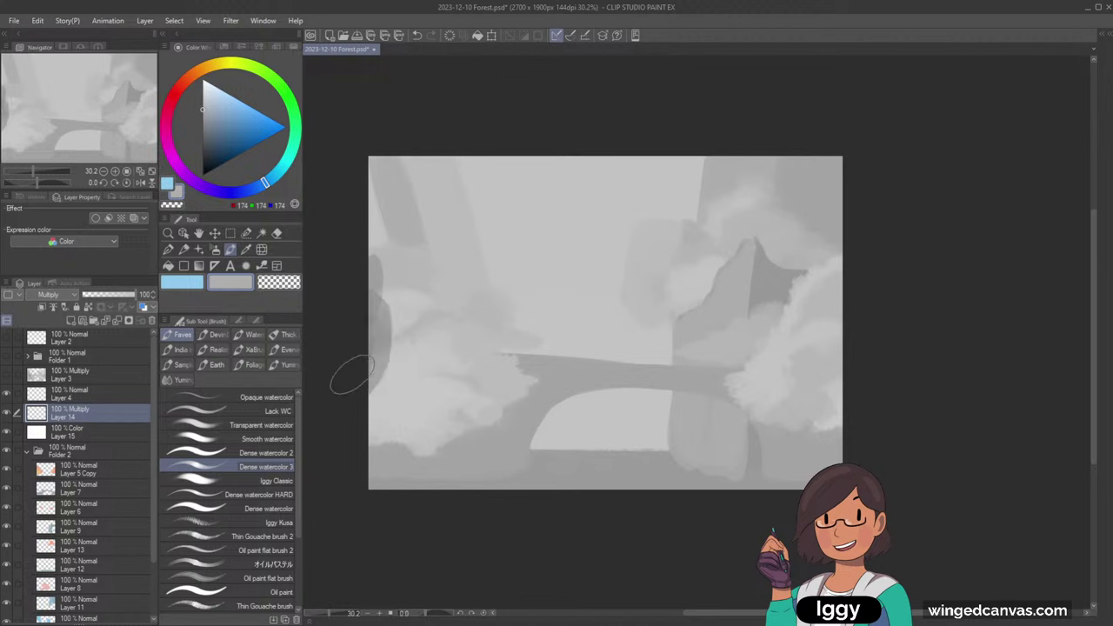
pyautogui.hotkey('ctrl', 'z')
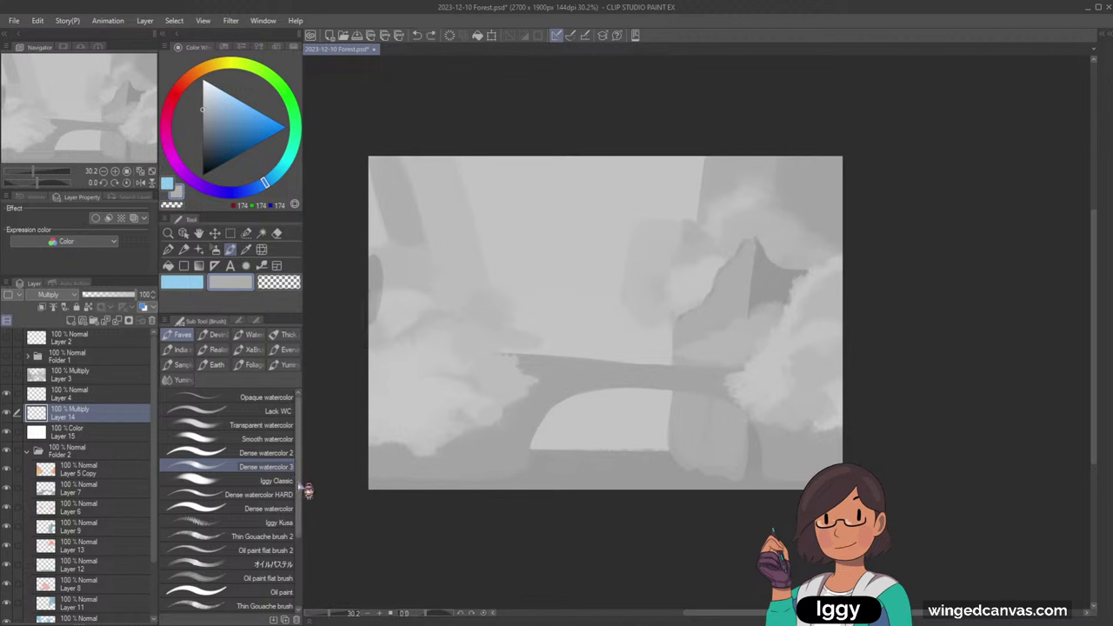
pyautogui.click(206, 94)
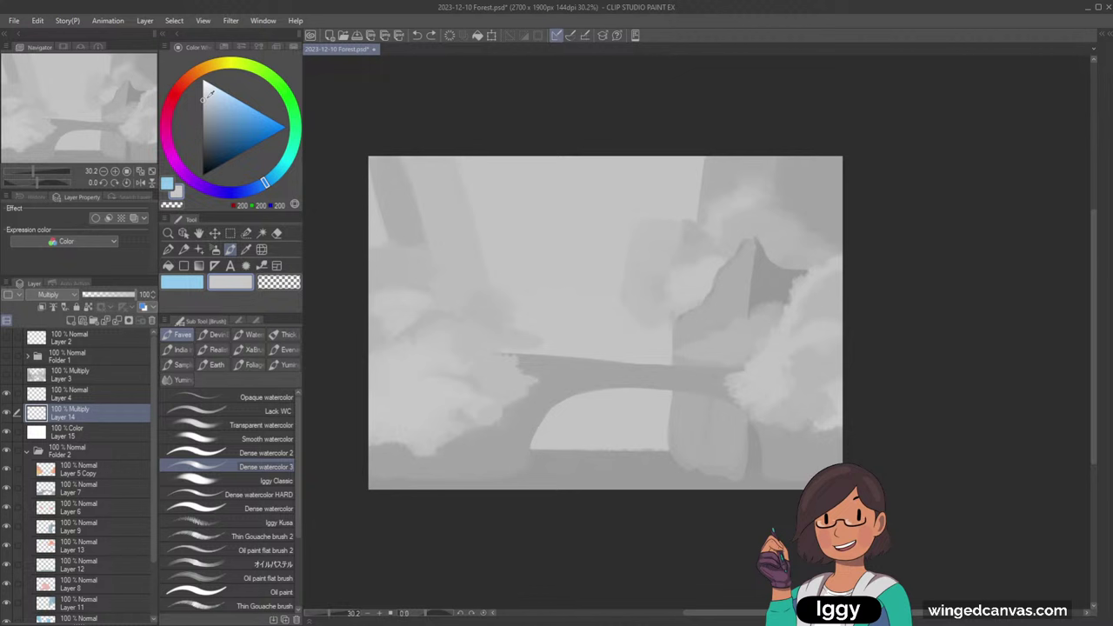
pyautogui.click(8, 432)
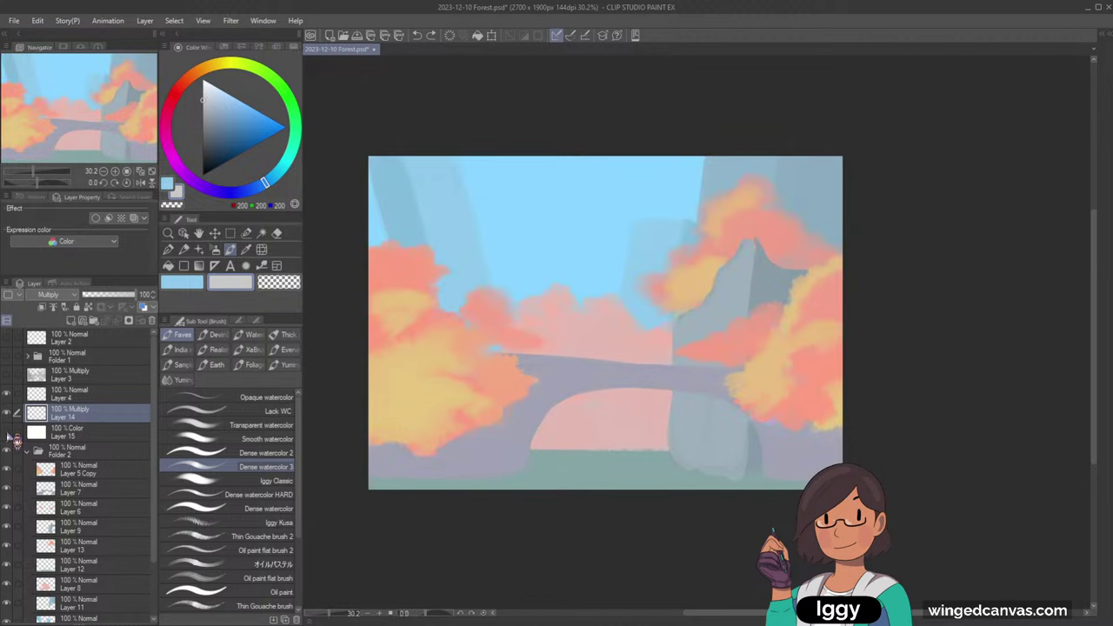
pyautogui.click(8, 432)
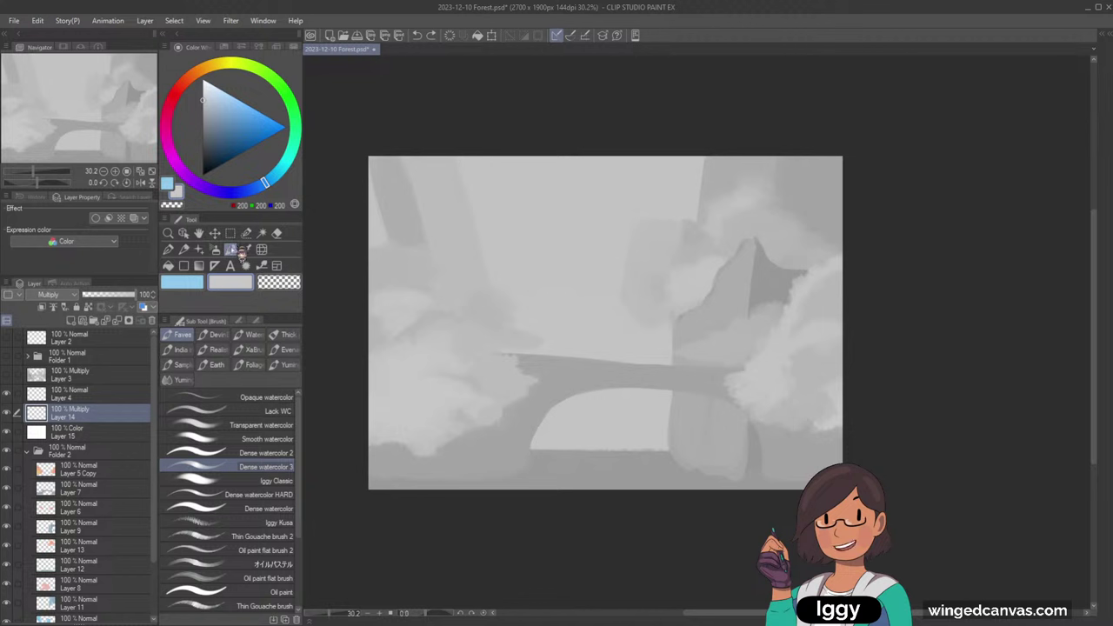
# - Hide Layer 15 and paint grey shadows on Layer 14 over the left foliage, the bank below it and the bridge's ends
pyautogui.moveTo(367, 321); pyautogui.dragTo(380, 355)
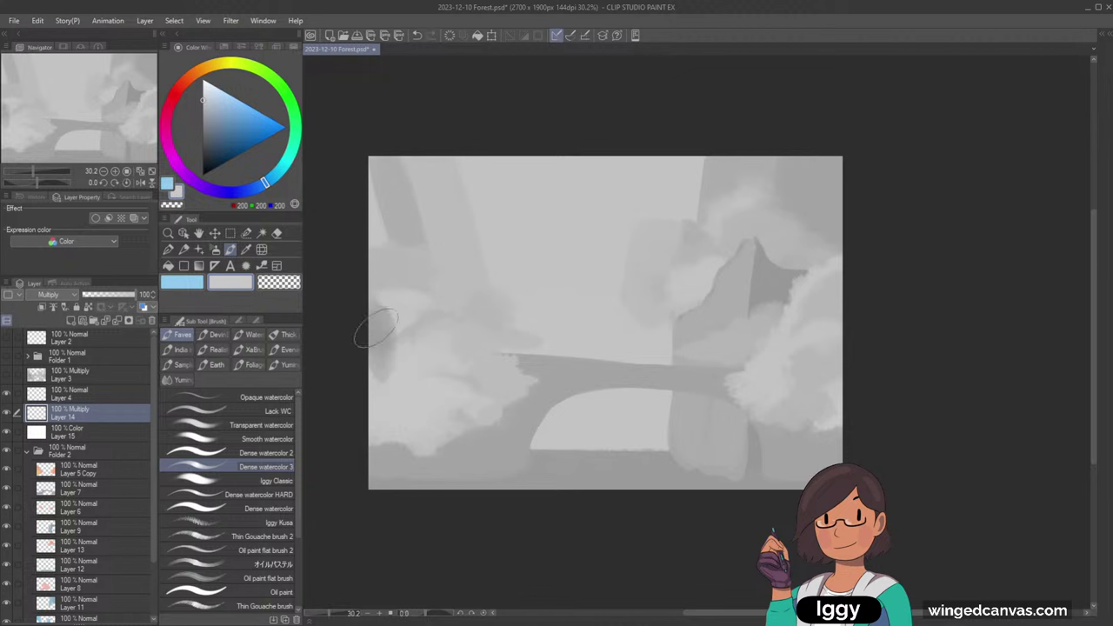
pyautogui.click(8, 432)
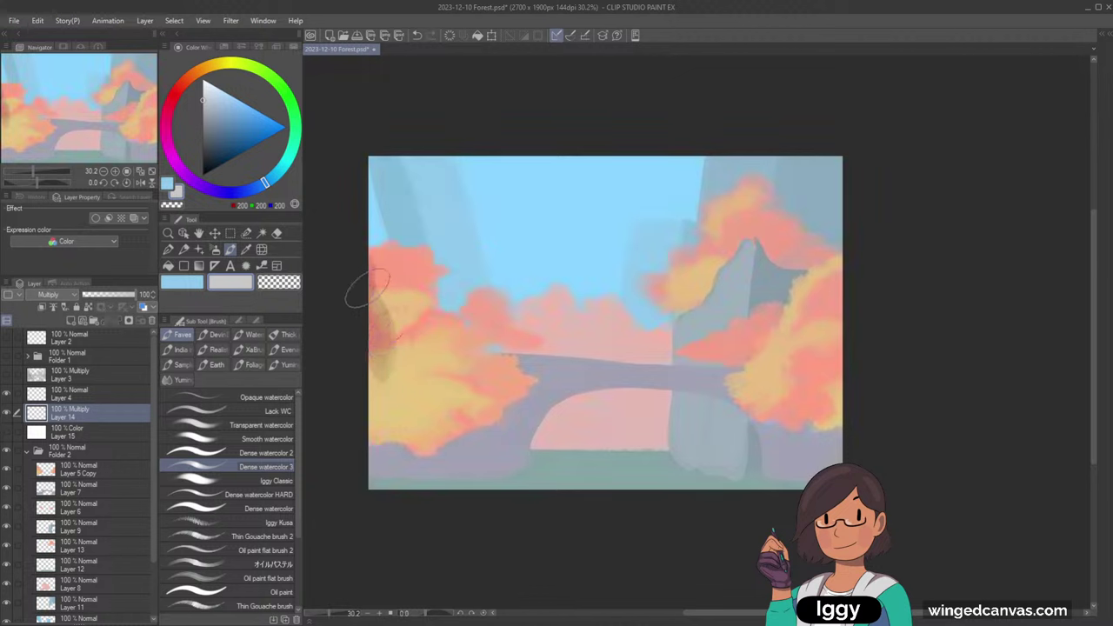
pyautogui.moveTo(358, 300)
pyautogui.mouseDown()
pyautogui.moveTo(356, 398)
pyautogui.moveTo(374, 390)
pyautogui.moveTo(373, 421)
pyautogui.moveTo(382, 411)
pyautogui.moveTo(429, 428)
pyautogui.moveTo(366, 436)
pyautogui.moveTo(394, 458)
pyautogui.mouseUp()
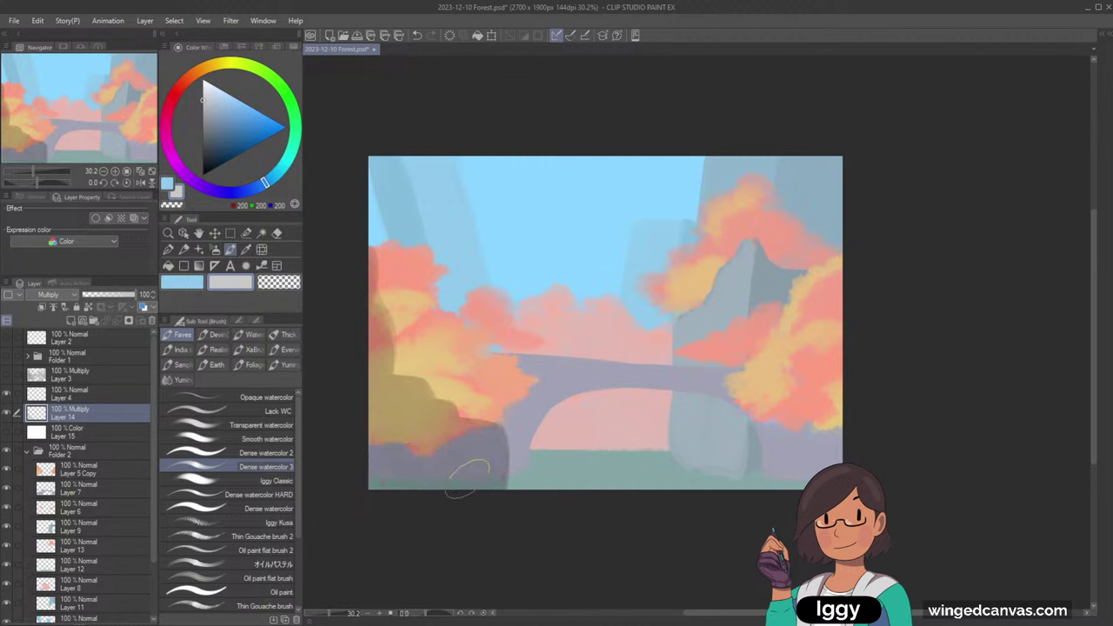
pyautogui.moveTo(468, 479)
pyautogui.mouseDown()
pyautogui.moveTo(507, 407)
pyautogui.moveTo(493, 436)
pyautogui.moveTo(549, 374)
pyautogui.moveTo(515, 363)
pyautogui.moveTo(567, 360)
pyautogui.mouseUp()
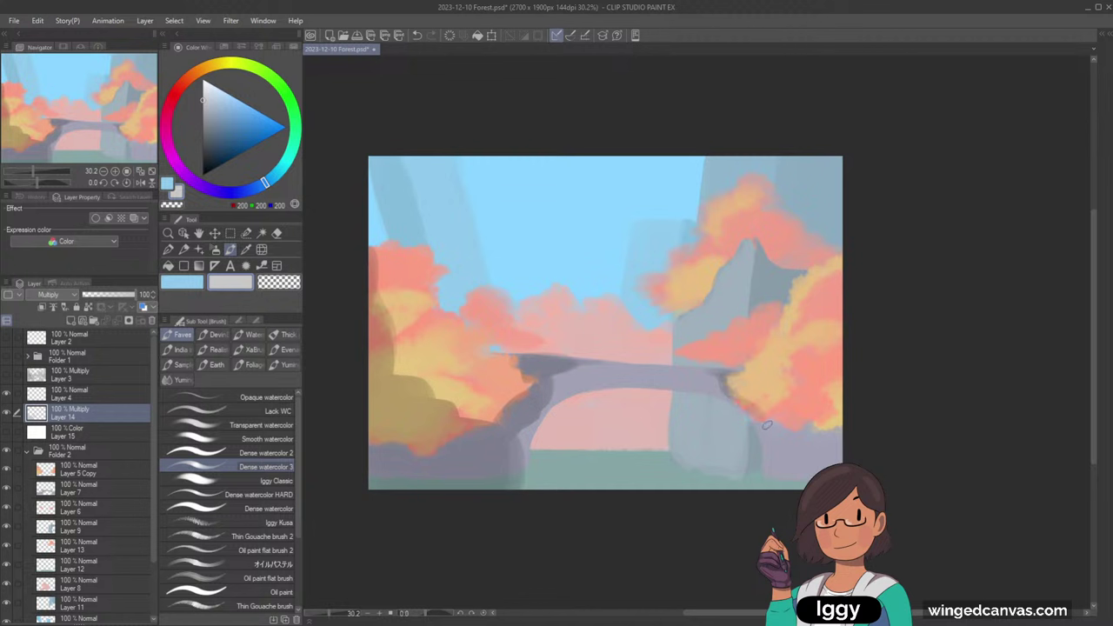
# - Shade the right bank below the foliage and the front edge of the green ground on Layer 14
pyautogui.moveTo(765, 428)
pyautogui.mouseDown()
pyautogui.moveTo(802, 439)
pyautogui.moveTo(787, 448)
pyautogui.moveTo(835, 440)
pyautogui.moveTo(763, 484)
pyautogui.mouseUp()
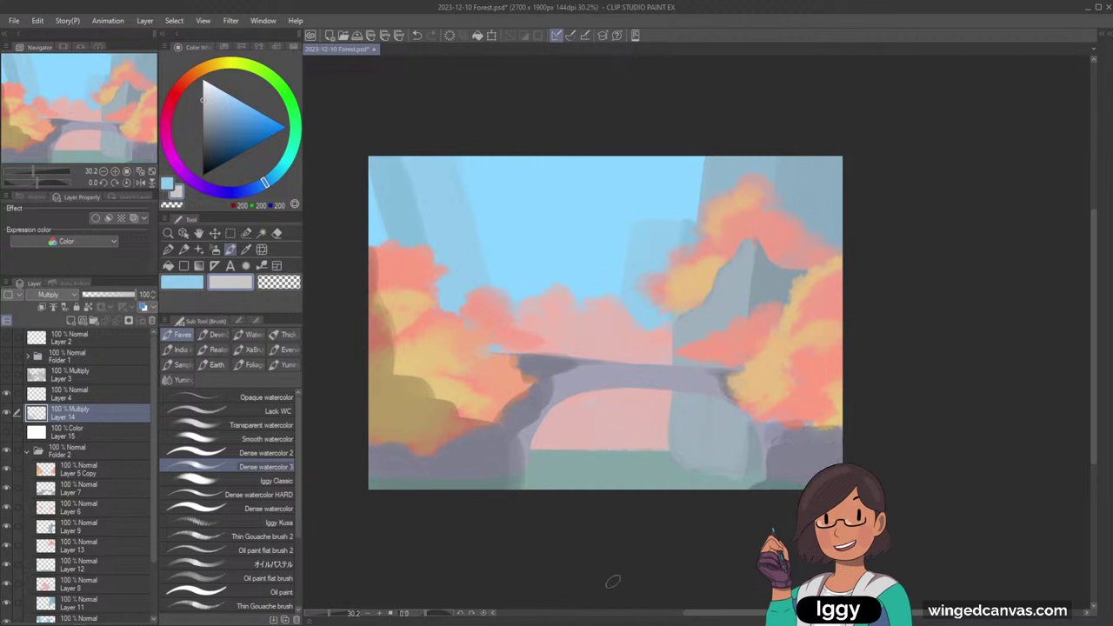
pyautogui.moveTo(524, 489); pyautogui.dragTo(750, 485)
pyautogui.moveTo(525, 485); pyautogui.dragTo(763, 479)
pyautogui.moveTo(769, 437); pyautogui.dragTo(763, 466)
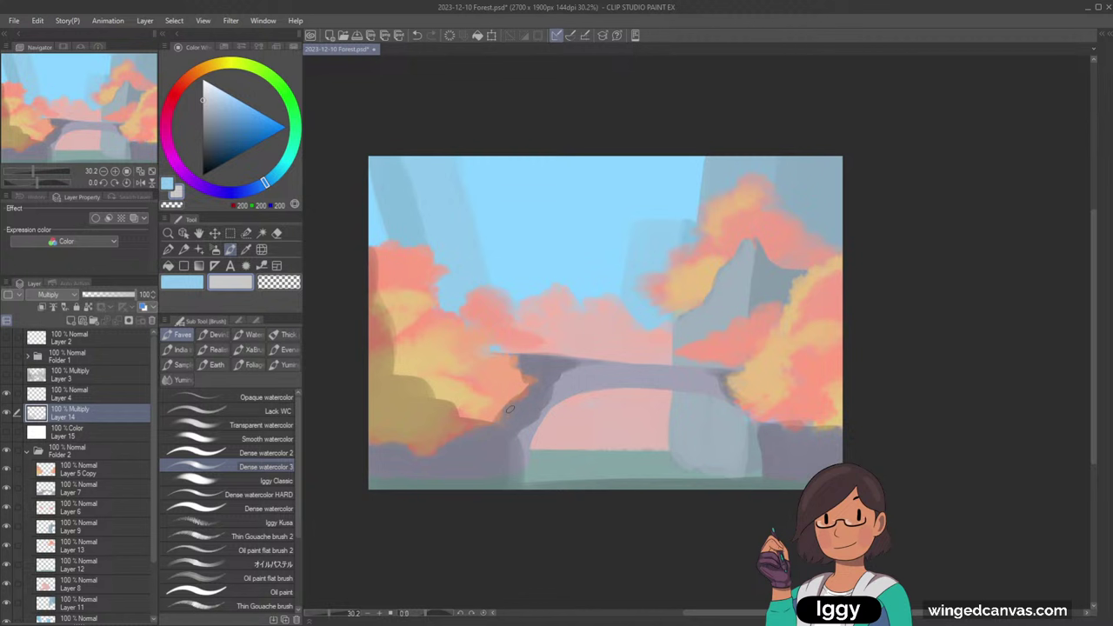
# - Trim the shadow along the bridge arch's left side with transparent colour, and repaint grey shadow down its base and across the foreground
pyautogui.press('c')
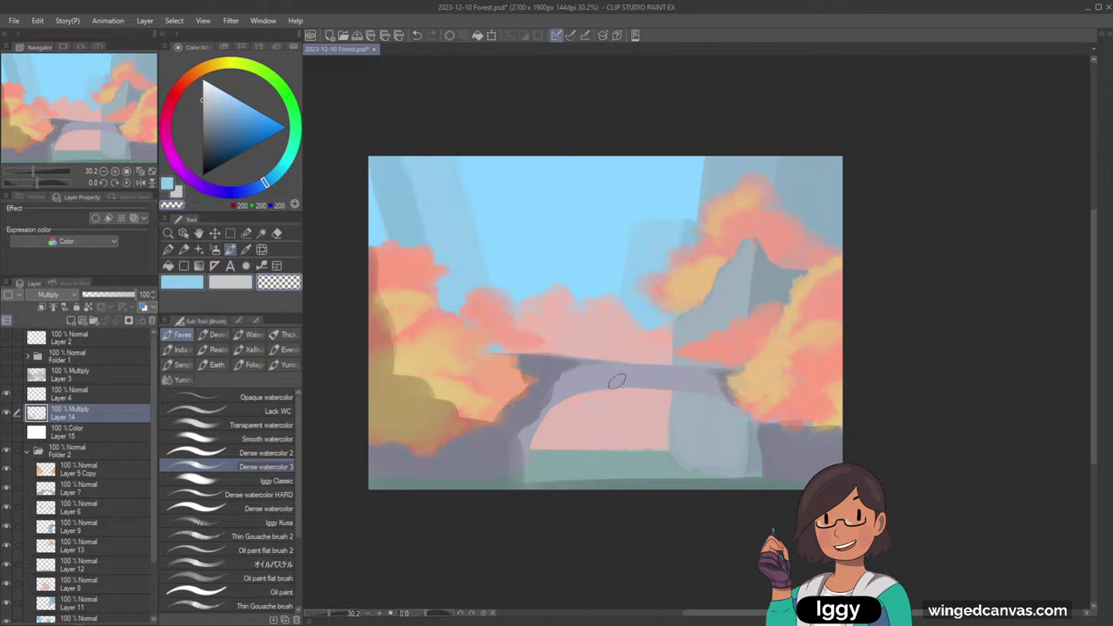
pyautogui.moveTo(532, 427); pyautogui.dragTo(579, 369)
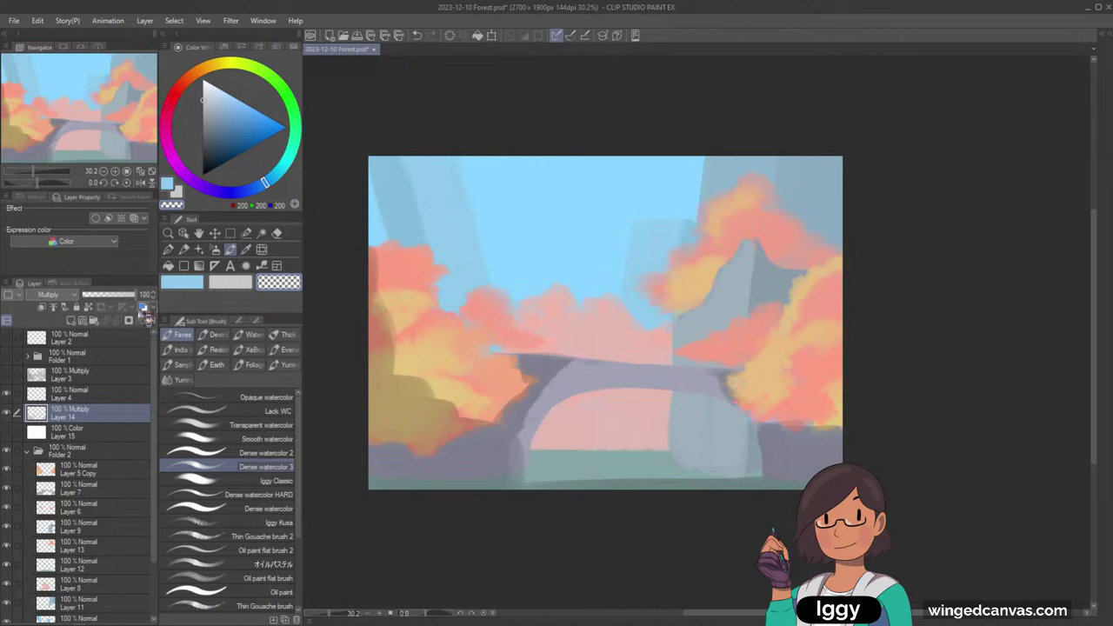
pyautogui.click(229, 283)
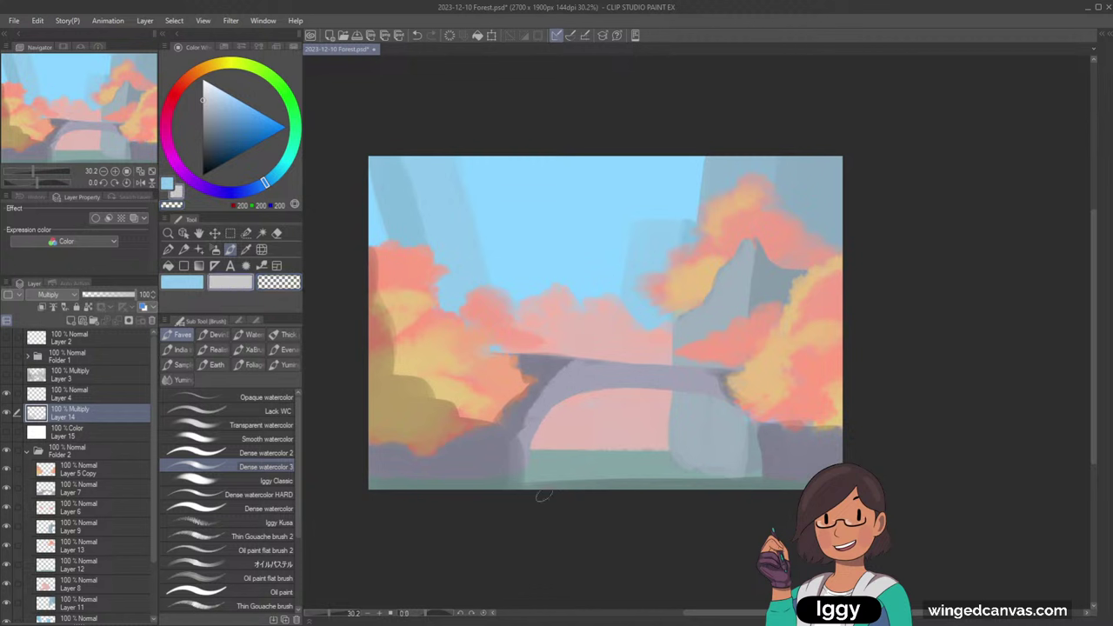
pyautogui.moveTo(513, 426); pyautogui.dragTo(522, 506)
pyautogui.moveTo(528, 479); pyautogui.dragTo(694, 477)
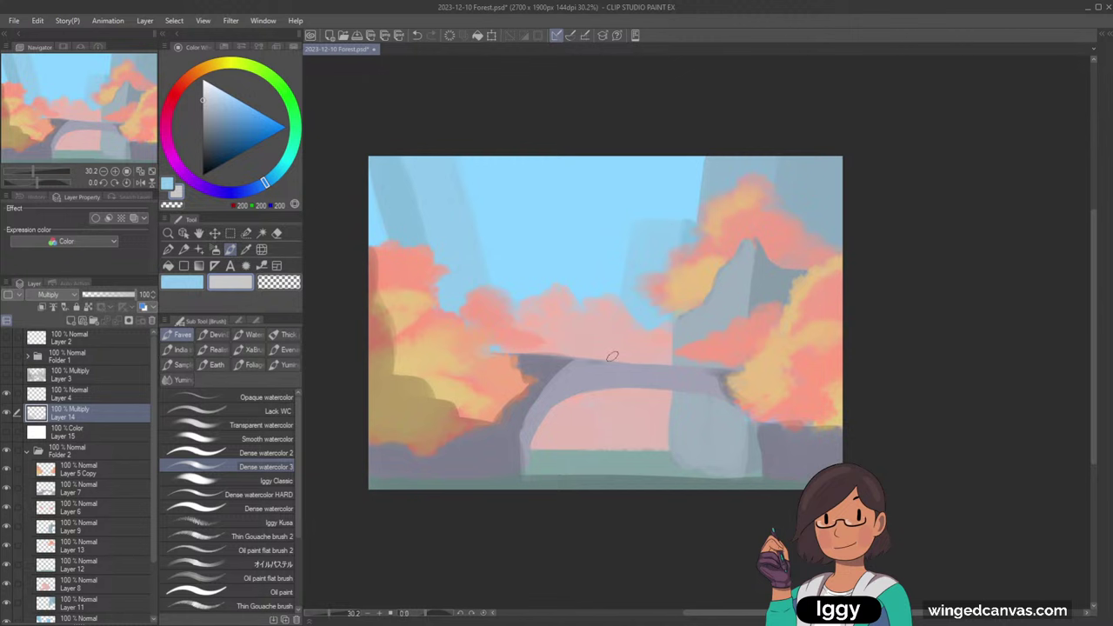
# - Add grey shadows to the left foliage's lower edge and upper clump, and to the yellow foliage beside the rock peak
pyautogui.scroll(-3, 612, 356)
pyautogui.scroll(1, 612, 357)
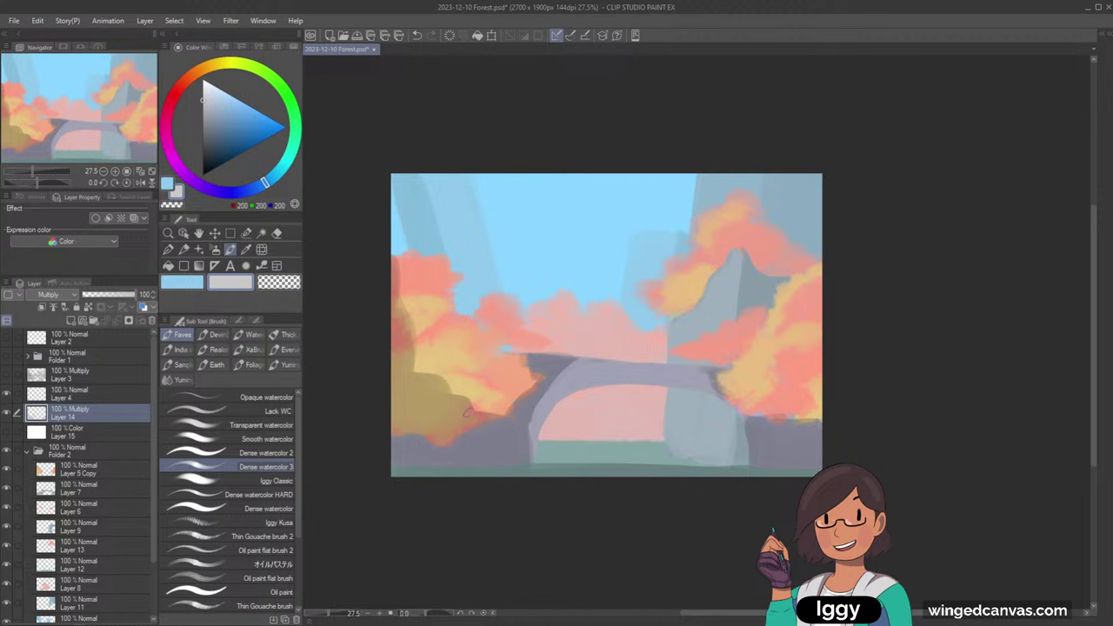
pyautogui.moveTo(518, 402); pyautogui.dragTo(530, 390)
pyautogui.moveTo(411, 325)
pyautogui.mouseDown()
pyautogui.moveTo(444, 308)
pyautogui.moveTo(411, 305)
pyautogui.mouseUp()
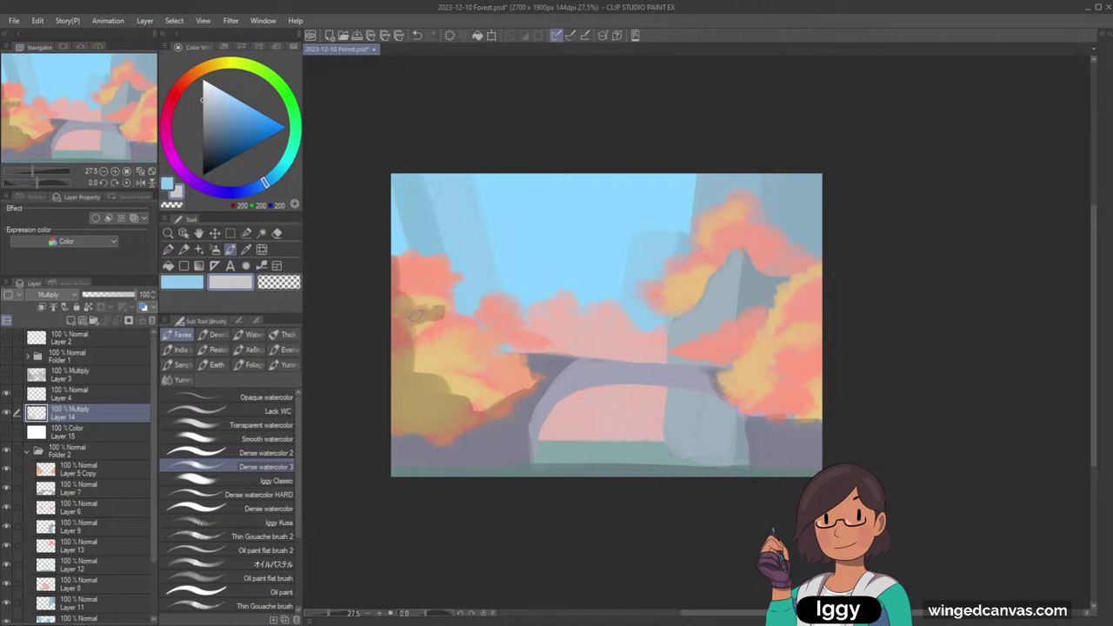
pyautogui.moveTo(676, 313); pyautogui.dragTo(718, 263)
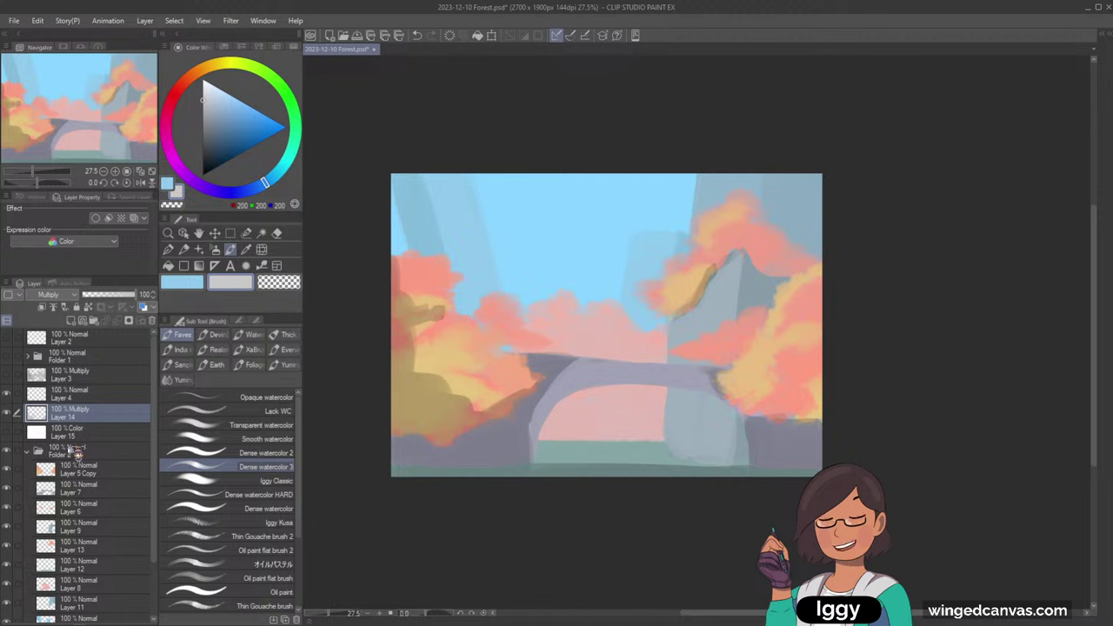
# - Hide Layer 14 and select the Layer 5 Copy foliage layer inside Folder 2
pyautogui.click(7, 414)
pyautogui.click(111, 471)
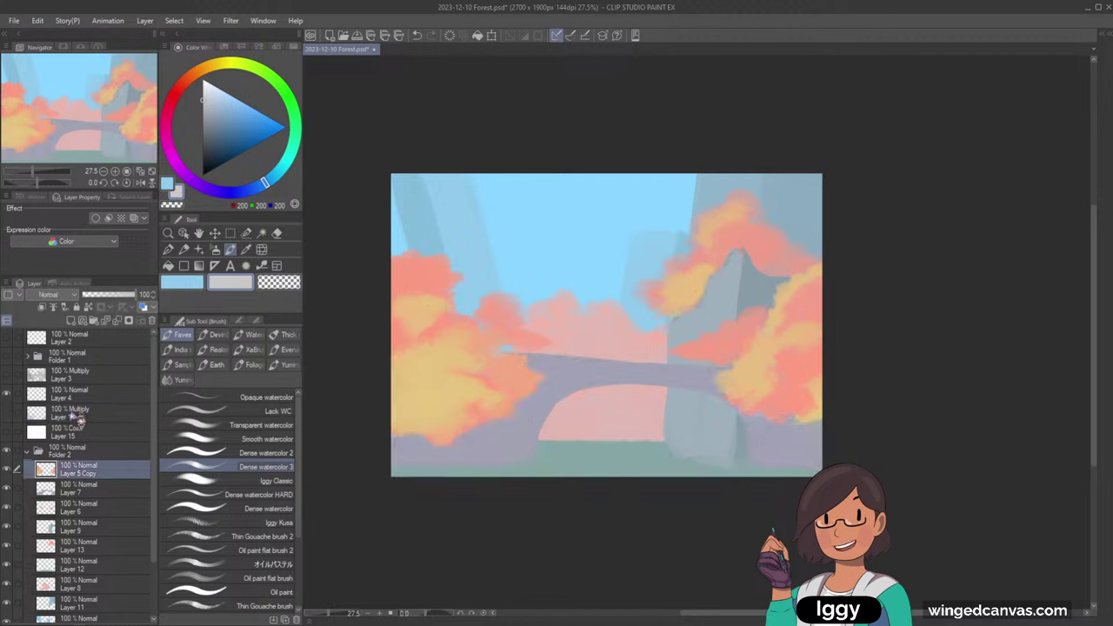
pyautogui.click(72, 320)
pyautogui.moveTo(80, 474); pyautogui.dragTo(96, 494)
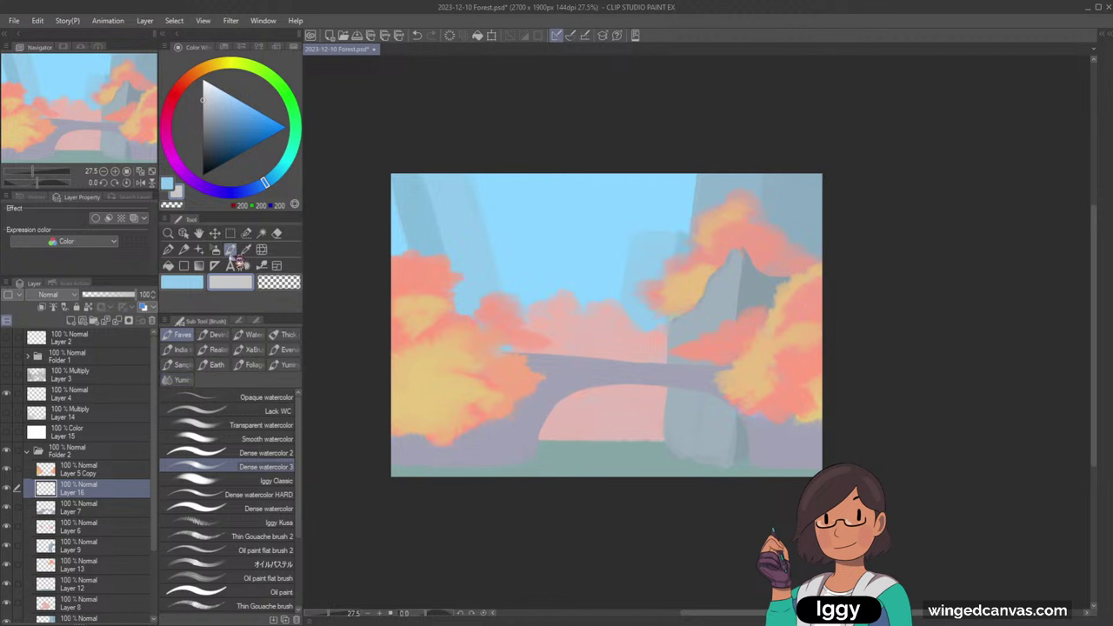
pyautogui.hotkey('ctrl', 'z')
pyautogui.hotkey('ctrl', 'z')
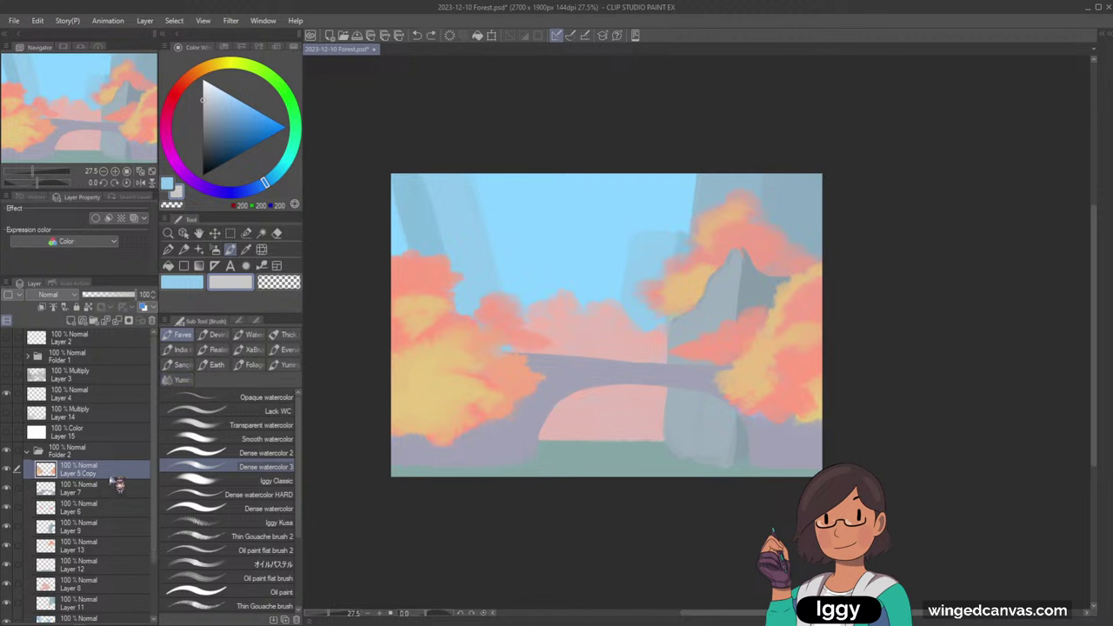
# - Sample the left foliage's orange and shift it to a dark muted reddish brown, RGB 104, 78, 71
pyautogui.keyDown('alt'); pyautogui.click(466, 327); pyautogui.keyUp('alt')
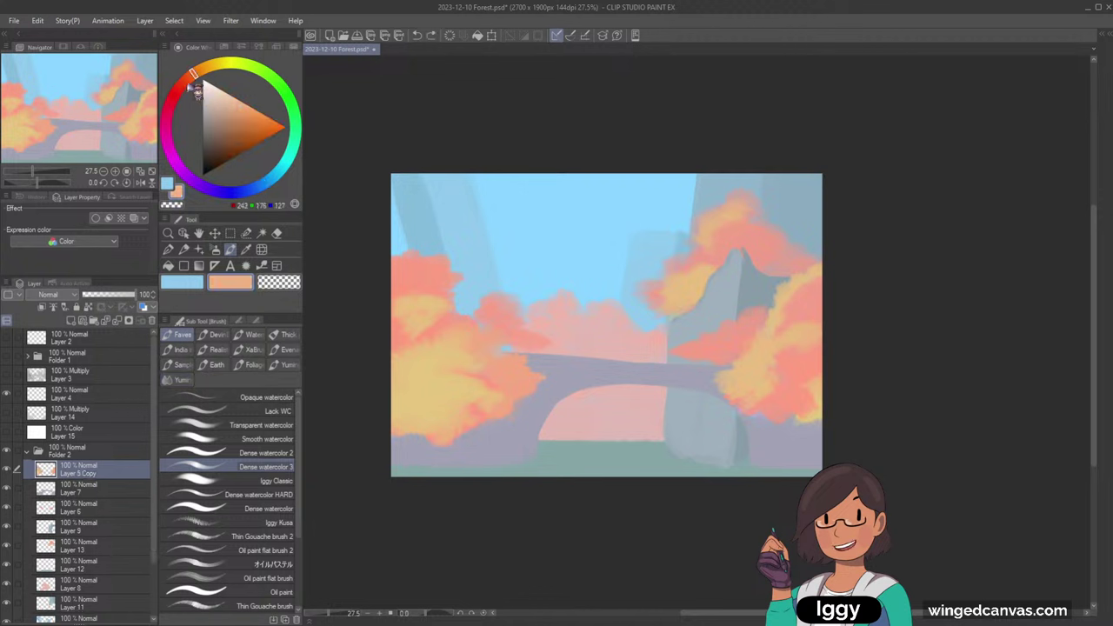
pyautogui.moveTo(197, 93); pyautogui.dragTo(218, 138)
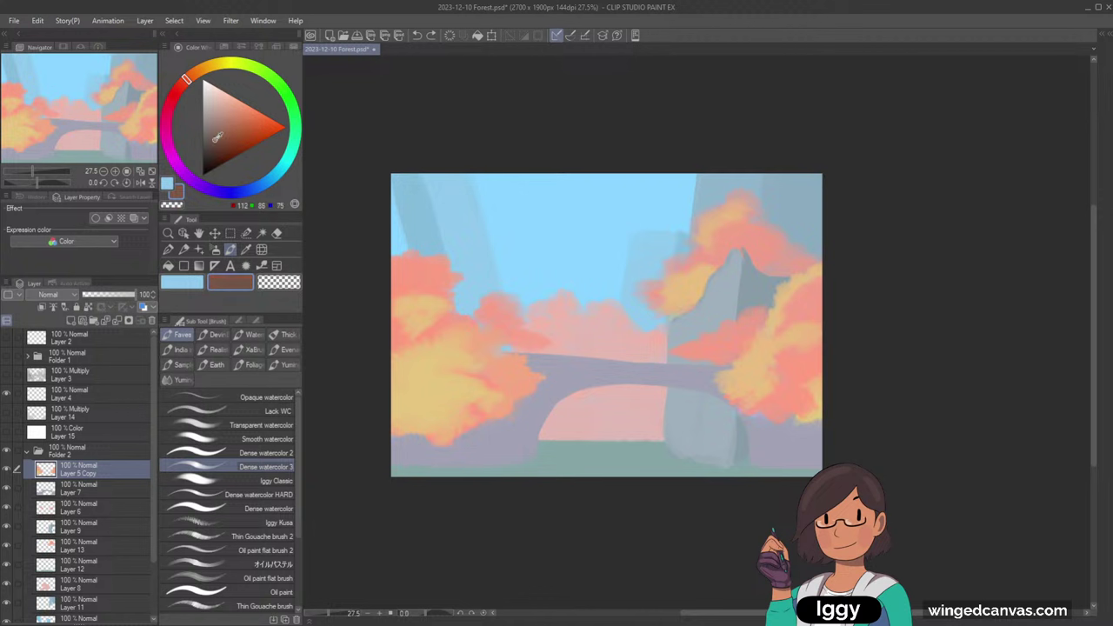
pyautogui.click(183, 83)
pyautogui.click(214, 142)
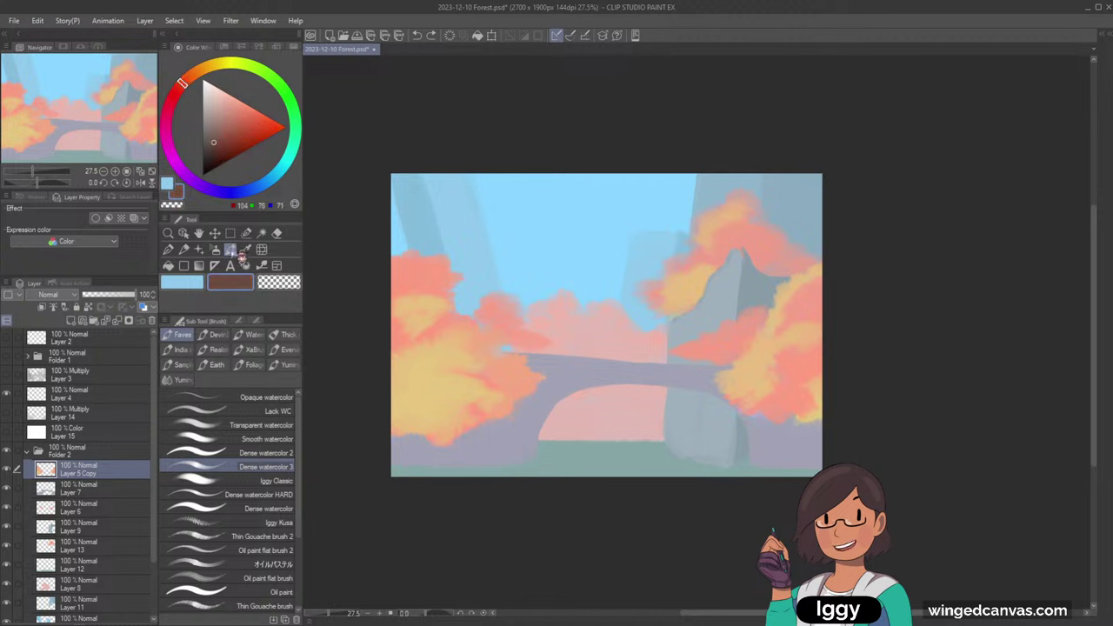
# - Try painting a slim forked brown trunk below the lower edge of the left foliage
pyautogui.moveTo(523, 393)
pyautogui.mouseDown()
pyautogui.moveTo(484, 434)
pyautogui.moveTo(489, 425)
pyautogui.moveTo(478, 473)
pyautogui.mouseUp()
pyautogui.hotkey('ctrl', 'z')
pyautogui.moveTo(500, 417); pyautogui.dragTo(477, 474)
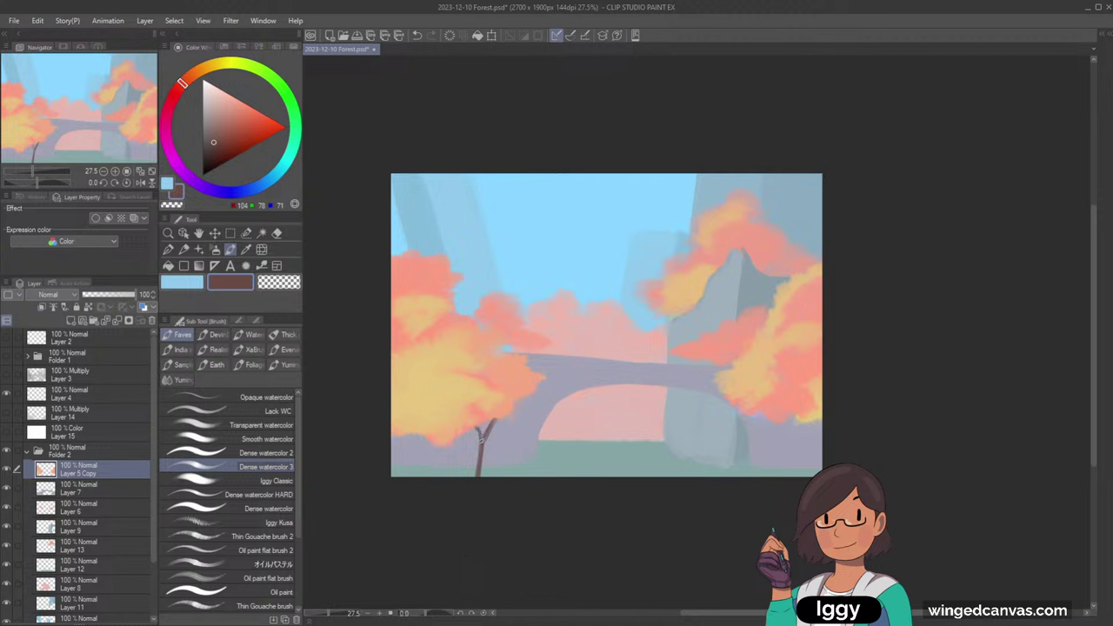
pyautogui.moveTo(481, 440); pyautogui.dragTo(477, 475)
pyautogui.moveTo(495, 419); pyautogui.dragTo(485, 433)
# - Sketch a small outlined tree in the sky, and undo it along with the trunk strokes below the left foliage
pyautogui.moveTo(572, 262)
pyautogui.mouseDown()
pyautogui.moveTo(578, 223)
pyautogui.moveTo(543, 208)
pyautogui.moveTo(546, 190)
pyautogui.moveTo(586, 182)
pyautogui.moveTo(595, 211)
pyautogui.moveTo(544, 214)
pyautogui.moveTo(543, 198)
pyautogui.moveTo(568, 179)
pyautogui.moveTo(593, 183)
pyautogui.moveTo(605, 193)
pyautogui.moveTo(589, 225)
pyautogui.mouseUp()
pyautogui.hotkey('ctrl', 'z')
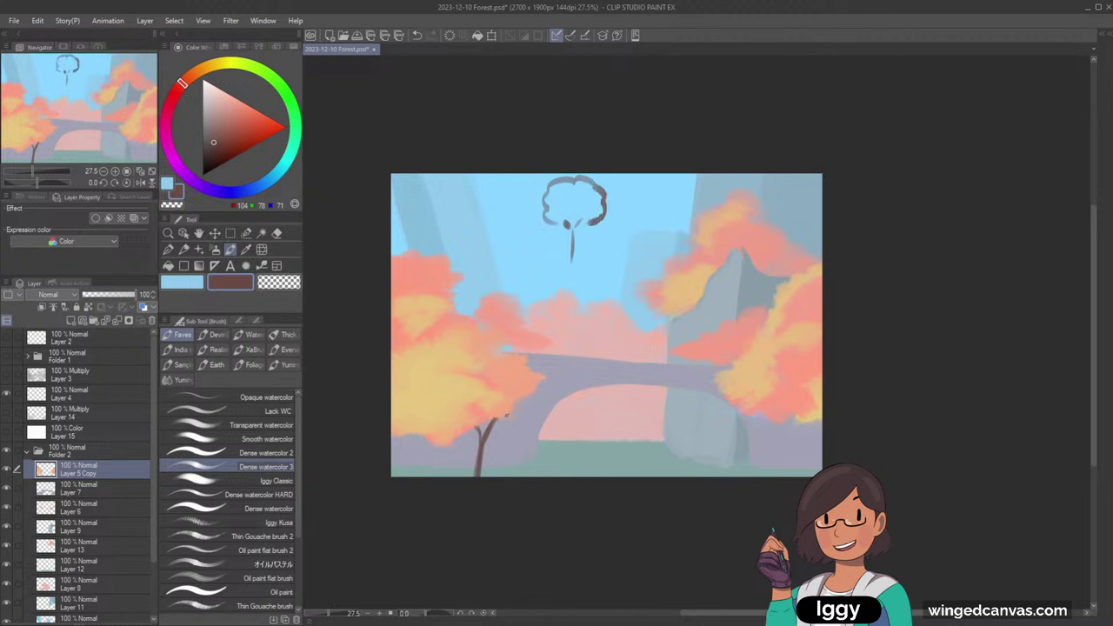
pyautogui.hotkey('ctrl', 'z')
pyautogui.moveTo(497, 421)
pyautogui.mouseDown()
pyautogui.moveTo(527, 412)
pyautogui.moveTo(544, 382)
pyautogui.mouseUp()
pyautogui.hotkey('ctrl', 'z')
pyautogui.hotkey('ctrl', 'z')
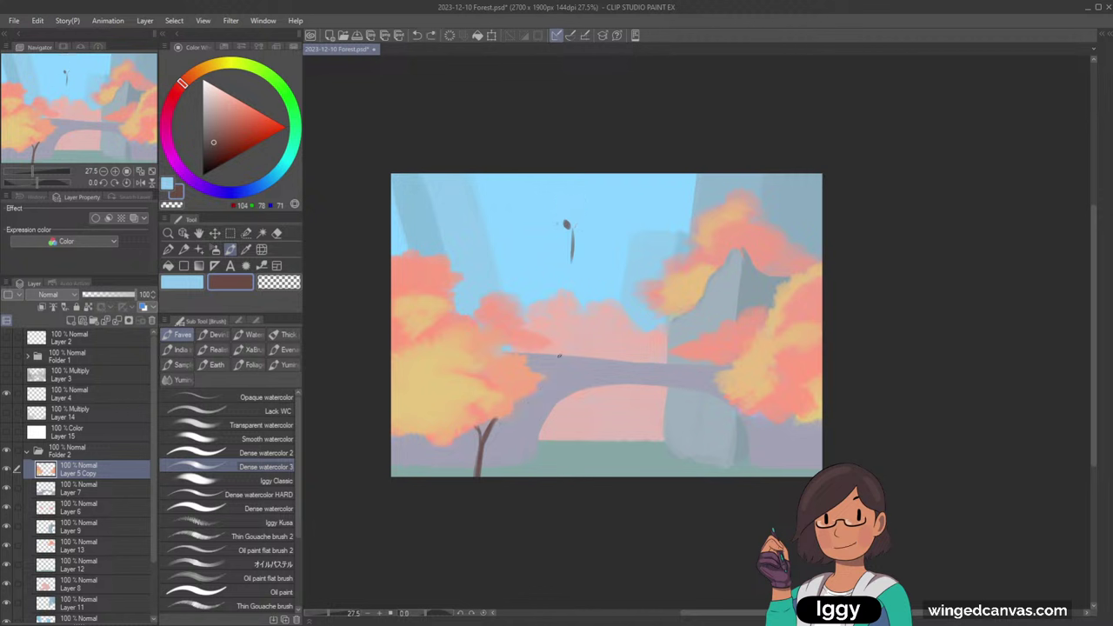
pyautogui.hotkey('ctrl', 'z')
pyautogui.hotkey('ctrl', 'z')
pyautogui.hotkey('ctrl', 'z')
pyautogui.hotkey('ctrl', 'z')
pyautogui.hotkey('ctrl', 'z')
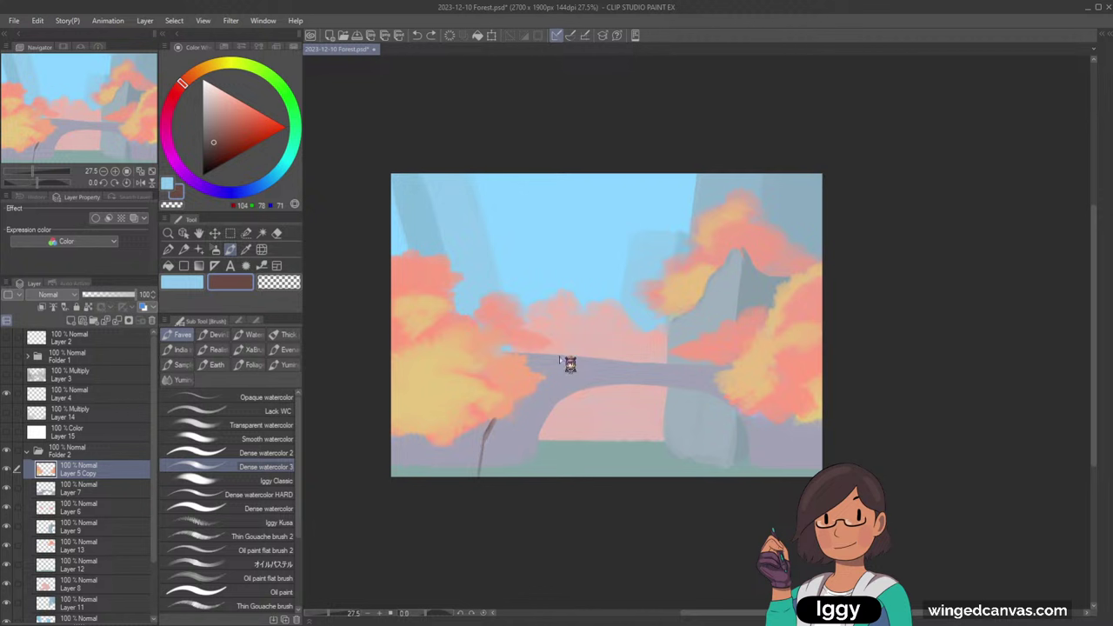
pyautogui.hotkey('ctrl', 'z')
pyautogui.hotkey('ctrl', 'z')
# - Paint a slim trunk under the left foliage's lower edge, sampling its blended brown tones to soften it
pyautogui.moveTo(460, 437); pyautogui.dragTo(454, 475)
pyautogui.keyDown('alt'); pyautogui.click(458, 462); pyautogui.keyUp('alt')
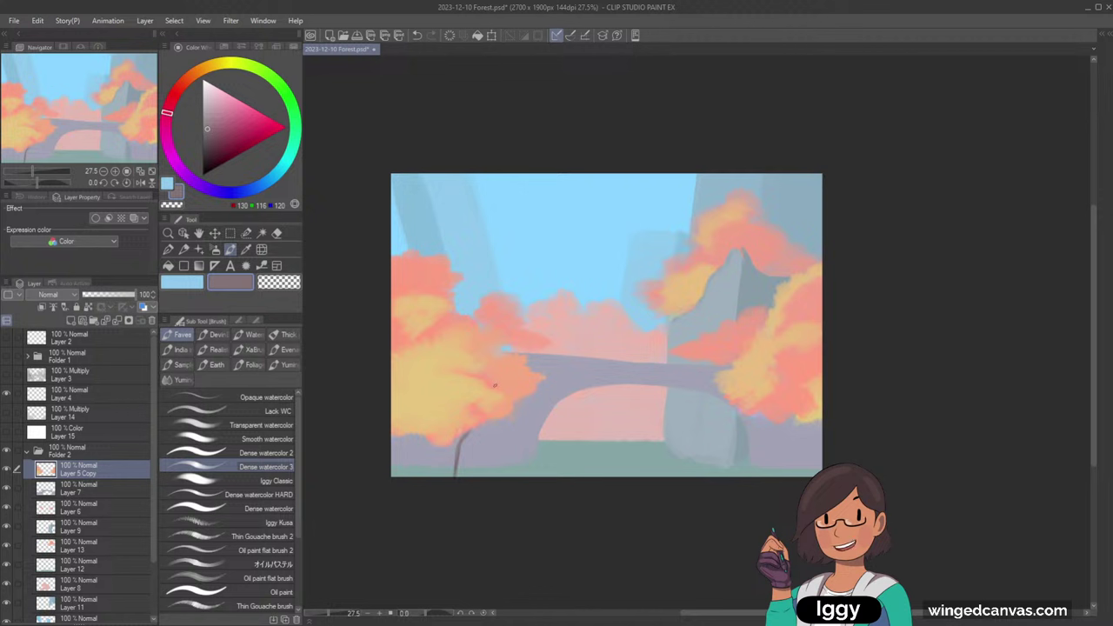
pyautogui.keyDown('alt'); pyautogui.click(459, 453); pyautogui.keyUp('alt')
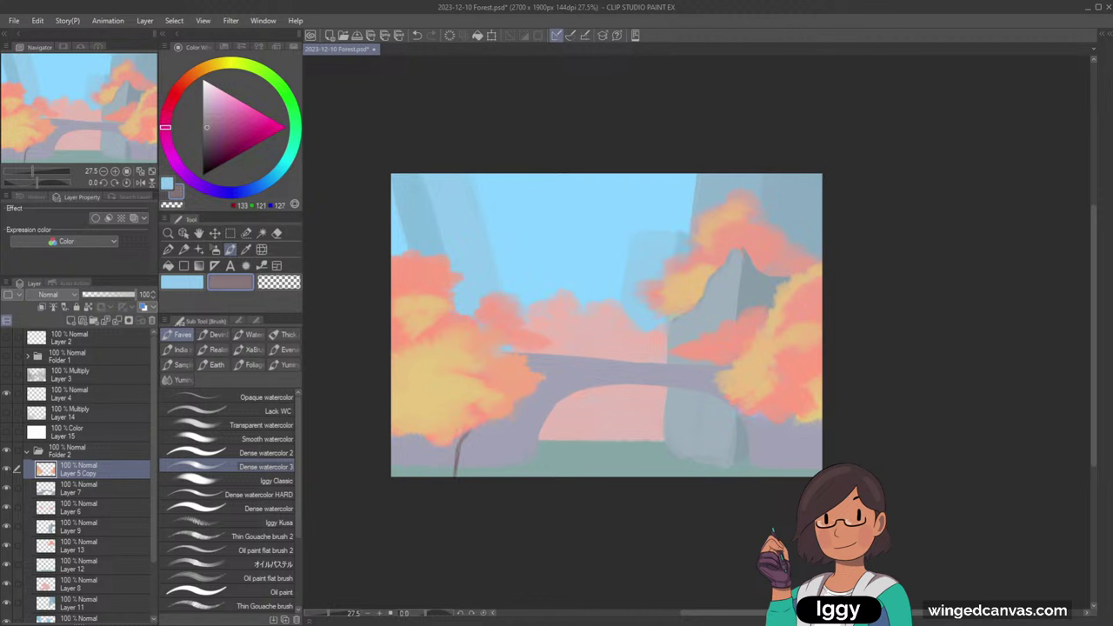
pyautogui.click(237, 192)
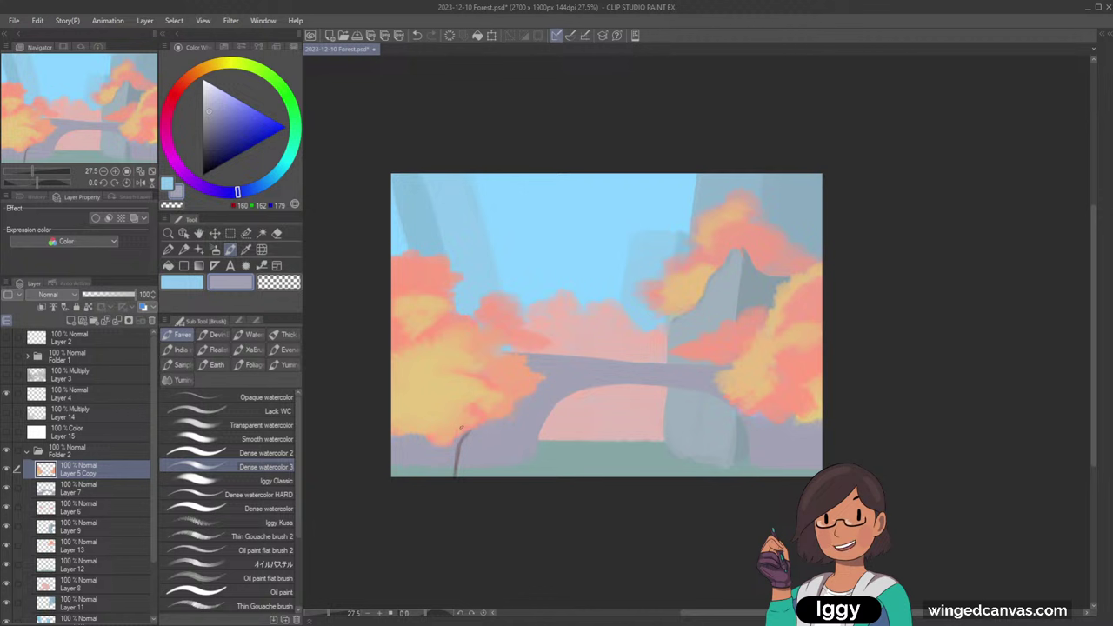
pyautogui.keyDown('alt'); pyautogui.click(456, 449); pyautogui.keyUp('alt')
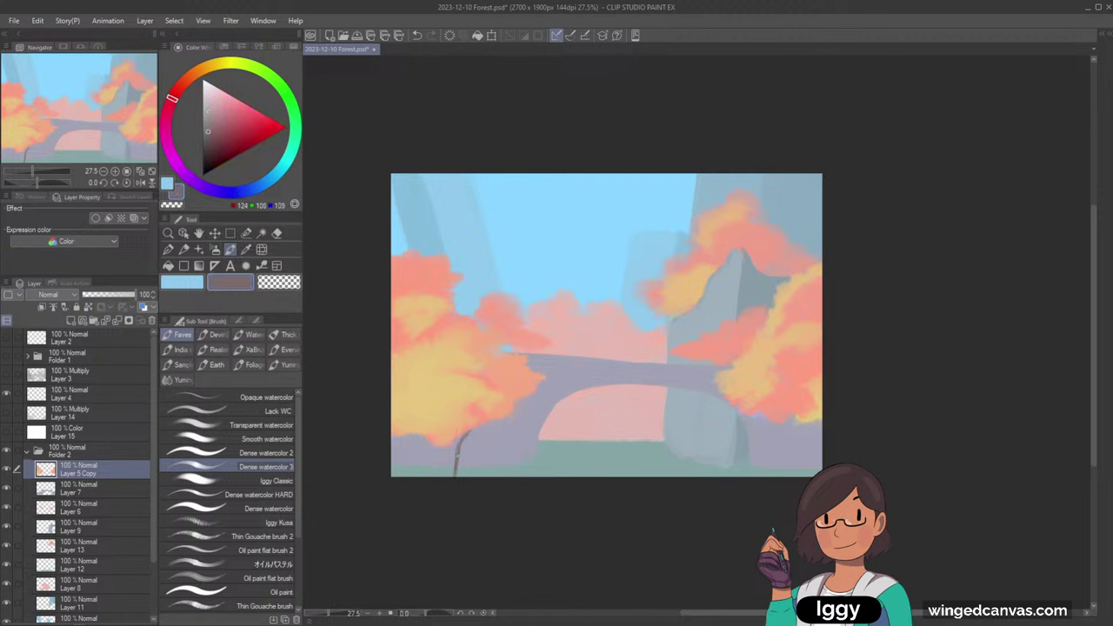
# - Paint a second slim trunk between the first one and the bridge, using muted brown sampled from the first trunk
pyautogui.keyDown('alt'); pyautogui.click(458, 447); pyautogui.keyUp('alt')
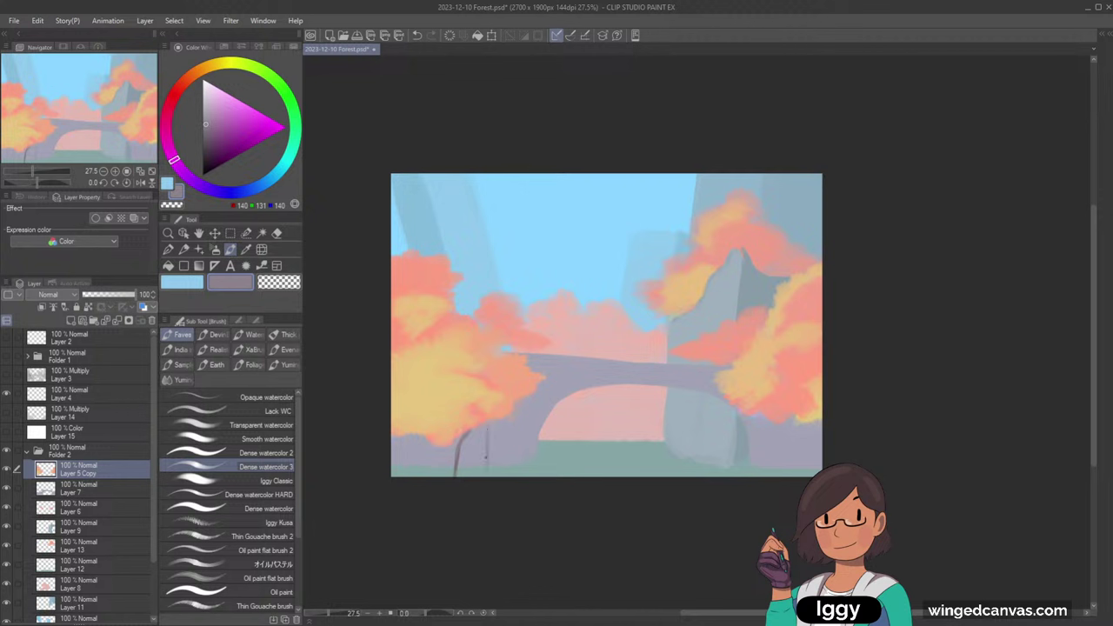
pyautogui.hotkey('ctrl', 'z')
pyautogui.moveTo(493, 440); pyautogui.dragTo(491, 464)
pyautogui.keyDown('alt'); pyautogui.click(458, 449); pyautogui.keyUp('alt')
pyautogui.keyDown('alt'); pyautogui.click(460, 445); pyautogui.keyUp('alt')
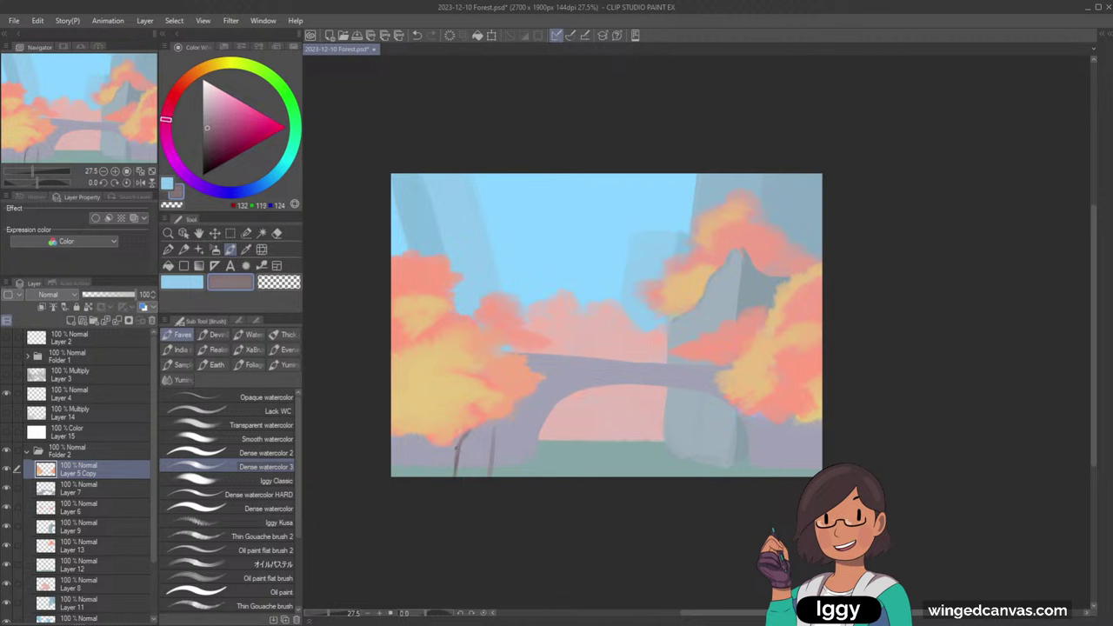
pyautogui.moveTo(494, 426); pyautogui.dragTo(488, 469)
pyautogui.keyDown('alt'); pyautogui.click(458, 452); pyautogui.keyUp('alt')
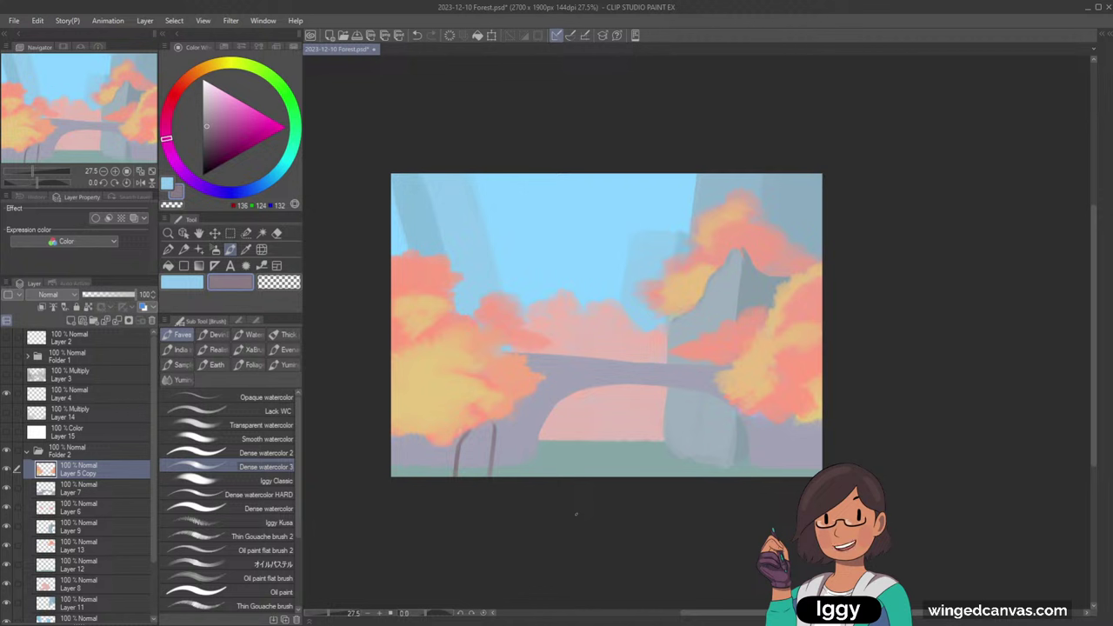
pyautogui.keyDown('alt'); pyautogui.click(451, 458); pyautogui.keyUp('alt')
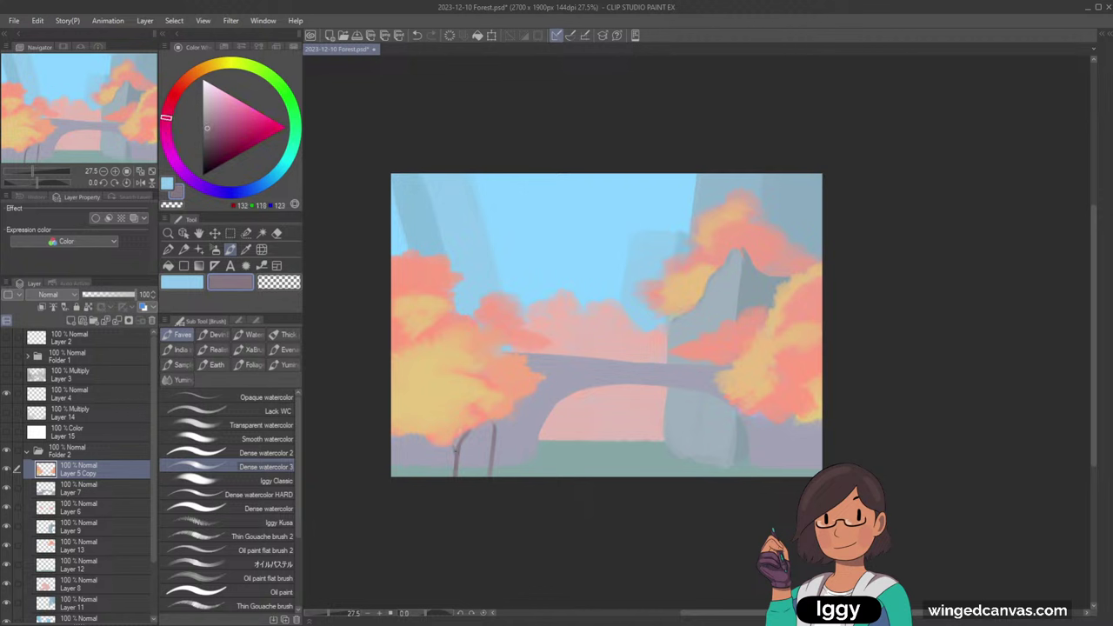
# - Try painting a forked trunk rising into the yellow foliage near the canvas's left edge
pyautogui.moveTo(409, 473)
pyautogui.mouseDown()
pyautogui.moveTo(408, 432)
pyautogui.moveTo(423, 406)
pyautogui.mouseUp()
pyautogui.moveTo(412, 425); pyautogui.dragTo(428, 405)
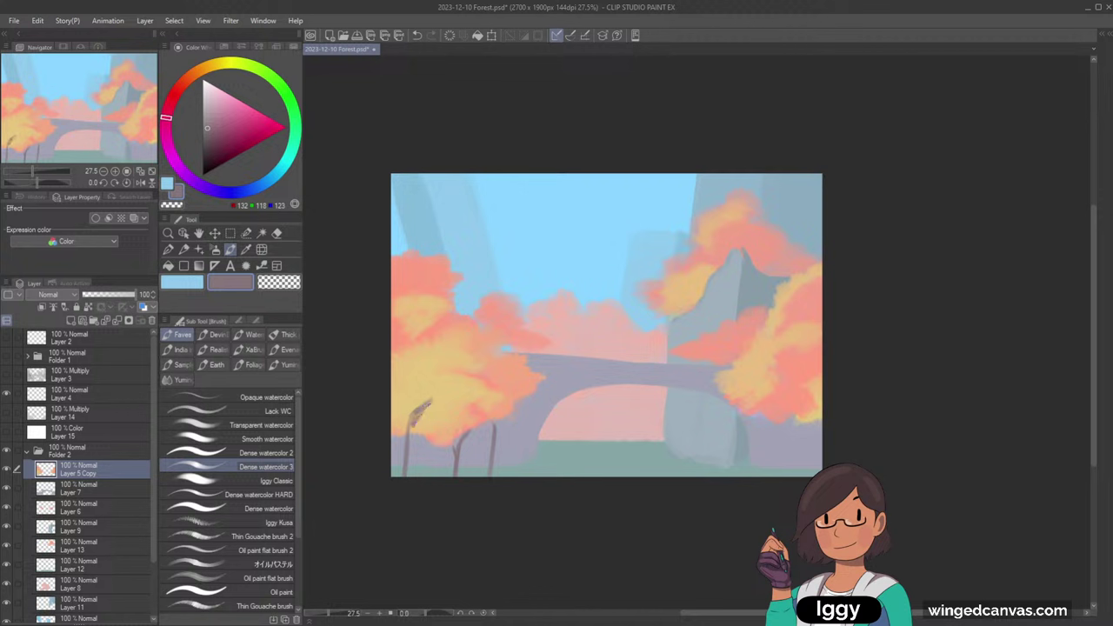
pyautogui.hotkey('ctrl', 'z')
pyautogui.hotkey('ctrl', 'z')
pyautogui.hotkey('ctrl', 'z')
# - Resample the trunk brown and paint a forked trunk reaching into the yellow foliage near the canvas's left edge
pyautogui.keyDown('alt'); pyautogui.click(457, 459); pyautogui.keyUp('alt')
pyautogui.keyDown('alt'); pyautogui.click(459, 461); pyautogui.keyUp('alt')
pyautogui.moveTo(434, 400); pyautogui.dragTo(408, 432)
pyautogui.moveTo(413, 429); pyautogui.dragTo(407, 478)
pyautogui.hotkey('ctrl', 'z')
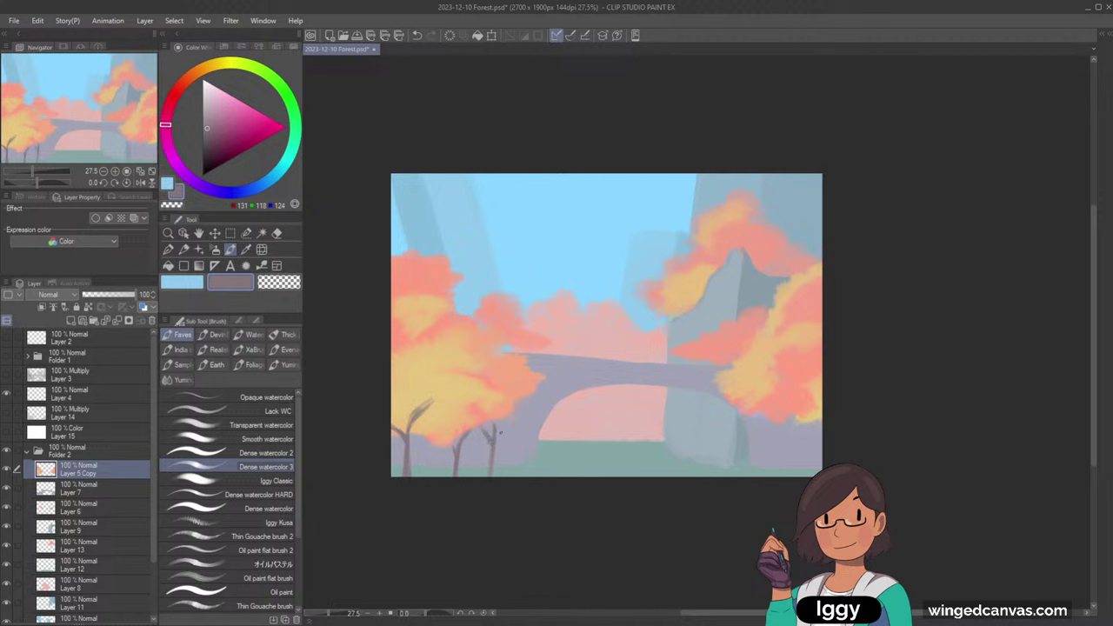
pyautogui.keyDown('alt'); pyautogui.click(518, 376); pyautogui.keyUp('alt')
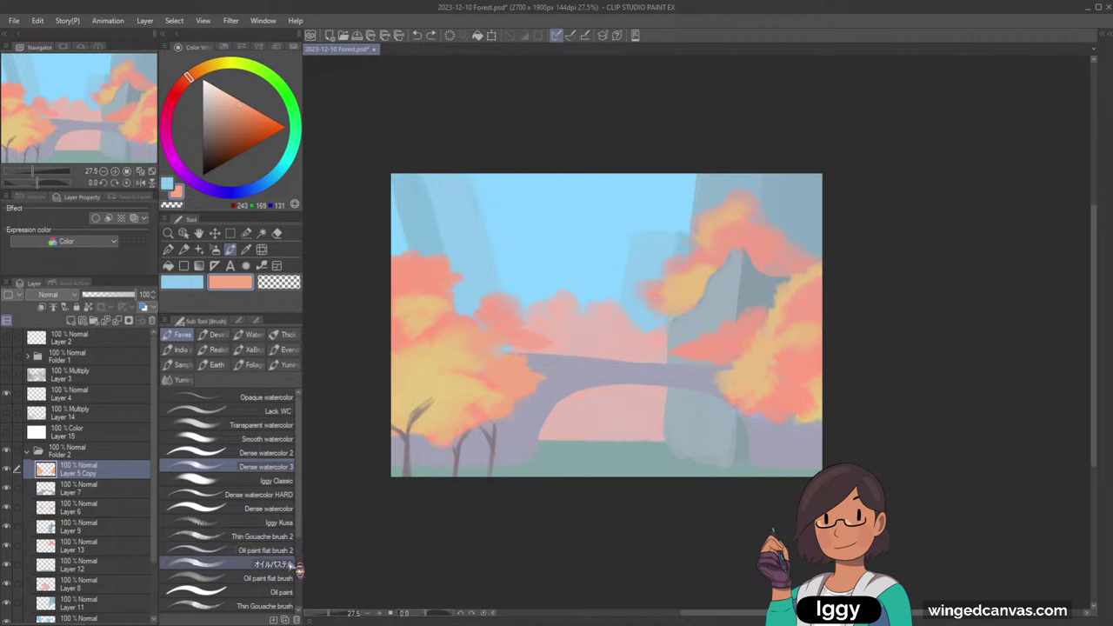
pyautogui.click(280, 536)
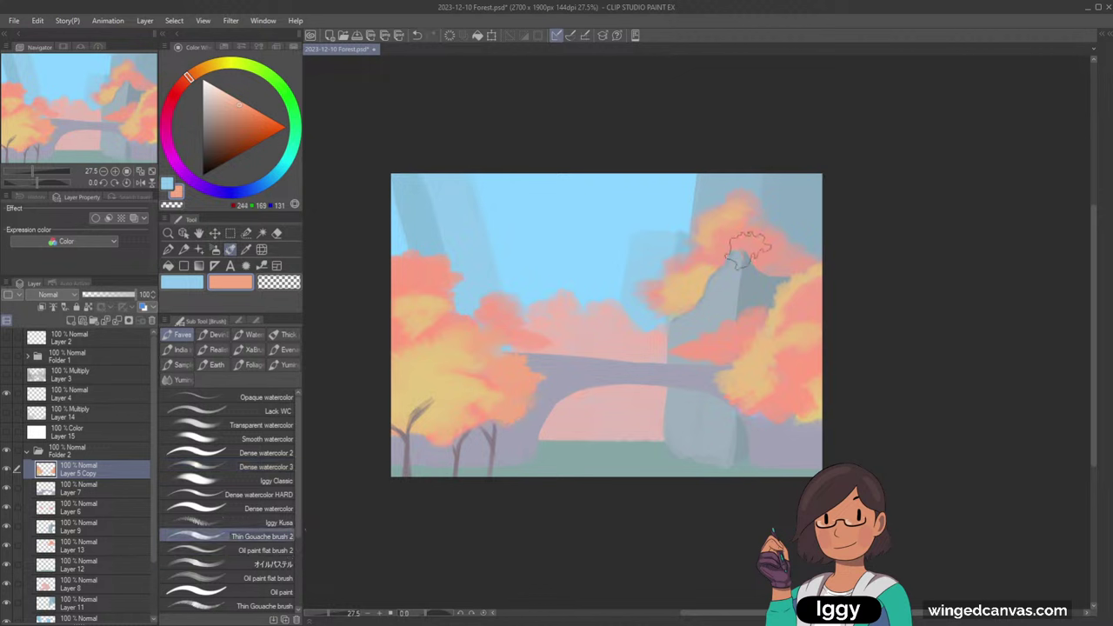
pyautogui.keyDown('alt'); pyautogui.click(480, 470); pyautogui.keyUp('alt')
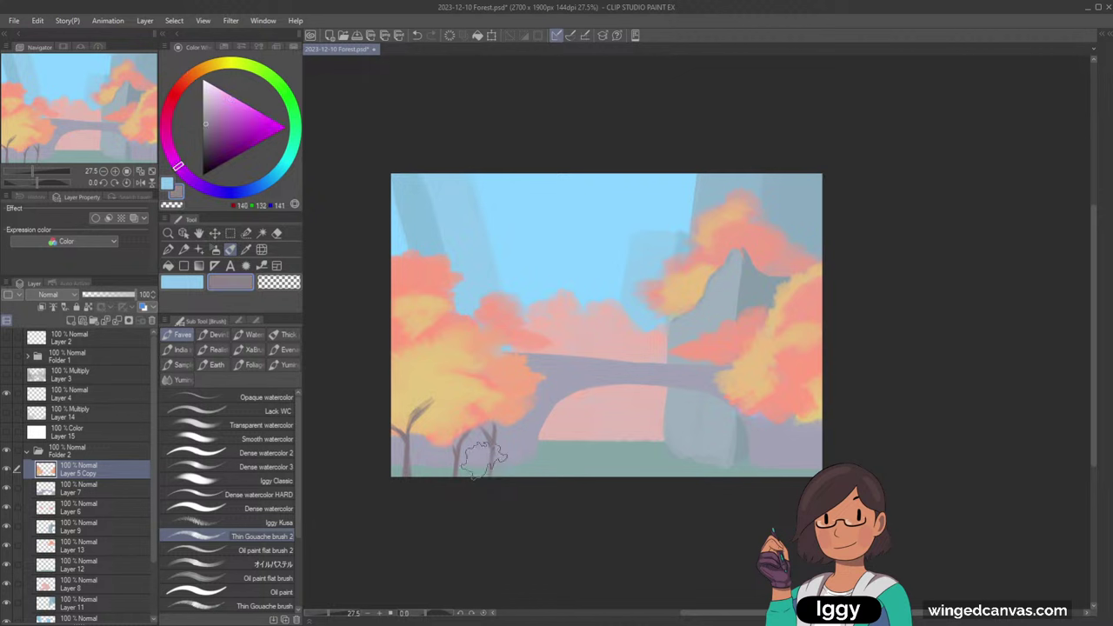
pyautogui.click(245, 251)
pyautogui.click(231, 251)
pyautogui.click(287, 466)
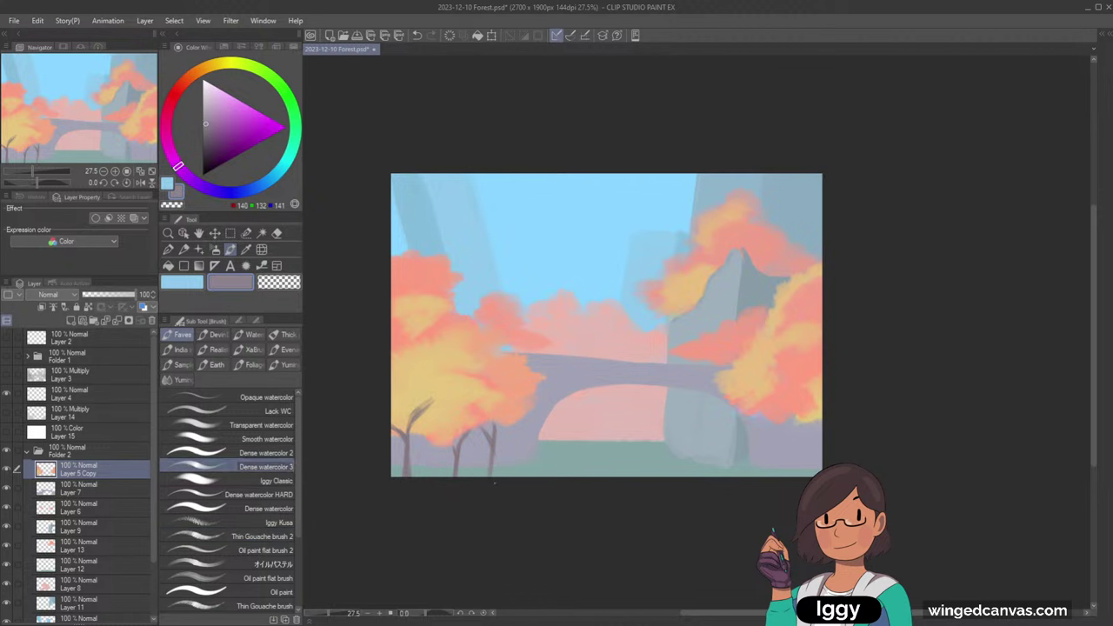
# - Sample the left trunk's colour, and paint a thin trunk beside it and a branching trunk beneath the right foliage
pyautogui.keyDown('alt'); pyautogui.click(410, 443); pyautogui.keyUp('alt')
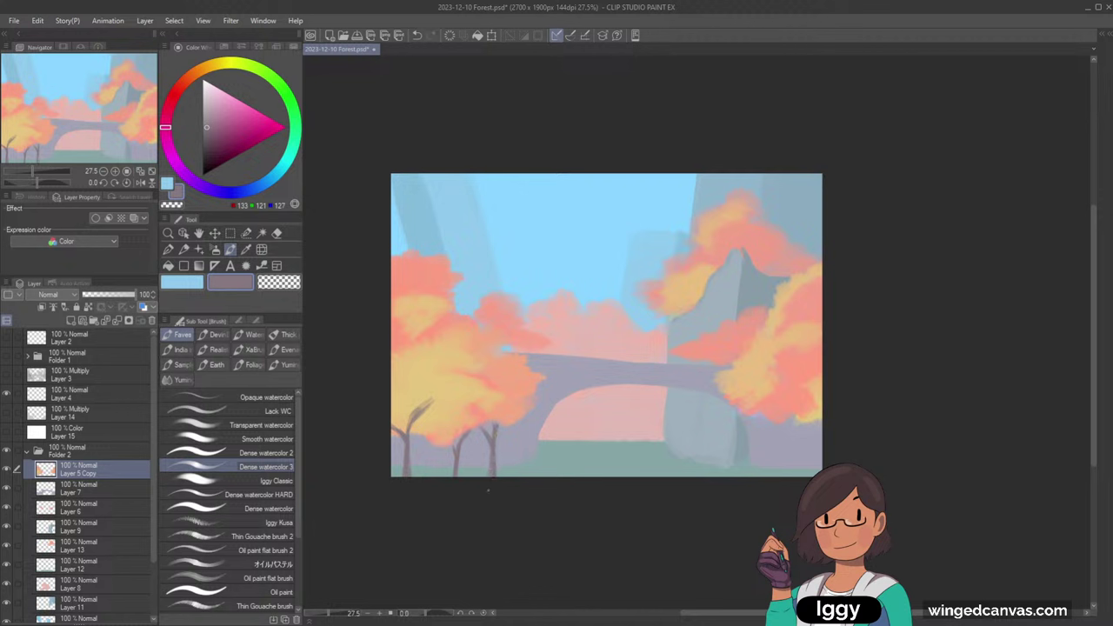
pyautogui.moveTo(430, 474); pyautogui.dragTo(427, 441)
pyautogui.moveTo(786, 405); pyautogui.dragTo(797, 429)
pyautogui.click(8, 471)
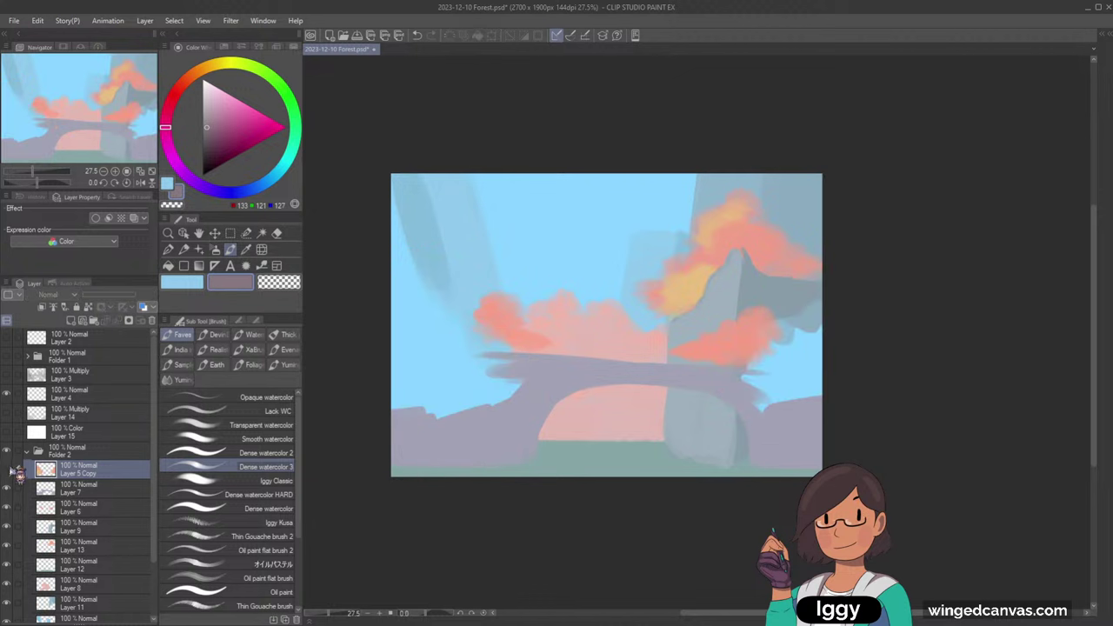
pyautogui.click(9, 472)
pyautogui.moveTo(794, 424)
pyautogui.mouseDown()
pyautogui.moveTo(810, 474)
pyautogui.moveTo(796, 475)
pyautogui.mouseUp()
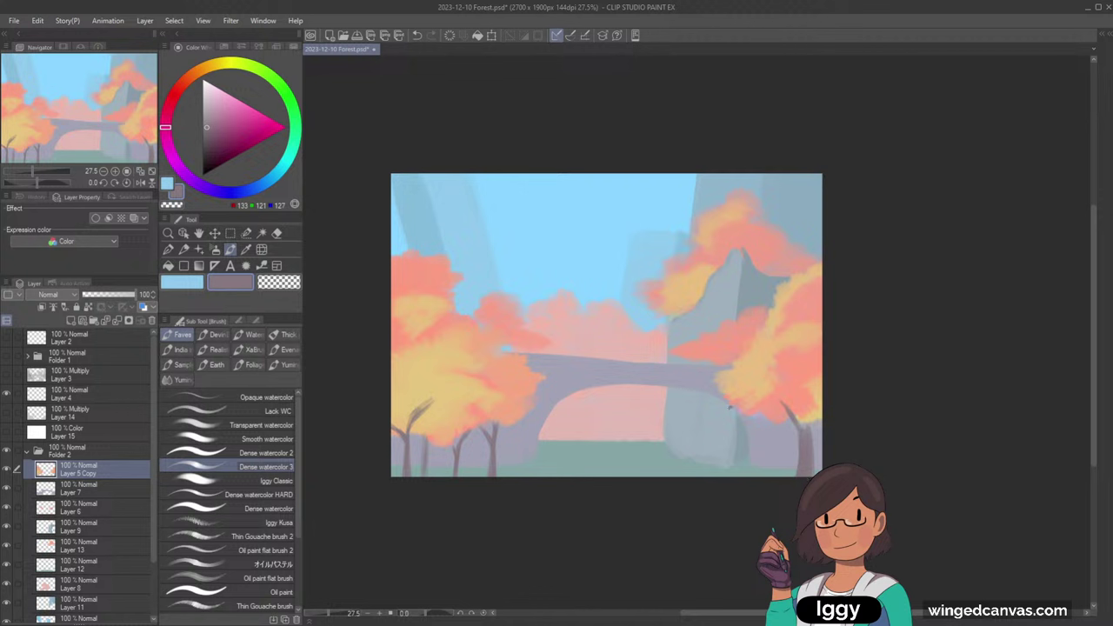
pyautogui.hotkey('ctrl', 'z')
pyautogui.moveTo(749, 417); pyautogui.dragTo(783, 434)
# - Thicken the forked left trunk, extend its branch into the foliage, and add thin background trunks around it
pyautogui.moveTo(417, 416); pyautogui.dragTo(413, 473)
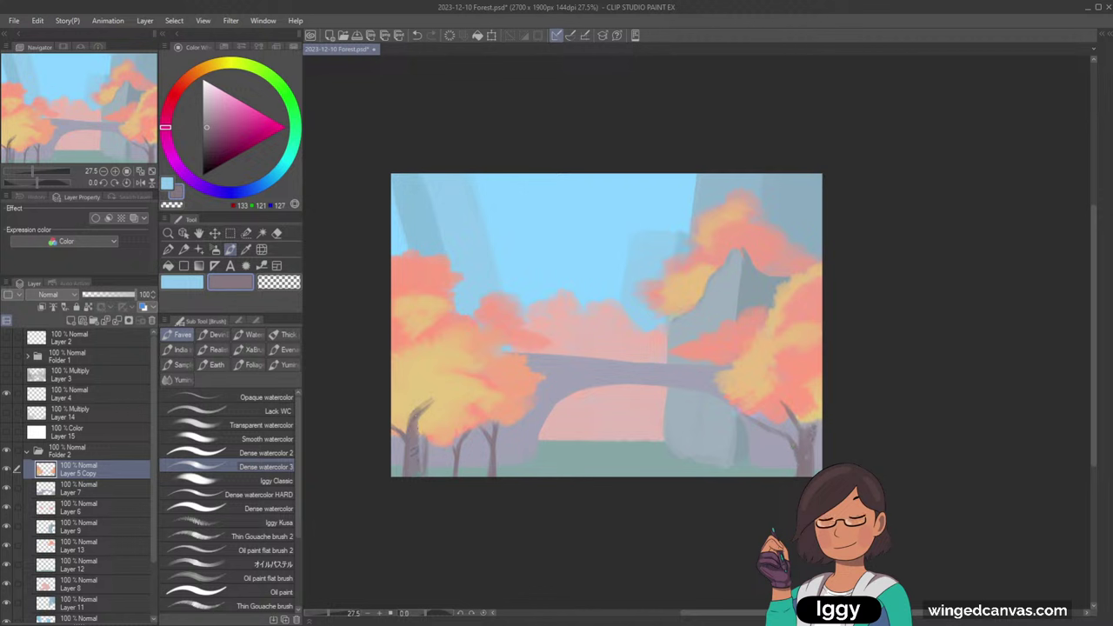
pyautogui.moveTo(422, 422); pyautogui.dragTo(422, 478)
pyautogui.hotkey('ctrl', 'z')
pyautogui.moveTo(419, 425); pyautogui.dragTo(429, 409)
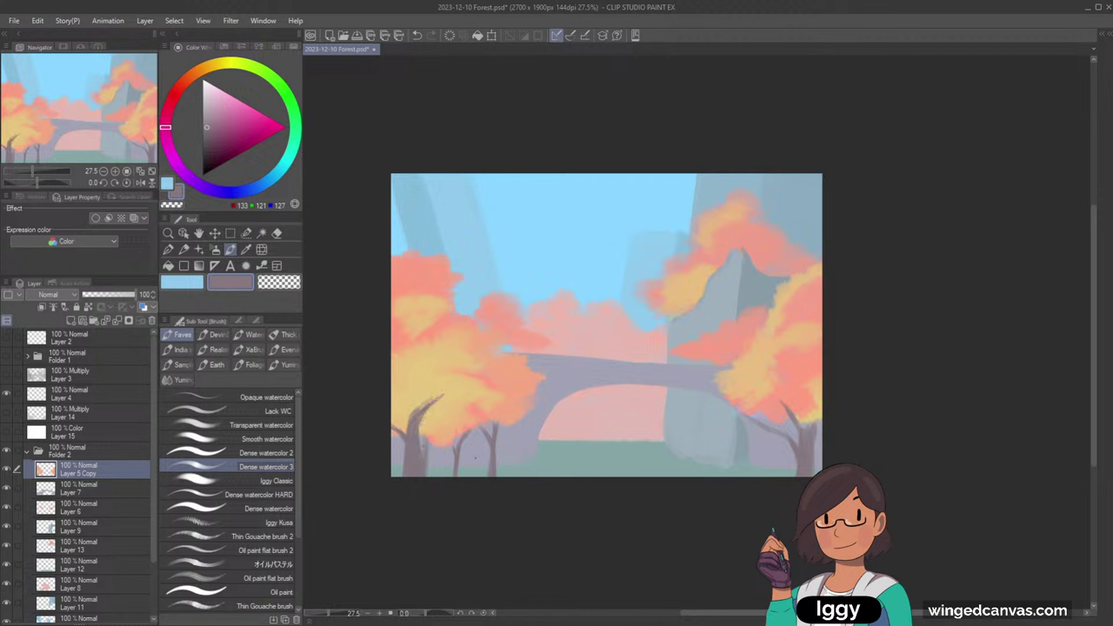
pyautogui.moveTo(459, 470); pyautogui.dragTo(457, 482)
pyautogui.moveTo(397, 466); pyautogui.dragTo(395, 441)
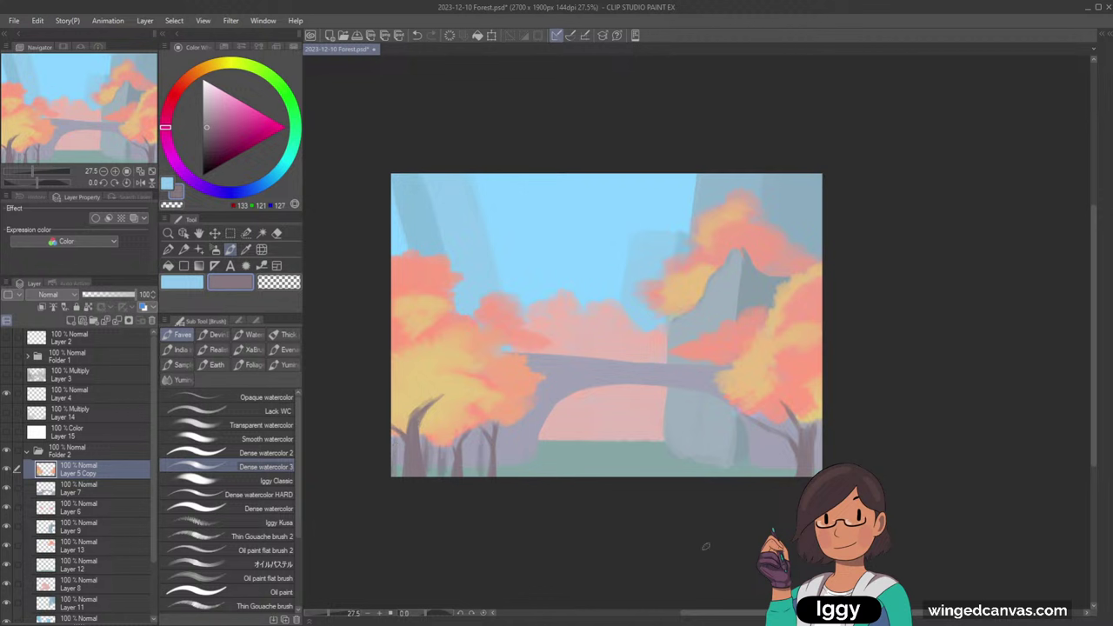
# - Try painting a trunk over the bridge's left base on the Layer 5 Copy foliage layer
pyautogui.moveTo(531, 474)
pyautogui.mouseDown()
pyautogui.moveTo(527, 432)
pyautogui.moveTo(530, 456)
pyautogui.moveTo(519, 455)
pyautogui.mouseUp()
pyautogui.hotkey('ctrl', 'z')
pyautogui.moveTo(520, 415); pyautogui.dragTo(518, 441)
pyautogui.hotkey('ctrl', 'z')
pyautogui.hotkey('ctrl', 'z')
# - Add a new layer directly above Layer 7 and paint a trunk on it in front of the bridge's left base
pyautogui.click(86, 489)
pyautogui.click(72, 322)
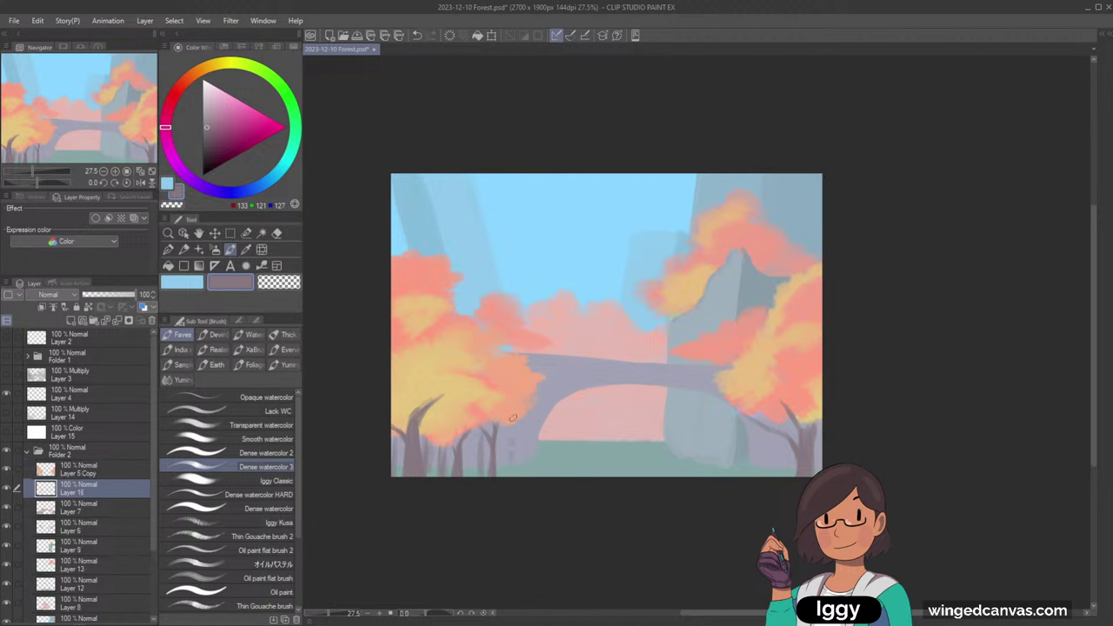
pyautogui.moveTo(512, 422); pyautogui.dragTo(506, 468)
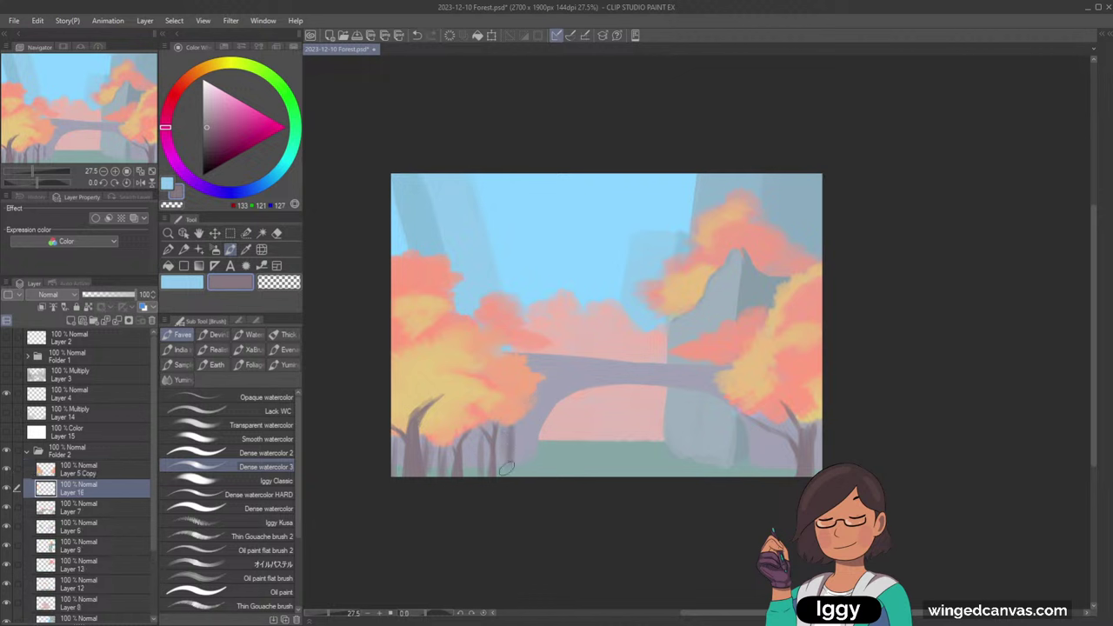
pyautogui.hotkey('ctrl', 'z')
pyautogui.moveTo(511, 421); pyautogui.dragTo(508, 446)
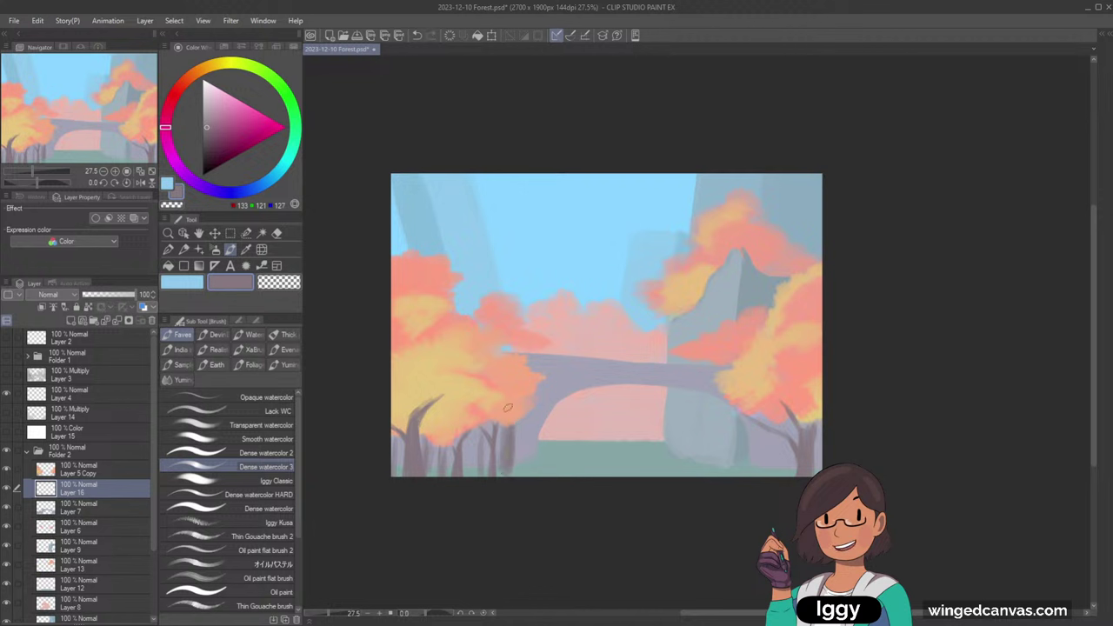
pyautogui.keyDown('alt'); pyautogui.click(506, 449); pyautogui.keyUp('alt')
pyautogui.moveTo(504, 453); pyautogui.dragTo(501, 473)
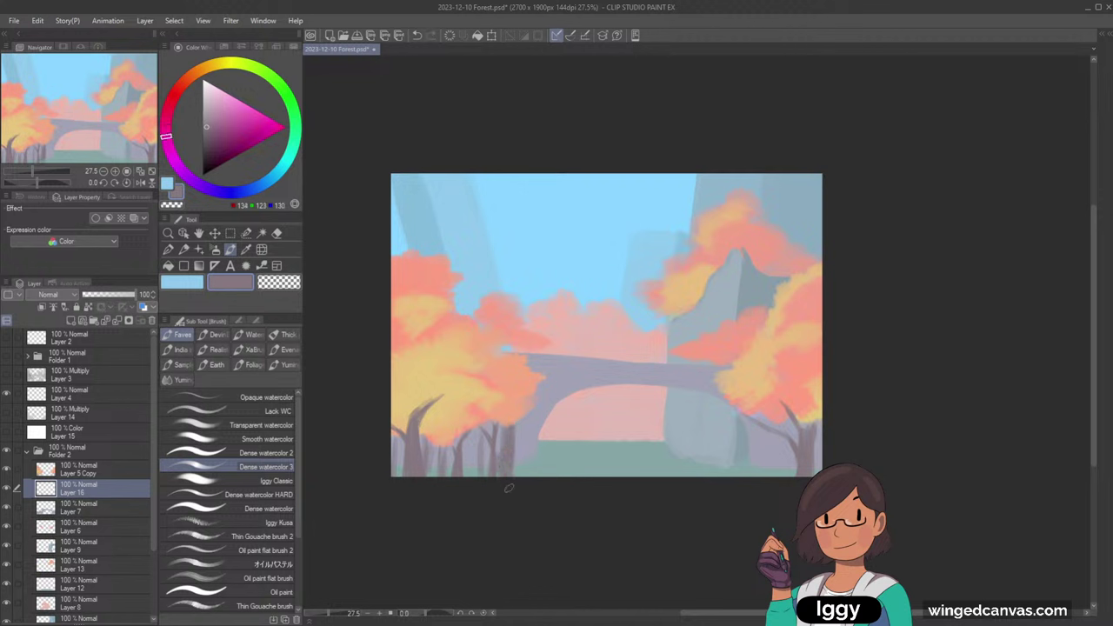
# - Paint more trunks between the slim ones under the left foliage, and switch the brush to transparent colour
pyautogui.moveTo(476, 424); pyautogui.dragTo(473, 476)
pyautogui.moveTo(478, 424); pyautogui.dragTo(469, 470)
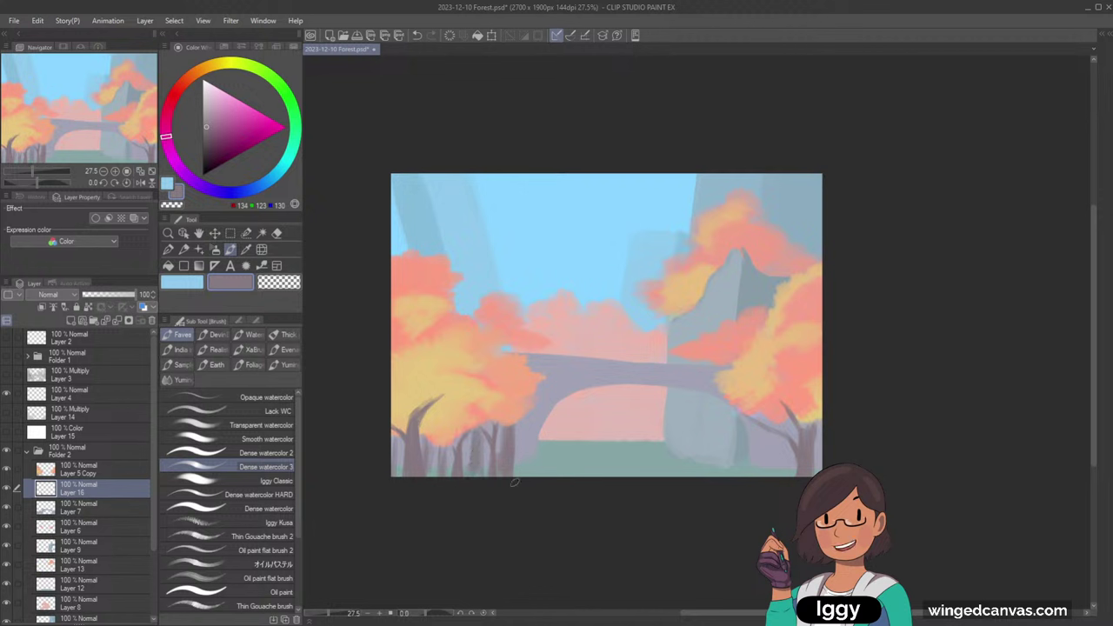
pyautogui.click(291, 281)
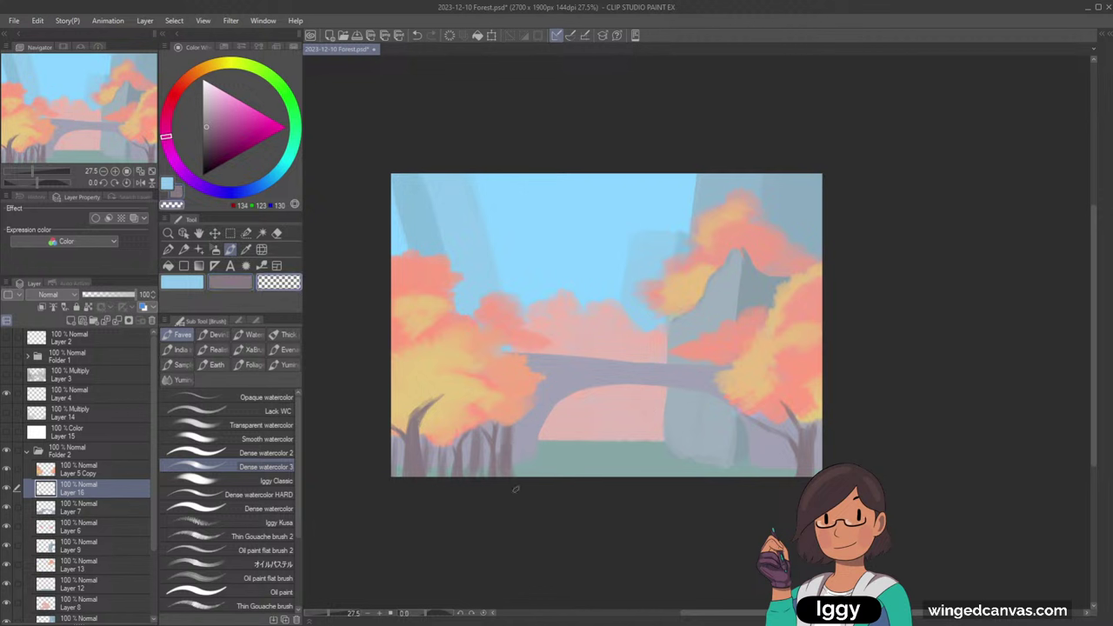
# - Trim the base of the slim trunk beside the bridge's left base using transparent colour
pyautogui.moveTo(512, 426); pyautogui.dragTo(513, 477)
pyautogui.hotkey('ctrl', 'z')
pyautogui.hotkey('ctrl', 'z')
pyautogui.moveTo(511, 461); pyautogui.dragTo(511, 476)
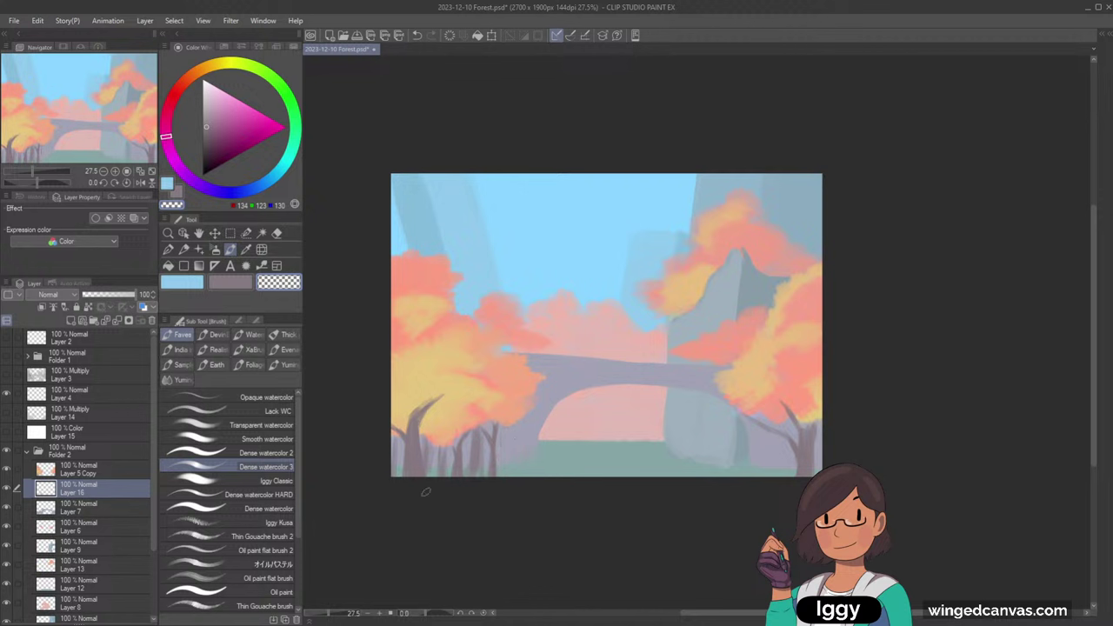
# - Compare the image with and without Layer 16, and merge it with Layer 5 Copy
pyautogui.click(6, 488)
pyautogui.click(6, 489)
pyautogui.keyDown('ctrl'); pyautogui.click(88, 472); pyautogui.keyUp('ctrl')
pyautogui.hotkey('shift', 'alt', 'e')
# - Sample muted purple-brown from the left trunks and strengthen the forked trunk's branch against the foliage
pyautogui.keyDown('alt'); pyautogui.click(482, 426); pyautogui.keyUp('alt')
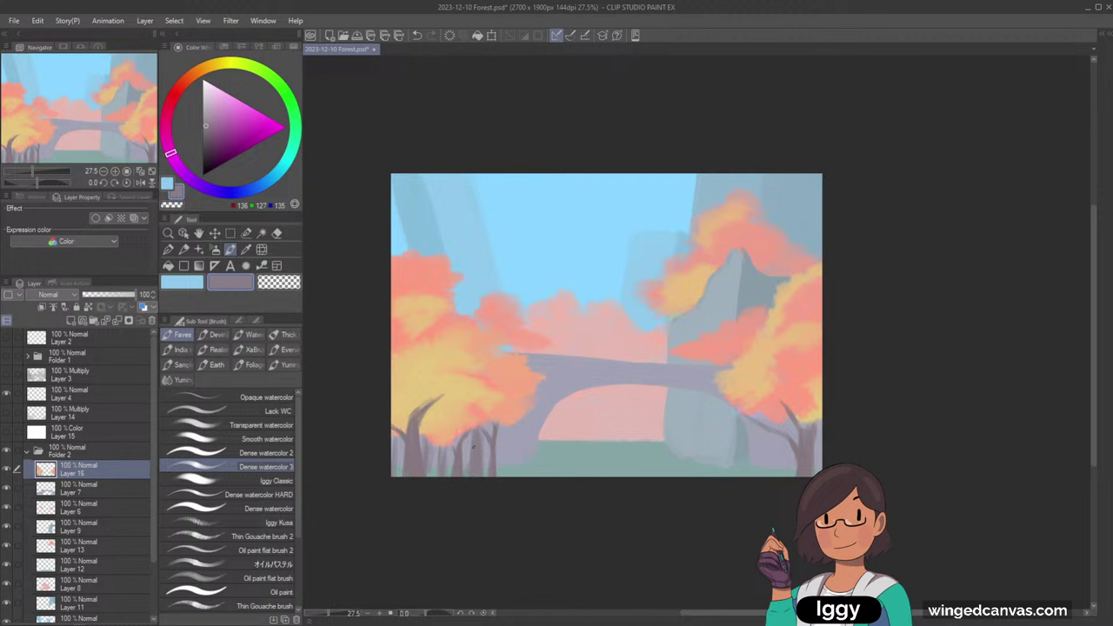
pyautogui.keyDown('alt'); pyautogui.click(478, 445); pyautogui.keyUp('alt')
pyautogui.keyDown('alt'); pyautogui.click(412, 445); pyautogui.keyUp('alt')
pyautogui.moveTo(428, 410); pyautogui.dragTo(441, 397)
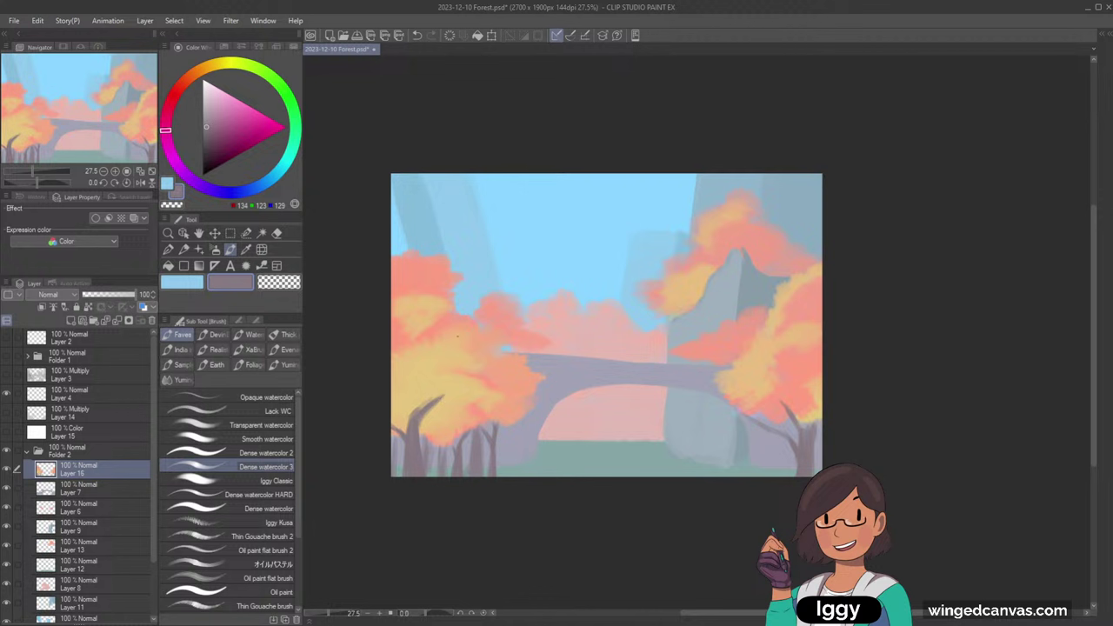
# - Refine the forked left trunk and its branches with sampled trunk browns and the surrounding foliage yellow
pyautogui.keyDown('alt'); pyautogui.click(420, 422); pyautogui.keyUp('alt')
pyautogui.keyDown('alt'); pyautogui.click(413, 454); pyautogui.keyUp('alt')
pyautogui.hotkey('ctrl', 'z')
pyautogui.keyDown('alt'); pyautogui.click(421, 429); pyautogui.keyUp('alt')
pyautogui.keyDown('alt'); pyautogui.click(415, 433); pyautogui.keyUp('alt')
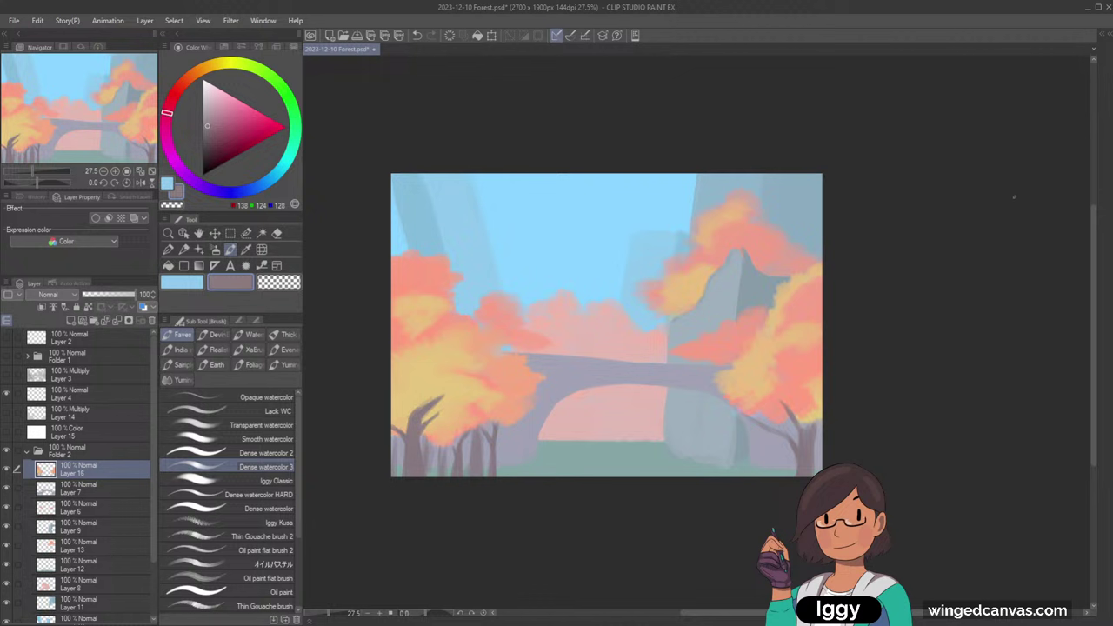
pyautogui.keyDown('alt'); pyautogui.click(431, 417); pyautogui.keyUp('alt')
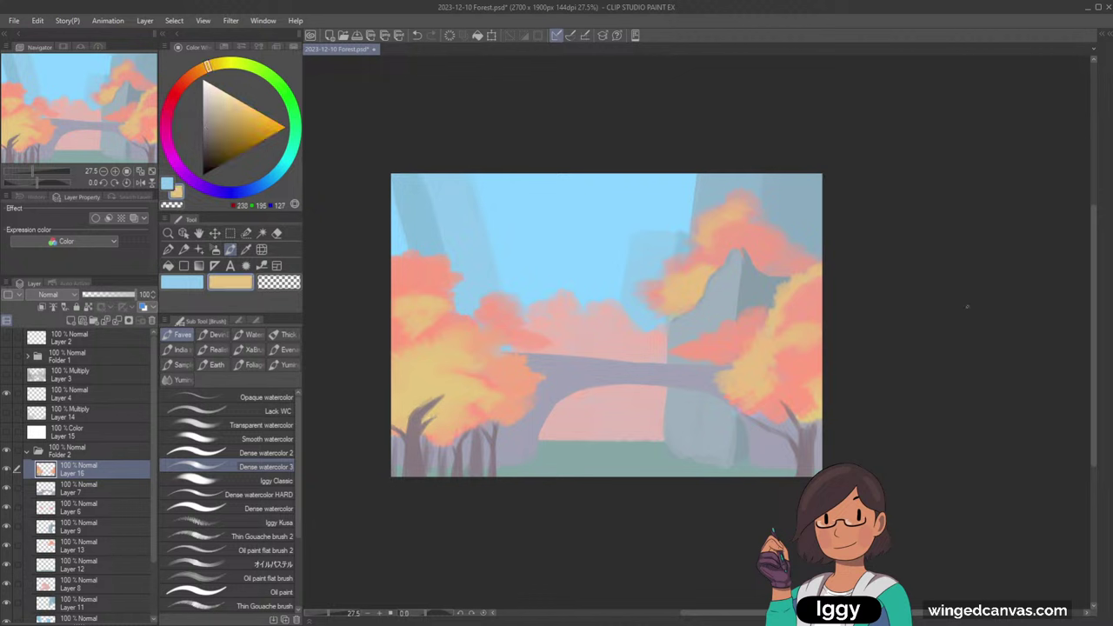
pyautogui.keyDown('alt'); pyautogui.click(419, 429); pyautogui.keyUp('alt')
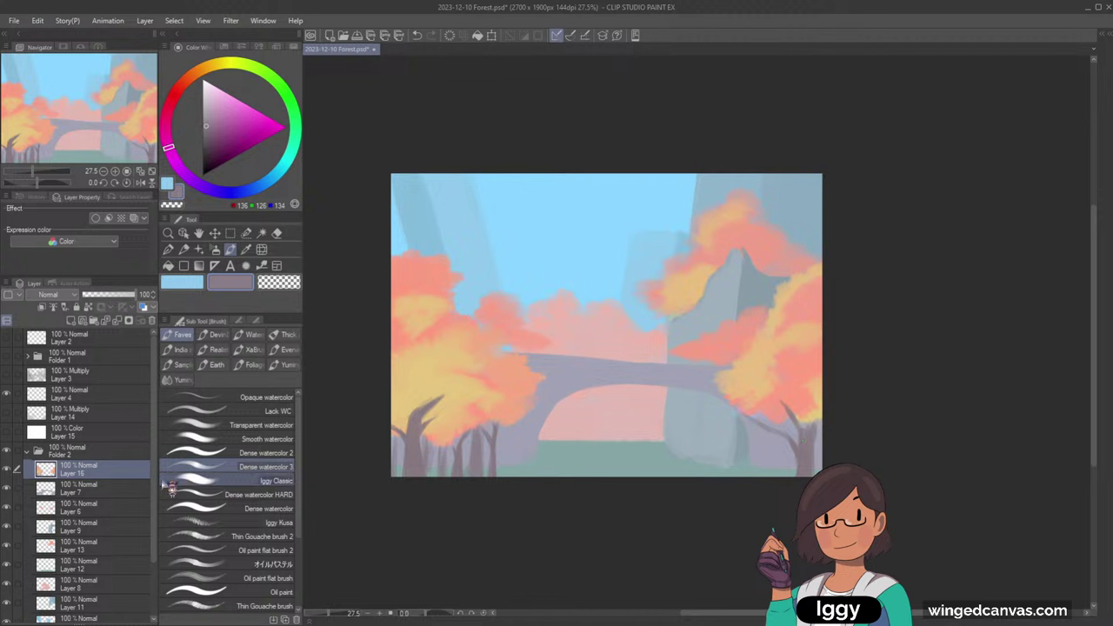
# - Add a new layer directly below Layer 16 and paint slim purple-brown trunks under the right foliage
pyautogui.click(71, 321)
pyautogui.moveTo(93, 468); pyautogui.dragTo(96, 494)
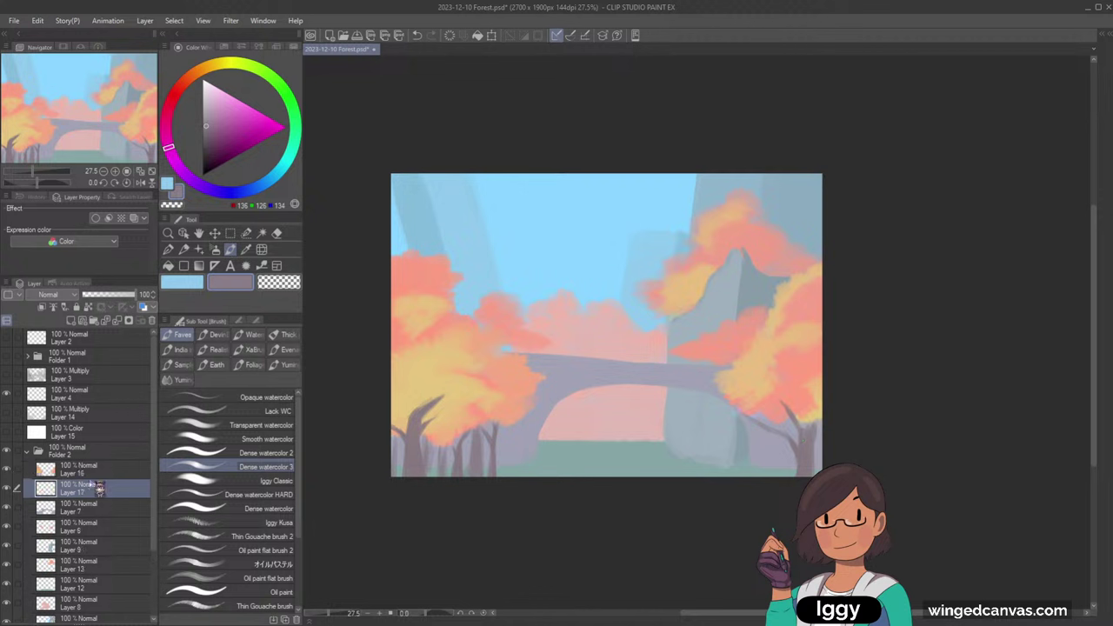
pyautogui.moveTo(757, 419)
pyautogui.mouseDown()
pyautogui.moveTo(756, 471)
pyautogui.moveTo(775, 450)
pyautogui.moveTo(769, 396)
pyautogui.moveTo(768, 486)
pyautogui.moveTo(770, 460)
pyautogui.mouseUp()
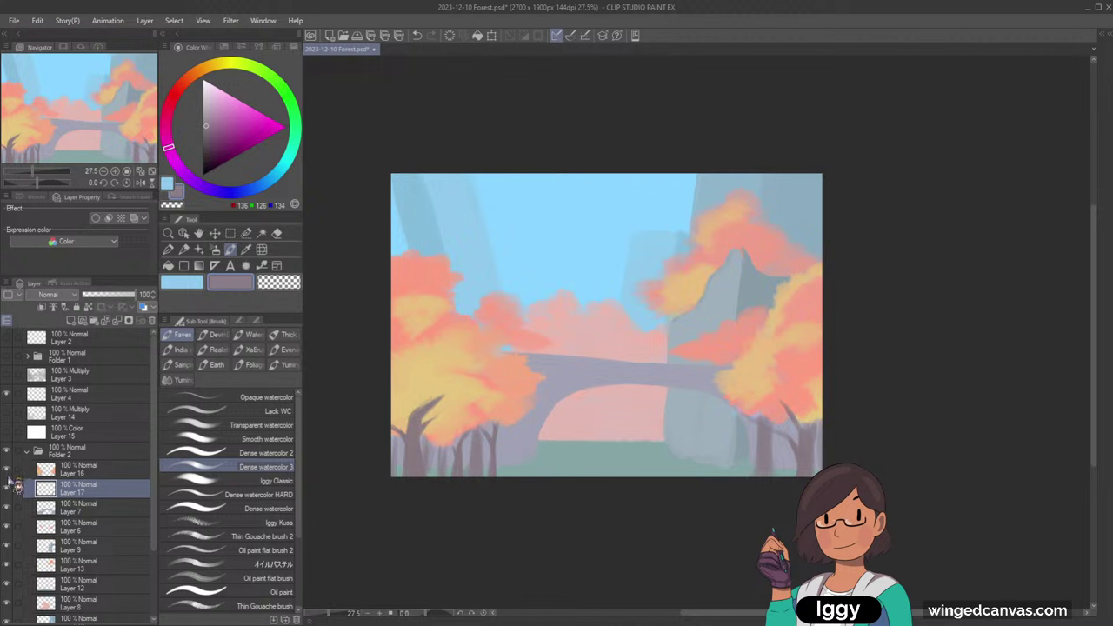
# - Compare the image with and without the new right trunks, and merge their layer with Layer 16
pyautogui.click(10, 485)
pyautogui.click(10, 485)
pyautogui.click(72, 472)
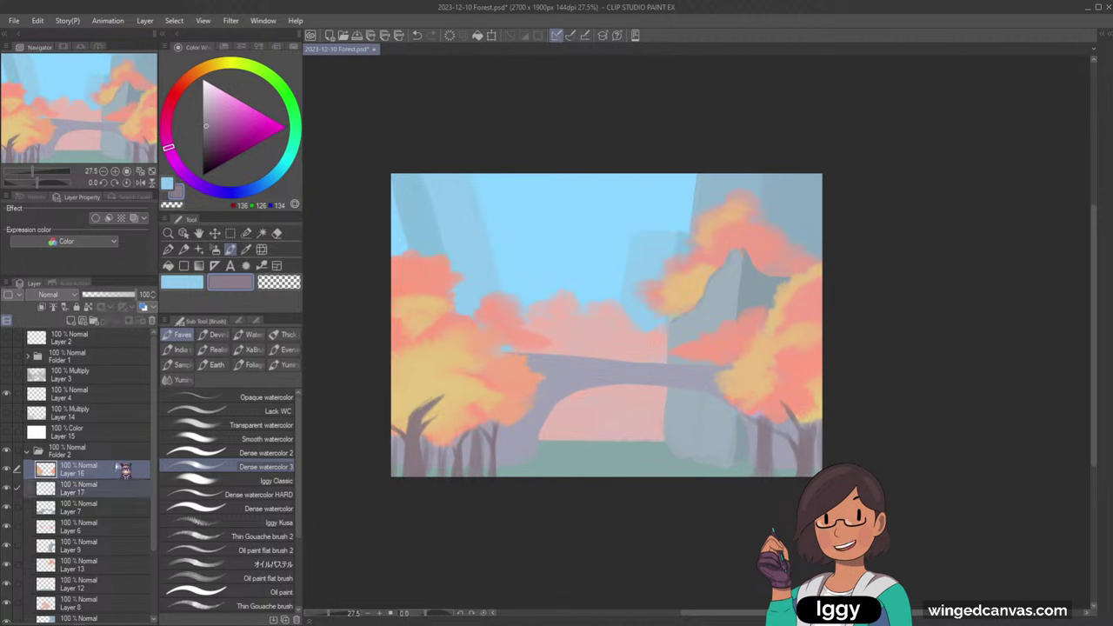
pyautogui.hotkey('shift', 'alt', 'e')
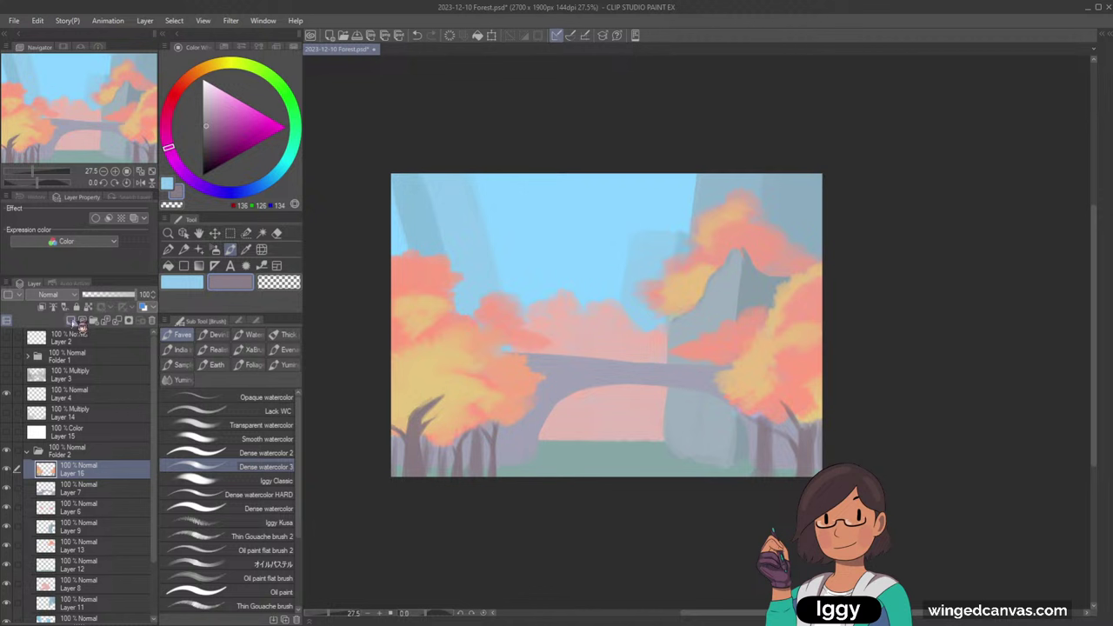
# - Try sketching near-black curved lines in the sky on a new layer, and undo the sketch and the layer
pyautogui.click(77, 320)
pyautogui.click(200, 163)
pyautogui.moveTo(507, 199)
pyautogui.mouseDown()
pyautogui.moveTo(546, 189)
pyautogui.moveTo(610, 217)
pyautogui.mouseUp()
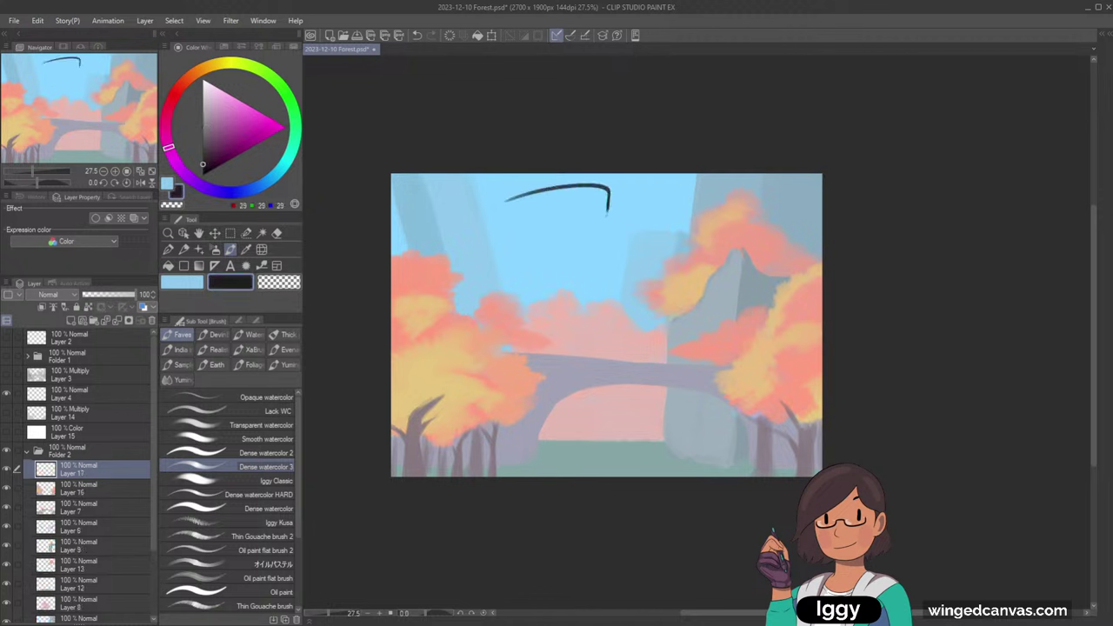
pyautogui.hotkey('ctrl', 'z')
pyautogui.moveTo(507, 198); pyautogui.dragTo(613, 233)
pyautogui.moveTo(506, 223)
pyautogui.mouseDown()
pyautogui.moveTo(525, 217)
pyautogui.moveTo(582, 246)
pyautogui.mouseUp()
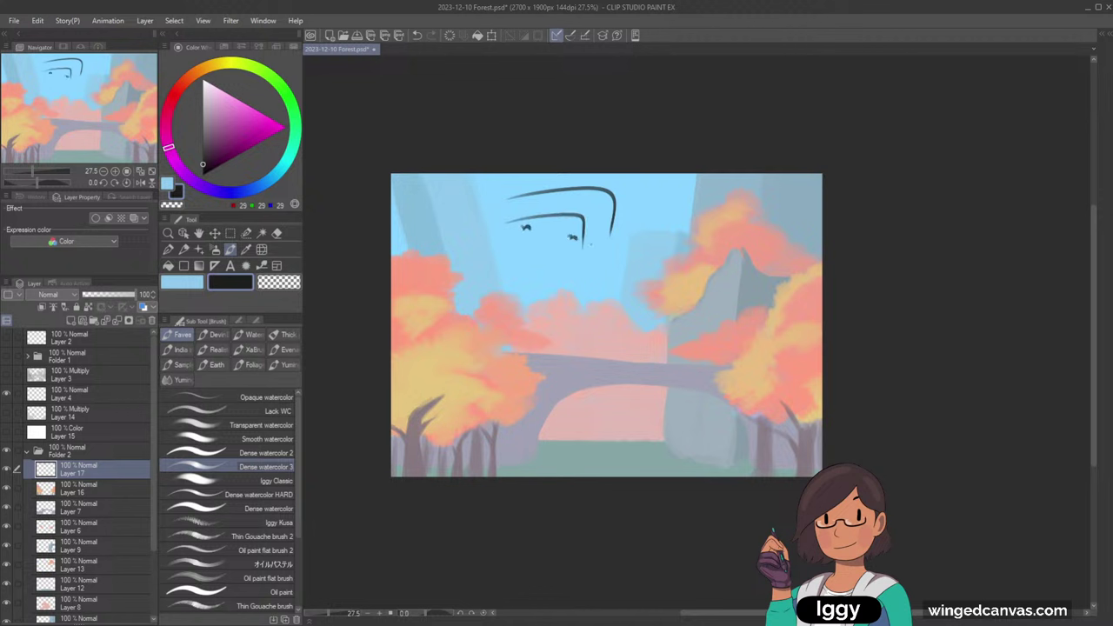
pyautogui.hotkey('ctrl', 'z')
pyautogui.hotkey('ctrl', 'z')
pyautogui.hotkey('ctrl', 'z')
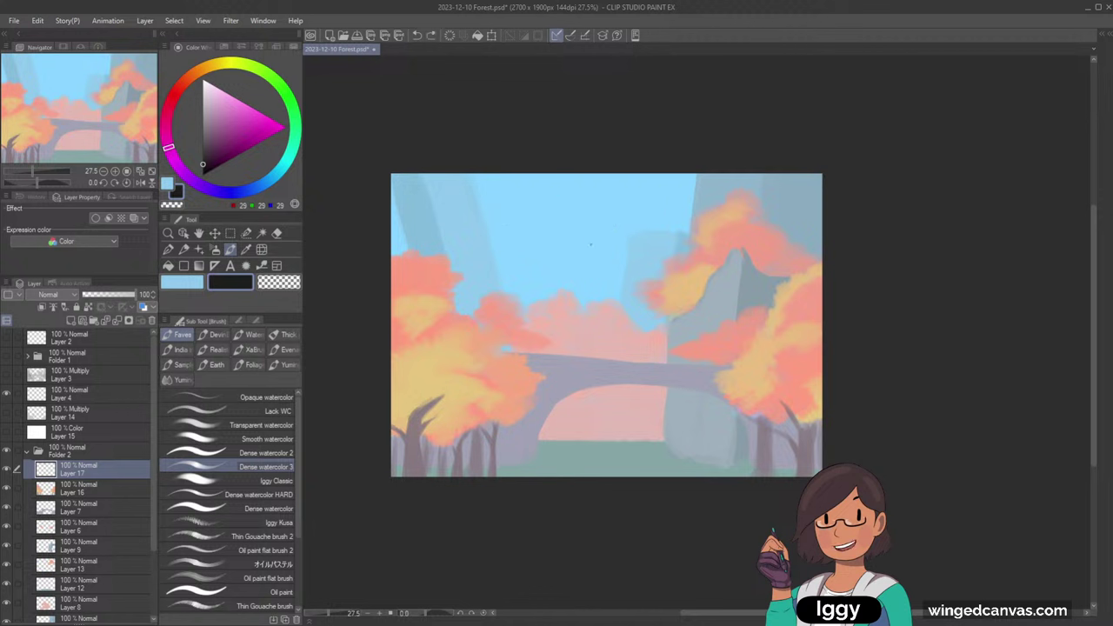
pyautogui.hotkey('ctrl', 'z')
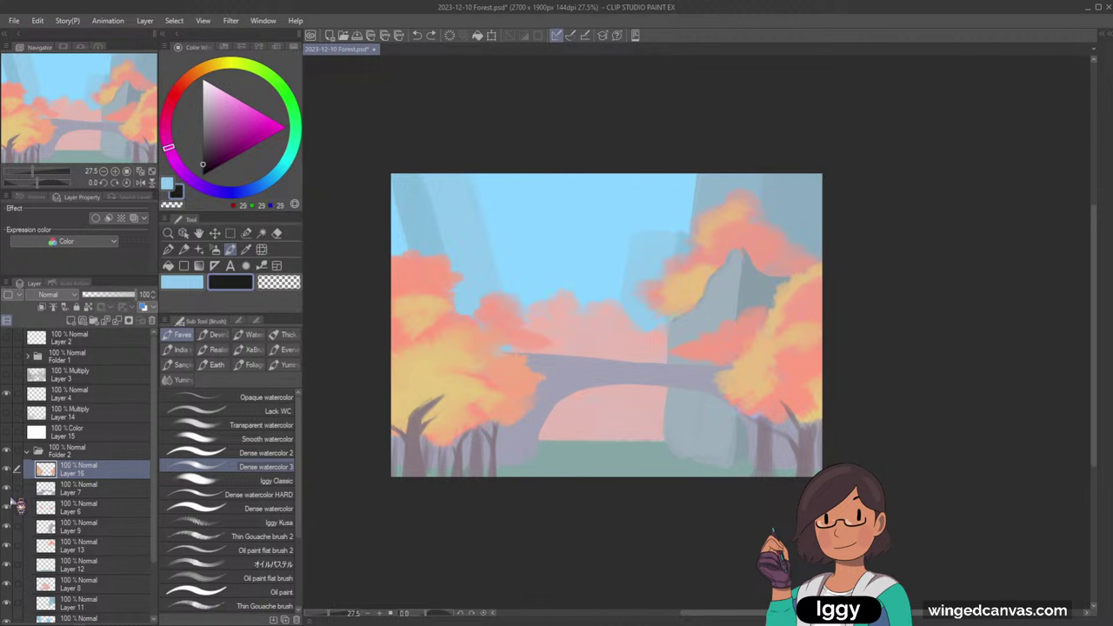
# - Show the Multiply shadows on Layer 14, compare the image with and without them, and make that layer active
pyautogui.click(6, 412)
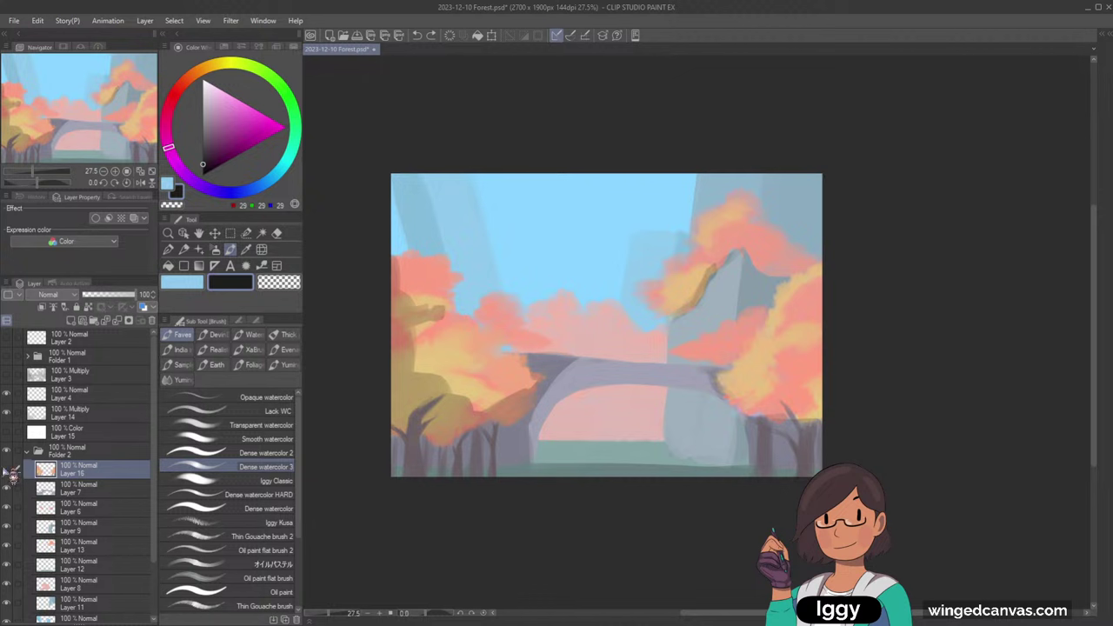
pyautogui.click(6, 470)
pyautogui.click(6, 470)
pyautogui.click(74, 412)
pyautogui.click(6, 412)
pyautogui.click(6, 412)
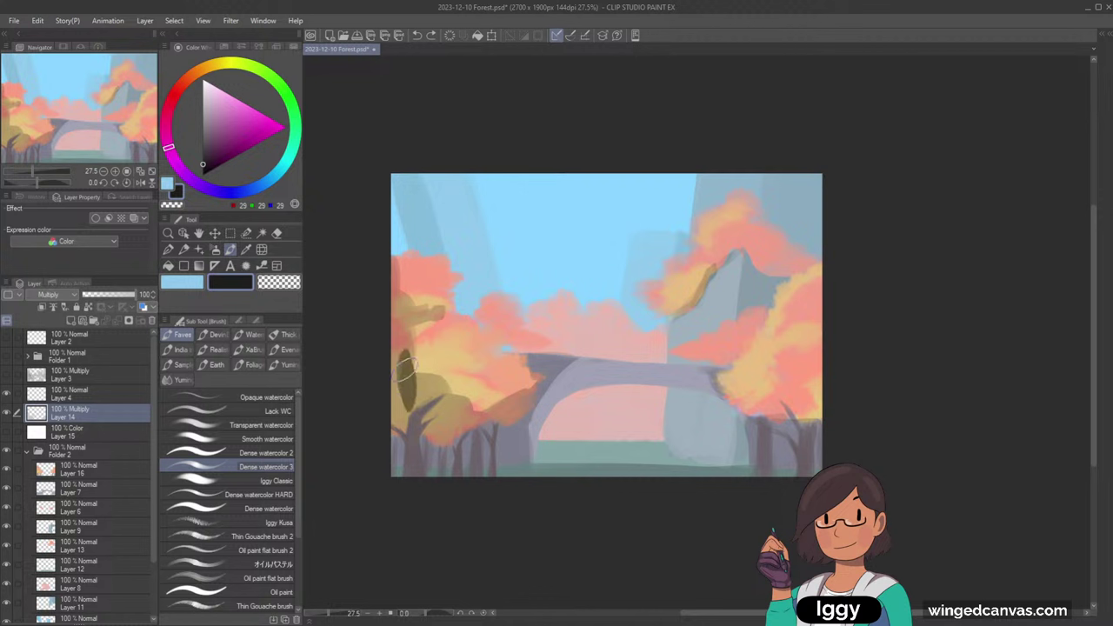
# - Pick the light shadow grey directly from Layer 14 and paint more Multiply shadows across the left foliage
pyautogui.click(250, 266)
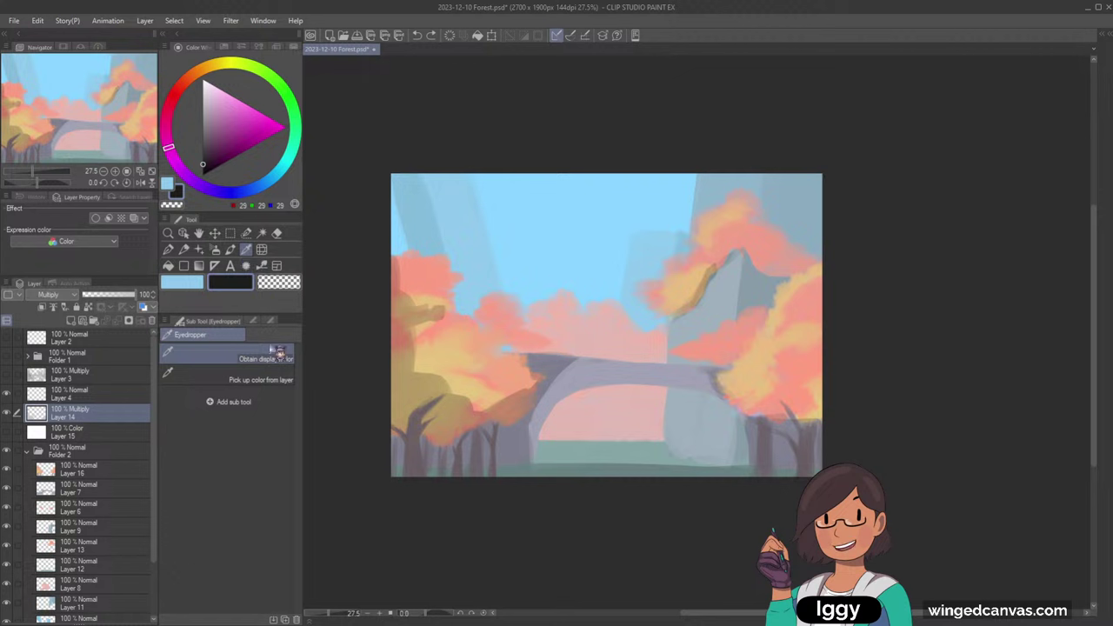
pyautogui.click(277, 374)
pyautogui.click(416, 390)
pyautogui.click(232, 251)
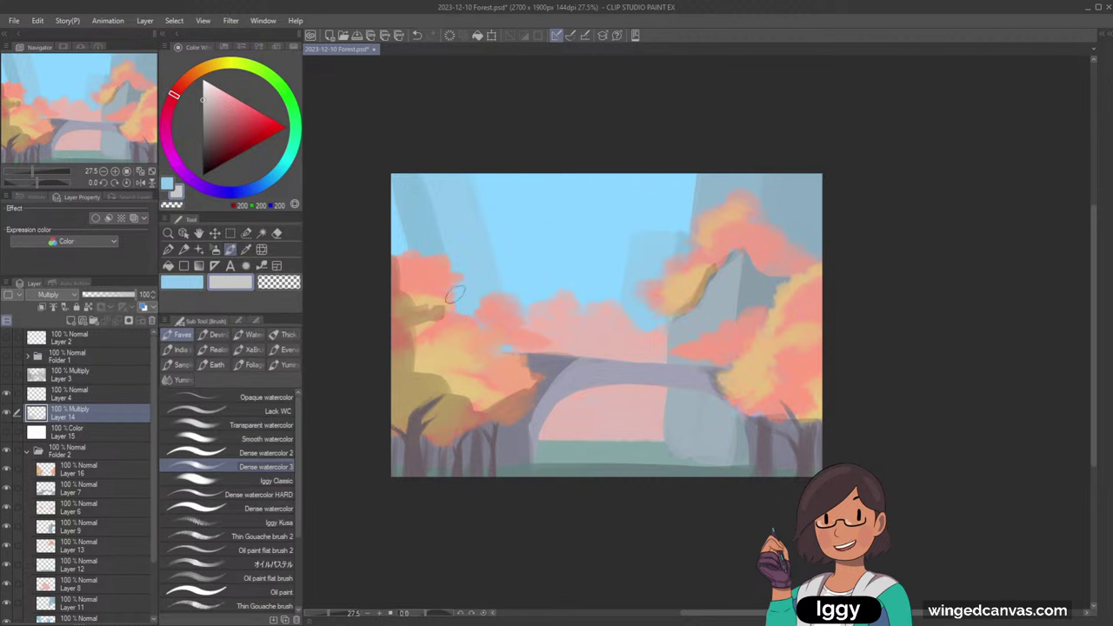
pyautogui.moveTo(469, 337); pyautogui.dragTo(499, 397)
pyautogui.moveTo(461, 318); pyautogui.dragTo(452, 309)
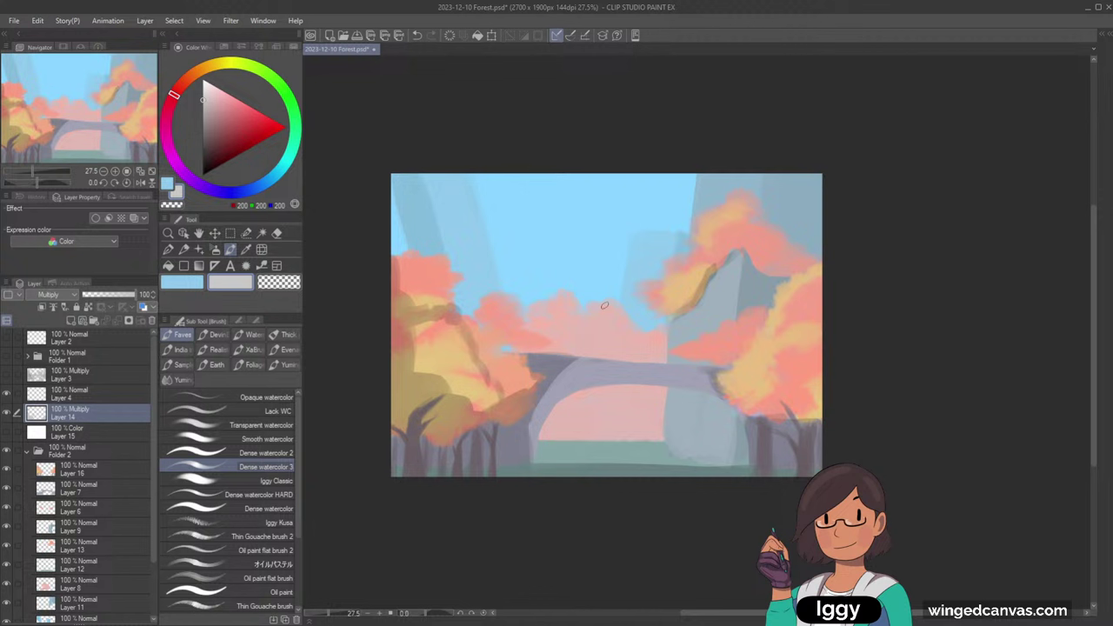
# - Try sketching a segmented figure in mid grey over the sky, and undo all its strokes
pyautogui.click(202, 132)
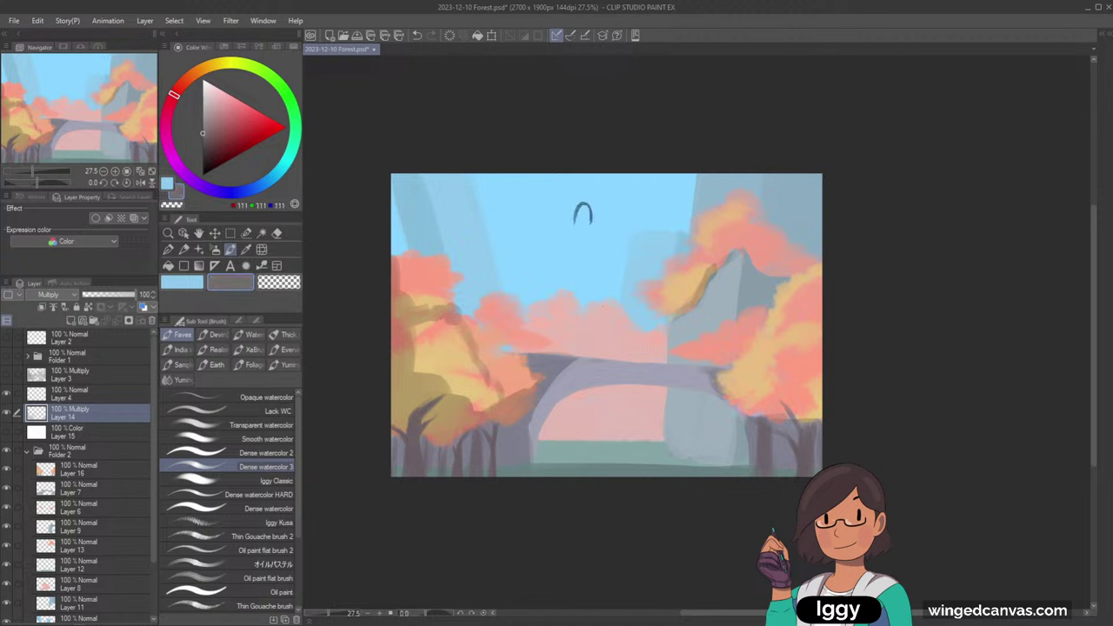
pyautogui.moveTo(592, 221)
pyautogui.mouseDown()
pyautogui.moveTo(573, 255)
pyautogui.moveTo(592, 246)
pyautogui.moveTo(570, 262)
pyautogui.moveTo(578, 314)
pyautogui.mouseUp()
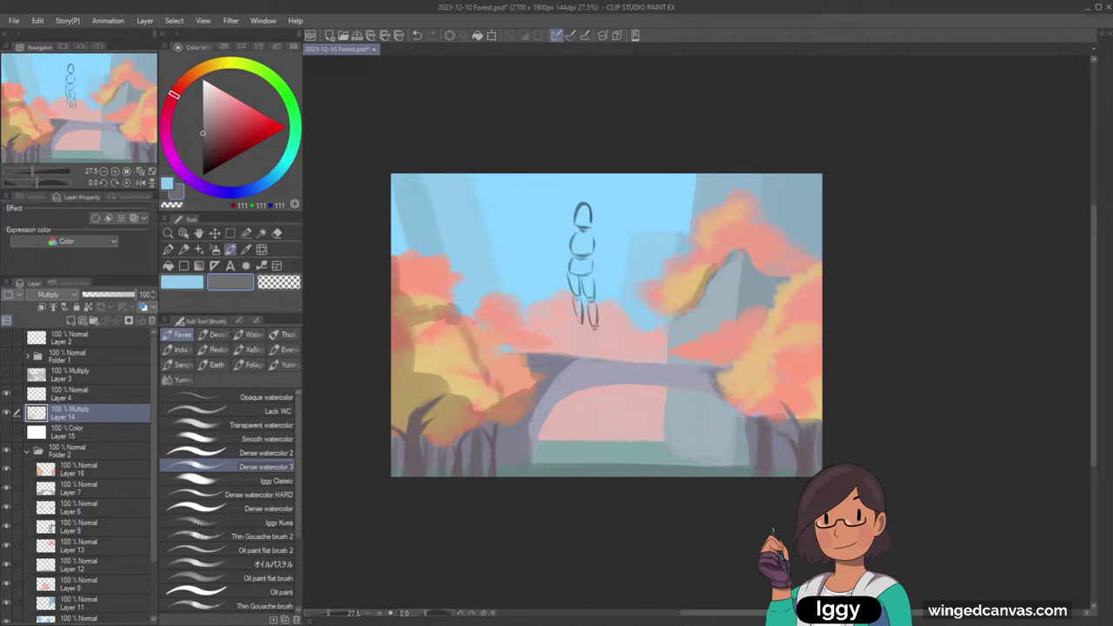
pyautogui.moveTo(568, 330); pyautogui.dragTo(583, 330)
pyautogui.hotkey('ctrl', 'z')
pyautogui.hotkey('ctrl', 'z')
pyautogui.hotkey('ctrl', 'z')
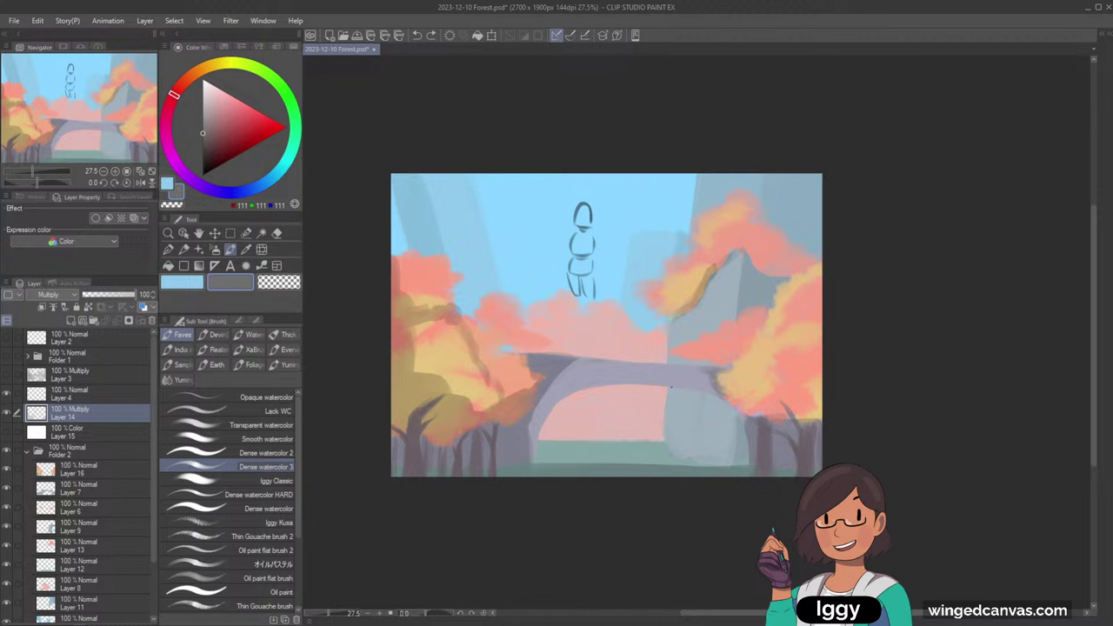
pyautogui.hotkey('ctrl', 'z')
pyautogui.hotkey('ctrl', 'z')
pyautogui.hotkey('ctrl', 'z')
pyautogui.hotkey('ctrl', 'z')
pyautogui.hotkey('ctrl', 'z')
pyautogui.hotkey('ctrl', 'z')
pyautogui.hotkey('ctrl', 'z')
pyautogui.hotkey('ctrl', 'z')
pyautogui.hotkey('ctrl', 'z')
pyautogui.hotkey('ctrl', 'z')
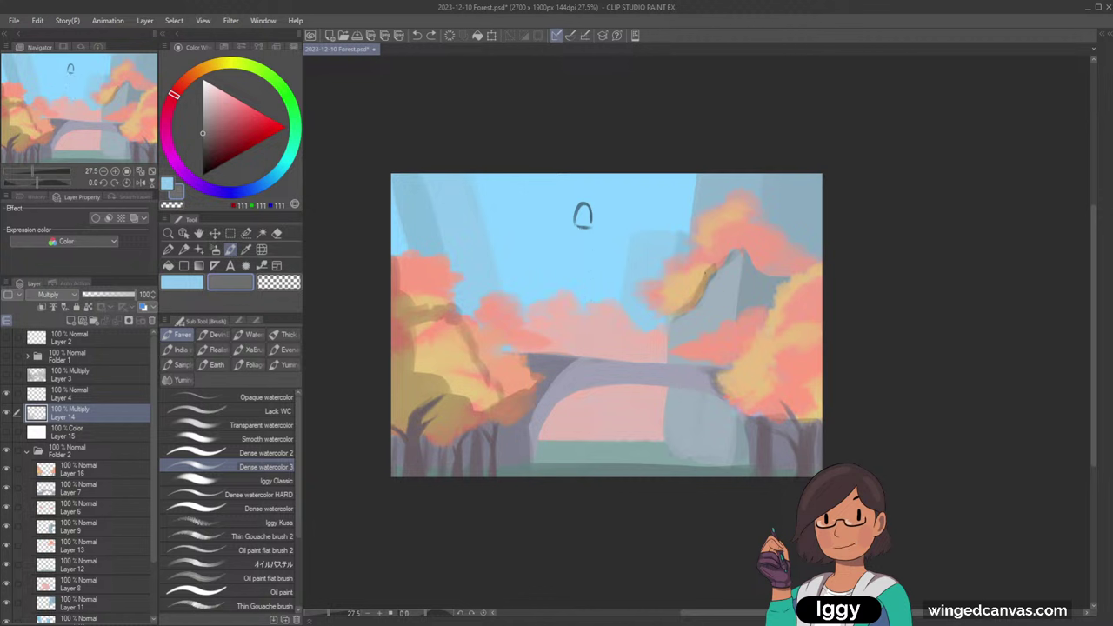
pyautogui.hotkey('ctrl', 'z')
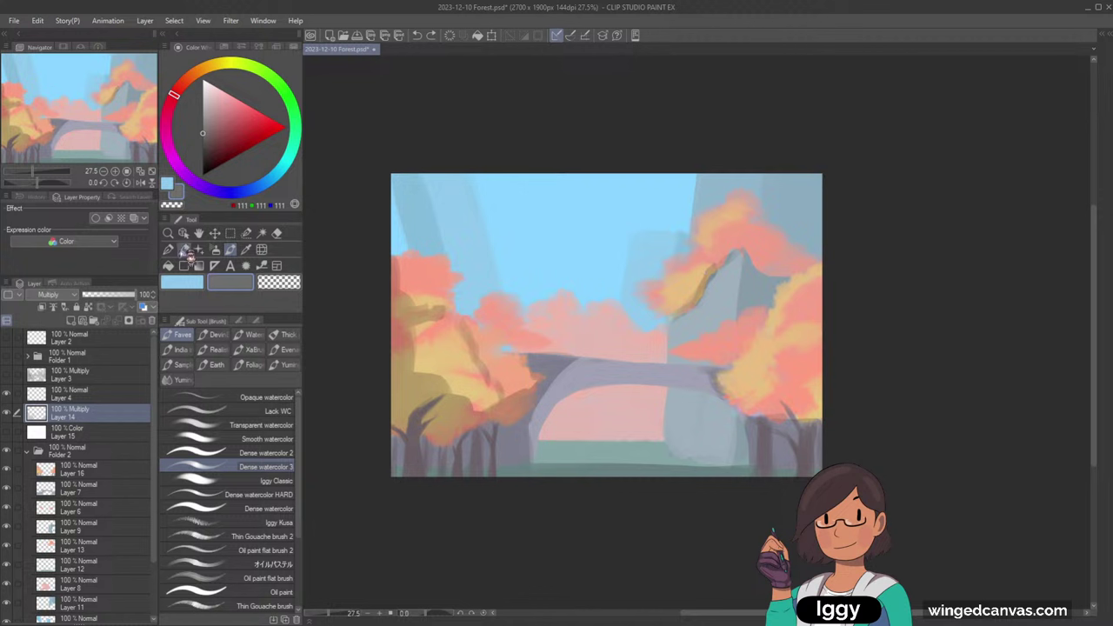
# - Pick the shadow grey from Layer 14 again and shade the inner side of the bridge's right arch
pyautogui.click(184, 233)
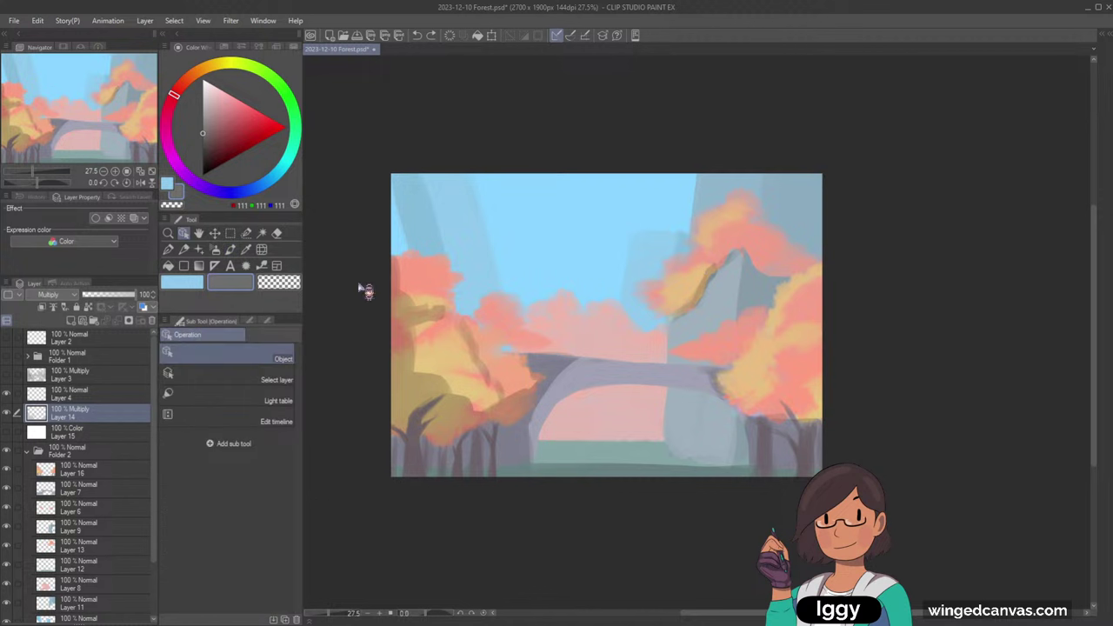
pyautogui.click(230, 250)
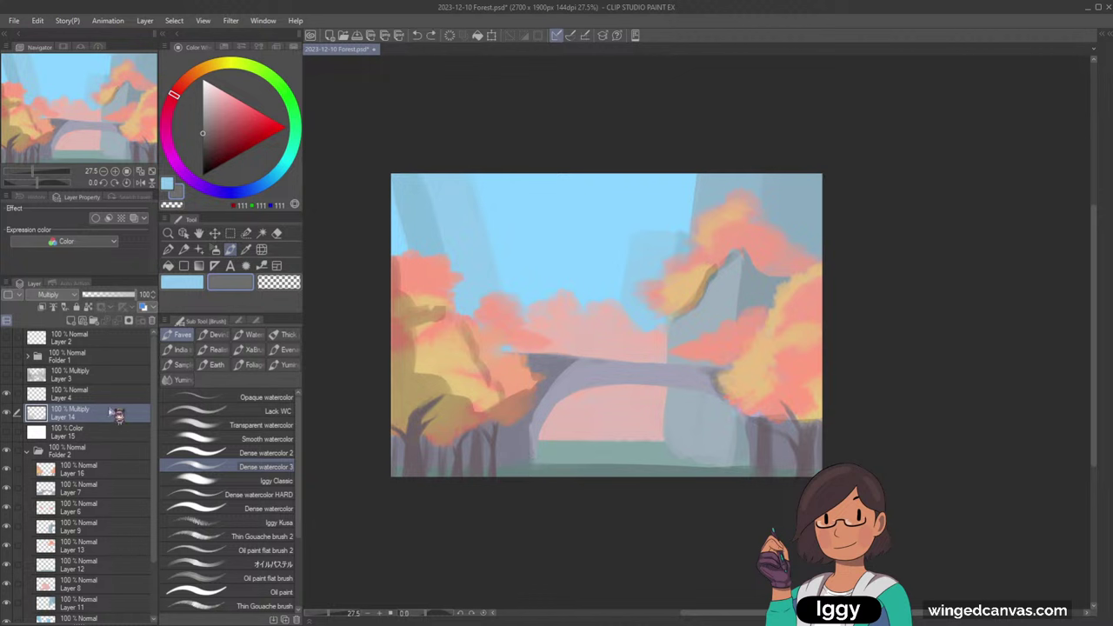
pyautogui.click(246, 249)
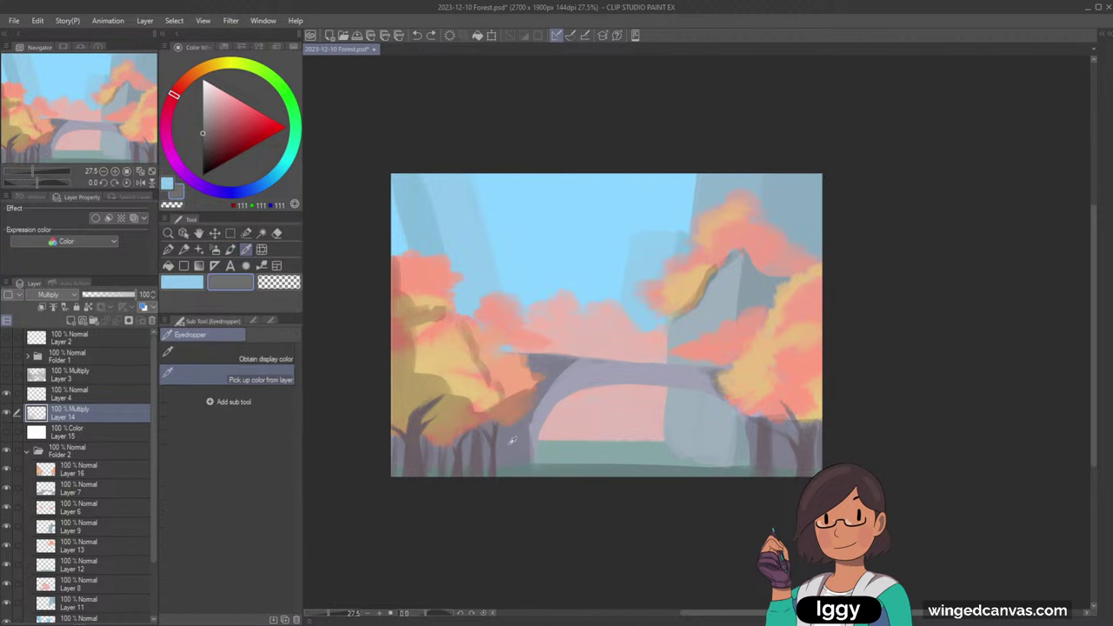
pyautogui.click(231, 250)
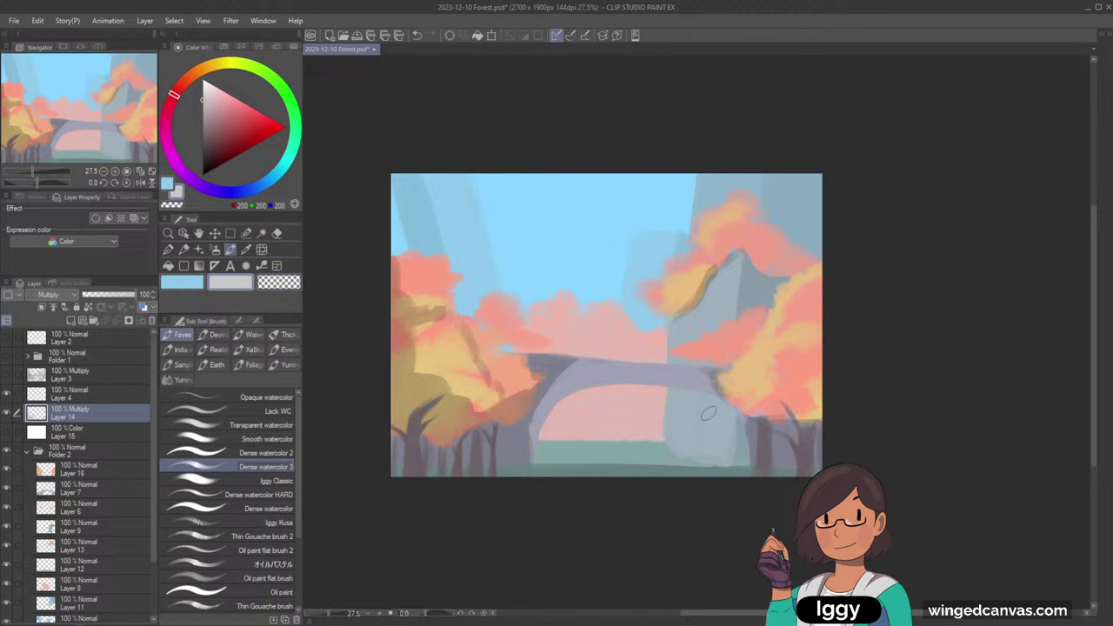
pyautogui.moveTo(688, 387); pyautogui.dragTo(739, 461)
pyautogui.hotkey('ctrl', 'z')
pyautogui.moveTo(723, 402)
pyautogui.mouseDown()
pyautogui.moveTo(743, 454)
pyautogui.moveTo(699, 392)
pyautogui.moveTo(678, 391)
pyautogui.moveTo(712, 421)
pyautogui.moveTo(688, 372)
pyautogui.moveTo(702, 410)
pyautogui.moveTo(676, 391)
pyautogui.mouseUp()
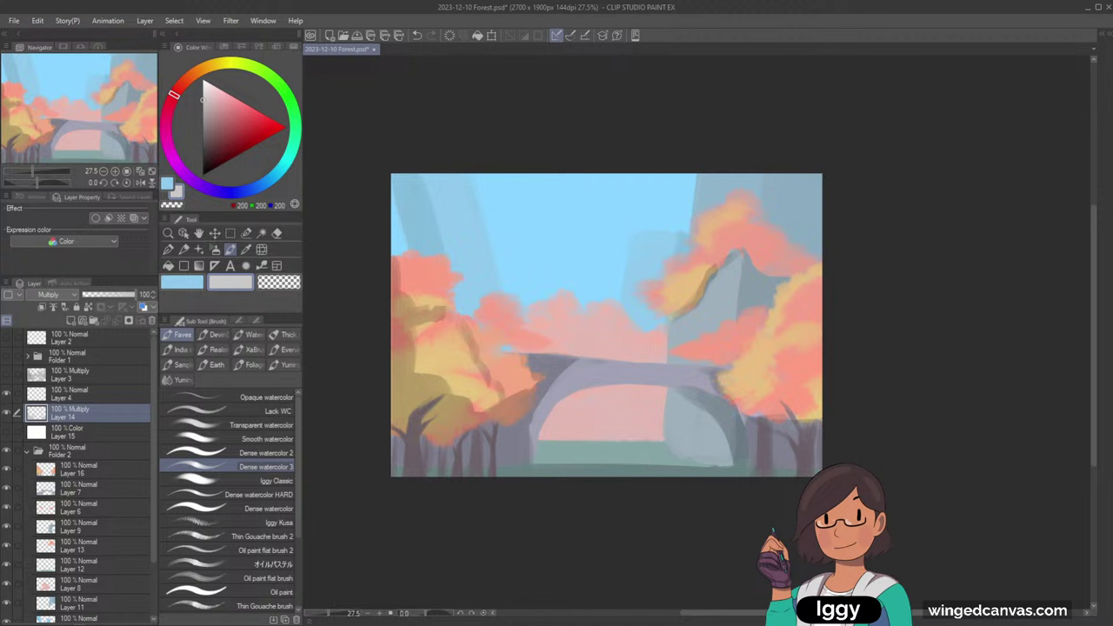
pyautogui.moveTo(727, 433); pyautogui.dragTo(728, 465)
# - Clean up the shadow edges around the bridge's right base with transparent colour
pyautogui.press('-')
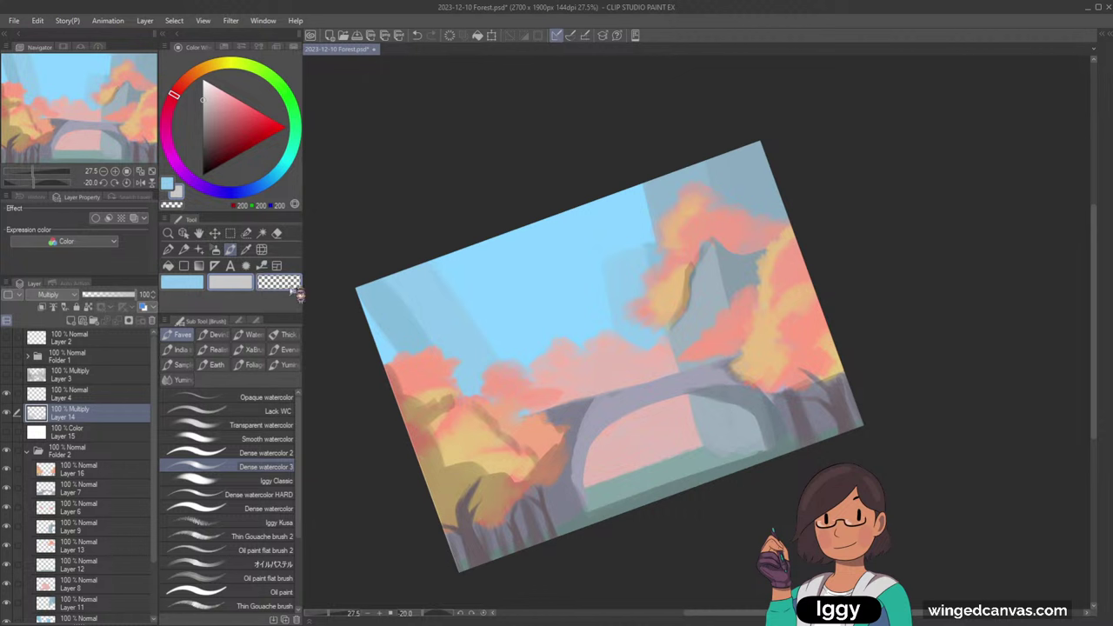
pyautogui.press('c')
pyautogui.press('-')
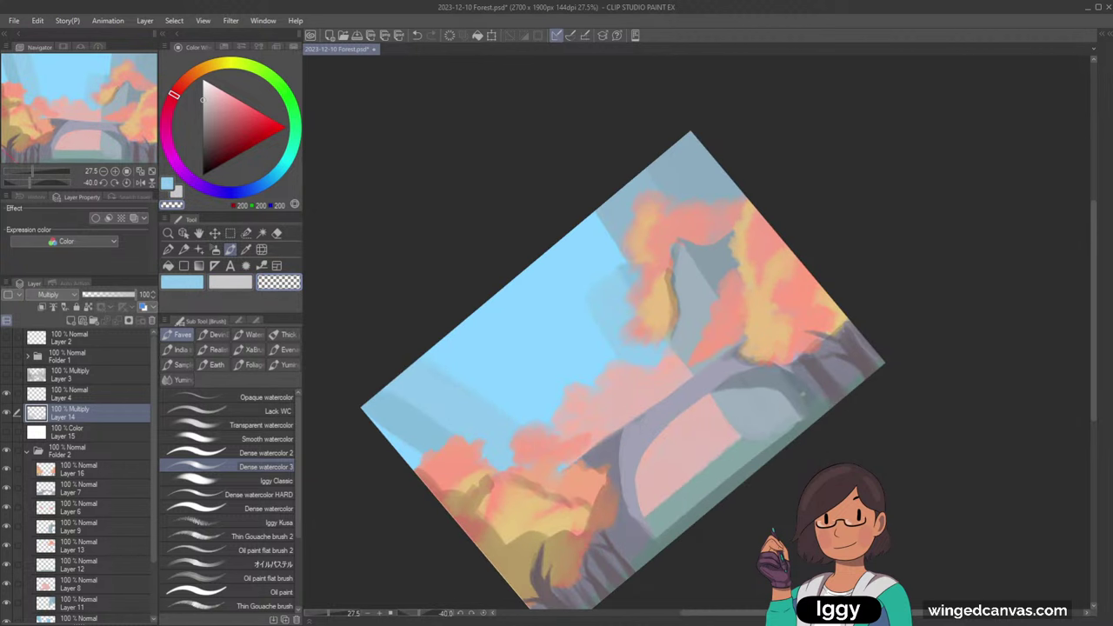
pyautogui.press('^')
pyautogui.press('^')
pyautogui.press('^')
pyautogui.press('^')
pyautogui.press('^')
pyautogui.press('^')
pyautogui.press('^')
pyautogui.press('^')
pyautogui.press('^')
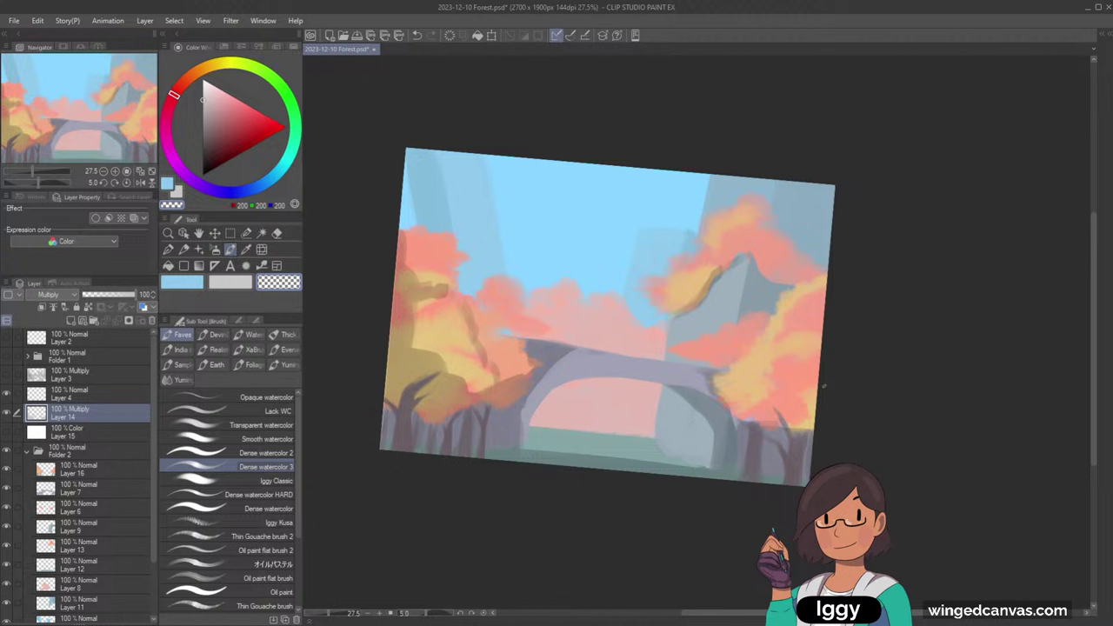
pyautogui.hotkey('ctrl', '@')
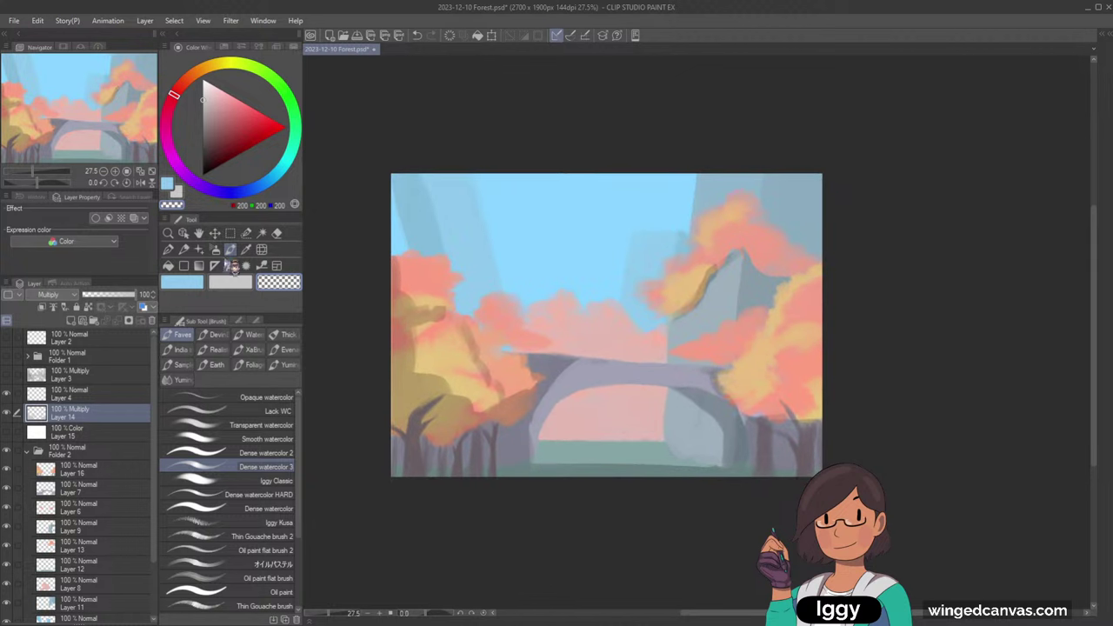
# - Return to the light grey and paint a shadow on the building beside the right foliage
pyautogui.click(196, 286)
pyautogui.click(226, 288)
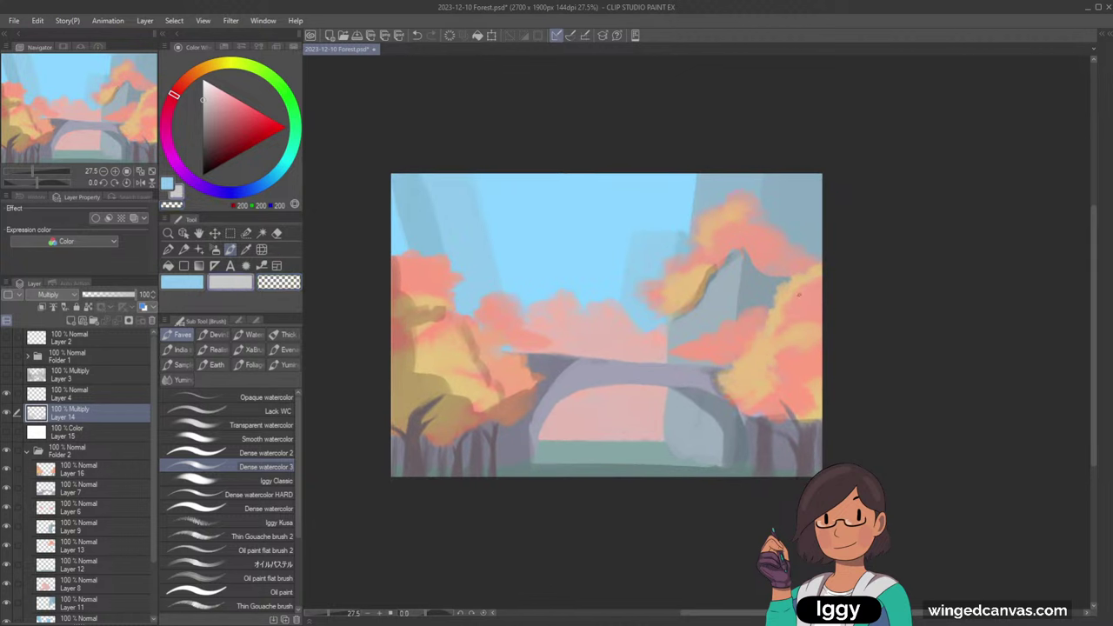
pyautogui.moveTo(770, 298); pyautogui.dragTo(753, 306)
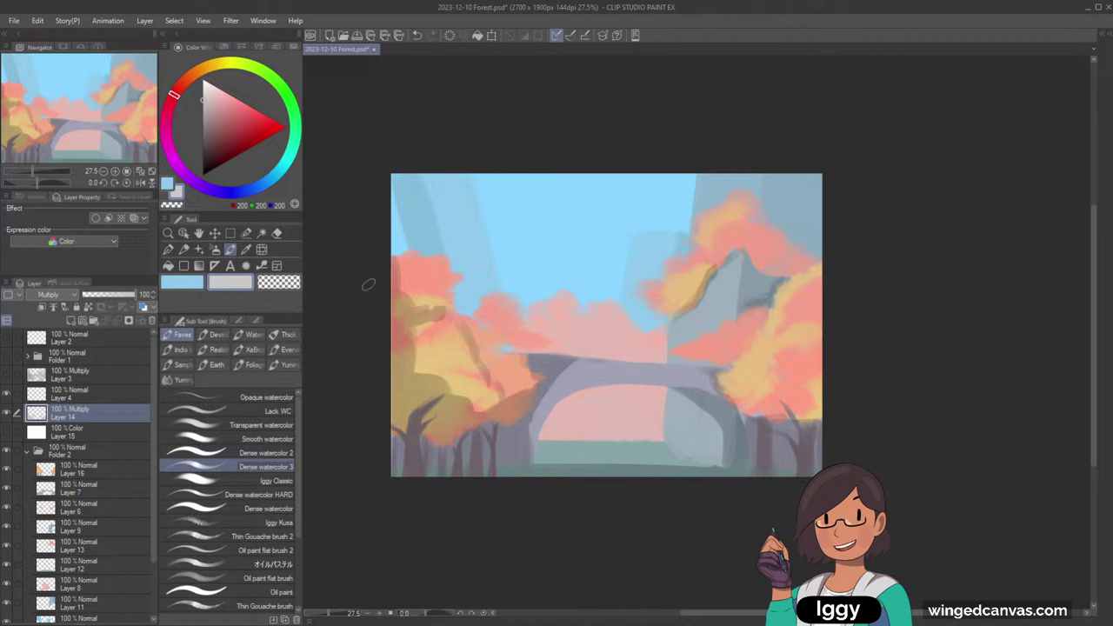
# - Clean up the shadow edge on the building beside the right foliage with transparent colour, then return to the light grey
pyautogui.press('c')
pyautogui.moveTo(746, 305); pyautogui.dragTo(770, 285)
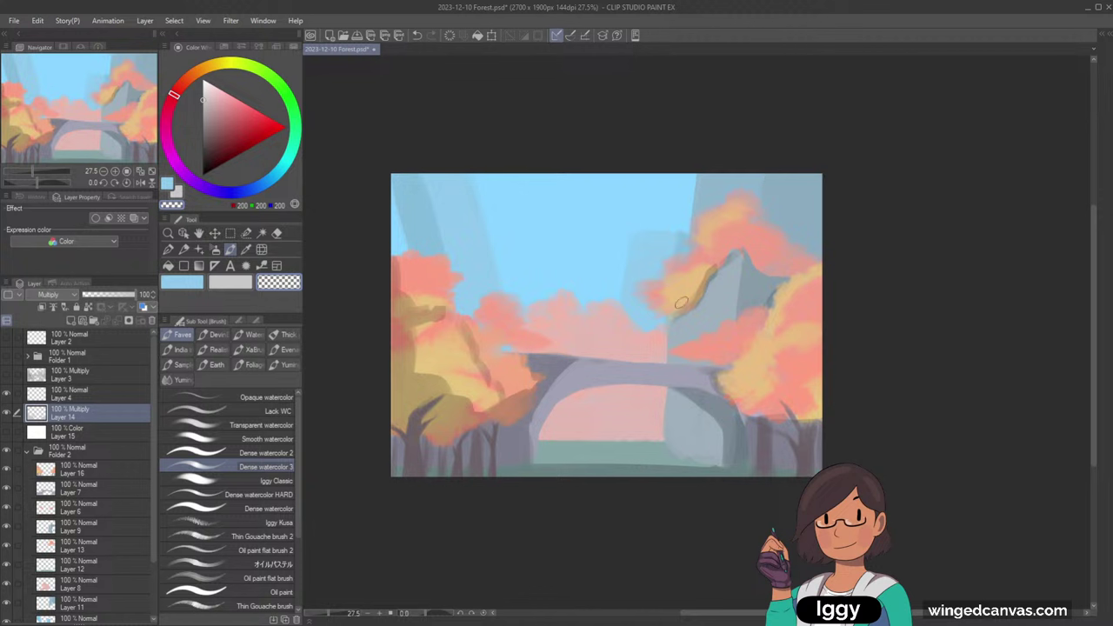
pyautogui.press('c')
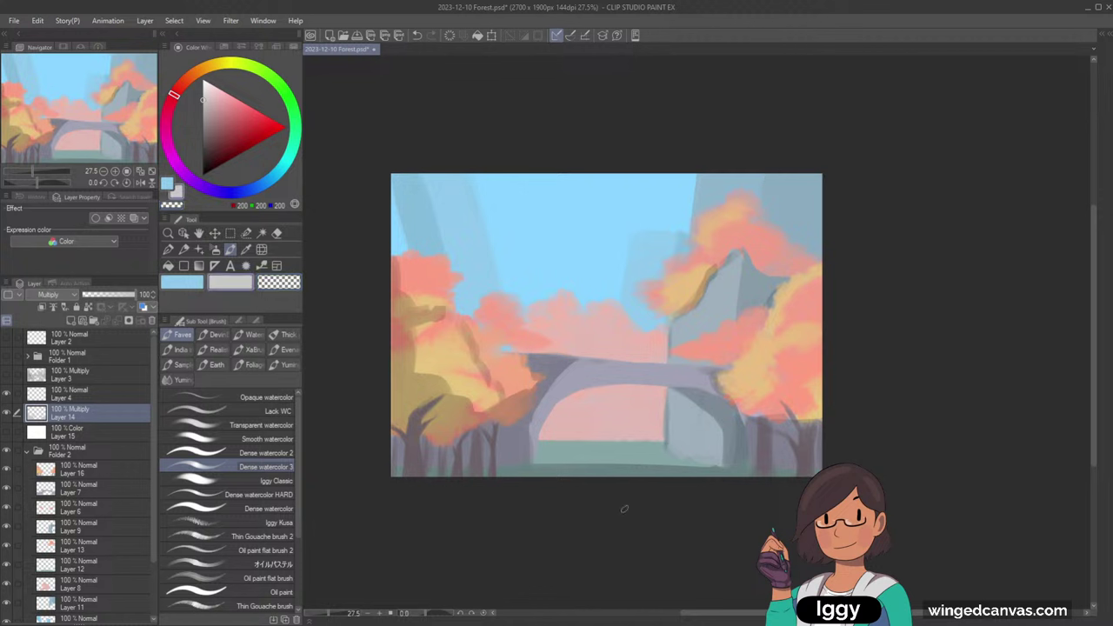
# - Shade the pink foliage seen through the bridge's arch in light grey, deepening it with the Dense watercolor 2 brush
pyautogui.moveTo(538, 438); pyautogui.dragTo(618, 433)
pyautogui.moveTo(532, 434); pyautogui.dragTo(622, 431)
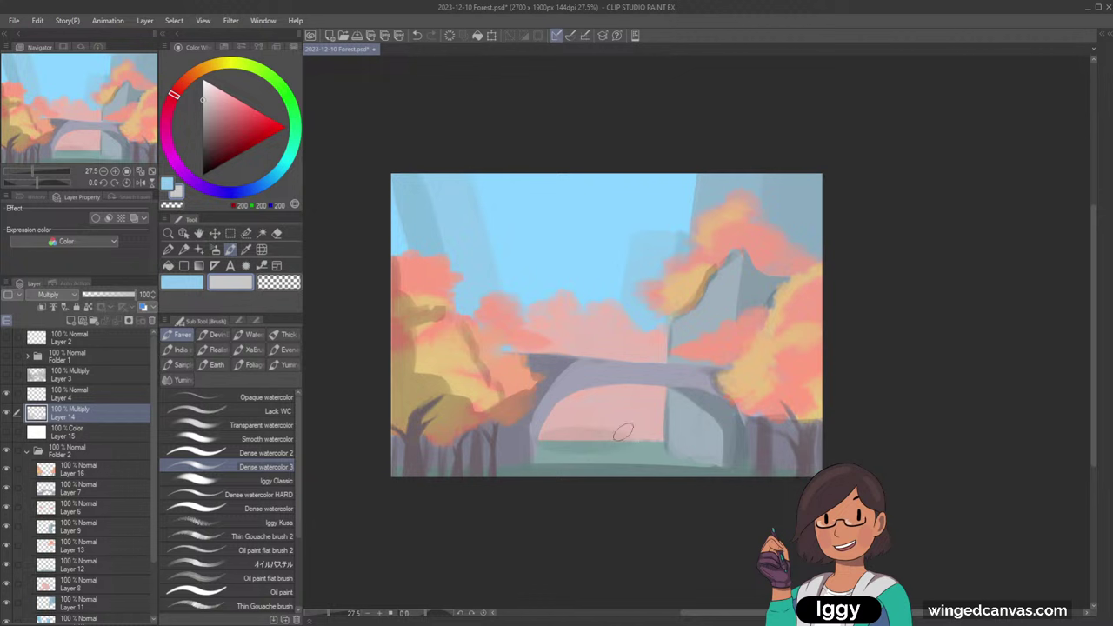
pyautogui.moveTo(552, 425)
pyautogui.mouseDown()
pyautogui.moveTo(587, 398)
pyautogui.moveTo(553, 425)
pyautogui.moveTo(605, 425)
pyautogui.moveTo(550, 414)
pyautogui.moveTo(576, 428)
pyautogui.moveTo(559, 429)
pyautogui.moveTo(641, 426)
pyautogui.moveTo(552, 421)
pyautogui.moveTo(629, 418)
pyautogui.moveTo(607, 402)
pyautogui.moveTo(596, 415)
pyautogui.moveTo(645, 399)
pyautogui.moveTo(665, 414)
pyautogui.moveTo(592, 427)
pyautogui.moveTo(646, 411)
pyautogui.moveTo(659, 426)
pyautogui.moveTo(612, 408)
pyautogui.mouseUp()
pyautogui.click(261, 453)
pyautogui.scroll(-2, 808, 334)
pyautogui.scroll(1, 852, 330)
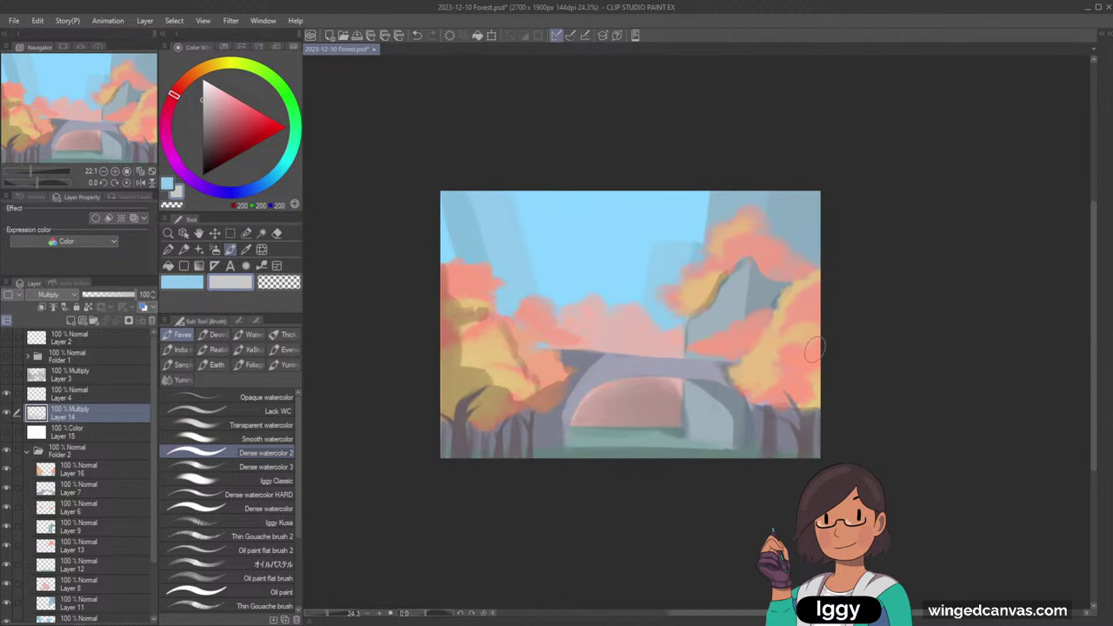
pyautogui.scroll(1, 500, 370)
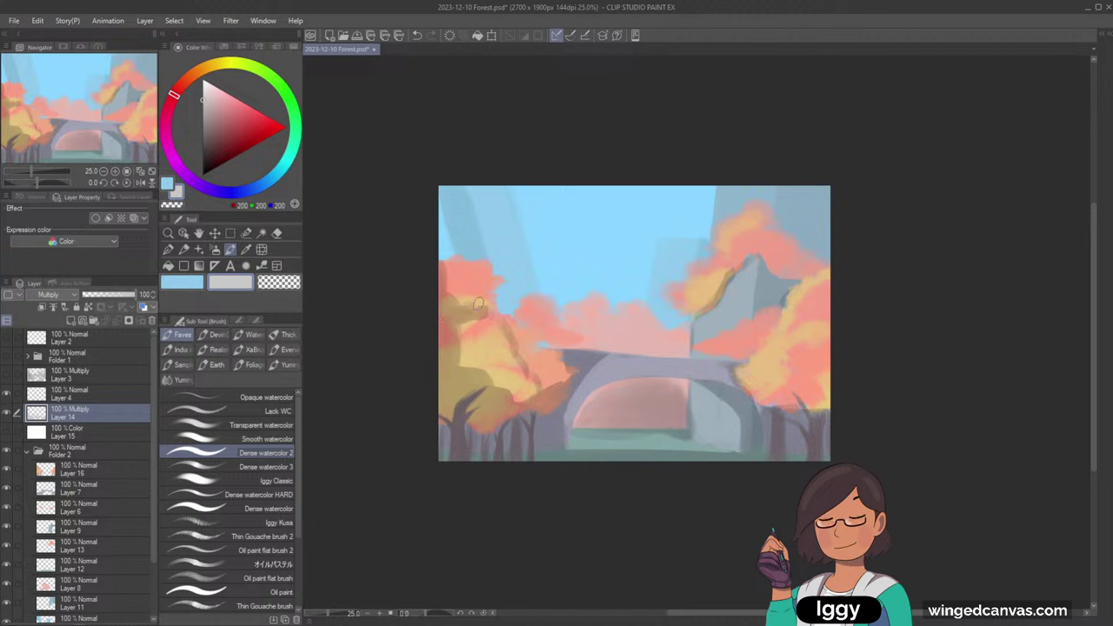
# - Lock the transparent pixels of Layer 14 and pick a light blue, RGB 155, 182, 217
pyautogui.click(119, 310)
pyautogui.click(263, 185)
pyautogui.click(222, 104)
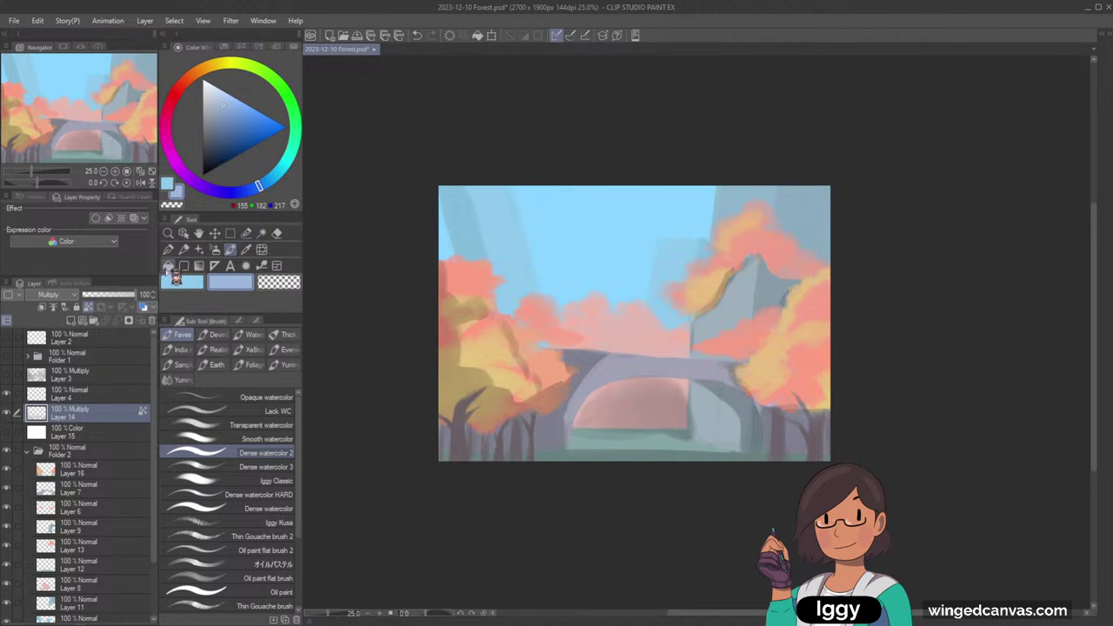
# - Try filling the shadow at the canvas's left edge with the light blue using the Fill tool, and undo it
pyautogui.click(168, 265)
pyautogui.click(452, 385)
pyautogui.hotkey('ctrl', 'z')
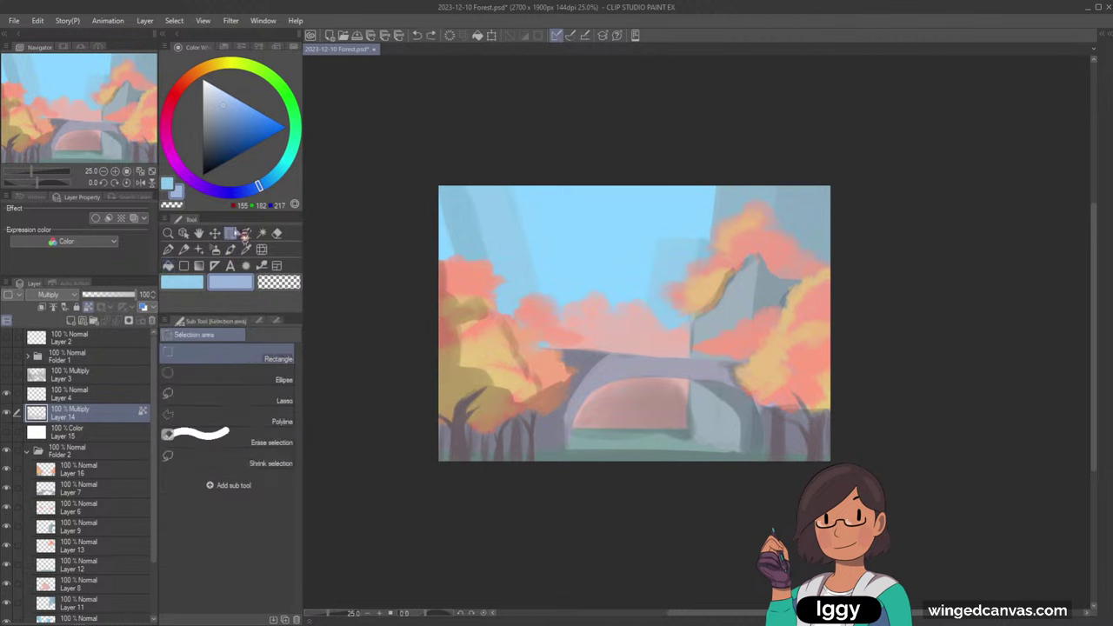
# - Select the whole canvas and fill Layer 14's locked shadows with the light blue
pyautogui.press('m')
pyautogui.hotkey('ctrl', 'a')
pyautogui.click(700, 483)
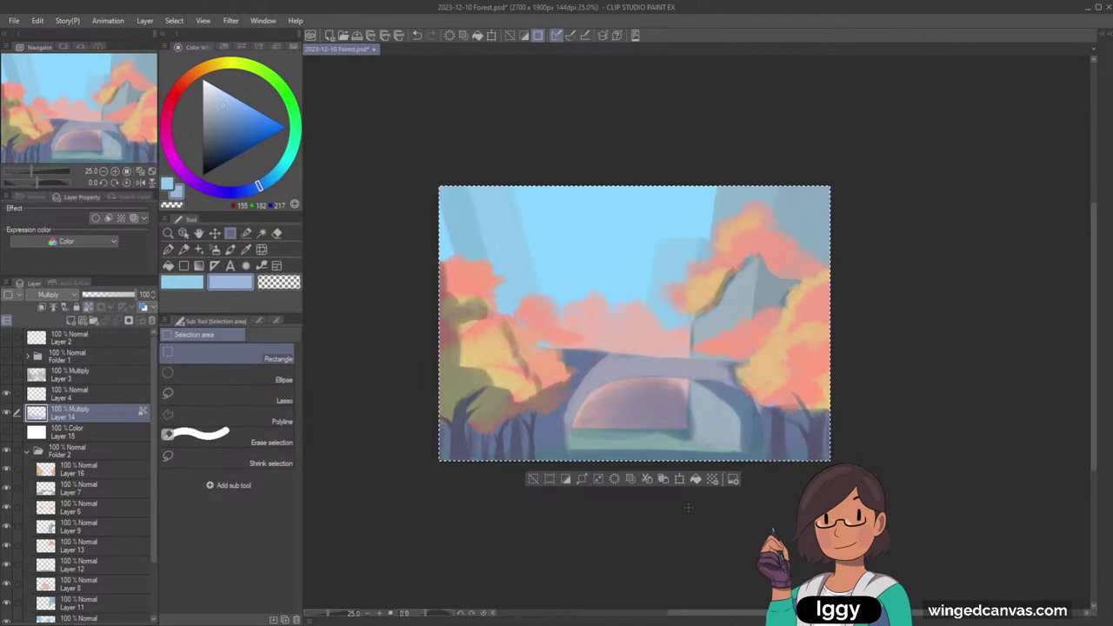
# - Refill the shadows with several darker blues, settling on RGB 103, 145, 202, and clear the selection
pyautogui.click(229, 125)
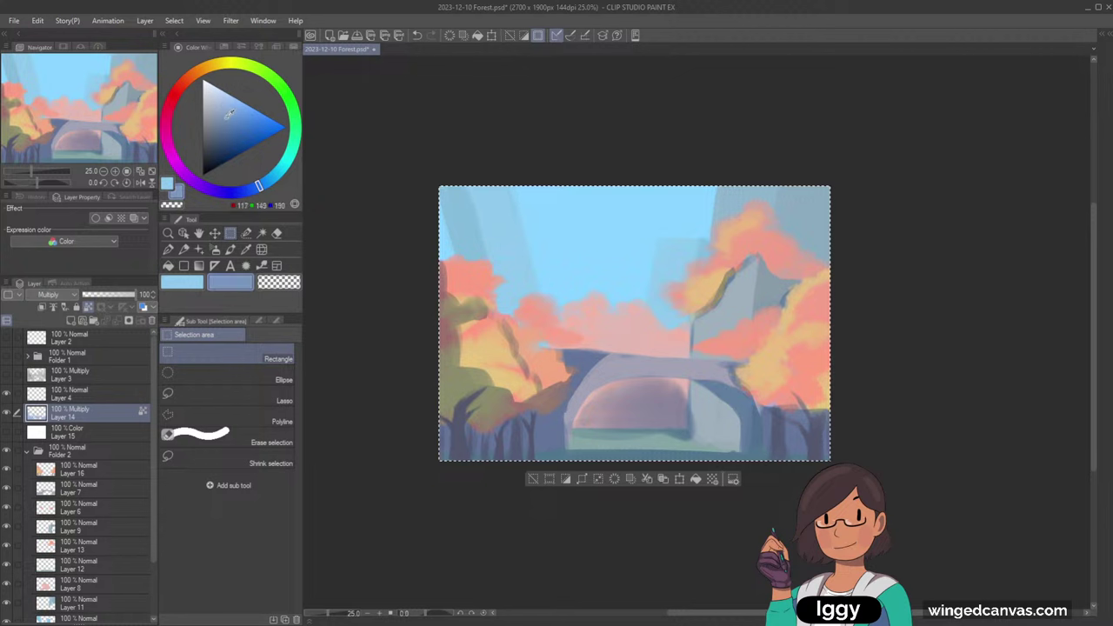
pyautogui.click(701, 482)
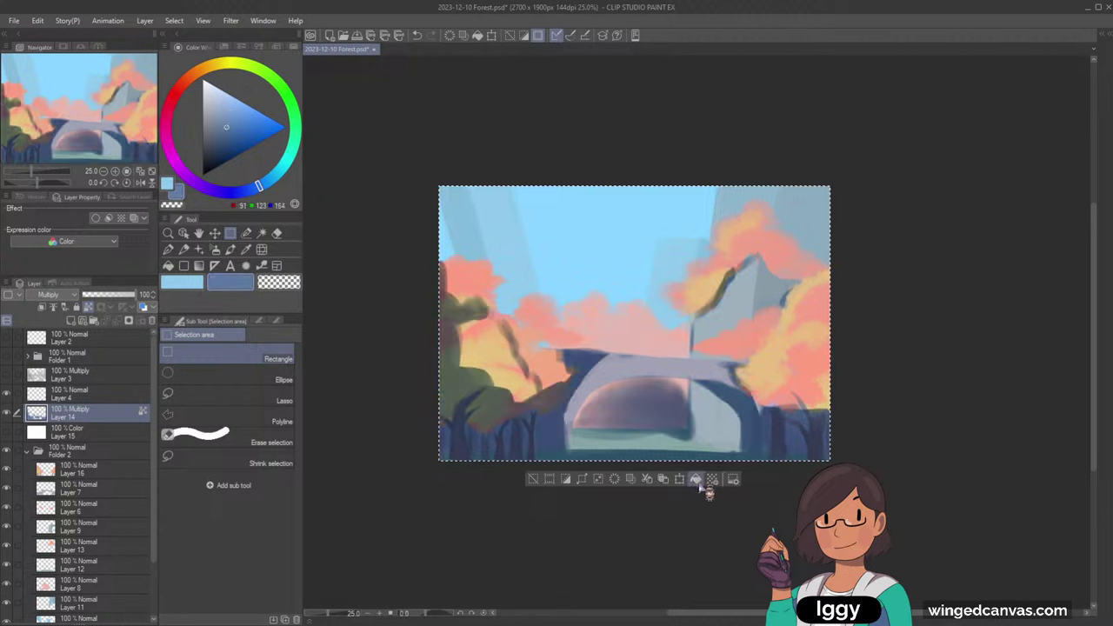
pyautogui.click(233, 120)
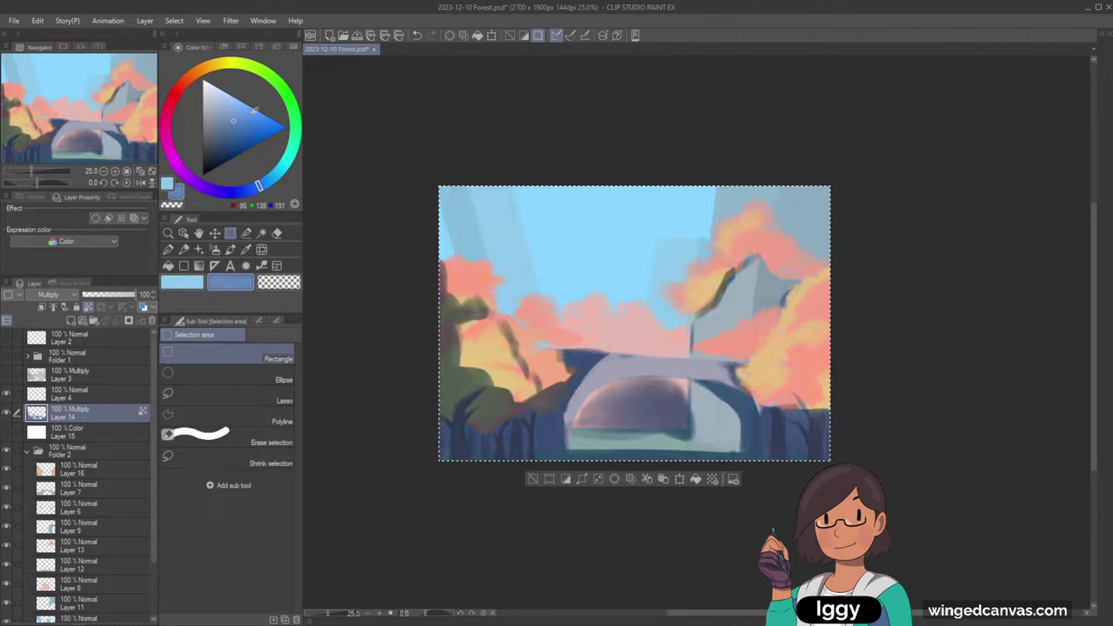
pyautogui.click(696, 479)
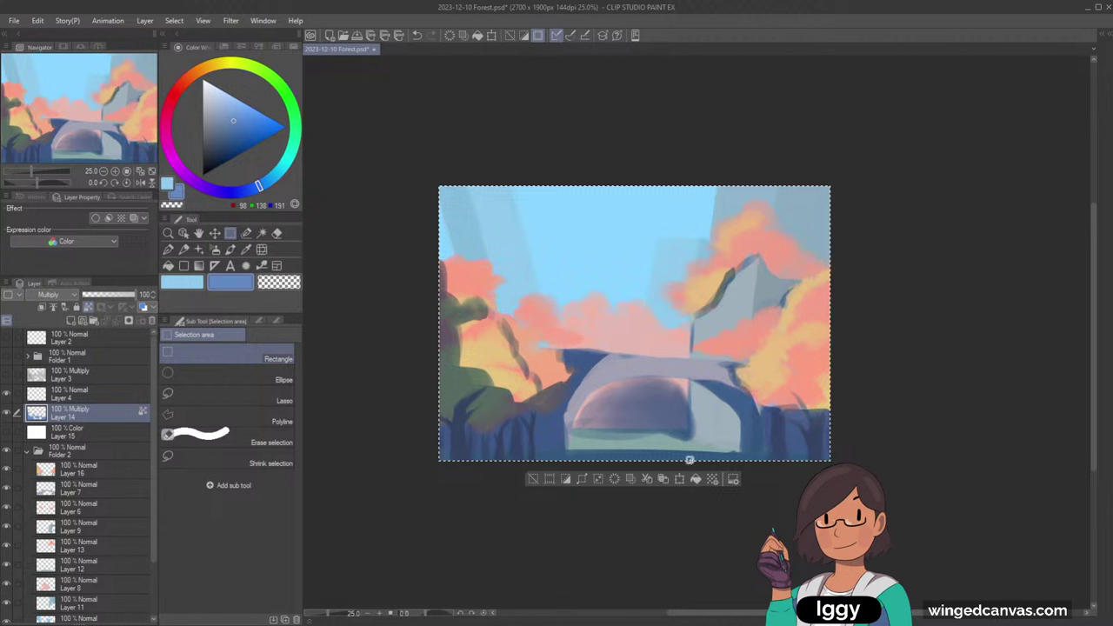
pyautogui.click(231, 120)
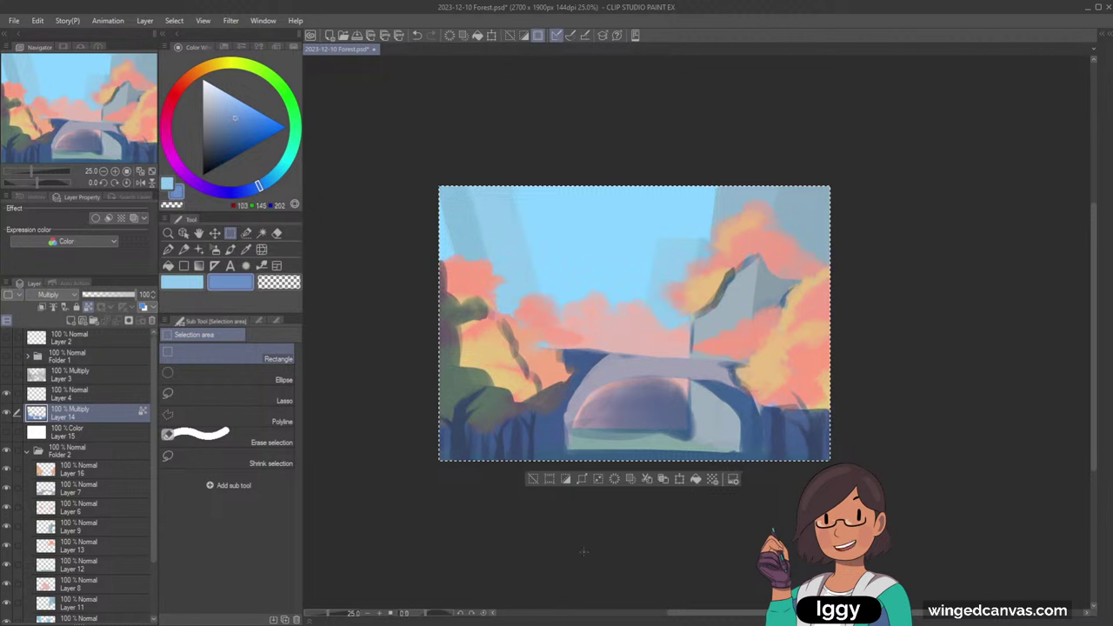
pyautogui.click(533, 479)
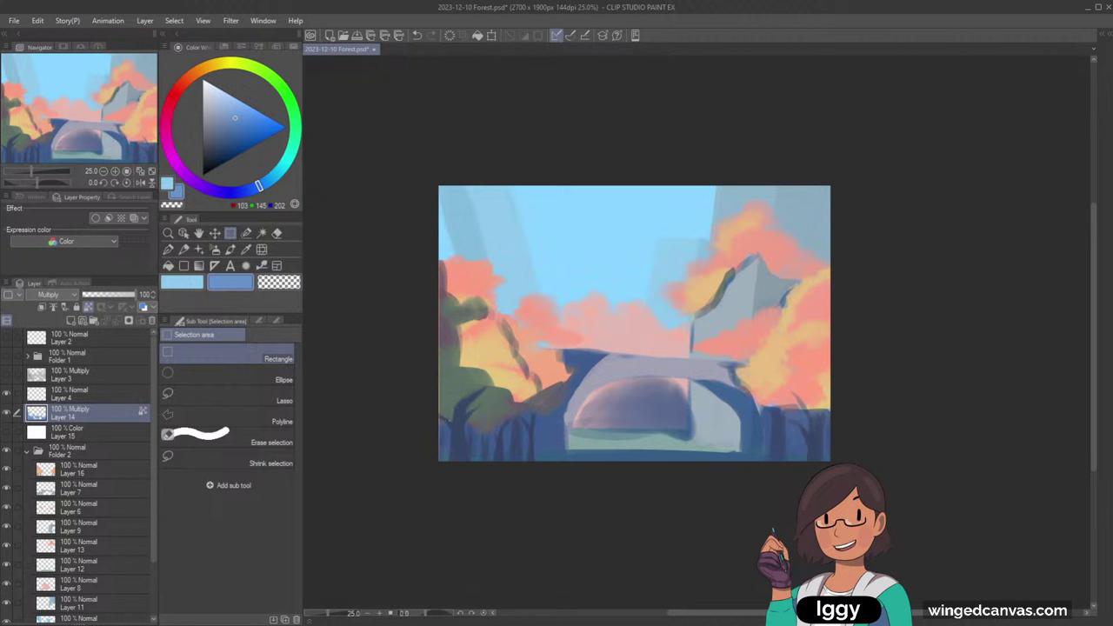
# - Break up the shadow on the left yellow foliage with Thin Gouache brush 2 in transparent colour
pyautogui.click(230, 249)
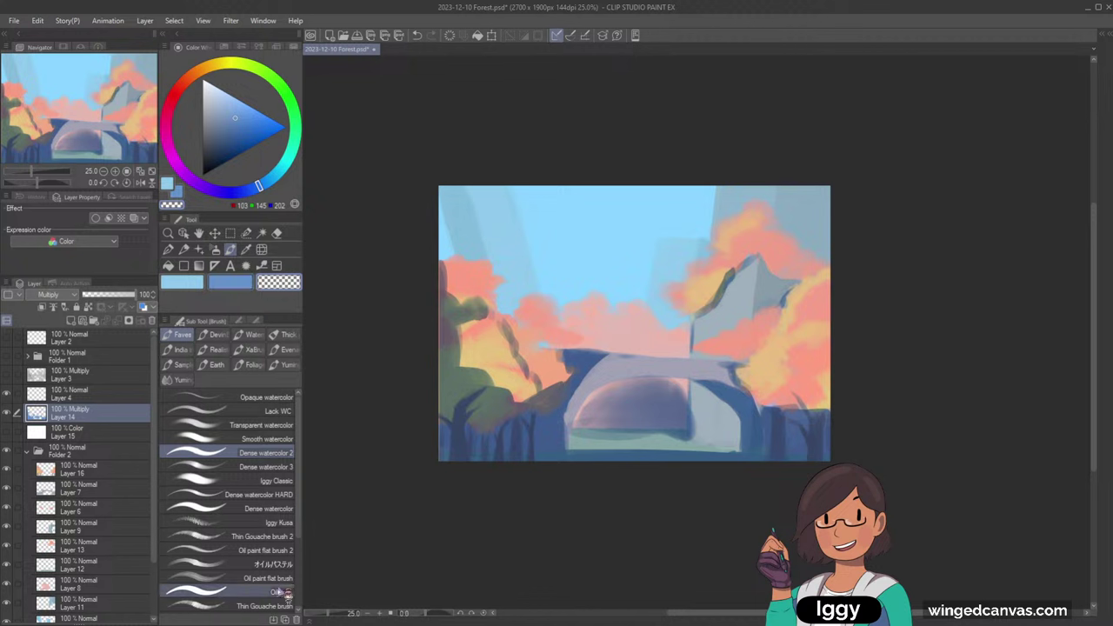
pyautogui.click(281, 551)
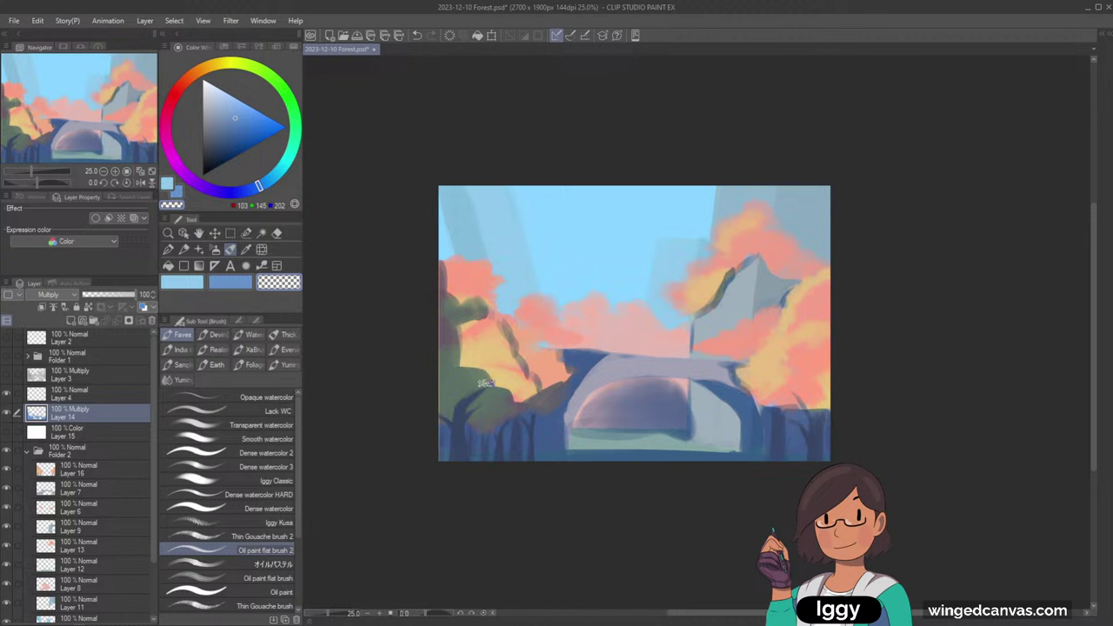
pyautogui.click(252, 536)
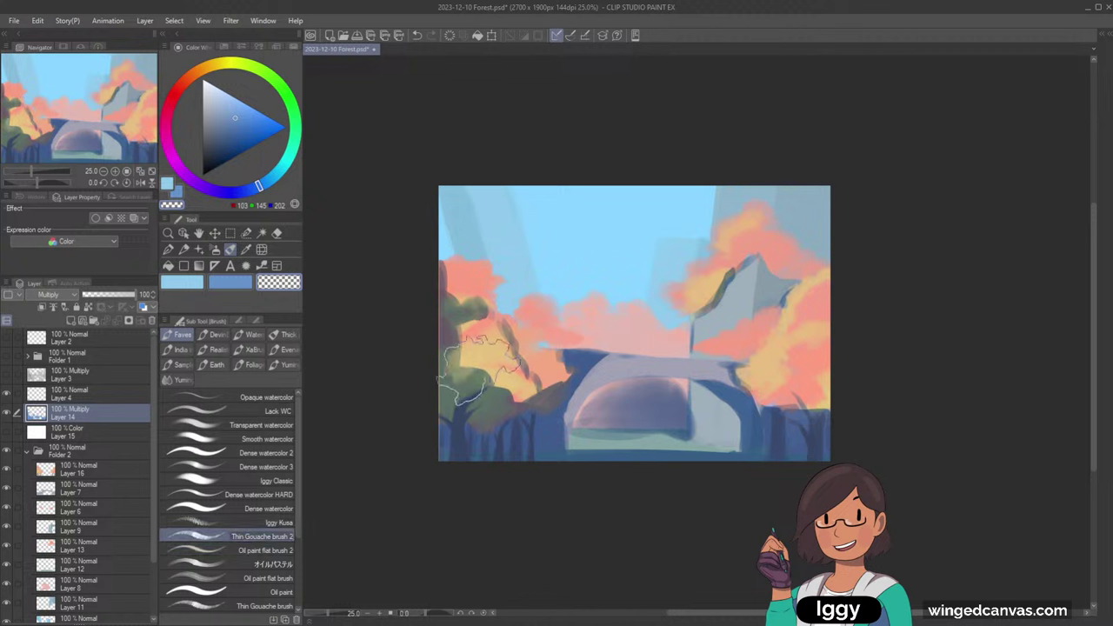
pyautogui.moveTo(478, 370)
pyautogui.mouseDown()
pyautogui.moveTo(466, 365)
pyautogui.moveTo(483, 344)
pyautogui.mouseUp()
pyautogui.moveTo(446, 388); pyautogui.dragTo(471, 369)
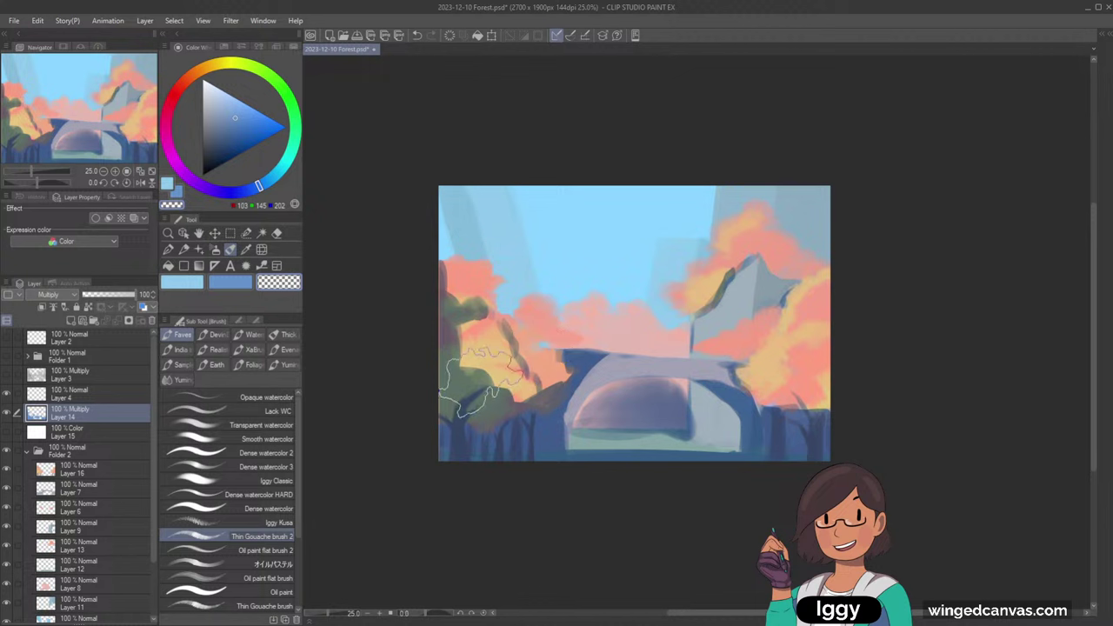
# - Brush the light blue, RGB 143, 202, 234, into the shadow over the left foliage and trunks
pyautogui.click(182, 282)
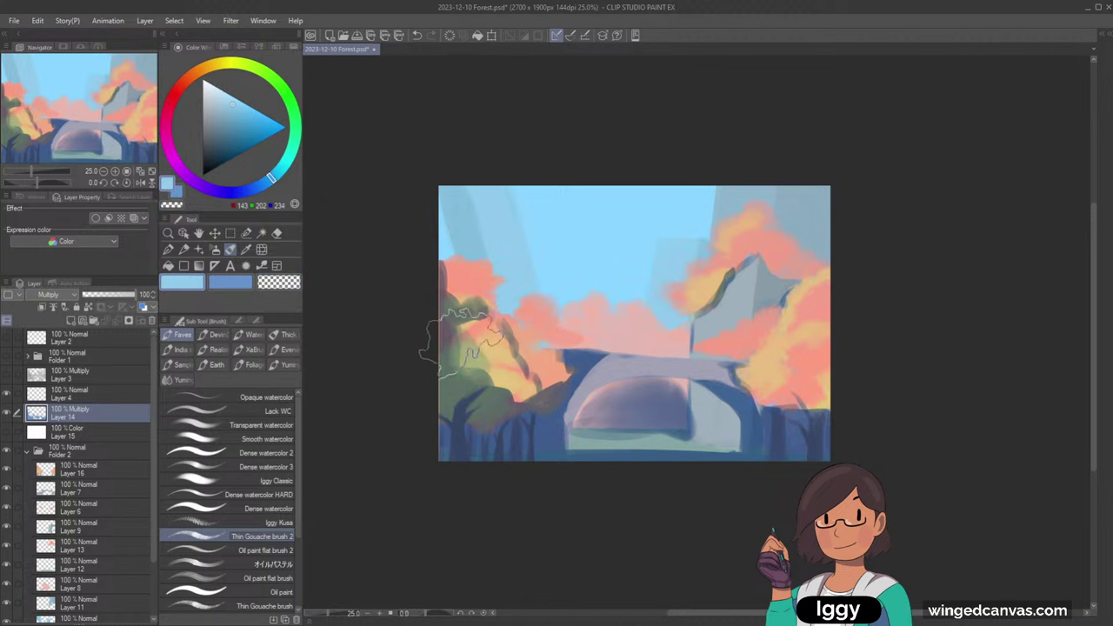
pyautogui.moveTo(469, 377); pyautogui.dragTo(499, 386)
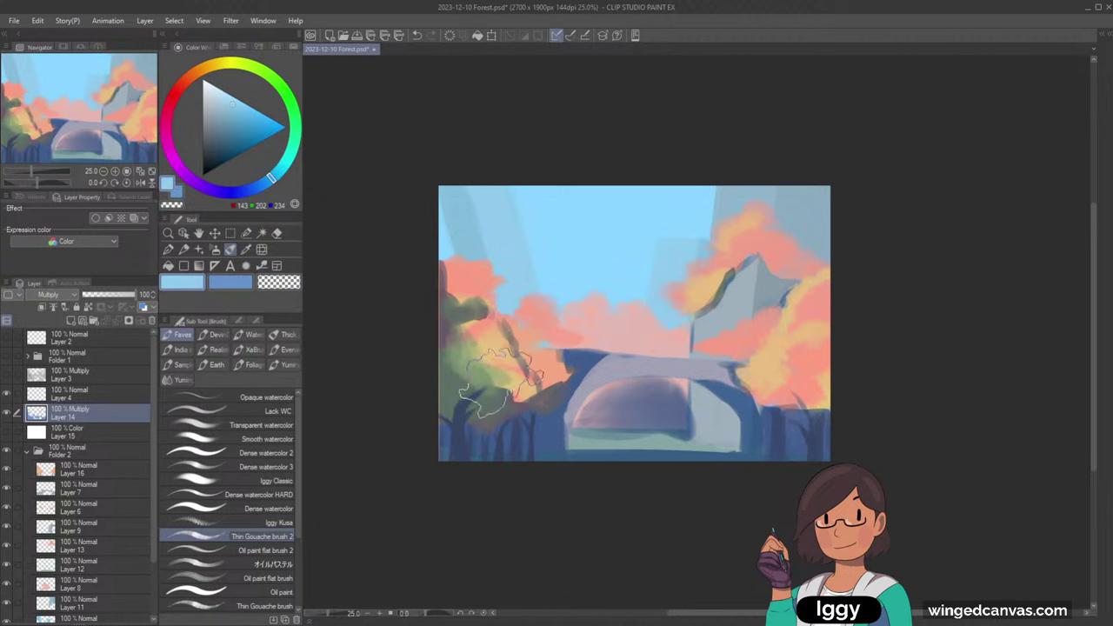
pyautogui.moveTo(519, 440); pyautogui.dragTo(527, 461)
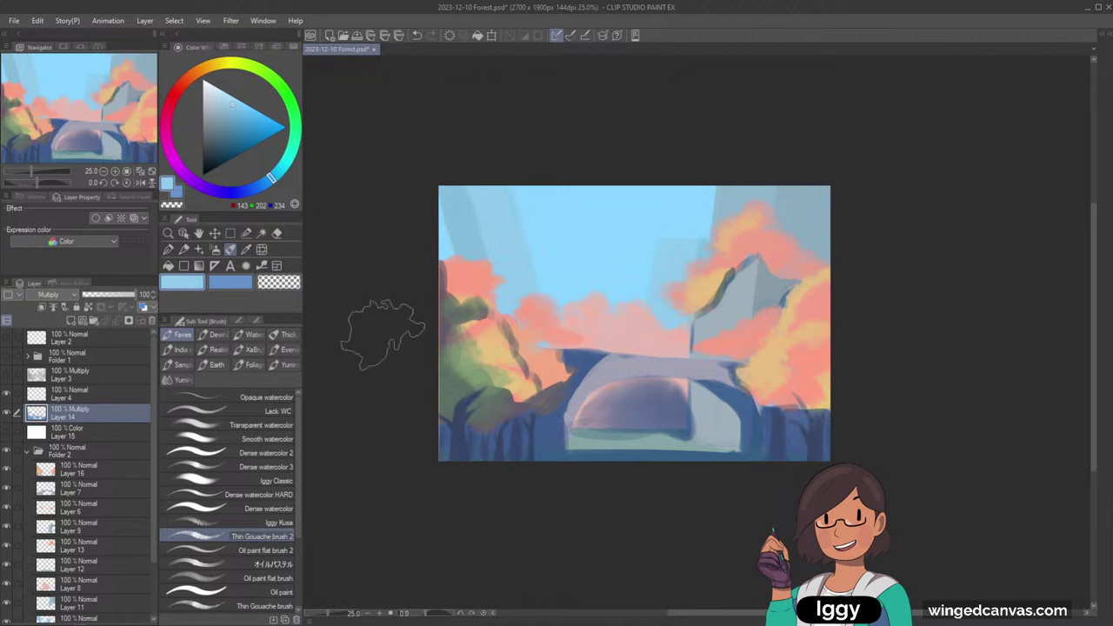
# - Alternate between the two blues and deepen the shadow around the left foliage's base with the darker one
pyautogui.click(231, 282)
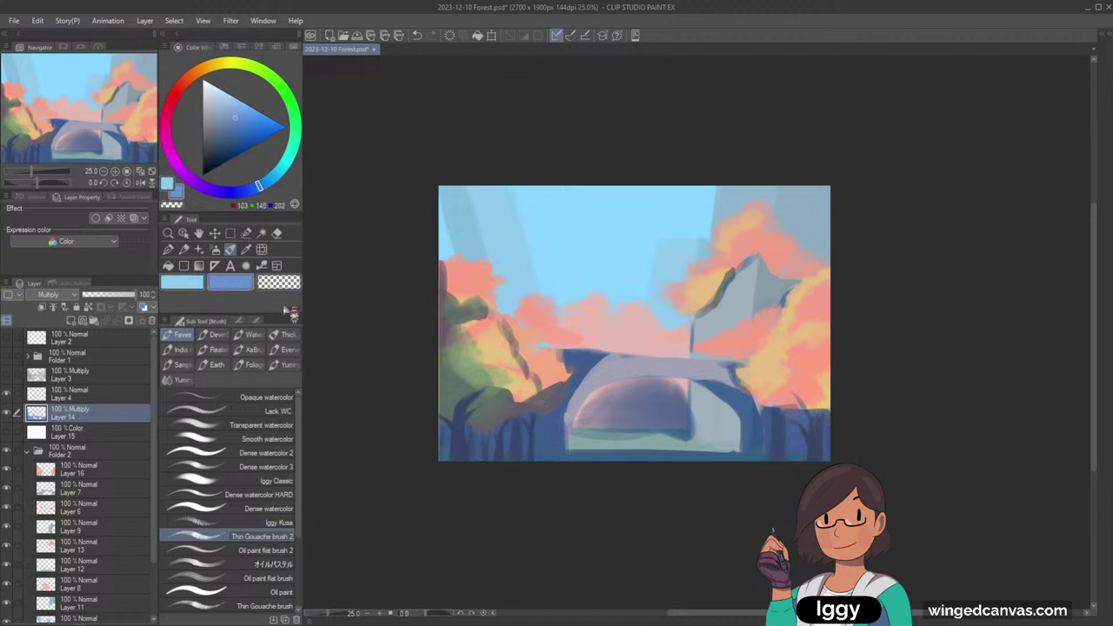
pyautogui.click(185, 283)
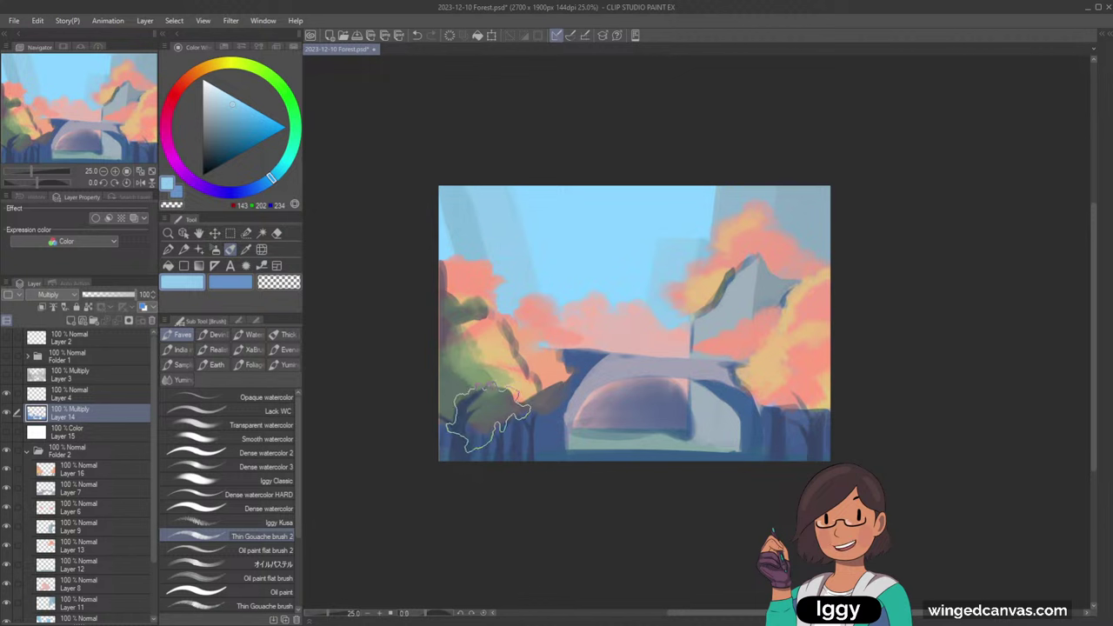
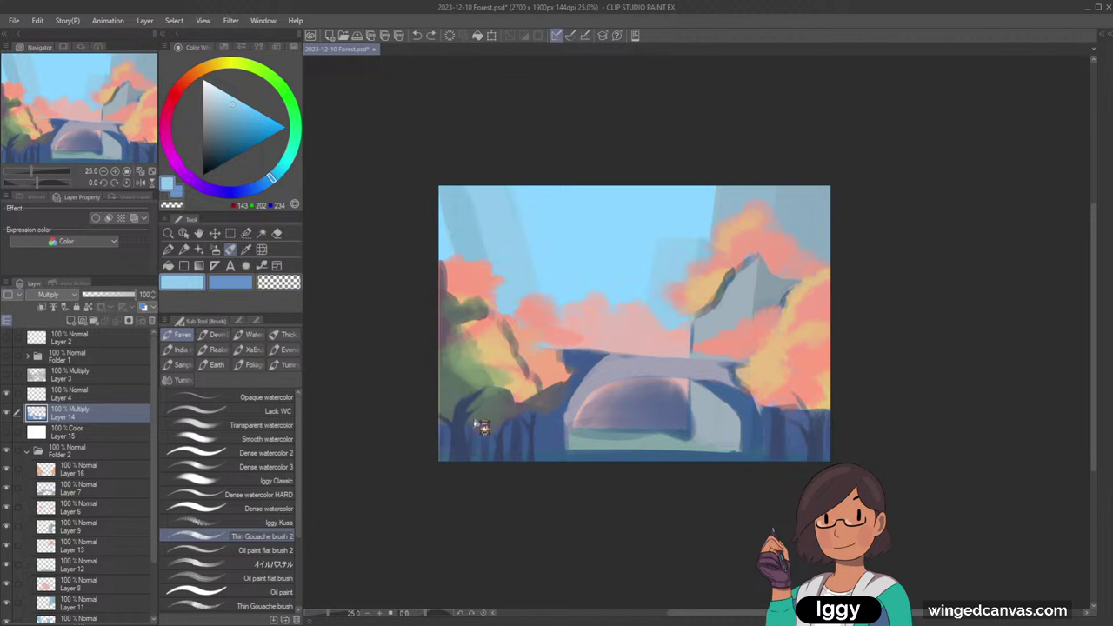
pyautogui.click(233, 285)
pyautogui.click(200, 285)
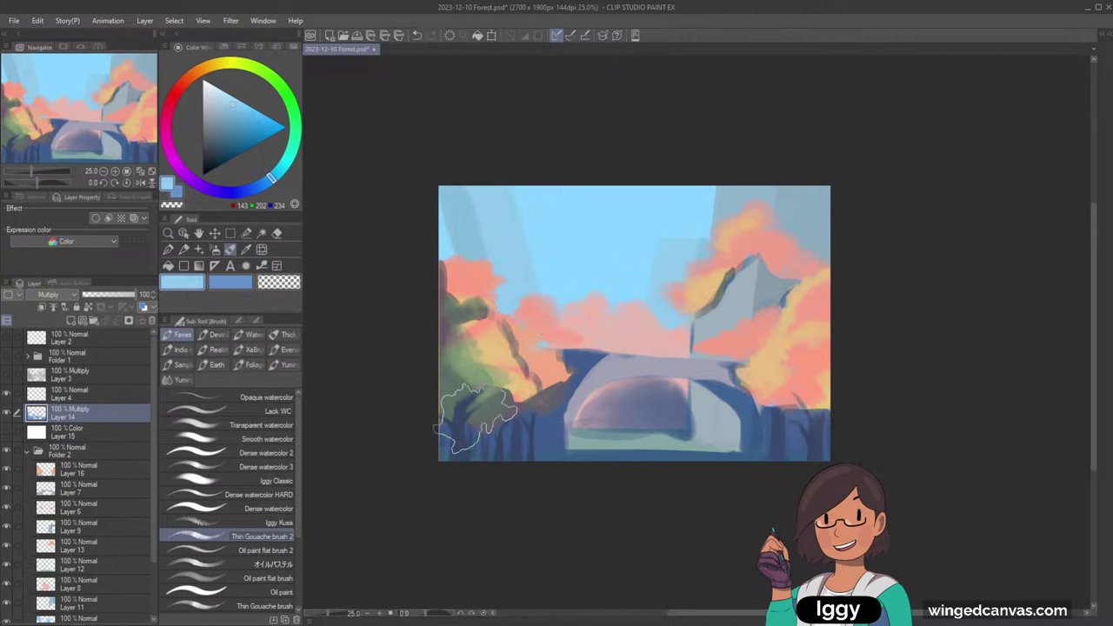
pyautogui.click(222, 284)
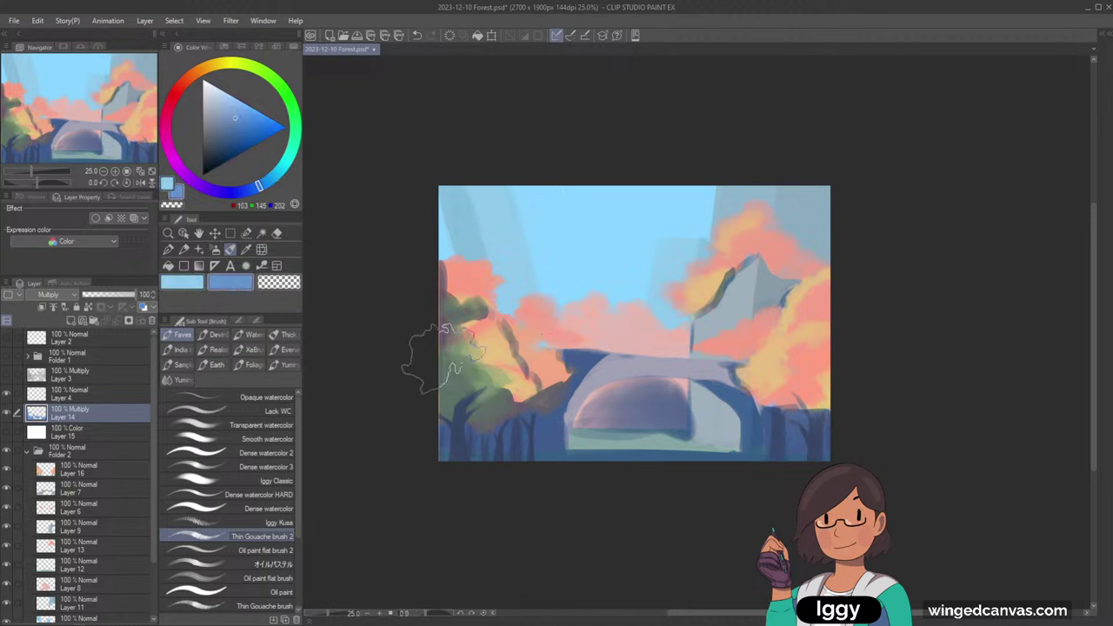
pyautogui.moveTo(497, 411); pyautogui.dragTo(488, 431)
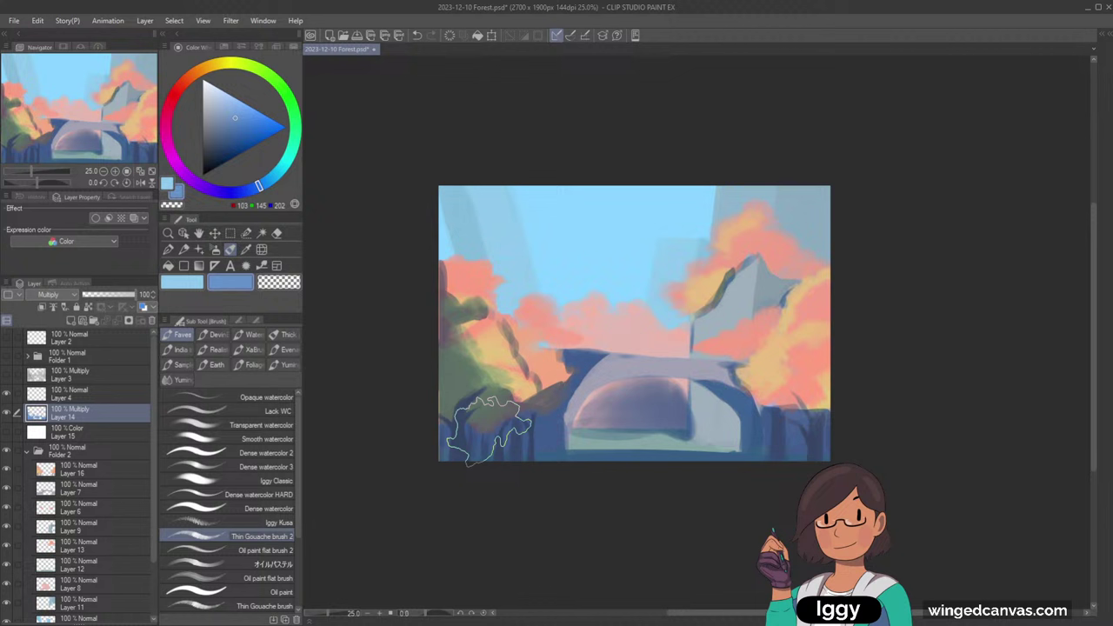
# - Erase part of the left foliage's shadow with transparent colour and paint a darker blue shadow on the right yellow foliage
pyautogui.click(279, 283)
pyautogui.moveTo(513, 362); pyautogui.dragTo(504, 381)
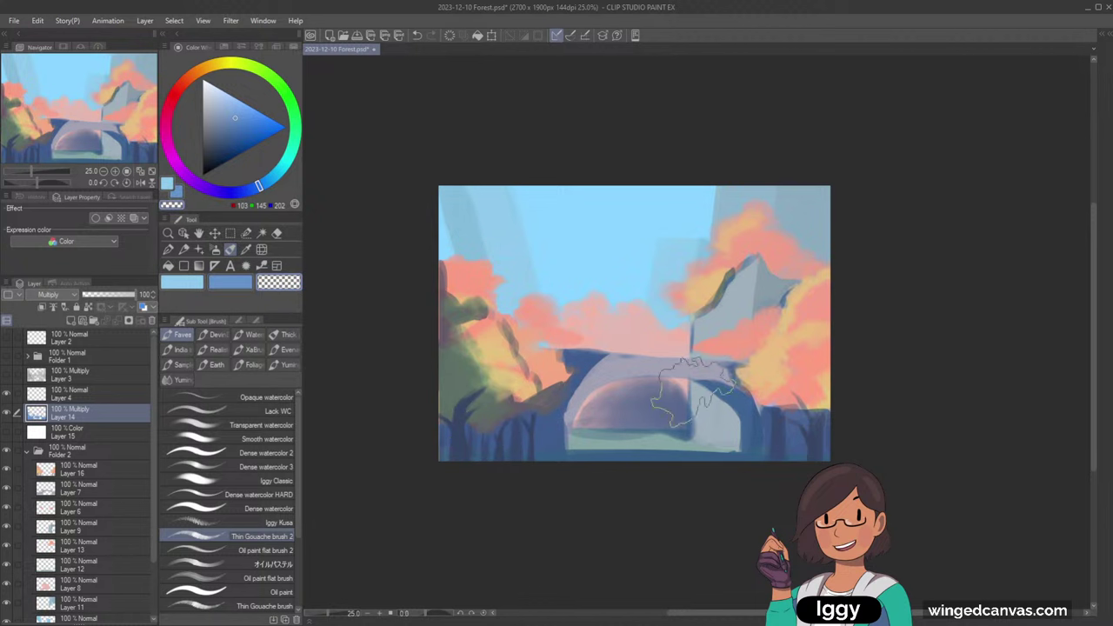
pyautogui.click(233, 286)
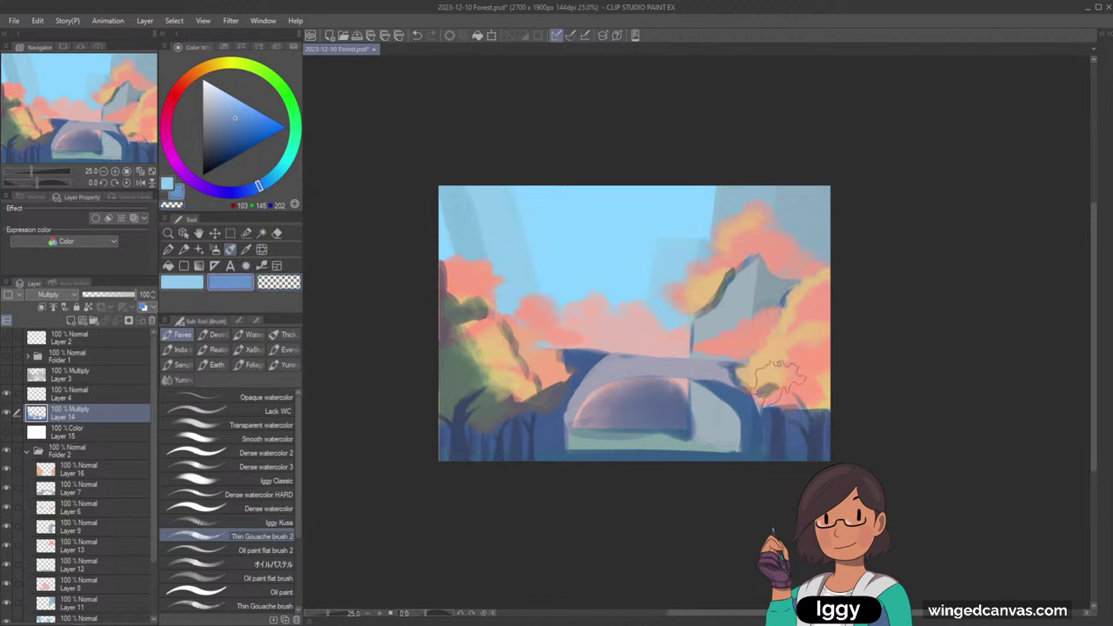
pyautogui.moveTo(772, 380)
pyautogui.mouseDown()
pyautogui.moveTo(751, 385)
pyautogui.moveTo(772, 377)
pyautogui.mouseUp()
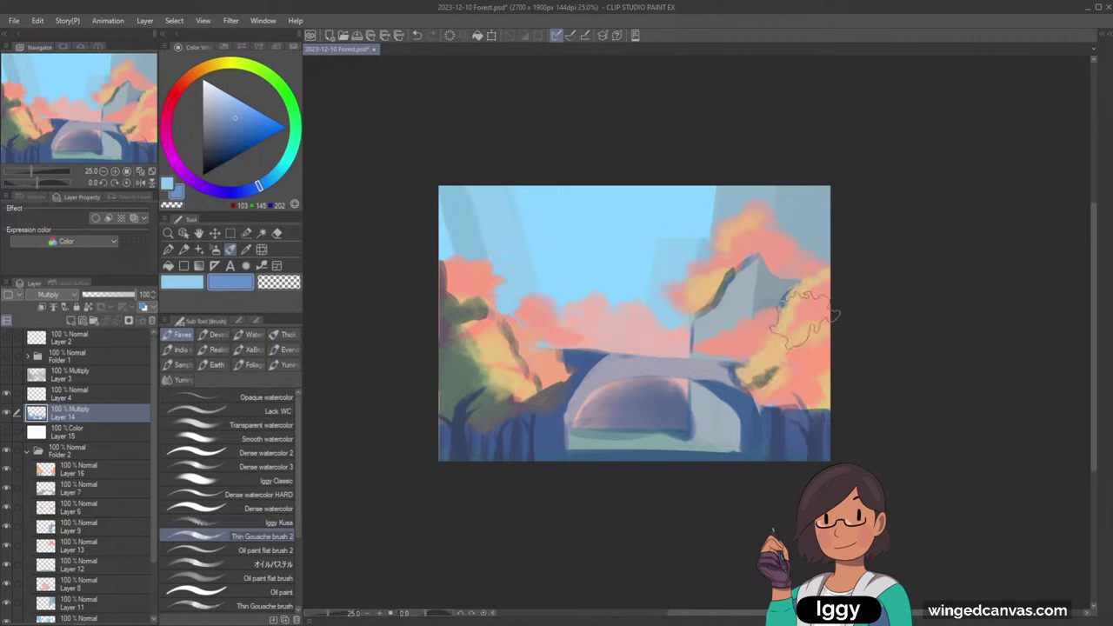
# - Lighten the shadow inside the bridge's arch with the Soft airbrush in transparent colour, then return to the darker blue
pyautogui.click(294, 278)
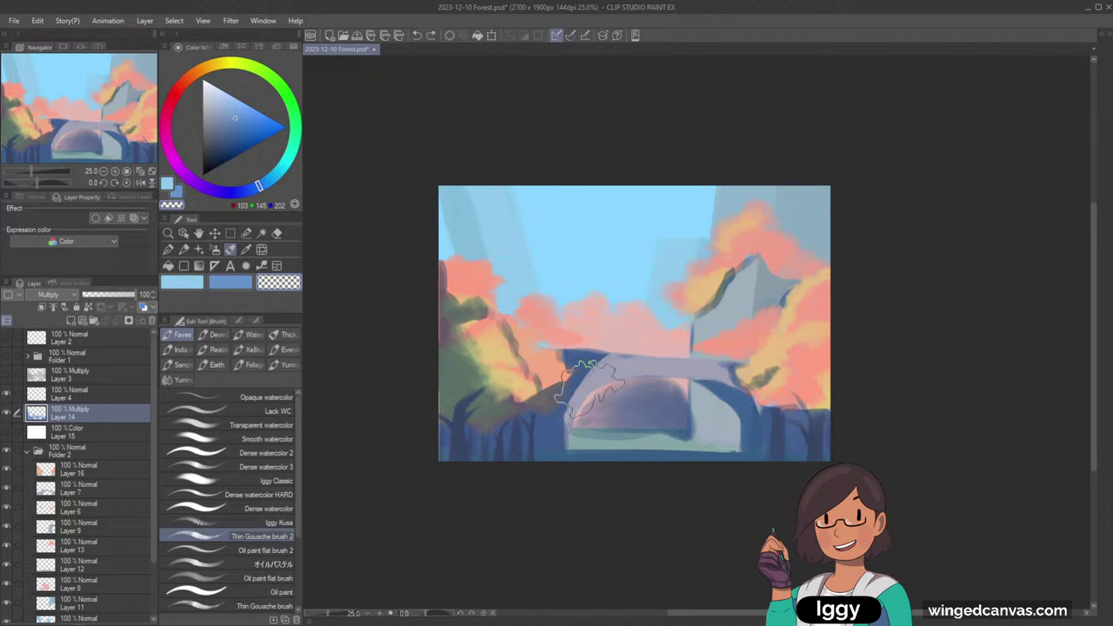
pyautogui.moveTo(589, 384); pyautogui.dragTo(616, 403)
pyautogui.click(215, 249)
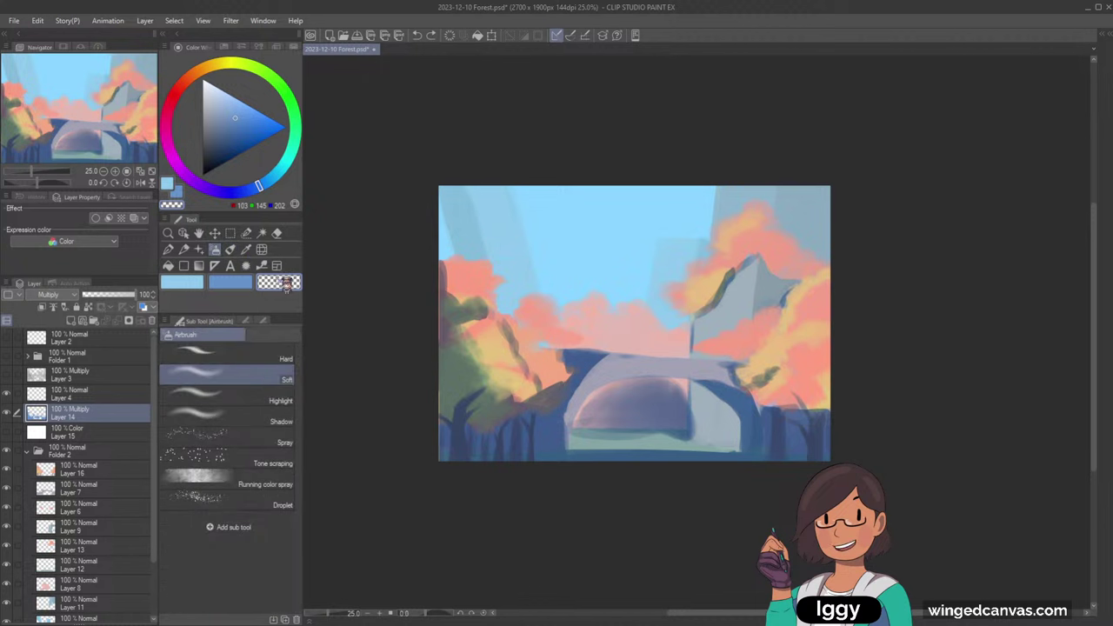
pyautogui.moveTo(660, 400)
pyautogui.mouseDown()
pyautogui.moveTo(639, 417)
pyautogui.moveTo(643, 400)
pyautogui.moveTo(607, 421)
pyautogui.moveTo(653, 406)
pyautogui.moveTo(689, 416)
pyautogui.moveTo(638, 407)
pyautogui.mouseUp()
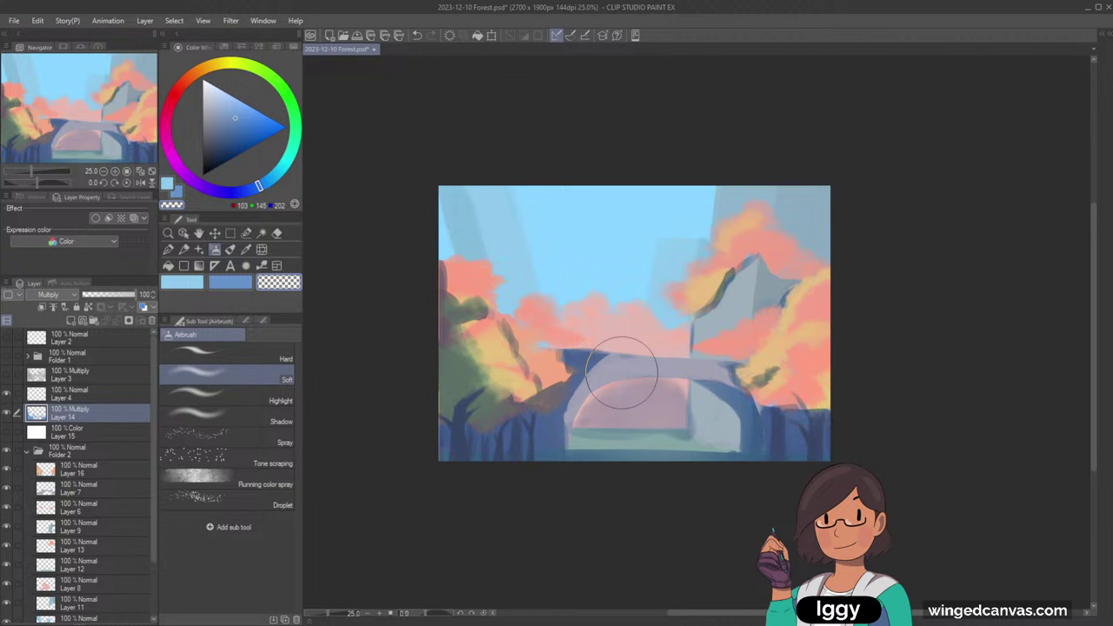
pyautogui.moveTo(643, 432); pyautogui.dragTo(631, 432)
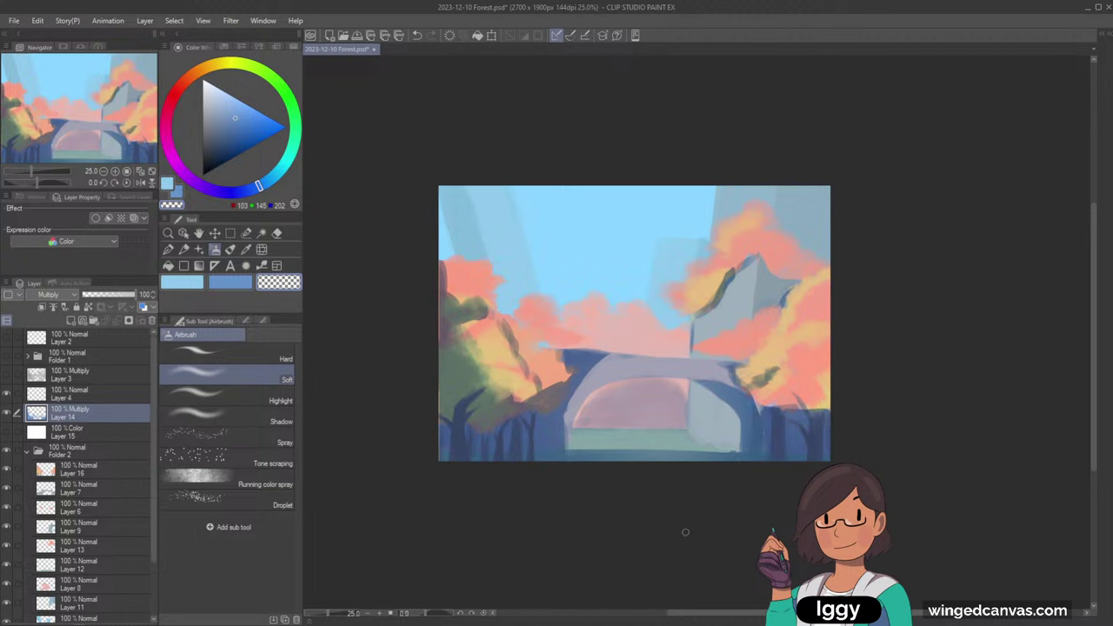
pyautogui.click(231, 282)
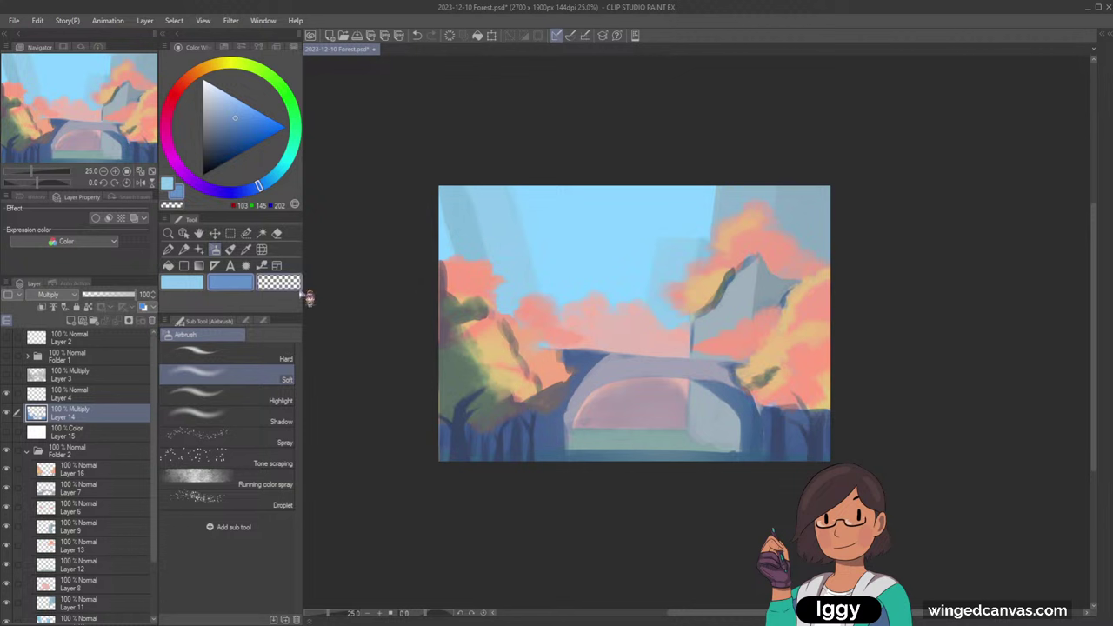
# - Switch to the Dense watercolor 2 brush and paint a darker blue shadow stroke along the inner left curve of the bridge's arch
pyautogui.click(231, 250)
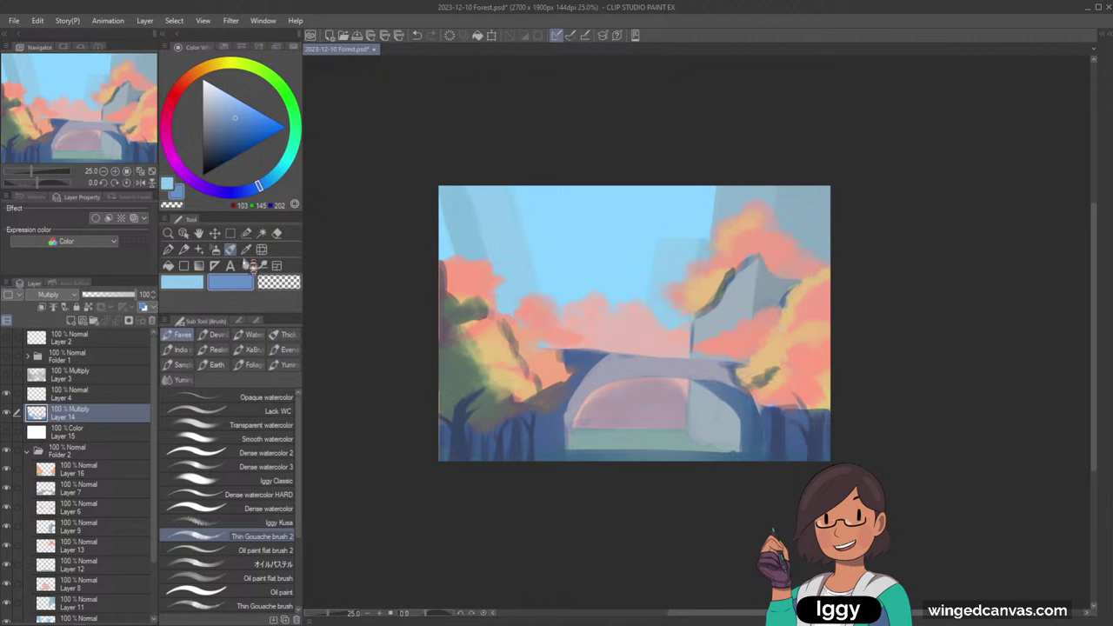
pyautogui.press('-')
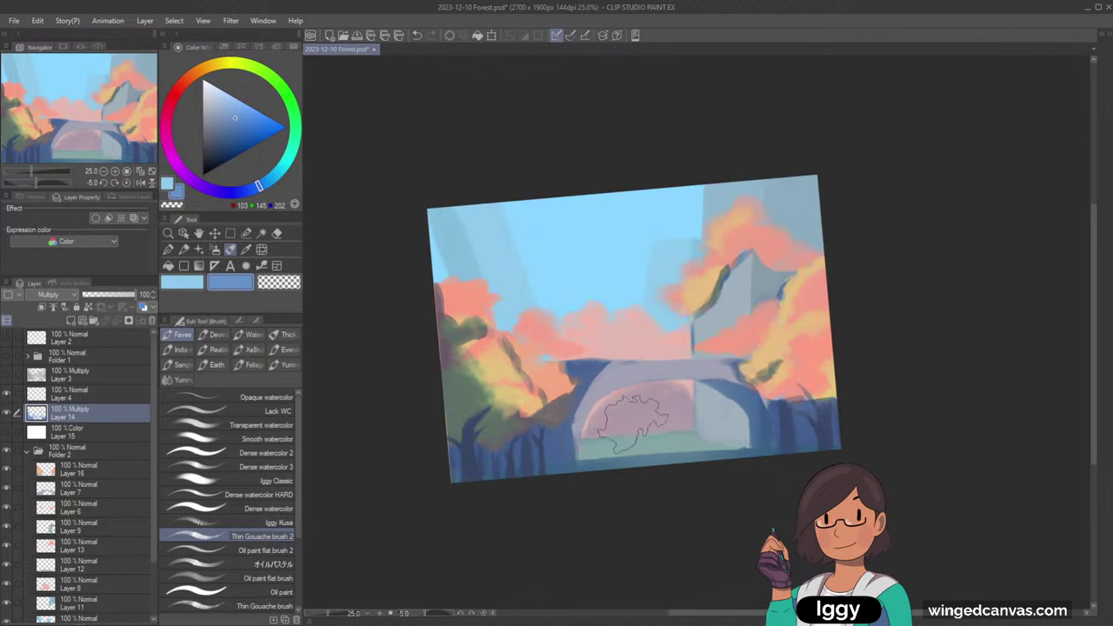
pyautogui.moveTo(592, 424)
pyautogui.mouseDown()
pyautogui.moveTo(631, 401)
pyautogui.moveTo(623, 412)
pyautogui.mouseUp()
pyautogui.hotkey('ctrl', 'z')
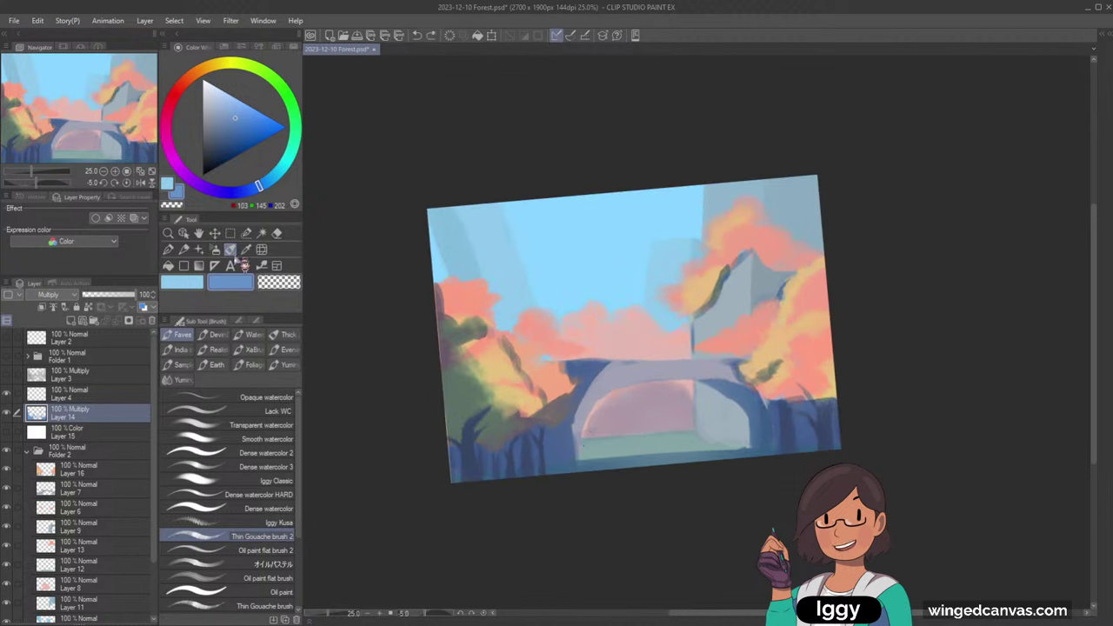
pyautogui.click(261, 452)
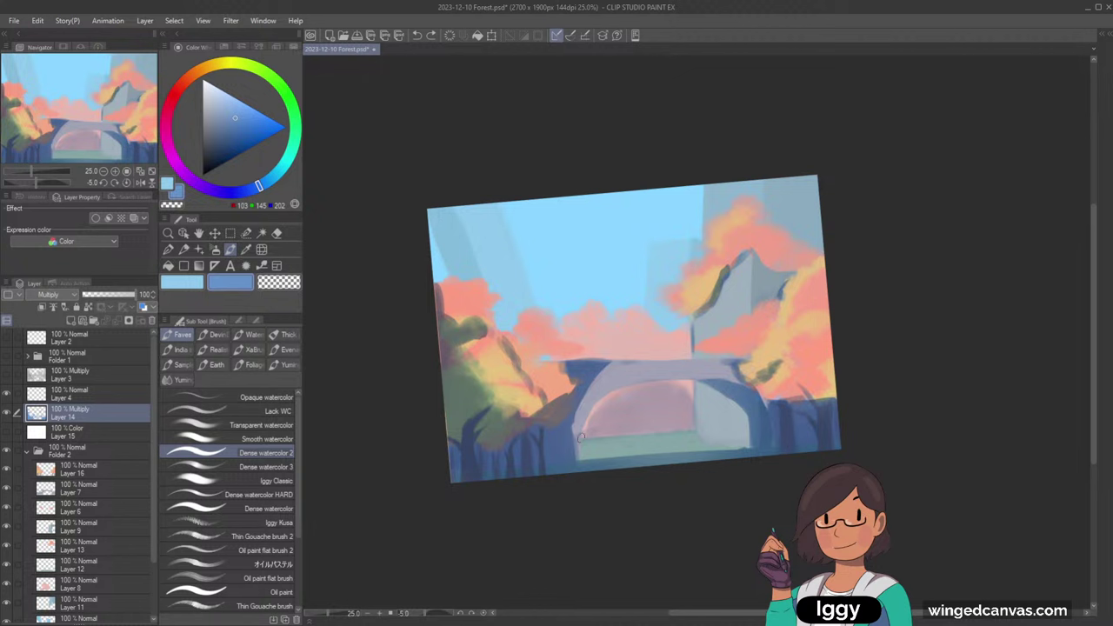
pyautogui.moveTo(582, 439); pyautogui.dragTo(615, 397)
pyautogui.hotkey('ctrl', 'z')
pyautogui.moveTo(582, 439); pyautogui.dragTo(619, 397)
pyautogui.press('-')
pyautogui.press('-')
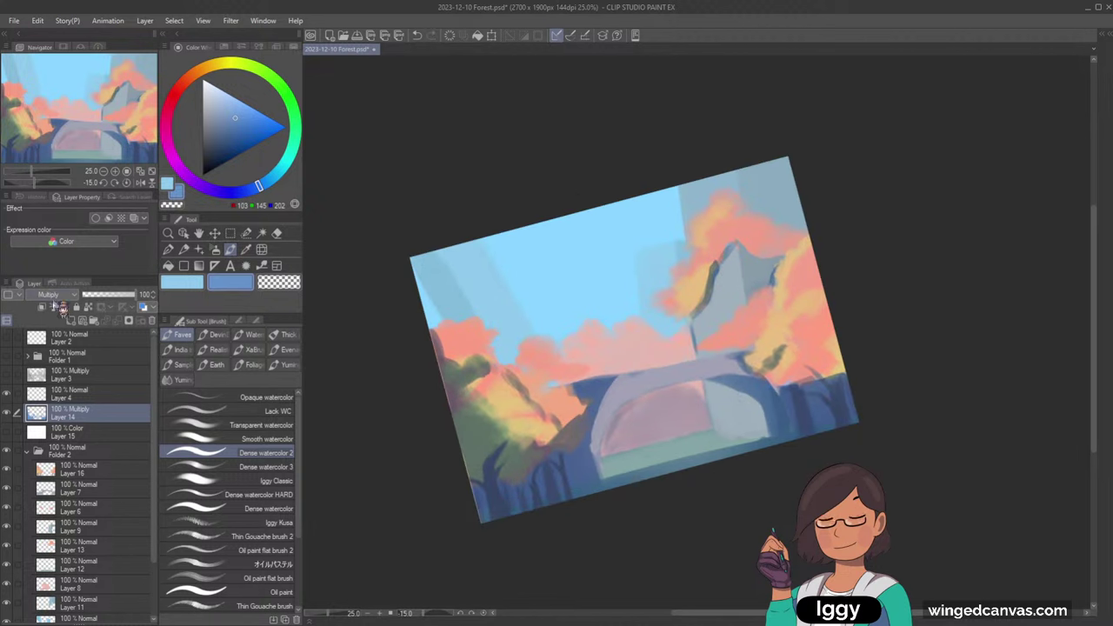
# - Sample greyish purple, RGB 181, 171, 188, inside the arch with Layer 14 in Normal mode, and shade the arch interior with it in Multiply
pyautogui.click(59, 295)
pyautogui.click(65, 307)
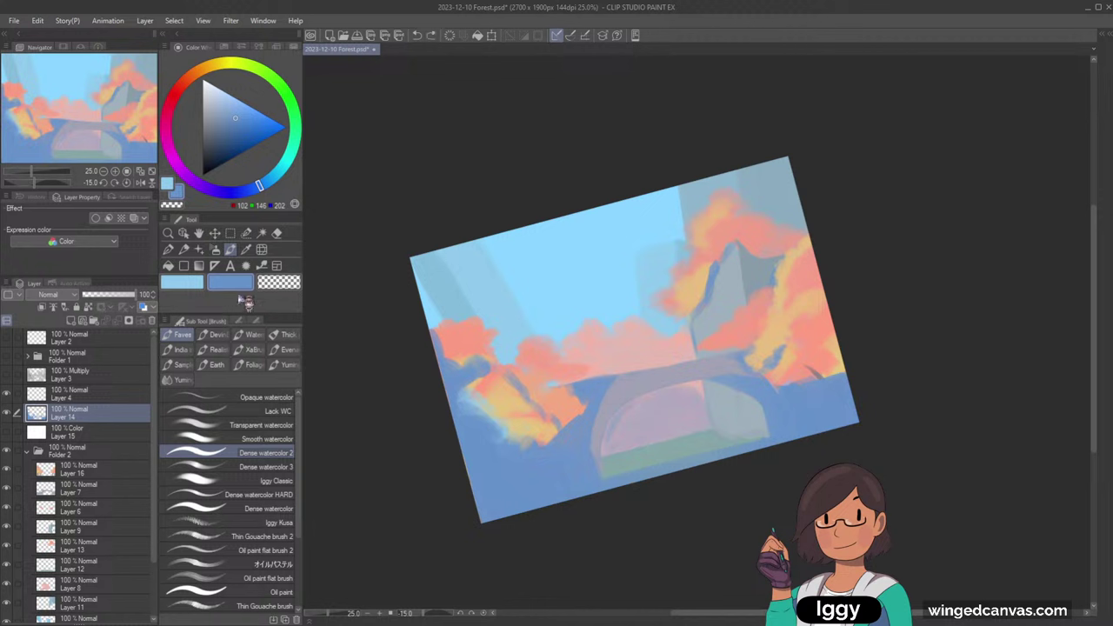
pyautogui.click(246, 249)
pyautogui.click(684, 419)
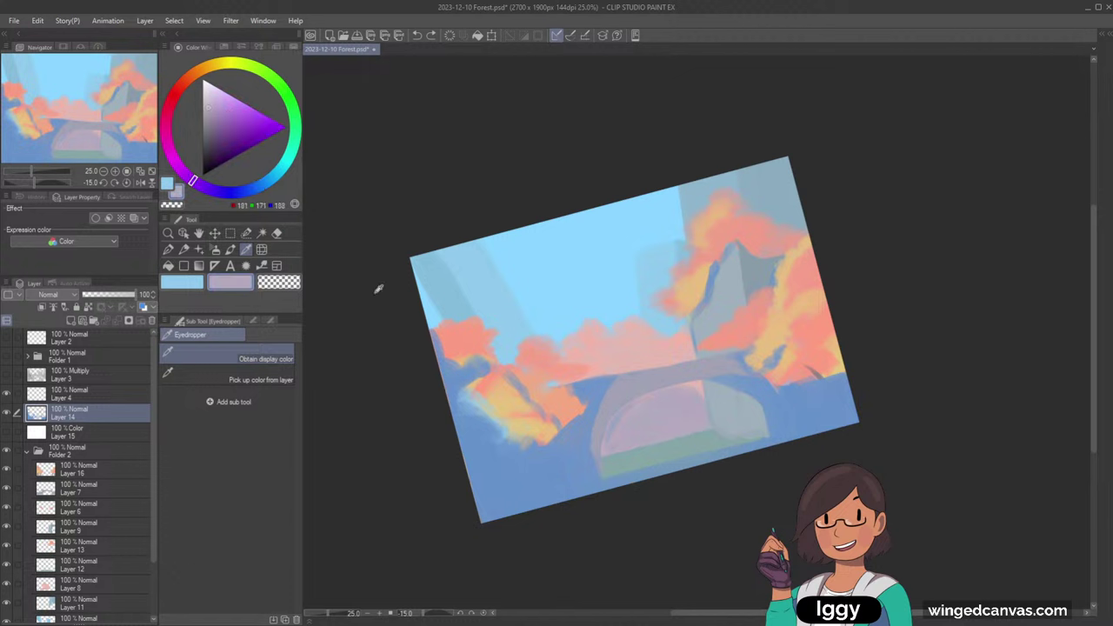
pyautogui.click(230, 249)
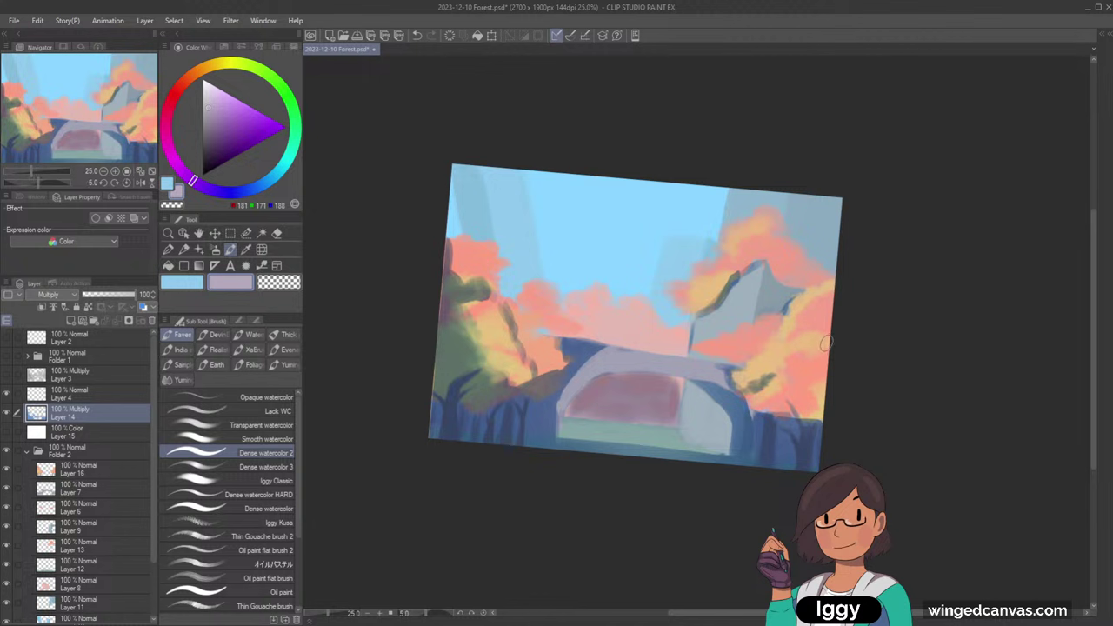
# - Brush greyish purple shadows over the left foliage and onto the yellow foliage on the right with Dense watercolor 2
pyautogui.press('-')
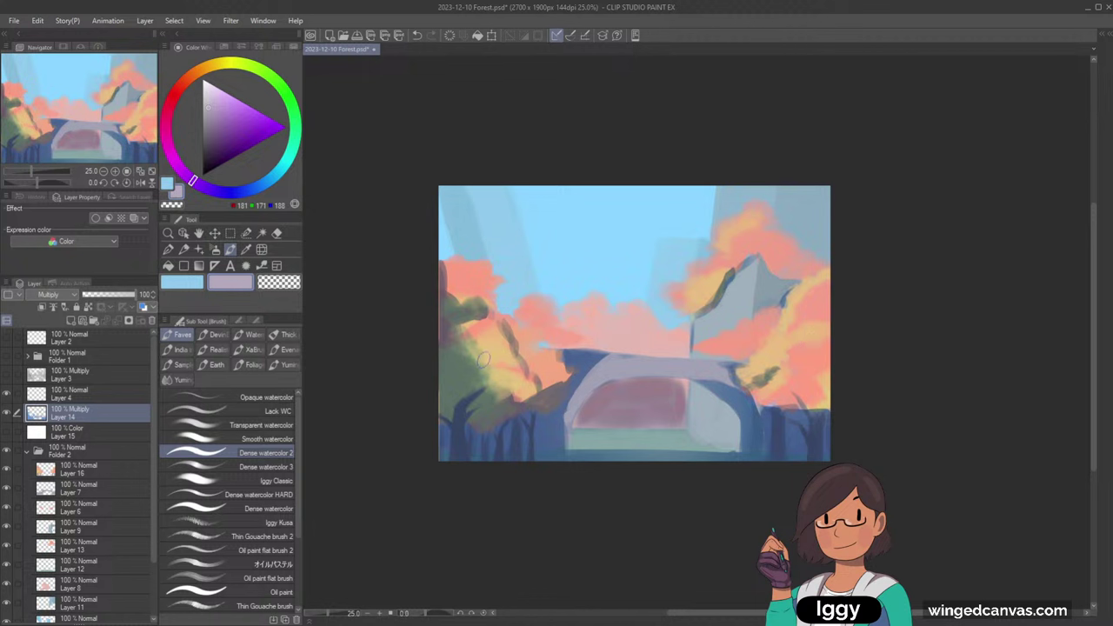
pyautogui.moveTo(484, 360)
pyautogui.mouseDown()
pyautogui.moveTo(476, 330)
pyautogui.moveTo(461, 374)
pyautogui.moveTo(495, 331)
pyautogui.moveTo(508, 372)
pyautogui.moveTo(478, 378)
pyautogui.mouseUp()
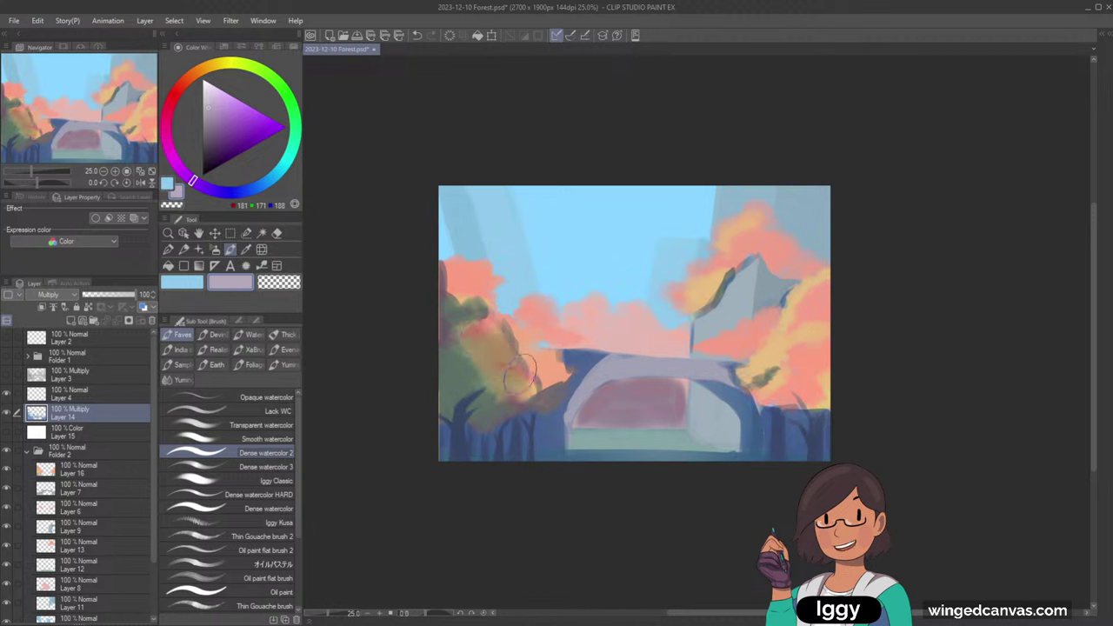
pyautogui.moveTo(492, 318)
pyautogui.mouseDown()
pyautogui.moveTo(513, 362)
pyautogui.moveTo(499, 357)
pyautogui.moveTo(585, 364)
pyautogui.moveTo(515, 349)
pyautogui.moveTo(552, 362)
pyautogui.moveTo(519, 364)
pyautogui.moveTo(560, 351)
pyautogui.moveTo(439, 281)
pyautogui.moveTo(480, 296)
pyautogui.moveTo(454, 277)
pyautogui.moveTo(469, 269)
pyautogui.moveTo(479, 291)
pyautogui.moveTo(508, 276)
pyautogui.moveTo(556, 315)
pyautogui.mouseUp()
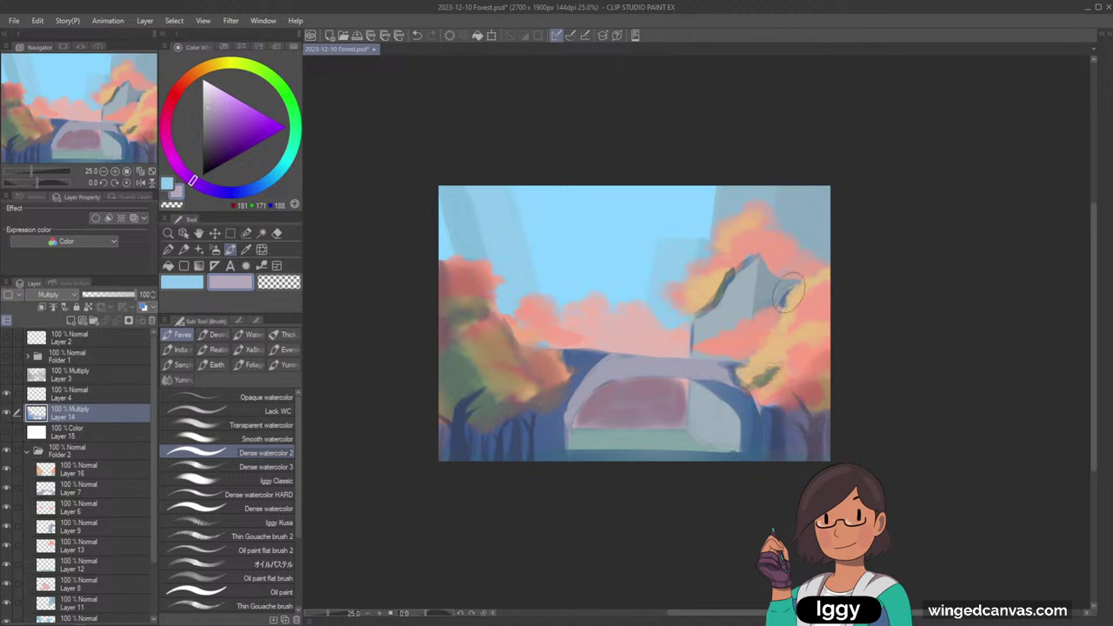
pyautogui.moveTo(766, 353)
pyautogui.mouseDown()
pyautogui.moveTo(743, 376)
pyautogui.moveTo(811, 329)
pyautogui.moveTo(759, 359)
pyautogui.mouseUp()
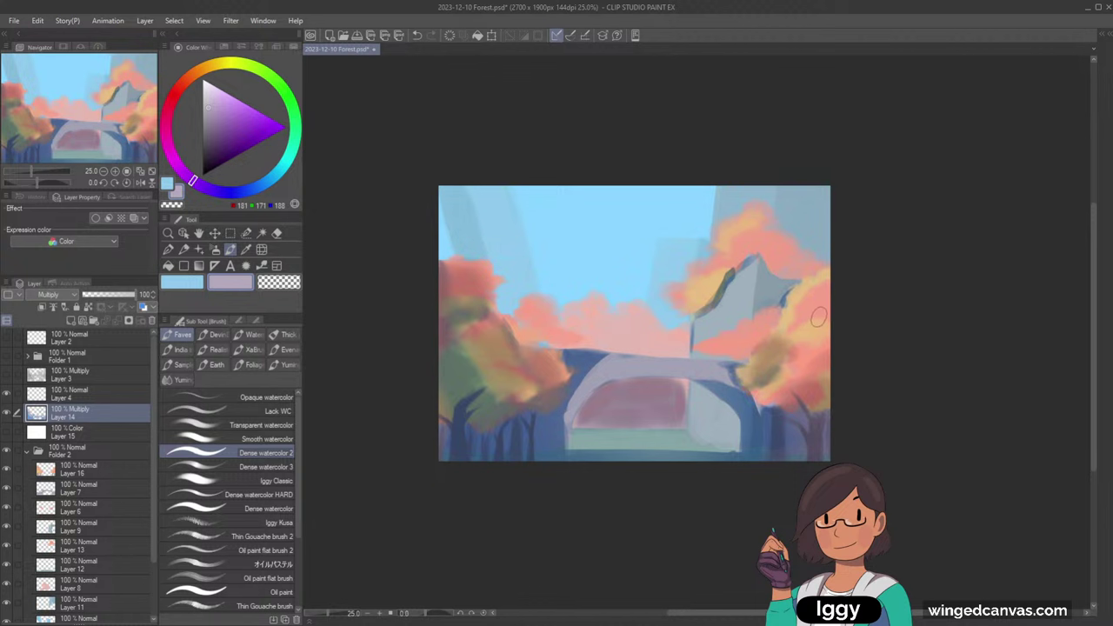
# - Collapse Folder 2, move the Color layer, Layer 15, above Layer 14 and show it for a greyscale view
pyautogui.scroll(-1, 818, 317)
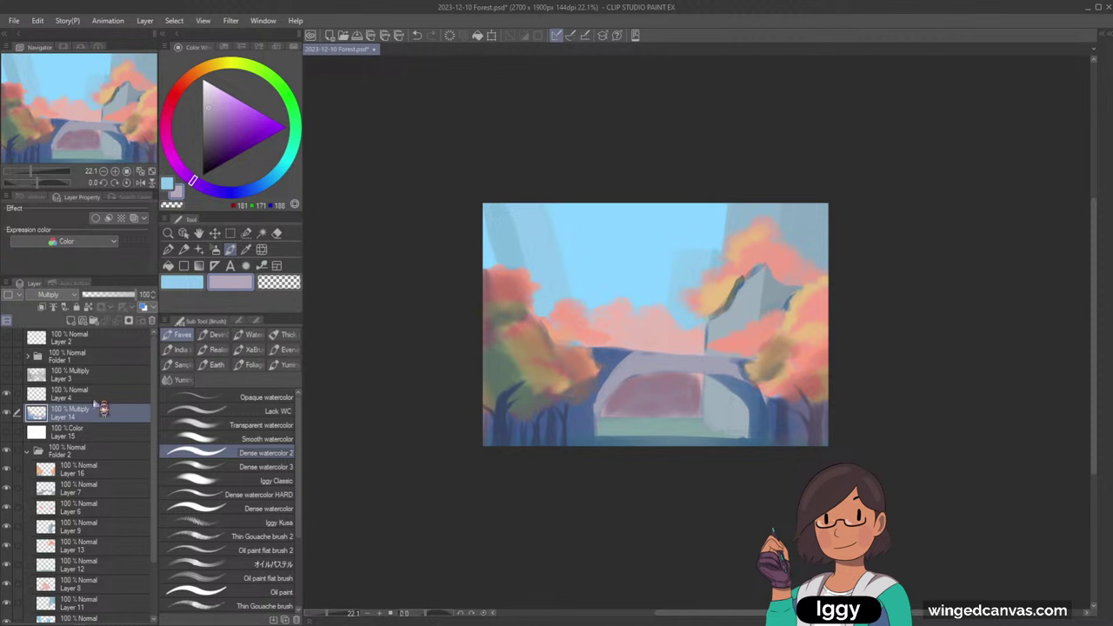
pyautogui.click(27, 451)
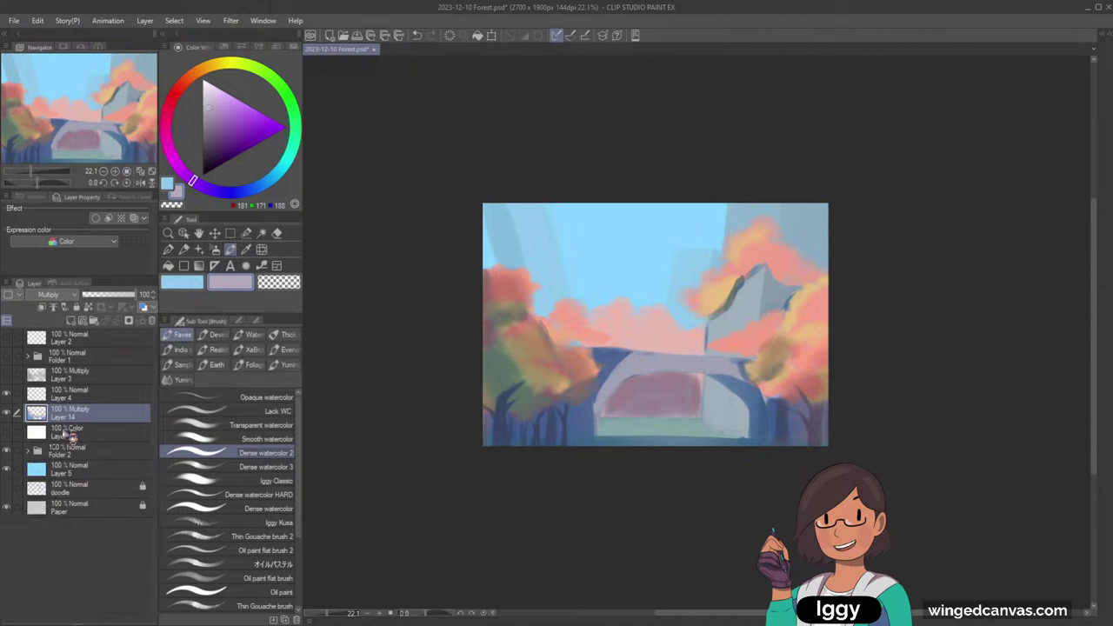
pyautogui.moveTo(72, 435); pyautogui.dragTo(84, 417)
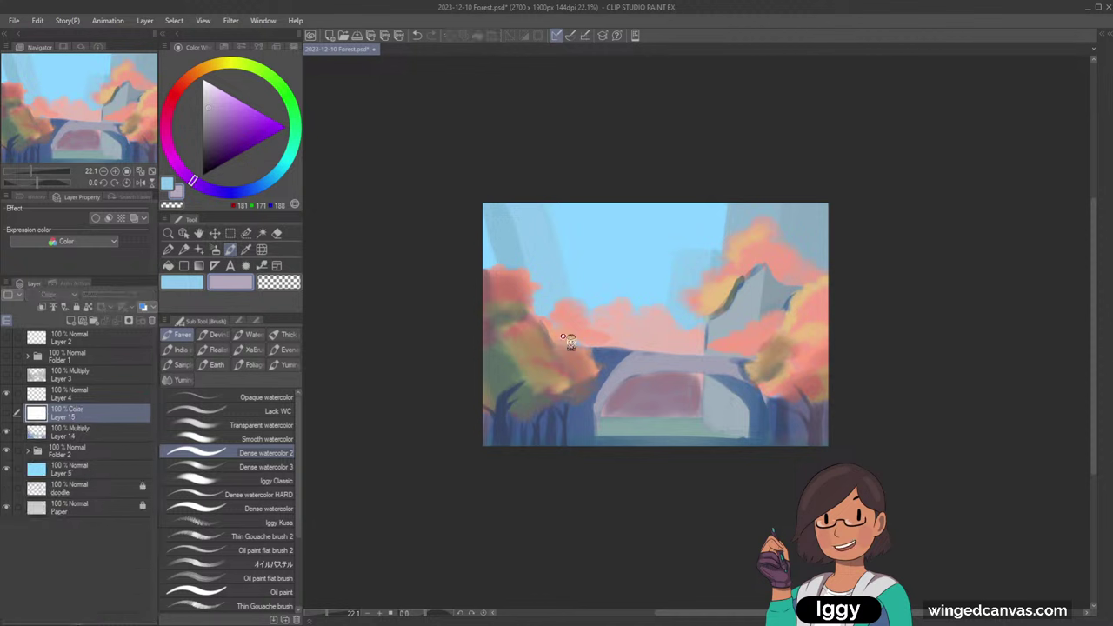
pyautogui.click(9, 414)
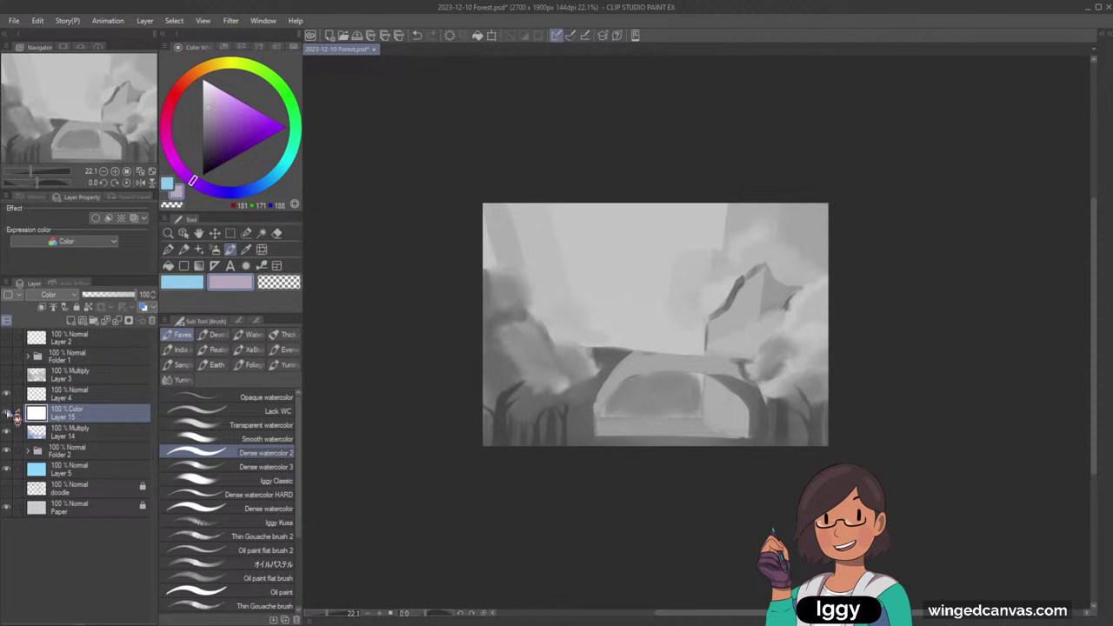
# - Compare the painting's greyscale values with Layer 14's shadows hidden and shown
pyautogui.click(8, 431)
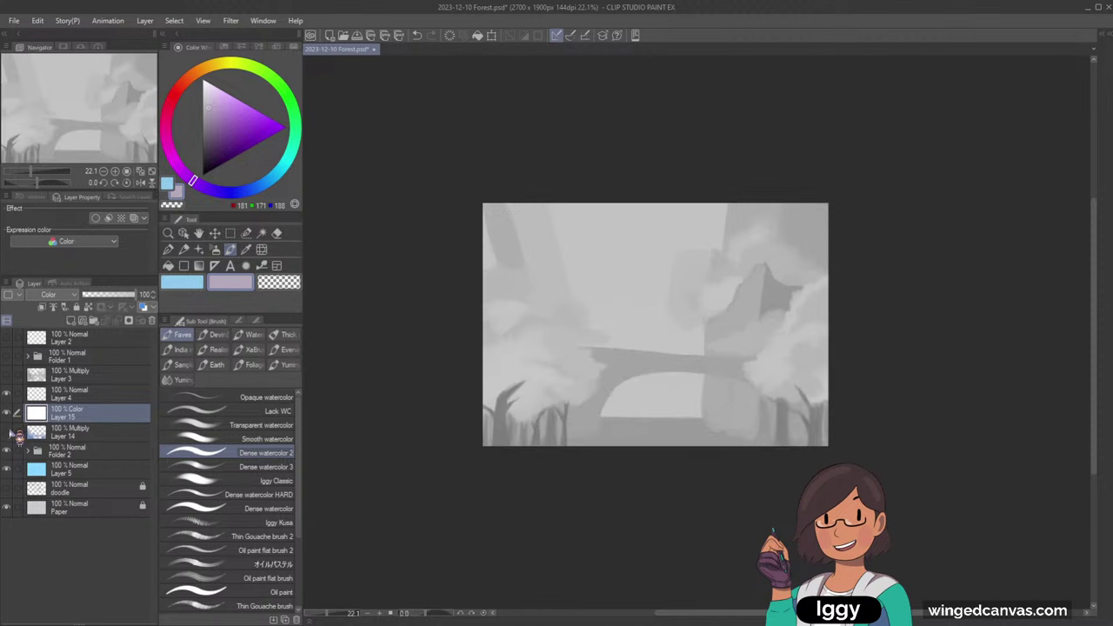
pyautogui.click(8, 431)
pyautogui.click(16, 432)
pyautogui.click(17, 433)
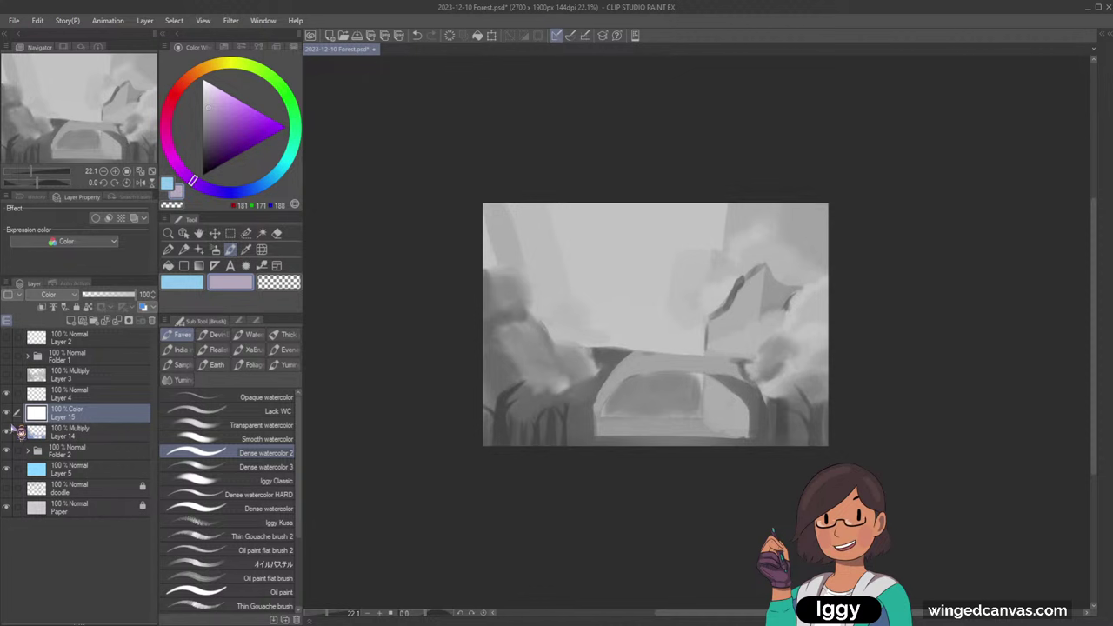
pyautogui.click(18, 433)
pyautogui.click(16, 435)
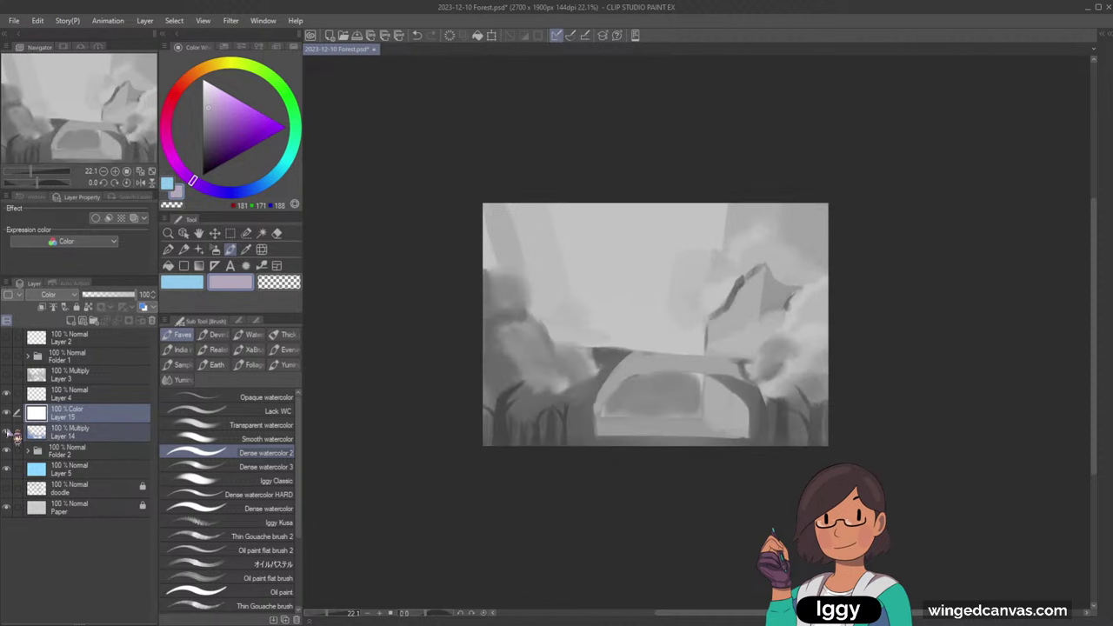
# - Make Layer 14 the only selected layer and inspect the greyscale values around the bridge and left trees
pyautogui.scroll(-1, 914, 441)
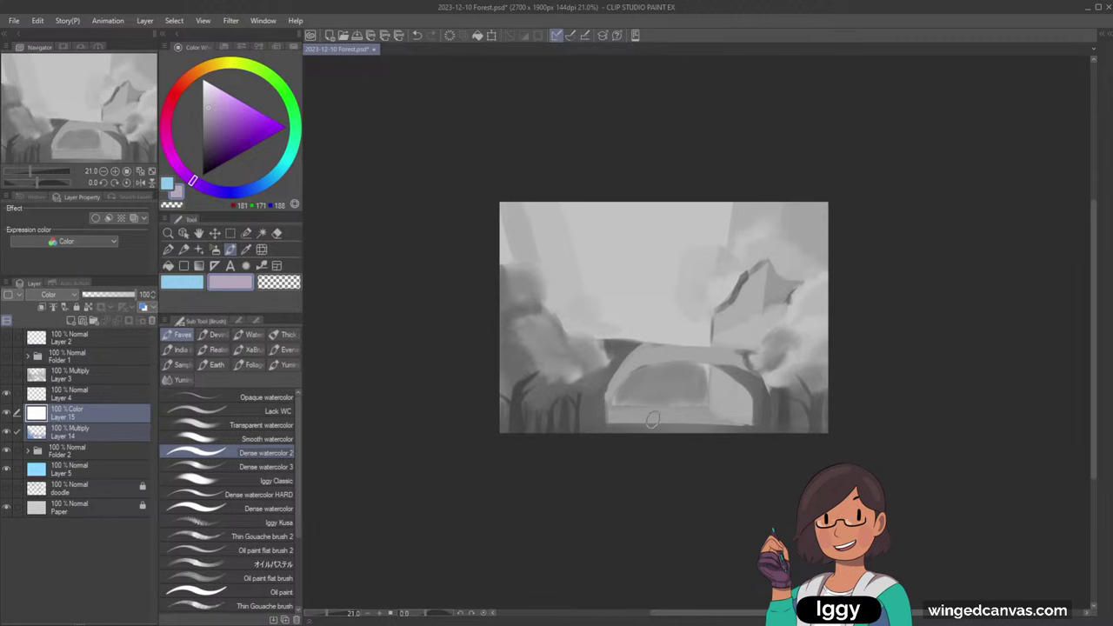
pyautogui.scroll(6, 652, 420)
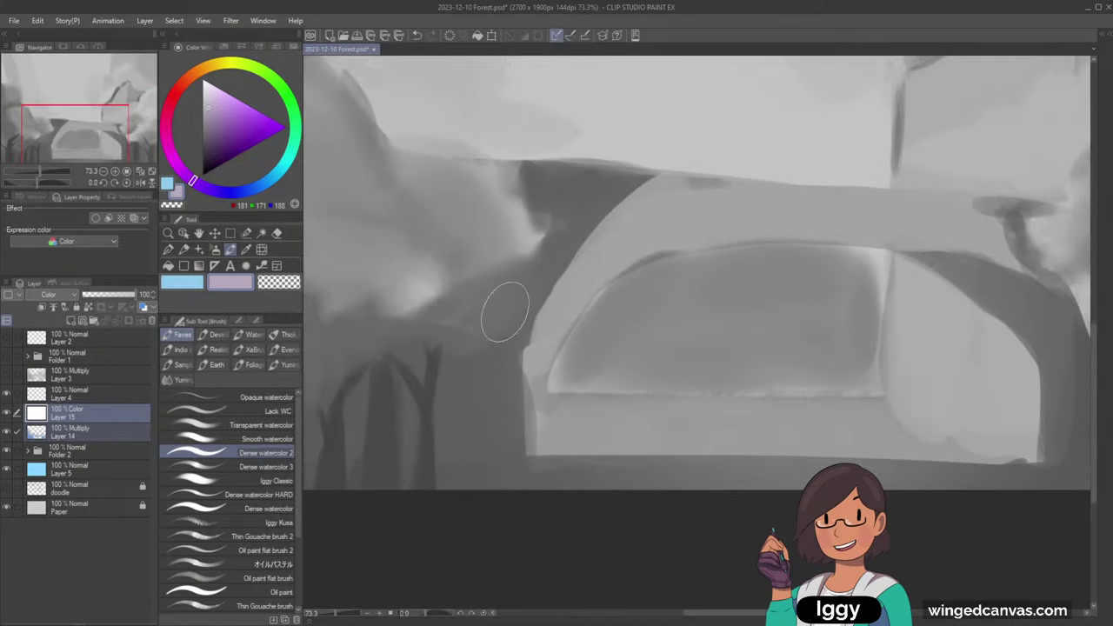
pyautogui.click(78, 432)
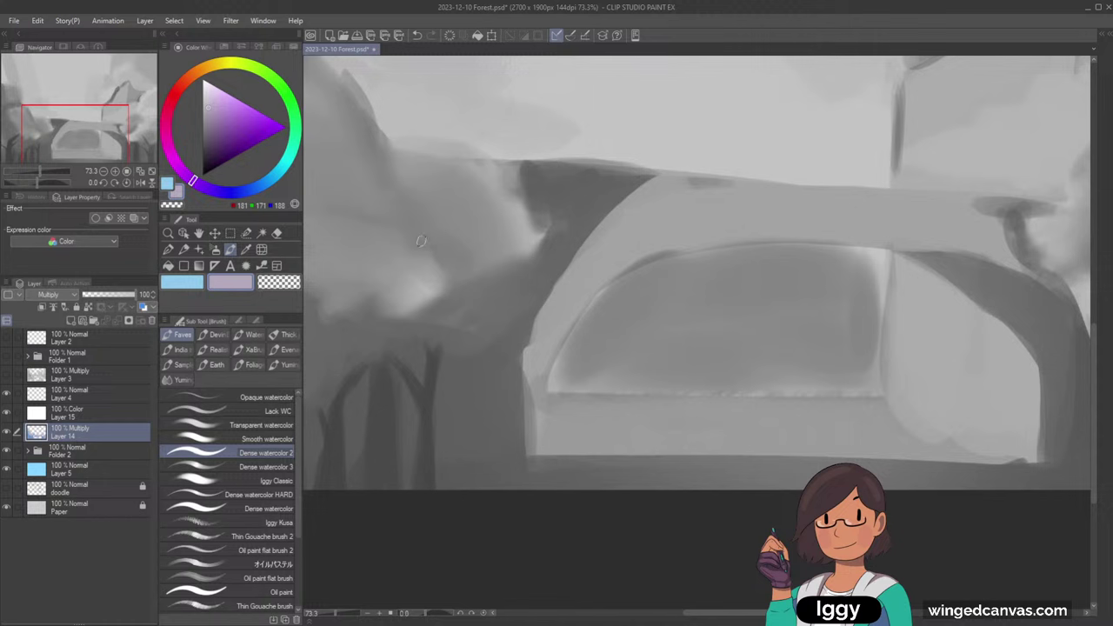
pyautogui.click(58, 139)
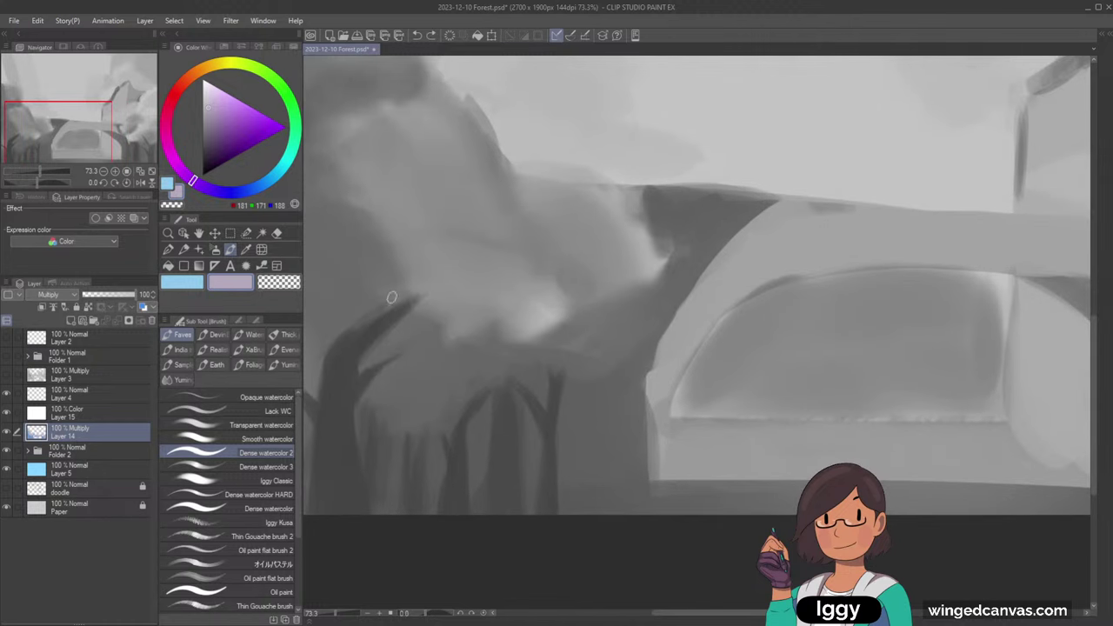
pyautogui.click(152, 171)
pyautogui.scroll(-2, 871, 478)
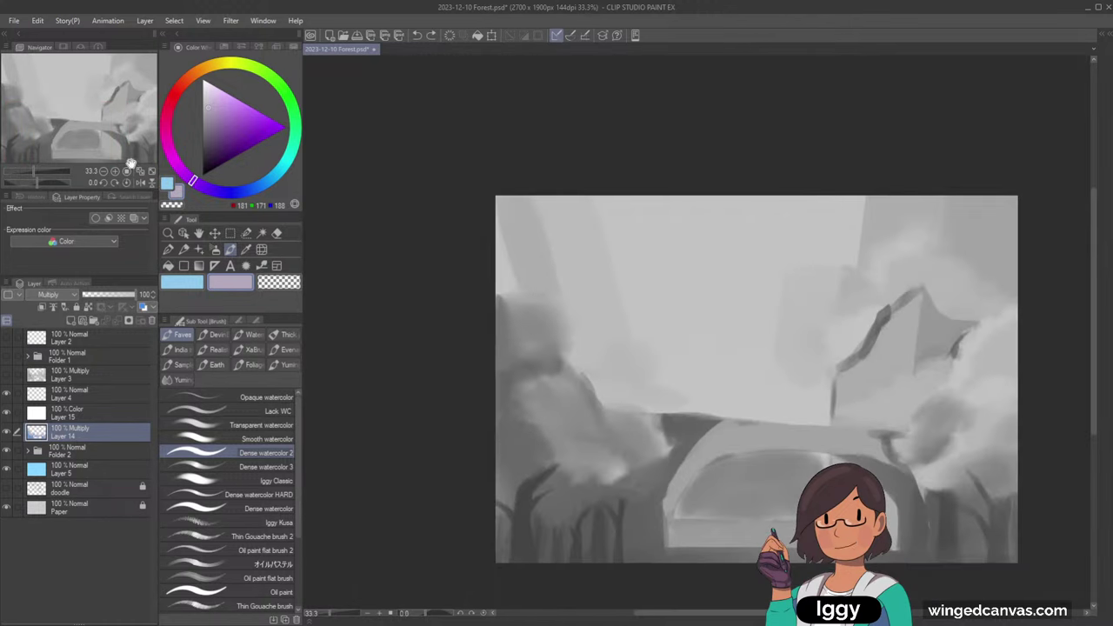
pyautogui.moveTo(131, 163); pyautogui.dragTo(154, 172)
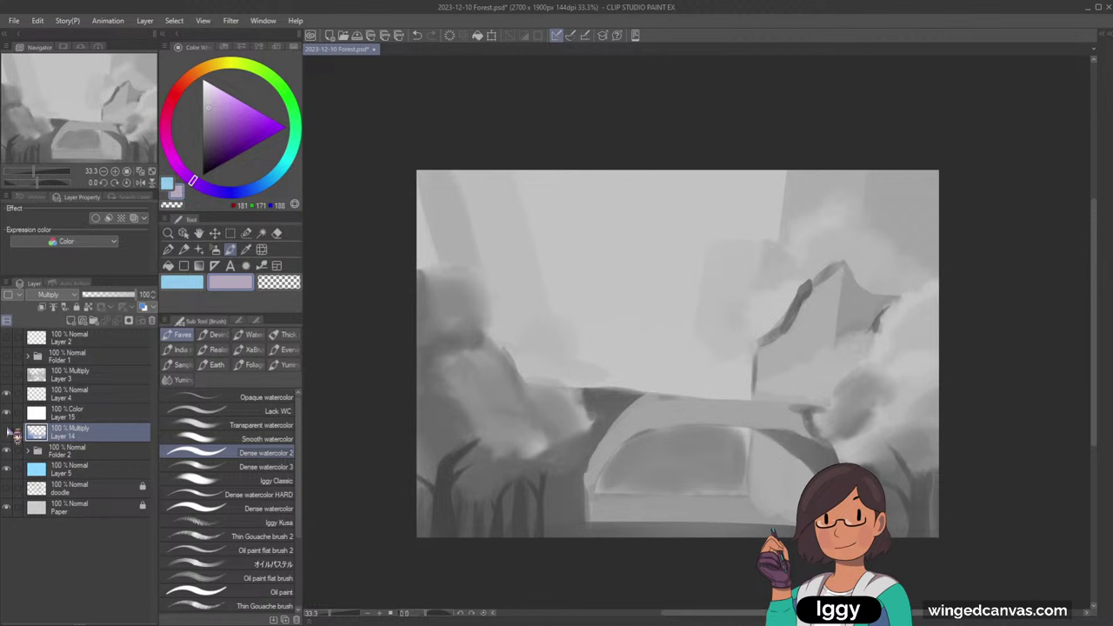
# - Compare the scene with Layer 14's shadows on and off, hide Layer 15 to restore the colours, and leave Layer 14 shown
pyautogui.click(8, 432)
pyautogui.click(9, 431)
pyautogui.click(9, 431)
pyautogui.click(9, 431)
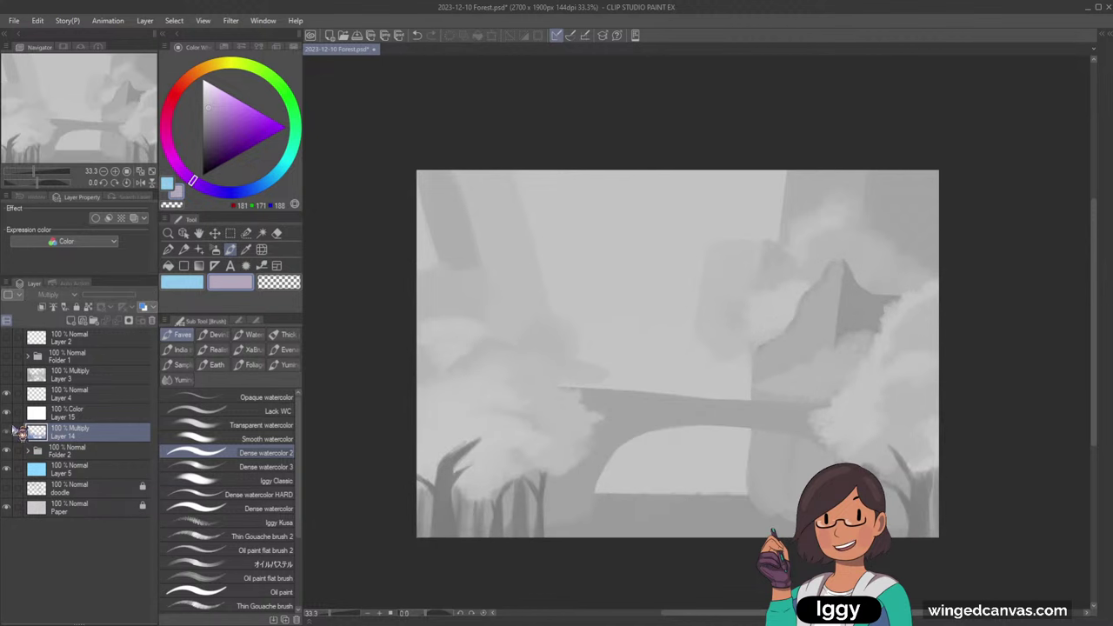
pyautogui.click(10, 431)
pyautogui.click(7, 412)
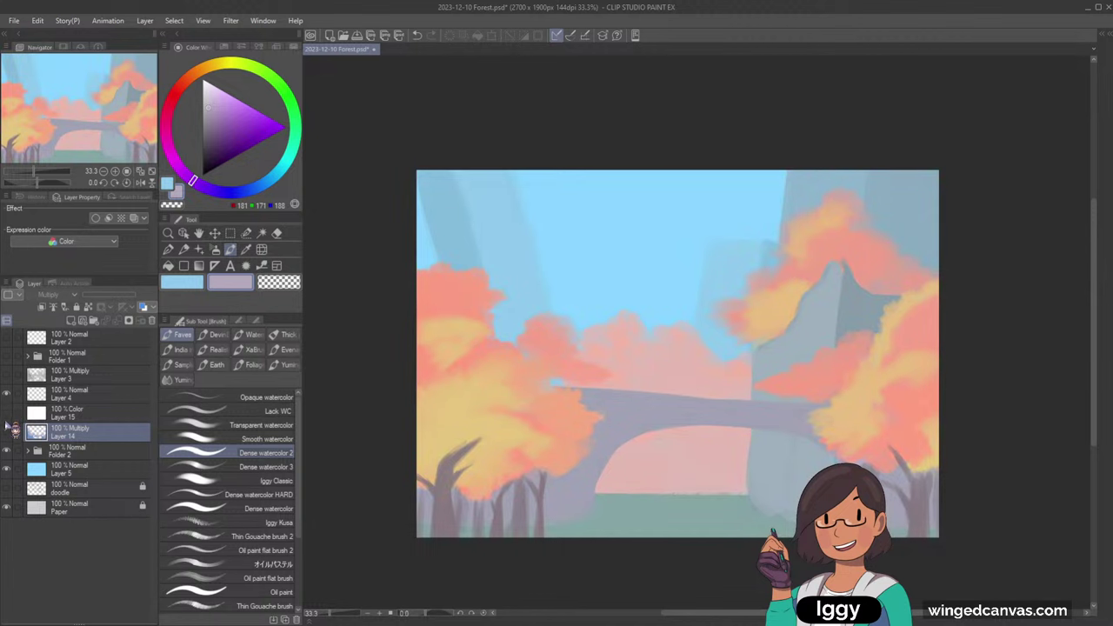
pyautogui.click(10, 431)
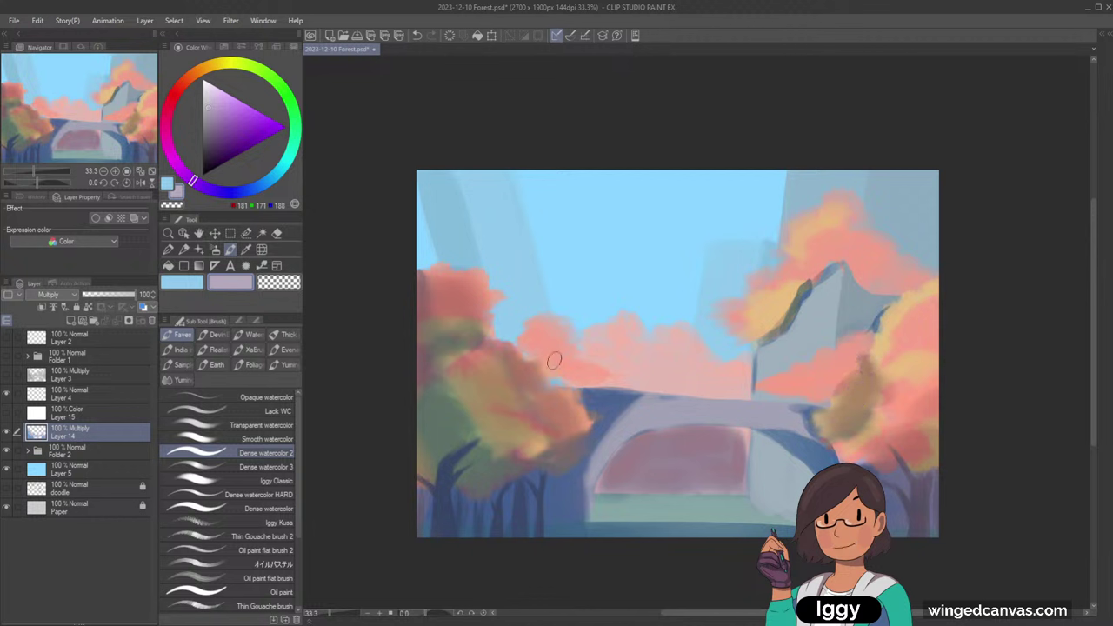
# - Paint a greyish purple shadow stroke across the middle of the right yellow foliage on Layer 14
pyautogui.click(283, 287)
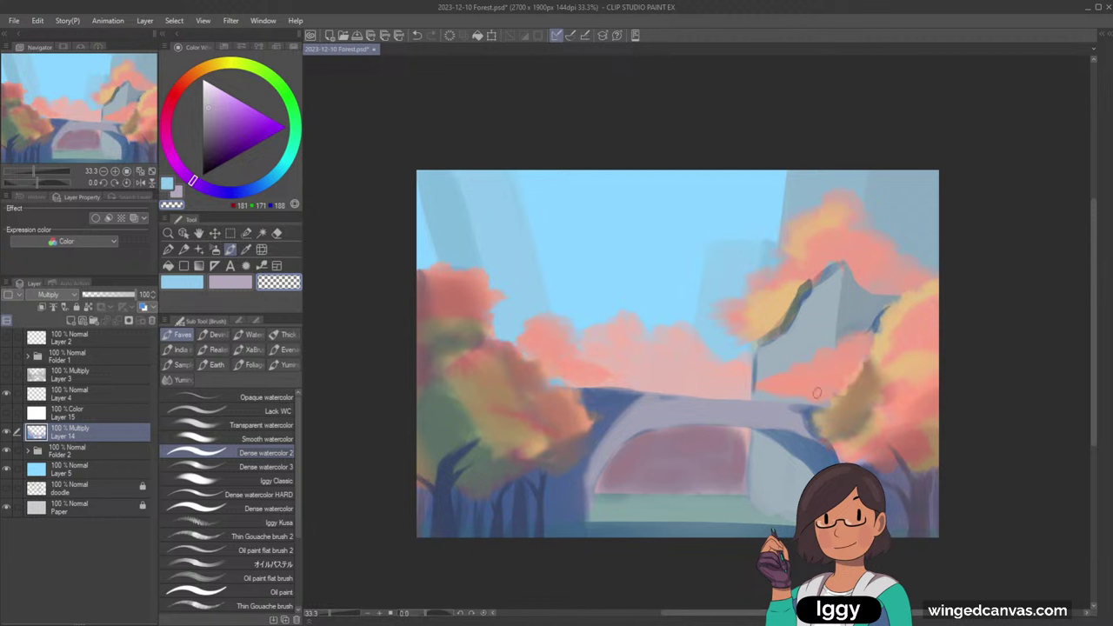
pyautogui.click(229, 283)
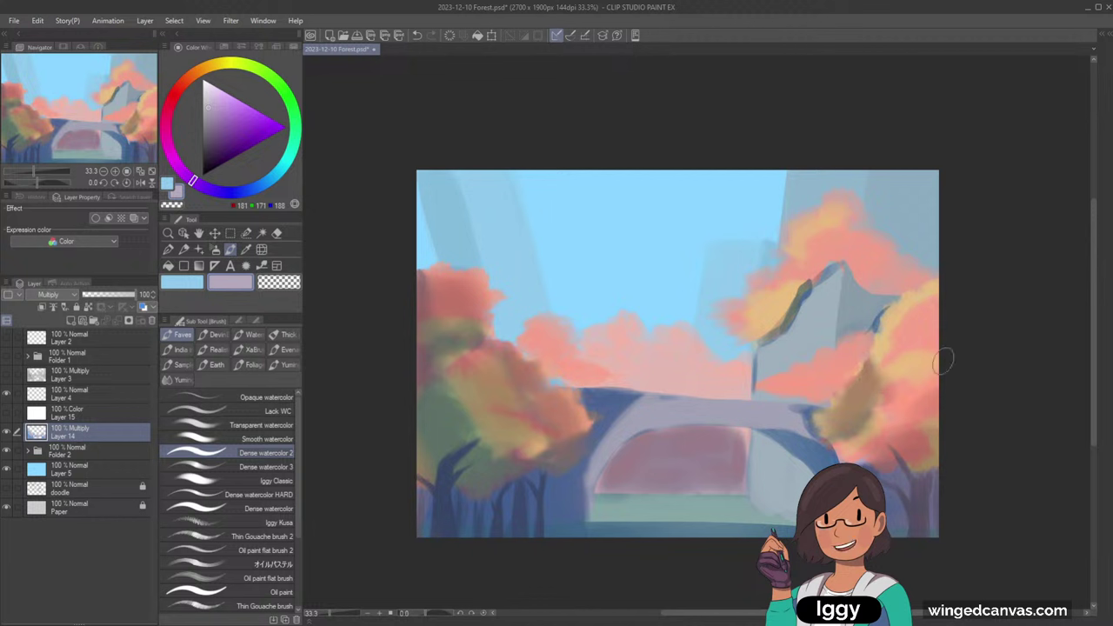
pyautogui.moveTo(876, 377); pyautogui.dragTo(923, 343)
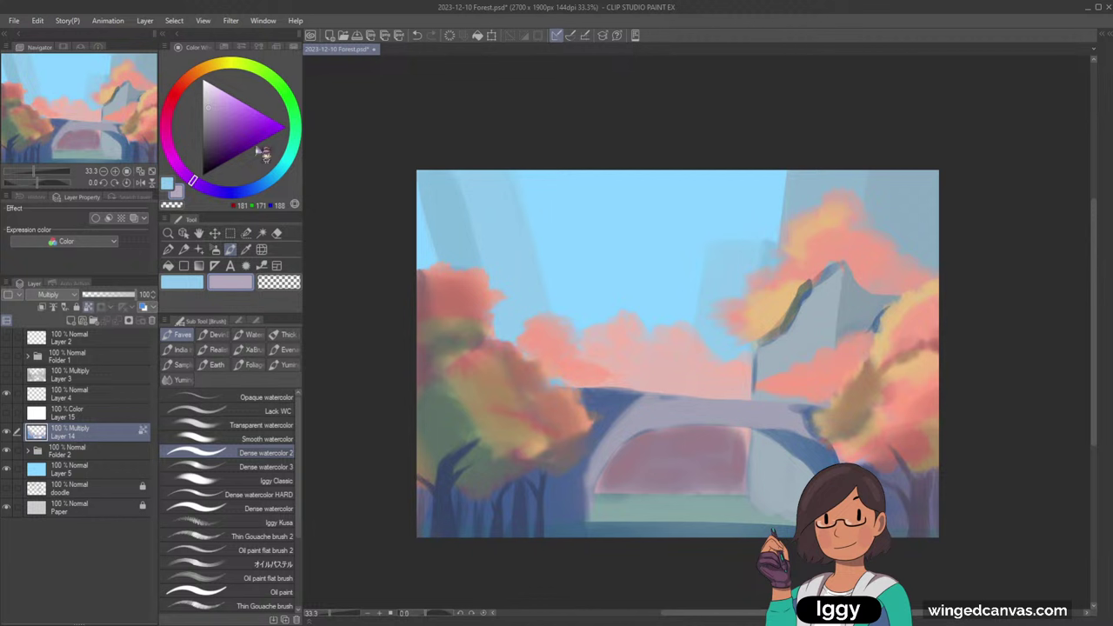
# - With Layer 14's transparent pixels locked, tint the right foliage's shadows blue-violet, RGB 119, 132, 216, using the Soft airbrush
pyautogui.click(239, 192)
pyautogui.click(234, 112)
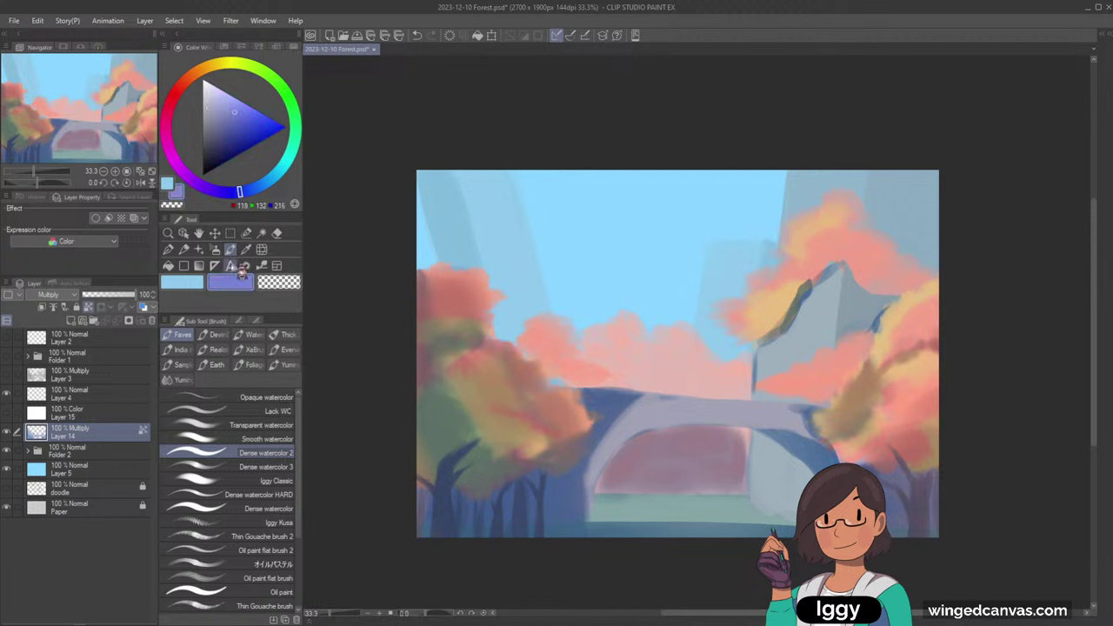
pyautogui.click(215, 248)
pyautogui.moveTo(937, 349)
pyautogui.mouseDown()
pyautogui.moveTo(869, 385)
pyautogui.moveTo(927, 346)
pyautogui.moveTo(891, 383)
pyautogui.moveTo(927, 423)
pyautogui.mouseUp()
# - Tint the pointed grey structure among the right foliage pale blue-violet, RGB 169, 178, 231, on Layer 14 using the Dense watercolor 2 brush
pyautogui.scroll(-1, 970, 428)
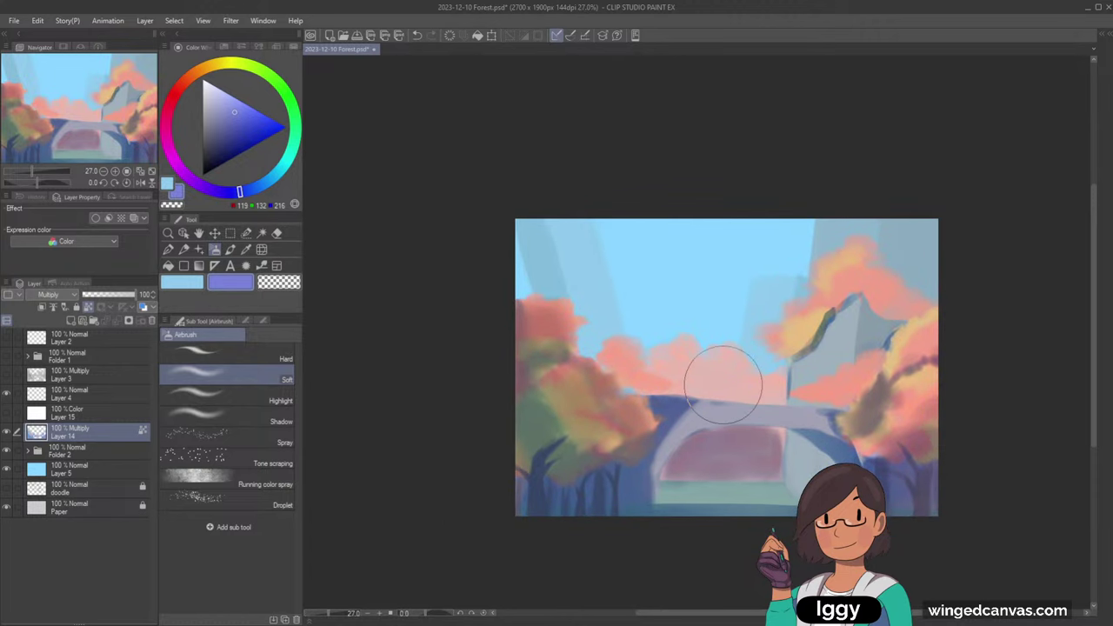
pyautogui.scroll(1, 810, 261)
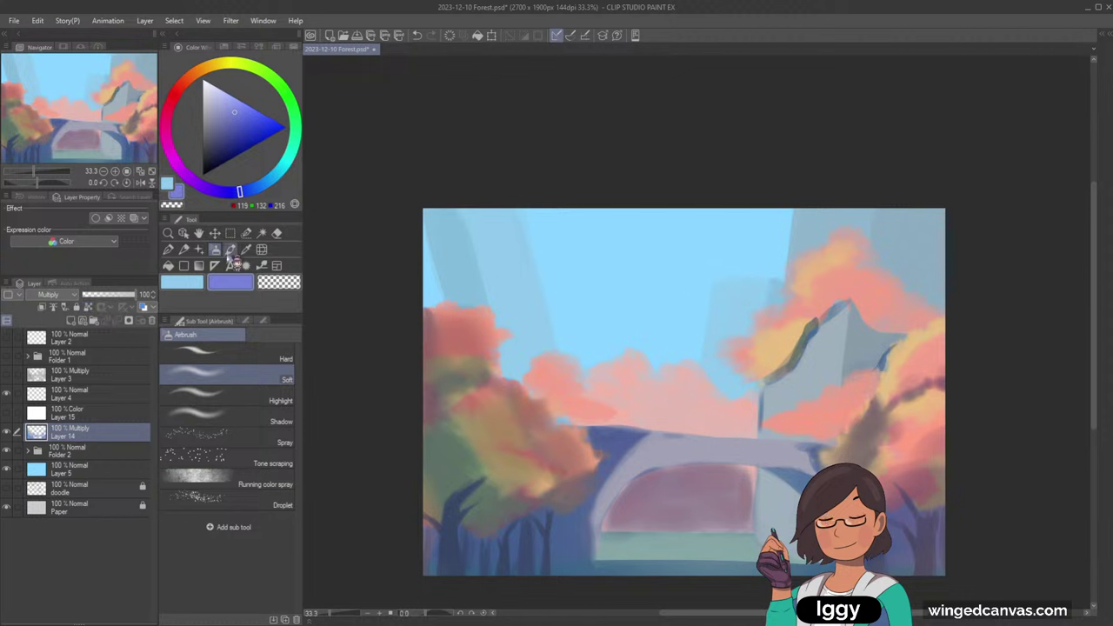
pyautogui.moveTo(230, 104); pyautogui.dragTo(228, 94)
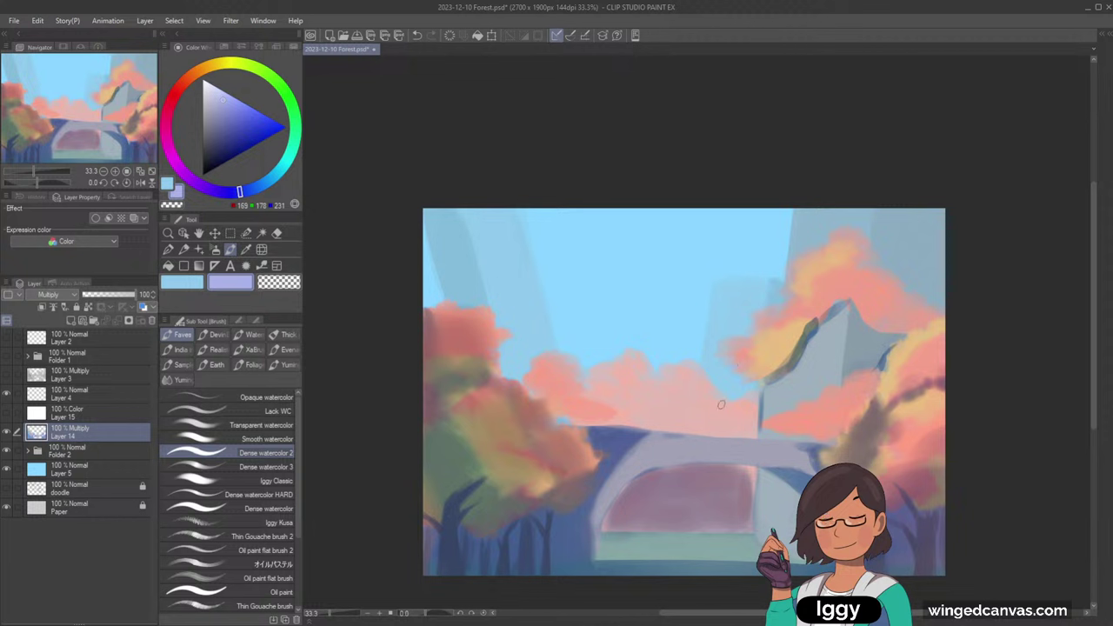
pyautogui.moveTo(783, 393)
pyautogui.mouseDown()
pyautogui.moveTo(849, 306)
pyautogui.moveTo(835, 394)
pyautogui.moveTo(875, 310)
pyautogui.moveTo(865, 341)
pyautogui.moveTo(841, 357)
pyautogui.moveTo(889, 332)
pyautogui.moveTo(895, 341)
pyautogui.moveTo(903, 327)
pyautogui.moveTo(845, 339)
pyautogui.moveTo(846, 313)
pyautogui.moveTo(786, 398)
pyautogui.mouseUp()
pyautogui.moveTo(843, 313); pyautogui.dragTo(827, 397)
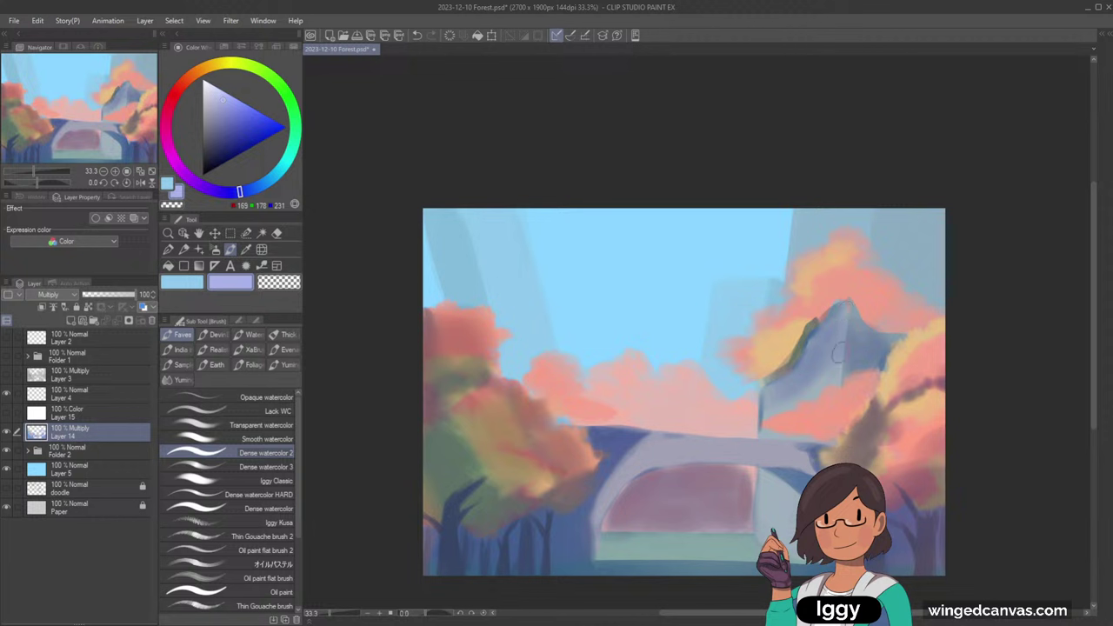
pyautogui.moveTo(842, 350); pyautogui.dragTo(849, 318)
# - Paint the same blue-violet over the grey area inside the bridge arch's right side and deepen the tint on the pointed structure
pyautogui.moveTo(775, 493); pyautogui.dragTo(792, 529)
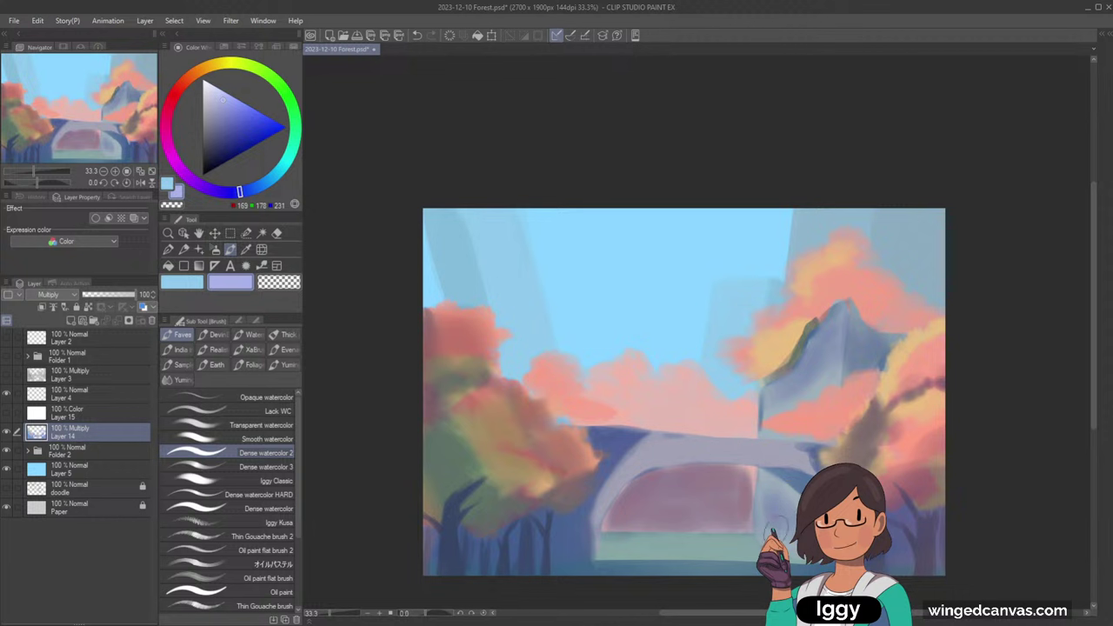
pyautogui.moveTo(770, 492)
pyautogui.mouseDown()
pyautogui.moveTo(768, 518)
pyautogui.moveTo(767, 508)
pyautogui.moveTo(784, 524)
pyautogui.moveTo(775, 489)
pyautogui.mouseUp()
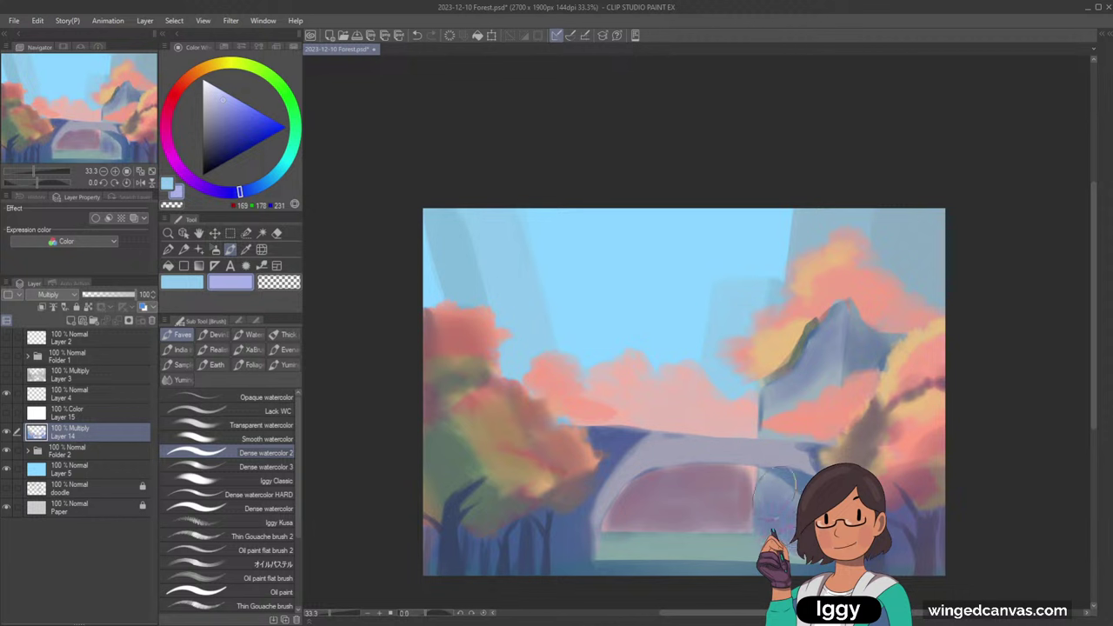
pyautogui.moveTo(779, 402)
pyautogui.mouseDown()
pyautogui.moveTo(832, 378)
pyautogui.moveTo(836, 360)
pyautogui.mouseUp()
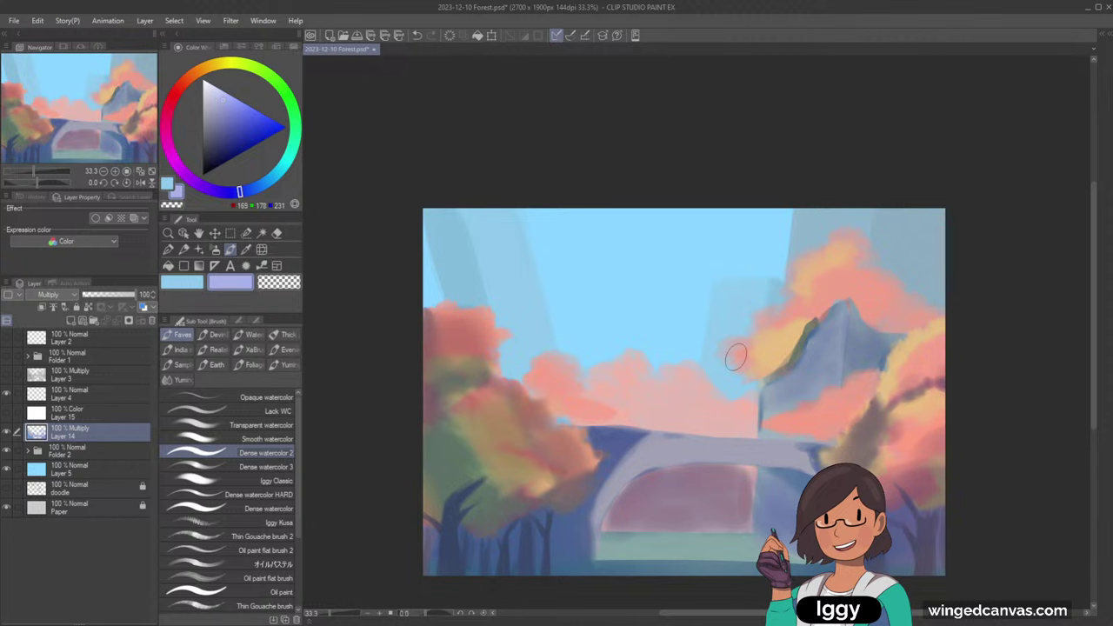
pyautogui.moveTo(817, 374); pyautogui.dragTo(842, 318)
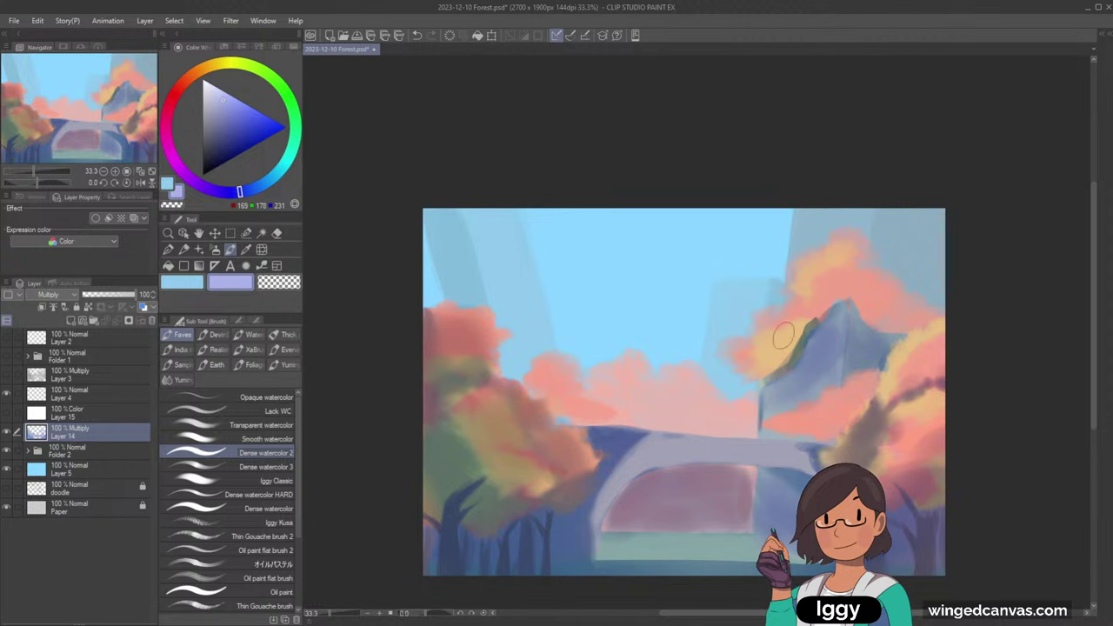
# - Review the whole painting and compare it with Folder 2 hidden and shown, leaving the folder visible
pyautogui.click(153, 171)
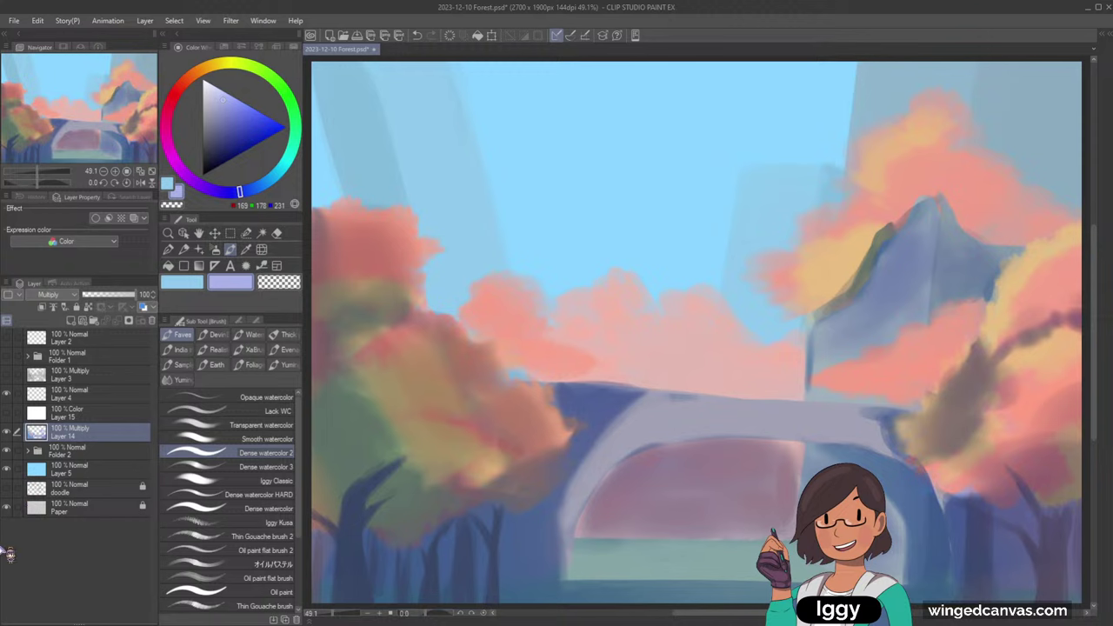
pyautogui.hotkey('ctrl', '-')
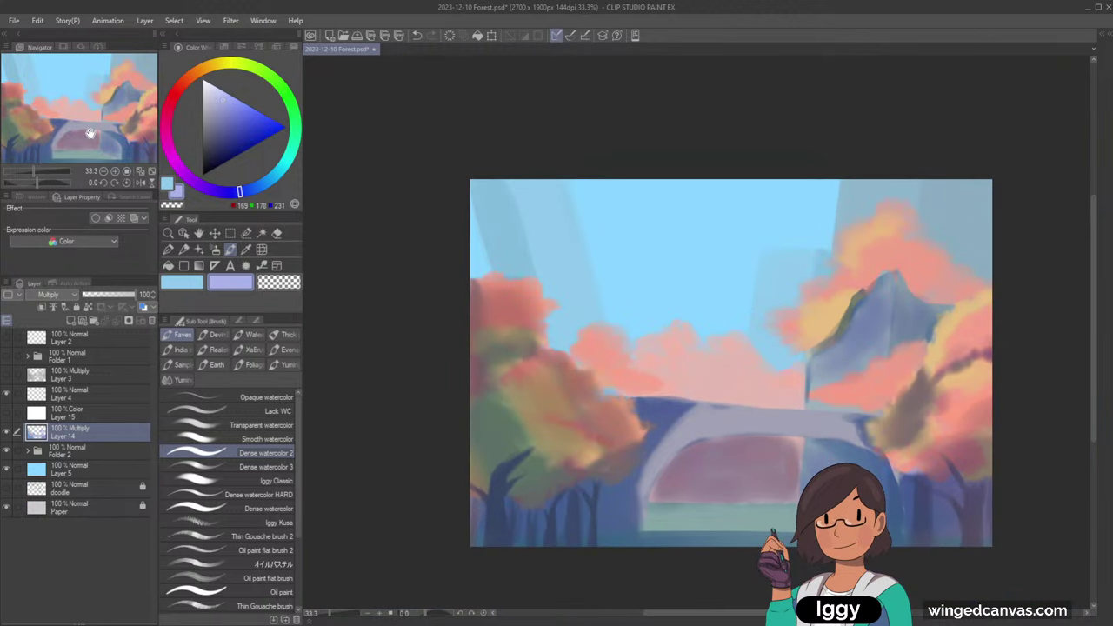
pyautogui.moveTo(90, 133); pyautogui.dragTo(122, 148)
pyautogui.scroll(-1, 873, 321)
pyautogui.scroll(1, 874, 321)
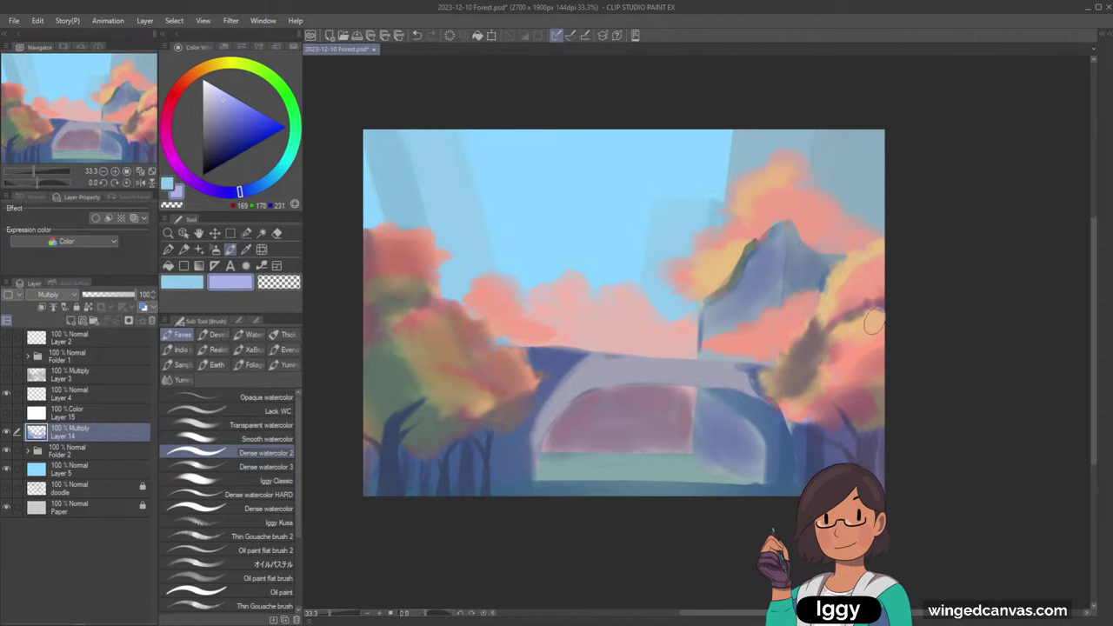
pyautogui.click(8, 451)
pyautogui.click(8, 451)
pyautogui.click(19, 452)
pyautogui.click(11, 451)
pyautogui.click(10, 451)
# - Expand Folder 2 and make Layer 16 the active layer
pyautogui.click(27, 451)
pyautogui.click(123, 474)
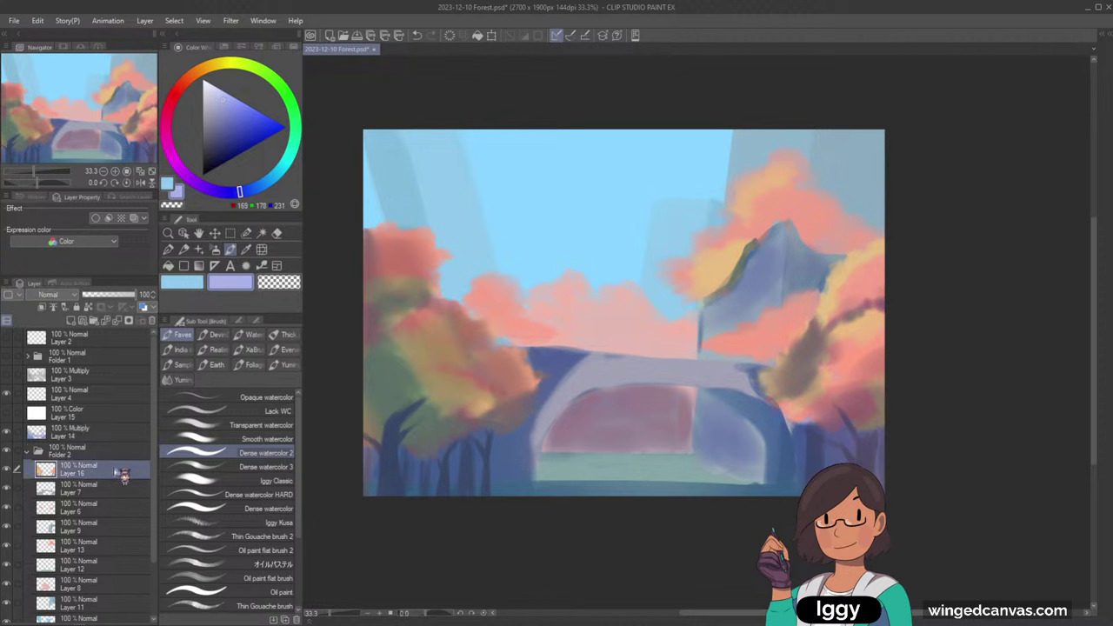
pyautogui.scroll(-2, 127, 473)
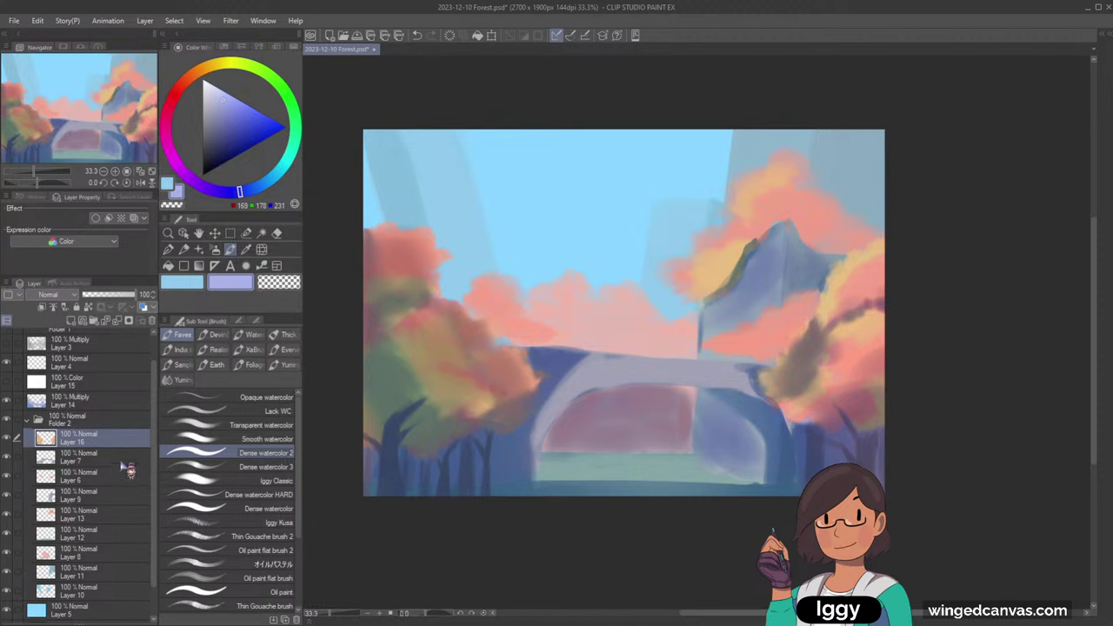
# - Move Multiply Layer 14 into Folder 2 above Layer 16, clip it to the layer below, and place copies above Layers 7, 6 and 9
pyautogui.moveTo(87, 402); pyautogui.dragTo(96, 430)
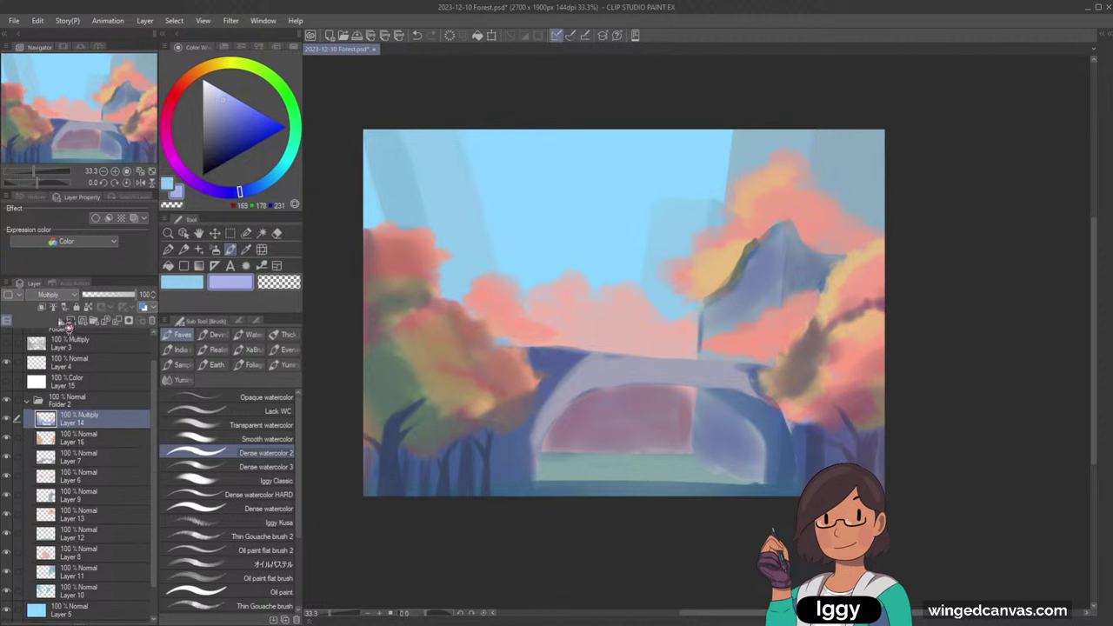
pyautogui.click(41, 307)
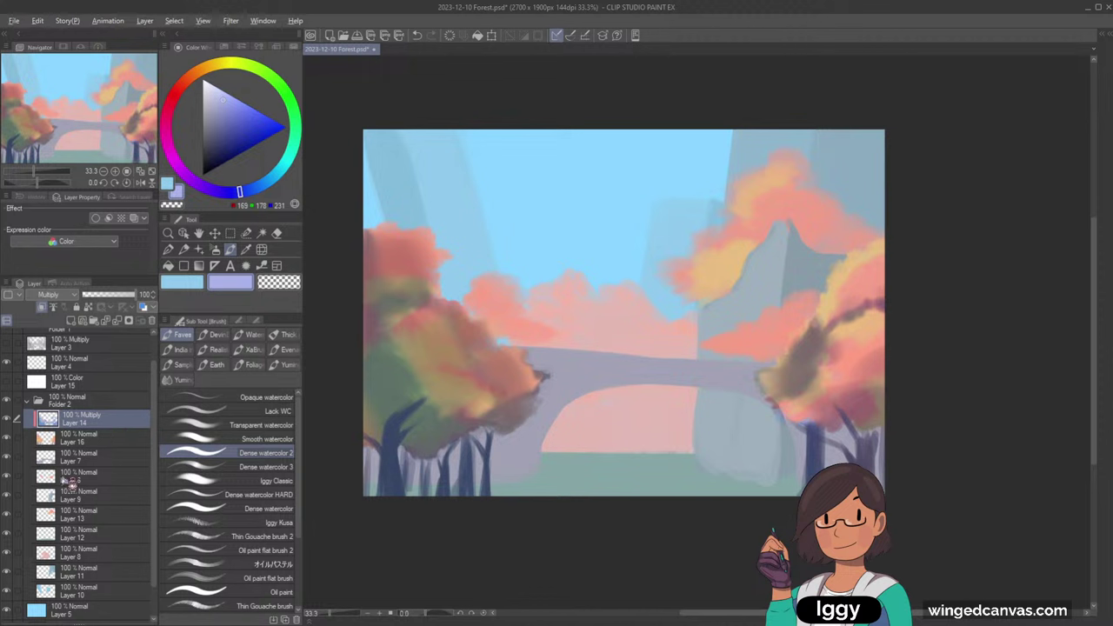
pyautogui.moveTo(101, 421); pyautogui.dragTo(97, 449)
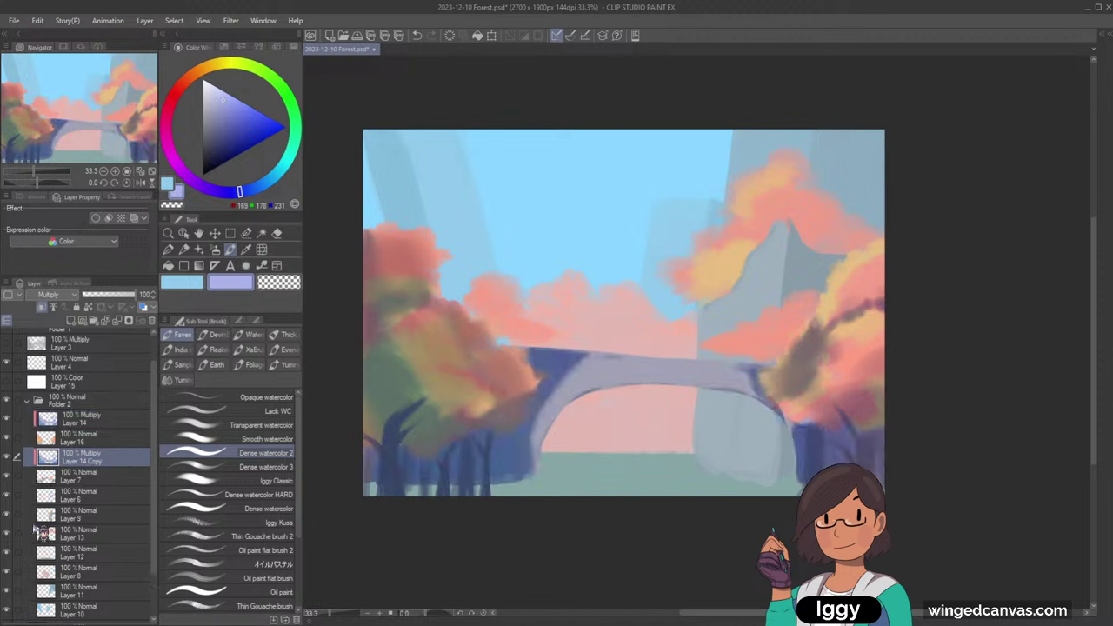
pyautogui.click(7, 496)
pyautogui.click(7, 496)
pyautogui.moveTo(119, 465); pyautogui.dragTo(103, 522)
pyautogui.scroll(-1, 161, 517)
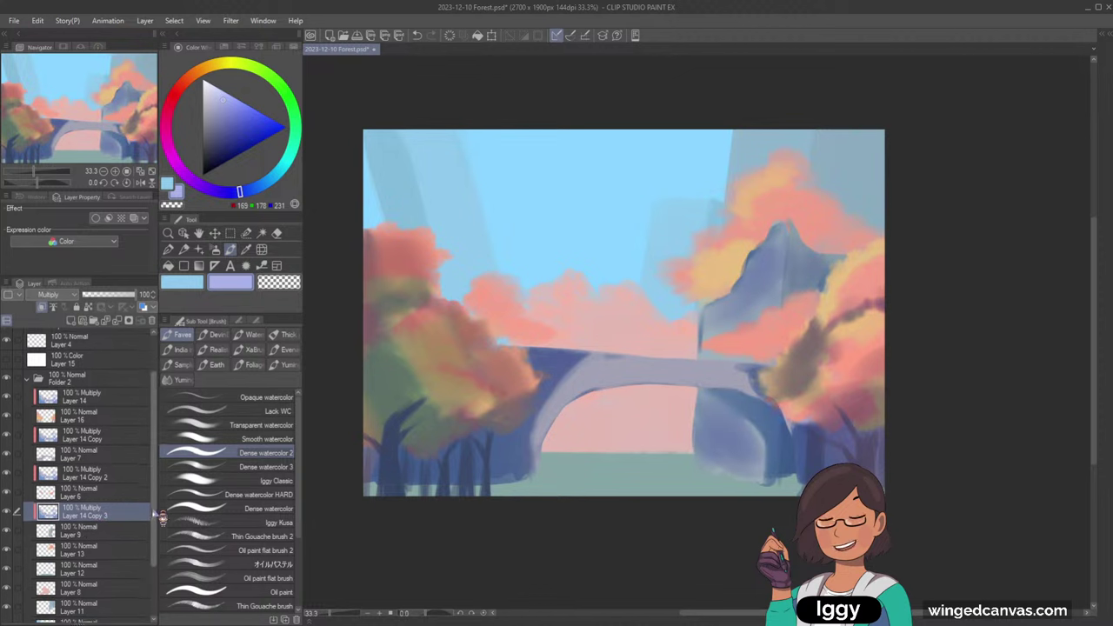
# - Merge the clipped Layer 14 Copy 3 with Layer 9
pyautogui.scroll(-1, 161, 517)
pyautogui.click(8, 521)
pyautogui.click(7, 522)
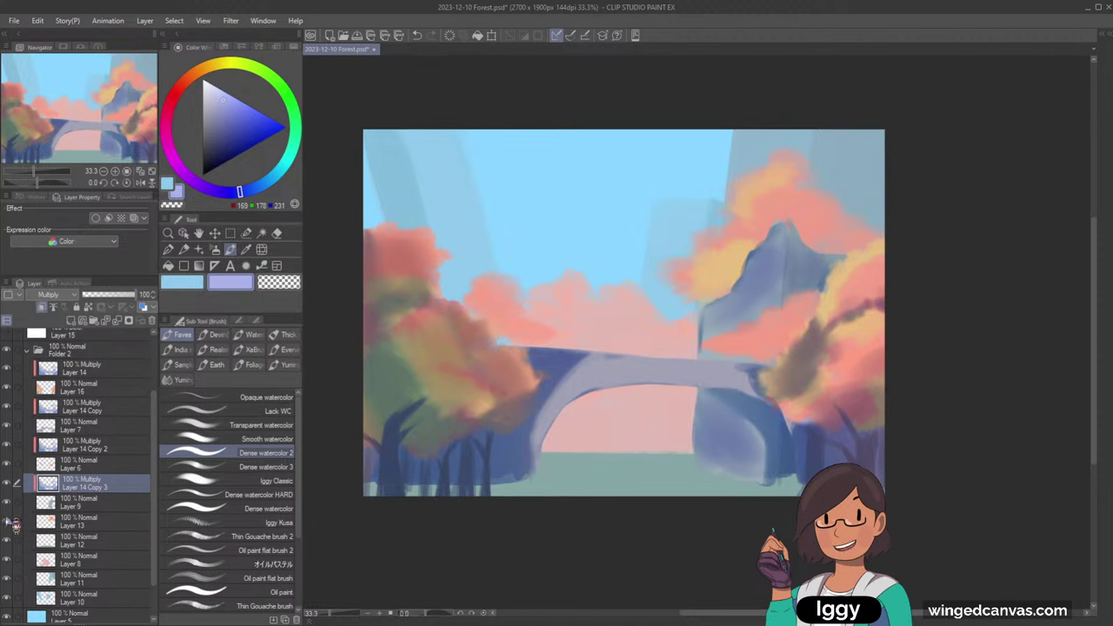
pyautogui.click(113, 495)
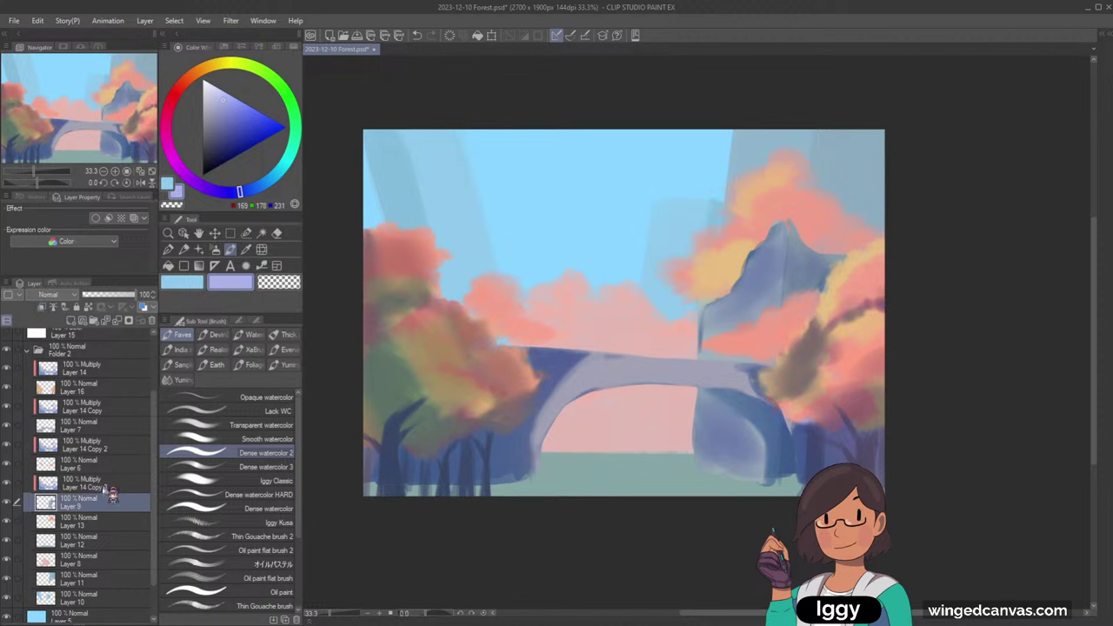
pyautogui.keyDown('shift'); pyautogui.click(103, 487); pyautogui.keyUp('shift')
pyautogui.hotkey('shift', 'alt', 'e')
# - Merge Layer 14 Copy 2 with Layer 6, and Layer 14 Copy with Layer 7
pyautogui.click(102, 468)
pyautogui.keyDown('shift'); pyautogui.click(107, 450); pyautogui.keyUp('shift')
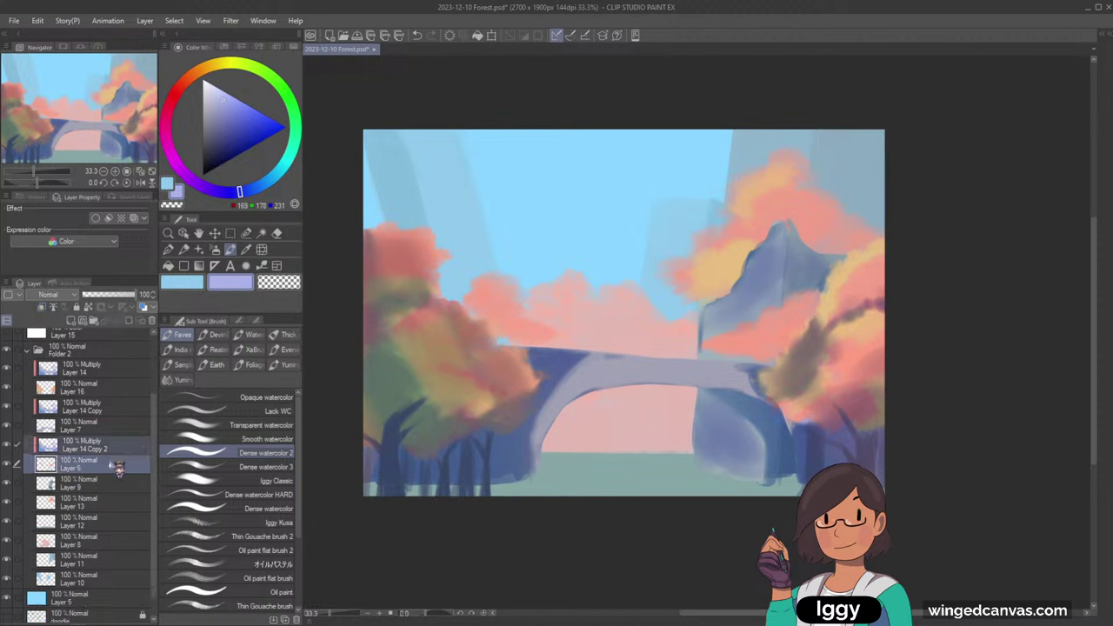
pyautogui.click(98, 444)
pyautogui.press('Delete')
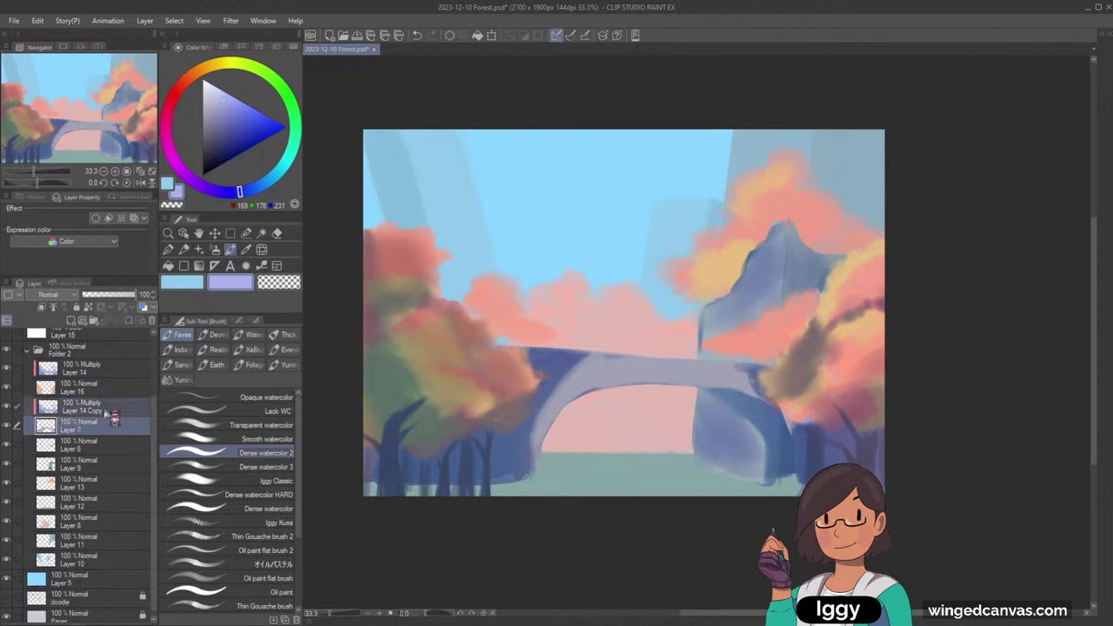
pyautogui.click(110, 408)
pyautogui.press('Delete')
# - Try merging the clipped Layer 14 with Layer 16, and undo the merge
pyautogui.click(103, 395)
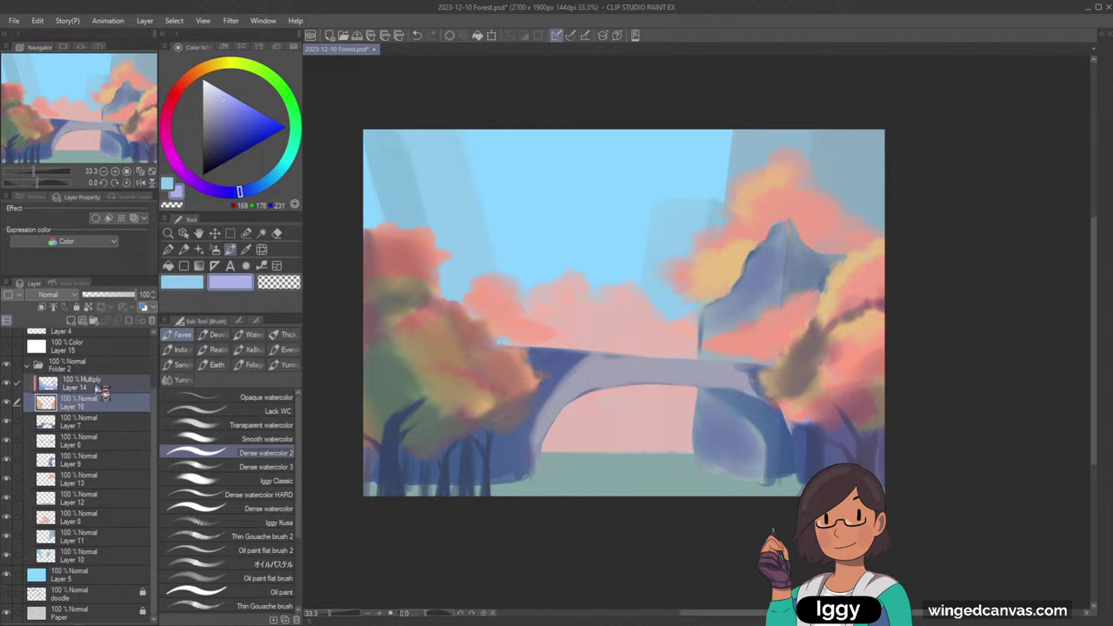
pyautogui.hotkey('shift', 'alt', 'e')
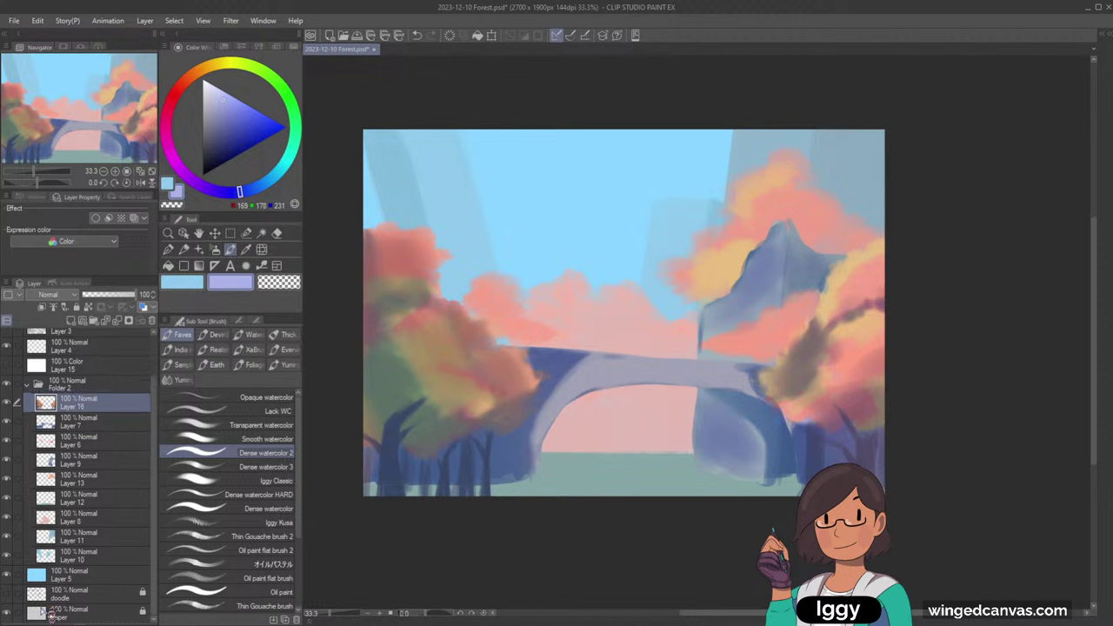
pyautogui.click(95, 487)
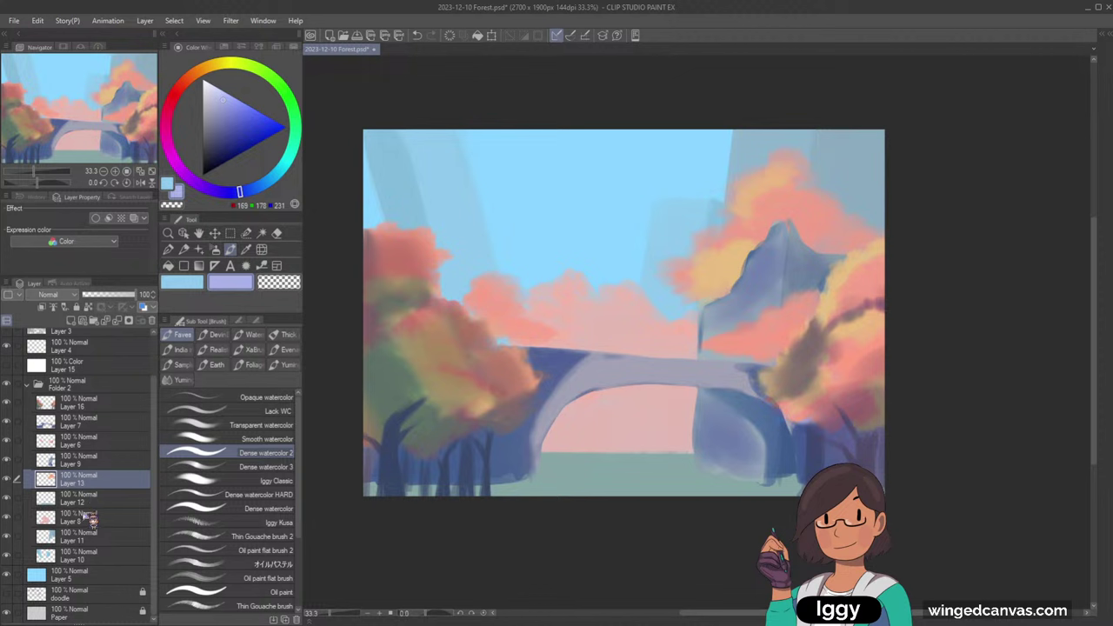
pyautogui.hotkey('ctrl', 'v')
pyautogui.hotkey('ctrl', 'z')
pyautogui.hotkey('ctrl', 'z')
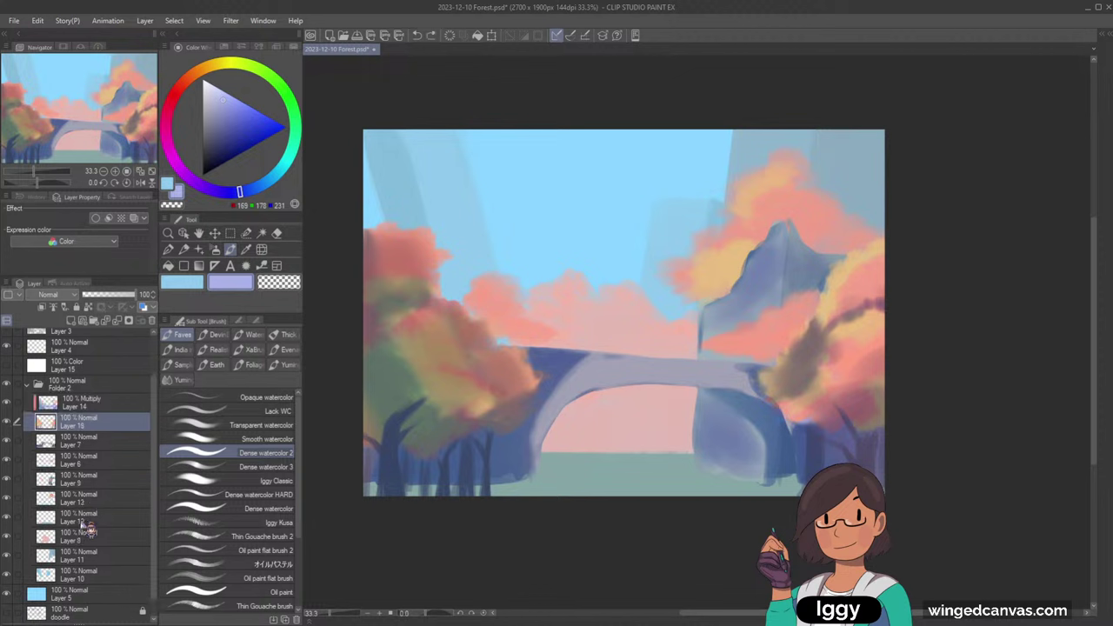
# - Duplicate the clipped Layer 14 directly above Layer 8 and merge the copy into that layer
pyautogui.click(114, 408)
pyautogui.moveTo(125, 418); pyautogui.dragTo(99, 538)
pyautogui.click(16, 557)
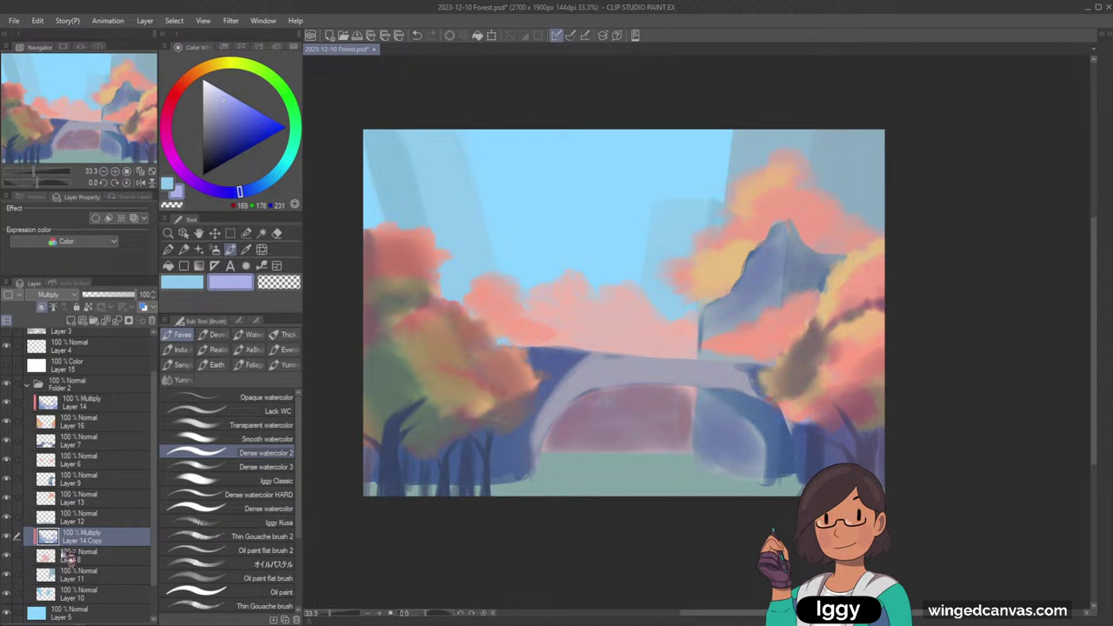
pyautogui.hotkey('ctrl', 'e')
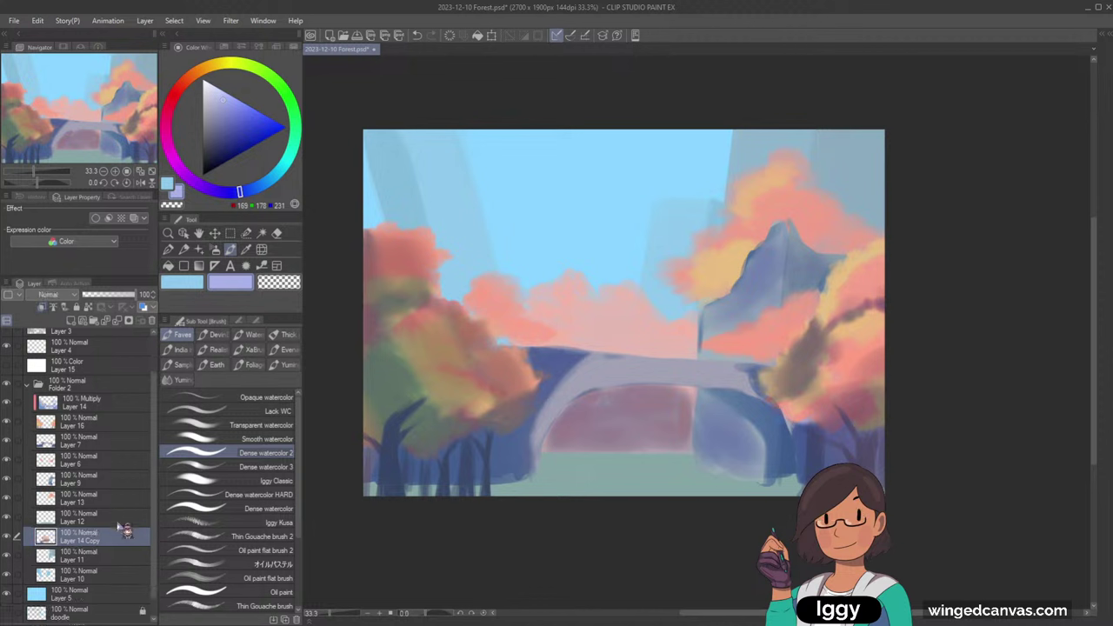
# - Try placing another copy of Layer 14 above Layer 6, and undo the duplication
pyautogui.click(16, 500)
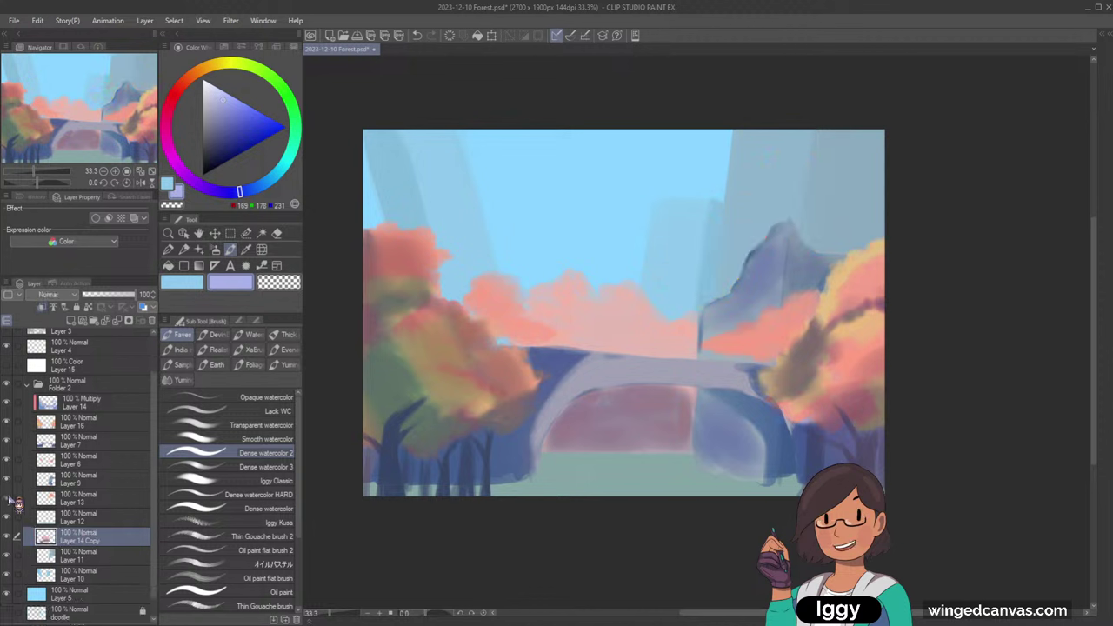
pyautogui.click(8, 499)
pyautogui.click(183, 233)
pyautogui.click(492, 294)
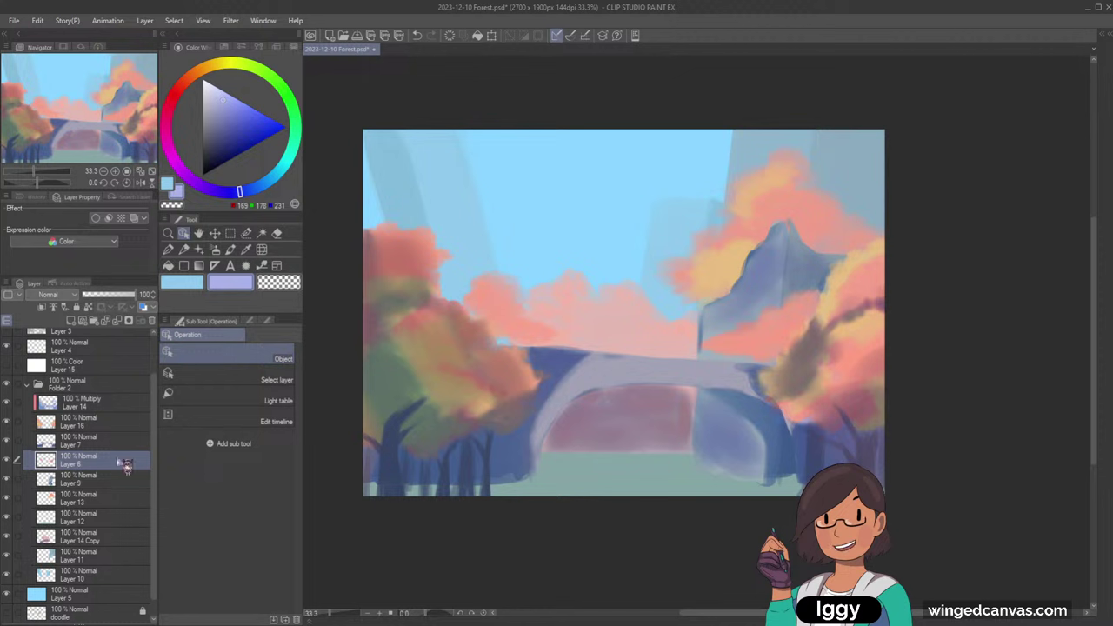
pyautogui.hotkey('ctrl', 'v')
pyautogui.click(91, 480)
pyautogui.hotkey('ctrl', 'z')
pyautogui.moveTo(105, 410); pyautogui.dragTo(98, 465)
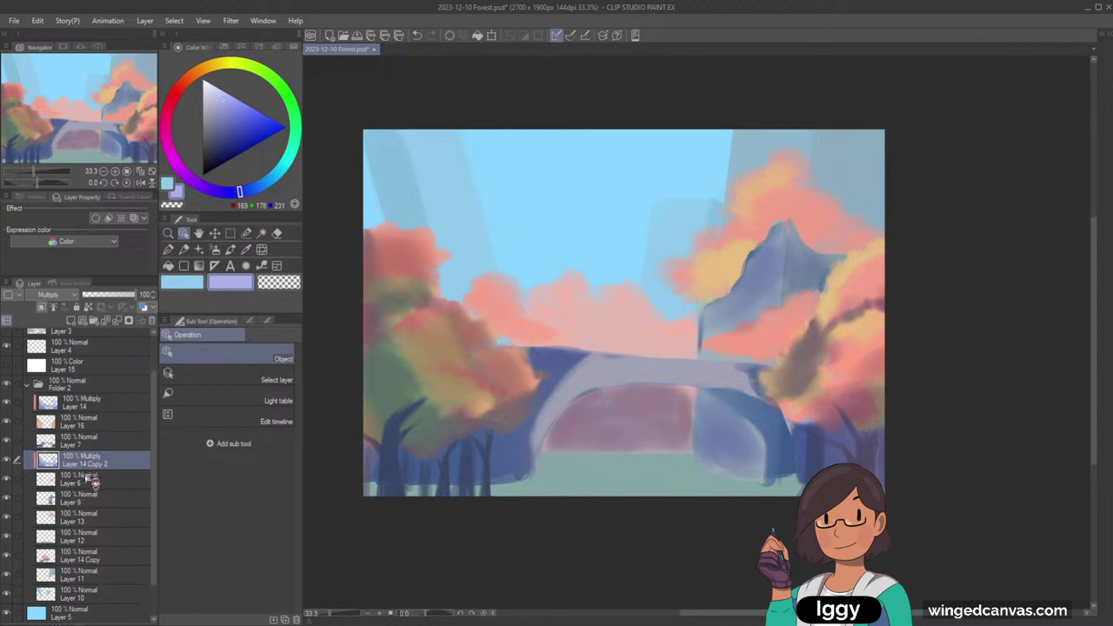
pyautogui.hotkey('ctrl', 'z')
# - Combine Layer 14 with Layer 16, and undo it to restore the separate Multiply layer
pyautogui.click(121, 424)
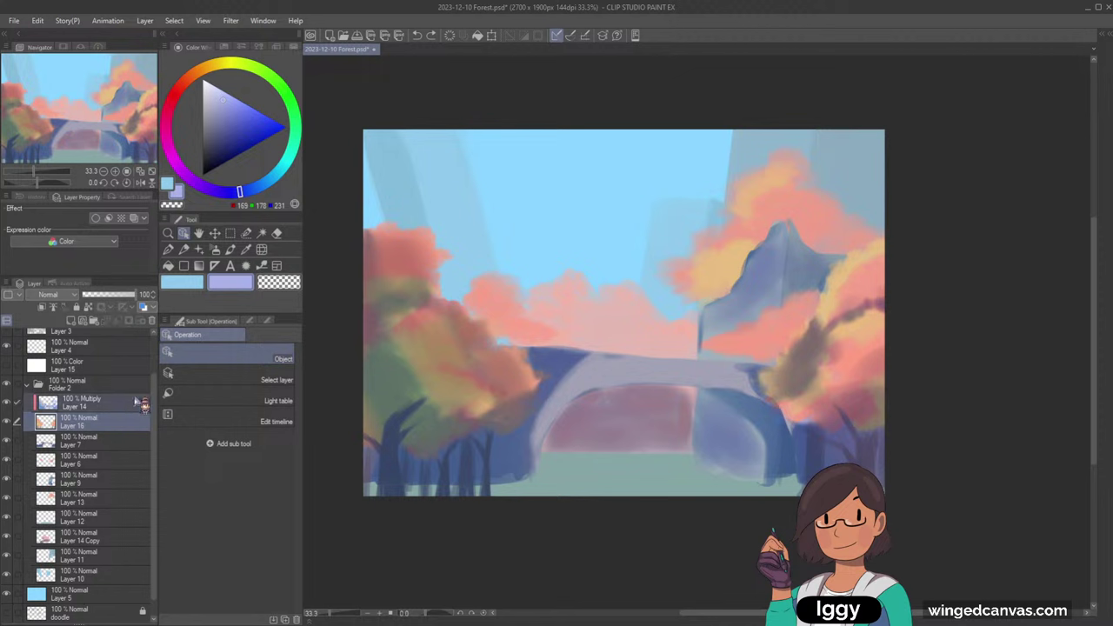
pyautogui.hotkey('shift', 'alt', 'e')
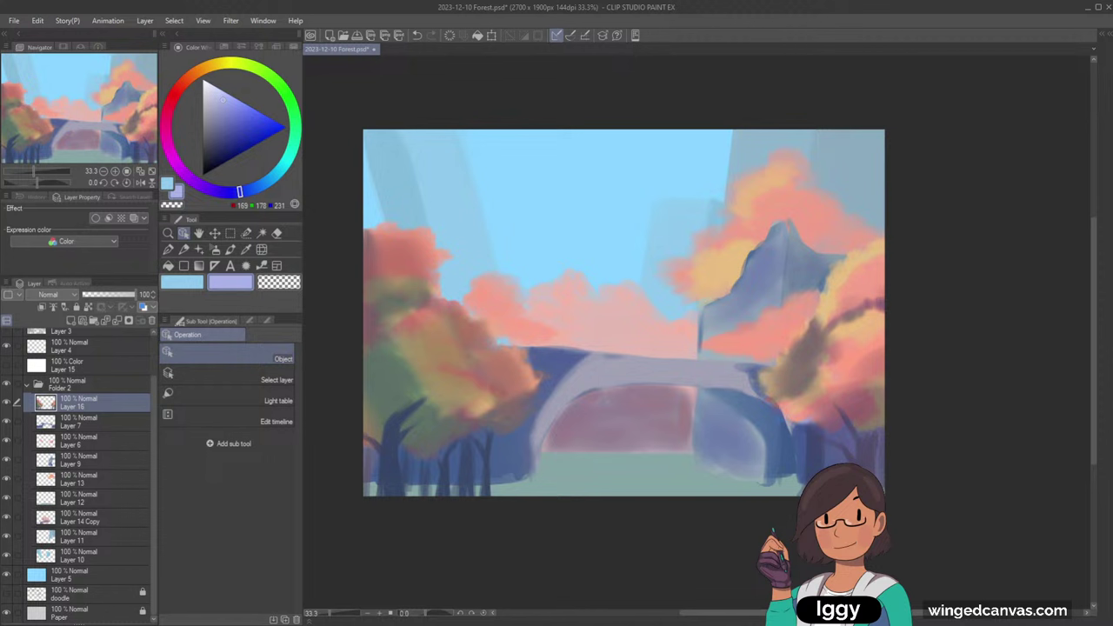
pyautogui.click(232, 251)
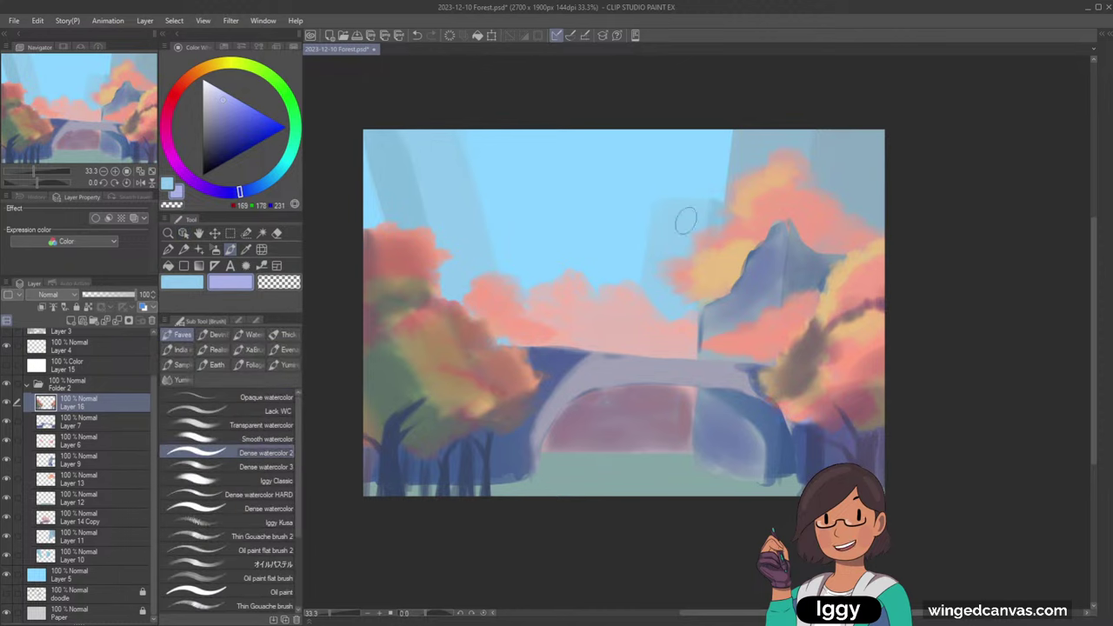
pyautogui.scroll(-2, 748, 335)
pyautogui.scroll(1, 749, 337)
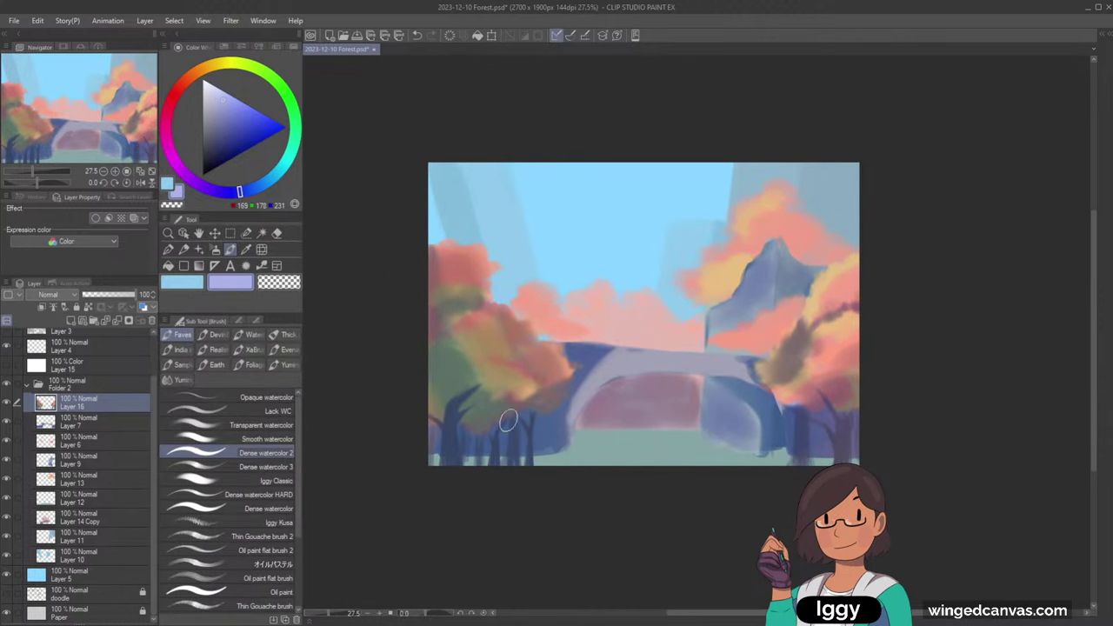
pyautogui.hotkey('ctrl', 'z')
# - Duplicate the Multiply Layer 14 directly above Layer 12 and merge the copy with Layer 12
pyautogui.click(107, 407)
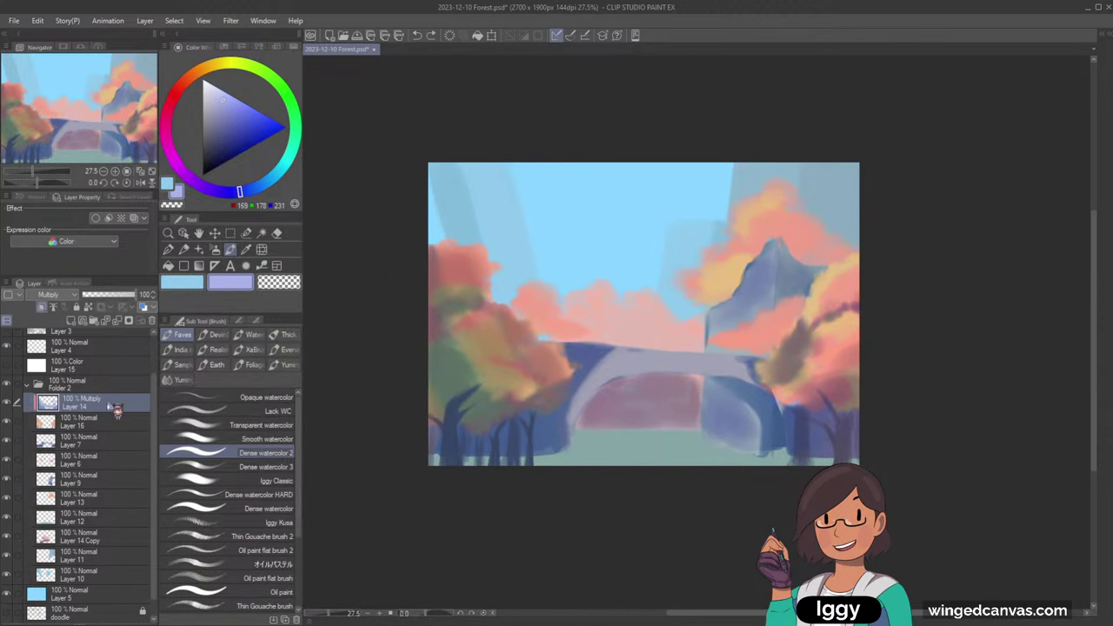
pyautogui.click(100, 559)
pyautogui.click(86, 497)
pyautogui.press('o')
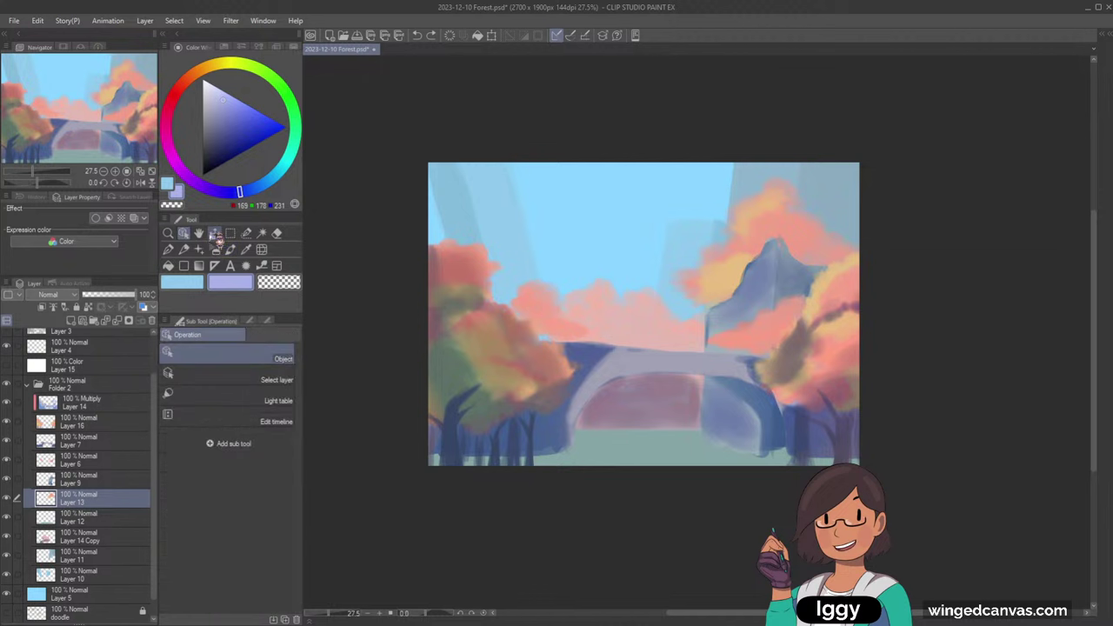
pyautogui.click(95, 410)
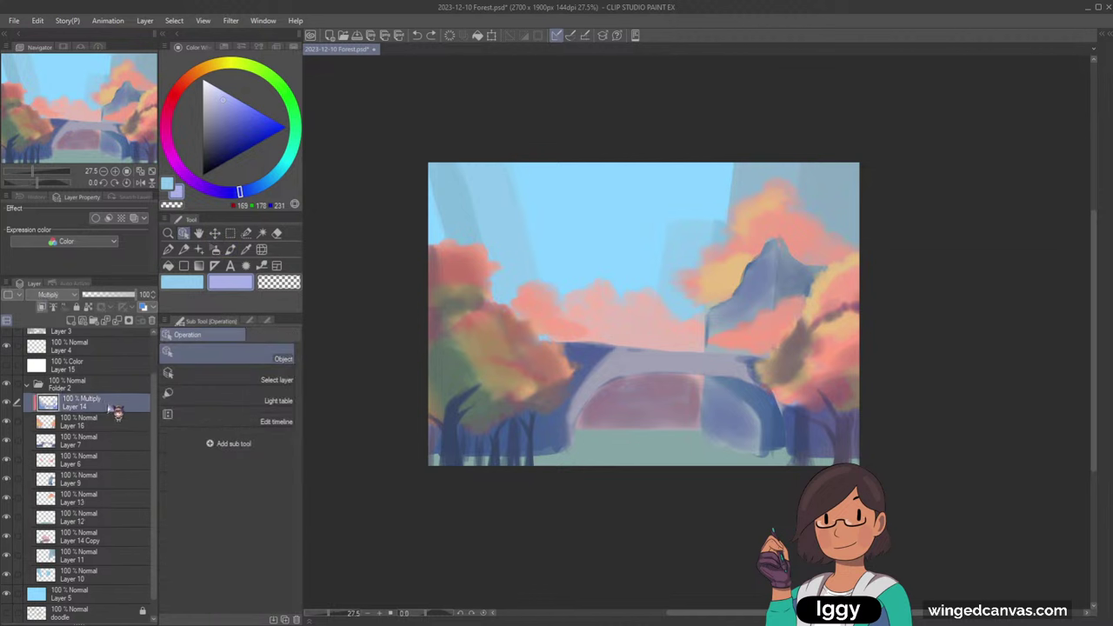
pyautogui.moveTo(117, 413); pyautogui.dragTo(76, 532)
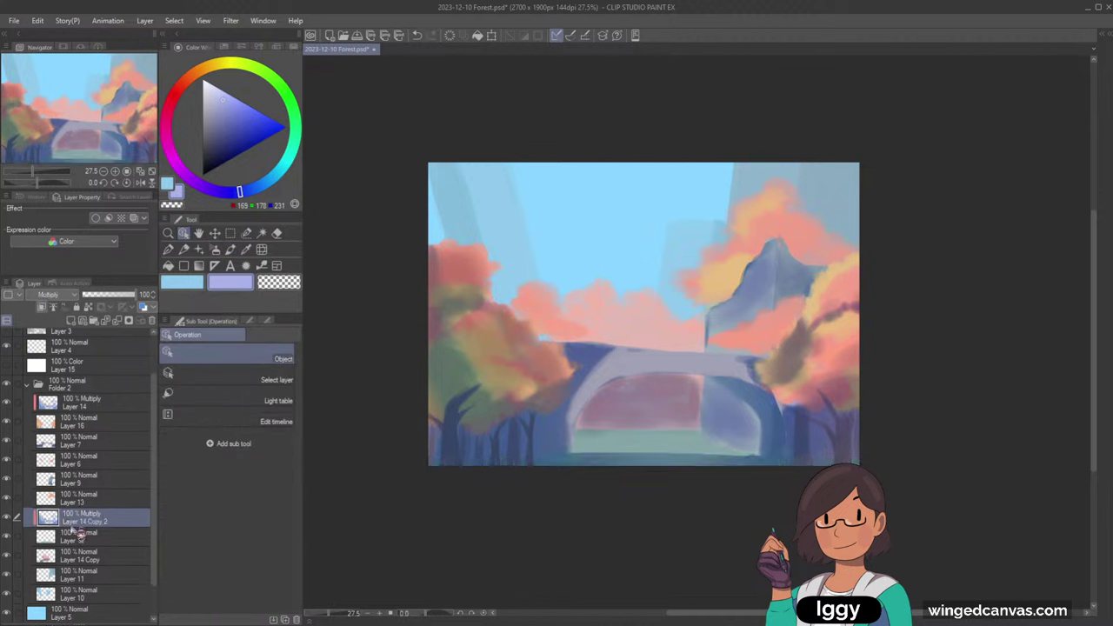
pyautogui.keyDown('ctrl'); pyautogui.click(91, 537); pyautogui.keyUp('ctrl')
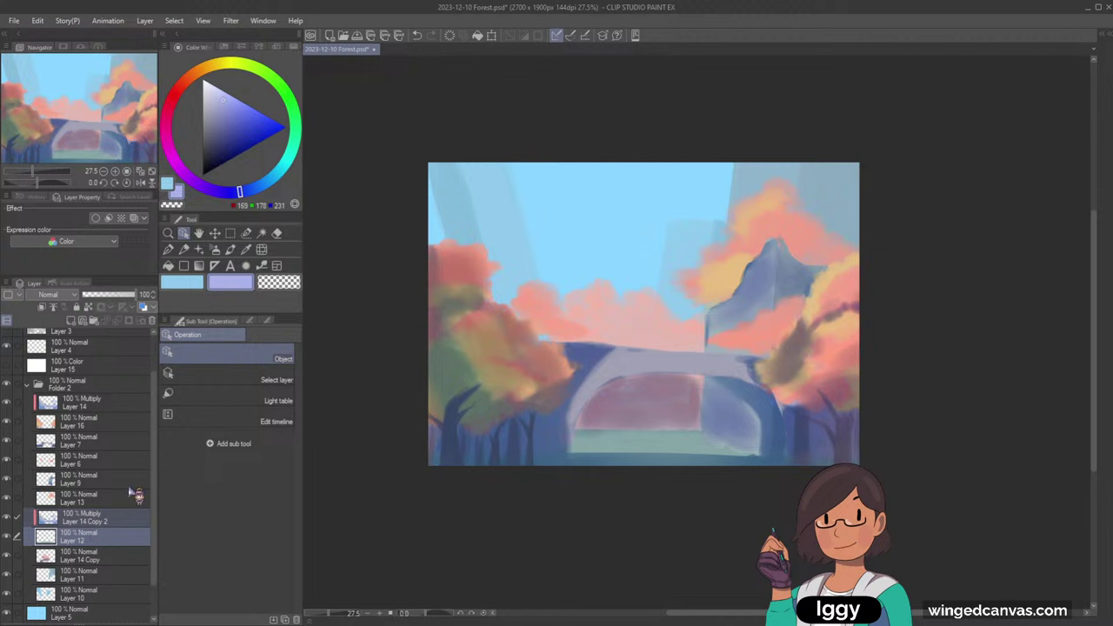
pyautogui.hotkey('shift', 'alt', 'e')
# - Merge the remaining Multiply Layer 14 with Layer 16
pyautogui.click(105, 423)
pyautogui.keyDown('ctrl'); pyautogui.click(107, 407); pyautogui.keyUp('ctrl')
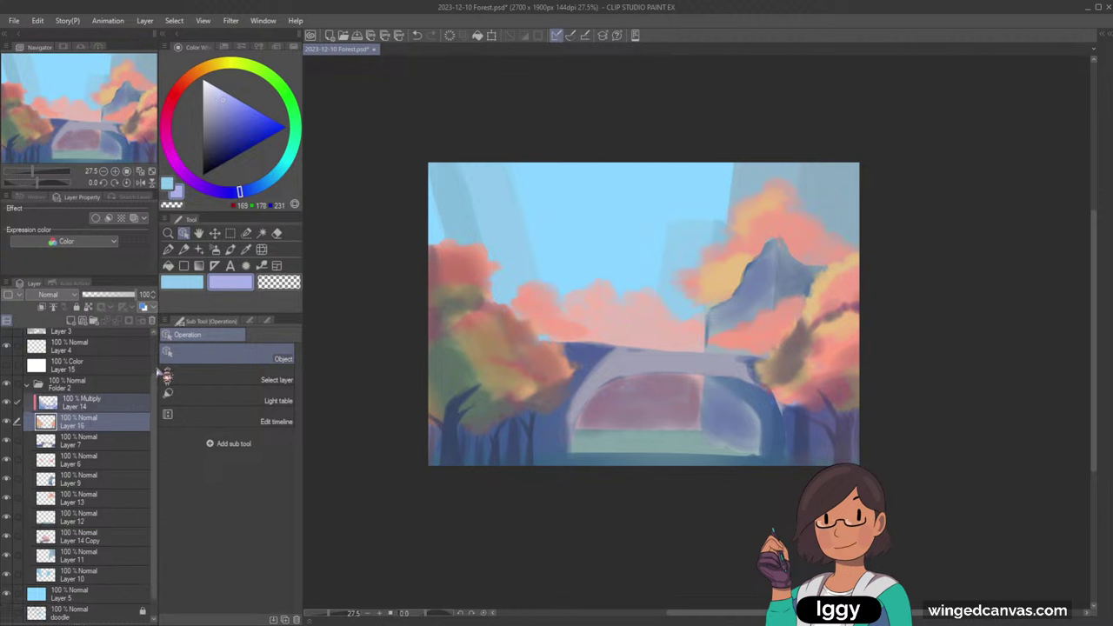
pyautogui.hotkey('shift', 'alt', 'e')
# - Add a new raster layer with the Glow dodge blending mode and place it above Folder 2
pyautogui.click(111, 425)
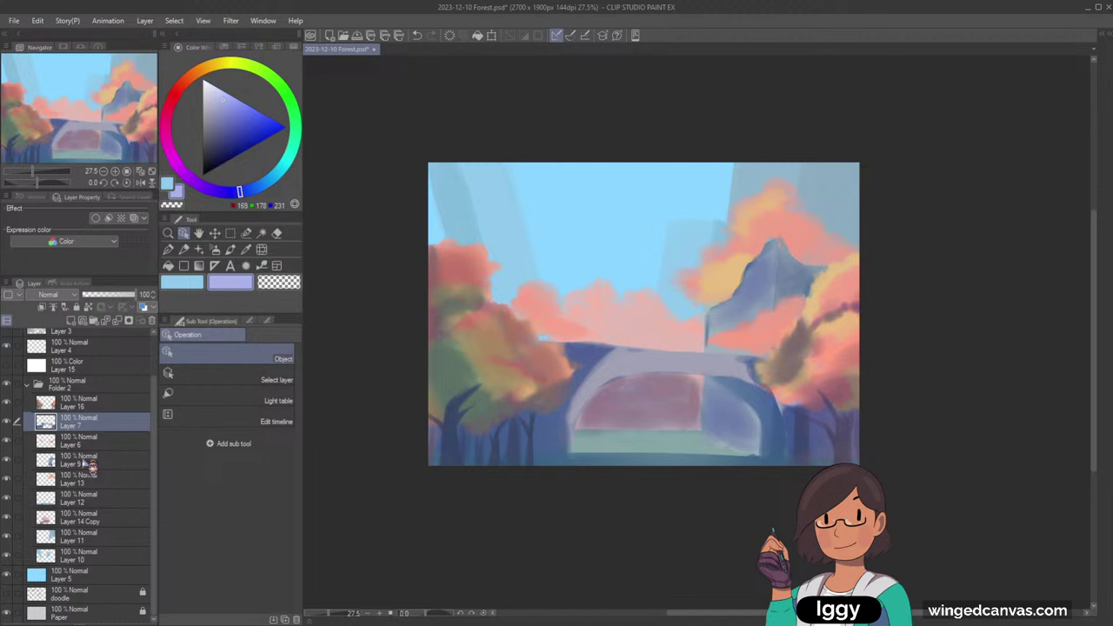
pyautogui.click(110, 406)
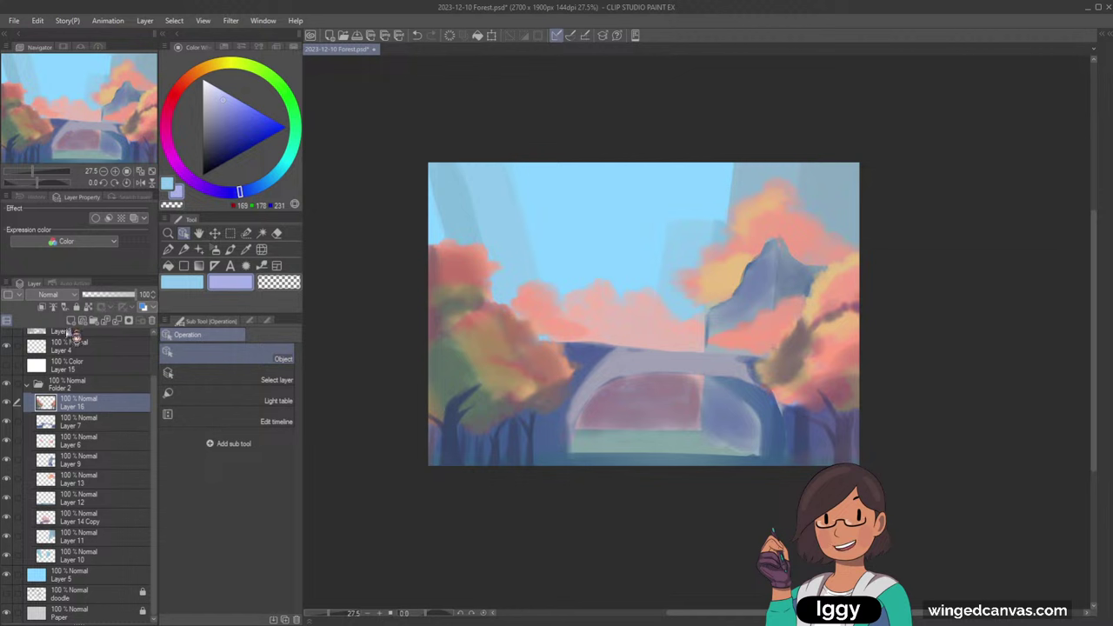
pyautogui.click(70, 320)
pyautogui.click(71, 299)
pyautogui.click(71, 406)
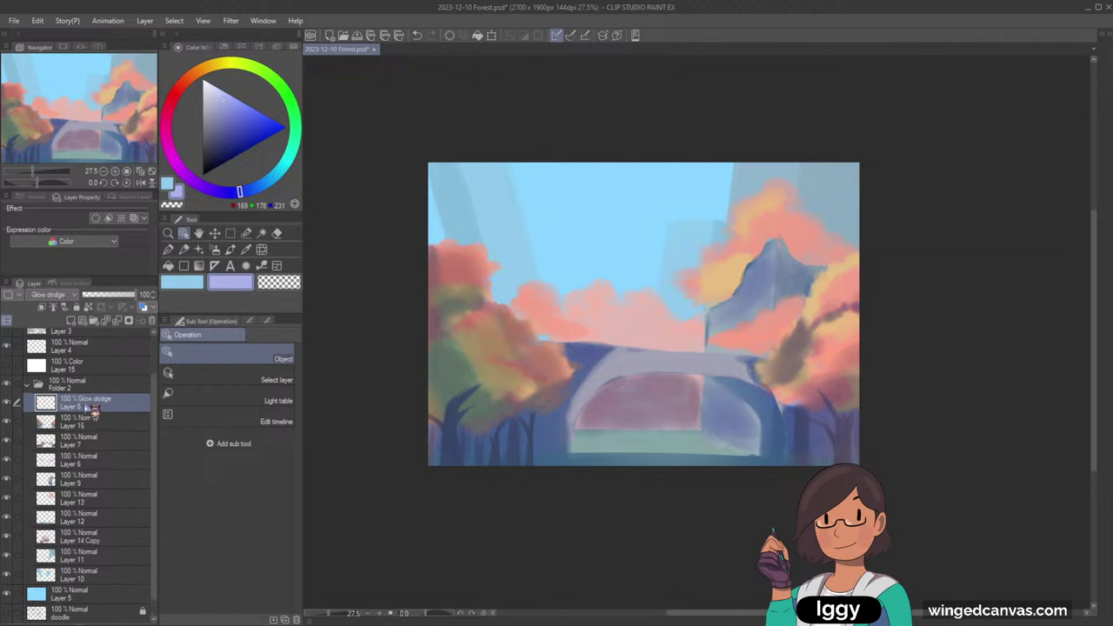
pyautogui.moveTo(92, 404); pyautogui.dragTo(100, 377)
# - Paint an orange glow (RGB 237, 154, 89) over the left trees' foliage with the Soft airbrush on the Glow dodge layer
pyautogui.click(231, 250)
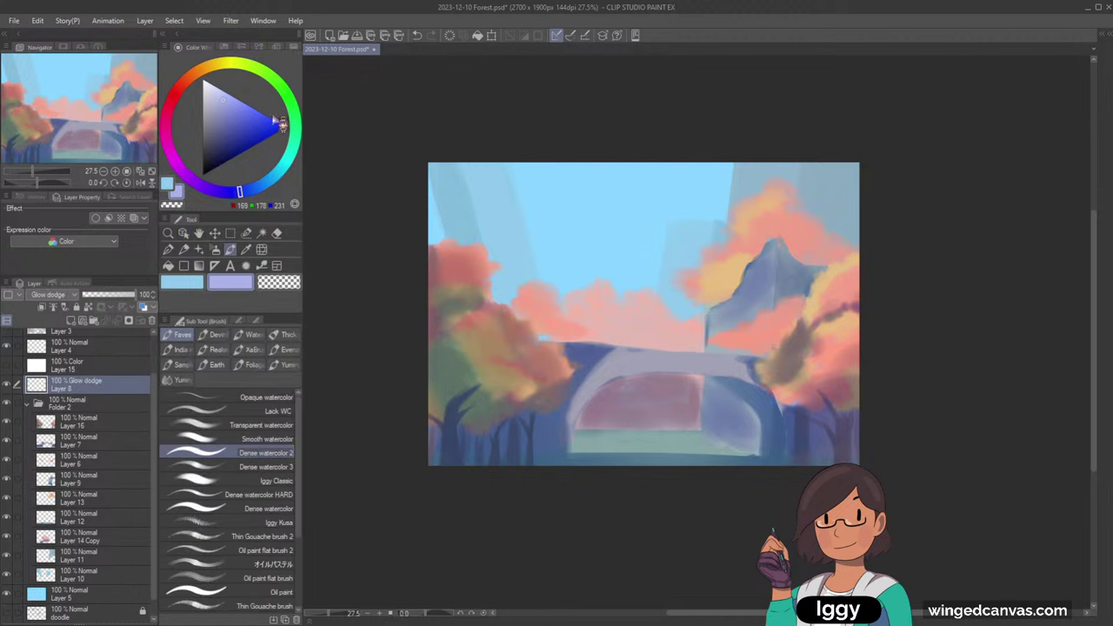
pyautogui.click(195, 75)
pyautogui.click(252, 111)
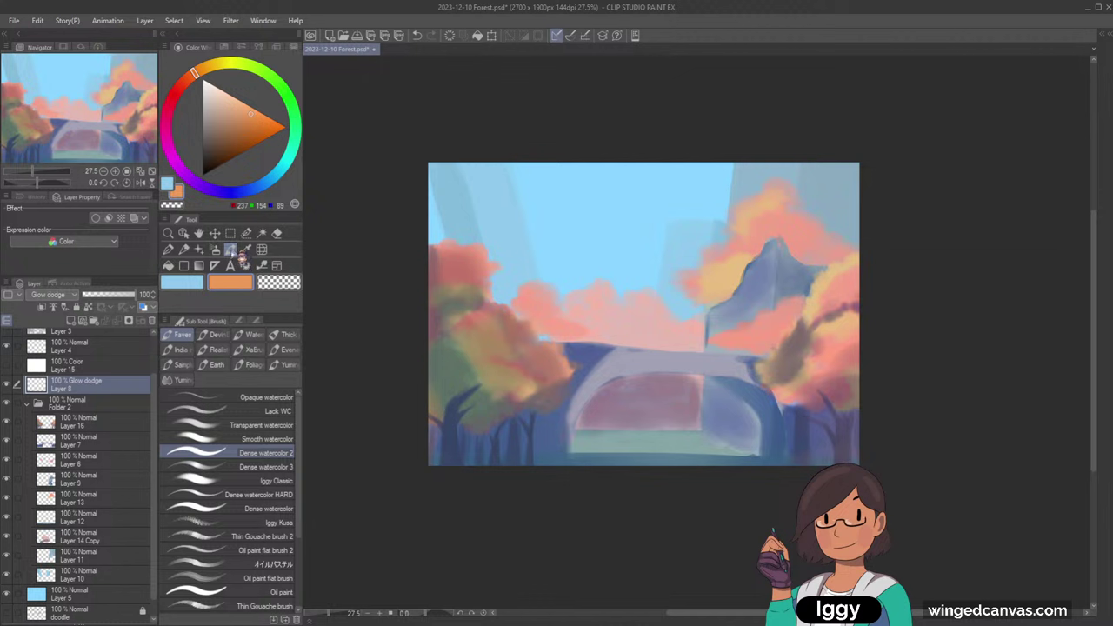
pyautogui.click(215, 249)
pyautogui.moveTo(497, 313)
pyautogui.mouseDown()
pyautogui.moveTo(525, 366)
pyautogui.moveTo(487, 335)
pyautogui.moveTo(543, 347)
pyautogui.mouseUp()
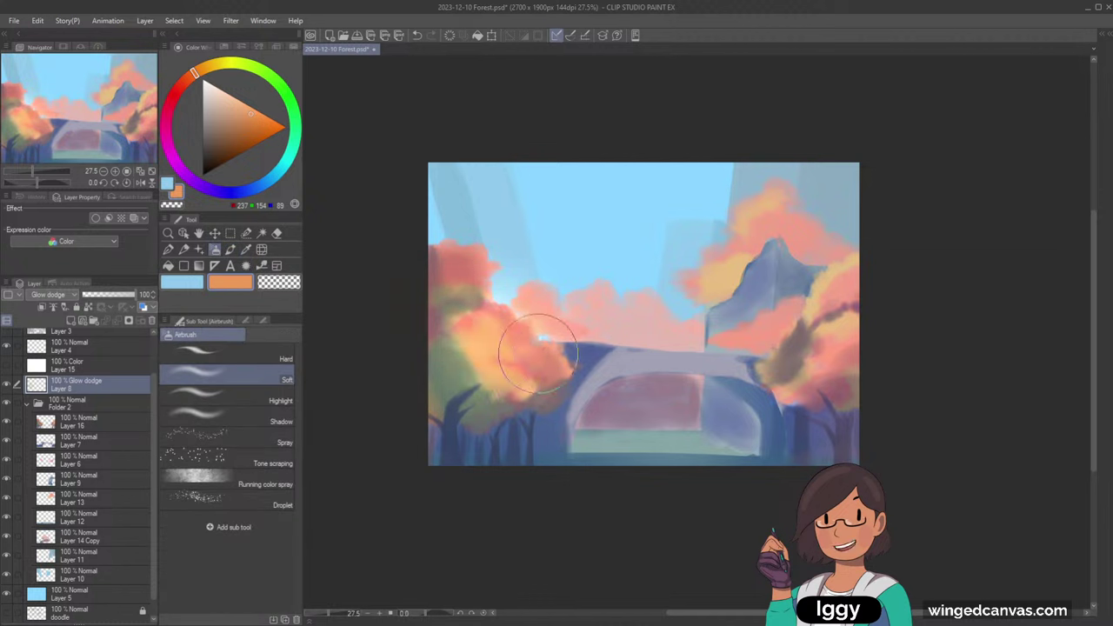
pyautogui.hotkey('ctrl', 'z')
pyautogui.hotkey('ctrl', 'z')
pyautogui.moveTo(533, 344)
pyautogui.mouseDown()
pyautogui.moveTo(474, 278)
pyautogui.moveTo(551, 290)
pyautogui.mouseUp()
# - Airbrush the same orange glow over the foliage of the right-hand trees, undoing the strokes that miss
pyautogui.moveTo(834, 323)
pyautogui.mouseDown()
pyautogui.moveTo(826, 372)
pyautogui.moveTo(806, 376)
pyautogui.mouseUp()
pyautogui.hotkey('ctrl', 'z')
pyautogui.hotkey('ctrl', 'z')
pyautogui.moveTo(854, 291)
pyautogui.mouseDown()
pyautogui.moveTo(800, 325)
pyautogui.moveTo(774, 323)
pyautogui.mouseUp()
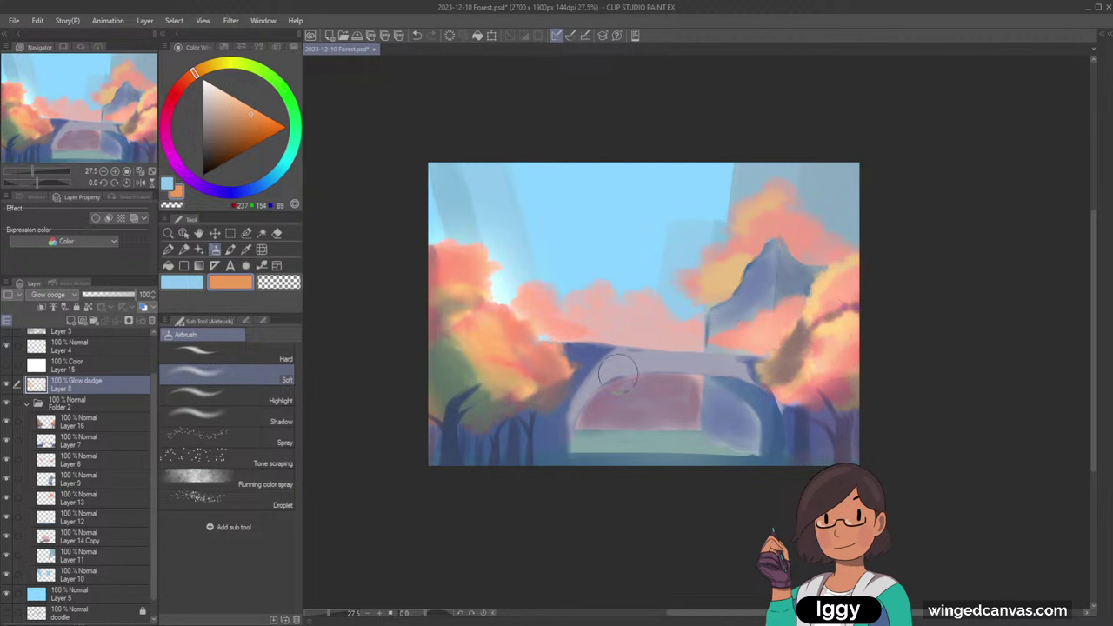
# - Undo the glow stroke on the bridge, reduce the airbrush size, and paint the glow across the pink trees behind the bridge
pyautogui.moveTo(616, 366)
pyautogui.mouseDown()
pyautogui.moveTo(791, 368)
pyautogui.moveTo(663, 363)
pyautogui.moveTo(737, 371)
pyautogui.mouseUp()
pyautogui.hotkey('ctrl', 'z')
pyautogui.press('[')
pyautogui.press('[')
pyautogui.hotkey('ctrl', 'z')
pyautogui.moveTo(588, 324); pyautogui.dragTo(713, 345)
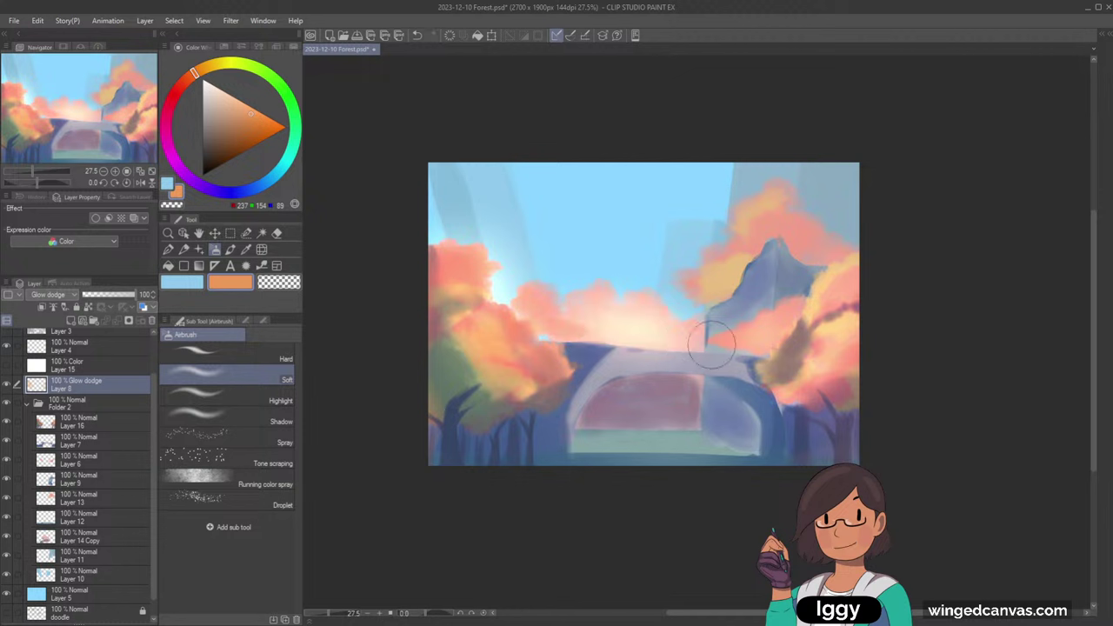
# - Undo the last glow stroke on the pink trees, enlarge the airbrush, and paint orange glow down the left light ray
pyautogui.hotkey('ctrl', 'z')
pyautogui.hotkey('ctrl', 'y')
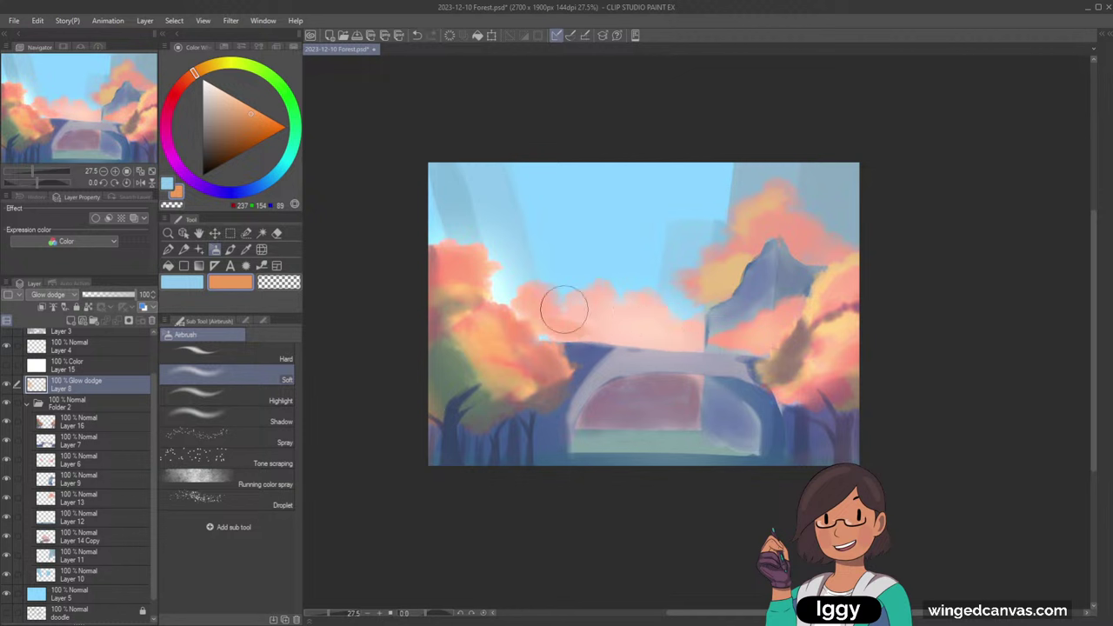
pyautogui.press(']')
pyautogui.moveTo(483, 167); pyautogui.dragTo(534, 293)
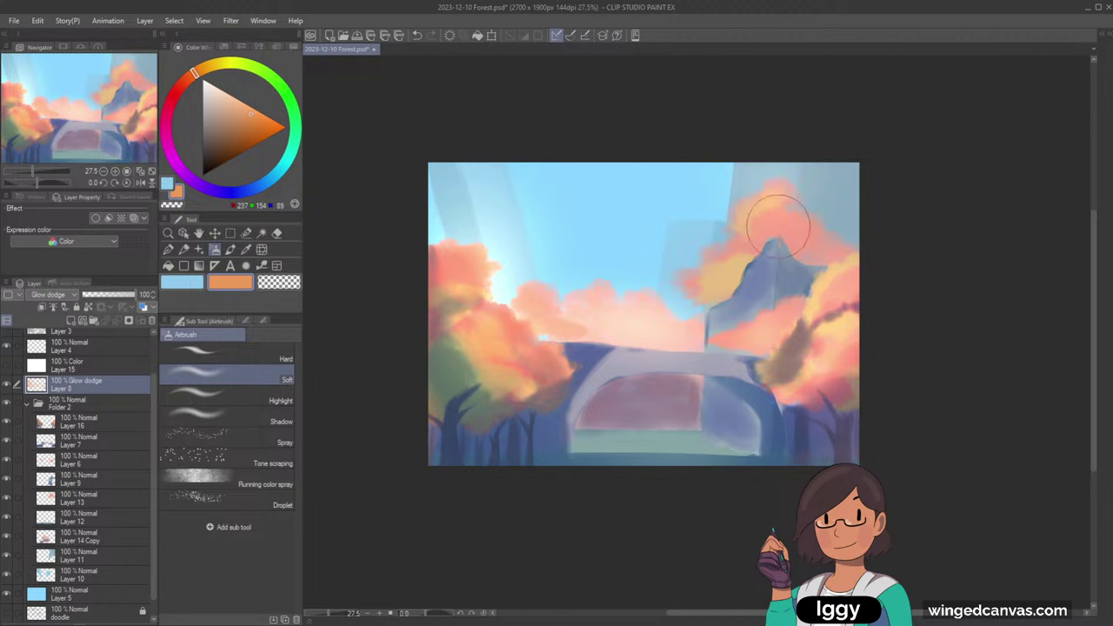
# - Undo the broad glow stroke over the right tree and repaint the glow on its crown with a smaller airbrush
pyautogui.moveTo(765, 218)
pyautogui.mouseDown()
pyautogui.moveTo(731, 252)
pyautogui.moveTo(778, 205)
pyautogui.moveTo(697, 300)
pyautogui.mouseUp()
pyautogui.hotkey('ctrl', 'z')
pyautogui.hotkey('ctrl', 'z')
pyautogui.press('[')
pyautogui.moveTo(785, 207)
pyautogui.mouseDown()
pyautogui.moveTo(836, 213)
pyautogui.moveTo(812, 239)
pyautogui.mouseUp()
# - Enlarge the airbrush and paint soft orange glow over the left trees, both upper light rays, and the ray beside the right tree
pyautogui.press(']')
pyautogui.press(']')
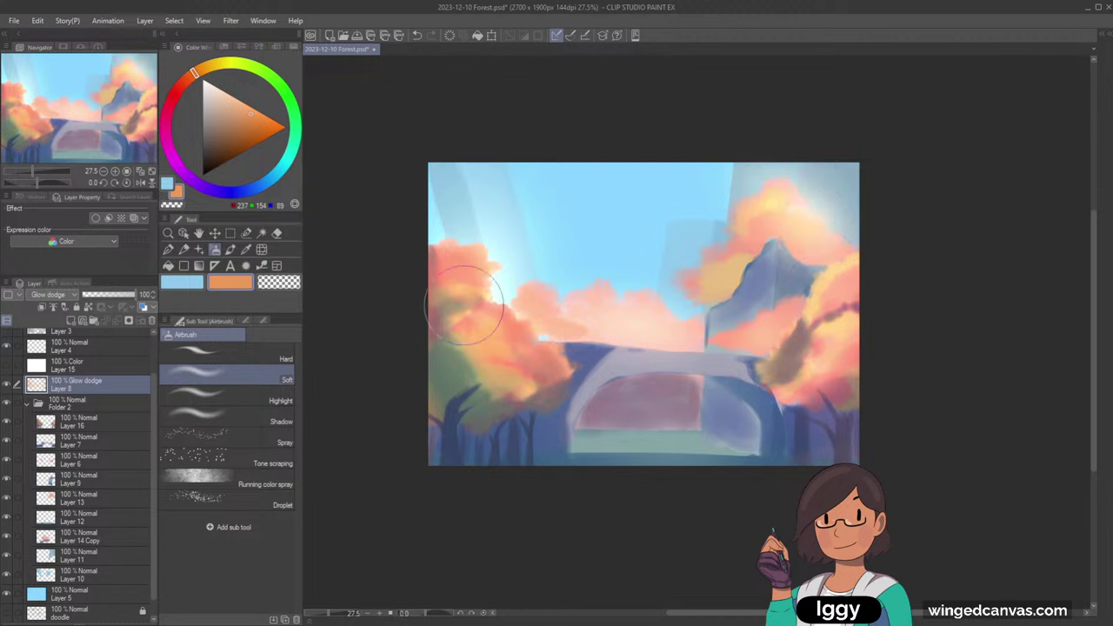
pyautogui.moveTo(487, 320); pyautogui.dragTo(537, 368)
pyautogui.moveTo(486, 194); pyautogui.dragTo(499, 206)
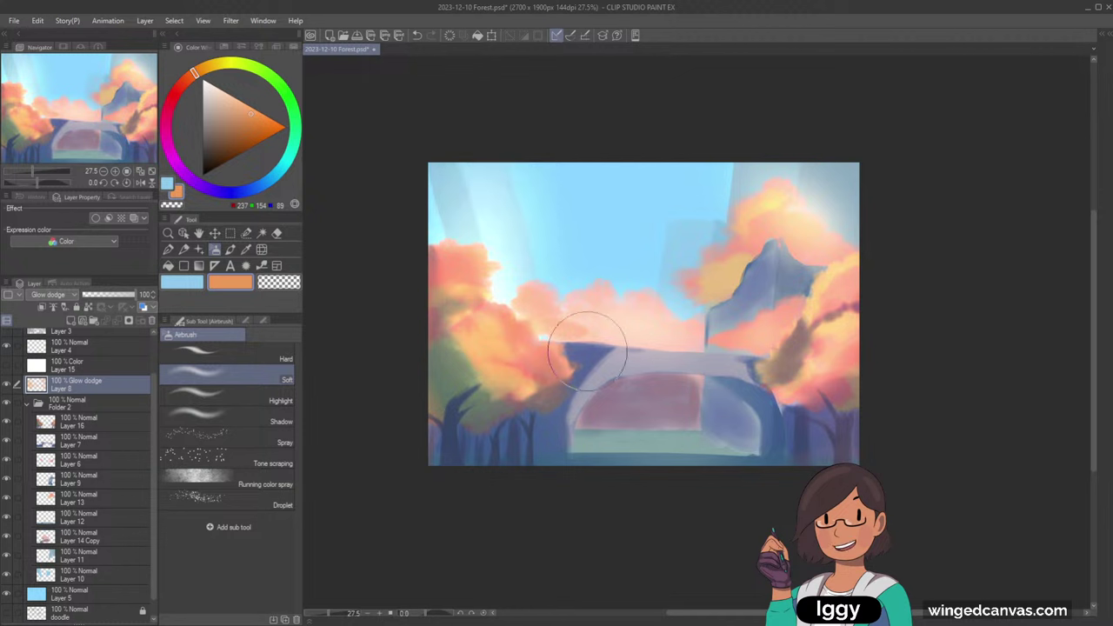
pyautogui.moveTo(770, 172); pyautogui.dragTo(765, 122)
pyautogui.moveTo(675, 266)
pyautogui.mouseDown()
pyautogui.moveTo(681, 295)
pyautogui.moveTo(663, 305)
pyautogui.mouseUp()
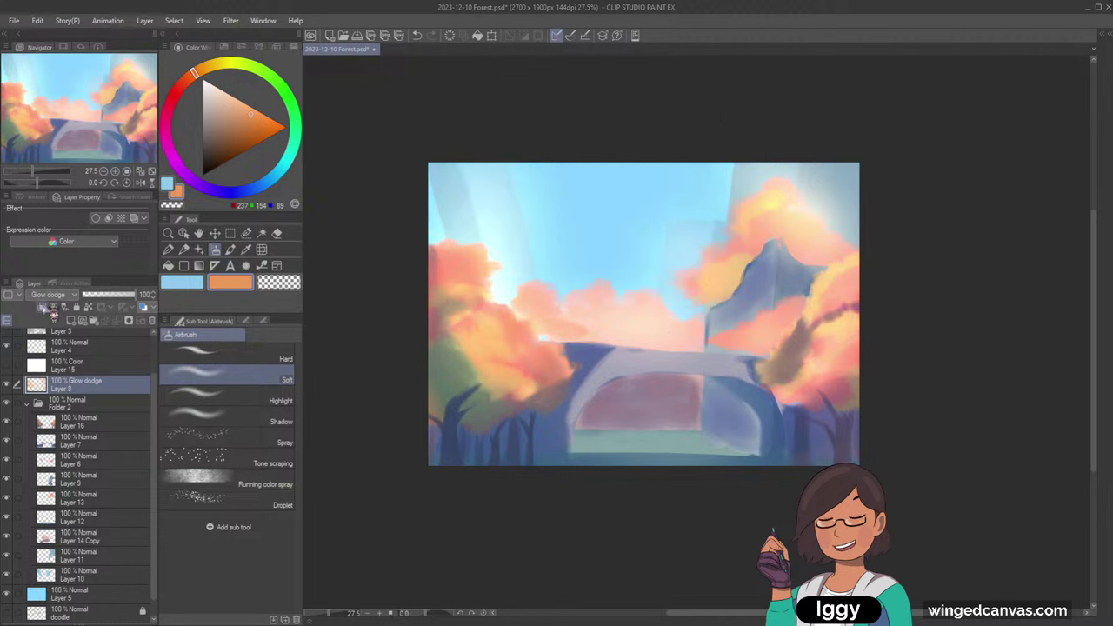
# - Clip the Glow dodge layer to Folder 2 below it, and undo a test glow stroke on the small light ray
pyautogui.click(41, 307)
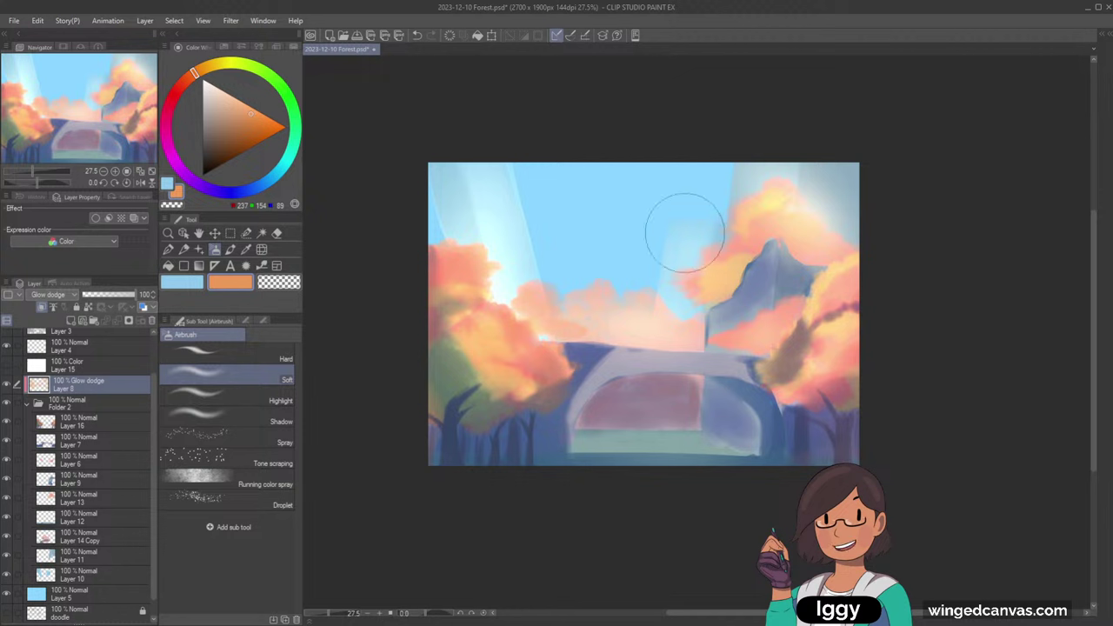
pyautogui.moveTo(685, 235); pyautogui.dragTo(697, 224)
pyautogui.hotkey('ctrl', 'z')
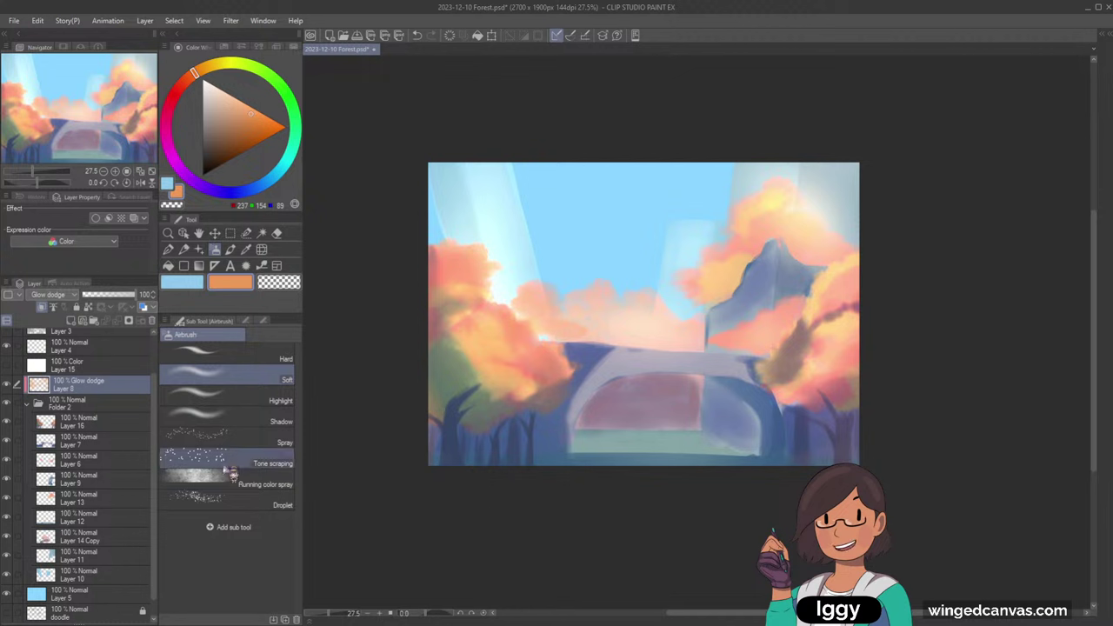
pyautogui.click(168, 265)
pyautogui.keyDown('alt'); pyautogui.click(533, 207); pyautogui.keyUp('alt')
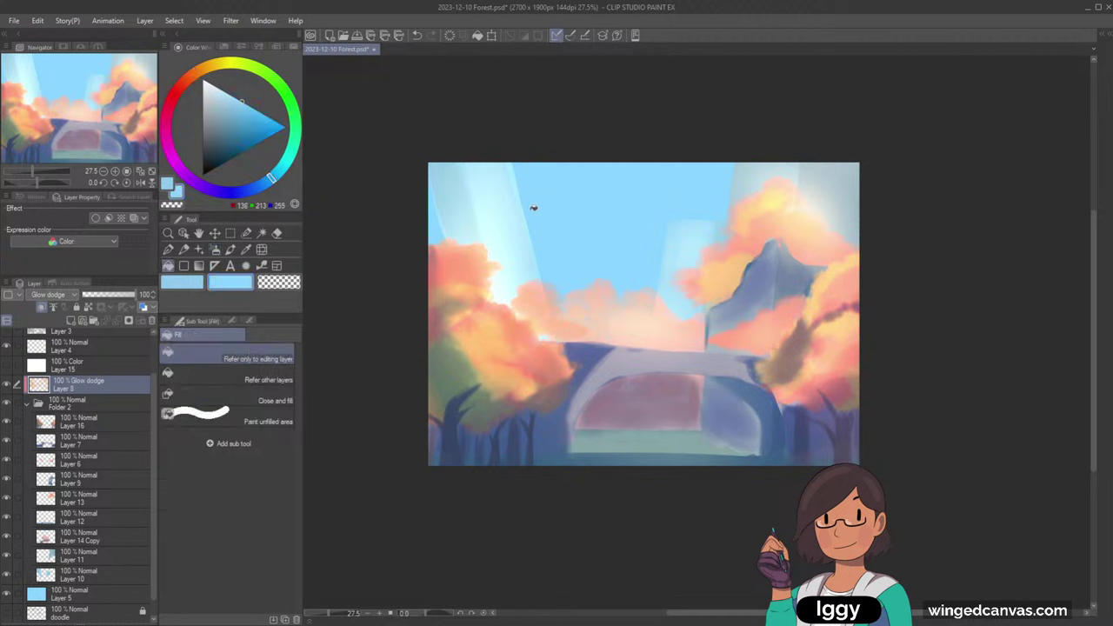
pyautogui.moveTo(271, 181); pyautogui.dragTo(275, 176)
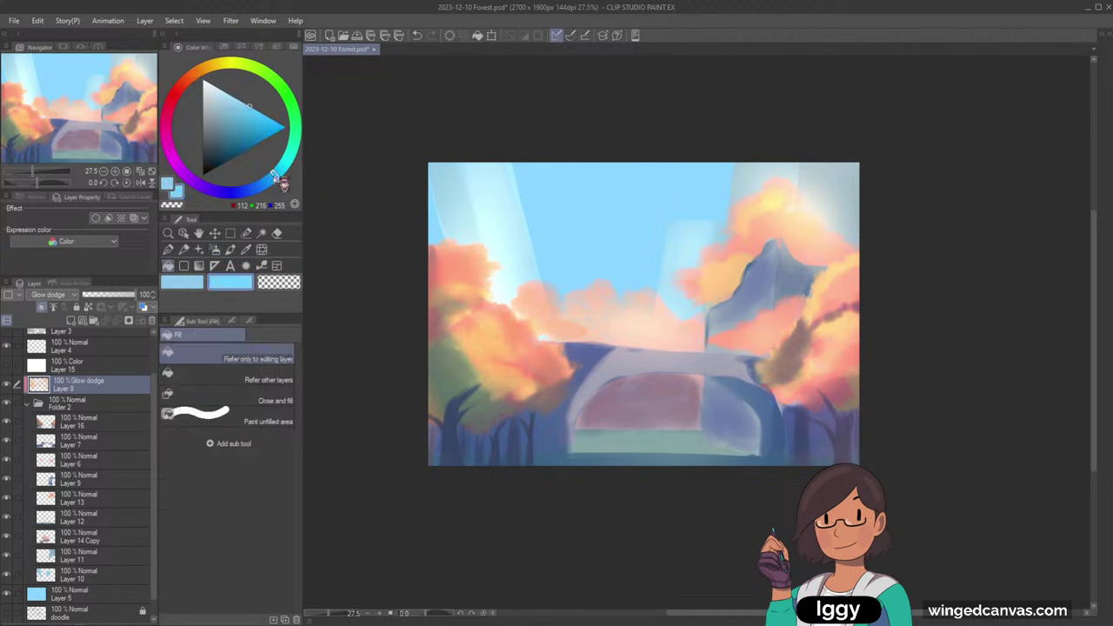
pyautogui.click(556, 242)
pyautogui.hotkey('ctrl', 'z')
# - Make the blue sky layer, Layer 5, active and switch to the main color
pyautogui.click(95, 598)
pyautogui.click(197, 285)
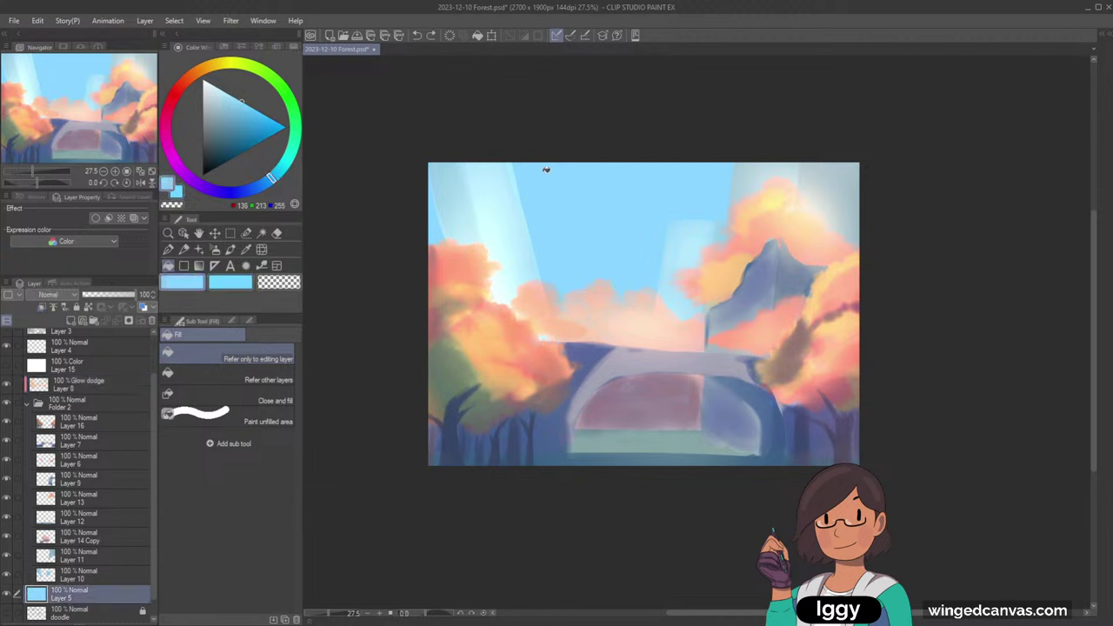
# - Try out lighter, more saturated and darker blues in the color wheel, alternating between its triangular and square color spaces
pyautogui.click(237, 98)
pyautogui.click(240, 101)
pyautogui.moveTo(259, 91)
pyautogui.mouseDown()
pyautogui.moveTo(246, 75)
pyautogui.moveTo(251, 86)
pyautogui.mouseUp()
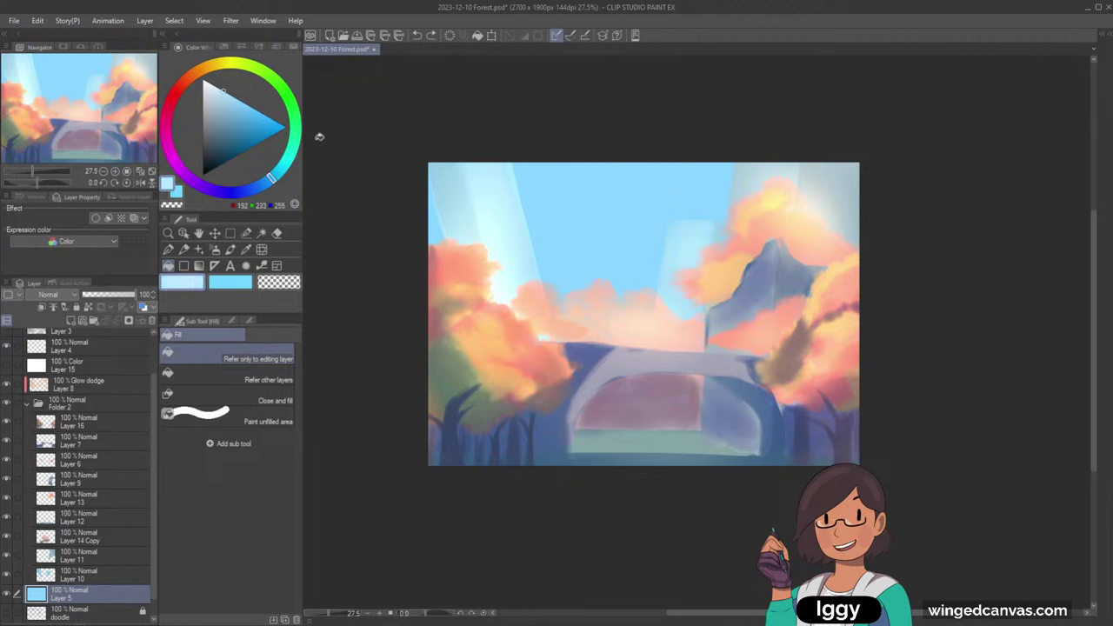
pyautogui.click(296, 207)
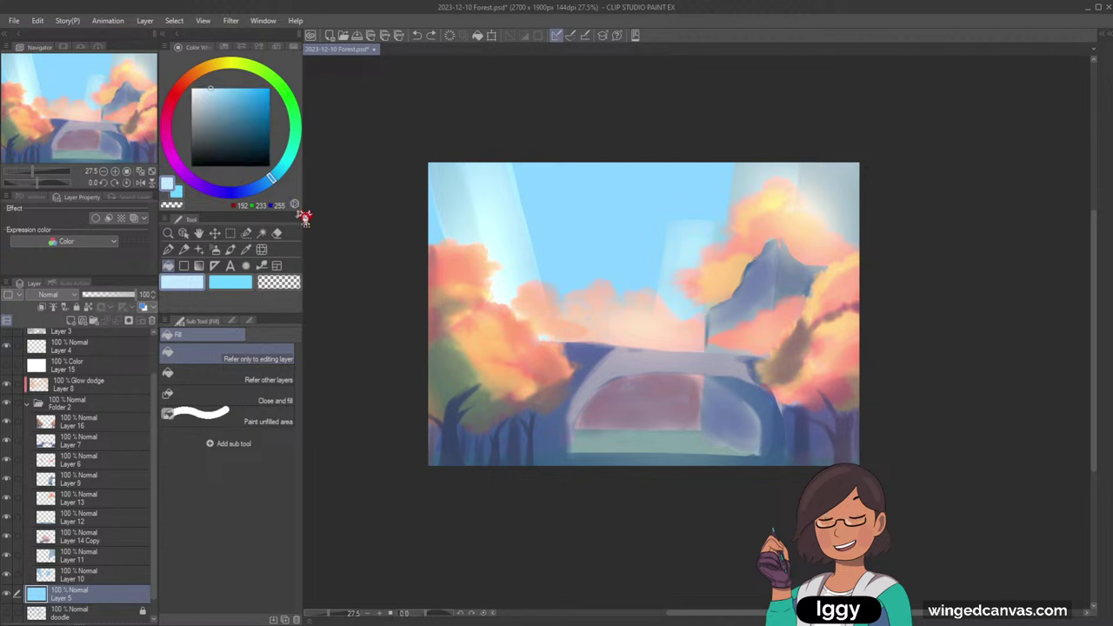
pyautogui.click(299, 209)
pyautogui.moveTo(229, 94)
pyautogui.mouseDown()
pyautogui.moveTo(280, 103)
pyautogui.moveTo(267, 88)
pyautogui.moveTo(281, 94)
pyautogui.moveTo(287, 76)
pyautogui.mouseUp()
pyautogui.click(288, 129)
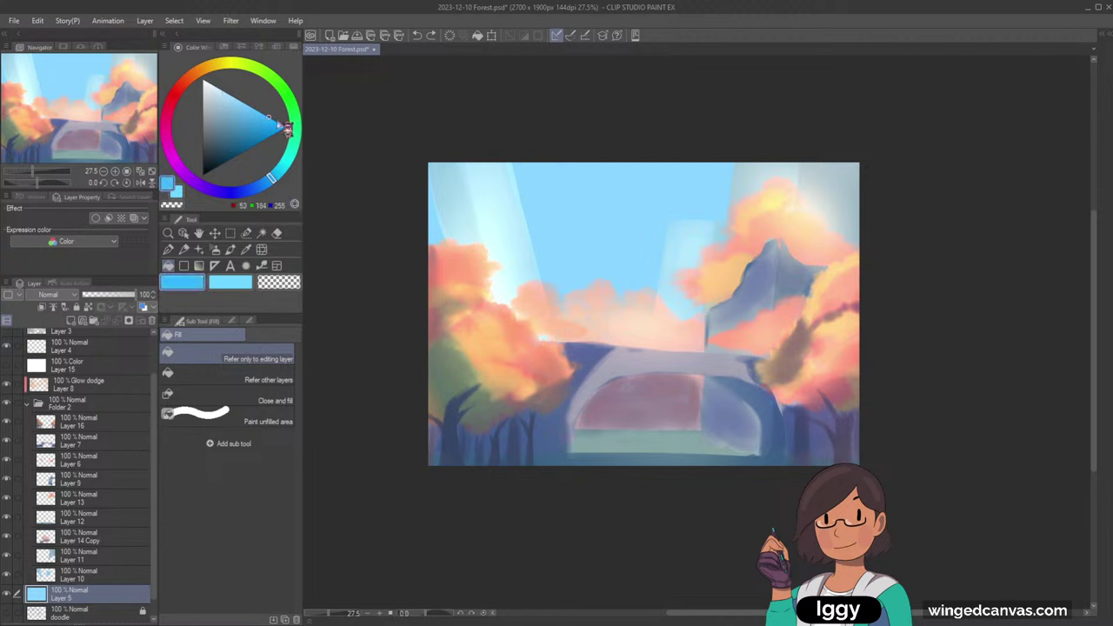
pyautogui.click(296, 205)
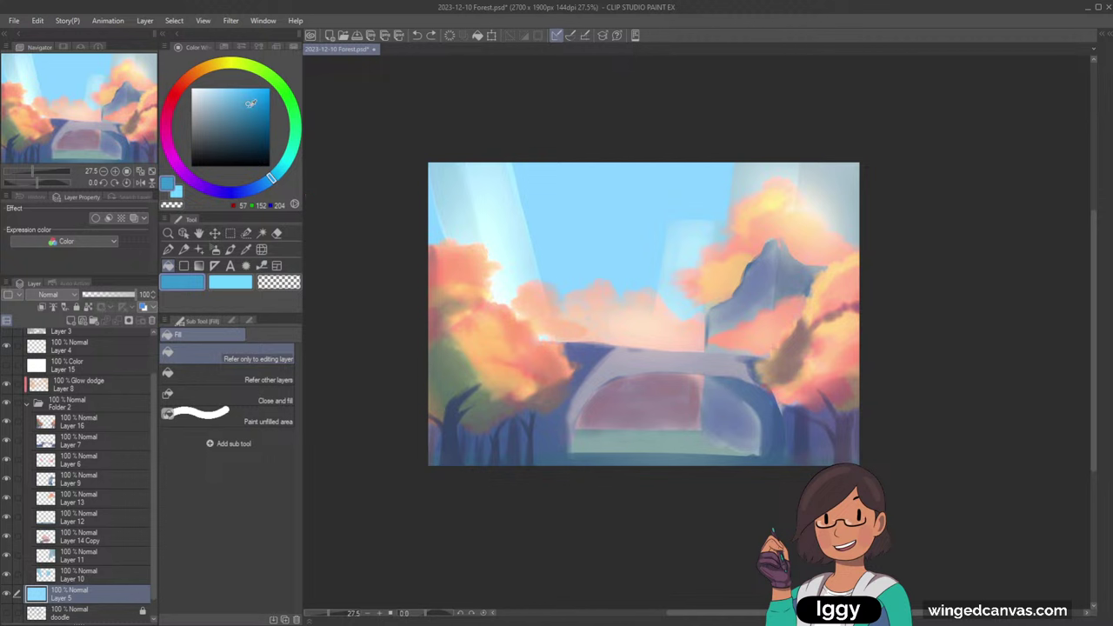
pyautogui.moveTo(251, 102)
pyautogui.mouseDown()
pyautogui.moveTo(255, 91)
pyautogui.moveTo(230, 89)
pyautogui.moveTo(217, 105)
pyautogui.moveTo(214, 88)
pyautogui.moveTo(261, 103)
pyautogui.moveTo(246, 80)
pyautogui.moveTo(272, 65)
pyautogui.moveTo(224, 69)
pyautogui.moveTo(287, 122)
pyautogui.moveTo(312, 113)
pyautogui.moveTo(231, 121)
pyautogui.mouseUp()
pyautogui.click(296, 205)
pyautogui.click(231, 104)
pyautogui.moveTo(304, 119); pyautogui.dragTo(251, 36)
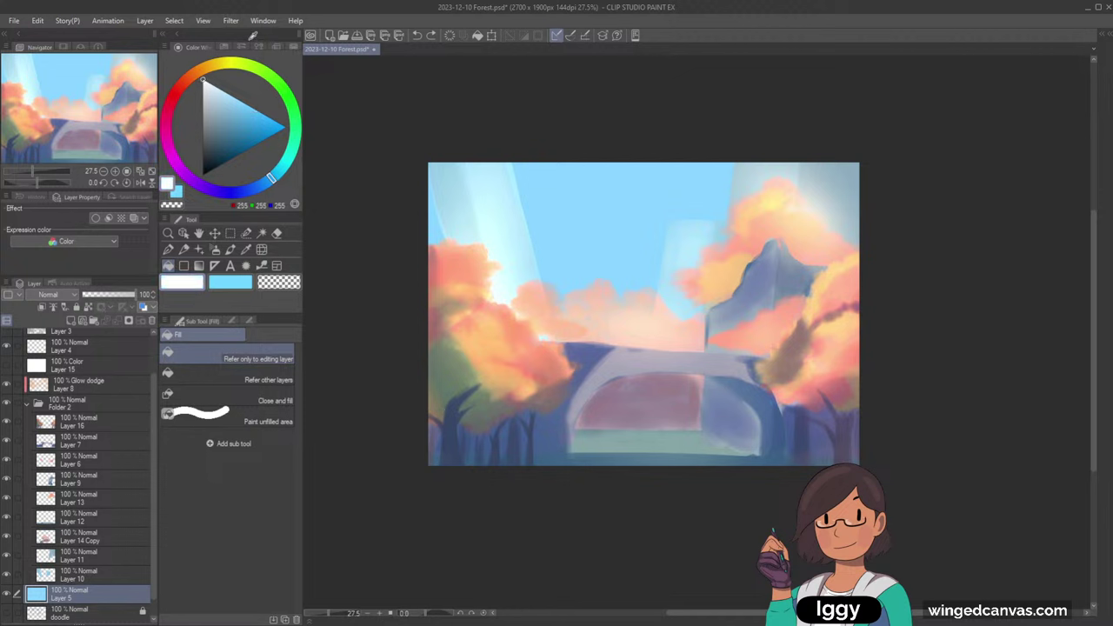
# - Sample the sky blue, shift it to a brighter cyan (RGB 110, 222, 255), and fill the sky on Layer 5
pyautogui.keyDown('alt'); pyautogui.click(612, 216); pyautogui.keyUp('alt')
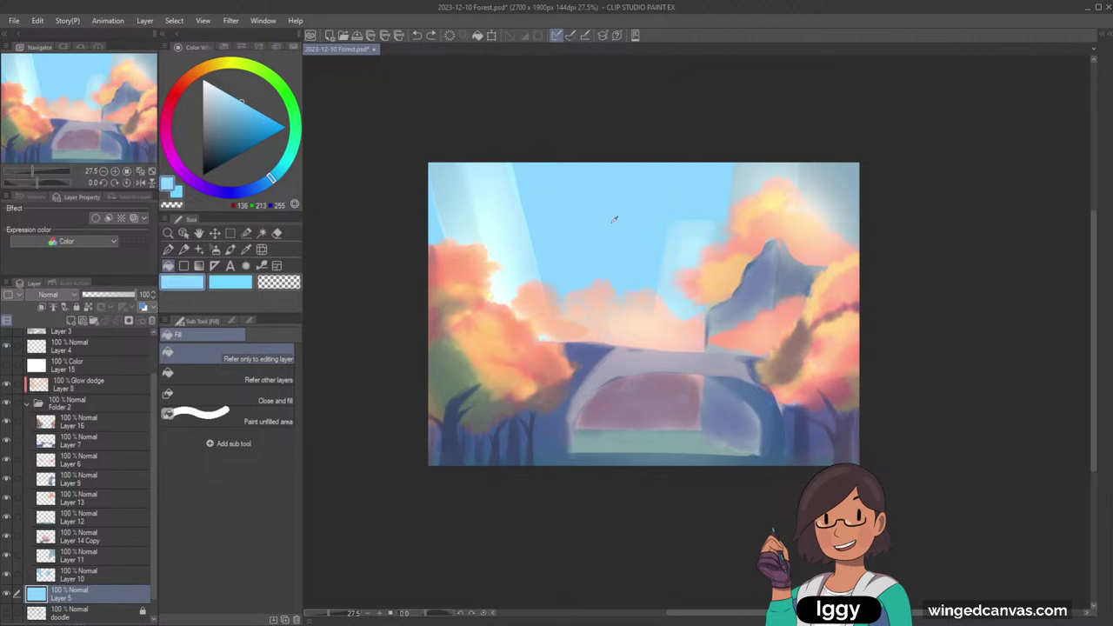
pyautogui.moveTo(249, 105); pyautogui.dragTo(267, 109)
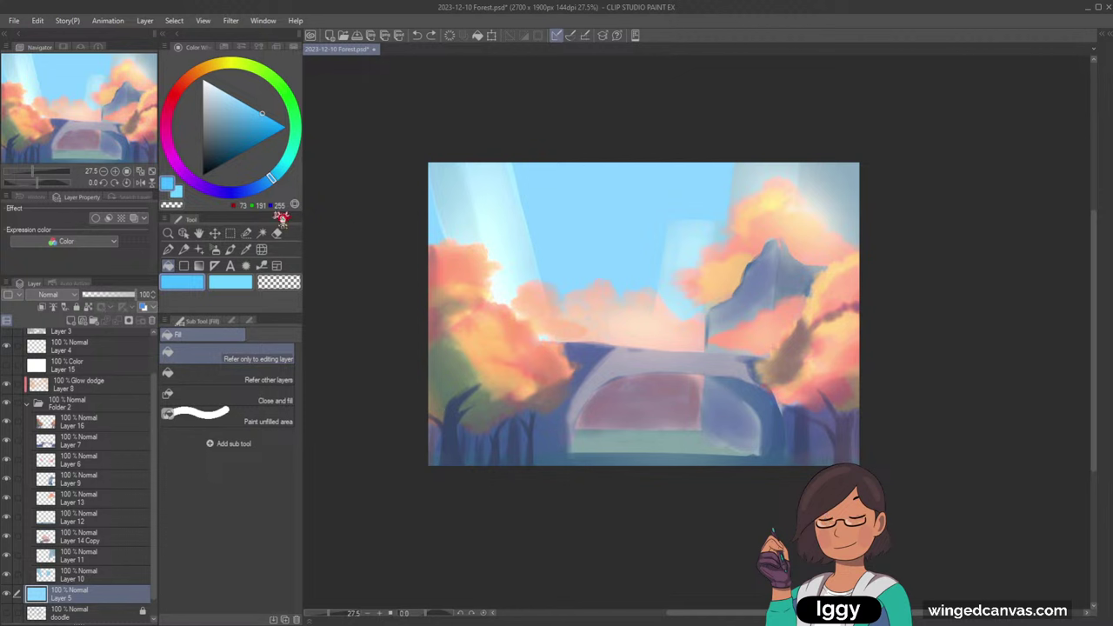
pyautogui.moveTo(285, 184); pyautogui.dragTo(289, 180)
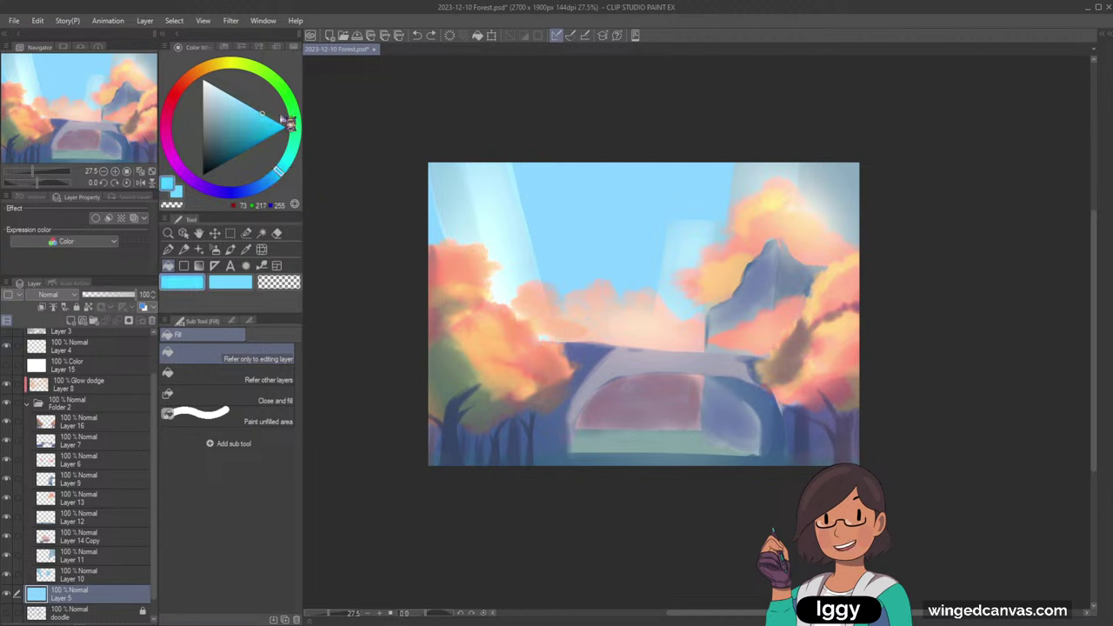
pyautogui.moveTo(262, 104); pyautogui.dragTo(261, 103)
pyautogui.click(171, 250)
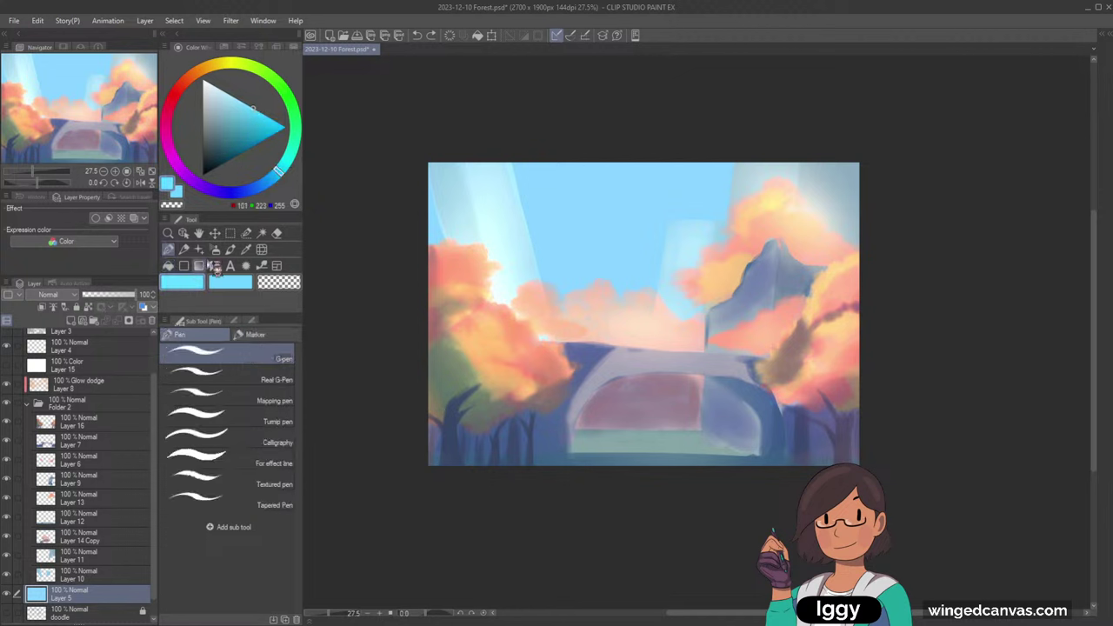
pyautogui.click(169, 266)
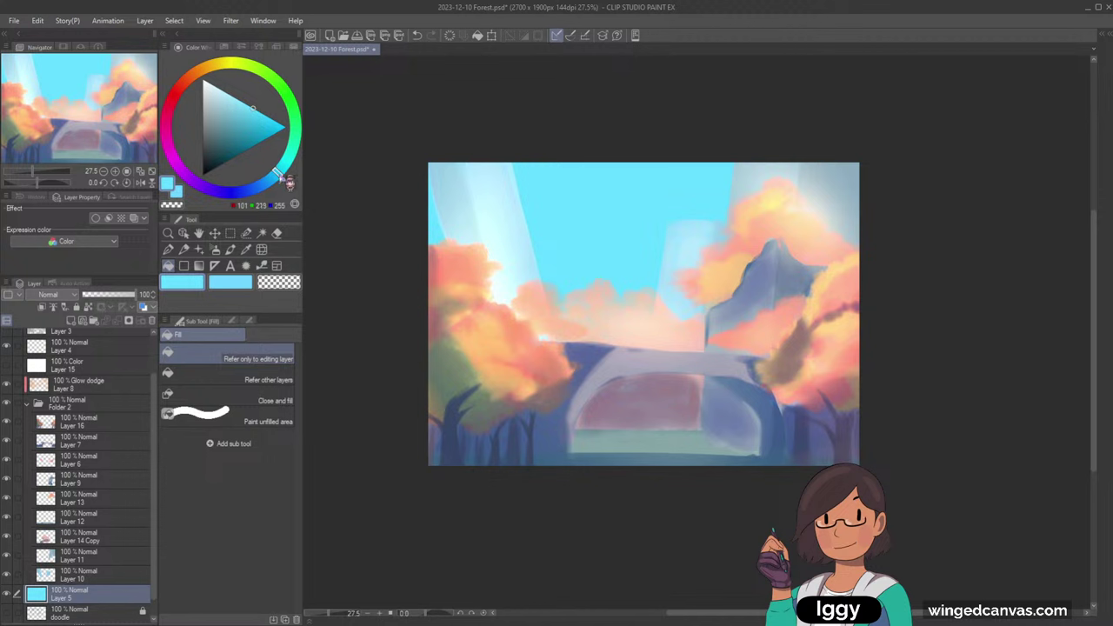
pyautogui.click(255, 102)
pyautogui.scroll(-2, 902, 406)
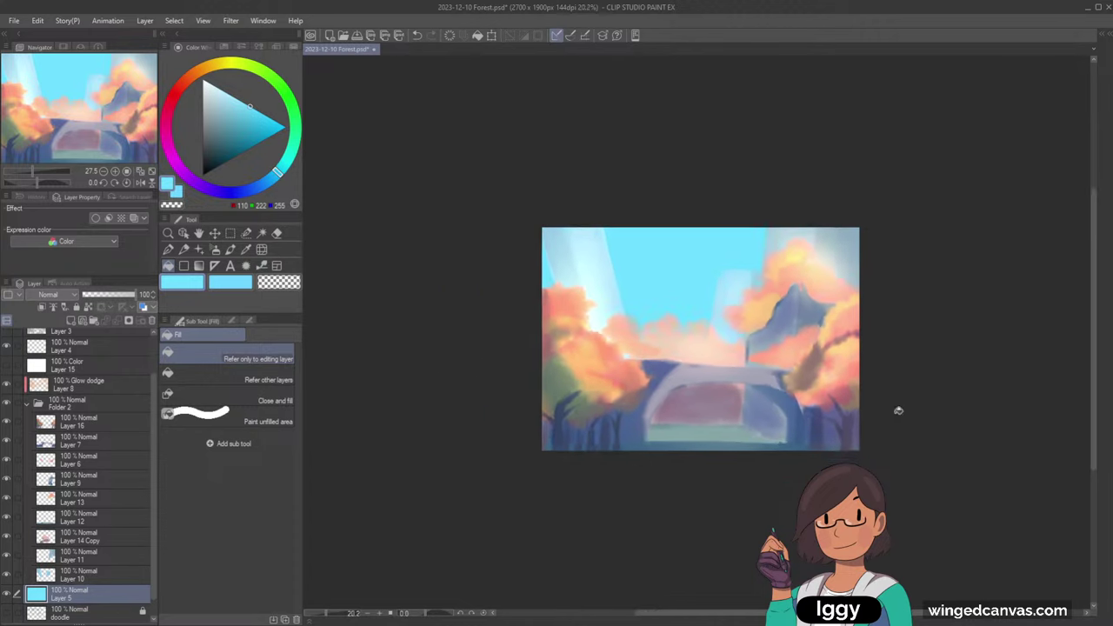
# - Activate the Glow dodge layer, pick up its glow color from the layer over the right tree, and deepen it to RGB 211, 114, 38
pyautogui.scroll(1, 896, 406)
pyautogui.click(183, 234)
pyautogui.click(805, 223)
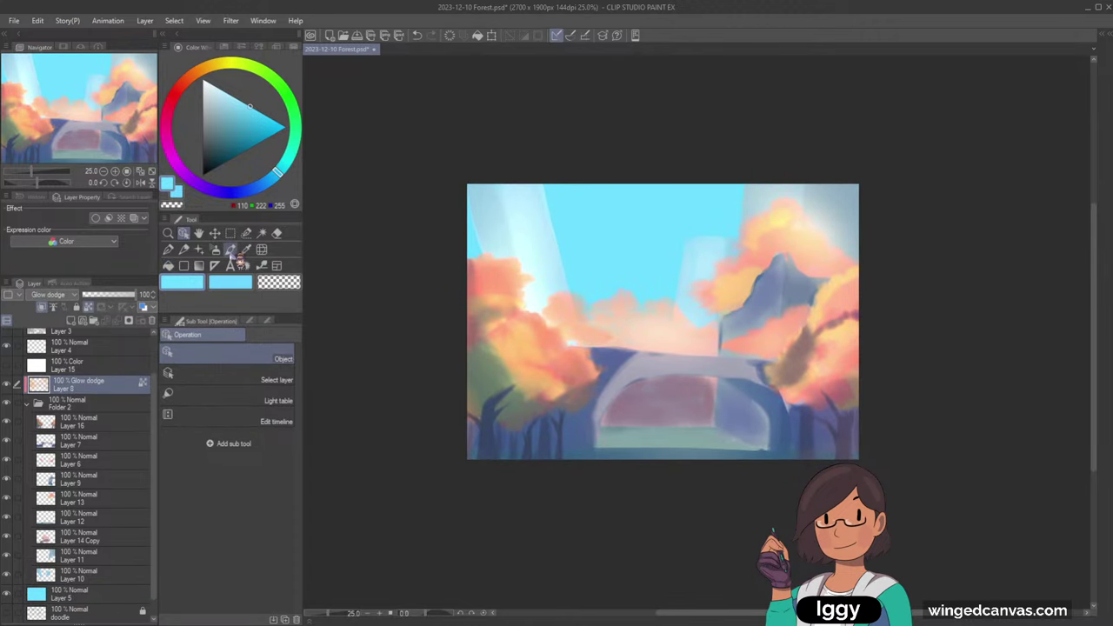
pyautogui.click(217, 249)
pyautogui.keyDown('alt'); pyautogui.click(782, 223); pyautogui.keyUp('alt')
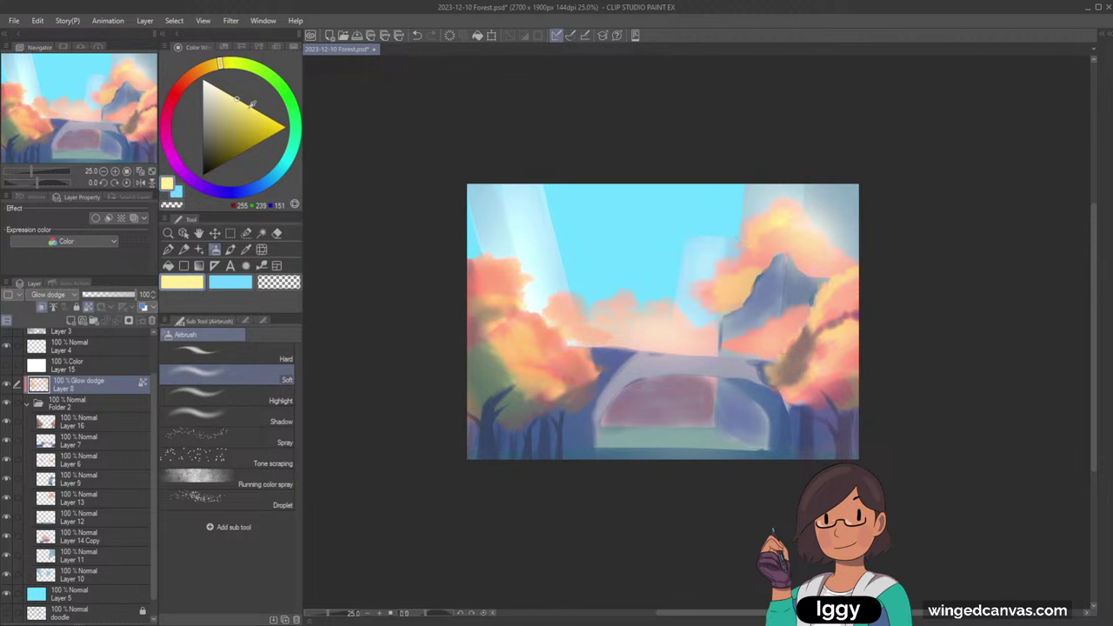
pyautogui.click(247, 251)
pyautogui.click(261, 379)
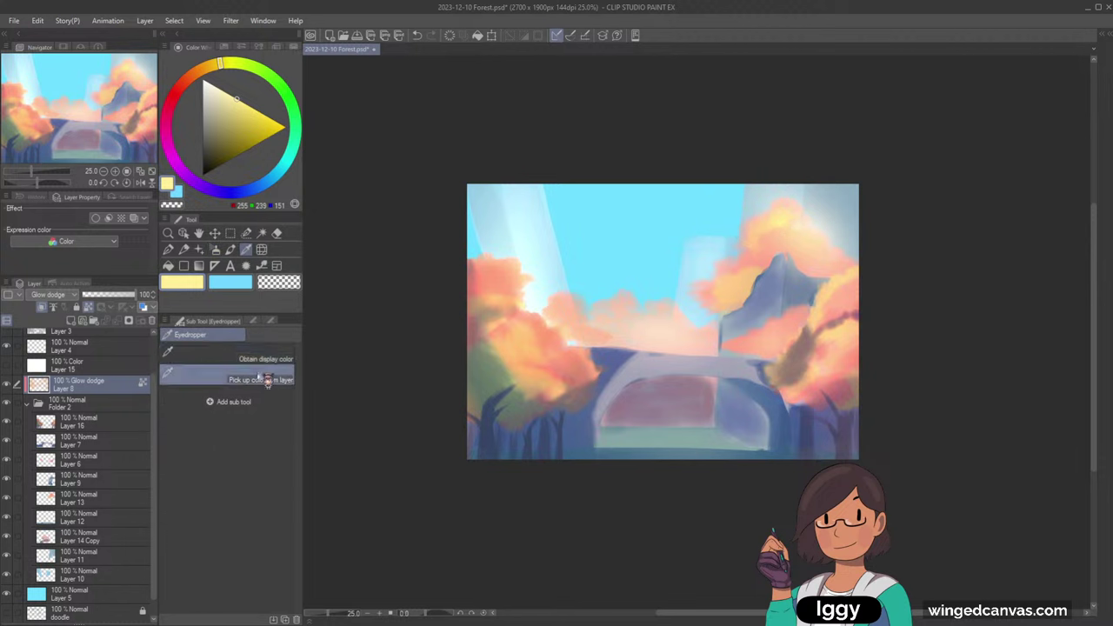
pyautogui.click(788, 229)
pyautogui.moveTo(258, 117); pyautogui.dragTo(259, 129)
# - Try the Dense watercolor 2 brush on the right tree's foliage, undo the stroke, and return to the Soft airbrush
pyautogui.click(231, 251)
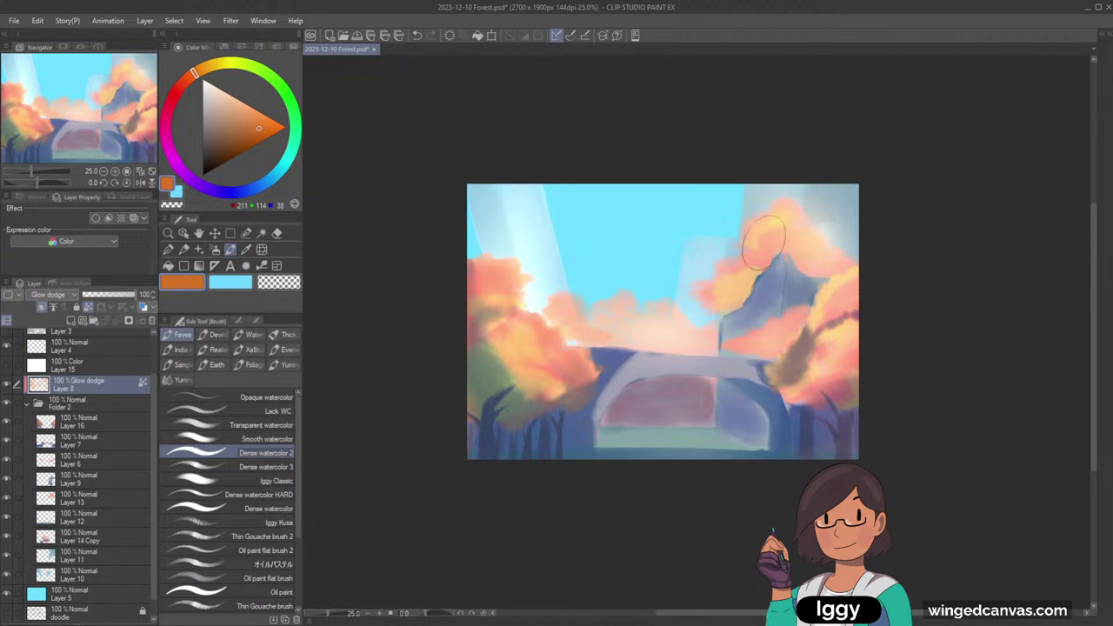
pyautogui.hotkey('ctrl', 'z')
pyautogui.click(215, 249)
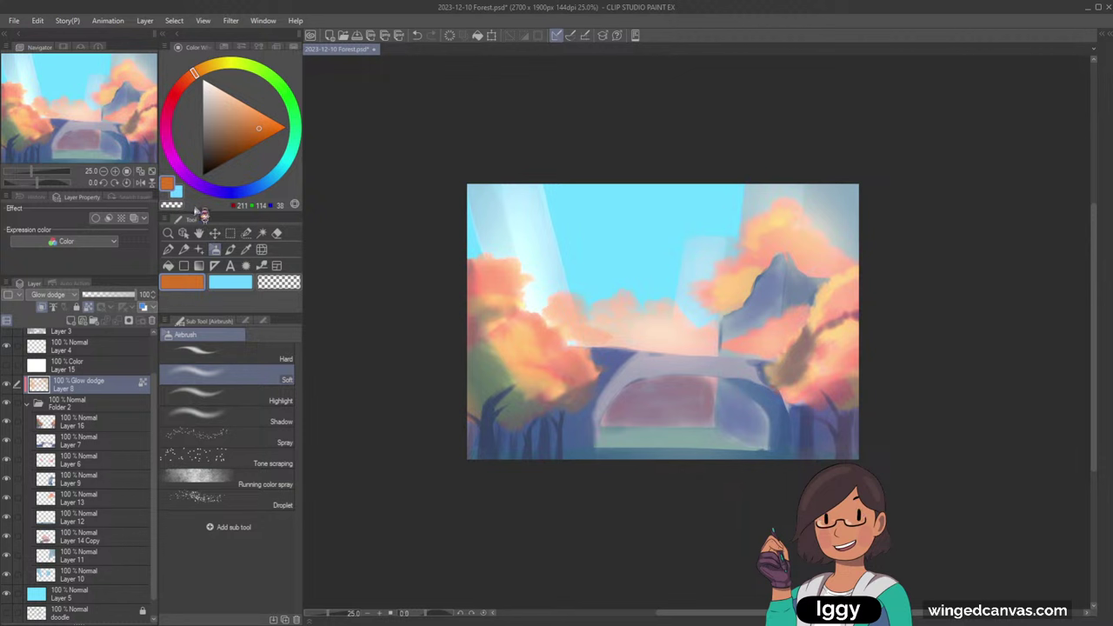
pyautogui.press('/')
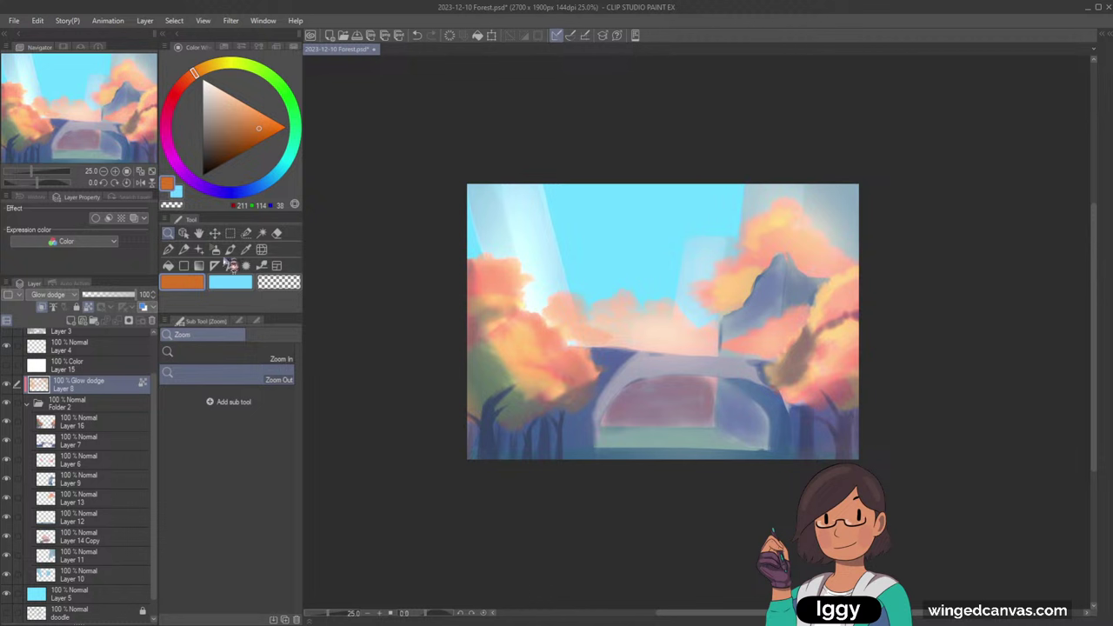
pyautogui.click(214, 249)
# - Try orange and darker brown glow strokes, including RGB 170, 91, 30, over the pink trees behind the bridge, undoing each
pyautogui.moveTo(635, 330)
pyautogui.mouseDown()
pyautogui.moveTo(596, 323)
pyautogui.moveTo(651, 310)
pyautogui.moveTo(634, 330)
pyautogui.moveTo(639, 348)
pyautogui.moveTo(696, 342)
pyautogui.mouseUp()
pyautogui.click(266, 116)
pyautogui.hotkey('ctrl', 'z')
pyautogui.click(247, 137)
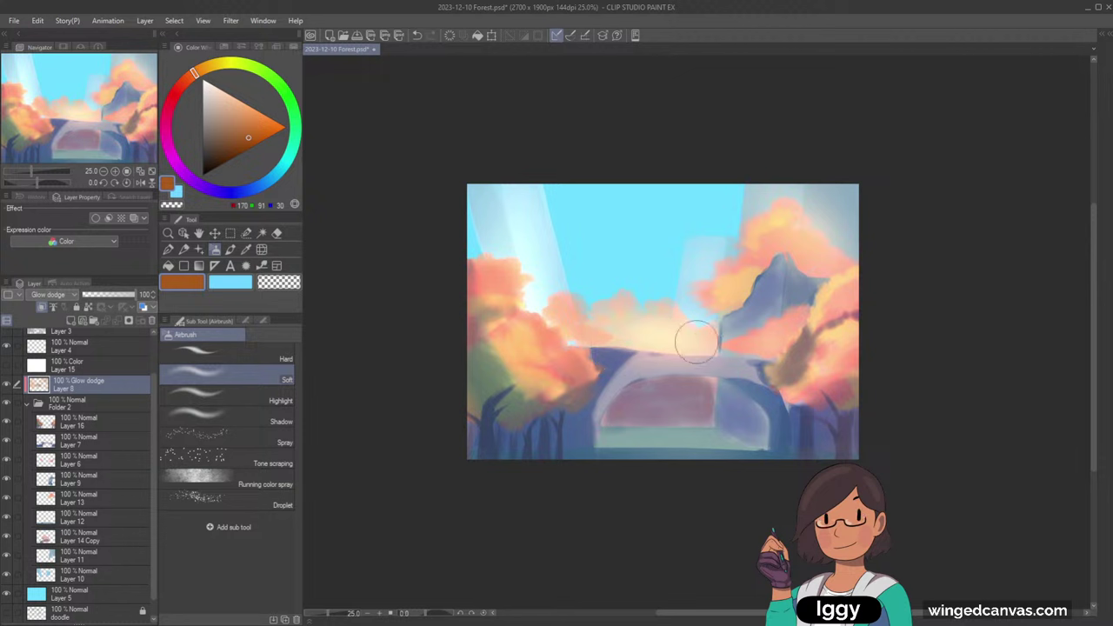
pyautogui.hotkey('ctrl', 'z')
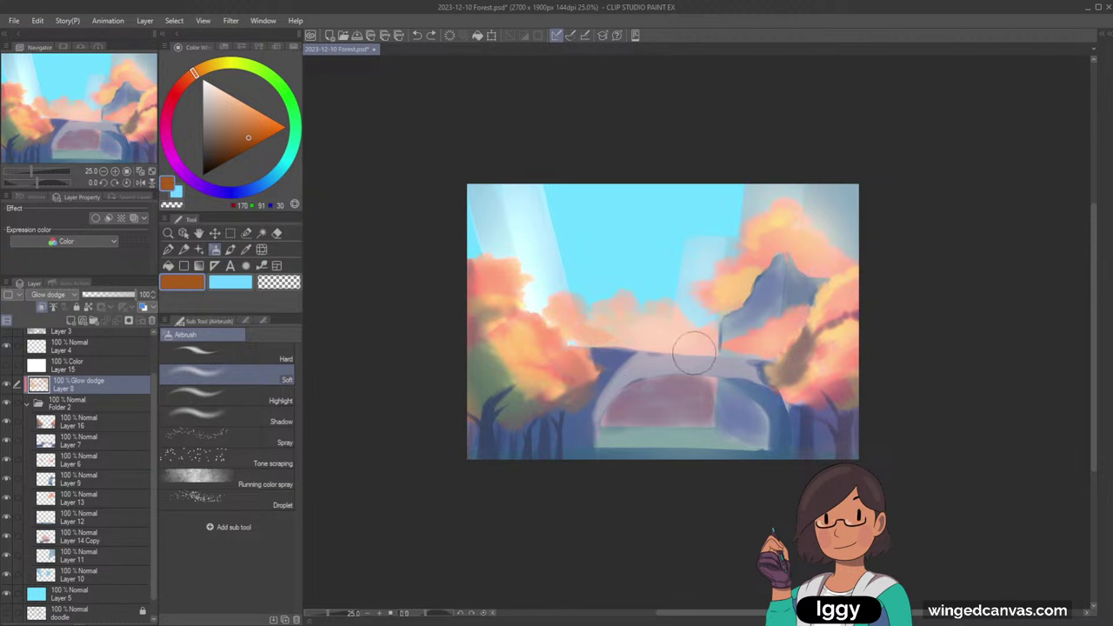
pyautogui.click(233, 144)
pyautogui.moveTo(612, 337); pyautogui.dragTo(703, 343)
pyautogui.hotkey('ctrl', 'z')
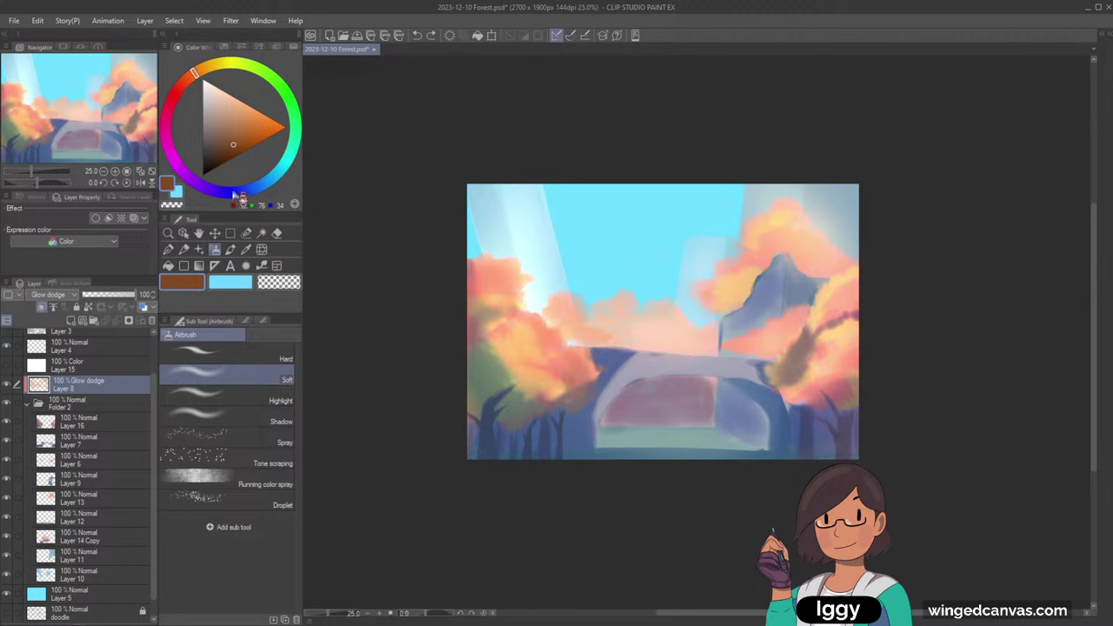
# - Airbrush a dark red glow (RGB 176, 44, 18) across the pink trees behind the bridge, undoing the lighter red stroke
pyautogui.moveTo(198, 87); pyautogui.dragTo(180, 84)
pyautogui.click(249, 130)
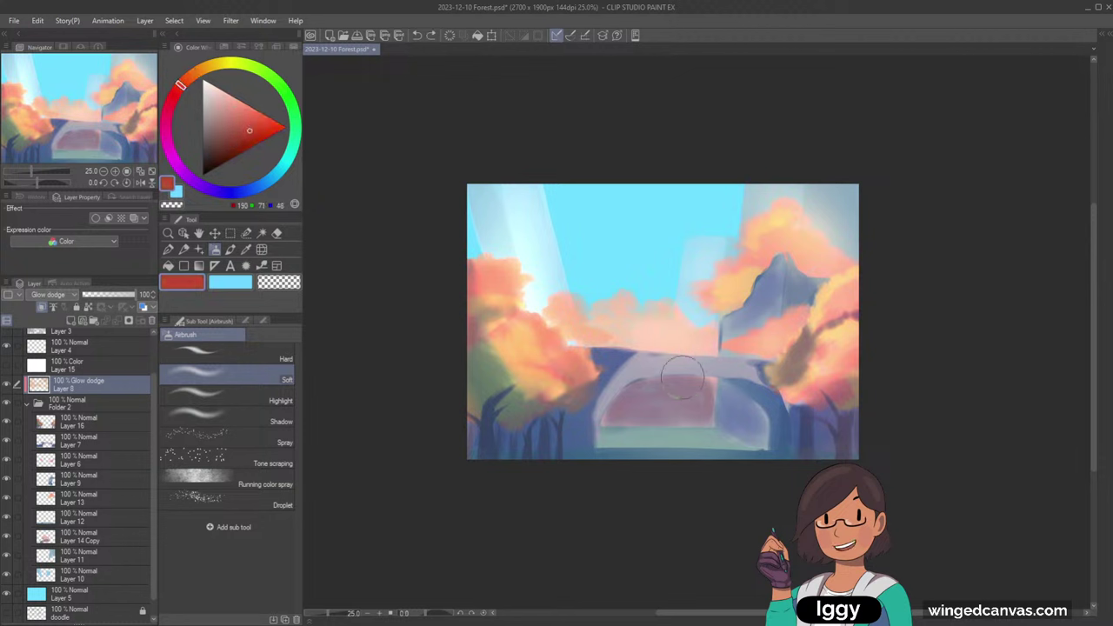
pyautogui.moveTo(600, 331); pyautogui.dragTo(684, 333)
pyautogui.hotkey('ctrl', 'z')
pyautogui.click(253, 139)
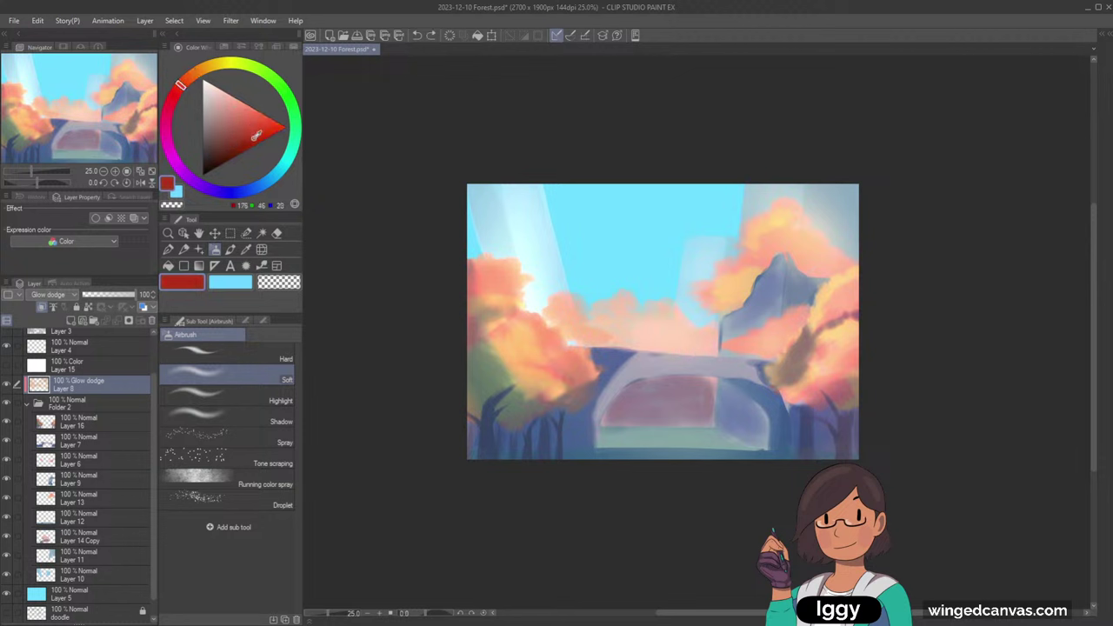
pyautogui.moveTo(608, 344)
pyautogui.mouseDown()
pyautogui.moveTo(692, 338)
pyautogui.moveTo(576, 322)
pyautogui.moveTo(599, 309)
pyautogui.moveTo(667, 327)
pyautogui.mouseUp()
# - Collapse Folder 2 and duplicate it together with the clipped Glow dodge layer
pyautogui.click(27, 402)
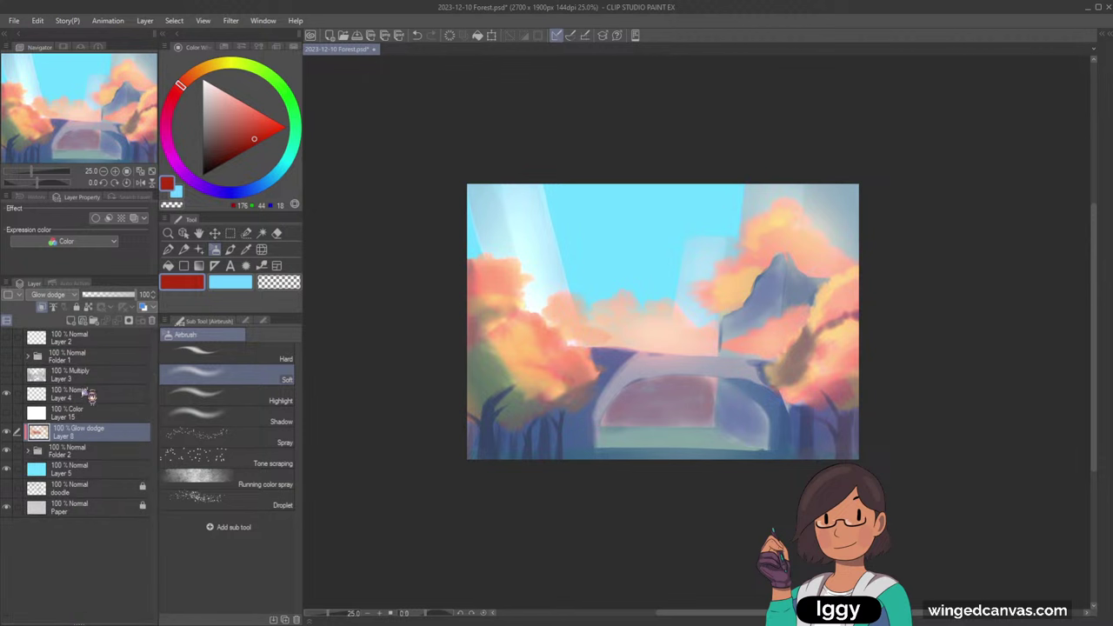
pyautogui.click(96, 452)
pyautogui.keyDown('ctrl'); pyautogui.click(94, 434); pyautogui.keyUp('ctrl')
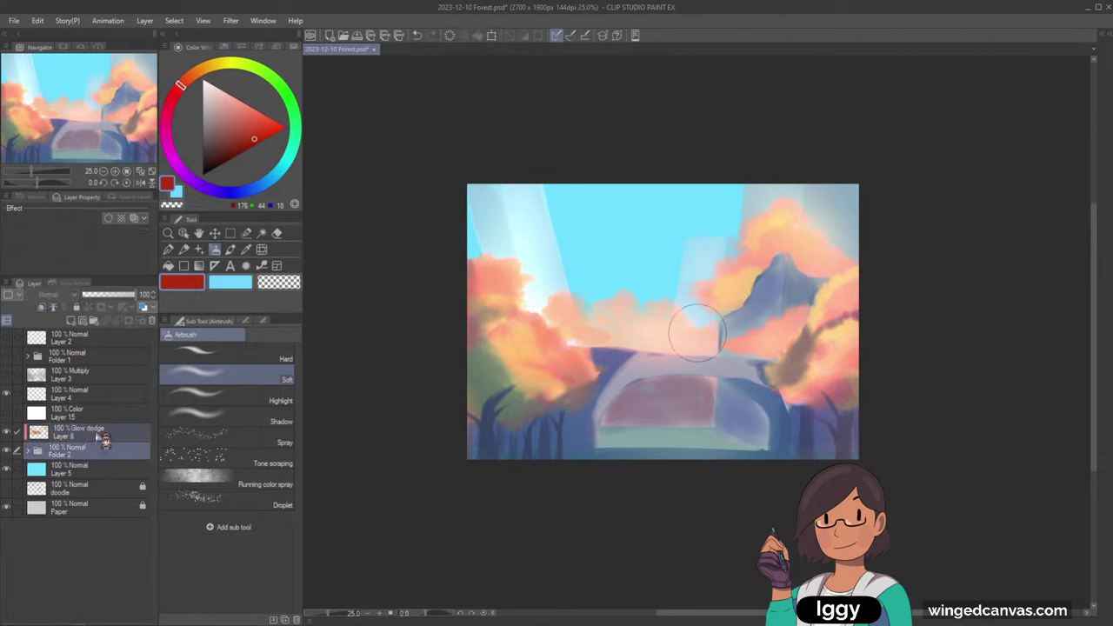
pyautogui.moveTo(98, 430); pyautogui.dragTo(98, 431)
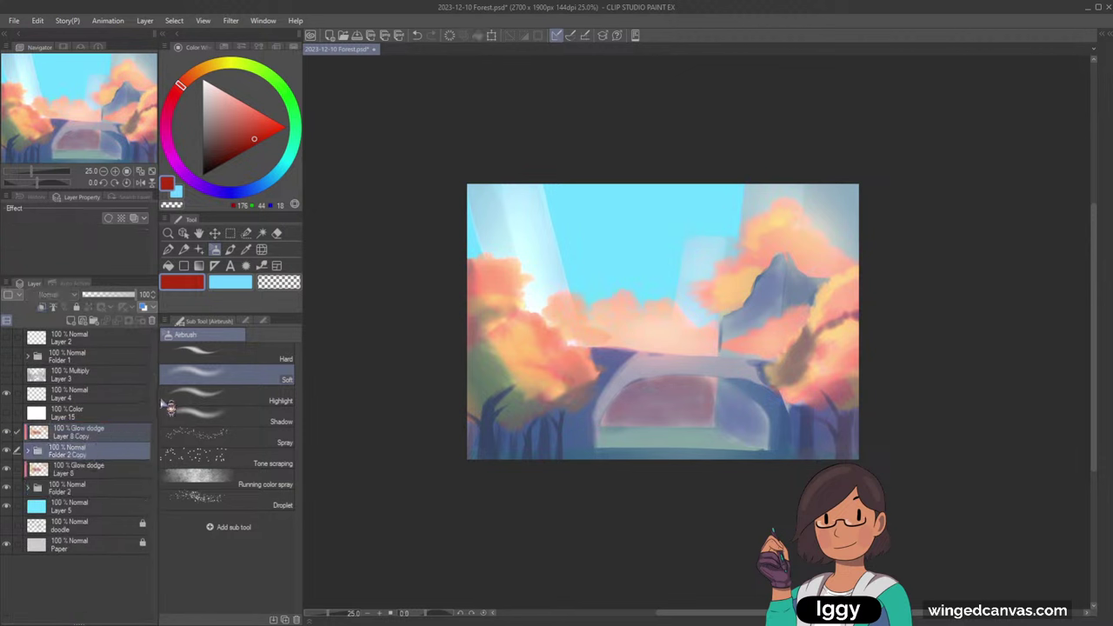
# - Merge the duplicated Folder 2 and its Glow dodge layer into one layer, hiding the originals and toggling the merged layer's visibility to compare
pyautogui.hotkey('alt', 'shift', 'e')
pyautogui.click(7, 470)
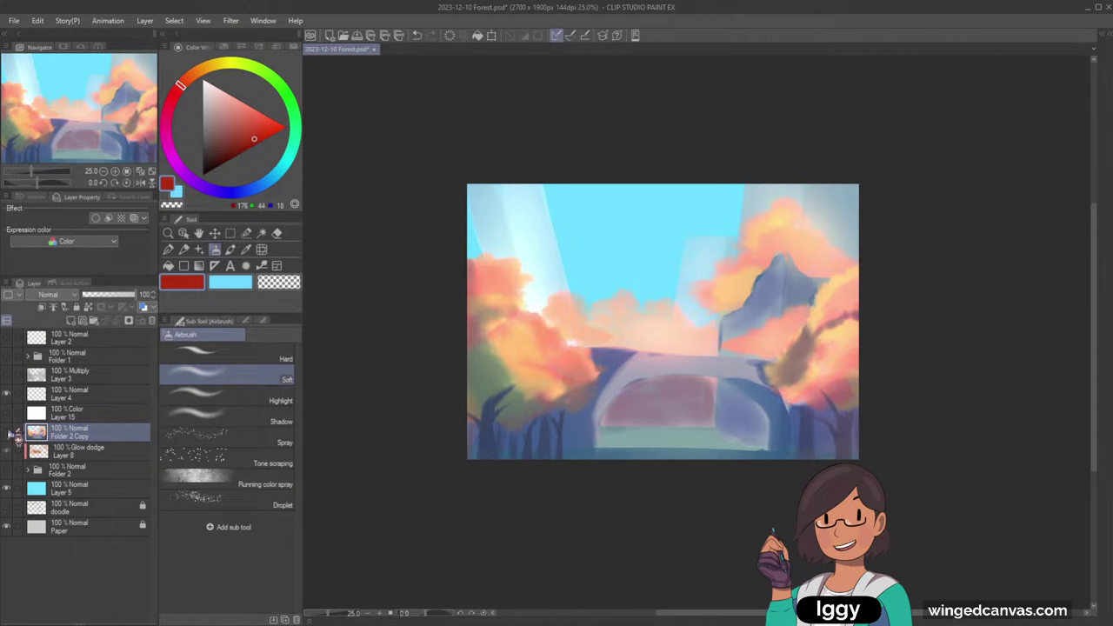
pyautogui.click(8, 432)
pyautogui.click(8, 432)
# - Make the sky's Layer 5 active and return to the Brush tool with the whole painting in view
pyautogui.click(167, 233)
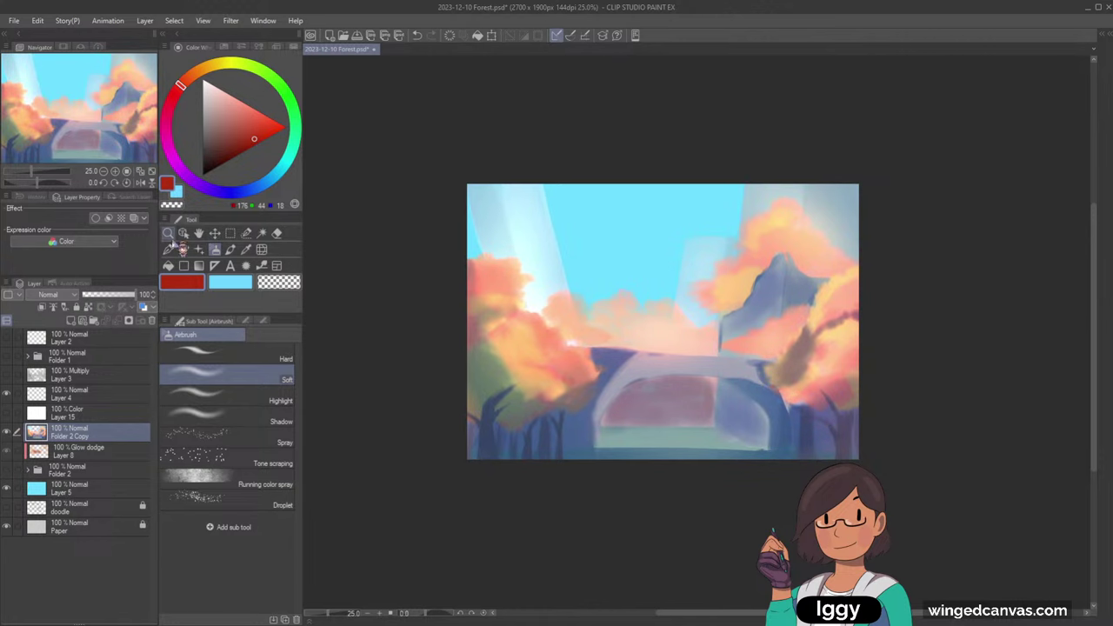
pyautogui.click(859, 383)
pyautogui.click(805, 474)
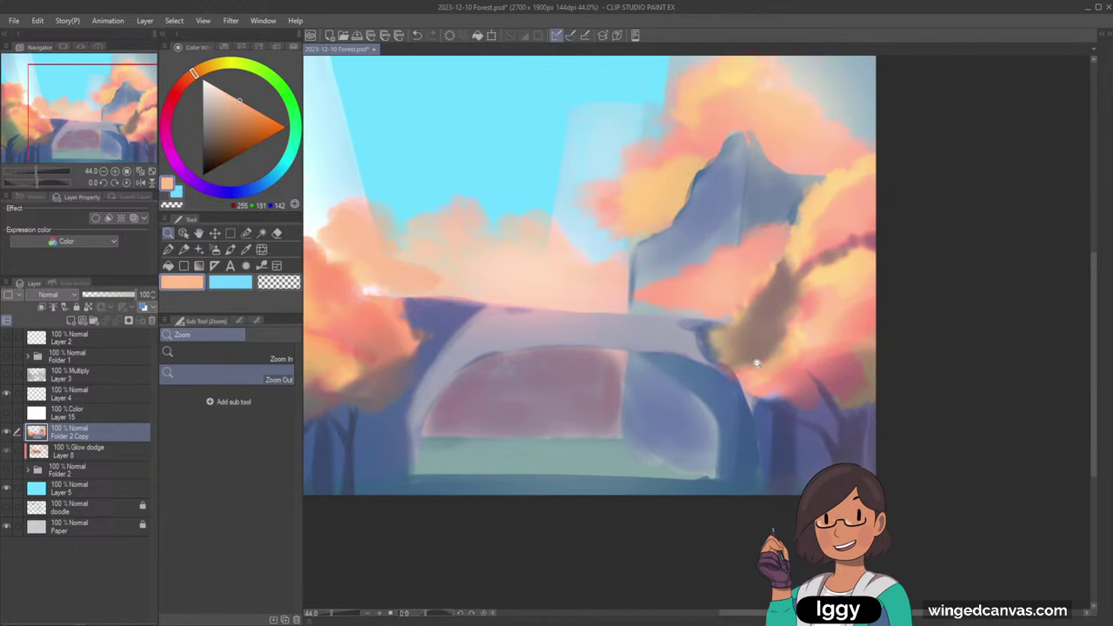
pyautogui.click(230, 249)
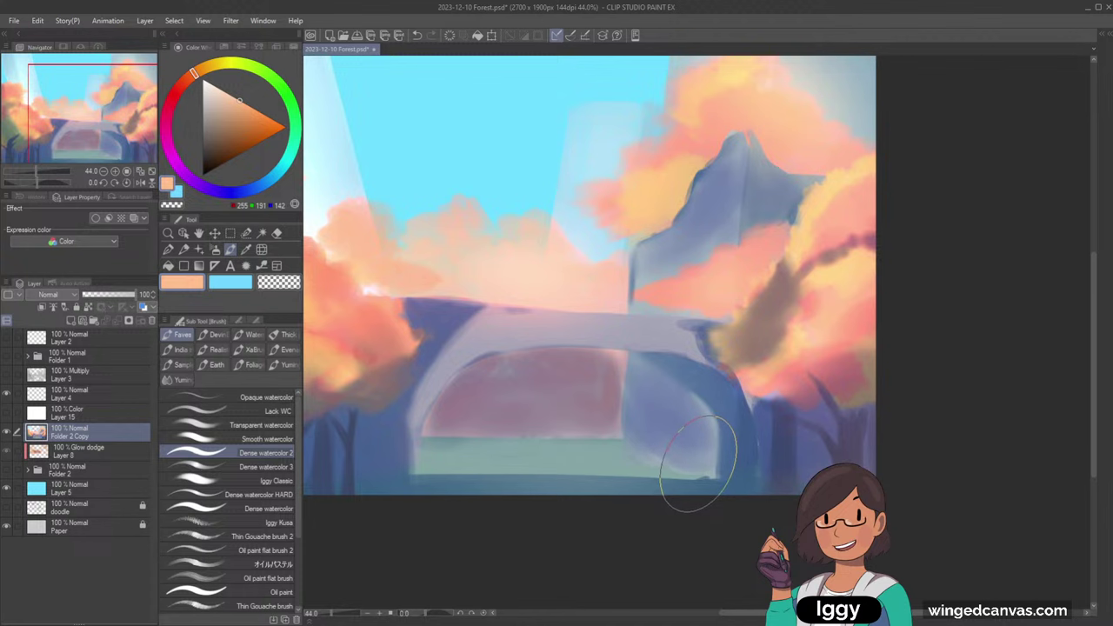
pyautogui.scroll(-1, 699, 465)
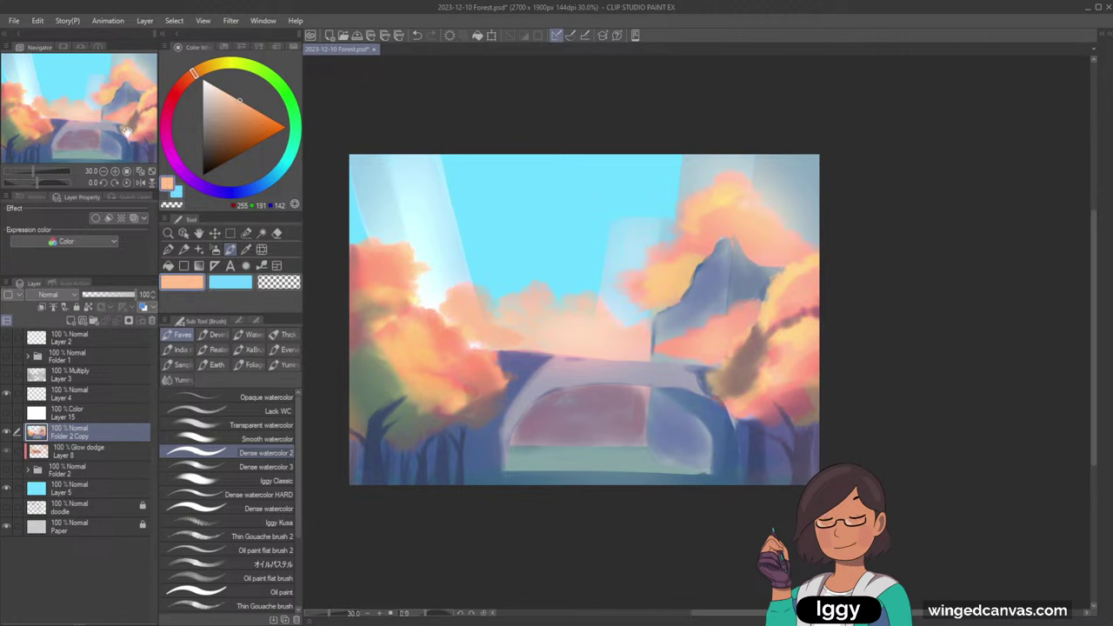
pyautogui.moveTo(127, 133); pyautogui.dragTo(118, 137)
pyautogui.click(101, 490)
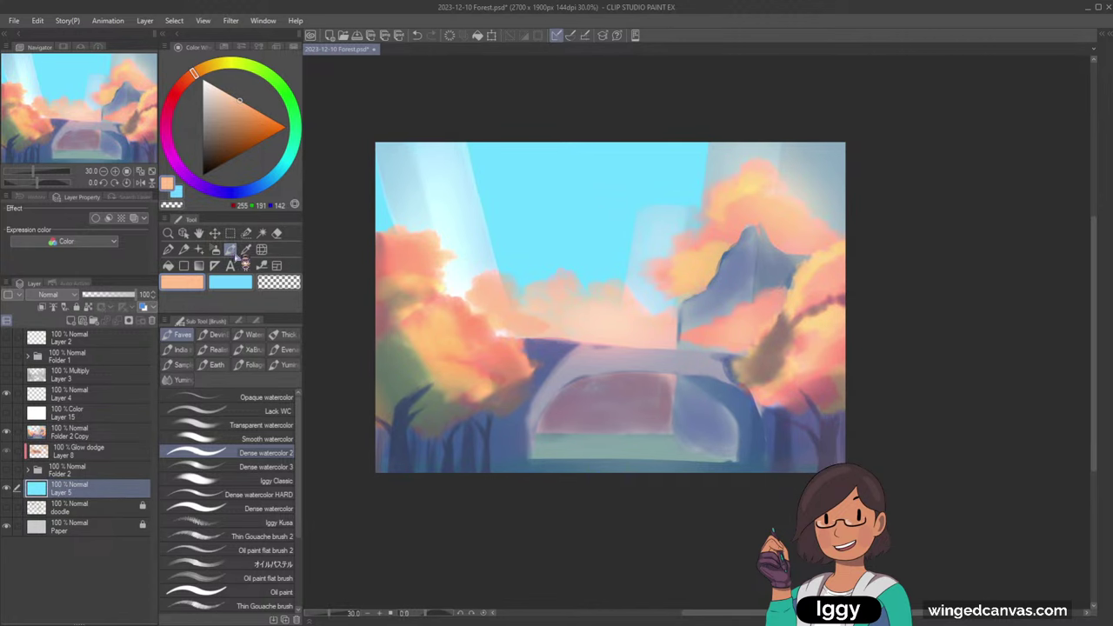
pyautogui.click(216, 249)
pyautogui.click(232, 249)
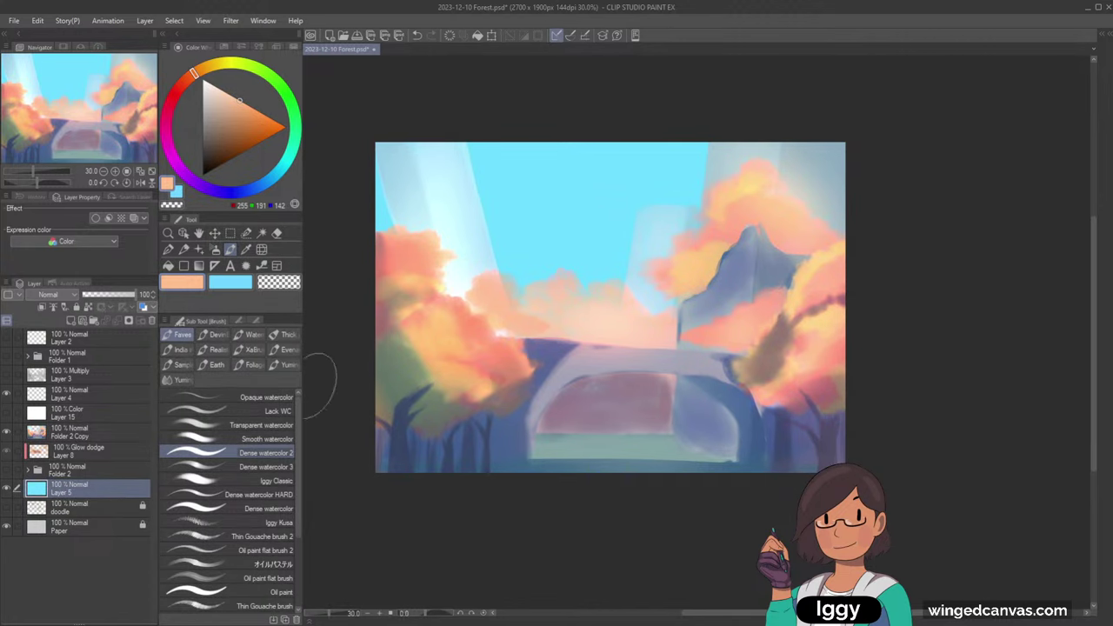
# - Paint a pale blue cloud (RGB 208, 245, 255) in the upper-left sky with Dense watercolor 3, undoing unwanted strokes
pyautogui.click(260, 467)
pyautogui.keyDown('alt'); pyautogui.click(548, 182); pyautogui.keyUp('alt')
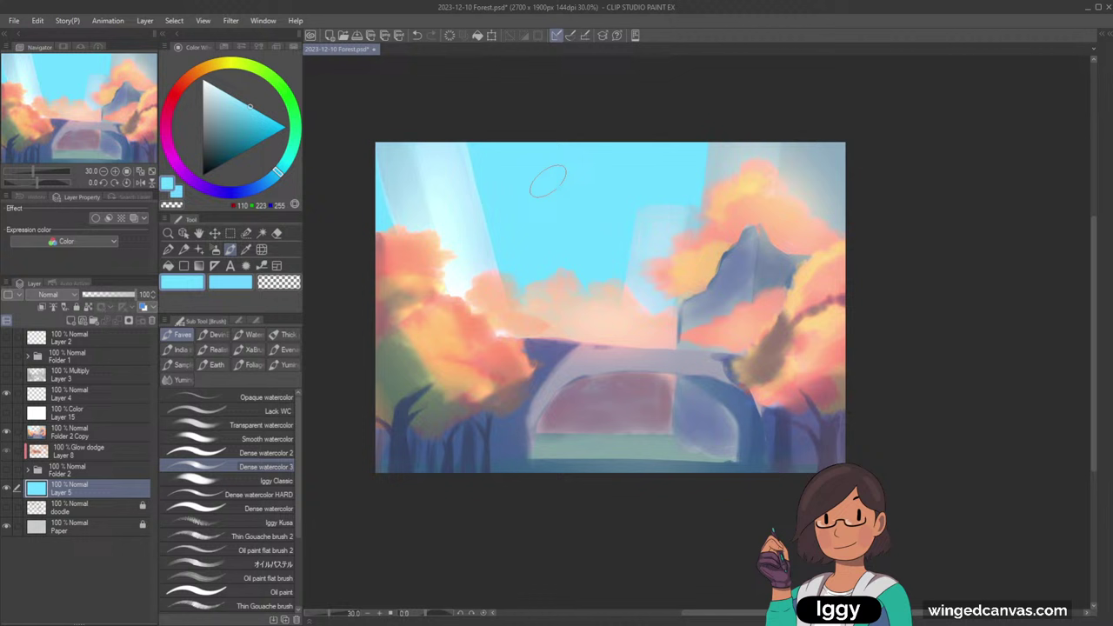
pyautogui.click(218, 88)
pyautogui.moveTo(500, 176)
pyautogui.mouseDown()
pyautogui.moveTo(551, 187)
pyautogui.moveTo(504, 207)
pyautogui.moveTo(540, 209)
pyautogui.mouseUp()
pyautogui.hotkey('ctrl', 'z')
pyautogui.hotkey('ctrl', 'z')
pyautogui.hotkey('ctrl', 'z')
pyautogui.moveTo(483, 160)
pyautogui.mouseDown()
pyautogui.moveTo(514, 205)
pyautogui.moveTo(575, 230)
pyautogui.mouseUp()
pyautogui.moveTo(484, 231); pyautogui.dragTo(602, 229)
pyautogui.hotkey('ctrl', 'z')
pyautogui.hotkey('ctrl', 'z')
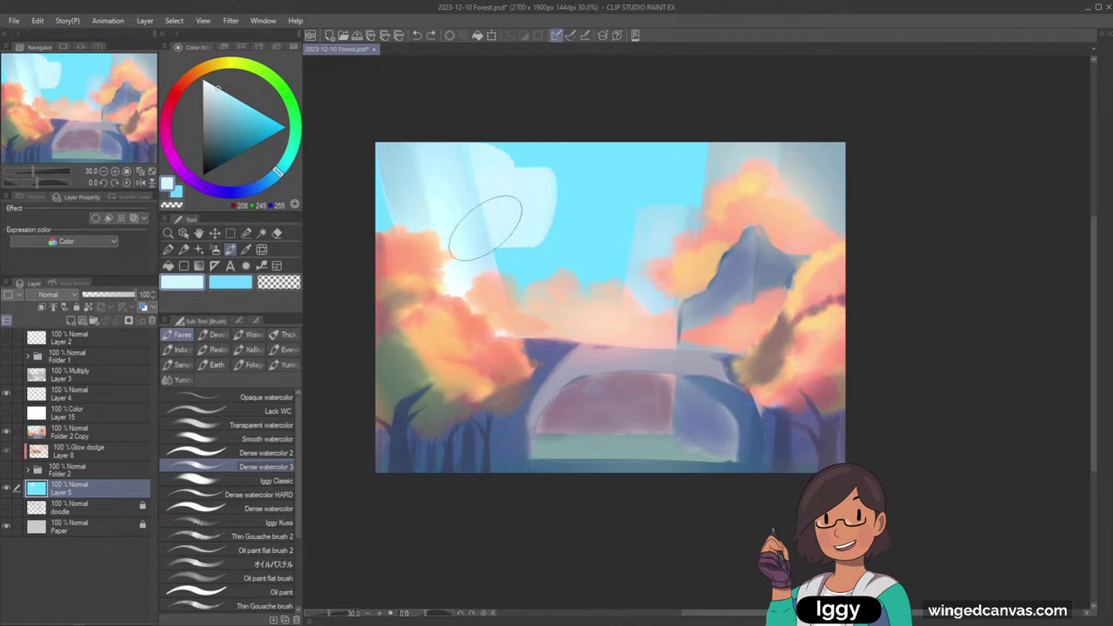
pyautogui.moveTo(484, 226); pyautogui.dragTo(547, 231)
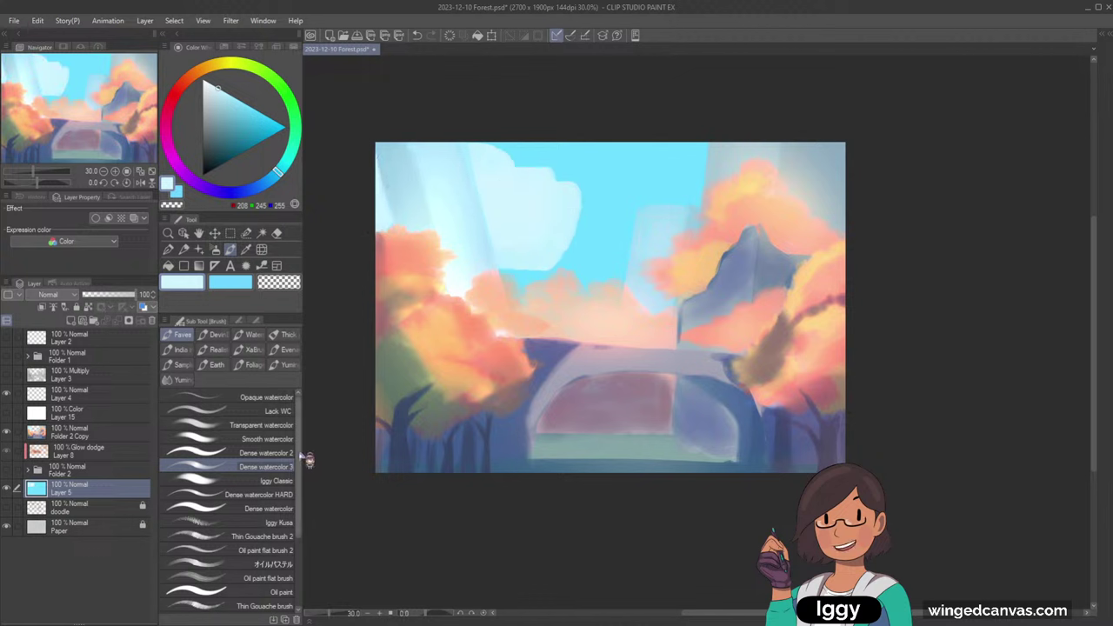
# - Shade the cloud's middle with grayish blue (RGB 140, 205, 223) using Dense watercolor 2, blending with colours sampled from the cloud
pyautogui.click(261, 453)
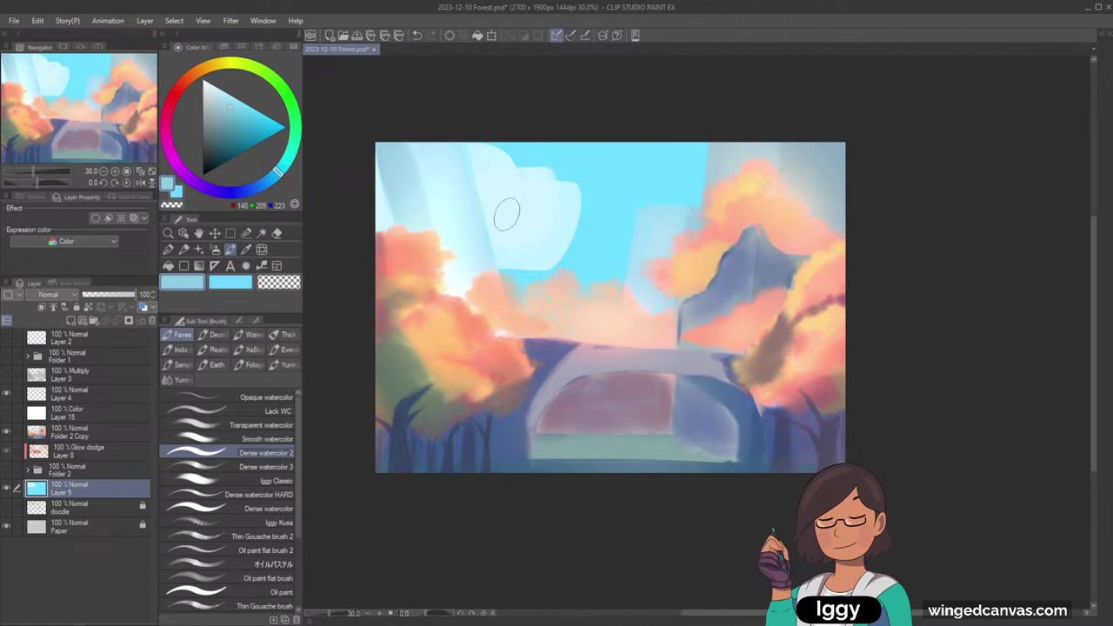
pyautogui.moveTo(506, 213); pyautogui.dragTo(535, 221)
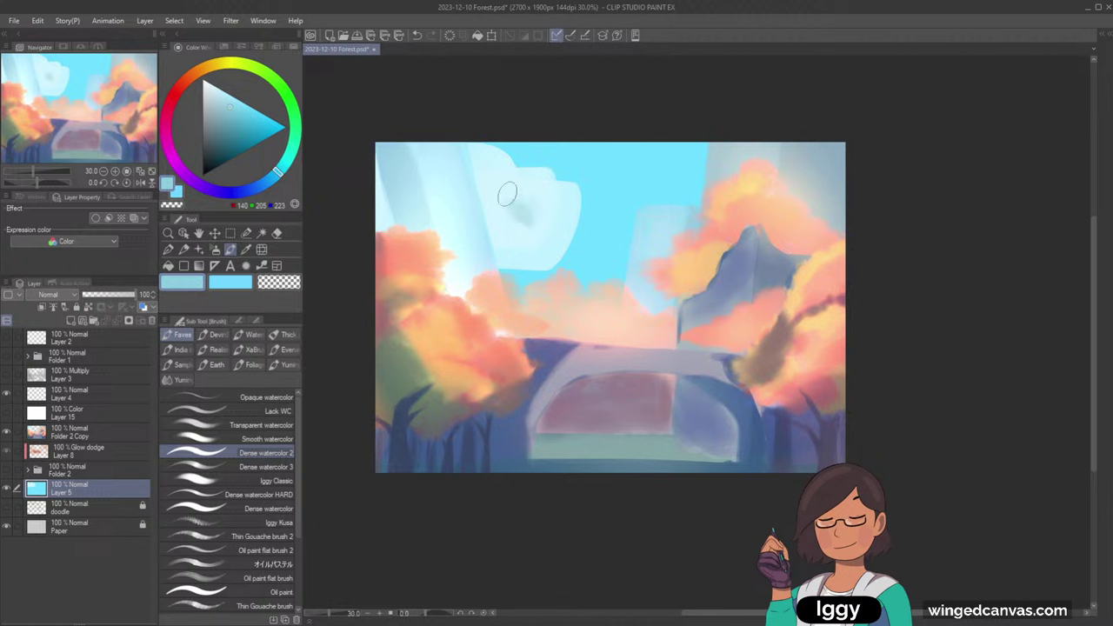
pyautogui.moveTo(499, 190); pyautogui.dragTo(543, 224)
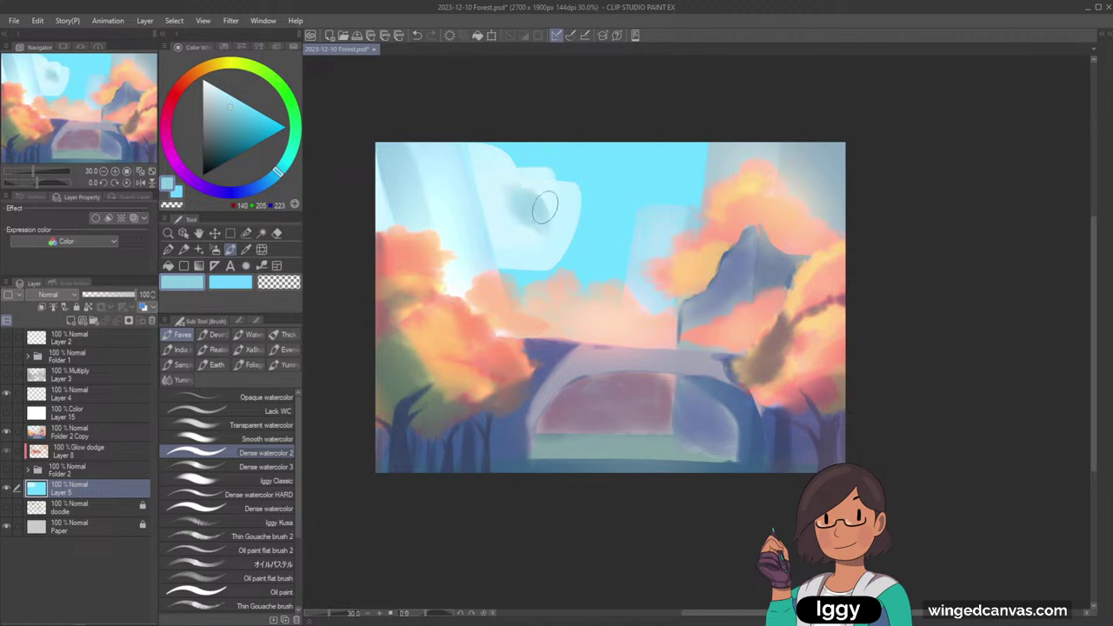
pyautogui.keyDown('alt'); pyautogui.click(520, 172); pyautogui.keyUp('alt')
pyautogui.moveTo(509, 183)
pyautogui.mouseDown()
pyautogui.moveTo(552, 216)
pyautogui.moveTo(511, 209)
pyautogui.moveTo(545, 219)
pyautogui.moveTo(507, 193)
pyautogui.moveTo(555, 215)
pyautogui.moveTo(539, 187)
pyautogui.moveTo(482, 190)
pyautogui.moveTo(519, 182)
pyautogui.mouseUp()
pyautogui.keyDown('alt'); pyautogui.click(529, 216); pyautogui.keyUp('alt')
pyautogui.keyDown('alt'); pyautogui.click(484, 190); pyautogui.keyUp('alt')
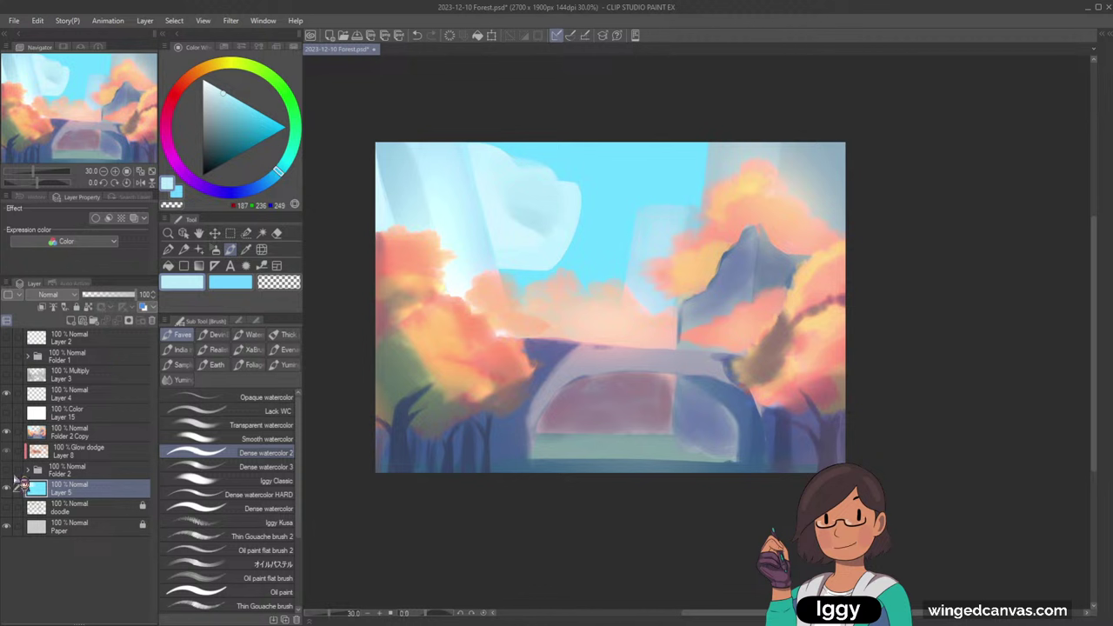
# - Cover the cloud on Layer 5 with sampled sky blue (RGB 110, 223, 255) using a much larger brush
pyautogui.keyDown('alt'); pyautogui.click(532, 276); pyautogui.keyUp('alt')
pyautogui.press(']')
pyautogui.press(']')
pyautogui.press(']')
pyautogui.press(']')
pyautogui.press(']')
pyautogui.press(']')
pyautogui.press(']')
pyautogui.press(']')
pyautogui.moveTo(544, 201)
pyautogui.mouseDown()
pyautogui.moveTo(524, 172)
pyautogui.moveTo(377, 200)
pyautogui.mouseUp()
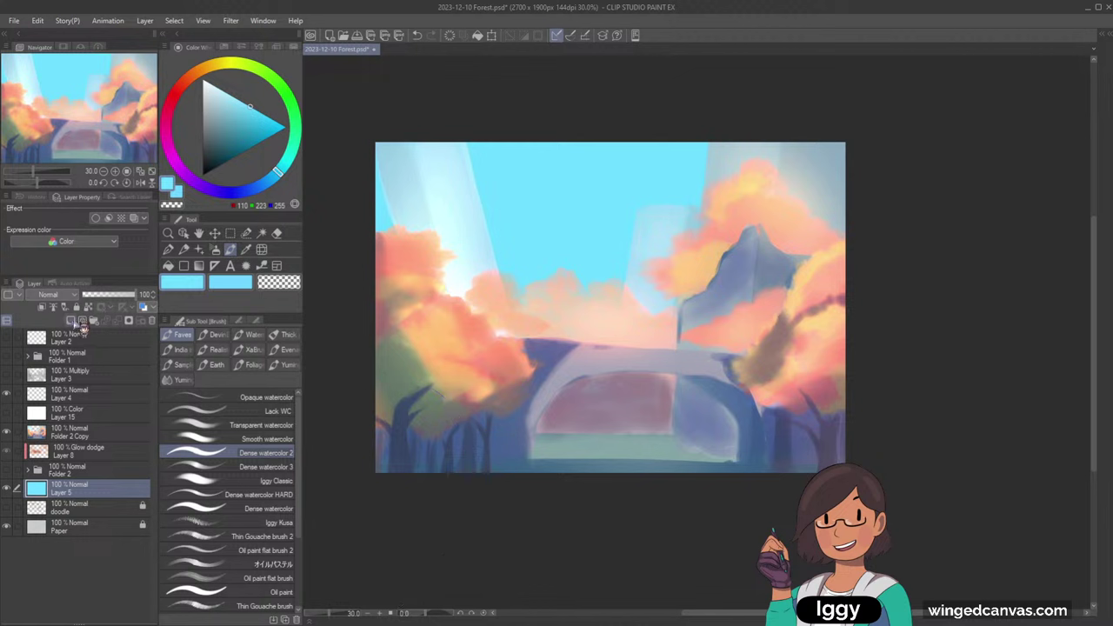
# - Add a new layer above Layer 5 and set Dense watercolor 3 to pale blue (RGB 219, 243, 252), undoing a test stroke
pyautogui.click(73, 320)
pyautogui.click(270, 468)
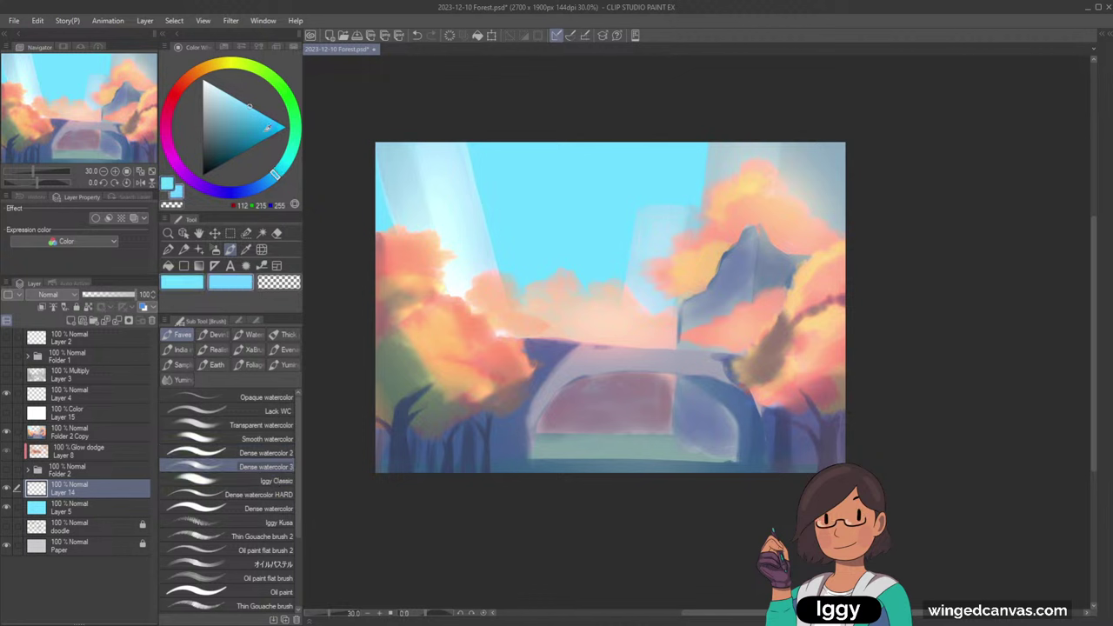
pyautogui.keyDown('alt'); pyautogui.click(478, 192); pyautogui.keyUp('alt')
pyautogui.moveTo(483, 187)
pyautogui.mouseDown()
pyautogui.moveTo(529, 167)
pyautogui.moveTo(478, 186)
pyautogui.moveTo(474, 166)
pyautogui.mouseUp()
pyautogui.hotkey('ctrl', 'z')
pyautogui.hotkey('ctrl', 'z')
pyautogui.click(231, 99)
pyautogui.click(213, 86)
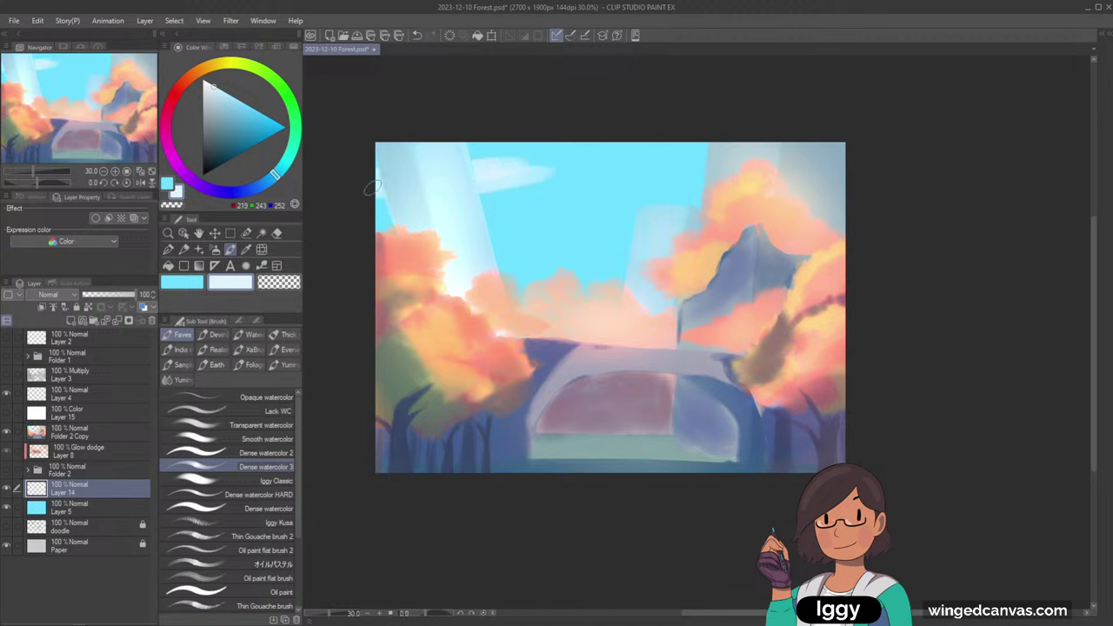
# - Try thin wispy clouds across the upper and middle sky on the new layer, and undo them
pyautogui.moveTo(702, 174)
pyautogui.mouseDown()
pyautogui.moveTo(639, 180)
pyautogui.moveTo(643, 154)
pyautogui.mouseUp()
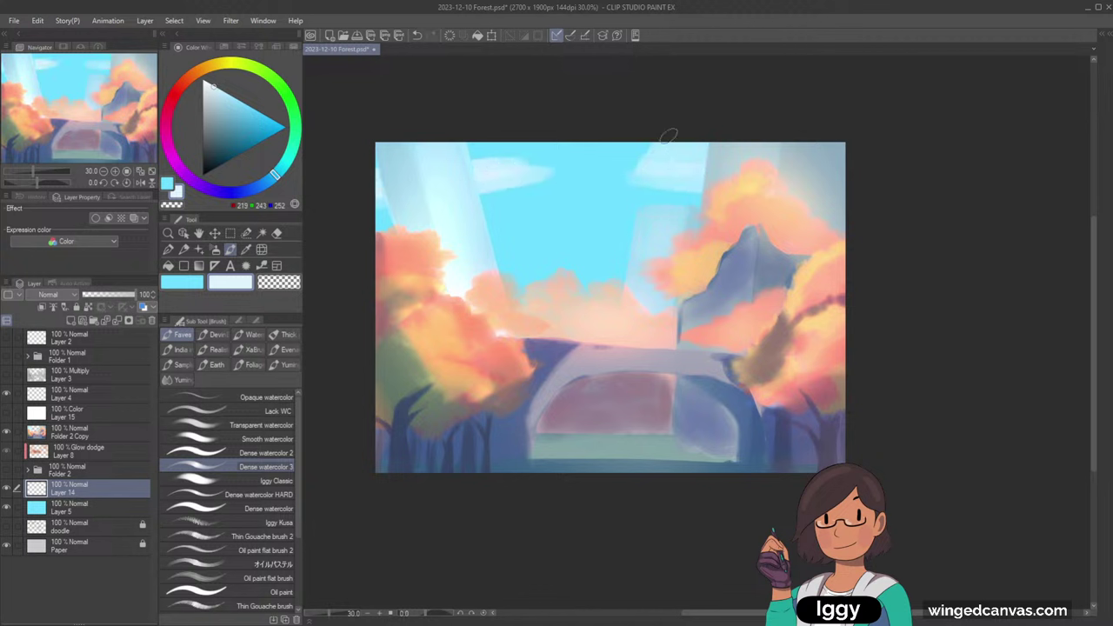
pyautogui.moveTo(496, 229)
pyautogui.mouseDown()
pyautogui.moveTo(593, 214)
pyautogui.moveTo(533, 214)
pyautogui.moveTo(638, 214)
pyautogui.mouseUp()
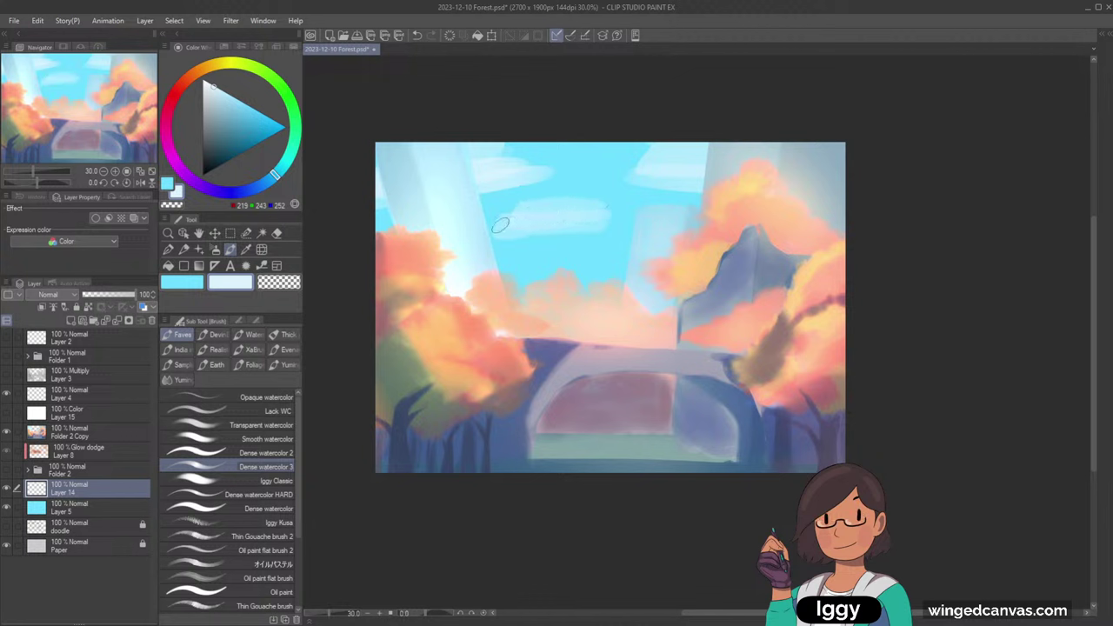
pyautogui.hotkey('ctrl', 'z')
pyautogui.moveTo(542, 218)
pyautogui.mouseDown()
pyautogui.moveTo(461, 228)
pyautogui.moveTo(532, 220)
pyautogui.mouseUp()
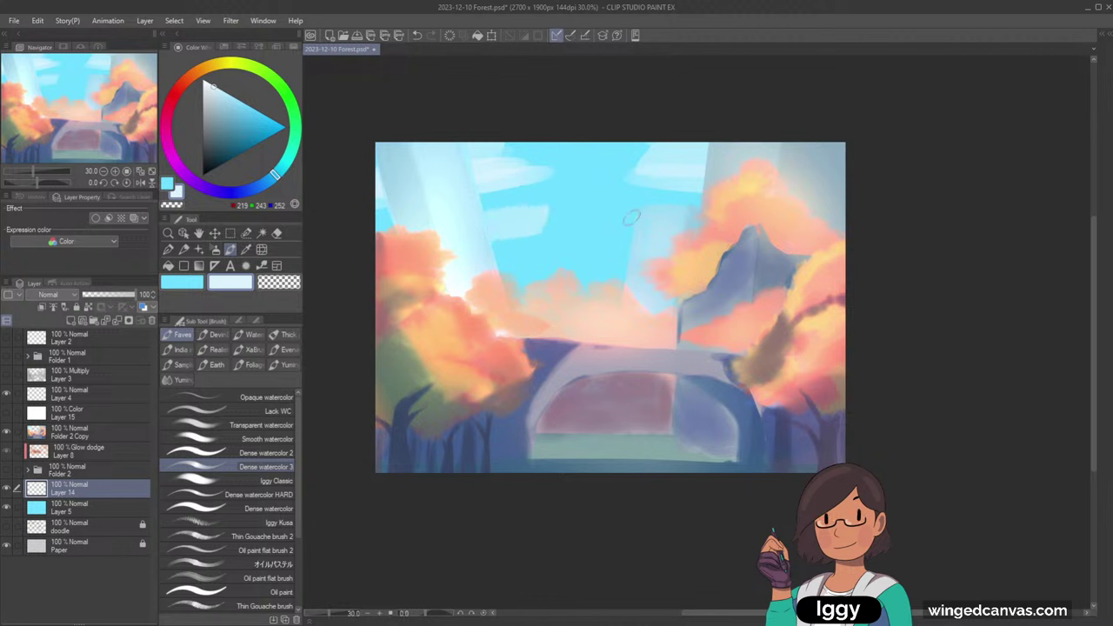
pyautogui.hotkey('ctrl', 'z')
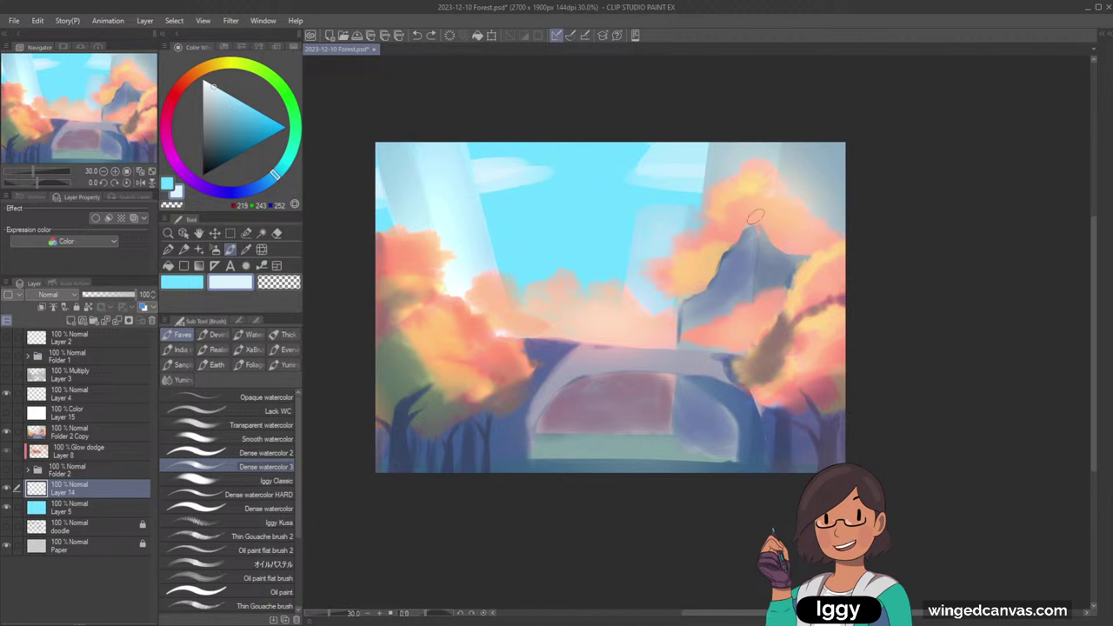
pyautogui.hotkey('ctrl', 'z')
pyautogui.hotkey('ctrl', 'z')
pyautogui.hotkey('ctrl', 'z')
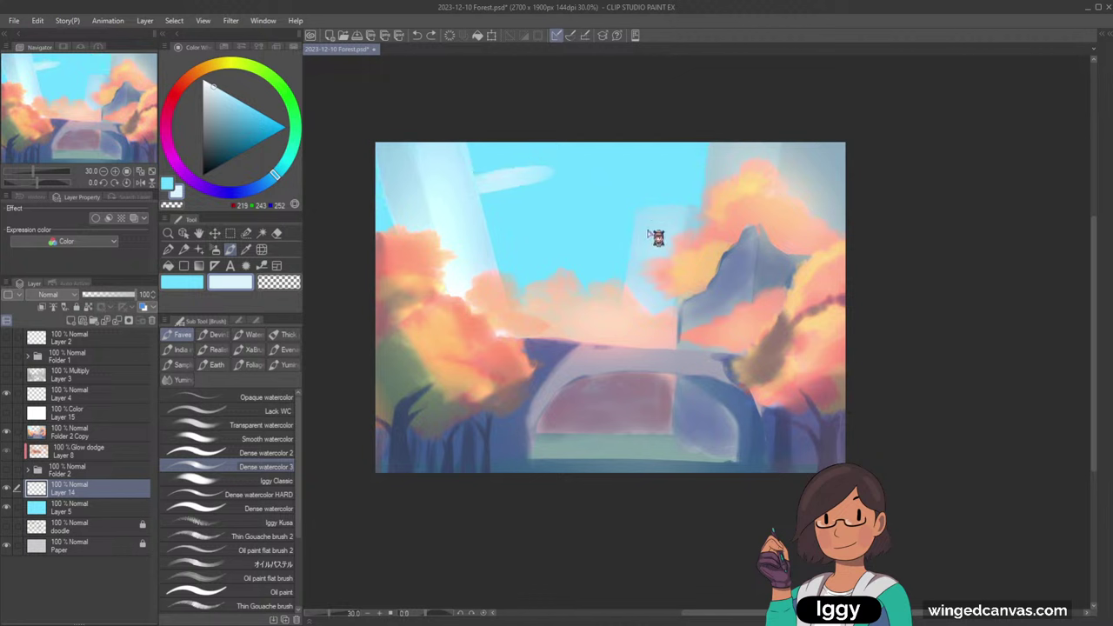
pyautogui.hotkey('ctrl', 'z')
# - Paint a large pale cloud over the centre and right of the sky and carve its upper-left edge with transparent colour
pyautogui.moveTo(504, 221)
pyautogui.mouseDown()
pyautogui.moveTo(646, 136)
pyautogui.moveTo(641, 172)
pyautogui.moveTo(497, 275)
pyautogui.moveTo(581, 224)
pyautogui.moveTo(521, 311)
pyautogui.mouseUp()
pyautogui.moveTo(694, 185); pyautogui.dragTo(727, 166)
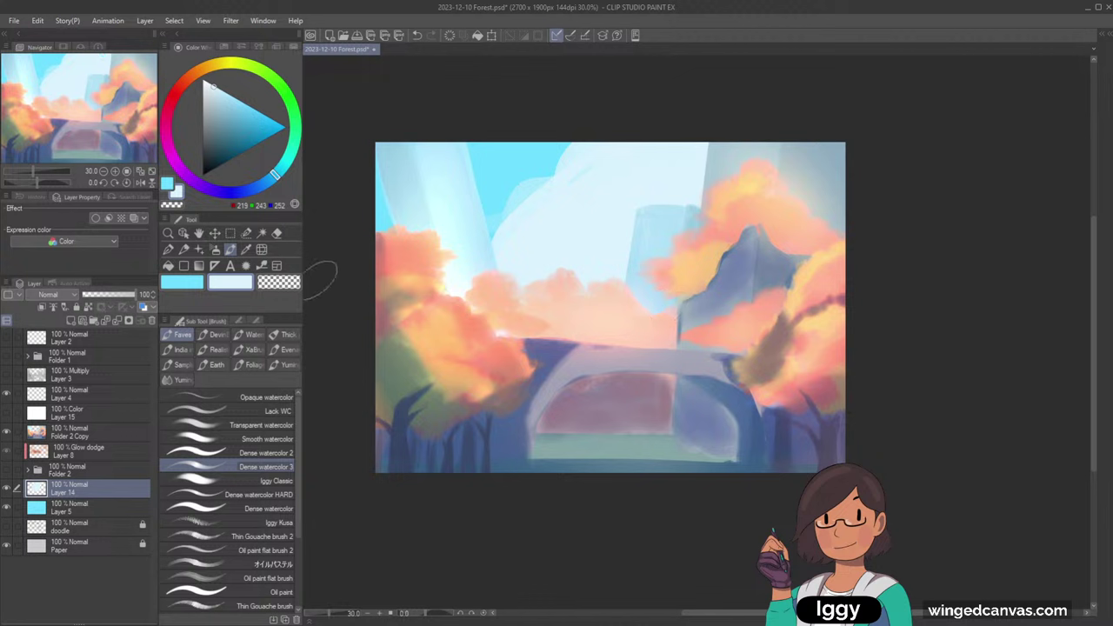
pyautogui.moveTo(496, 219)
pyautogui.mouseDown()
pyautogui.moveTo(562, 173)
pyautogui.moveTo(698, 132)
pyautogui.moveTo(570, 160)
pyautogui.moveTo(569, 175)
pyautogui.moveTo(668, 120)
pyautogui.moveTo(832, 112)
pyautogui.mouseUp()
pyautogui.moveTo(544, 276); pyautogui.dragTo(368, 301)
pyautogui.hotkey('ctrl', 'z')
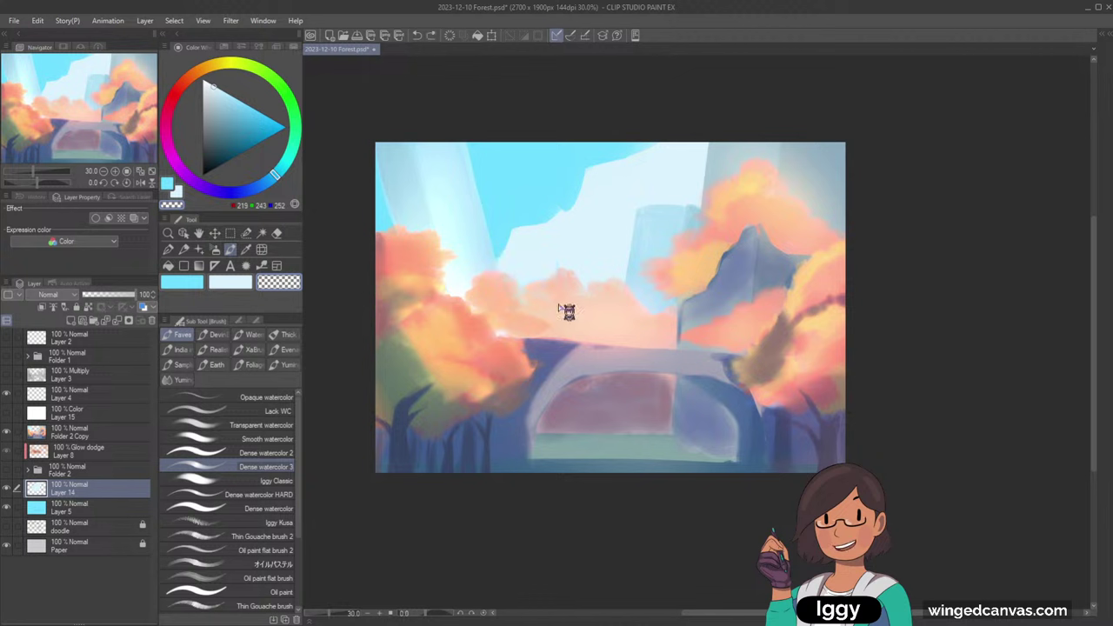
# - Reshape the large cloud's lower-left edge above the pink trees by erasing and repainting, undoing unwanted strokes
pyautogui.moveTo(450, 287); pyautogui.dragTo(713, 283)
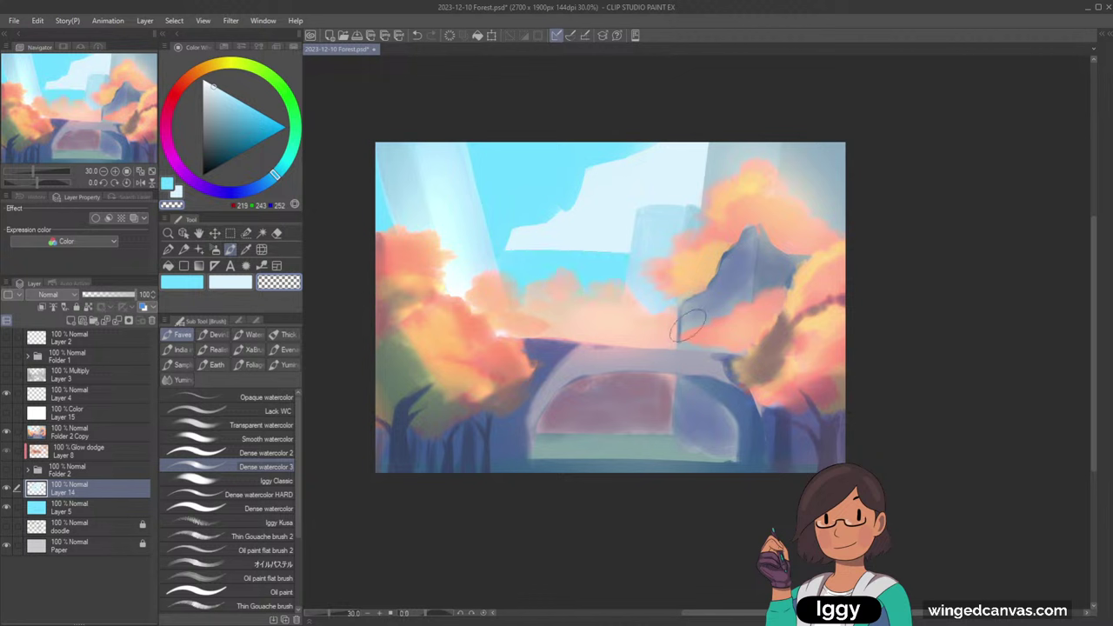
pyautogui.hotkey('ctrl', 'z')
pyautogui.hotkey('ctrl', 'z')
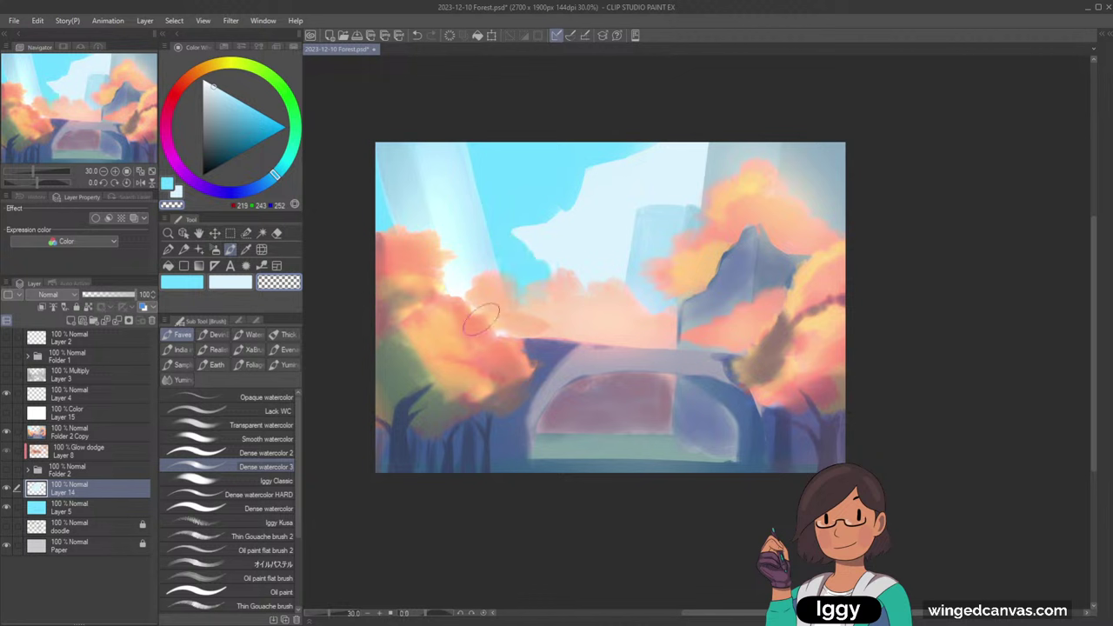
pyautogui.keyDown('alt'); pyautogui.click(580, 240); pyautogui.keyUp('alt')
pyautogui.moveTo(504, 234)
pyautogui.mouseDown()
pyautogui.moveTo(530, 268)
pyautogui.moveTo(591, 253)
pyautogui.mouseUp()
pyautogui.hotkey('ctrl', 'z')
pyautogui.hotkey('ctrl', 'z')
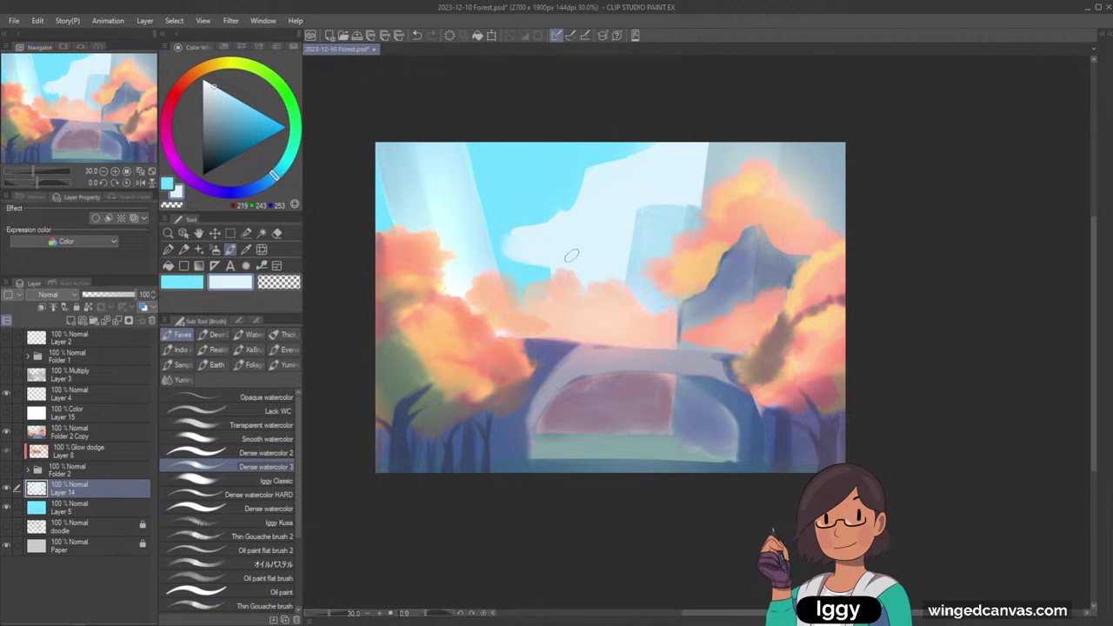
pyautogui.hotkey('ctrl', 'z')
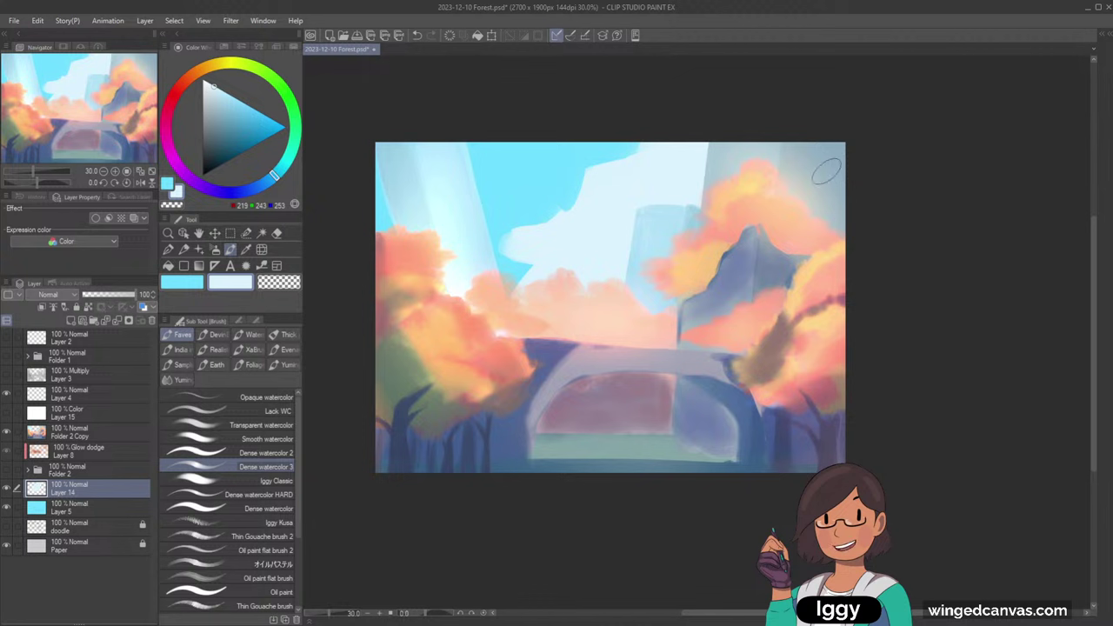
# - Paint smaller pale clouds beside the left light beam and trim the upper one's edges with transparent colour
pyautogui.moveTo(482, 248); pyautogui.dragTo(535, 242)
pyautogui.moveTo(512, 174); pyautogui.dragTo(529, 161)
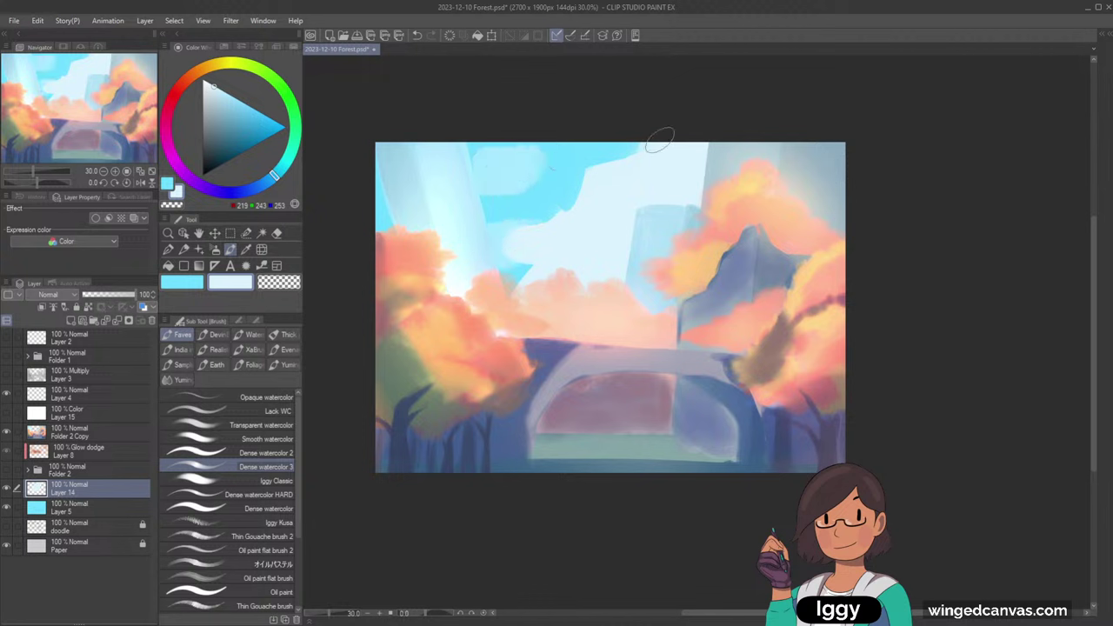
pyautogui.hotkey('ctrl', 'z')
pyautogui.moveTo(457, 164)
pyautogui.mouseDown()
pyautogui.moveTo(459, 136)
pyautogui.moveTo(484, 164)
pyautogui.moveTo(531, 166)
pyautogui.moveTo(460, 178)
pyautogui.moveTo(486, 175)
pyautogui.mouseUp()
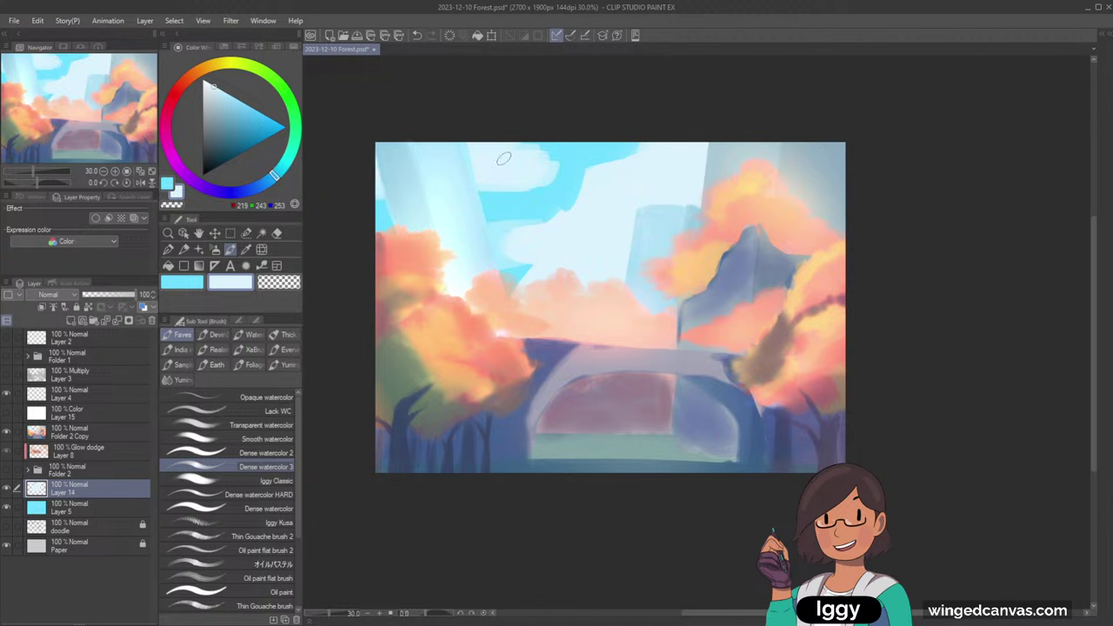
pyautogui.click(291, 285)
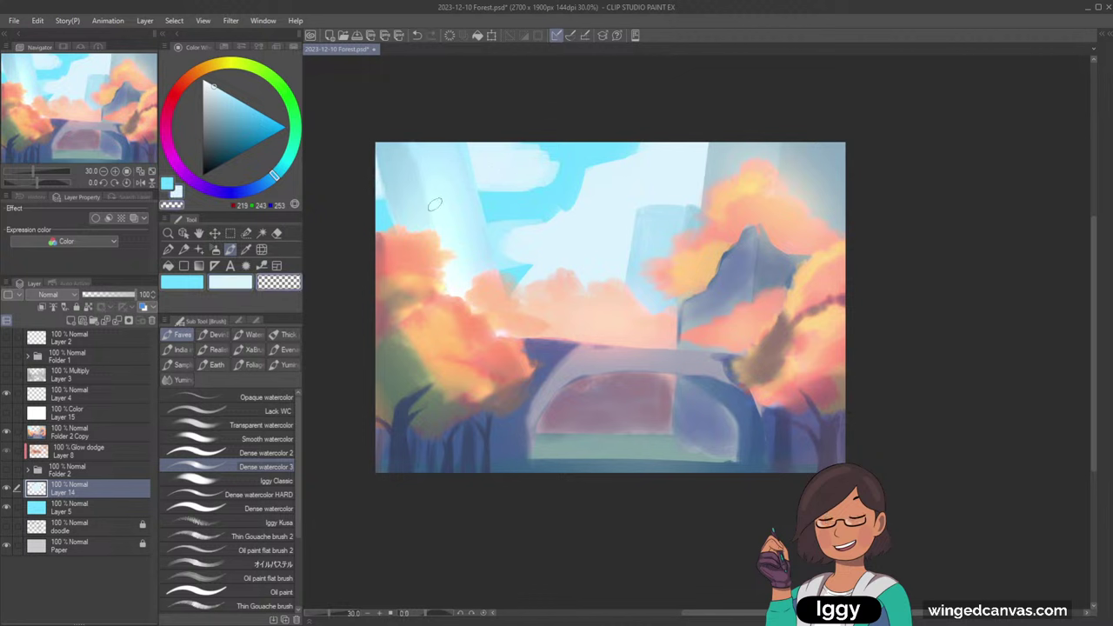
pyautogui.moveTo(475, 195)
pyautogui.mouseDown()
pyautogui.moveTo(532, 197)
pyautogui.moveTo(478, 185)
pyautogui.moveTo(543, 183)
pyautogui.moveTo(524, 145)
pyautogui.mouseUp()
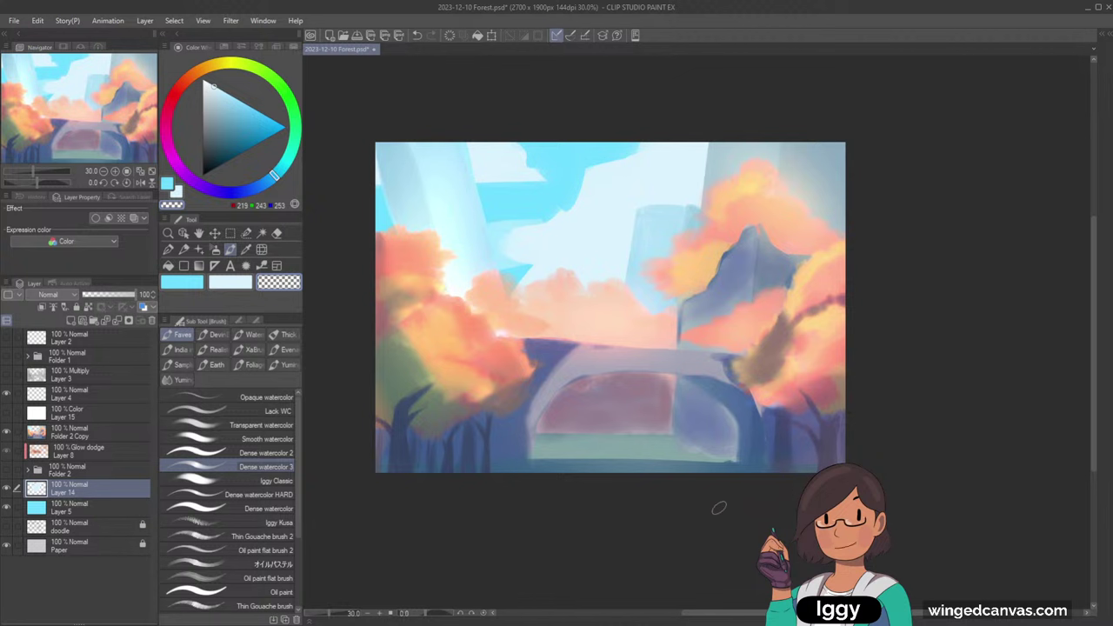
# - Select the Folder 2 Copy layer, pick up the left tree's green, and switch to the Thin Gouache brush 2
pyautogui.click(121, 455)
pyautogui.click(121, 432)
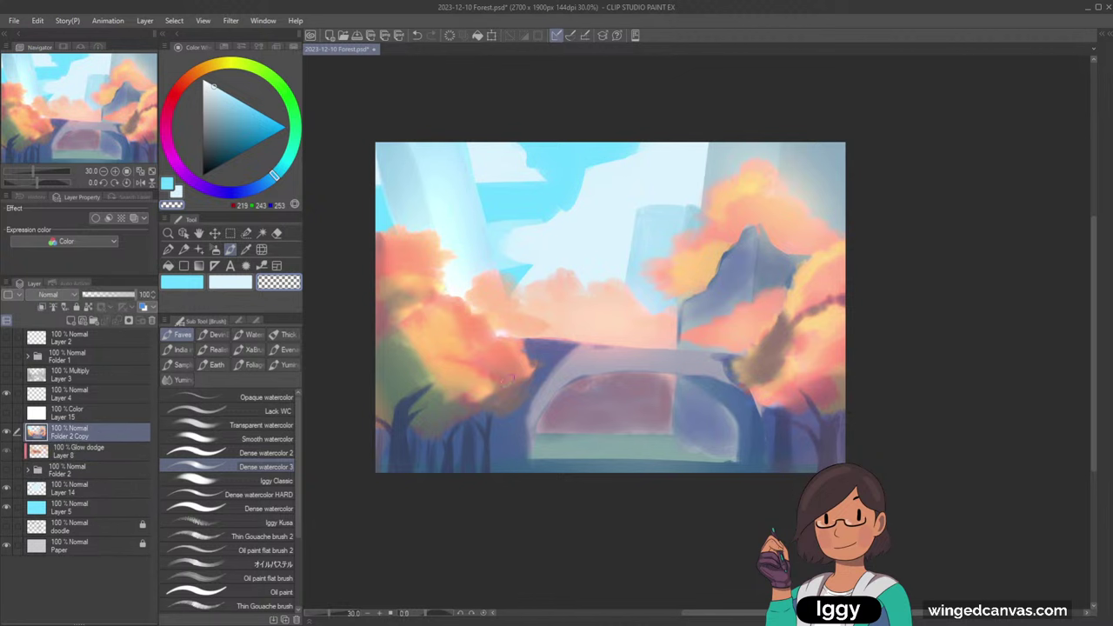
pyautogui.moveTo(490, 434); pyautogui.dragTo(508, 397)
pyautogui.scroll(3, 520, 387)
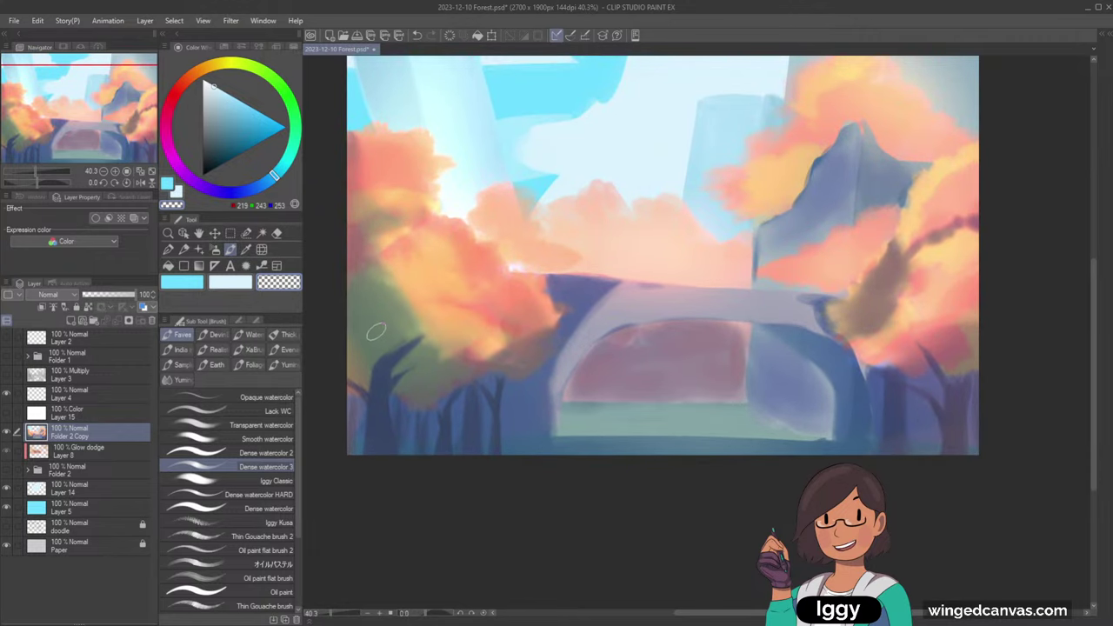
pyautogui.keyDown('alt'); pyautogui.click(373, 318); pyautogui.keyUp('alt')
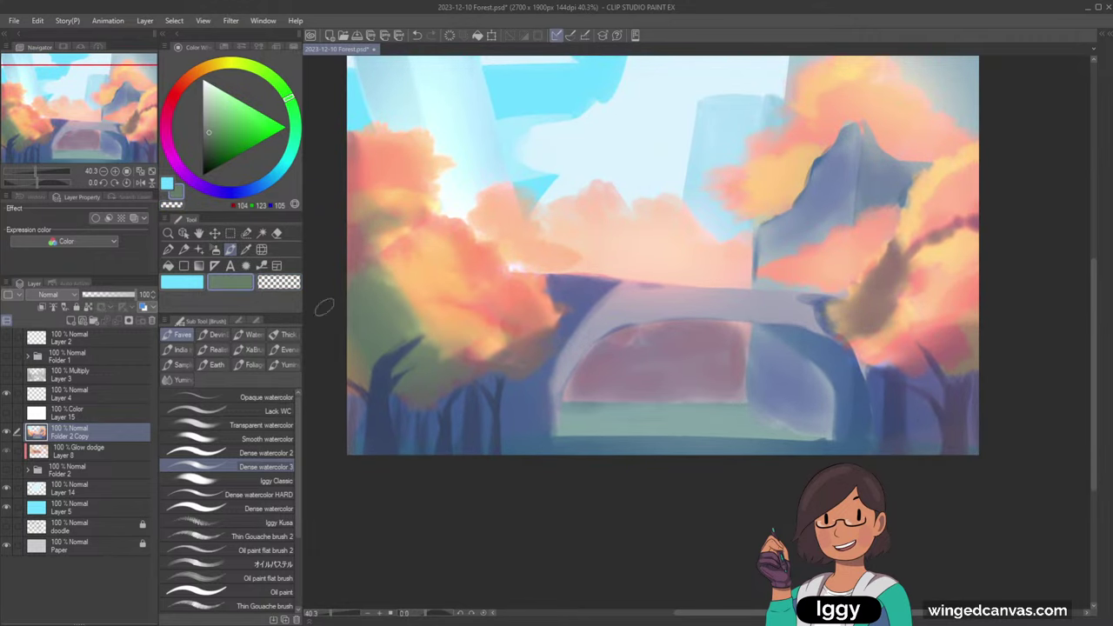
pyautogui.click(291, 536)
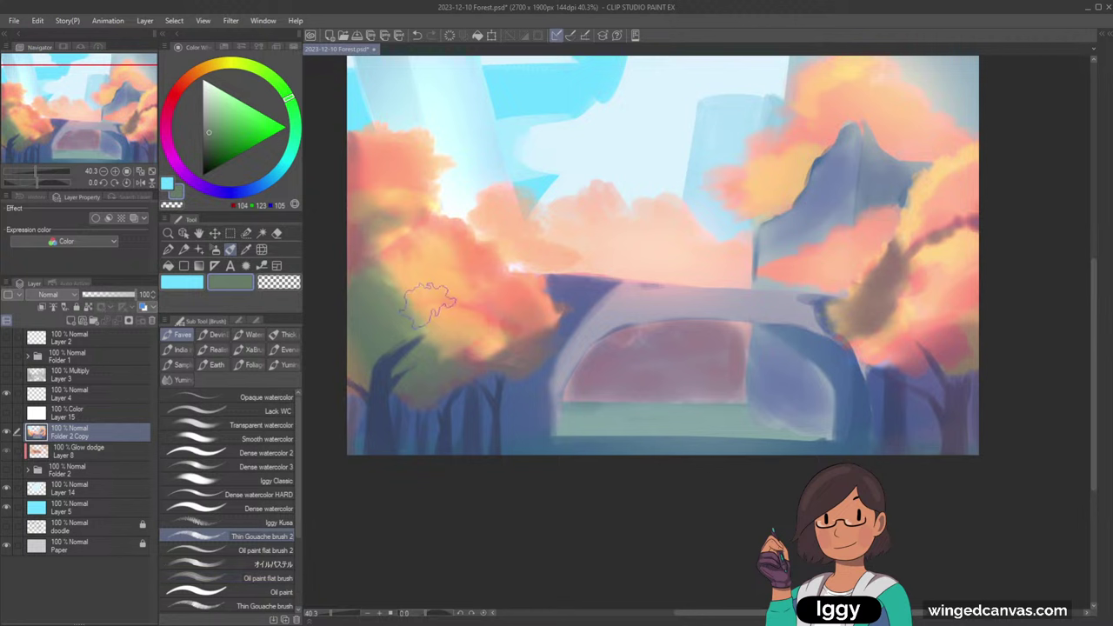
# - Paint the left tree's orange foliage over the edge of its green shadow with sampled orange tones
pyautogui.keyDown('alt'); pyautogui.click(400, 291); pyautogui.keyUp('alt')
pyautogui.keyDown('alt'); pyautogui.click(400, 290); pyautogui.keyUp('alt')
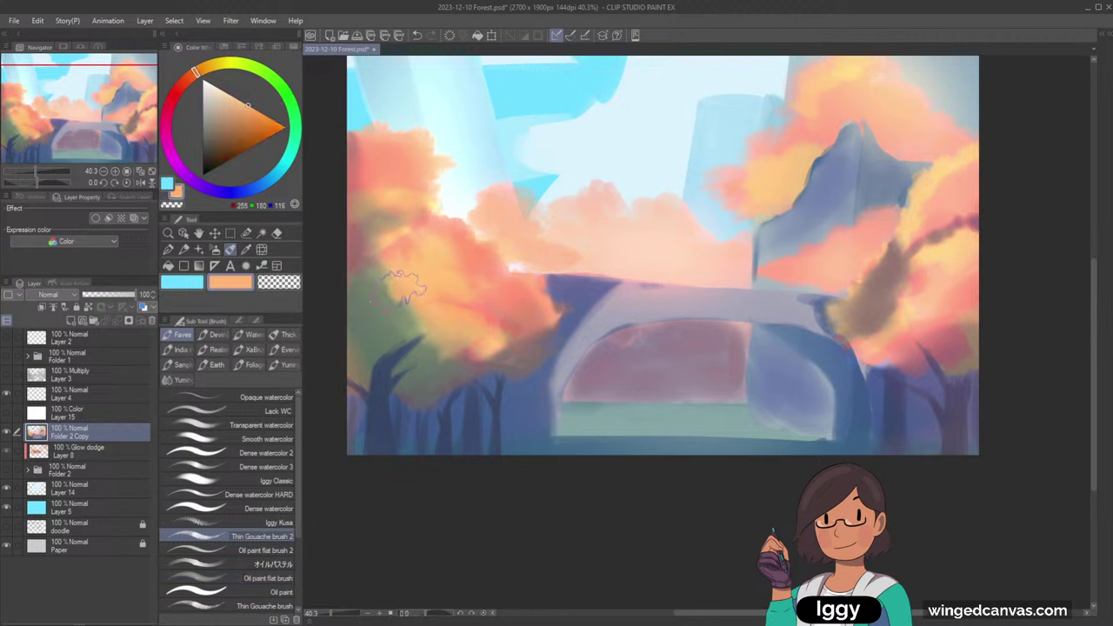
pyautogui.press(']')
pyautogui.moveTo(402, 290)
pyautogui.mouseDown()
pyautogui.moveTo(455, 297)
pyautogui.moveTo(403, 305)
pyautogui.mouseUp()
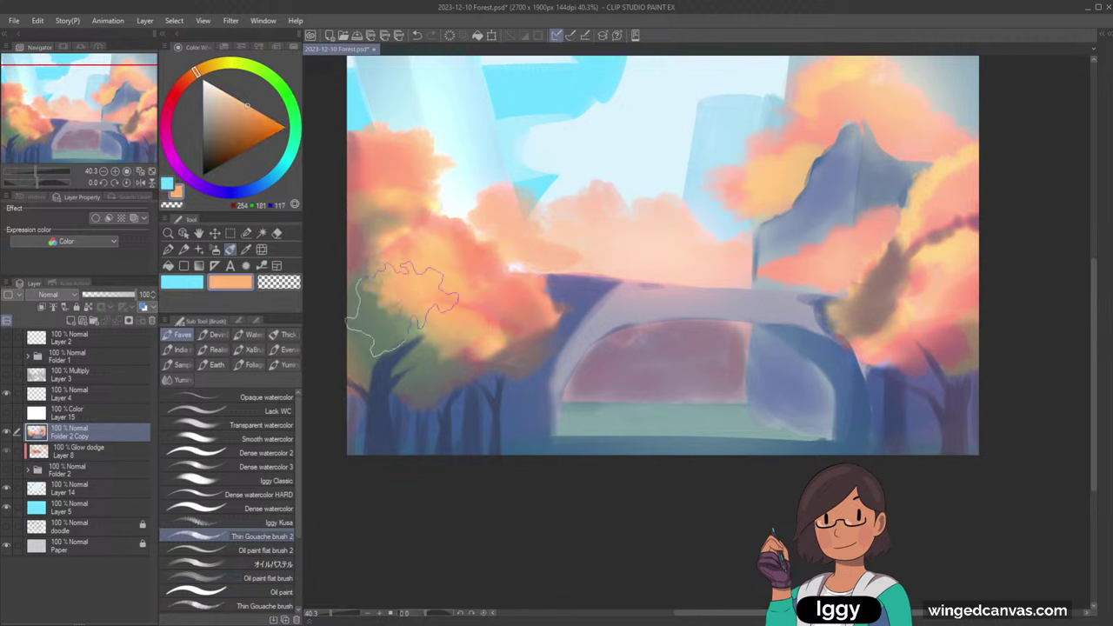
pyautogui.keyDown('alt'); pyautogui.click(408, 317); pyautogui.keyUp('alt')
pyautogui.press('[')
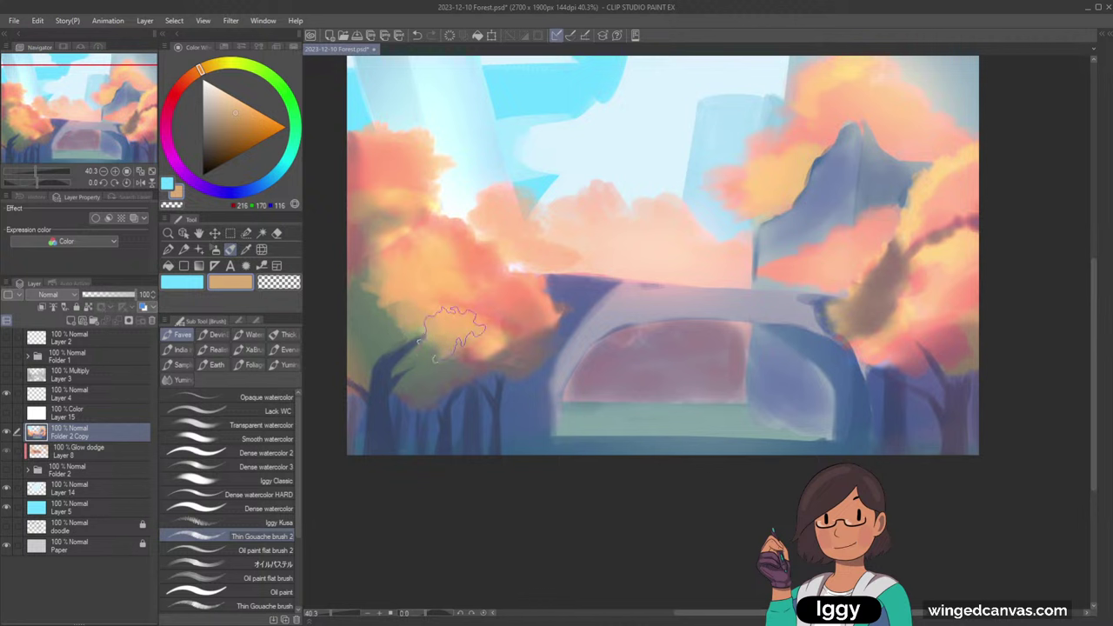
# - Shade the upper part of the left tree's foliage with sampled muted tan, undoing an unwanted stroke
pyautogui.keyDown('alt'); pyautogui.click(389, 233); pyautogui.keyUp('alt')
pyautogui.moveTo(393, 232)
pyautogui.mouseDown()
pyautogui.moveTo(376, 238)
pyautogui.moveTo(400, 237)
pyautogui.mouseUp()
pyautogui.hotkey('ctrl', 'z')
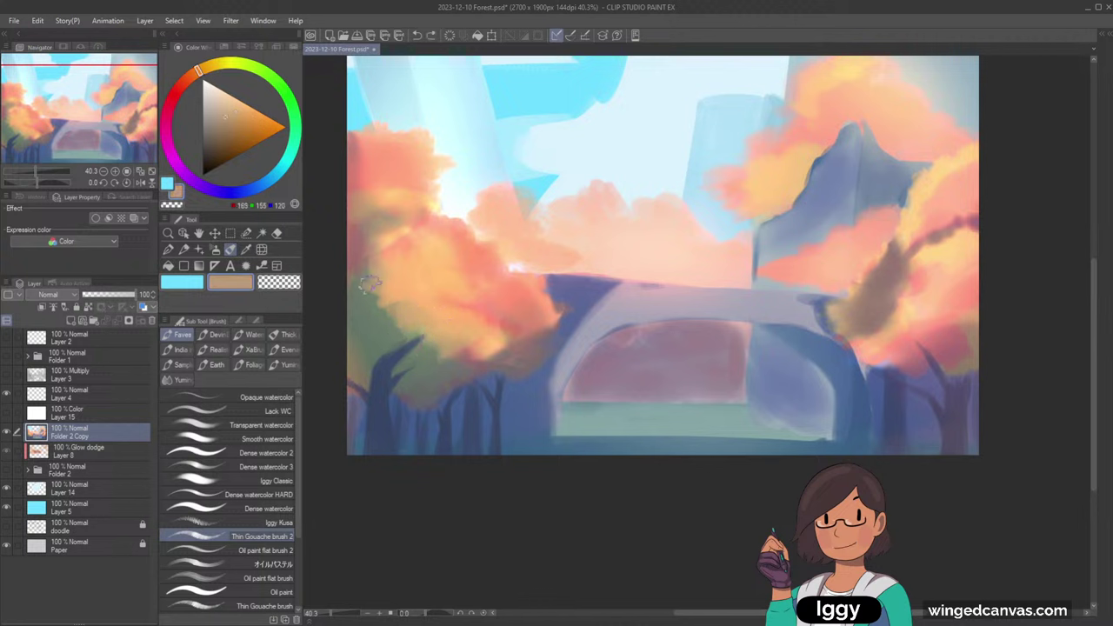
pyautogui.keyDown('alt'); pyautogui.click(369, 247); pyautogui.keyUp('alt')
pyautogui.keyDown('alt'); pyautogui.click(372, 239); pyautogui.keyUp('alt')
pyautogui.keyDown('alt'); pyautogui.click(381, 235); pyautogui.keyUp('alt')
pyautogui.moveTo(406, 232); pyautogui.dragTo(411, 220)
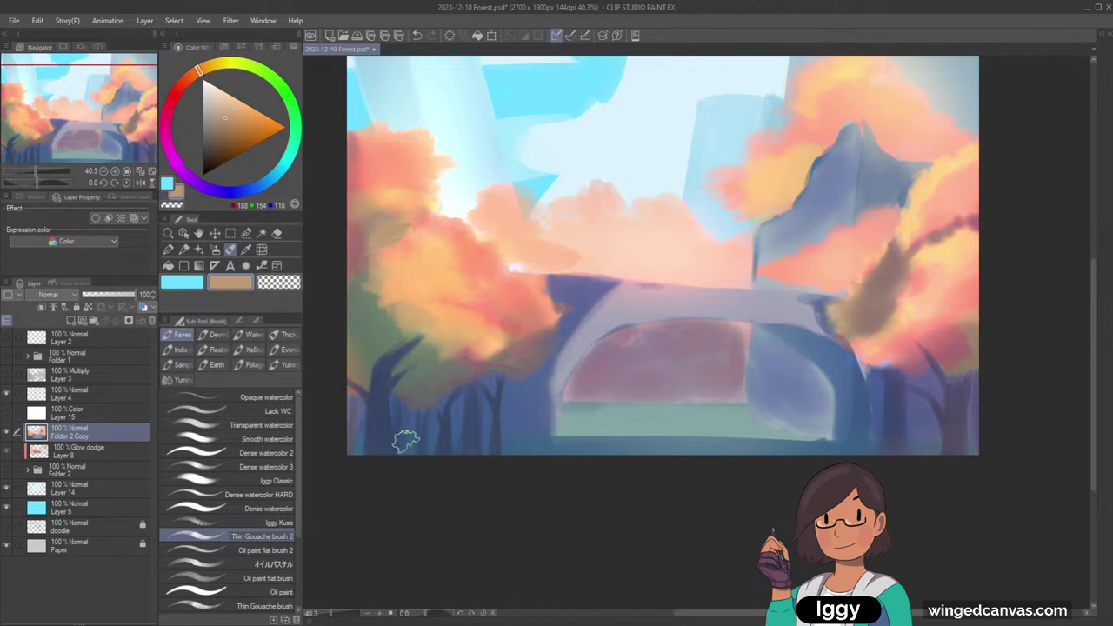
# - Touch up the left tree's lower shadows with sampled colours and paint a reddish-brown branch down through its orange foliage
pyautogui.keyDown('alt'); pyautogui.click(361, 367); pyautogui.keyUp('alt')
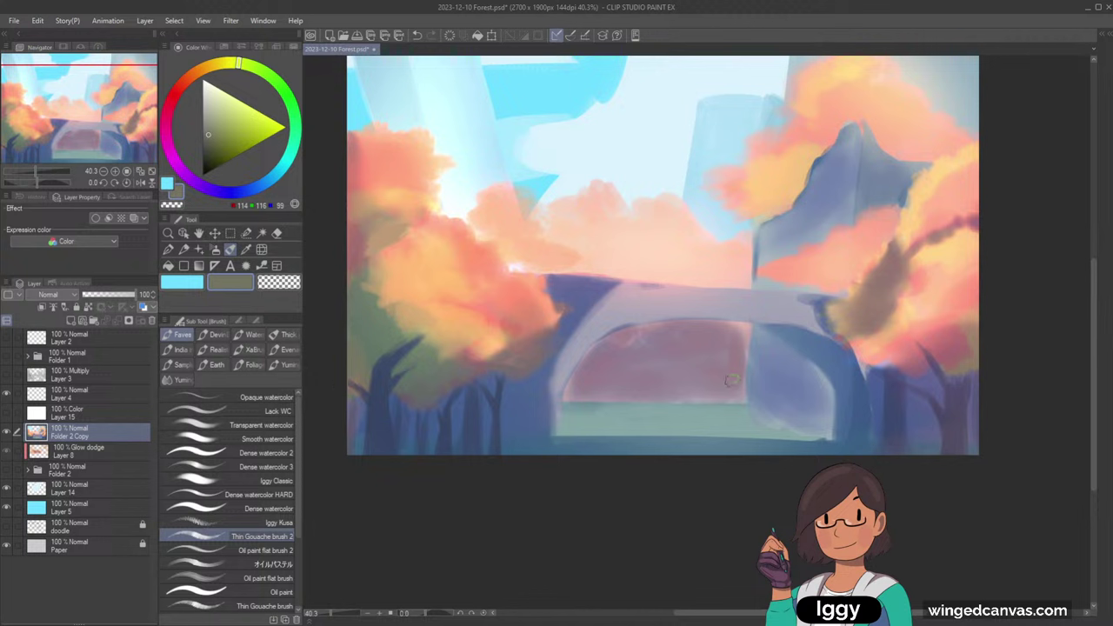
pyautogui.keyDown('alt'); pyautogui.click(469, 414); pyautogui.keyUp('alt')
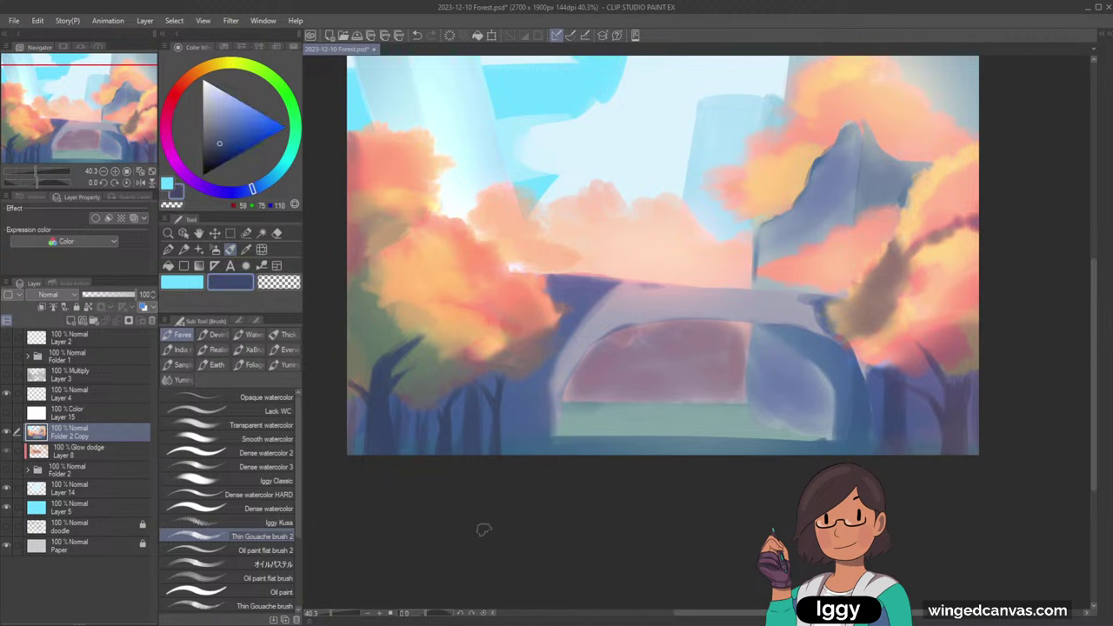
pyautogui.keyDown('alt'); pyautogui.click(398, 352); pyautogui.keyUp('alt')
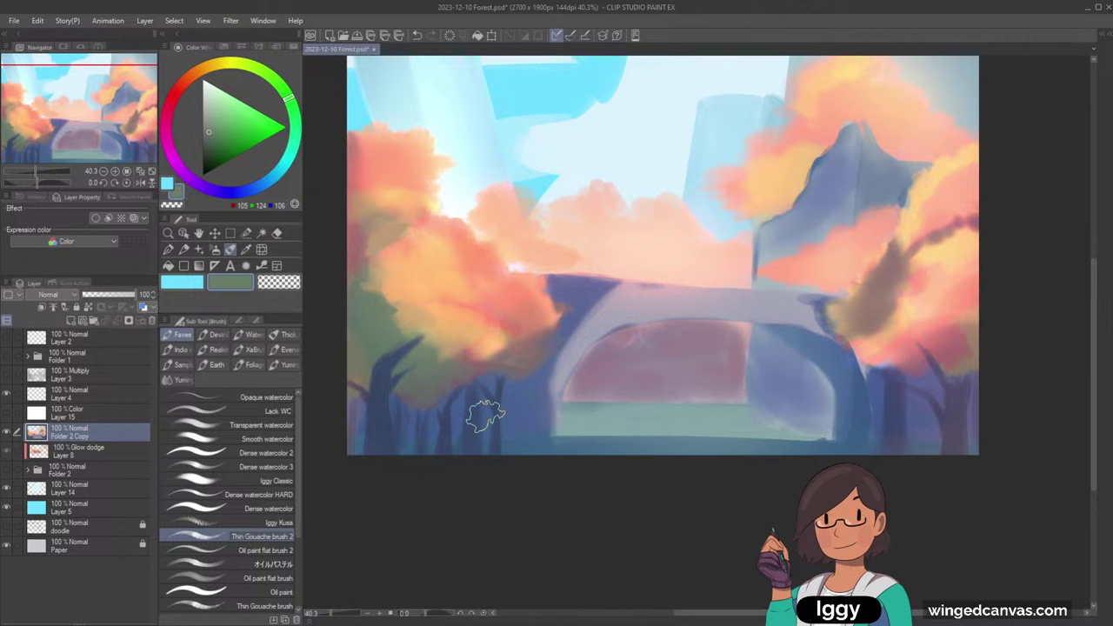
pyautogui.keyDown('alt'); pyautogui.click(517, 351); pyautogui.keyUp('alt')
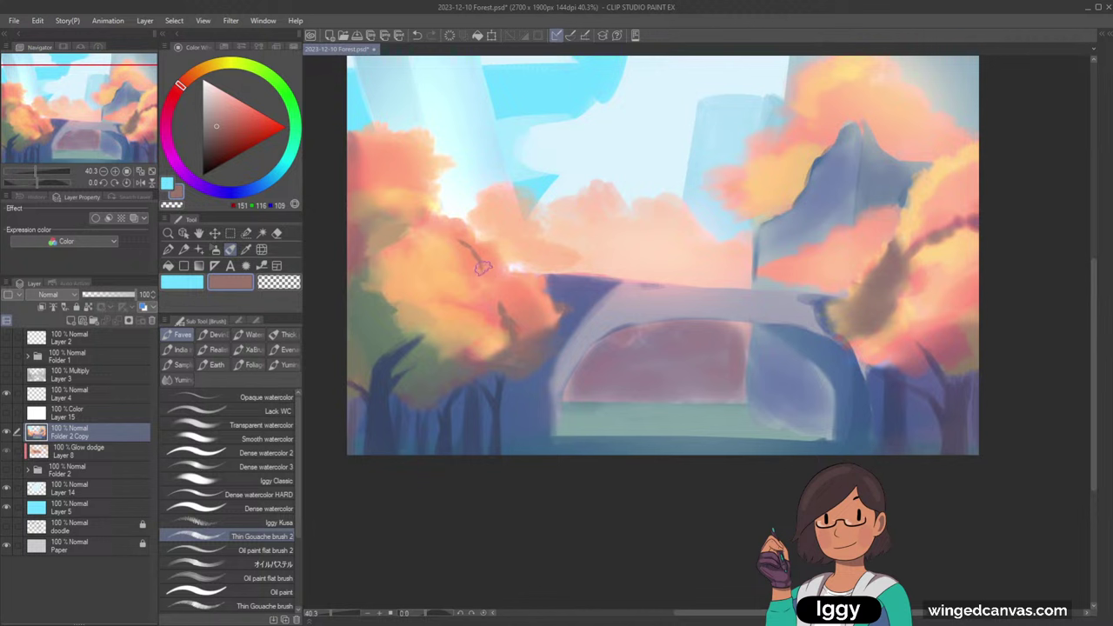
pyautogui.keyDown('alt'); pyautogui.click(498, 280); pyautogui.keyUp('alt')
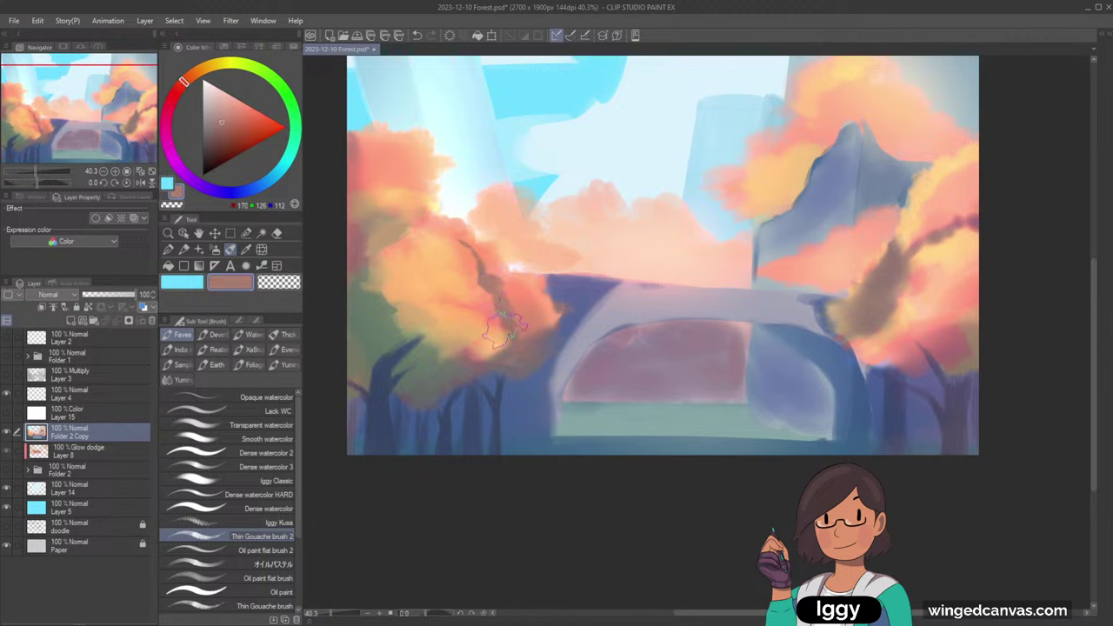
pyautogui.keyDown('alt'); pyautogui.click(518, 315); pyautogui.keyUp('alt')
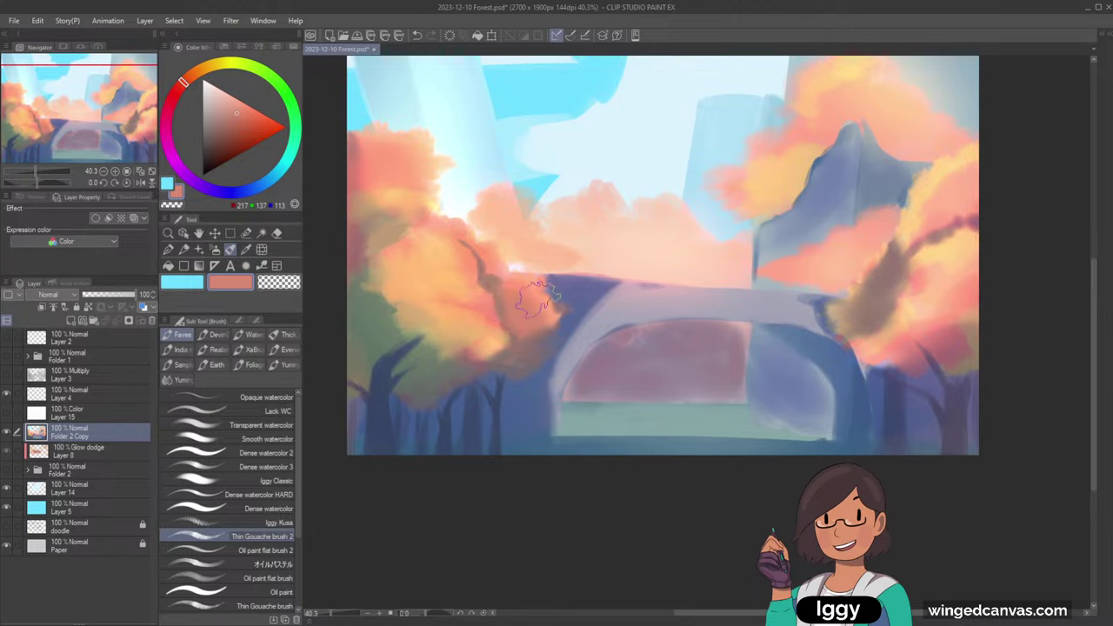
# - Extend the brown branch along the top of the left tree's foliage to the canvas edge
pyautogui.scroll(-2, 661, 218)
pyautogui.scroll(2, 696, 219)
pyautogui.moveTo(504, 235)
pyautogui.mouseDown()
pyautogui.moveTo(559, 242)
pyautogui.moveTo(503, 237)
pyautogui.mouseUp()
pyautogui.keyDown('alt'); pyautogui.click(544, 277); pyautogui.keyUp('alt')
pyautogui.keyDown('alt'); pyautogui.click(545, 279); pyautogui.keyUp('alt')
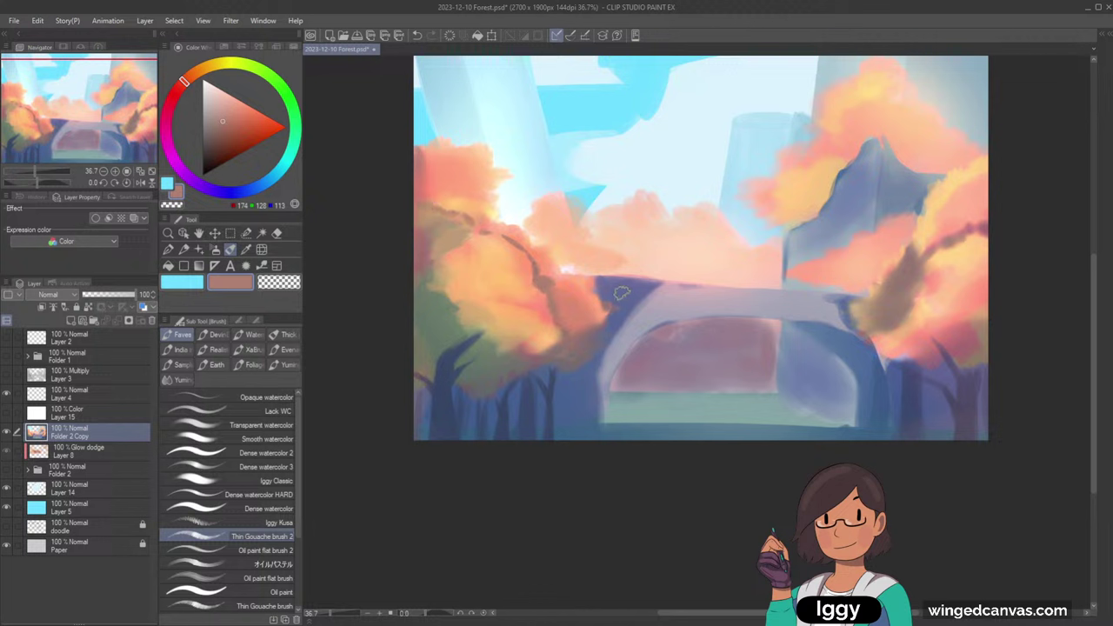
pyautogui.keyDown('alt'); pyautogui.click(457, 210); pyautogui.keyUp('alt')
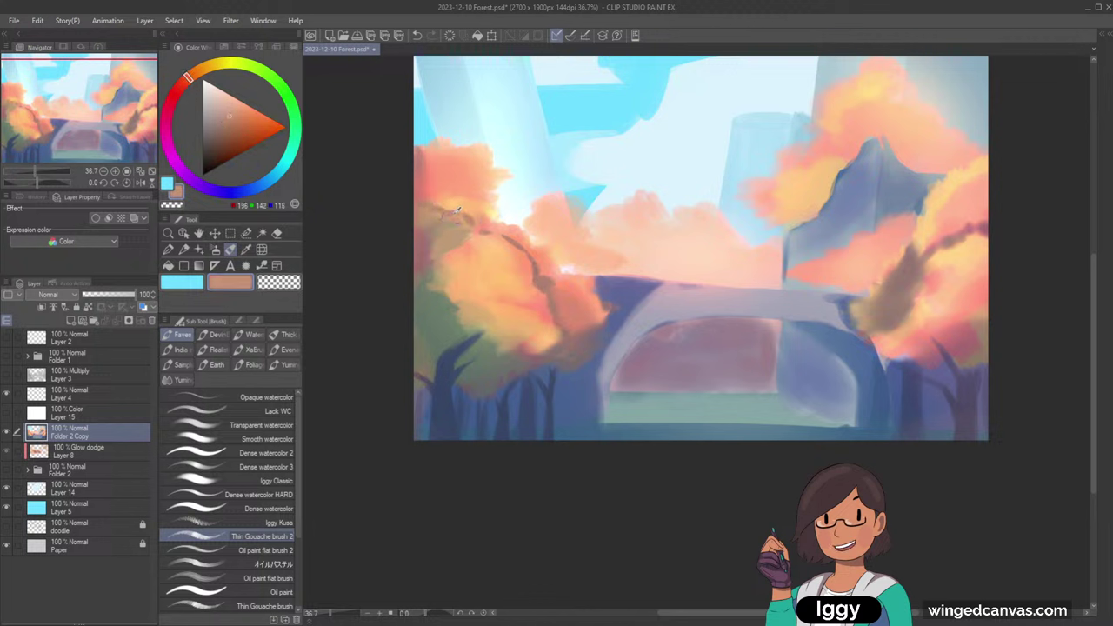
pyautogui.keyDown('alt'); pyautogui.click(449, 370); pyautogui.keyUp('alt')
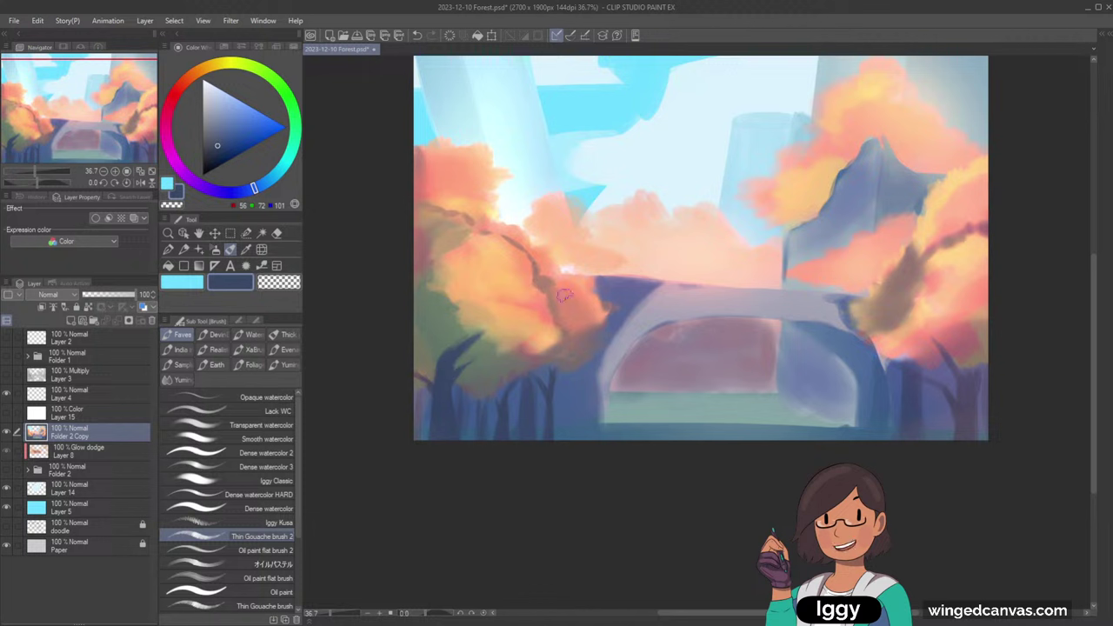
# - Darken the branch's outer end at the canvas edge with sampled brown and pick up coral from the foliage above
pyautogui.keyDown('alt'); pyautogui.click(440, 212); pyautogui.keyUp('alt')
pyautogui.keyDown('alt'); pyautogui.click(421, 215); pyautogui.keyUp('alt')
pyautogui.keyDown('alt'); pyautogui.click(423, 215); pyautogui.keyUp('alt')
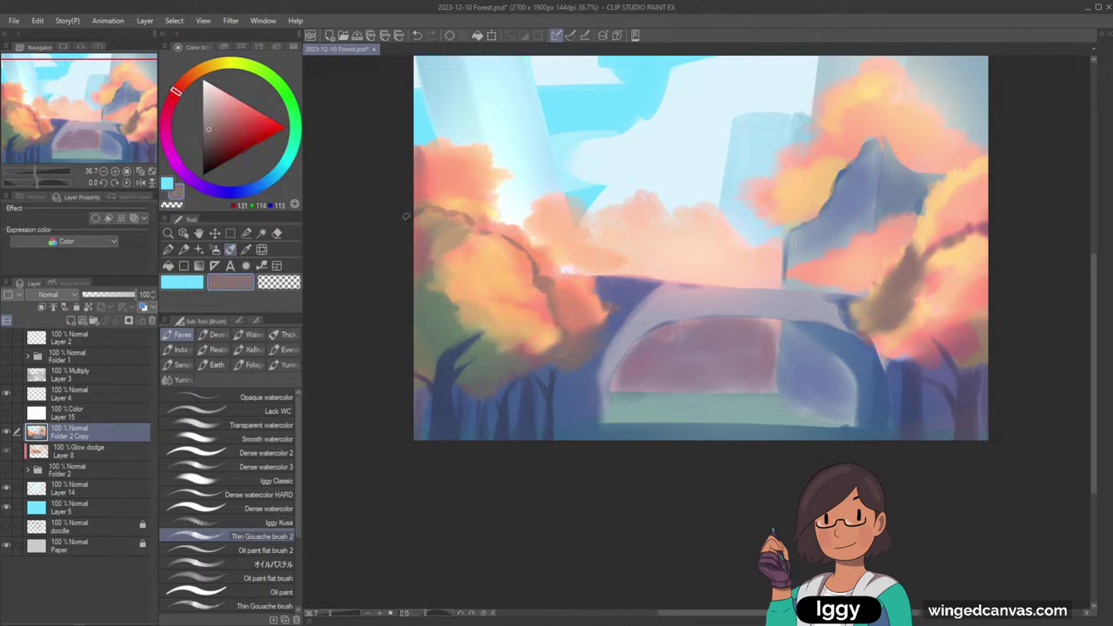
pyautogui.keyDown('alt'); pyautogui.click(405, 212); pyautogui.keyUp('alt')
pyautogui.keyDown('alt'); pyautogui.click(440, 190); pyautogui.keyUp('alt')
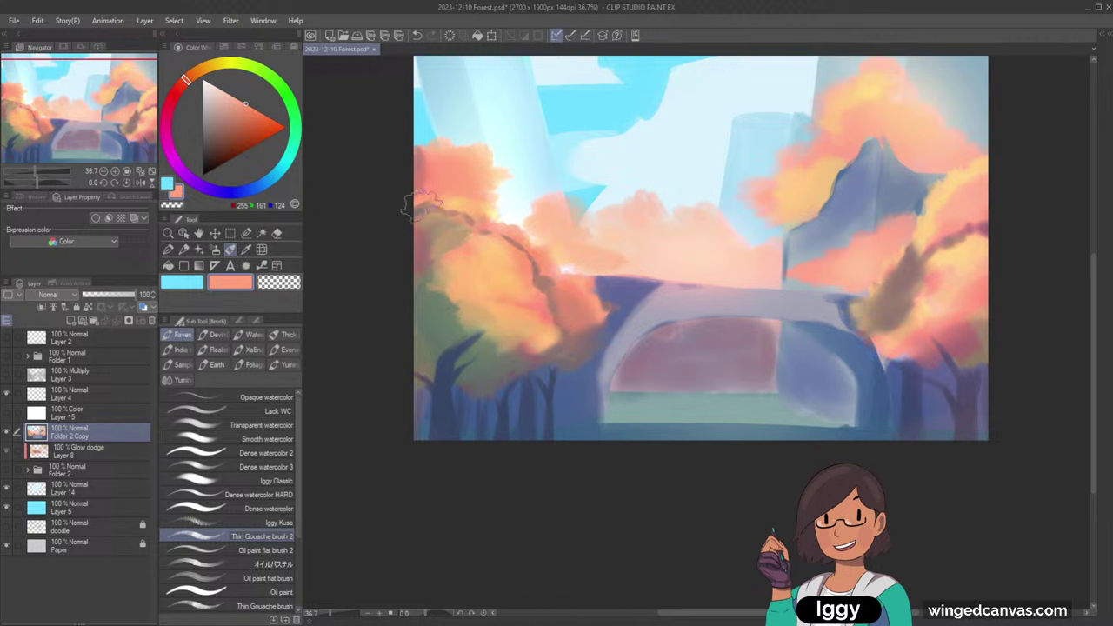
# - Blend the foliage beneath the branch using sampled brown, tan and light orange
pyautogui.keyDown('alt'); pyautogui.click(422, 216); pyautogui.keyUp('alt')
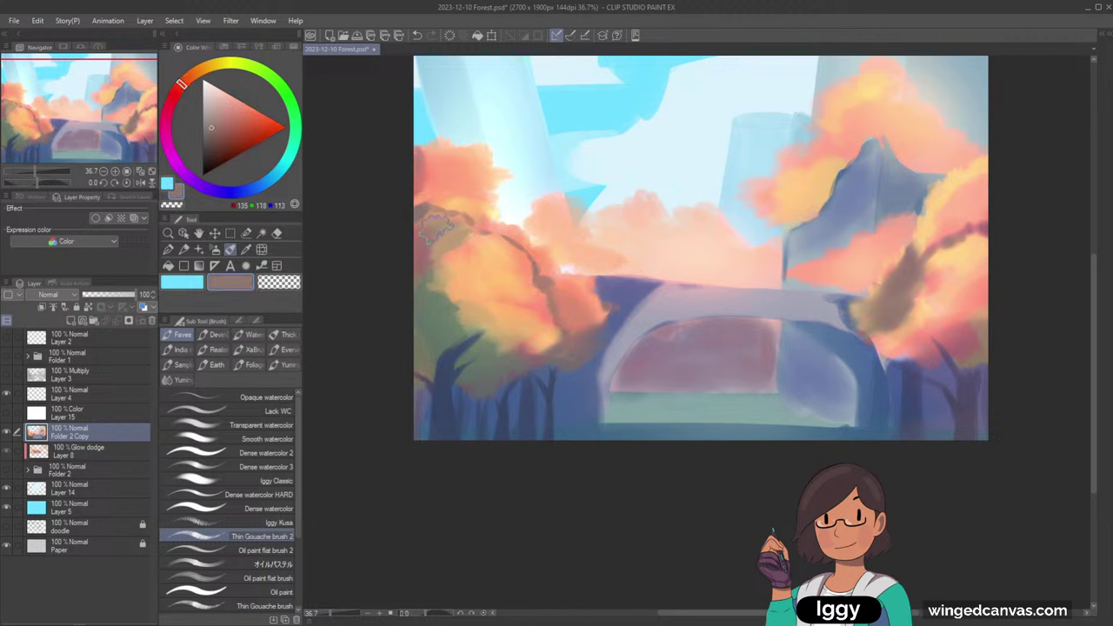
pyautogui.keyDown('alt'); pyautogui.click(422, 222); pyautogui.keyUp('alt')
pyautogui.moveTo(226, 117); pyautogui.dragTo(281, 131)
pyautogui.keyDown('alt'); pyautogui.click(456, 244); pyautogui.keyUp('alt')
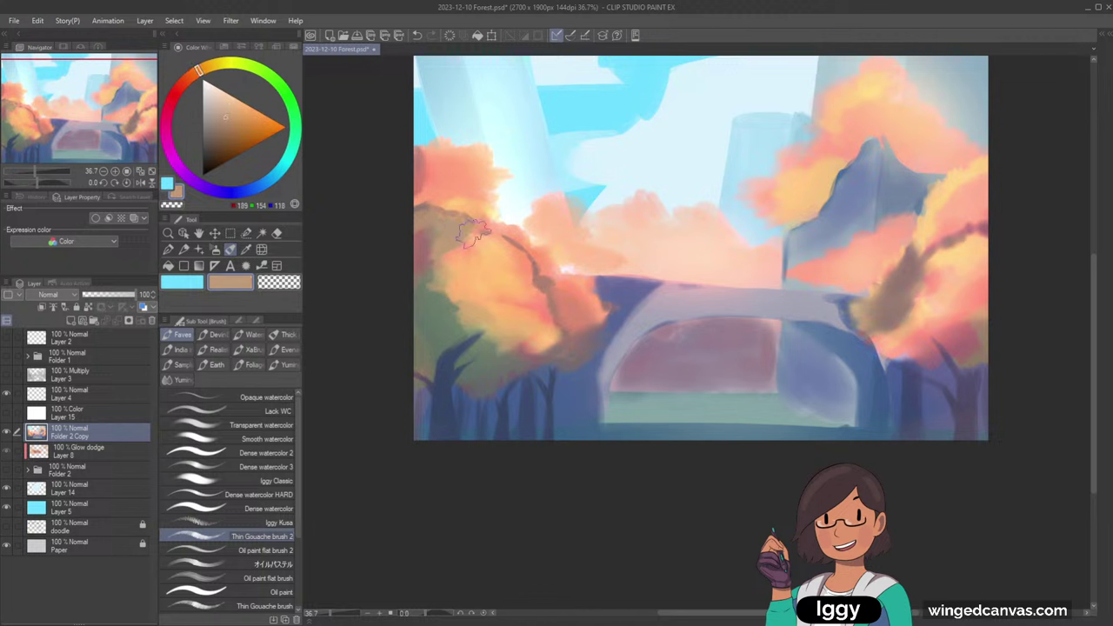
pyautogui.keyDown('alt'); pyautogui.click(480, 257); pyautogui.keyUp('alt')
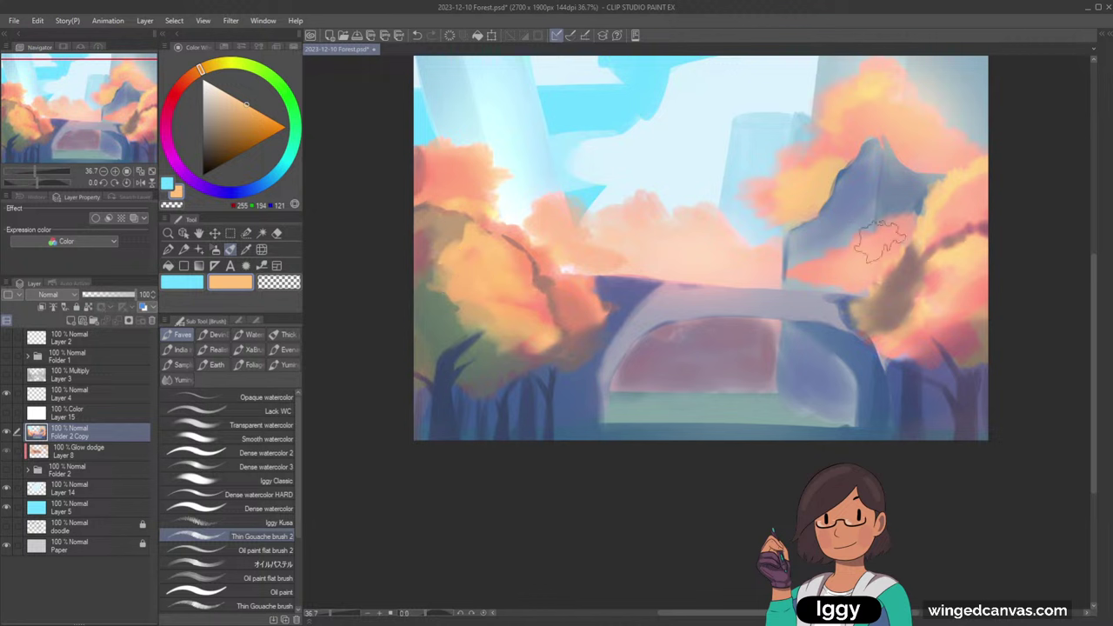
# - Rework the left tree's lower shadow beside the dark trunk with sampled green and olive brown
pyautogui.keyDown('alt'); pyautogui.click(431, 358); pyautogui.keyUp('alt')
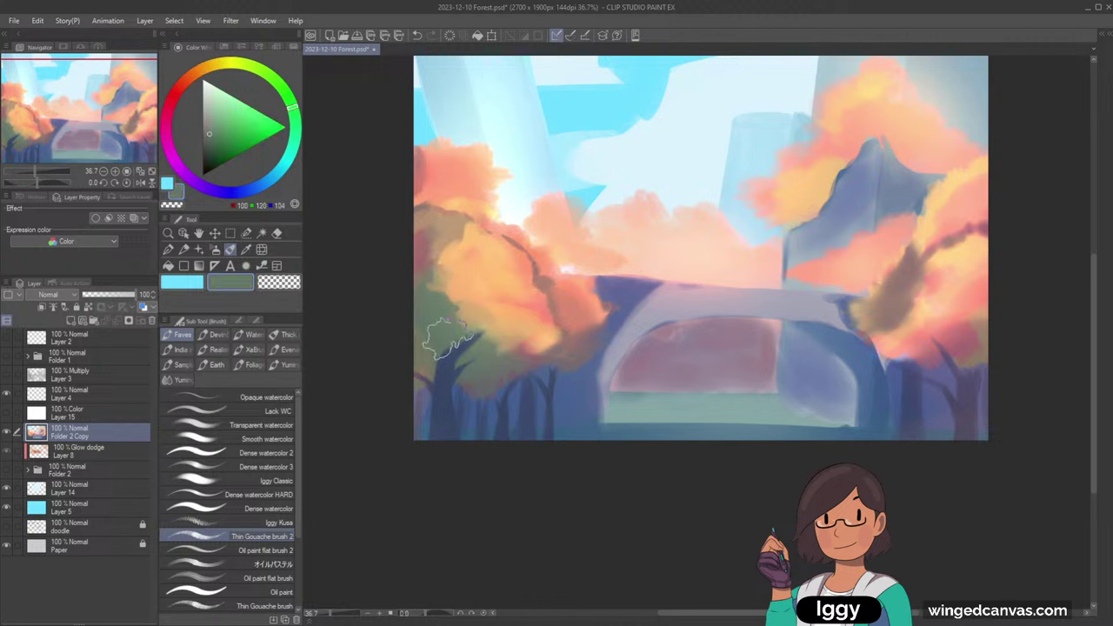
pyautogui.keyDown('alt'); pyautogui.click(409, 391); pyautogui.keyUp('alt')
pyautogui.keyDown('alt'); pyautogui.click(424, 371); pyautogui.keyUp('alt')
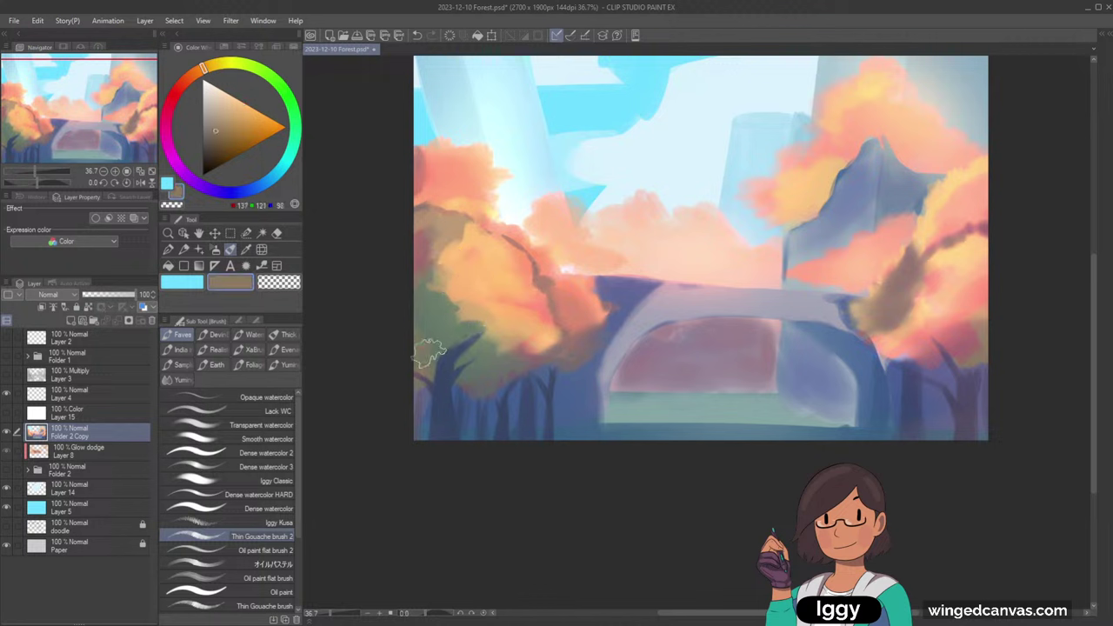
pyautogui.moveTo(426, 355); pyautogui.dragTo(431, 331)
pyautogui.scroll(-2, 895, 308)
pyautogui.scroll(1, 937, 319)
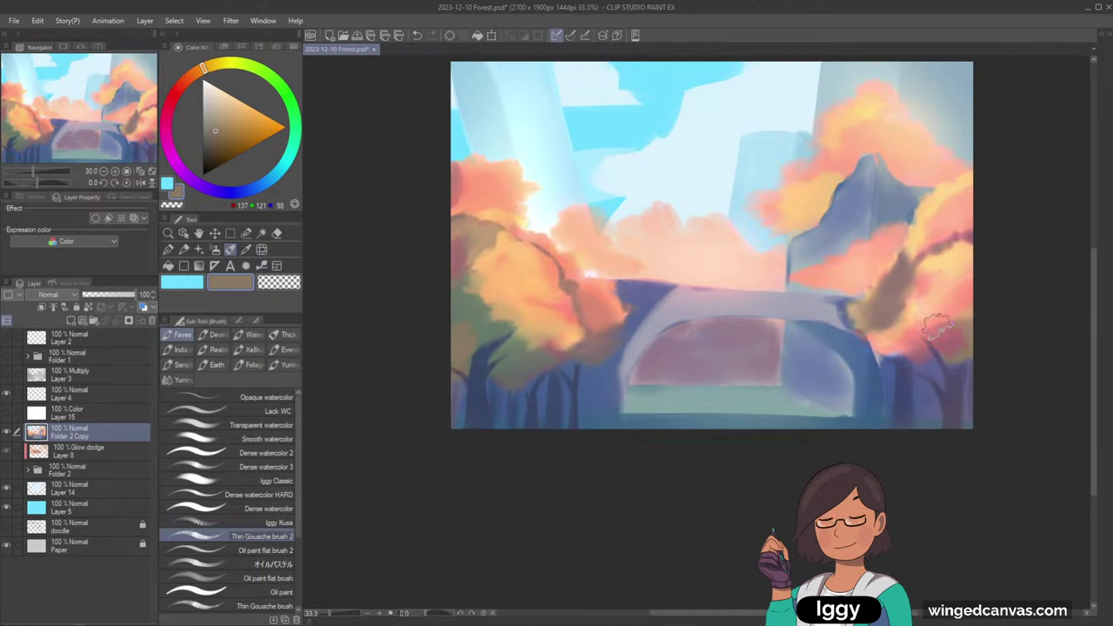
pyautogui.hotkey('ctrl', '+')
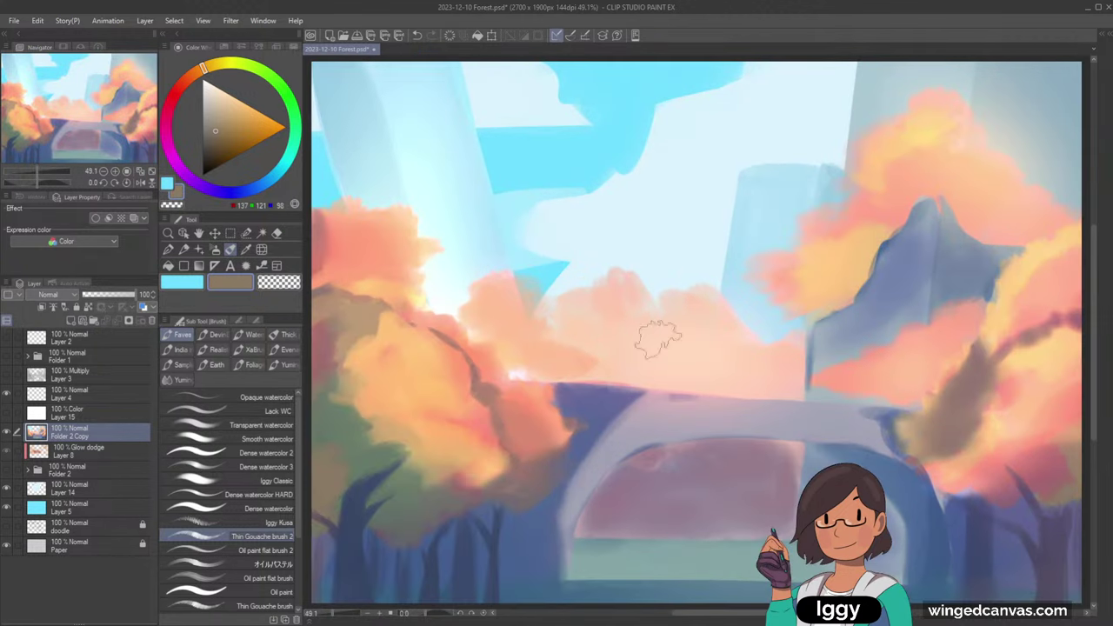
pyautogui.hotkey('ctrl', '-')
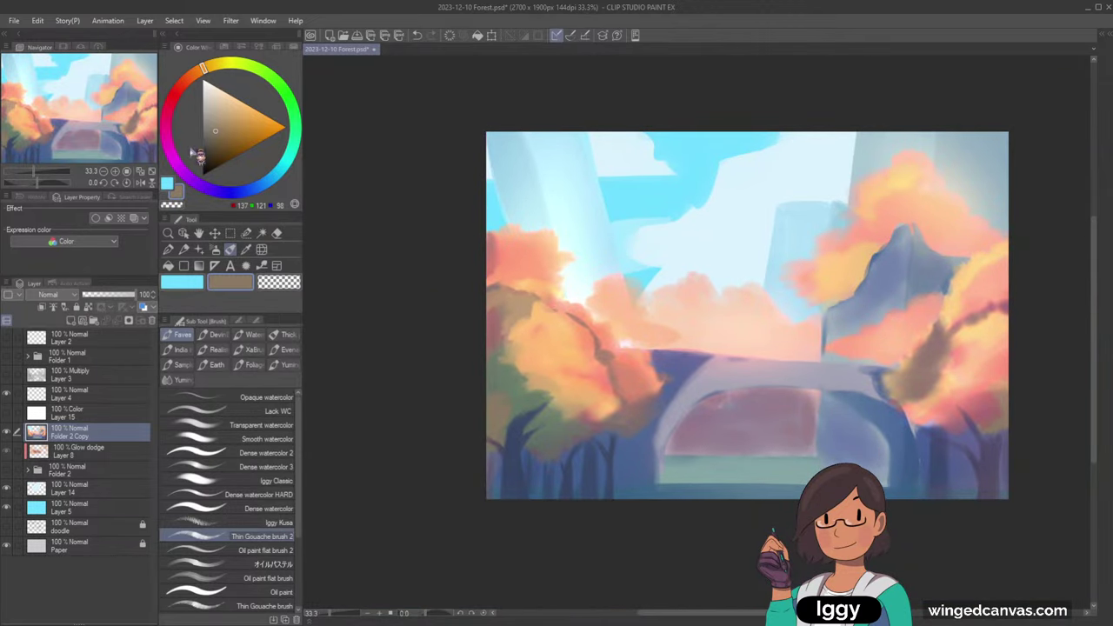
# - Add a Tone Curve correction layer above Folder 2 Copy that boosts contrast, and compare the painting with and without it
pyautogui.hotkey('ctrl', 'm')
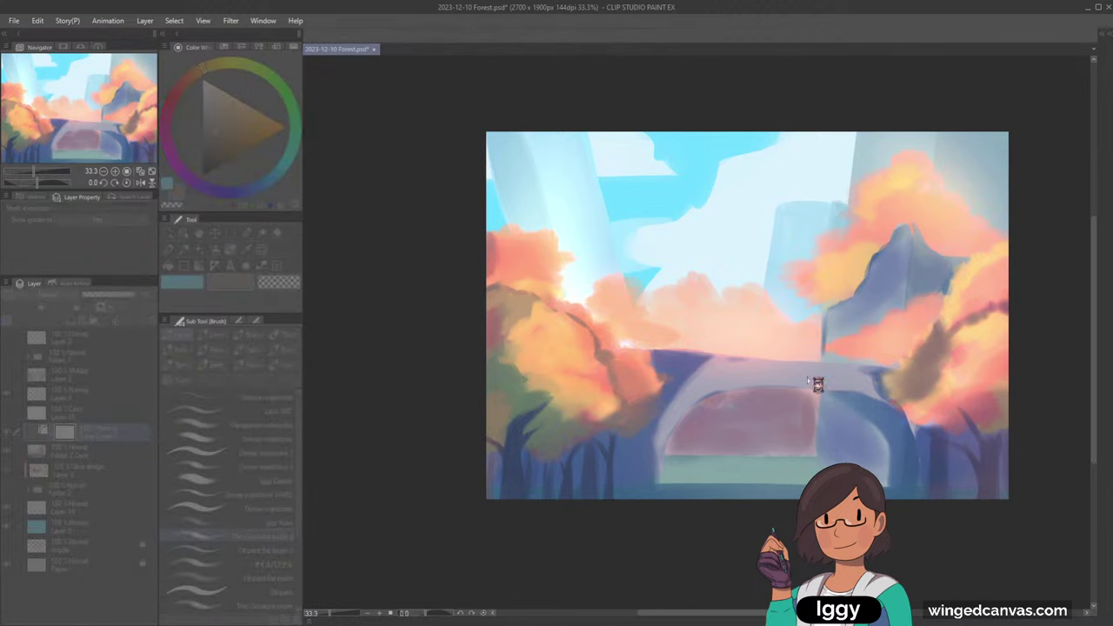
pyautogui.click(741, 470)
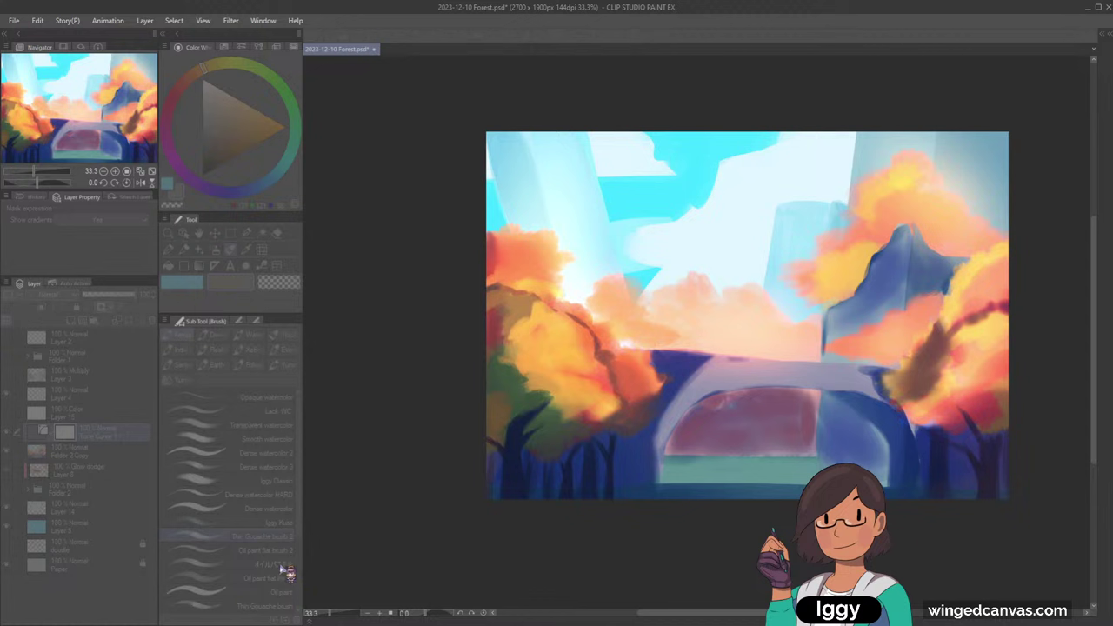
pyautogui.moveTo(329, 529); pyautogui.dragTo(277, 545)
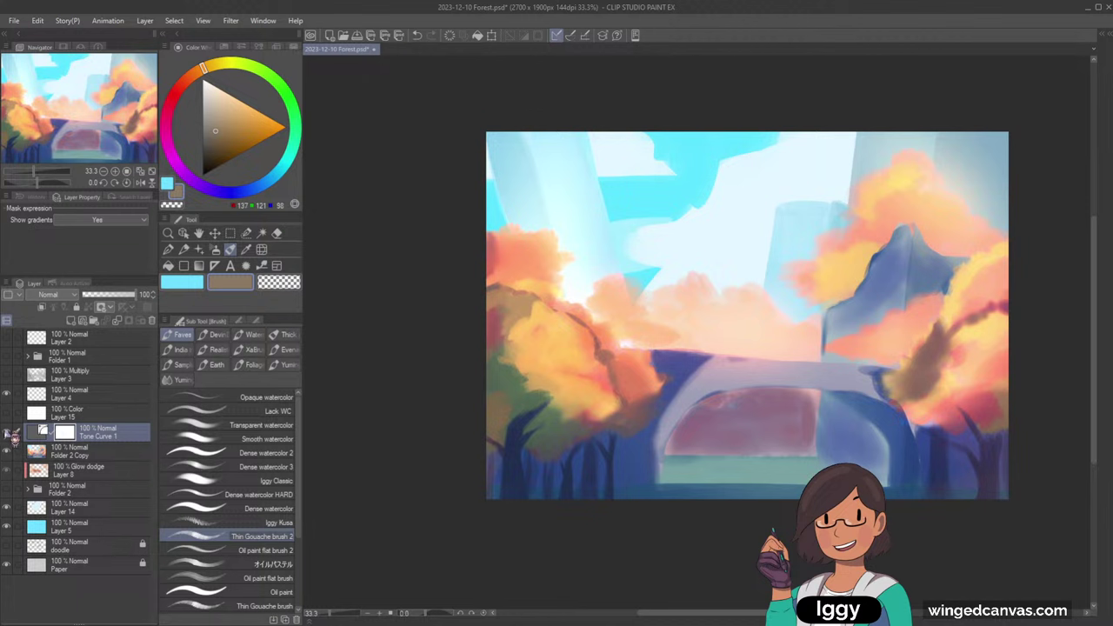
pyautogui.click(11, 432)
pyautogui.click(12, 433)
pyautogui.moveTo(91, 135); pyautogui.dragTo(117, 146)
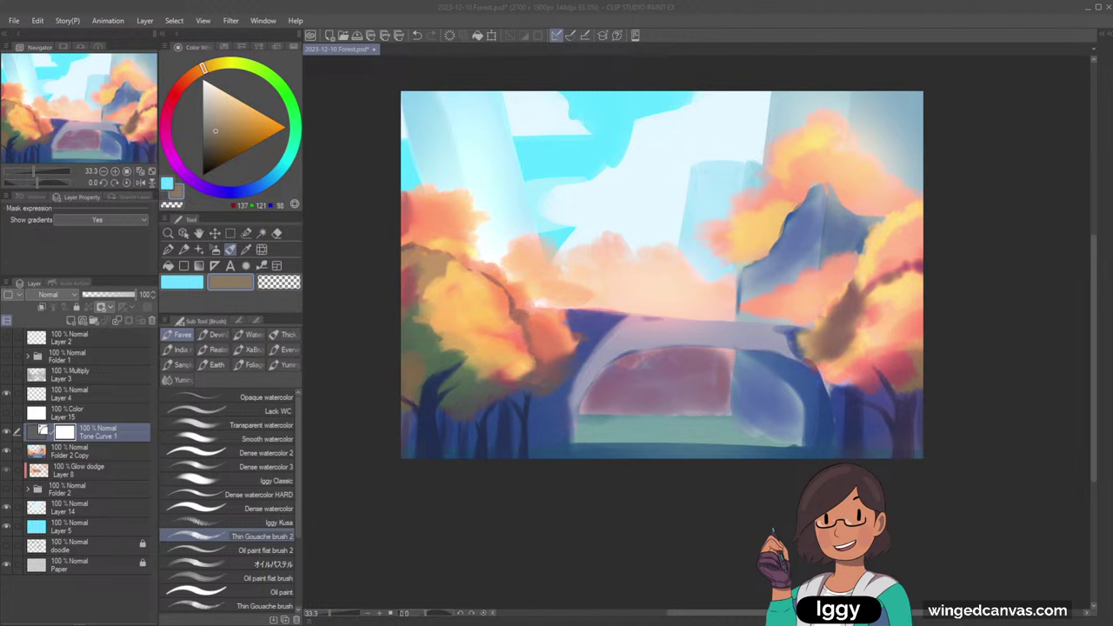
# - Review the tonal correction commands with Folder 2 Copy selected, and reopen the Tone Curve layer's settings to check them
pyautogui.click(38, 21)
pyautogui.click(87, 470)
pyautogui.click(85, 455)
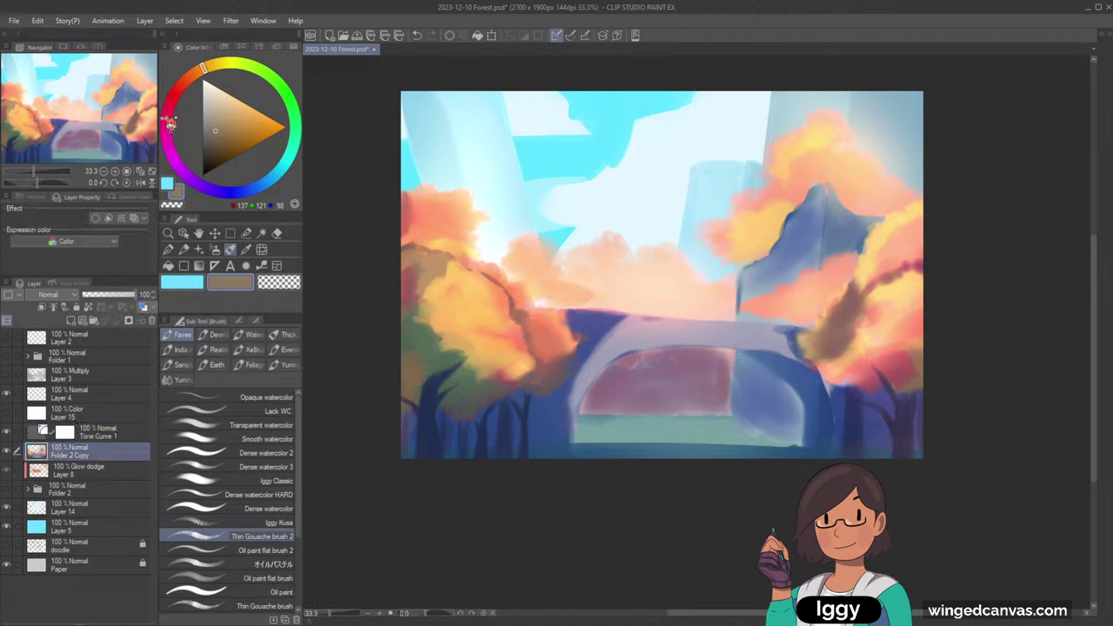
pyautogui.click(38, 21)
pyautogui.doubleClick(45, 433)
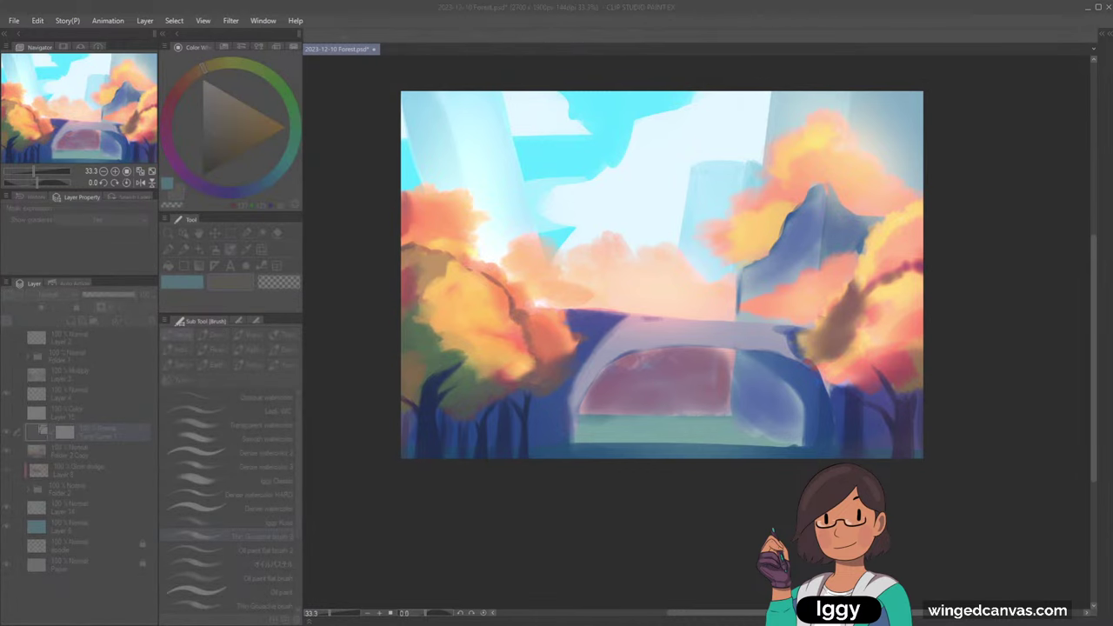
pyautogui.click(465, 393)
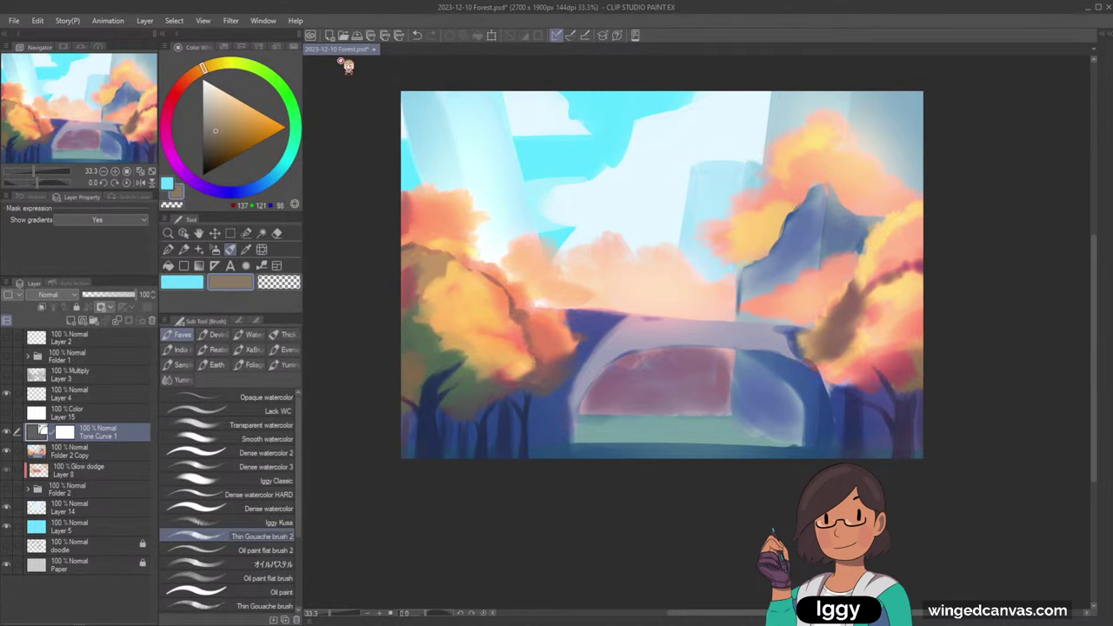
# - Place the Tone Curve dialog screenshot on a new layer above Tone Curve 1 and enlarge it over the painting
pyautogui.click(109, 440)
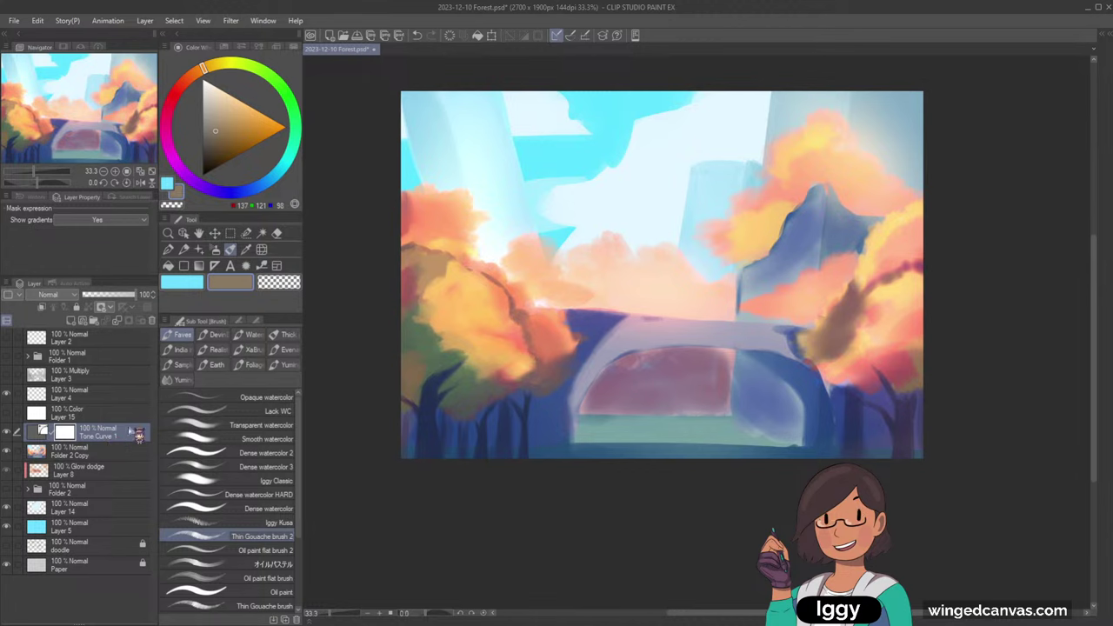
pyautogui.hotkey('ctrl', 'shift', 'n')
pyautogui.hotkey('ctrl', 't')
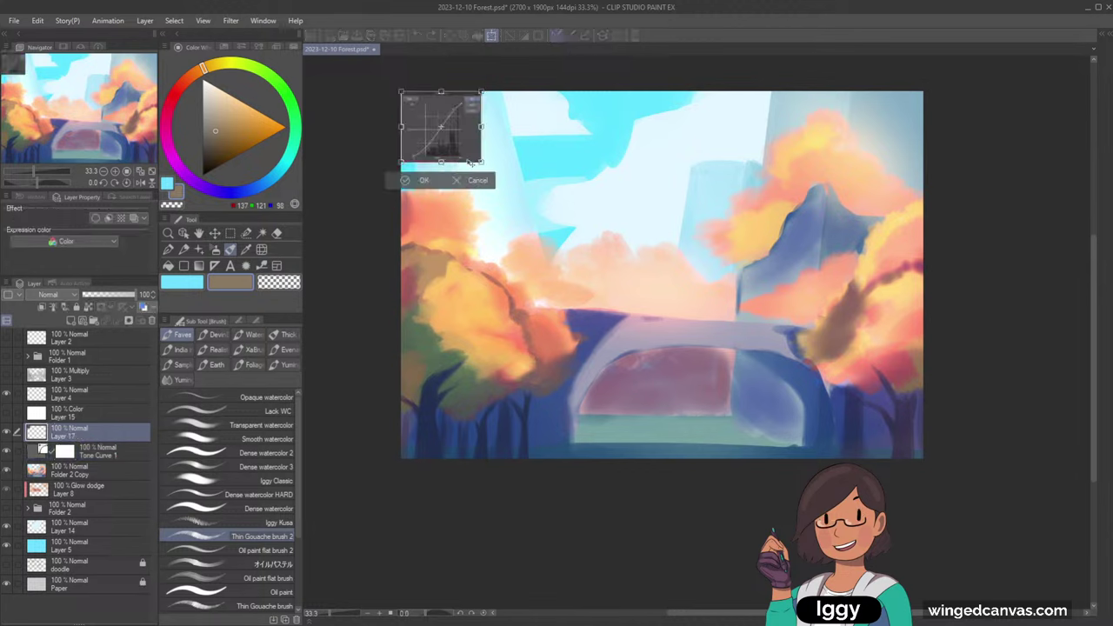
pyautogui.moveTo(458, 127); pyautogui.dragTo(562, 242)
pyautogui.moveTo(586, 279); pyautogui.dragTo(722, 404)
pyautogui.click(561, 422)
pyautogui.scroll(1, 564, 261)
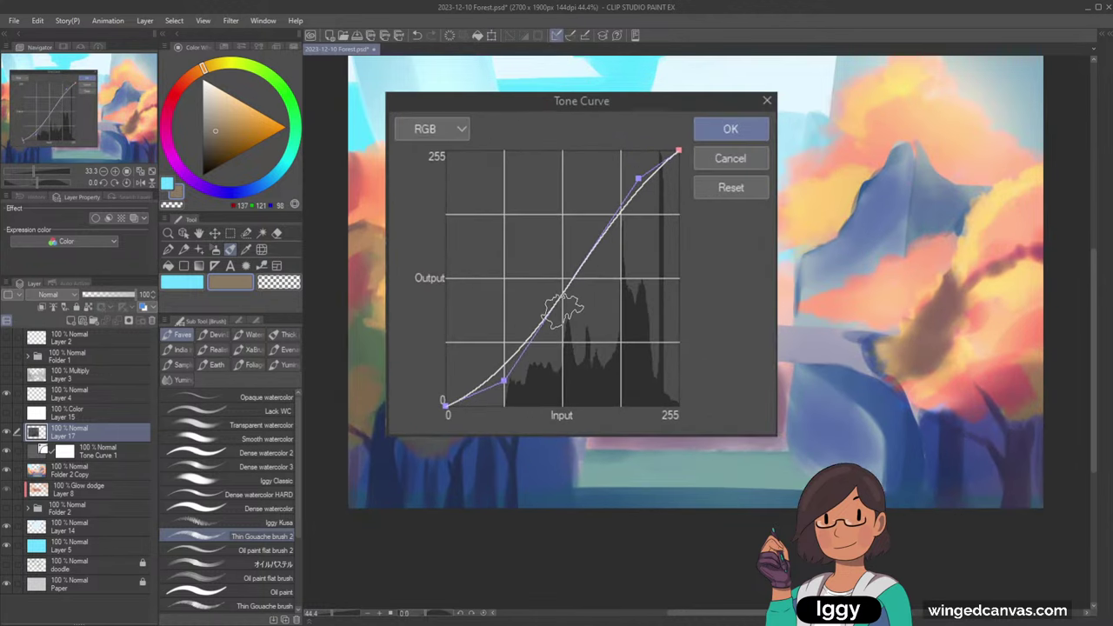
# - Try a white straight line running diagonally across the curve graph in the screenshot, and undo it
pyautogui.click(184, 265)
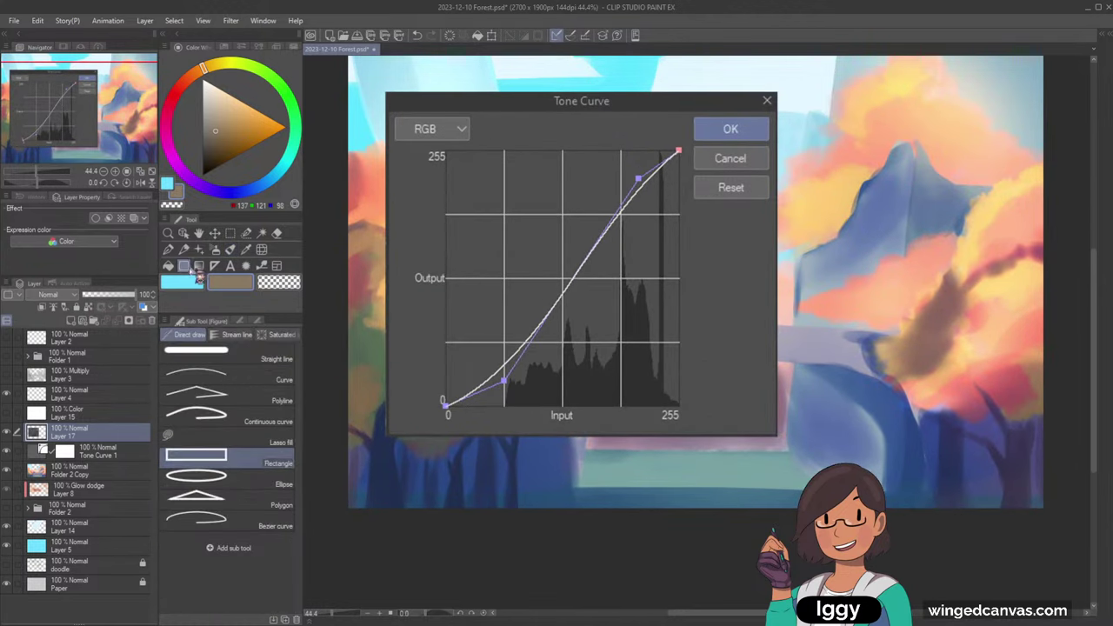
pyautogui.click(233, 360)
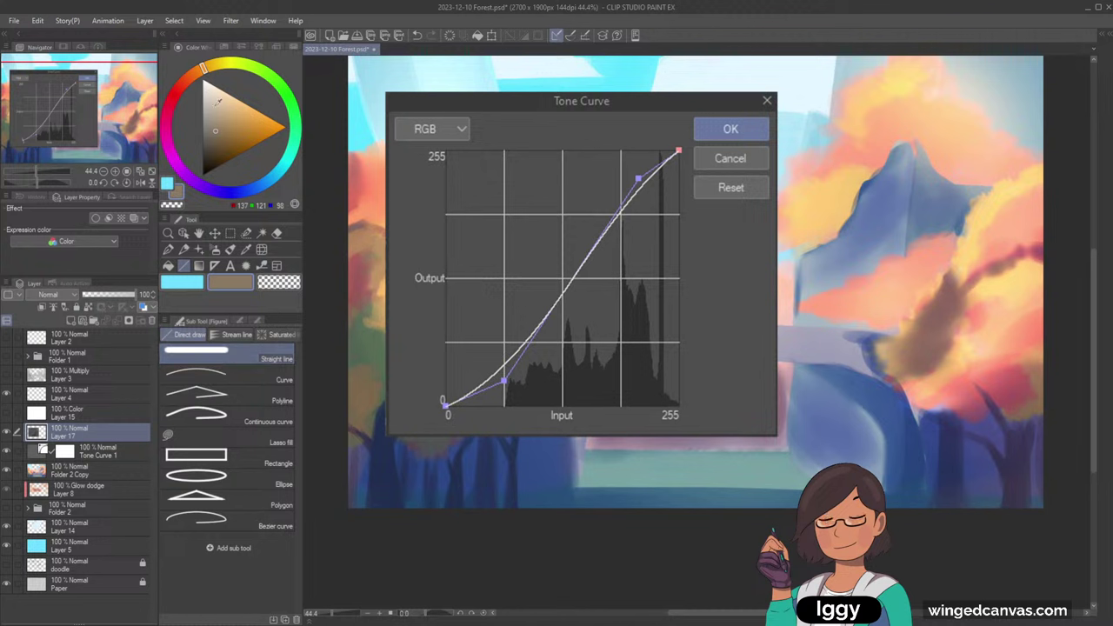
pyautogui.click(204, 79)
pyautogui.moveTo(444, 406); pyautogui.dragTo(659, 165)
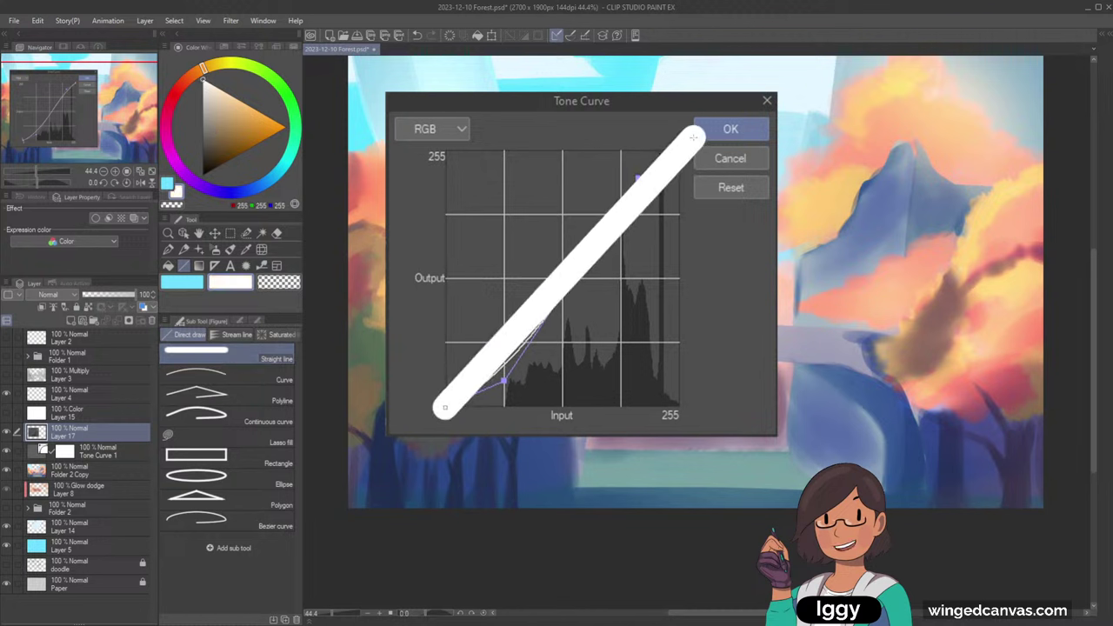
pyautogui.hotkey('ctrl', 'z')
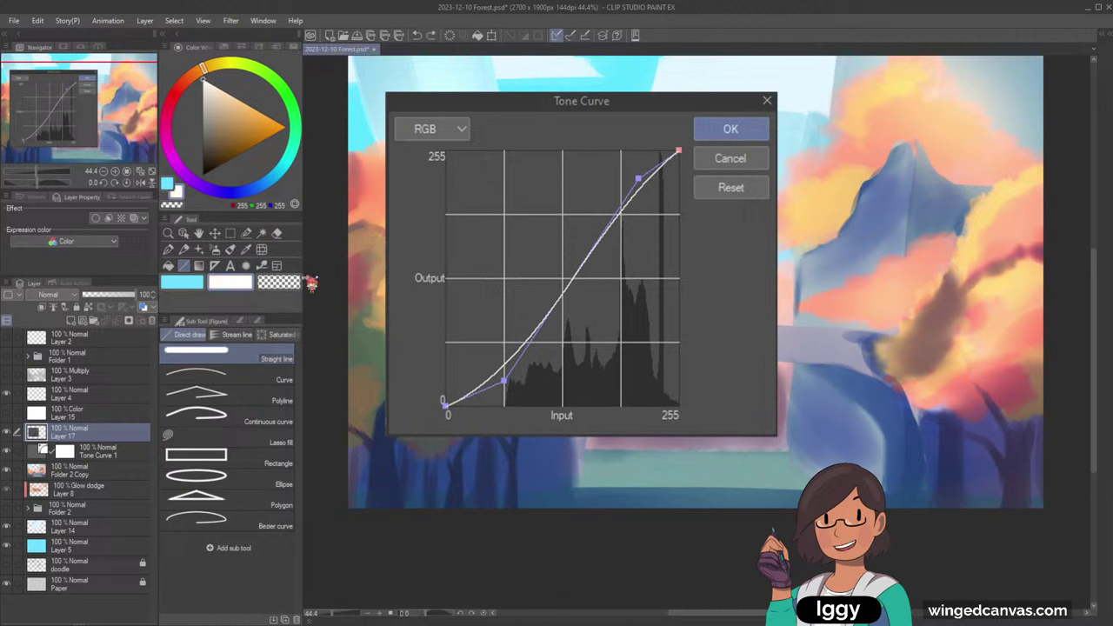
# - Trace parts of the curve graph with white Mechanical pencil strokes, undo each one, and delete the screenshot layer
pyautogui.click(185, 250)
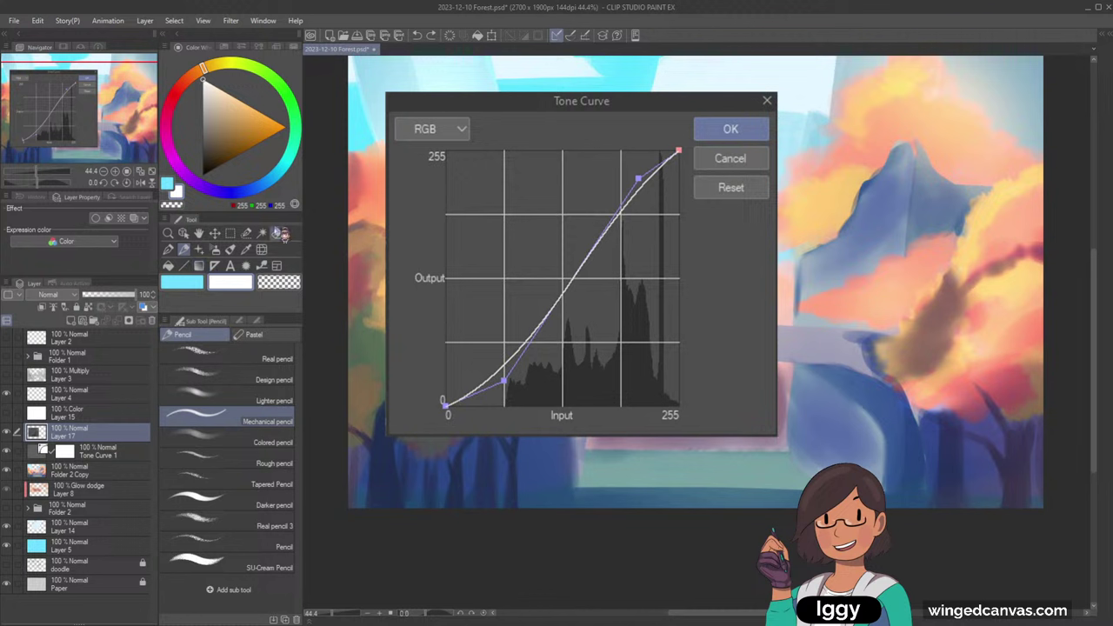
pyautogui.moveTo(626, 184)
pyautogui.mouseDown()
pyautogui.moveTo(558, 354)
pyautogui.moveTo(467, 367)
pyautogui.mouseUp()
pyautogui.hotkey('ctrl', 'z')
pyautogui.moveTo(677, 153)
pyautogui.mouseDown()
pyautogui.moveTo(608, 223)
pyautogui.moveTo(663, 157)
pyautogui.mouseUp()
pyautogui.hotkey('ctrl', 'z')
pyautogui.moveTo(608, 222); pyautogui.dragTo(677, 154)
pyautogui.hotkey('ctrl', 'z')
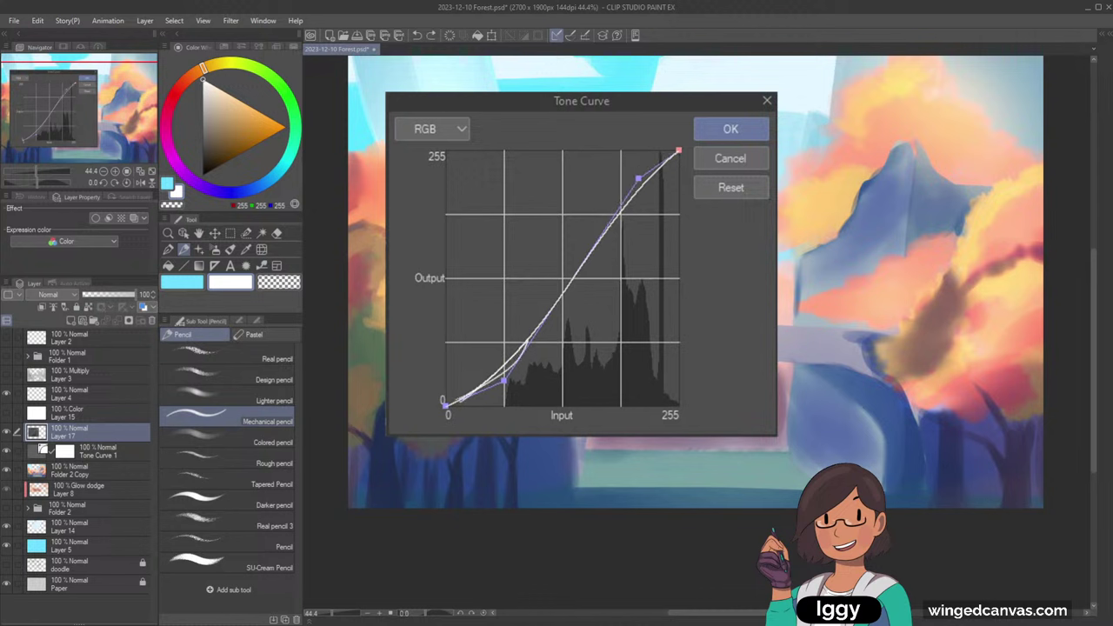
pyautogui.moveTo(528, 341); pyautogui.dragTo(461, 401)
pyautogui.hotkey('ctrl', 'z')
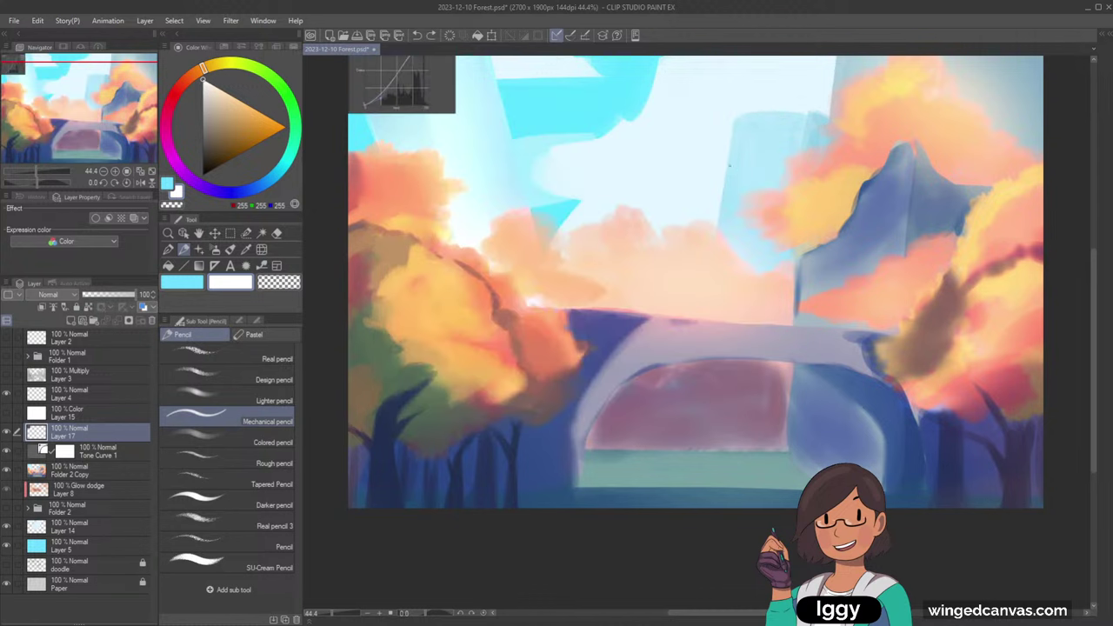
pyautogui.press('Delete')
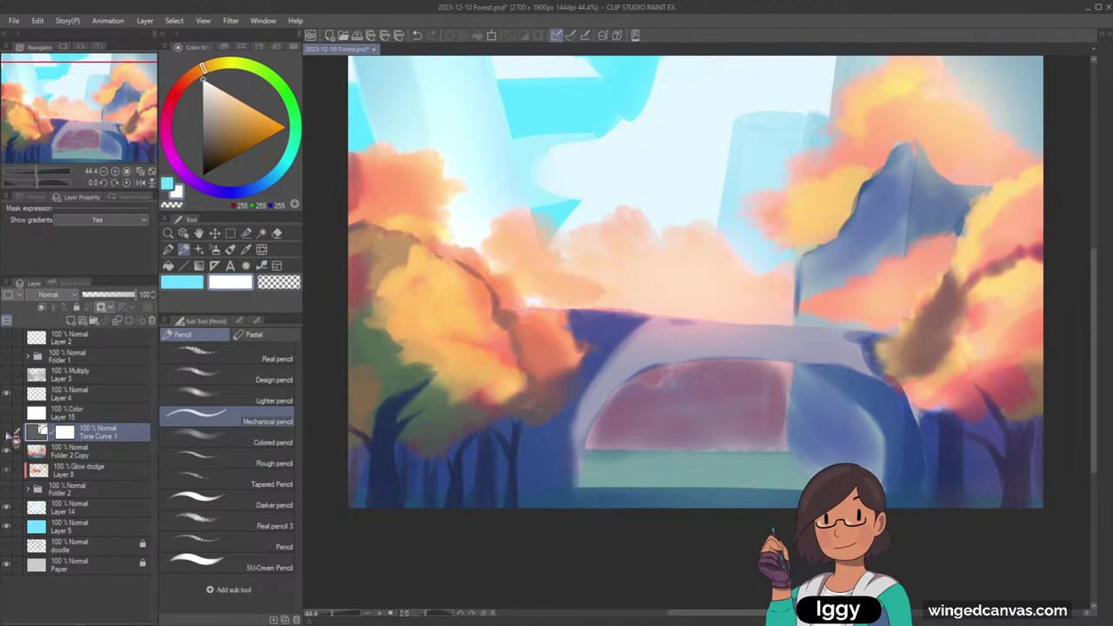
# - Lower the Tone Curve 1 layer's opacity to 60% and compare the painting with and without it
pyautogui.click(7, 433)
pyautogui.click(7, 433)
pyautogui.scroll(-5, 822, 279)
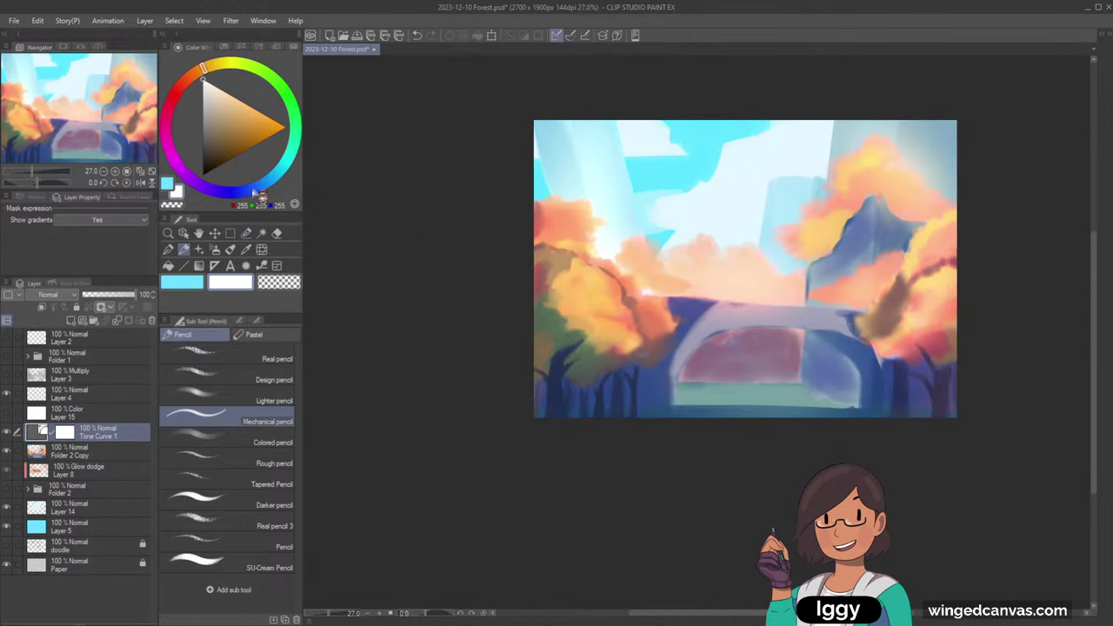
pyautogui.moveTo(62, 130); pyautogui.dragTo(156, 127)
pyautogui.moveTo(121, 297)
pyautogui.mouseDown()
pyautogui.moveTo(114, 307)
pyautogui.moveTo(140, 306)
pyautogui.moveTo(111, 297)
pyautogui.moveTo(110, 307)
pyautogui.mouseUp()
pyautogui.click(153, 293)
pyautogui.click(153, 293)
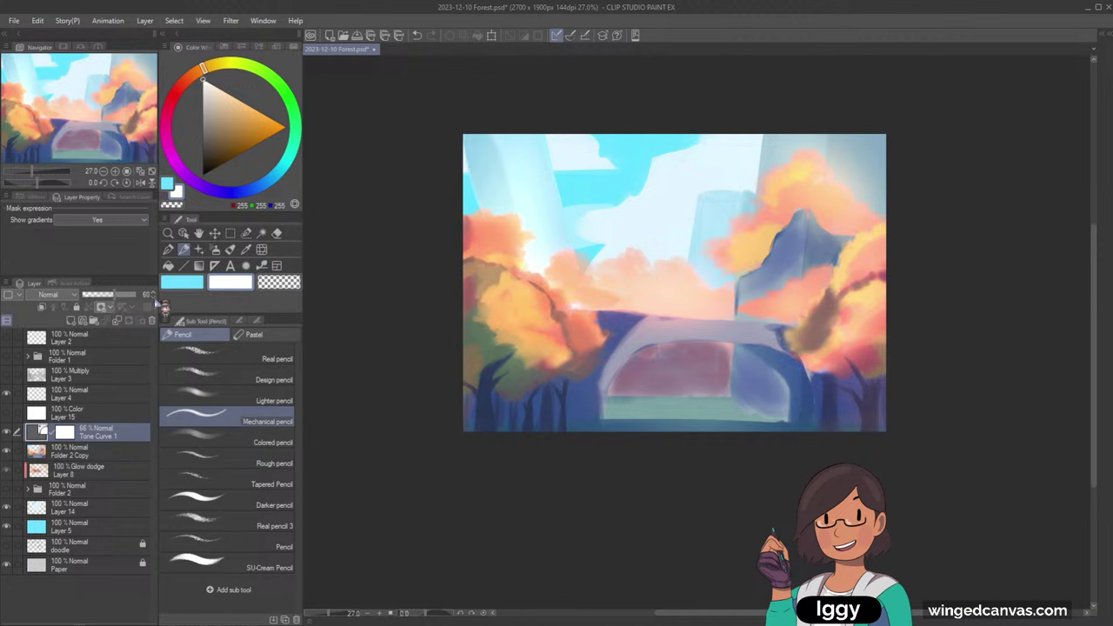
pyautogui.click(153, 293)
pyautogui.click(153, 293)
pyautogui.click(6, 431)
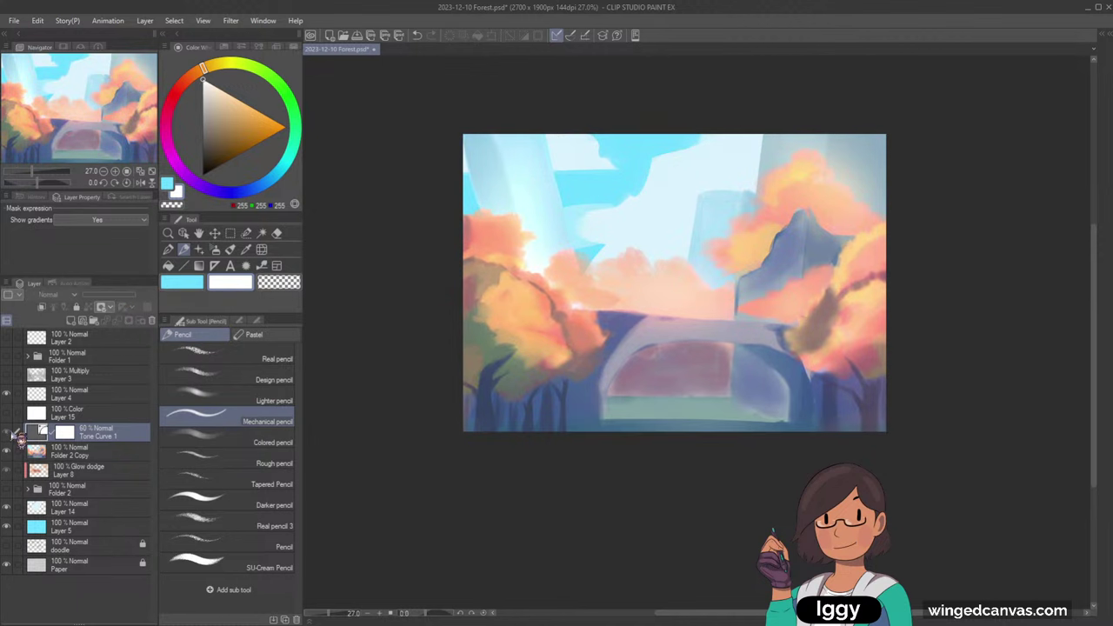
pyautogui.click(8, 432)
# - Clip the Tone Curve 1 layer to Folder 2 Copy and merge the two into one layer
pyautogui.click(111, 453)
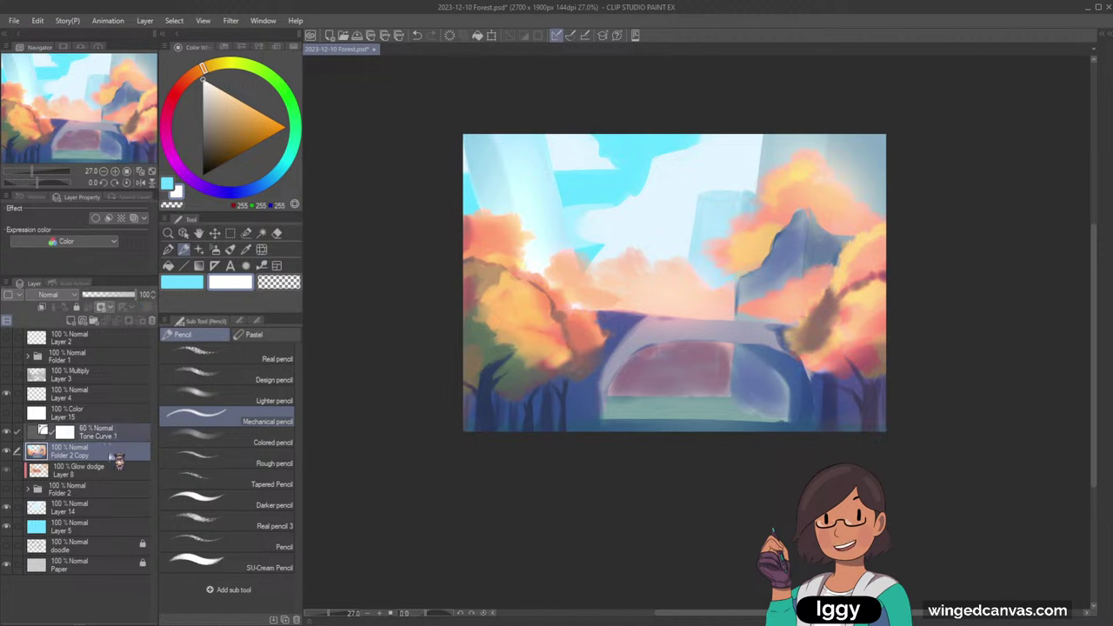
pyautogui.click(122, 436)
pyautogui.click(41, 306)
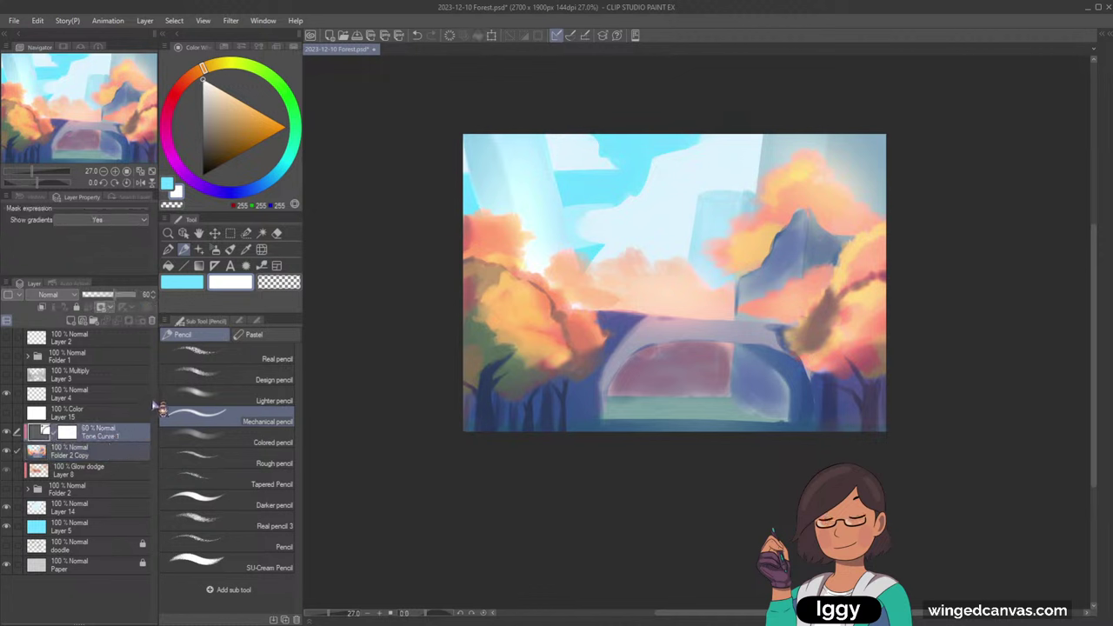
pyautogui.hotkey('ctrl', 'e')
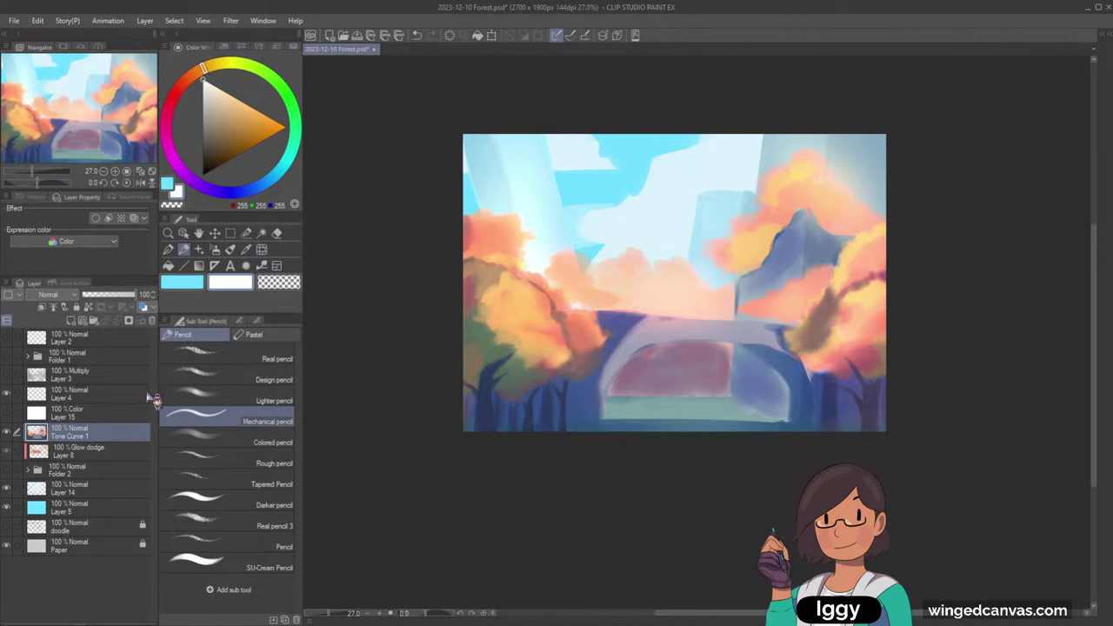
# - Blend the right tree's foliage below the branch with sampled salmon and light orange using Thin Gouache brush 2
pyautogui.click(169, 233)
pyautogui.click(631, 306)
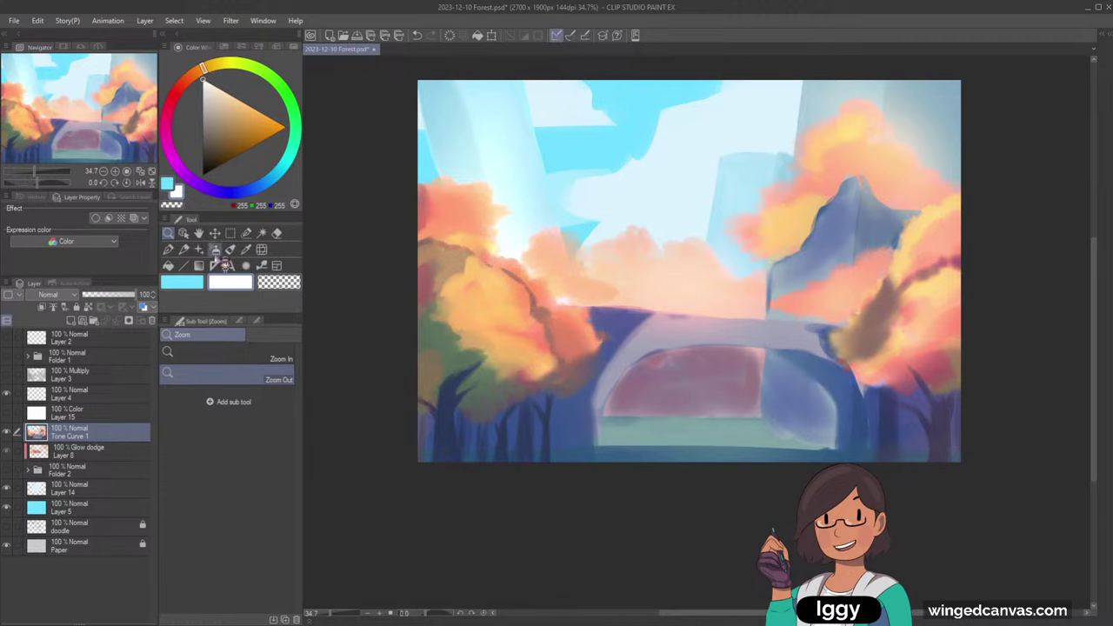
pyautogui.moveTo(322, 156); pyautogui.dragTo(169, 143)
pyautogui.click(230, 249)
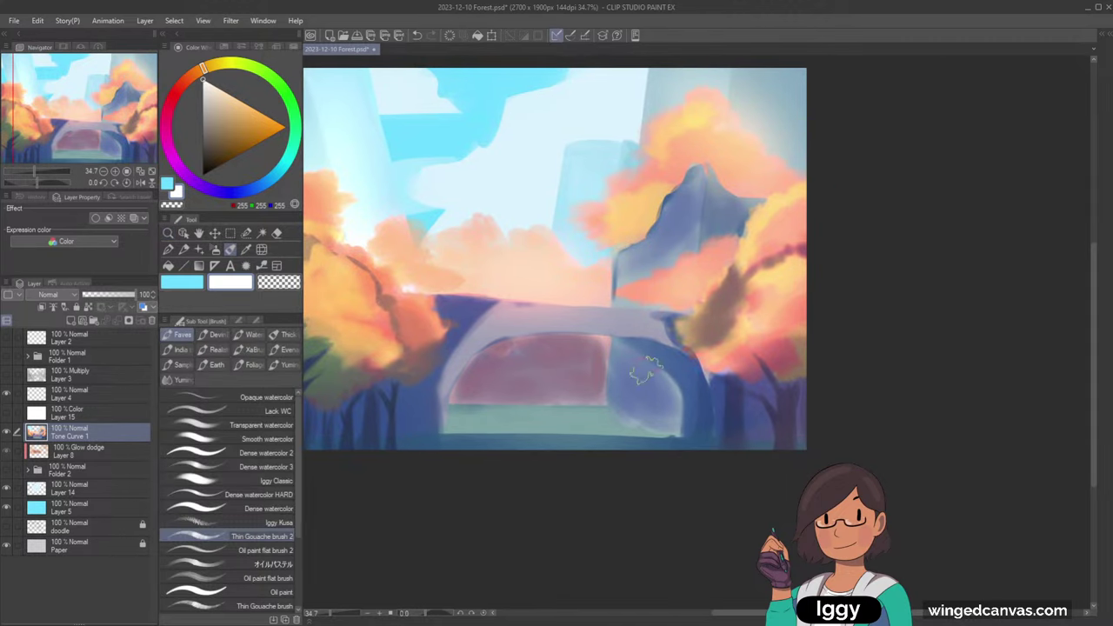
pyautogui.keyDown('alt'); pyautogui.click(739, 317); pyautogui.keyUp('alt')
pyautogui.moveTo(757, 318)
pyautogui.mouseDown()
pyautogui.moveTo(735, 318)
pyautogui.moveTo(709, 343)
pyautogui.moveTo(739, 313)
pyautogui.mouseUp()
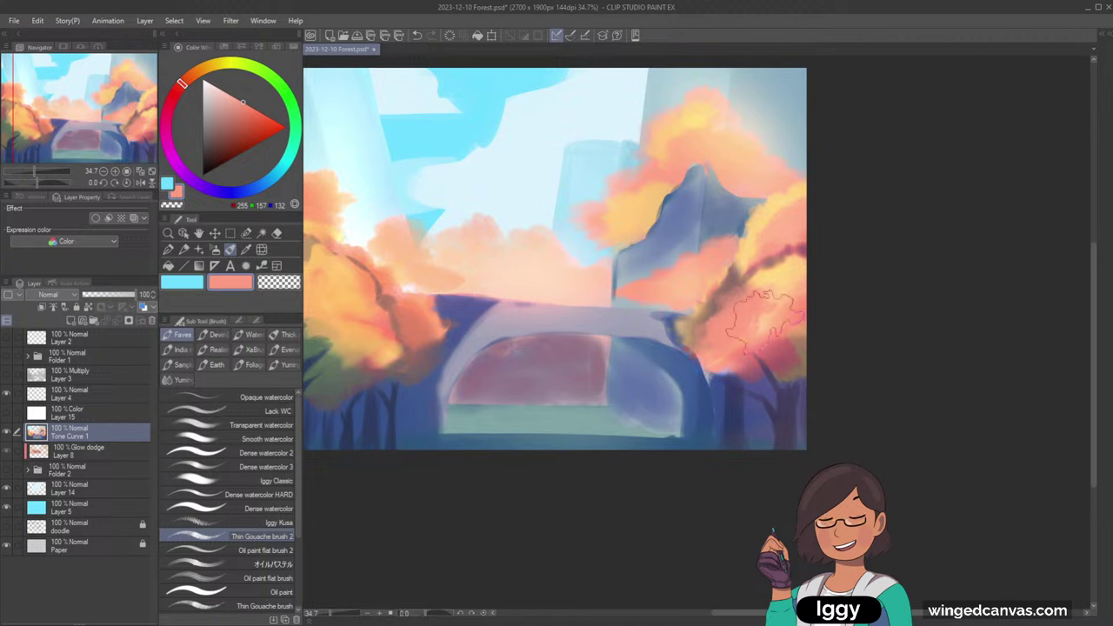
pyautogui.keyDown('alt'); pyautogui.click(749, 323); pyautogui.keyUp('alt')
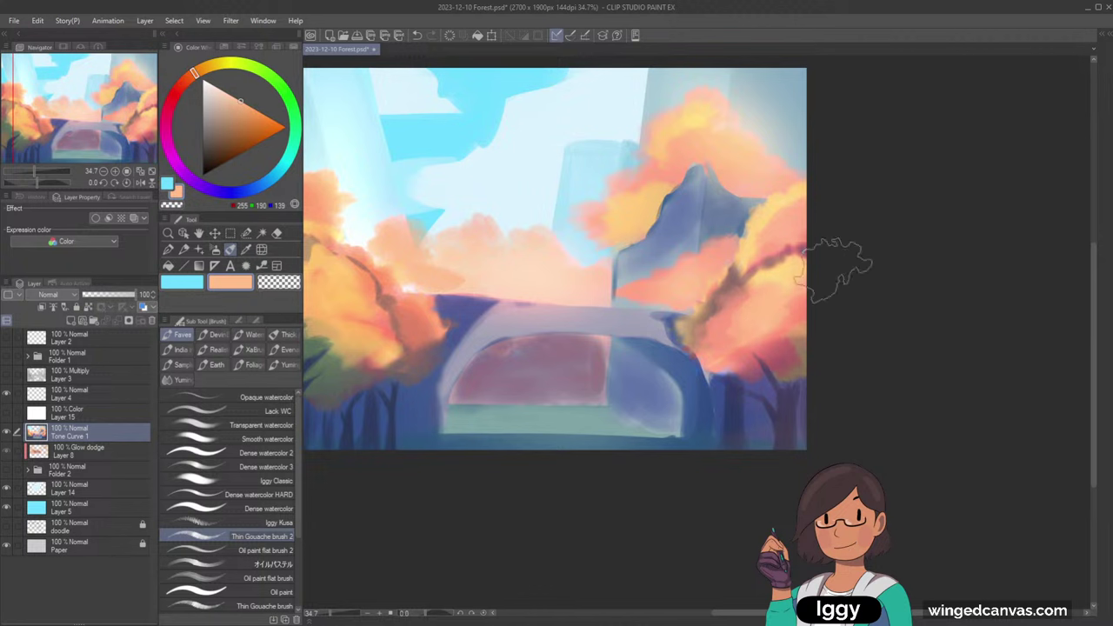
# - Paint over the reddish branch at the right tree's outer edge with sampled salmon, pale orange and golden yellow foliage
pyautogui.keyDown('alt'); pyautogui.click(787, 252); pyautogui.keyUp('alt')
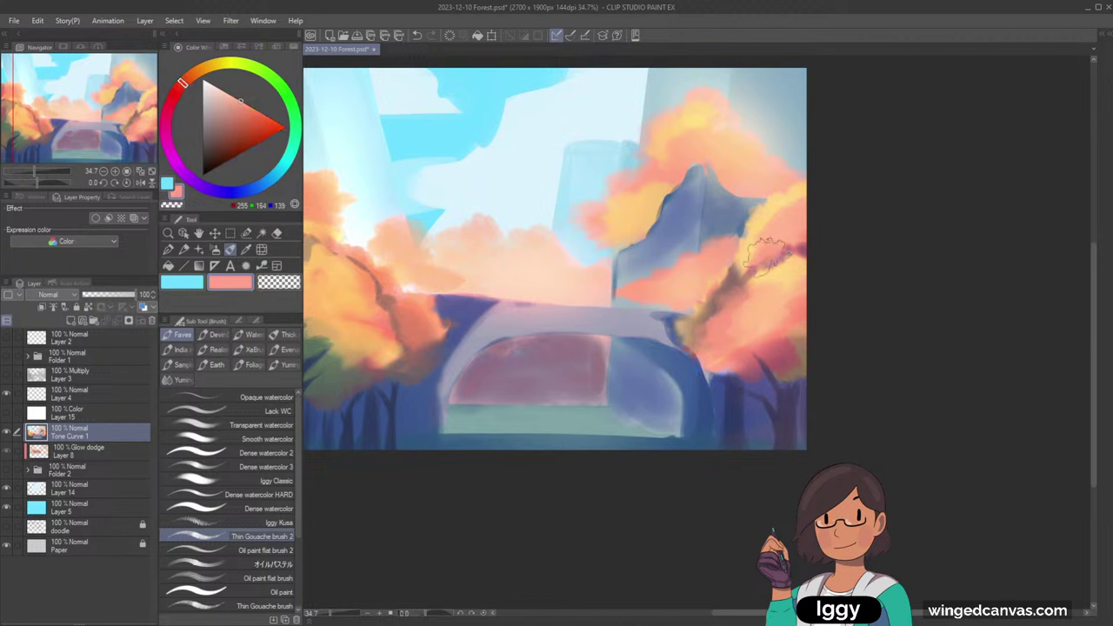
pyautogui.keyDown('alt'); pyautogui.click(770, 261); pyautogui.keyUp('alt')
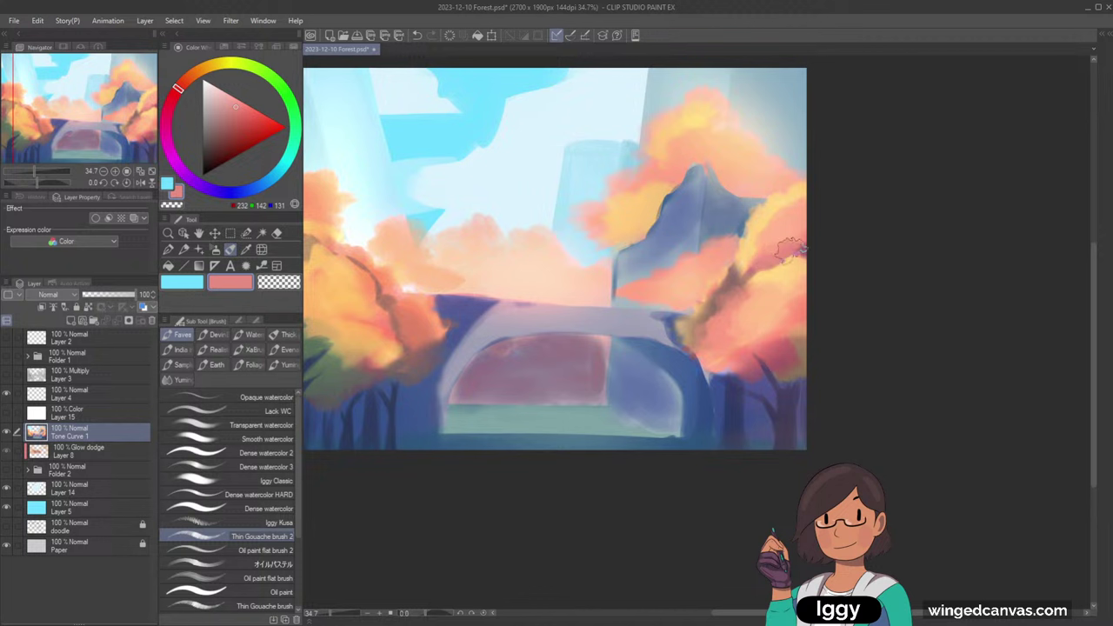
pyautogui.keyDown('alt'); pyautogui.click(787, 277); pyautogui.keyUp('alt')
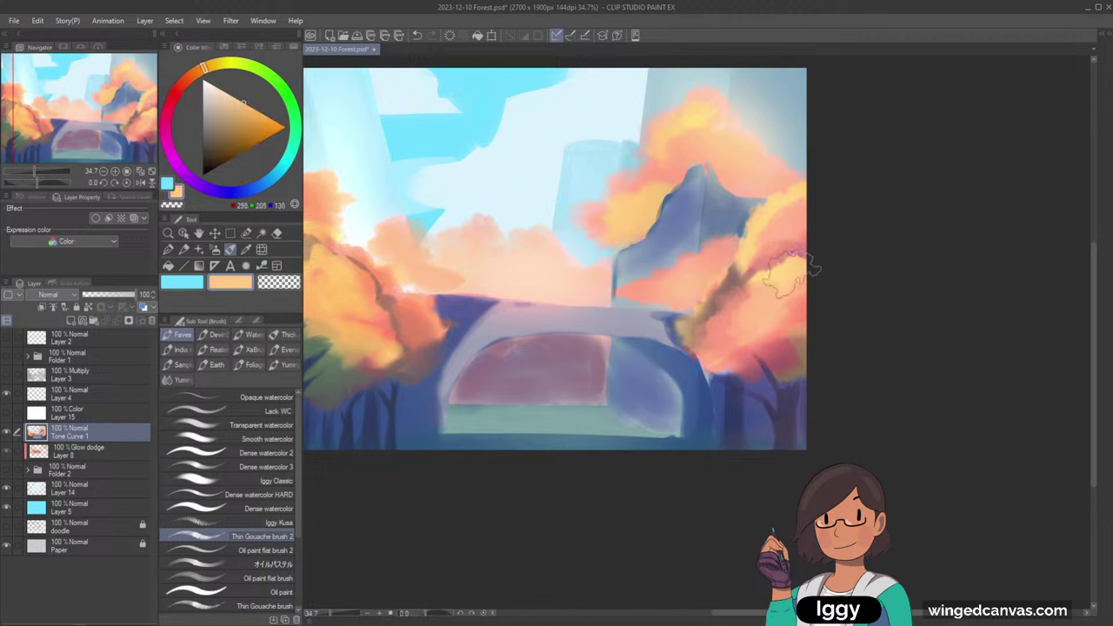
pyautogui.moveTo(792, 274); pyautogui.dragTo(753, 271)
pyautogui.keyDown('alt'); pyautogui.click(795, 269); pyautogui.keyUp('alt')
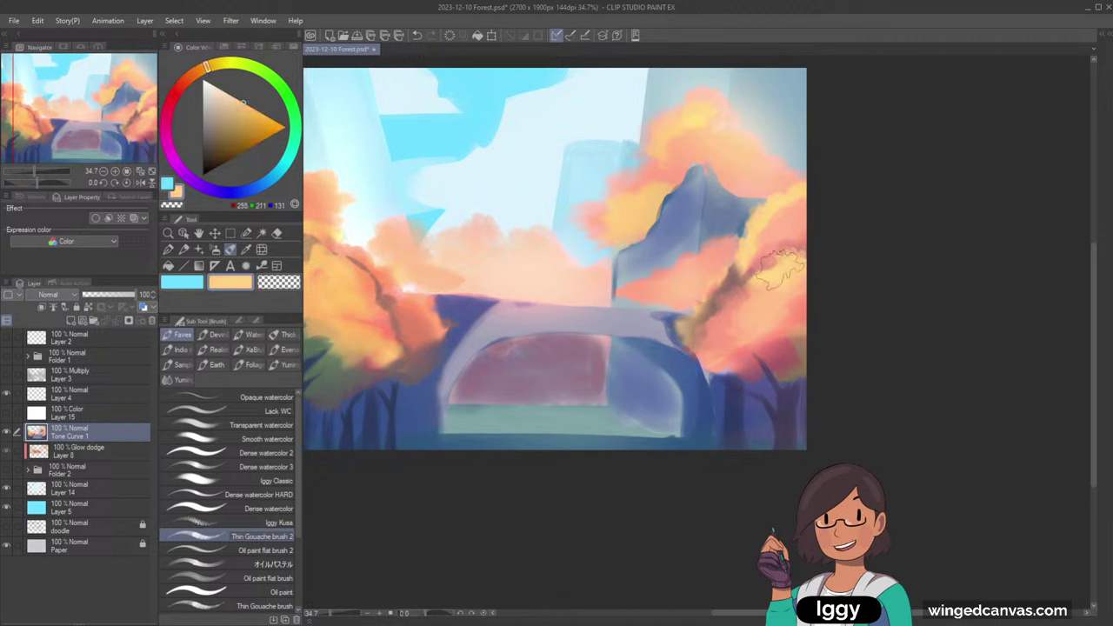
pyautogui.keyDown('alt'); pyautogui.click(801, 219); pyautogui.keyUp('alt')
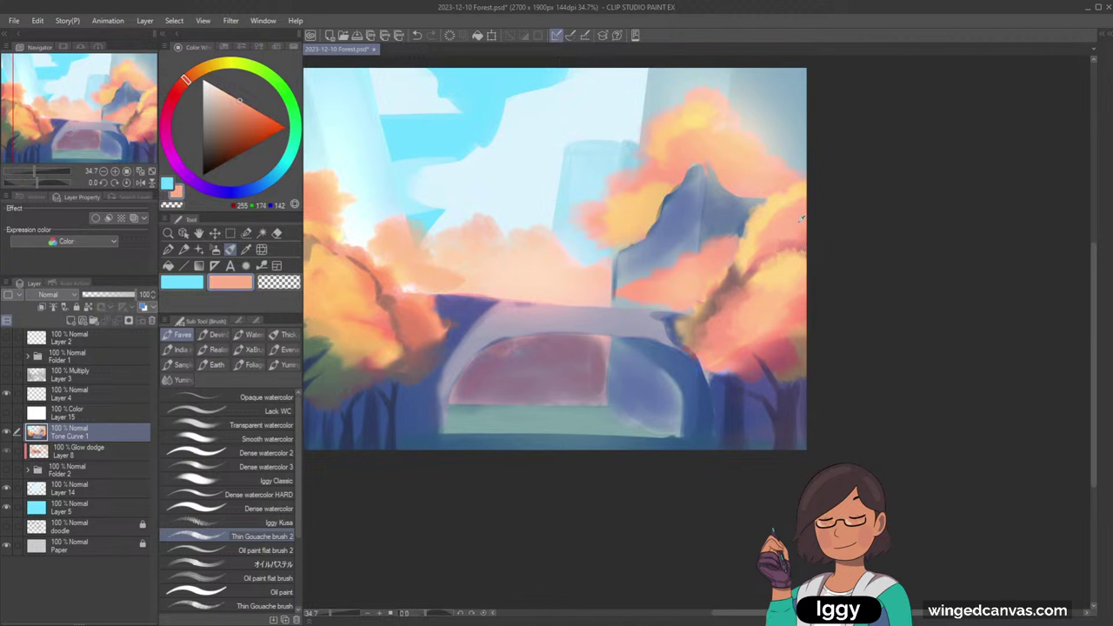
pyautogui.keyDown('alt'); pyautogui.click(805, 191); pyautogui.keyUp('alt')
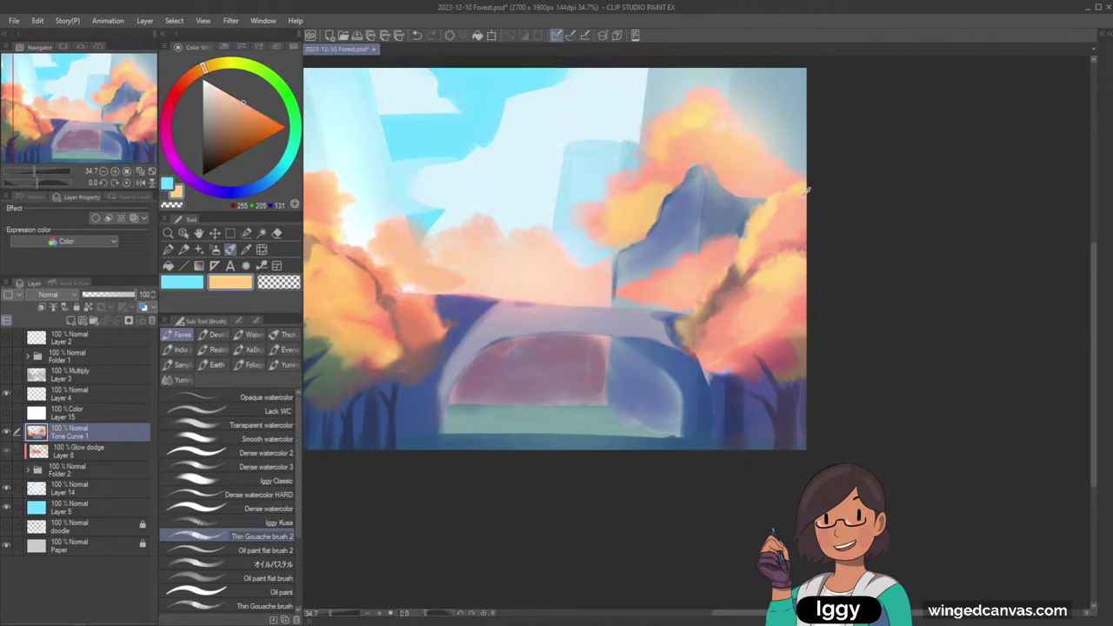
pyautogui.keyDown('alt'); pyautogui.click(805, 192); pyautogui.keyUp('alt')
pyautogui.moveTo(751, 255); pyautogui.dragTo(747, 248)
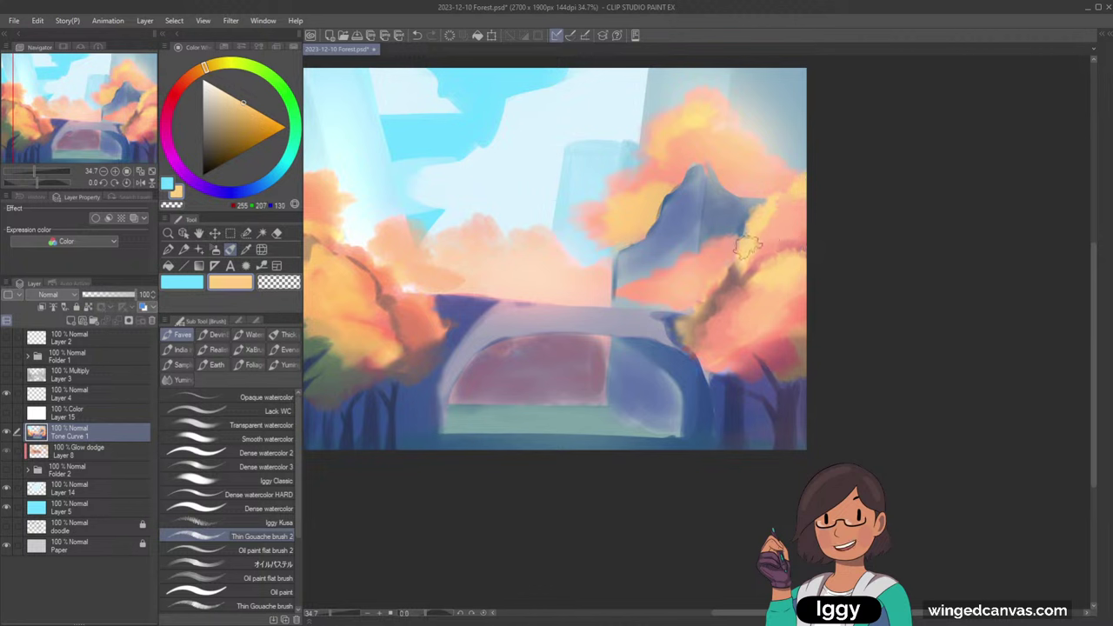
# - Soften the right tree's brown branch and the foliage around it with sampled dusty orange, tan and coral
pyautogui.keyDown('alt'); pyautogui.click(735, 265); pyautogui.keyUp('alt')
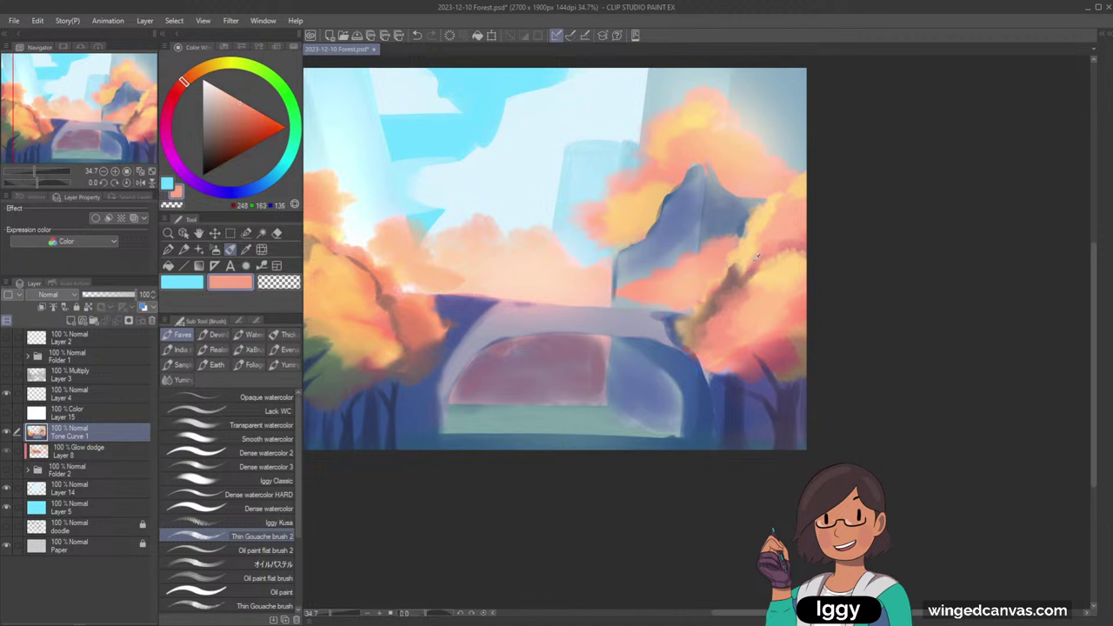
pyautogui.keyDown('alt'); pyautogui.click(757, 257); pyautogui.keyUp('alt')
pyautogui.keyDown('alt'); pyautogui.click(746, 261); pyautogui.keyUp('alt')
pyautogui.moveTo(730, 275)
pyautogui.mouseDown()
pyautogui.moveTo(743, 261)
pyautogui.moveTo(746, 274)
pyautogui.moveTo(742, 259)
pyautogui.mouseUp()
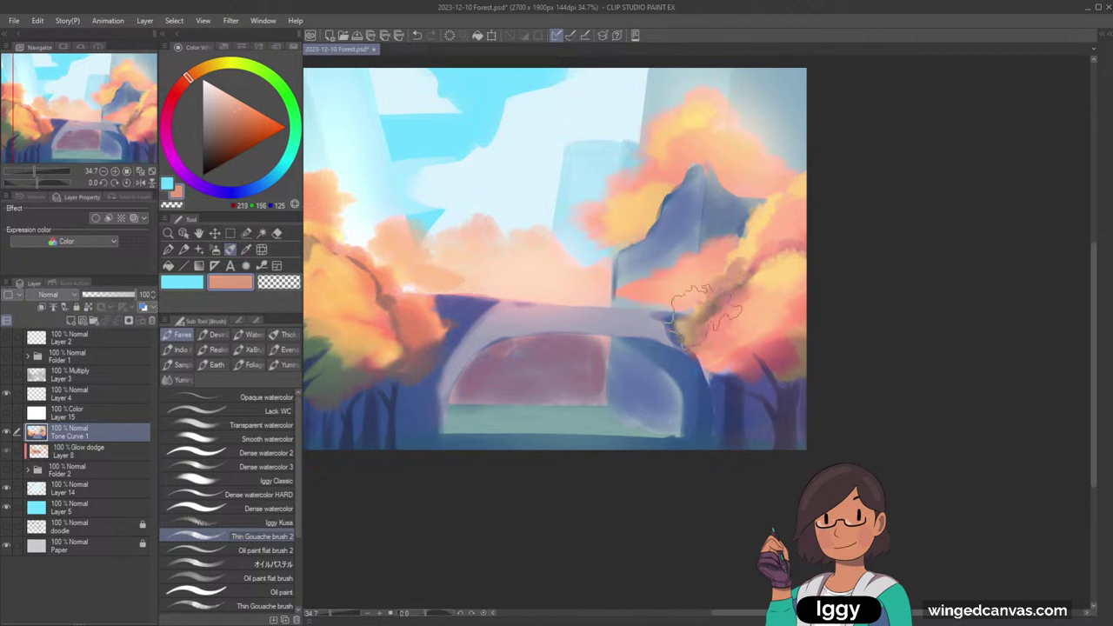
pyautogui.moveTo(726, 286); pyautogui.dragTo(706, 306)
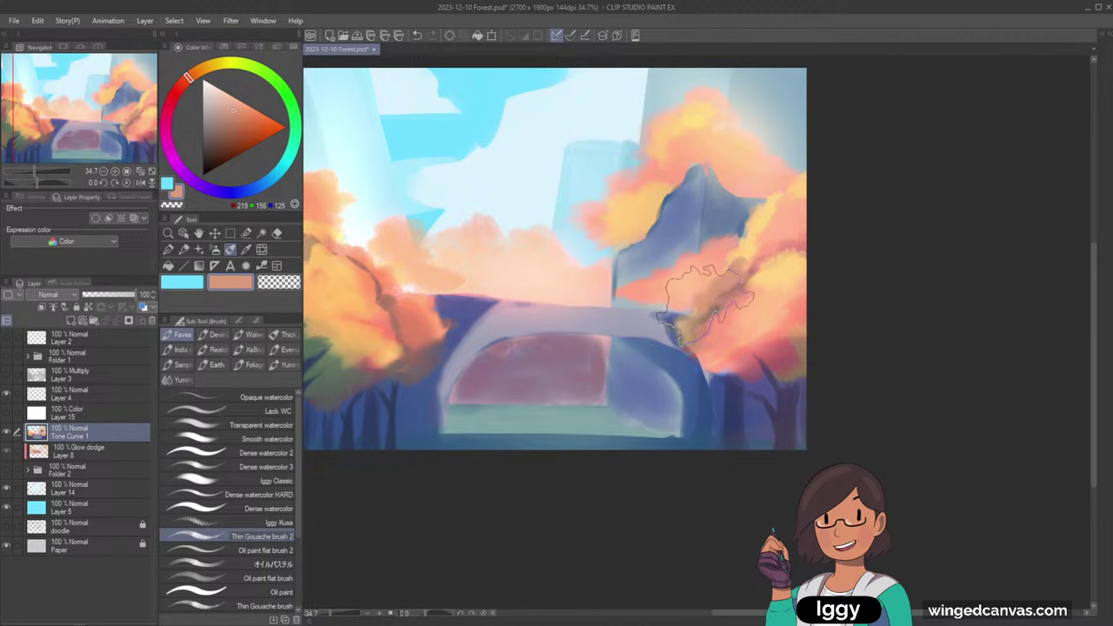
pyautogui.keyDown('alt'); pyautogui.click(682, 323); pyautogui.keyUp('alt')
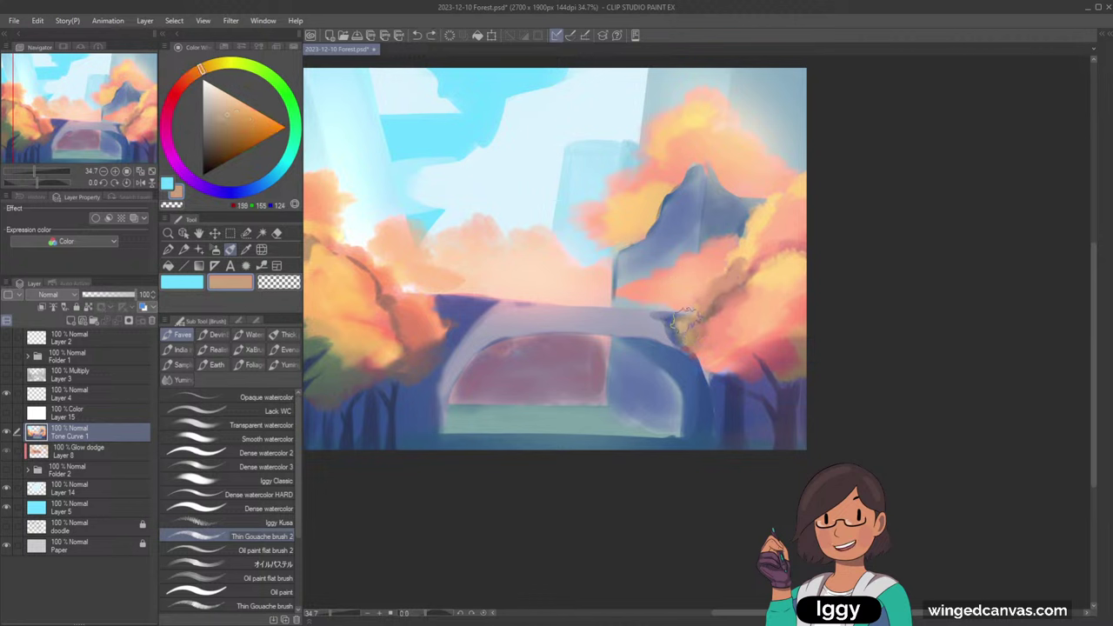
pyautogui.keyDown('alt'); pyautogui.click(737, 334); pyautogui.keyUp('alt')
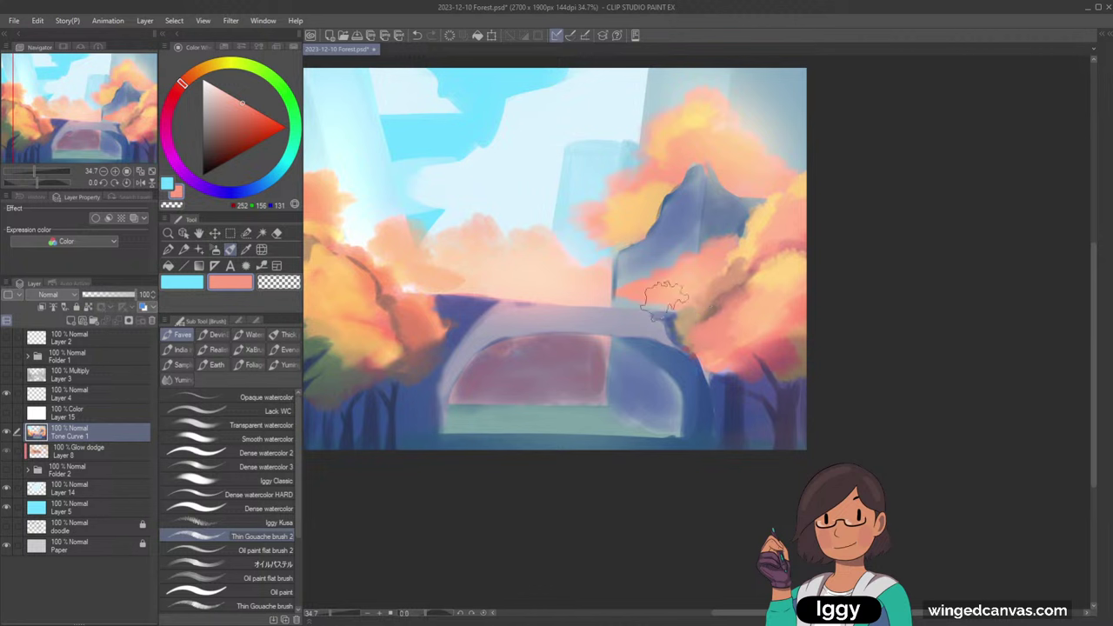
# - Touch up the left tree's foliage edge above the dark bank with a sampled reddish orange
pyautogui.keyDown('alt'); pyautogui.click(405, 305); pyautogui.keyUp('alt')
pyautogui.keyDown('alt'); pyautogui.click(405, 304); pyautogui.keyUp('alt')
pyautogui.moveTo(405, 301); pyautogui.dragTo(417, 327)
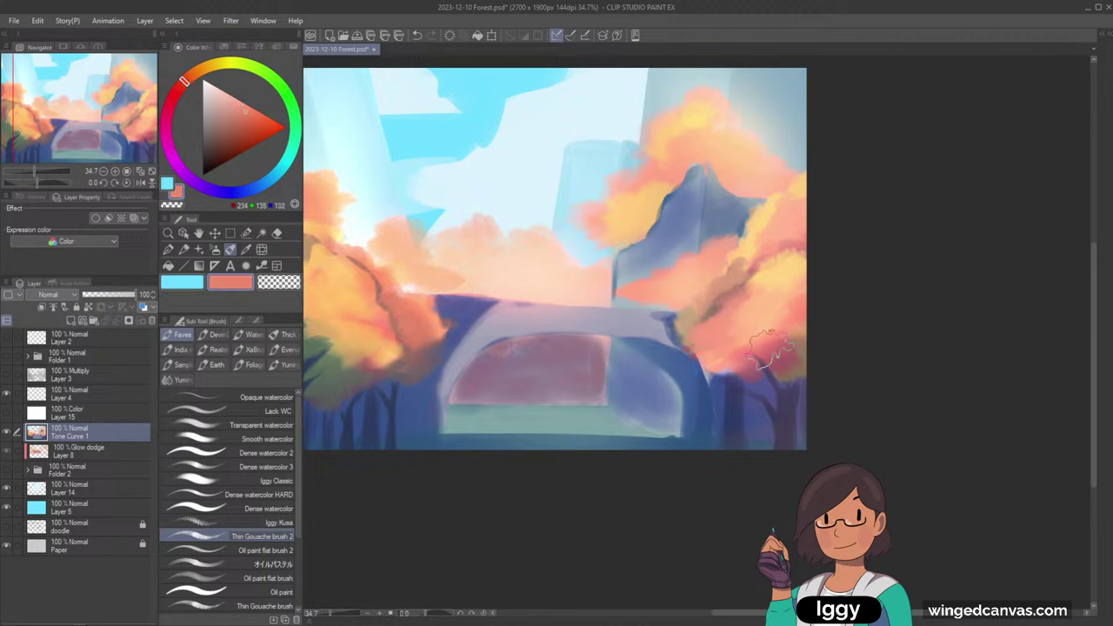
# - Paint grass blades along the ground under the arch with the Iggy Kusa brush in sampled teal and muted blue
pyautogui.keyDown('alt'); pyautogui.click(530, 422); pyautogui.keyUp('alt')
pyautogui.click(261, 522)
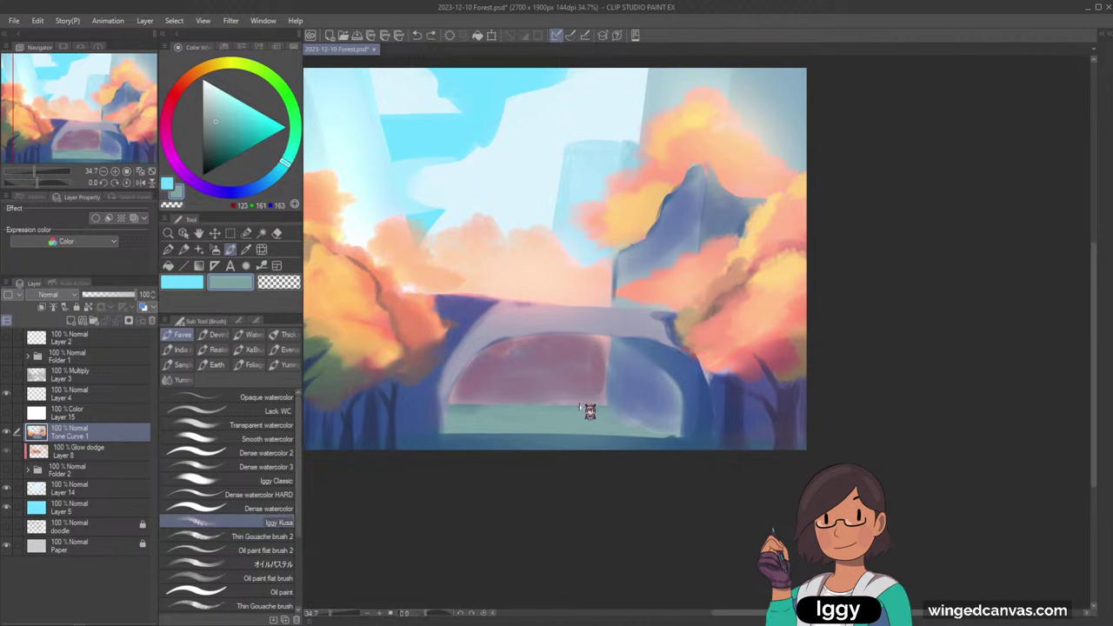
pyautogui.keyDown('alt'); pyautogui.click(464, 404); pyautogui.keyUp('alt')
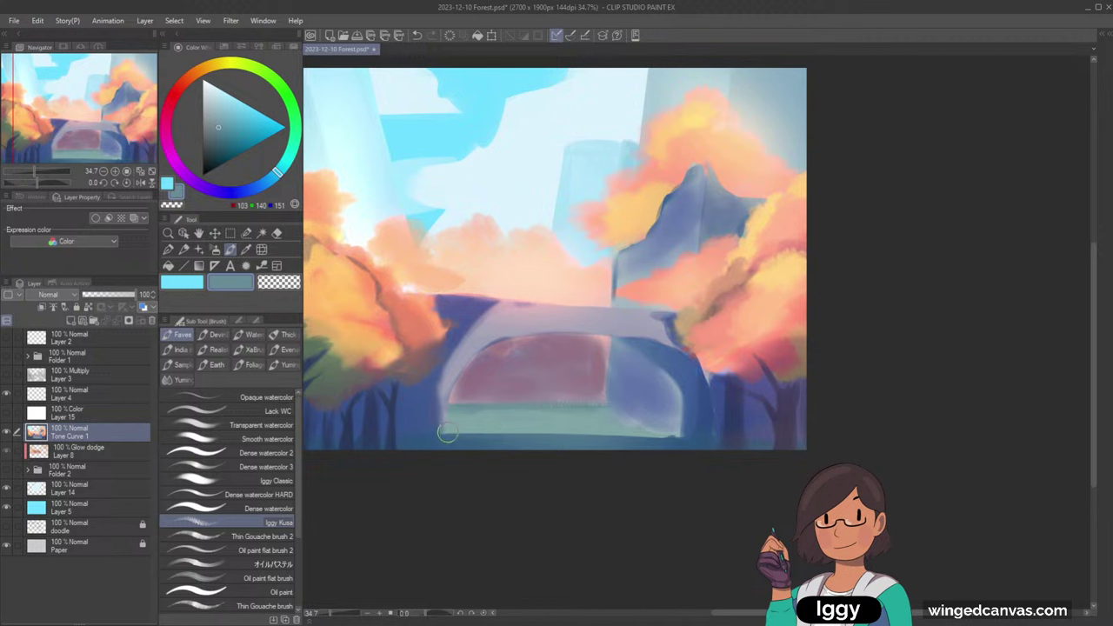
pyautogui.moveTo(446, 433)
pyautogui.mouseDown()
pyautogui.moveTo(543, 429)
pyautogui.moveTo(450, 435)
pyautogui.mouseUp()
pyautogui.keyDown('alt'); pyautogui.click(487, 439); pyautogui.keyUp('alt')
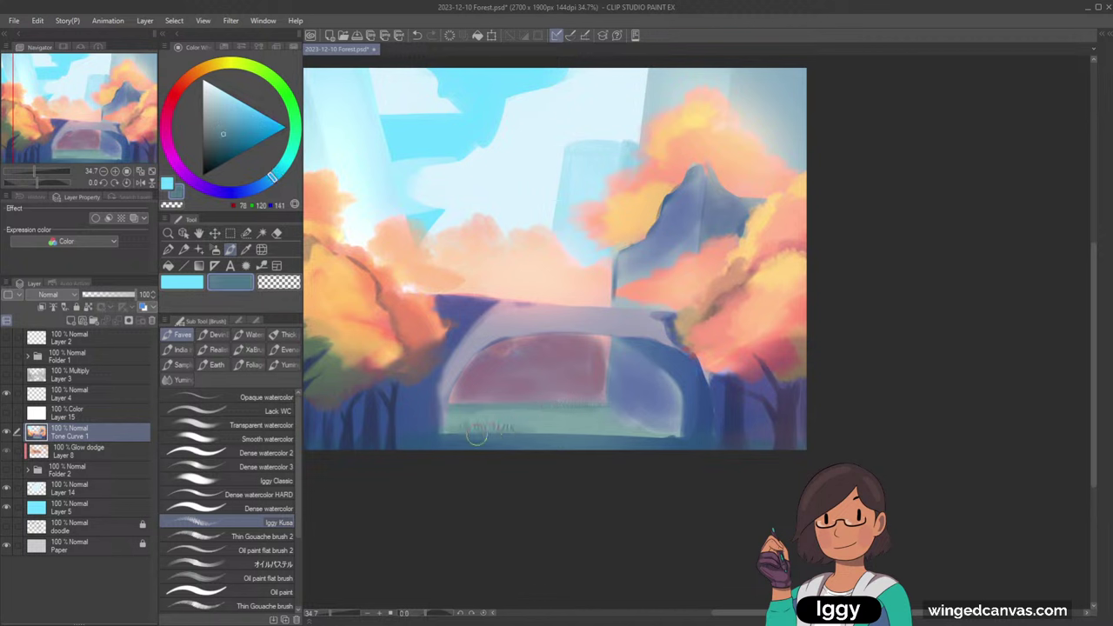
pyautogui.keyDown('alt'); pyautogui.click(493, 442); pyautogui.keyUp('alt')
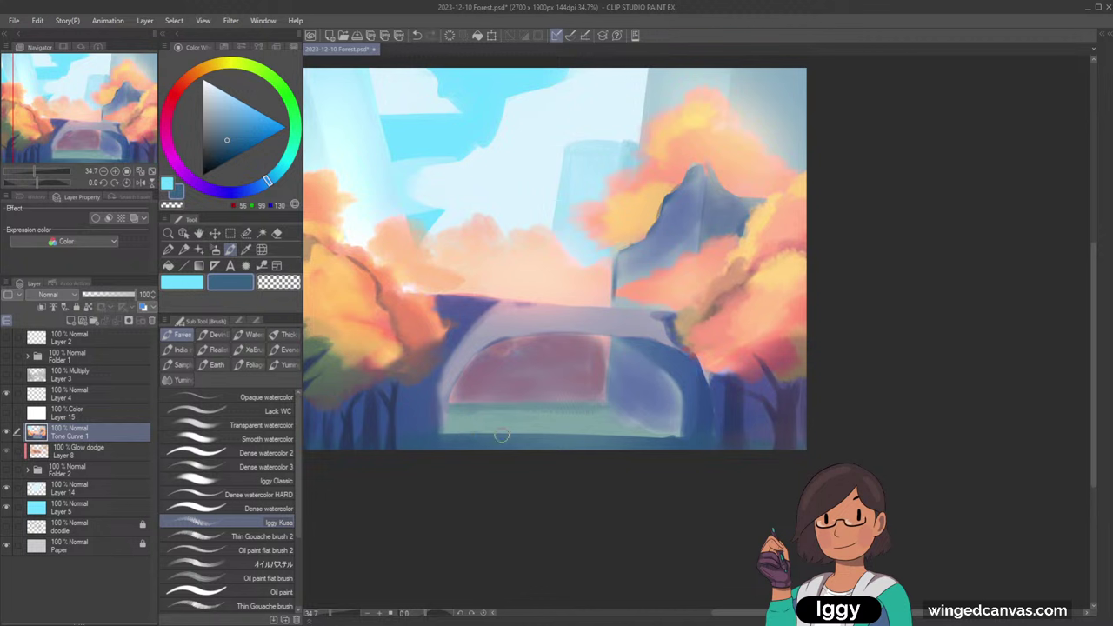
pyautogui.moveTo(502, 435); pyautogui.dragTo(606, 430)
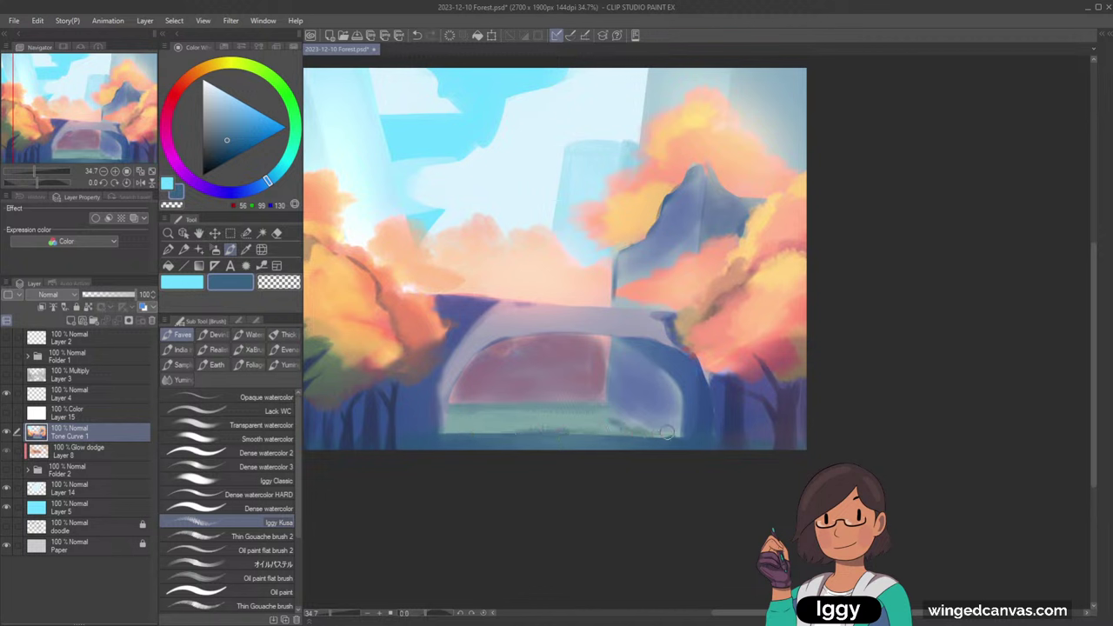
pyautogui.keyDown('alt'); pyautogui.click(622, 422); pyautogui.keyUp('alt')
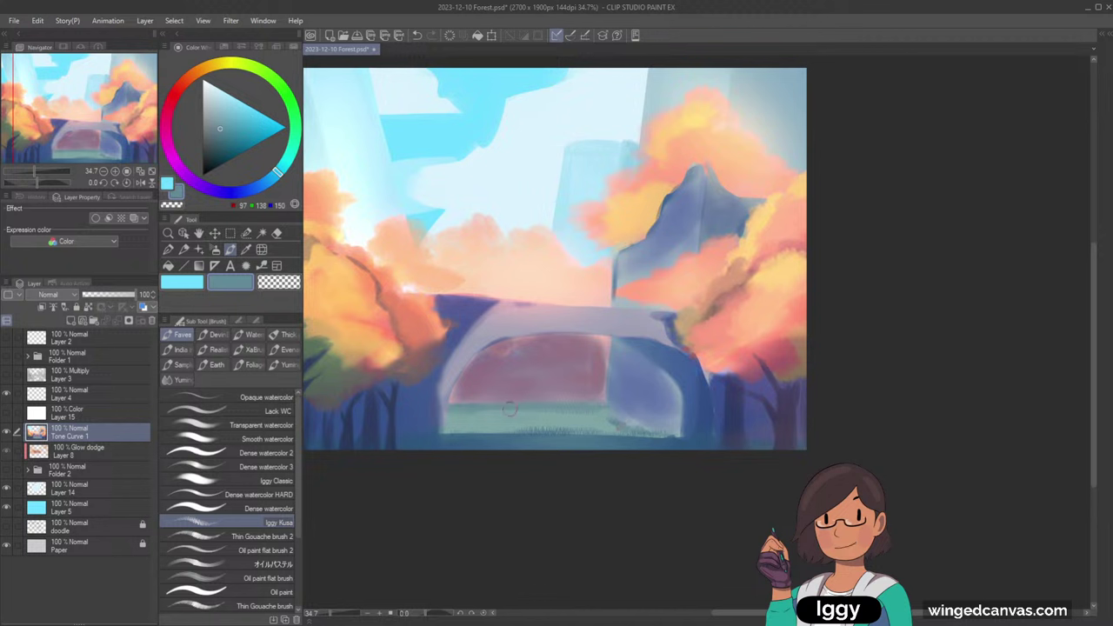
# - Try the grass brush at a much larger size with test strokes across the sky, and undo them
pyautogui.press(']')
pyautogui.press(']')
pyautogui.press(']')
pyautogui.press(']')
pyautogui.press(']')
pyautogui.press(']')
pyautogui.press(']')
pyautogui.press(']')
pyautogui.press(']')
pyautogui.press(']')
pyautogui.press(']')
pyautogui.press(']')
pyautogui.moveTo(503, 223); pyautogui.dragTo(526, 224)
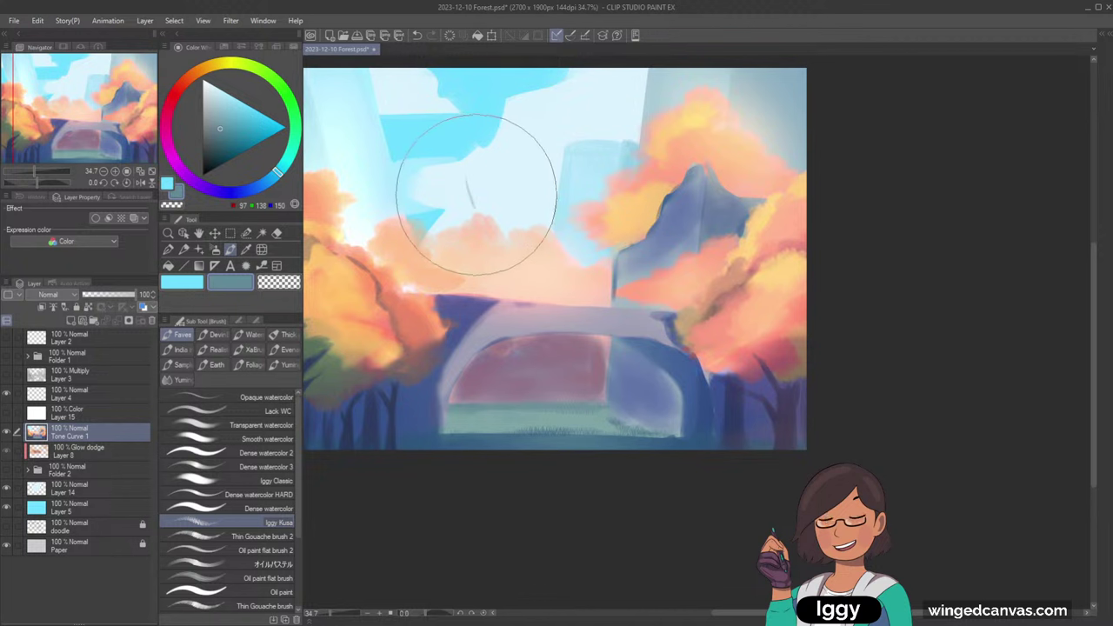
pyautogui.moveTo(453, 170)
pyautogui.mouseDown()
pyautogui.moveTo(475, 223)
pyautogui.moveTo(467, 194)
pyautogui.moveTo(606, 216)
pyautogui.mouseUp()
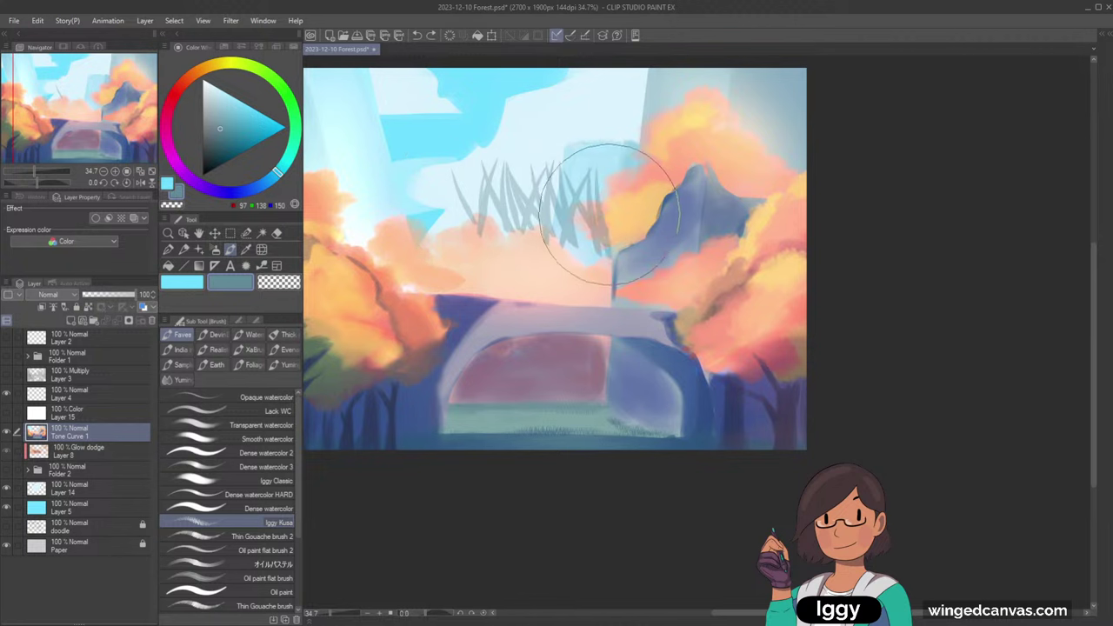
pyautogui.hotkey('ctrl', 'z')
pyautogui.hotkey('ctrl', 'z')
pyautogui.press('[')
pyautogui.press('[')
pyautogui.press('[')
pyautogui.press('[')
pyautogui.press('[')
pyautogui.press('[')
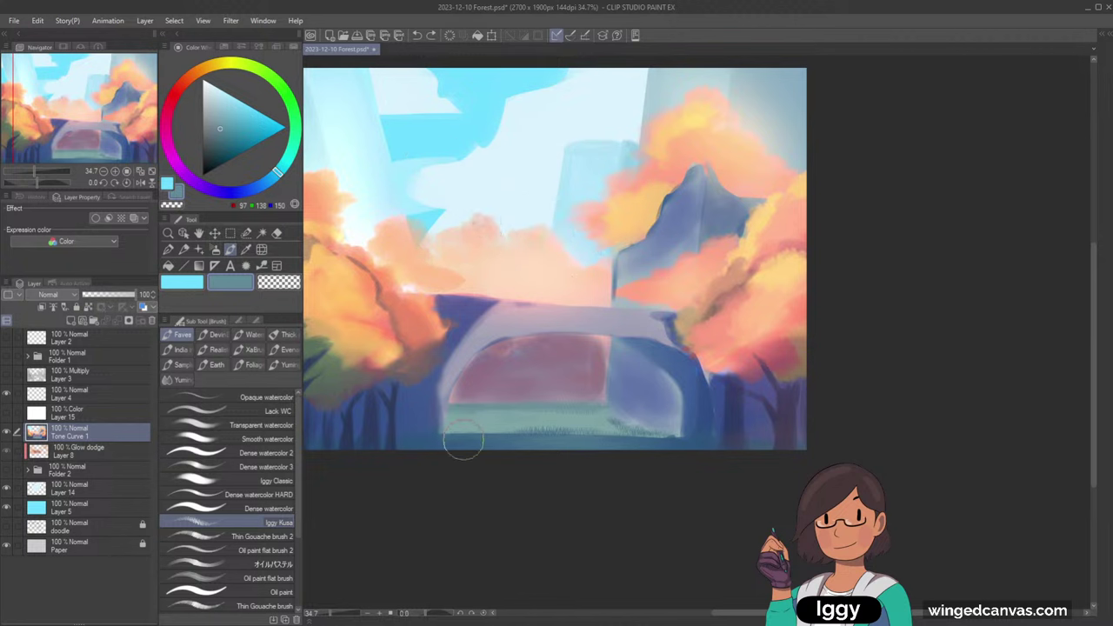
# - Add fine grass texture to the left part and back edge of the ground with sampled teals and a smaller grass brush
pyautogui.moveTo(456, 444)
pyautogui.mouseDown()
pyautogui.moveTo(497, 443)
pyautogui.moveTo(489, 436)
pyautogui.mouseUp()
pyautogui.keyDown('alt'); pyautogui.click(495, 444); pyautogui.keyUp('alt')
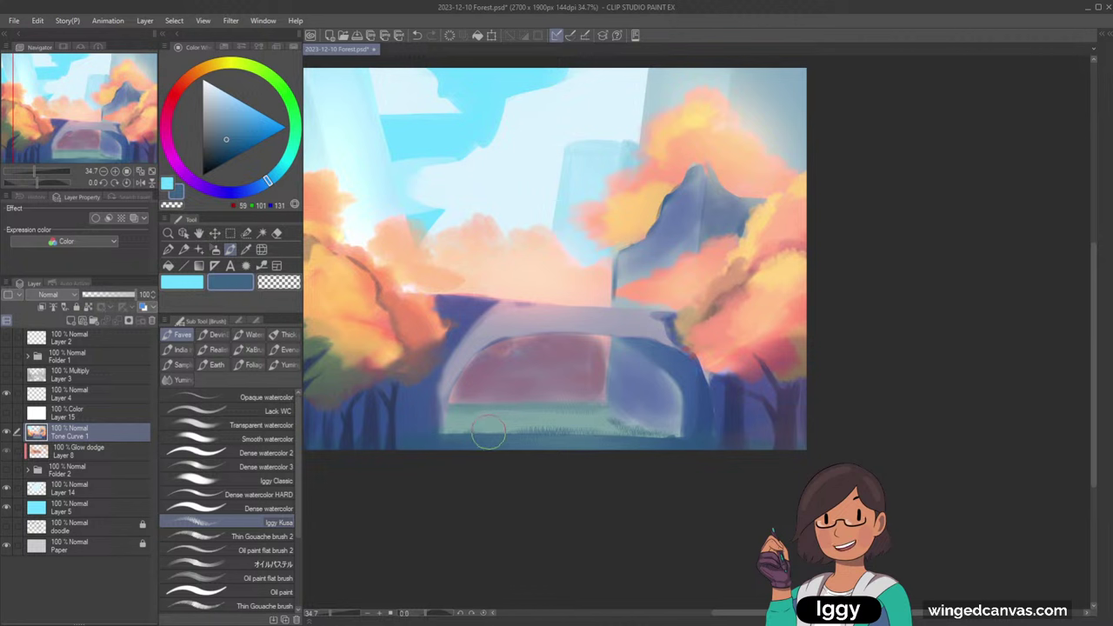
pyautogui.hotkey('ctrl', 'z')
pyautogui.press('[')
pyautogui.press('[')
pyautogui.press('[')
pyautogui.keyDown('alt'); pyautogui.click(487, 424); pyautogui.keyUp('alt')
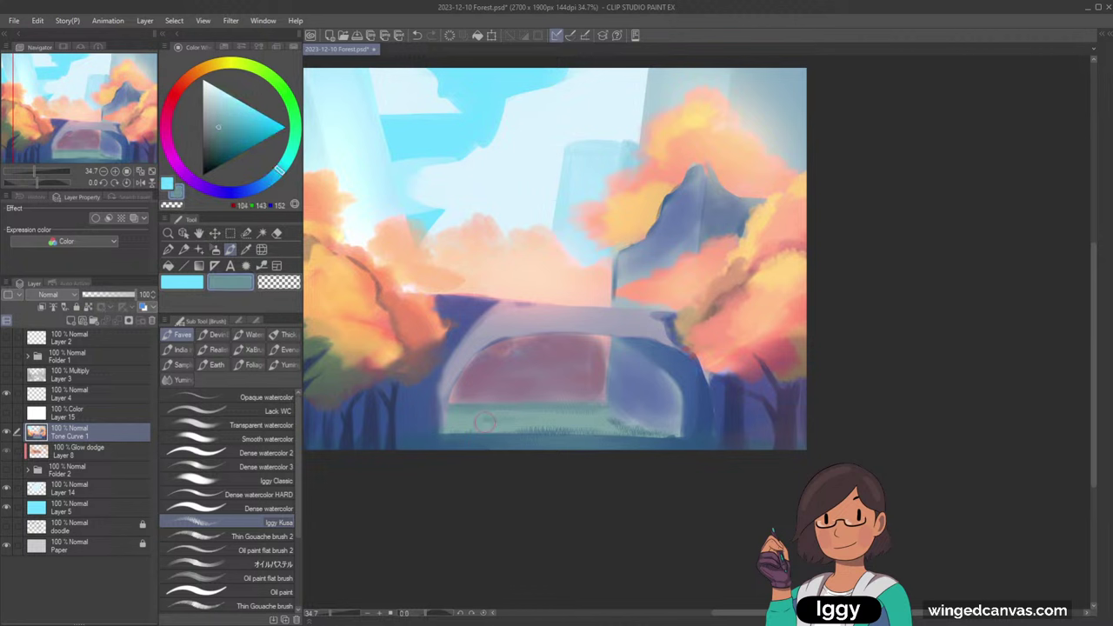
pyautogui.keyDown('alt'); pyautogui.click(548, 410); pyautogui.keyUp('alt')
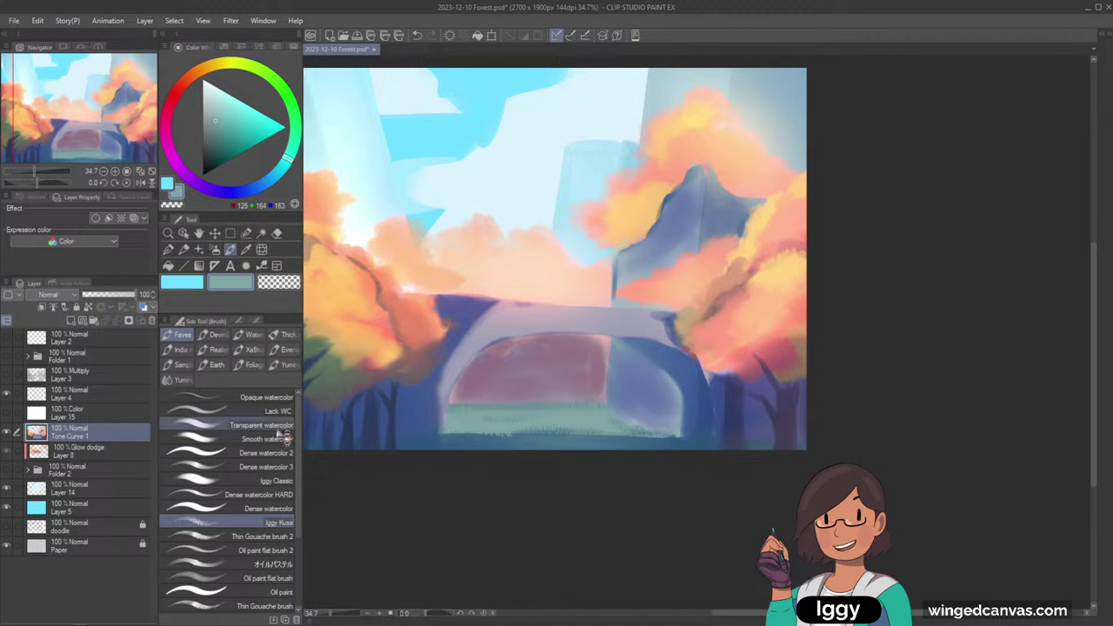
# - Sharpen the left outer edge of the stone arch with a sampled blue using Dense watercolor 3
pyautogui.click(261, 453)
pyautogui.click(265, 467)
pyautogui.keyDown('alt'); pyautogui.click(457, 308); pyautogui.keyUp('alt')
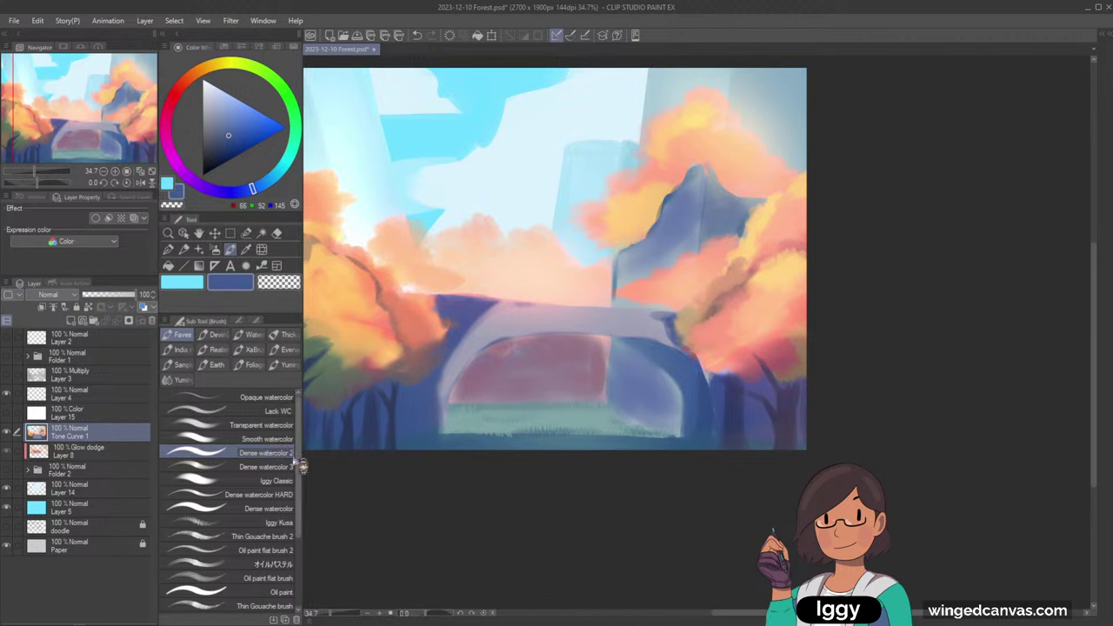
pyautogui.moveTo(448, 358)
pyautogui.mouseDown()
pyautogui.moveTo(438, 401)
pyautogui.moveTo(450, 366)
pyautogui.mouseUp()
pyautogui.moveTo(437, 432)
pyautogui.mouseDown()
pyautogui.moveTo(459, 368)
pyautogui.moveTo(444, 408)
pyautogui.mouseUp()
# - Refine the inner curve of the arch's left side with sampled lavender tones
pyautogui.keyDown('alt'); pyautogui.click(474, 341); pyautogui.keyUp('alt')
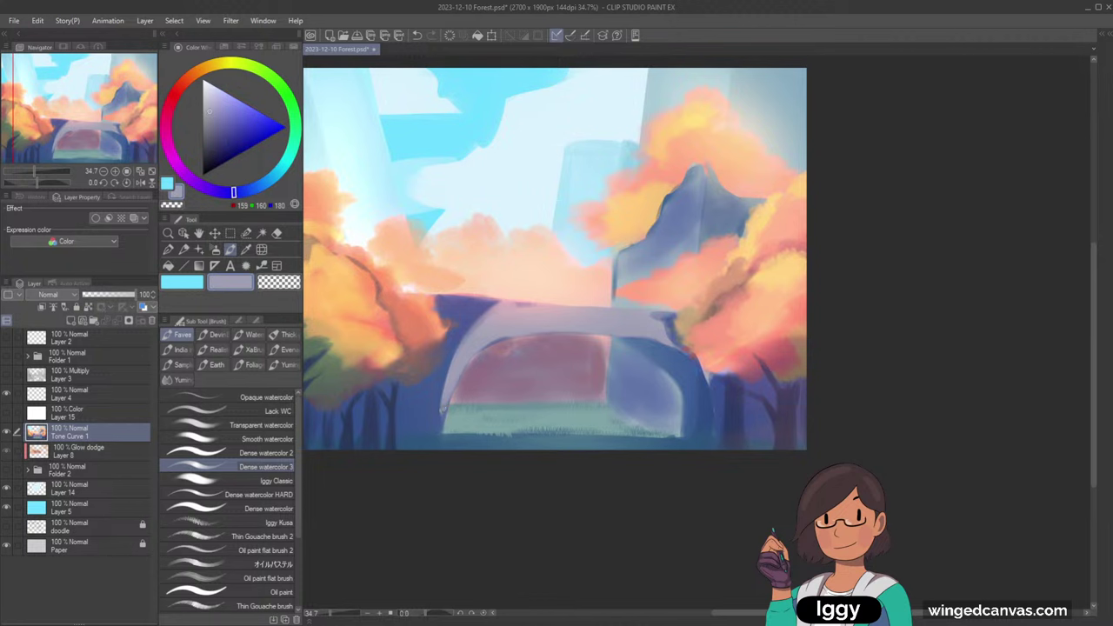
pyautogui.press('-')
pyautogui.keyDown('alt'); pyautogui.click(530, 381); pyautogui.keyUp('alt')
pyautogui.moveTo(494, 382); pyautogui.dragTo(558, 362)
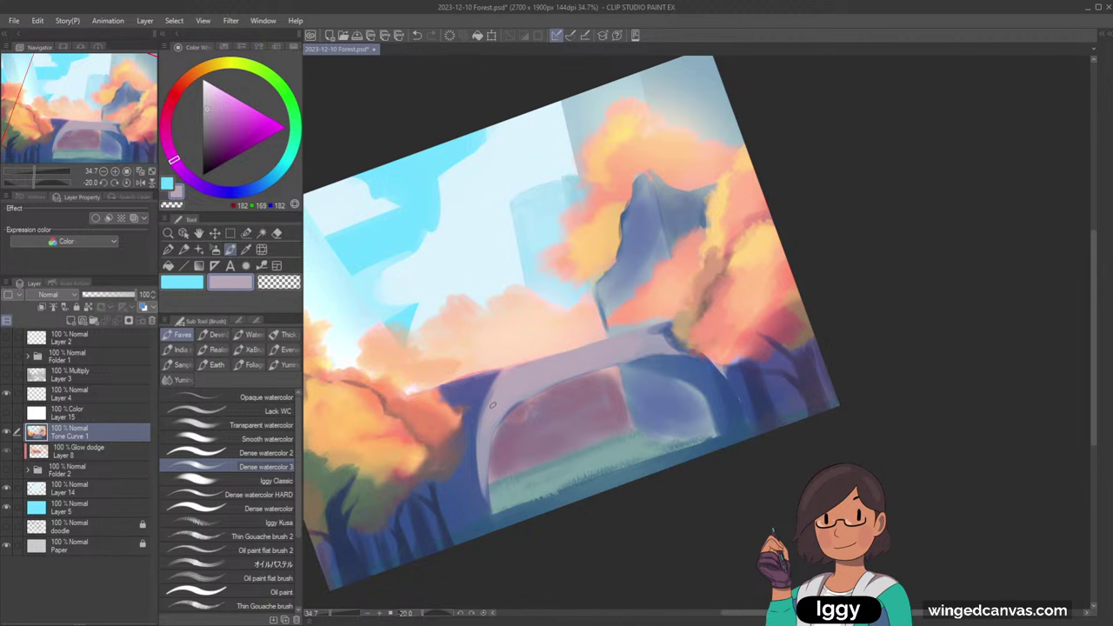
pyautogui.press('^')
pyautogui.press('^')
pyautogui.press('^')
pyautogui.press('^')
pyautogui.press('^')
pyautogui.press('^')
pyautogui.press('^')
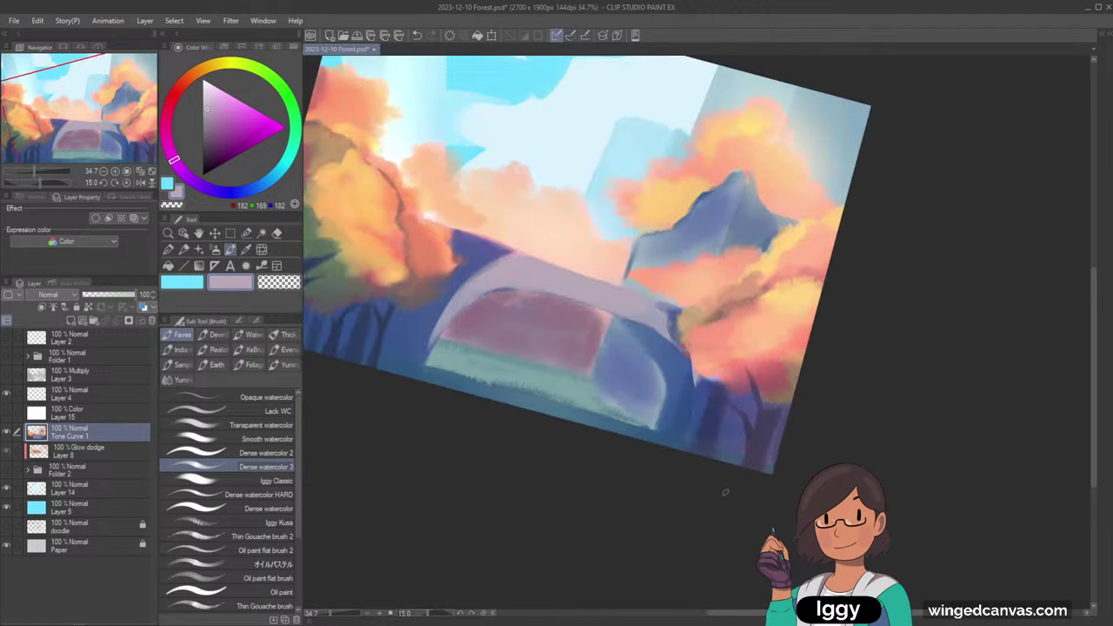
pyautogui.press('-')
pyautogui.press('-')
pyautogui.press('-')
pyautogui.press('-')
pyautogui.keyDown('alt'); pyautogui.click(486, 348); pyautogui.keyUp('alt')
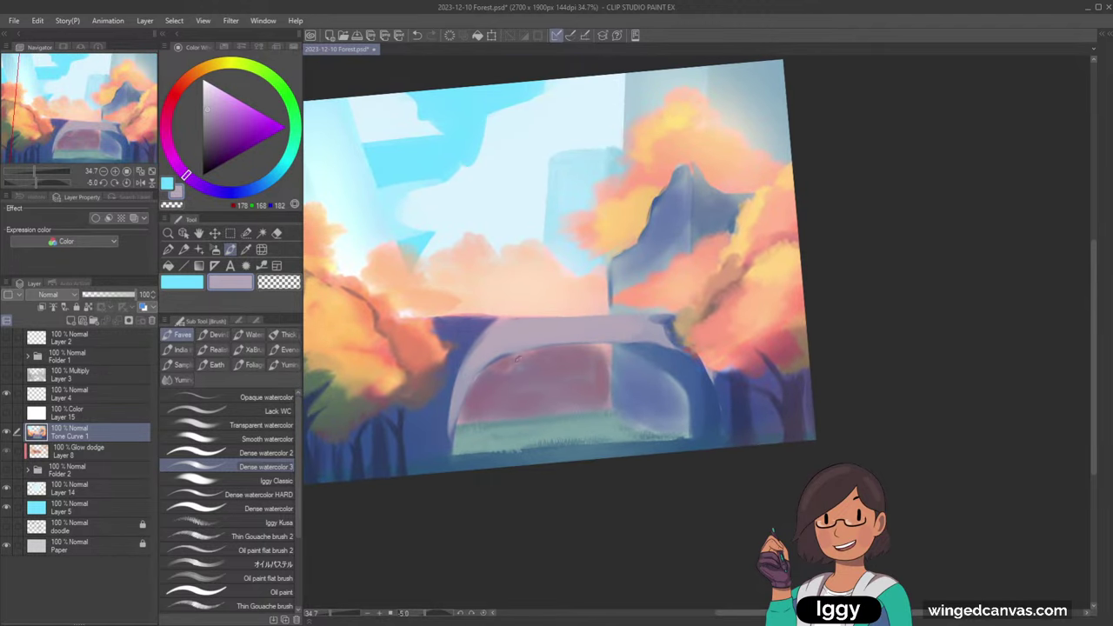
pyautogui.keyDown('alt'); pyautogui.click(500, 326); pyautogui.keyUp('alt')
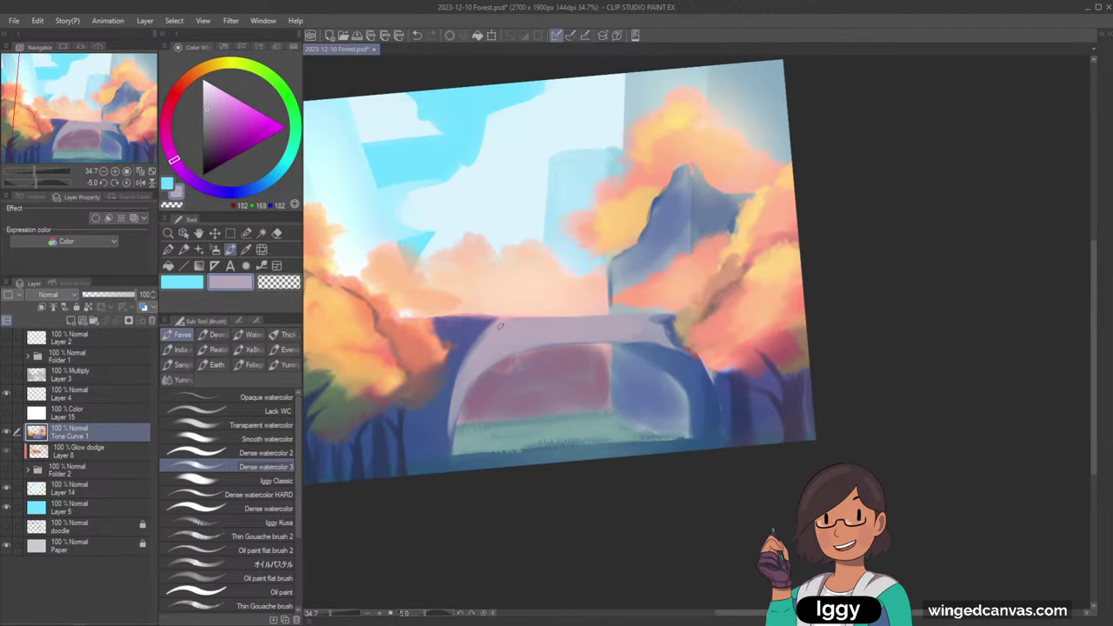
# - Clean up the boundary between the dark bank and the arch's upper left shoulder with a sampled blue
pyautogui.keyDown('alt'); pyautogui.click(431, 439); pyautogui.keyUp('alt')
pyautogui.moveTo(477, 334)
pyautogui.mouseDown()
pyautogui.moveTo(444, 422)
pyautogui.moveTo(497, 323)
pyautogui.mouseUp()
pyautogui.press('-')
pyautogui.press('-')
pyautogui.press('-')
pyautogui.press('-')
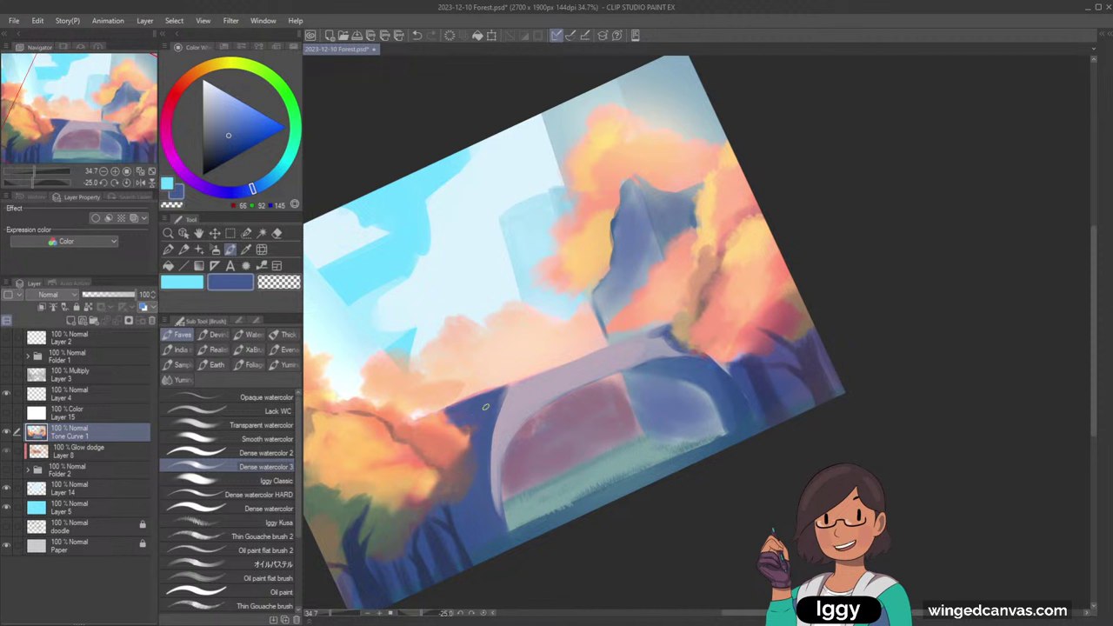
# - Touch up the left tree's foliage beside the dark bank with sampled coral and light orange using Thin Gouache brush 2
pyautogui.keyDown('alt'); pyautogui.click(440, 427); pyautogui.keyUp('alt')
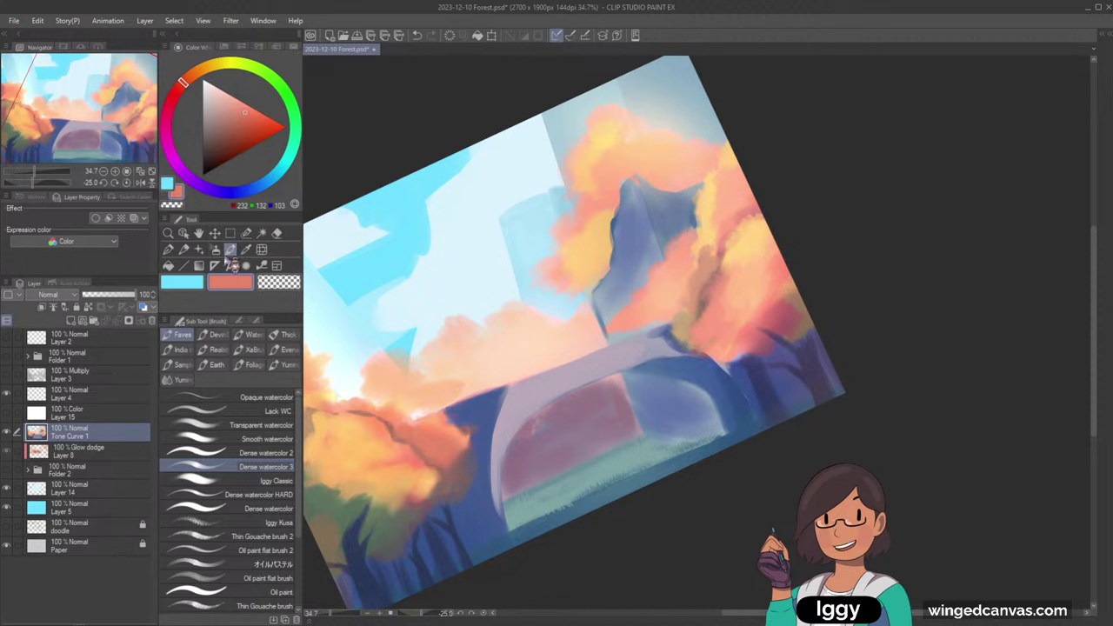
pyautogui.click(261, 550)
pyautogui.click(261, 536)
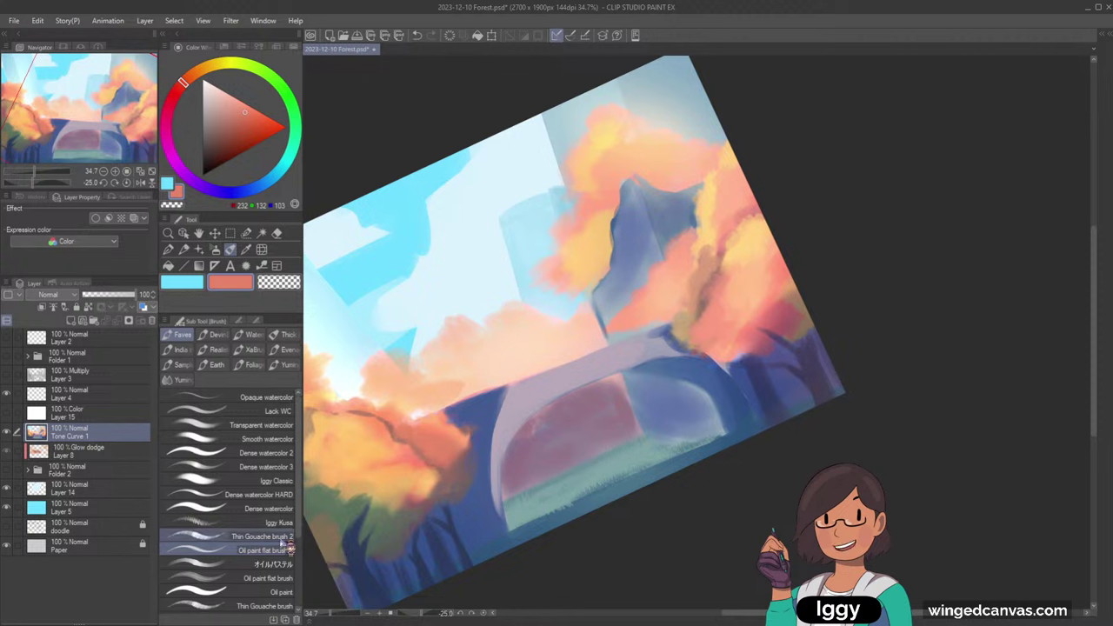
pyautogui.keyDown('alt'); pyautogui.click(459, 449); pyautogui.keyUp('alt')
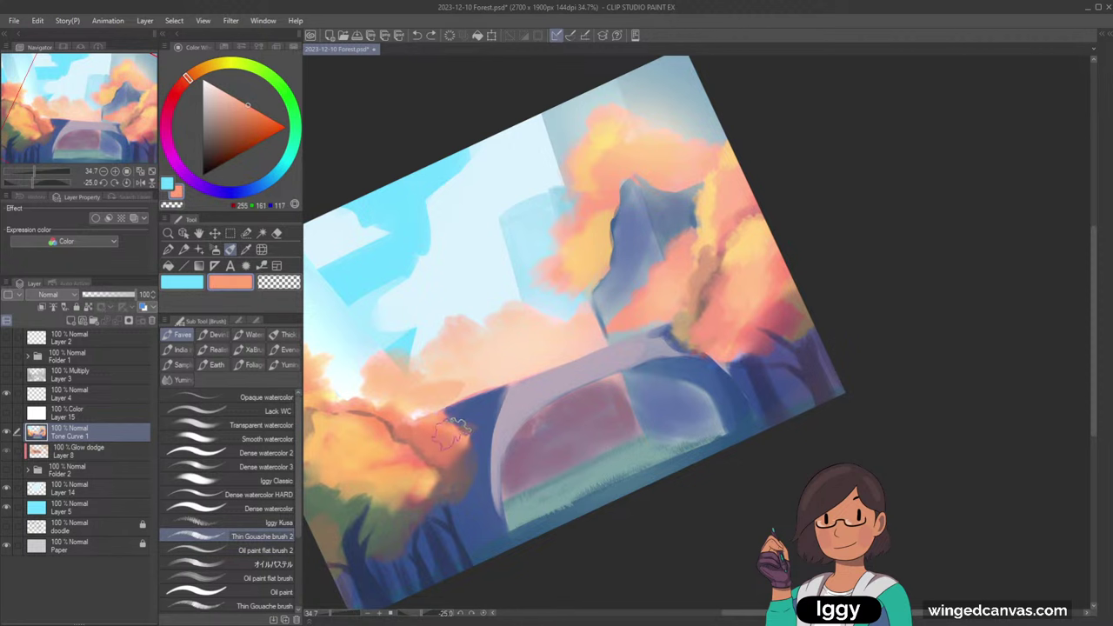
# - Paint foliage over the left tree's dark branch with sampled dusty coral, salmon and light orange
pyautogui.moveTo(596, 348); pyautogui.dragTo(600, 312)
pyautogui.click(153, 171)
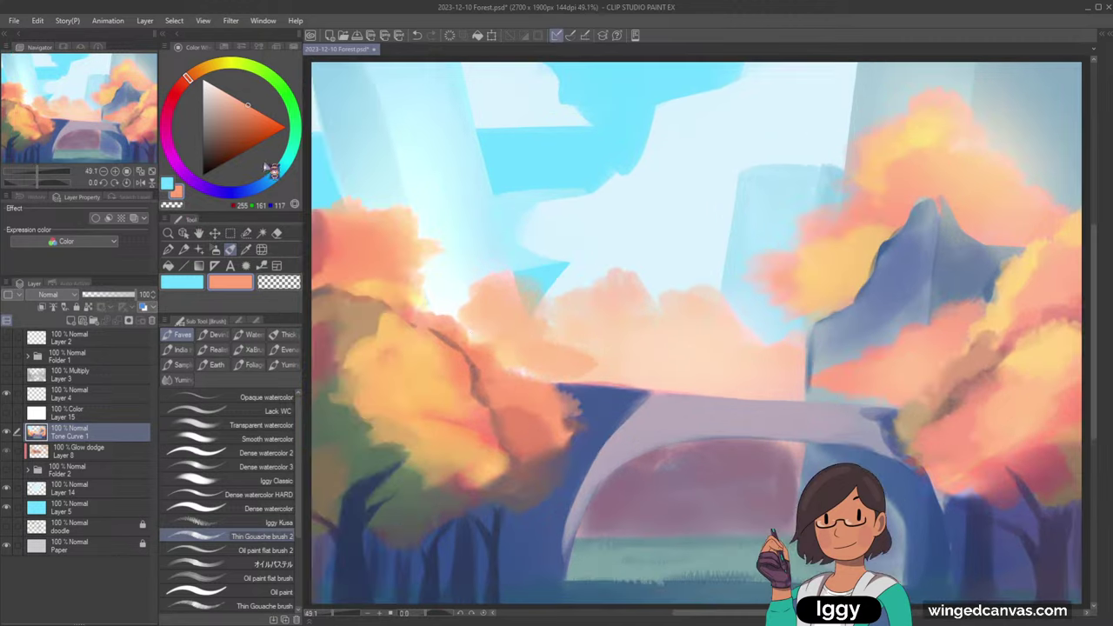
pyautogui.keyDown('alt'); pyautogui.click(479, 390); pyautogui.keyUp('alt')
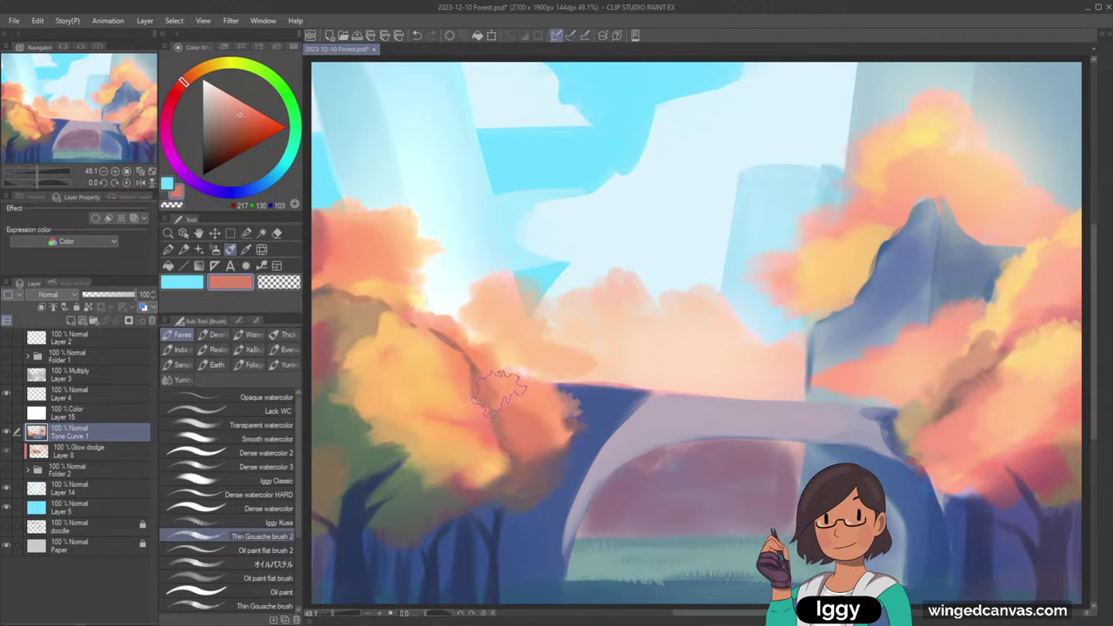
pyautogui.keyDown('alt'); pyautogui.click(513, 400); pyautogui.keyUp('alt')
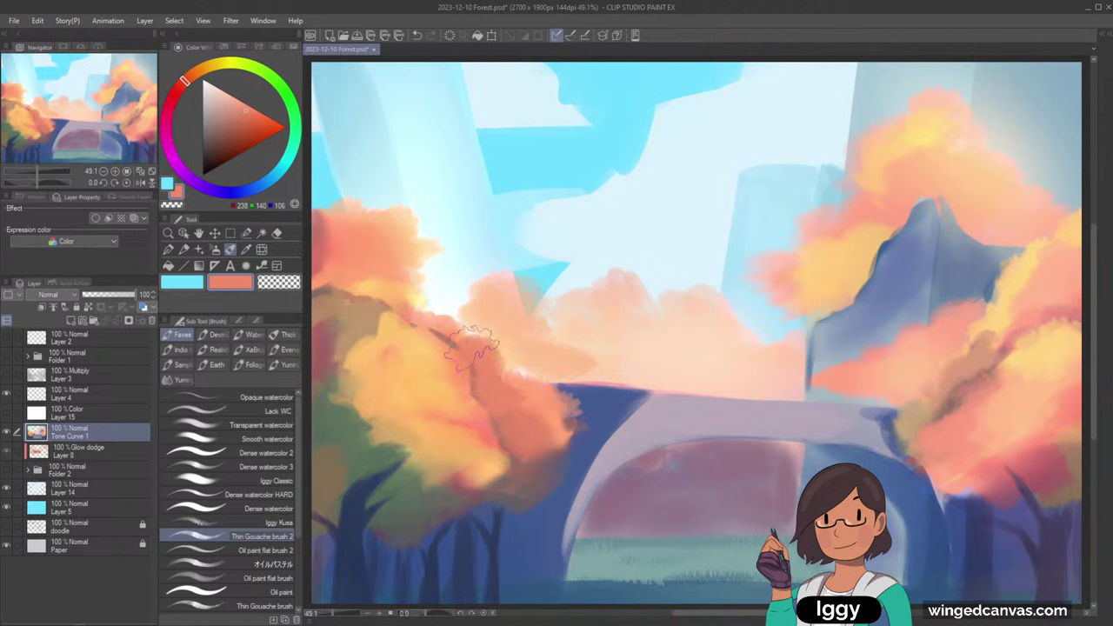
pyautogui.keyDown('alt'); pyautogui.click(511, 368); pyautogui.keyUp('alt')
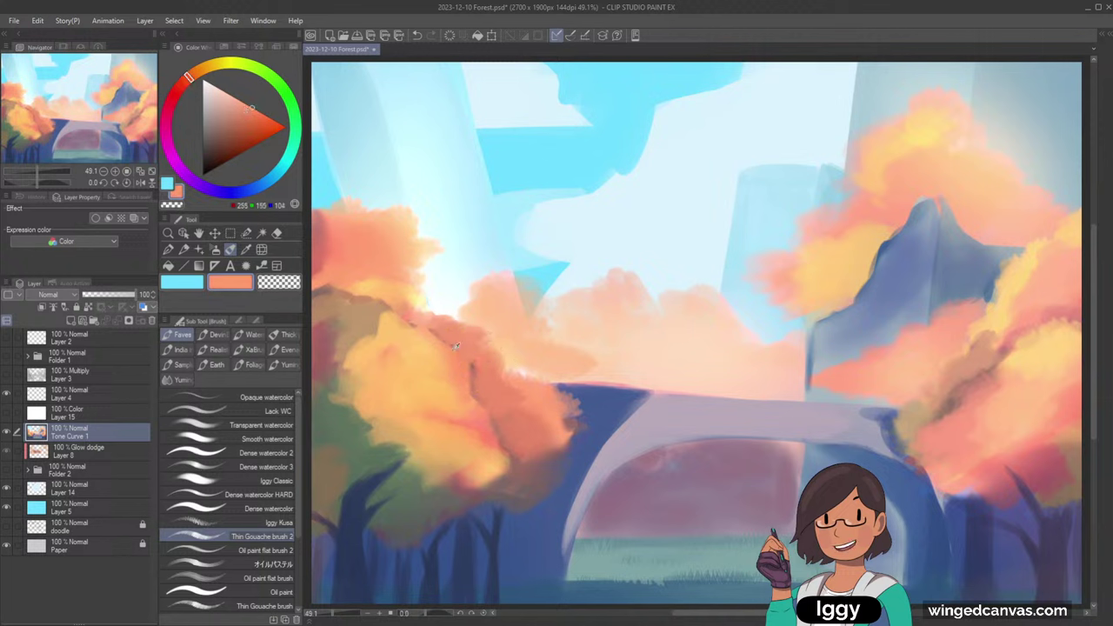
pyautogui.keyDown('alt'); pyautogui.click(452, 346); pyautogui.keyUp('alt')
pyautogui.keyDown('alt'); pyautogui.click(456, 349); pyautogui.keyUp('alt')
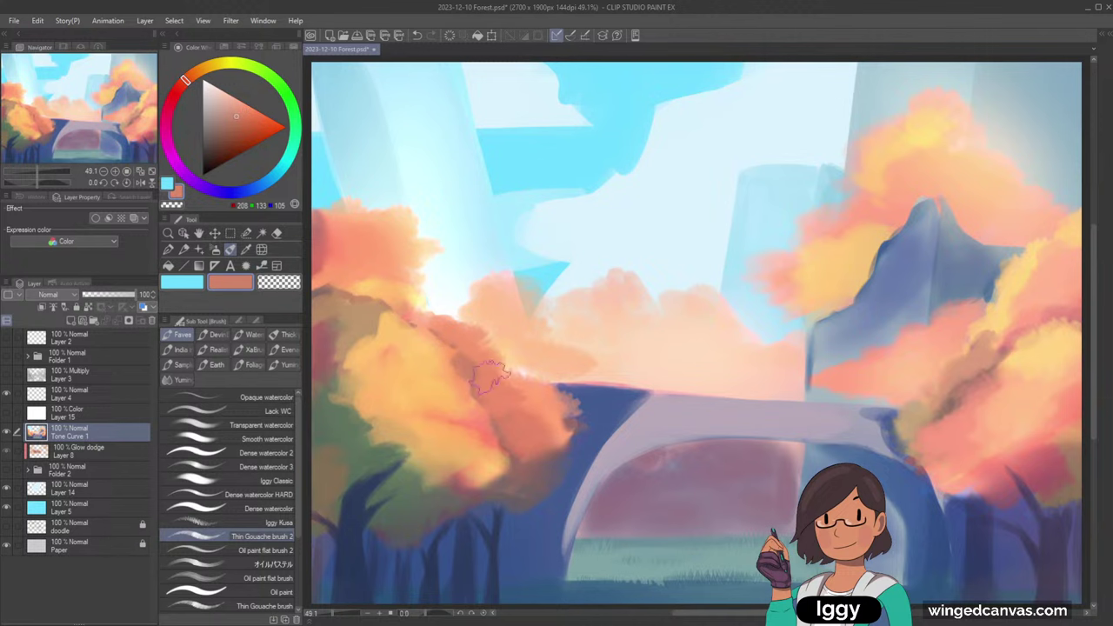
pyautogui.keyDown('alt'); pyautogui.click(478, 365); pyautogui.keyUp('alt')
# - Lighten the dark lower part of the right tree's branch with a sampled dusty orange
pyautogui.scroll(-2, 661, 231)
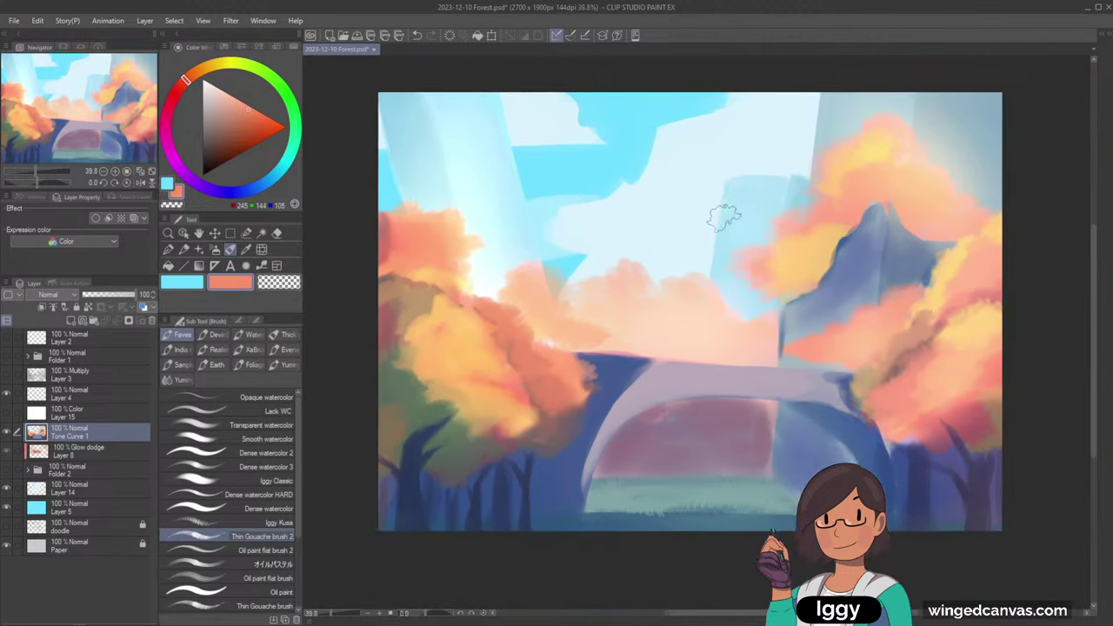
pyautogui.scroll(2, 723, 219)
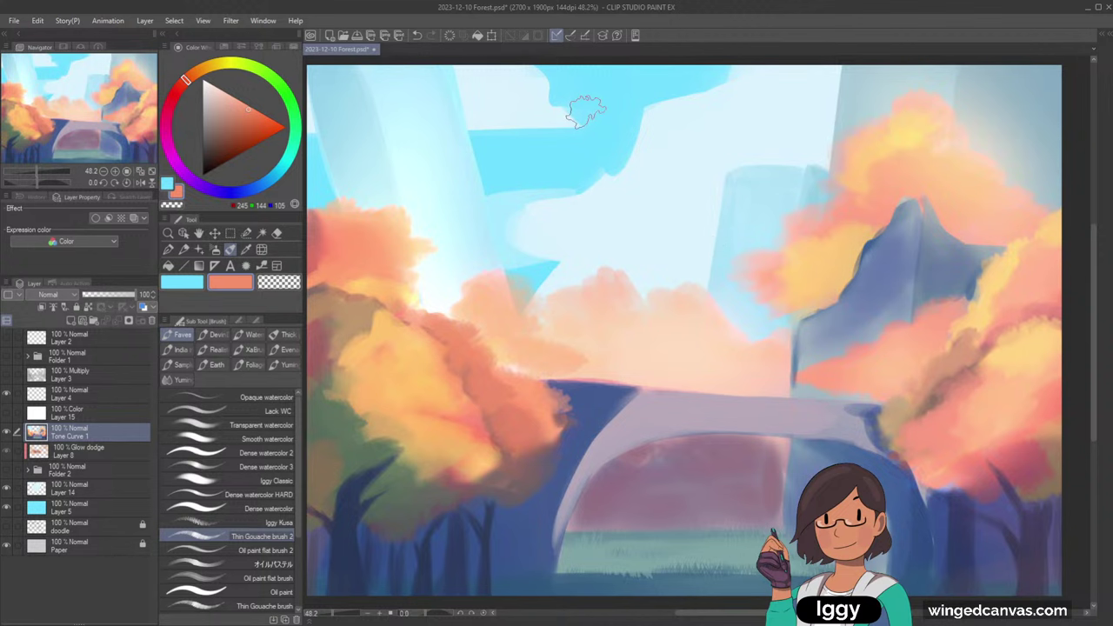
pyautogui.moveTo(748, 342); pyautogui.dragTo(602, 287)
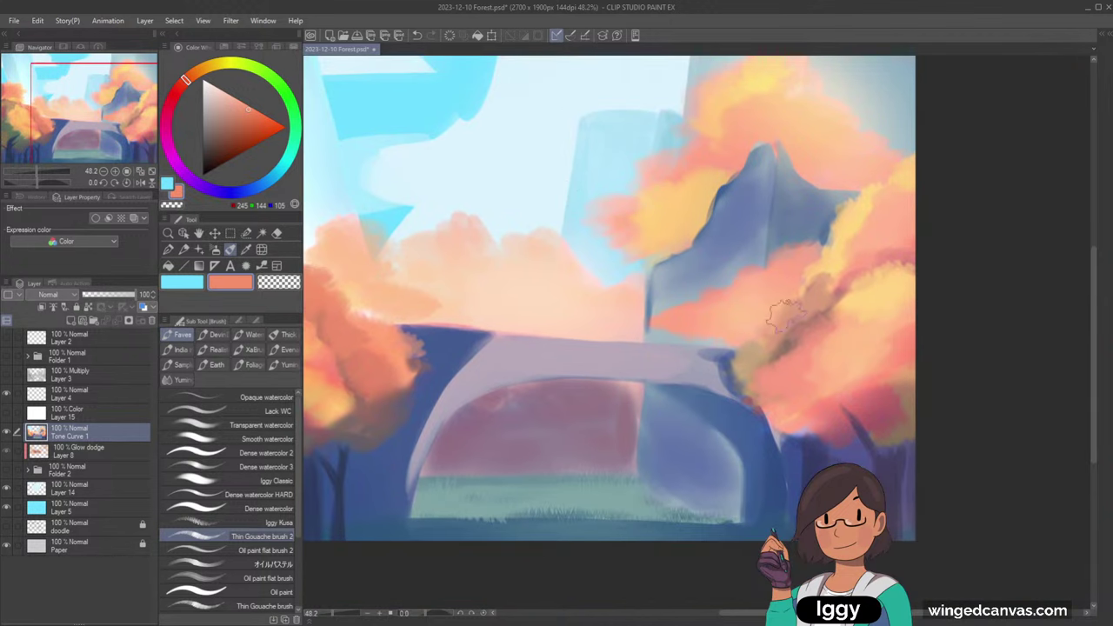
pyautogui.keyDown('alt'); pyautogui.click(777, 341); pyautogui.keyUp('alt')
pyautogui.keyDown('alt'); pyautogui.click(790, 342); pyautogui.keyUp('alt')
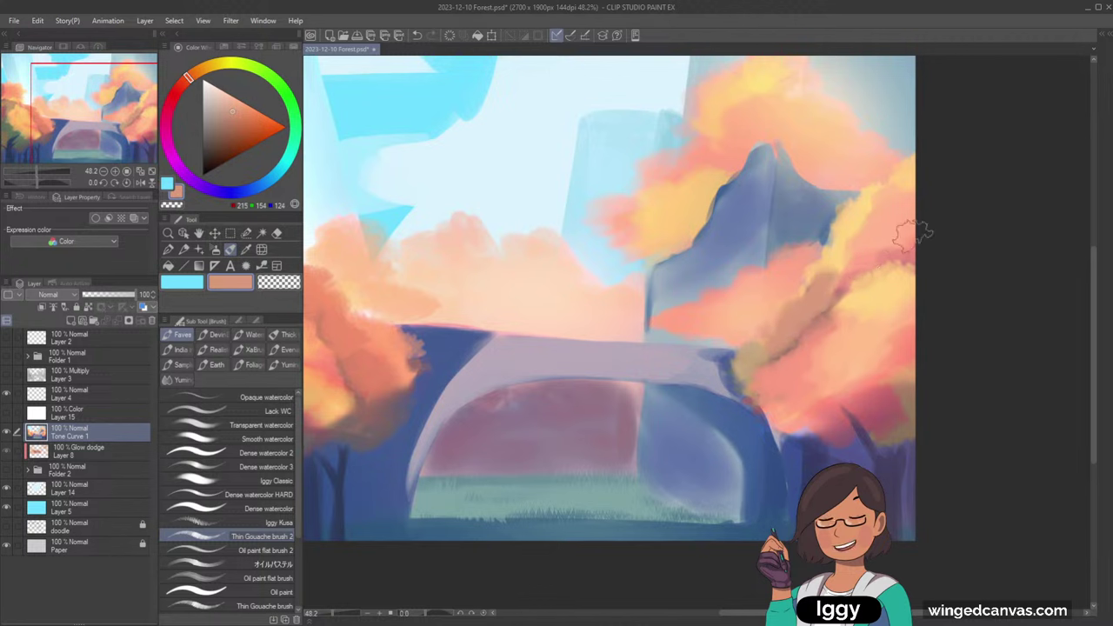
pyautogui.scroll(-2, 917, 231)
# - Add a new layer above Tone Curve 1 and set up a smaller Dense watercolor 3 brush in dark brown
pyautogui.keyDown('alt'); pyautogui.click(623, 448); pyautogui.keyUp('alt')
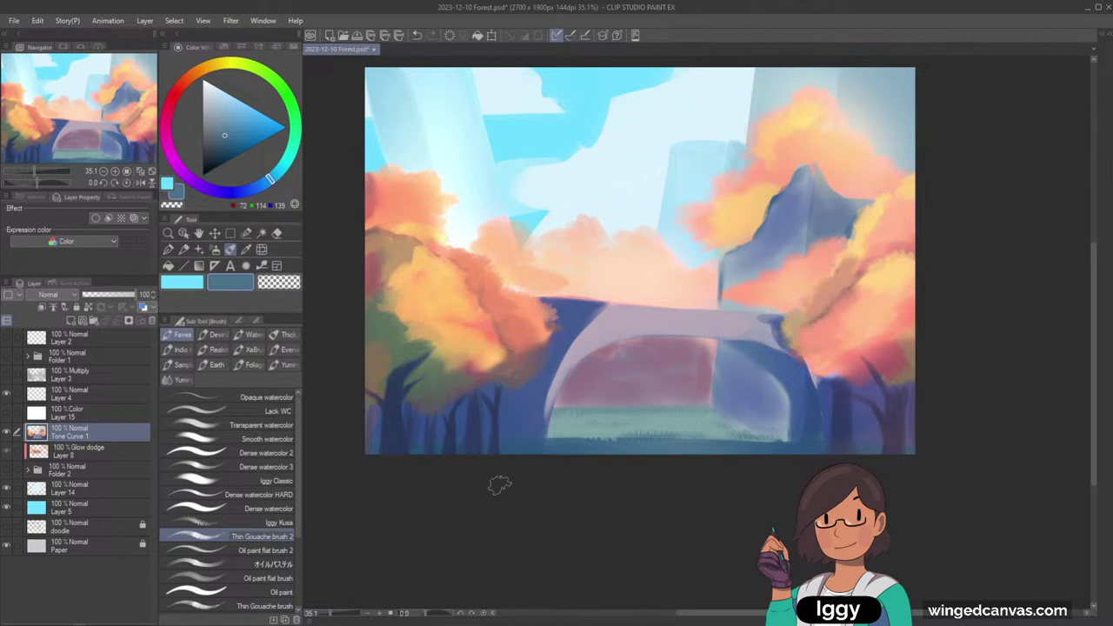
pyautogui.click(73, 320)
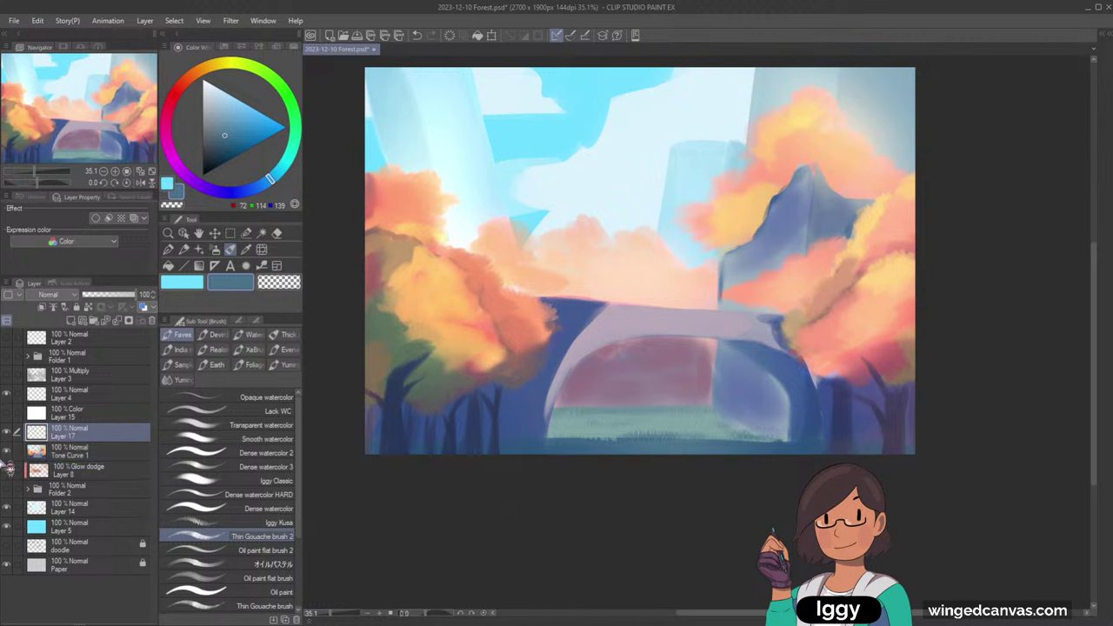
pyautogui.click(217, 249)
pyautogui.click(230, 250)
pyautogui.click(279, 453)
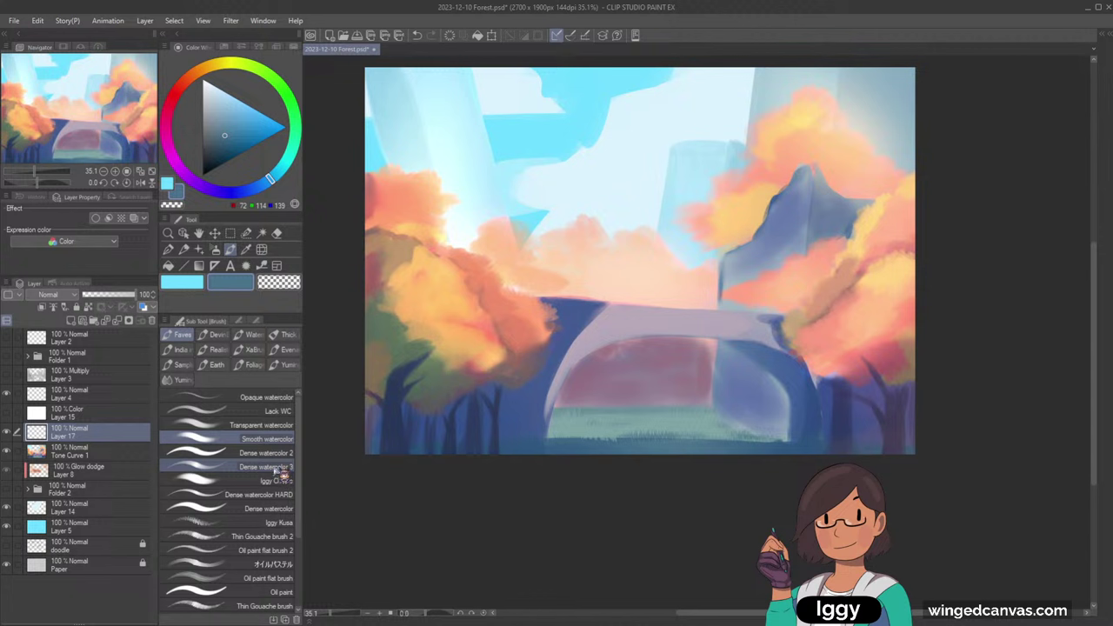
pyautogui.click(191, 75)
pyautogui.moveTo(223, 136); pyautogui.dragTo(213, 150)
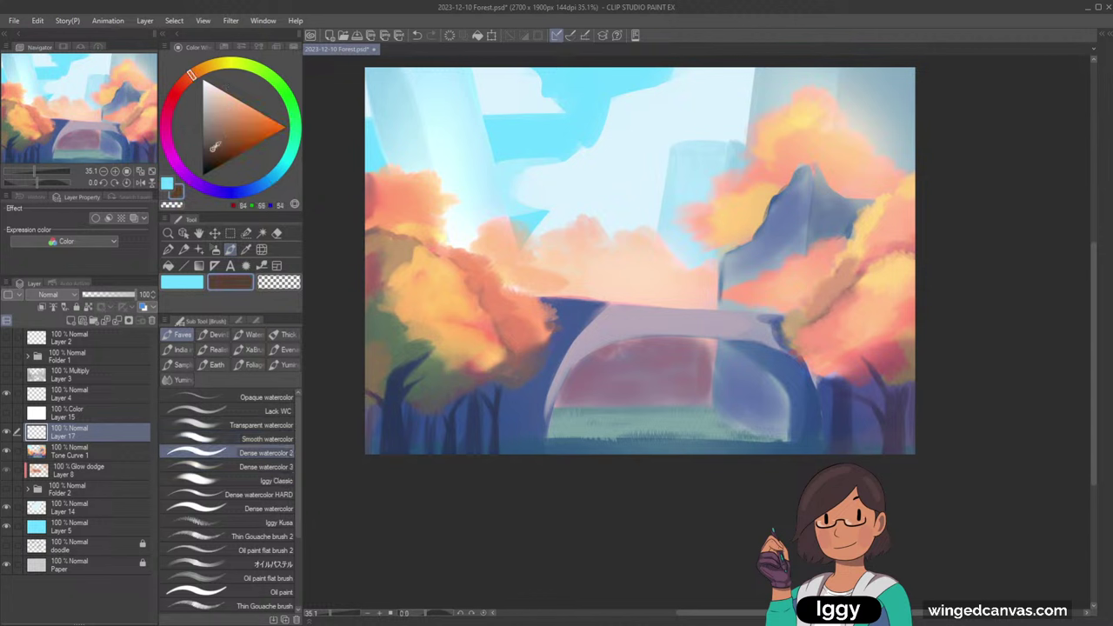
pyautogui.press('[')
pyautogui.press('[')
pyautogui.press('[')
pyautogui.press('[')
pyautogui.press('[')
pyautogui.press('[')
pyautogui.press('[')
pyautogui.press('[')
pyautogui.press('[')
pyautogui.press('[')
pyautogui.press('[')
pyautogui.press('[')
pyautogui.press('.')
# - Sketch a curved dark brown root in the grass at the arch's right foot, trimming it with transparent color
pyautogui.moveTo(553, 442); pyautogui.dragTo(608, 430)
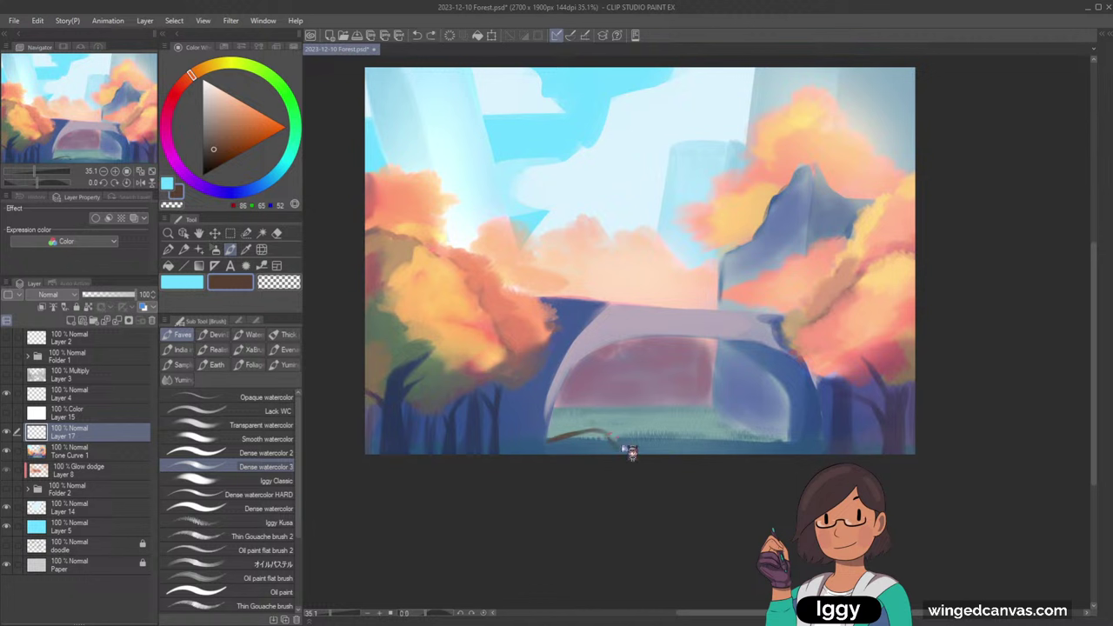
pyautogui.hotkey('ctrl', 'z')
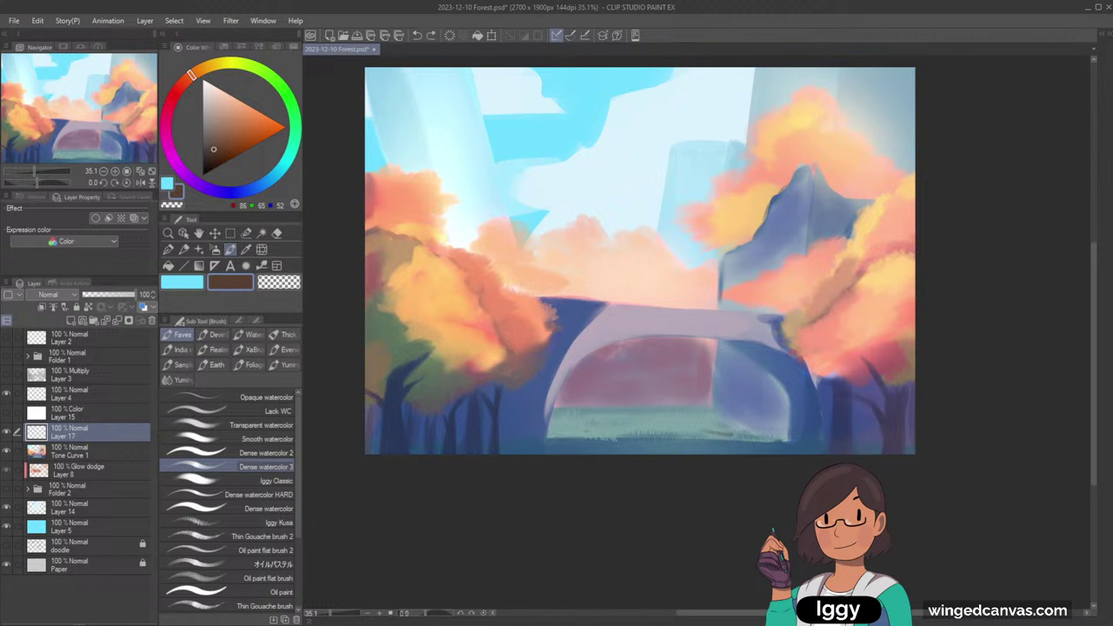
pyautogui.moveTo(728, 429); pyautogui.dragTo(738, 429)
pyautogui.hotkey('ctrl', 'z')
pyautogui.hotkey('ctrl', 'z')
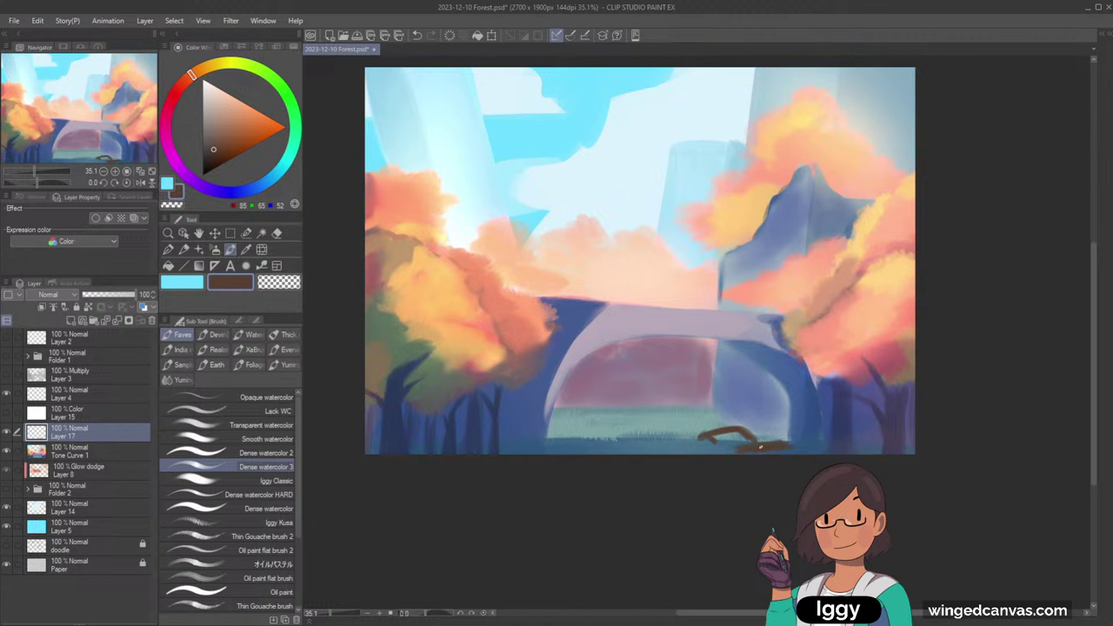
pyautogui.press('c')
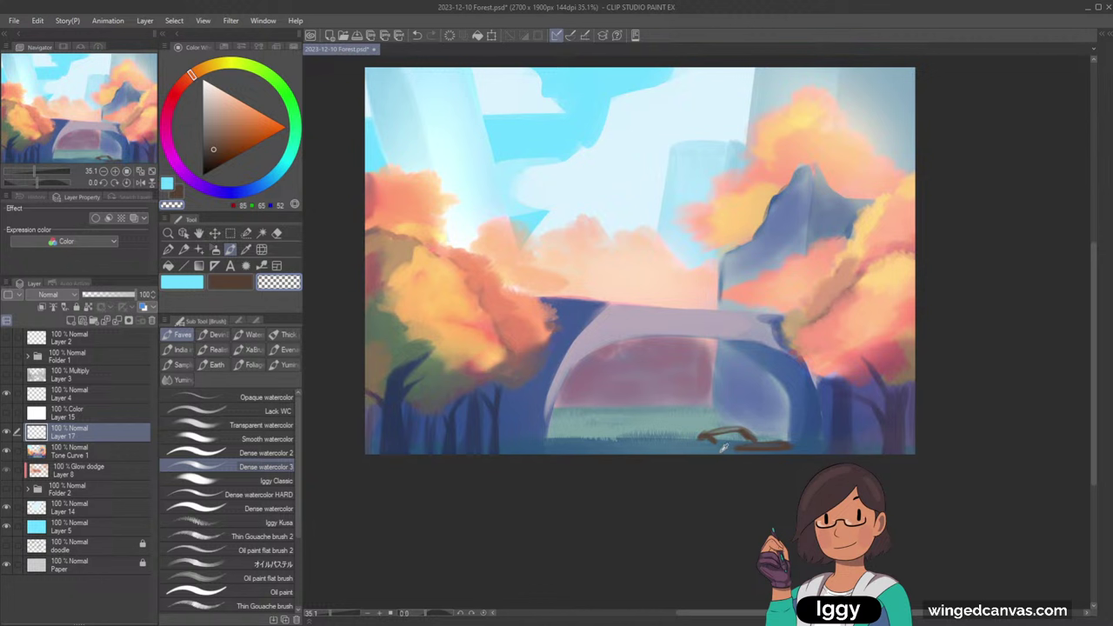
pyautogui.press('c')
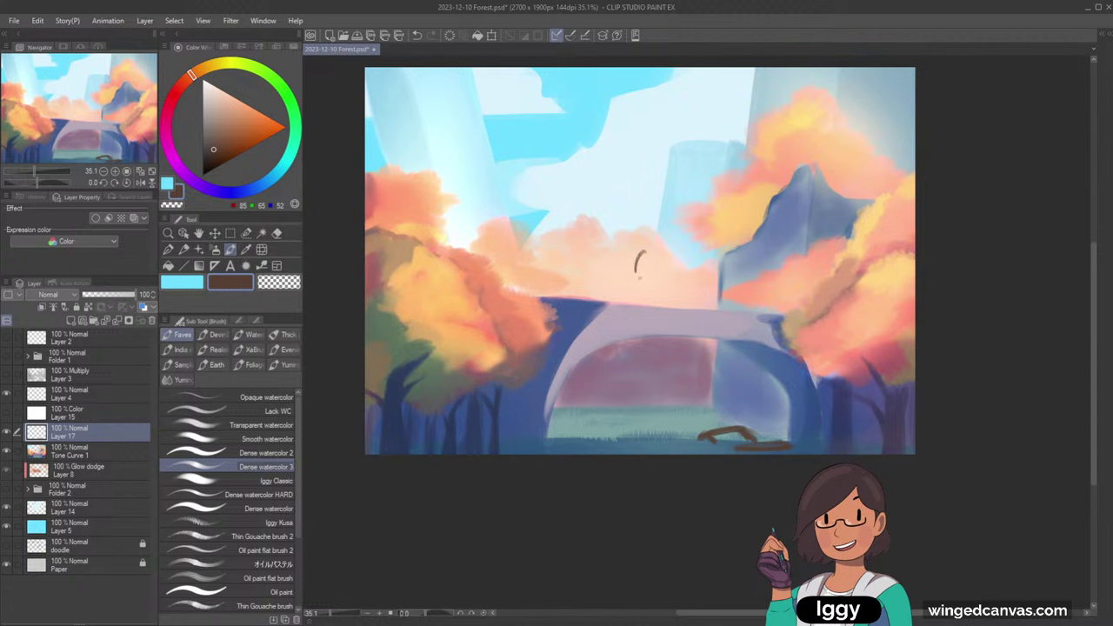
pyautogui.moveTo(637, 273)
pyautogui.mouseDown()
pyautogui.moveTo(645, 253)
pyautogui.moveTo(623, 313)
pyautogui.mouseUp()
pyautogui.moveTo(637, 299)
pyautogui.mouseDown()
pyautogui.moveTo(643, 310)
pyautogui.moveTo(660, 286)
pyautogui.mouseUp()
pyautogui.hotkey('ctrl', 'z')
pyautogui.hotkey('ctrl', 'z')
pyautogui.hotkey('ctrl', 'z')
pyautogui.hotkey('ctrl', 'z')
# - Merge the root sketch layer with the Tone Curve 1 layer and check the merged layer by toggling its visibility
pyautogui.press('-')
pyautogui.press('-')
pyautogui.press('-')
pyautogui.press('c')
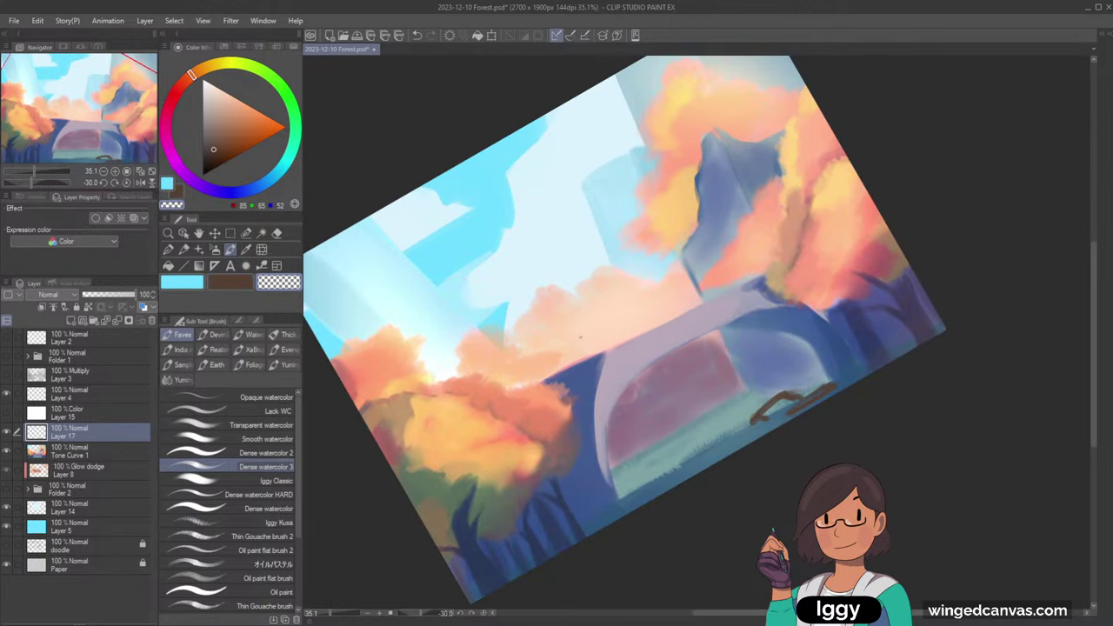
pyautogui.keyDown('ctrl'); pyautogui.click(112, 453); pyautogui.keyUp('ctrl')
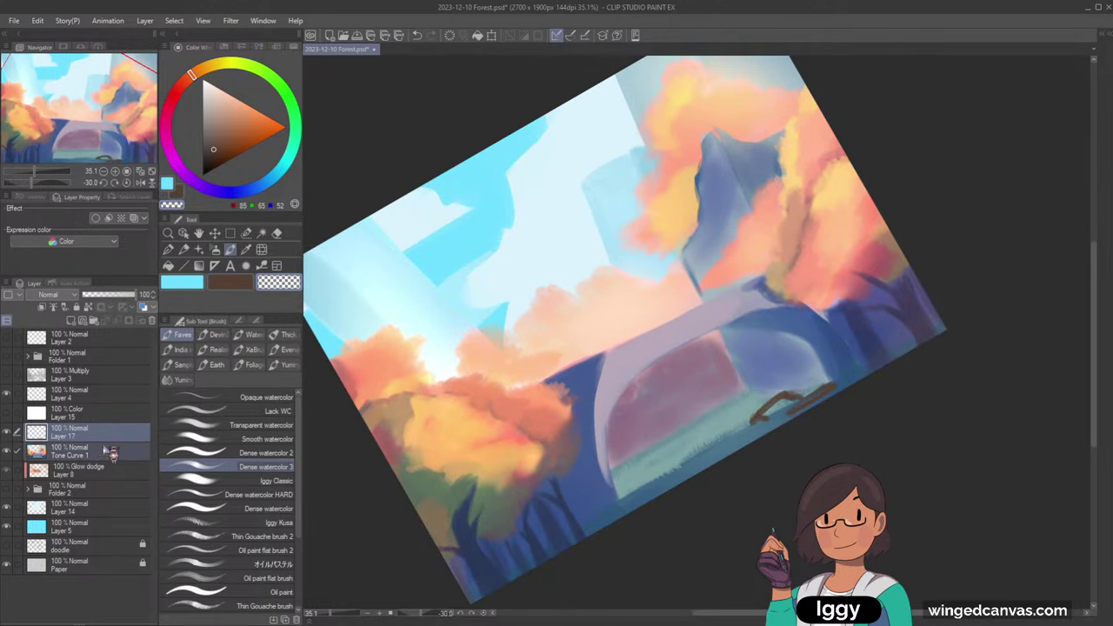
pyautogui.hotkey('shift', 'alt', 'e')
pyautogui.click(7, 433)
pyautogui.click(7, 432)
pyautogui.keyDown('alt'); pyautogui.click(628, 321); pyautogui.keyUp('alt')
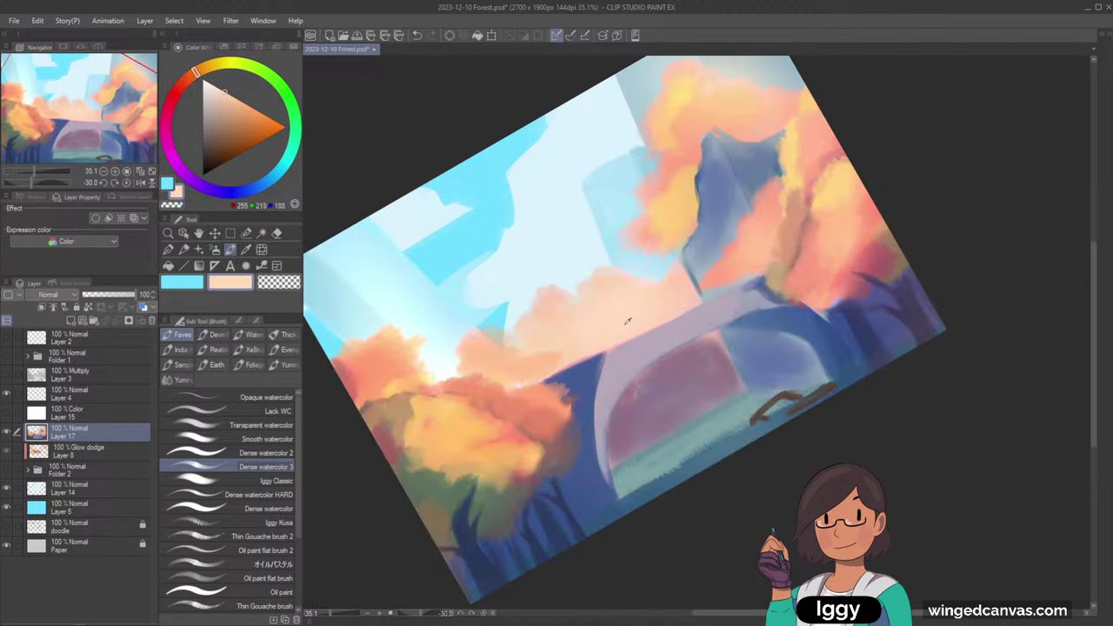
pyautogui.keyDown('alt'); pyautogui.click(628, 321); pyautogui.keyUp('alt')
pyautogui.scroll(-2, 866, 190)
pyautogui.press('^')
pyautogui.press('^')
pyautogui.press('^')
pyautogui.press('^')
pyautogui.press('^')
pyautogui.press('^')
pyautogui.press('^')
pyautogui.press('^')
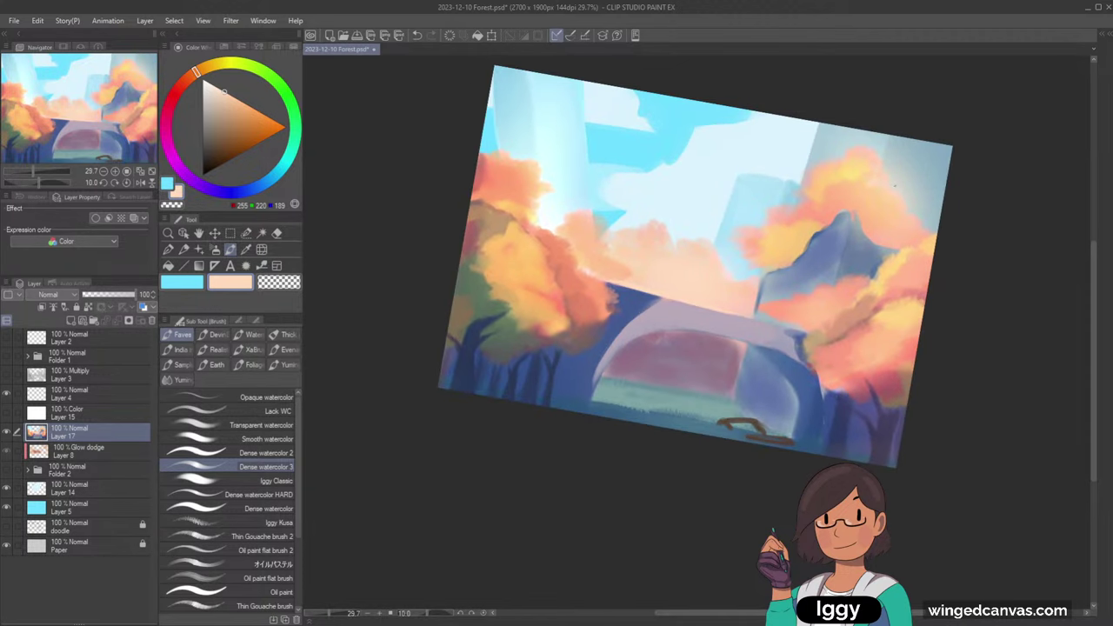
pyautogui.press('-')
pyautogui.press('-')
pyautogui.press('-')
pyautogui.press('^')
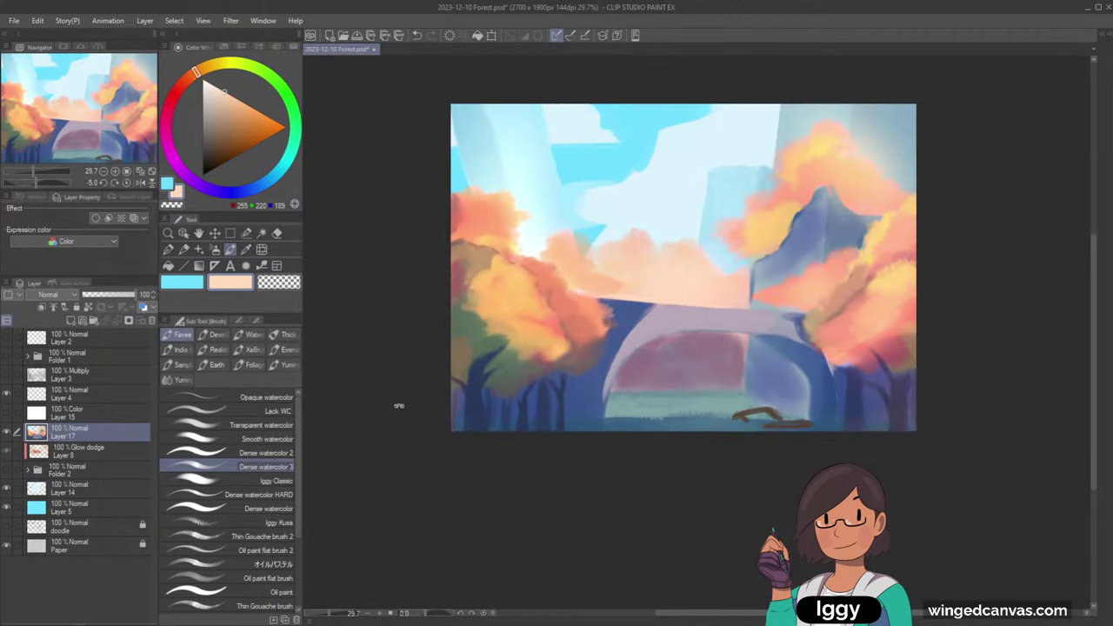
# - Smooth the pale pillars behind the trees and even out the upper right corner with sampled light blue and grey-blue
pyautogui.keyDown('alt'); pyautogui.click(517, 122); pyautogui.keyUp('alt')
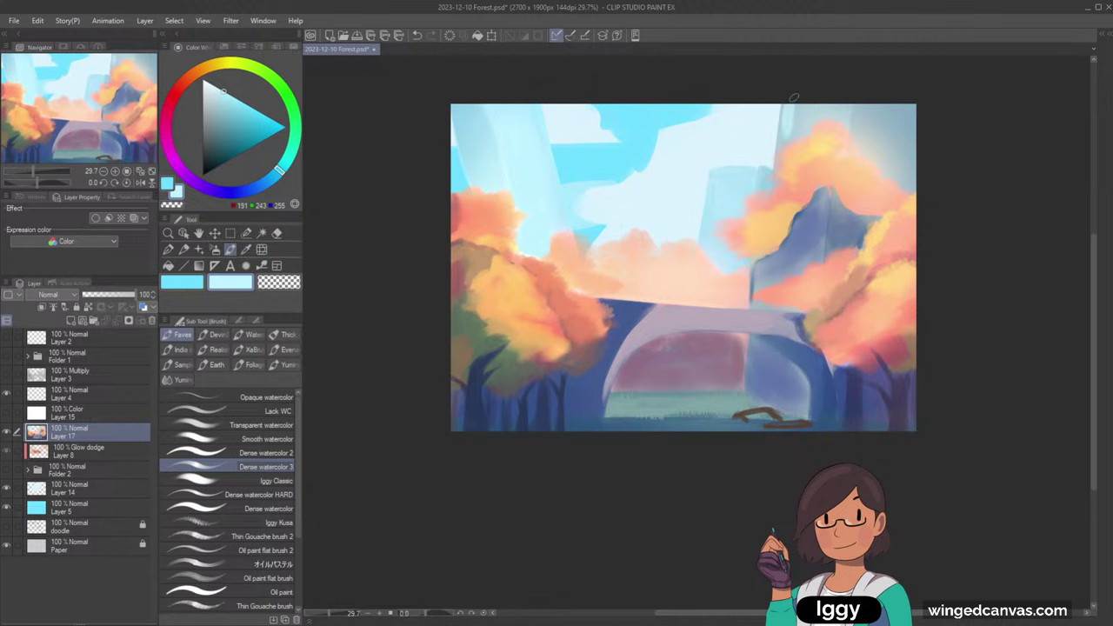
pyautogui.keyDown('alt'); pyautogui.click(789, 108); pyautogui.keyUp('alt')
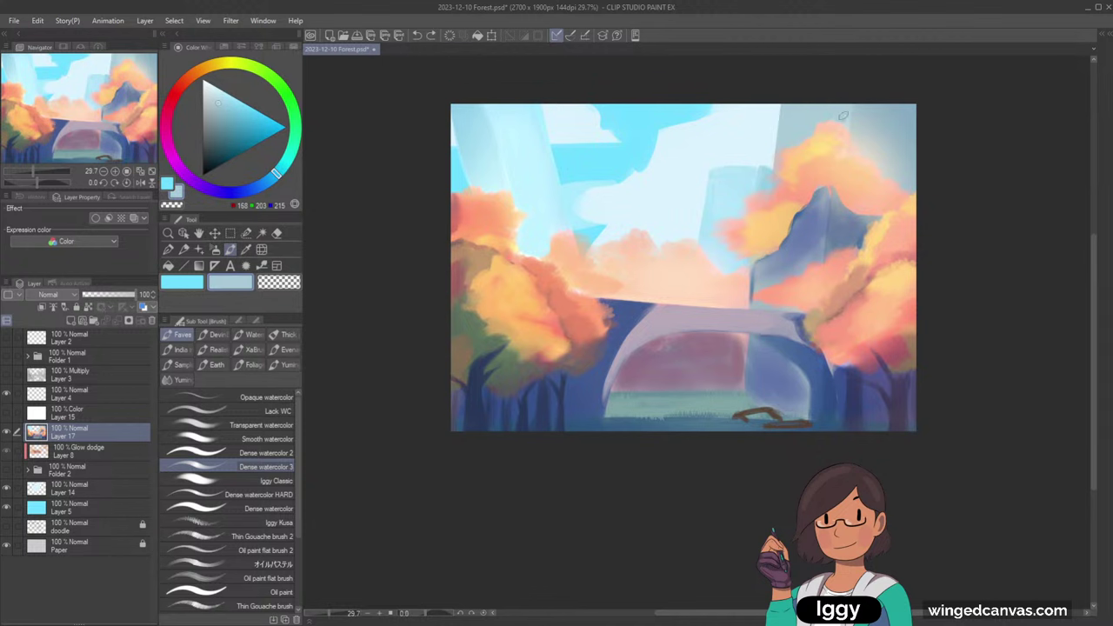
pyautogui.keyDown('alt'); pyautogui.click(917, 104); pyautogui.keyUp('alt')
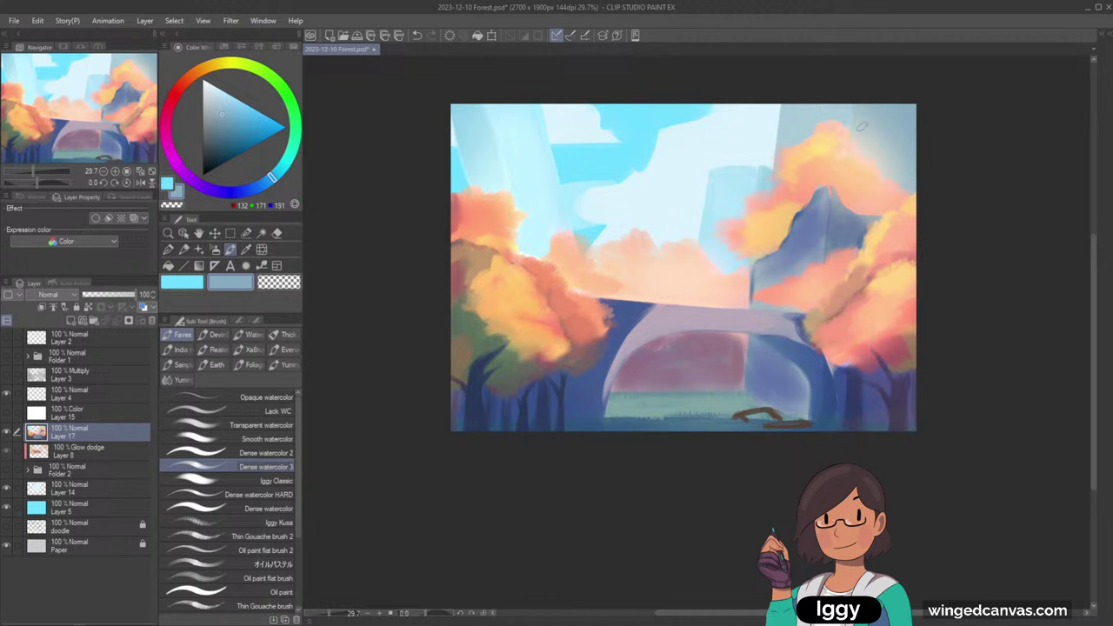
pyautogui.moveTo(858, 137)
pyautogui.mouseDown()
pyautogui.moveTo(882, 171)
pyautogui.moveTo(908, 178)
pyautogui.moveTo(872, 124)
pyautogui.mouseUp()
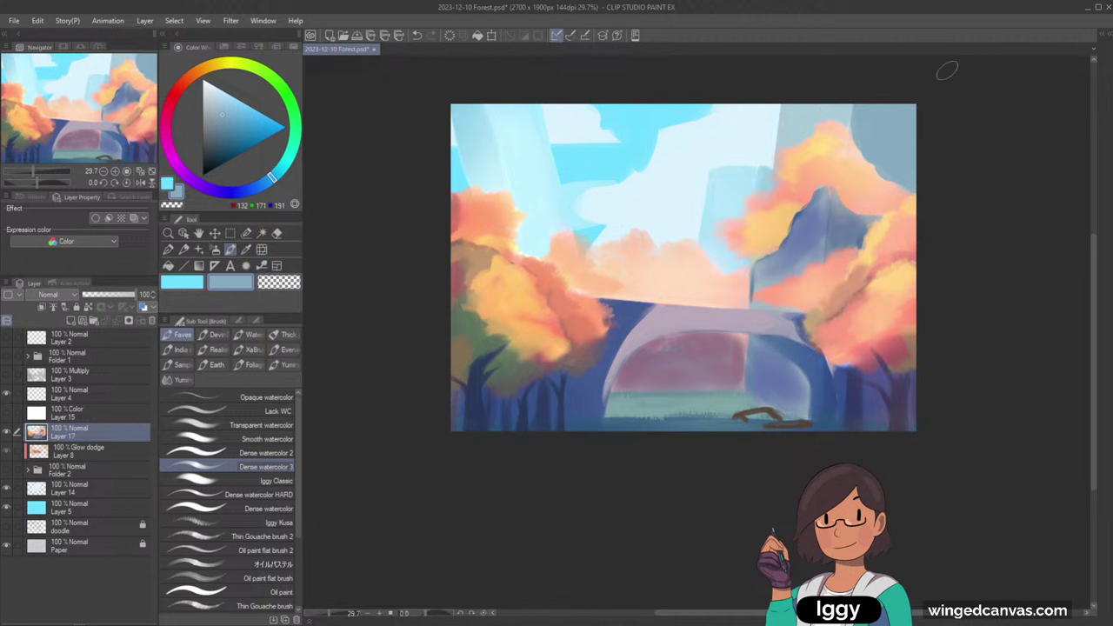
# - Touch up the distant peach foliage beside the left tree using Thin Gouache brush 2 with sampled peach and salmon
pyautogui.keyDown('alt'); pyautogui.click(567, 257); pyautogui.keyUp('alt')
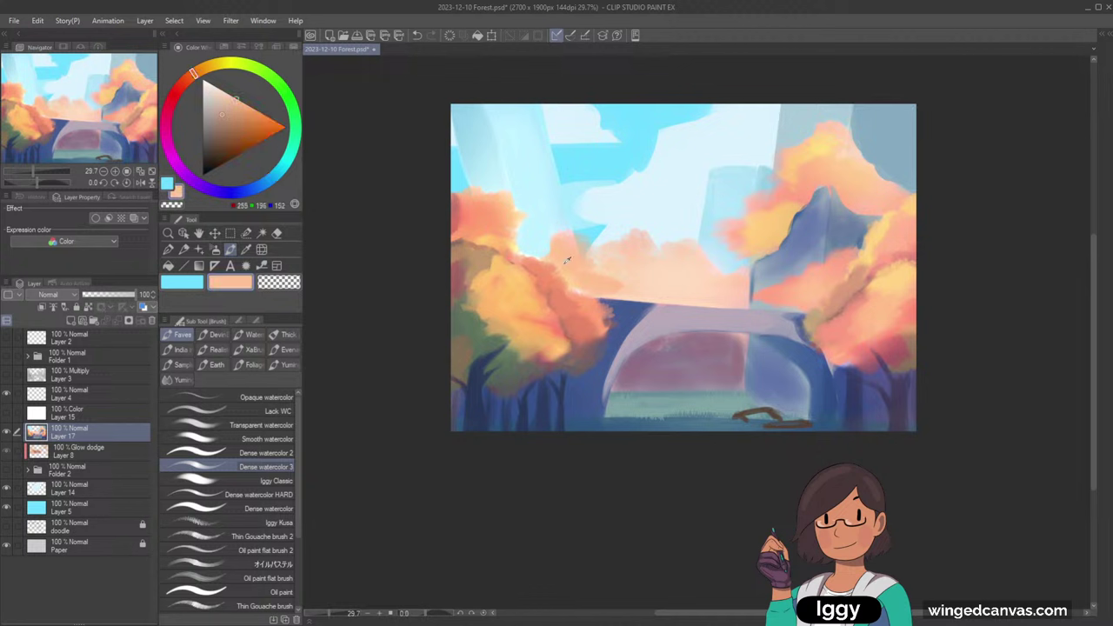
pyautogui.click(276, 538)
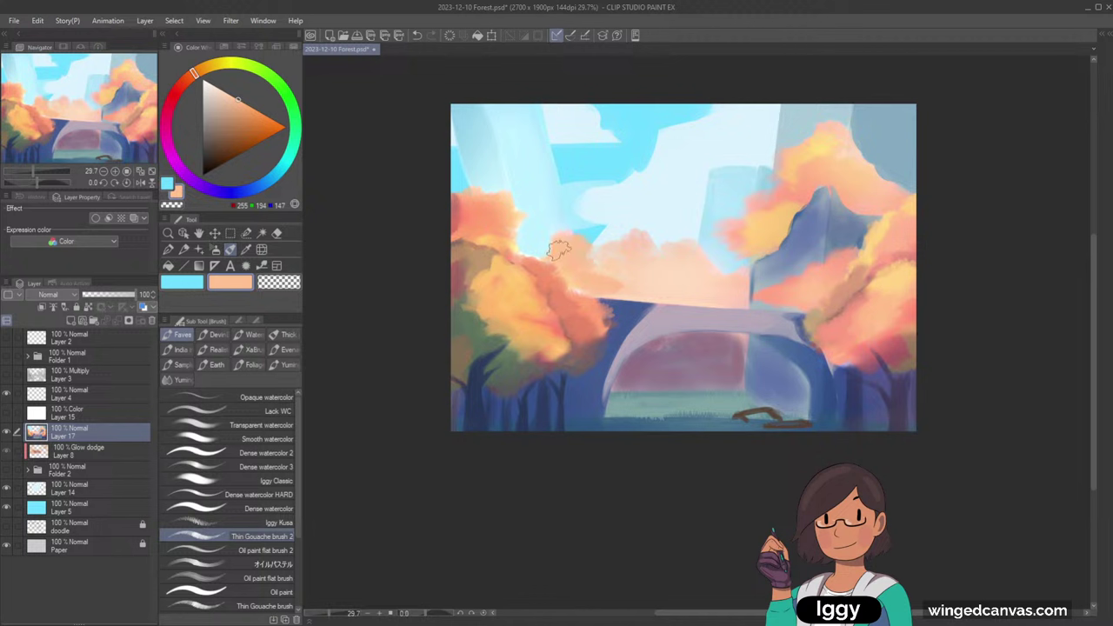
pyautogui.keyDown('alt'); pyautogui.click(578, 291); pyautogui.keyUp('alt')
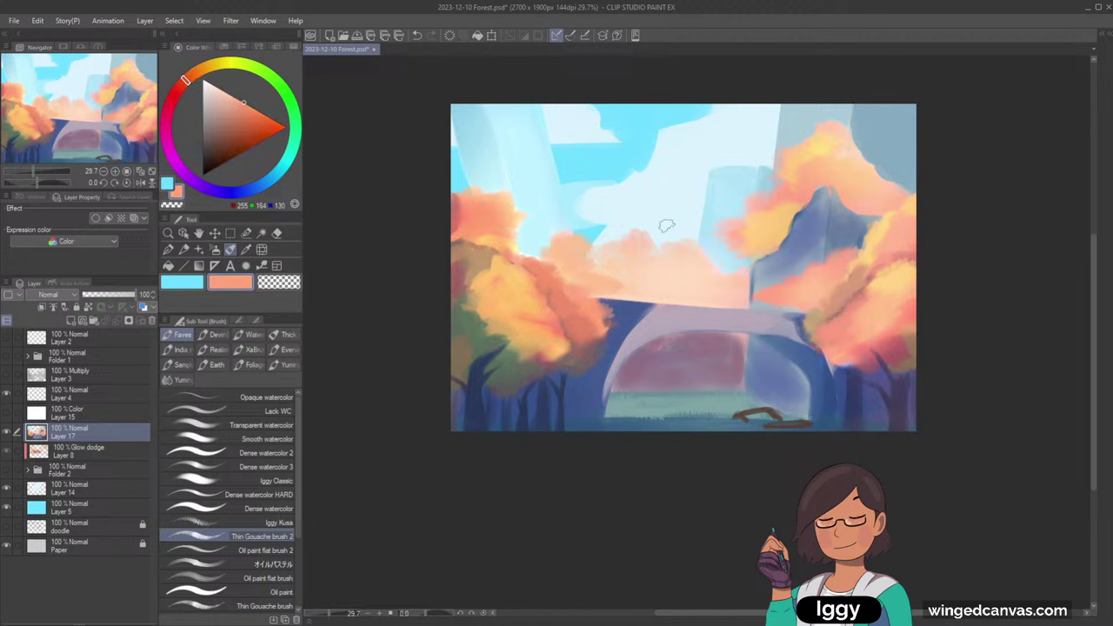
# - Blend the upper right edge of the left tree's foliage with sampled brownish red and coral tones
pyautogui.keyDown('alt'); pyautogui.click(570, 302); pyautogui.keyUp('alt')
pyautogui.keyDown('alt'); pyautogui.click(570, 294); pyautogui.keyUp('alt')
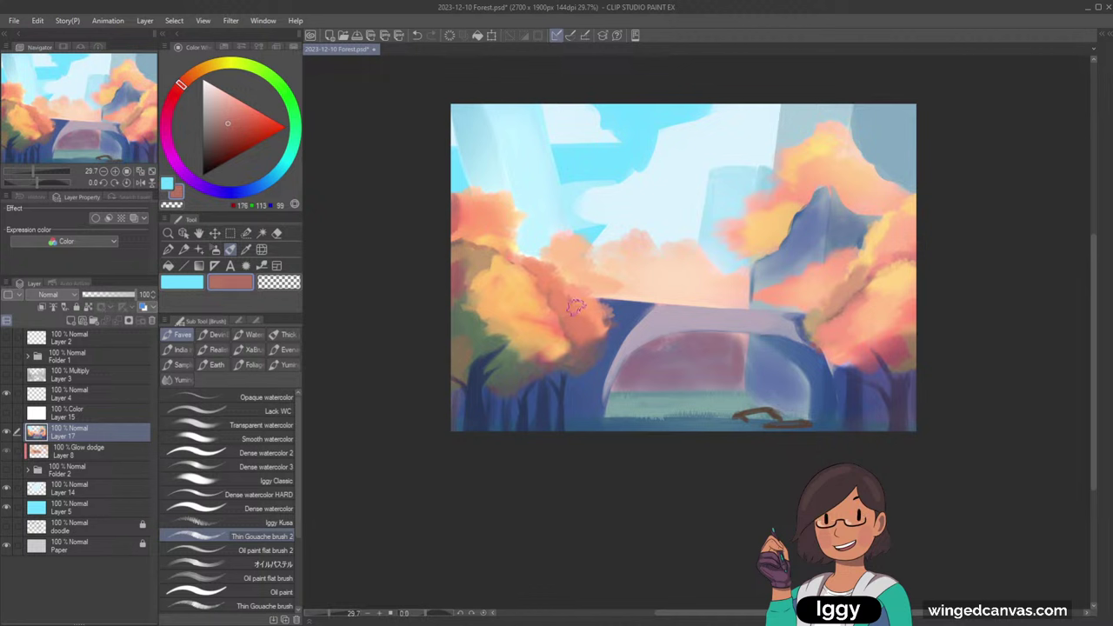
pyautogui.keyDown('alt'); pyautogui.click(580, 301); pyautogui.keyUp('alt')
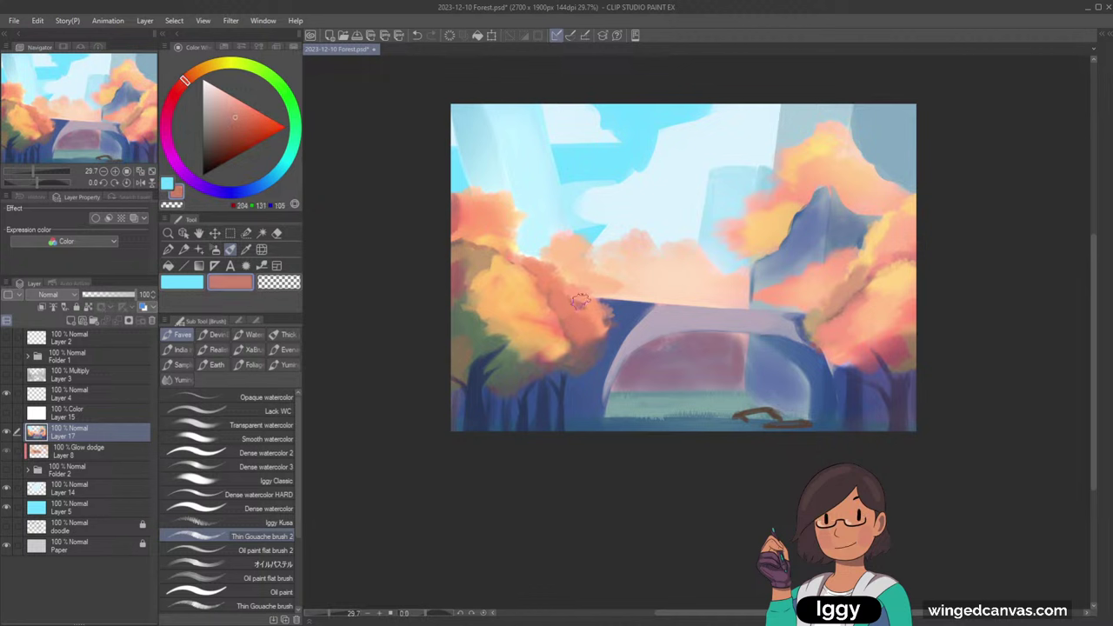
pyautogui.moveTo(580, 301); pyautogui.dragTo(584, 300)
pyautogui.keyDown('alt'); pyautogui.click(578, 297); pyautogui.keyUp('alt')
pyautogui.keyDown('alt'); pyautogui.click(575, 295); pyautogui.keyUp('alt')
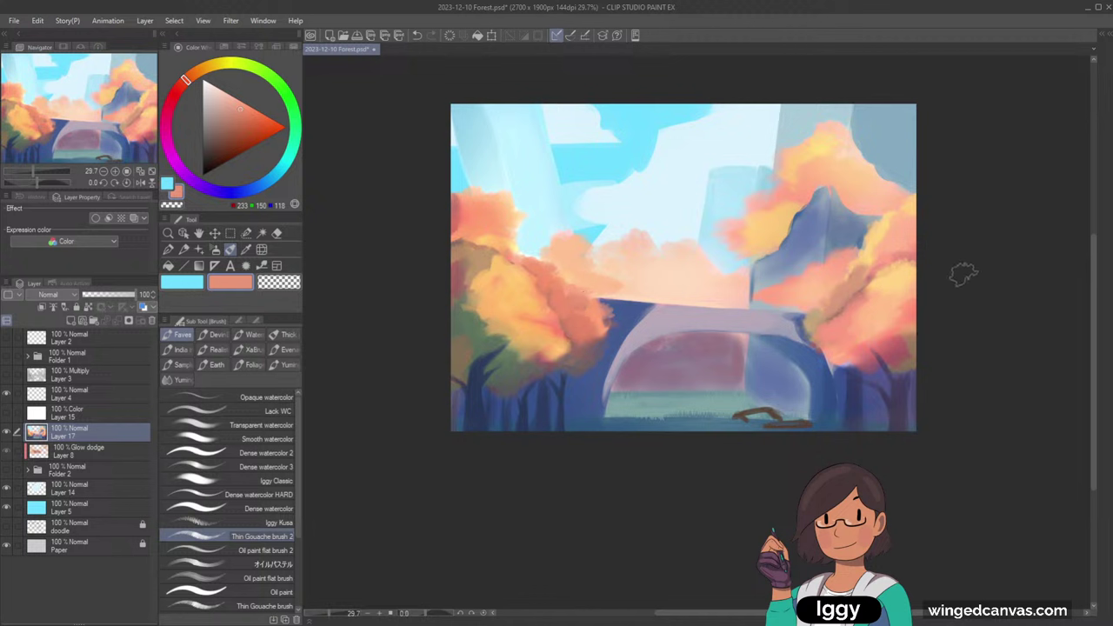
# - Refine the lower edge and outer side of the right tree's foliage with a sampled coral pink
pyautogui.keyDown('alt'); pyautogui.click(833, 344); pyautogui.keyUp('alt')
pyautogui.moveTo(825, 349); pyautogui.dragTo(834, 357)
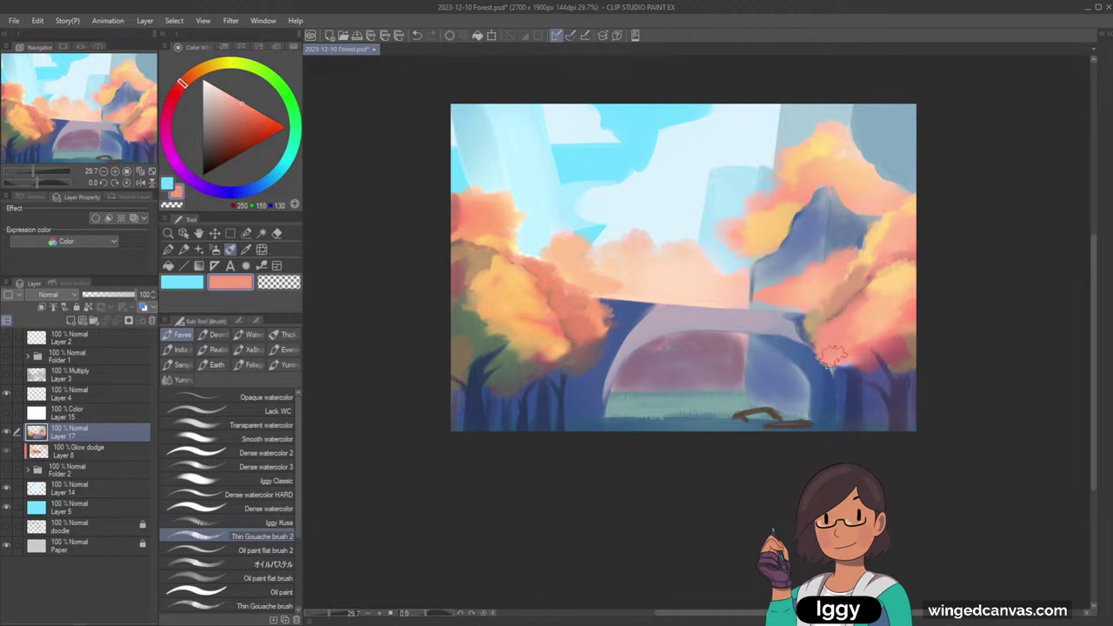
pyautogui.moveTo(902, 310)
pyautogui.mouseDown()
pyautogui.moveTo(897, 318)
pyautogui.moveTo(904, 308)
pyautogui.mouseUp()
# - Soften the lower right foliage of the left tree with sampled orange
pyautogui.keyDown('alt'); pyautogui.click(558, 351); pyautogui.keyUp('alt')
pyautogui.keyDown('alt'); pyautogui.click(556, 352); pyautogui.keyUp('alt')
pyautogui.moveTo(551, 365)
pyautogui.mouseDown()
pyautogui.moveTo(567, 357)
pyautogui.moveTo(556, 355)
pyautogui.moveTo(546, 360)
pyautogui.moveTo(575, 363)
pyautogui.moveTo(573, 354)
pyautogui.mouseUp()
pyautogui.keyDown('alt'); pyautogui.click(546, 352); pyautogui.keyUp('alt')
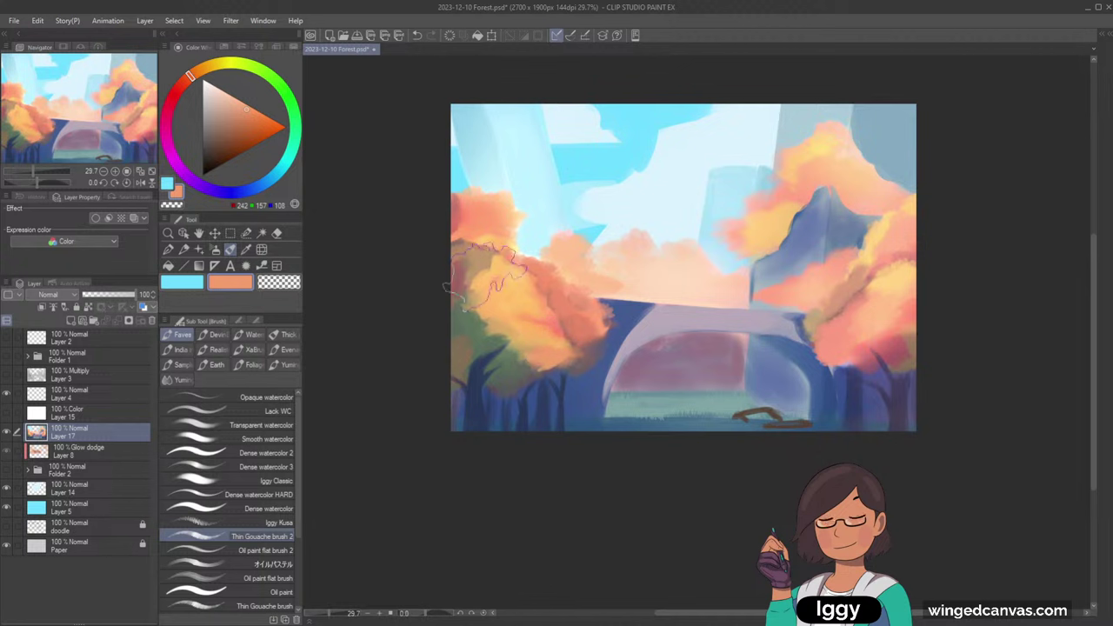
# - Blend the left tree's shaded crown into its yellow highlight with sampled ochre and golden orange
pyautogui.keyDown('alt'); pyautogui.click(492, 283); pyautogui.keyUp('alt')
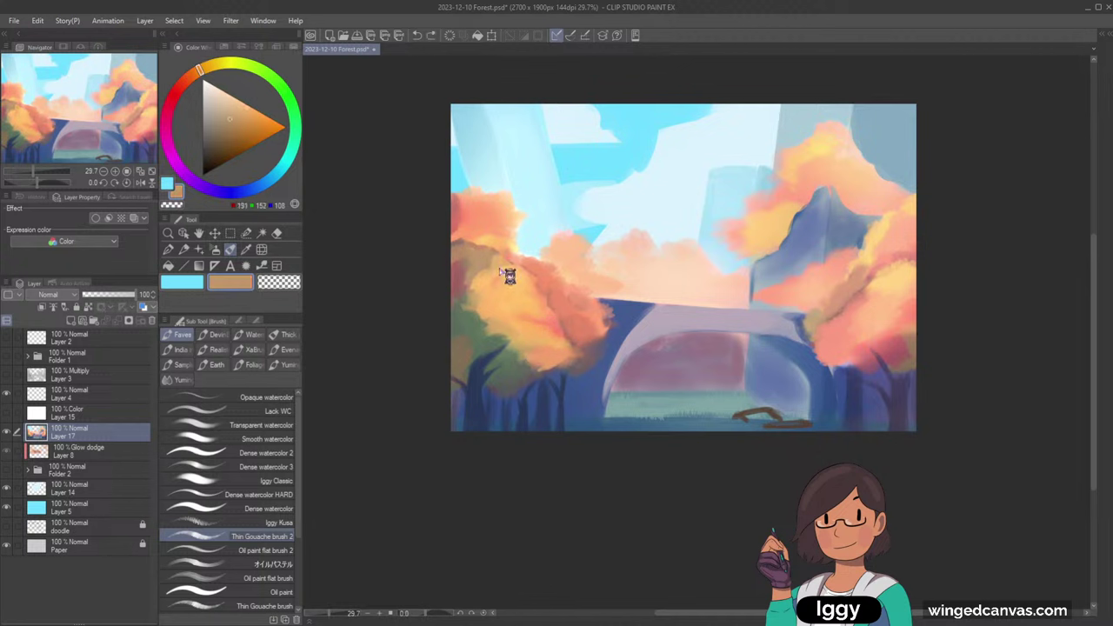
pyautogui.keyDown('alt'); pyautogui.click(509, 275); pyautogui.keyUp('alt')
pyautogui.moveTo(496, 268)
pyautogui.mouseDown()
pyautogui.moveTo(510, 256)
pyautogui.moveTo(493, 275)
pyautogui.mouseUp()
pyautogui.hotkey('ctrl', 'z')
pyautogui.keyDown('alt'); pyautogui.click(491, 263); pyautogui.keyUp('alt')
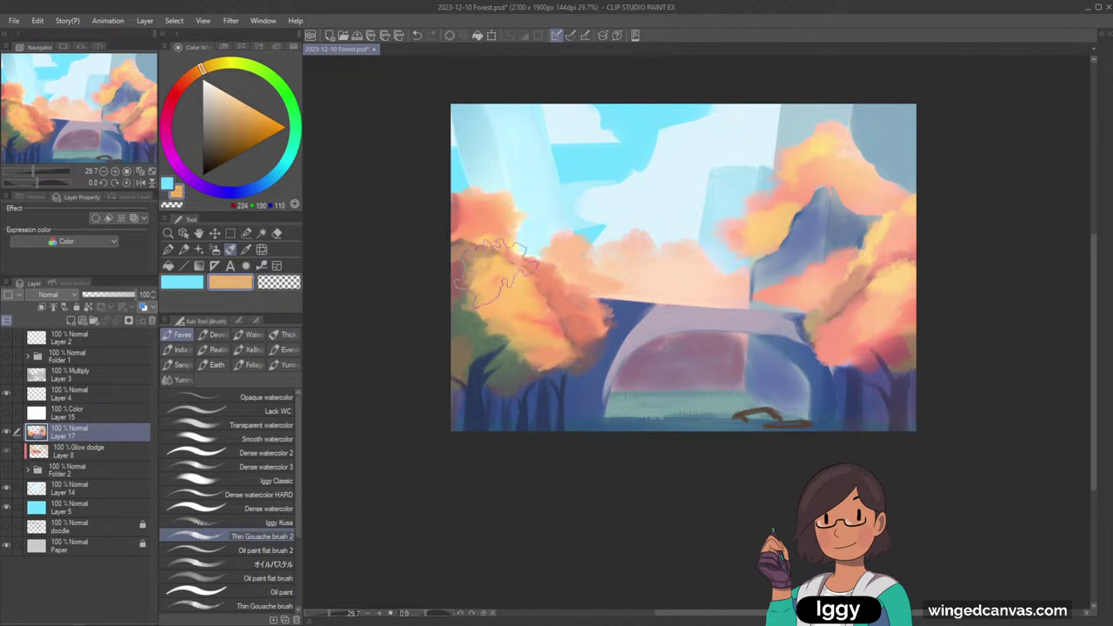
pyautogui.keyDown('alt'); pyautogui.click(498, 324); pyautogui.keyUp('alt')
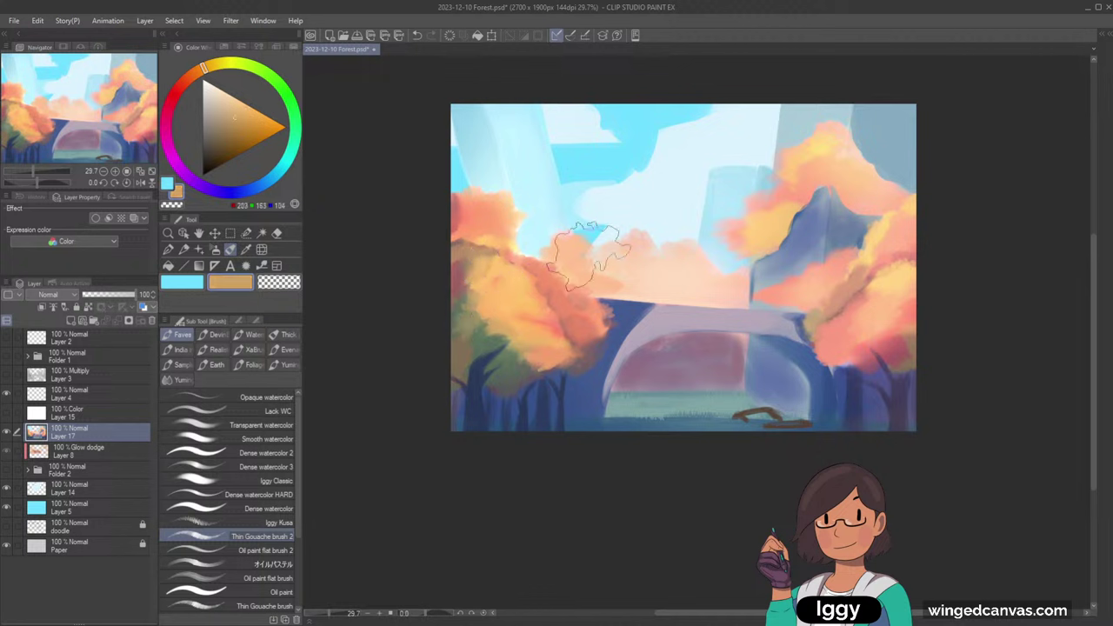
# - Paint over the transition between the left tree's yellow foliage and its green underside with sampled foliage tones
pyautogui.keyDown('alt'); pyautogui.click(479, 327); pyautogui.keyUp('alt')
pyautogui.moveTo(479, 327)
pyautogui.mouseDown()
pyautogui.moveTo(469, 344)
pyautogui.moveTo(500, 313)
pyautogui.moveTo(507, 343)
pyautogui.mouseUp()
pyautogui.keyDown('alt'); pyautogui.click(502, 304); pyautogui.keyUp('alt')
# - Shade and highlight the foliage cluster behind the left tree's crown with sampled dusty red, coral and light orange
pyautogui.keyDown('alt'); pyautogui.click(480, 219); pyautogui.keyUp('alt')
pyautogui.keyDown('alt'); pyautogui.click(469, 216); pyautogui.keyUp('alt')
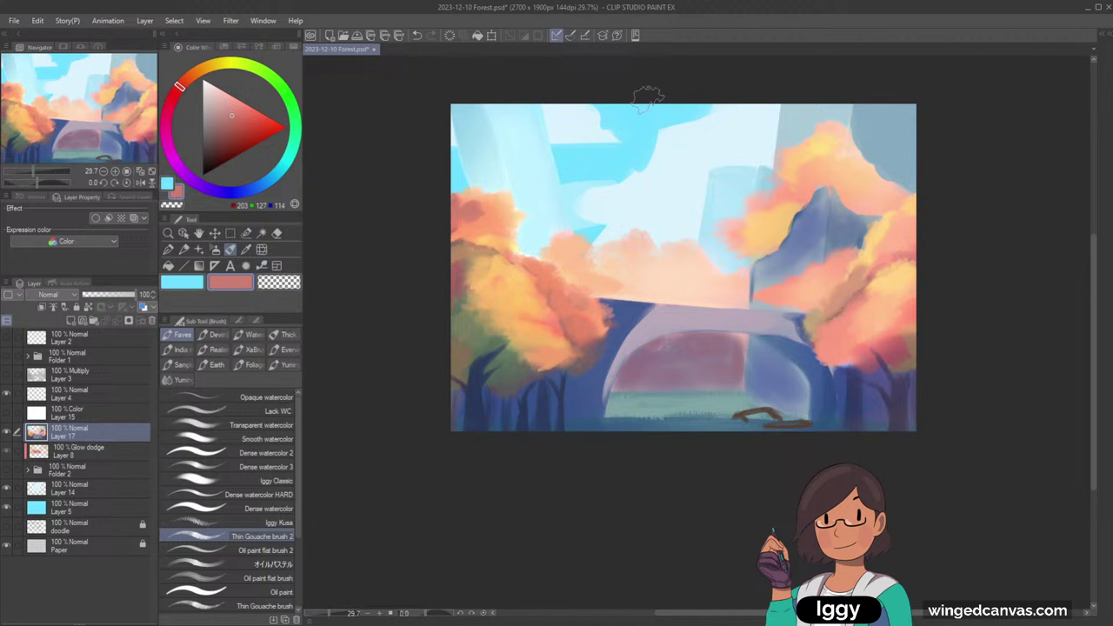
pyautogui.keyDown('alt'); pyautogui.click(467, 206); pyautogui.keyUp('alt')
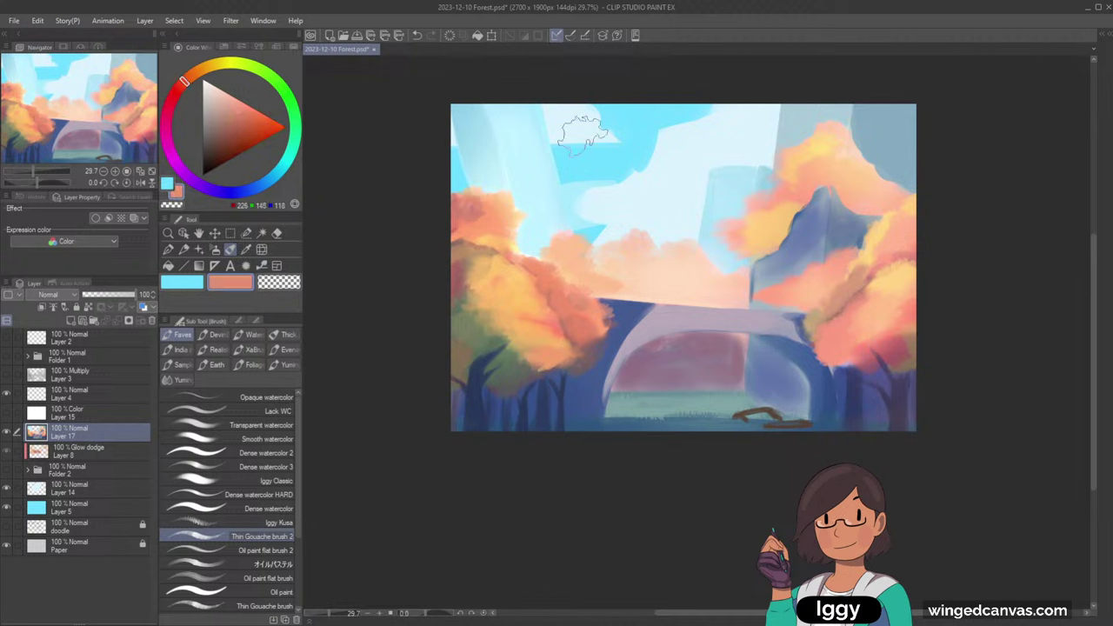
pyautogui.keyDown('alt'); pyautogui.click(473, 200); pyautogui.keyUp('alt')
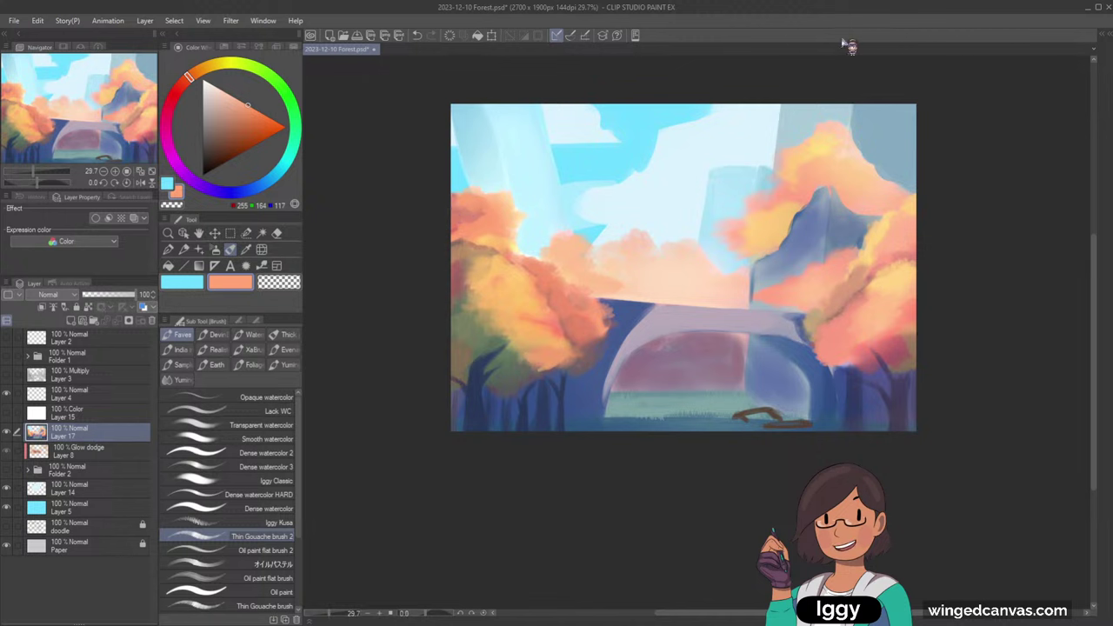
pyautogui.keyDown('alt'); pyautogui.click(477, 209); pyautogui.keyUp('alt')
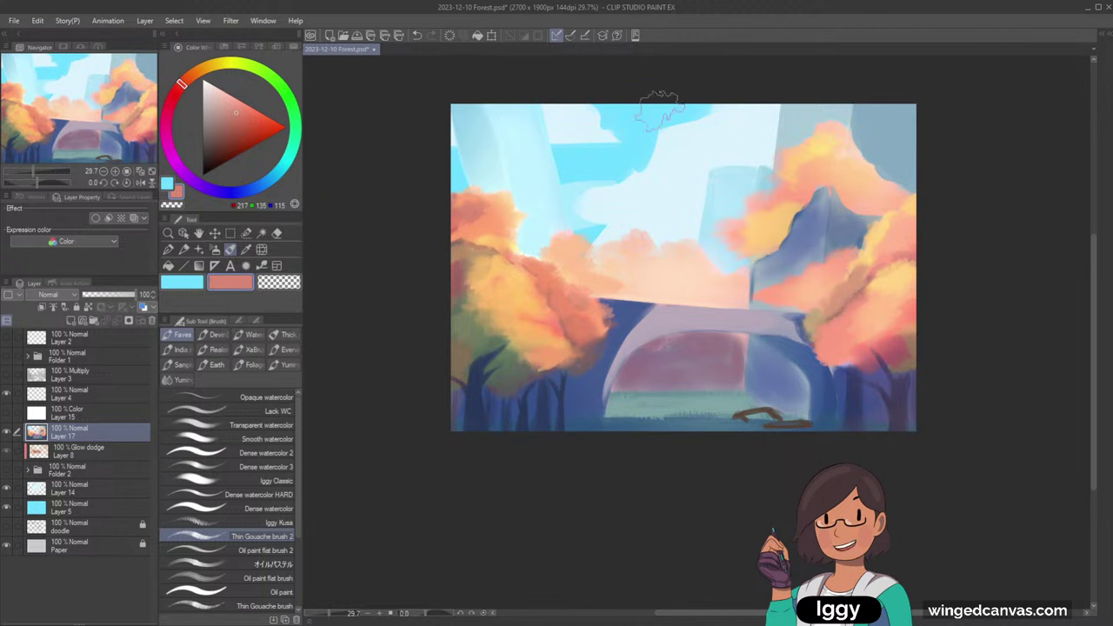
pyautogui.keyDown('alt'); pyautogui.click(511, 215); pyautogui.keyUp('alt')
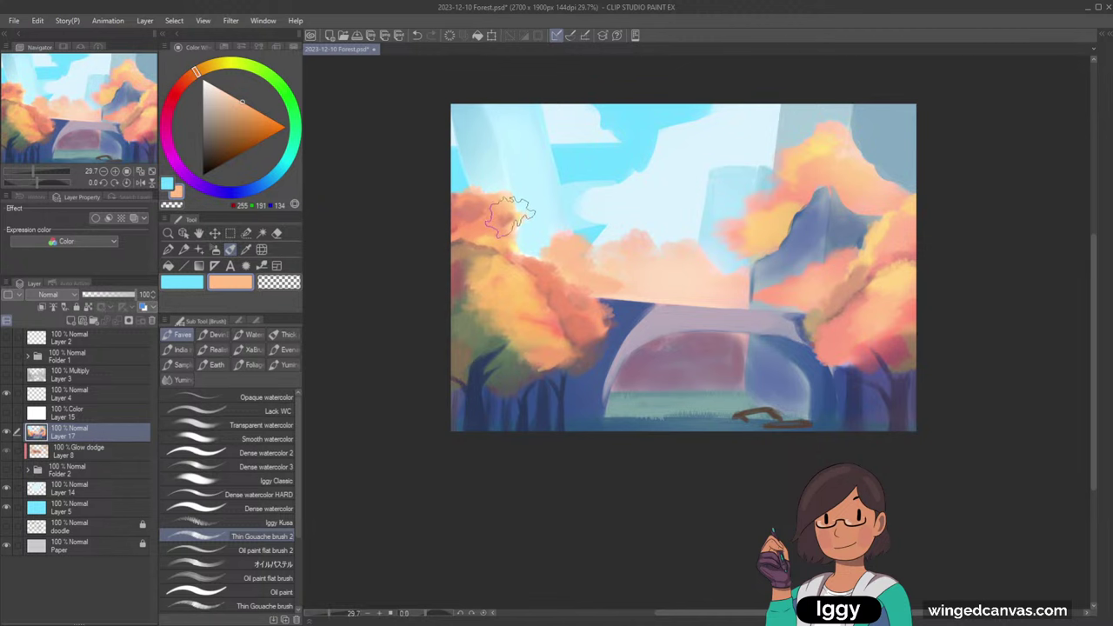
pyautogui.keyDown('alt'); pyautogui.click(504, 222); pyautogui.keyUp('alt')
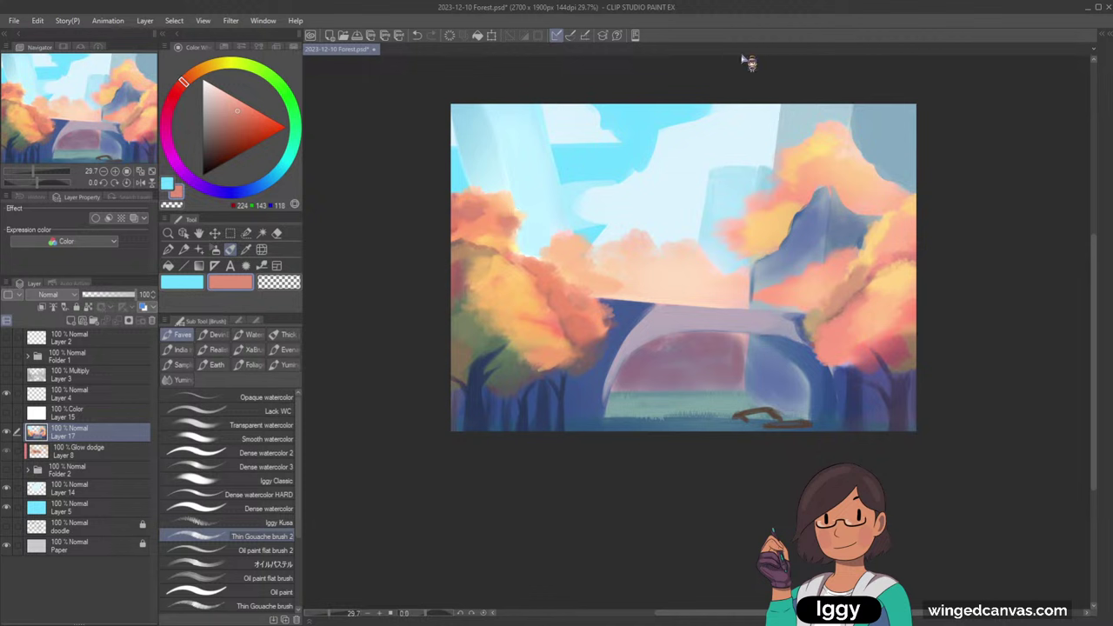
# - Touch up the foliage cluster behind the left tree's crown with sampled coral and light orange
pyautogui.keyDown('alt'); pyautogui.click(518, 218); pyautogui.keyUp('alt')
pyautogui.keyDown('alt'); pyautogui.click(506, 215); pyautogui.keyUp('alt')
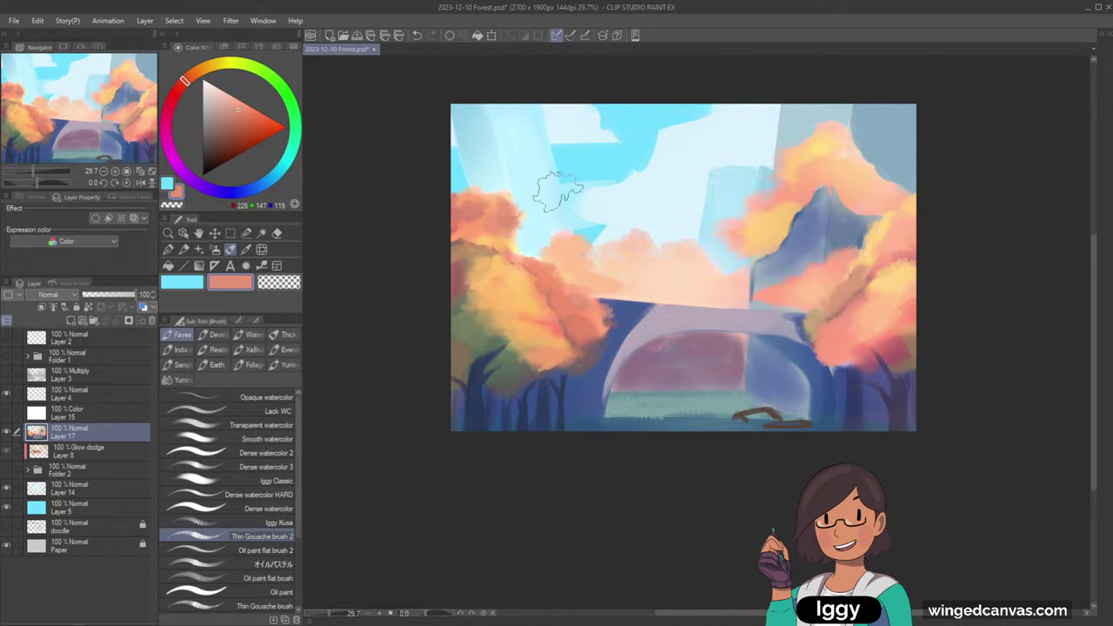
pyautogui.keyDown('alt'); pyautogui.click(497, 230); pyautogui.keyUp('alt')
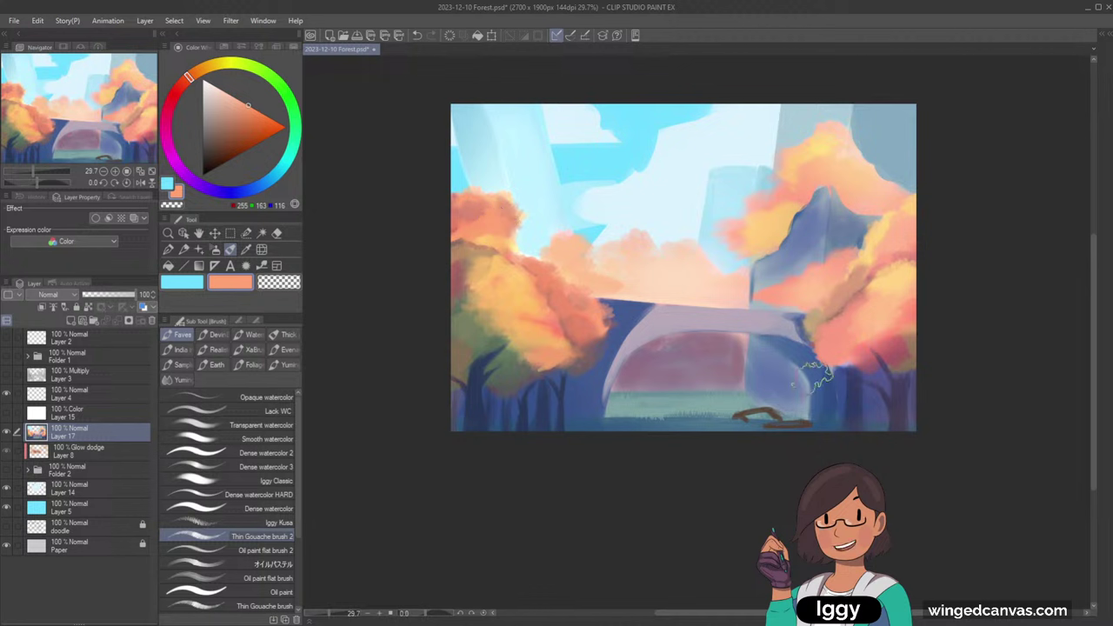
# - Shade the underside of the right tree's yellow foliage beside the blue peak with sampled dusty orange
pyautogui.keyDown('alt'); pyautogui.click(865, 272); pyautogui.keyUp('alt')
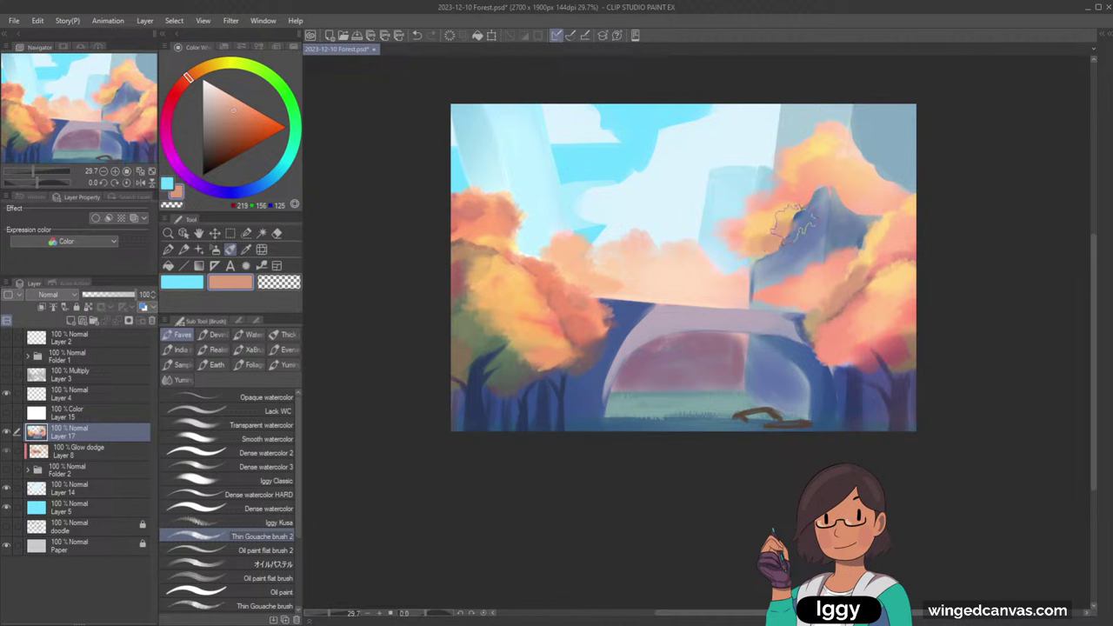
pyautogui.moveTo(791, 223); pyautogui.dragTo(783, 233)
pyautogui.keyDown('alt'); pyautogui.click(791, 224); pyautogui.keyUp('alt')
pyautogui.moveTo(762, 263); pyautogui.dragTo(757, 258)
# - Smooth the left face of the blue peak behind the right tree's foliage with sampled blues, using the Dense watercolor 3 brush
pyautogui.moveTo(90, 108); pyautogui.dragTo(131, 117)
pyautogui.scroll(1, 771, 129)
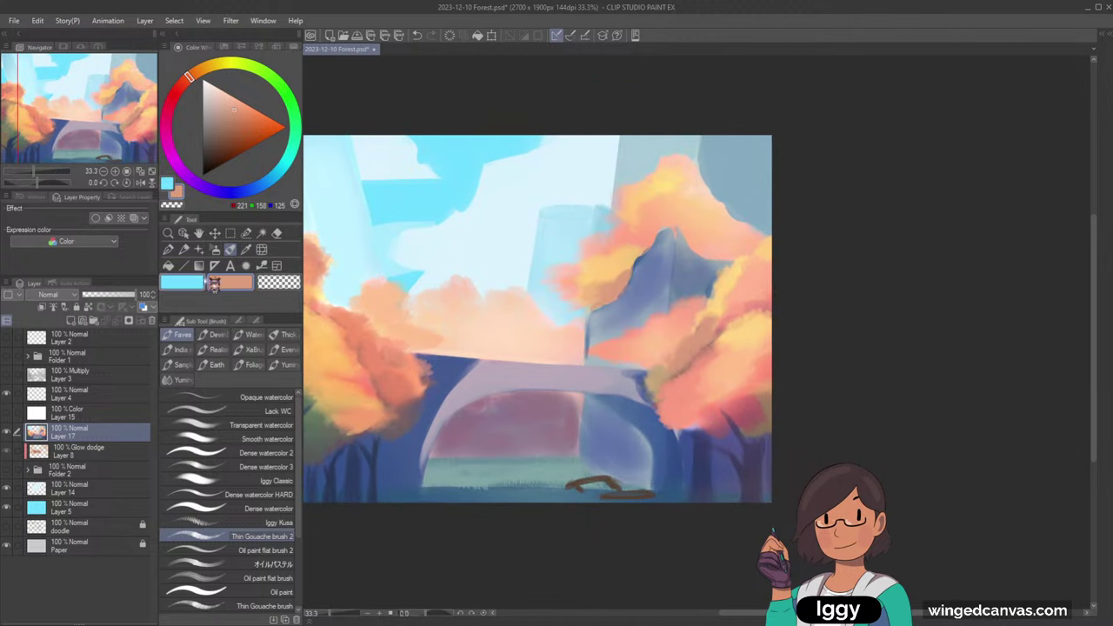
pyautogui.click(260, 466)
pyautogui.keyDown('alt'); pyautogui.click(622, 329); pyautogui.keyUp('alt')
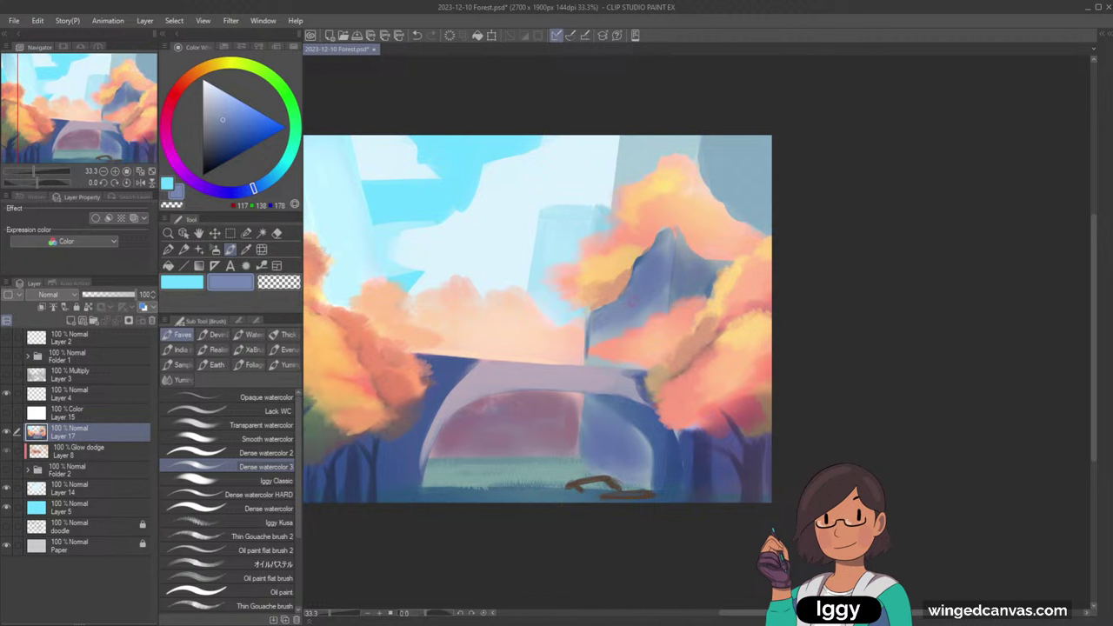
pyautogui.keyDown('alt'); pyautogui.click(597, 323); pyautogui.keyUp('alt')
pyautogui.keyDown('alt'); pyautogui.click(624, 333); pyautogui.keyUp('alt')
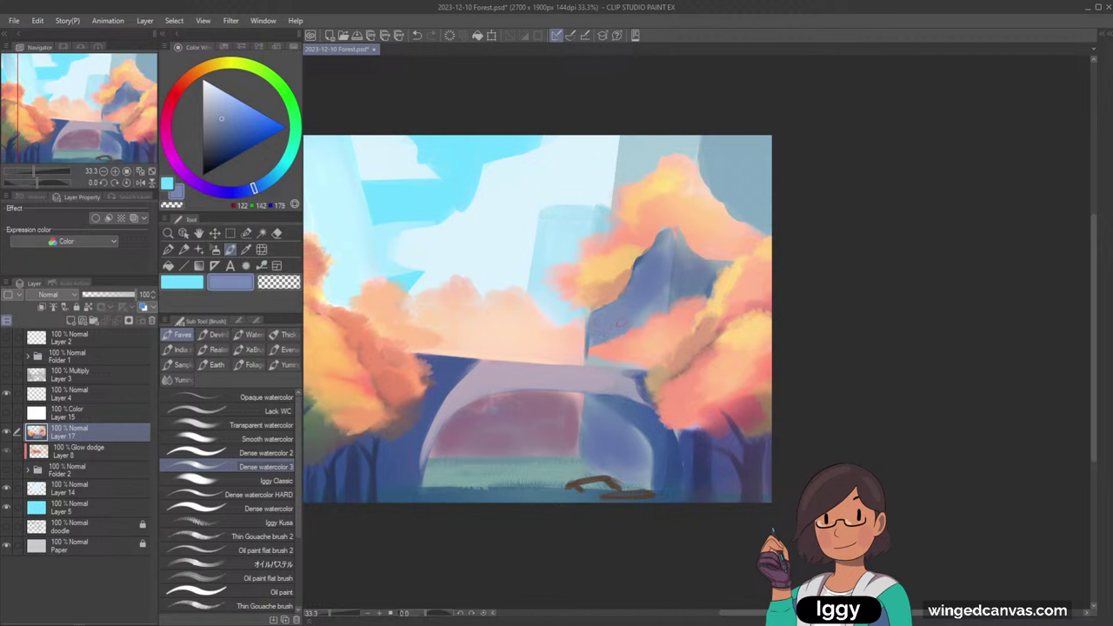
pyautogui.moveTo(621, 323)
pyautogui.mouseDown()
pyautogui.moveTo(642, 316)
pyautogui.moveTo(614, 321)
pyautogui.mouseUp()
pyautogui.keyDown('alt'); pyautogui.click(652, 280); pyautogui.keyUp('alt')
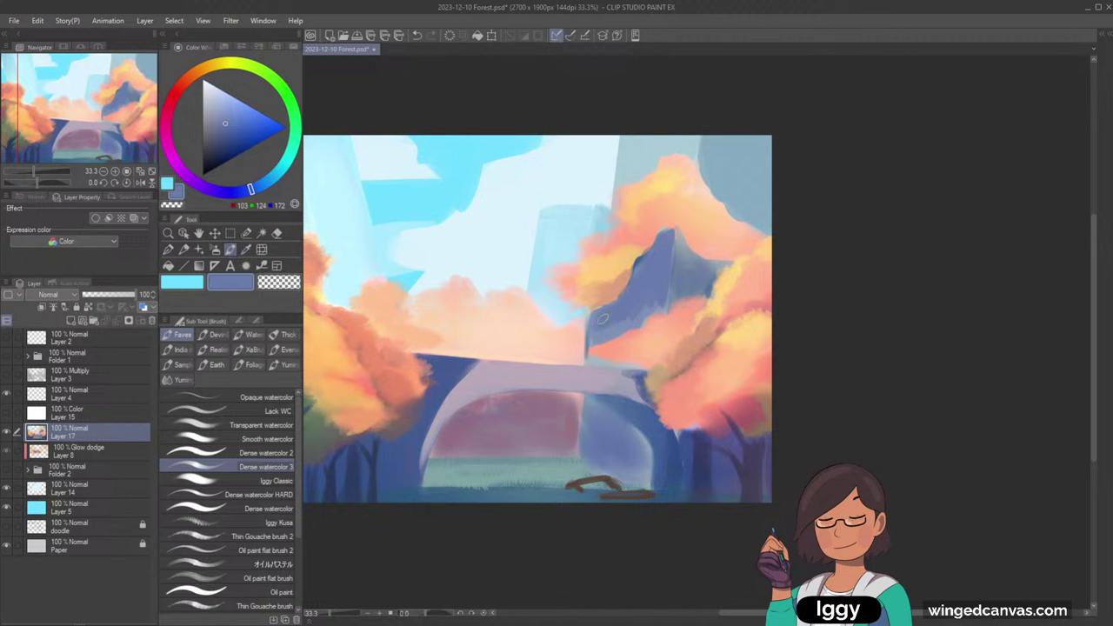
pyautogui.moveTo(602, 319)
pyautogui.mouseDown()
pyautogui.moveTo(613, 329)
pyautogui.moveTo(599, 343)
pyautogui.moveTo(663, 299)
pyautogui.mouseUp()
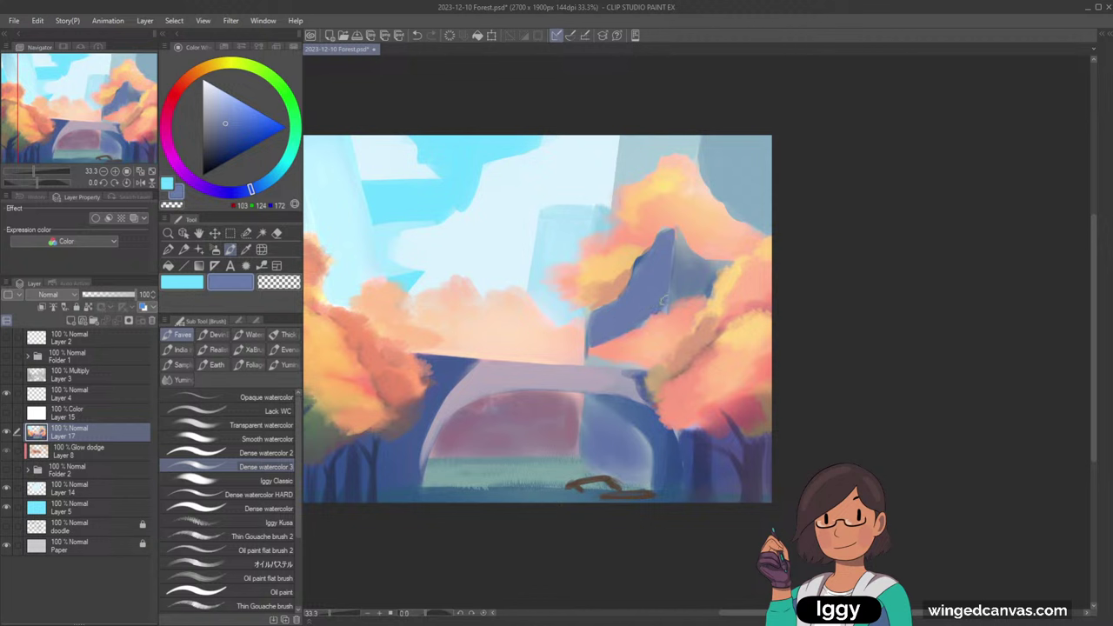
# - Repaint the right face of the blue peak with sampled greyish blue
pyautogui.keyDown('alt'); pyautogui.click(697, 268); pyautogui.keyUp('alt')
pyautogui.moveTo(678, 236); pyautogui.dragTo(692, 251)
pyautogui.keyDown('alt'); pyautogui.click(713, 220); pyautogui.keyUp('alt')
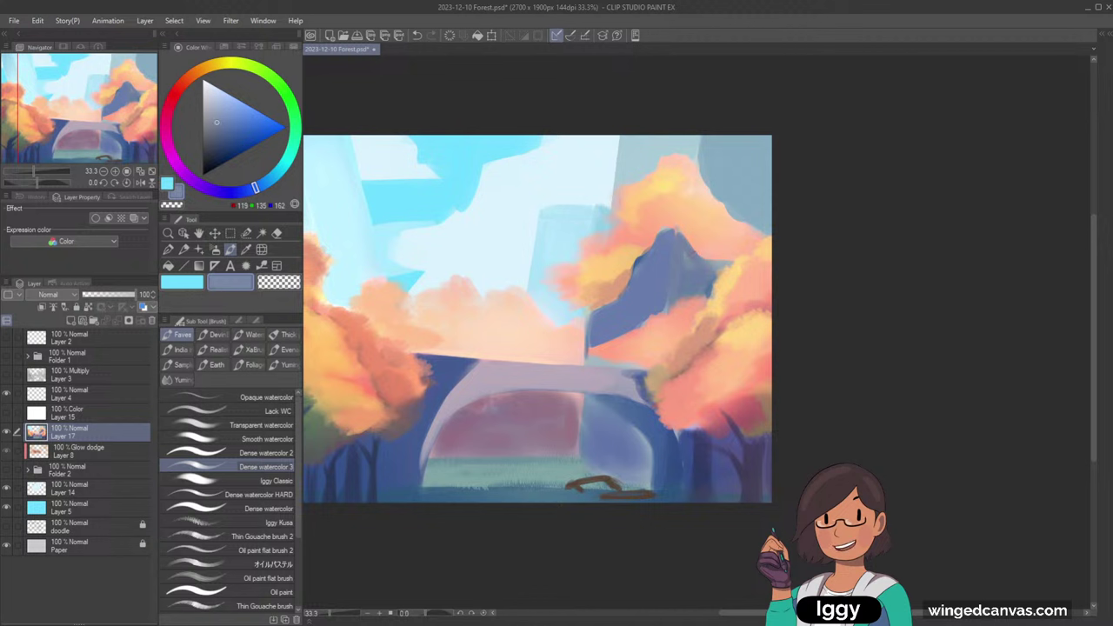
pyautogui.keyDown('alt'); pyautogui.click(687, 287); pyautogui.keyUp('alt')
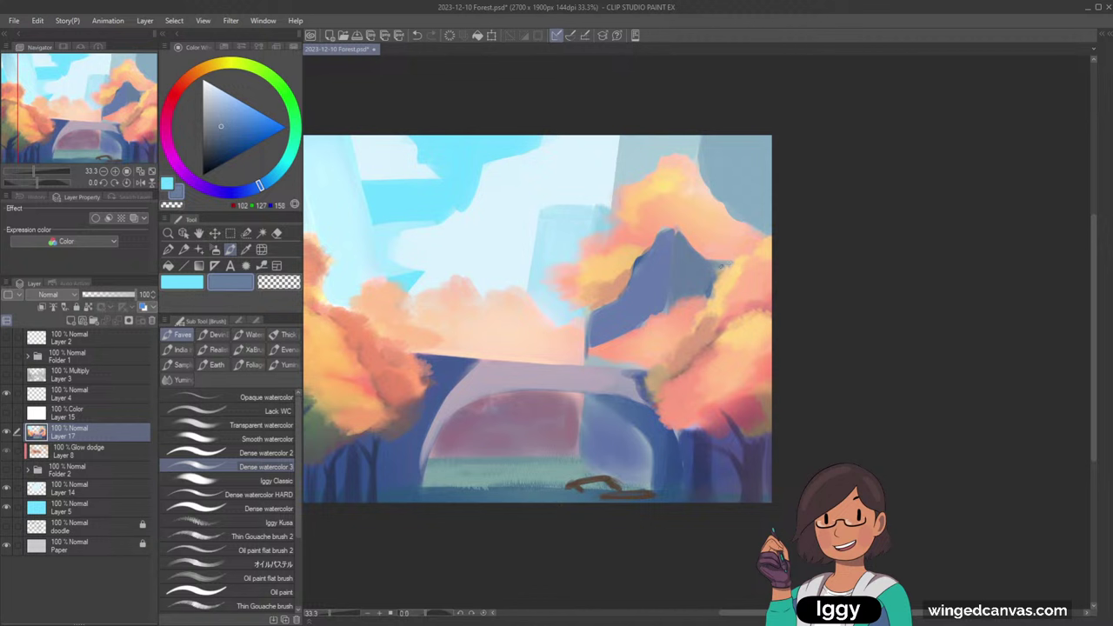
# - Define the base of the blue peak above the arch with sampled blue and clean its left edge with sampled pink and peach
pyautogui.keyDown('alt'); pyautogui.click(619, 301); pyautogui.keyUp('alt')
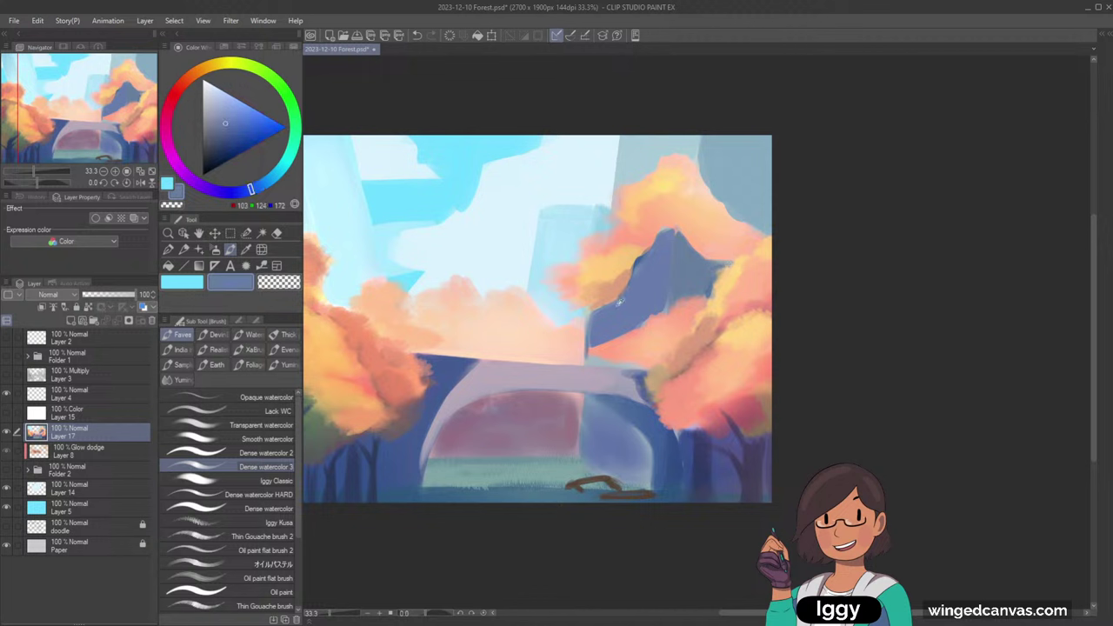
pyautogui.moveTo(591, 360); pyautogui.dragTo(642, 366)
pyautogui.keyDown('alt'); pyautogui.click(575, 278); pyautogui.keyUp('alt')
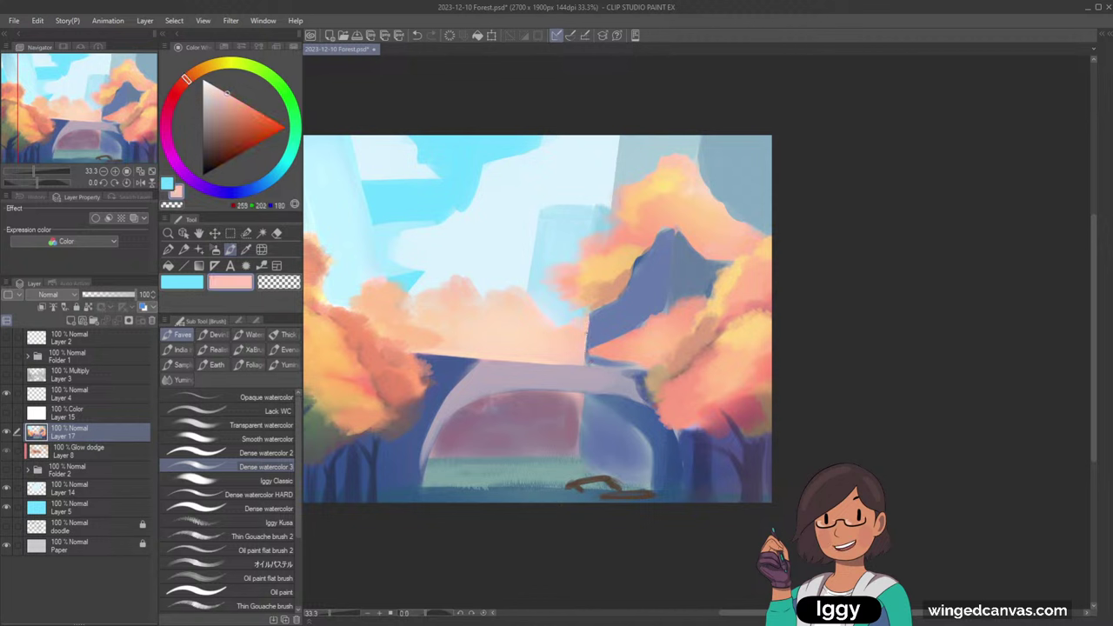
pyautogui.keyDown('alt'); pyautogui.click(561, 336); pyautogui.keyUp('alt')
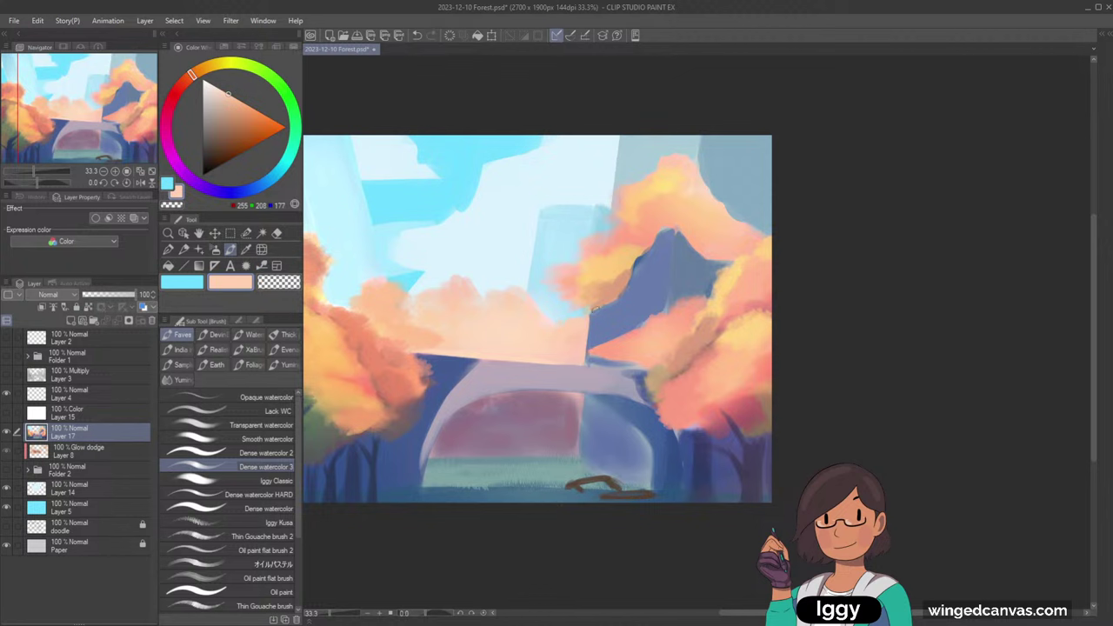
# - Rework the orange foliage branch in front of the blue peak with sampled oranges, using Thin Gouache brush 2
pyautogui.scroll(-5, 567, 330)
pyautogui.scroll(3, 576, 331)
pyautogui.scroll(2, 621, 334)
pyautogui.keyDown('alt'); pyautogui.click(626, 337); pyautogui.keyUp('alt')
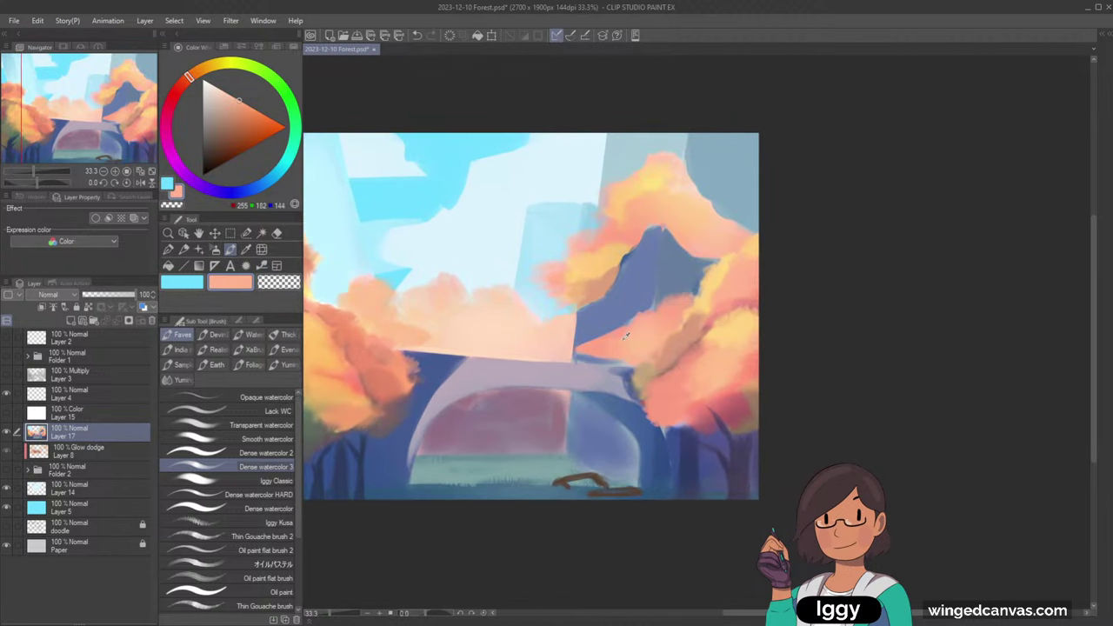
pyautogui.keyDown('alt'); pyautogui.click(529, 342); pyautogui.keyUp('alt')
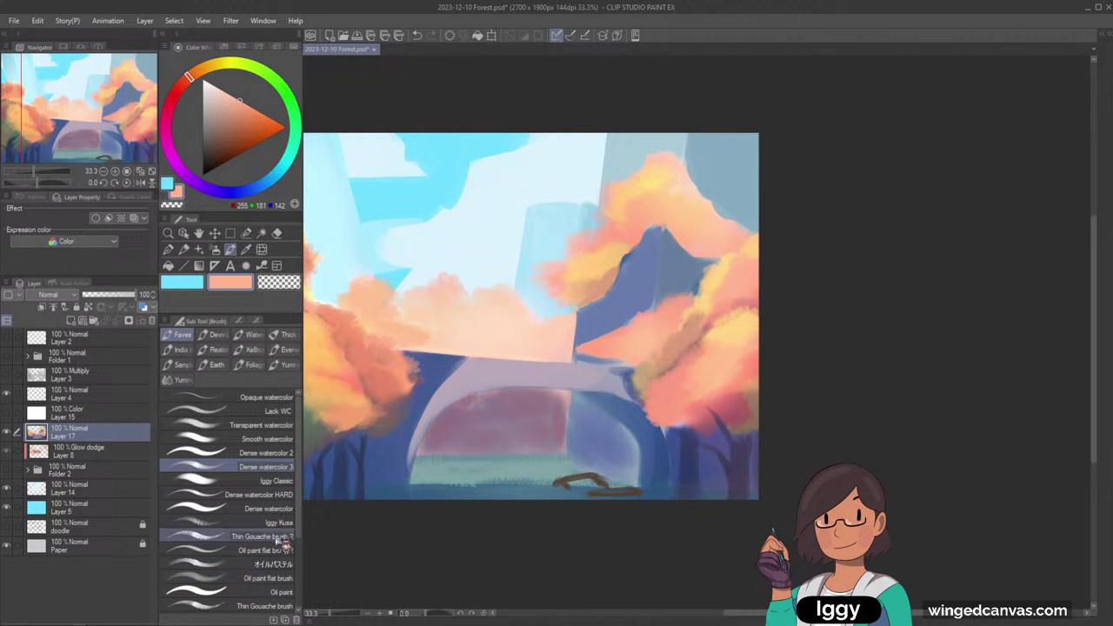
pyautogui.click(279, 536)
pyautogui.keyDown('alt'); pyautogui.click(607, 338); pyautogui.keyUp('alt')
pyautogui.moveTo(592, 346)
pyautogui.mouseDown()
pyautogui.moveTo(684, 296)
pyautogui.moveTo(673, 332)
pyautogui.mouseUp()
pyautogui.keyDown('alt'); pyautogui.click(630, 330); pyautogui.keyUp('alt')
pyautogui.keyDown('alt'); pyautogui.click(667, 340); pyautogui.keyUp('alt')
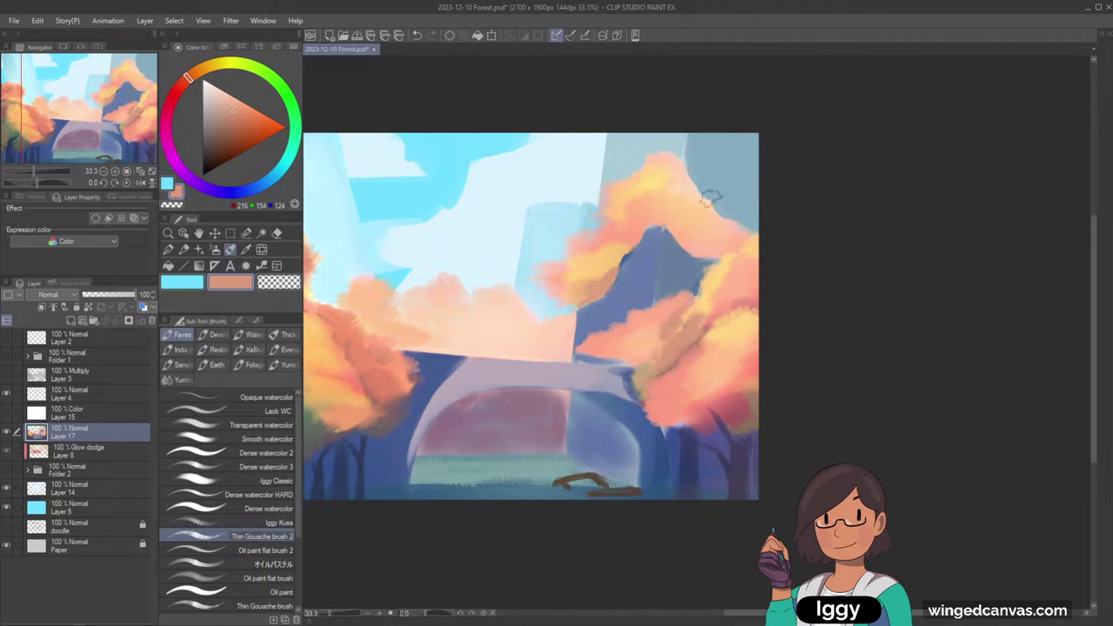
# - Refine the right tree's lower foliage above its trunks with sampled dusty crimson and light orange
pyautogui.keyDown('alt'); pyautogui.click(734, 415); pyautogui.keyUp('alt')
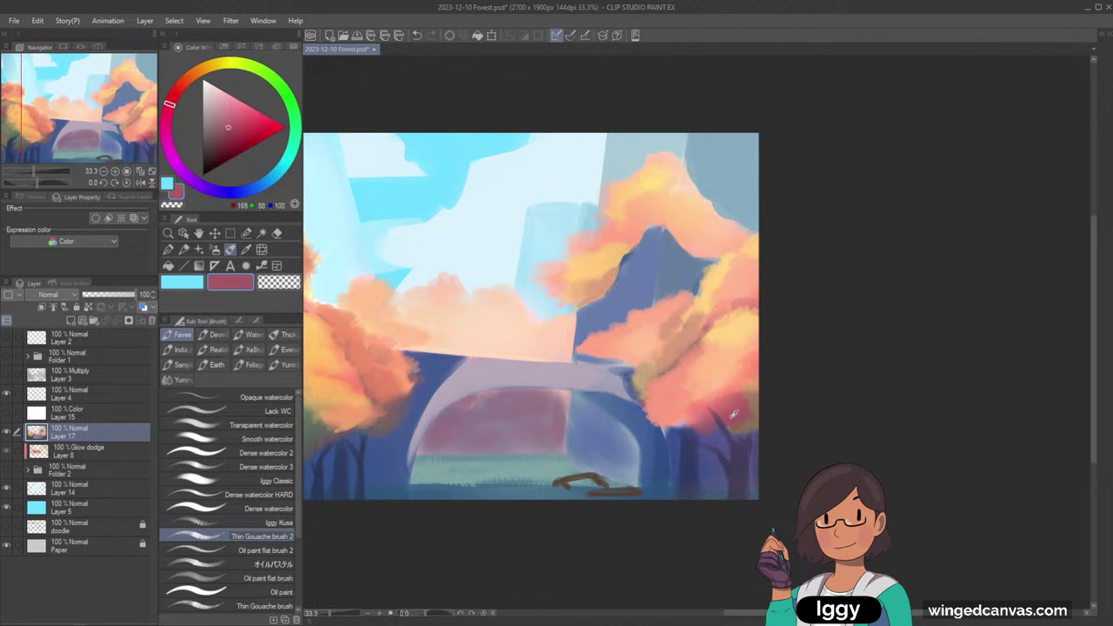
pyautogui.keyDown('alt'); pyautogui.click(732, 386); pyautogui.keyUp('alt')
pyautogui.keyDown('alt'); pyautogui.click(731, 380); pyautogui.keyUp('alt')
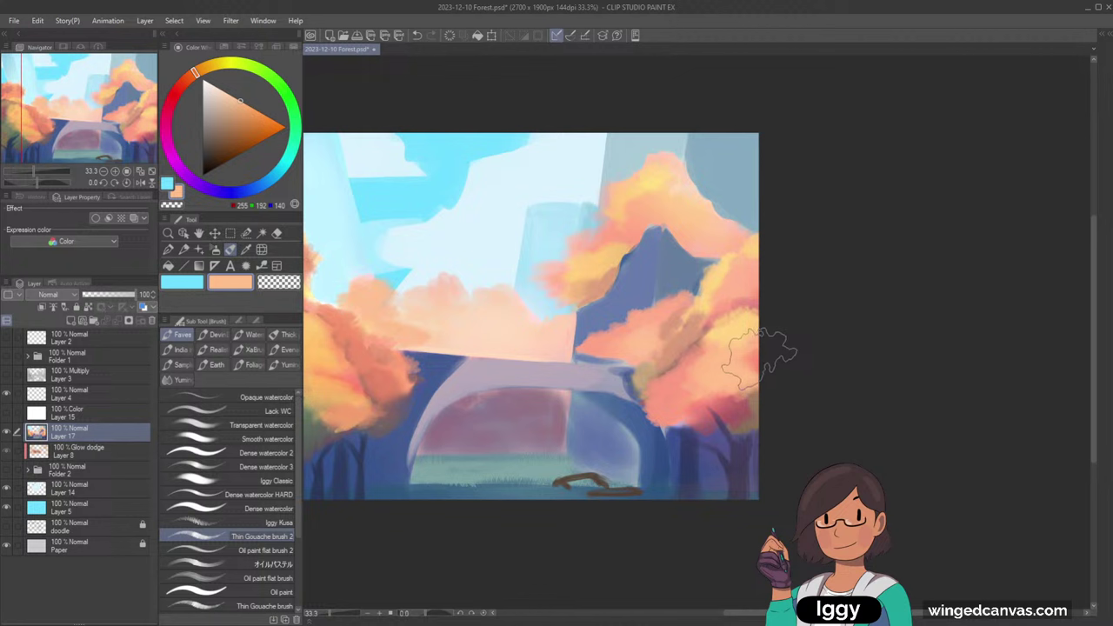
# - Line the blue peak's edges with sampled dark blue using Dense watercolor 3, and trim its tip with sampled foliage orange
pyautogui.keyDown('alt'); pyautogui.click(622, 271); pyautogui.keyUp('alt')
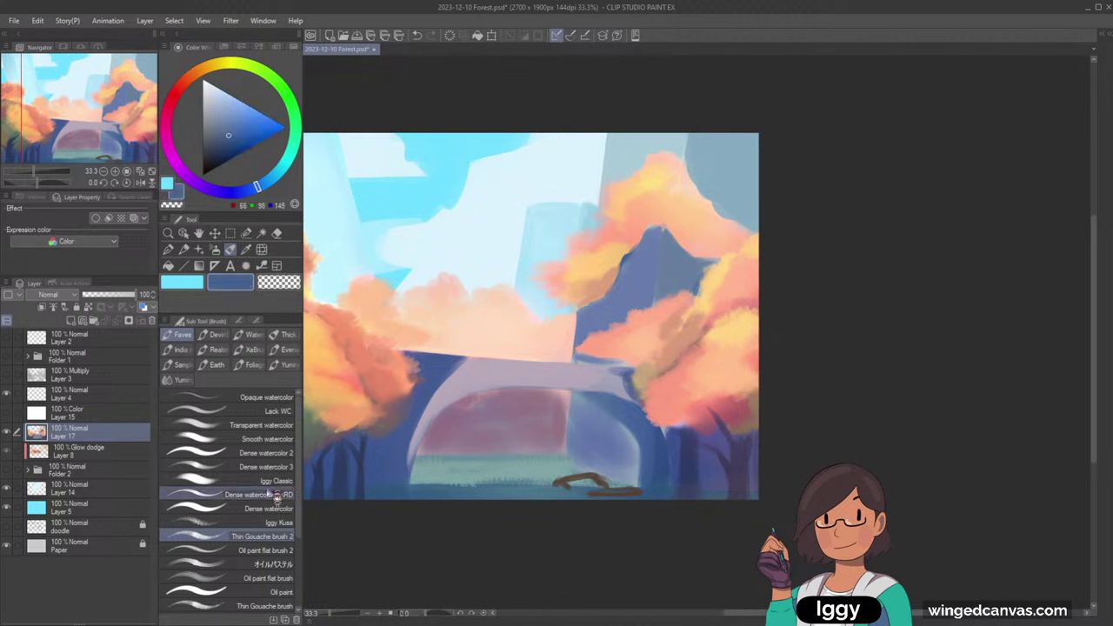
pyautogui.click(261, 467)
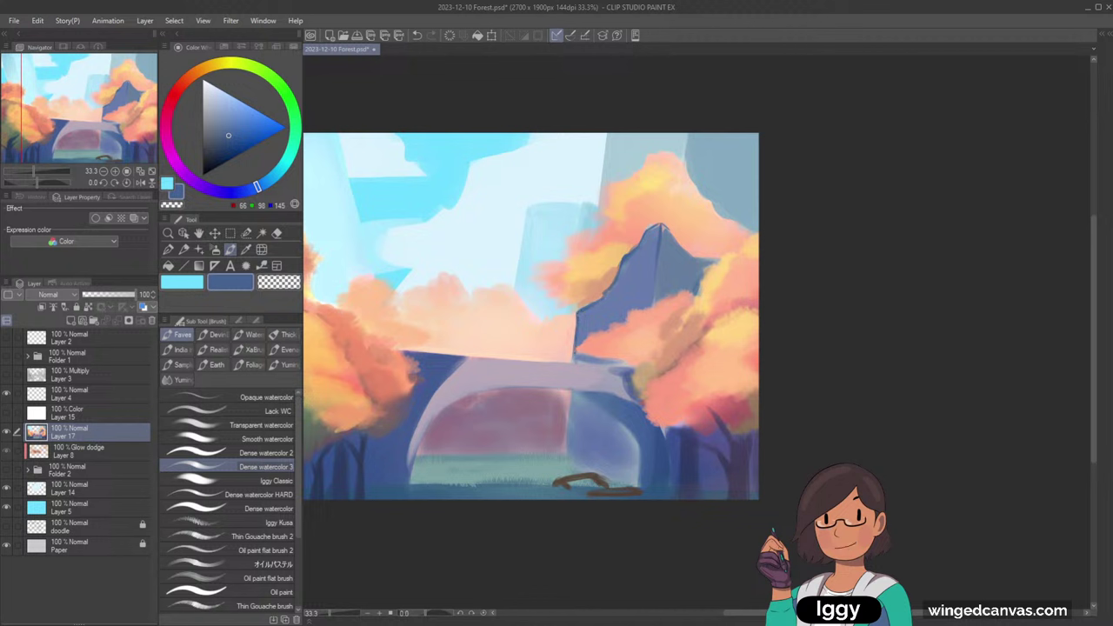
pyautogui.keyDown('alt'); pyautogui.click(615, 275); pyautogui.keyUp('alt')
pyautogui.keyDown('alt'); pyautogui.click(644, 237); pyautogui.keyUp('alt')
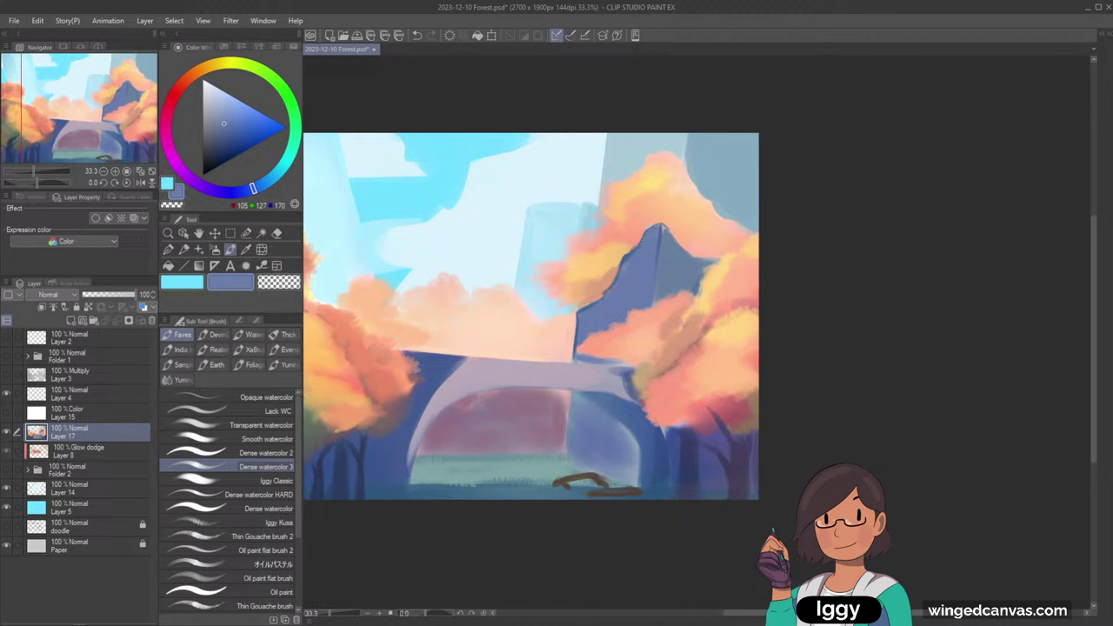
pyautogui.keyDown('alt'); pyautogui.click(658, 210); pyautogui.keyUp('alt')
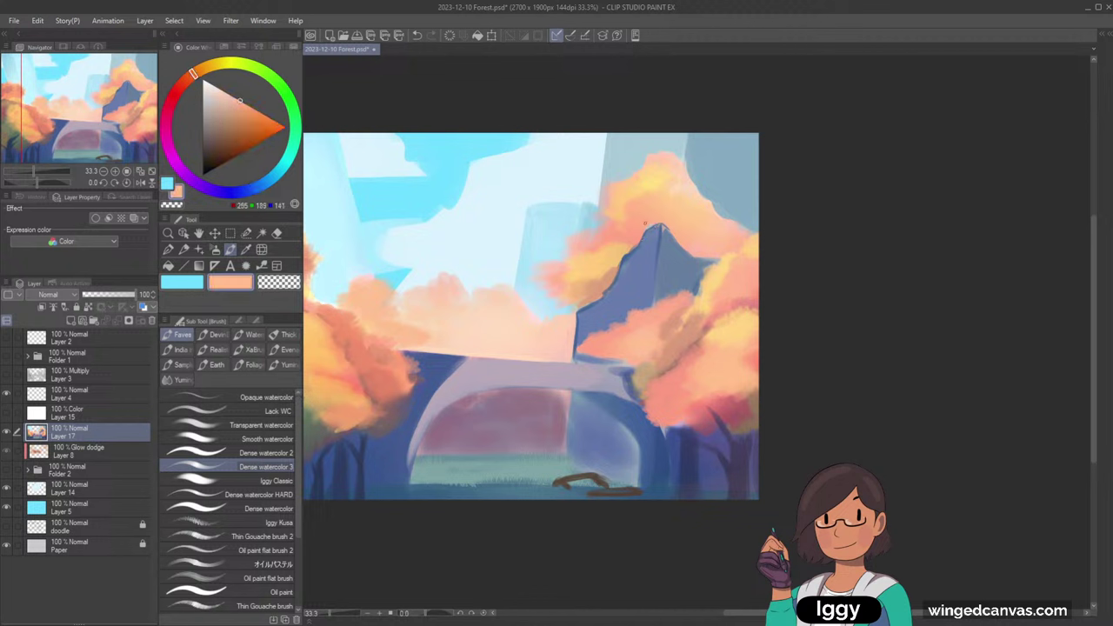
pyautogui.keyDown('alt'); pyautogui.click(642, 226); pyautogui.keyUp('alt')
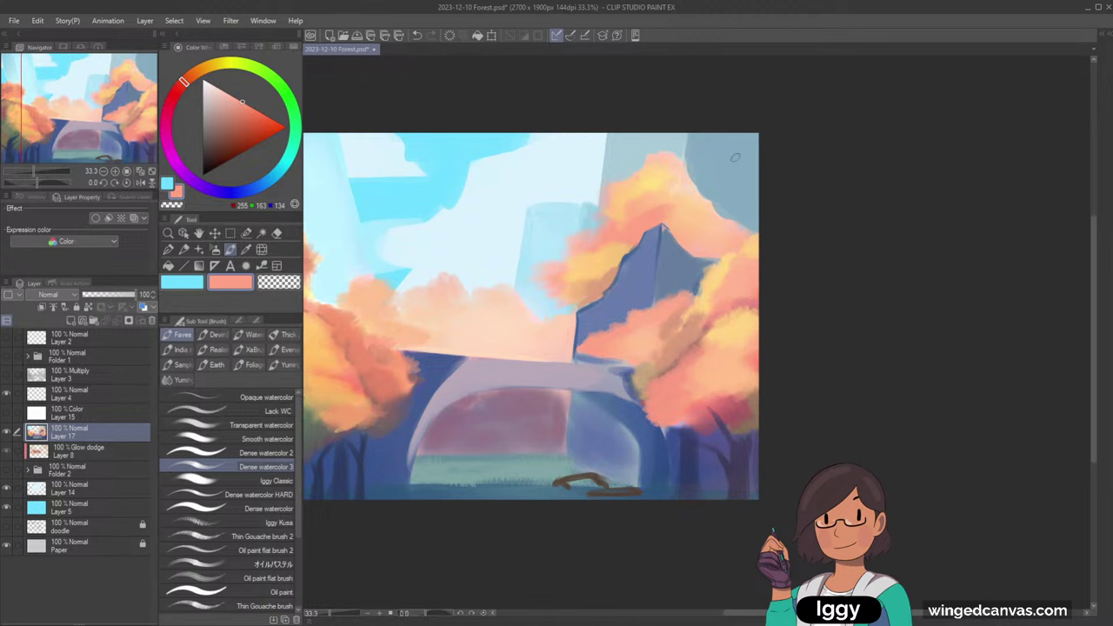
# - Extend the top of the right tree's crown with sampled yellow foliage, using Thin Gouache brush 2
pyautogui.scroll(-1, 741, 153)
pyautogui.scroll(-1, 741, 153)
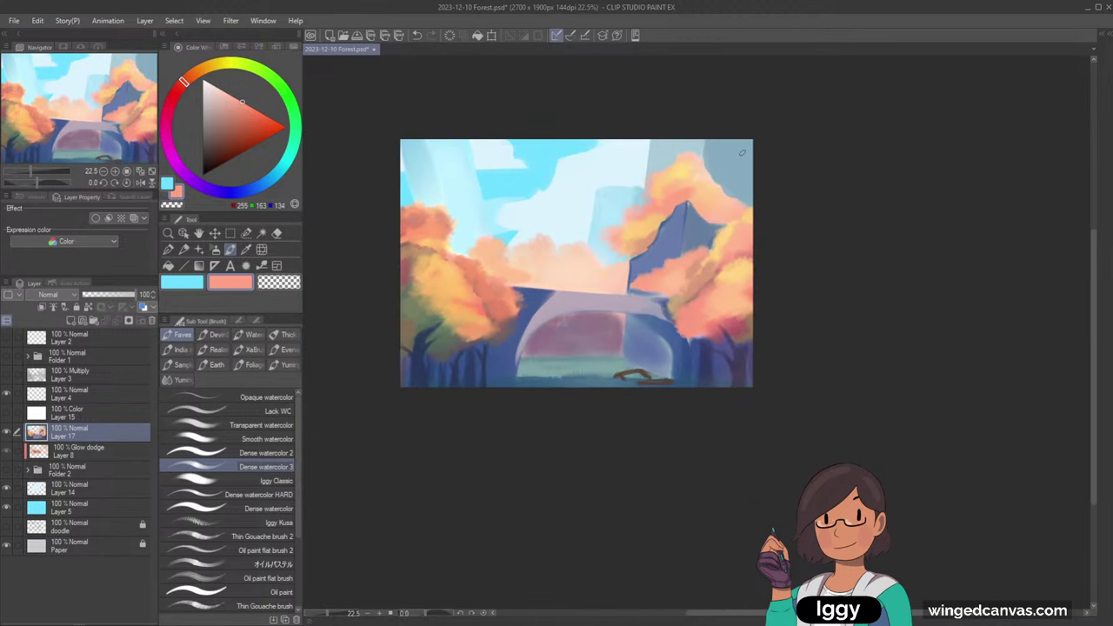
pyautogui.scroll(2, 742, 153)
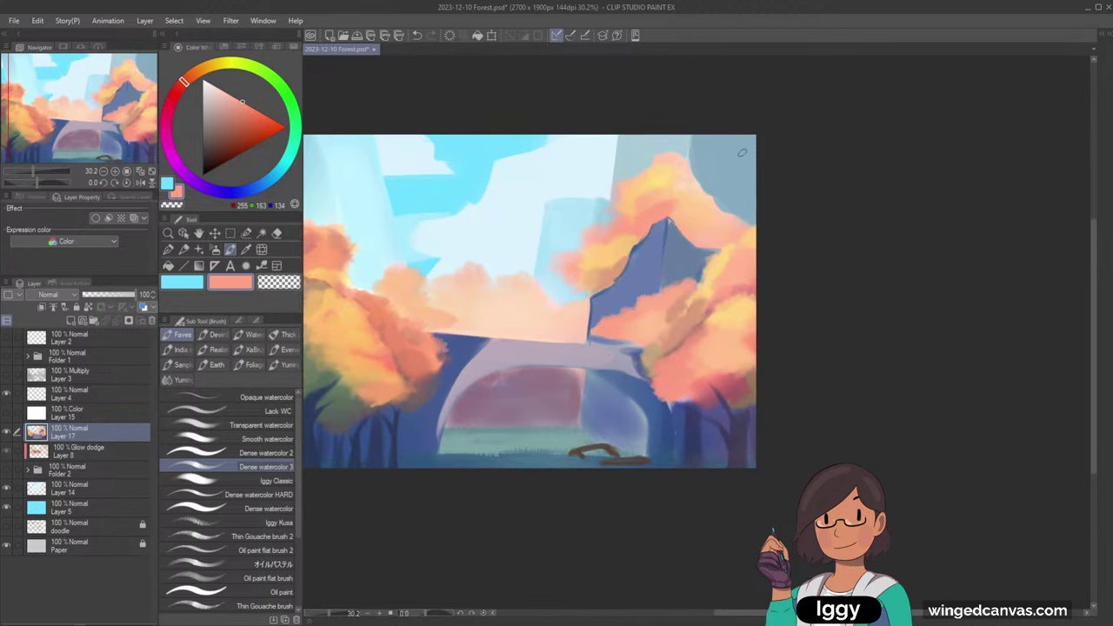
pyautogui.click(152, 173)
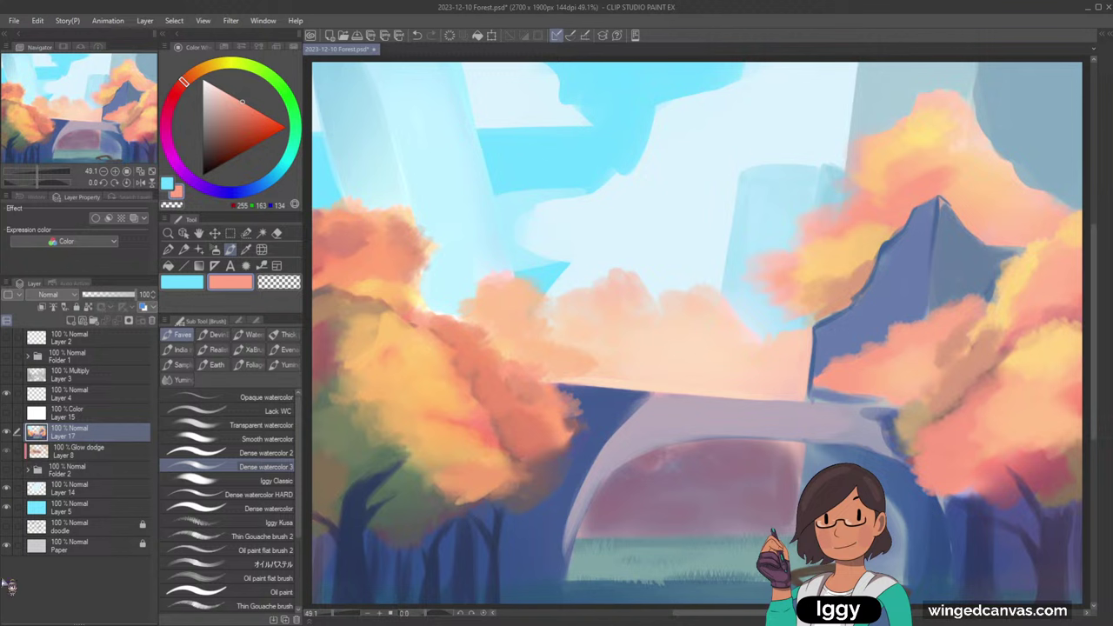
pyautogui.click(215, 250)
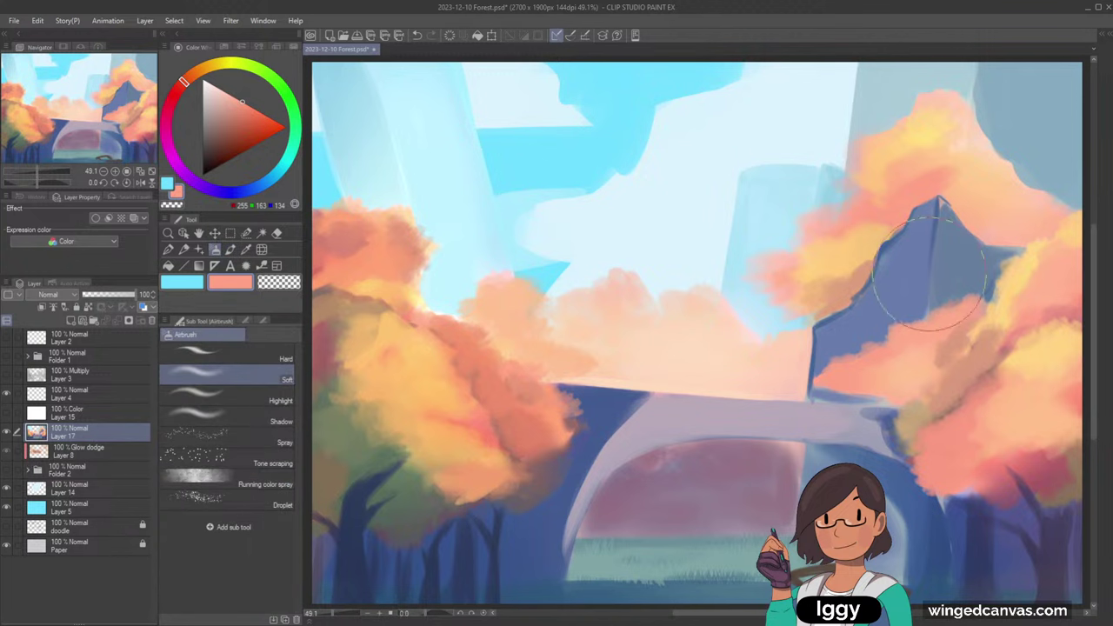
pyautogui.click(231, 249)
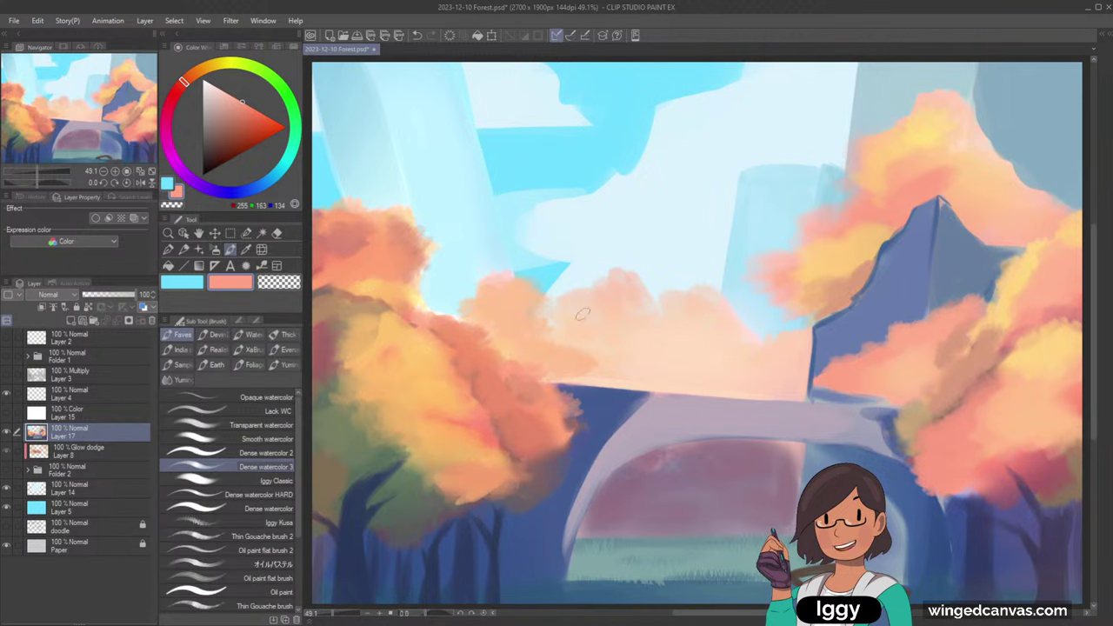
pyautogui.click(296, 537)
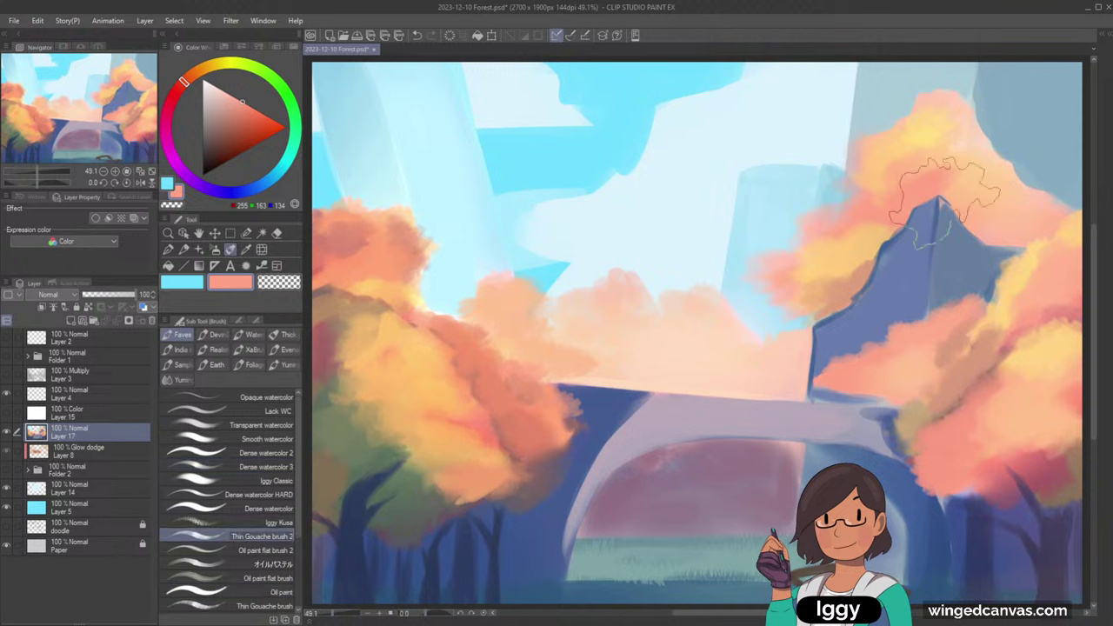
pyautogui.keyDown('alt'); pyautogui.click(965, 137); pyautogui.keyUp('alt')
pyautogui.keyDown('alt'); pyautogui.click(918, 117); pyautogui.keyUp('alt')
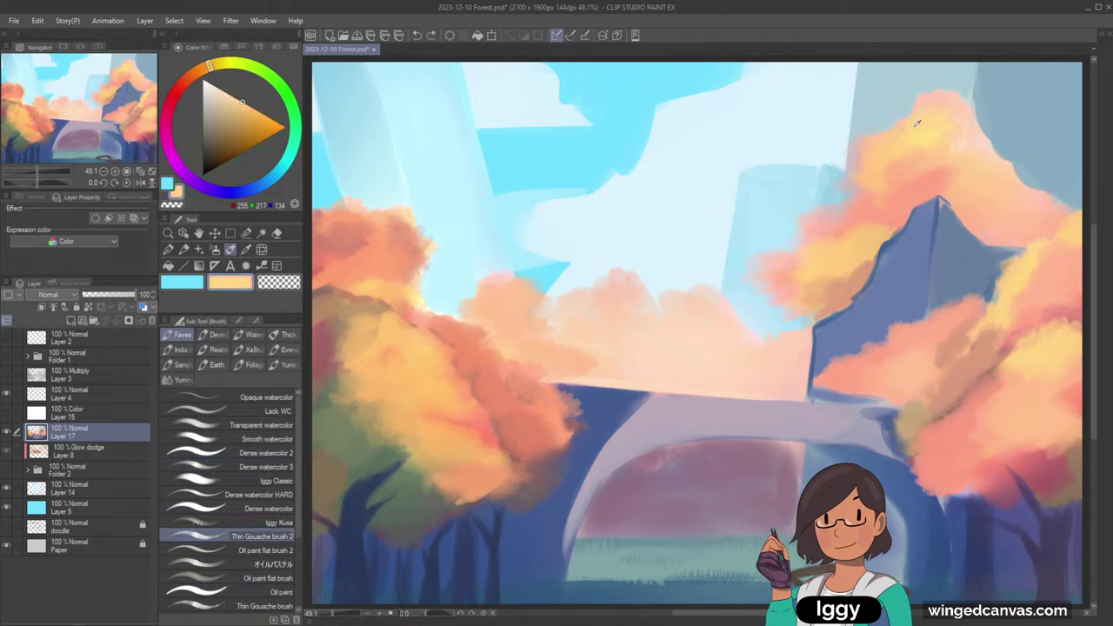
pyautogui.moveTo(912, 115); pyautogui.dragTo(943, 95)
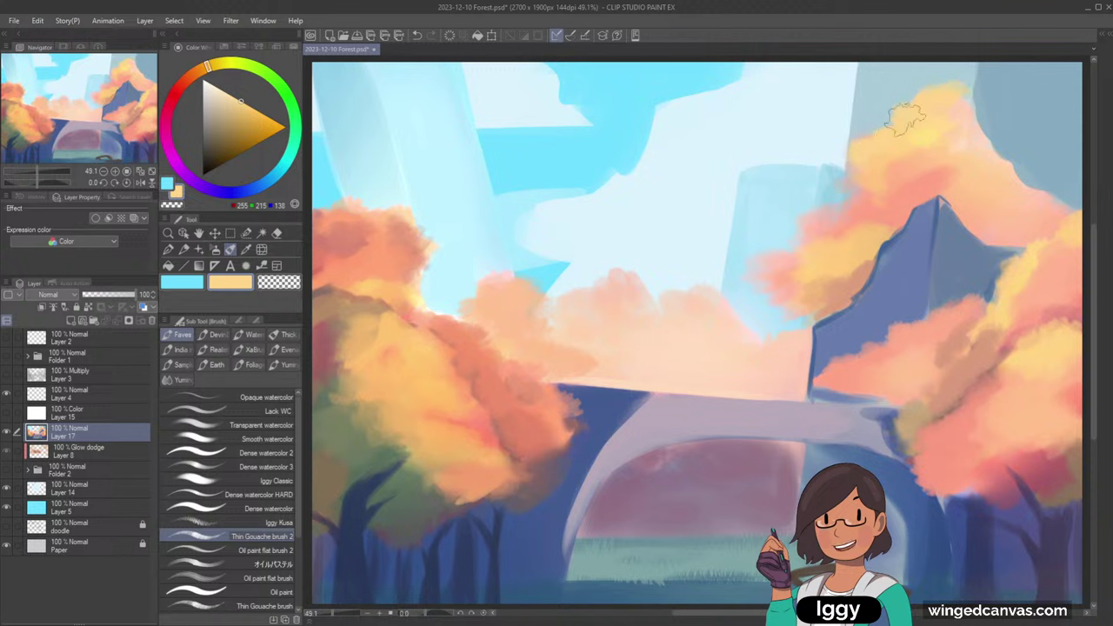
# - Add leafy texture along the right slope of the right tree's crown with sampled peach and orange
pyautogui.keyDown('alt'); pyautogui.click(978, 131); pyautogui.keyUp('alt')
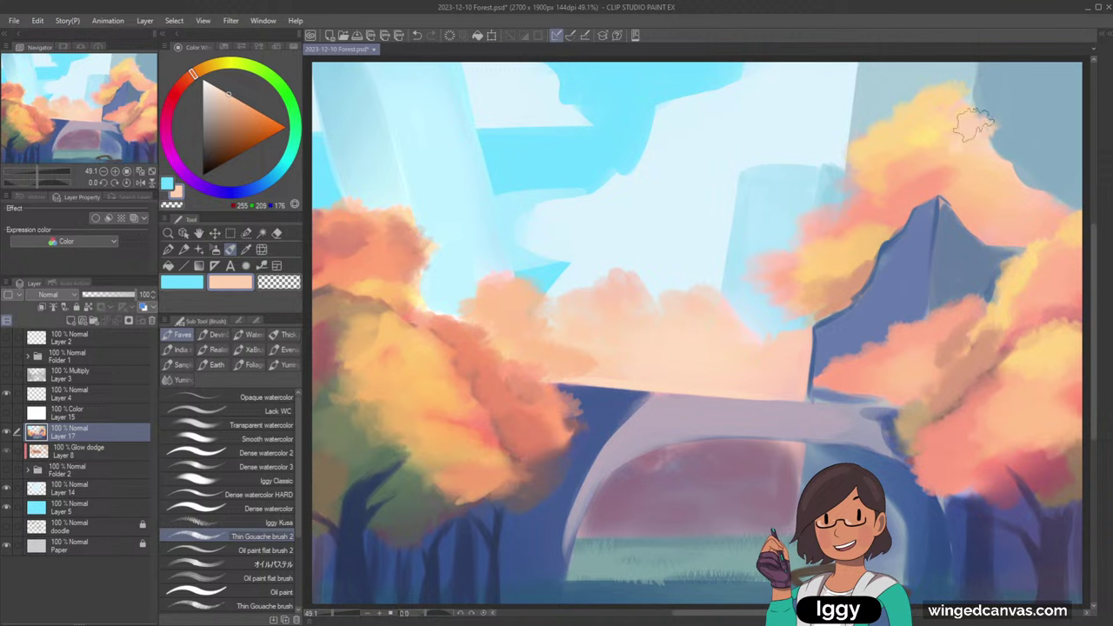
pyautogui.moveTo(980, 139)
pyautogui.mouseDown()
pyautogui.moveTo(1016, 159)
pyautogui.moveTo(1009, 191)
pyautogui.mouseUp()
pyautogui.keyDown('alt'); pyautogui.click(947, 183); pyautogui.keyUp('alt')
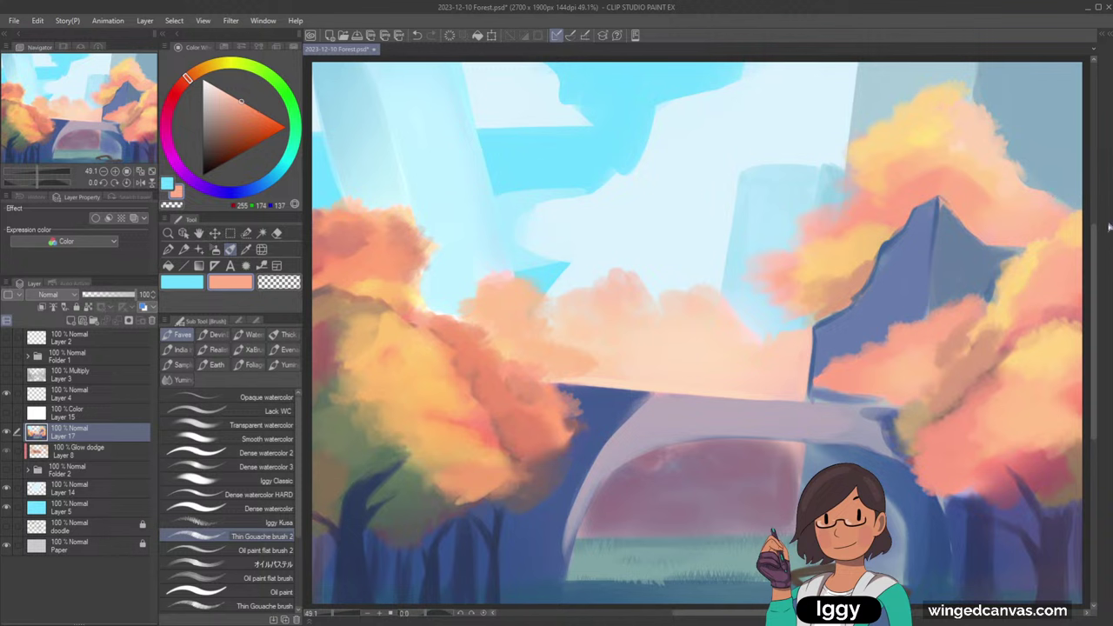
pyautogui.moveTo(994, 202); pyautogui.dragTo(881, 202)
# - Refine the left tree's lower foliage edge beside the arch with sampled orange and muted brown, using Thin Gouache brush 2
pyautogui.scroll(-2, 883, 202)
pyautogui.scroll(1, 921, 196)
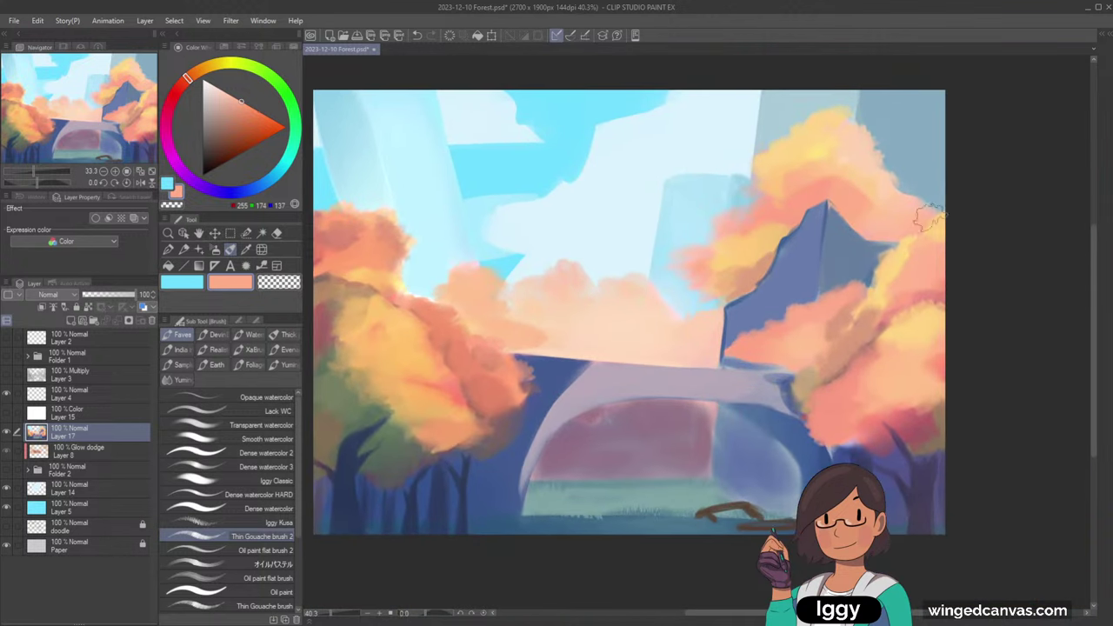
pyautogui.keyDown('alt'); pyautogui.click(852, 335); pyautogui.keyUp('alt')
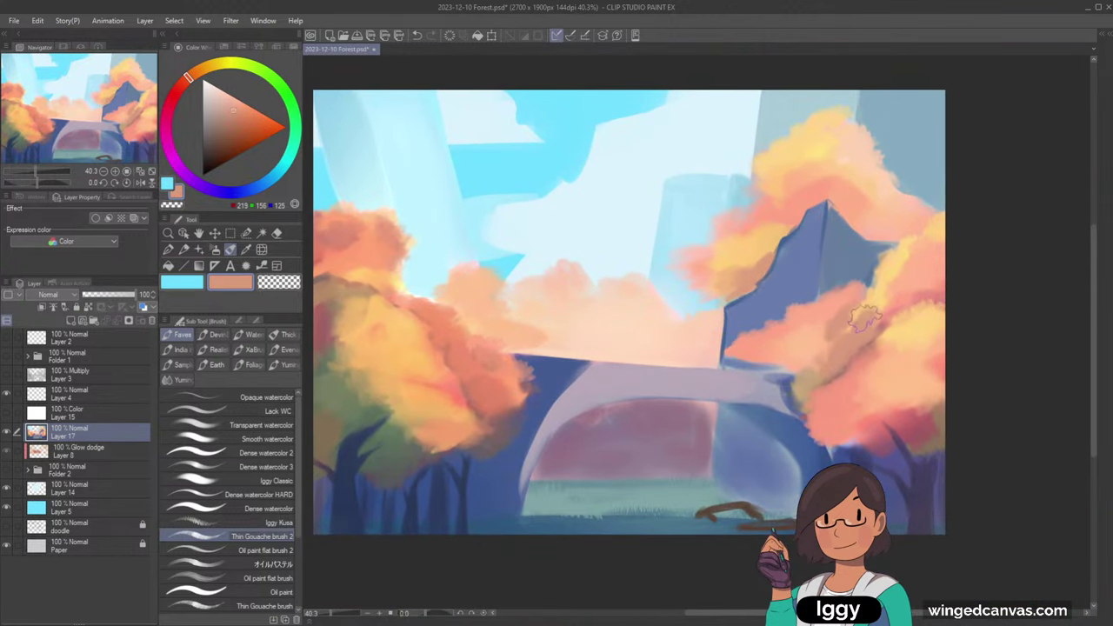
pyautogui.scroll(-1, 870, 315)
pyautogui.keyDown('alt'); pyautogui.click(565, 391); pyautogui.keyUp('alt')
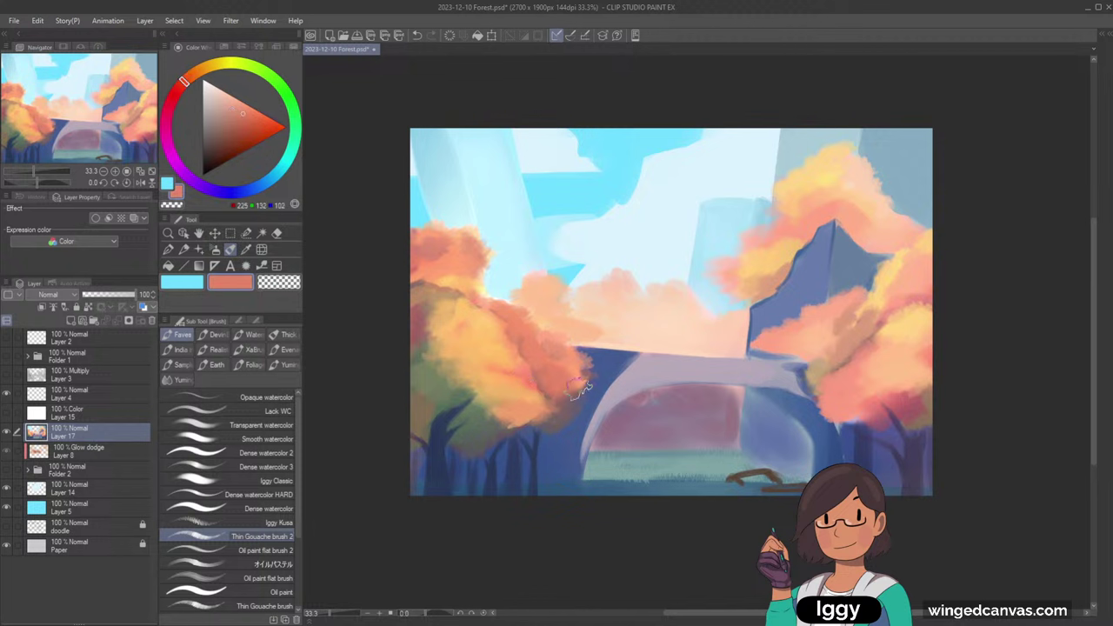
pyautogui.keyDown('alt'); pyautogui.click(555, 422); pyautogui.keyUp('alt')
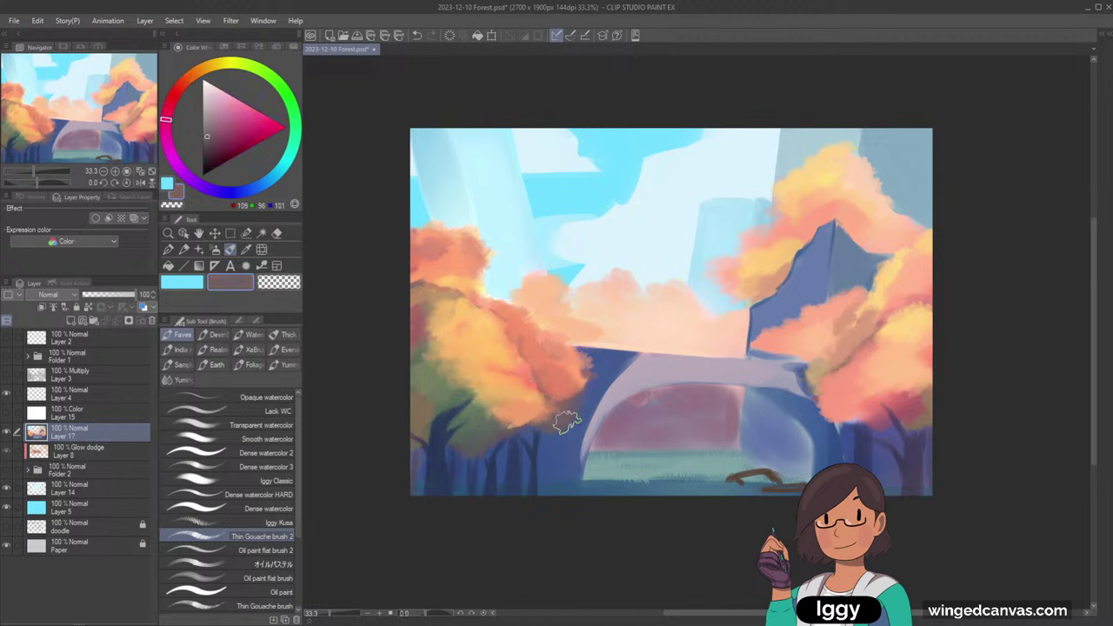
pyautogui.keyDown('alt'); pyautogui.click(565, 391); pyautogui.keyUp('alt')
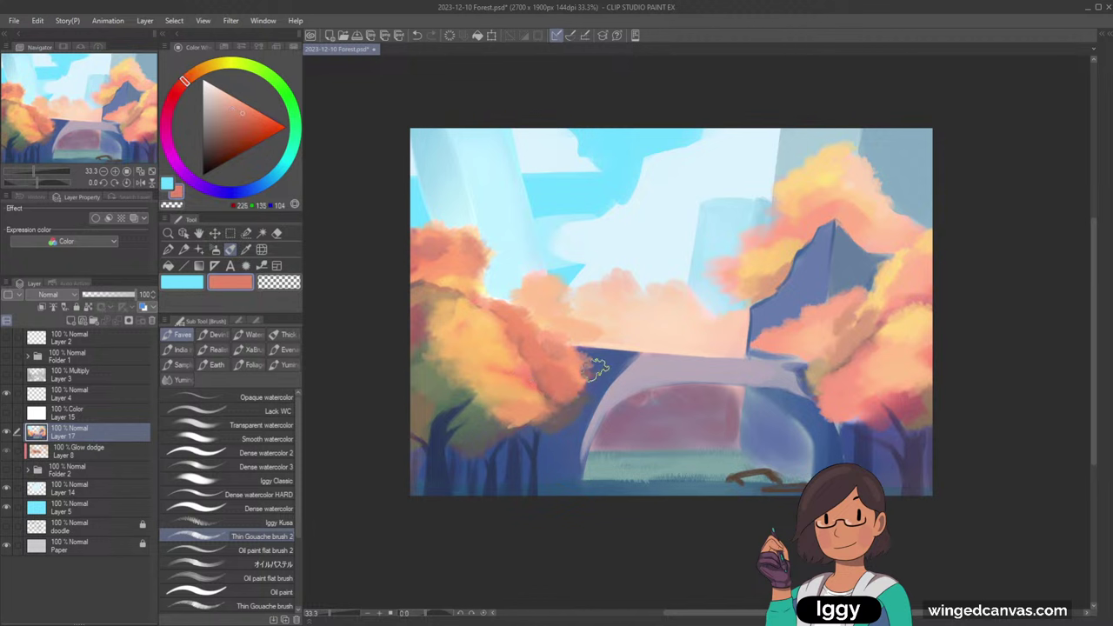
pyautogui.moveTo(594, 376); pyautogui.dragTo(586, 376)
pyautogui.keyDown('alt'); pyautogui.click(558, 419); pyautogui.keyUp('alt')
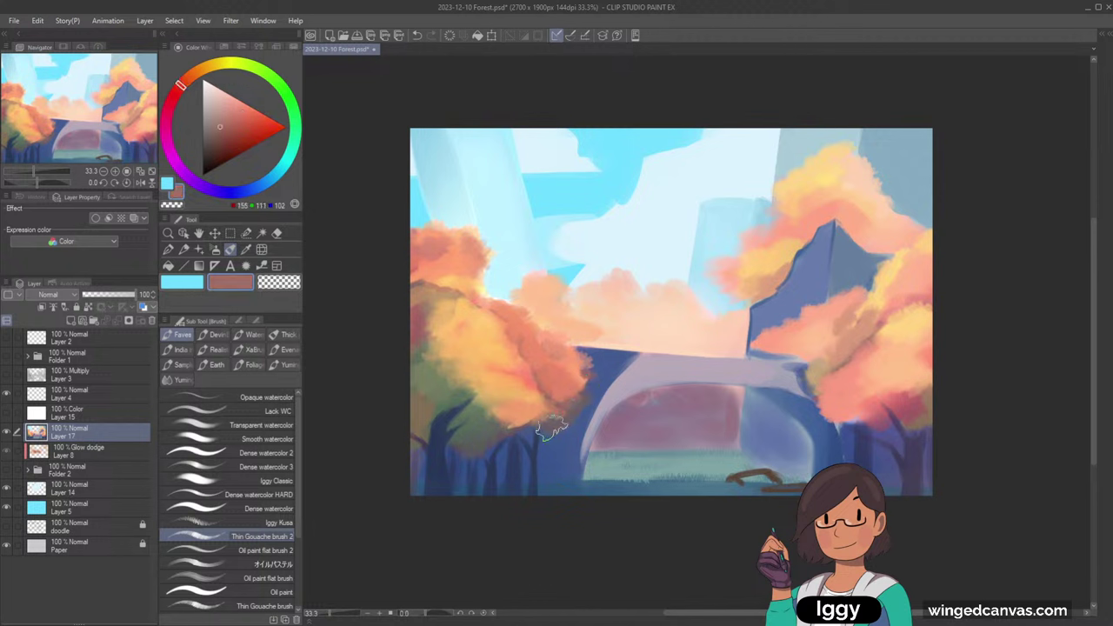
# - Blend the right tree's foliage below the peak with sampled tan and peach, and touch up its lower edge with sampled dark blue and coral
pyautogui.keyDown('alt'); pyautogui.click(893, 278); pyautogui.keyUp('alt')
pyautogui.keyDown('alt'); pyautogui.click(816, 336); pyautogui.keyUp('alt')
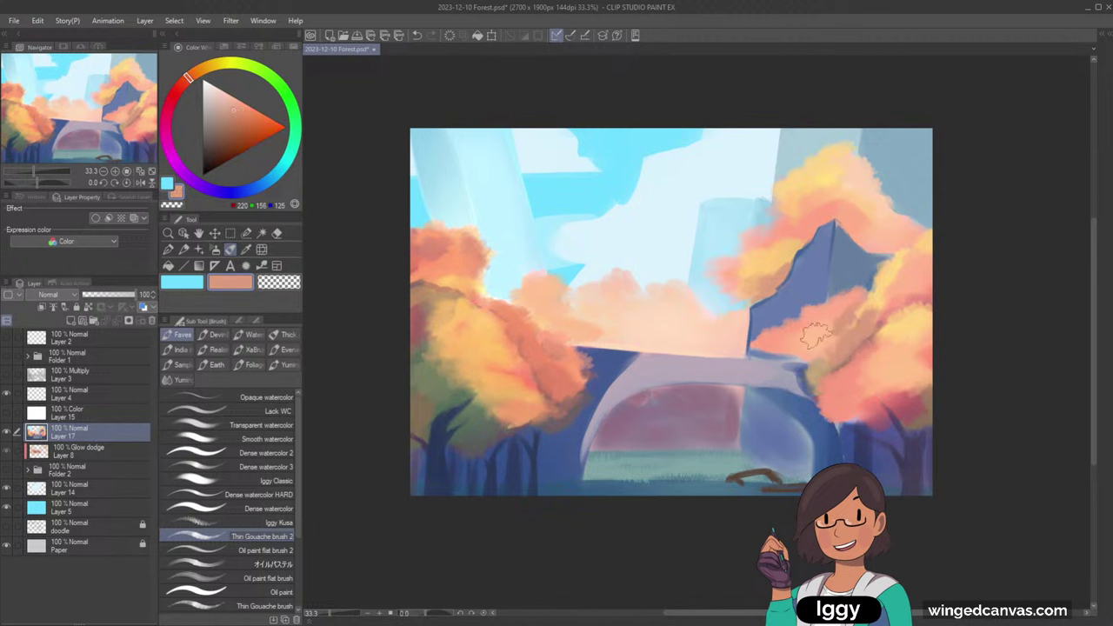
pyautogui.moveTo(841, 324); pyautogui.dragTo(859, 305)
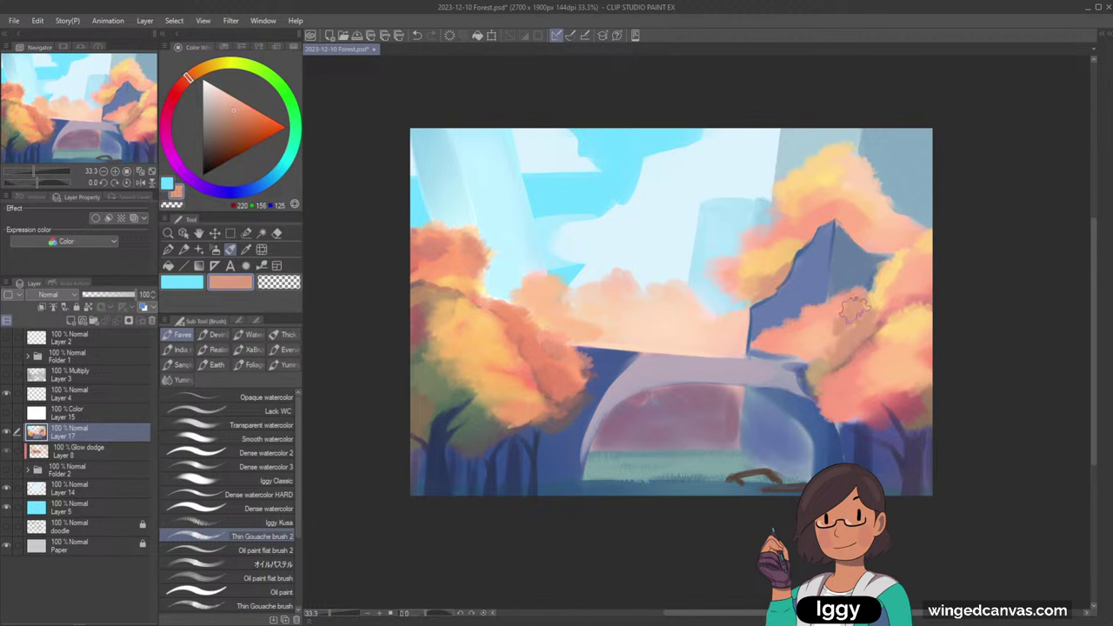
pyautogui.press(']')
pyautogui.press(']')
pyautogui.press(']')
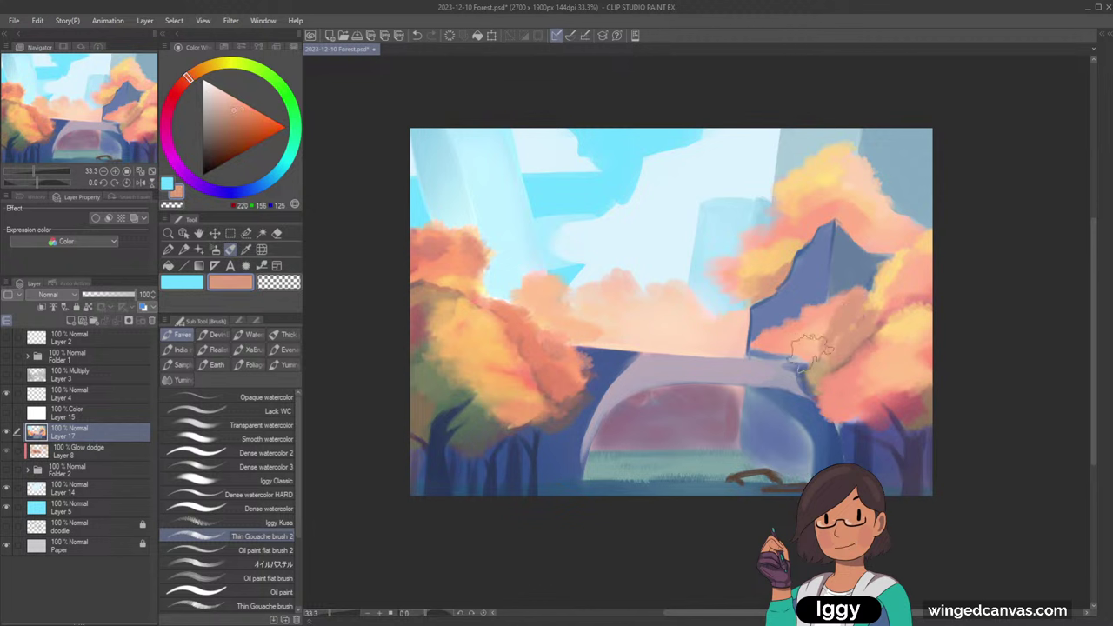
pyautogui.keyDown('alt'); pyautogui.click(817, 339); pyautogui.keyUp('alt')
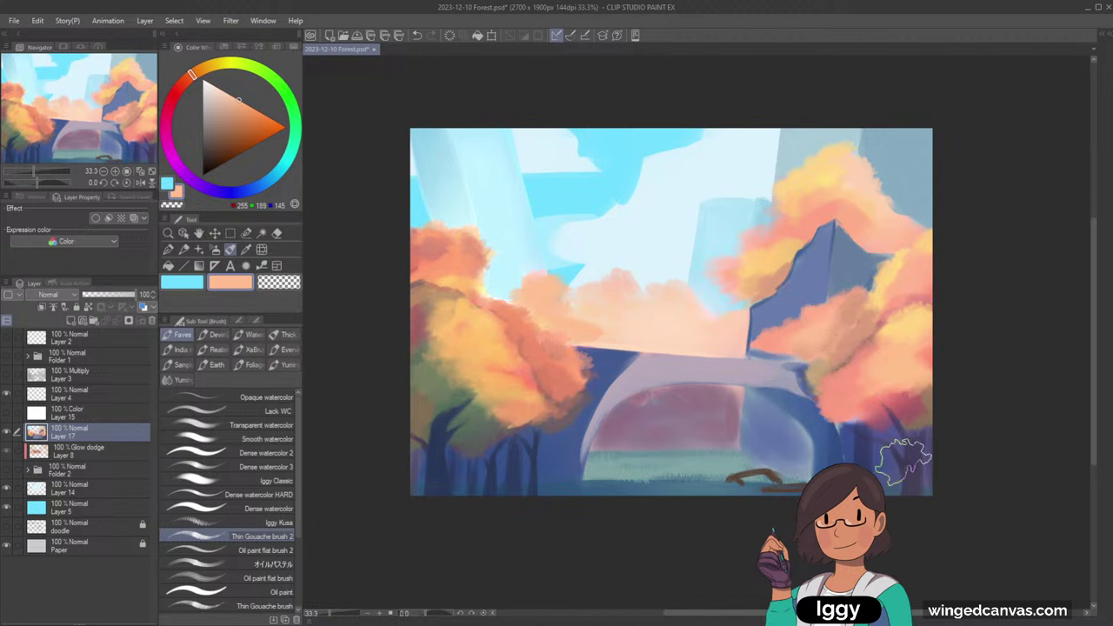
pyautogui.keyDown('alt'); pyautogui.click(903, 462); pyautogui.keyUp('alt')
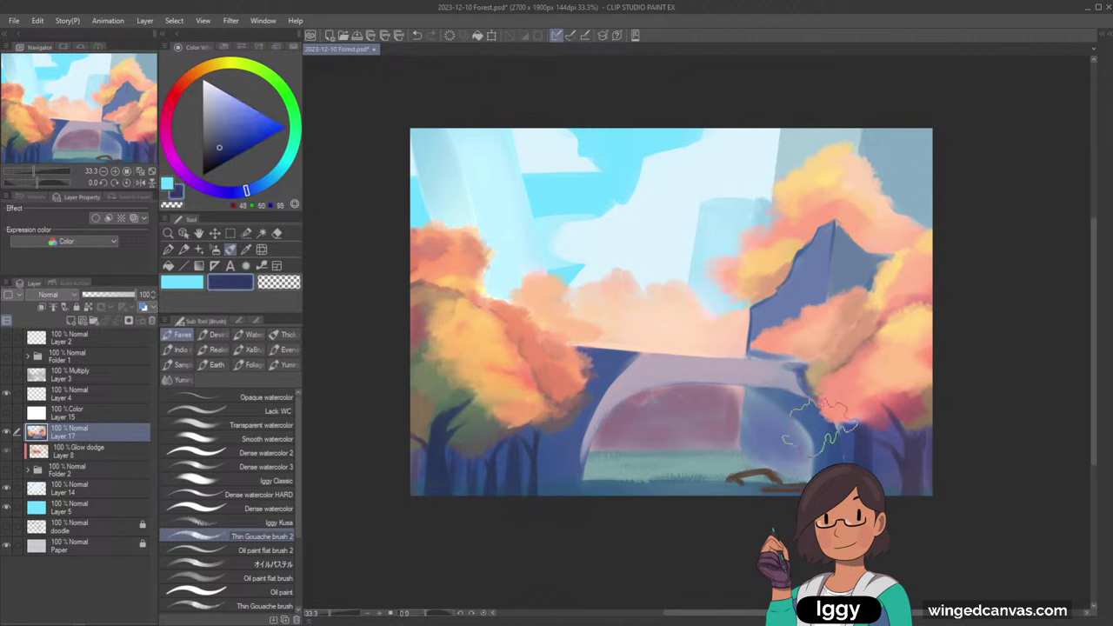
pyautogui.keyDown('alt'); pyautogui.click(861, 417); pyautogui.keyUp('alt')
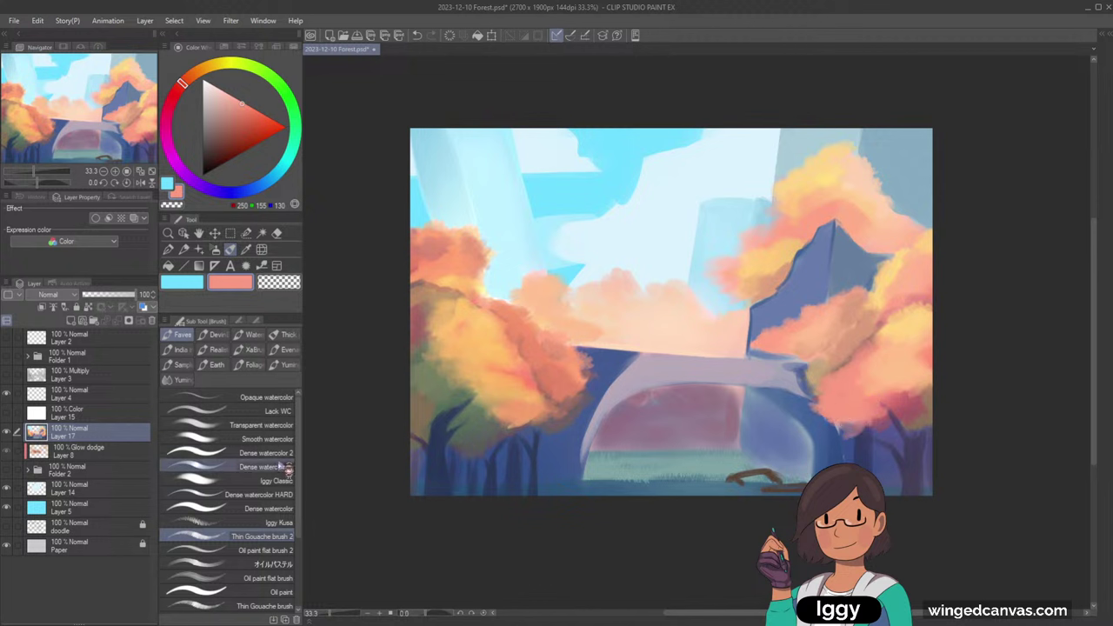
# - Retouch the arch's right end beneath the foliage with sampled dark blue, lavender and mid blue, using Dense watercolor 3
pyautogui.click(261, 466)
pyautogui.keyDown('alt'); pyautogui.click(865, 452); pyautogui.keyUp('alt')
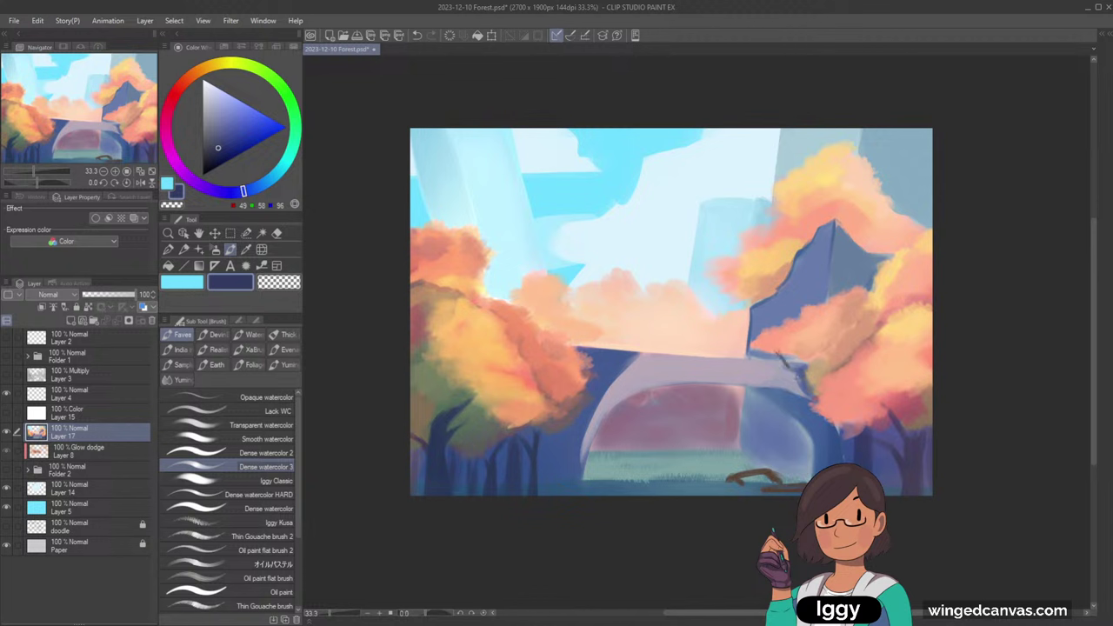
pyautogui.keyDown('alt'); pyautogui.click(804, 390); pyautogui.keyUp('alt')
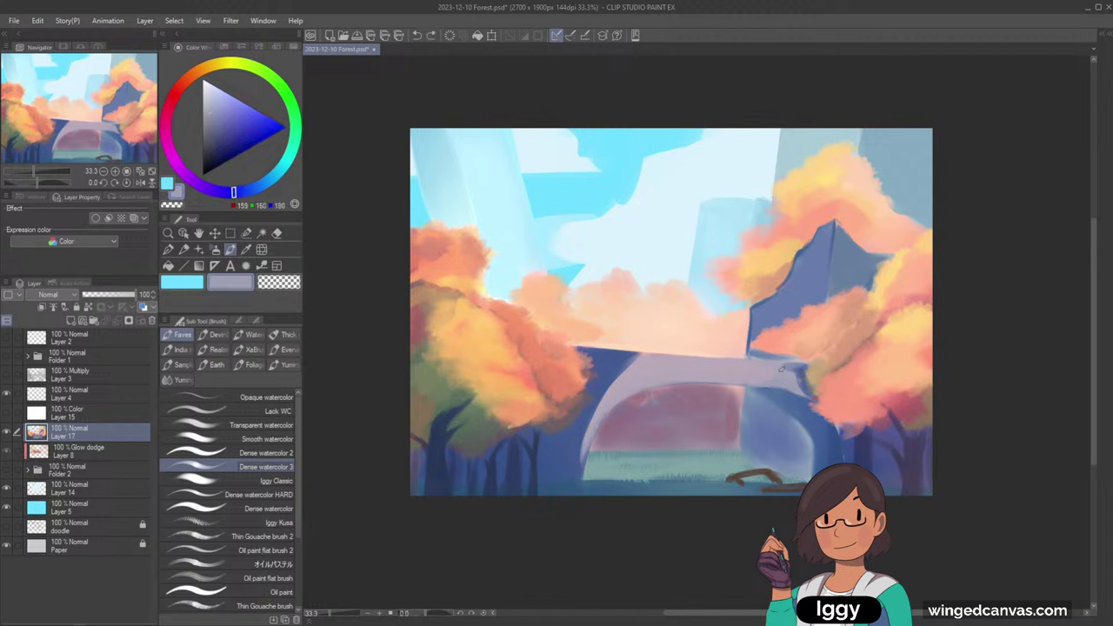
pyautogui.keyDown('alt'); pyautogui.click(801, 386); pyautogui.keyUp('alt')
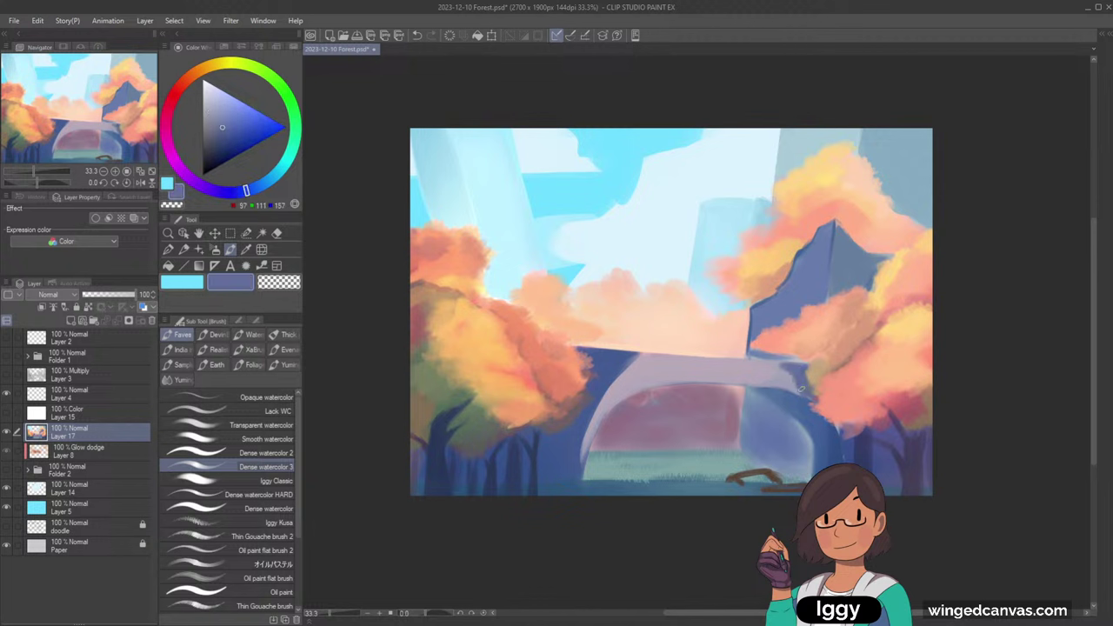
# - Try painting a branch between the arch's right end and the foliage in sampled dark blue and muted reds
pyautogui.keyDown('alt'); pyautogui.click(854, 452); pyautogui.keyUp('alt')
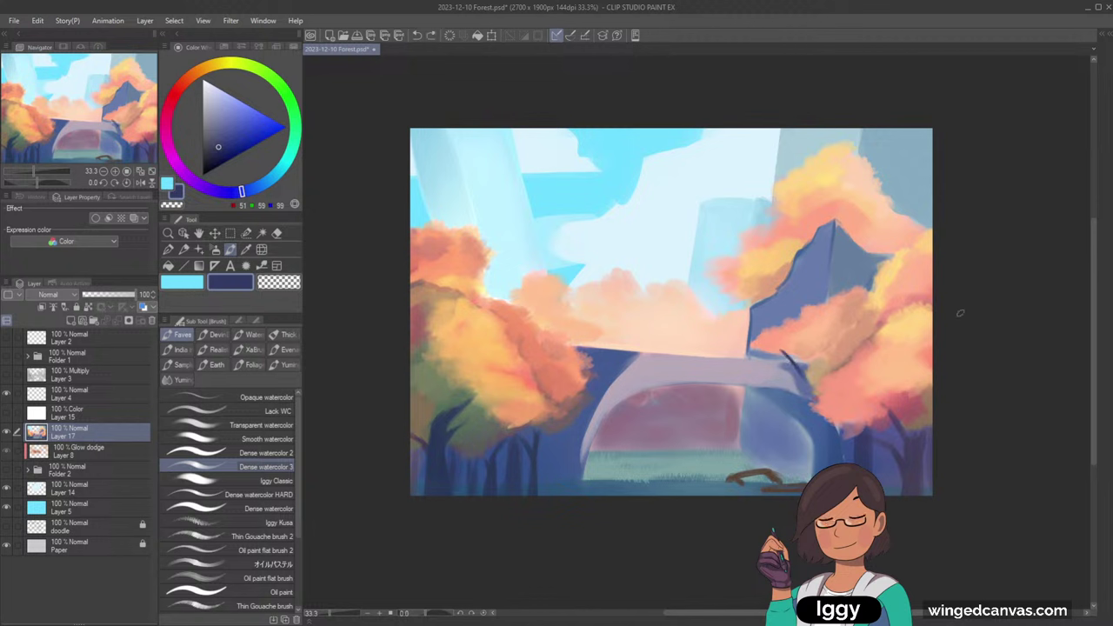
pyautogui.click(177, 92)
pyautogui.moveTo(228, 129)
pyautogui.mouseDown()
pyautogui.moveTo(224, 118)
pyautogui.moveTo(218, 128)
pyautogui.mouseUp()
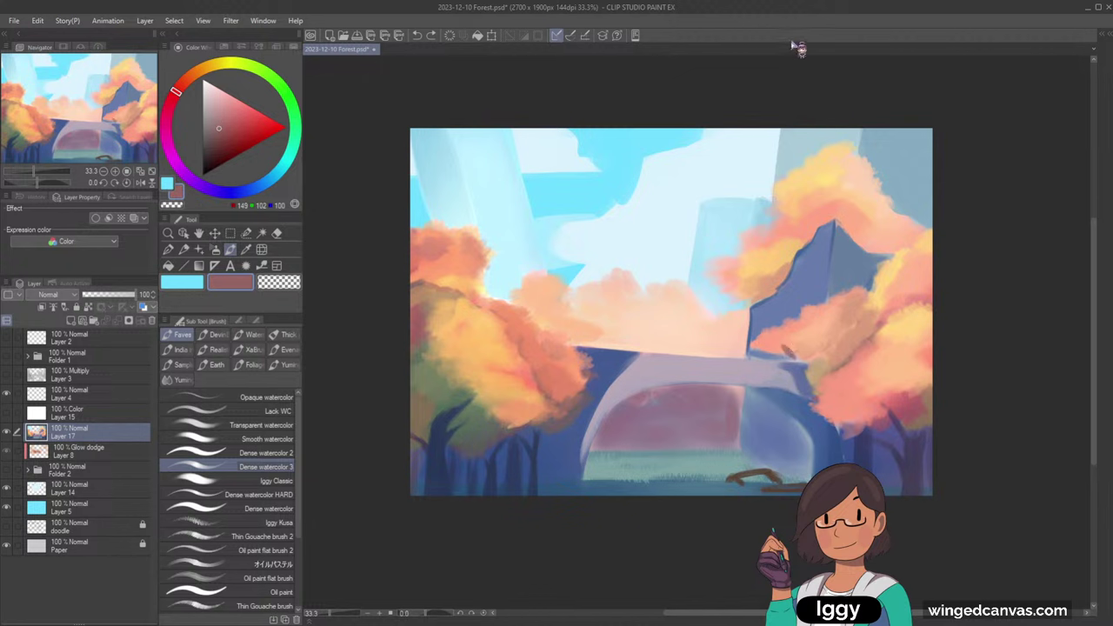
pyautogui.click(171, 103)
pyautogui.moveTo(218, 128); pyautogui.dragTo(217, 139)
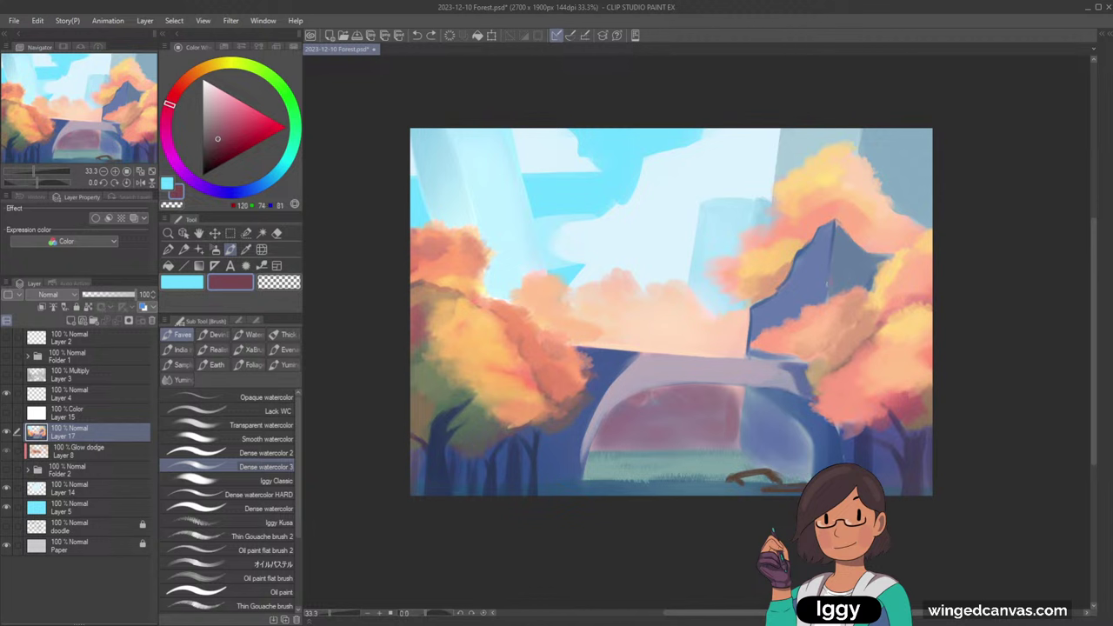
# - Paint a reddish-brown branch from the arch's right end into the foliage, and touch up the leaves around it with sampled peach and orange
pyautogui.keyDown('alt'); pyautogui.click(778, 349); pyautogui.keyUp('alt')
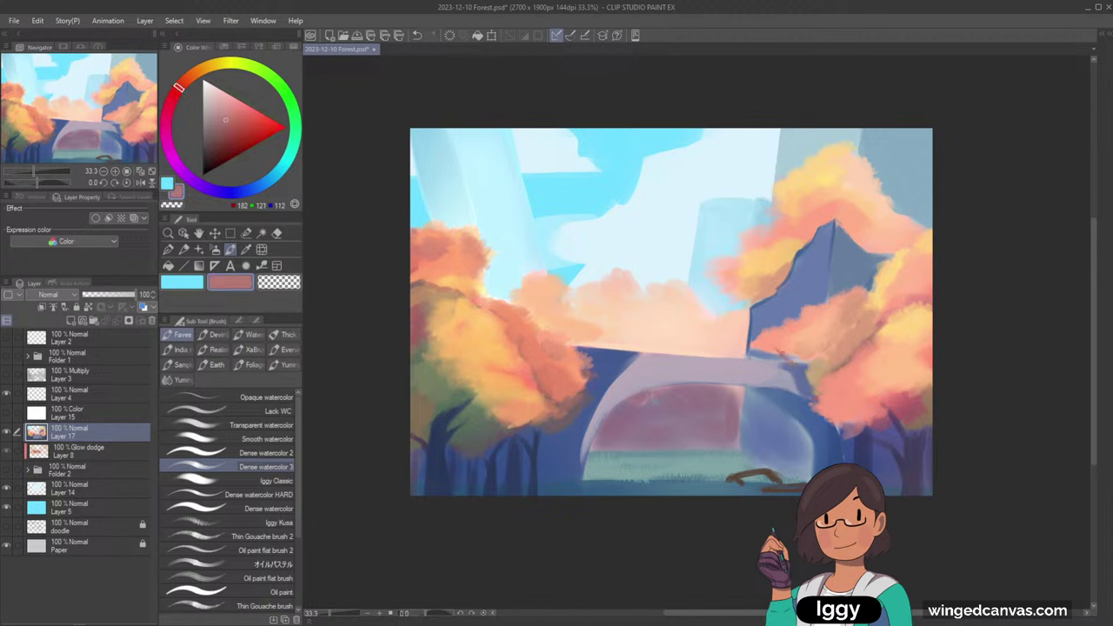
pyautogui.moveTo(225, 120); pyautogui.dragTo(221, 135)
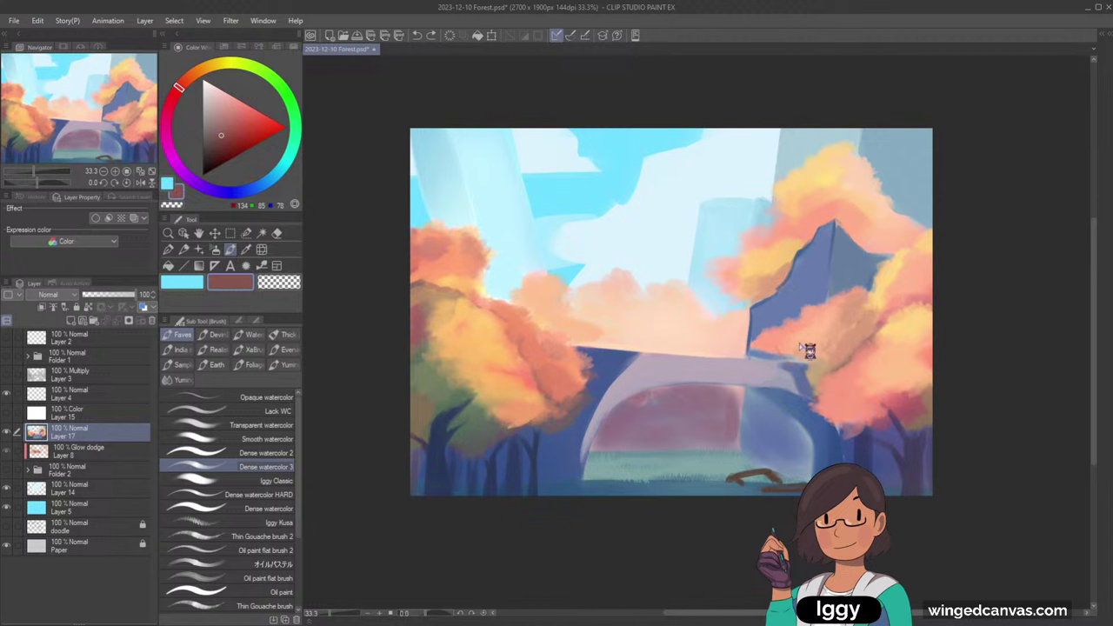
pyautogui.moveTo(773, 347); pyautogui.dragTo(796, 365)
pyautogui.keyDown('alt'); pyautogui.click(766, 336); pyautogui.keyUp('alt')
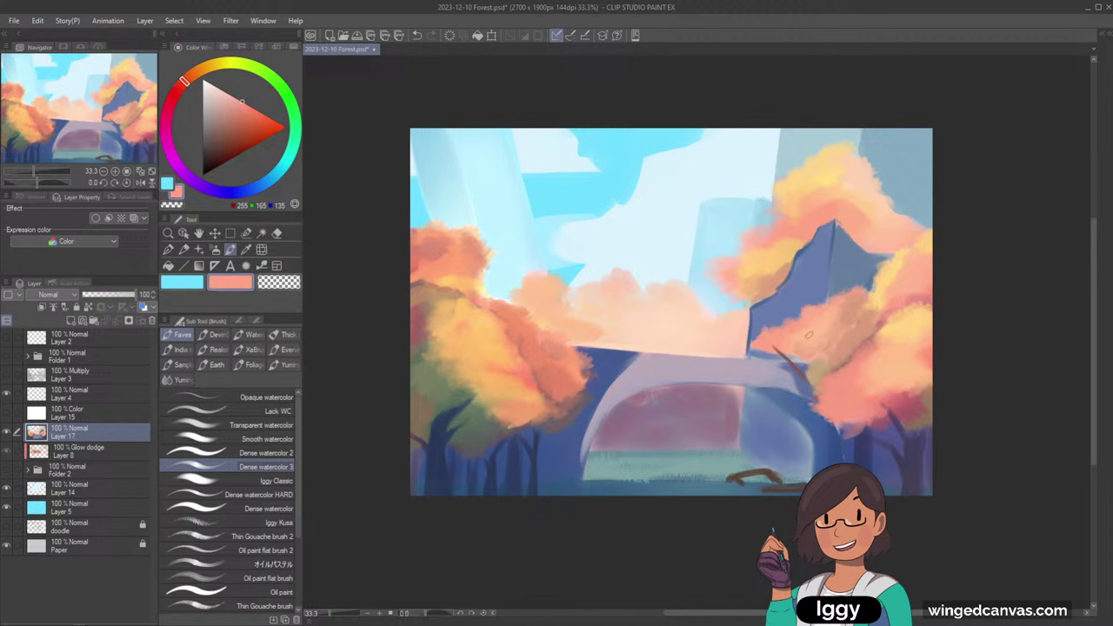
pyautogui.click(252, 452)
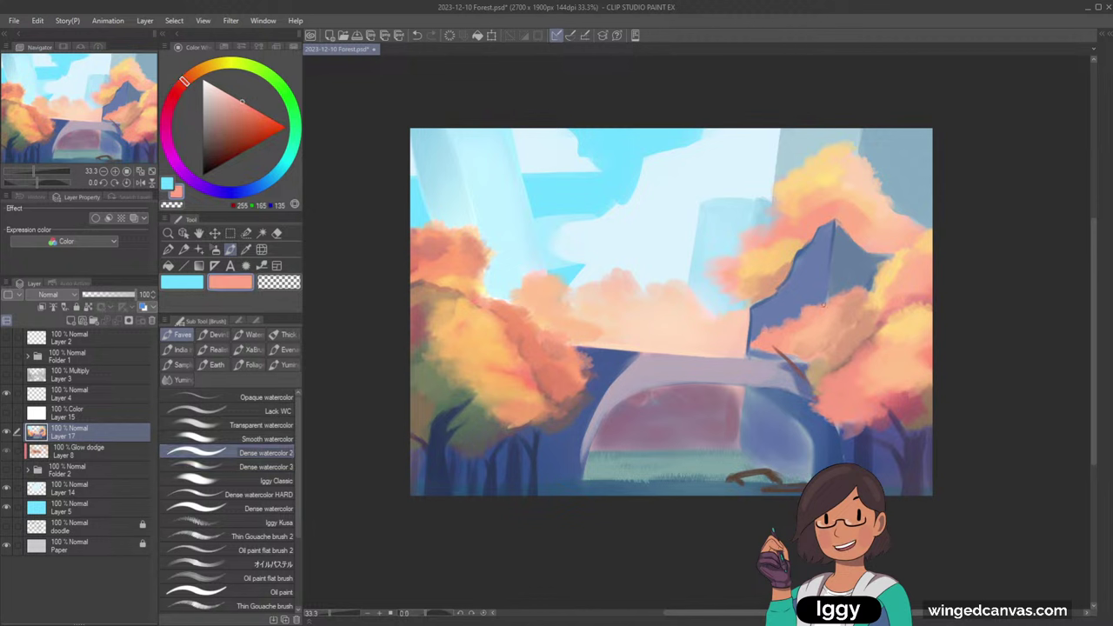
pyautogui.keyDown('alt'); pyautogui.click(791, 336); pyautogui.keyUp('alt')
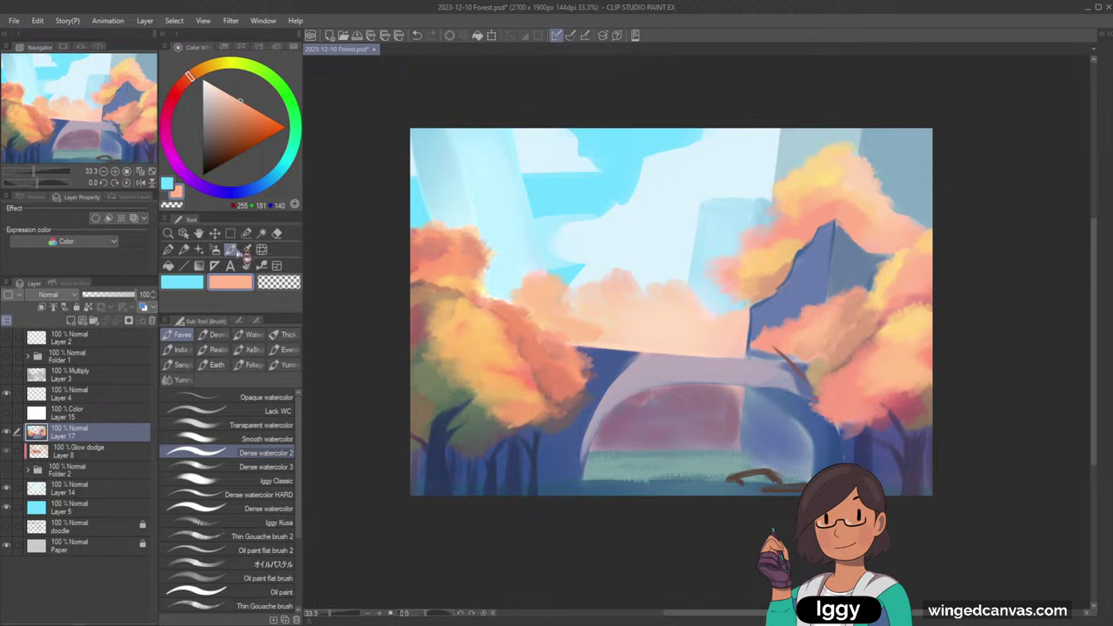
pyautogui.keyDown('alt'); pyautogui.click(745, 333); pyautogui.keyUp('alt')
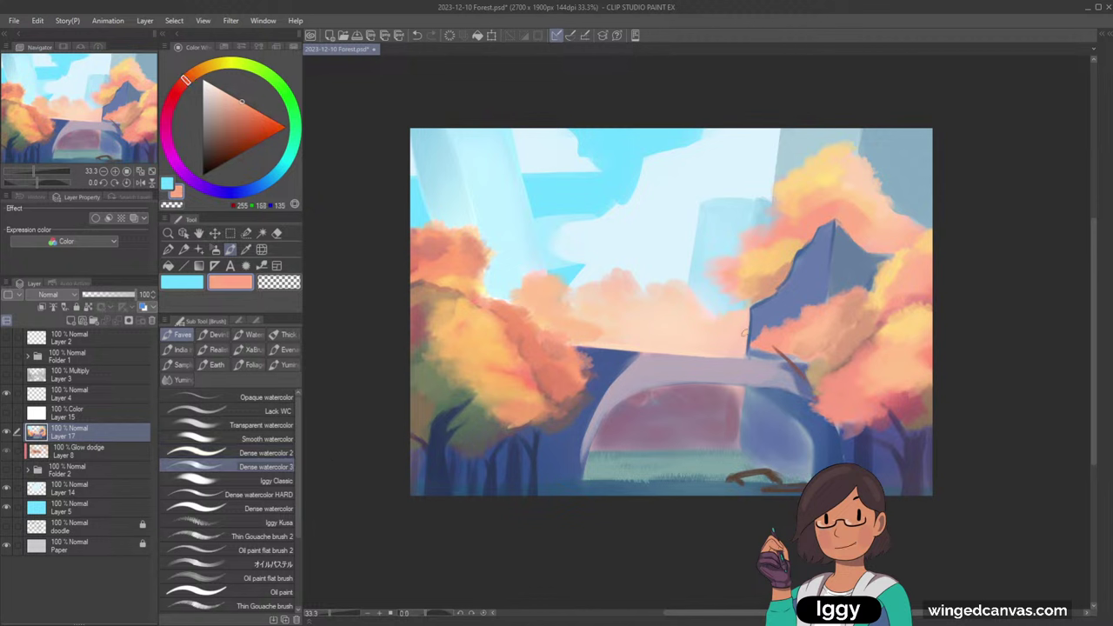
# - Cover the branch's tip with sampled coral foliage and retouch the arch edge beside it with sampled greys, using Thin Gouache brush 2
pyautogui.click(294, 512)
pyautogui.click(260, 537)
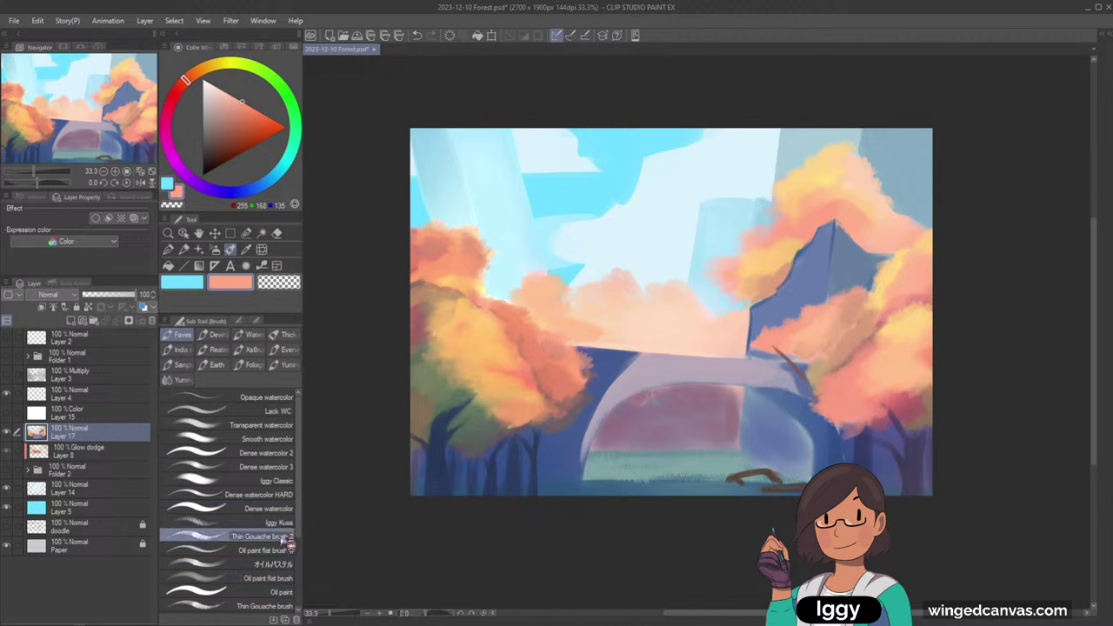
pyautogui.keyDown('alt'); pyautogui.click(774, 320); pyautogui.keyUp('alt')
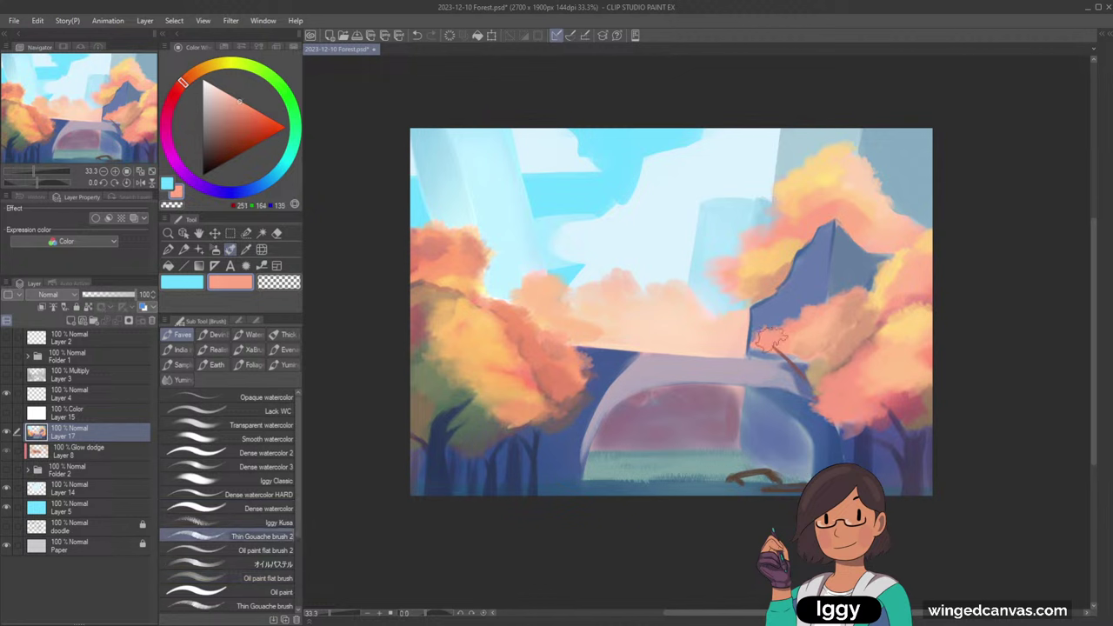
pyautogui.keyDown('alt'); pyautogui.click(790, 361); pyautogui.keyUp('alt')
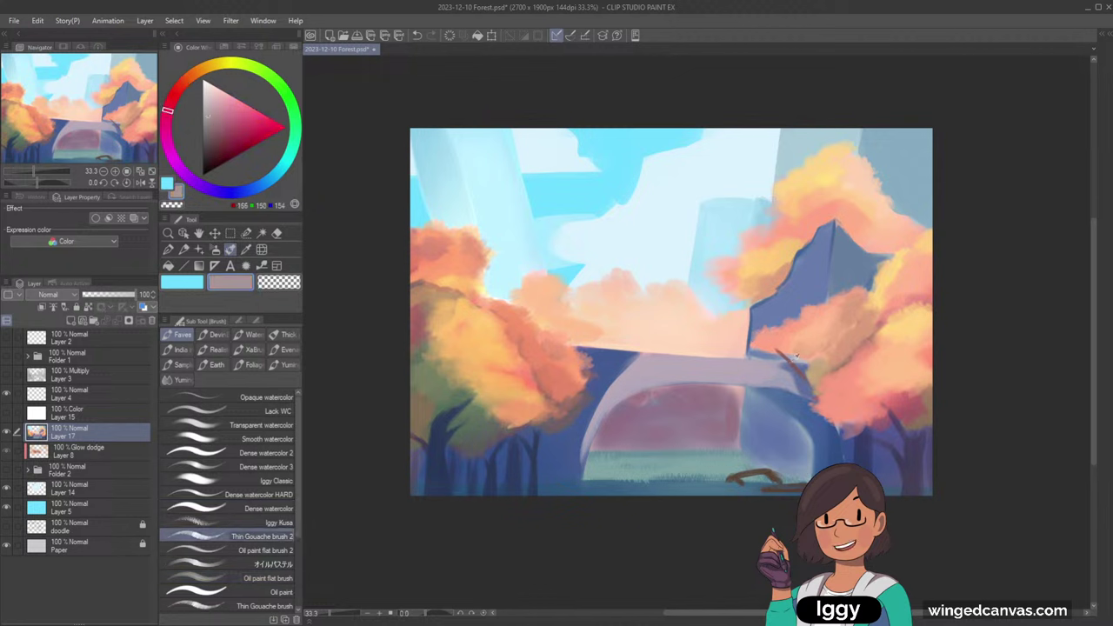
pyautogui.keyDown('alt'); pyautogui.click(774, 346); pyautogui.keyUp('alt')
# - Add a forking twig to the branch and a short stroke in the foliage with sampled muted brown, using Dense watercolor 3
pyautogui.click(231, 252)
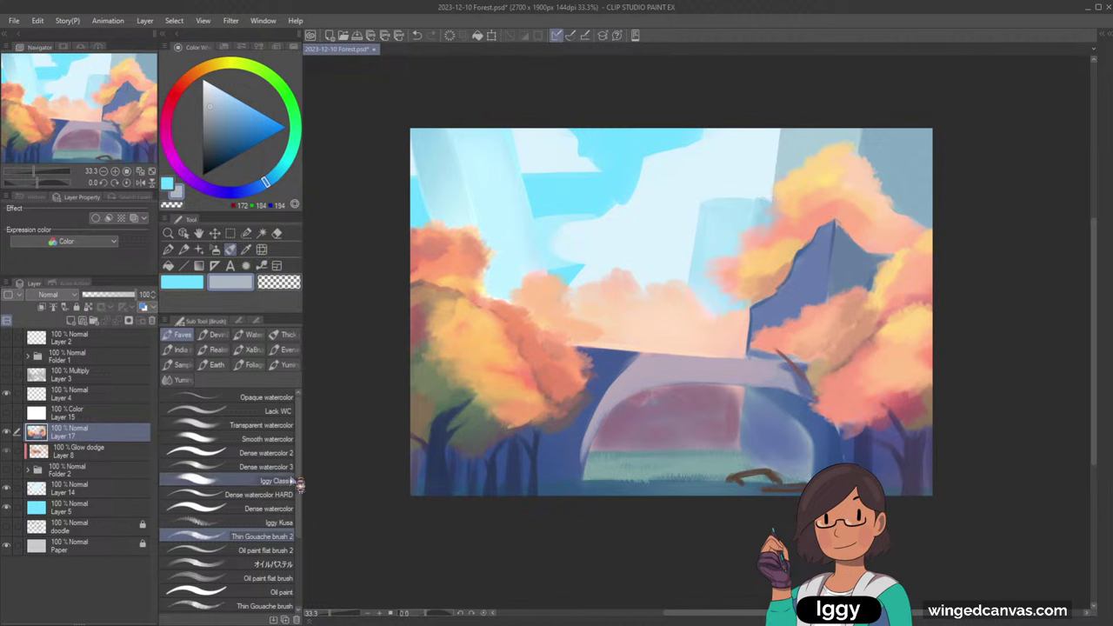
pyautogui.click(278, 467)
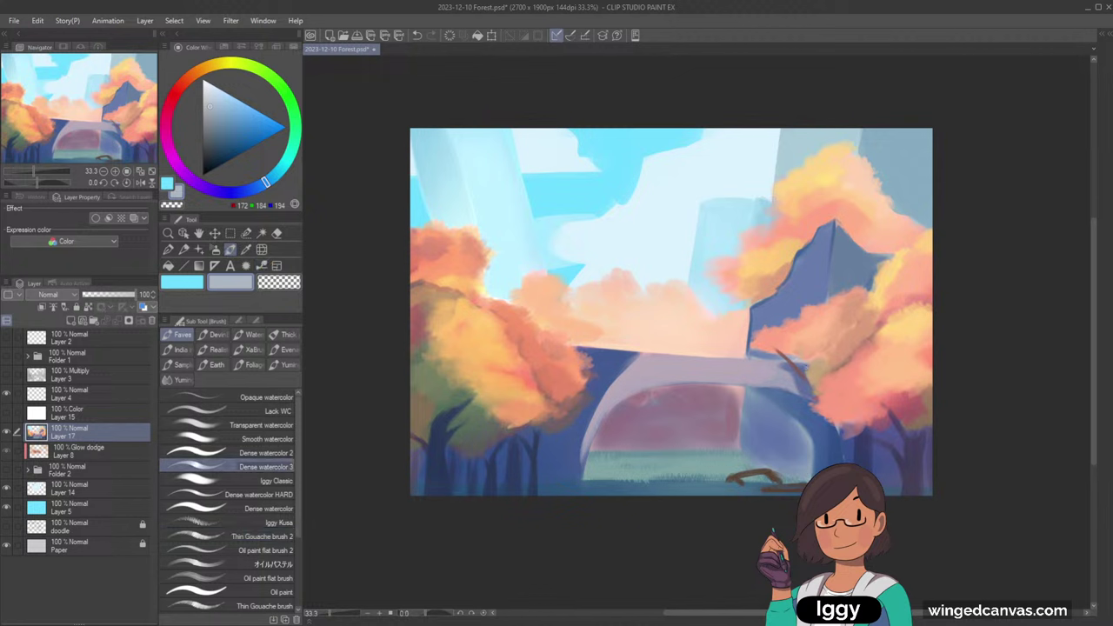
pyautogui.keyDown('alt'); pyautogui.click(791, 354); pyautogui.keyUp('alt')
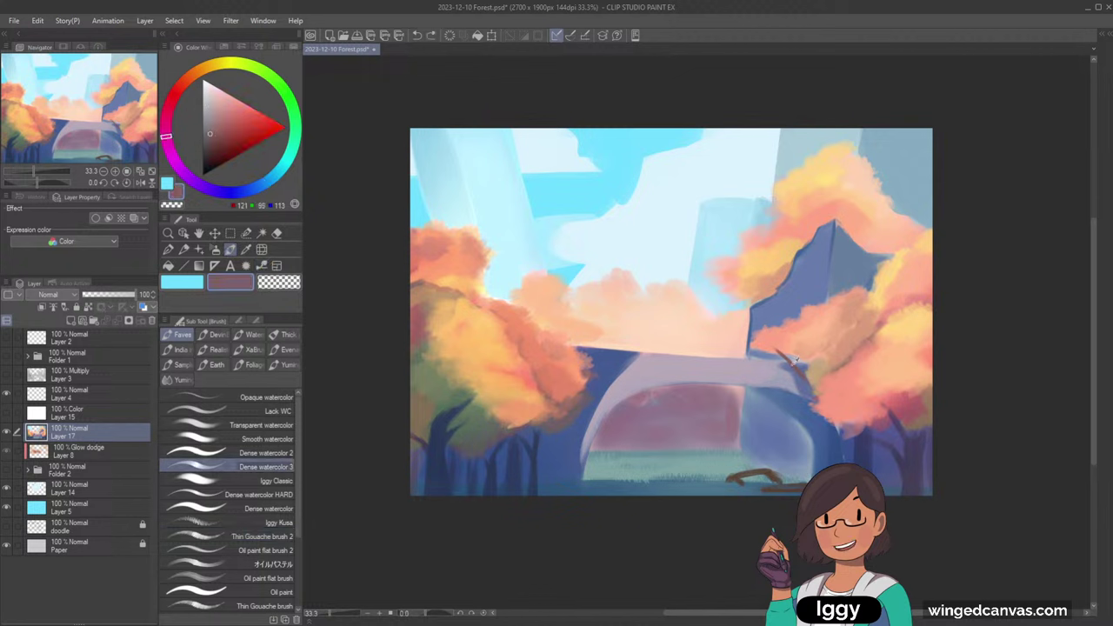
pyautogui.moveTo(800, 348); pyautogui.dragTo(810, 372)
pyautogui.hotkey('ctrl', 'z')
# - Paint a curved dark blue trunk along the inner right side of the arch with sampled trunk blues
pyautogui.keyDown('alt'); pyautogui.click(867, 428); pyautogui.keyUp('alt')
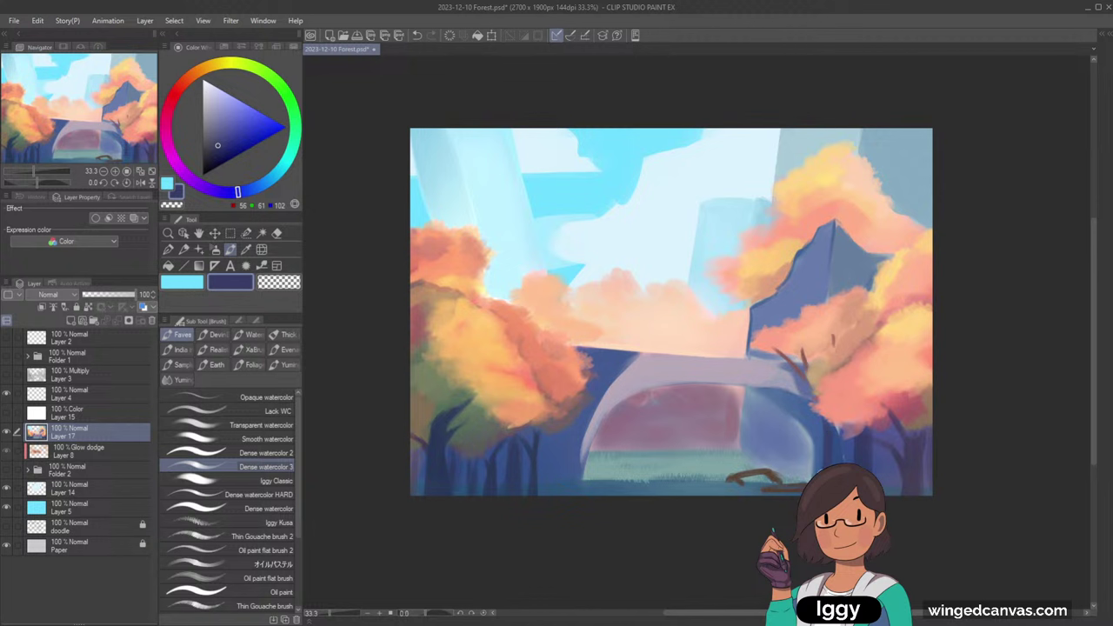
pyautogui.keyDown('alt'); pyautogui.click(874, 467); pyautogui.keyUp('alt')
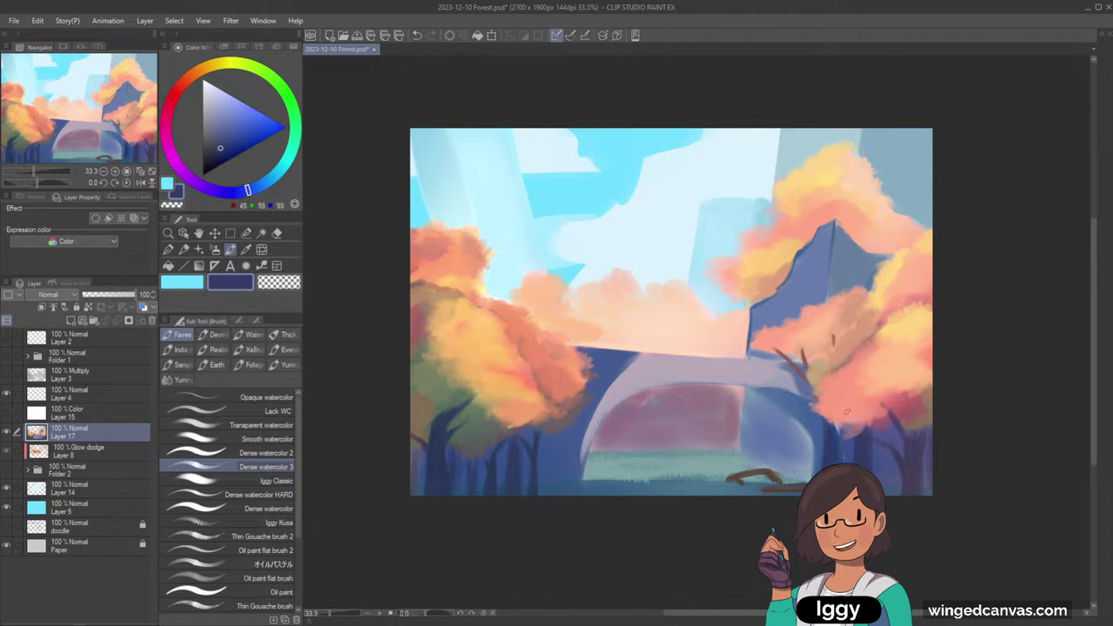
pyautogui.keyDown('alt'); pyautogui.click(847, 412); pyautogui.keyUp('alt')
pyautogui.keyDown('alt'); pyautogui.click(836, 456); pyautogui.keyUp('alt')
pyautogui.moveTo(769, 397)
pyautogui.mouseDown()
pyautogui.moveTo(805, 419)
pyautogui.moveTo(819, 461)
pyautogui.mouseUp()
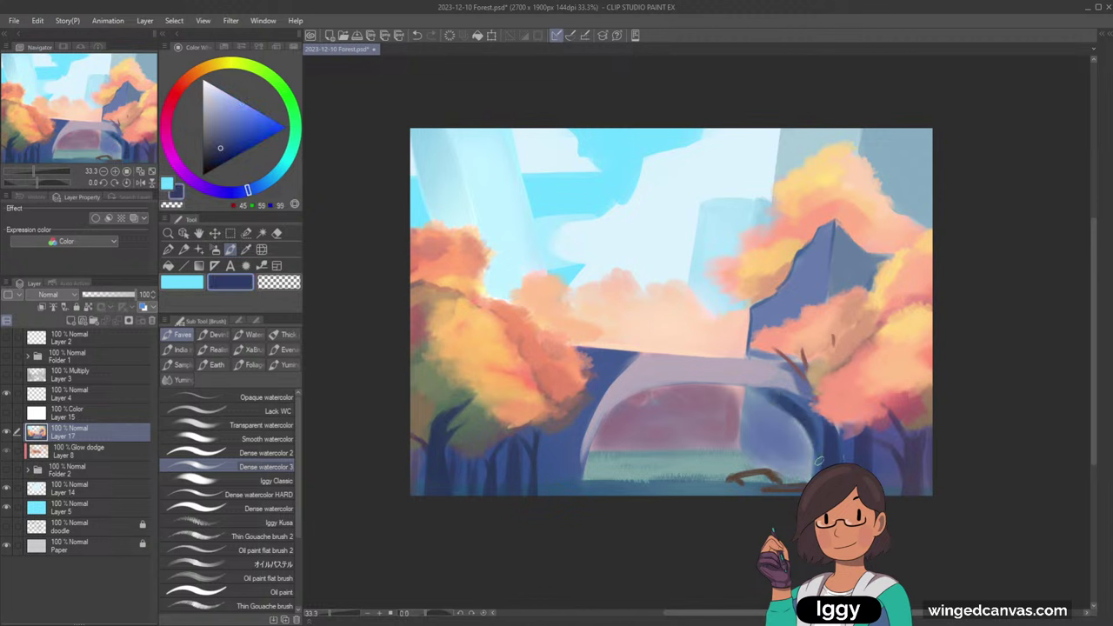
pyautogui.keyDown('alt'); pyautogui.click(786, 399); pyautogui.keyUp('alt')
pyautogui.moveTo(773, 396)
pyautogui.mouseDown()
pyautogui.moveTo(803, 409)
pyautogui.moveTo(816, 436)
pyautogui.mouseUp()
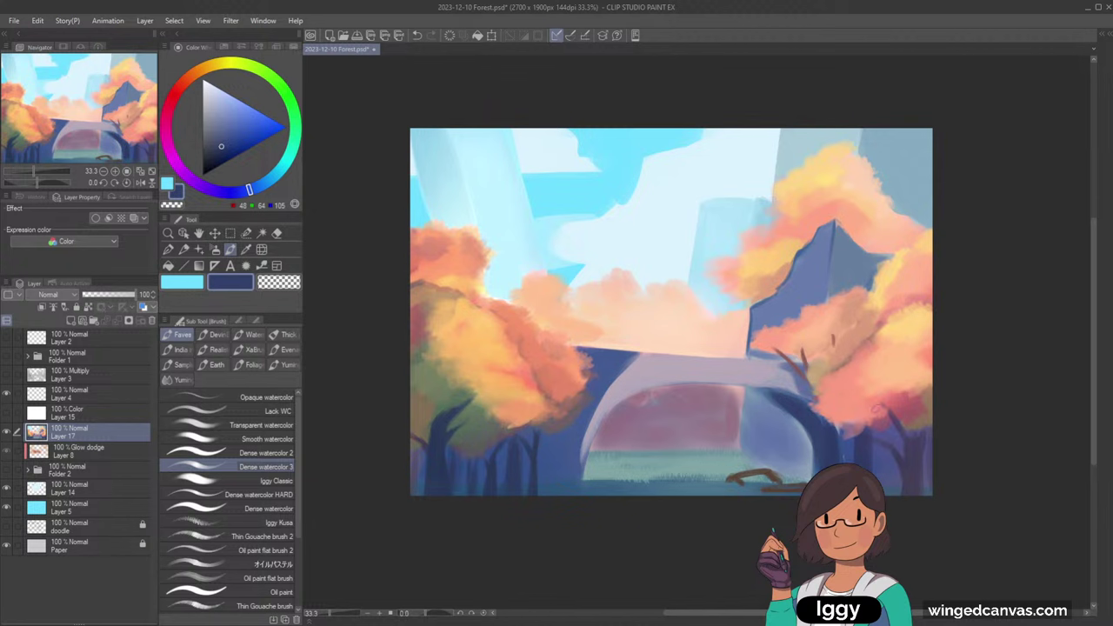
# - Paint over the wall inside the arch, beside the curved dark trunk, with sampled medium blues, using Dense watercolor 3
pyautogui.press('-')
pyautogui.press('-')
pyautogui.press('-')
pyautogui.press('-')
pyautogui.press('-')
pyautogui.press('-')
pyautogui.press('-')
pyautogui.press('-')
pyautogui.press('-')
pyautogui.keyDown('alt'); pyautogui.click(818, 345); pyautogui.keyUp('alt')
pyautogui.moveTo(794, 329)
pyautogui.mouseDown()
pyautogui.moveTo(844, 324)
pyautogui.moveTo(860, 337)
pyautogui.mouseUp()
pyautogui.keyDown('alt'); pyautogui.click(832, 340); pyautogui.keyUp('alt')
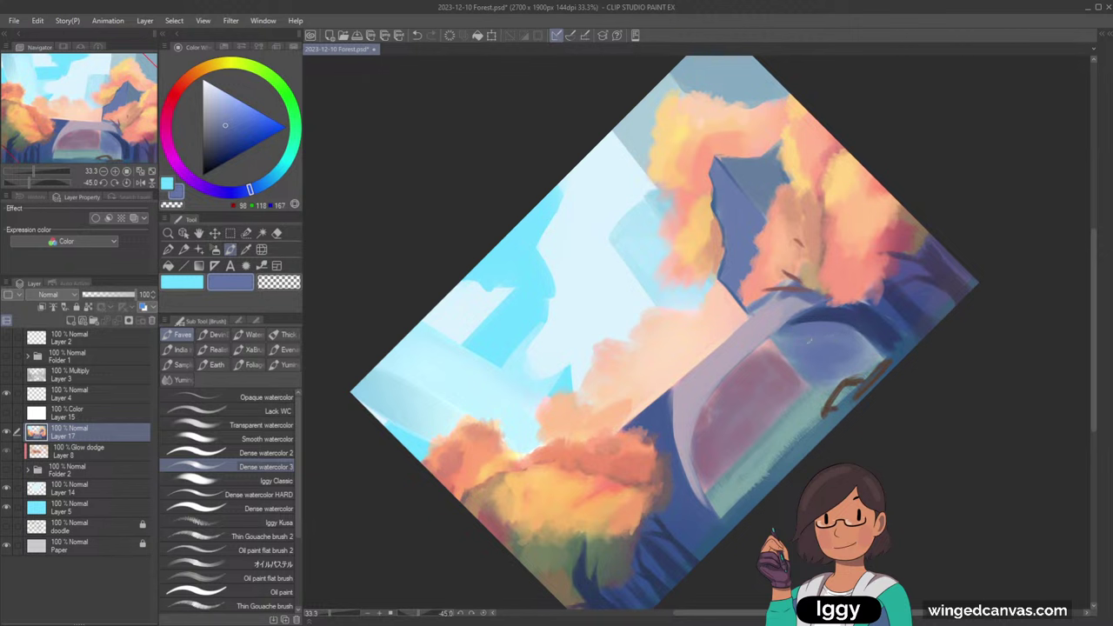
pyautogui.keyDown('alt'); pyautogui.click(815, 339); pyautogui.keyUp('alt')
# - Smooth the blue wall under the arch and refine its edge along the curved trunk
pyautogui.press('^')
pyautogui.press('^')
pyautogui.press('^')
pyautogui.press('^')
pyautogui.press('^')
pyautogui.press('^')
pyautogui.press('^')
pyautogui.press('^')
pyautogui.press('^')
pyautogui.press('^')
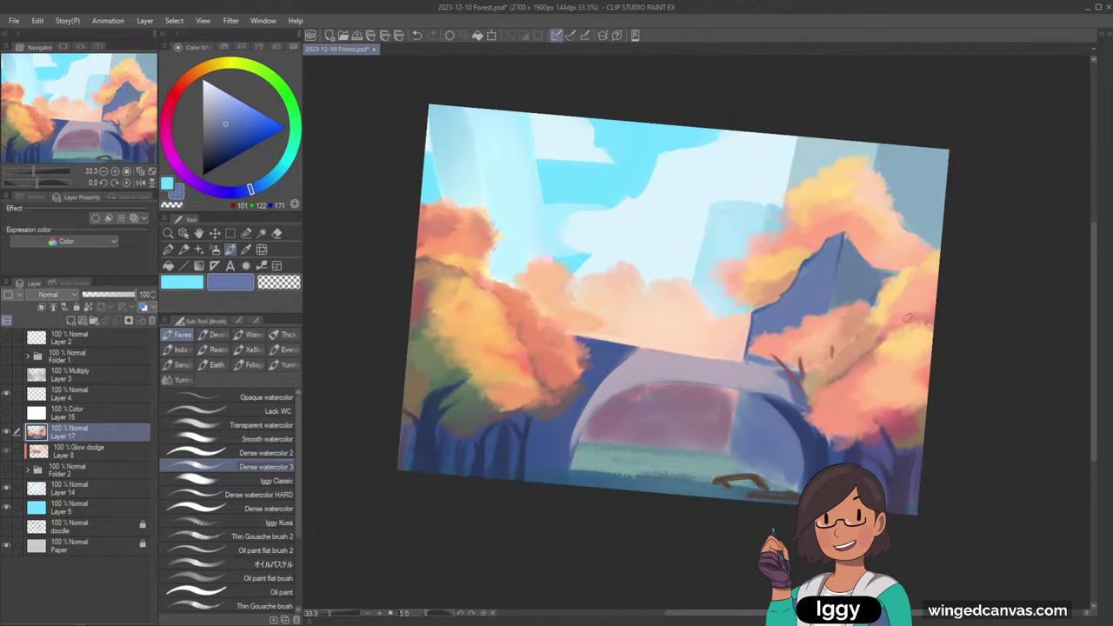
pyautogui.press('-')
pyautogui.press('-')
pyautogui.press('-')
pyautogui.press('-')
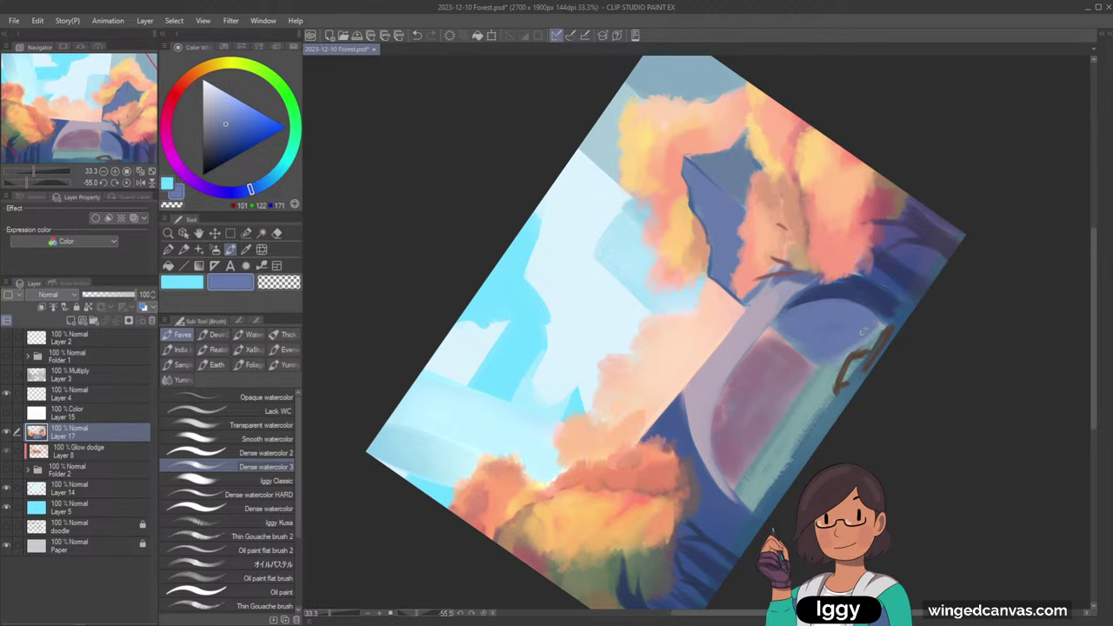
pyautogui.moveTo(747, 130); pyautogui.dragTo(906, 290)
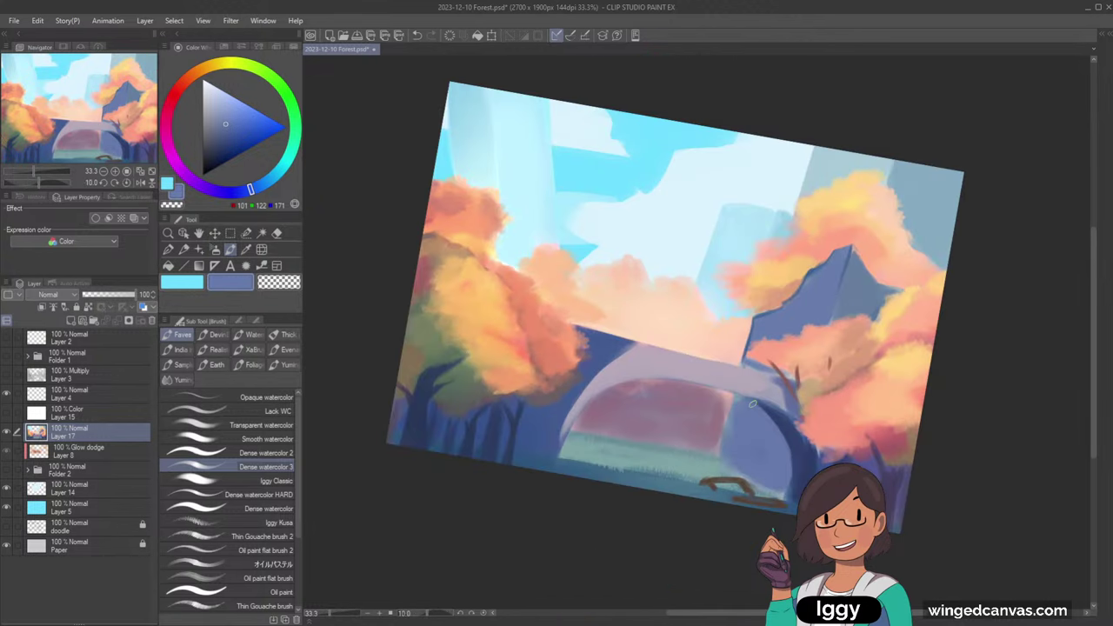
pyautogui.moveTo(753, 404); pyautogui.dragTo(809, 342)
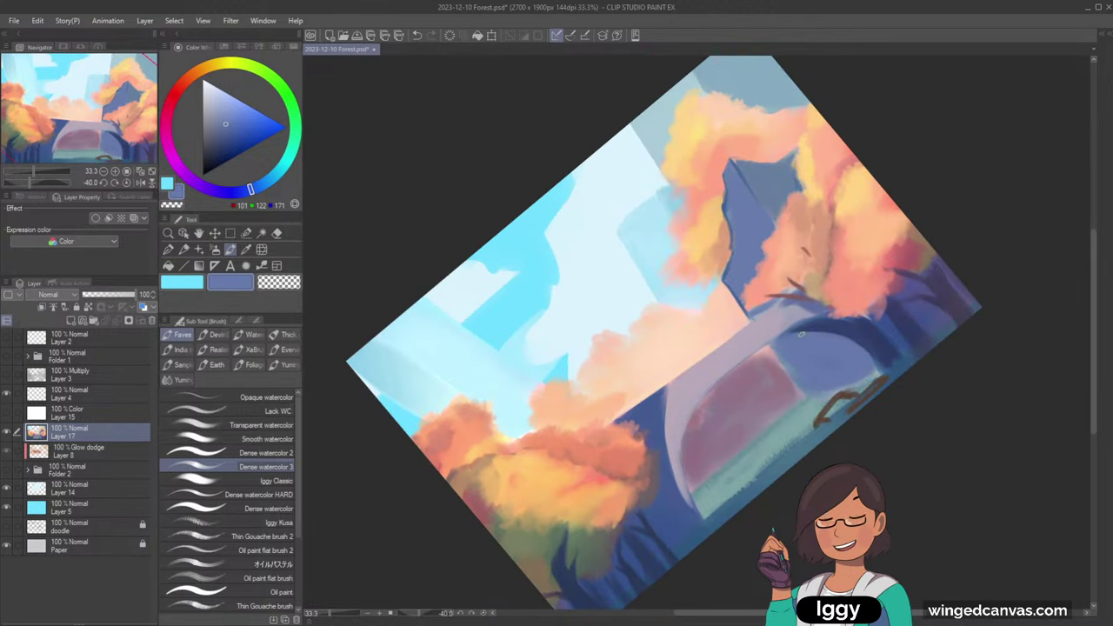
pyautogui.press('-')
pyautogui.press('-')
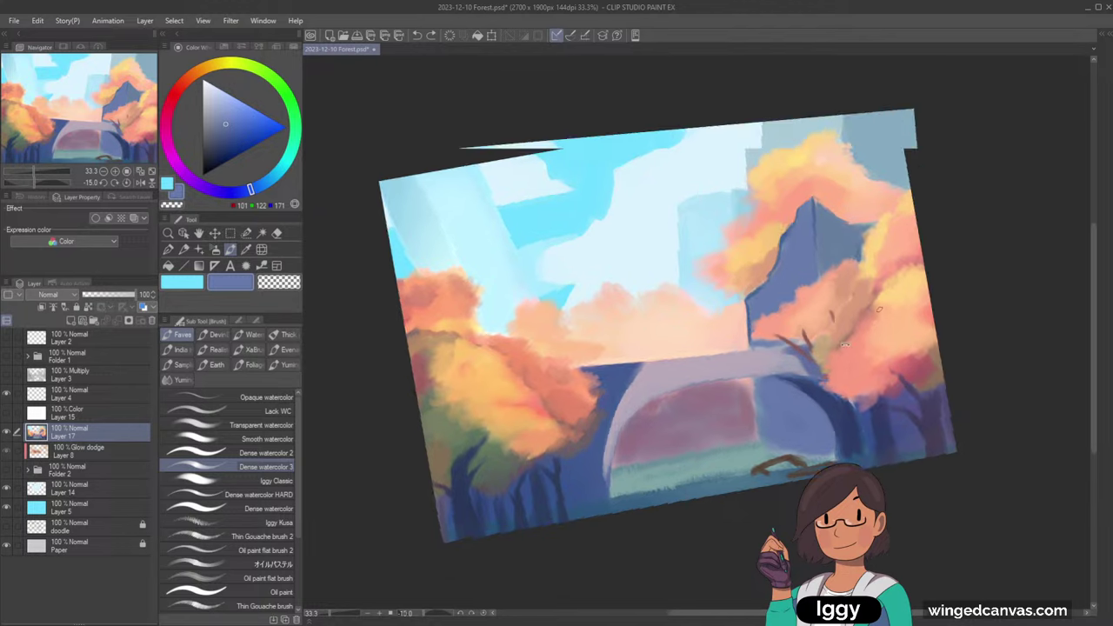
# - Clean up the arch's left shoulder and its border with the peach foliage, using sampled dark blue and pale peach
pyautogui.keyDown('alt'); pyautogui.click(555, 414); pyautogui.keyUp('alt')
pyautogui.press('^')
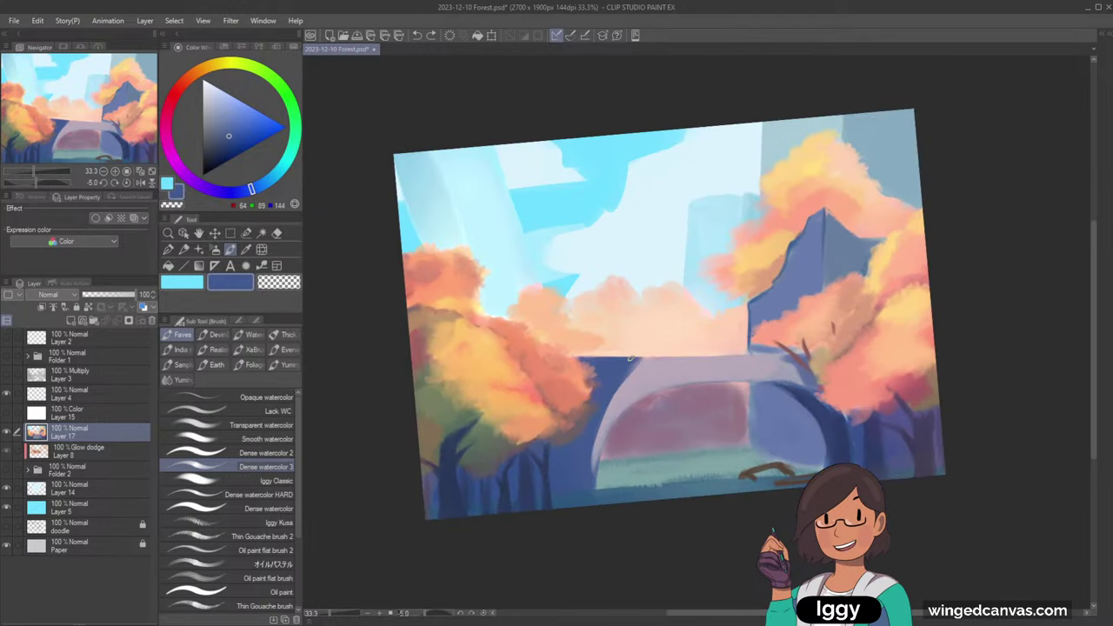
pyautogui.press('-')
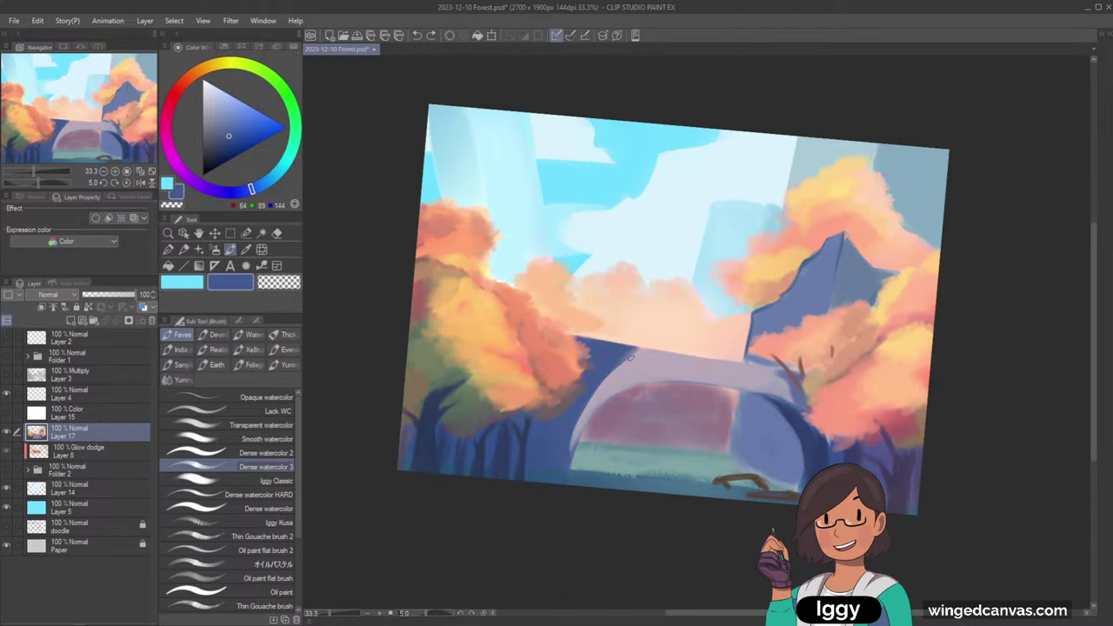
pyautogui.press('^')
pyautogui.moveTo(98, 126); pyautogui.dragTo(104, 144)
pyautogui.keyDown('alt'); pyautogui.click(612, 267); pyautogui.keyUp('alt')
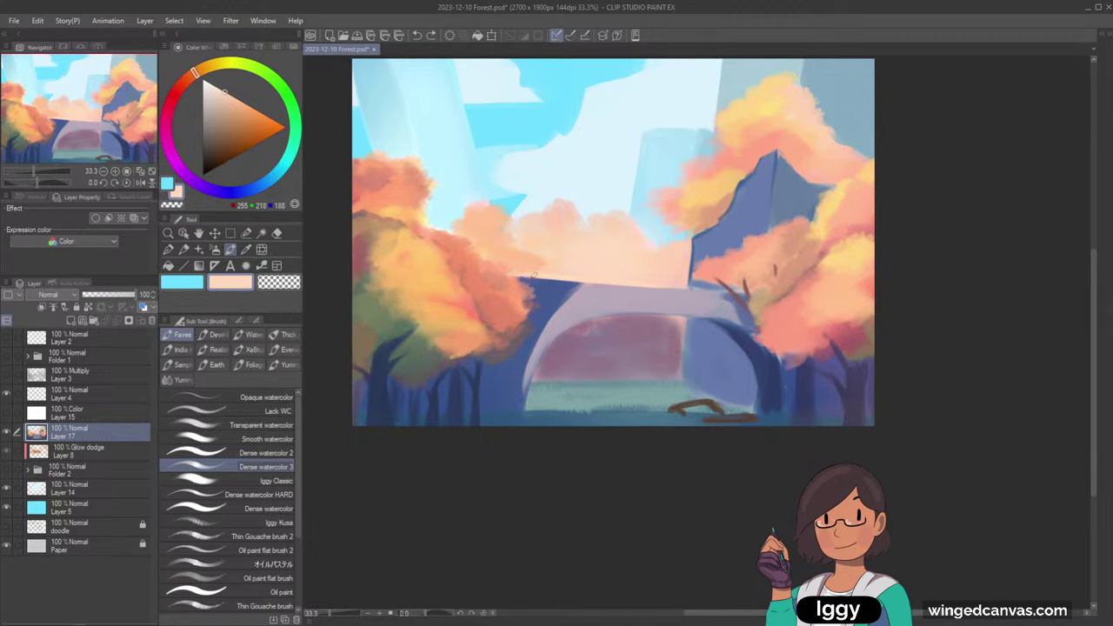
pyautogui.keyDown('alt'); pyautogui.click(609, 254); pyautogui.keyUp('alt')
# - Retouch the arch's left side and upper edge with sampled blues, pale peach and greyish mauve
pyautogui.keyDown('alt'); pyautogui.click(532, 361); pyautogui.keyUp('alt')
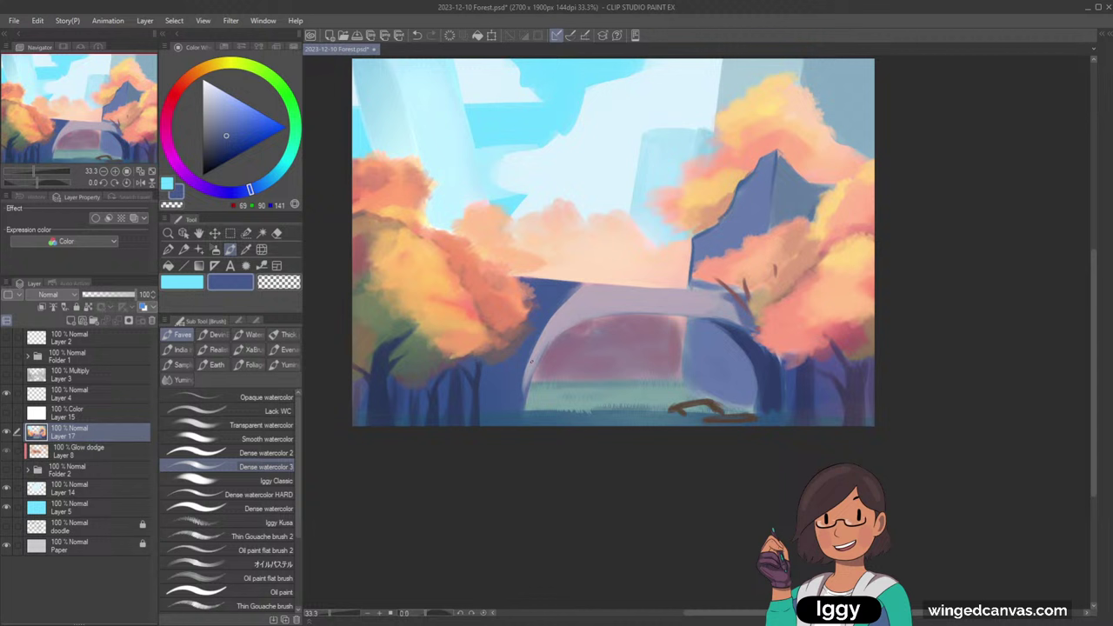
pyautogui.keyDown('alt'); pyautogui.click(503, 414); pyautogui.keyUp('alt')
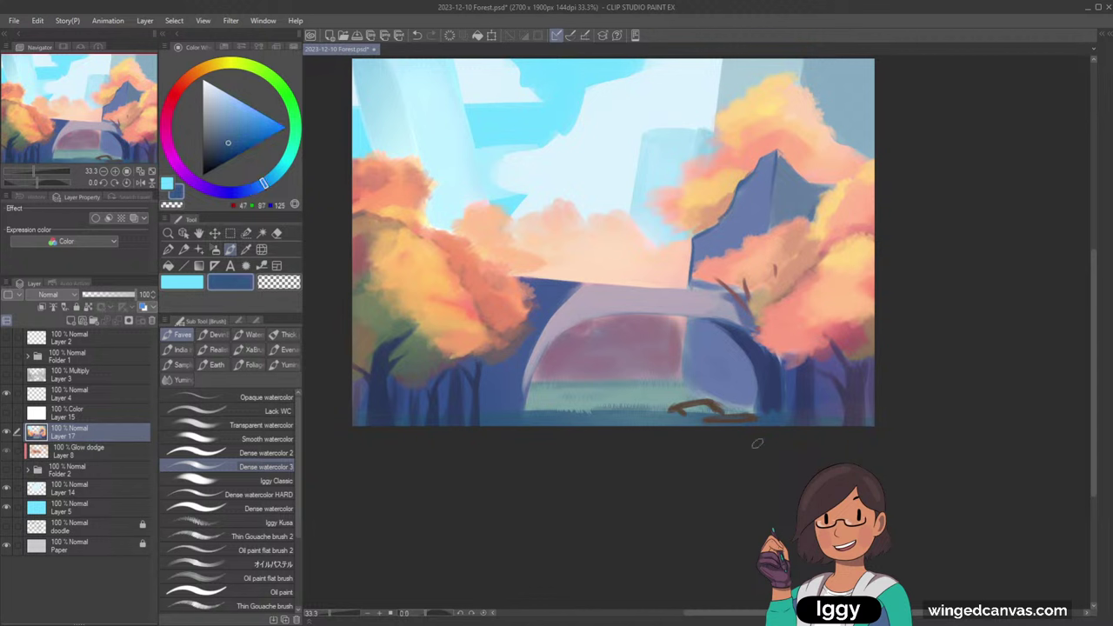
pyautogui.keyDown('alt'); pyautogui.click(589, 274); pyautogui.keyUp('alt')
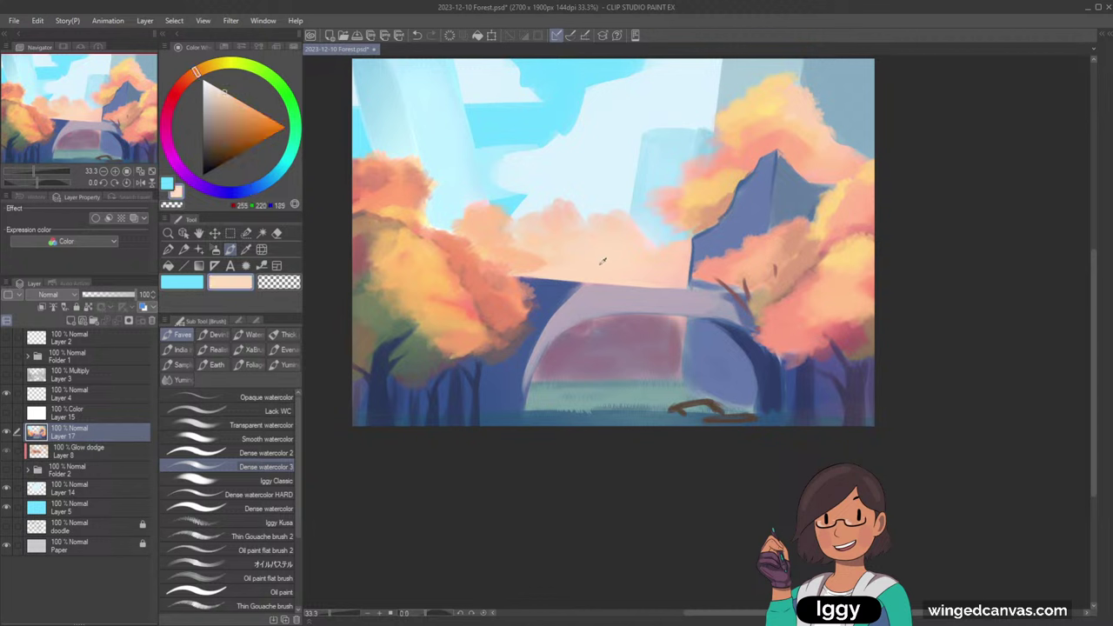
pyautogui.keyDown('alt'); pyautogui.click(598, 294); pyautogui.keyUp('alt')
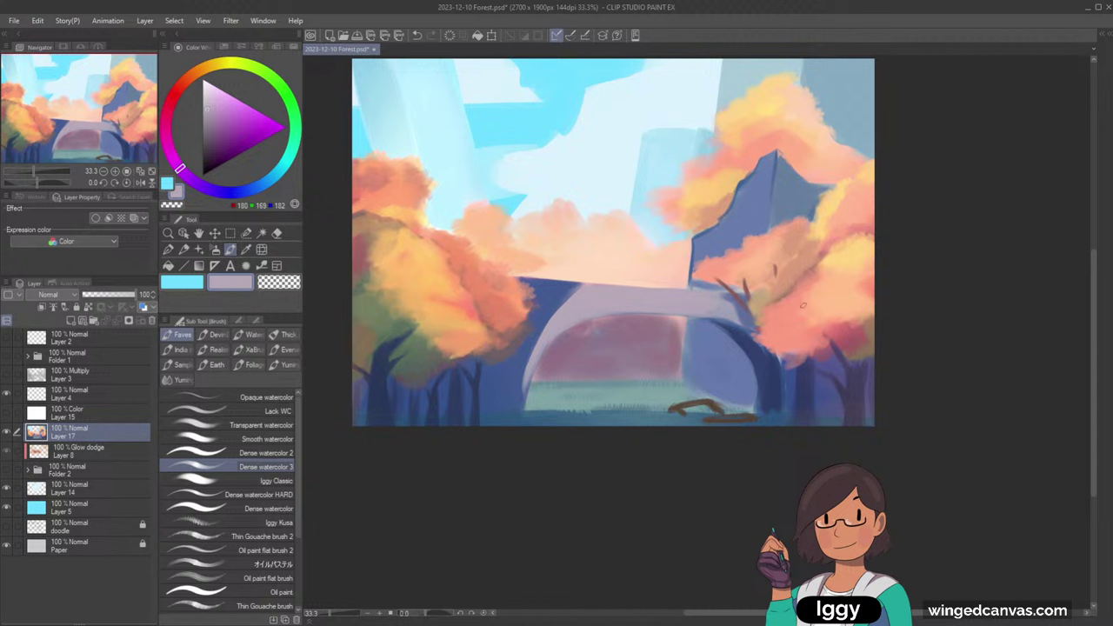
# - Touch up the foliage at the base of the blue peak with sampled peach and coral, using Thin Gouache brush 2
pyautogui.keyDown('alt'); pyautogui.click(741, 265); pyautogui.keyUp('alt')
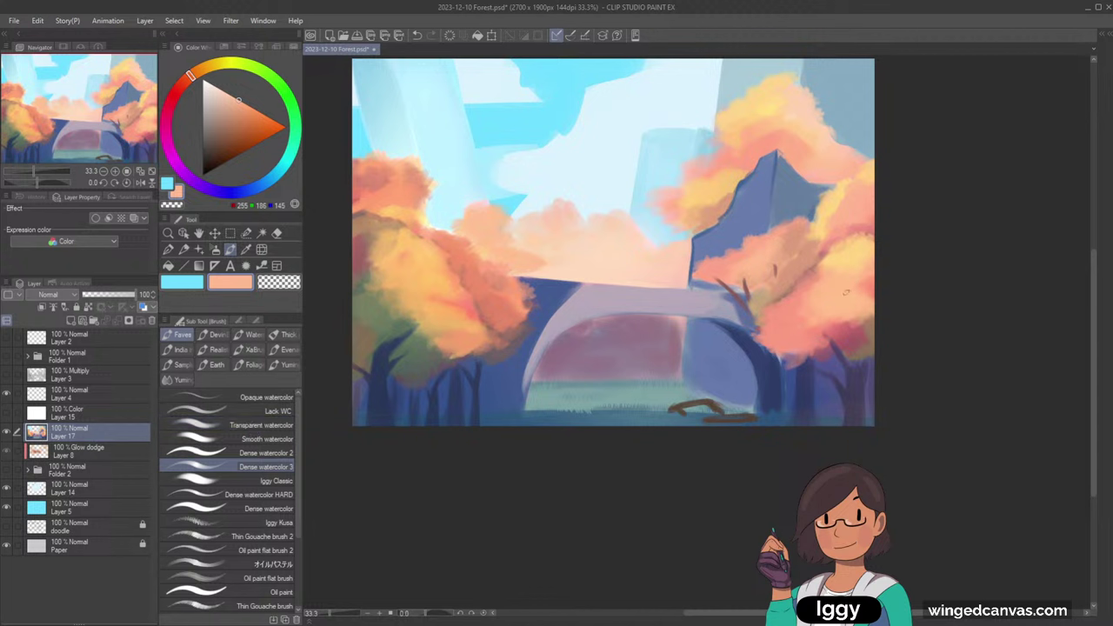
pyautogui.keyDown('alt'); pyautogui.click(729, 263); pyautogui.keyUp('alt')
pyautogui.click(252, 536)
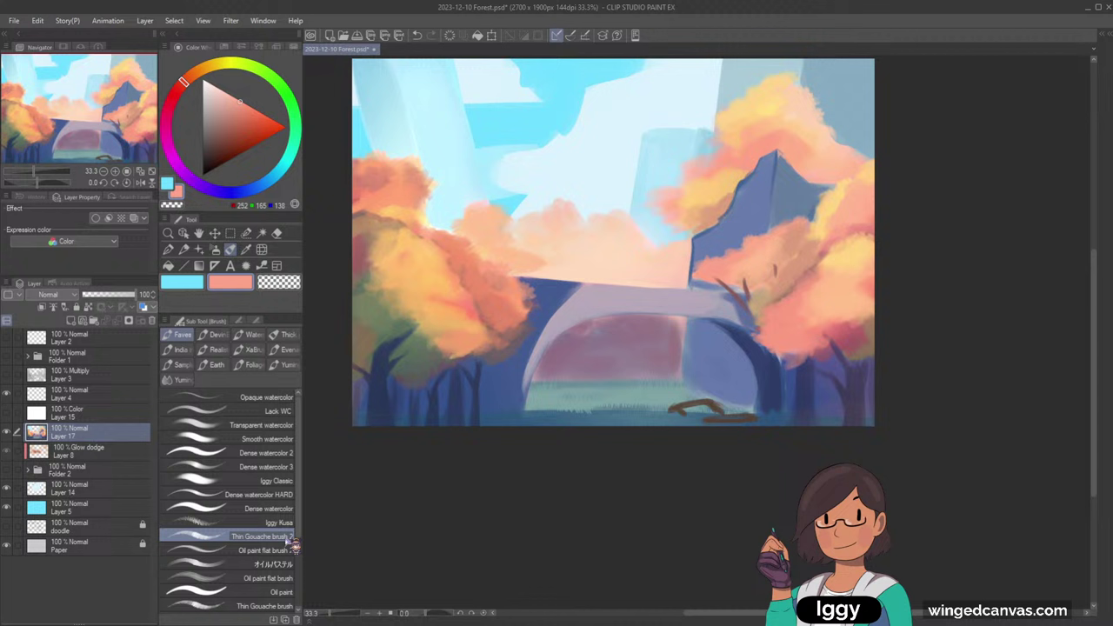
pyautogui.keyDown('alt'); pyautogui.click(726, 260); pyautogui.keyUp('alt')
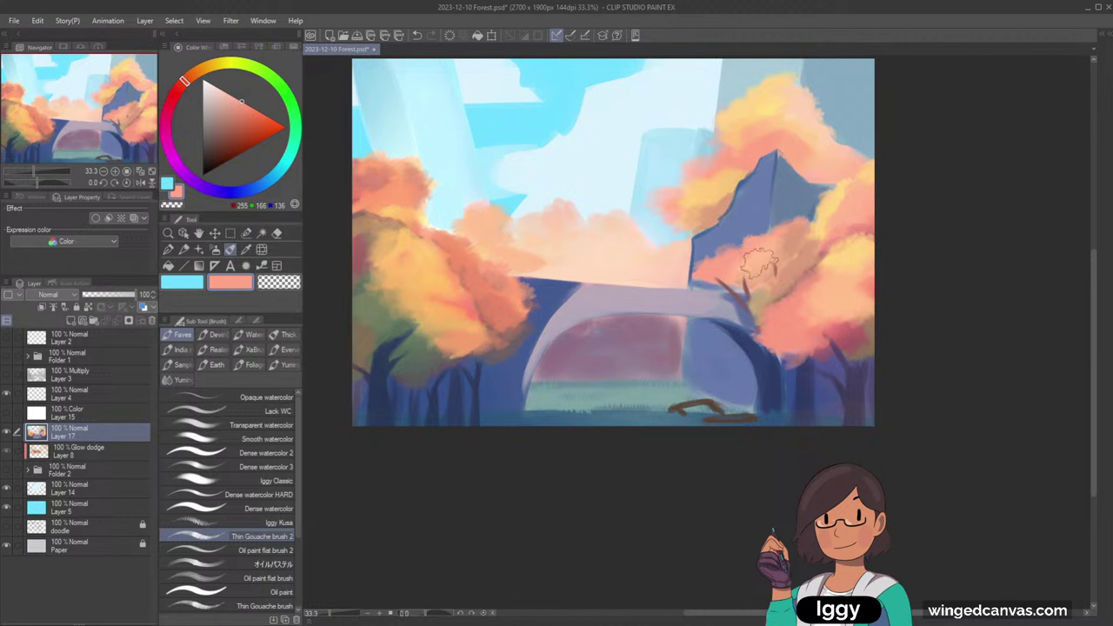
pyautogui.hotkey('ctrl', 't')
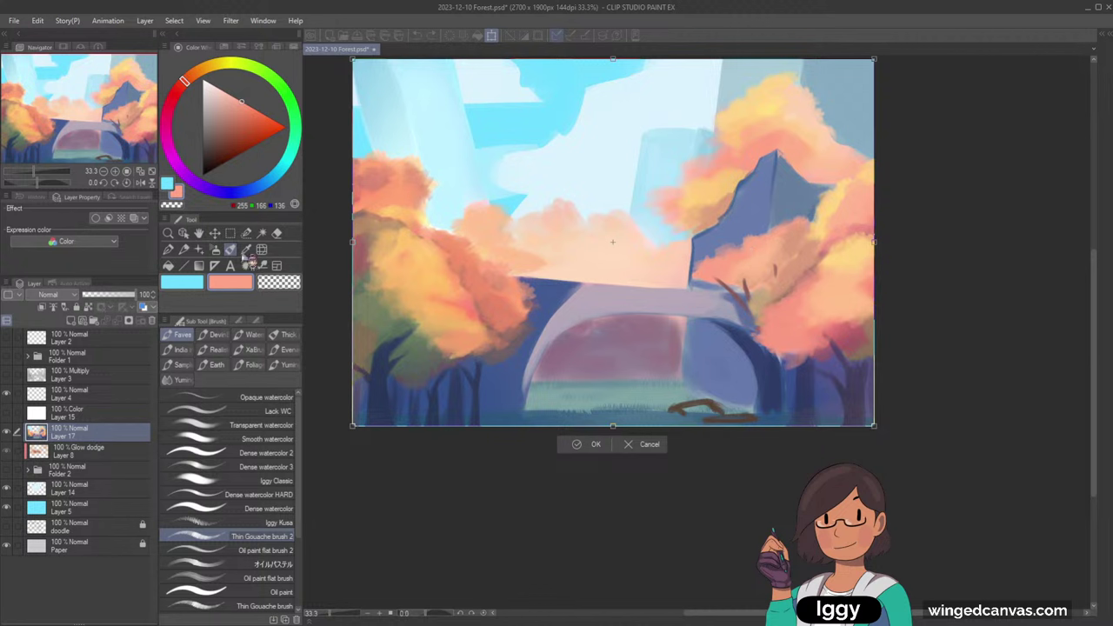
pyautogui.click(648, 445)
# - Rework the foliage's upper edge in front of the blue peak with sampled peach and coral, undoing the first peach stroke
pyautogui.moveTo(589, 288); pyautogui.dragTo(597, 327)
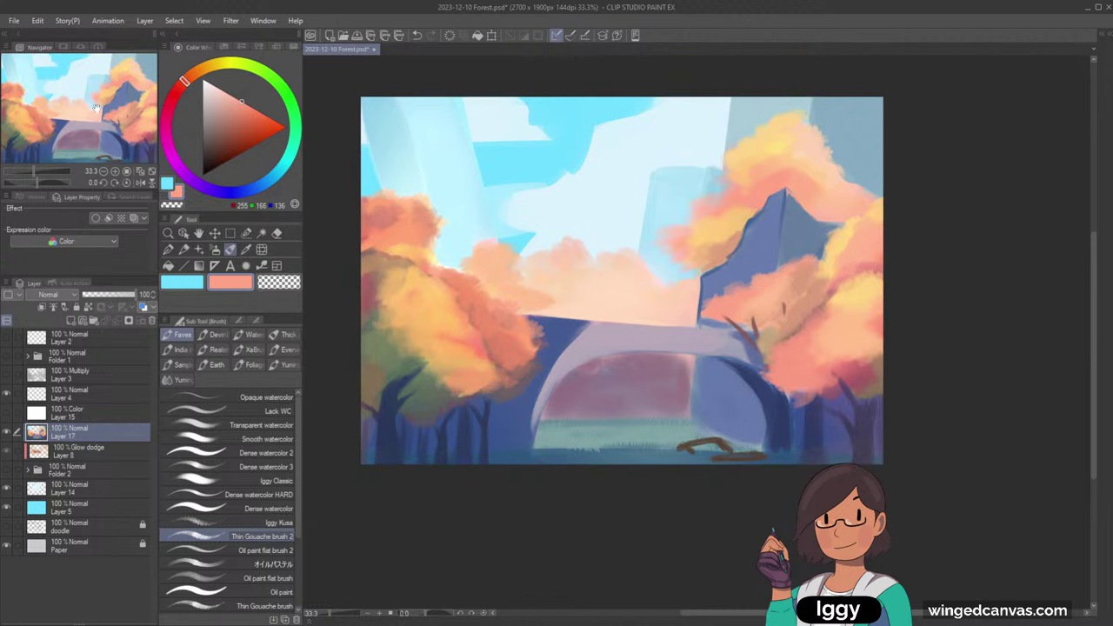
pyautogui.keyDown('alt'); pyautogui.click(746, 284); pyautogui.keyUp('alt')
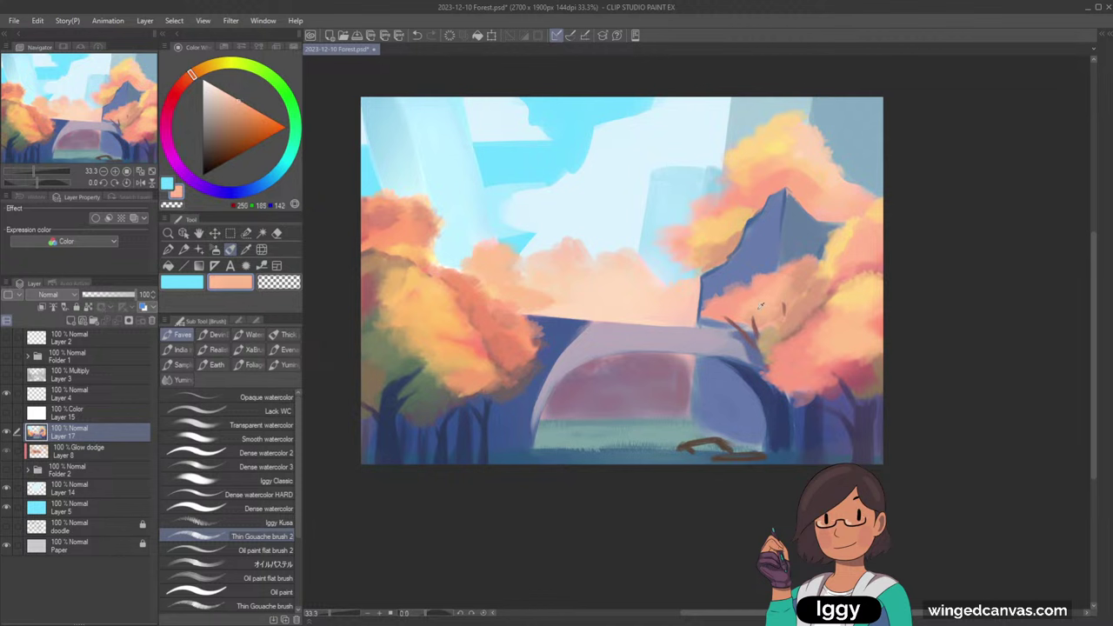
pyautogui.moveTo(745, 284); pyautogui.dragTo(764, 275)
pyautogui.hotkey('ctrl', 'z')
pyautogui.keyDown('alt'); pyautogui.click(756, 296); pyautogui.keyUp('alt')
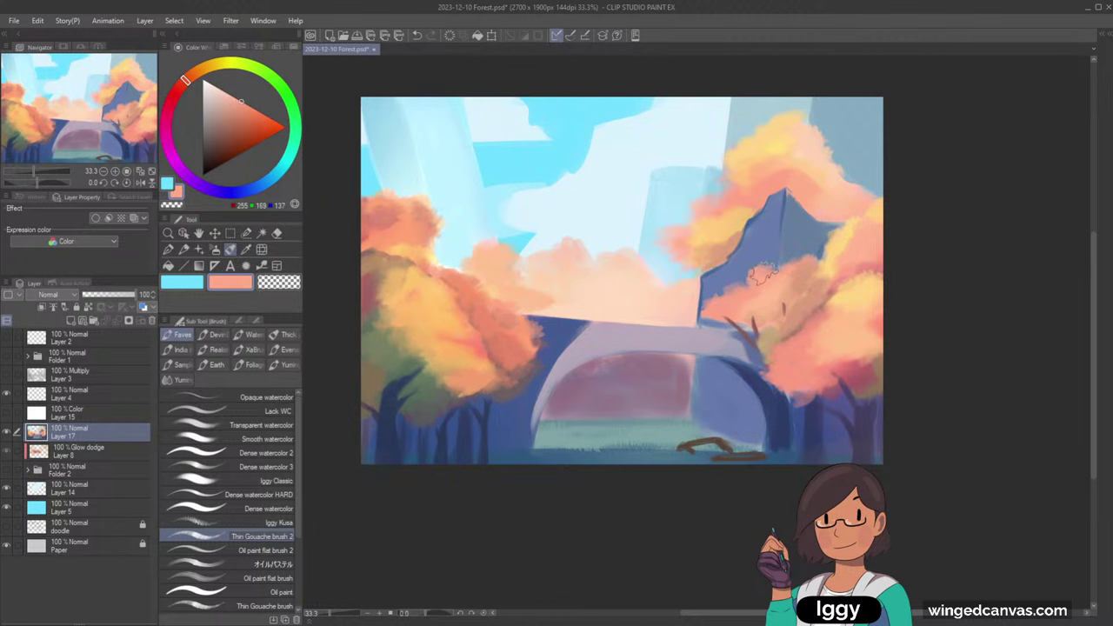
# - Check the painting's values in greyscale by temporarily showing the Color-mode Layer 15 and toggling Layer 17's visibility
pyautogui.click(152, 171)
pyautogui.click(7, 413)
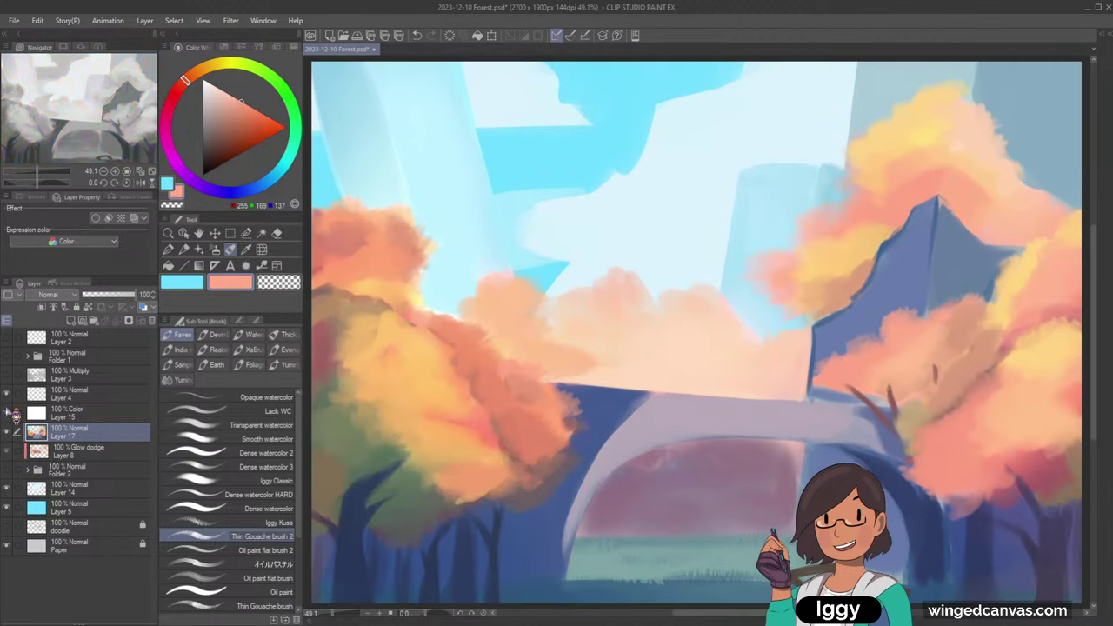
pyautogui.scroll(-3, 822, 279)
pyautogui.scroll(1, 1020, 300)
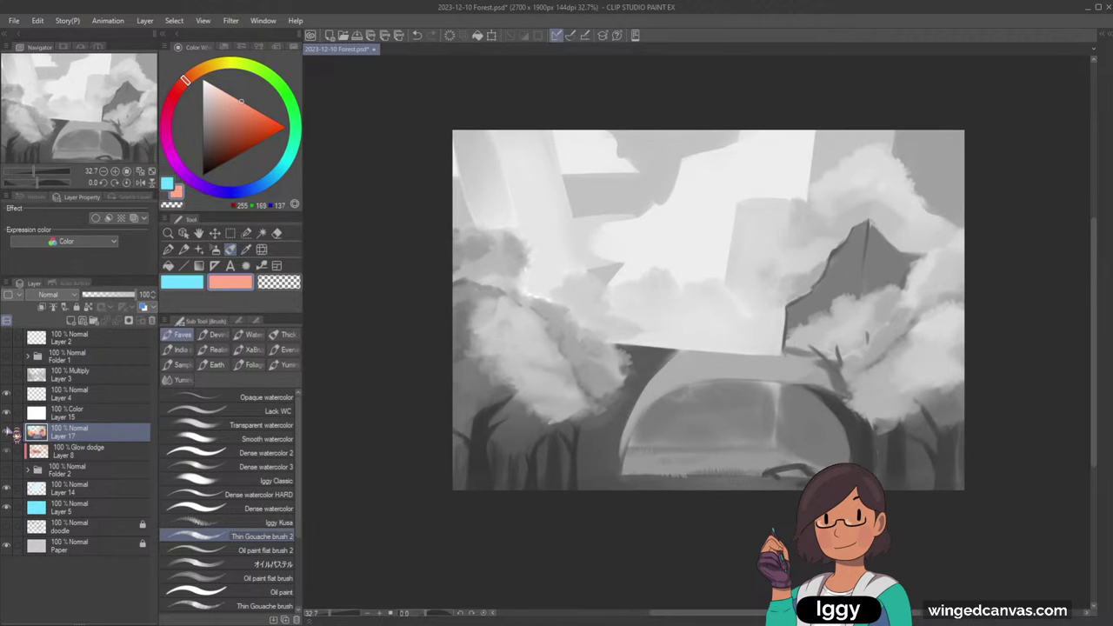
pyautogui.click(7, 433)
pyautogui.click(6, 433)
pyautogui.click(15, 414)
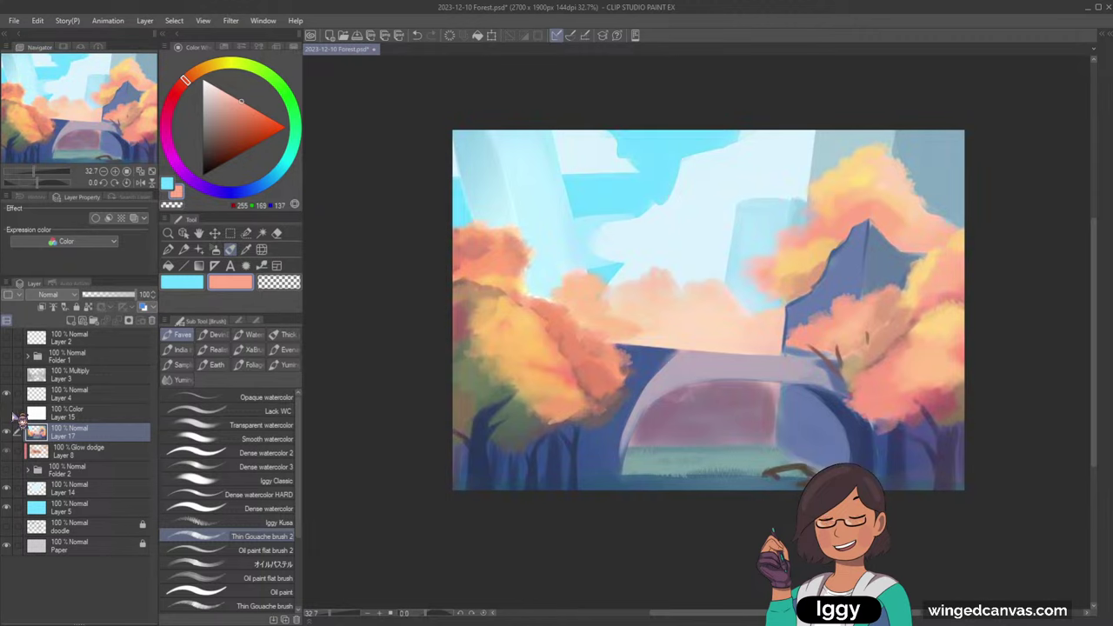
# - Add muted coral touches to the foliage clump overlapping the lower part of the blue peak
pyautogui.scroll(1, 762, 407)
pyautogui.moveTo(112, 151)
pyautogui.mouseDown()
pyautogui.moveTo(144, 173)
pyautogui.moveTo(144, 158)
pyautogui.mouseUp()
pyautogui.keyDown('alt'); pyautogui.click(640, 227); pyautogui.keyUp('alt')
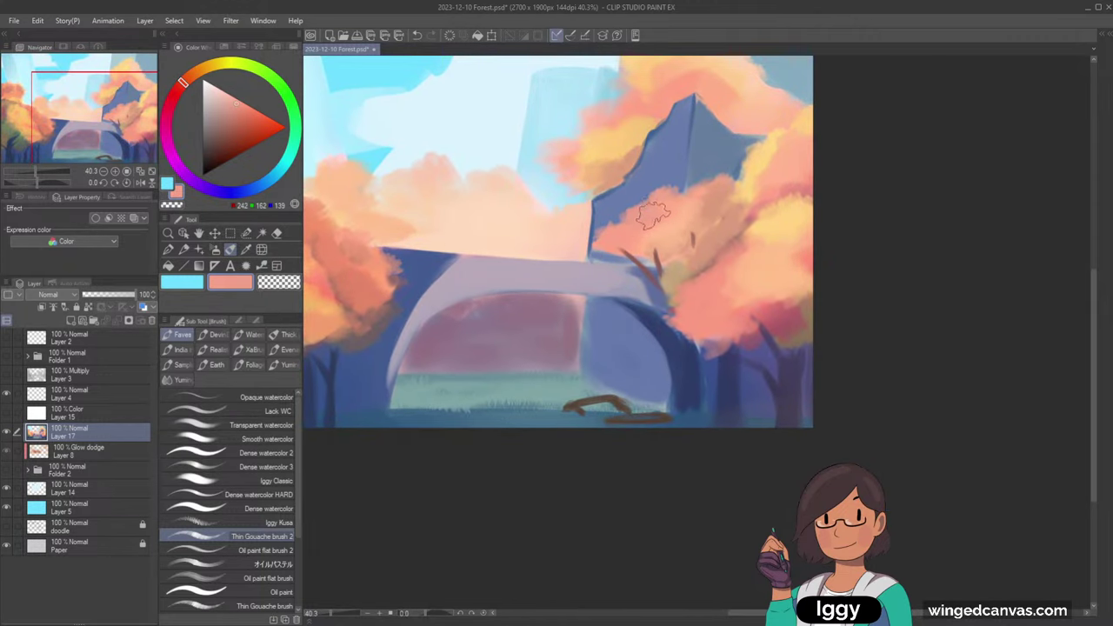
pyautogui.scroll(-3, 850, 167)
pyautogui.scroll(3, 851, 167)
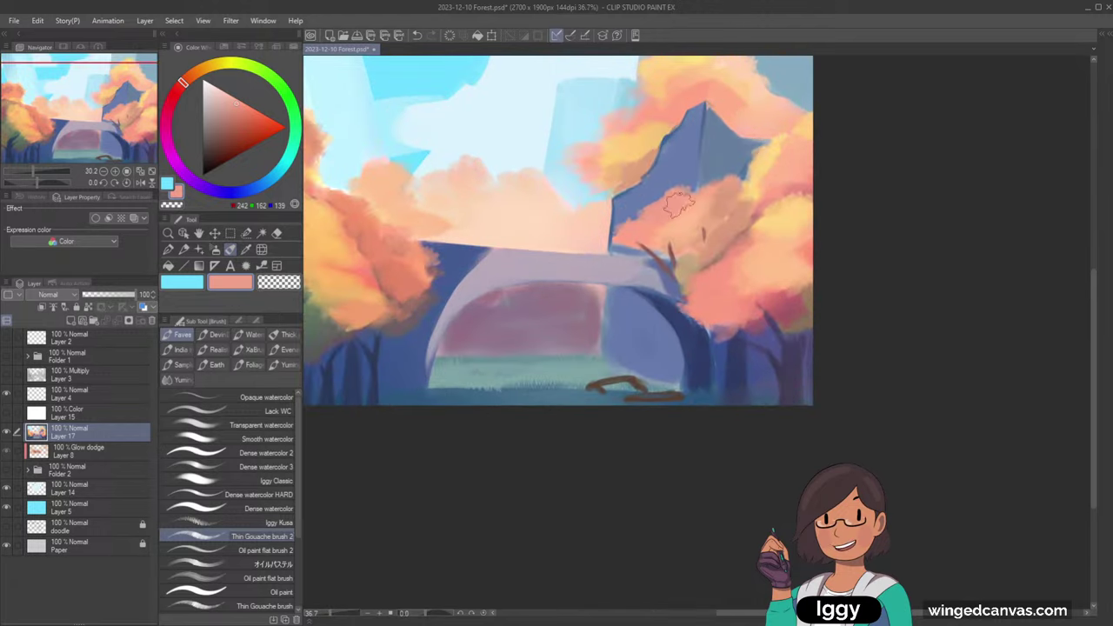
# - Repaint the wall inside the arch's right side with a darker blue sampled from the peak, using Dense watercolor 3
pyautogui.keyDown('alt'); pyautogui.click(671, 173); pyautogui.keyUp('alt')
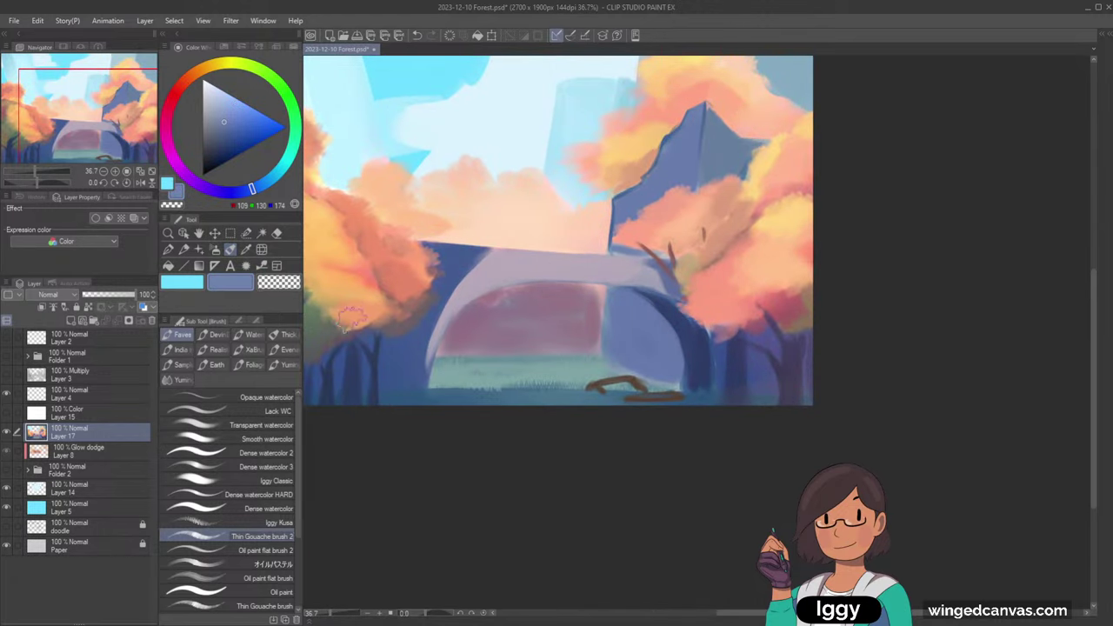
pyautogui.click(280, 467)
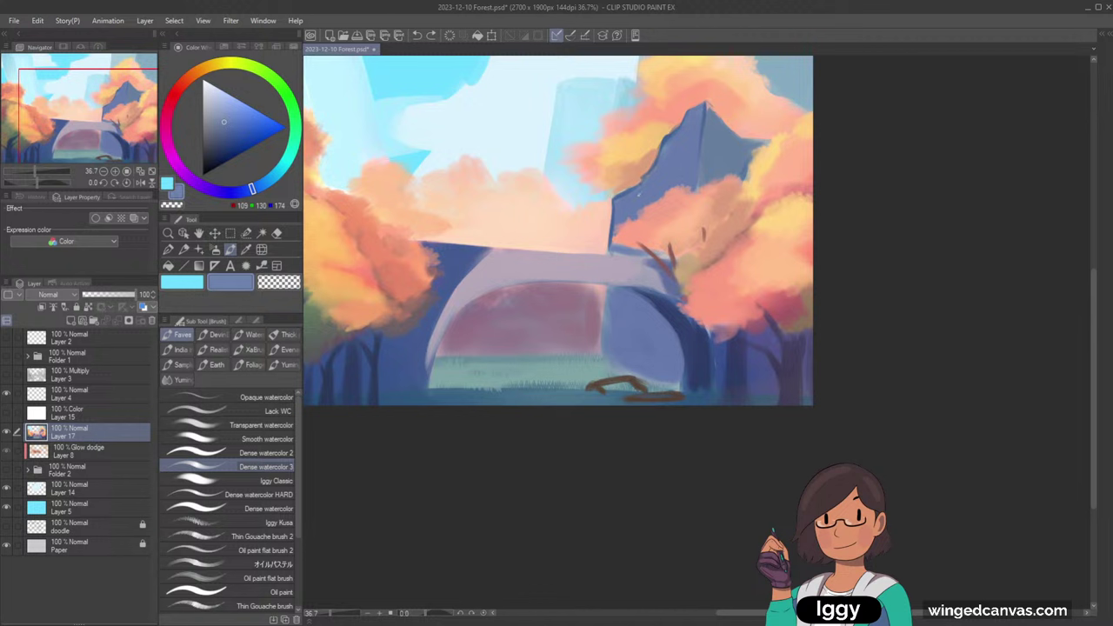
pyautogui.keyDown('alt'); pyautogui.click(615, 213); pyautogui.keyUp('alt')
pyautogui.moveTo(605, 290)
pyautogui.mouseDown()
pyautogui.moveTo(606, 330)
pyautogui.moveTo(653, 355)
pyautogui.moveTo(646, 335)
pyautogui.mouseUp()
pyautogui.moveTo(611, 294)
pyautogui.mouseDown()
pyautogui.moveTo(676, 360)
pyautogui.moveTo(668, 335)
pyautogui.moveTo(609, 353)
pyautogui.moveTo(673, 373)
pyautogui.moveTo(671, 340)
pyautogui.mouseUp()
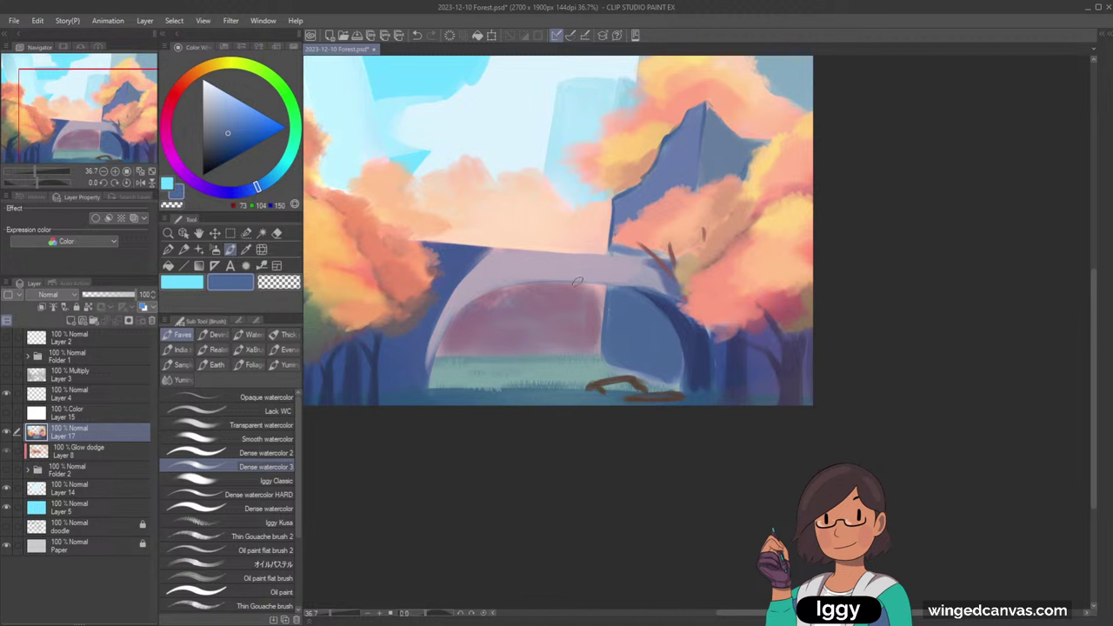
# - Soften the blue peak's left outline with sampled blues and add a small dark blue mark near its lower left edge
pyautogui.keyDown('alt'); pyautogui.click(633, 192); pyautogui.keyUp('alt')
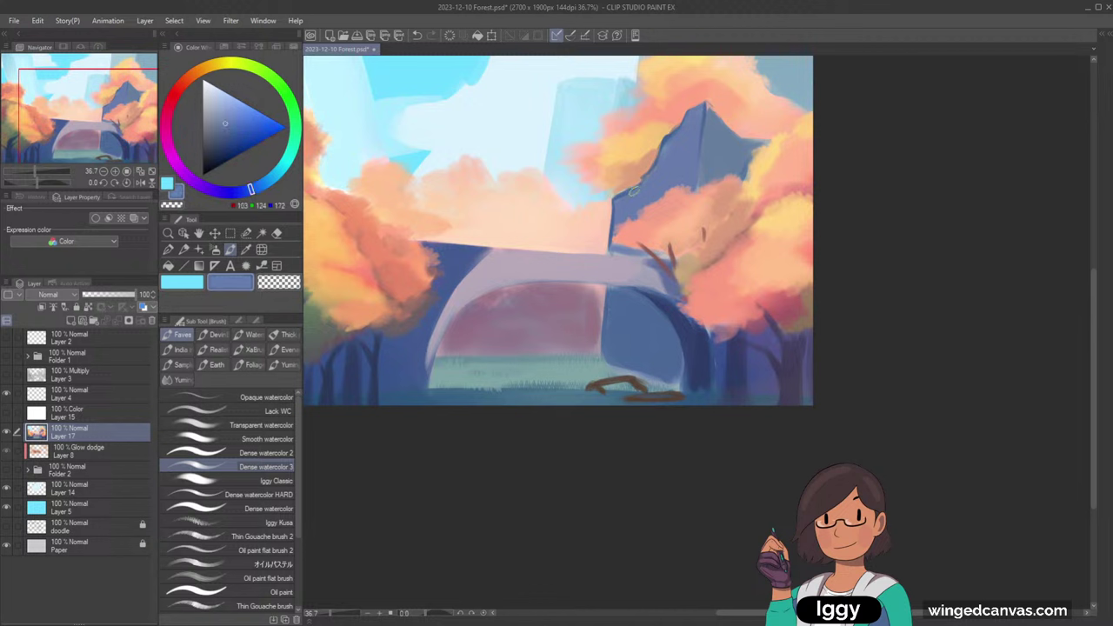
pyautogui.keyDown('alt'); pyautogui.click(673, 139); pyautogui.keyUp('alt')
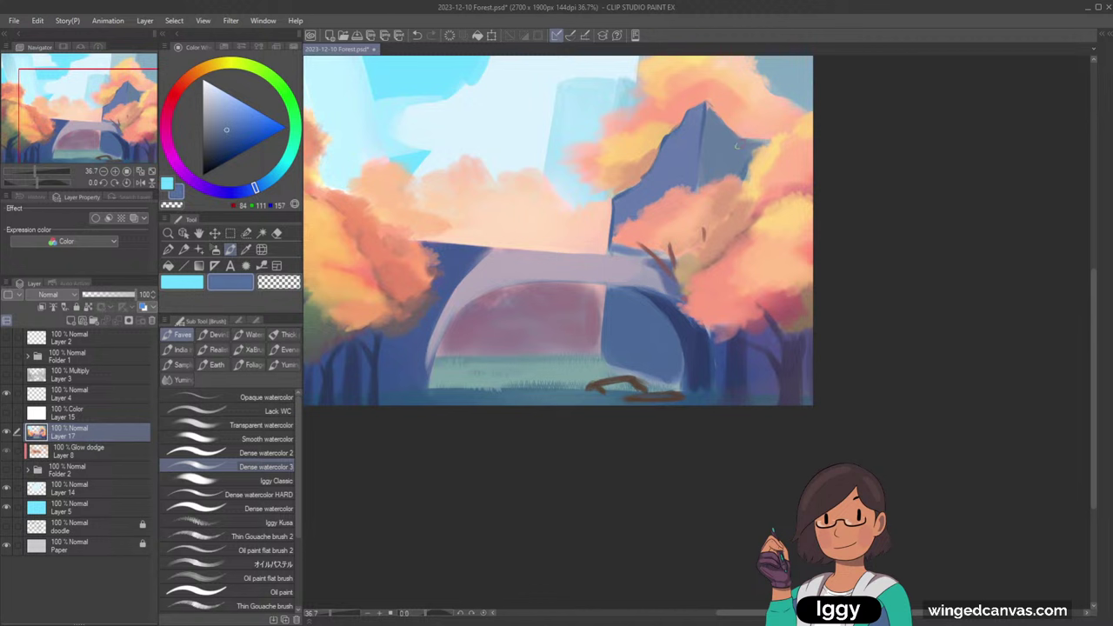
pyautogui.keyDown('alt'); pyautogui.click(674, 236); pyautogui.keyUp('alt')
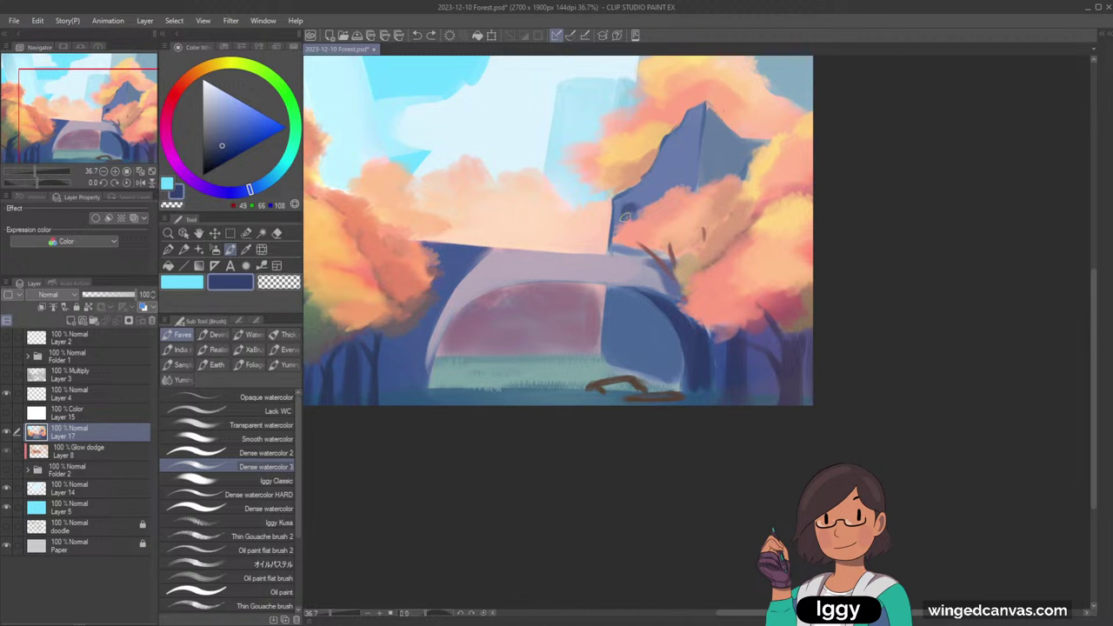
pyautogui.keyDown('alt'); pyautogui.click(632, 204); pyautogui.keyUp('alt')
pyautogui.moveTo(633, 209); pyautogui.dragTo(628, 214)
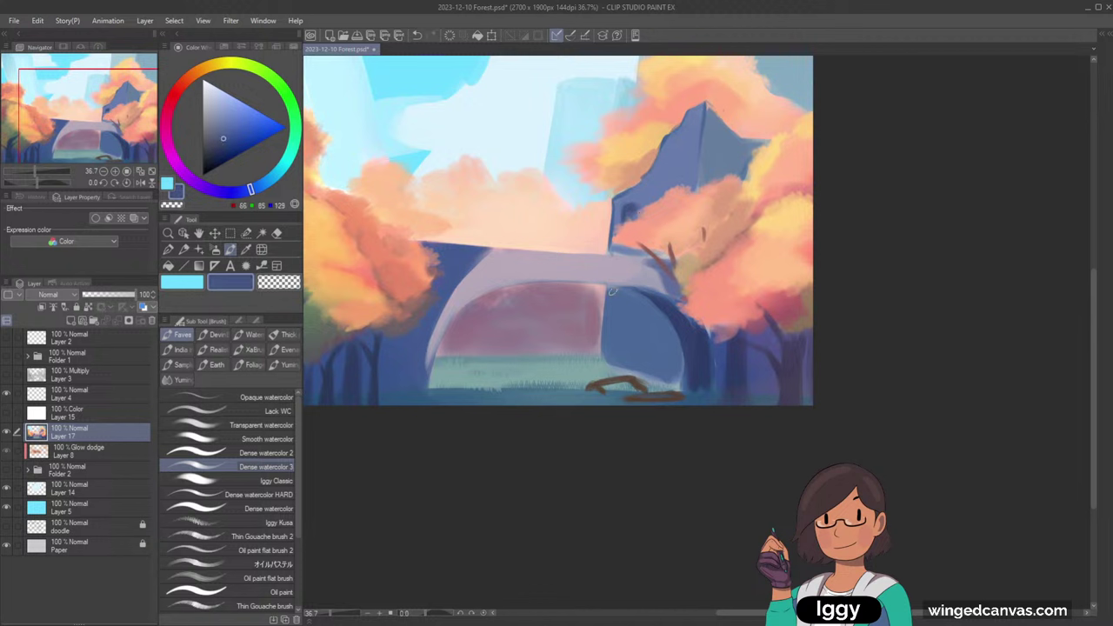
# - Undo the last stroke and paint a dark blue vertical shadow along the left edge of the wall inside the arch
pyautogui.hotkey('ctrl', 'z')
pyautogui.moveTo(618, 296); pyautogui.dragTo(612, 363)
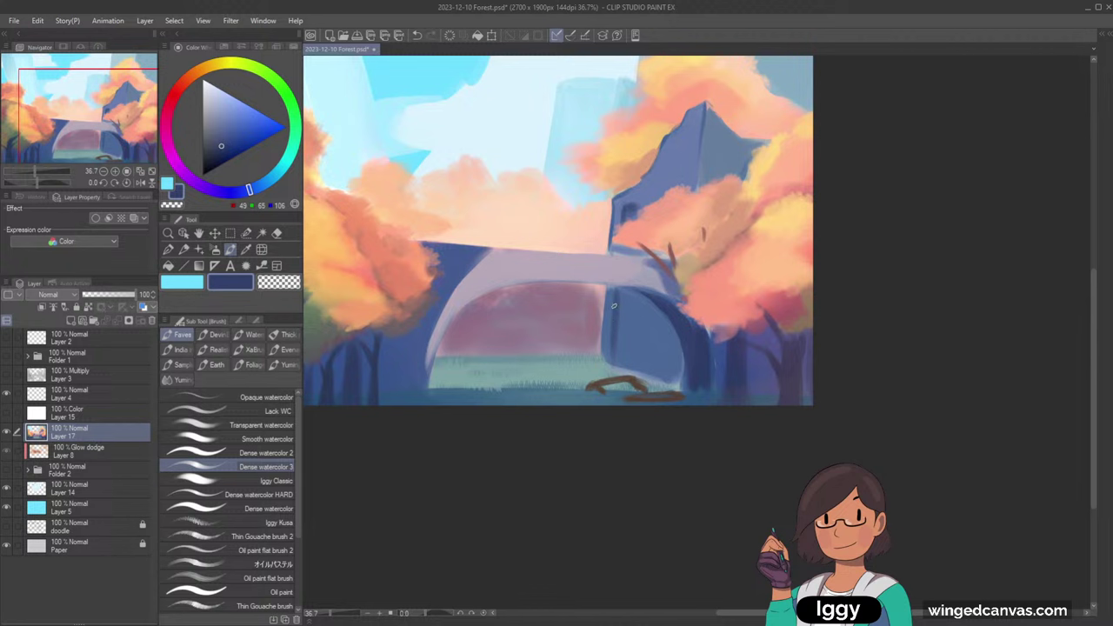
pyautogui.keyDown('alt'); pyautogui.click(615, 318); pyautogui.keyUp('alt')
pyautogui.keyDown('alt'); pyautogui.click(614, 318); pyautogui.keyUp('alt')
# - Blend the vertical shadow into the wall under the arch with sampled mid blue
pyautogui.press('-')
pyautogui.press('-')
pyautogui.press('-')
pyautogui.press('-')
pyautogui.press('-')
pyautogui.press('-')
pyautogui.press('-')
pyautogui.press('-')
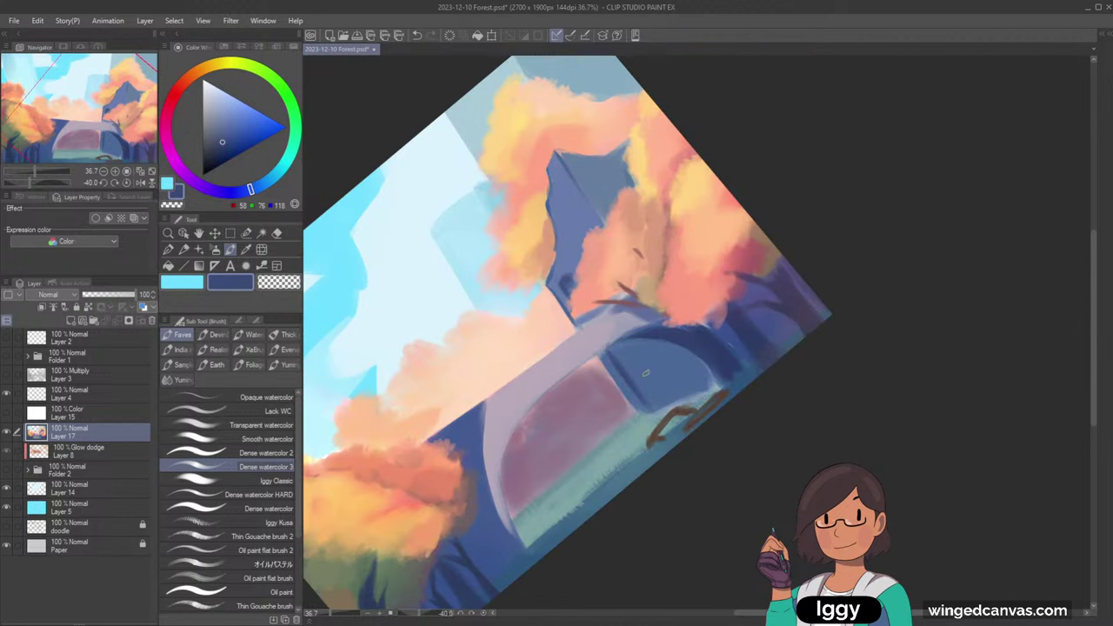
pyautogui.keyDown('alt'); pyautogui.click(633, 354); pyautogui.keyUp('alt')
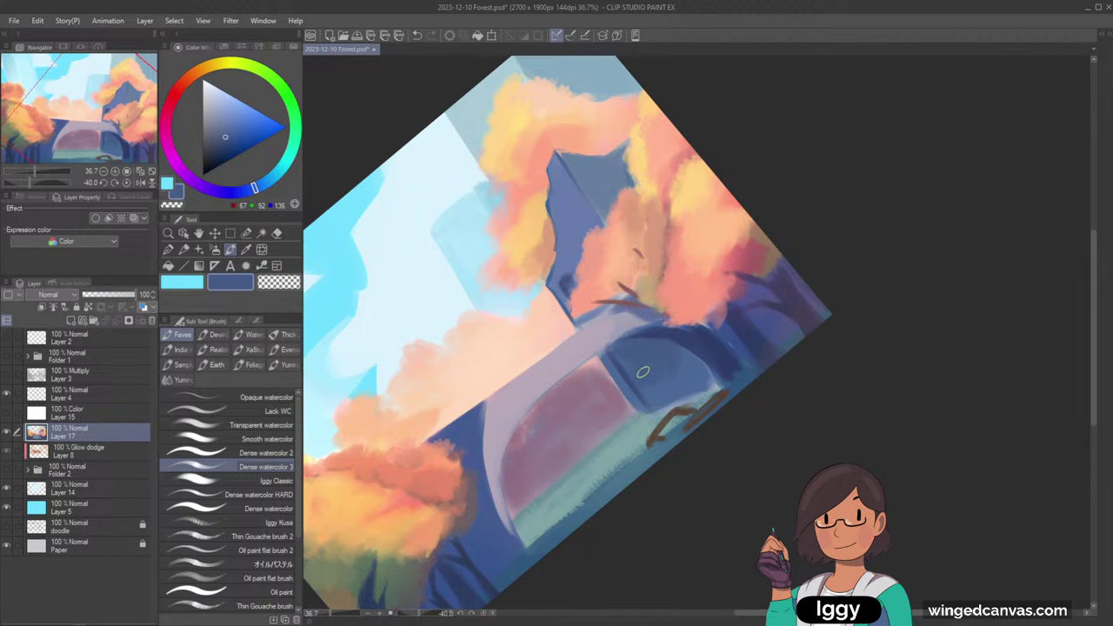
# - Even out the blue wall under the arch's right side with a sampled dark blue
pyautogui.keyDown('alt'); pyautogui.click(627, 365); pyautogui.keyUp('alt')
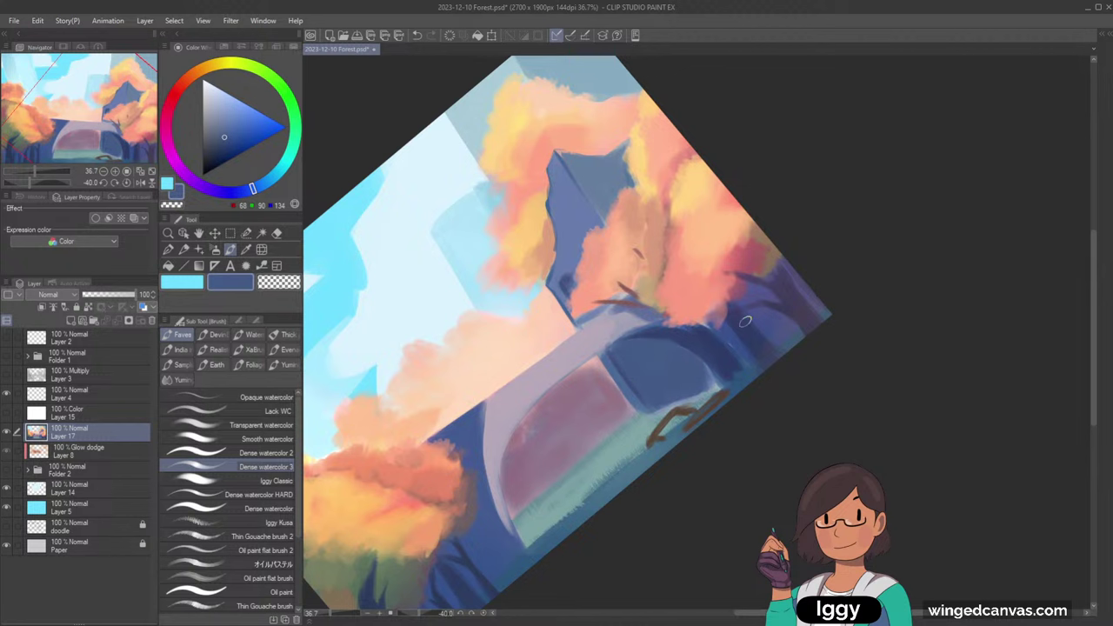
pyautogui.press('^')
pyautogui.scroll(-2, 746, 321)
pyautogui.press('-')
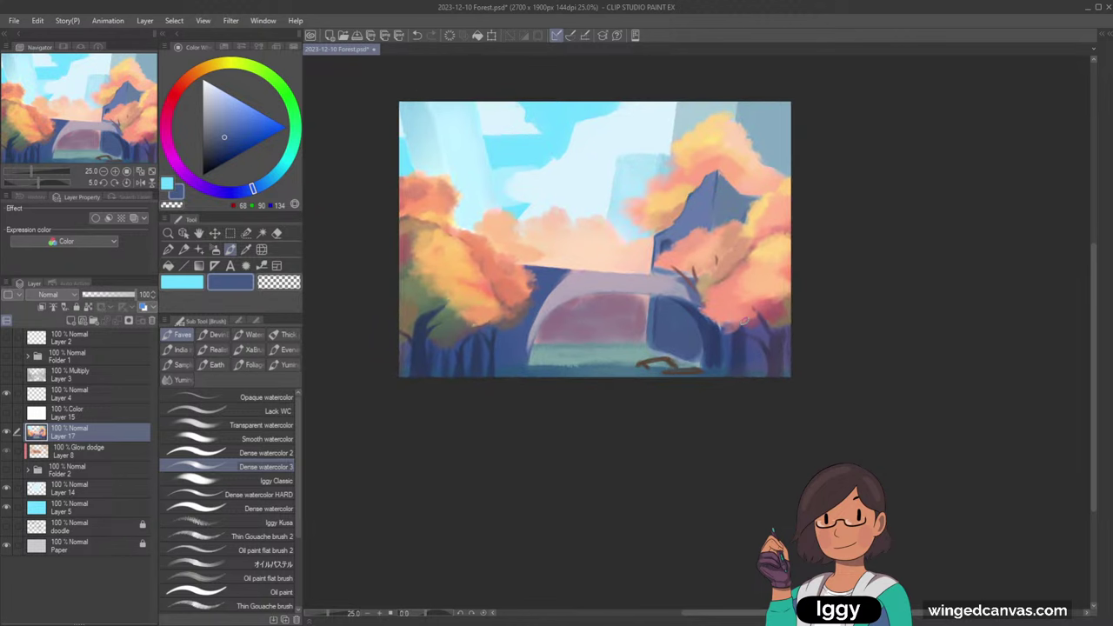
pyautogui.scroll(1, 745, 321)
pyautogui.click(152, 173)
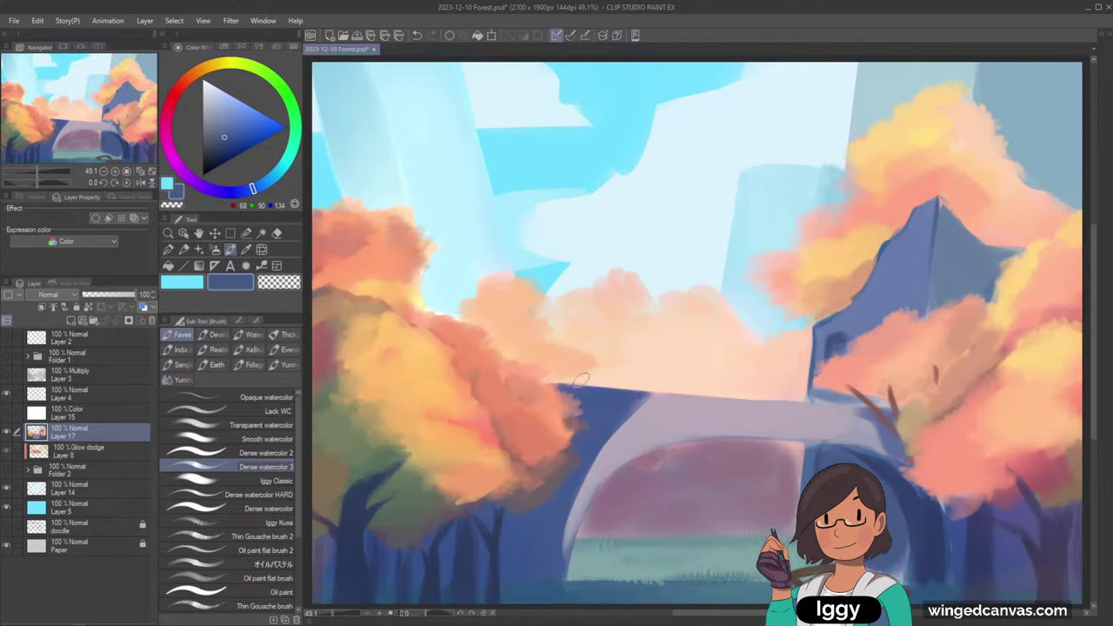
# - Paint a tapered dark blue contour line along the left curve of the lilac arch rim and trim it with sampled lilac
pyautogui.keyDown('alt'); pyautogui.click(576, 471); pyautogui.keyUp('alt')
pyautogui.moveTo(570, 524); pyautogui.dragTo(622, 454)
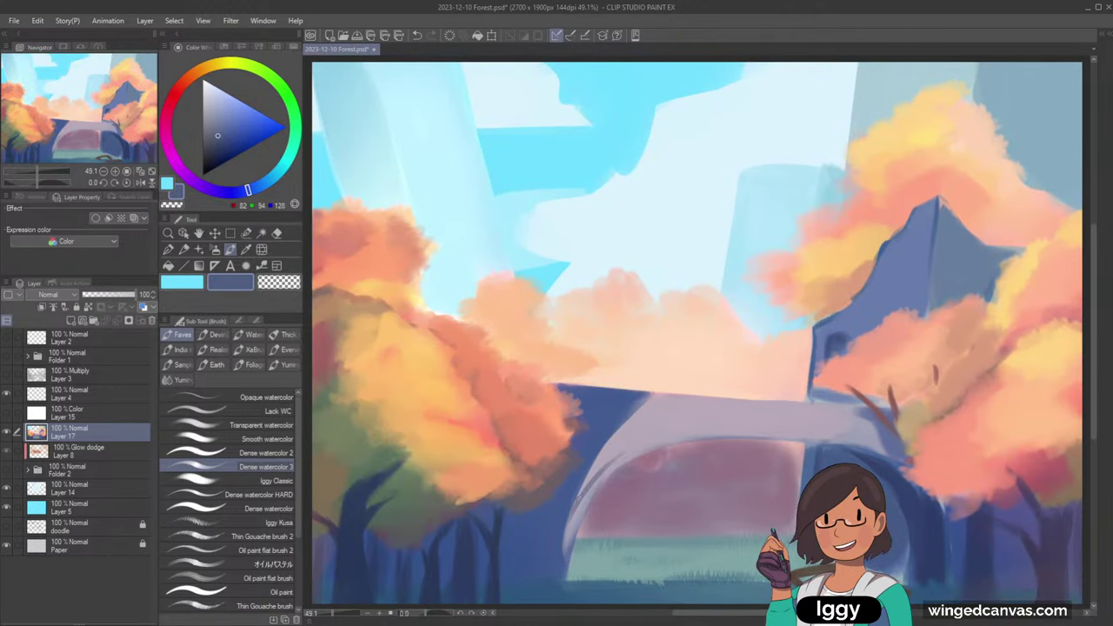
pyautogui.moveTo(578, 499); pyautogui.dragTo(622, 447)
pyautogui.moveTo(569, 532); pyautogui.dragTo(620, 449)
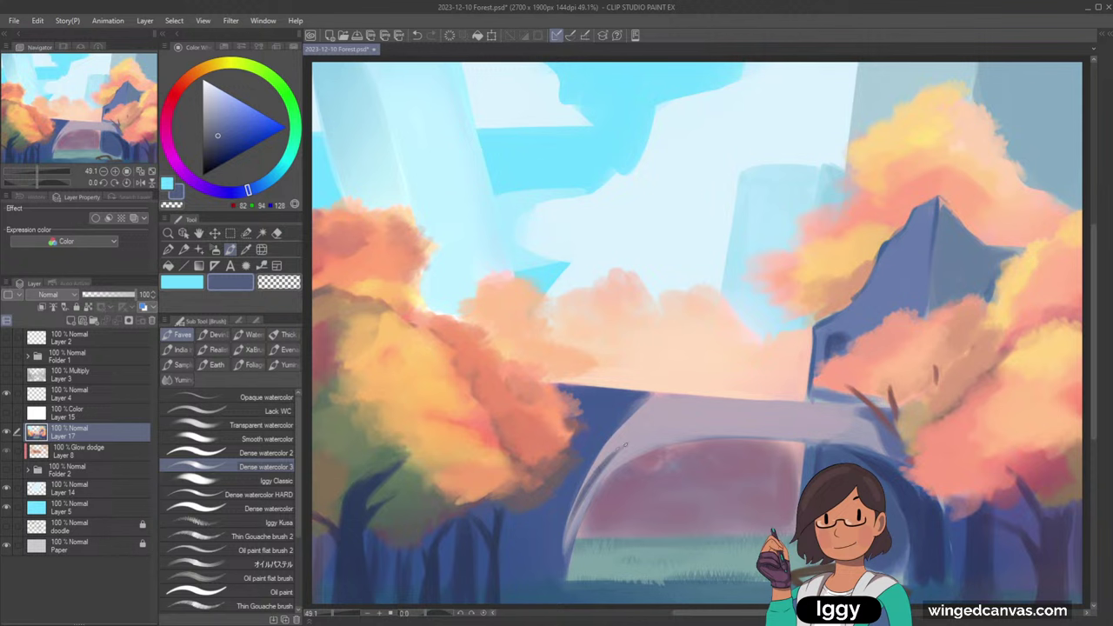
pyautogui.moveTo(580, 501); pyautogui.dragTo(637, 438)
pyautogui.keyDown('alt'); pyautogui.click(624, 451); pyautogui.keyUp('alt')
pyautogui.press('-')
pyautogui.press('-')
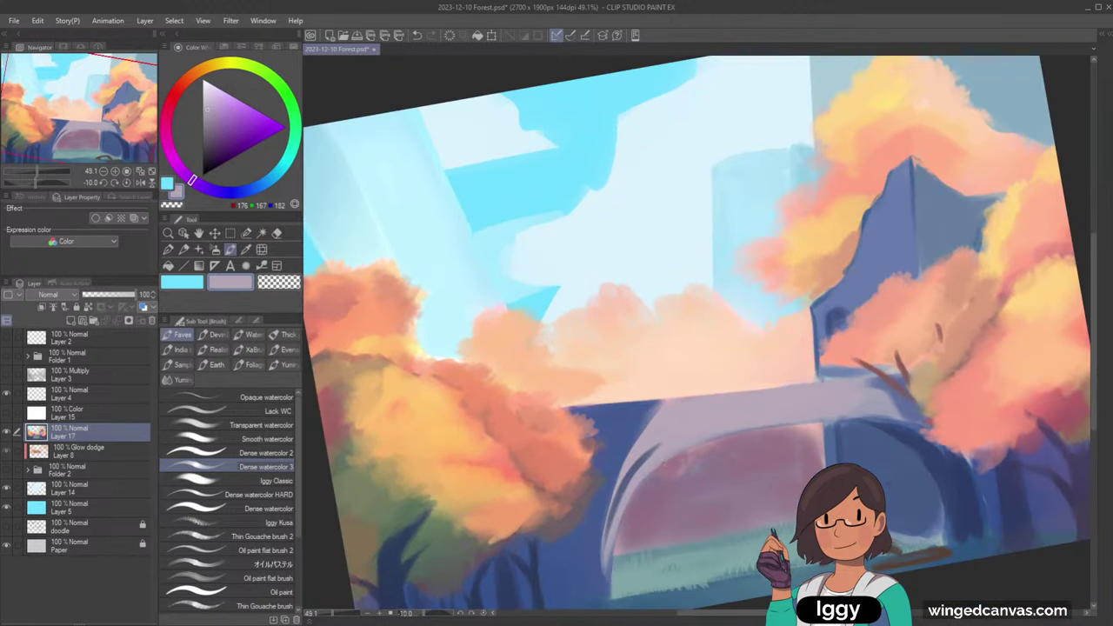
# - Paint a long dark blue line along the bridge just below its top edge, redoing the first strokes
pyautogui.keyDown('alt'); pyautogui.click(642, 458); pyautogui.keyUp('alt')
pyautogui.press('-')
pyautogui.press('-')
pyautogui.press('-')
pyautogui.moveTo(678, 417)
pyautogui.mouseDown()
pyautogui.moveTo(728, 398)
pyautogui.moveTo(644, 432)
pyautogui.moveTo(819, 364)
pyautogui.mouseUp()
pyautogui.hotkey('ctrl', 'z')
pyautogui.hotkey('ctrl', 'z')
pyautogui.moveTo(759, 387); pyautogui.dragTo(880, 341)
pyautogui.moveTo(678, 420); pyautogui.dragTo(777, 384)
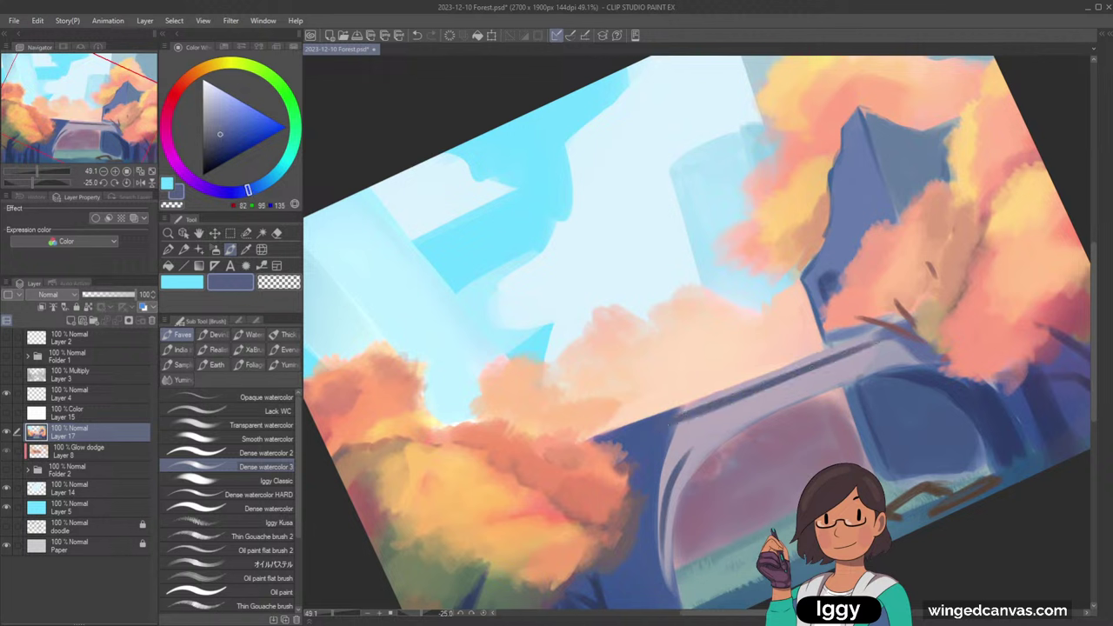
pyautogui.keyDown('alt'); pyautogui.click(637, 432); pyautogui.keyUp('alt')
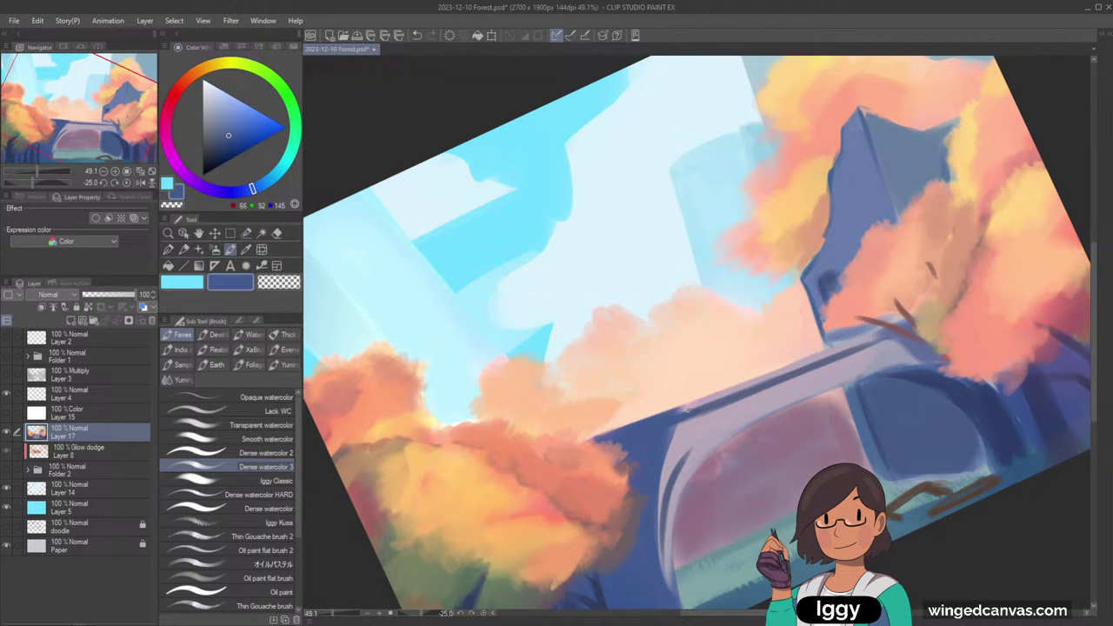
# - Continue the muted blue contour line along the upper curve of the arch rim and soften it with sampled lilac
pyautogui.keyDown('alt'); pyautogui.click(688, 452); pyautogui.keyUp('alt')
pyautogui.moveTo(687, 457); pyautogui.dragTo(722, 432)
pyautogui.moveTo(682, 472); pyautogui.dragTo(722, 433)
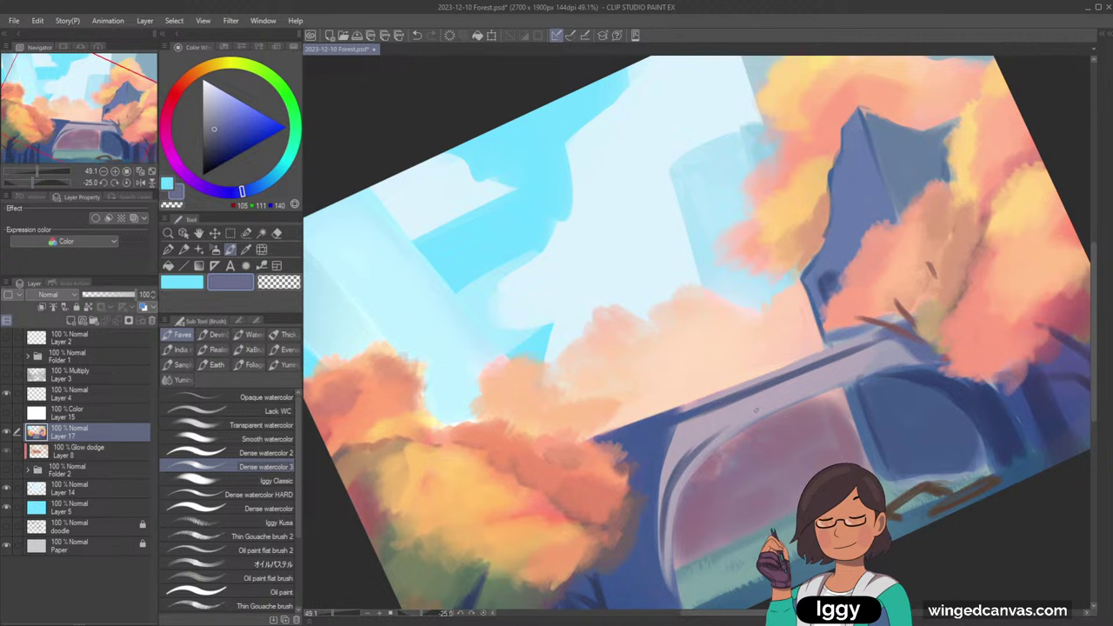
pyautogui.moveTo(744, 415)
pyautogui.mouseDown()
pyautogui.moveTo(861, 367)
pyautogui.moveTo(924, 355)
pyautogui.mouseUp()
pyautogui.keyDown('alt'); pyautogui.click(696, 423); pyautogui.keyUp('alt')
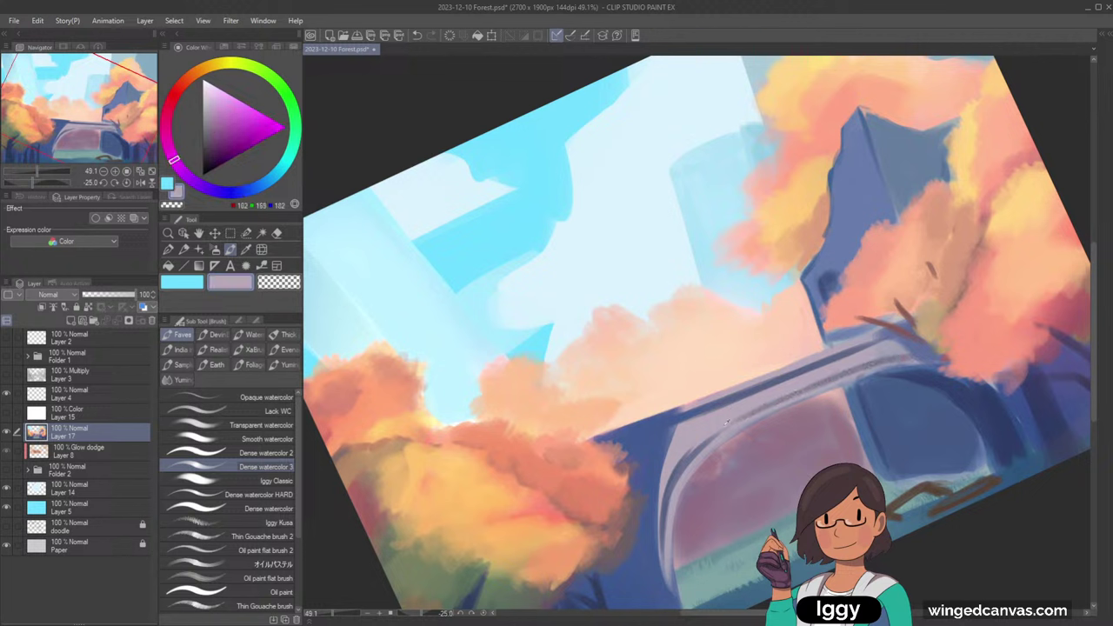
pyautogui.keyDown('alt'); pyautogui.click(742, 416); pyautogui.keyUp('alt')
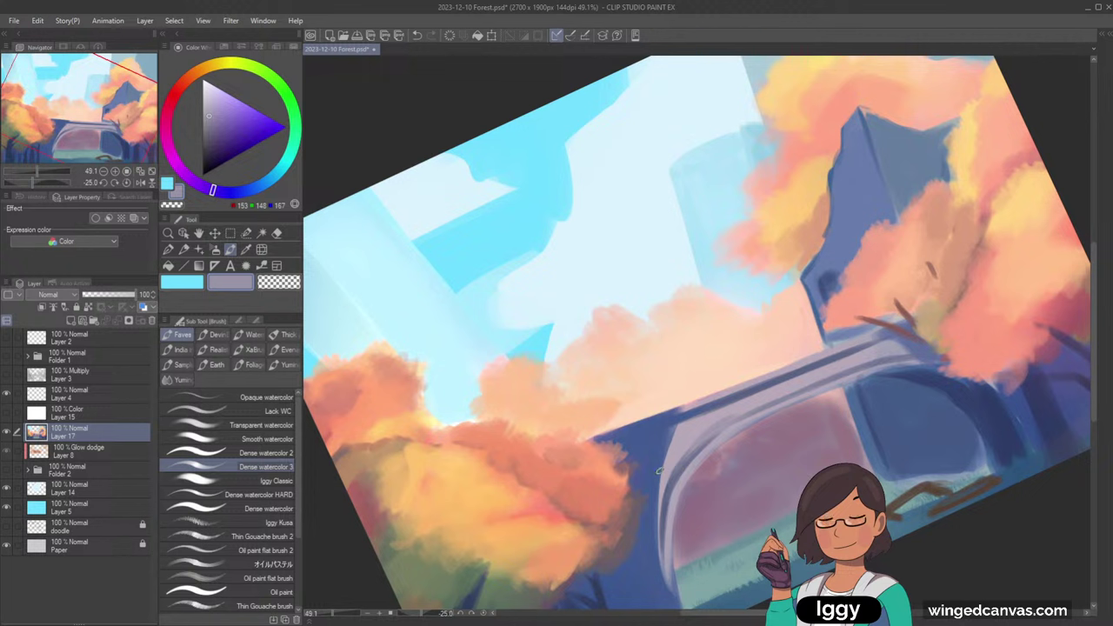
pyautogui.keyDown('alt'); pyautogui.click(658, 472); pyautogui.keyUp('alt')
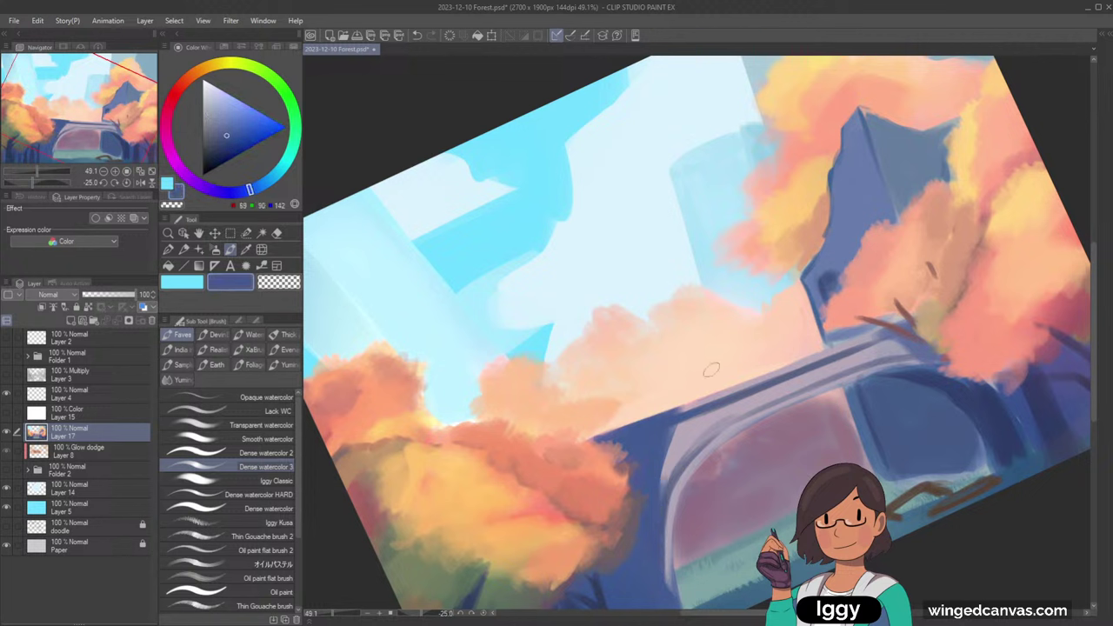
pyautogui.keyDown('alt'); pyautogui.click(681, 426); pyautogui.keyUp('alt')
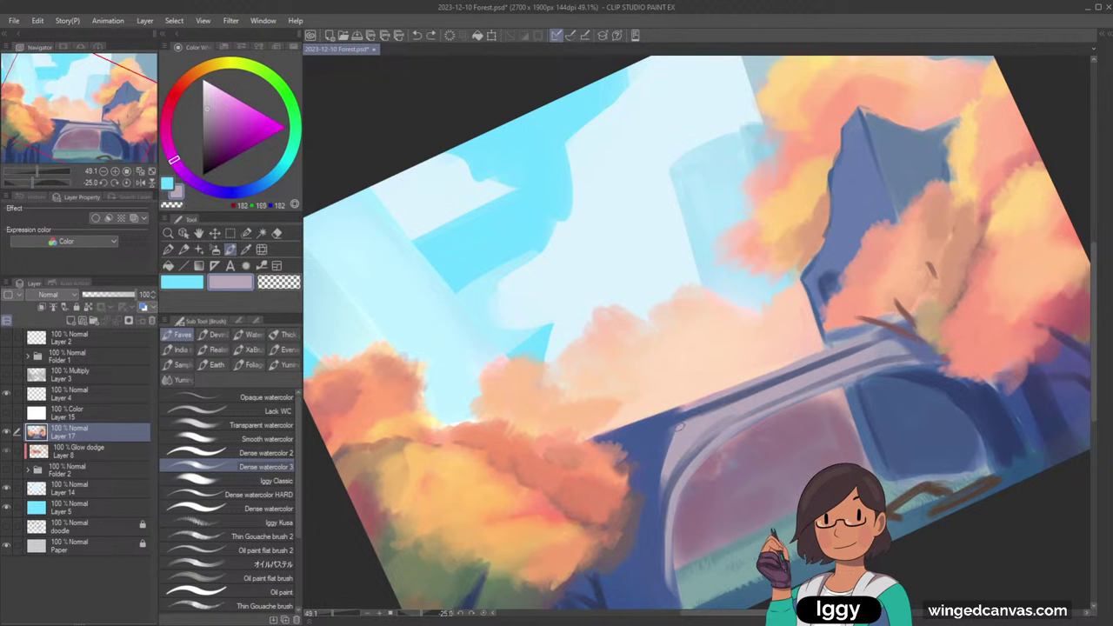
pyautogui.keyDown('alt'); pyautogui.click(773, 388); pyautogui.keyUp('alt')
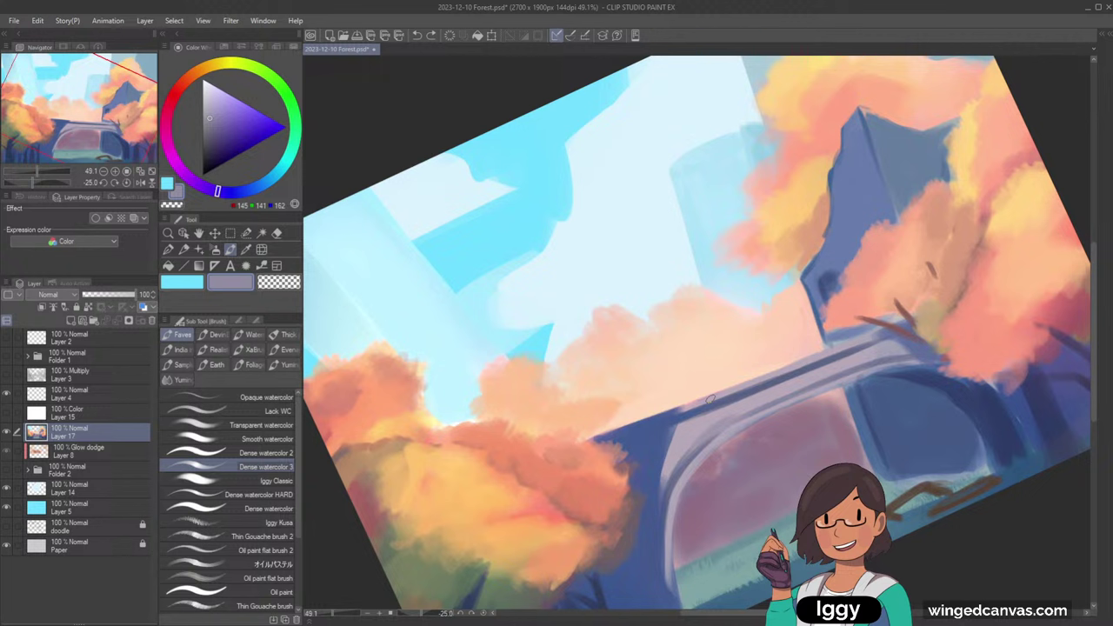
pyautogui.click(80, 414)
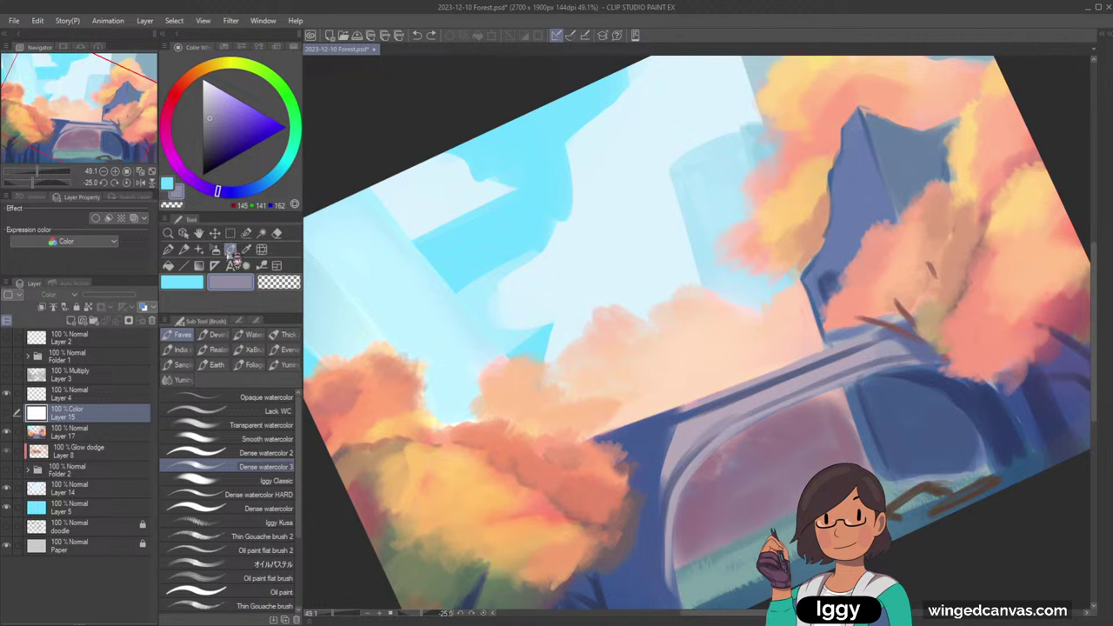
pyautogui.click(129, 434)
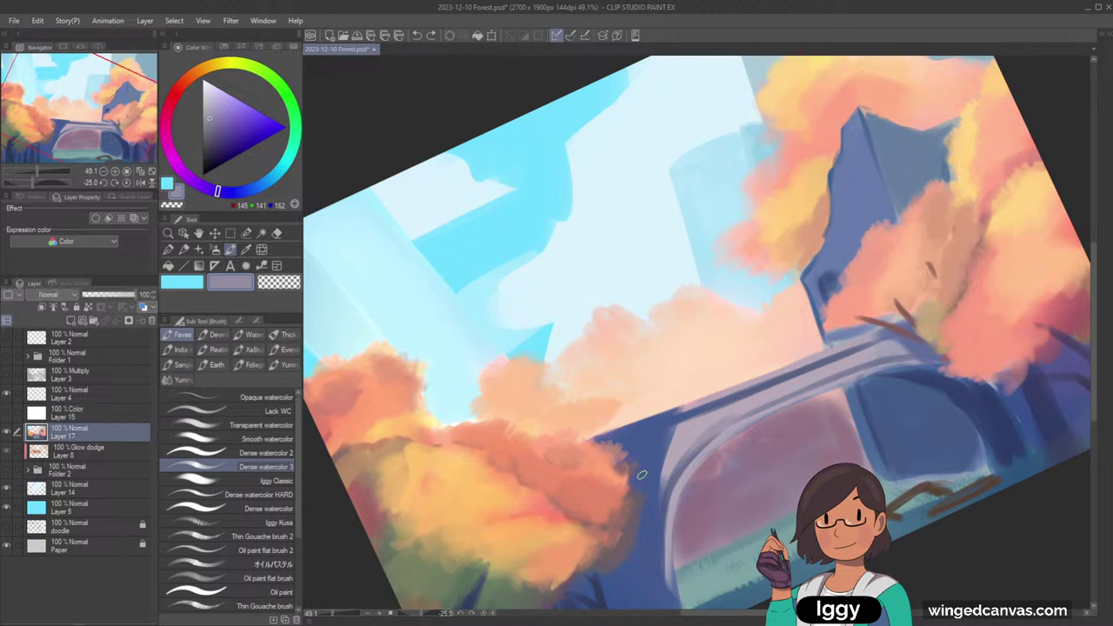
# - Round off the upper left corner of the lilac arch band on Layer 17 with sampled blue and lilac tones
pyautogui.keyDown('alt'); pyautogui.click(644, 470); pyautogui.keyUp('alt')
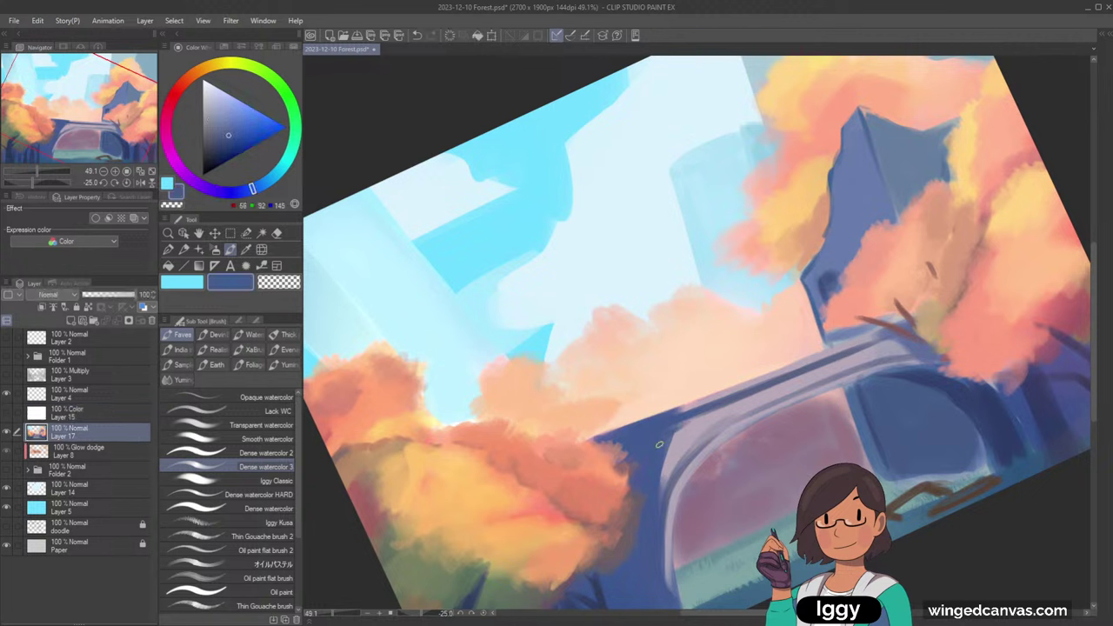
pyautogui.moveTo(659, 445); pyautogui.dragTo(699, 416)
pyautogui.keyDown('alt'); pyautogui.click(683, 431); pyautogui.keyUp('alt')
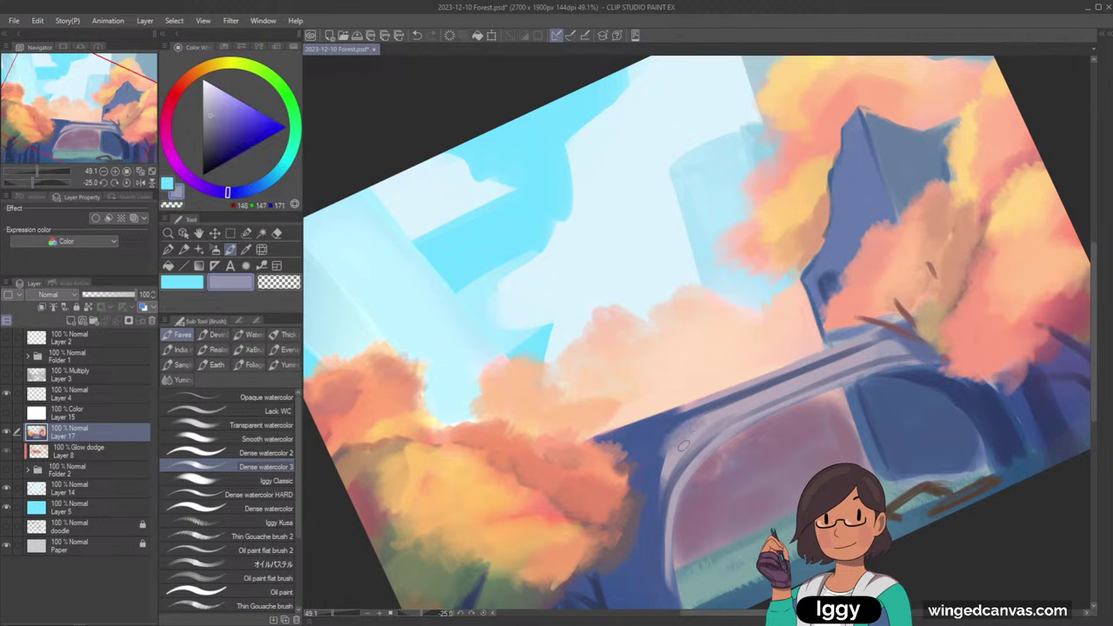
pyautogui.keyDown('alt'); pyautogui.click(688, 435); pyautogui.keyUp('alt')
pyautogui.moveTo(682, 433); pyautogui.dragTo(659, 496)
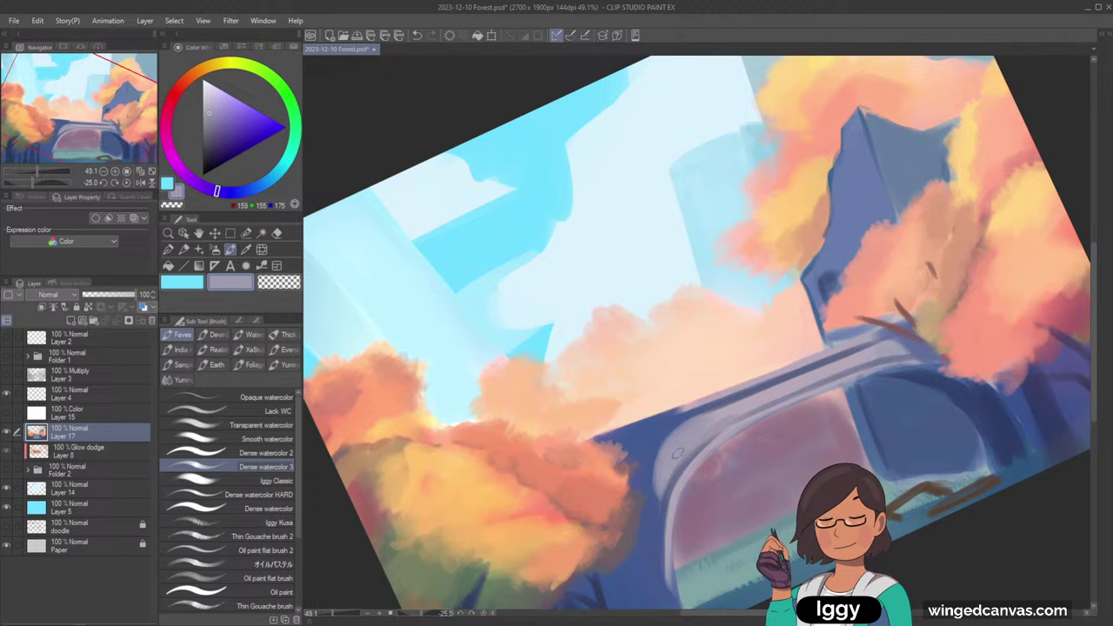
# - Blend the right end of the lilac bridge band below the branches with sampled blue-grey and lilac
pyautogui.keyDown('alt'); pyautogui.click(880, 364); pyautogui.keyUp('alt')
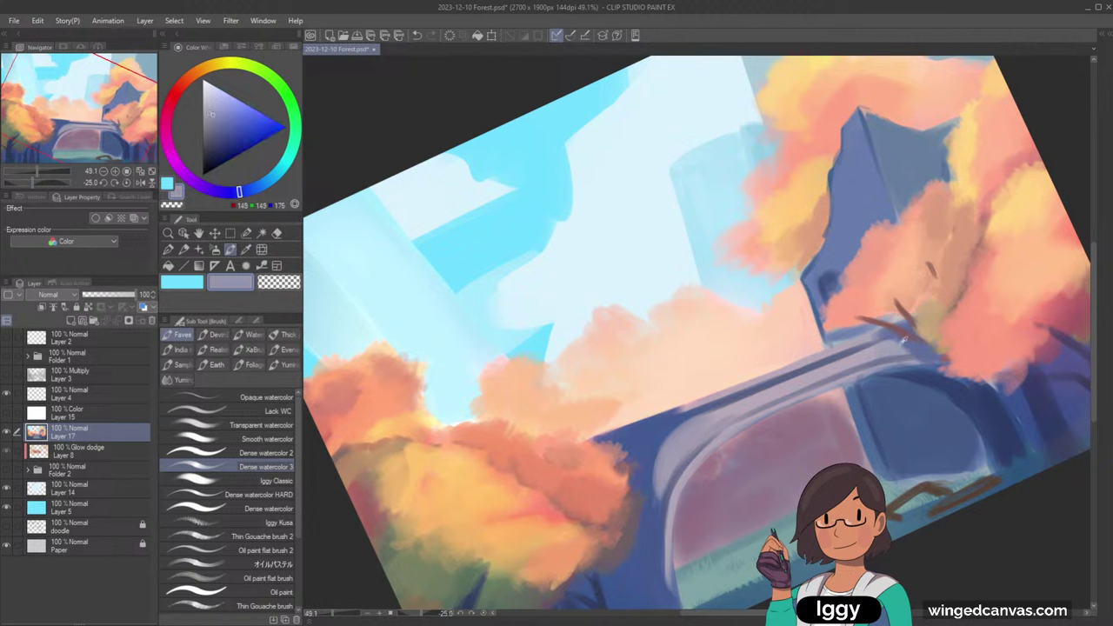
pyautogui.keyDown('alt'); pyautogui.click(856, 361); pyautogui.keyUp('alt')
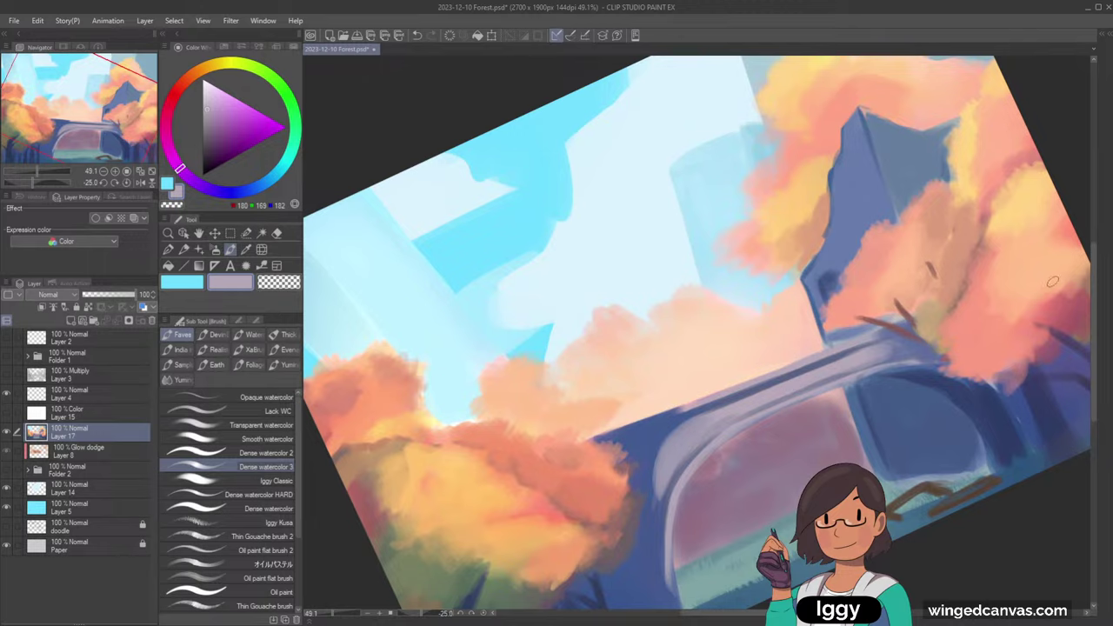
pyautogui.press('^')
pyautogui.press('^')
pyautogui.press('^')
pyautogui.press('^')
pyautogui.press('^')
pyautogui.press('^')
pyautogui.scroll(-3, 1050, 283)
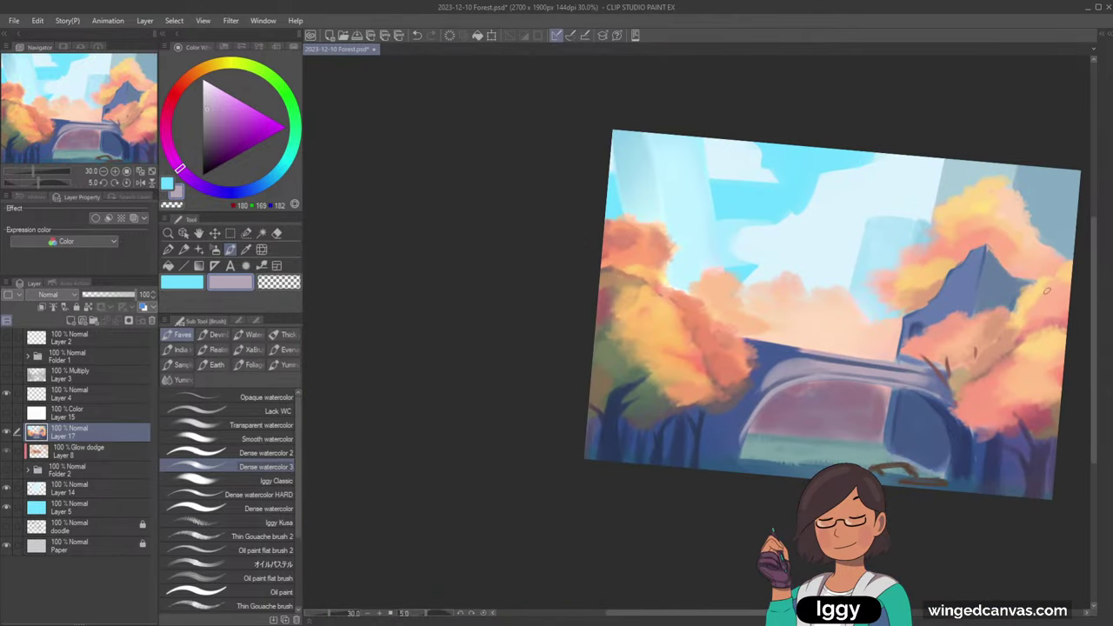
pyautogui.press('-')
pyautogui.moveTo(61, 124); pyautogui.dragTo(84, 123)
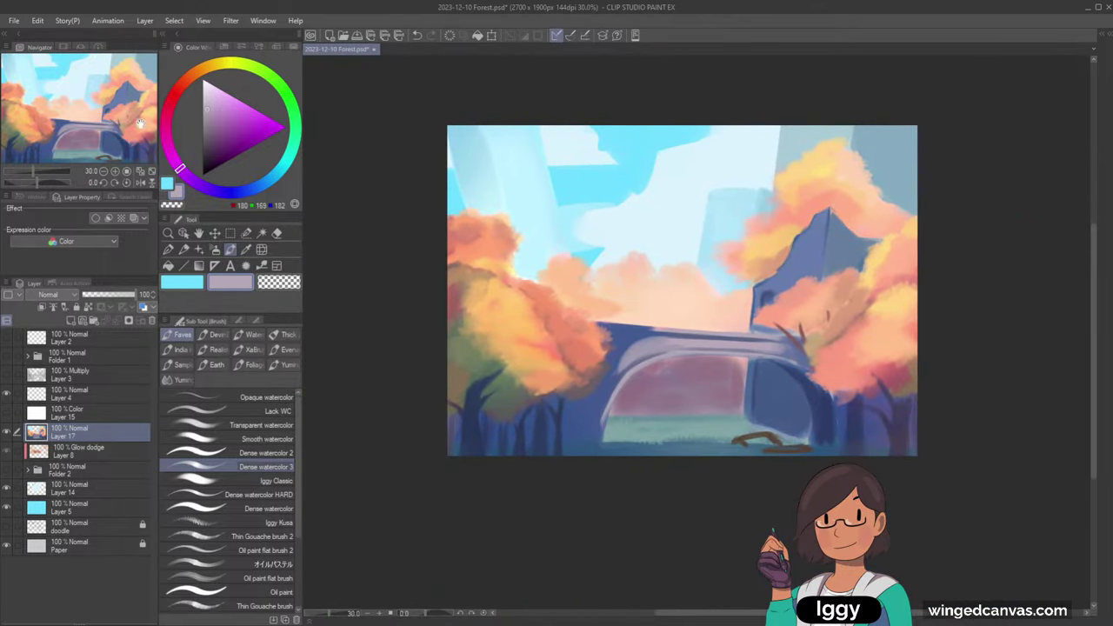
# - Reshape the blue peak's lower left outline into uneven steps with sampled blue and orange foliage tones
pyautogui.scroll(2, 1000, 272)
pyautogui.keyDown('alt'); pyautogui.click(720, 300); pyautogui.keyUp('alt')
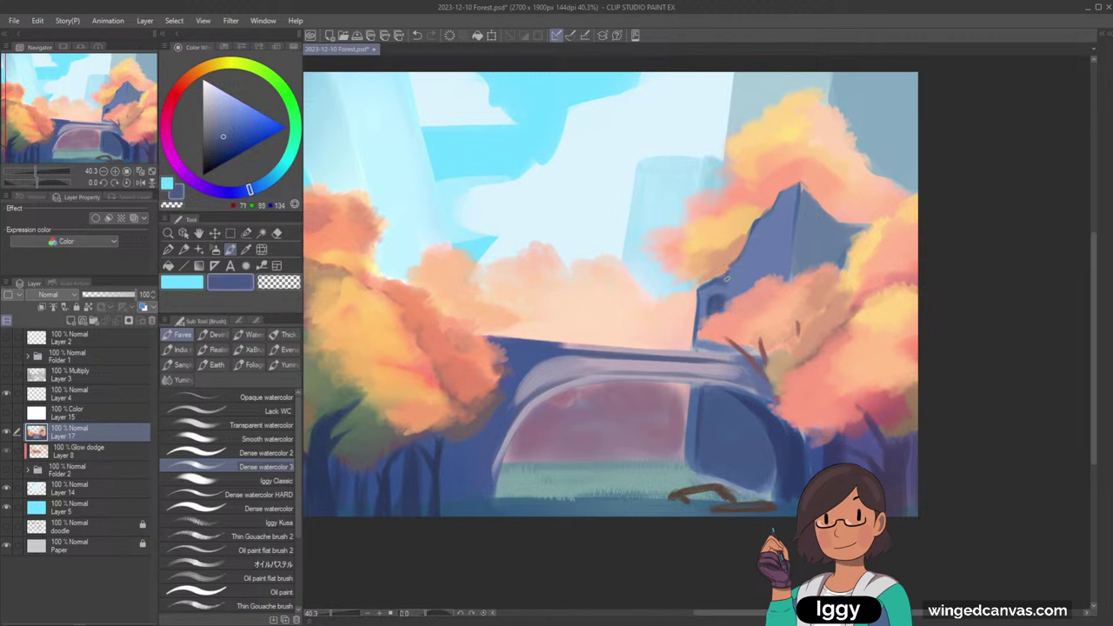
pyautogui.keyDown('alt'); pyautogui.click(727, 266); pyautogui.keyUp('alt')
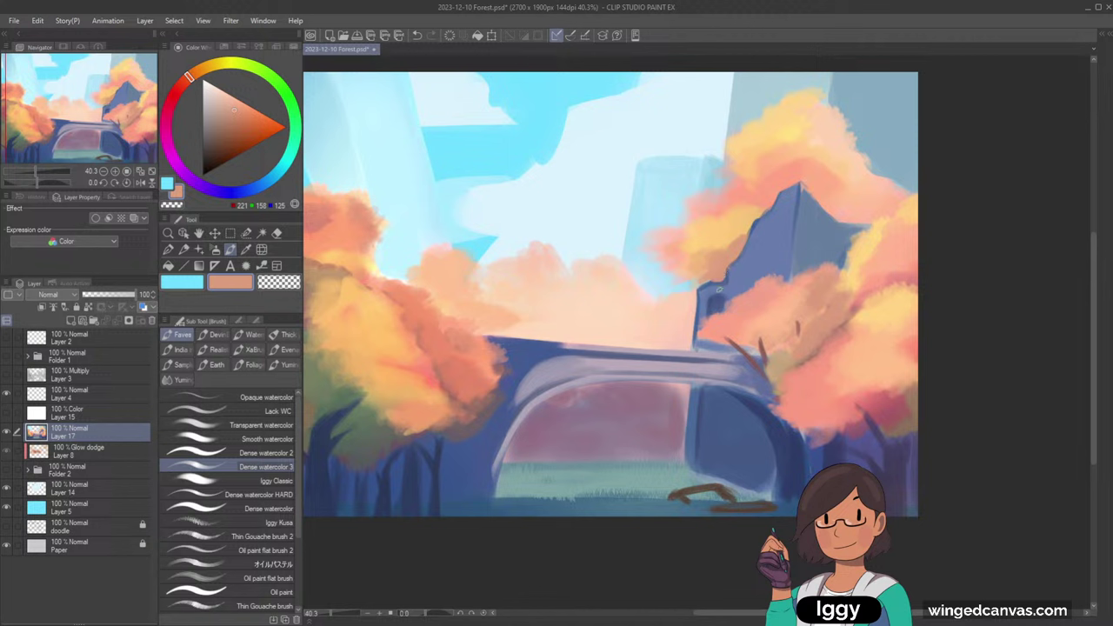
pyautogui.keyDown('alt'); pyautogui.click(719, 289); pyautogui.keyUp('alt')
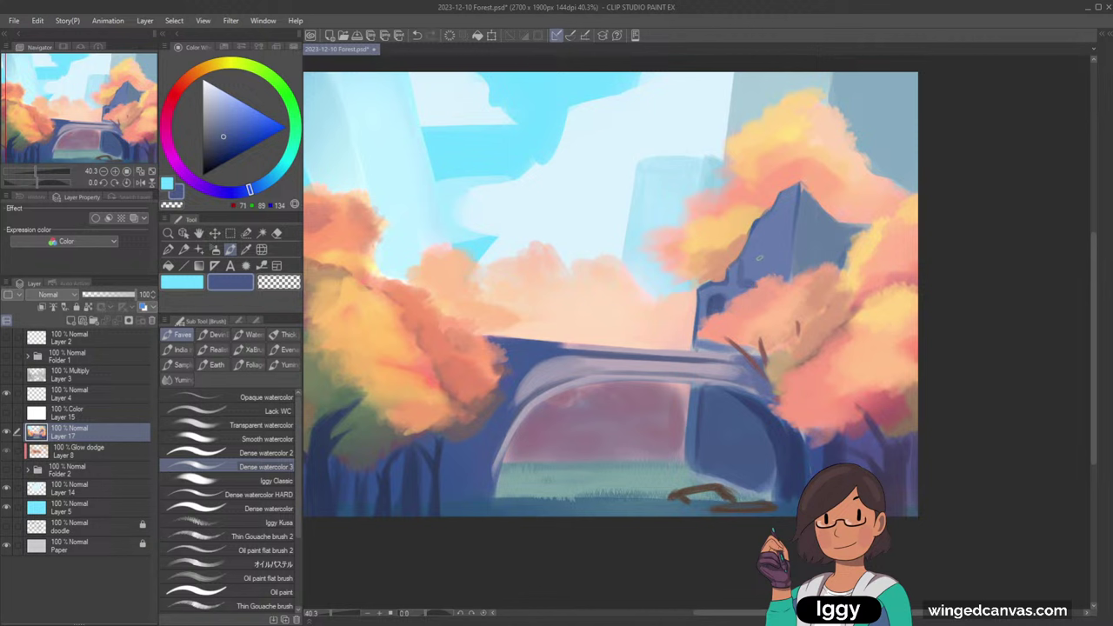
# - Try a small orange window opening on the blue peak's left face, softening its edges with sampled pinks and blues
pyautogui.keyDown('alt'); pyautogui.click(739, 268); pyautogui.keyUp('alt')
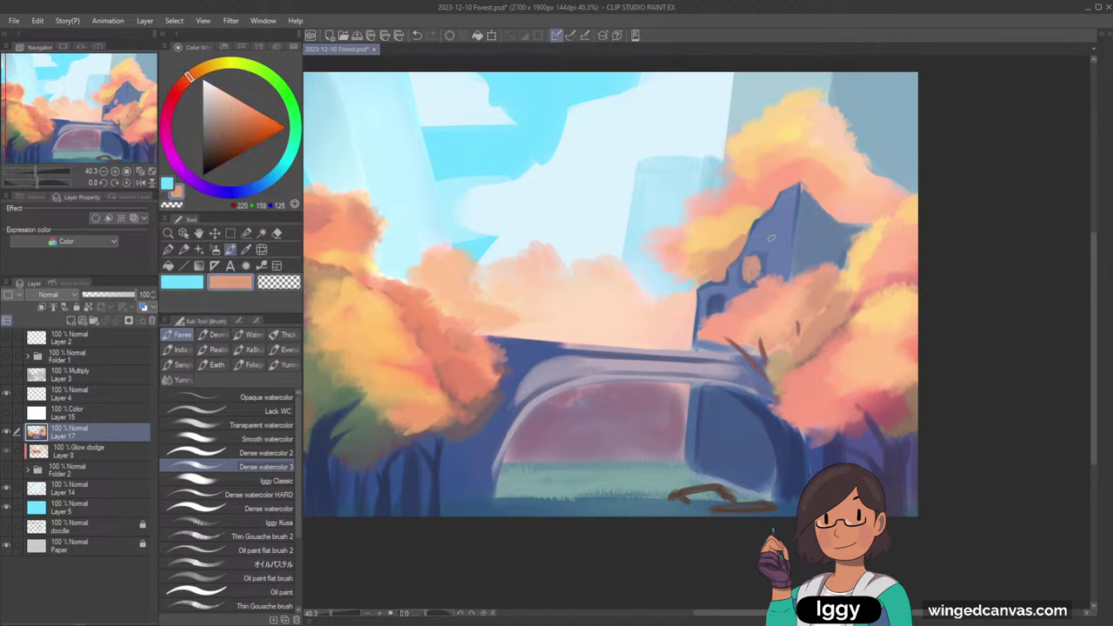
pyautogui.keyDown('alt'); pyautogui.click(767, 253); pyautogui.keyUp('alt')
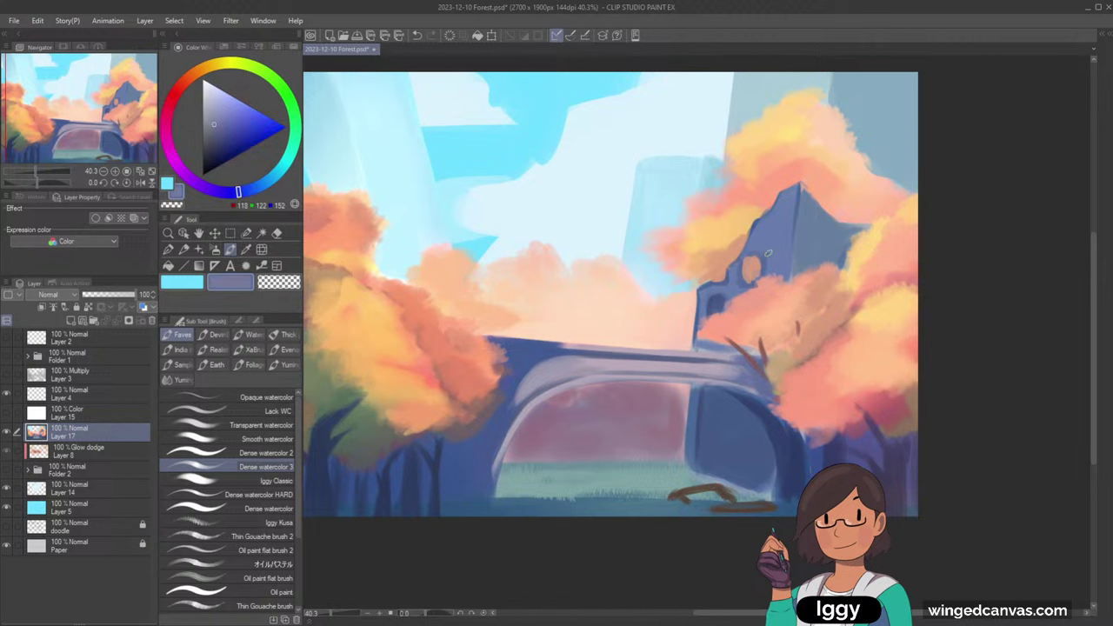
pyautogui.keyDown('alt'); pyautogui.click(748, 280); pyautogui.keyUp('alt')
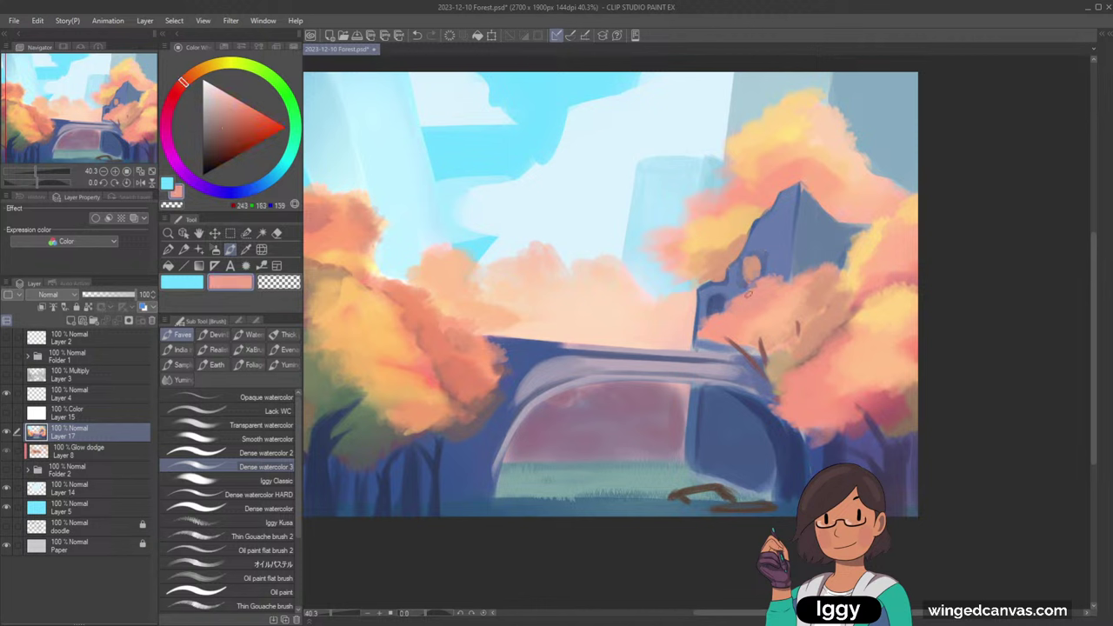
pyautogui.keyDown('alt'); pyautogui.click(744, 283); pyautogui.keyUp('alt')
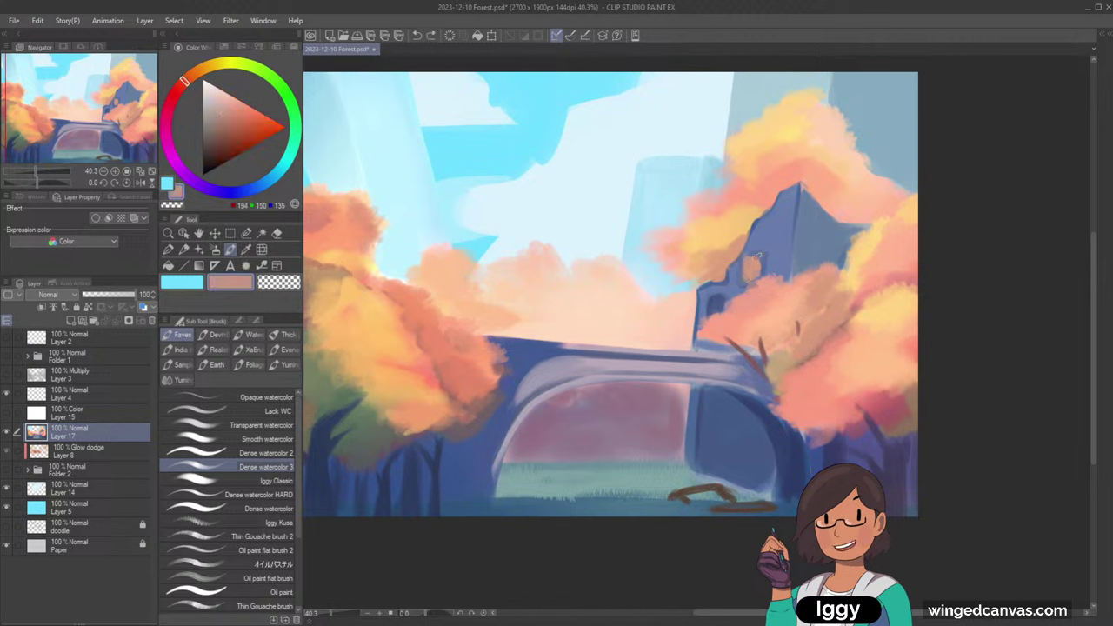
pyautogui.keyDown('alt'); pyautogui.click(763, 250); pyautogui.keyUp('alt')
pyautogui.keyDown('alt'); pyautogui.click(749, 263); pyautogui.keyUp('alt')
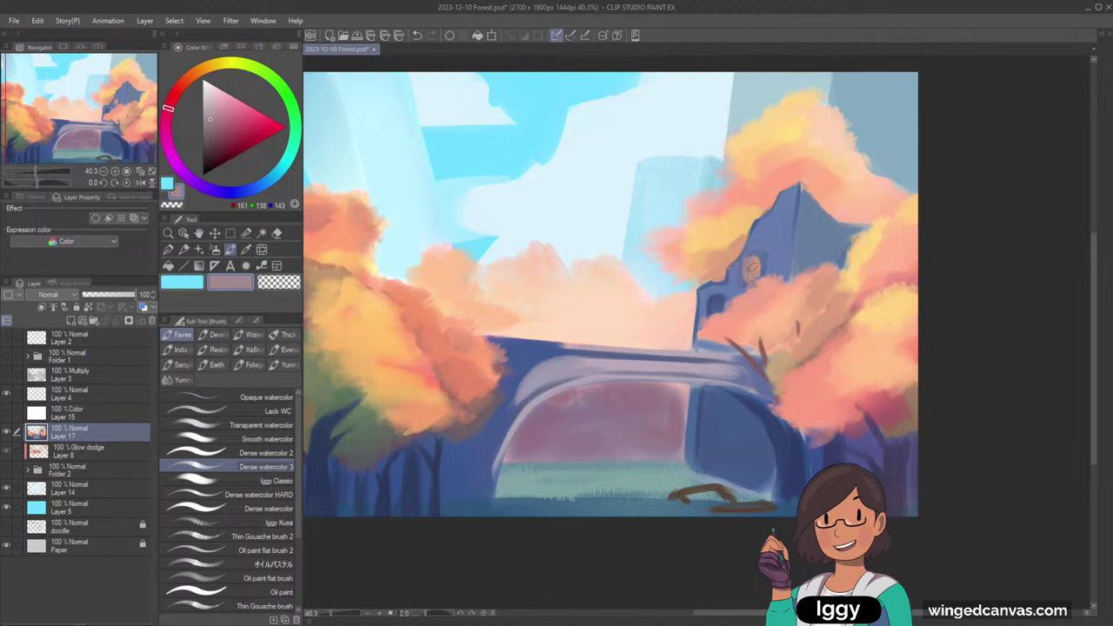
pyautogui.keyDown('alt'); pyautogui.click(759, 254); pyautogui.keyUp('alt')
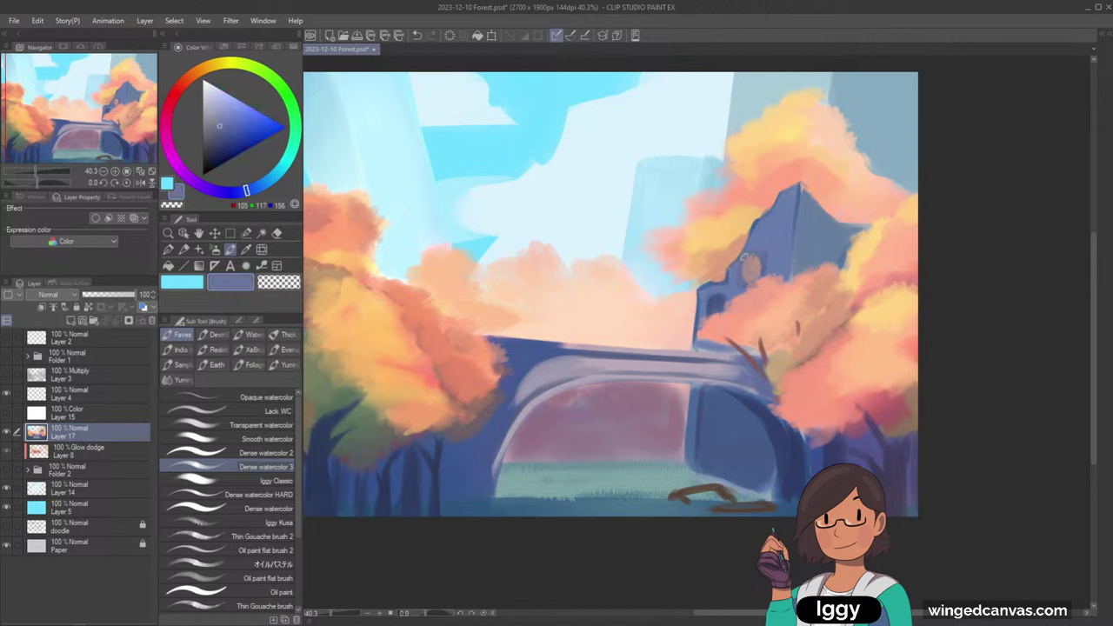
pyautogui.keyDown('alt'); pyautogui.click(777, 270); pyautogui.keyUp('alt')
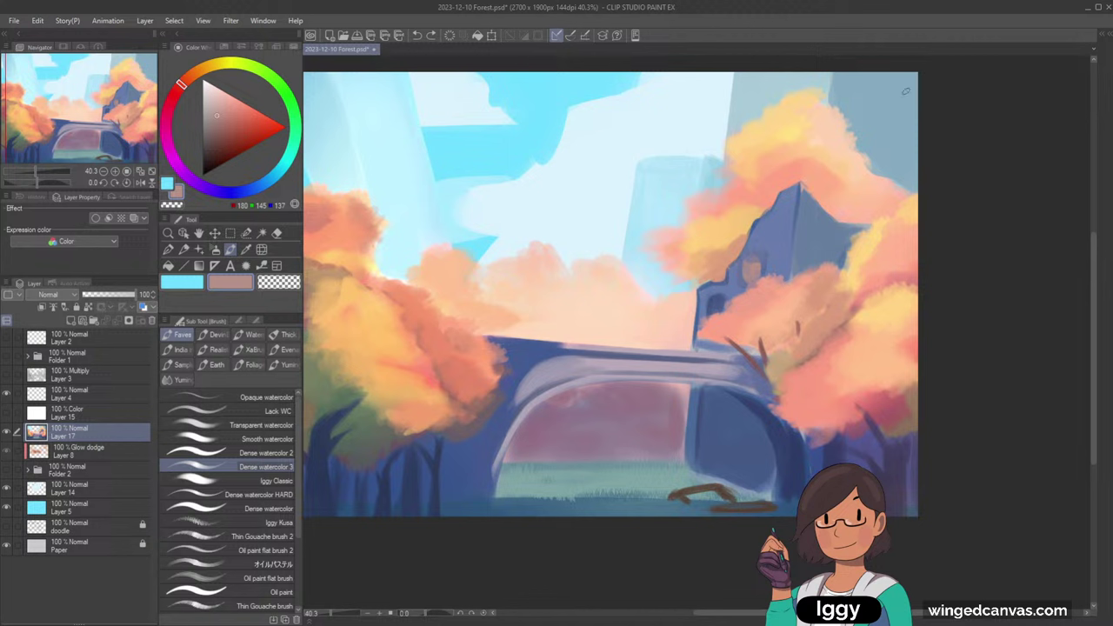
# - Cover the orange opening on the peak's left face with sampled blues
pyautogui.keyDown('alt'); pyautogui.click(702, 396); pyautogui.keyUp('alt')
pyautogui.keyDown('alt'); pyautogui.click(696, 390); pyautogui.keyUp('alt')
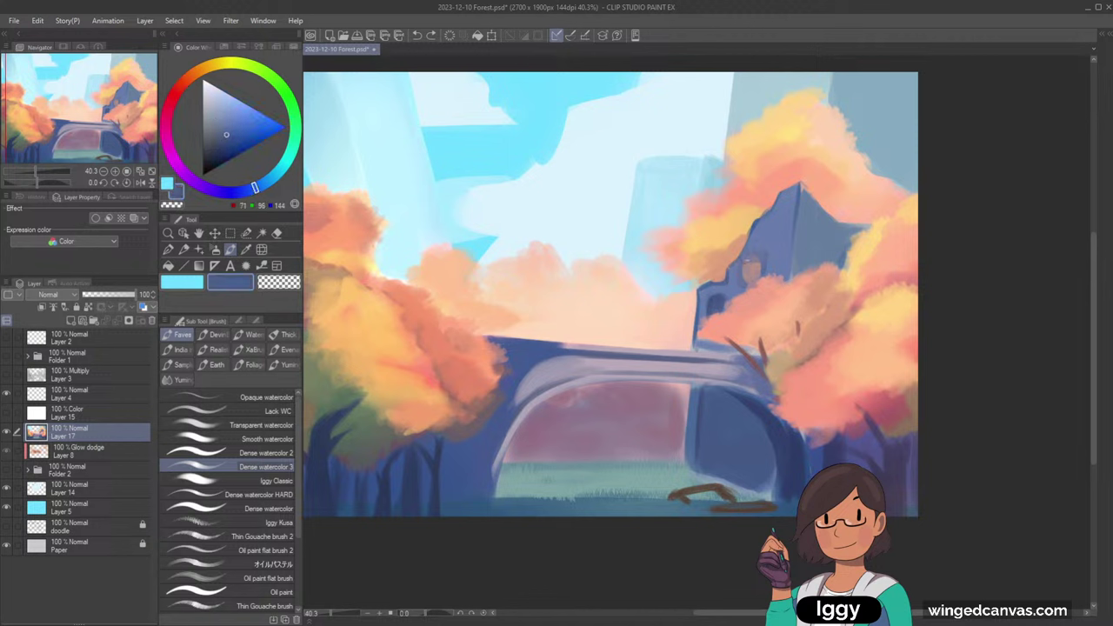
pyautogui.keyDown('alt'); pyautogui.click(749, 269); pyautogui.keyUp('alt')
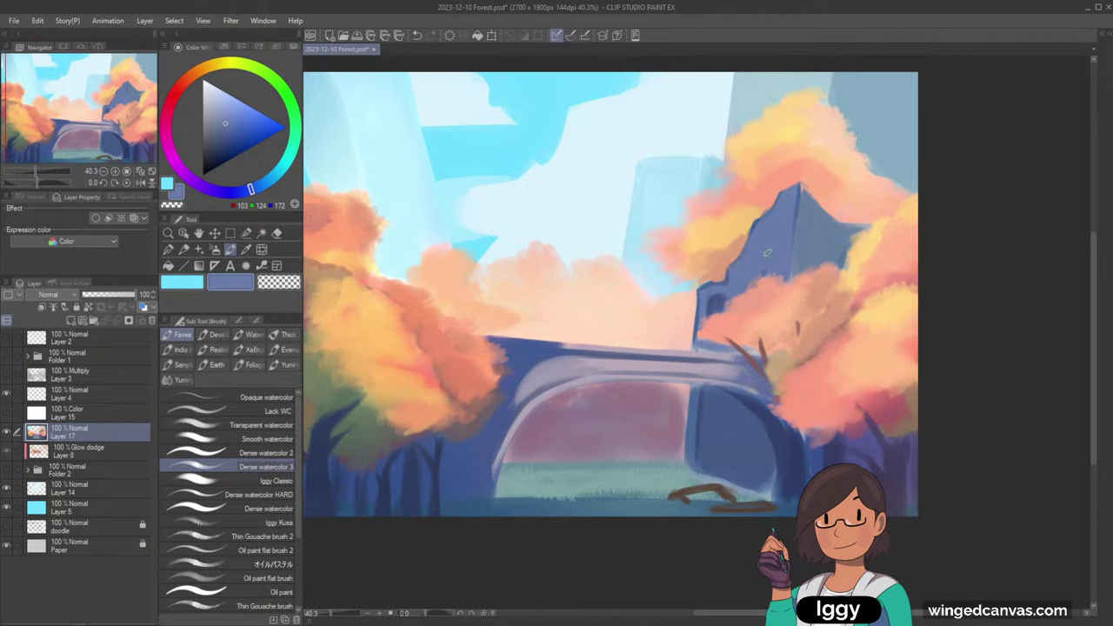
# - Soften the upper left edge of the distant peach trees with a sampled pale peach, using Thin Gouache brush 2
pyautogui.scroll(-2, 922, 186)
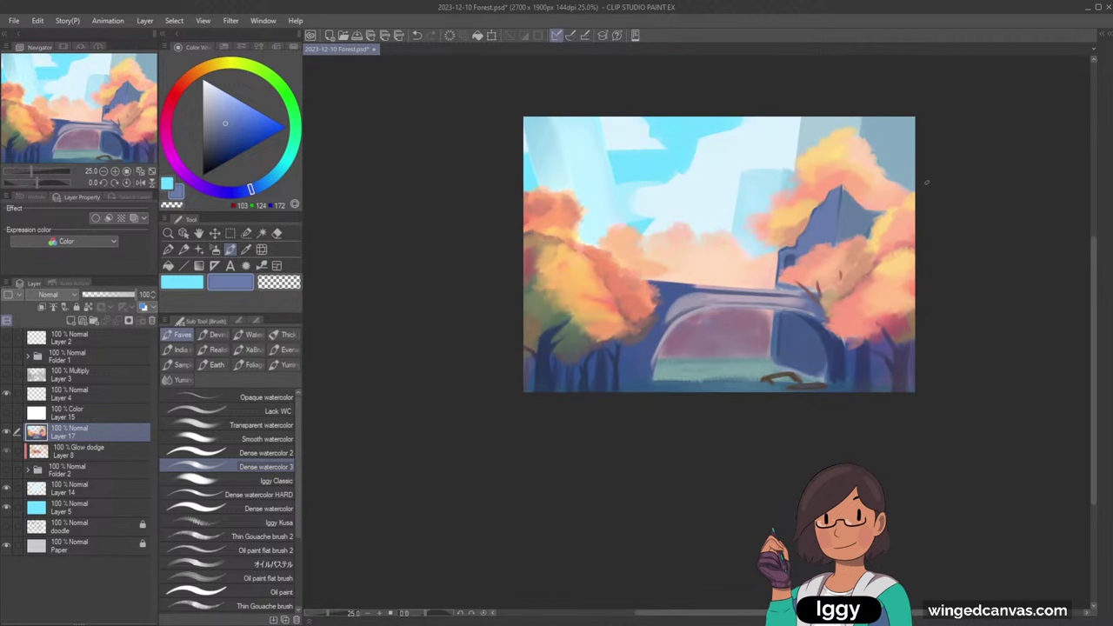
pyautogui.scroll(1, 926, 182)
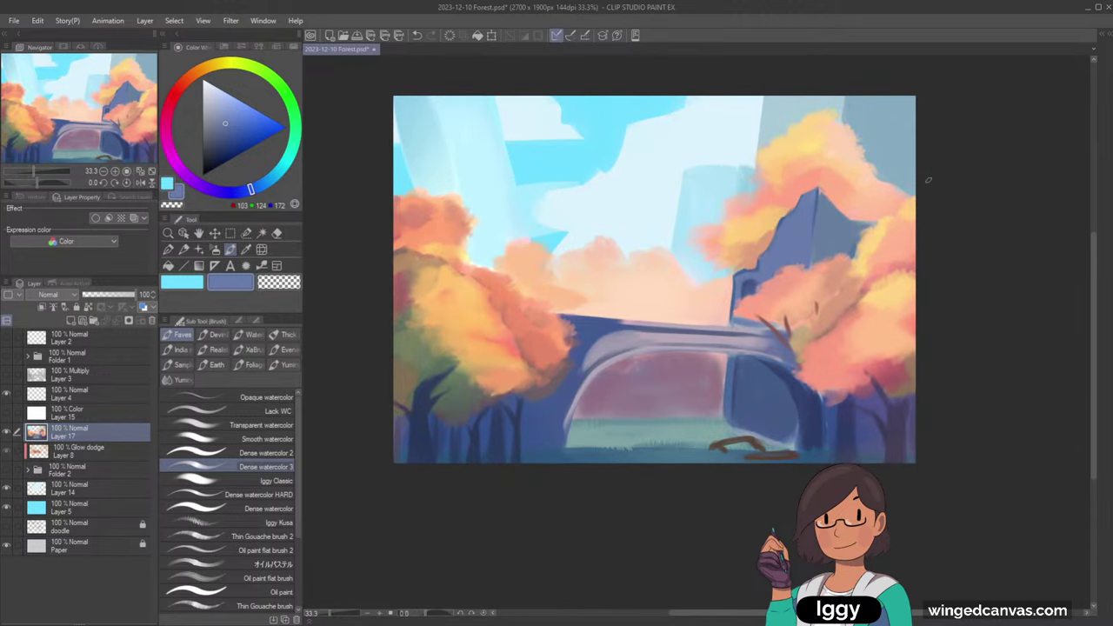
pyautogui.keyDown('alt'); pyautogui.click(617, 306); pyautogui.keyUp('alt')
pyautogui.press('o')
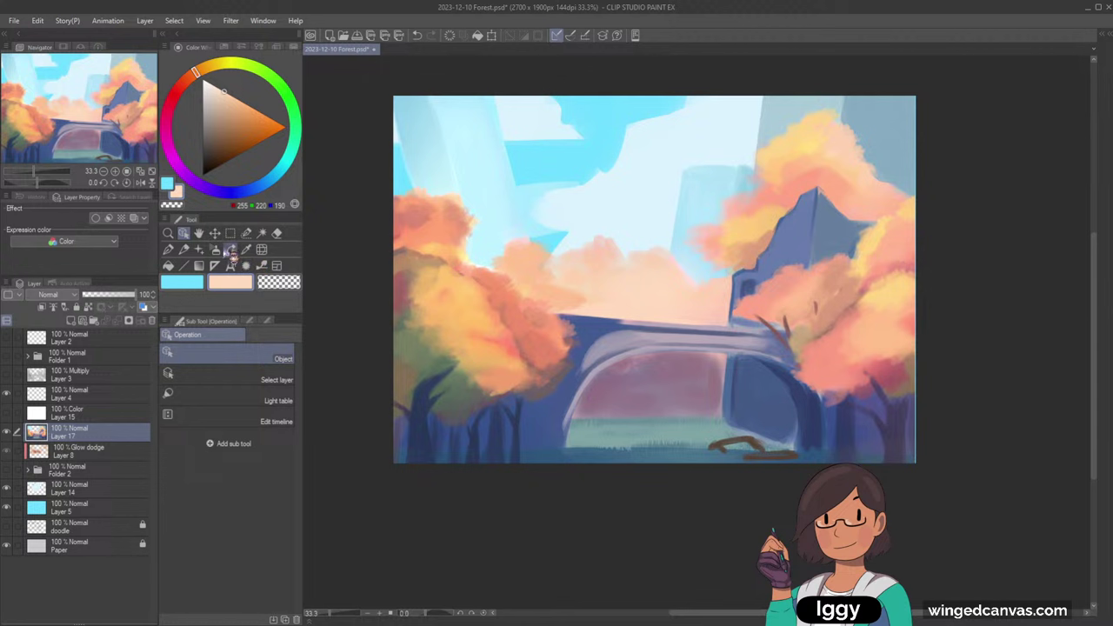
pyautogui.click(231, 249)
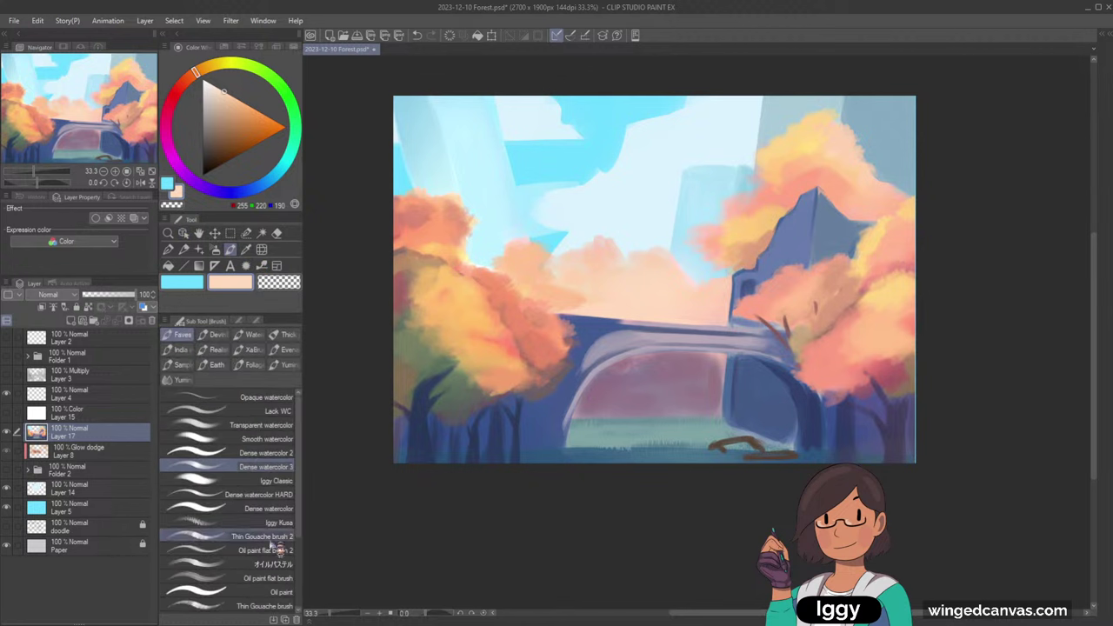
pyautogui.click(287, 537)
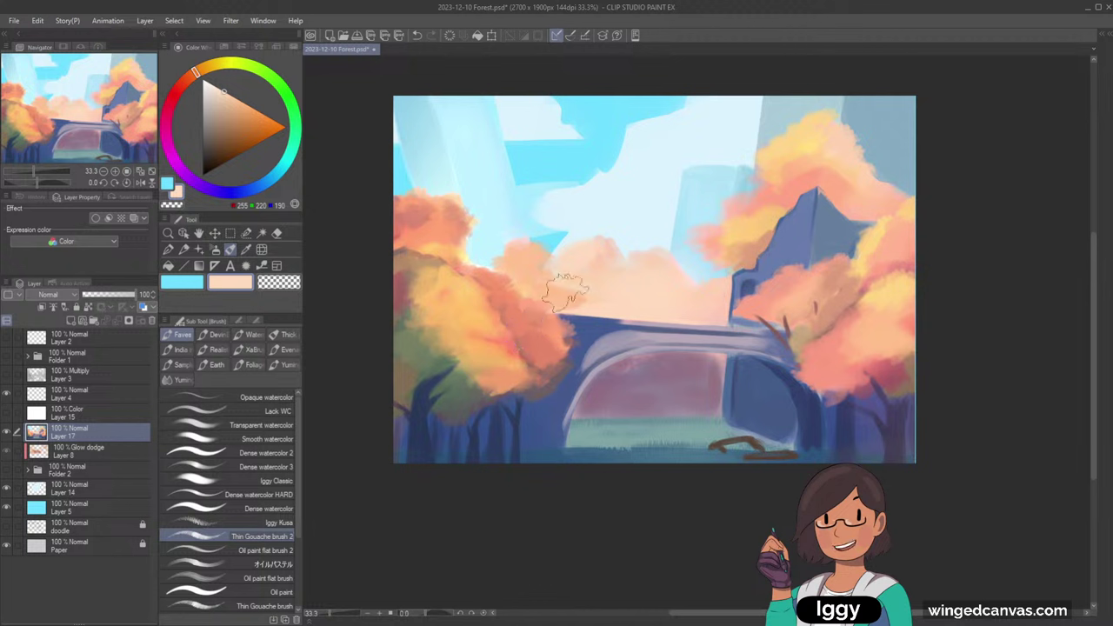
pyautogui.moveTo(593, 250)
pyautogui.mouseDown()
pyautogui.moveTo(603, 244)
pyautogui.moveTo(581, 243)
pyautogui.mouseUp()
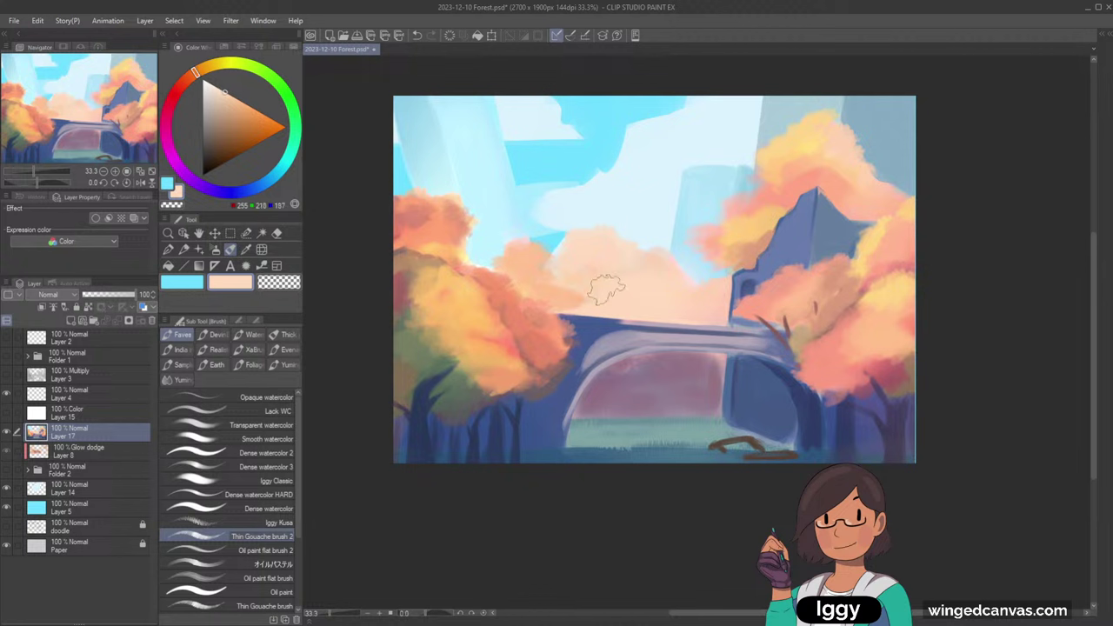
# - Paint a low orange foliage clump above the bridge's left end with orange sampled from the neighbouring trees
pyautogui.keyDown('alt'); pyautogui.click(542, 287); pyautogui.keyUp('alt')
pyautogui.moveTo(550, 289)
pyautogui.mouseDown()
pyautogui.moveTo(576, 306)
pyautogui.moveTo(582, 296)
pyautogui.mouseUp()
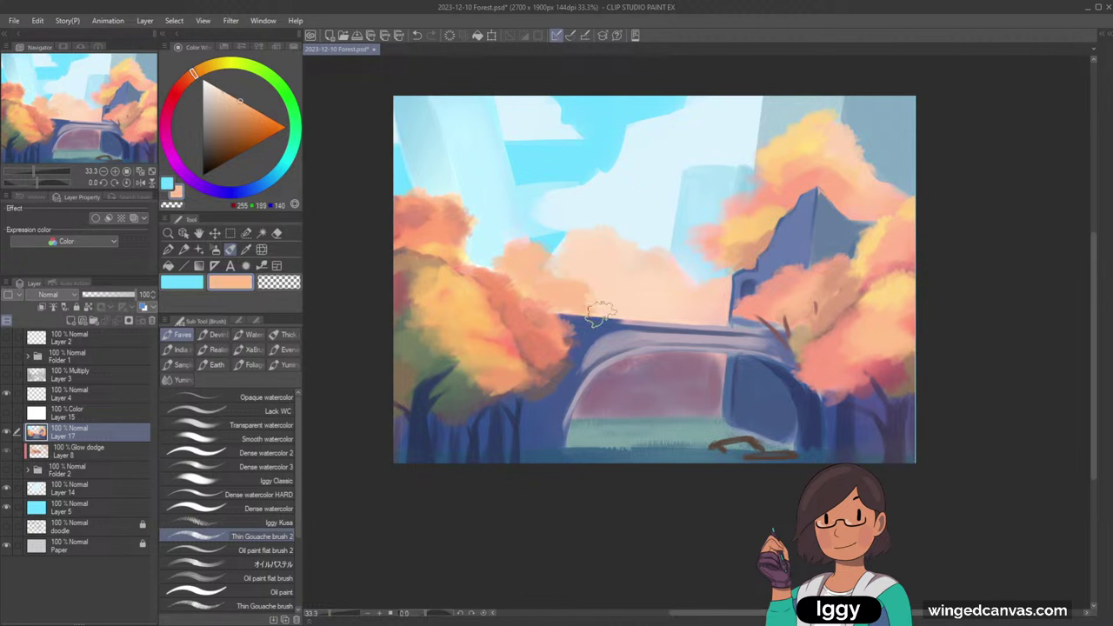
pyautogui.moveTo(558, 308); pyautogui.dragTo(593, 306)
# - Add rounded orange-peach clumps along the tops of the distant trees with a sampled midtone and progressively larger brush sizes
pyautogui.keyDown('alt'); pyautogui.click(570, 290); pyautogui.keyUp('alt')
pyautogui.keyDown('alt'); pyautogui.click(585, 256); pyautogui.keyUp('alt')
pyautogui.press(']')
pyautogui.press(']')
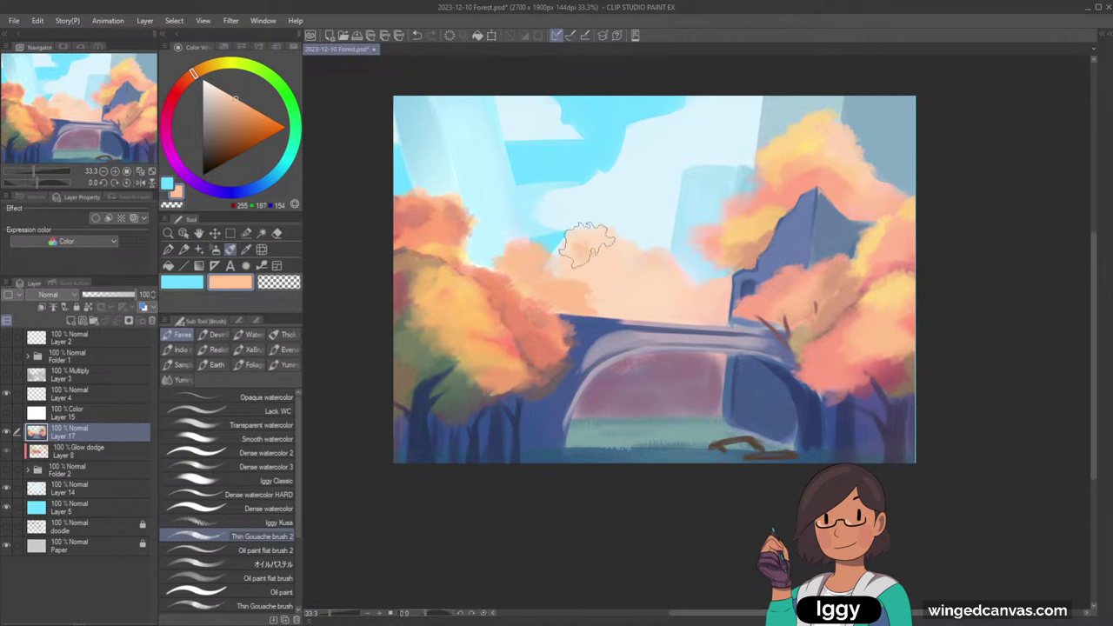
pyautogui.moveTo(587, 247); pyautogui.dragTo(599, 252)
pyautogui.press(']')
pyautogui.press(']')
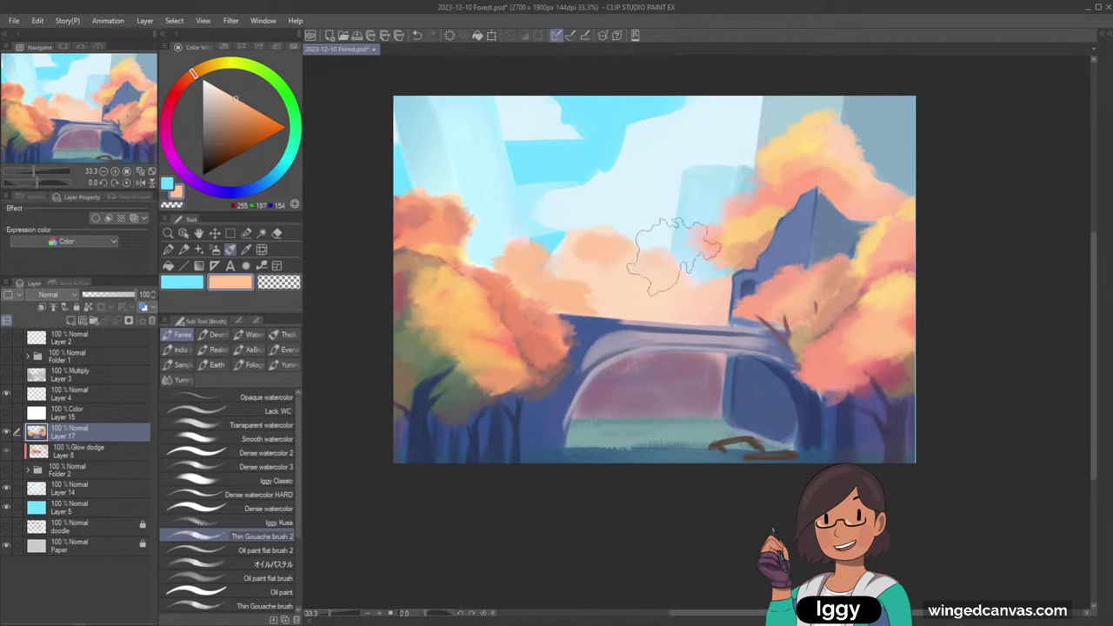
pyautogui.moveTo(677, 255)
pyautogui.mouseDown()
pyautogui.moveTo(627, 289)
pyautogui.moveTo(659, 270)
pyautogui.mouseUp()
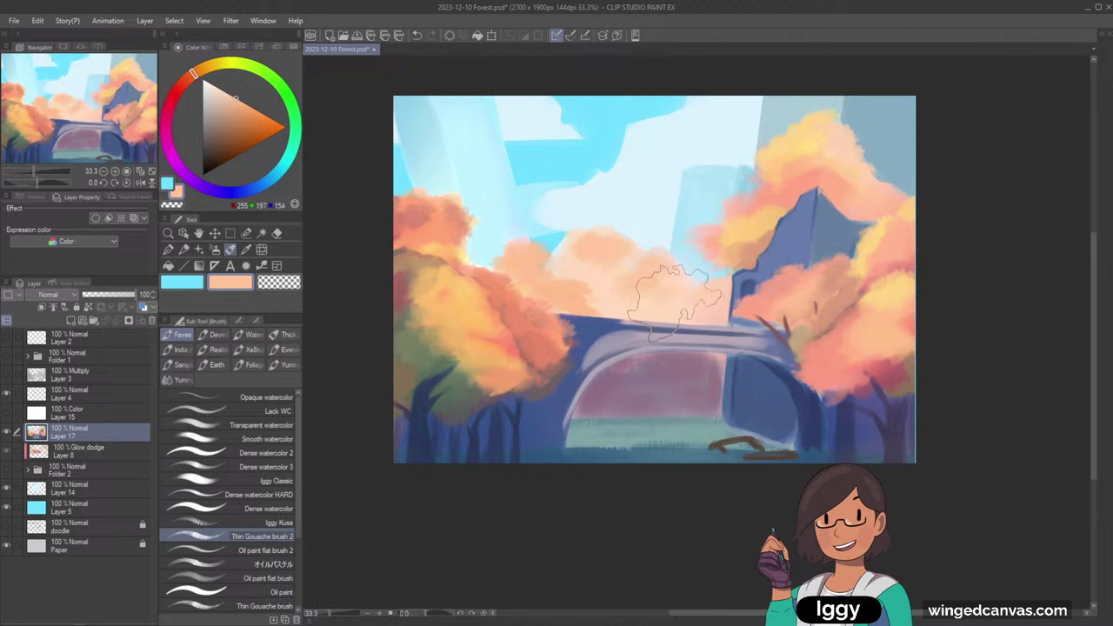
# - Sample the mauve under the bridge arch and add a new layer clipped to Layer 17
pyautogui.keyDown('alt'); pyautogui.click(648, 365); pyautogui.keyUp('alt')
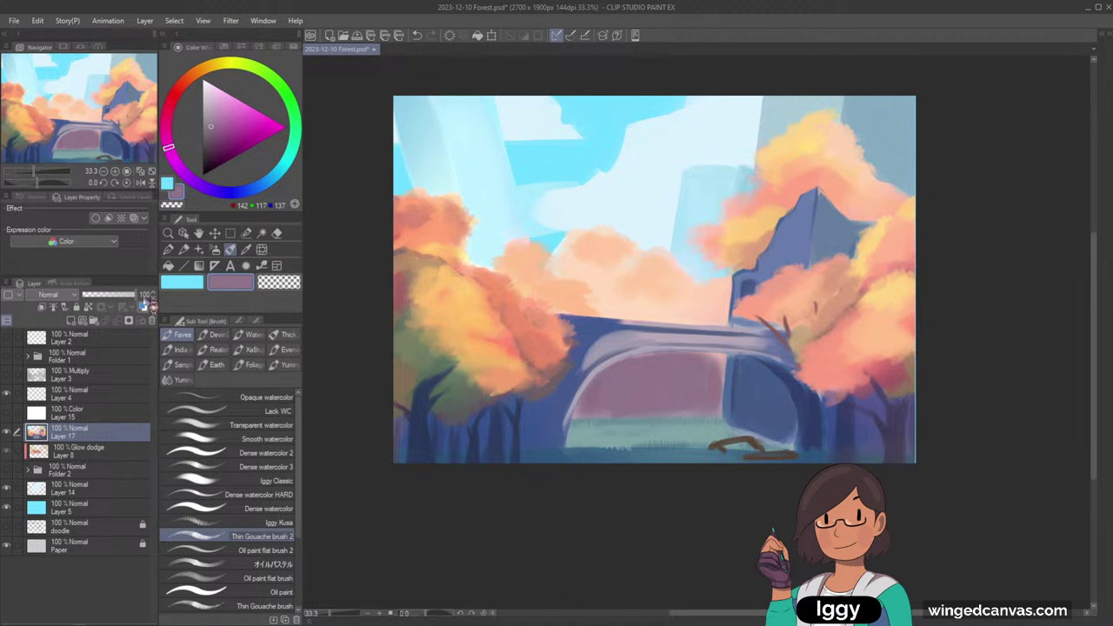
pyautogui.click(72, 320)
pyautogui.click(41, 308)
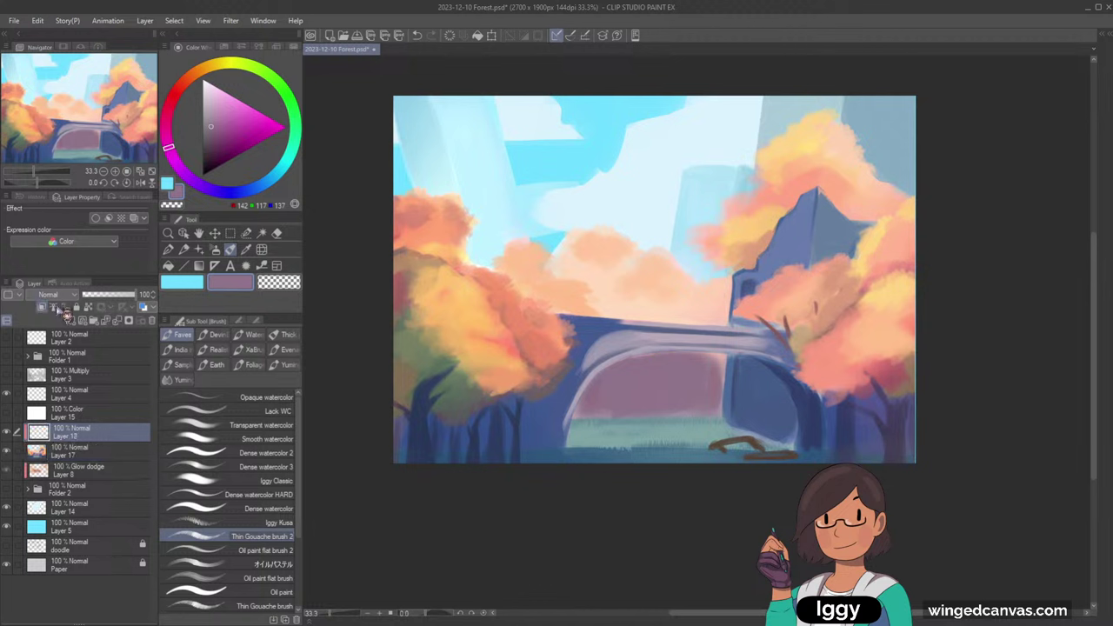
# - Set the clipped layer above Layer 17 to Multiply and choose a light blue with the Dense watercolor 3 brush
pyautogui.click(202, 286)
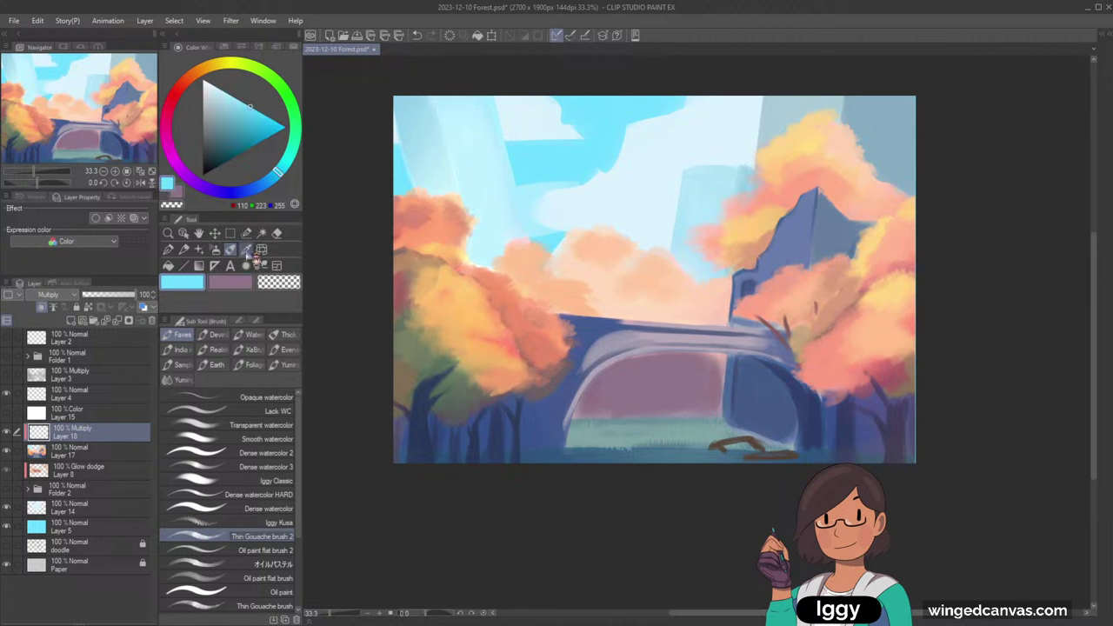
pyautogui.click(249, 253)
pyautogui.click(637, 459)
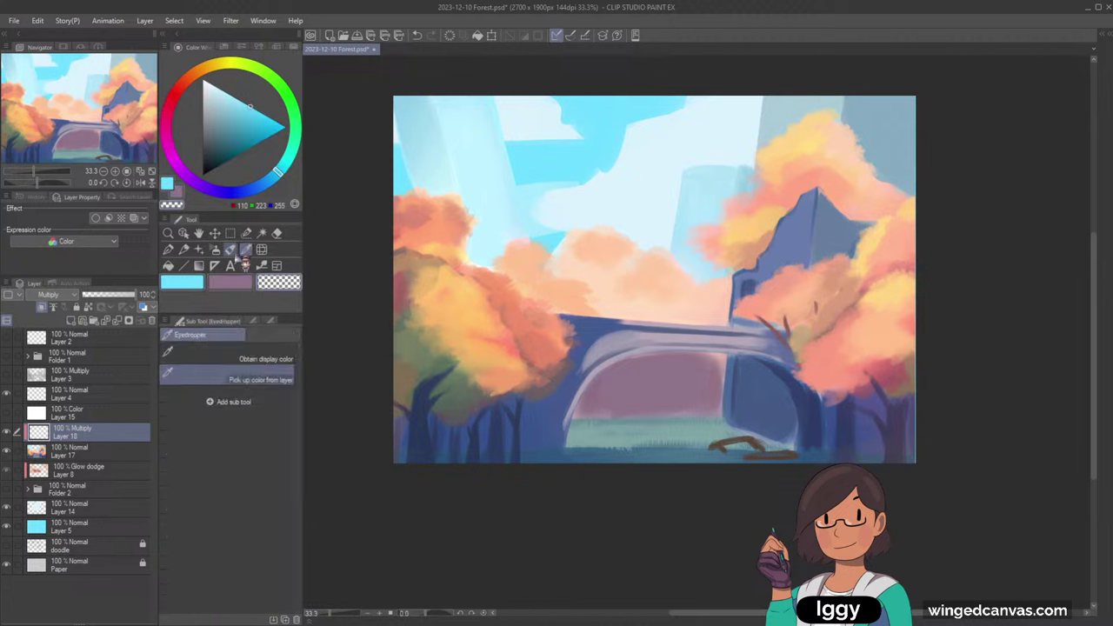
pyautogui.click(230, 250)
pyautogui.click(231, 101)
pyautogui.moveTo(276, 177); pyautogui.dragTo(267, 183)
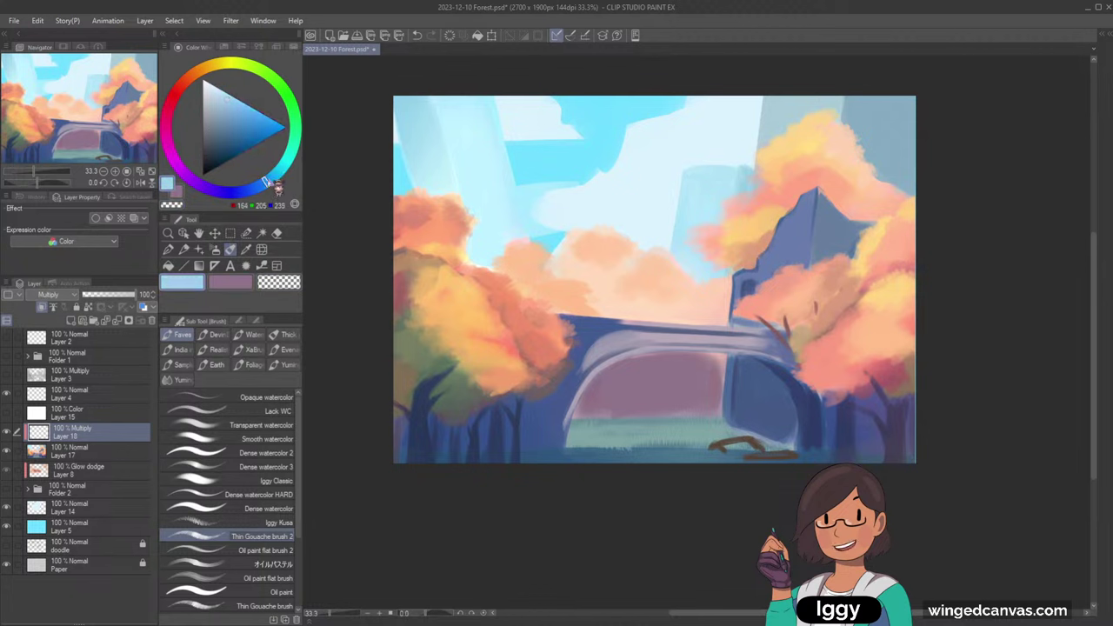
pyautogui.click(260, 467)
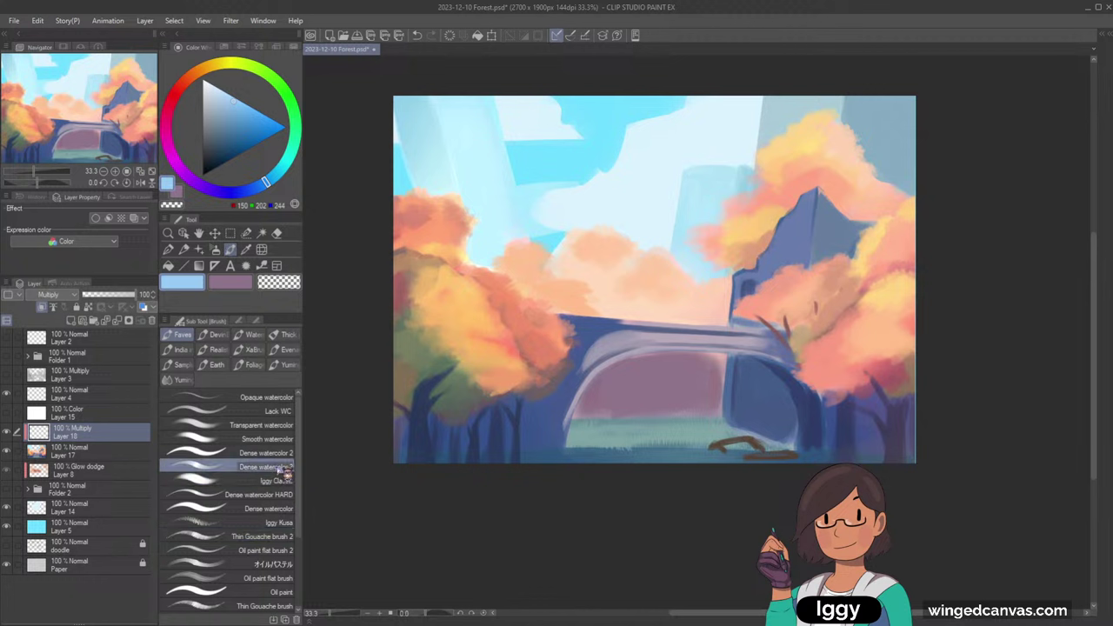
# - Paint light blue shading over the teal water beneath the bridge arch, leaving transparent colour active for cleanup
pyautogui.moveTo(576, 441)
pyautogui.mouseDown()
pyautogui.moveTo(650, 433)
pyautogui.moveTo(604, 450)
pyautogui.moveTo(647, 439)
pyautogui.moveTo(565, 440)
pyautogui.moveTo(716, 427)
pyautogui.mouseUp()
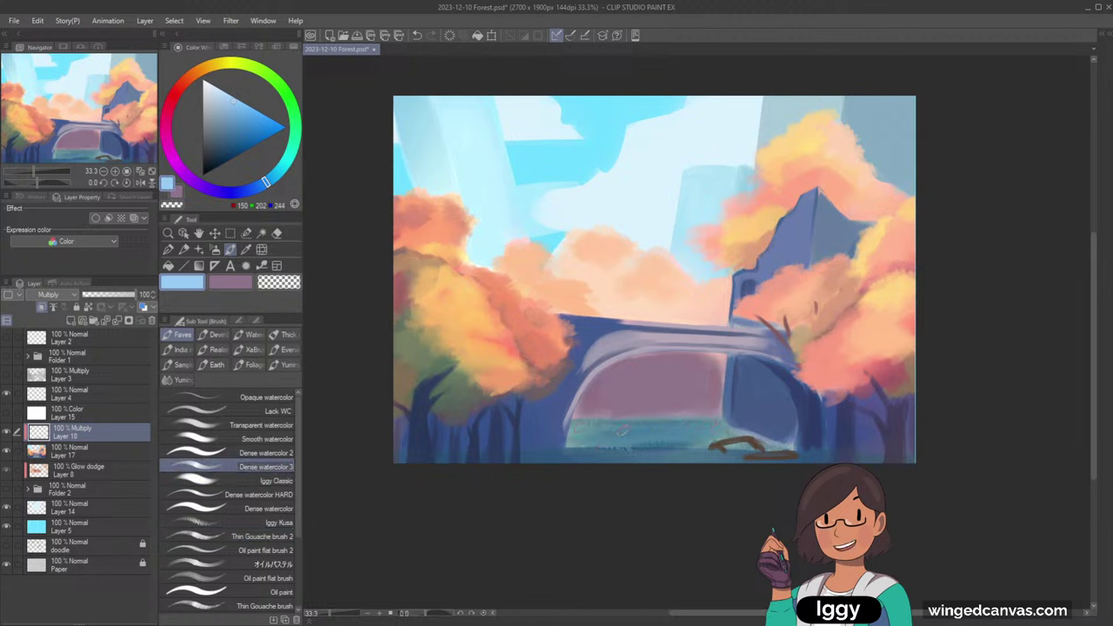
pyautogui.moveTo(623, 431); pyautogui.dragTo(580, 425)
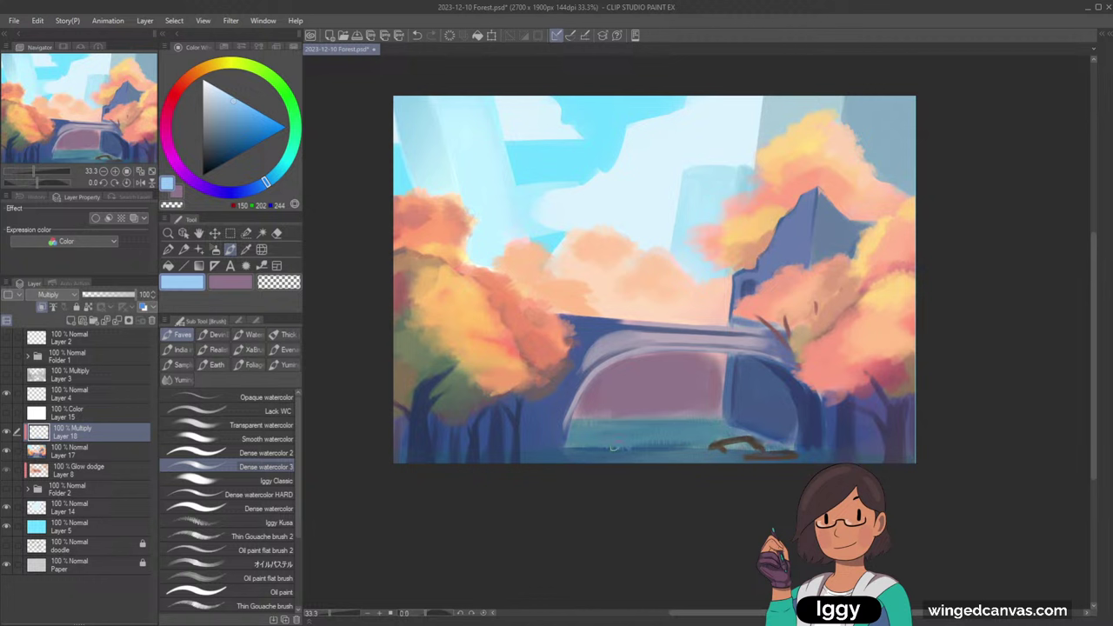
pyautogui.moveTo(654, 422); pyautogui.dragTo(581, 425)
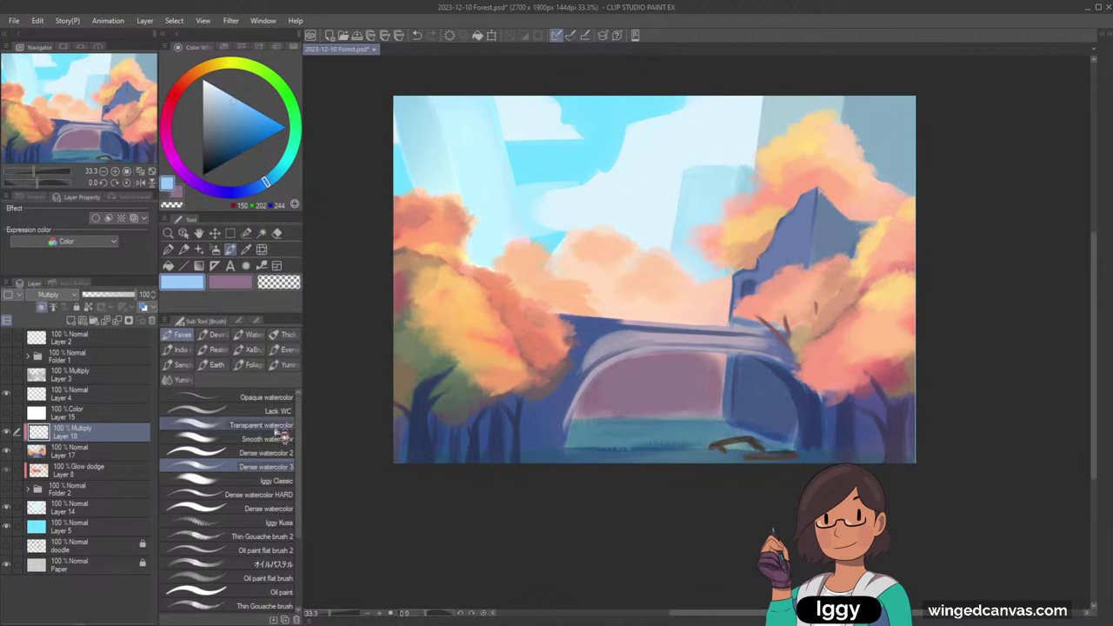
pyautogui.click(278, 281)
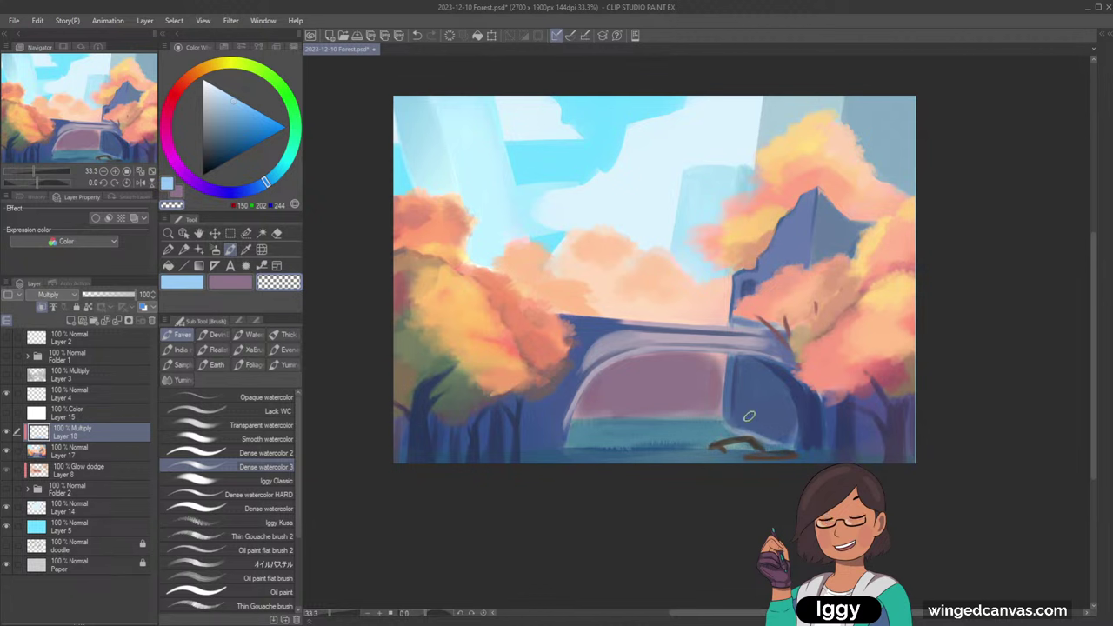
# - Merge the Multiply shading layer with the Layer 17 painting below it
pyautogui.scroll(-4, 745, 400)
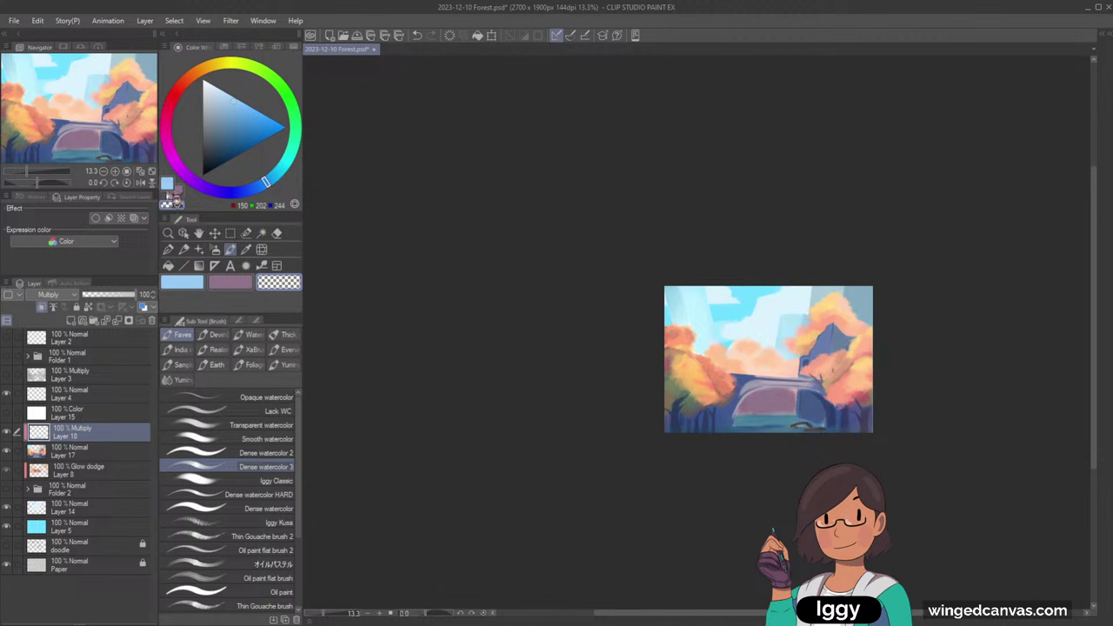
pyautogui.moveTo(86, 130)
pyautogui.mouseDown()
pyautogui.moveTo(176, 147)
pyautogui.moveTo(145, 156)
pyautogui.mouseUp()
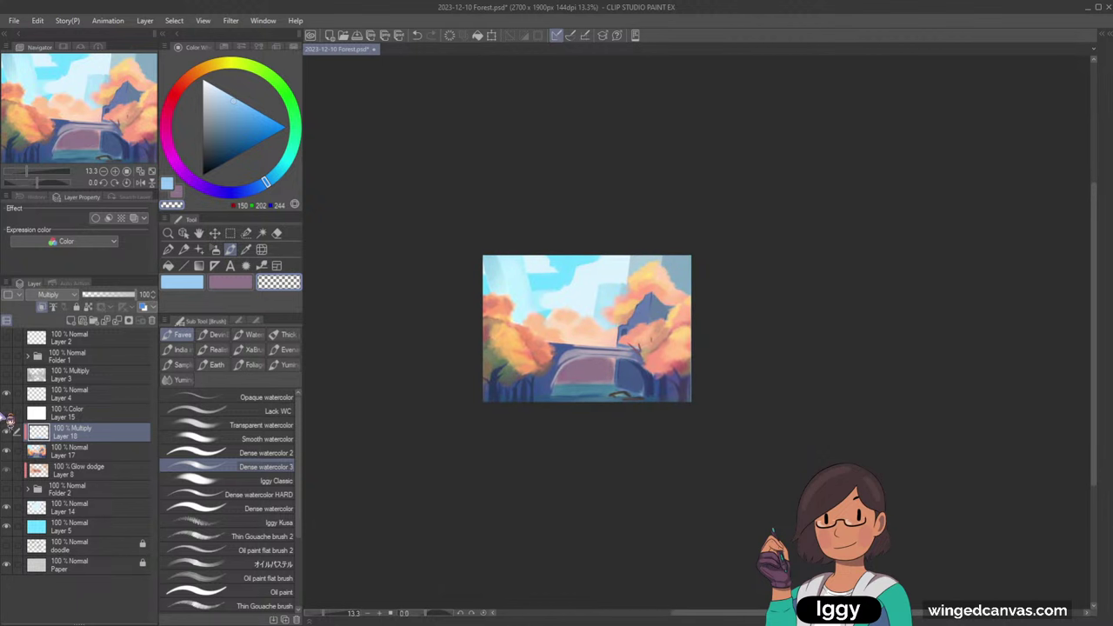
pyautogui.keyDown('ctrl'); pyautogui.click(102, 454); pyautogui.keyUp('ctrl')
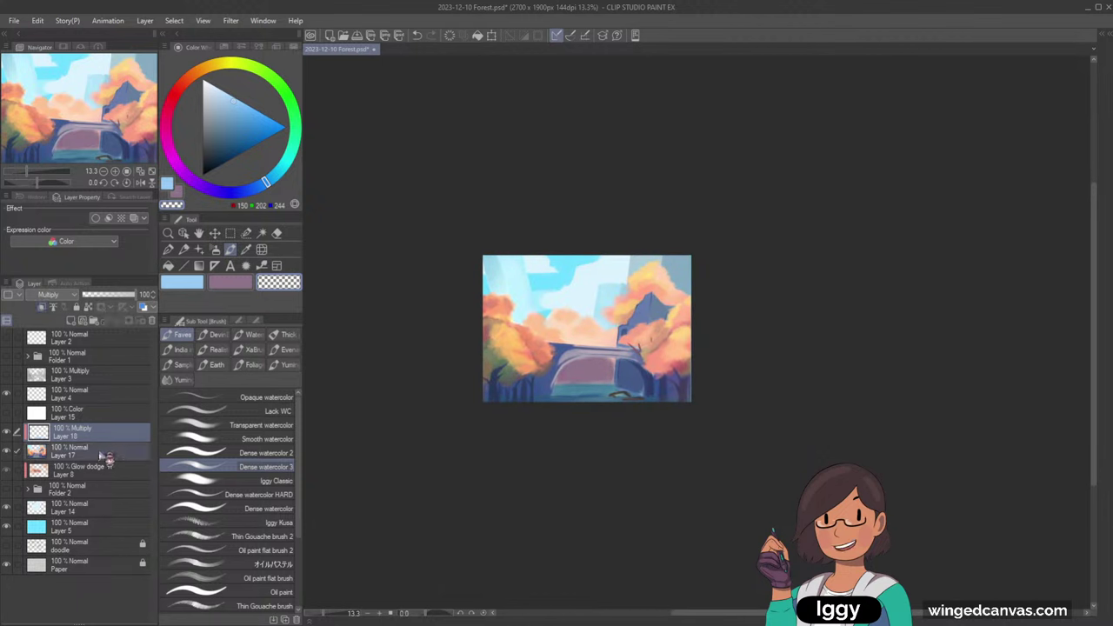
pyautogui.hotkey('shift', 'alt', 'e')
# - Sample the peach of the distant trees, try the oil paint and pastel brushes, and choose Thin Gouache brush 2
pyautogui.scroll(4, 585, 377)
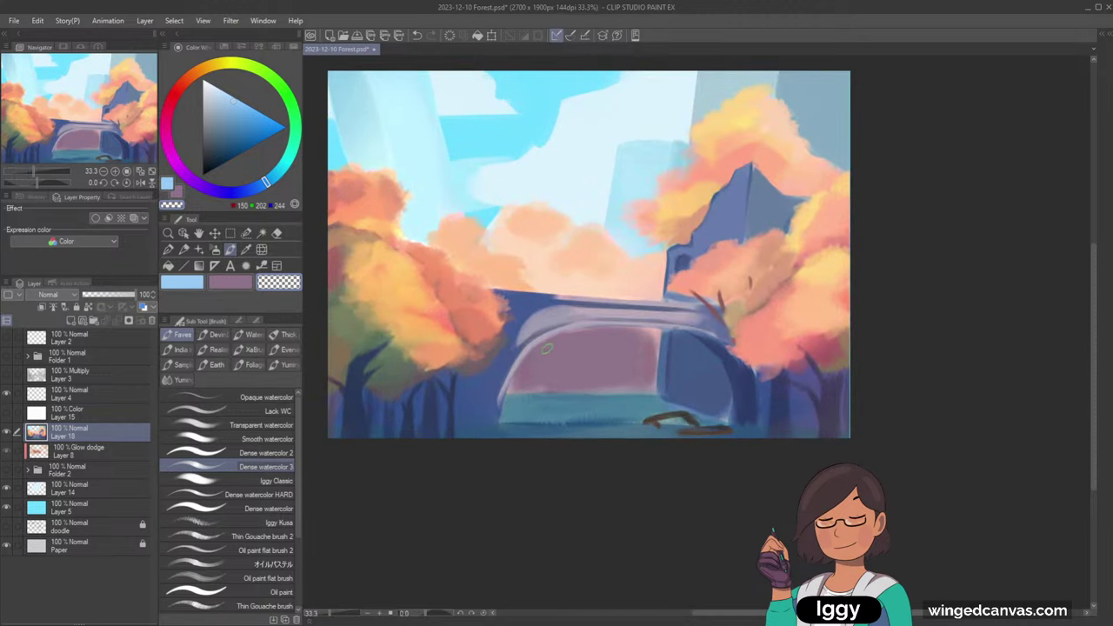
pyautogui.keyDown('alt'); pyautogui.click(516, 228); pyautogui.keyUp('alt')
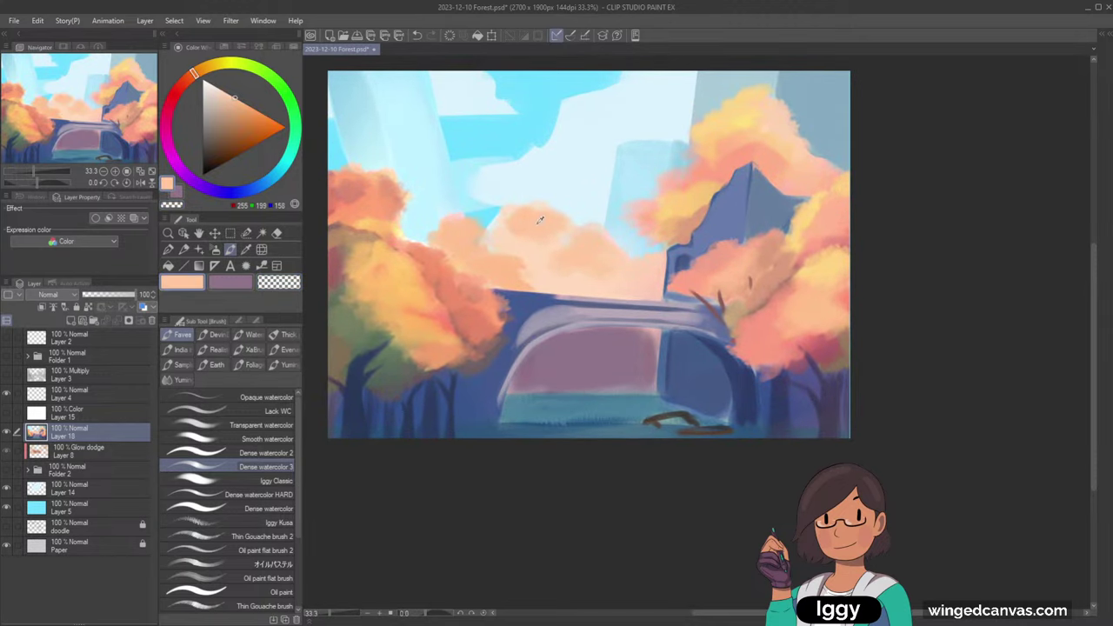
pyautogui.click(245, 265)
pyautogui.click(276, 578)
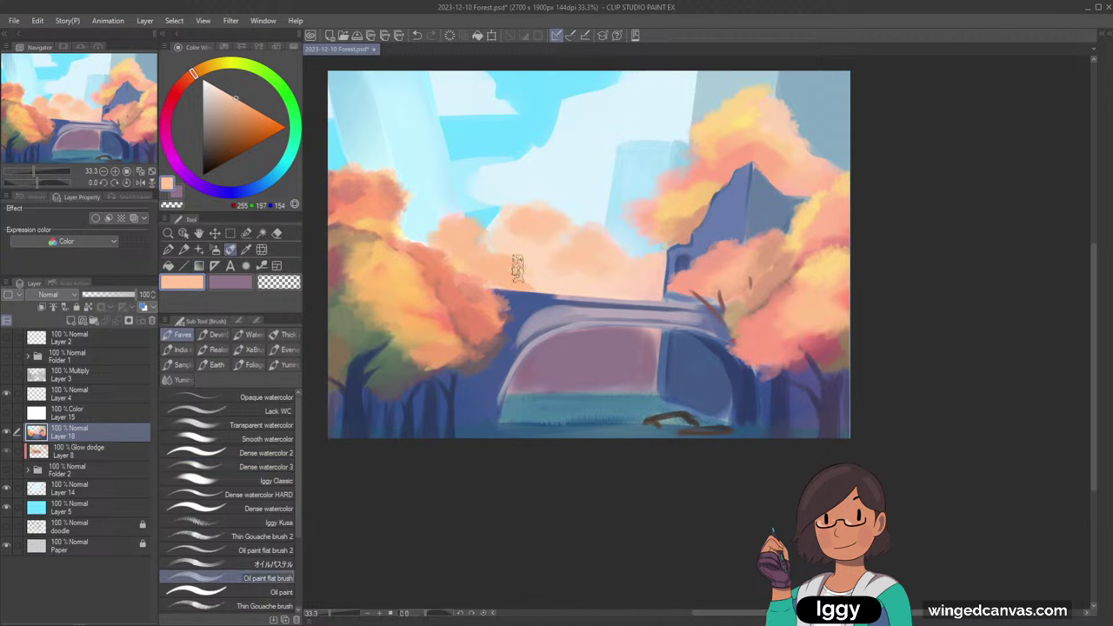
pyautogui.click(270, 564)
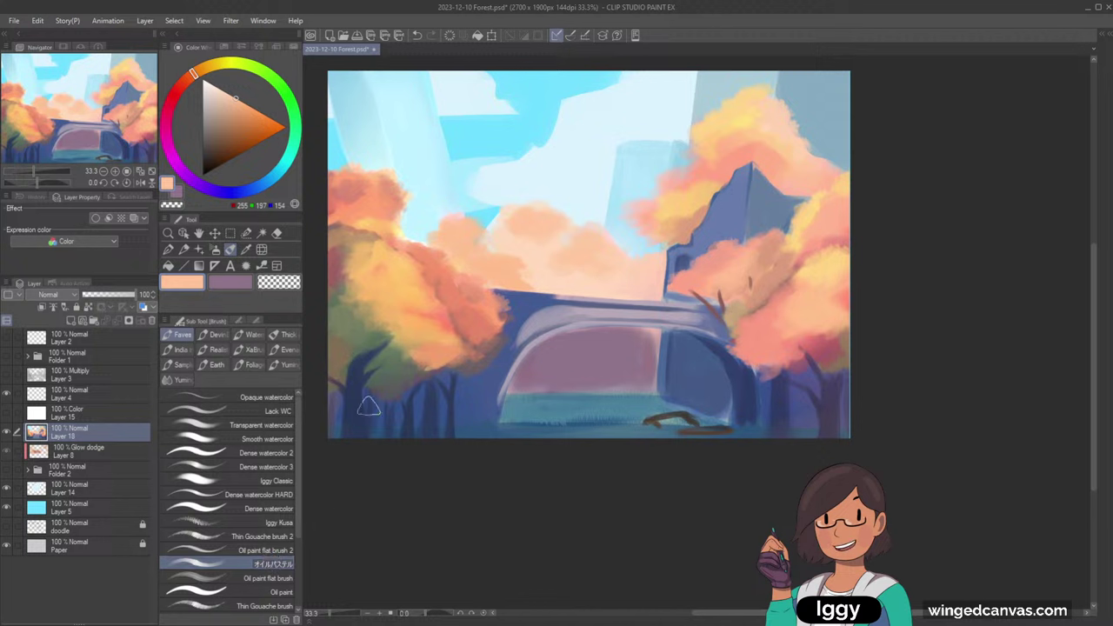
pyautogui.click(291, 553)
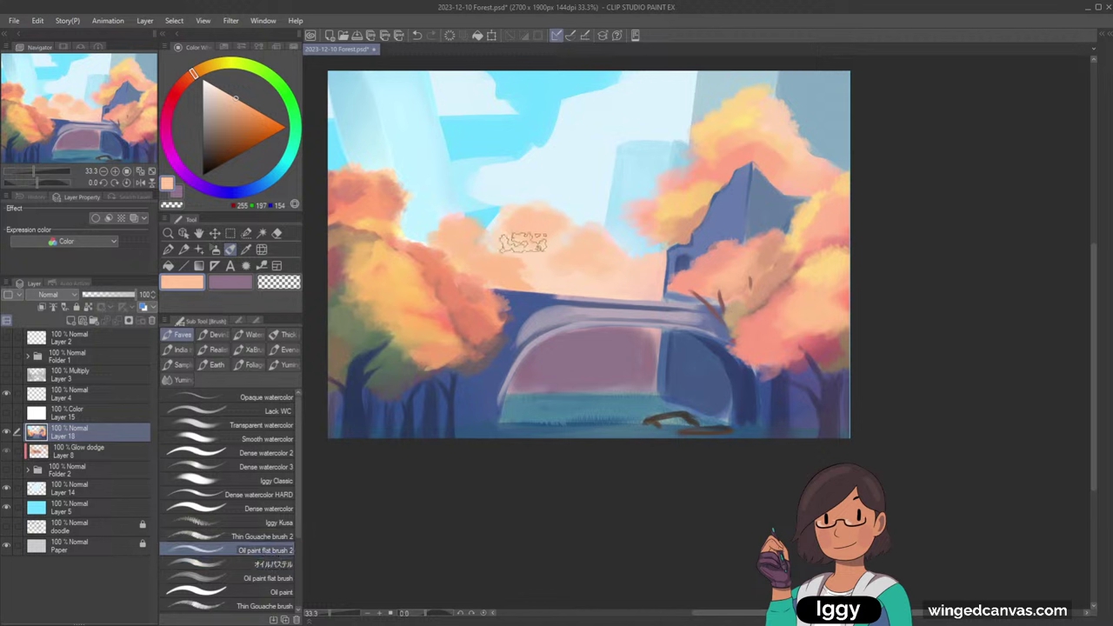
pyautogui.click(277, 564)
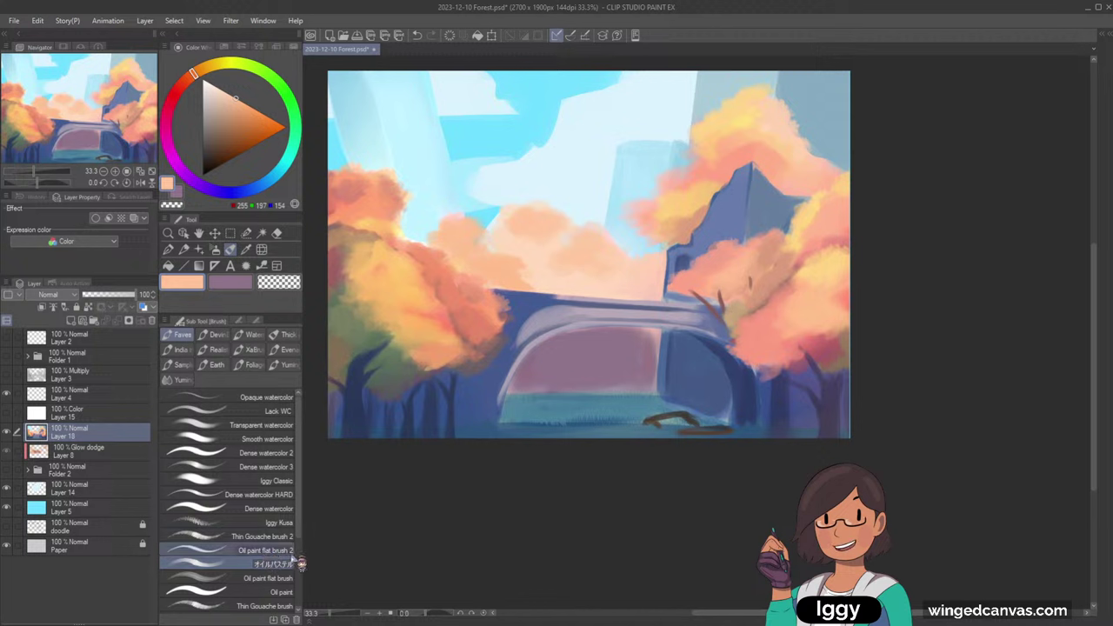
pyautogui.click(287, 535)
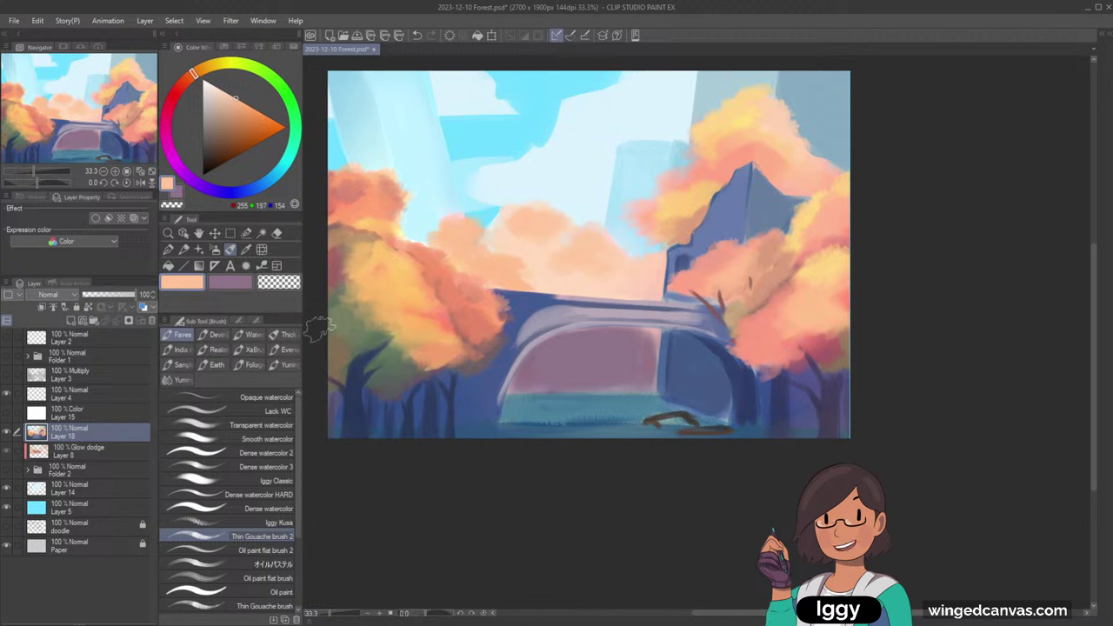
# - Reduce the brush size and blend sampled peach tones into the distant foliage above the bridge
pyautogui.press('c')
pyautogui.keyDown('alt'); pyautogui.click(528, 238); pyautogui.keyUp('alt')
pyautogui.press('[')
pyautogui.press('[')
pyautogui.press('[')
pyautogui.keyDown('alt'); pyautogui.click(580, 278); pyautogui.keyUp('alt')
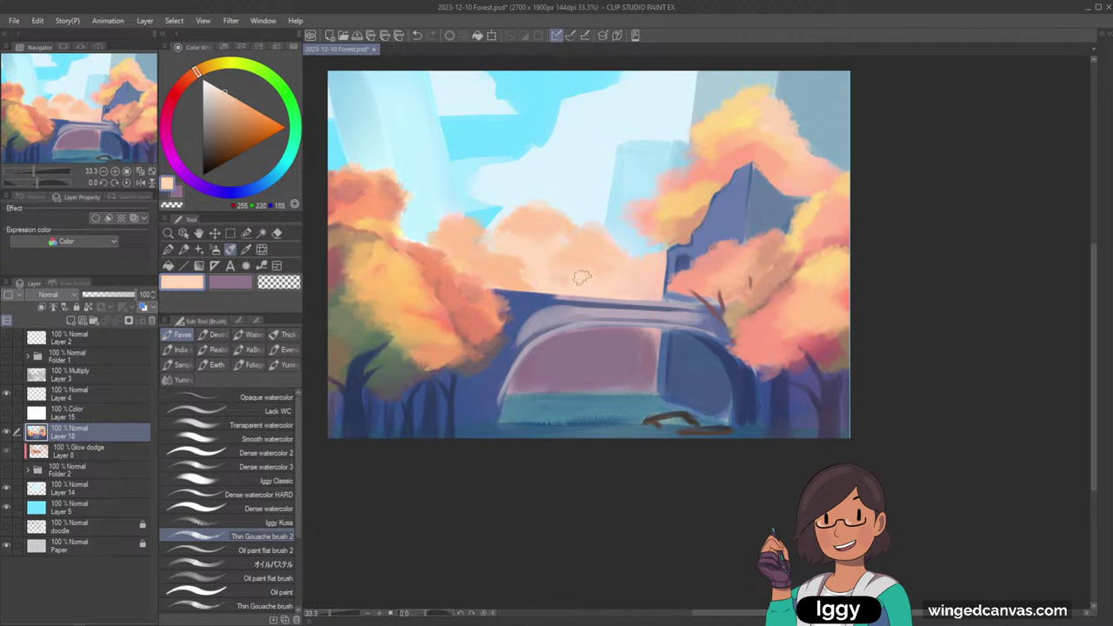
pyautogui.keyDown('alt'); pyautogui.click(591, 276); pyautogui.keyUp('alt')
pyautogui.keyDown('alt'); pyautogui.click(622, 289); pyautogui.keyUp('alt')
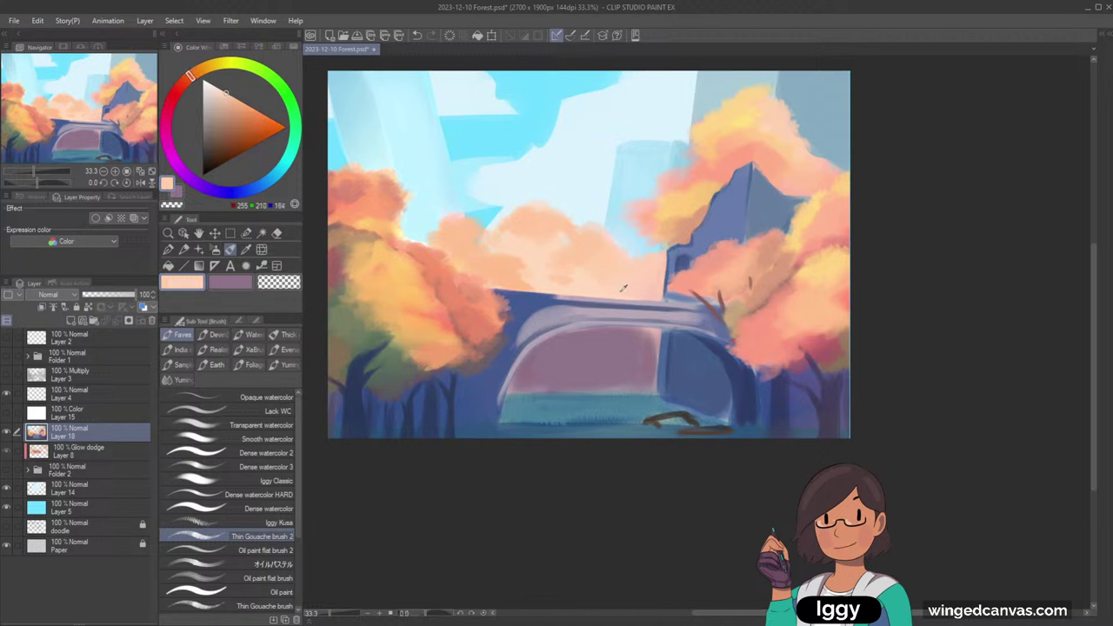
# - Sample the mauve inside the arch and paint it along the arch opening's lower edge above the water
pyautogui.keyDown('alt'); pyautogui.click(548, 393); pyautogui.keyUp('alt')
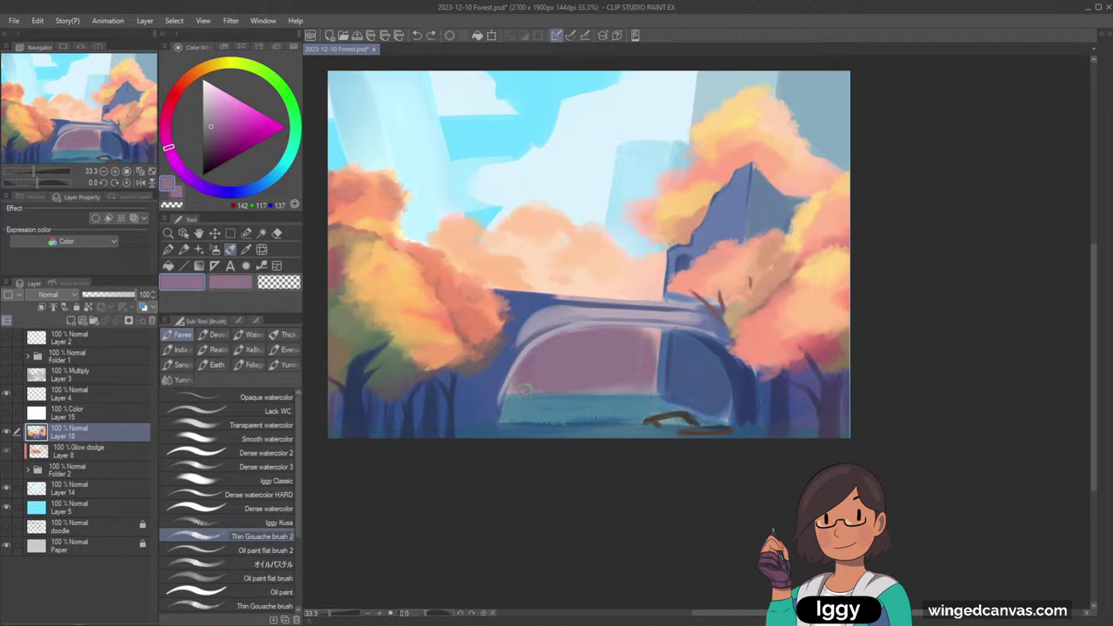
pyautogui.moveTo(527, 390); pyautogui.dragTo(630, 389)
pyautogui.keyDown('alt'); pyautogui.click(572, 263); pyautogui.keyUp('alt')
pyautogui.keyDown('alt'); pyautogui.click(565, 360); pyautogui.keyUp('alt')
# - Paint sampled dark blue down the shadowed right pillar of the bridge with the Dense watercolor 3 brush
pyautogui.keyDown('alt'); pyautogui.click(817, 381); pyautogui.keyUp('alt')
pyautogui.keyDown('alt'); pyautogui.click(760, 399); pyautogui.keyUp('alt')
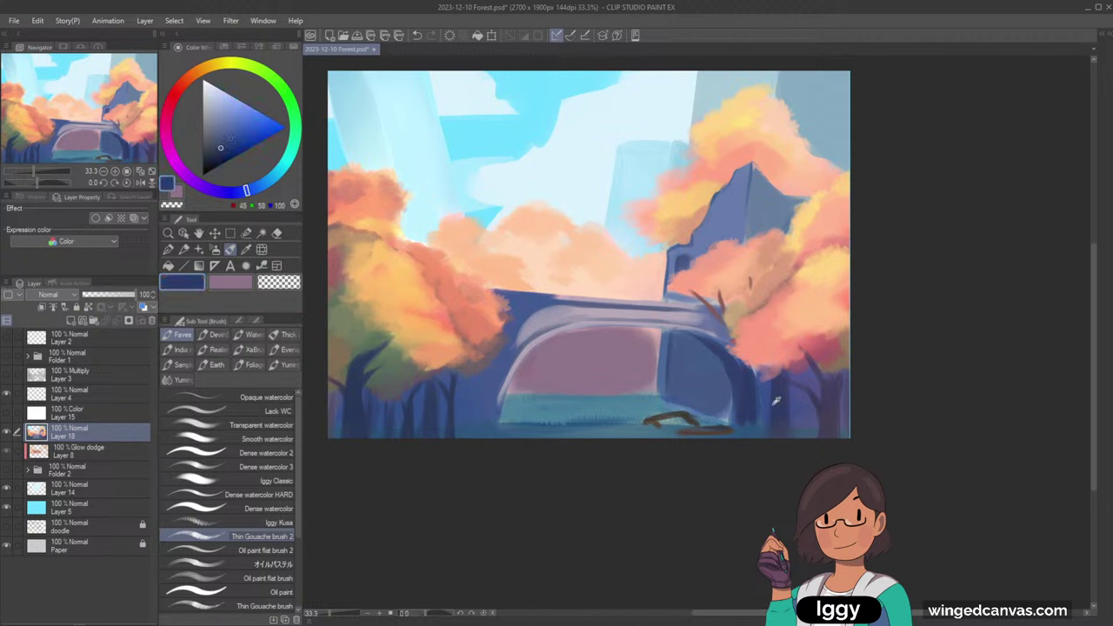
pyautogui.click(230, 249)
pyautogui.click(287, 468)
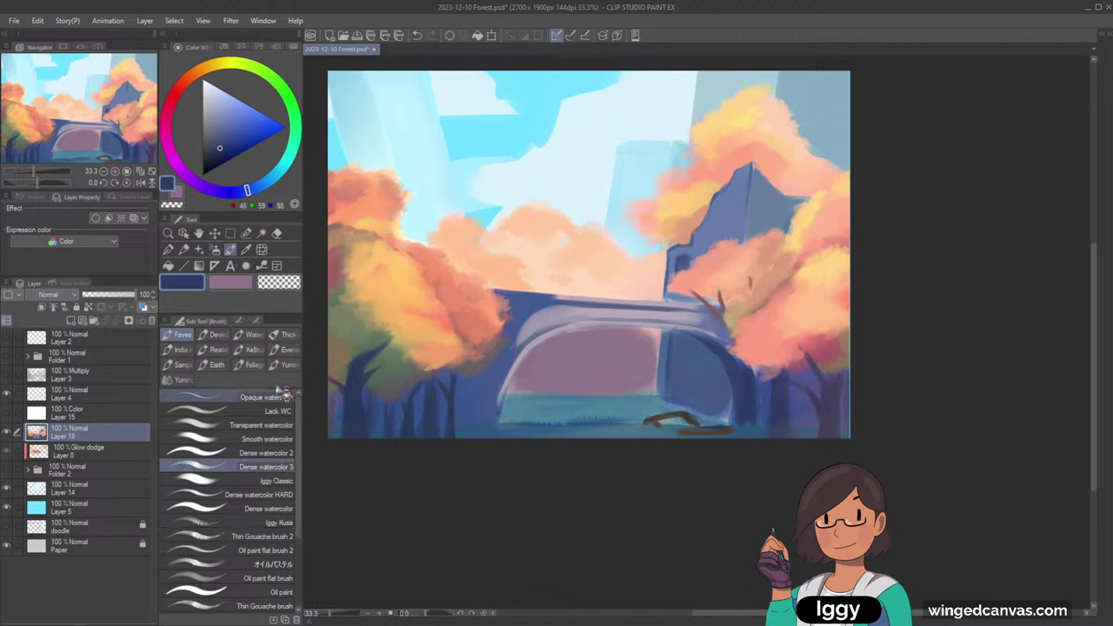
pyautogui.press('x')
pyautogui.keyDown('alt'); pyautogui.click(717, 379); pyautogui.keyUp('alt')
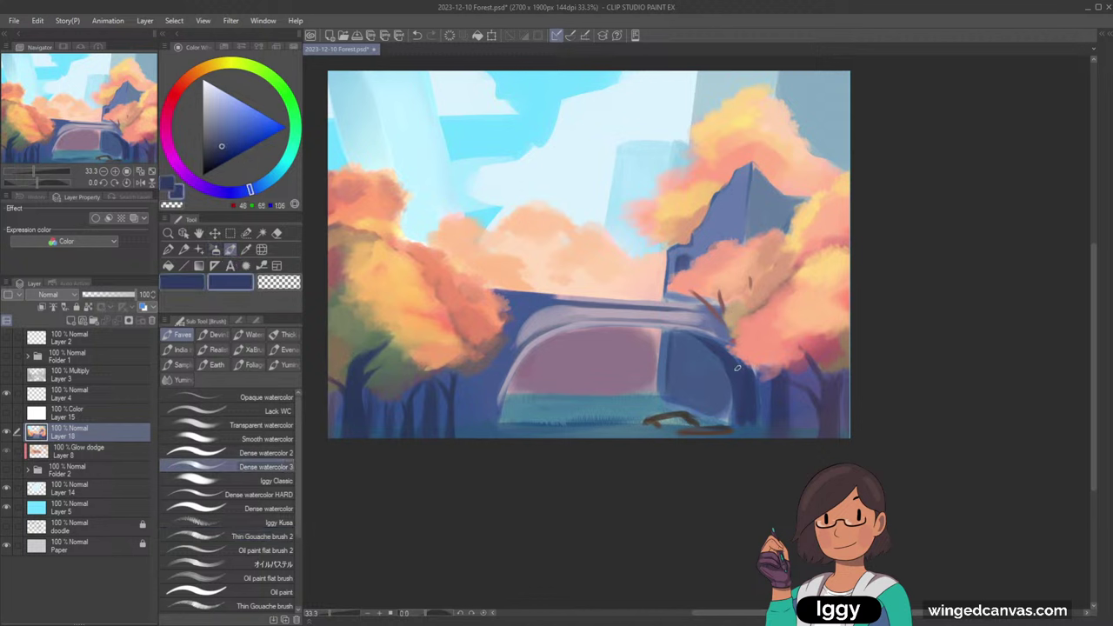
pyautogui.moveTo(754, 381); pyautogui.dragTo(751, 426)
# - Sample teal and deeper blue tones and blend them along the near edge of the water
pyautogui.keyDown('alt'); pyautogui.click(733, 397); pyautogui.keyUp('alt')
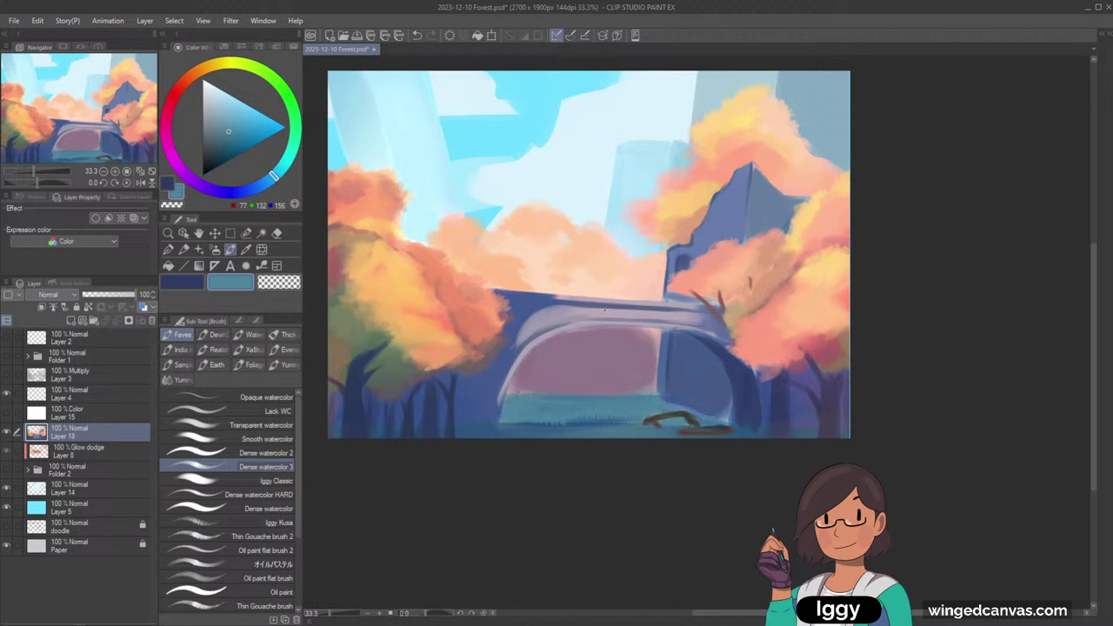
pyautogui.keyDown('alt'); pyautogui.click(571, 435); pyautogui.keyUp('alt')
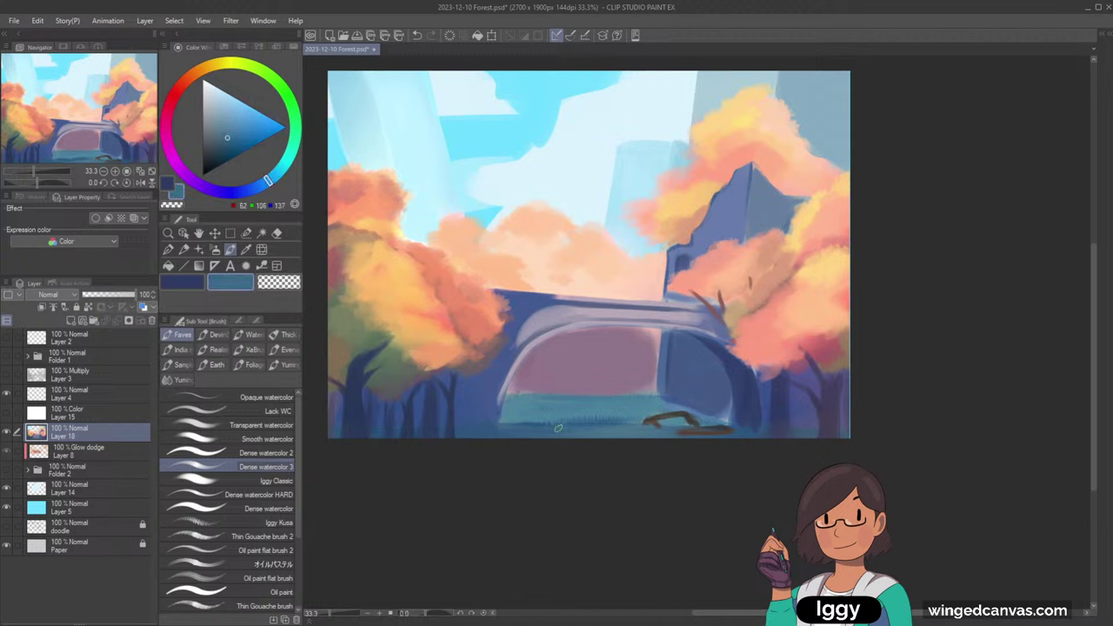
pyautogui.keyDown('alt'); pyautogui.click(494, 425); pyautogui.keyUp('alt')
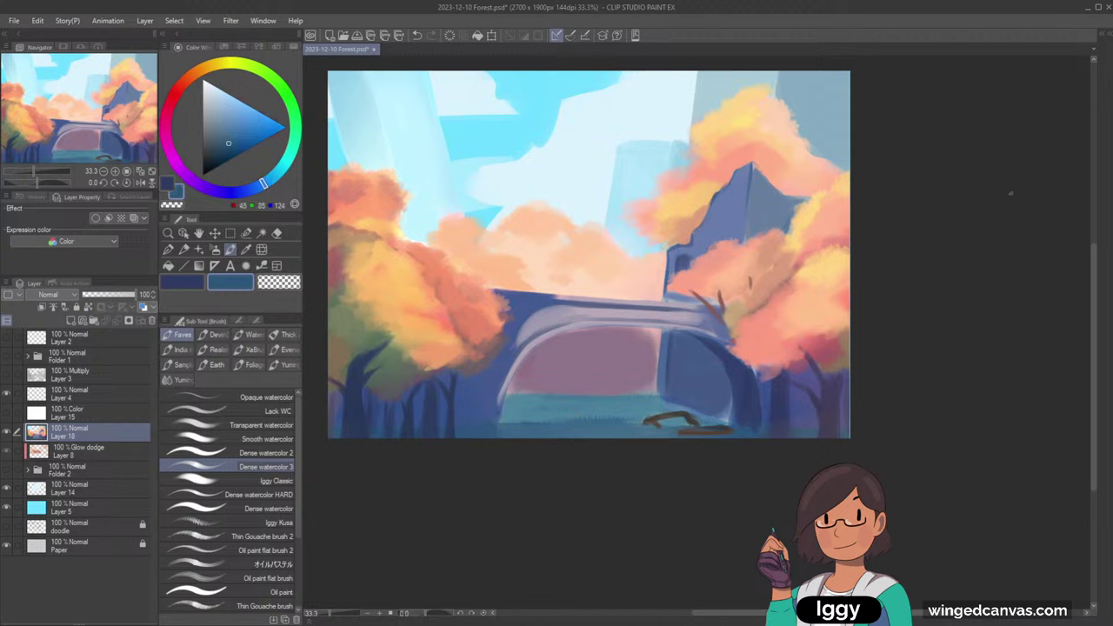
# - Paint the bridge's front face above and left of the arch with sampled lavender grey
pyautogui.keyDown('alt'); pyautogui.click(532, 309); pyautogui.keyUp('alt')
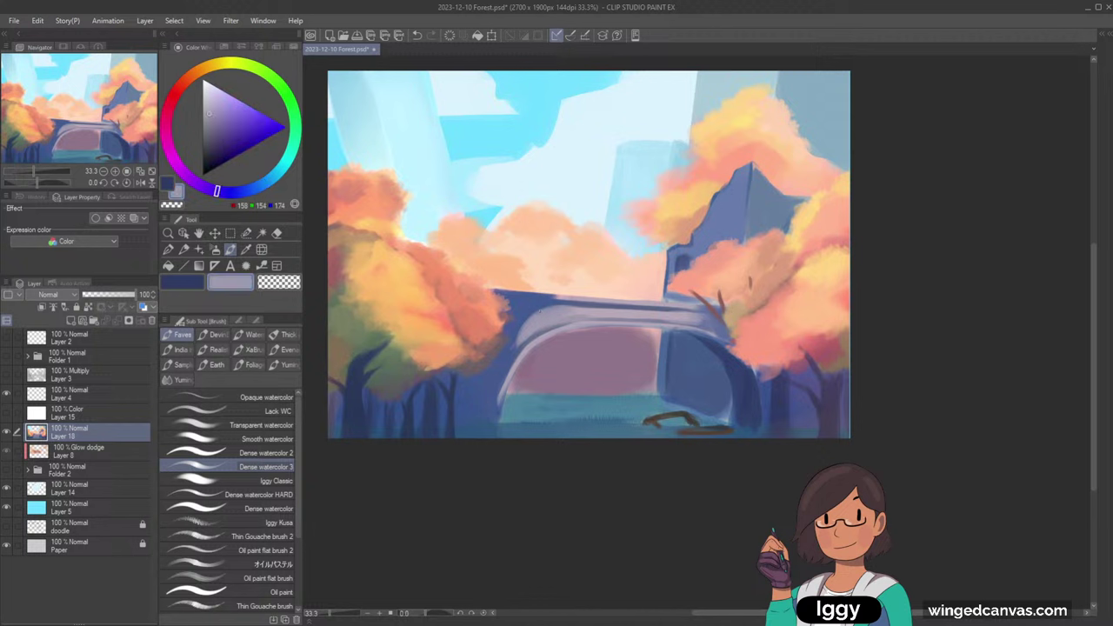
pyautogui.moveTo(566, 307)
pyautogui.mouseDown()
pyautogui.moveTo(513, 319)
pyautogui.moveTo(494, 373)
pyautogui.moveTo(526, 333)
pyautogui.mouseUp()
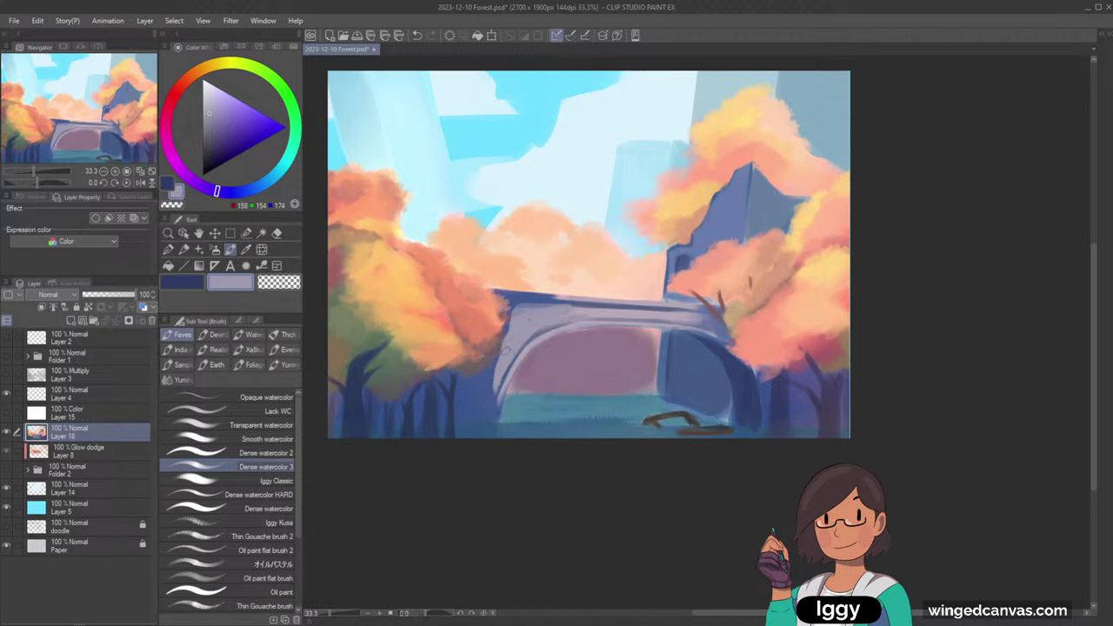
pyautogui.keyDown('alt'); pyautogui.click(557, 315); pyautogui.keyUp('alt')
# - Refine the bridge's top edge and left corner with sampled blue-grey and lavender tones
pyautogui.press('-')
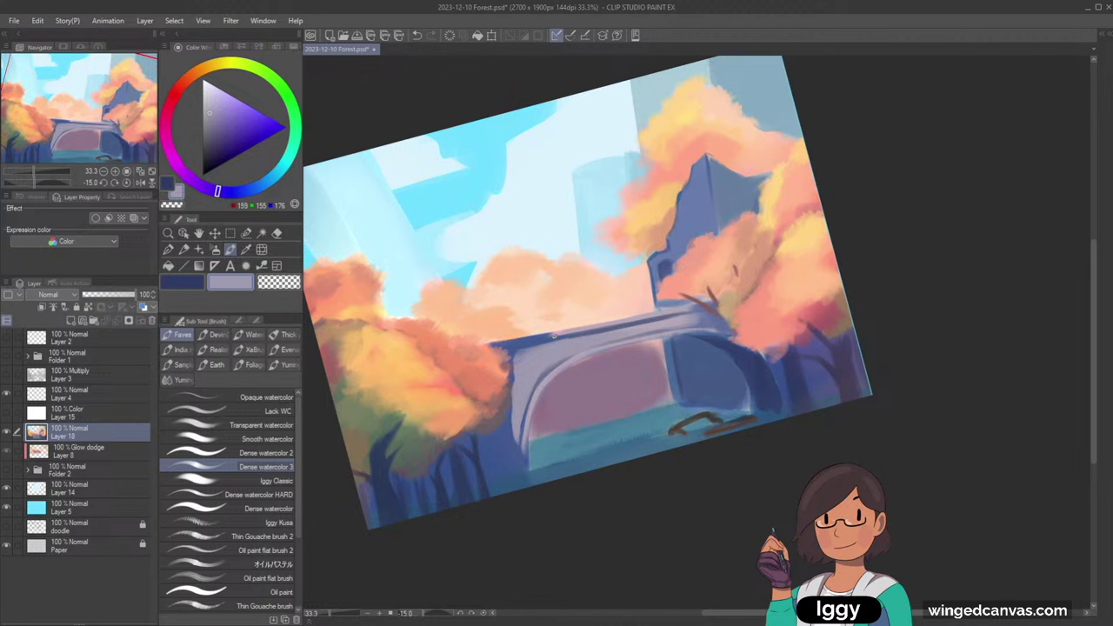
pyautogui.keyDown('alt'); pyautogui.click(589, 330); pyautogui.keyUp('alt')
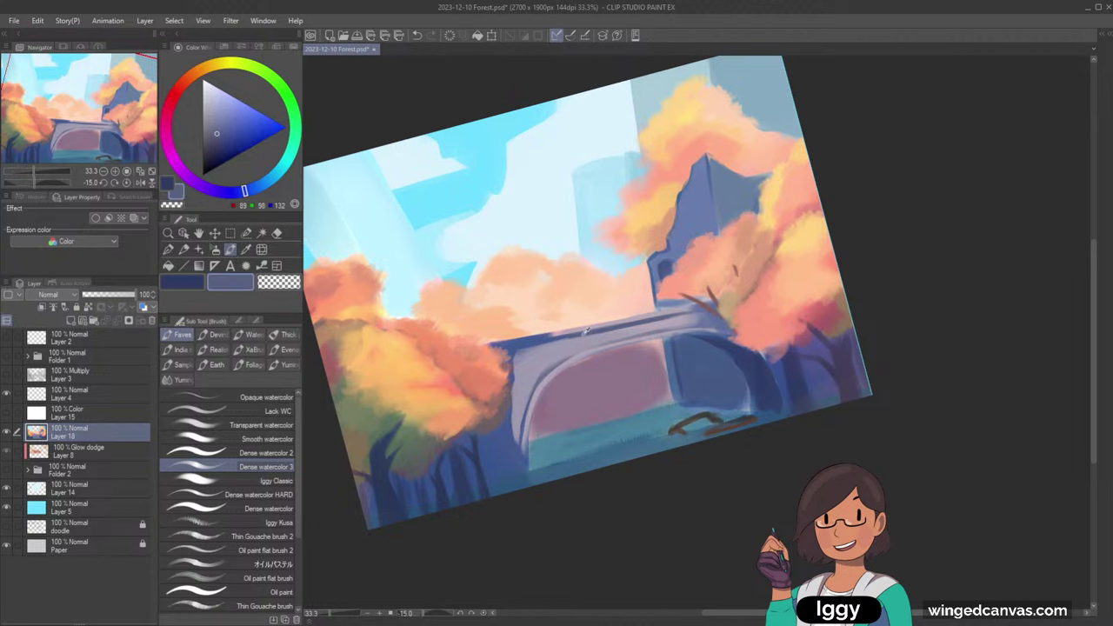
pyautogui.keyDown('alt'); pyautogui.click(588, 324); pyautogui.keyUp('alt')
pyautogui.press('-')
pyautogui.press('-')
pyautogui.press('-')
pyautogui.press('-')
pyautogui.press('-')
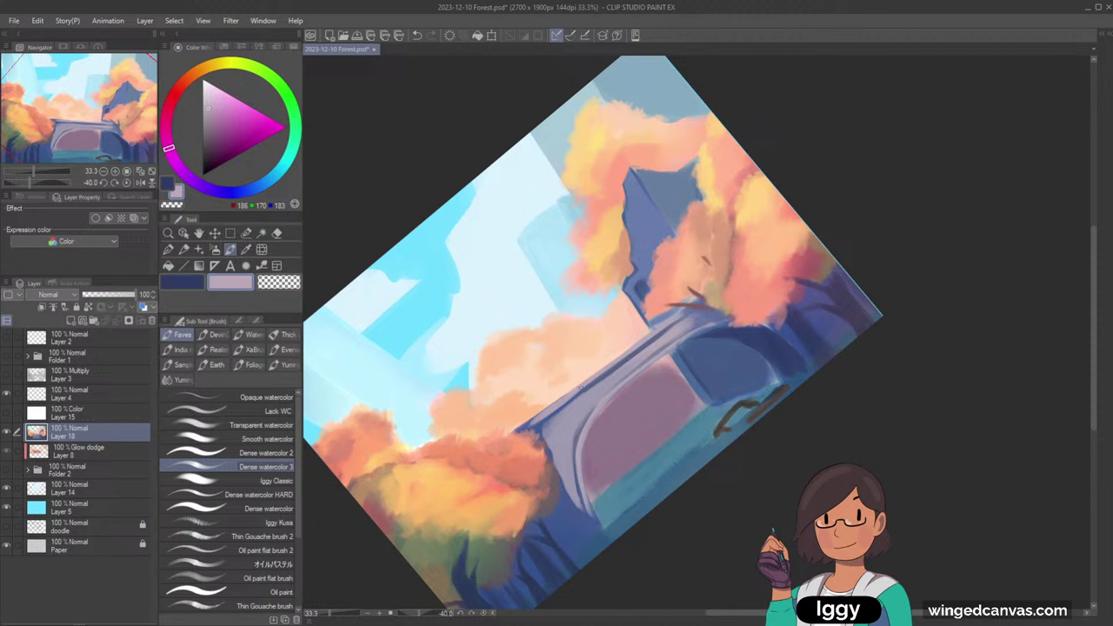
pyautogui.keyDown('alt'); pyautogui.click(581, 393); pyautogui.keyUp('alt')
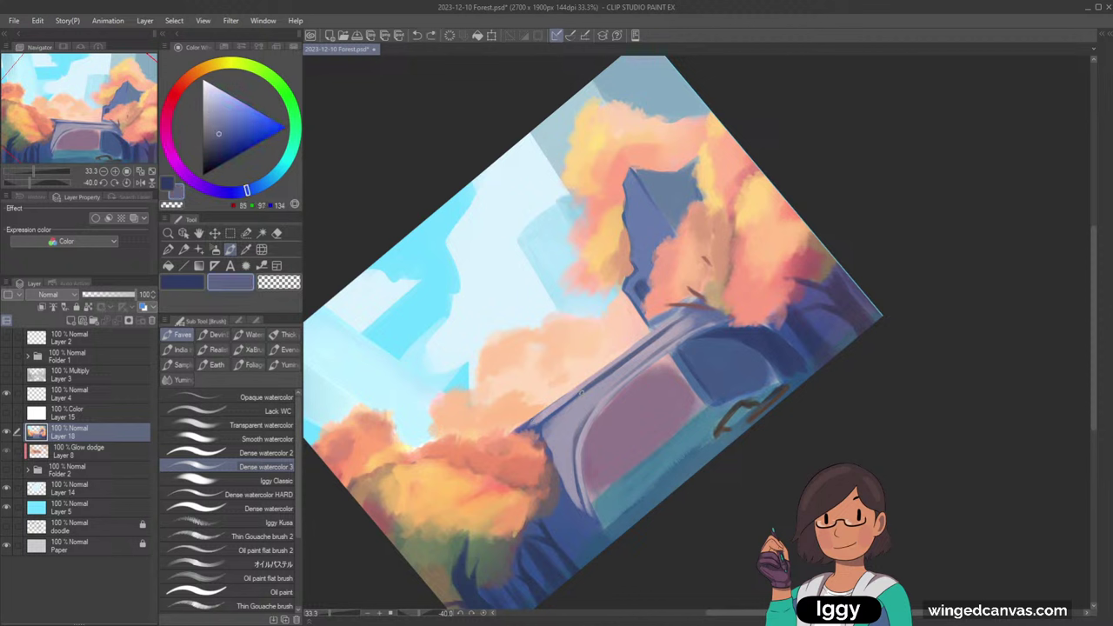
pyautogui.keyDown('alt'); pyautogui.click(545, 425); pyautogui.keyUp('alt')
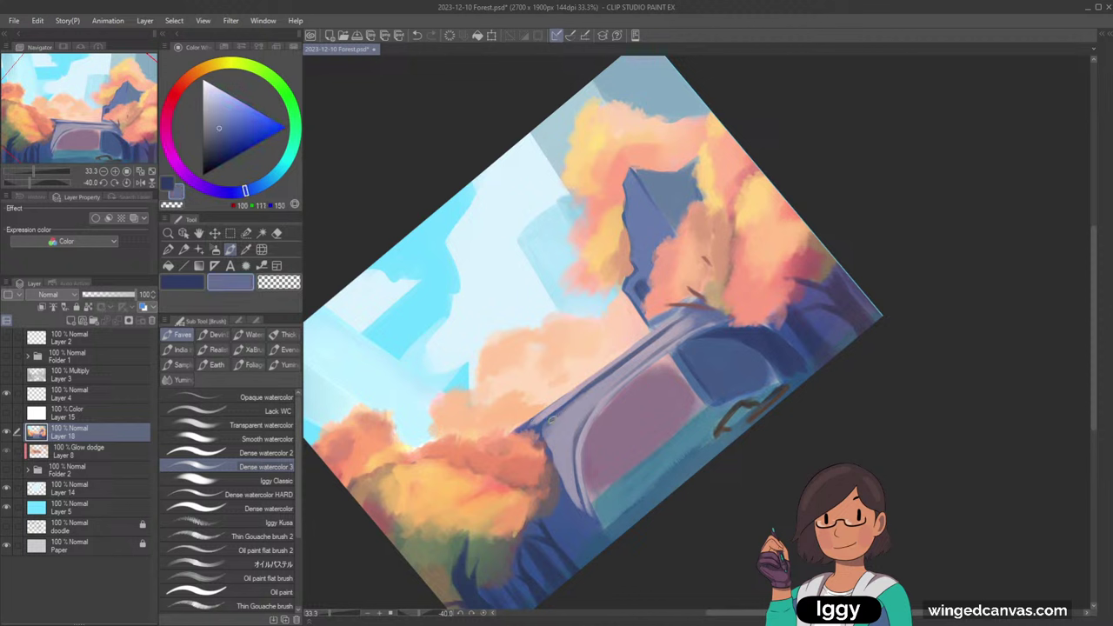
pyautogui.moveTo(550, 426); pyautogui.dragTo(559, 452)
# - Refine the outer edge of the bridge's left pillar with sampled lavender and blue tones
pyautogui.press('^')
pyautogui.press('^')
pyautogui.press('^')
pyautogui.keyDown('alt'); pyautogui.click(497, 352); pyautogui.keyUp('alt')
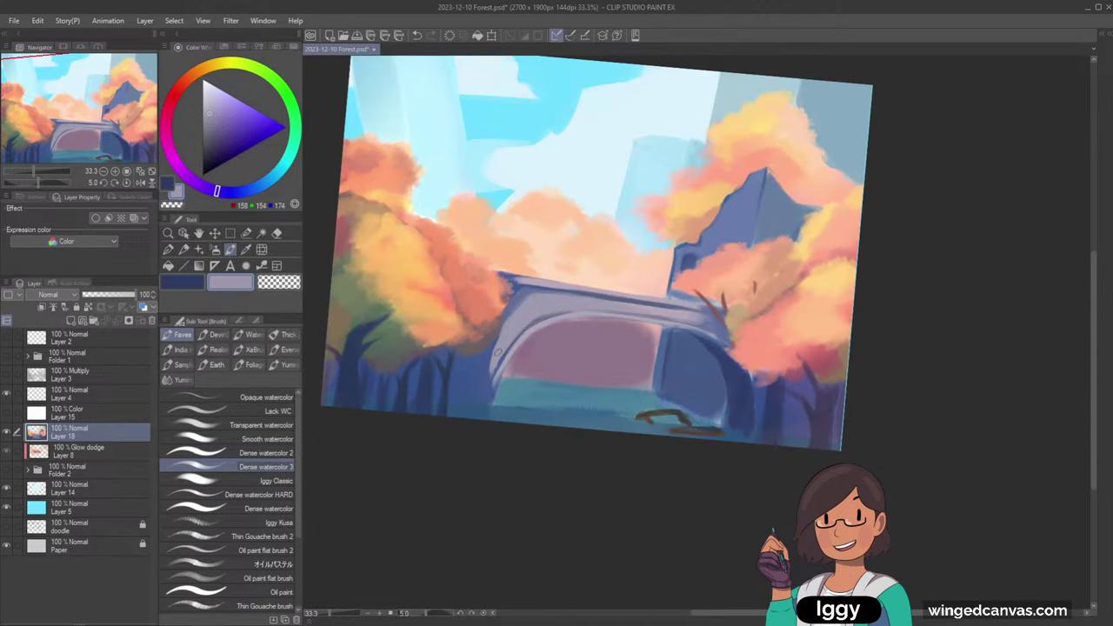
pyautogui.keyDown('alt'); pyautogui.click(473, 402); pyautogui.keyUp('alt')
pyautogui.moveTo(500, 357); pyautogui.dragTo(479, 383)
pyautogui.moveTo(497, 350); pyautogui.dragTo(481, 380)
pyautogui.keyDown('alt'); pyautogui.click(482, 397); pyautogui.keyUp('alt')
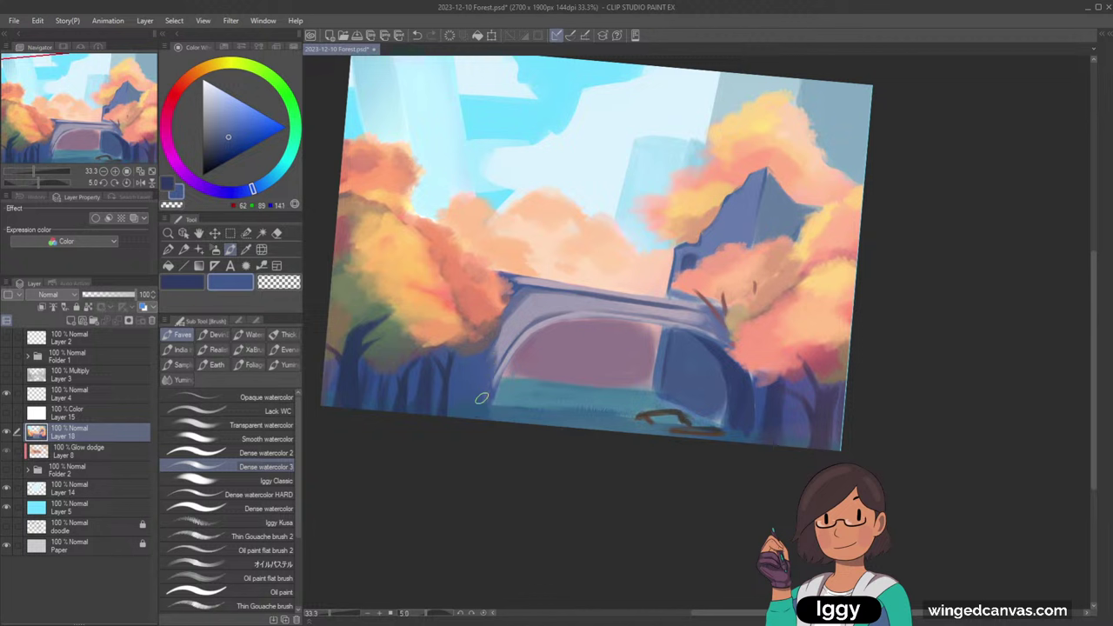
pyautogui.keyDown('alt'); pyautogui.click(506, 337); pyautogui.keyUp('alt')
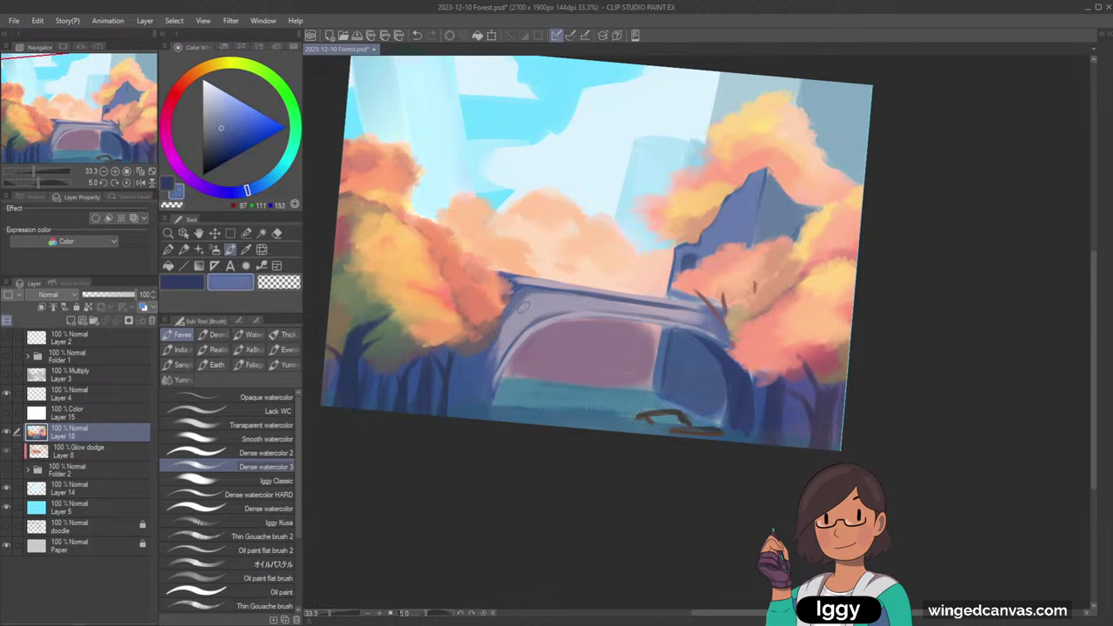
pyautogui.keyDown('alt'); pyautogui.click(526, 307); pyautogui.keyUp('alt')
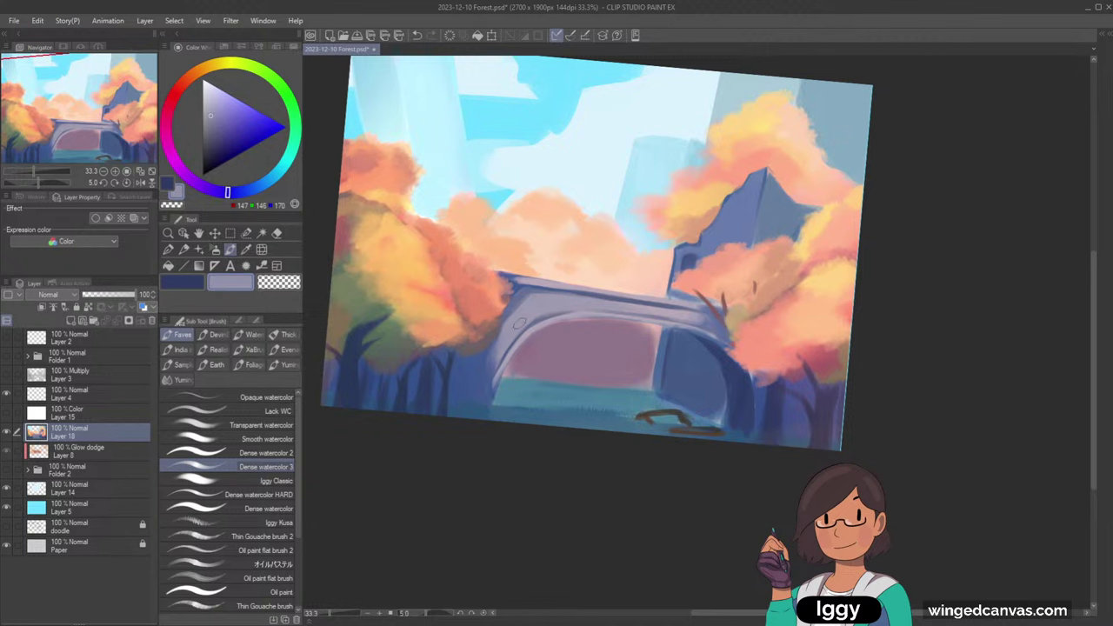
# - Paint the shadowed trunks right of the bridge with sampled dark purple and dark blue
pyautogui.scroll(2, 786, 187)
pyautogui.scroll(-1, 783, 178)
pyautogui.press('-')
pyautogui.press('-')
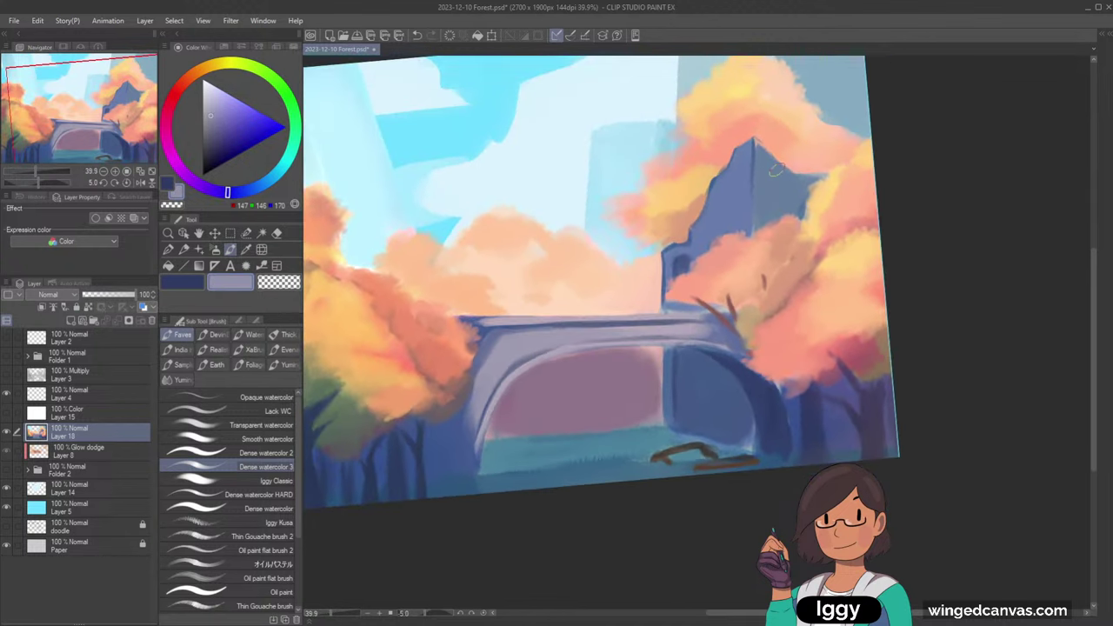
pyautogui.scroll(-3, 775, 171)
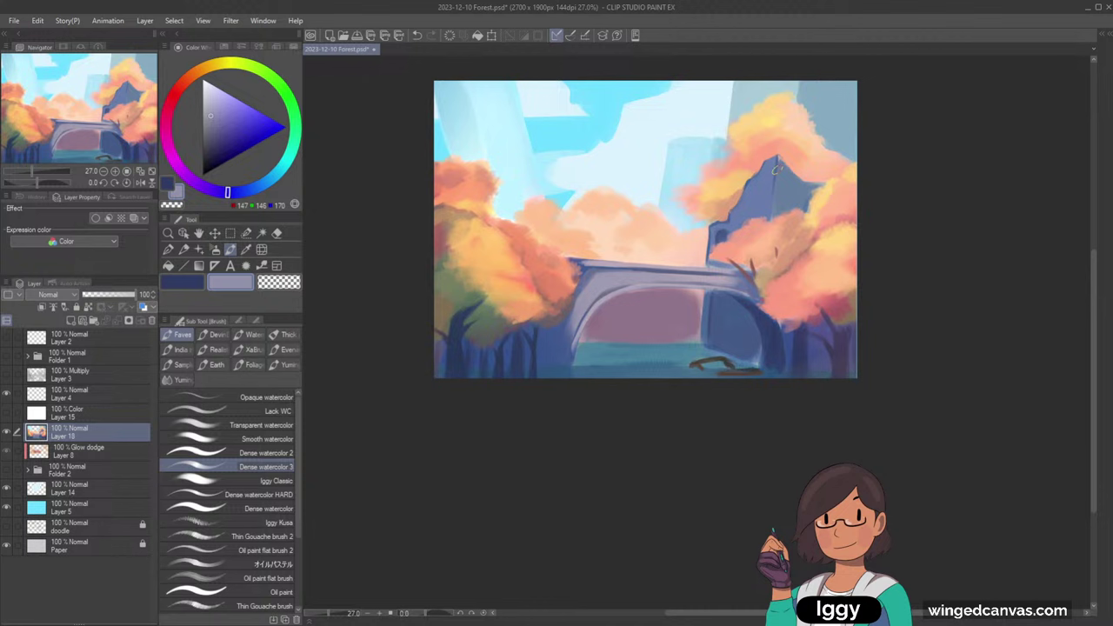
pyautogui.scroll(1, 776, 170)
pyautogui.keyDown('alt'); pyautogui.click(841, 388); pyautogui.keyUp('alt')
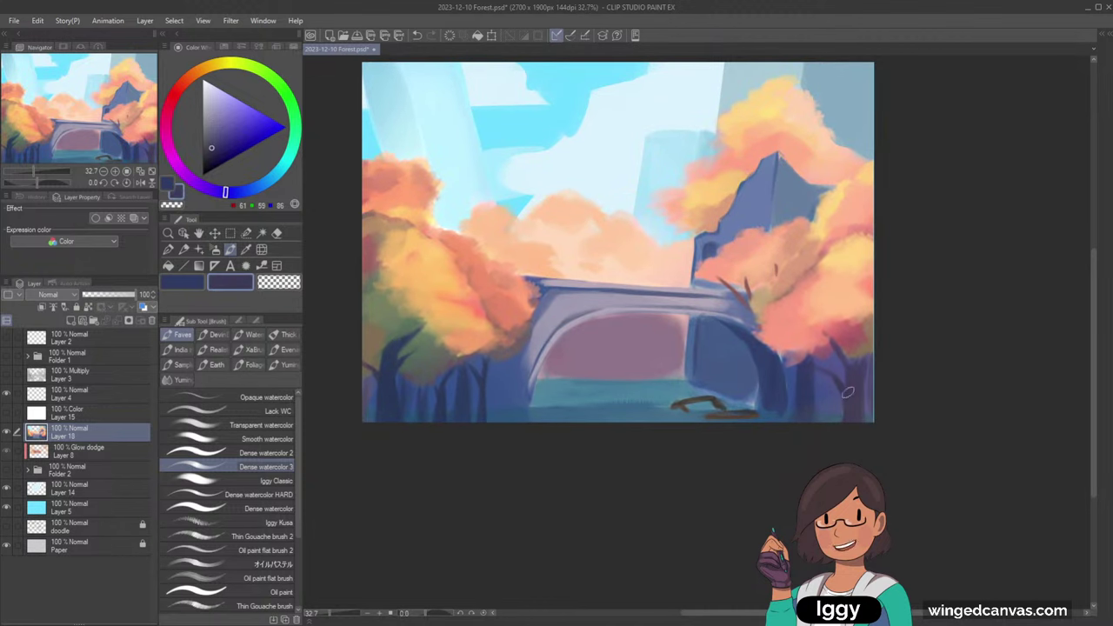
pyautogui.scroll(1, 809, 383)
pyautogui.keyDown('alt'); pyautogui.click(808, 383); pyautogui.keyUp('alt')
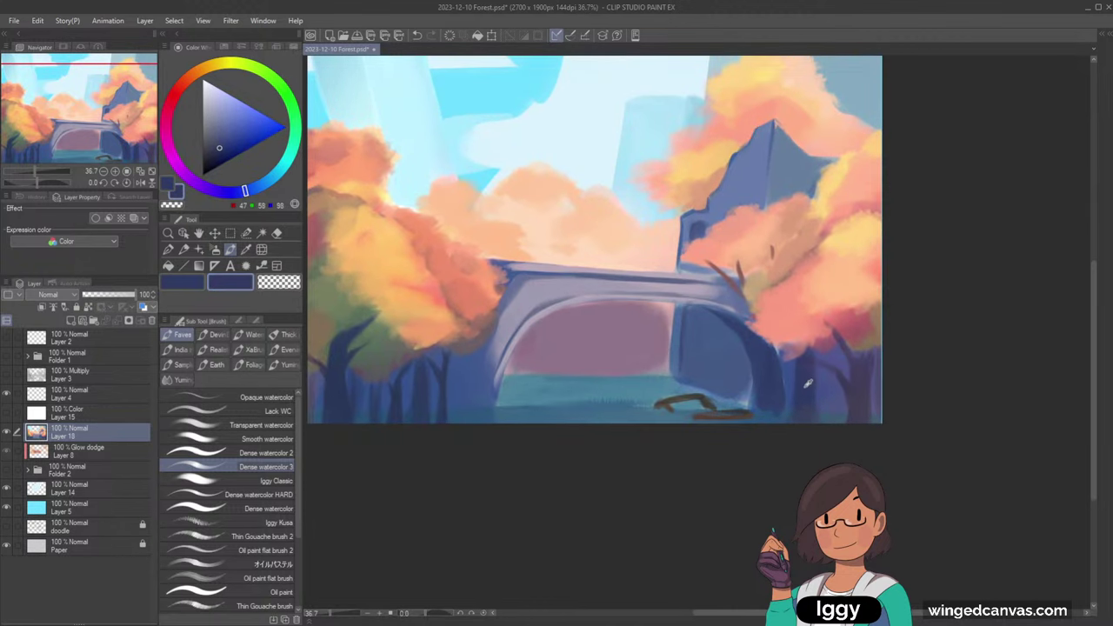
pyautogui.keyDown('alt'); pyautogui.click(848, 372); pyautogui.keyUp('alt')
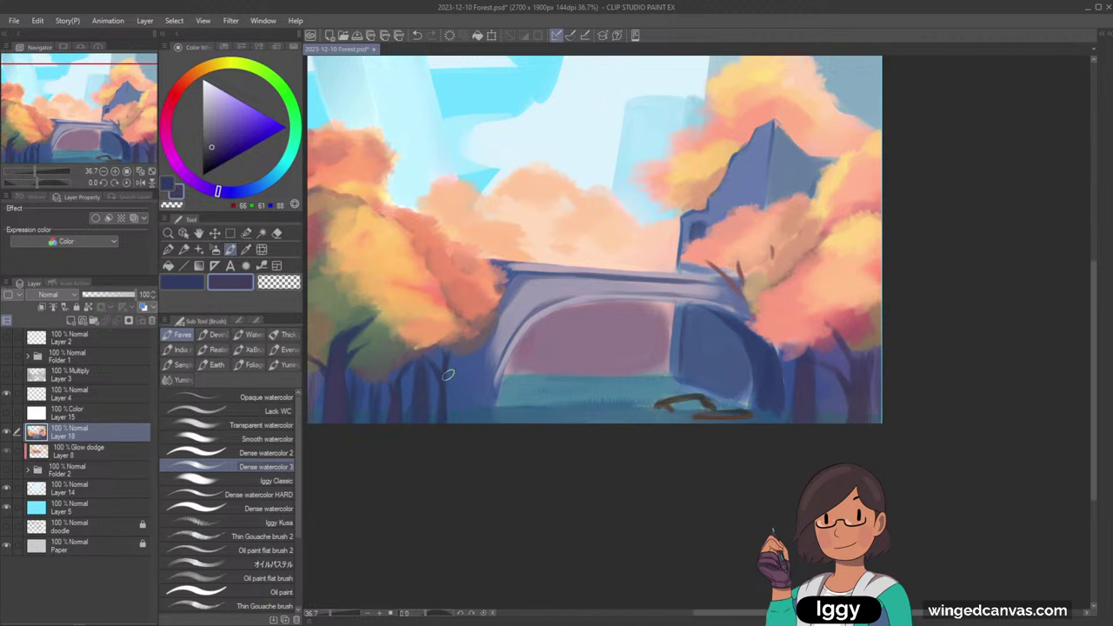
# - Paint dusky mauve tree trunks across the space under the arch, and add a new layer above the painting
pyautogui.click(92, 117)
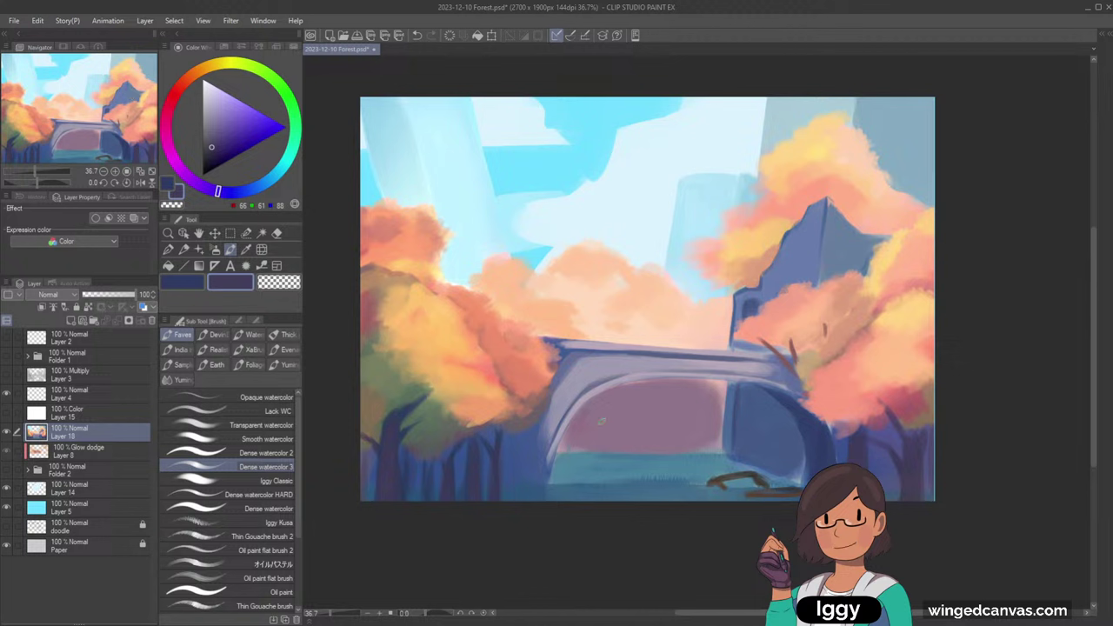
pyautogui.keyDown('alt'); pyautogui.click(589, 419); pyautogui.keyUp('alt')
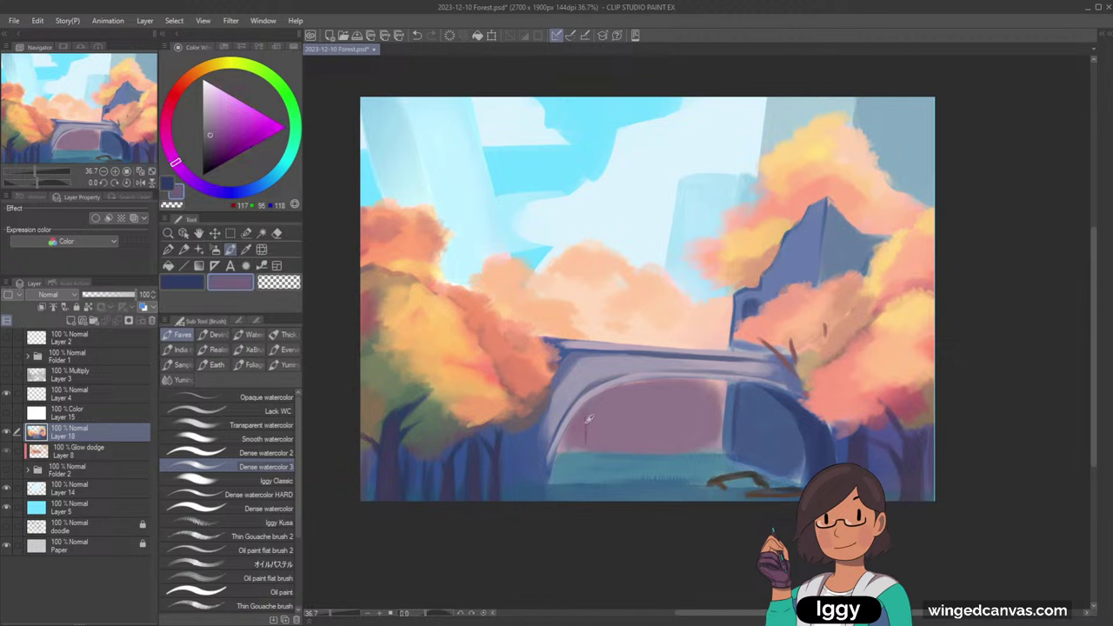
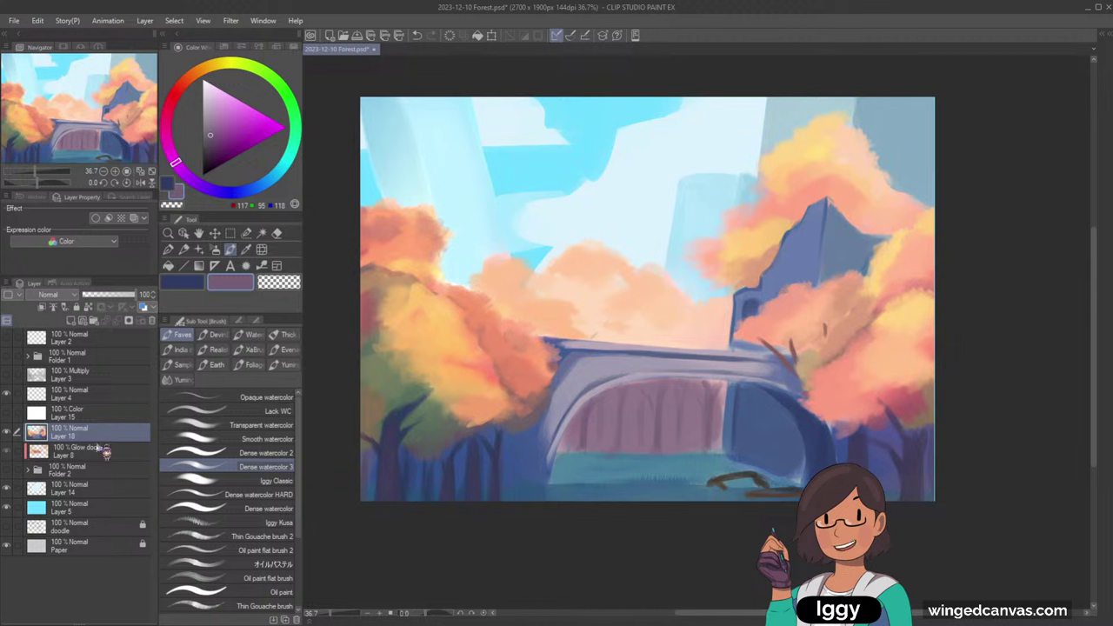
pyautogui.click(70, 321)
pyautogui.click(189, 286)
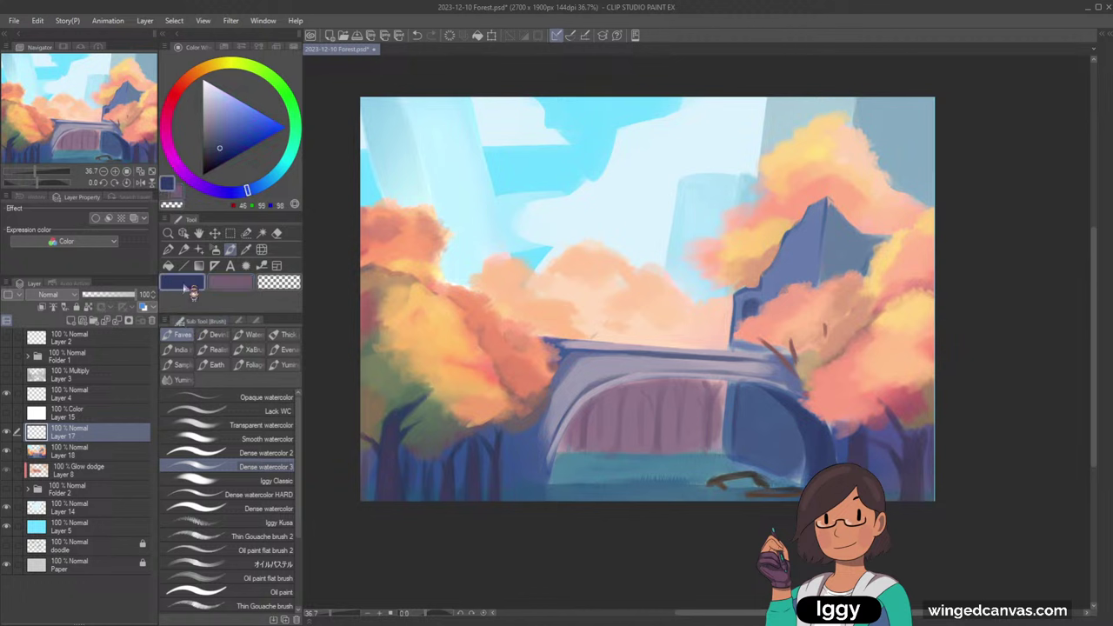
pyautogui.moveTo(208, 130); pyautogui.dragTo(189, 167)
pyautogui.moveTo(491, 298)
pyautogui.mouseDown()
pyautogui.moveTo(512, 209)
pyautogui.moveTo(534, 173)
pyautogui.mouseUp()
pyautogui.hotkey('ctrl', 'z')
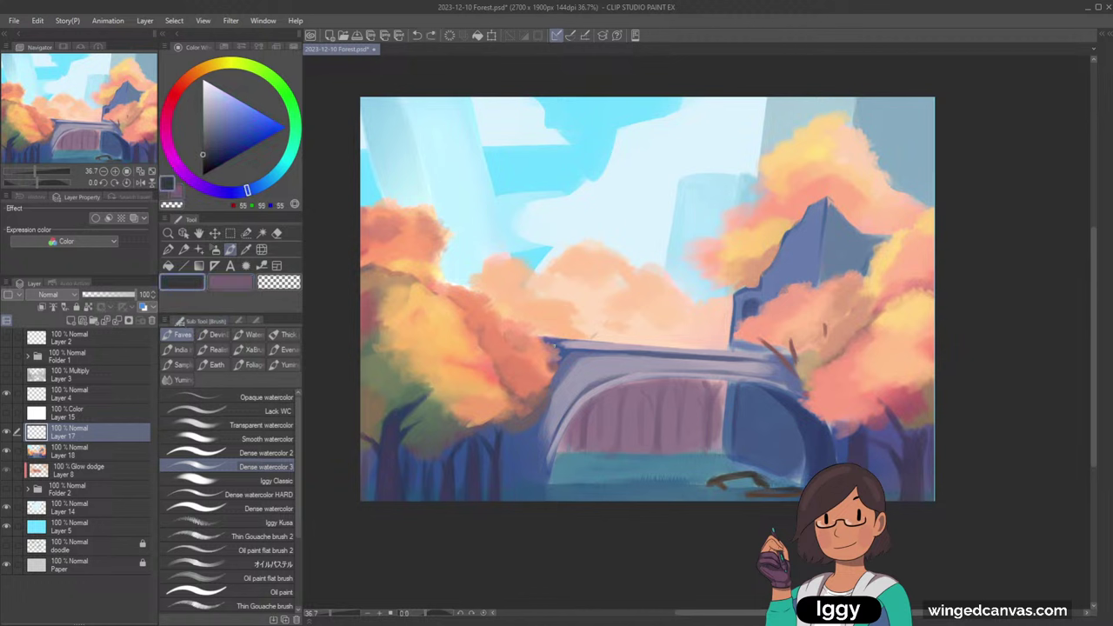
pyautogui.press('c')
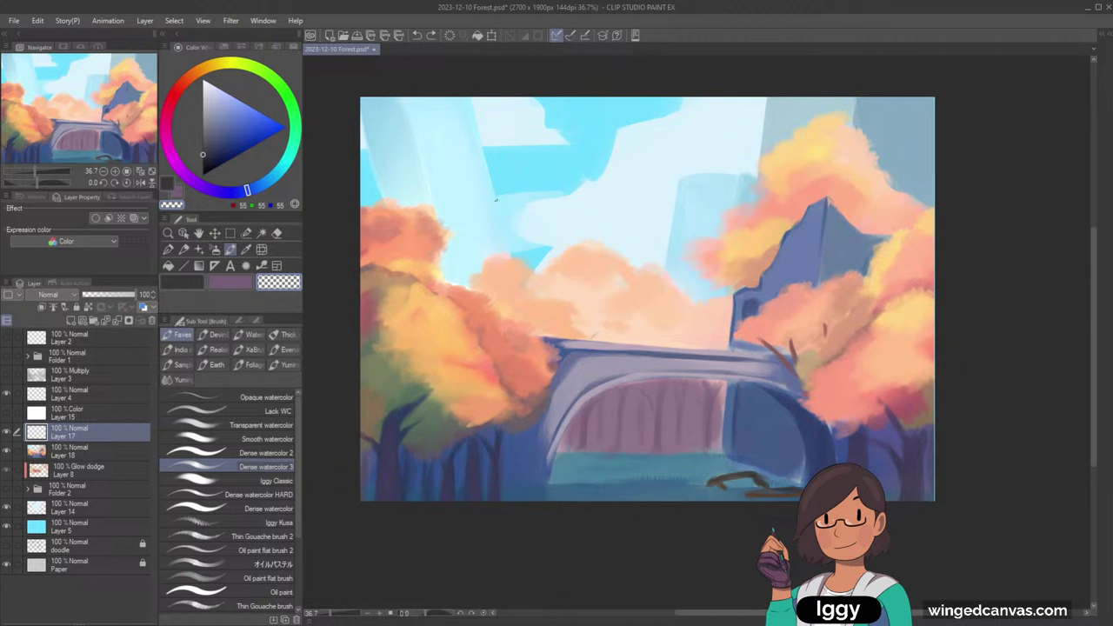
# - Sample the tower's blue and paint a tall leaning street lamp with a flat head above the left trees
pyautogui.click(246, 249)
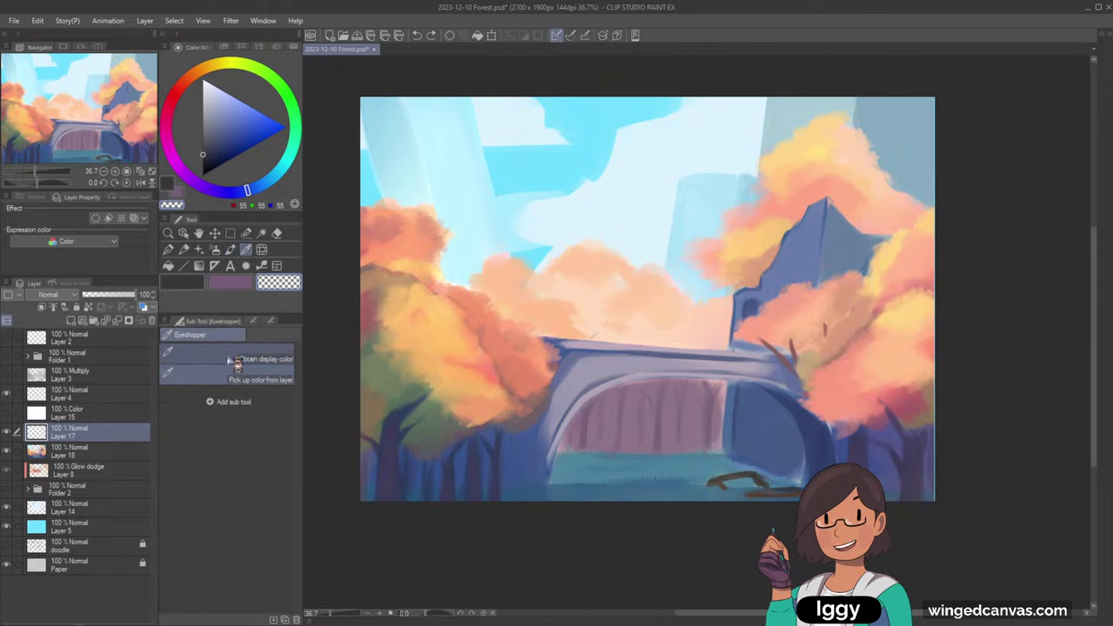
pyautogui.click(750, 307)
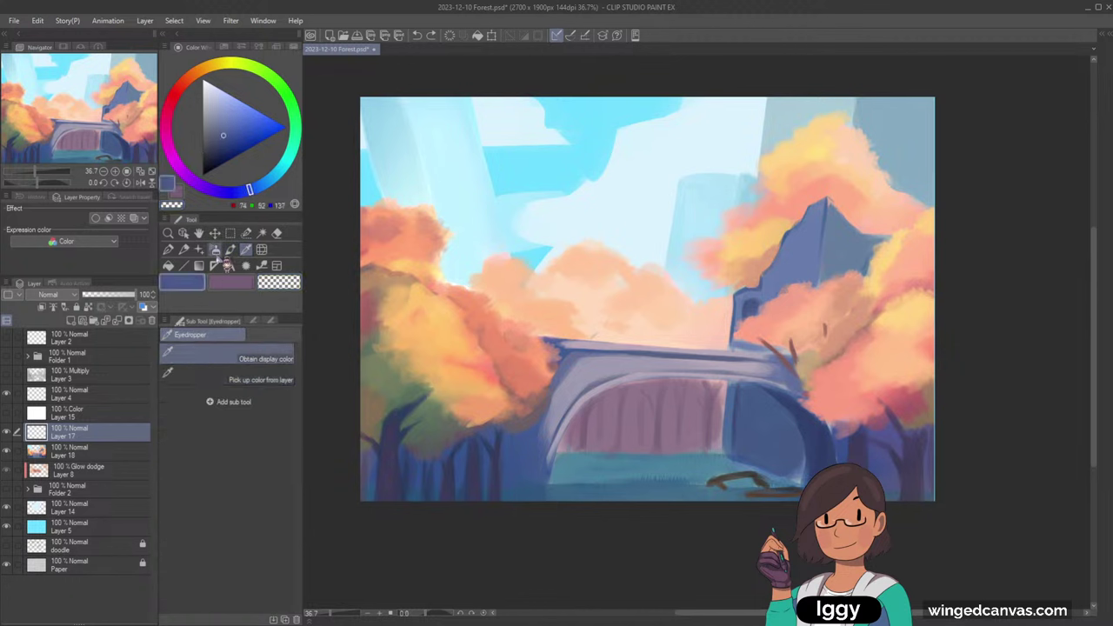
pyautogui.click(230, 250)
pyautogui.moveTo(485, 289)
pyautogui.mouseDown()
pyautogui.moveTo(514, 190)
pyautogui.moveTo(483, 290)
pyautogui.mouseUp()
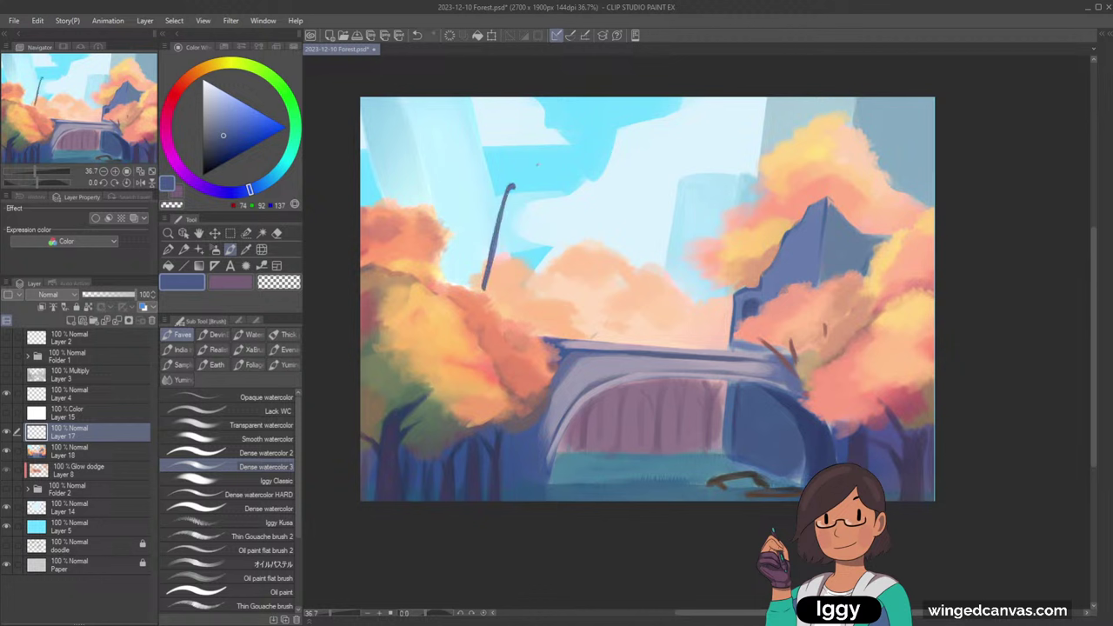
pyautogui.moveTo(512, 184); pyautogui.dragTo(532, 187)
pyautogui.moveTo(507, 191); pyautogui.dragTo(484, 295)
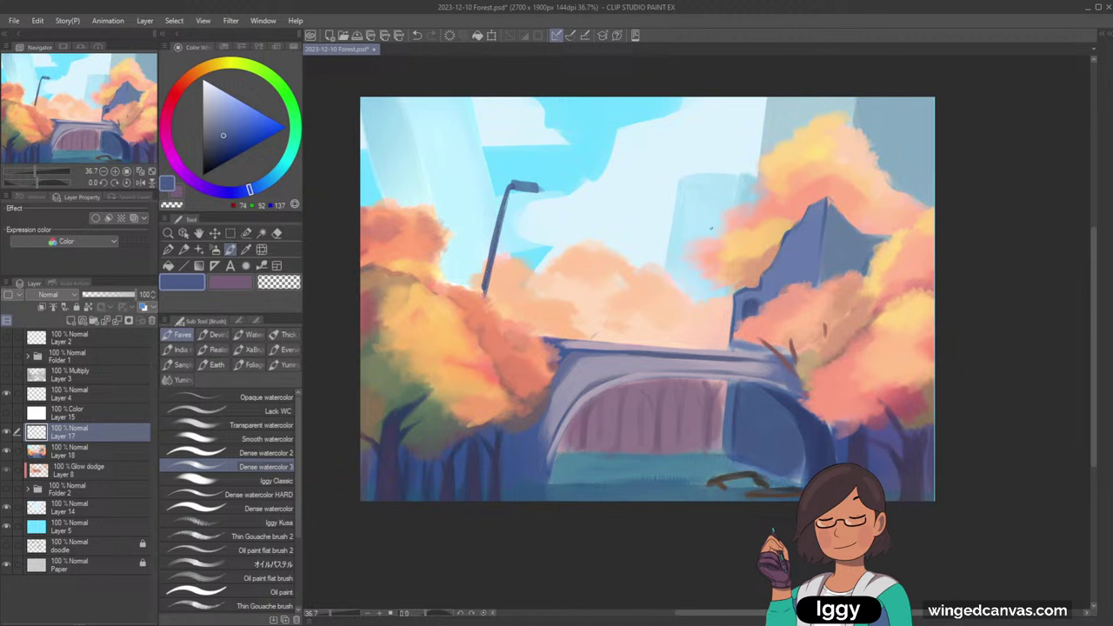
# - Paint a smaller blue street lamp rising from the right end of the bridge and clean its edges with transparent colour
pyautogui.moveTo(710, 245); pyautogui.dragTo(723, 339)
pyautogui.moveTo(716, 274); pyautogui.dragTo(724, 352)
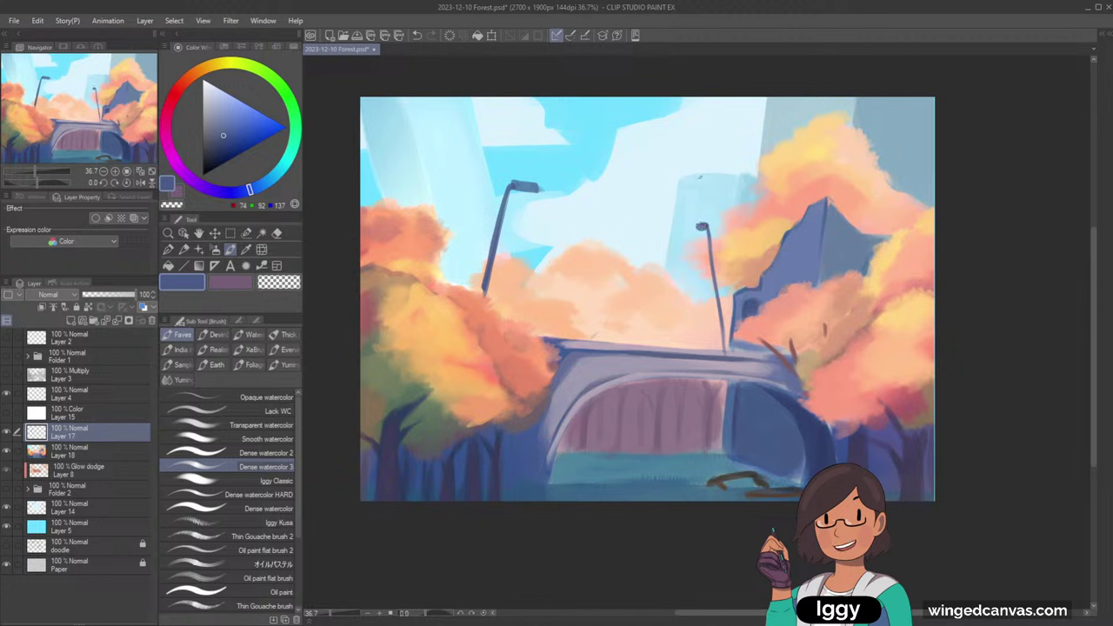
pyautogui.moveTo(712, 247); pyautogui.dragTo(724, 350)
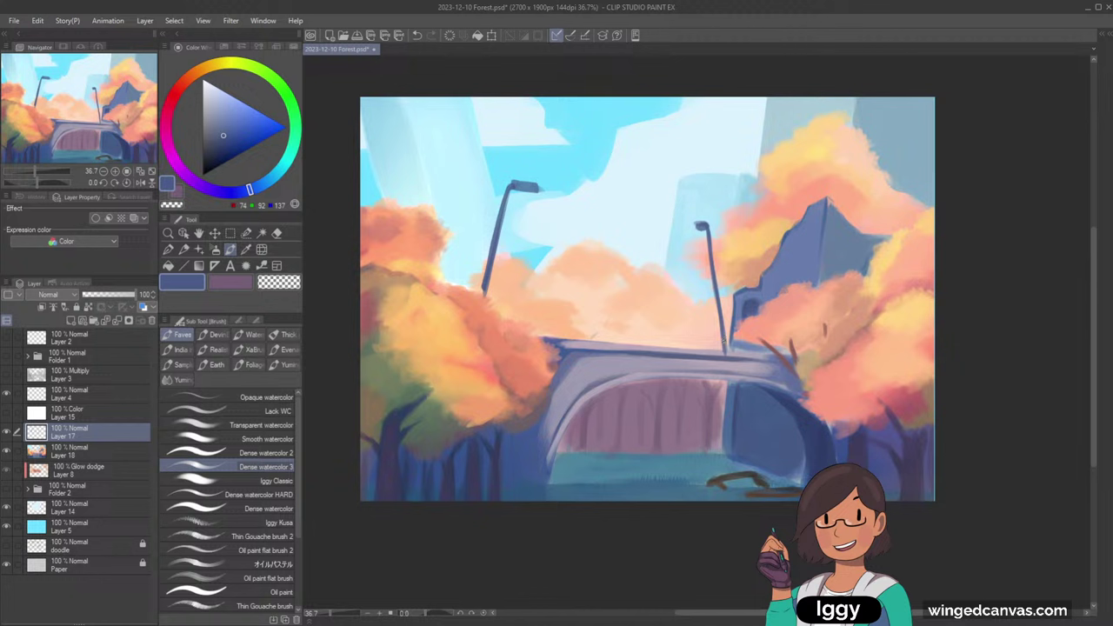
pyautogui.press('c')
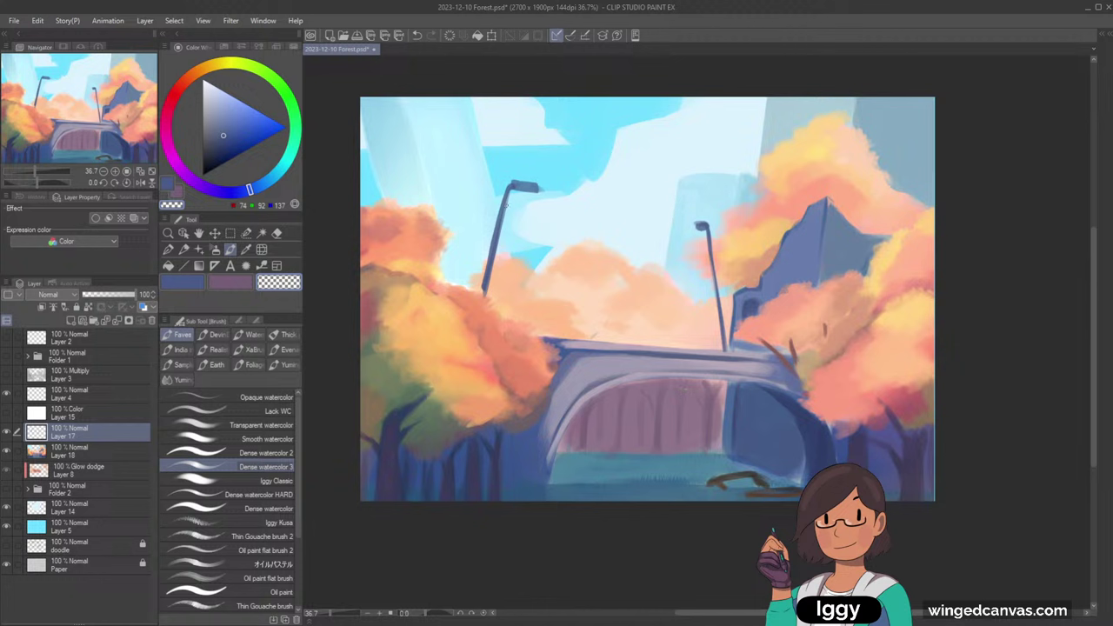
# - Sample a lighter blue from the left lamp and refine the heads of both street lamps
pyautogui.keyDown('alt'); pyautogui.click(506, 204); pyautogui.keyUp('alt')
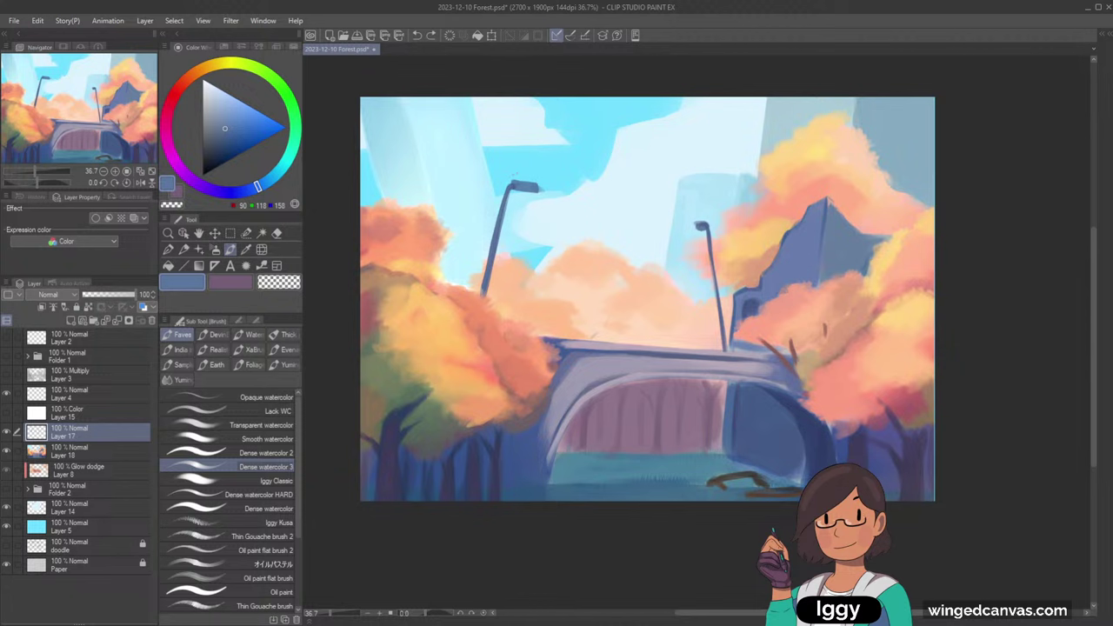
pyautogui.press('-')
pyautogui.press('-')
pyautogui.press('-')
pyautogui.press('-')
pyautogui.press('-')
pyautogui.press('-')
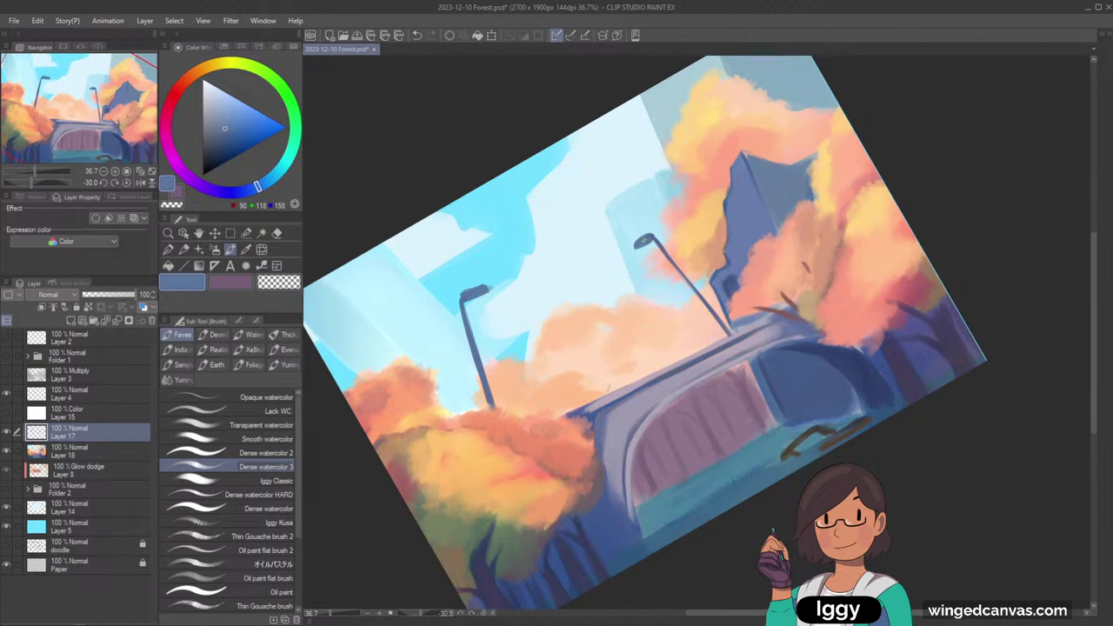
pyautogui.press('^')
pyautogui.press('^')
pyautogui.press('^')
pyautogui.press('^')
pyautogui.press('^')
pyautogui.press('^')
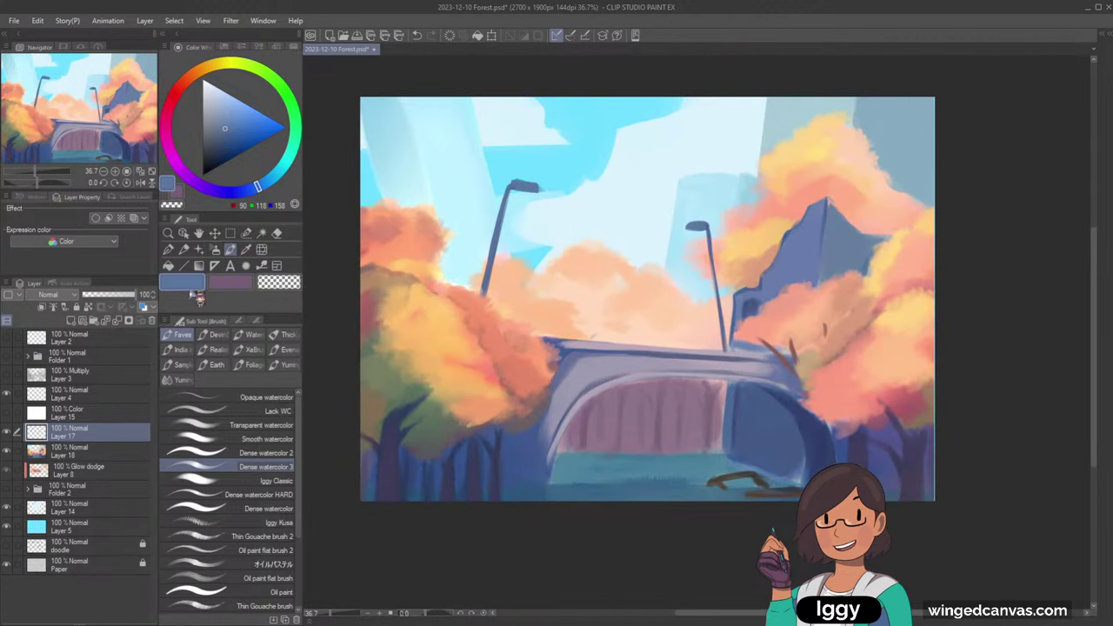
# - Paint a dark brown stall with a roof, two posts and a solid base on top of the bridge, on a new layer
pyautogui.click(202, 131)
pyautogui.click(222, 70)
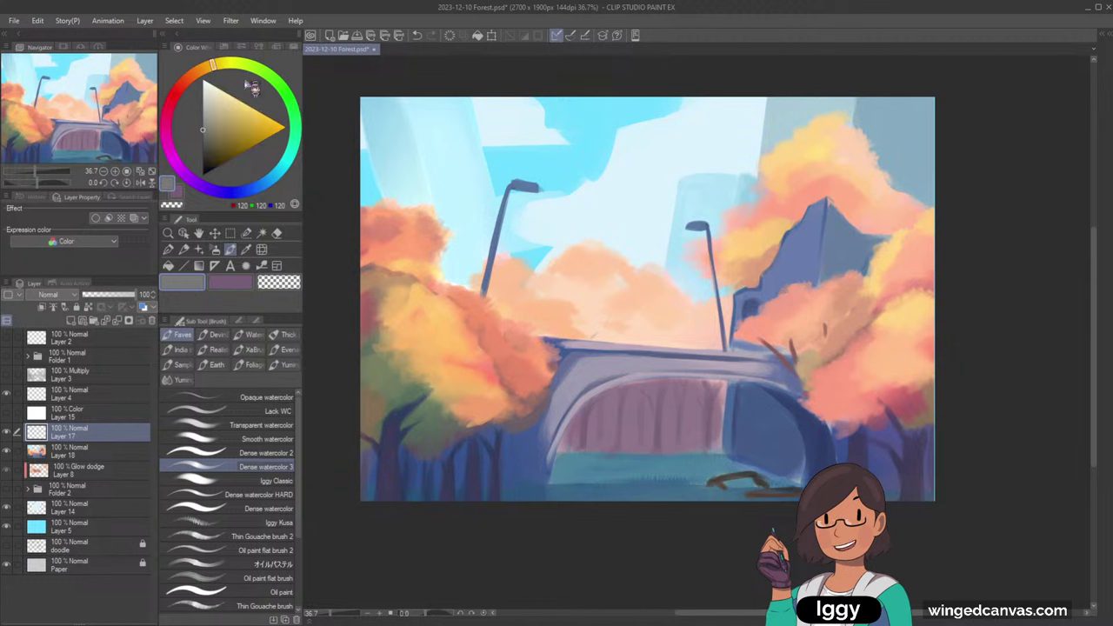
pyautogui.moveTo(204, 132); pyautogui.dragTo(203, 115)
pyautogui.click(202, 70)
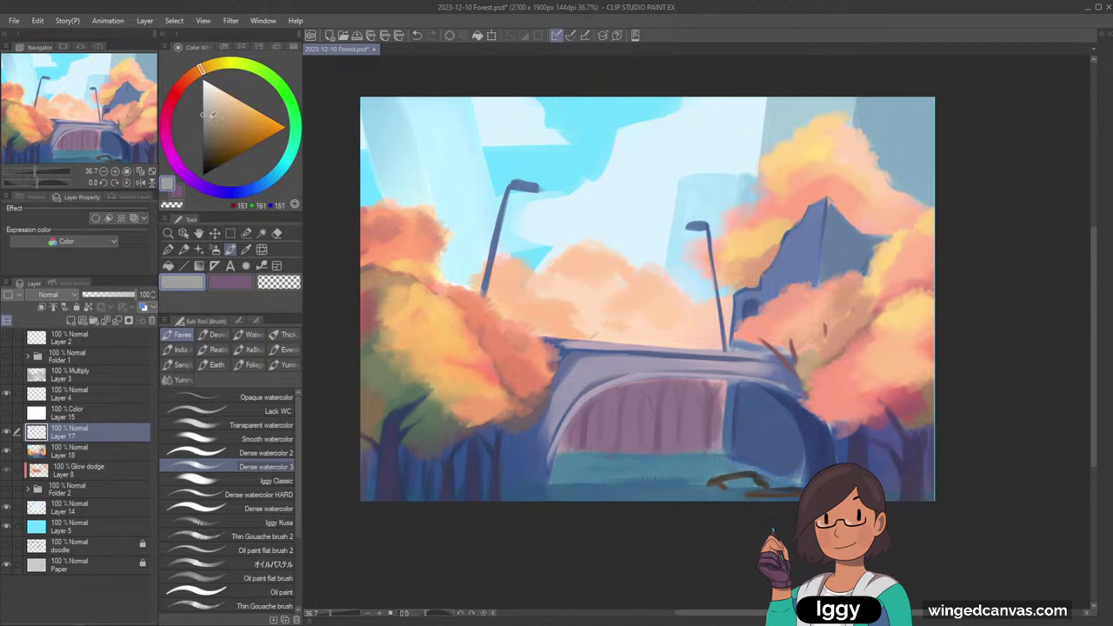
pyautogui.click(213, 135)
pyautogui.click(213, 144)
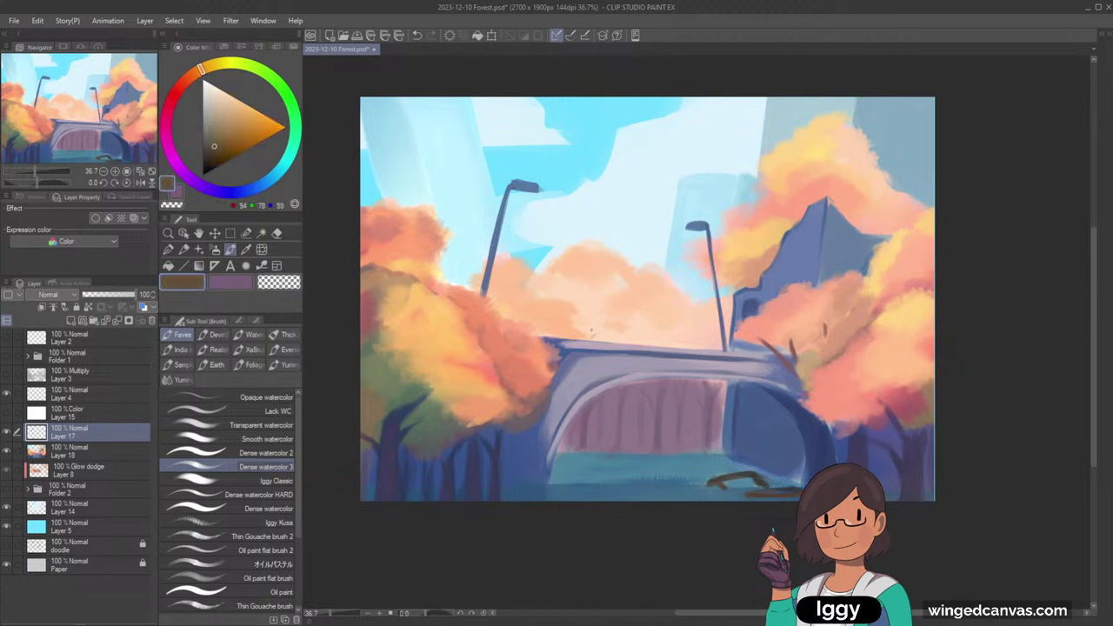
pyautogui.click(93, 320)
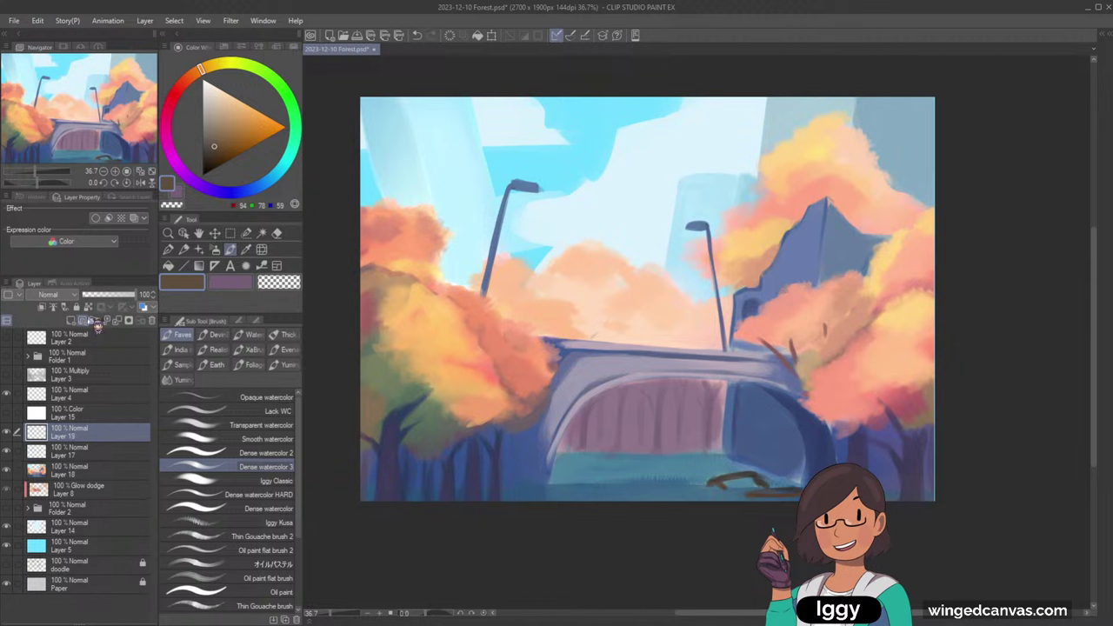
pyautogui.moveTo(591, 284); pyautogui.dragTo(588, 336)
pyautogui.moveTo(591, 279)
pyautogui.mouseDown()
pyautogui.moveTo(657, 279)
pyautogui.moveTo(593, 287)
pyautogui.moveTo(649, 282)
pyautogui.moveTo(649, 337)
pyautogui.mouseUp()
pyautogui.hotkey('ctrl', 'z')
pyautogui.moveTo(650, 287)
pyautogui.mouseDown()
pyautogui.moveTo(649, 340)
pyautogui.moveTo(595, 334)
pyautogui.mouseUp()
pyautogui.moveTo(588, 329)
pyautogui.mouseDown()
pyautogui.moveTo(644, 336)
pyautogui.moveTo(600, 327)
pyautogui.mouseUp()
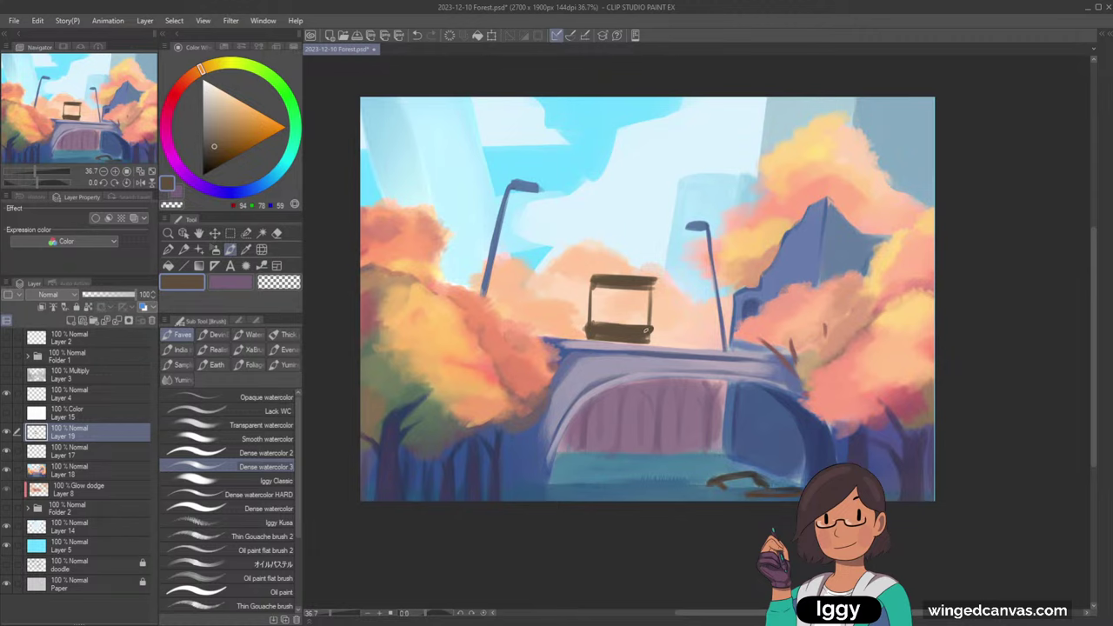
pyautogui.scroll(5, 680, 257)
pyautogui.click(233, 106)
pyautogui.click(219, 65)
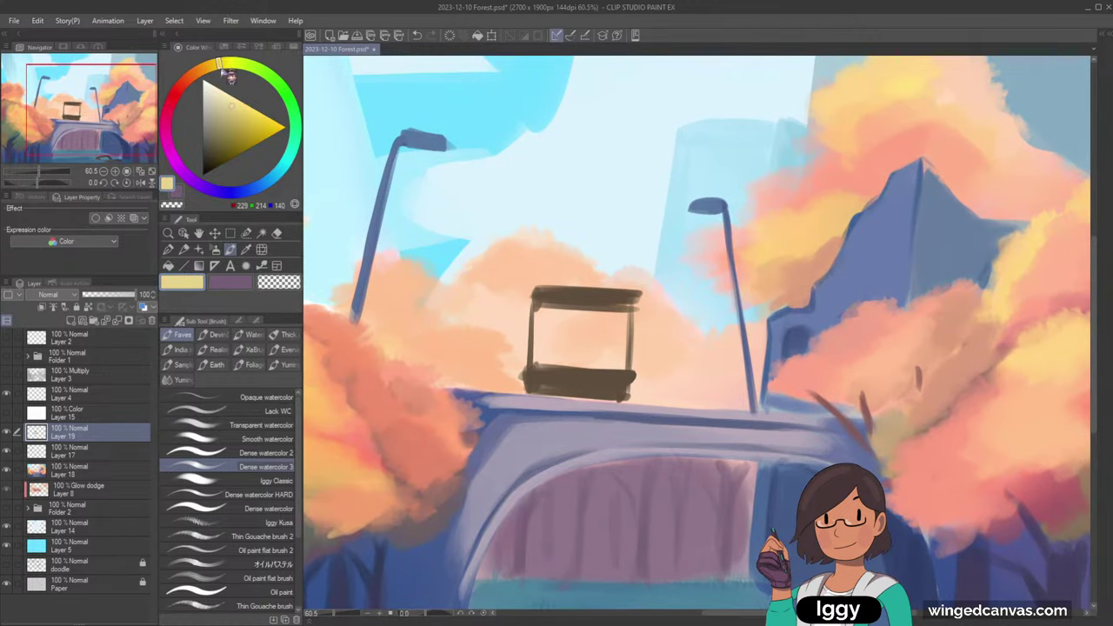
pyautogui.click(242, 113)
pyautogui.moveTo(558, 345)
pyautogui.mouseDown()
pyautogui.moveTo(576, 351)
pyautogui.moveTo(564, 342)
pyautogui.mouseUp()
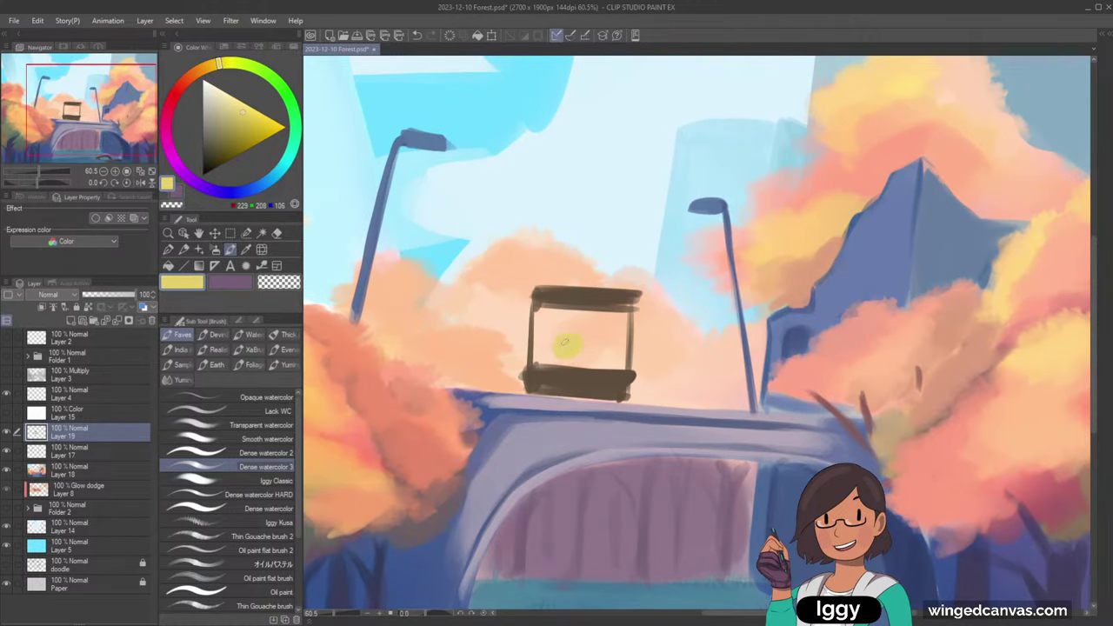
pyautogui.hotkey('ctrl', 'z')
# - Paint a small yellow bird-like figure with a red beak, a black-and-white eye and a pale yellow cup inside the stall
pyautogui.click(207, 68)
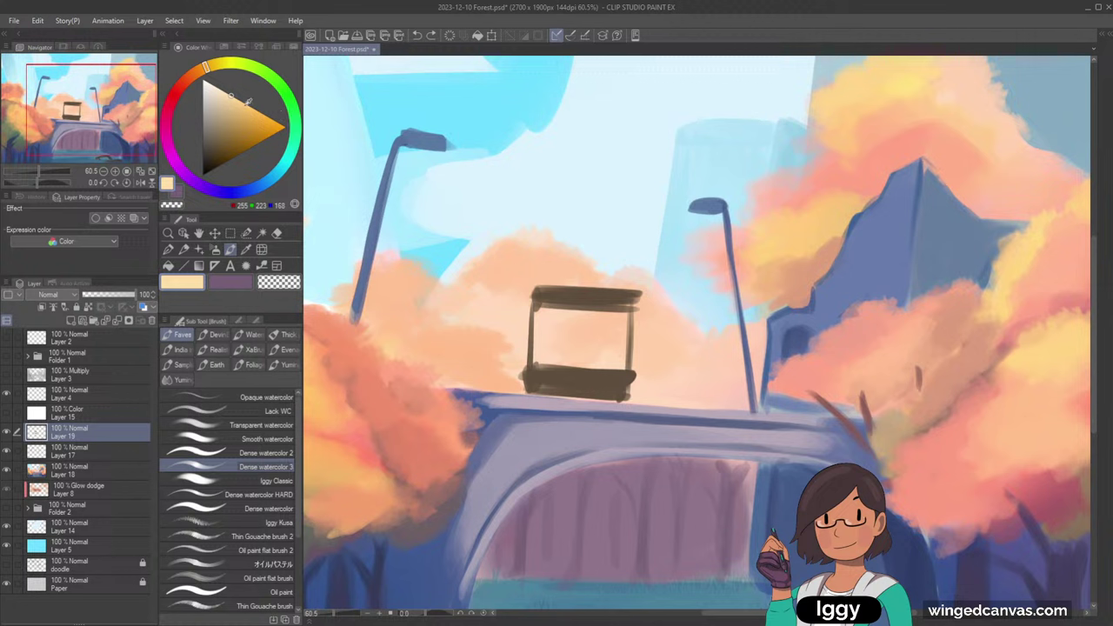
pyautogui.moveTo(560, 347); pyautogui.dragTo(575, 343)
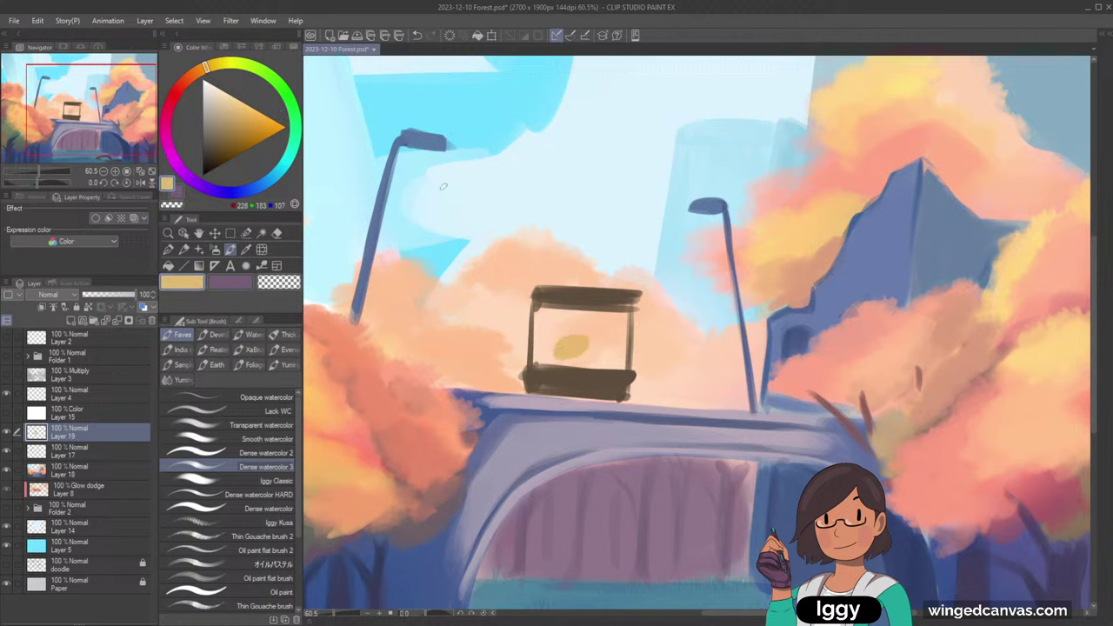
pyautogui.click(181, 83)
pyautogui.click(263, 114)
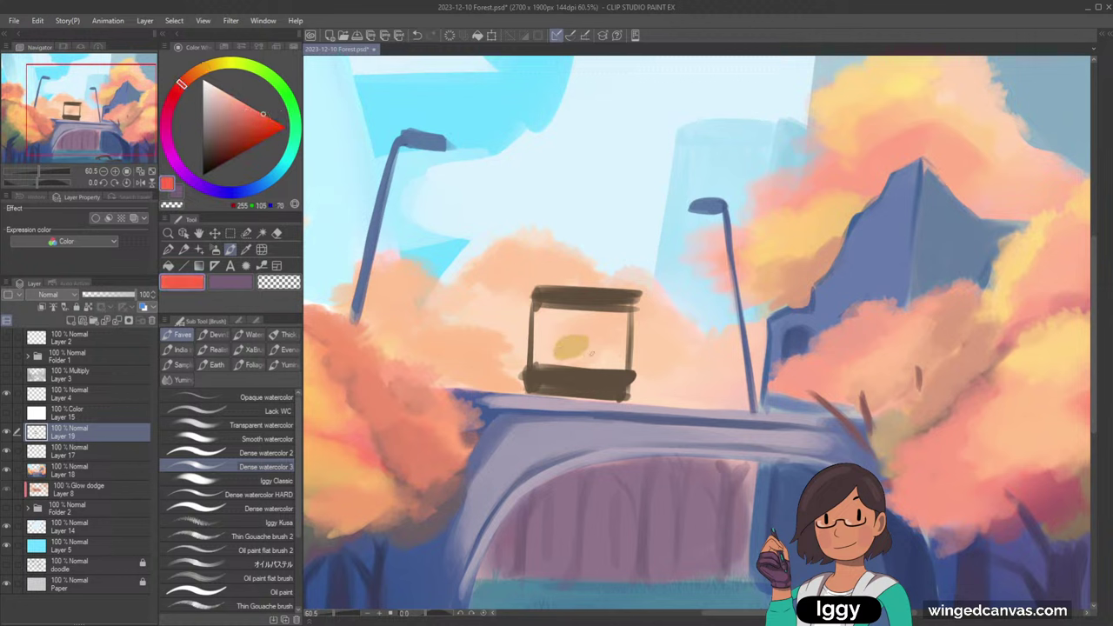
pyautogui.moveTo(581, 351); pyautogui.dragTo(602, 349)
pyautogui.keyDown('alt'); pyautogui.click(525, 201); pyautogui.keyUp('alt')
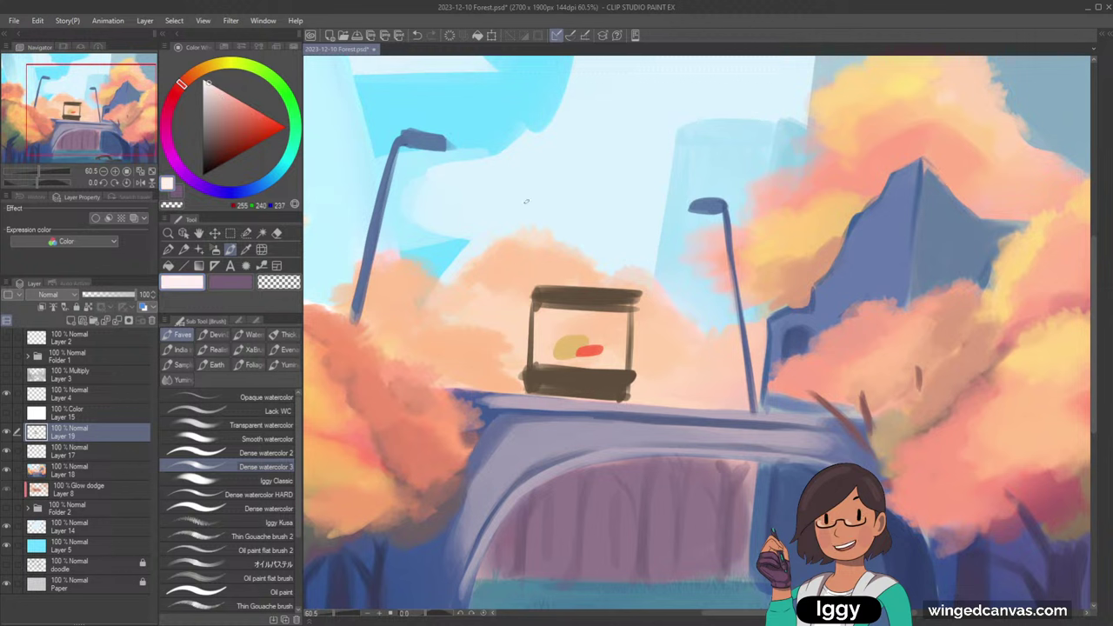
pyautogui.moveTo(211, 171); pyautogui.dragTo(186, 210)
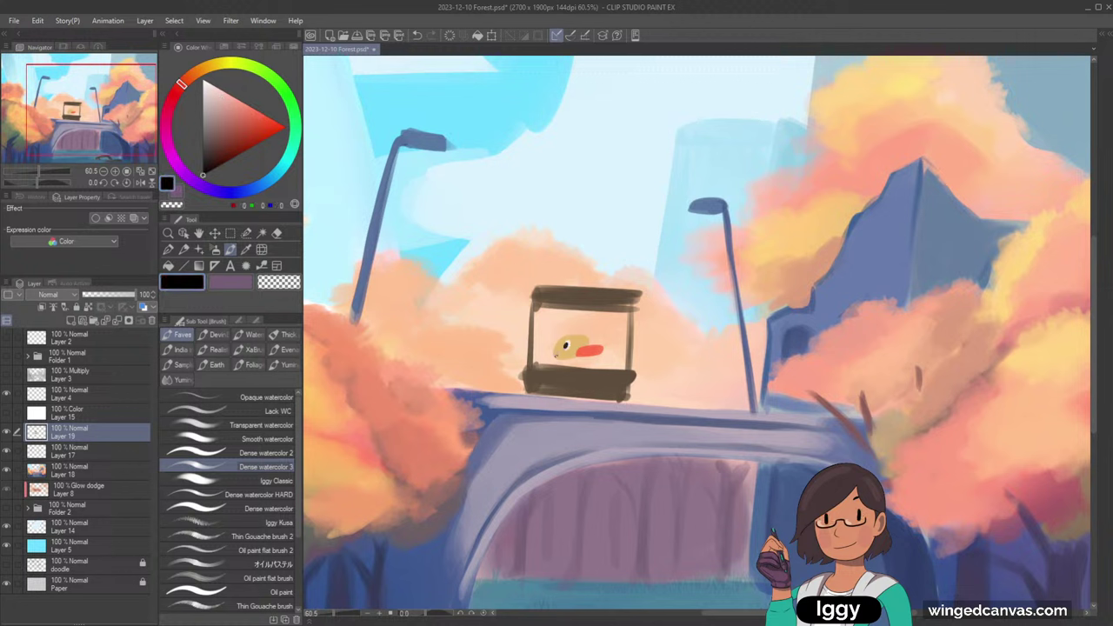
pyautogui.keyDown('alt'); pyautogui.click(557, 353); pyautogui.keyUp('alt')
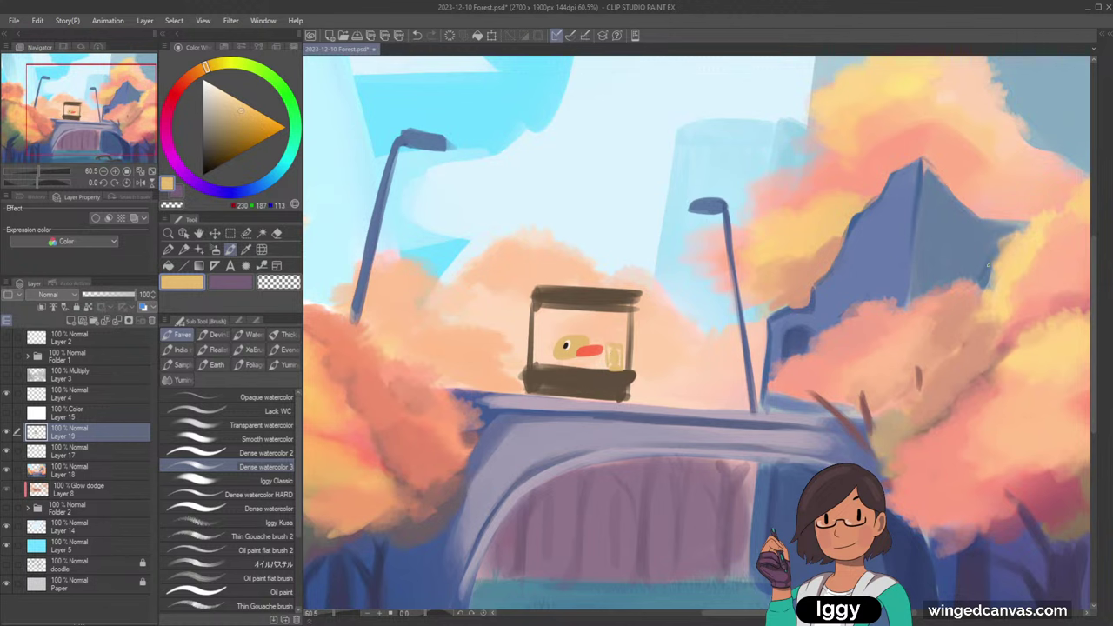
# - Delete Layer 19 containing the stall and the figure inside it
pyautogui.scroll(-2, 988, 263)
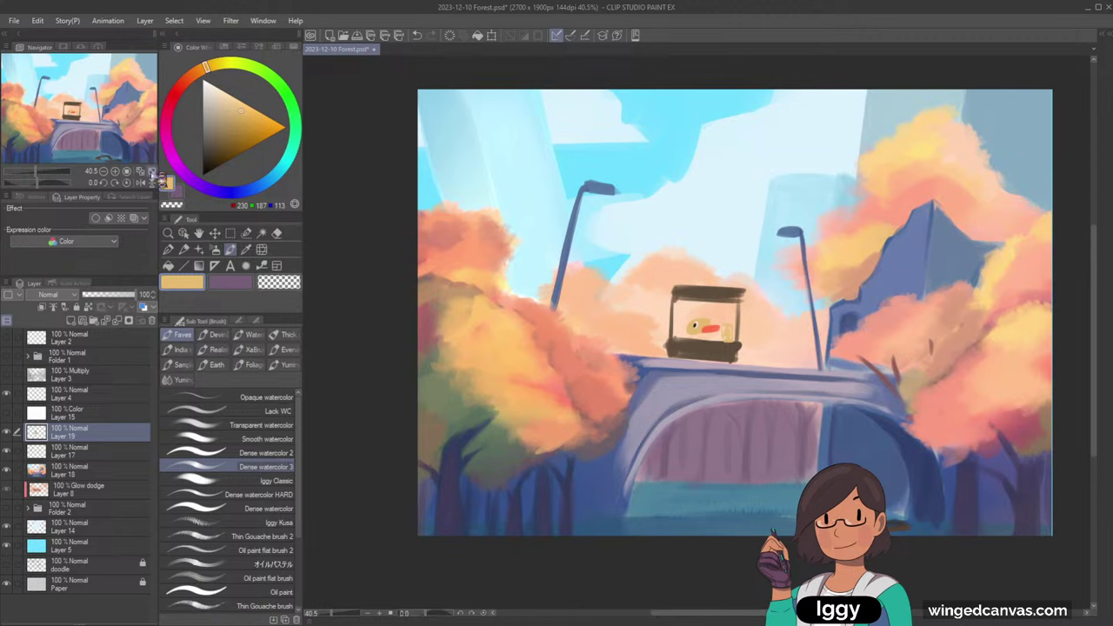
pyautogui.click(152, 172)
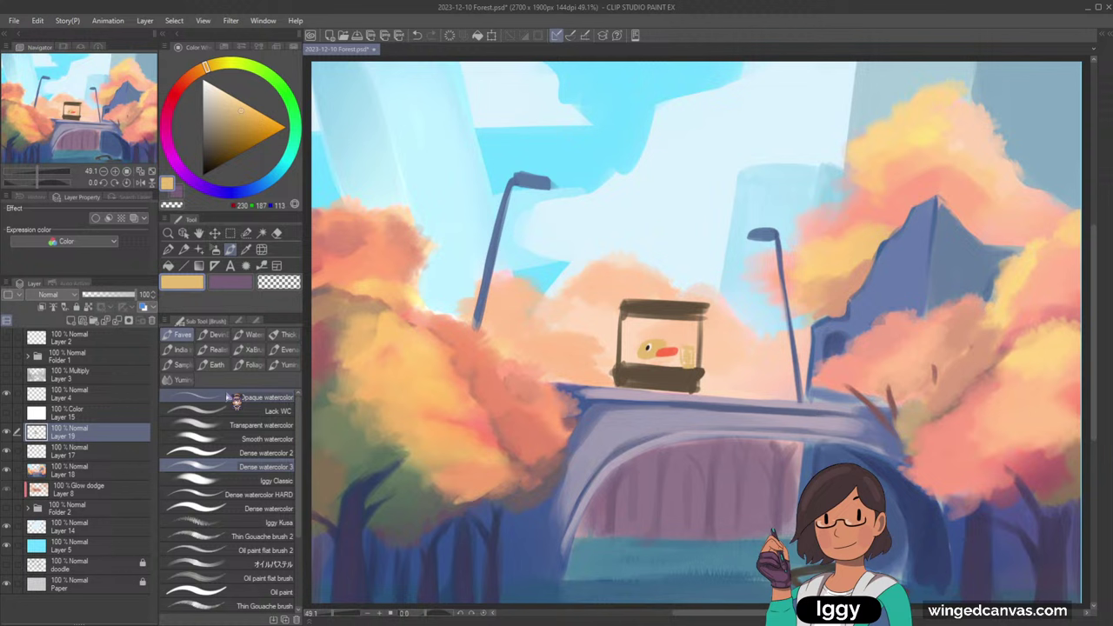
pyautogui.press('Delete')
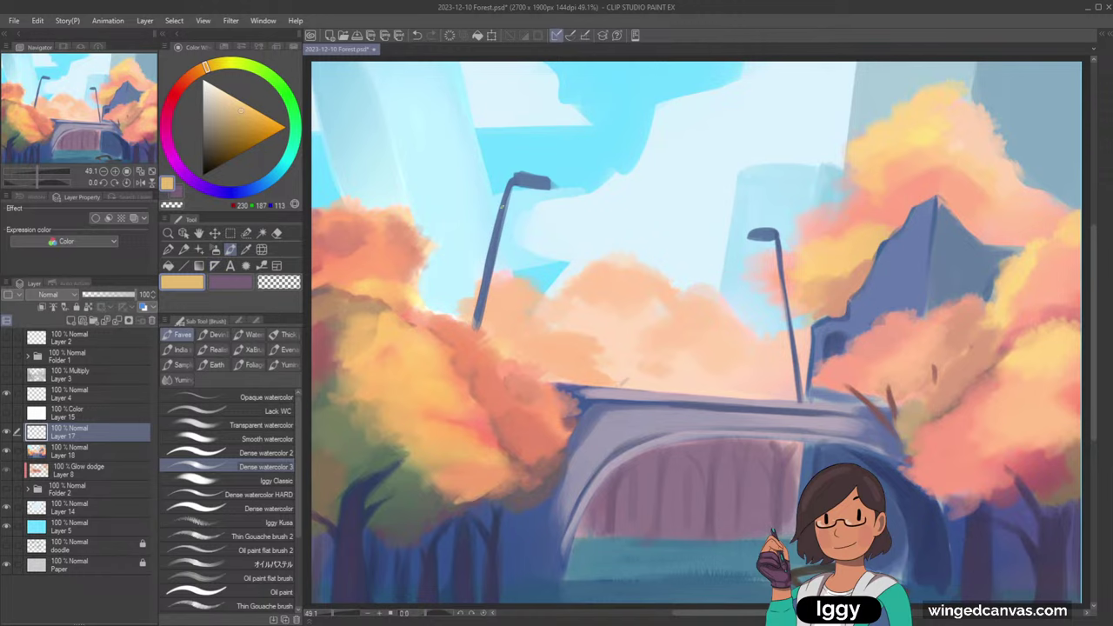
pyautogui.scroll(-2, 369, 213)
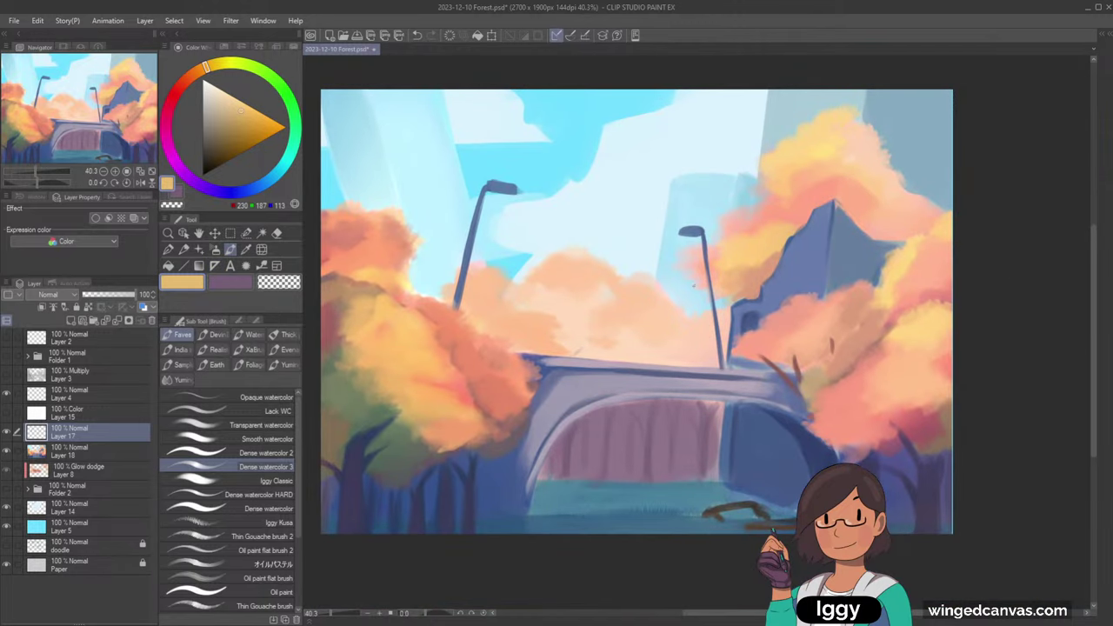
pyautogui.keyDown('alt'); pyautogui.click(786, 276); pyautogui.keyUp('alt')
pyautogui.click(185, 233)
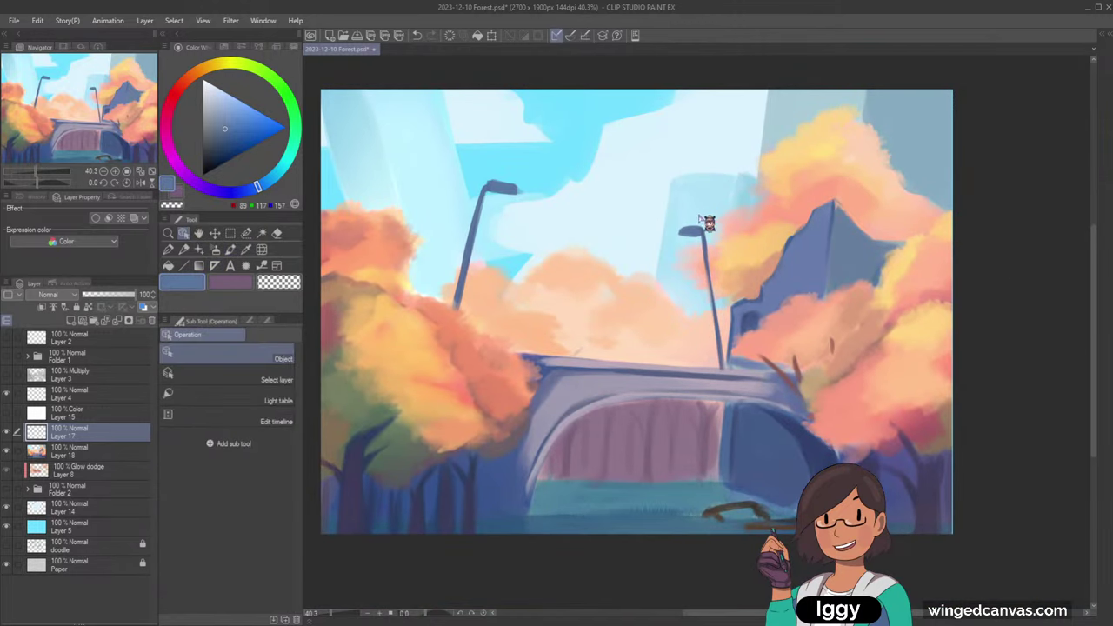
pyautogui.hotkey('ctrl', 't')
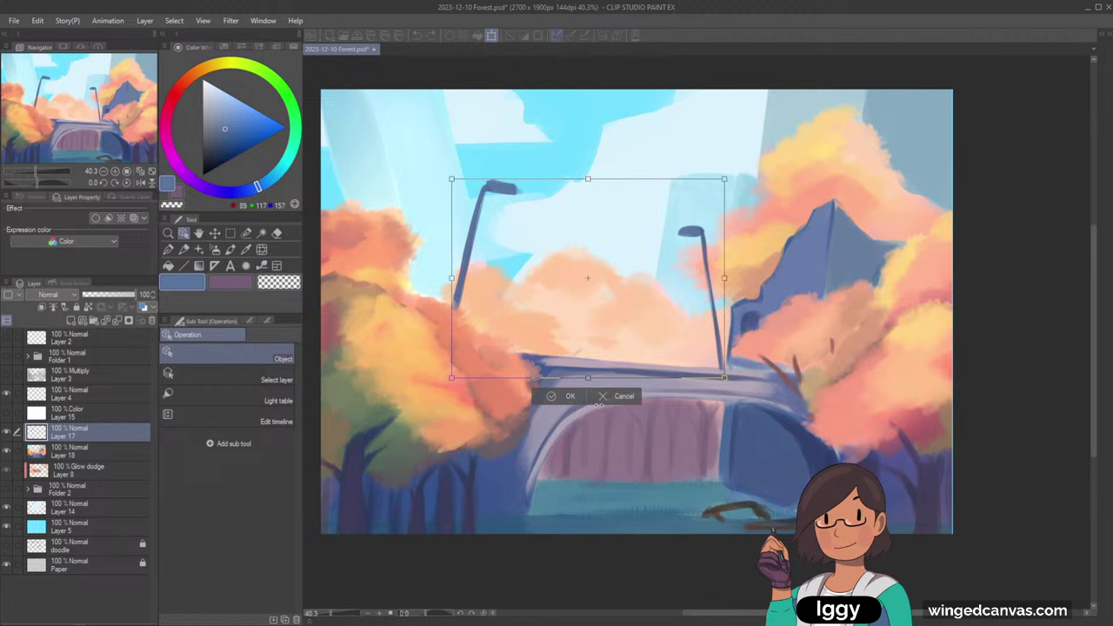
pyautogui.click(600, 400)
# - Select the right street lamp with a rectangular selection, scale it down so it stands shorter on the bridge, and deselect it
pyautogui.press('m')
pyautogui.moveTo(654, 200); pyautogui.dragTo(793, 441)
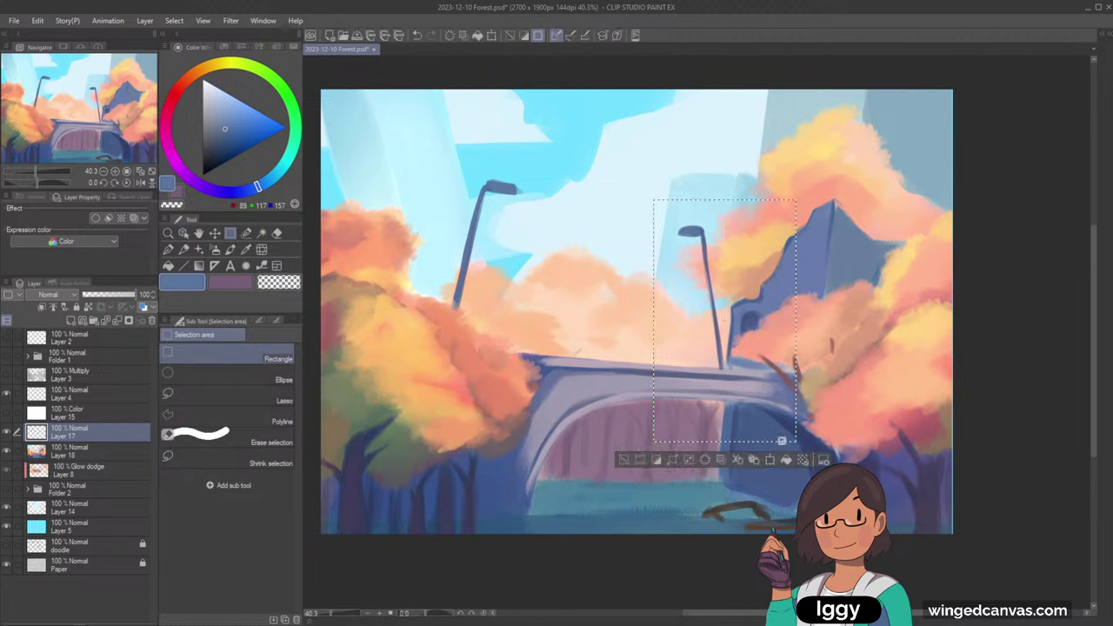
pyautogui.hotkey('ctrl', 't')
pyautogui.moveTo(795, 200); pyautogui.dragTo(758, 255)
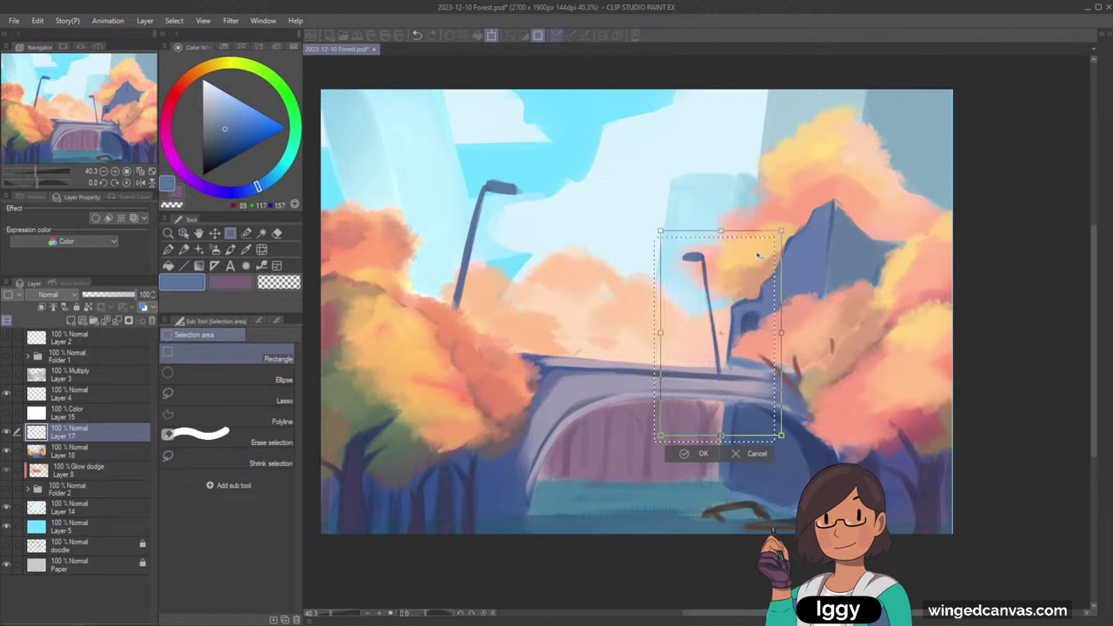
pyautogui.click(696, 453)
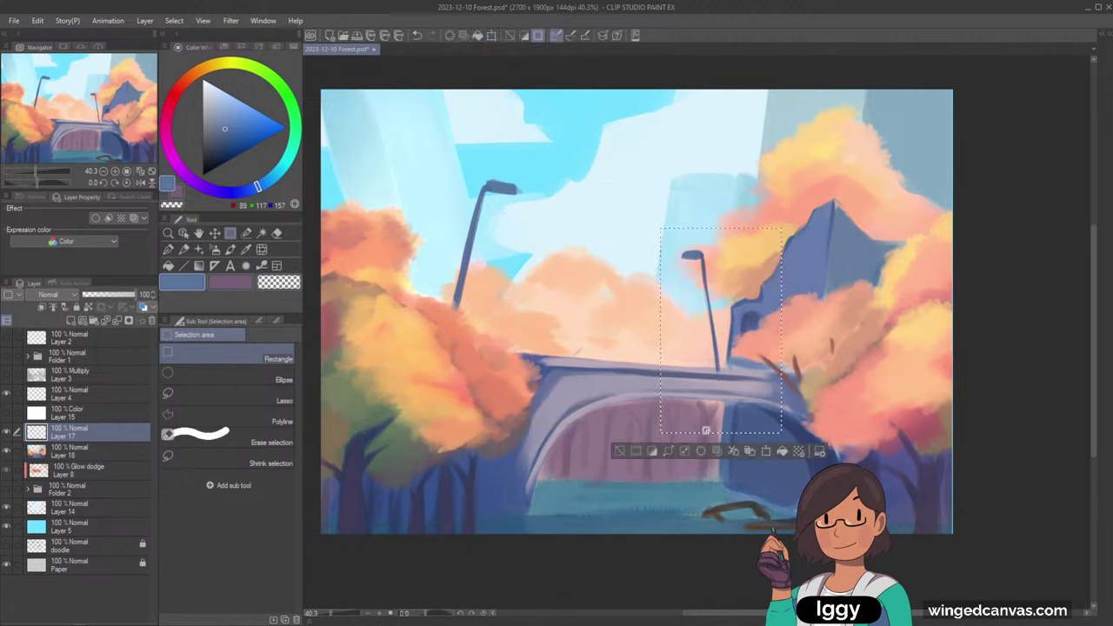
pyautogui.click(631, 450)
# - On Layer 18, sample the bridge's shadow blue and paint a small bluish patch among the purple trees beneath the arch
pyautogui.click(231, 249)
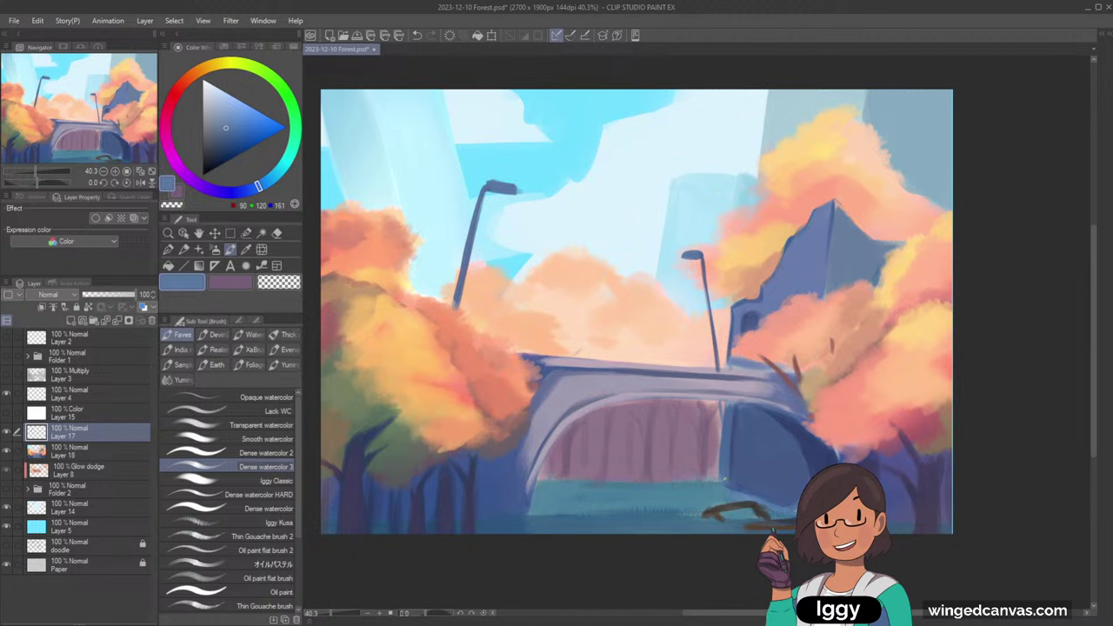
pyautogui.keyDown('alt'); pyautogui.click(761, 437); pyautogui.keyUp('alt')
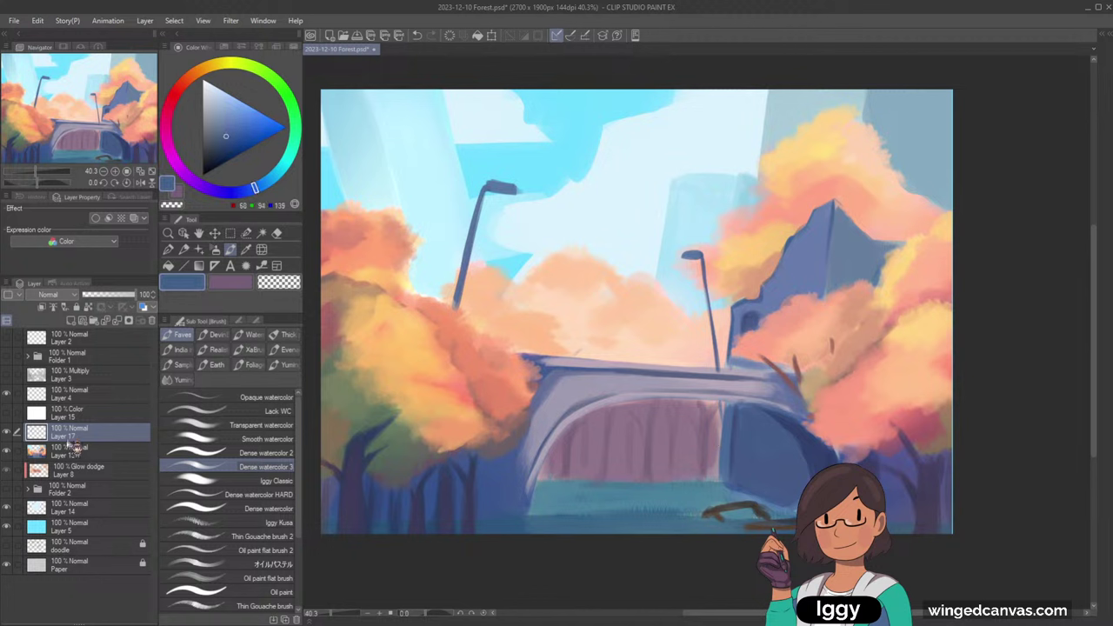
pyautogui.click(105, 450)
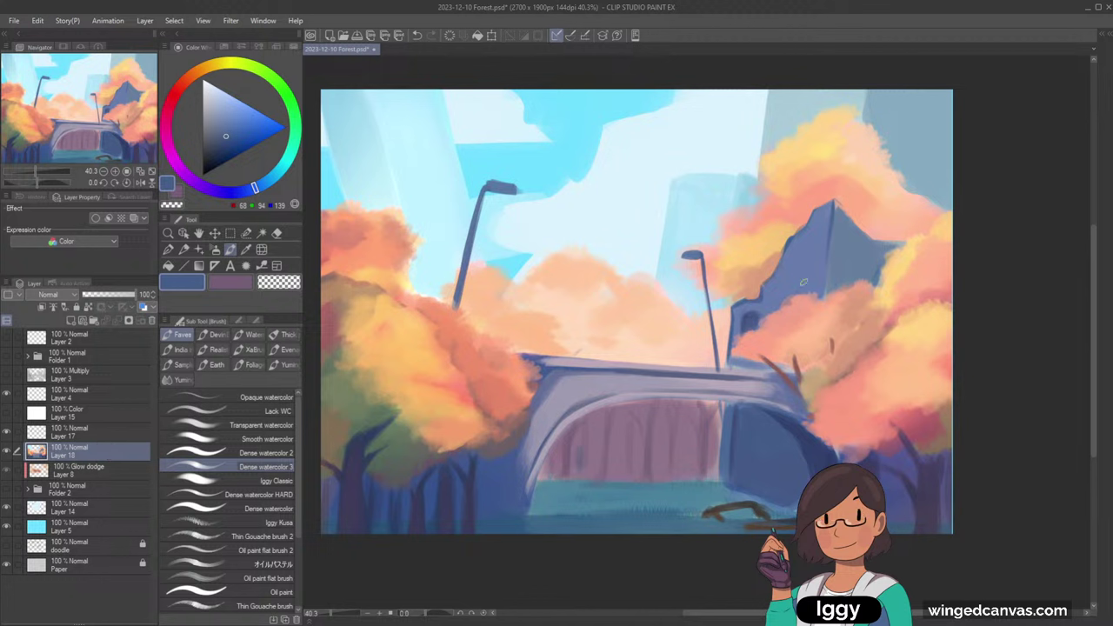
pyautogui.keyDown('alt'); pyautogui.click(746, 482); pyautogui.keyUp('alt')
pyautogui.moveTo(588, 453); pyautogui.dragTo(594, 466)
pyautogui.keyDown('alt'); pyautogui.click(589, 466); pyautogui.keyUp('alt')
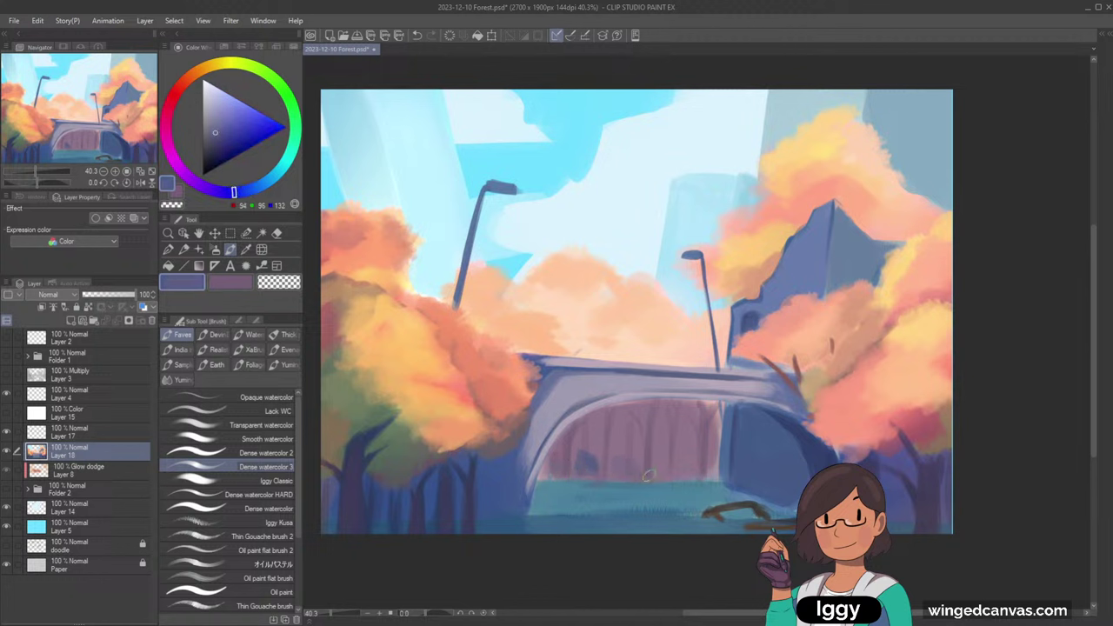
pyautogui.keyDown('alt'); pyautogui.click(661, 290); pyautogui.keyUp('alt')
pyautogui.hotkey('ctrl', 'z')
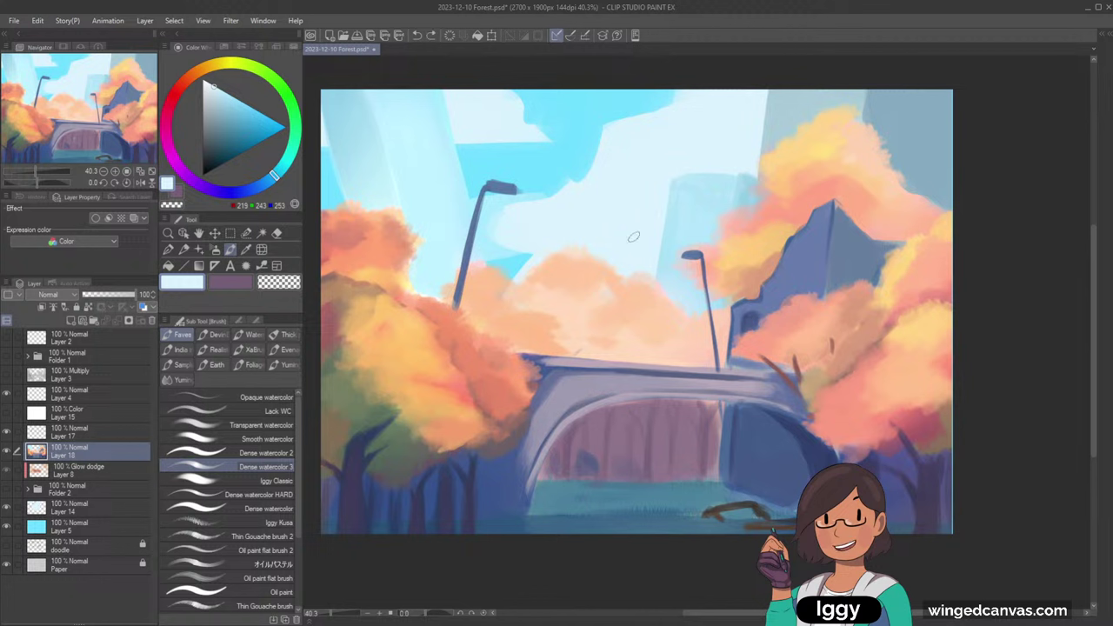
pyautogui.keyDown('alt'); pyautogui.click(518, 273); pyautogui.keyUp('alt')
pyautogui.keyDown('alt'); pyautogui.click(639, 446); pyautogui.keyUp('alt')
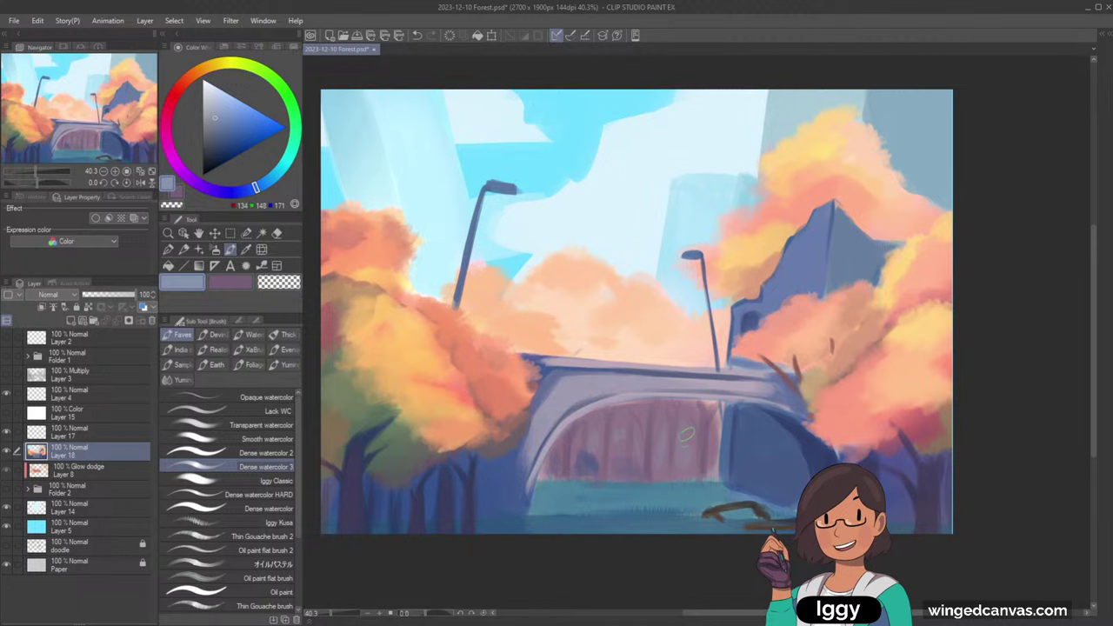
# - Try a light blue shading stroke along the left side of the leftmost background tower and undo it
pyautogui.scroll(-3, 600, 409)
pyautogui.scroll(2, 601, 410)
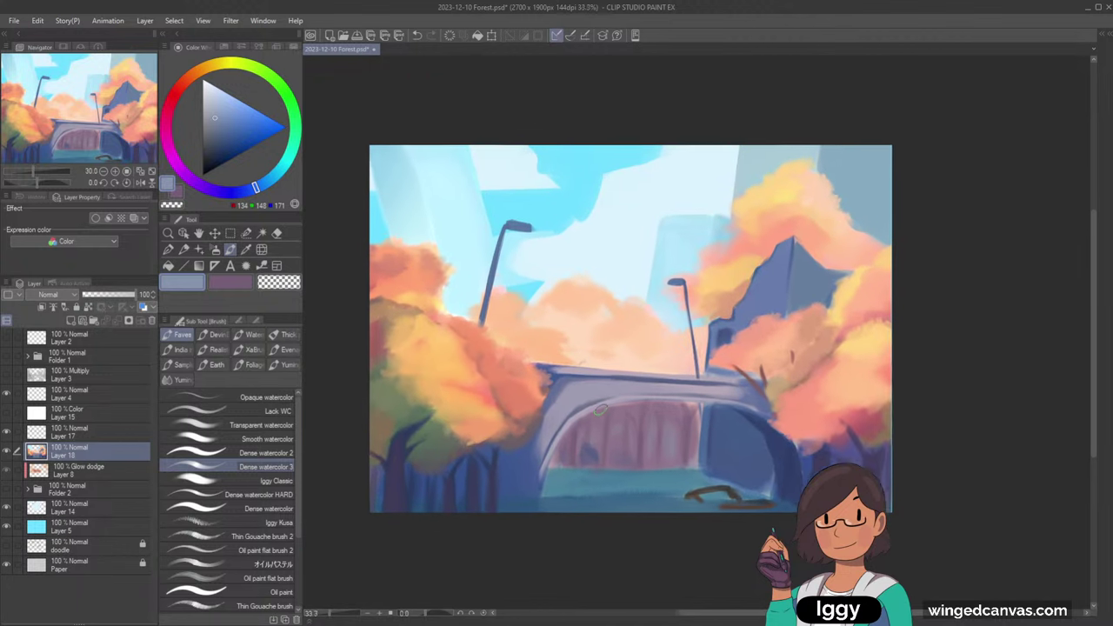
pyautogui.click(150, 171)
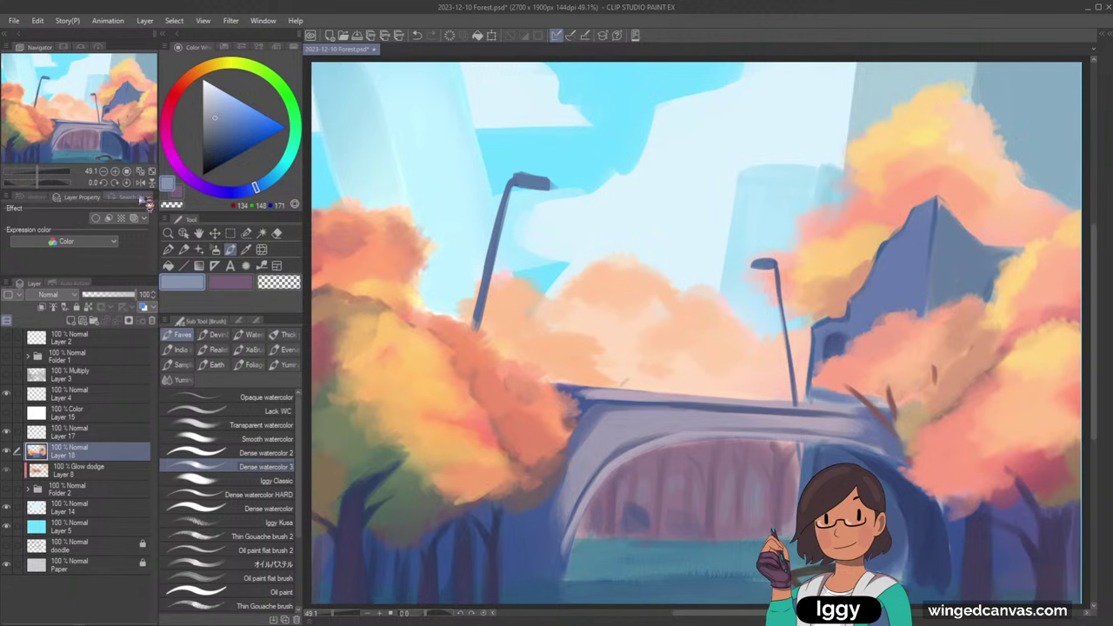
pyautogui.keyDown('alt'); pyautogui.click(351, 155); pyautogui.keyUp('alt')
pyautogui.moveTo(342, 176); pyautogui.dragTo(317, 84)
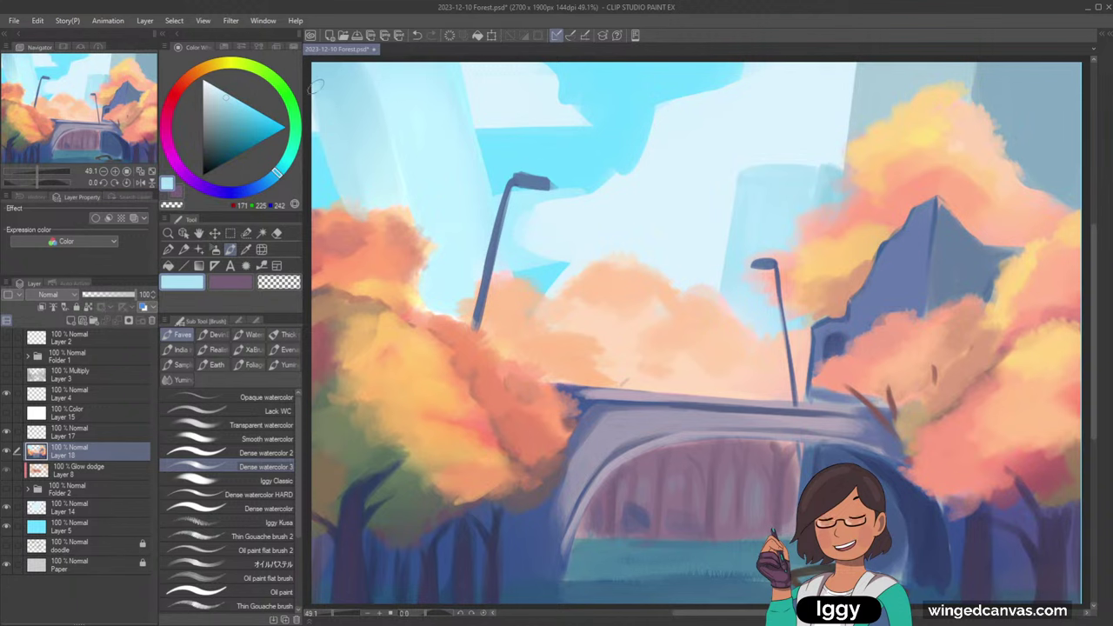
pyautogui.hotkey('ctrl', 'z')
# - Sample light blues from the leftmost background tower and paint soft shading strokes along its left side
pyautogui.moveTo(348, 161); pyautogui.dragTo(458, 233)
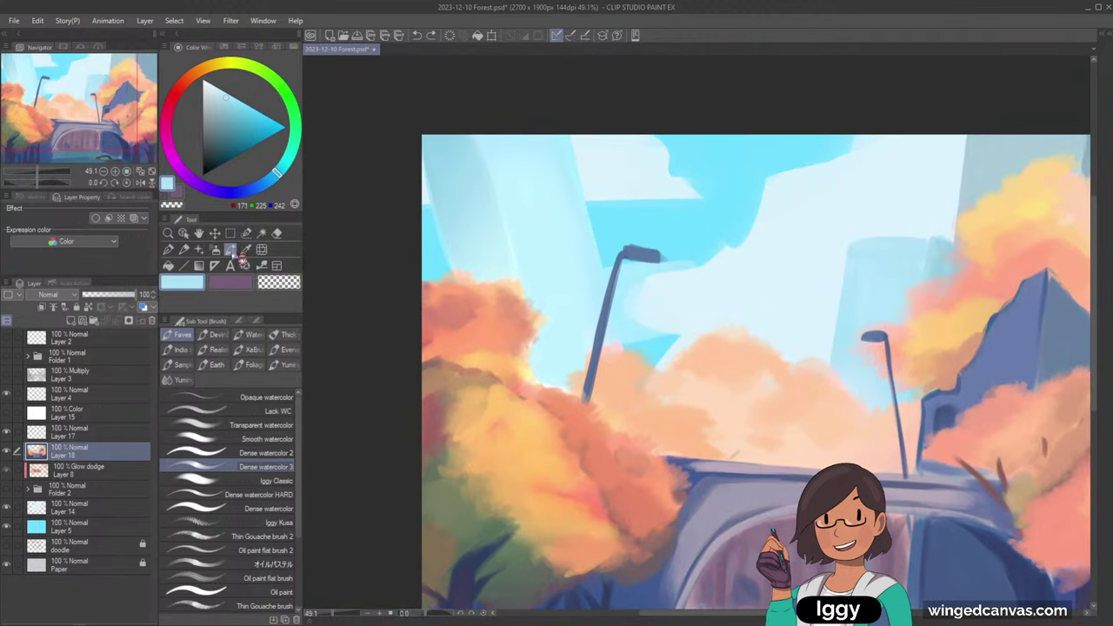
pyautogui.keyDown('alt'); pyautogui.click(468, 214); pyautogui.keyUp('alt')
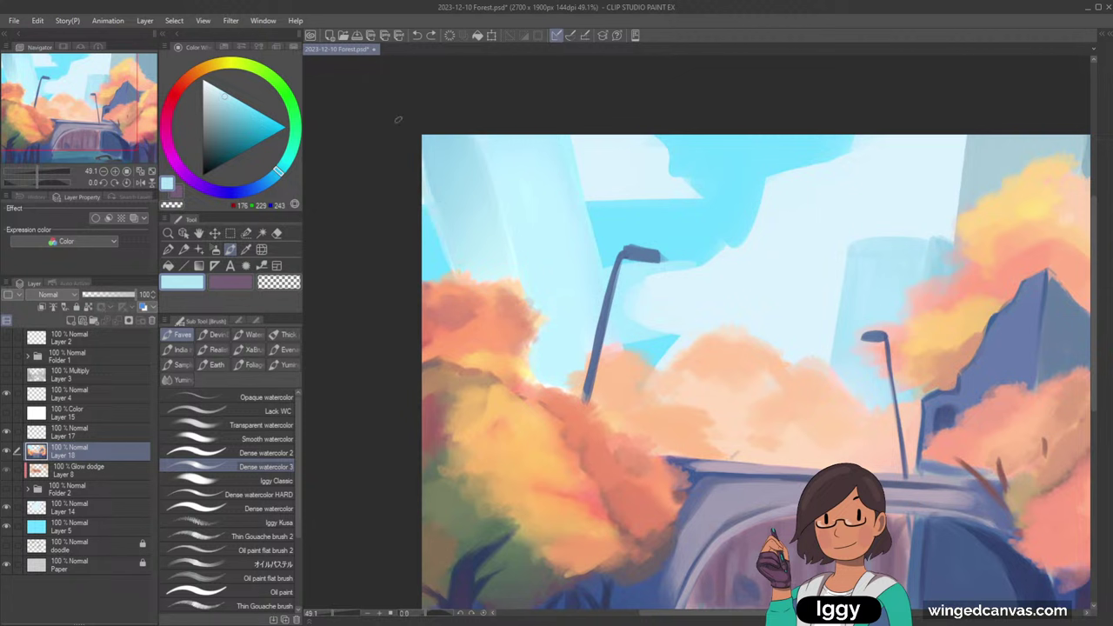
pyautogui.keyDown('alt'); pyautogui.click(457, 218); pyautogui.keyUp('alt')
pyautogui.click(7, 451)
pyautogui.click(7, 451)
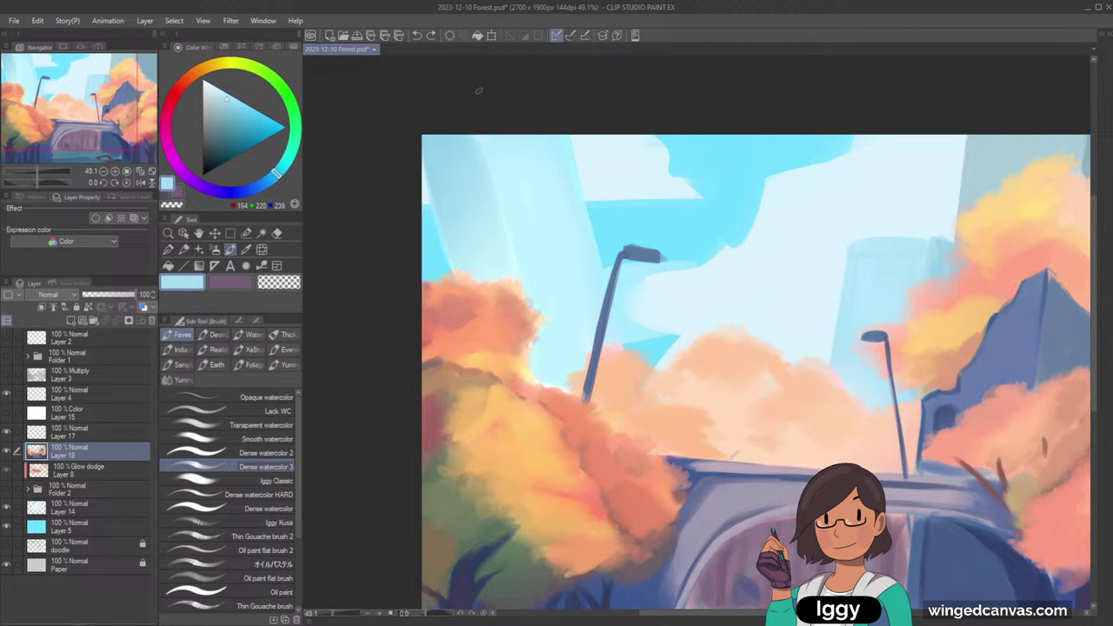
pyautogui.click(246, 249)
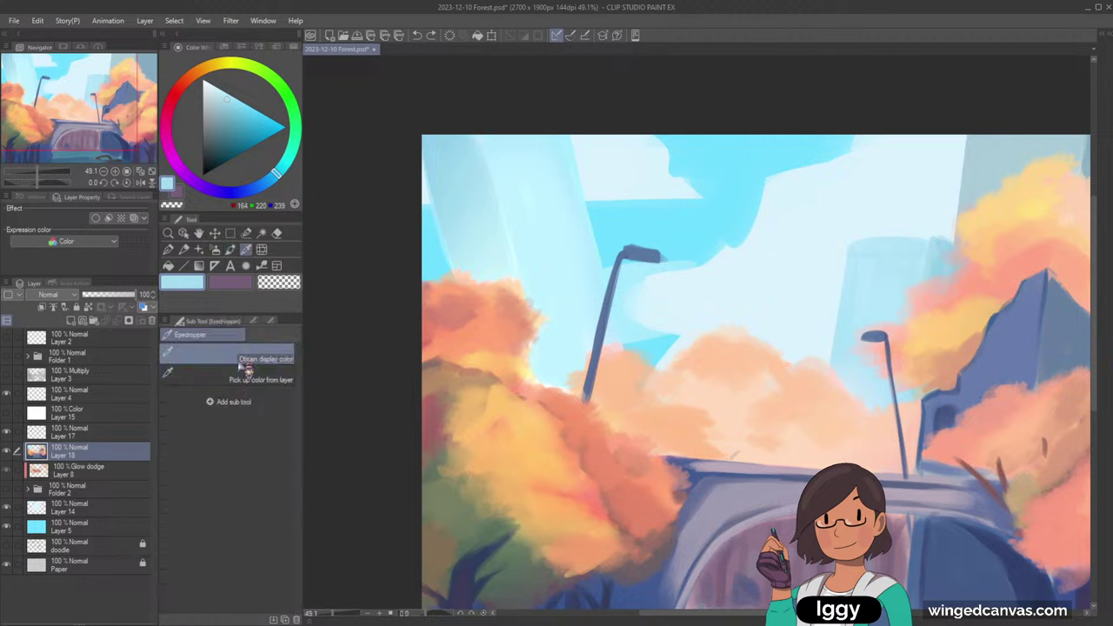
pyautogui.click(476, 224)
pyautogui.click(230, 249)
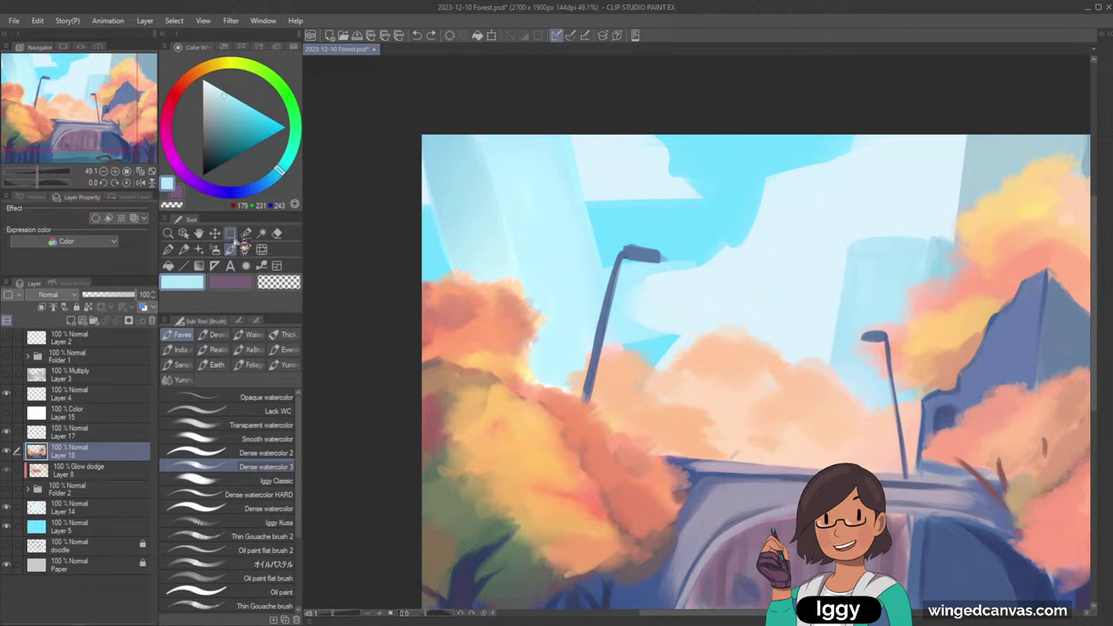
pyautogui.moveTo(451, 253); pyautogui.dragTo(409, 111)
pyautogui.keyDown('alt'); pyautogui.click(457, 247); pyautogui.keyUp('alt')
pyautogui.moveTo(462, 245); pyautogui.dragTo(415, 126)
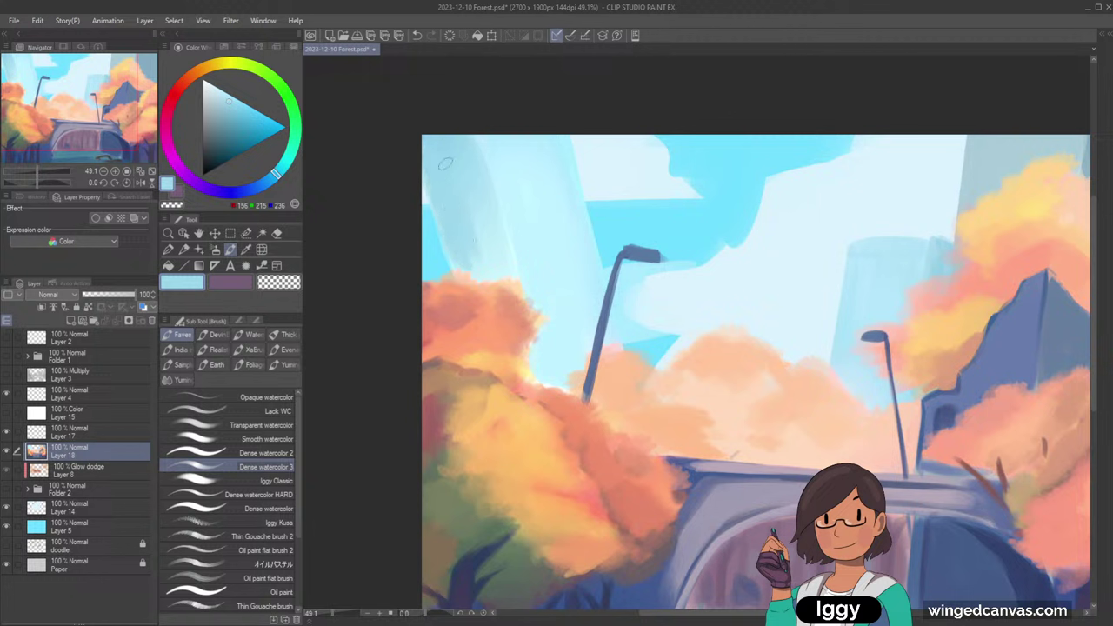
pyautogui.moveTo(452, 175)
pyautogui.mouseDown()
pyautogui.moveTo(474, 212)
pyautogui.moveTo(482, 203)
pyautogui.moveTo(499, 268)
pyautogui.mouseUp()
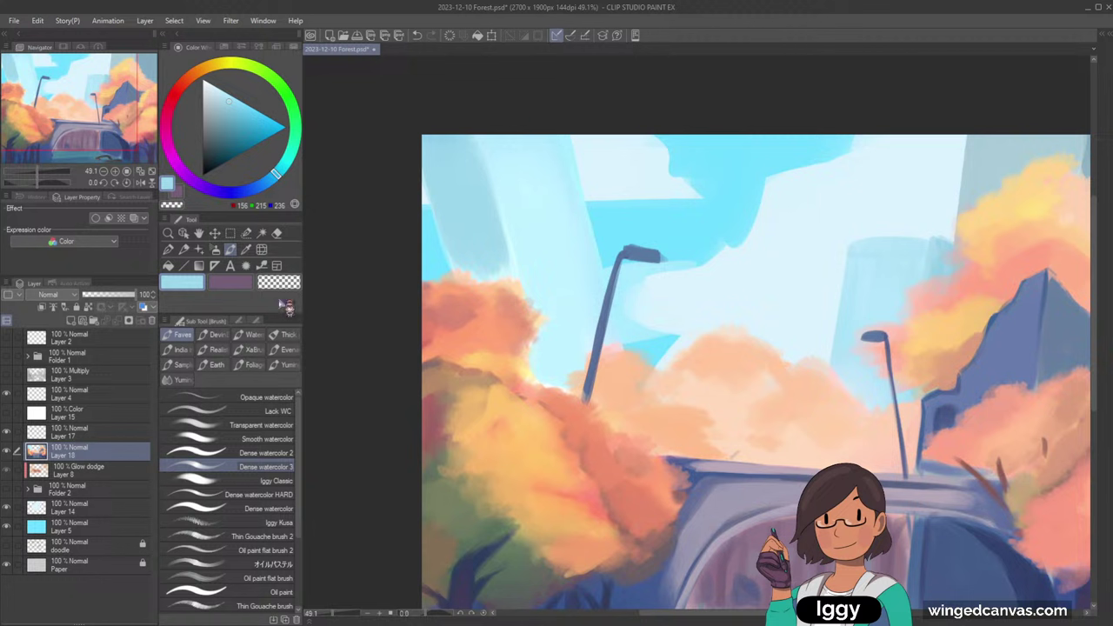
# - Switch to Thin Gouache brush 2, enlarge it, sample the left tree's orange, and test a dab on the pale tower, undoing it
pyautogui.click(260, 536)
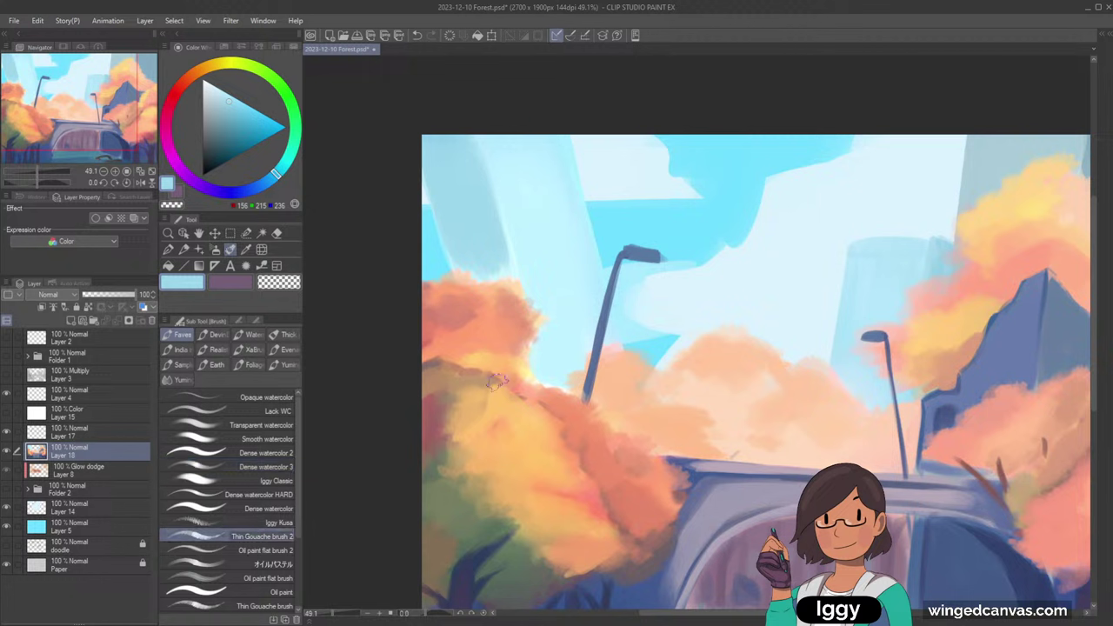
pyautogui.keyDown('alt'); pyautogui.click(514, 311); pyautogui.keyUp('alt')
pyautogui.press(']')
pyautogui.press(']')
pyautogui.press(']')
pyautogui.press(']')
pyautogui.moveTo(558, 184)
pyautogui.mouseDown()
pyautogui.moveTo(603, 174)
pyautogui.moveTo(565, 196)
pyautogui.mouseUp()
pyautogui.hotkey('ctrl', 'z')
# - Enlarge the brush, sample a muted beige from a test dab on the pale leftmost tower, and replace the dab with a soft beige foliage patch
pyautogui.press(']')
pyautogui.press(']')
pyautogui.press(']')
pyautogui.keyDown('alt'); pyautogui.click(570, 196); pyautogui.keyUp('alt')
pyautogui.keyDown('alt'); pyautogui.click(568, 196); pyautogui.keyUp('alt')
pyautogui.keyDown('alt'); pyautogui.click(568, 200); pyautogui.keyUp('alt')
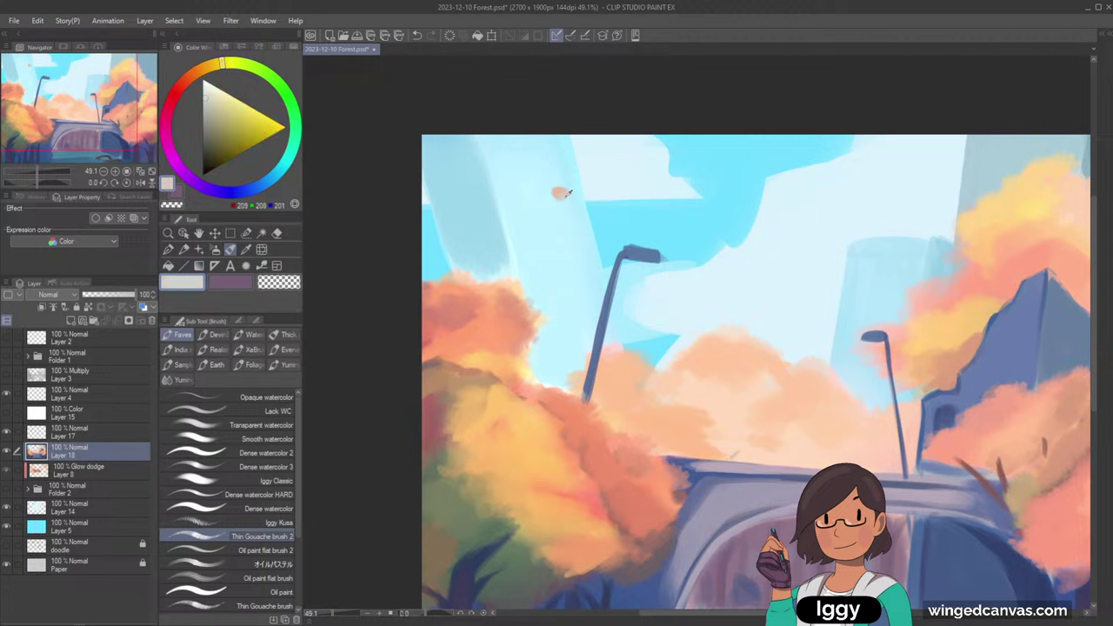
pyautogui.hotkey('ctrl', 'z')
pyautogui.click(567, 195)
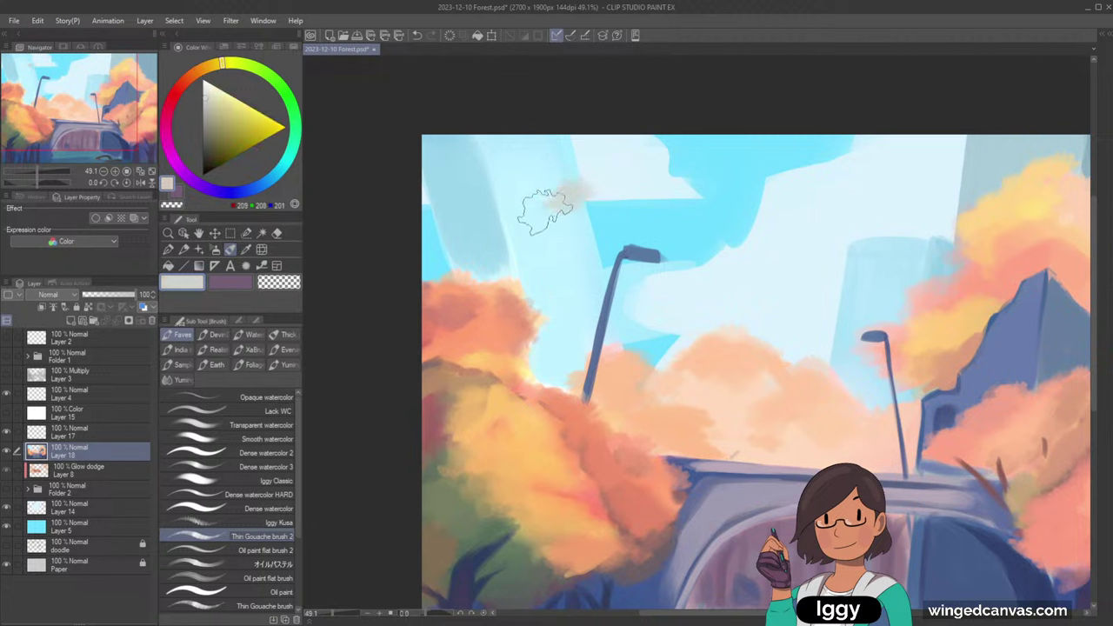
# - Paint scattered muted beige foliage patches across the leftmost tower, the sky beside it and around the left street lamp
pyautogui.moveTo(531, 248); pyautogui.dragTo(543, 257)
pyautogui.moveTo(590, 207); pyautogui.dragTo(611, 217)
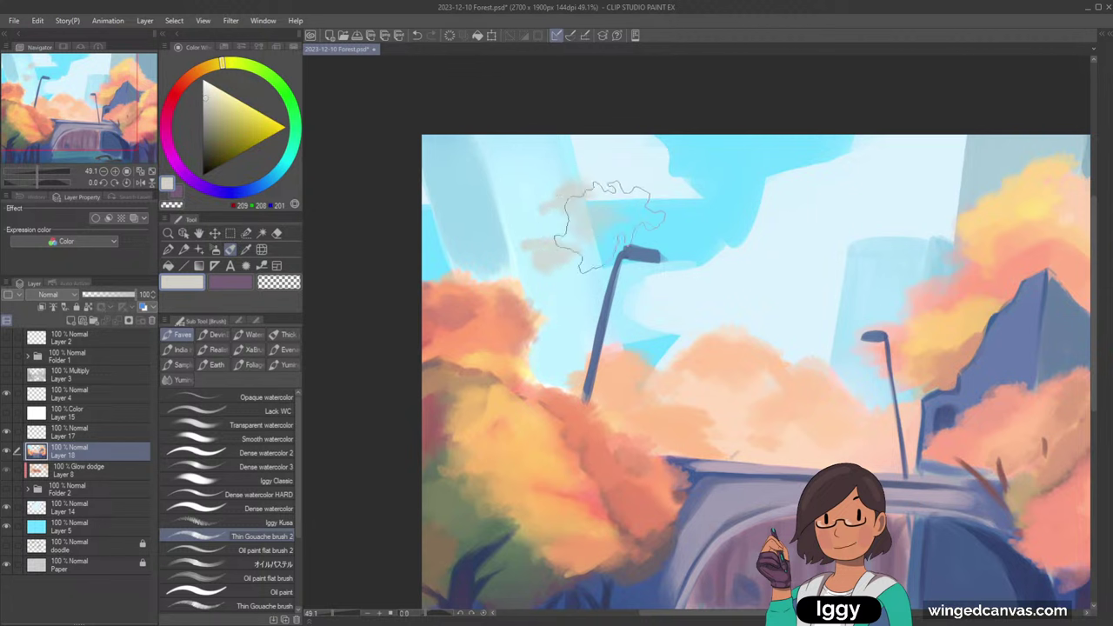
pyautogui.moveTo(487, 198); pyautogui.dragTo(495, 189)
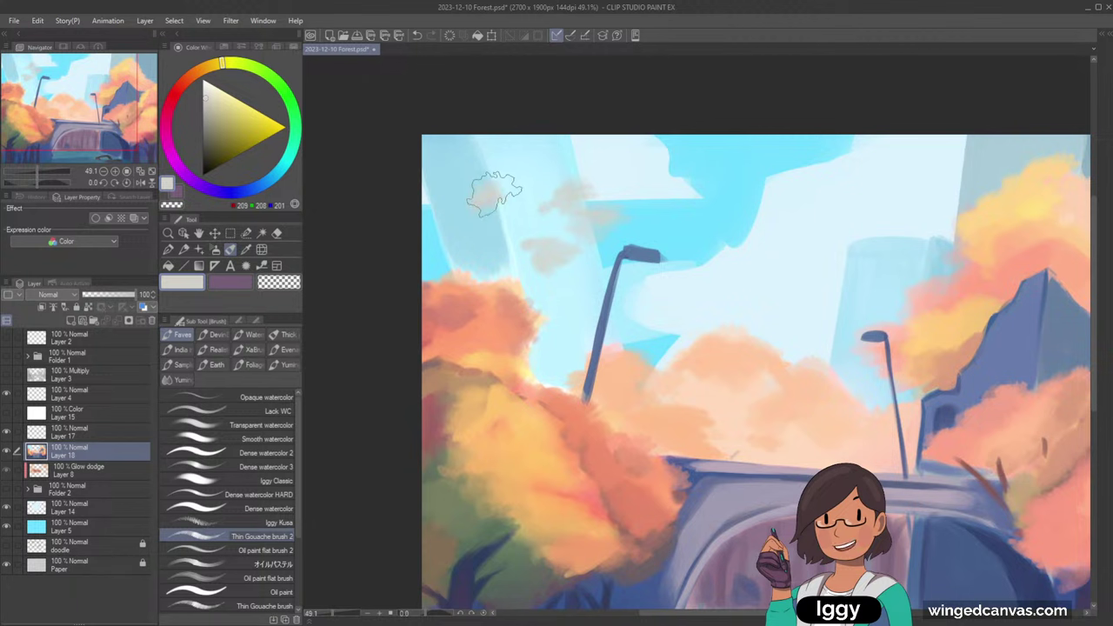
pyautogui.moveTo(426, 231); pyautogui.dragTo(477, 215)
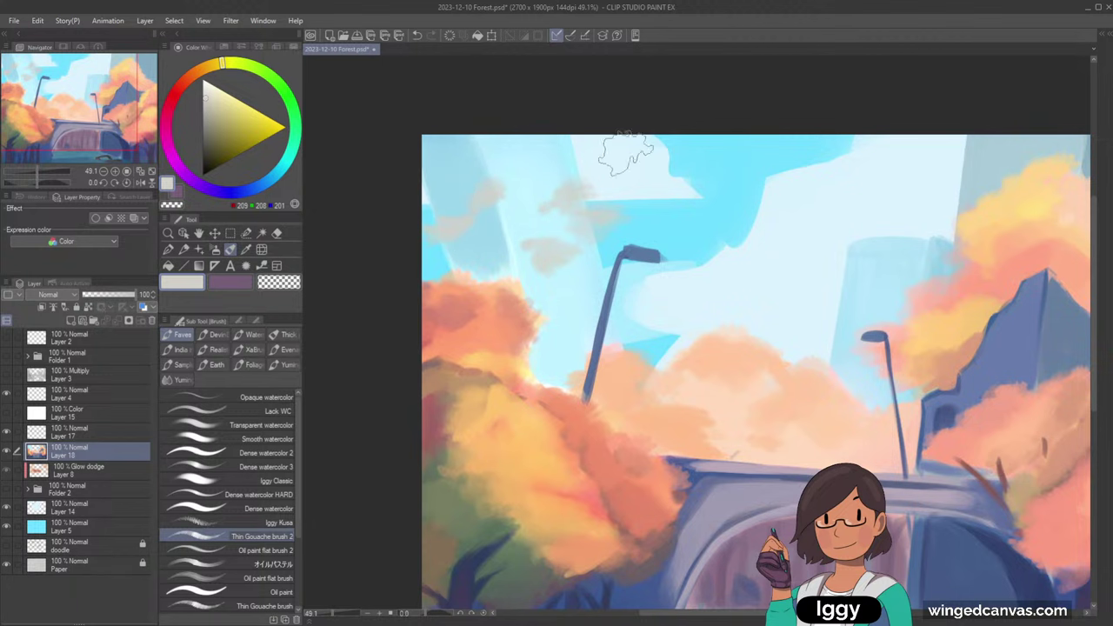
pyautogui.scroll(-3, 719, 135)
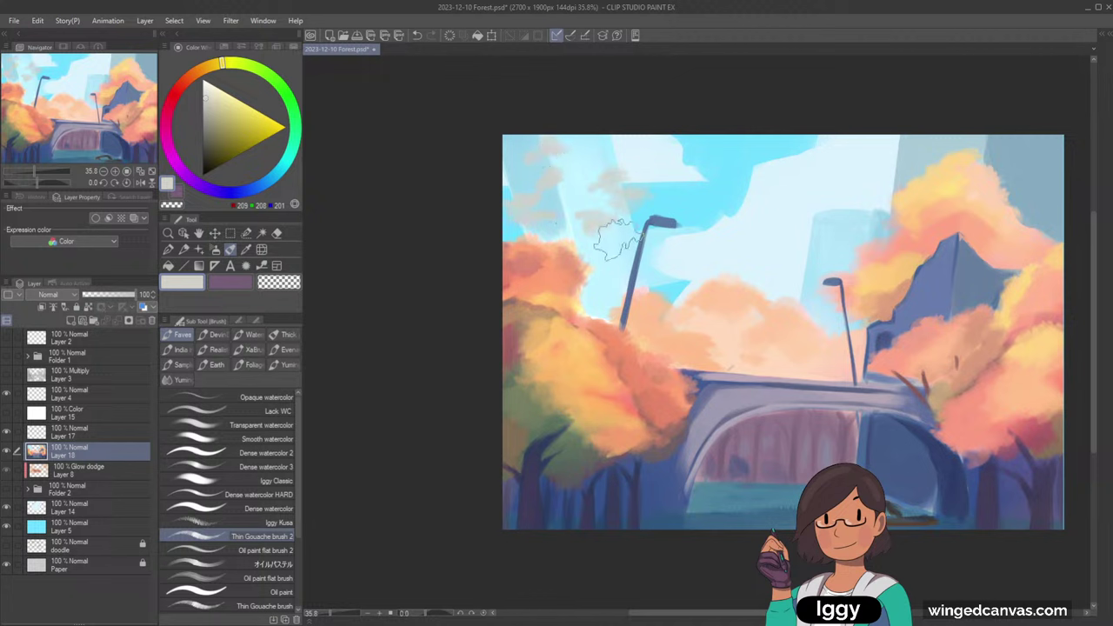
pyautogui.moveTo(624, 251); pyautogui.dragTo(658, 247)
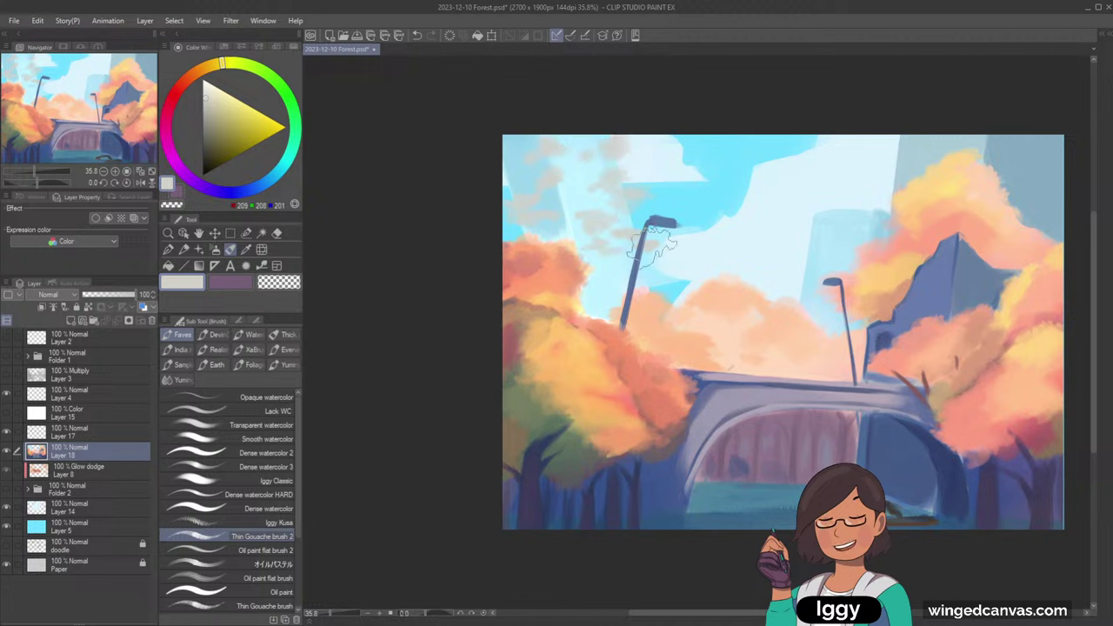
# - Mix a pale green based on the left tree's green and dab small leafy patches on the leftmost and middle background towers
pyautogui.keyDown('alt'); pyautogui.click(546, 420); pyautogui.keyUp('alt')
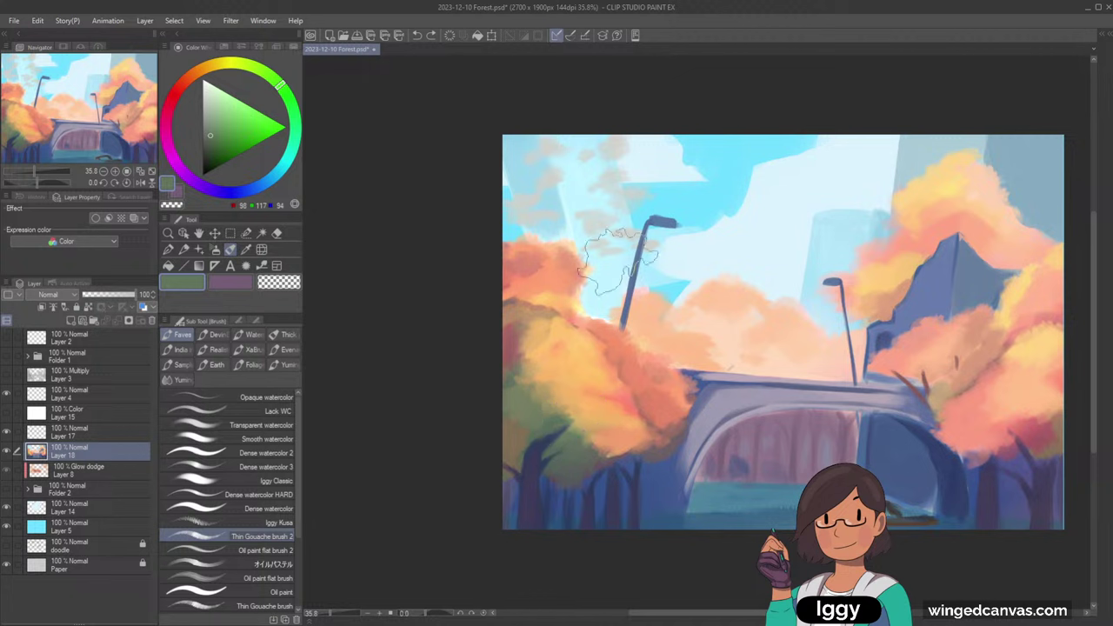
pyautogui.keyDown('alt'); pyautogui.click(608, 261); pyautogui.keyUp('alt')
pyautogui.click(280, 87)
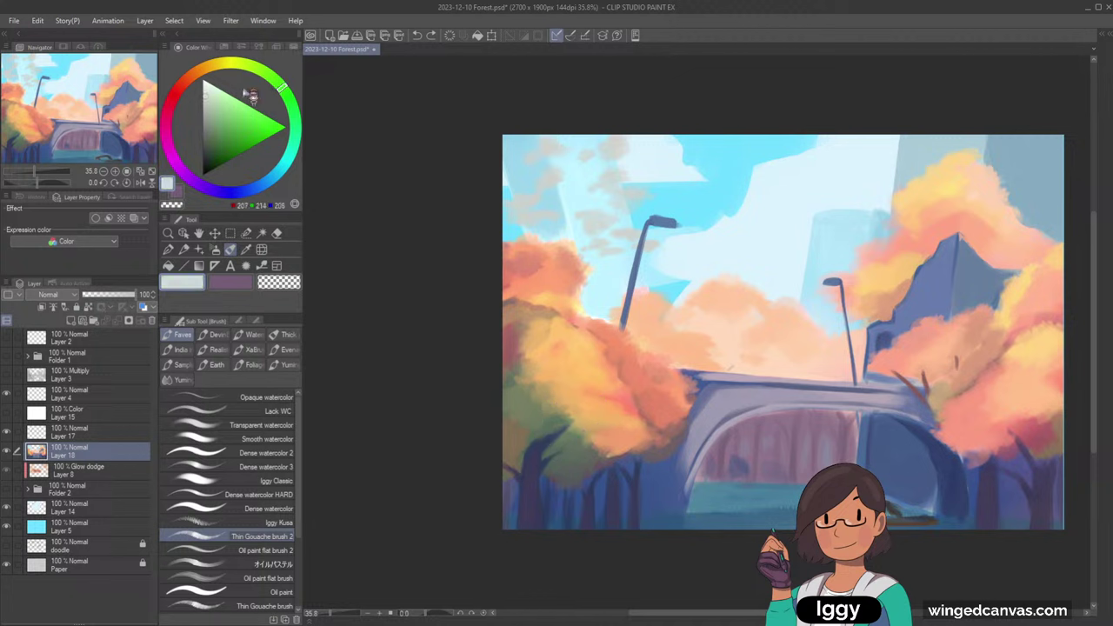
pyautogui.click(240, 96)
pyautogui.moveTo(604, 251)
pyautogui.mouseDown()
pyautogui.moveTo(619, 259)
pyautogui.moveTo(606, 270)
pyautogui.mouseUp()
pyautogui.keyDown('alt'); pyautogui.click(606, 254); pyautogui.keyUp('alt')
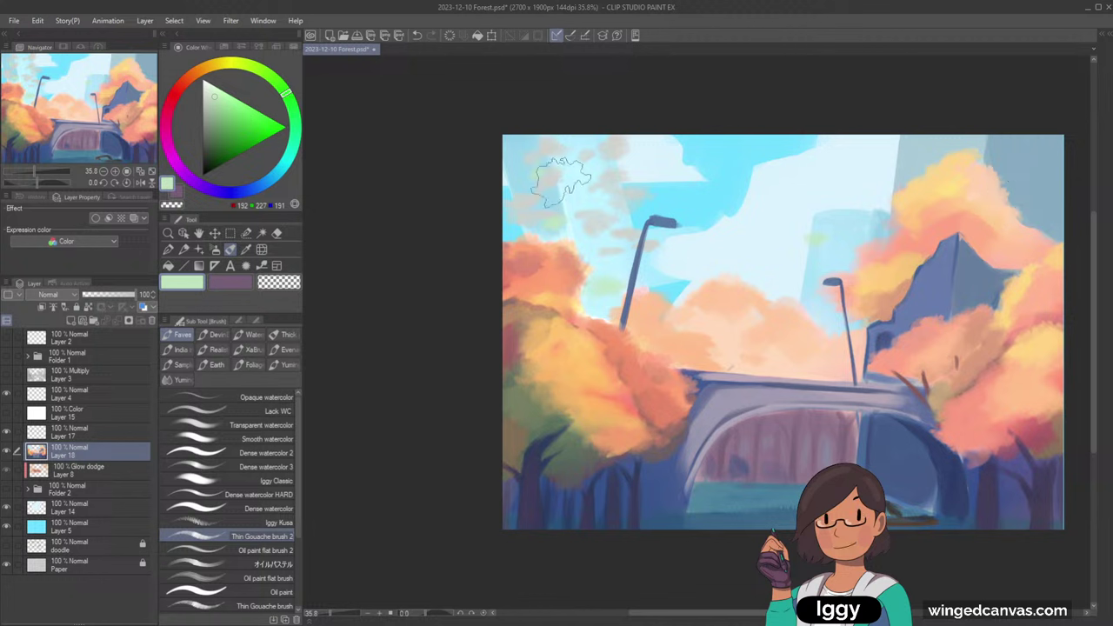
# - Sample the leftmost tower's light blue, muted beige and pale green, and refine the foliage patches on both pale towers
pyautogui.keyDown('alt'); pyautogui.click(561, 161); pyautogui.keyUp('alt')
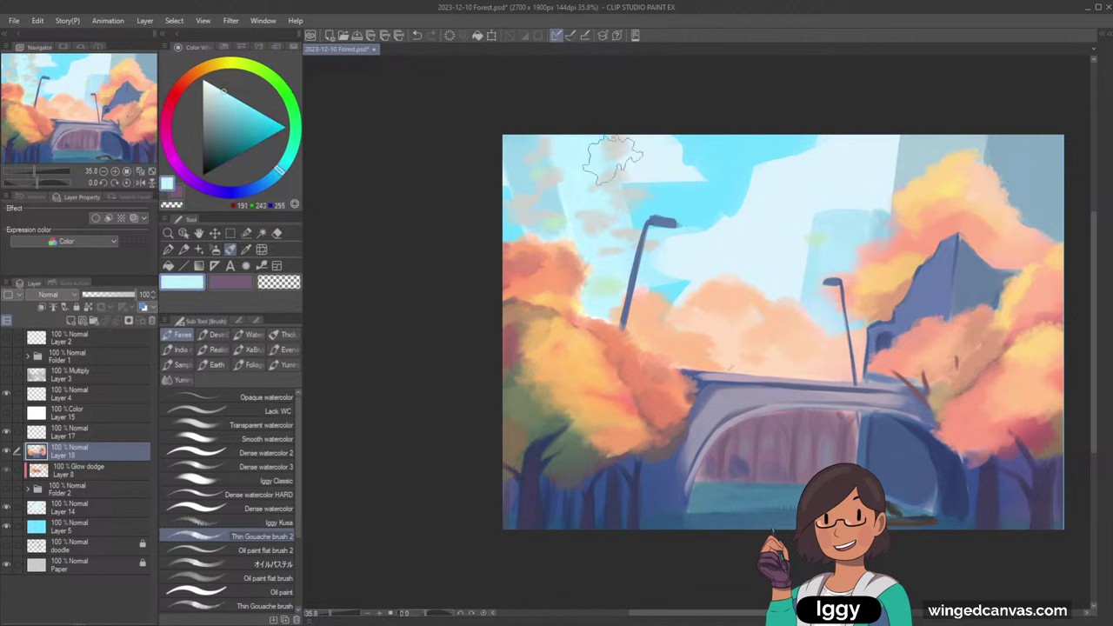
pyautogui.keyDown('alt'); pyautogui.click(603, 150); pyautogui.keyUp('alt')
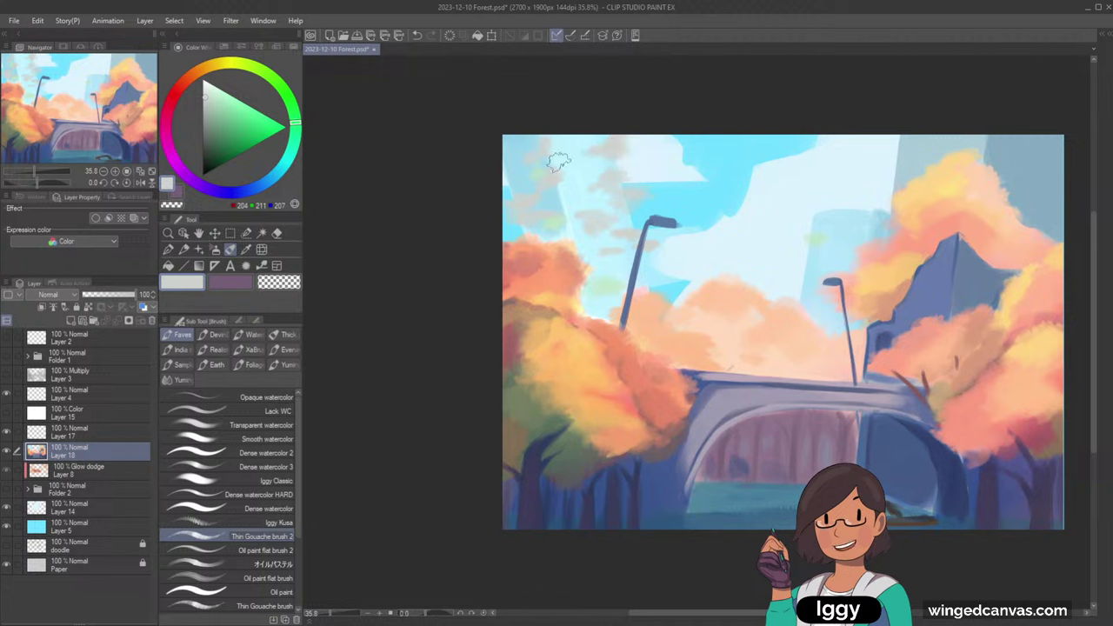
pyautogui.keyDown('alt'); pyautogui.click(605, 151); pyautogui.keyUp('alt')
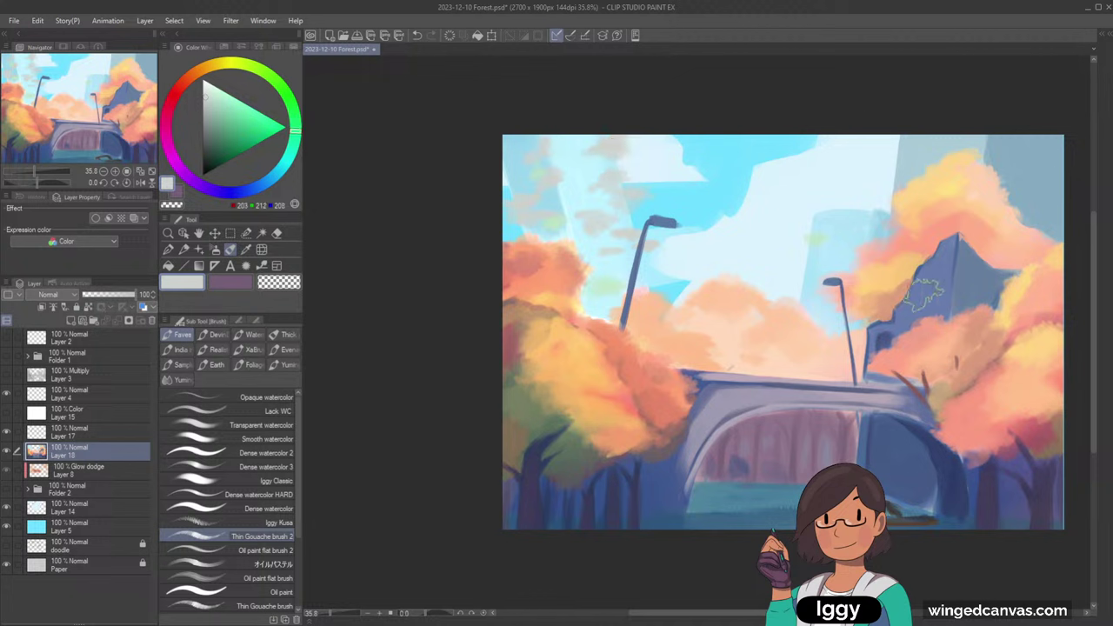
pyautogui.keyDown('alt'); pyautogui.click(599, 287); pyautogui.keyUp('alt')
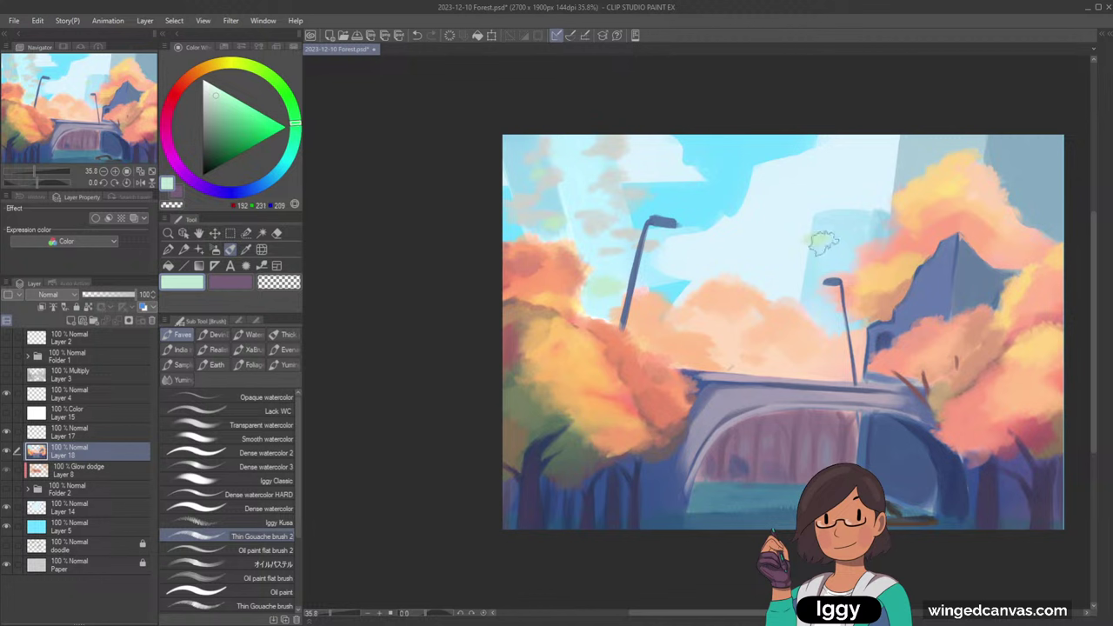
pyautogui.keyDown('alt'); pyautogui.click(621, 154); pyautogui.keyUp('alt')
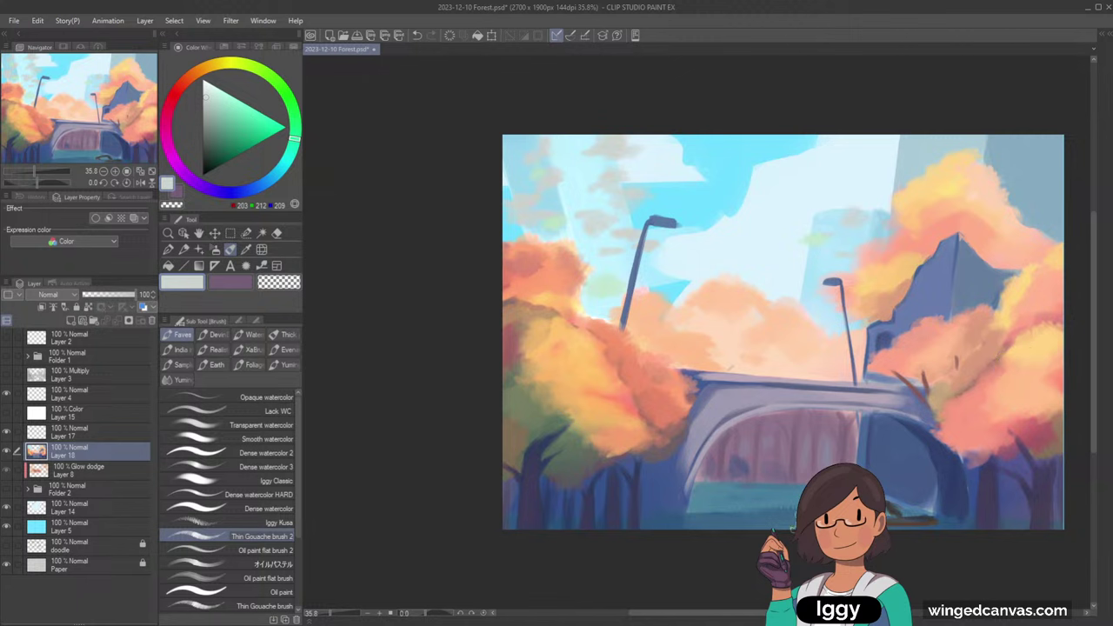
# - Sample light blue and greyish tints from the towers and extend the muted foliage patches along the middle tower's top edge
pyautogui.moveTo(101, 150); pyautogui.dragTo(75, 144)
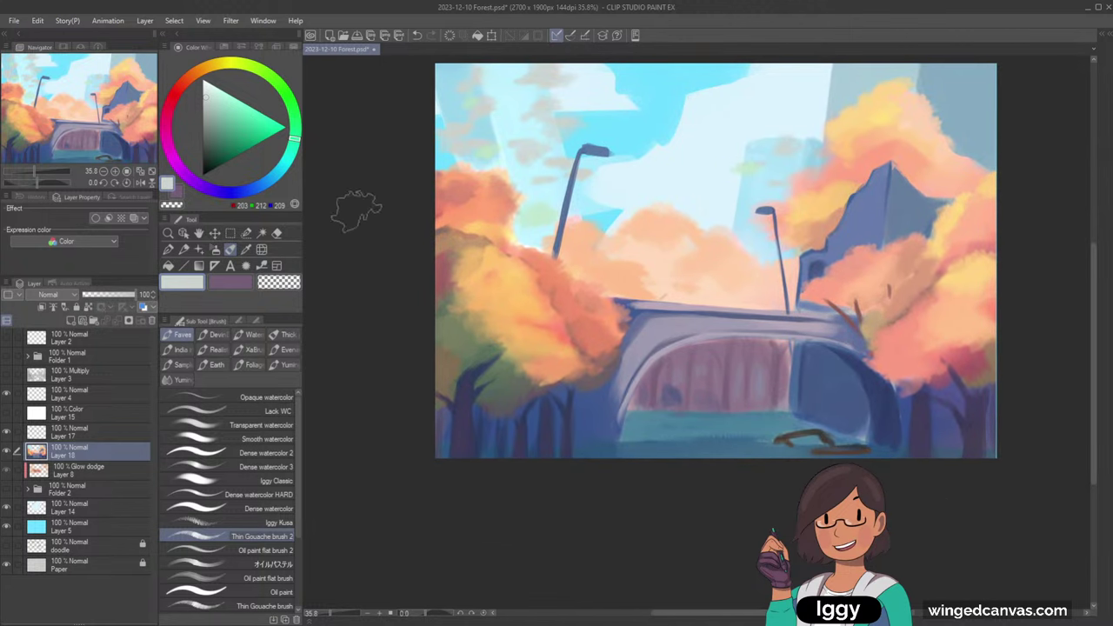
pyautogui.click(151, 173)
pyautogui.keyDown('alt'); pyautogui.click(444, 143); pyautogui.keyUp('alt')
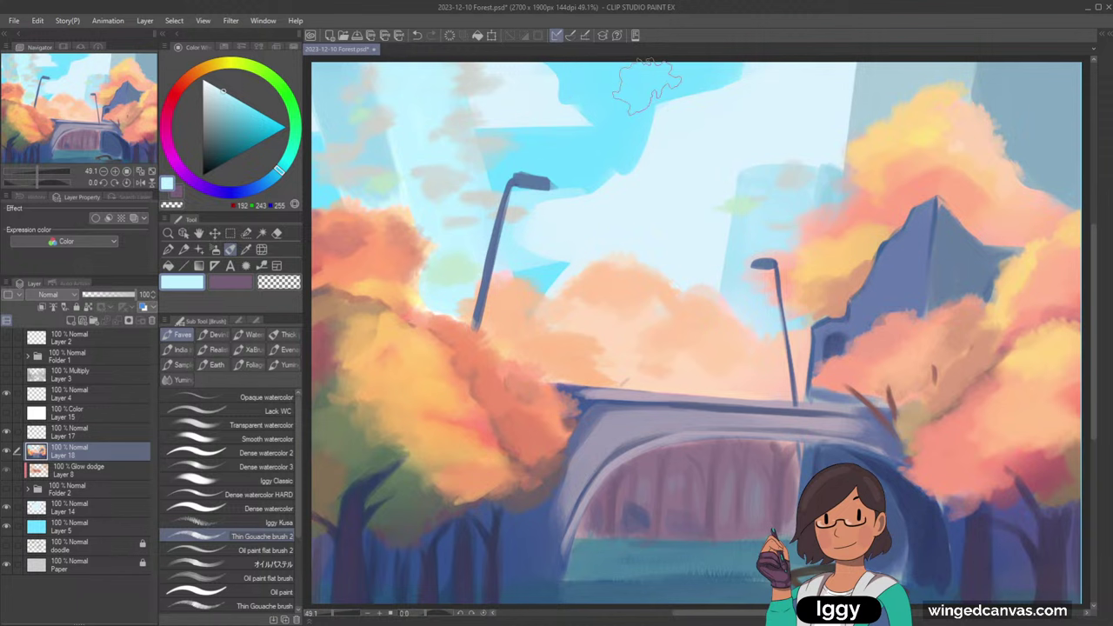
pyautogui.keyDown('alt'); pyautogui.click(787, 183); pyautogui.keyUp('alt')
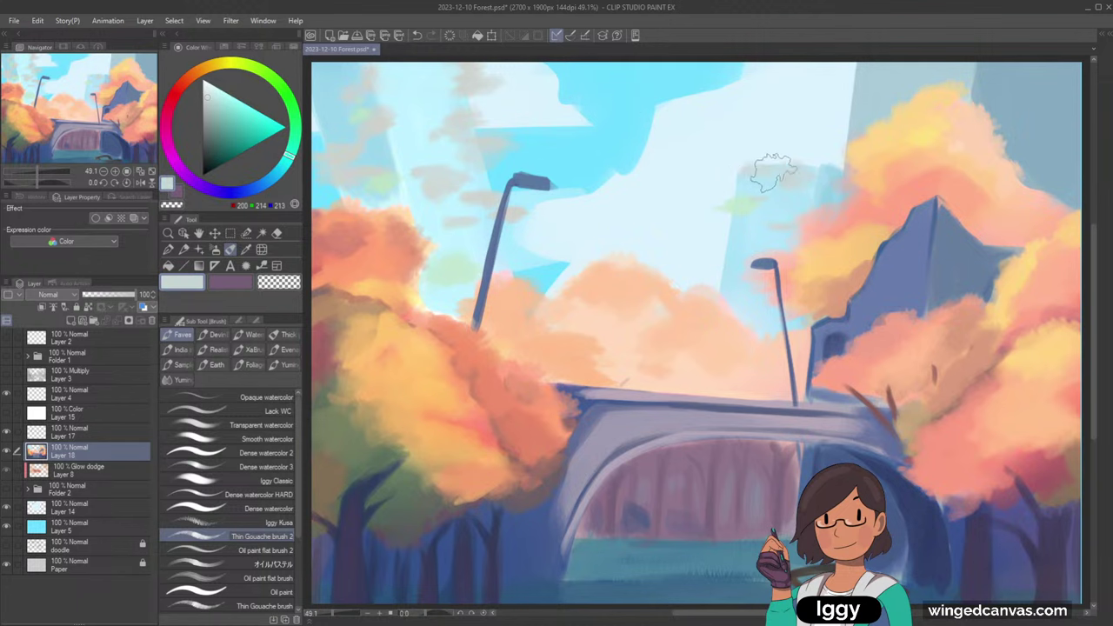
# - Check Layer 18 by toggling its visibility, sample the left tree's yellow-orange, and paint a broad warm mass over its highlighted foliage
pyautogui.keyDown('alt'); pyautogui.click(389, 422); pyautogui.keyUp('alt')
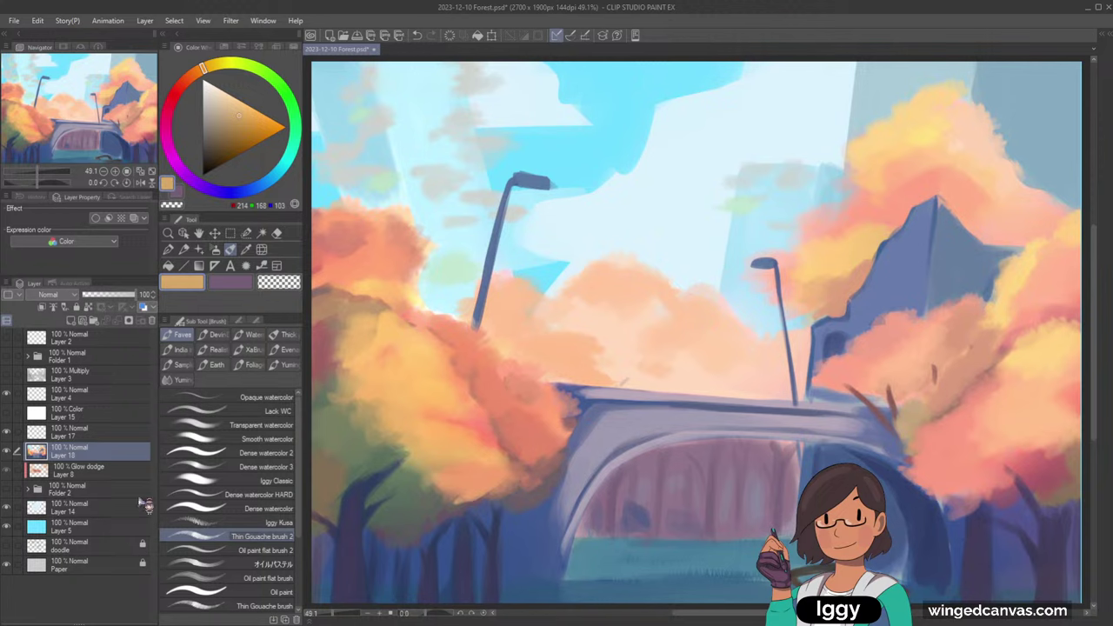
pyautogui.click(6, 451)
pyautogui.click(6, 451)
pyautogui.keyDown('alt'); pyautogui.click(384, 430); pyautogui.keyUp('alt')
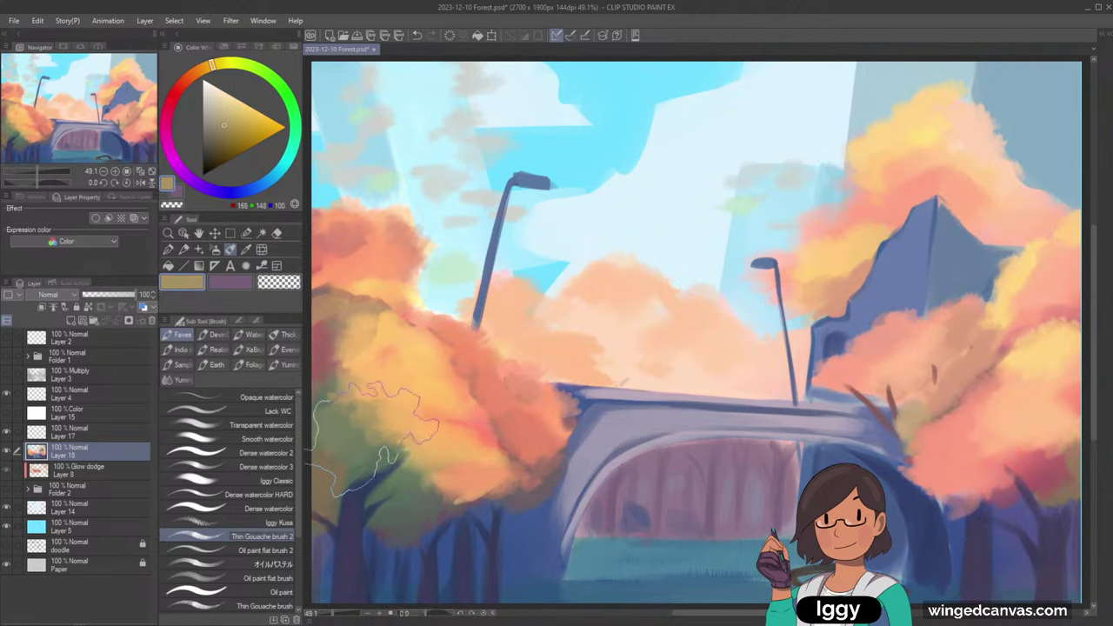
pyautogui.keyDown('alt'); pyautogui.click(390, 421); pyautogui.keyUp('alt')
pyautogui.moveTo(388, 423)
pyautogui.mouseDown()
pyautogui.moveTo(385, 411)
pyautogui.moveTo(387, 461)
pyautogui.moveTo(383, 433)
pyautogui.moveTo(399, 417)
pyautogui.moveTo(405, 374)
pyautogui.mouseUp()
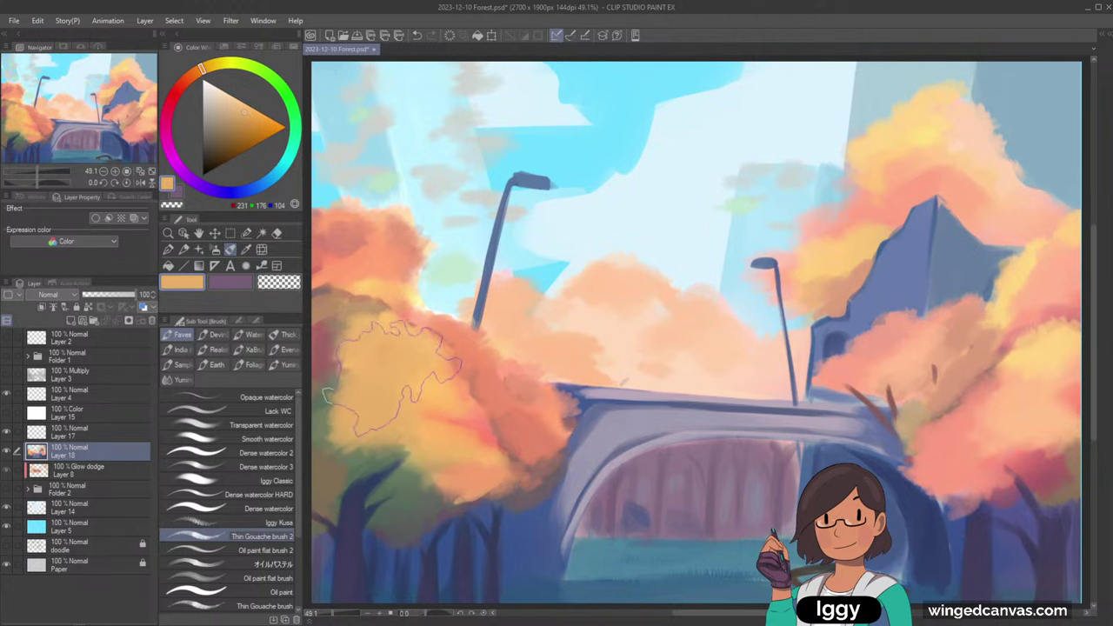
# - Shrink the brush, sample the brownish orange from the left tree's lower edge, and paint a shadow patch inside its yellow foliage
pyautogui.press('[')
pyautogui.press('[')
pyautogui.press('[')
pyautogui.press('[')
pyautogui.press('[')
pyautogui.keyDown('alt'); pyautogui.click(509, 492); pyautogui.keyUp('alt')
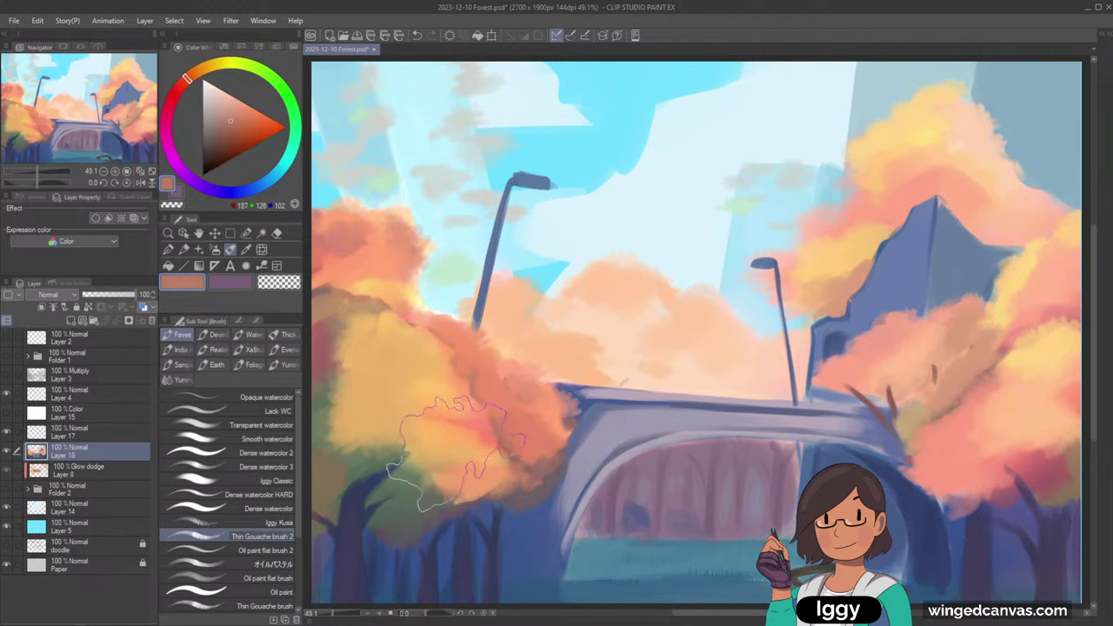
pyautogui.moveTo(368, 393)
pyautogui.mouseDown()
pyautogui.moveTo(332, 411)
pyautogui.moveTo(371, 384)
pyautogui.moveTo(405, 379)
pyautogui.moveTo(394, 374)
pyautogui.moveTo(486, 379)
pyautogui.moveTo(452, 331)
pyautogui.moveTo(407, 366)
pyautogui.mouseUp()
# - Sample yellow-oranges from the left tree and paint leafy edges around the shadow patch and the upper foliage
pyautogui.keyDown('alt'); pyautogui.click(388, 382); pyautogui.keyUp('alt')
pyautogui.keyDown('alt'); pyautogui.click(395, 404); pyautogui.keyUp('alt')
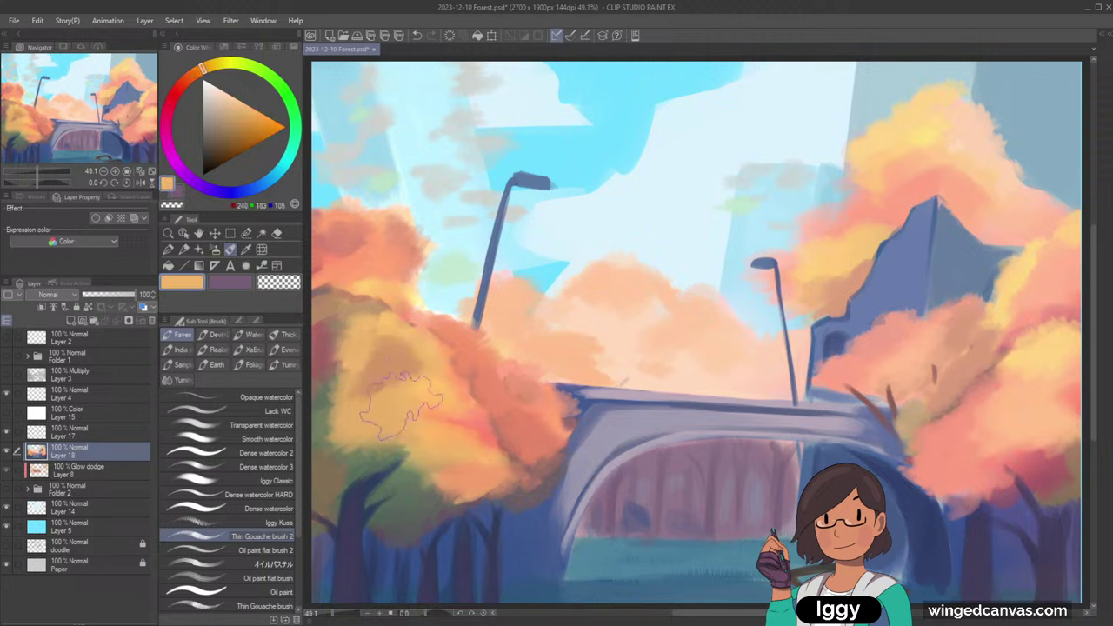
pyautogui.moveTo(408, 402)
pyautogui.mouseDown()
pyautogui.moveTo(428, 381)
pyautogui.moveTo(417, 367)
pyautogui.moveTo(410, 385)
pyautogui.mouseUp()
pyautogui.keyDown('alt'); pyautogui.click(404, 411); pyautogui.keyUp('alt')
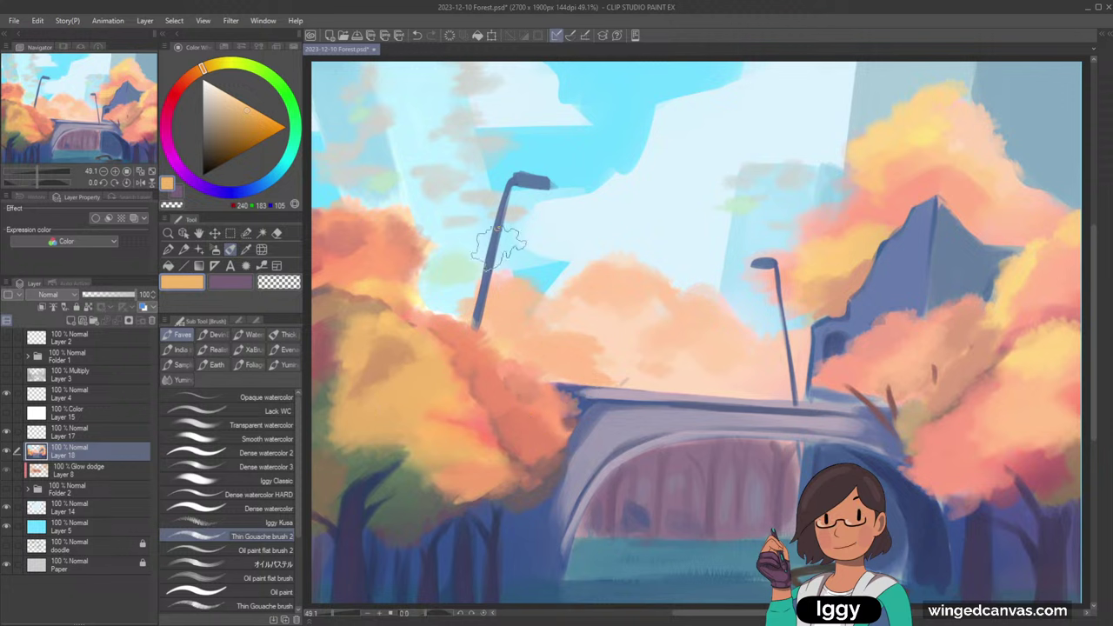
pyautogui.keyDown('alt'); pyautogui.click(378, 352); pyautogui.keyUp('alt')
pyautogui.moveTo(359, 362); pyautogui.dragTo(348, 343)
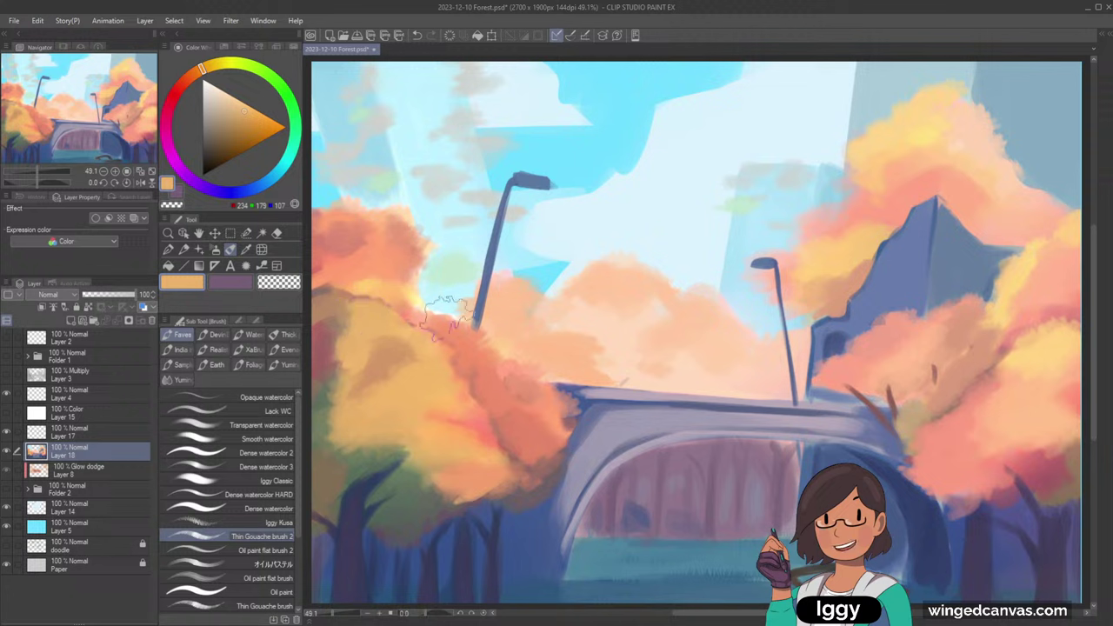
# - Alternate sampled darker and lighter oranges to blend the shadow and light clusters throughout the left tree's yellow foliage
pyautogui.keyDown('alt'); pyautogui.click(402, 373); pyautogui.keyUp('alt')
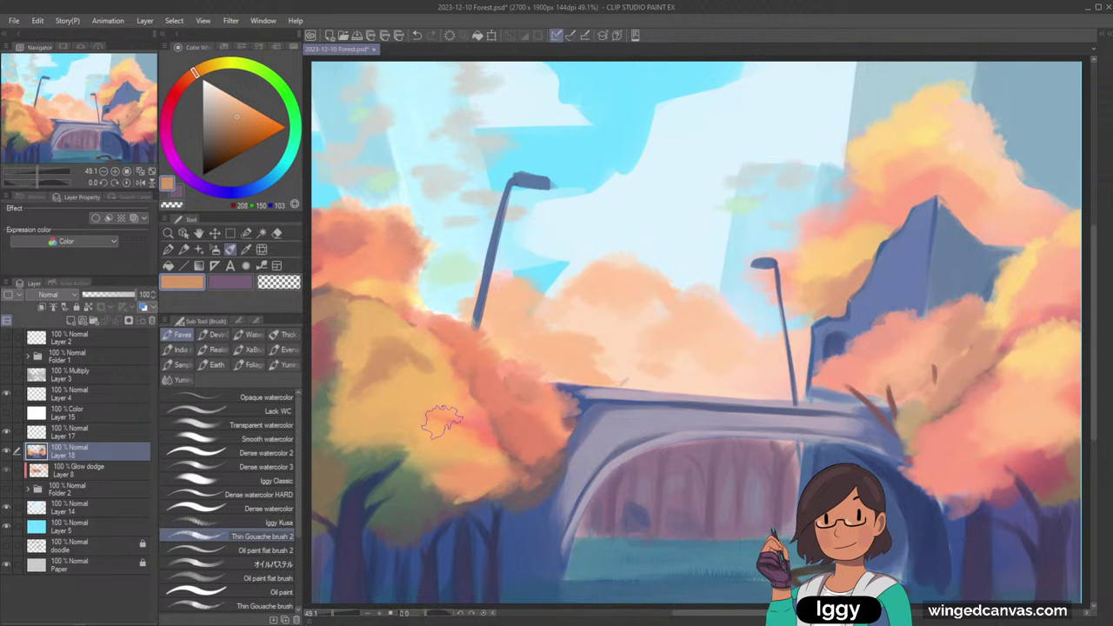
pyautogui.keyDown('alt'); pyautogui.click(434, 357); pyautogui.keyUp('alt')
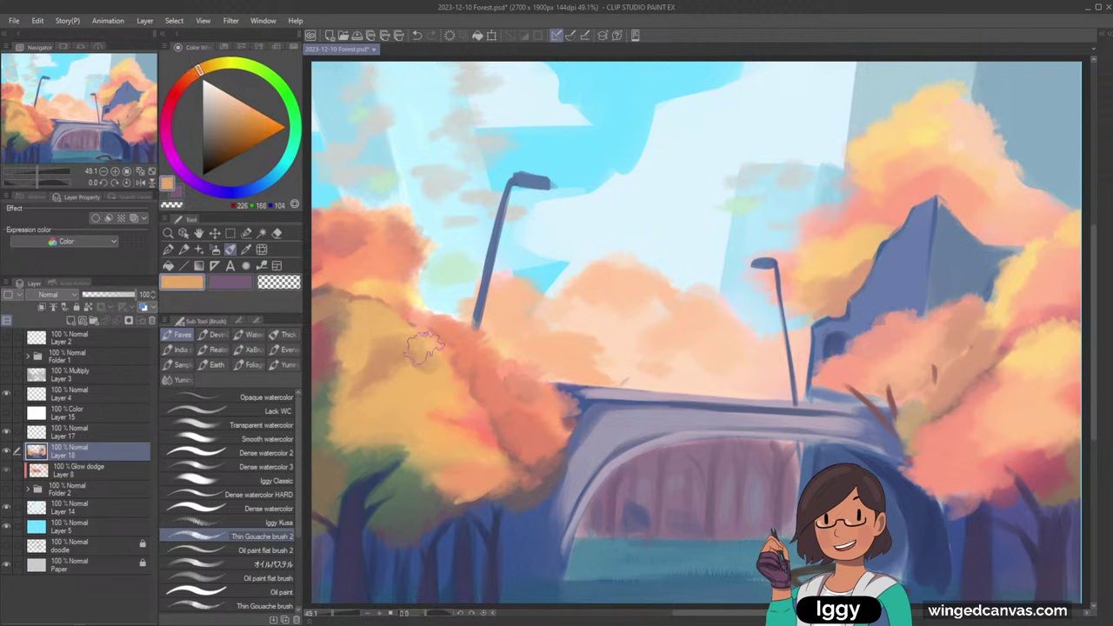
pyautogui.keyDown('alt'); pyautogui.click(387, 352); pyautogui.keyUp('alt')
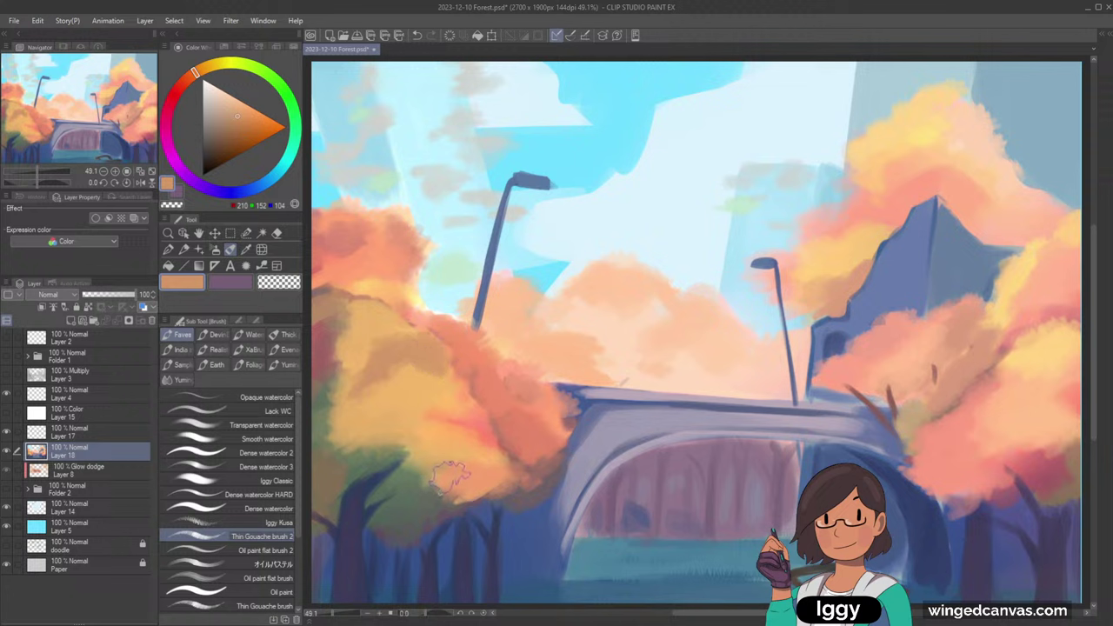
pyautogui.keyDown('alt'); pyautogui.click(447, 389); pyautogui.keyUp('alt')
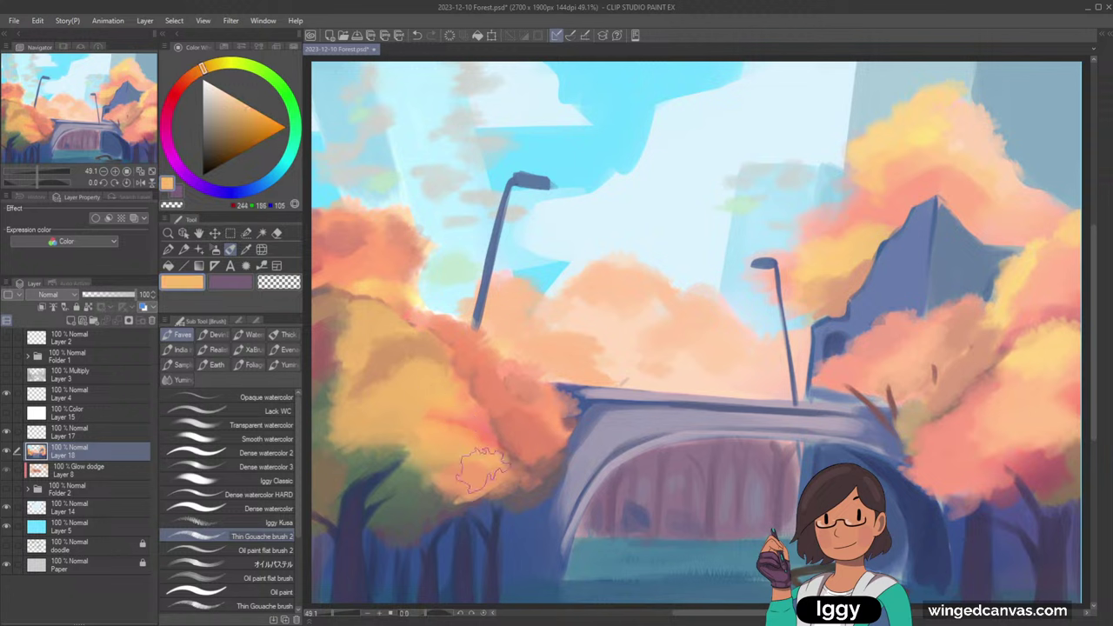
pyautogui.keyDown('alt'); pyautogui.click(364, 396); pyautogui.keyUp('alt')
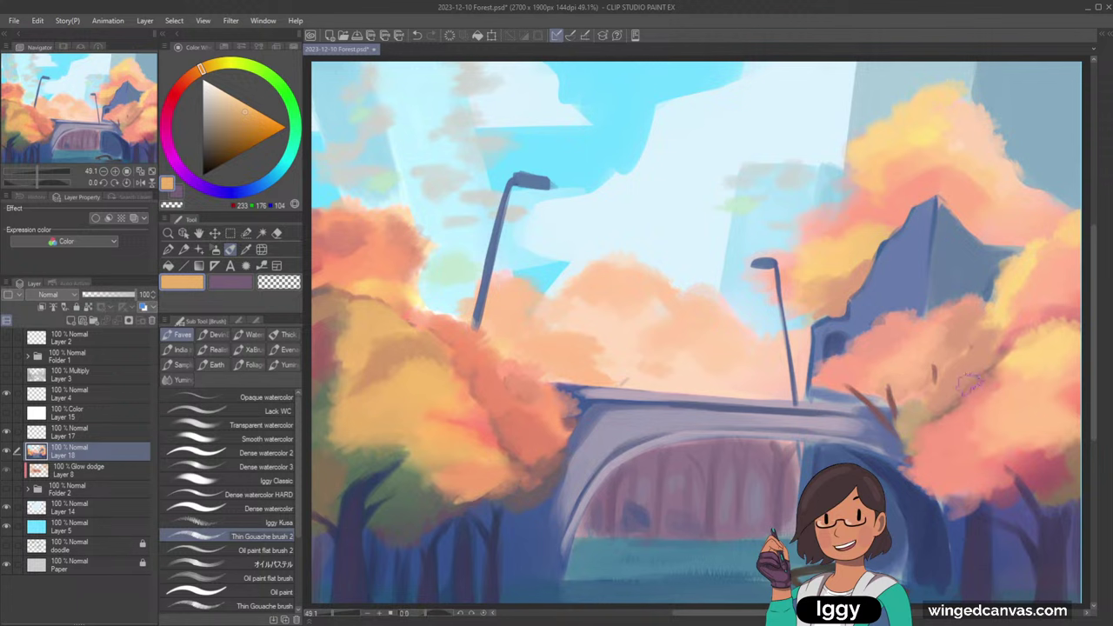
# - Sample pinks and muted oranges within the right tree's salmon foliage and blend its light and shadow clusters above the bare branches
pyautogui.moveTo(525, 235); pyautogui.dragTo(373, 265)
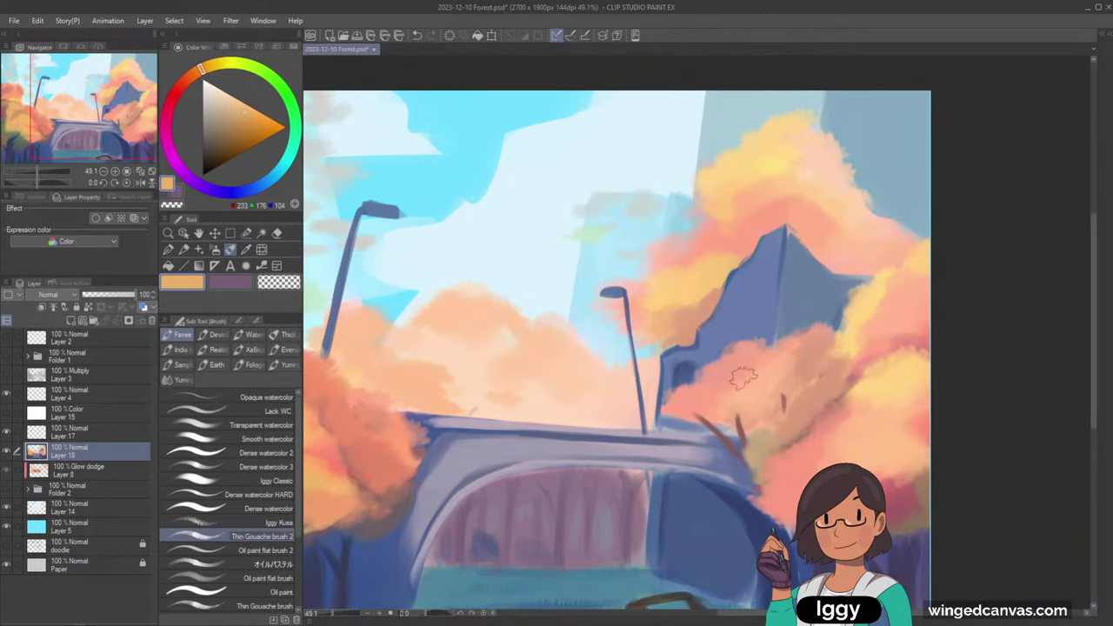
pyautogui.keyDown('alt'); pyautogui.click(690, 401); pyautogui.keyUp('alt')
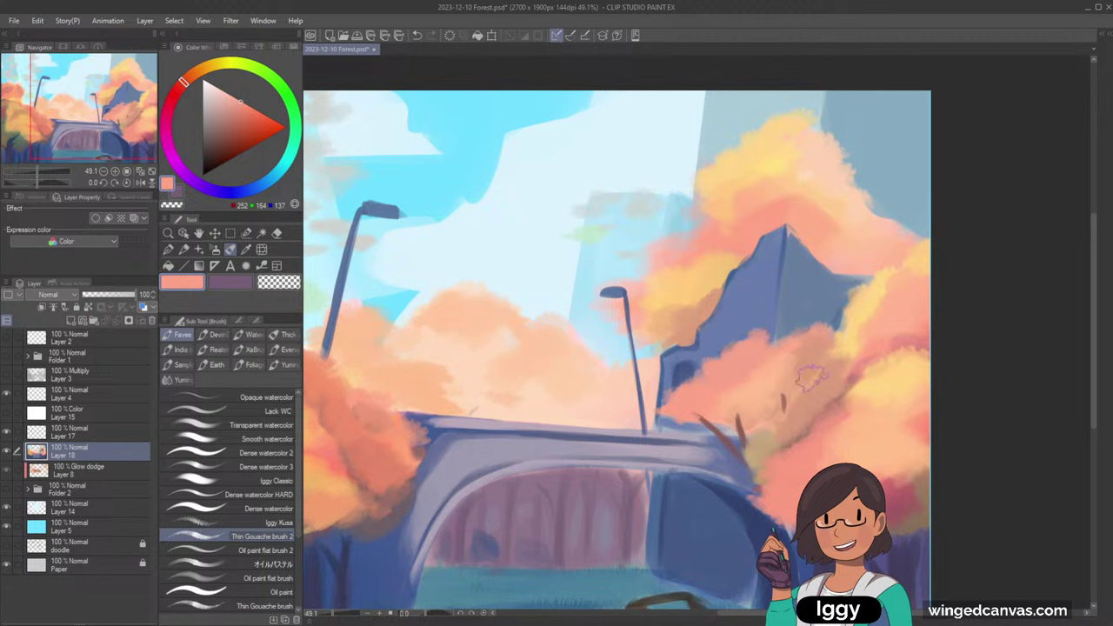
pyautogui.keyDown('alt'); pyautogui.click(806, 372); pyautogui.keyUp('alt')
pyautogui.keyDown('alt'); pyautogui.click(786, 401); pyautogui.keyUp('alt')
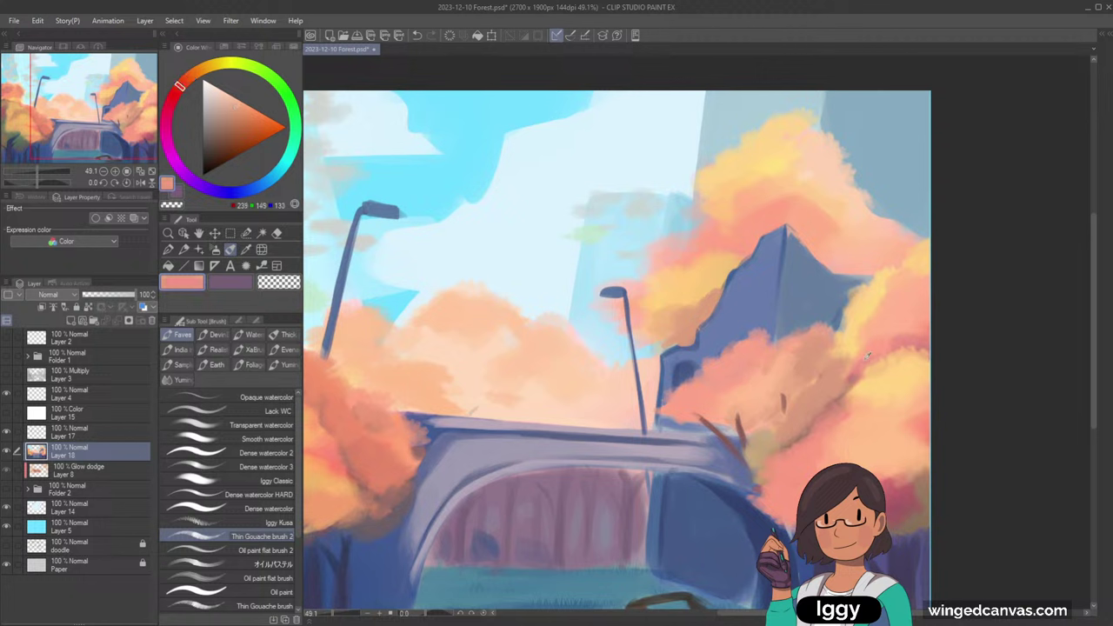
pyautogui.keyDown('alt'); pyautogui.click(836, 374); pyautogui.keyUp('alt')
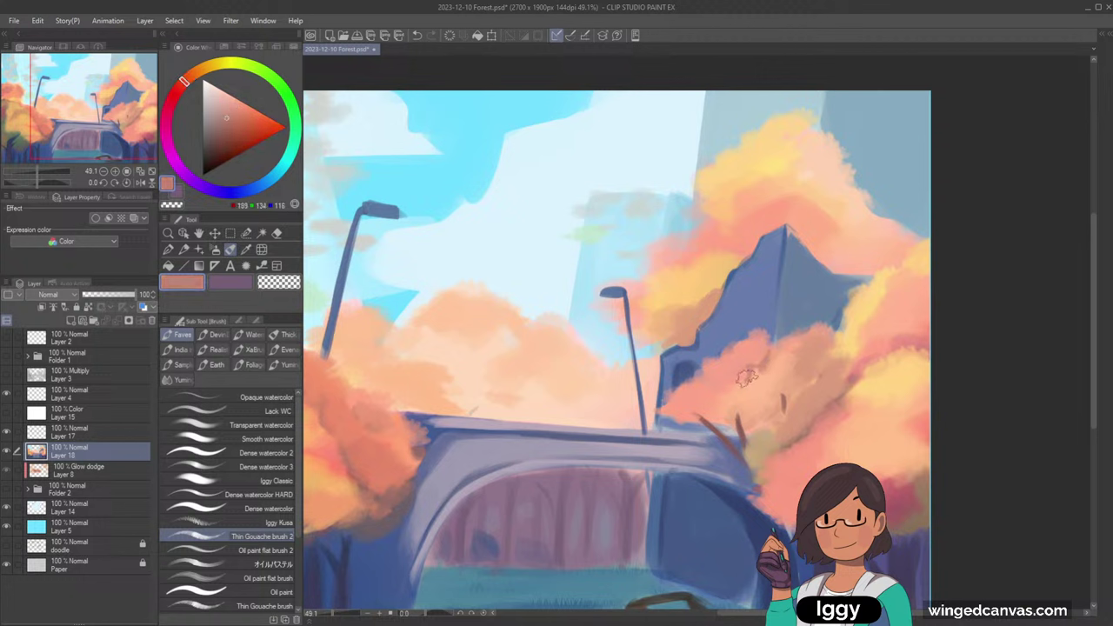
pyautogui.keyDown('alt'); pyautogui.click(746, 376); pyautogui.keyUp('alt')
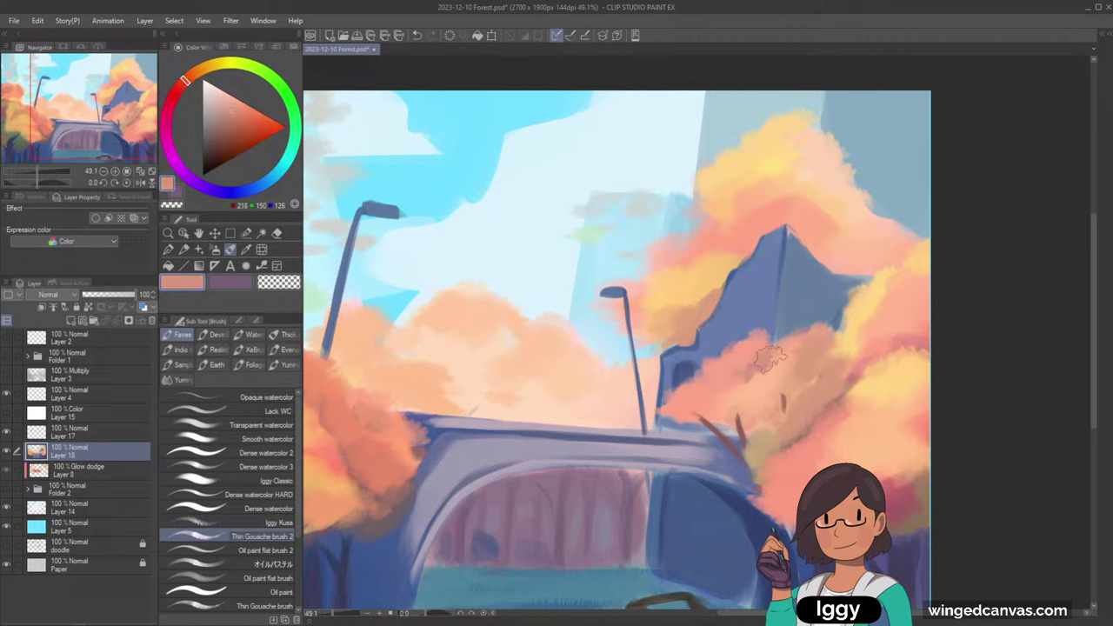
pyautogui.keyDown('alt'); pyautogui.click(758, 360); pyautogui.keyUp('alt')
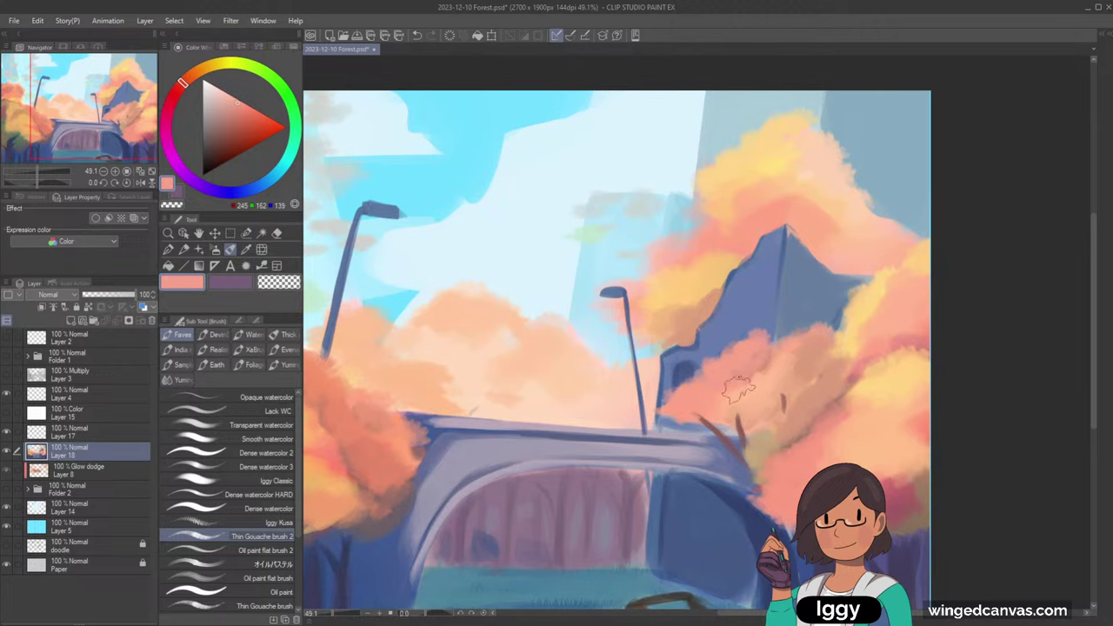
# - Sample deeper pinks and salmon from the right tree and touch up the transitions in its lower foliage
pyautogui.scroll(-3, 805, 390)
pyautogui.keyDown('alt'); pyautogui.click(858, 361); pyautogui.keyUp('alt')
pyautogui.keyDown('alt'); pyautogui.click(870, 370); pyautogui.keyUp('alt')
pyautogui.scroll(-1, 896, 375)
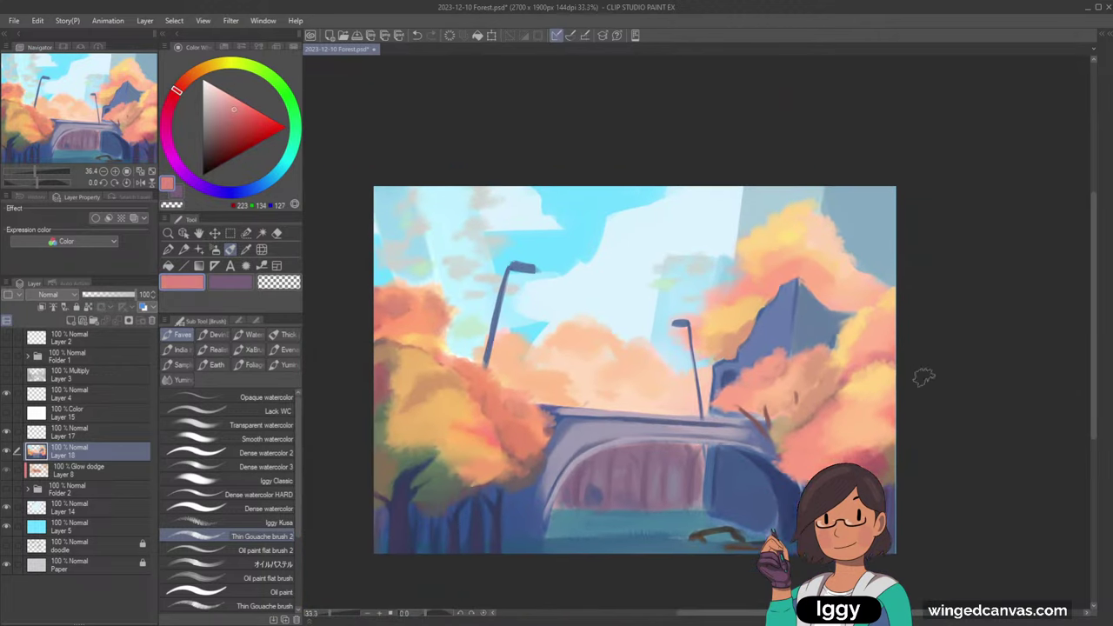
pyautogui.scroll(-1, 922, 379)
pyautogui.keyDown('alt'); pyautogui.click(831, 445); pyautogui.keyUp('alt')
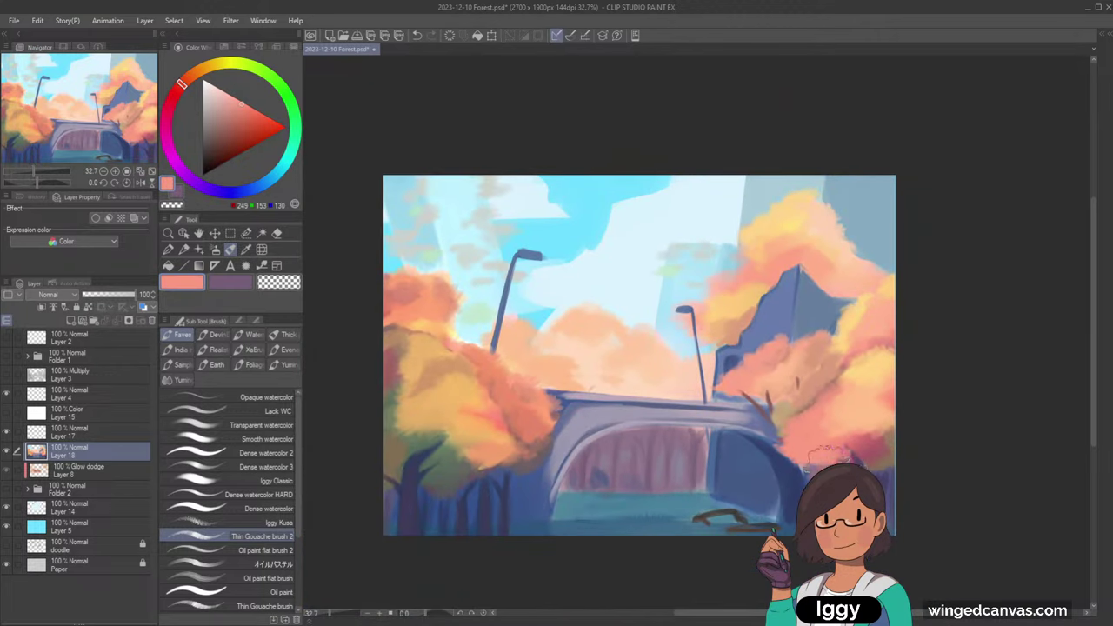
# - Sample oranges and olive green from the left tree to touch up its lower foliage
pyautogui.keyDown('alt'); pyautogui.click(464, 456); pyautogui.keyUp('alt')
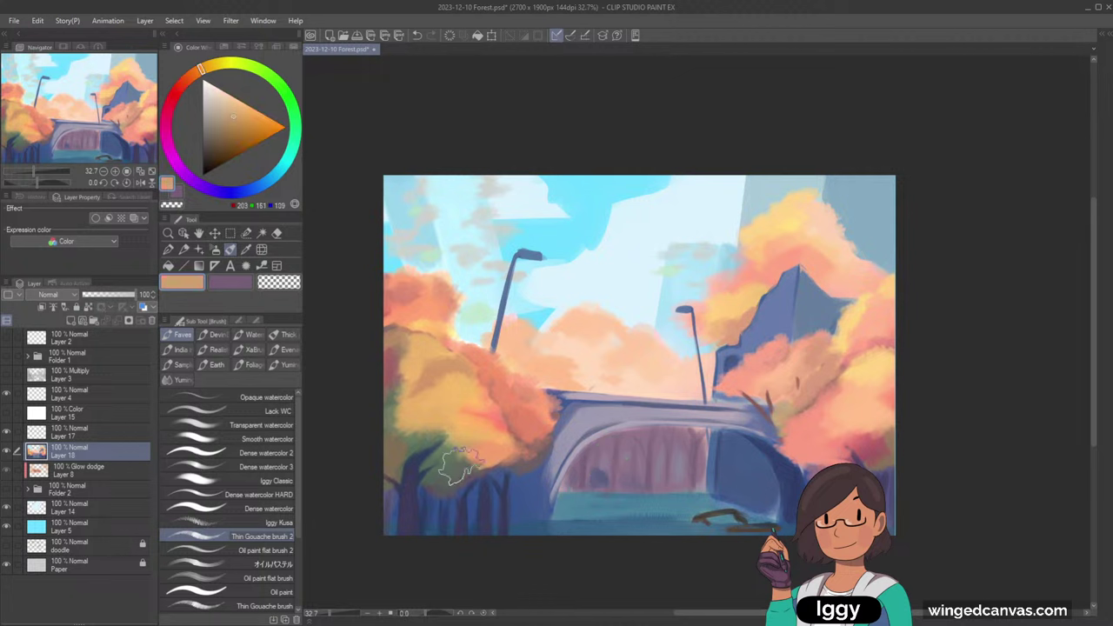
pyautogui.keyDown('alt'); pyautogui.click(450, 457); pyautogui.keyUp('alt')
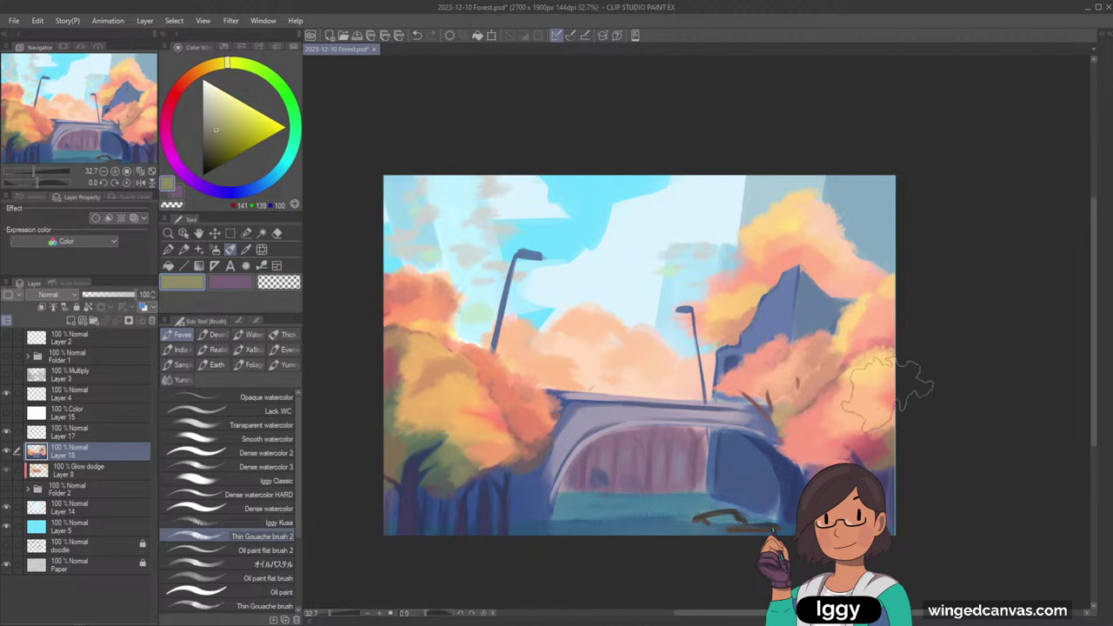
pyautogui.keyDown('alt'); pyautogui.click(522, 416); pyautogui.keyUp('alt')
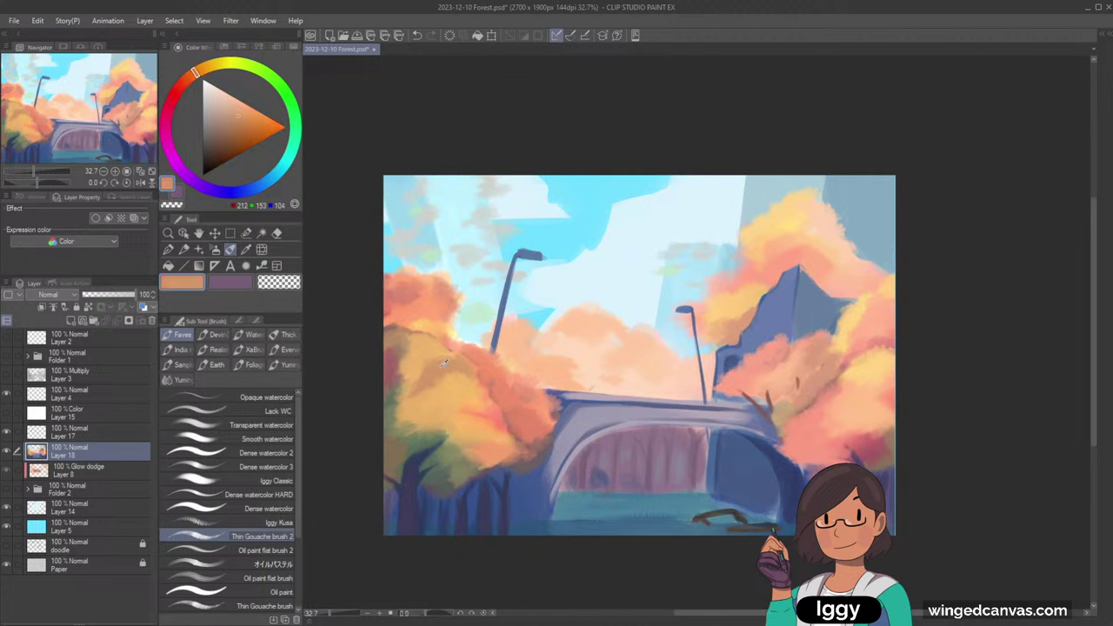
# - Pick a blue, mix it into the left tree's upper yellow foliage, and paint a greyish-brown shadow patch with the sampled blend
pyautogui.click(255, 190)
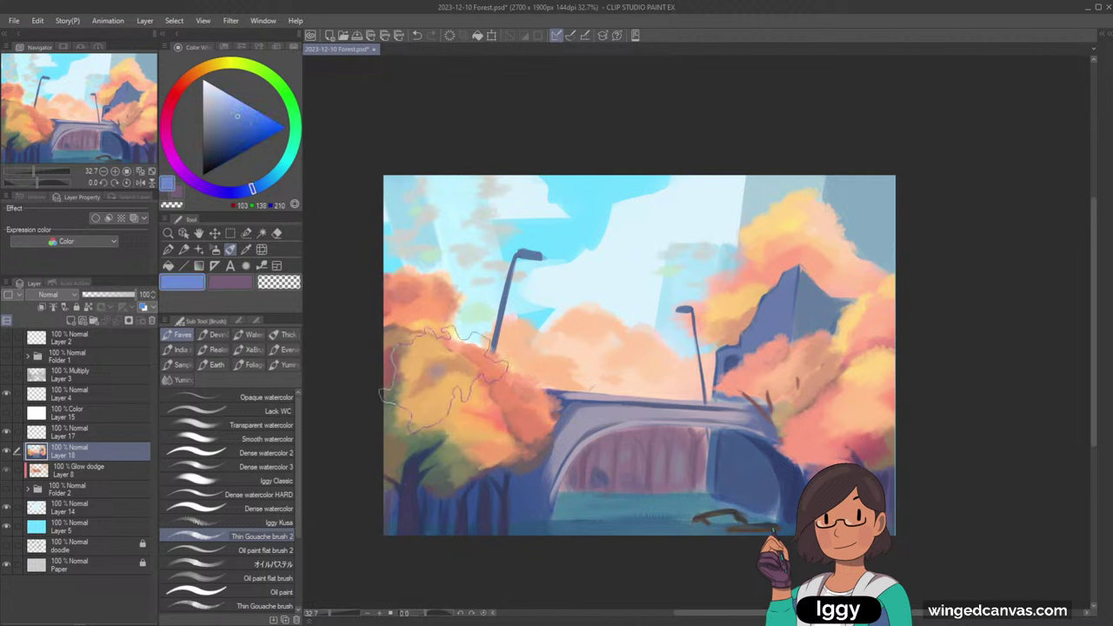
pyautogui.keyDown('alt'); pyautogui.click(448, 377); pyautogui.keyUp('alt')
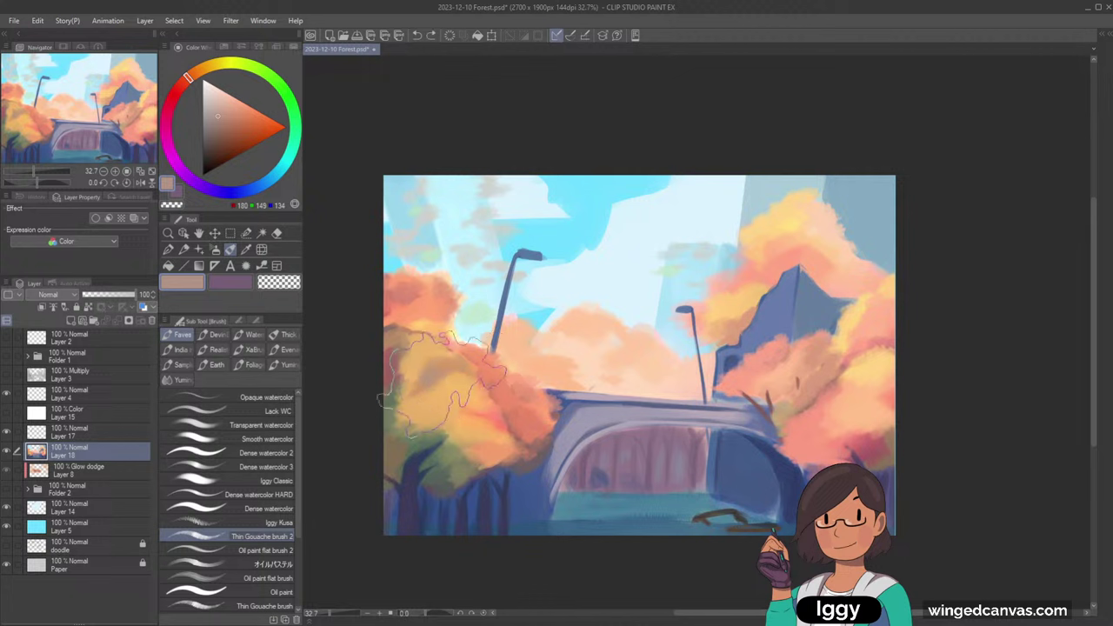
pyautogui.moveTo(432, 379); pyautogui.dragTo(460, 369)
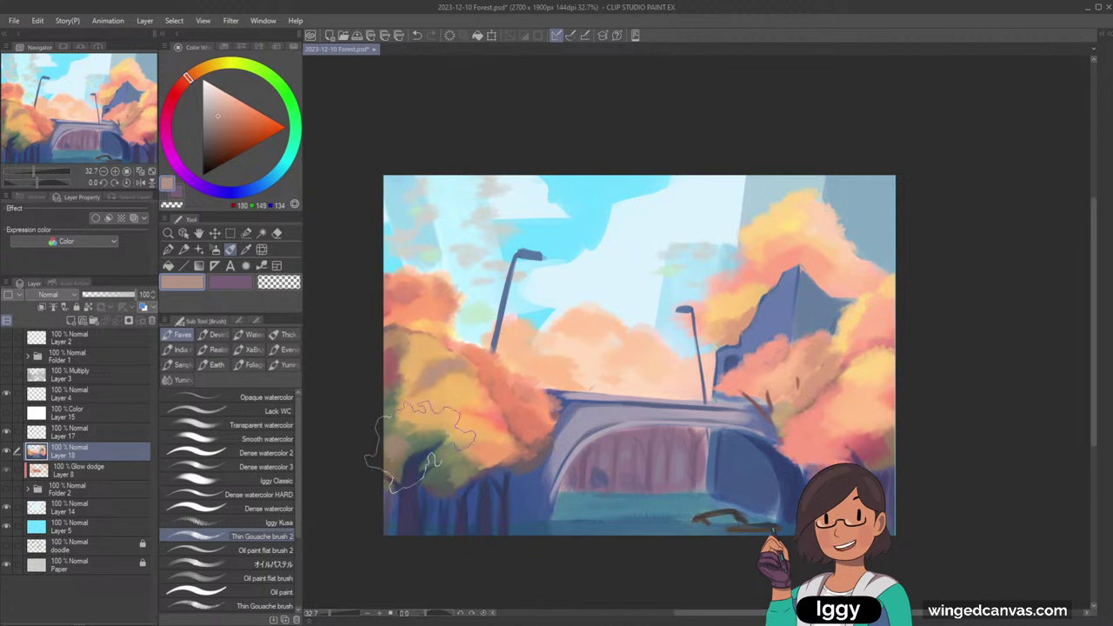
# - Sample the left tree's dark shadow, shift it to a muted blue, and paint it into the lower-left foliage
pyautogui.keyDown('alt'); pyautogui.click(409, 483); pyautogui.keyUp('alt')
pyautogui.click(272, 184)
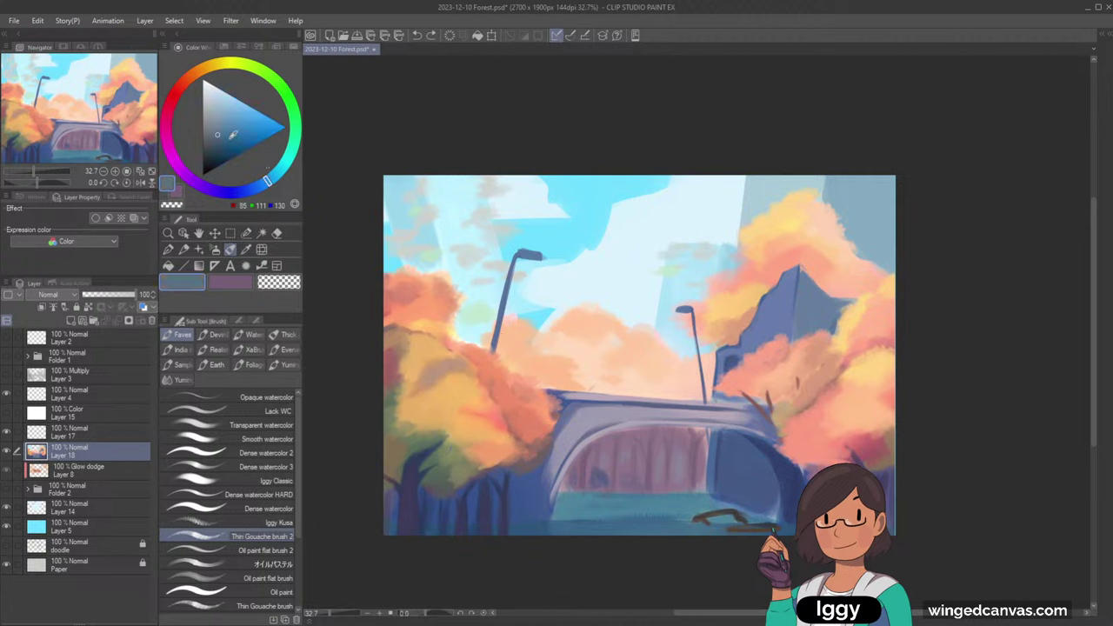
pyautogui.click(235, 134)
pyautogui.moveTo(400, 435); pyautogui.dragTo(393, 456)
pyautogui.keyDown('alt'); pyautogui.click(395, 456); pyautogui.keyUp('alt')
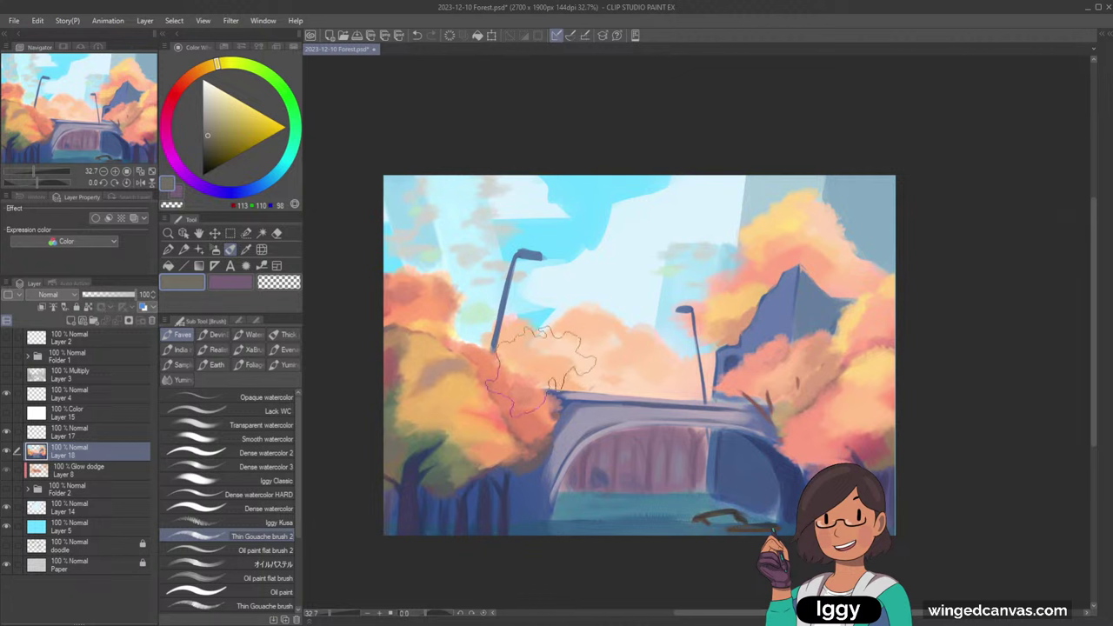
# - Sample light peach from the background trees and paint soft foliage over their tops above the bridge with an enlarged brush
pyautogui.keyDown('alt'); pyautogui.click(545, 359); pyautogui.keyUp('alt')
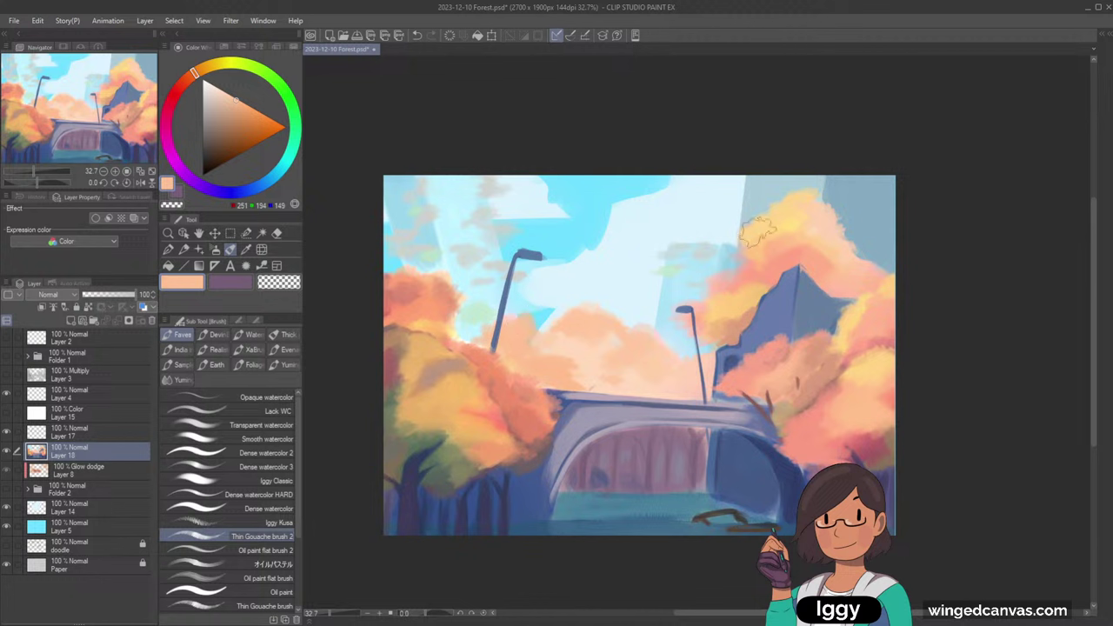
pyautogui.press(']')
pyautogui.press(']')
pyautogui.press(']')
pyautogui.press(']')
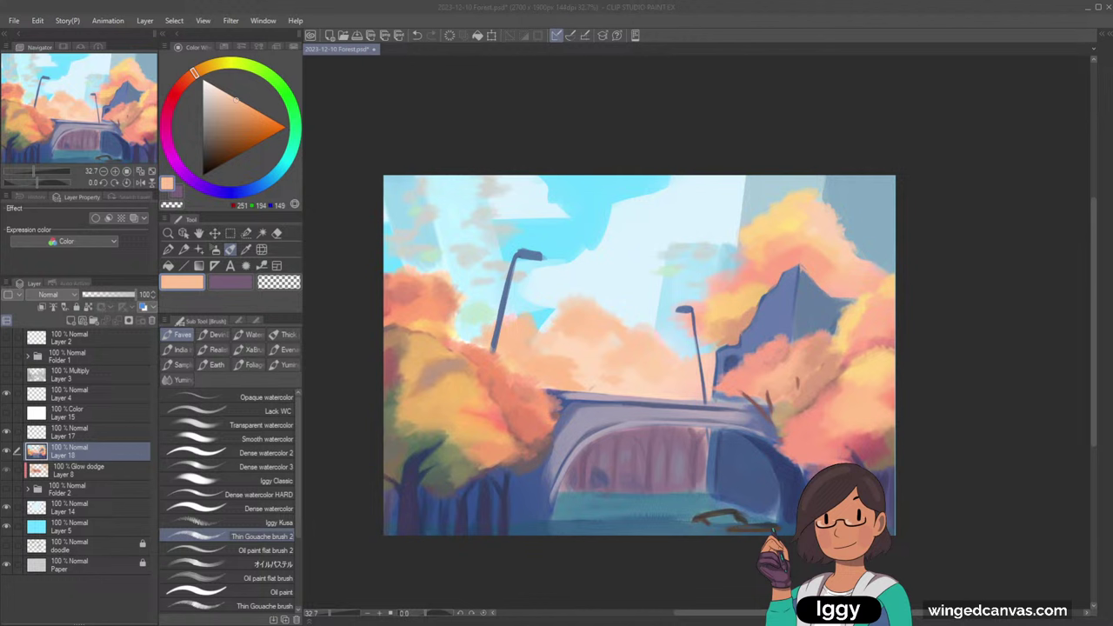
# - Make Layer 17 active, choose the Dense watercolor 3 brush, sample the left street lamp's blue, and rotate the canvas along the bridge
pyautogui.click(168, 233)
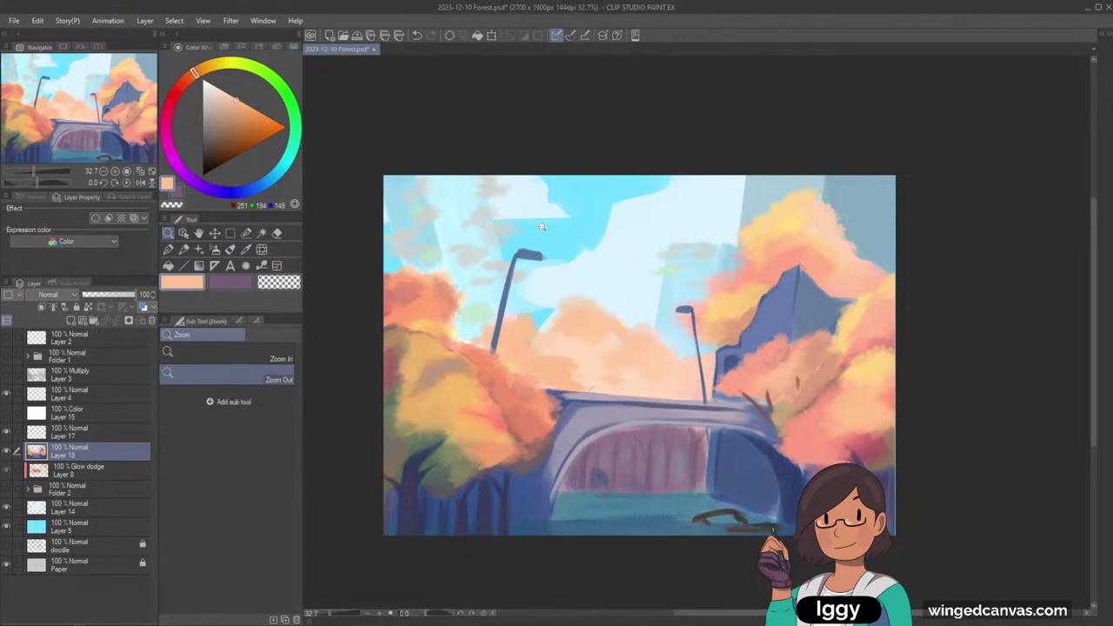
pyautogui.moveTo(698, 436); pyautogui.dragTo(735, 430)
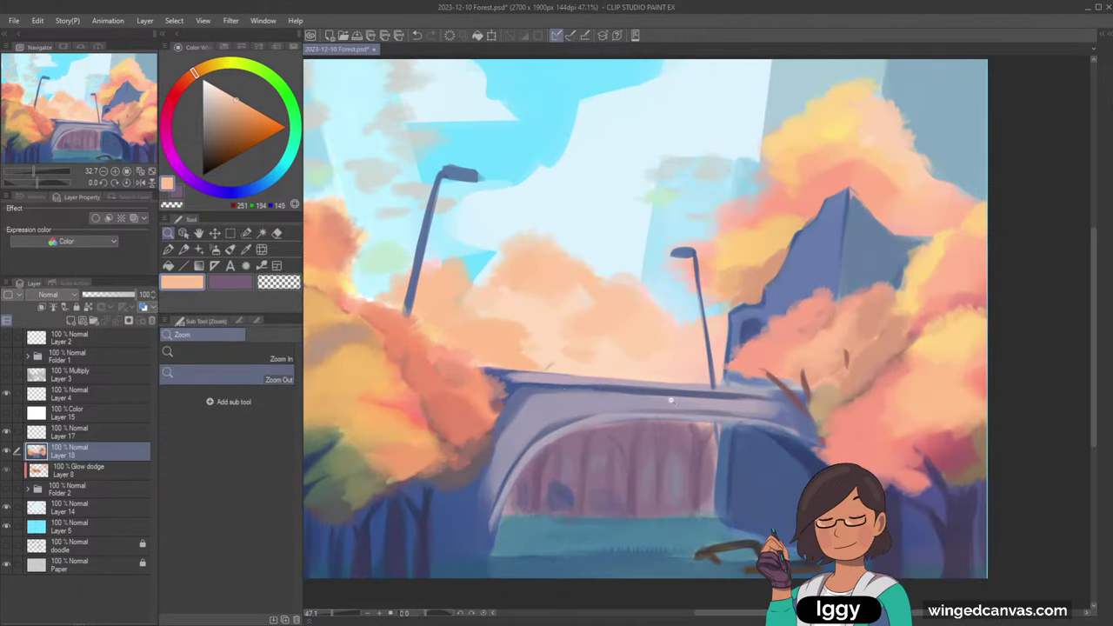
pyautogui.click(105, 432)
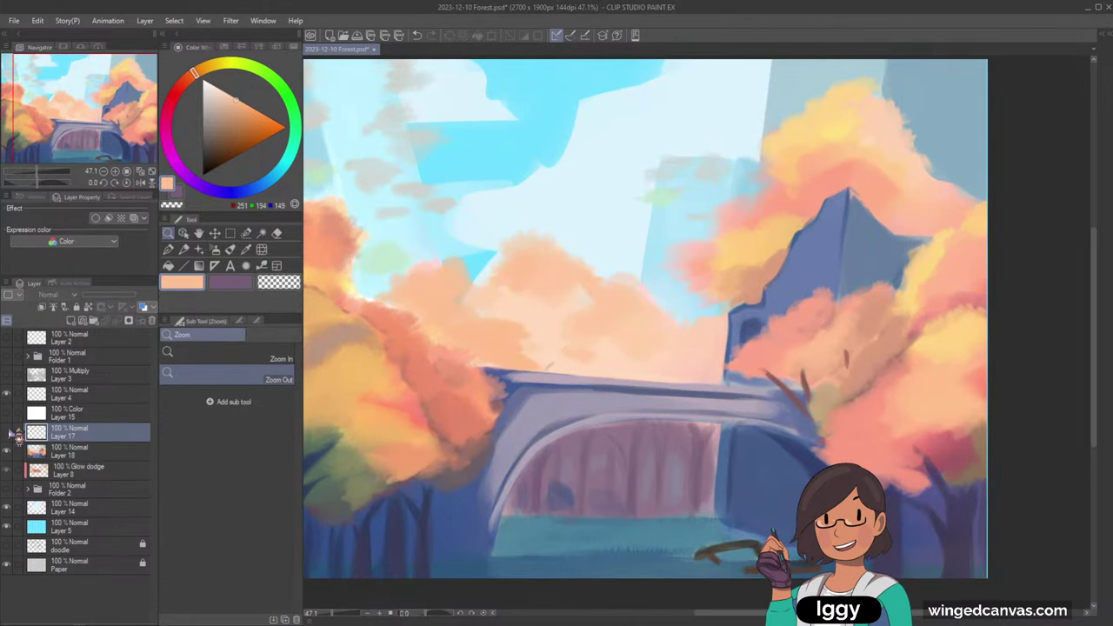
pyautogui.click(230, 249)
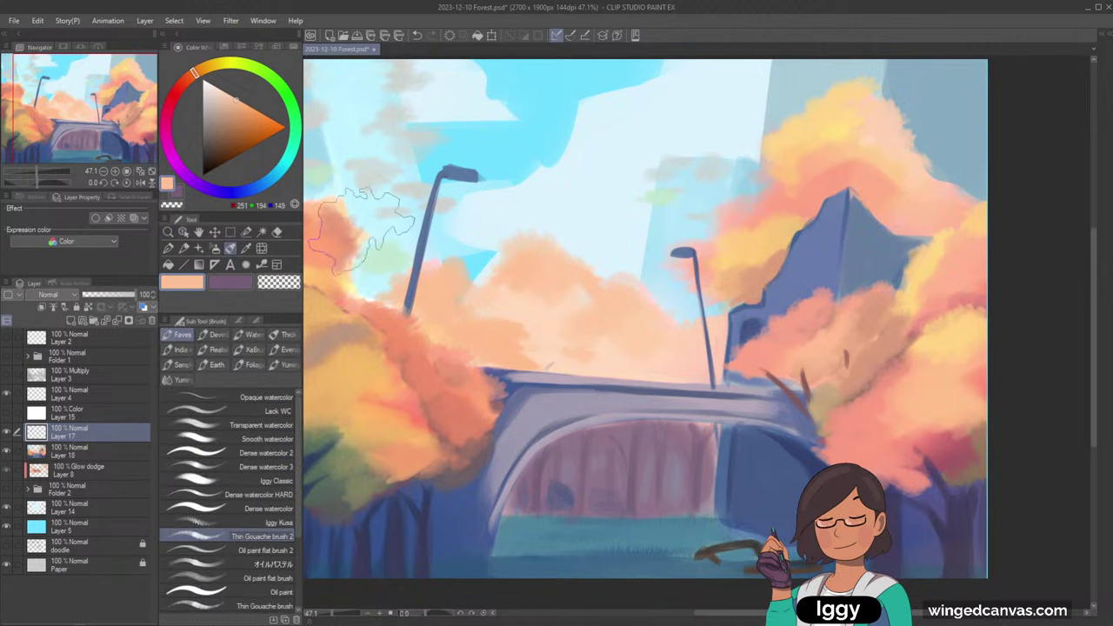
pyautogui.keyDown('alt'); pyautogui.click(423, 251); pyautogui.keyUp('alt')
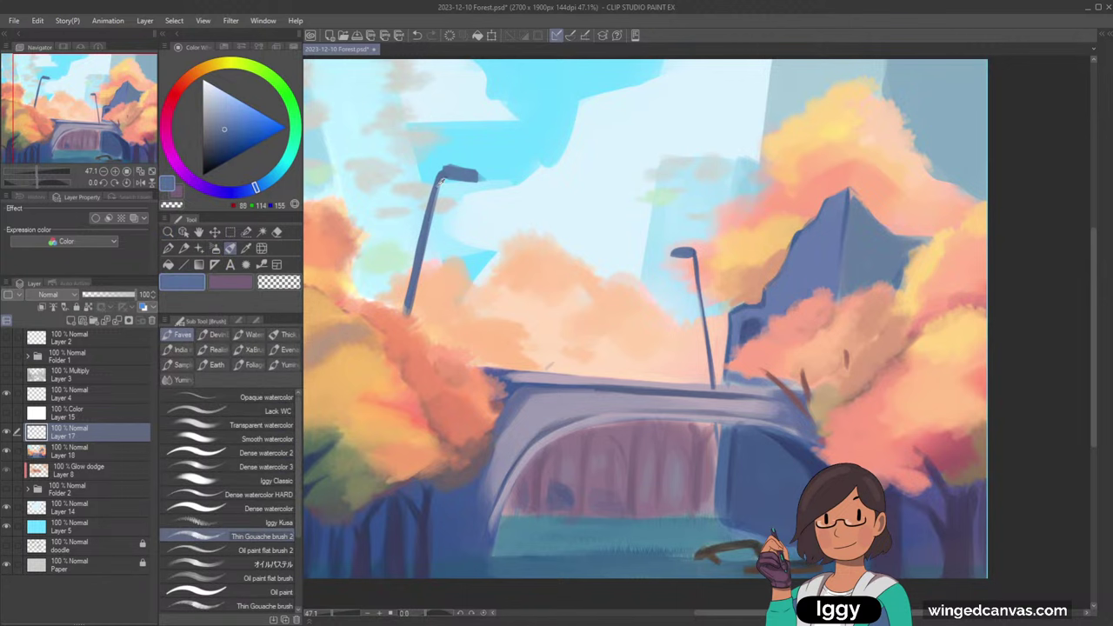
pyautogui.click(282, 468)
pyautogui.moveTo(473, 356)
pyautogui.mouseDown()
pyautogui.moveTo(555, 507)
pyautogui.moveTo(588, 530)
pyautogui.moveTo(596, 520)
pyautogui.mouseUp()
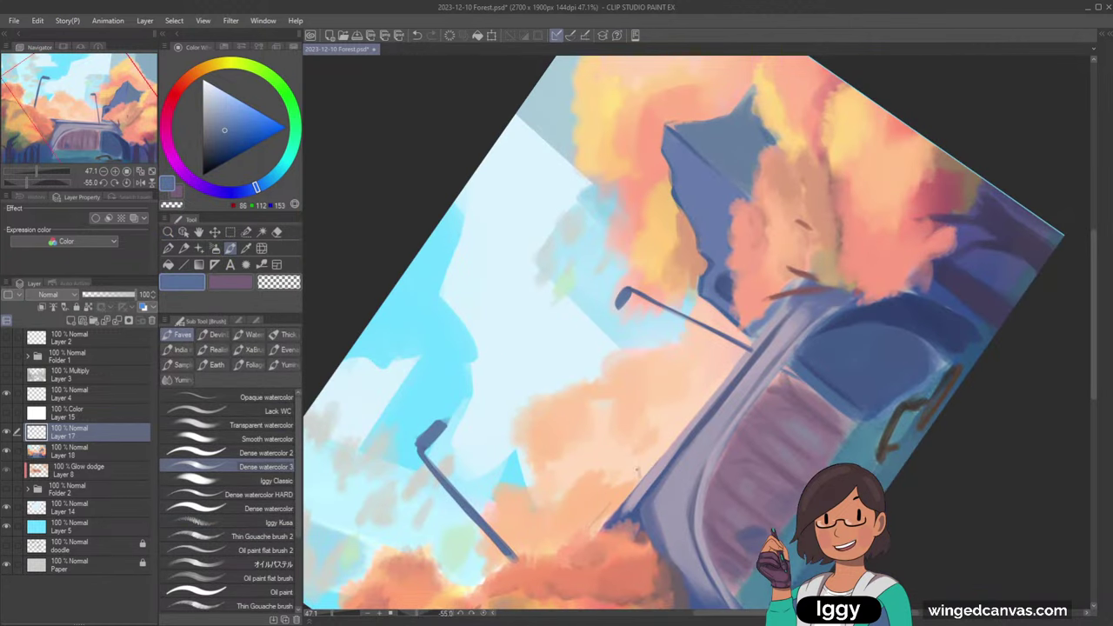
pyautogui.moveTo(647, 459); pyautogui.dragTo(593, 522)
pyautogui.moveTo(680, 425)
pyautogui.mouseDown()
pyautogui.moveTo(650, 460)
pyautogui.moveTo(744, 344)
pyautogui.mouseUp()
pyautogui.hotkey('ctrl', 'z')
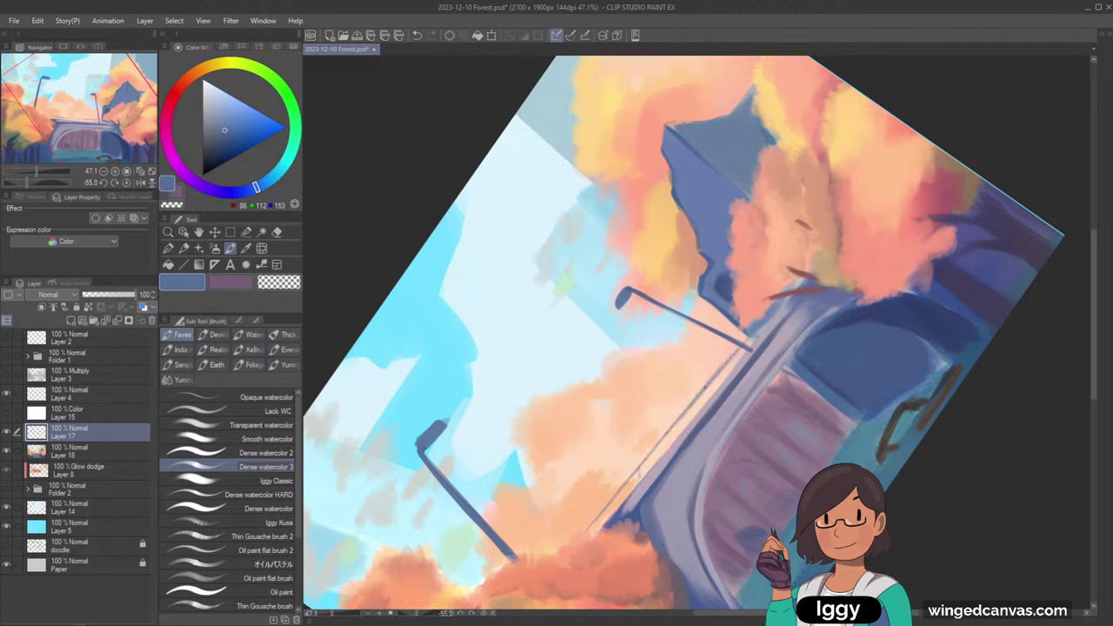
pyautogui.moveTo(711, 378)
pyautogui.mouseDown()
pyautogui.moveTo(748, 339)
pyautogui.moveTo(699, 394)
pyautogui.mouseUp()
pyautogui.hotkey('ctrl', 'z')
pyautogui.hotkey('ctrl', 'z')
pyautogui.moveTo(739, 349); pyautogui.dragTo(635, 466)
pyautogui.hotkey('ctrl', 'z')
pyautogui.moveTo(707, 381); pyautogui.dragTo(628, 474)
pyautogui.hotkey('ctrl', 'z')
pyautogui.hotkey('ctrl', 'z')
# - Draw a thin blue handrail above the bridge deck, from the left foliage to the right street lamp
pyautogui.moveTo(700, 403); pyautogui.dragTo(625, 481)
pyautogui.moveTo(653, 448); pyautogui.dragTo(591, 531)
pyautogui.moveTo(630, 473); pyautogui.dragTo(590, 528)
pyautogui.hotkey('ctrl', 'z')
pyautogui.hotkey('ctrl', 'z')
pyautogui.moveTo(631, 471)
pyautogui.mouseDown()
pyautogui.moveTo(588, 527)
pyautogui.moveTo(703, 387)
pyautogui.mouseUp()
pyautogui.moveTo(670, 433); pyautogui.dragTo(735, 346)
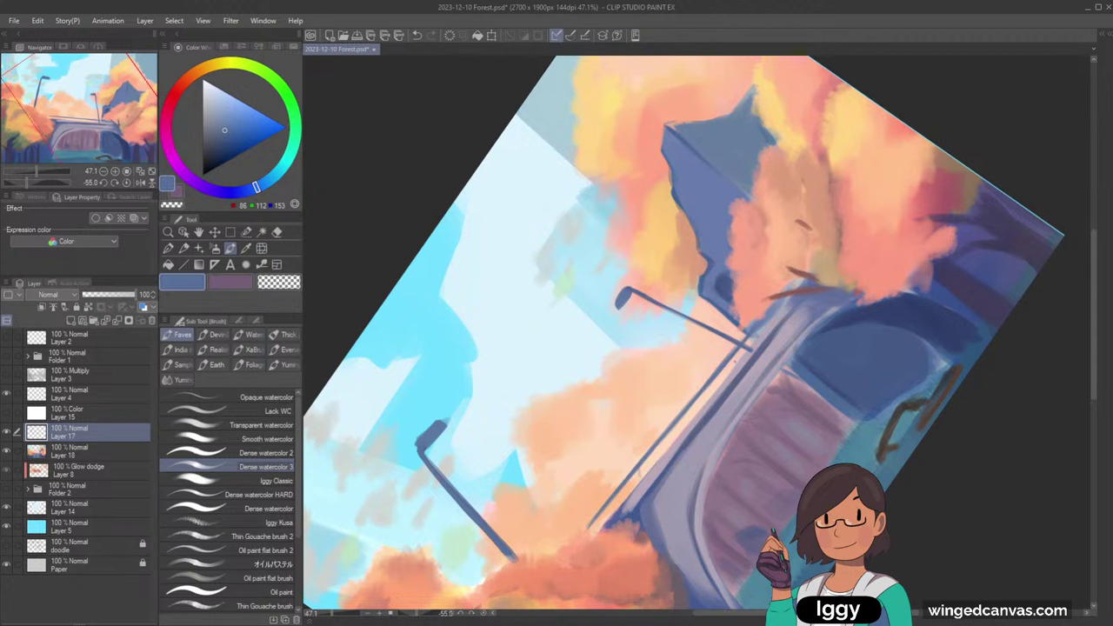
# - Add short blue posts between the handrail and the bridge deck, and level the canvas
pyautogui.moveTo(709, 386); pyautogui.dragTo(715, 392)
pyautogui.press('^')
pyautogui.press('^')
pyautogui.press('^')
pyautogui.press('^')
pyautogui.press('^')
pyautogui.press('^')
pyautogui.press('^')
pyautogui.press('^')
pyautogui.press('^')
pyautogui.press('^')
pyautogui.press('^')
pyautogui.press('^')
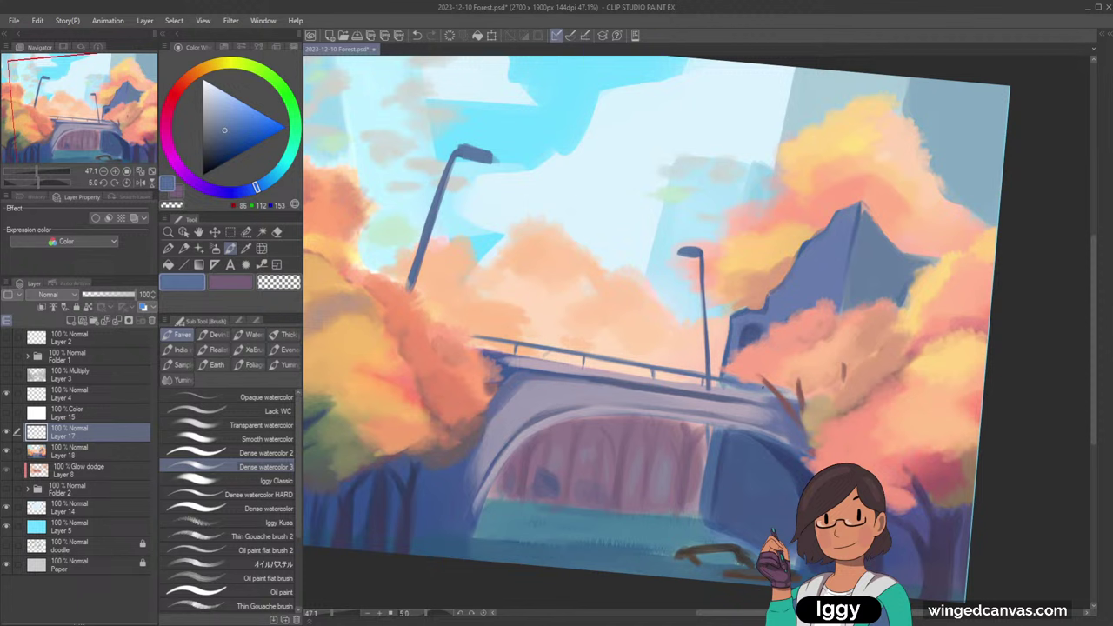
pyautogui.scroll(-2, 952, 310)
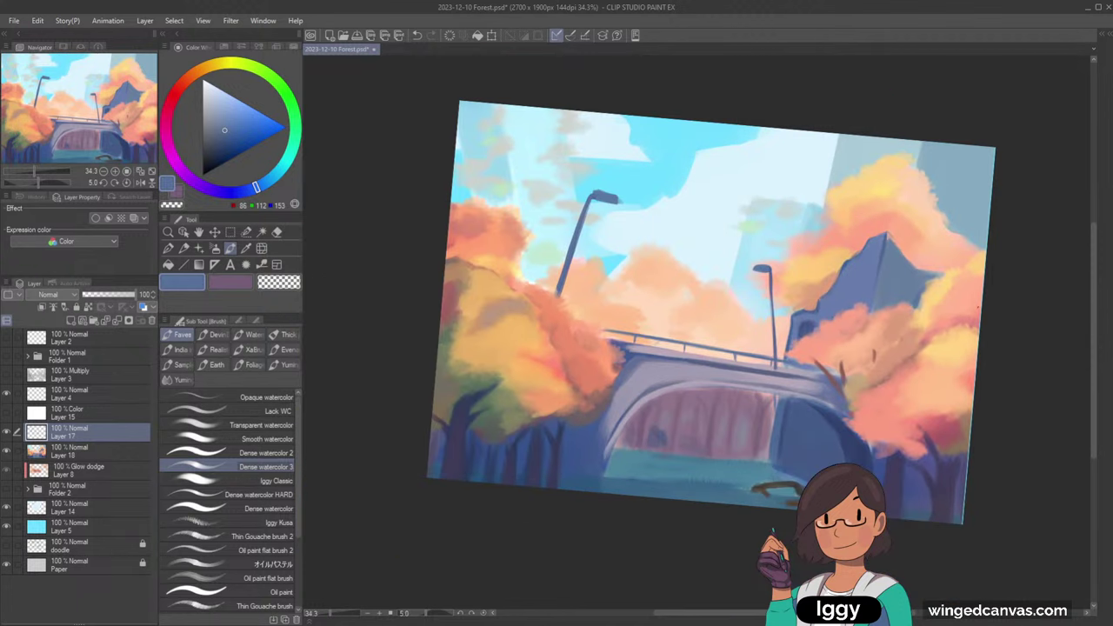
pyautogui.press('-')
pyautogui.scroll(1, 978, 309)
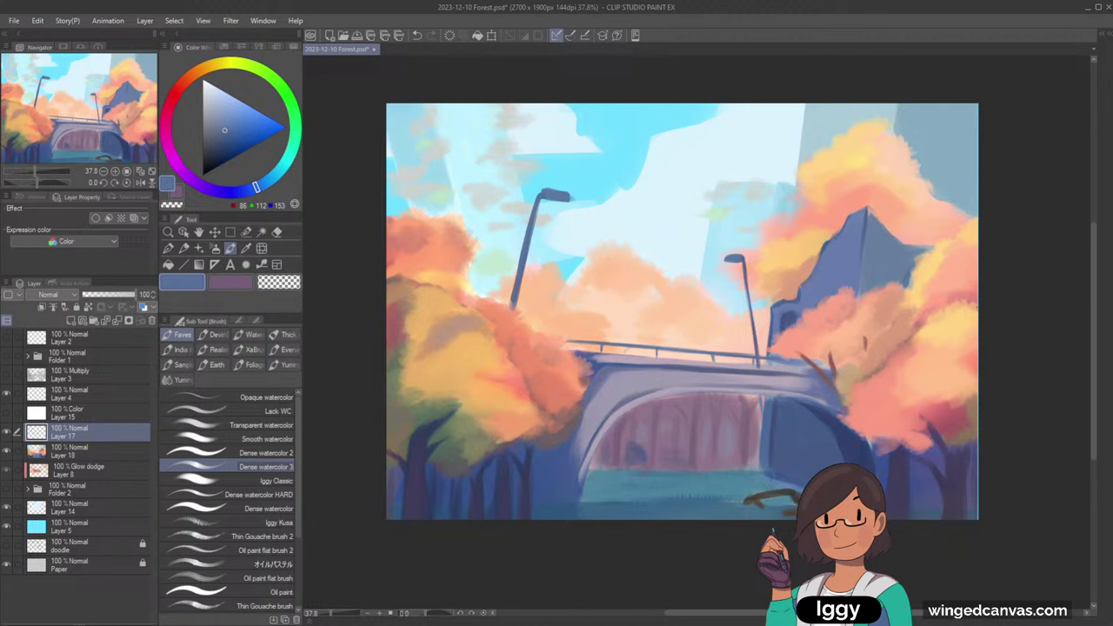
pyautogui.keyDown('alt'); pyautogui.click(557, 196); pyautogui.keyUp('alt')
pyautogui.moveTo(685, 146); pyautogui.dragTo(650, 196)
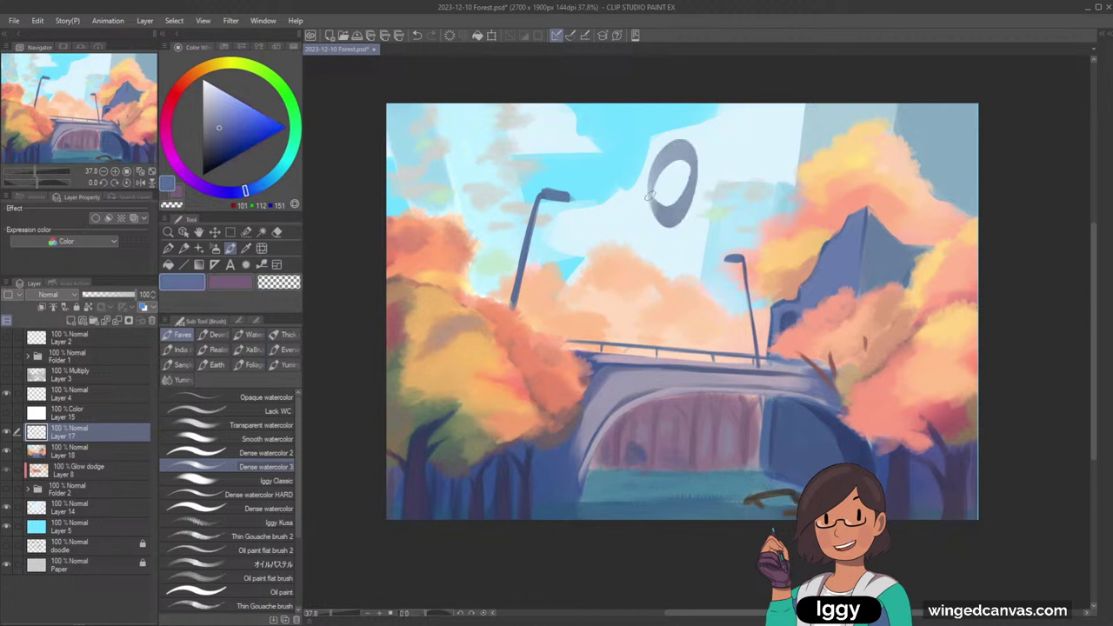
pyautogui.keyDown('alt'); pyautogui.click(676, 161); pyautogui.keyUp('alt')
pyautogui.moveTo(682, 157)
pyautogui.mouseDown()
pyautogui.moveTo(664, 177)
pyautogui.moveTo(673, 195)
pyautogui.moveTo(643, 332)
pyautogui.mouseUp()
pyautogui.hotkey('ctrl', 'z')
pyautogui.hotkey('ctrl', 'z')
pyautogui.hotkey('ctrl', 'z')
pyautogui.hotkey('ctrl', 'z')
pyautogui.hotkey('ctrl', 'z')
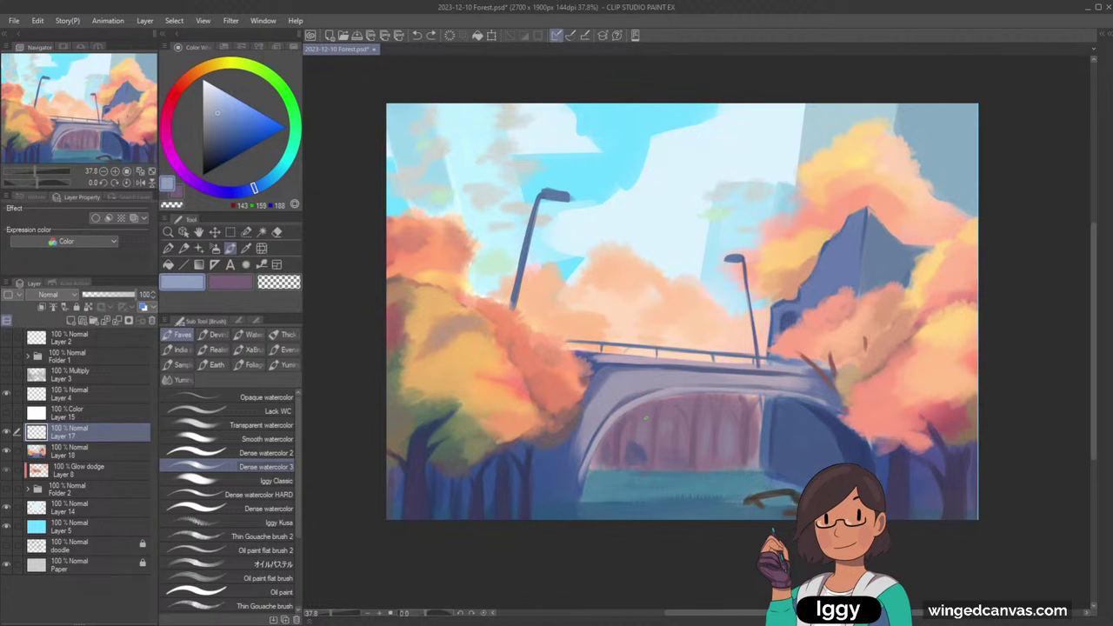
# - Sample muted blues from the bridge and refine the shadowed right end of its deck near the bare branches
pyautogui.keyDown('alt'); pyautogui.click(804, 376); pyautogui.keyUp('alt')
pyautogui.moveTo(798, 369); pyautogui.dragTo(824, 388)
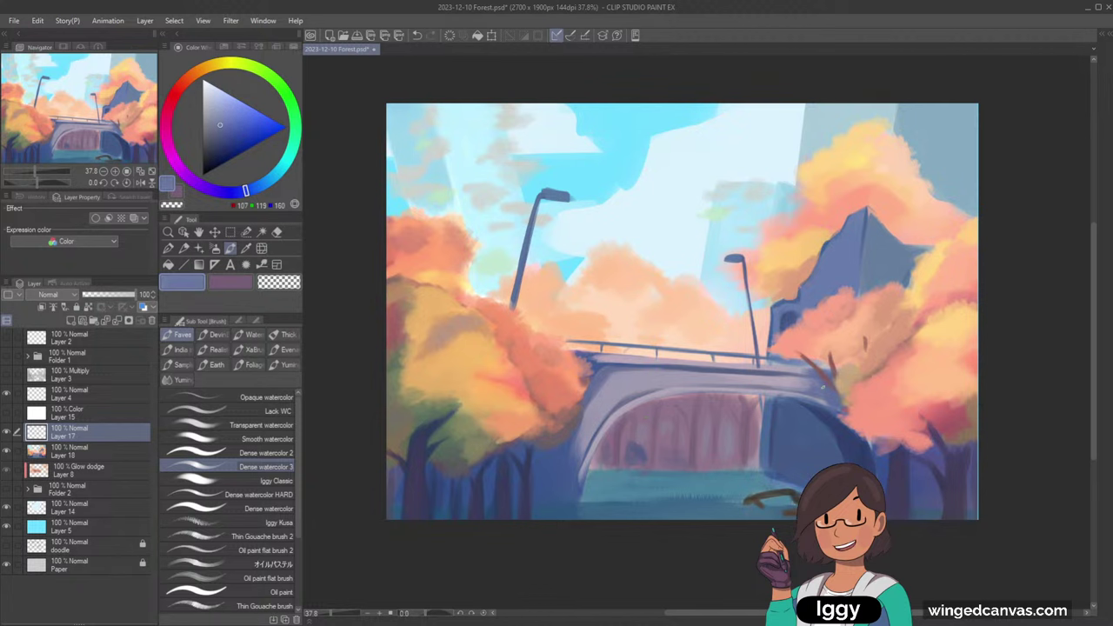
pyautogui.press('-')
pyautogui.press('-')
pyautogui.press('-')
pyautogui.press('-')
pyautogui.press('-')
pyautogui.keyDown('alt'); pyautogui.click(826, 327); pyautogui.keyUp('alt')
pyautogui.keyDown('alt'); pyautogui.click(837, 334); pyautogui.keyUp('alt')
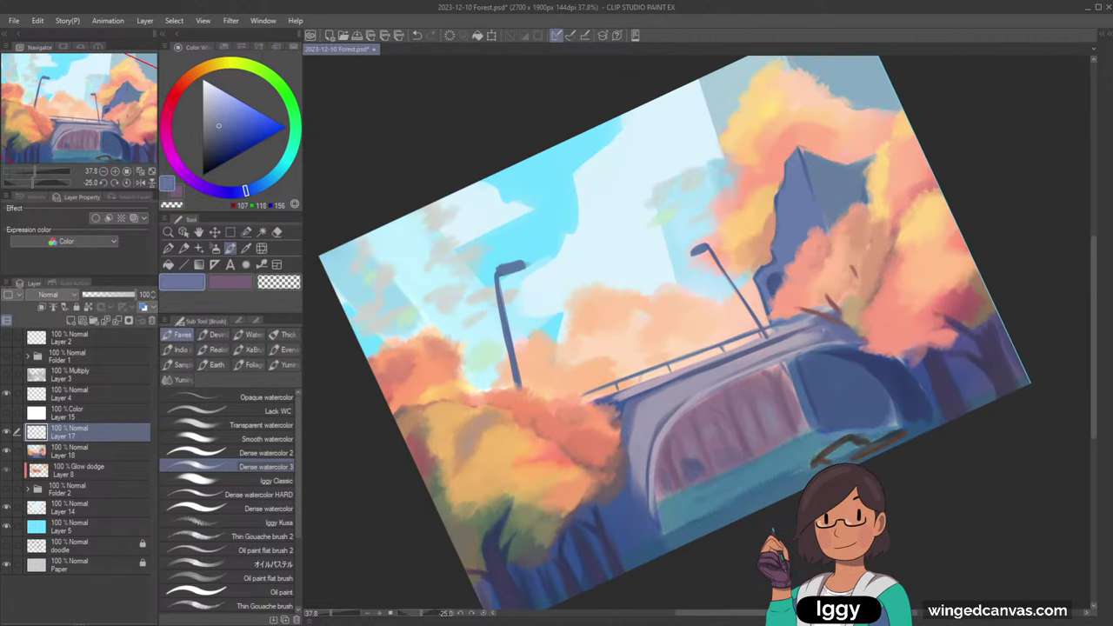
pyautogui.press('^')
pyautogui.press('^')
pyautogui.press('^')
pyautogui.press('^')
pyautogui.press('^')
pyautogui.press('^')
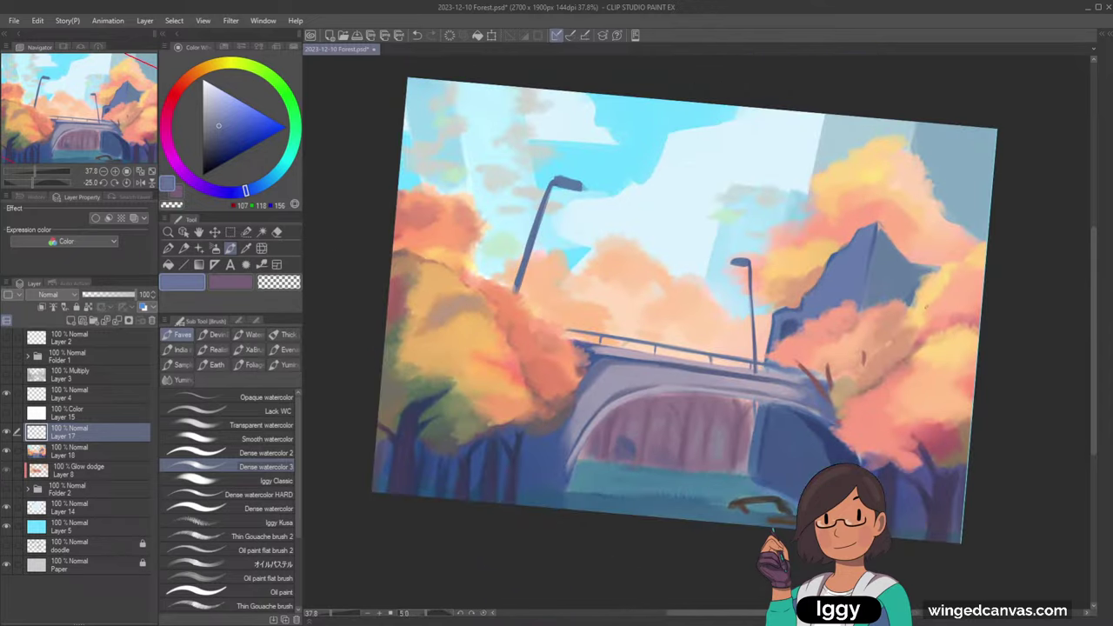
pyautogui.press('-')
pyautogui.press('-')
pyautogui.press('^')
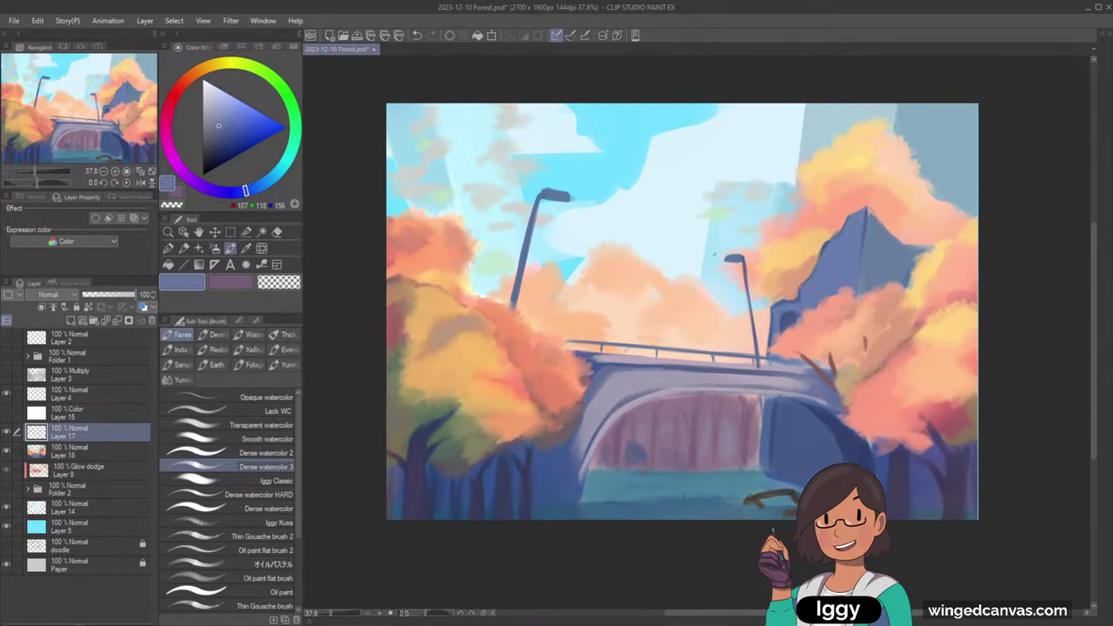
# - Merge Layer 17 with Layer 18 into a single layer
pyautogui.click(103, 114)
pyautogui.keyDown('shift'); pyautogui.click(99, 454); pyautogui.keyUp('shift')
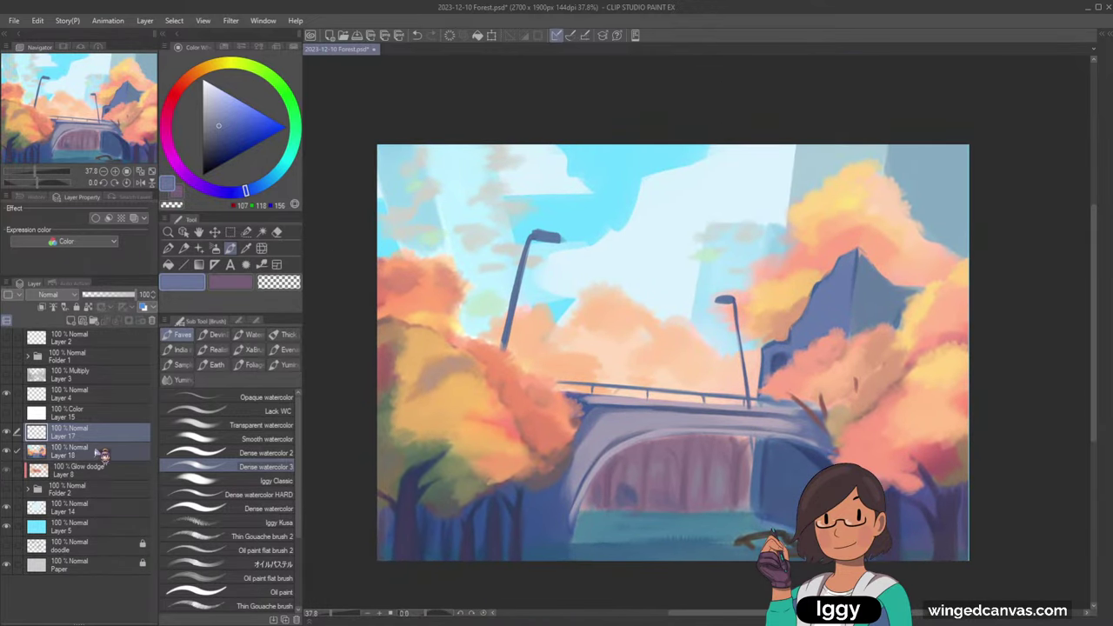
pyautogui.hotkey('shift', 'alt', 'e')
# - Paint a small green duck head just above the left street lamp
pyautogui.scroll(5, 582, 158)
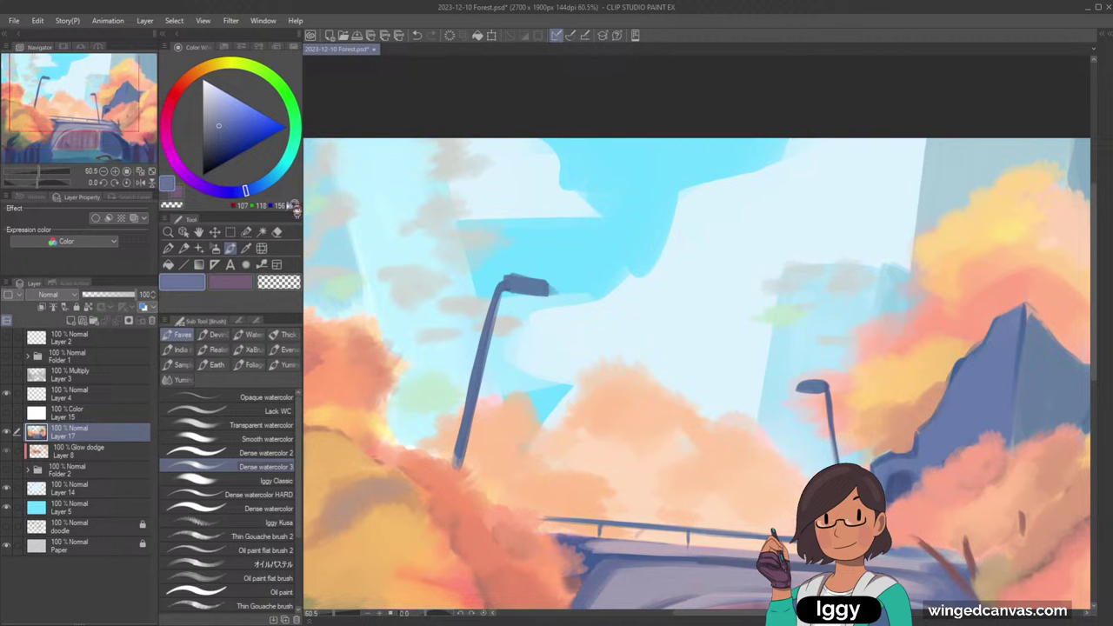
pyautogui.click(289, 98)
pyautogui.click(236, 102)
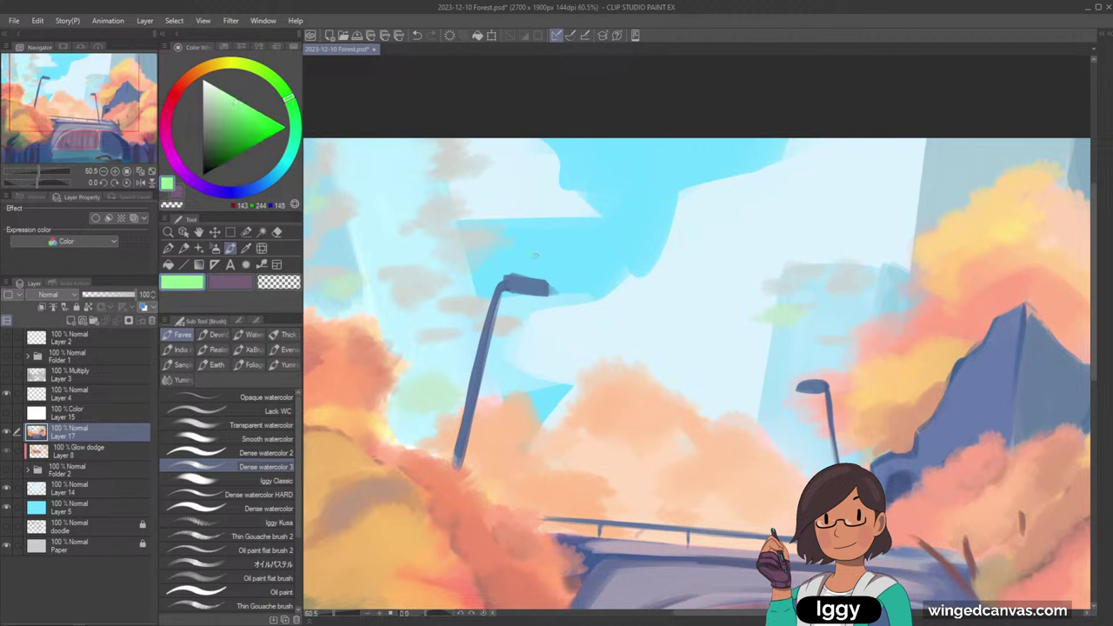
pyautogui.hotkey('ctrl', 'z')
pyautogui.click(236, 123)
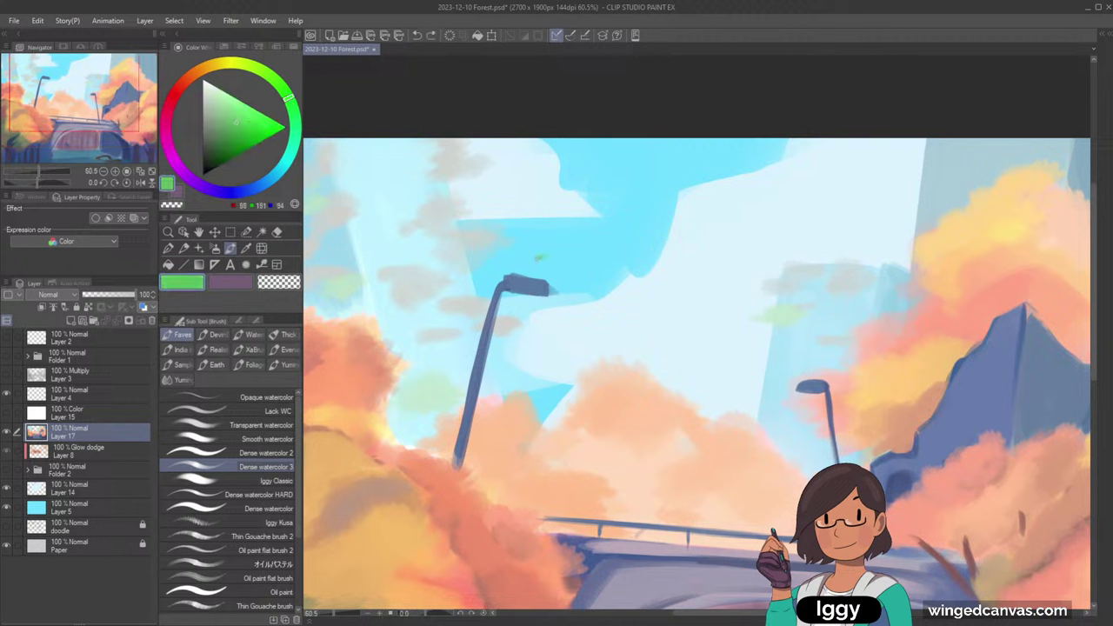
pyautogui.moveTo(538, 260); pyautogui.dragTo(546, 255)
# - Paint the duck's small brownish-grey body between its green head and the left lamp's top
pyautogui.click(185, 80)
pyautogui.click(230, 129)
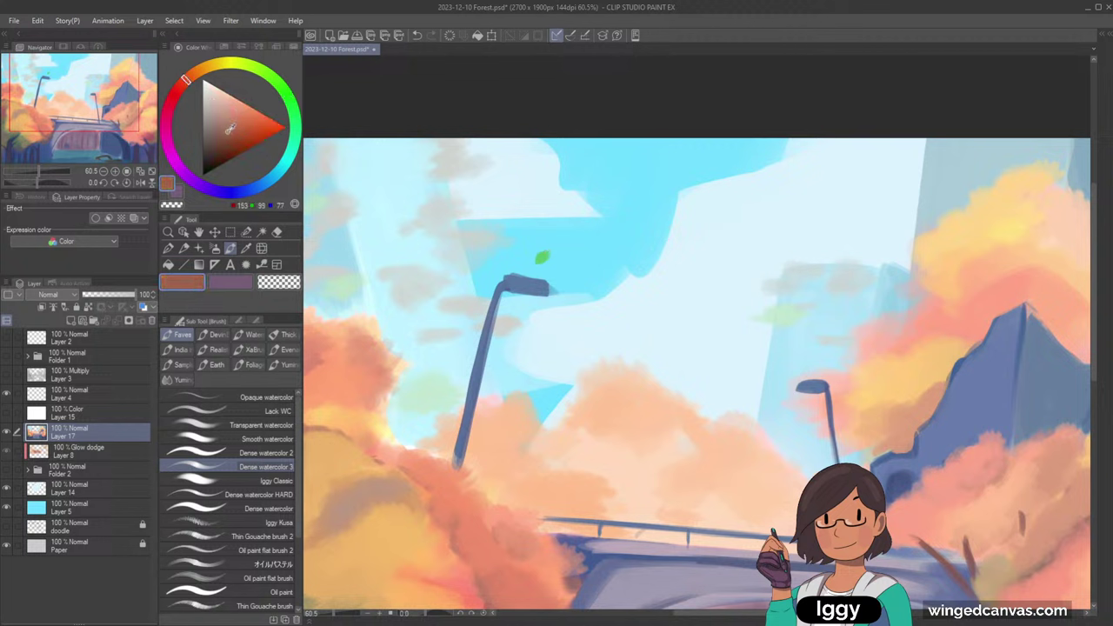
pyautogui.click(227, 137)
pyautogui.moveTo(518, 266); pyautogui.dragTo(534, 267)
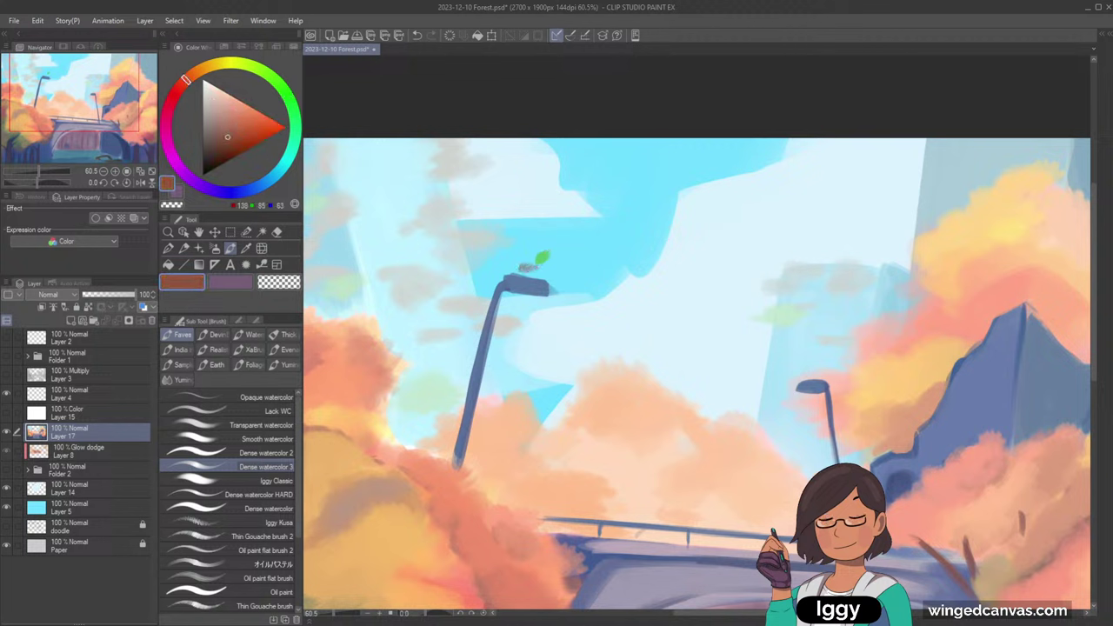
pyautogui.keyDown('alt'); pyautogui.click(529, 268); pyautogui.keyUp('alt')
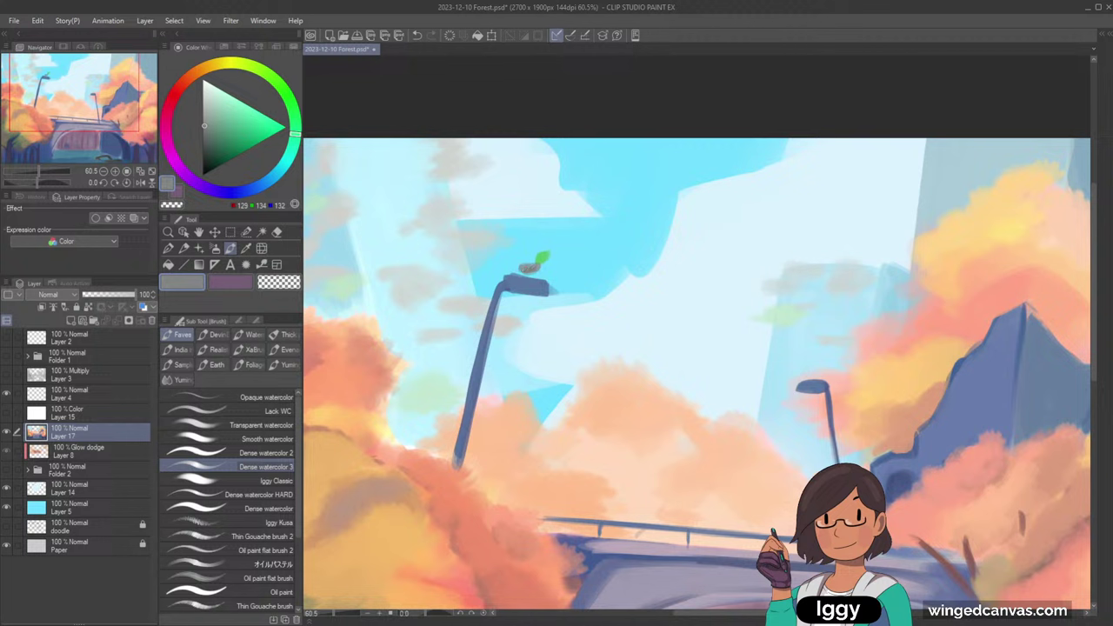
# - Mix a warm yellow-orange and add a tiny beak to the duck's green head
pyautogui.click(218, 67)
pyautogui.click(236, 106)
pyautogui.click(211, 71)
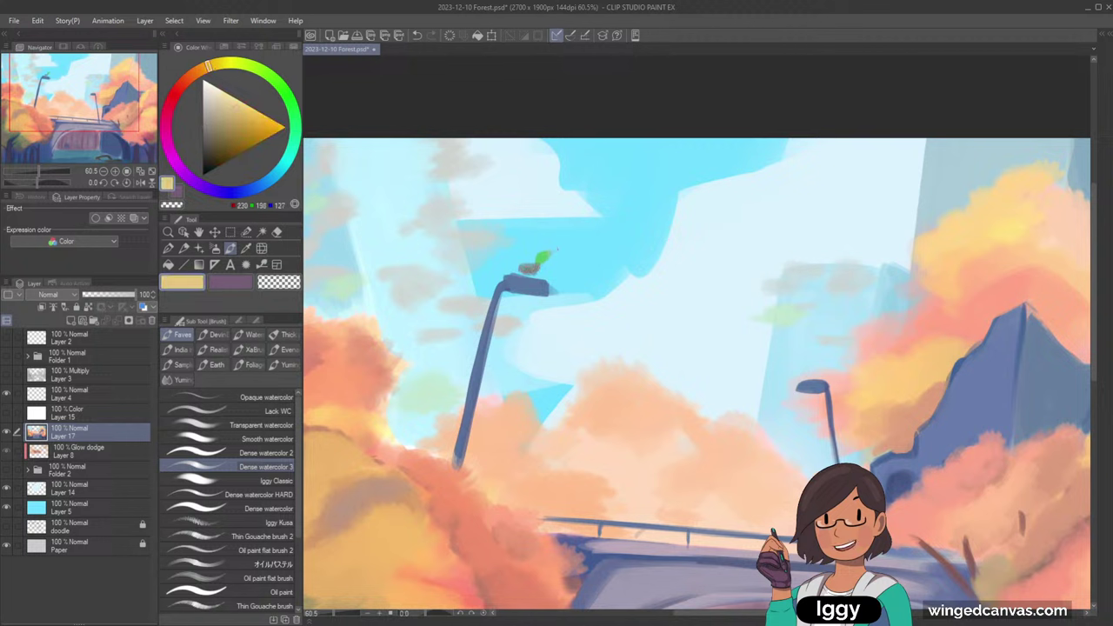
pyautogui.click(202, 70)
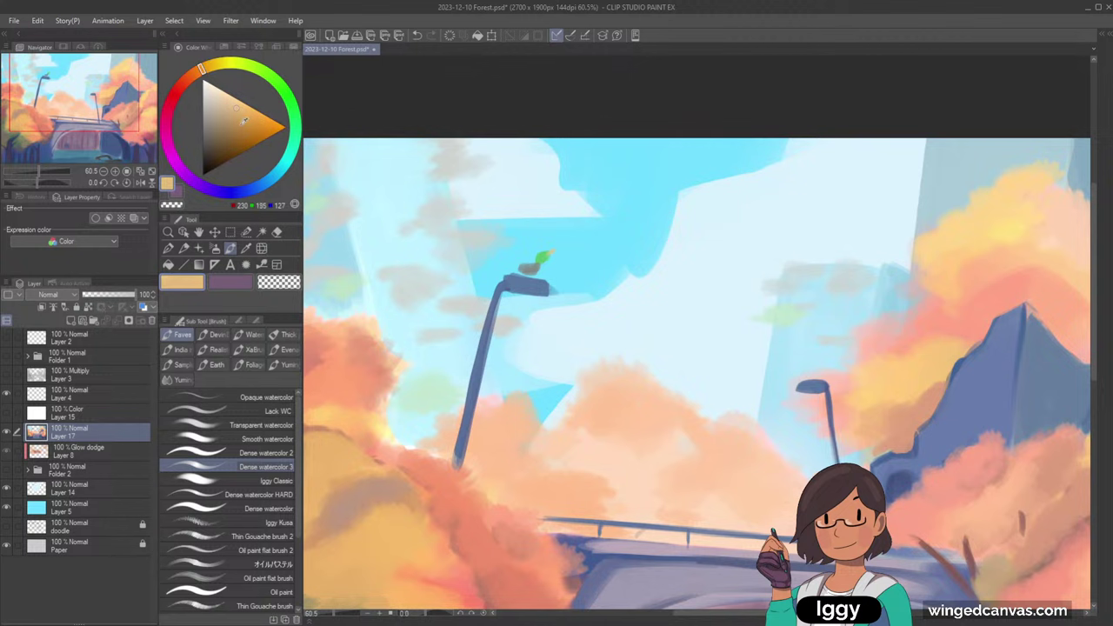
pyautogui.click(241, 120)
# - Add a second, mirrored duck on the left lamp, reusing the first duck's sampled grey, green and beak colors
pyautogui.scroll(-6, 608, 216)
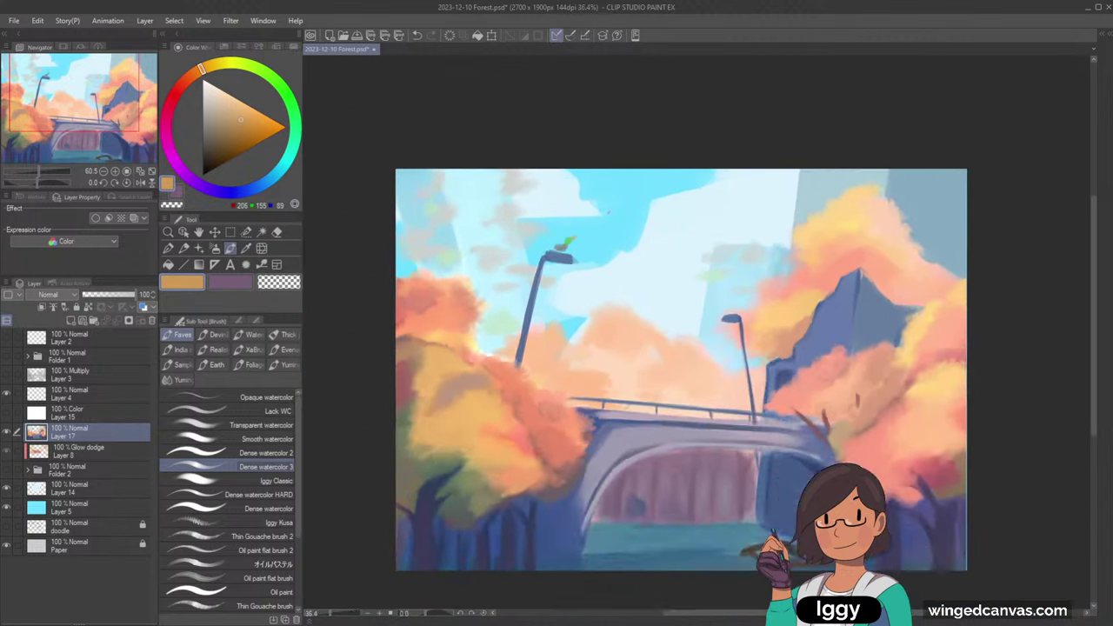
pyautogui.scroll(2, 607, 216)
pyautogui.keyDown('alt'); pyautogui.click(555, 252); pyautogui.keyUp('alt')
pyautogui.scroll(4, 679, 253)
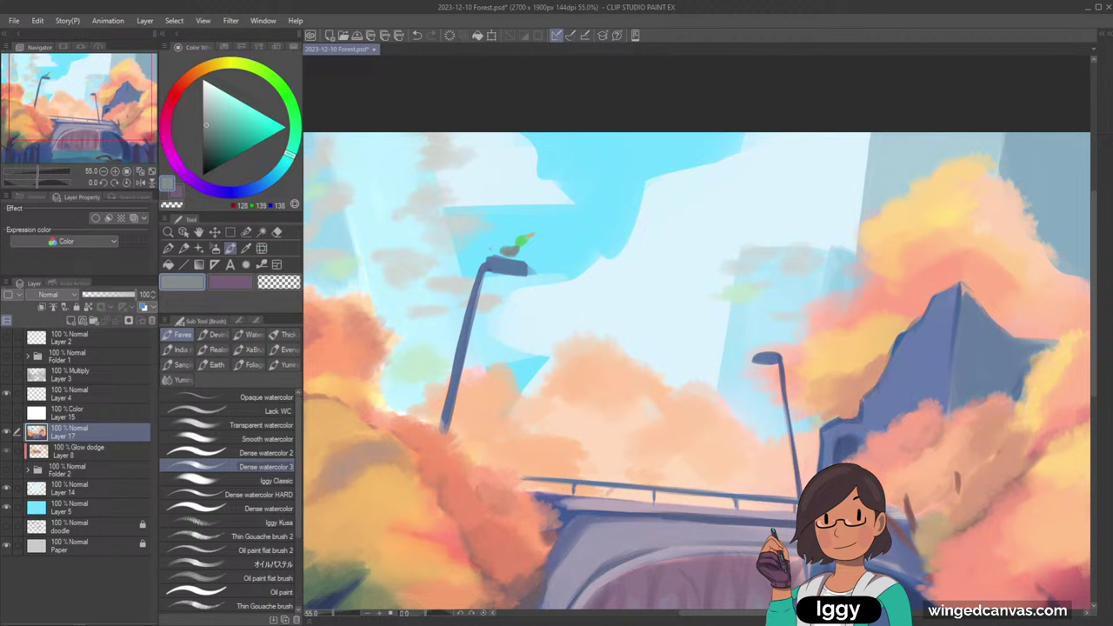
pyautogui.moveTo(487, 251); pyautogui.dragTo(499, 247)
pyautogui.keyDown('alt'); pyautogui.click(521, 242); pyautogui.keyUp('alt')
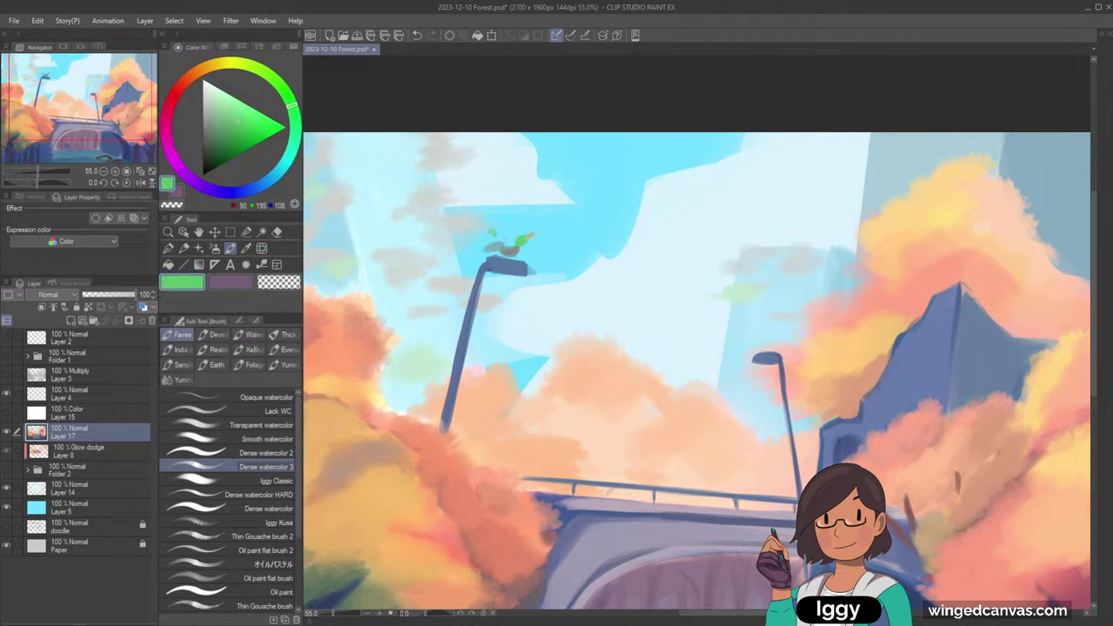
pyautogui.keyDown('alt'); pyautogui.click(528, 236); pyautogui.keyUp('alt')
pyautogui.keyDown('alt'); pyautogui.click(489, 248); pyautogui.keyUp('alt')
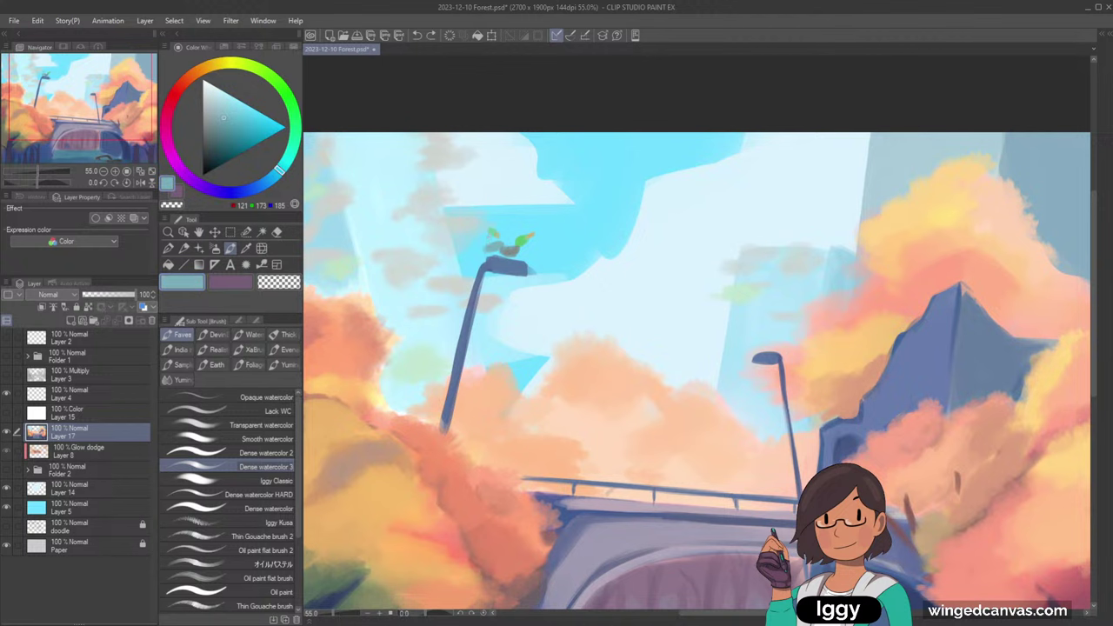
pyautogui.moveTo(488, 241); pyautogui.dragTo(509, 234)
# - Sample the grey from the ducks on the left lamp and fill out the second duck's body
pyautogui.scroll(-6, 593, 221)
pyautogui.scroll(7, 593, 222)
pyautogui.keyDown('alt'); pyautogui.click(521, 241); pyautogui.keyUp('alt')
pyautogui.keyDown('alt'); pyautogui.click(522, 241); pyautogui.keyUp('alt')
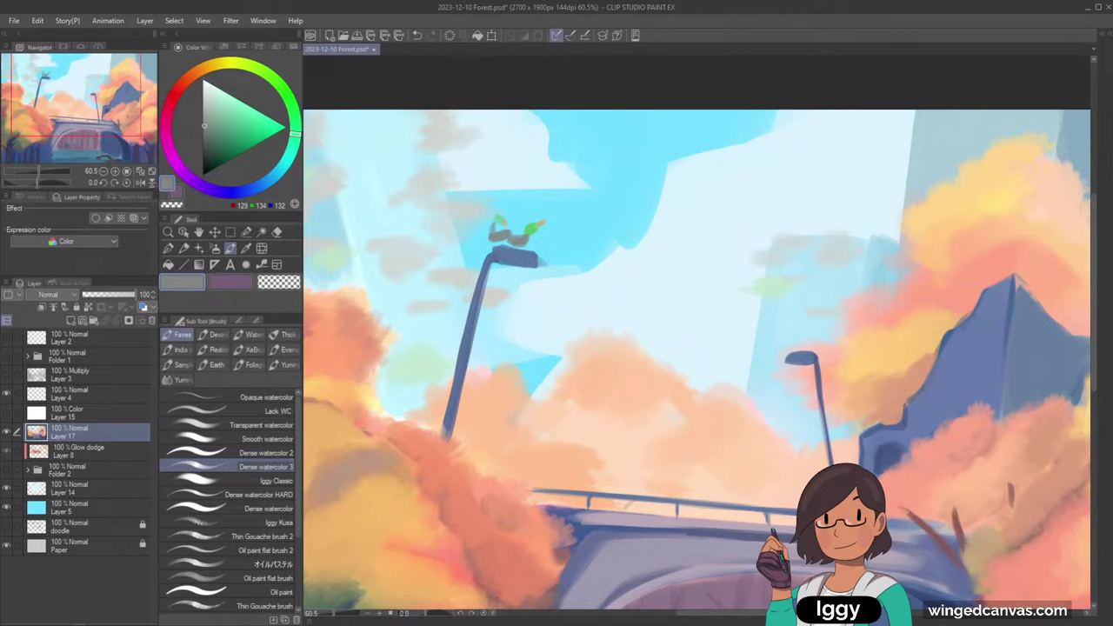
# - Examine the ducks and the overall composition at several zoom levels, flipping the canvas view and flipping it back
pyautogui.scroll(-8, 586, 198)
pyautogui.scroll(1, 586, 199)
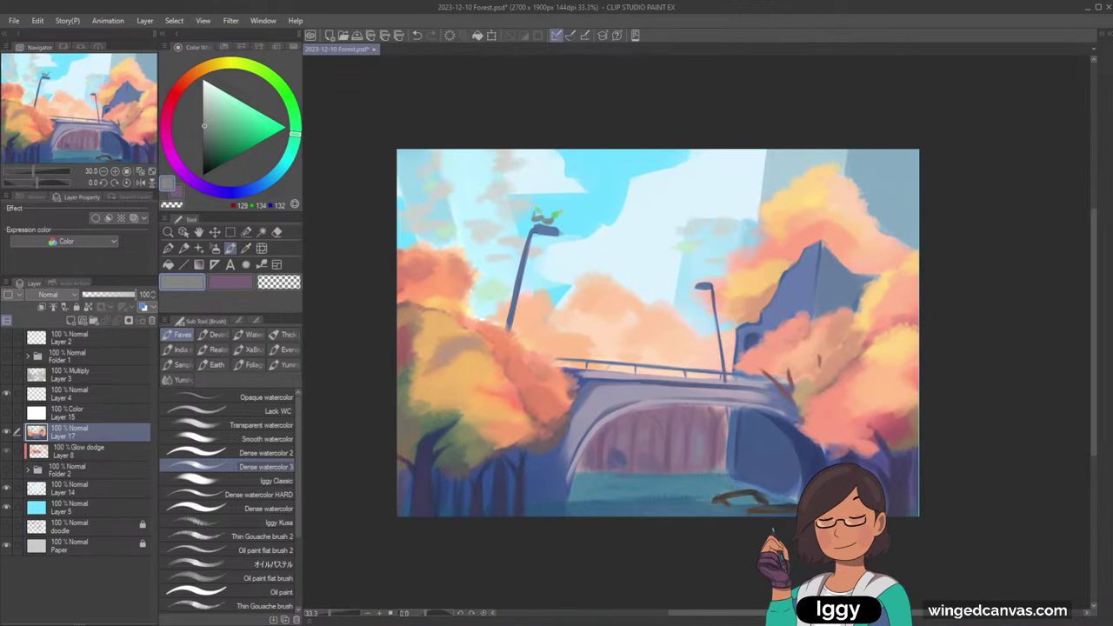
pyautogui.click(151, 182)
pyautogui.click(151, 182)
pyautogui.scroll(4, 763, 403)
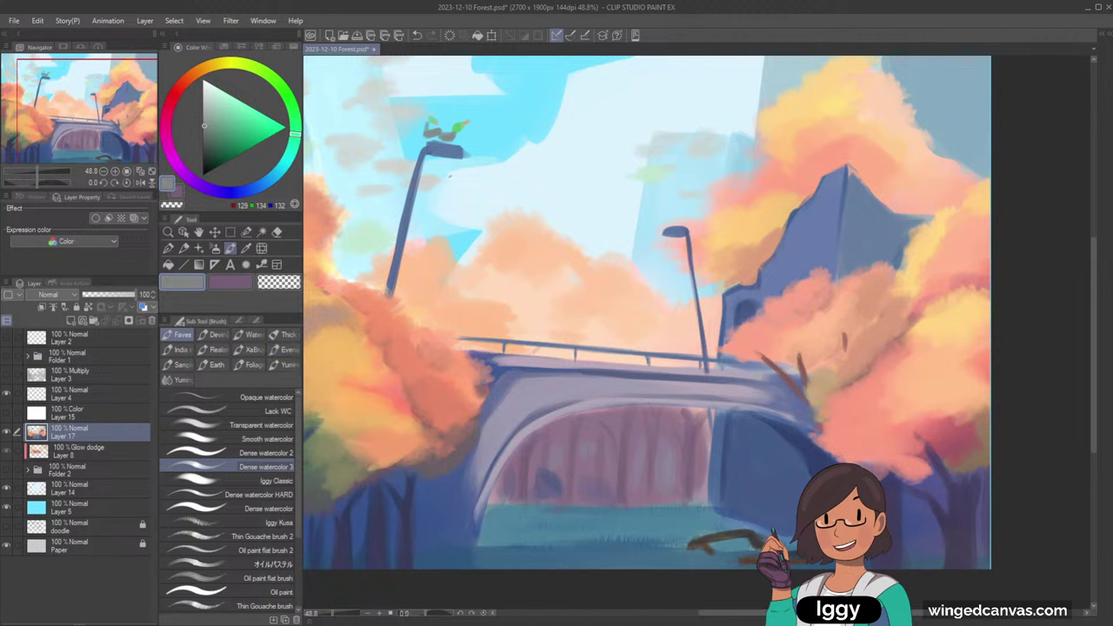
pyautogui.keyDown('alt'); pyautogui.click(450, 176); pyautogui.keyUp('alt')
pyautogui.keyDown('alt'); pyautogui.click(442, 138); pyautogui.keyUp('alt')
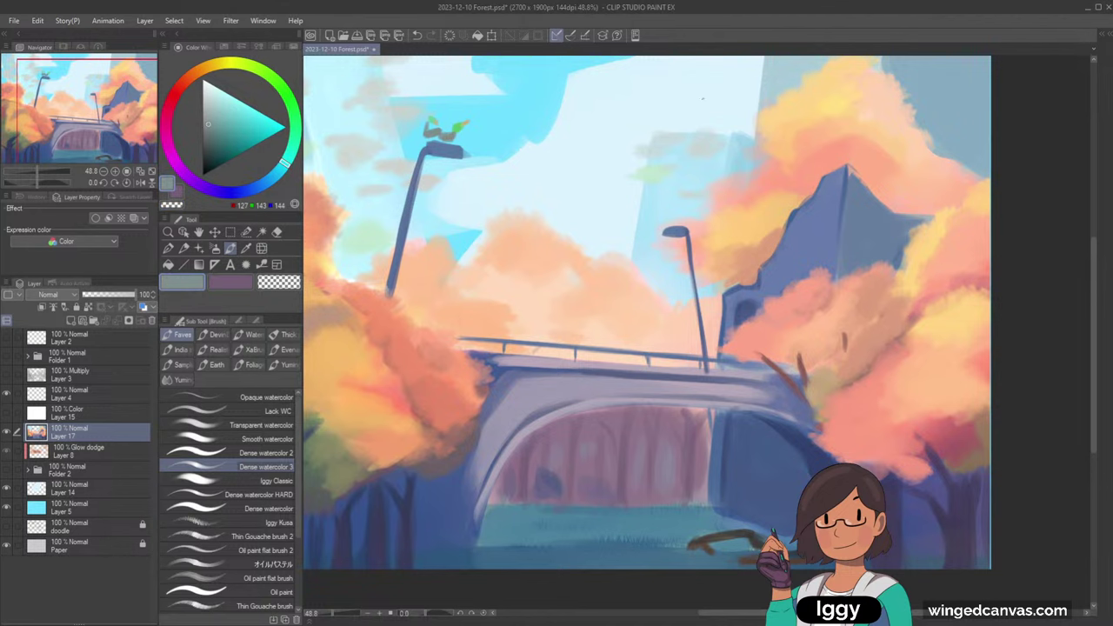
pyautogui.scroll(-3, 703, 99)
pyautogui.scroll(1, 707, 99)
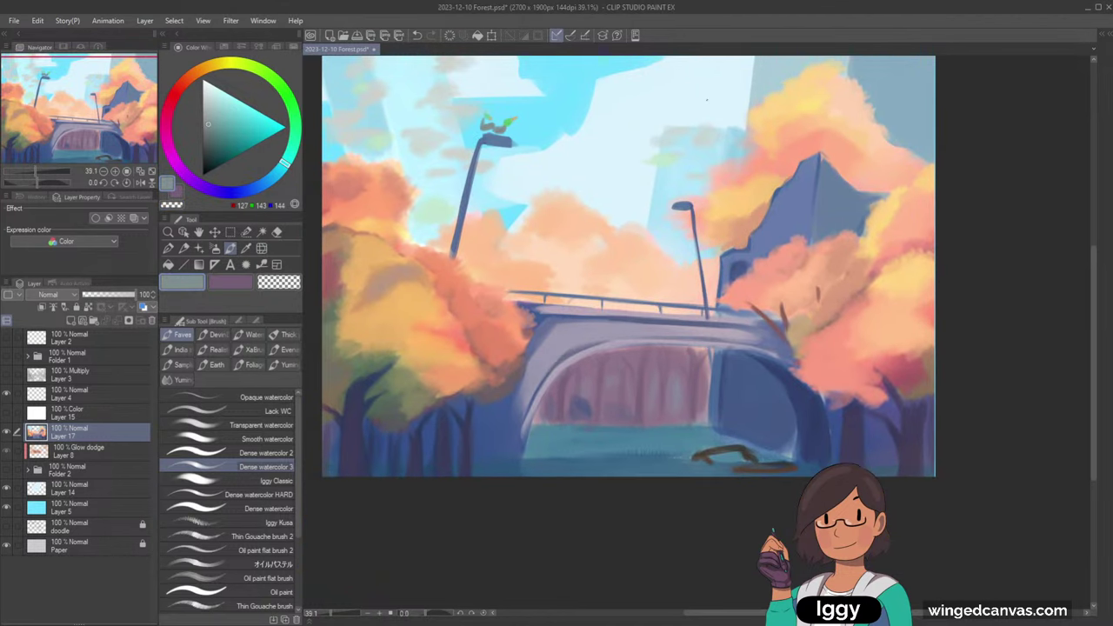
pyautogui.hotkey('ctrl', '+')
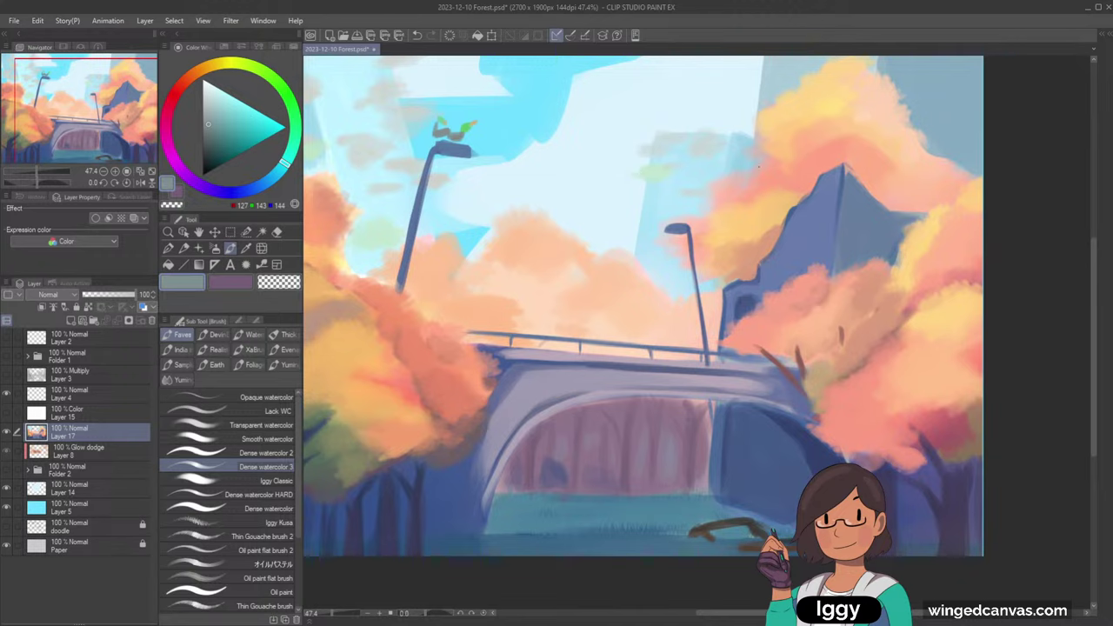
pyautogui.scroll(2, 759, 167)
# - Paint a tiny pale blue bird with a green head on top of the right street lamp
pyautogui.keyDown('alt'); pyautogui.click(759, 167); pyautogui.keyUp('alt')
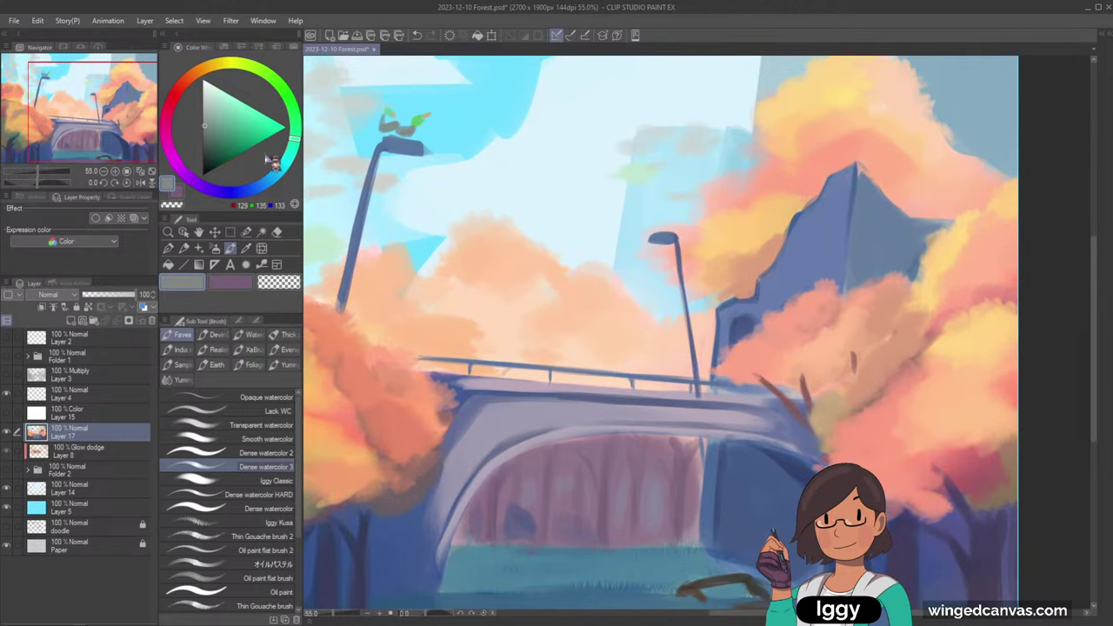
pyautogui.click(272, 164)
pyautogui.click(218, 102)
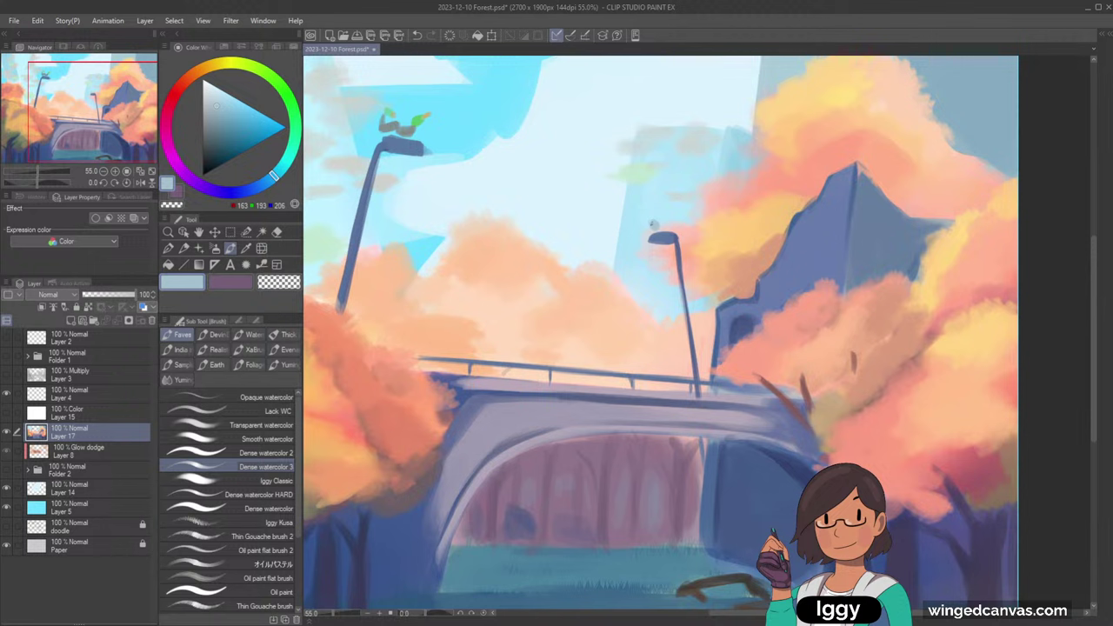
pyautogui.hotkey('ctrl', '+')
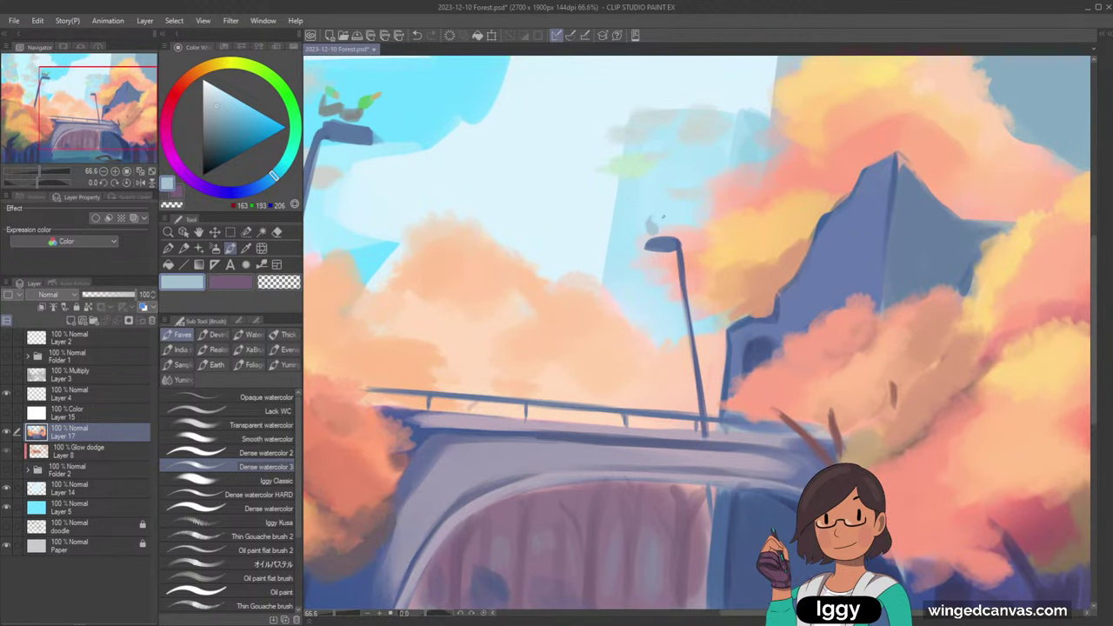
pyautogui.click(291, 105)
pyautogui.click(237, 120)
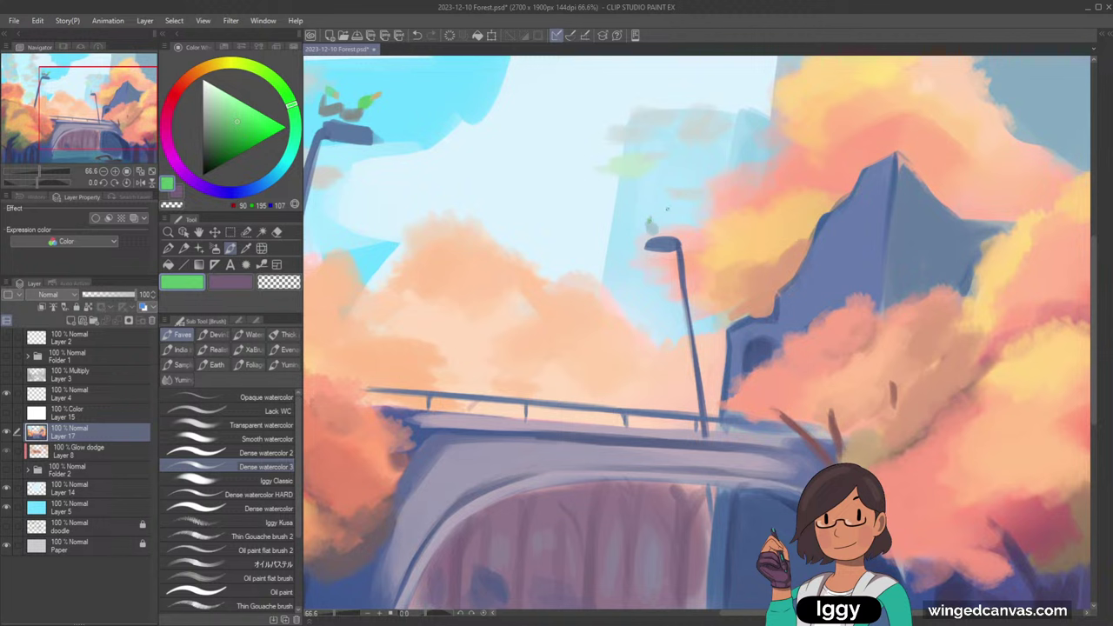
# - Add a second tiny bird beside it on the right lamp and refine the pair with sampled pale blue and lavender
pyautogui.click(200, 186)
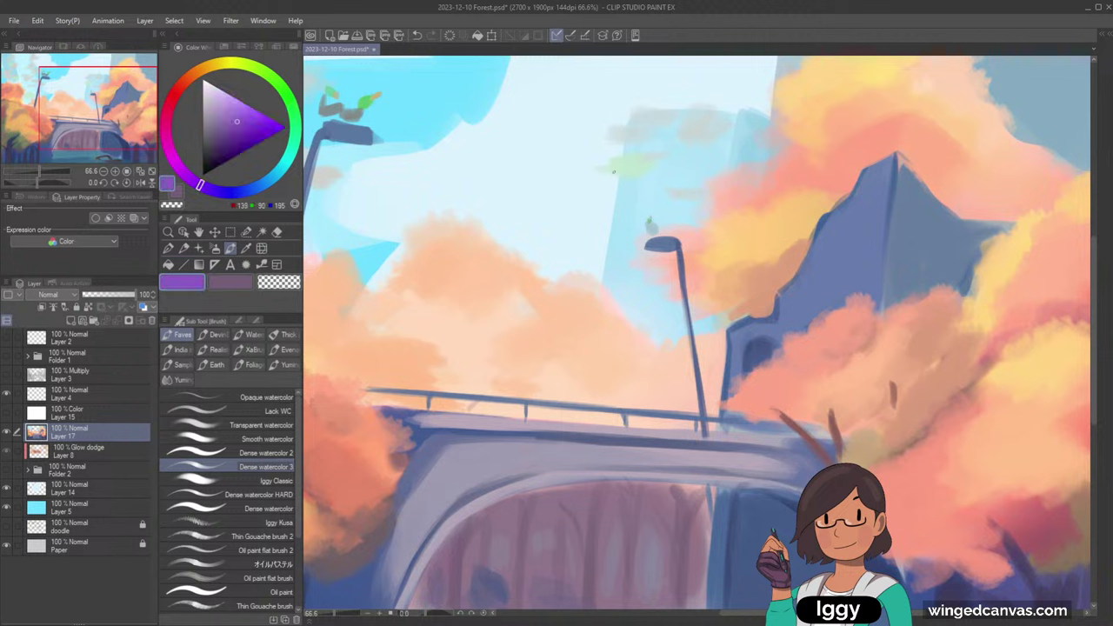
pyautogui.keyDown('alt'); pyautogui.click(648, 225); pyautogui.keyUp('alt')
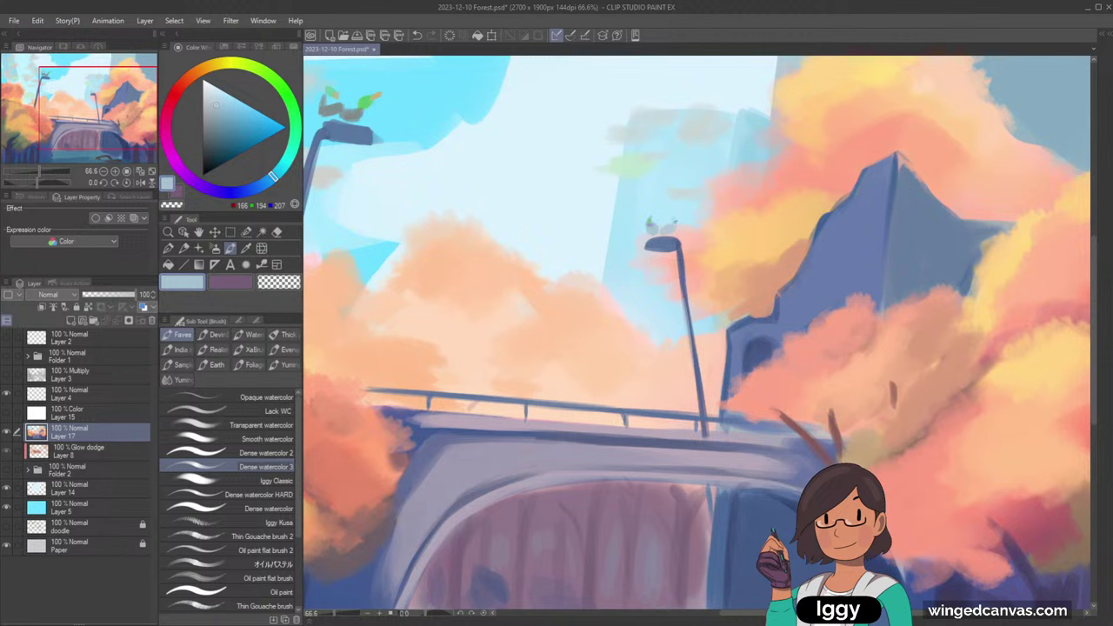
pyautogui.keyDown('alt'); pyautogui.click(649, 223); pyautogui.keyUp('alt')
pyautogui.keyDown('alt'); pyautogui.click(653, 225); pyautogui.keyUp('alt')
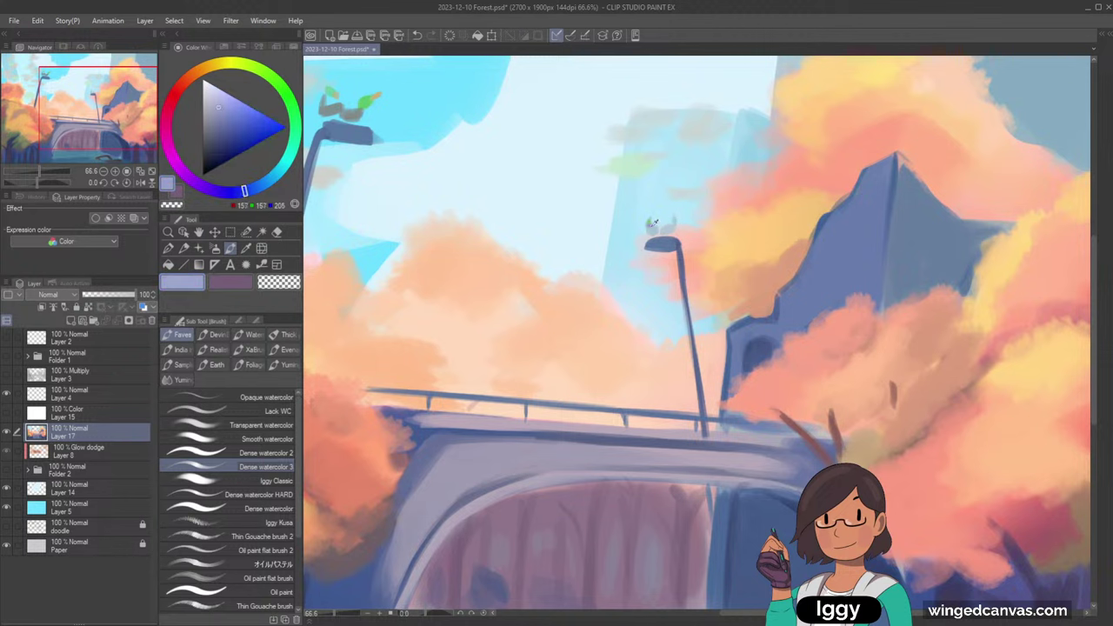
pyautogui.keyDown('alt'); pyautogui.click(651, 224); pyautogui.keyUp('alt')
# - Sample muted blues and lavenders from the bridge and paint small stone marks on its face above the arch
pyautogui.scroll(-2, 783, 135)
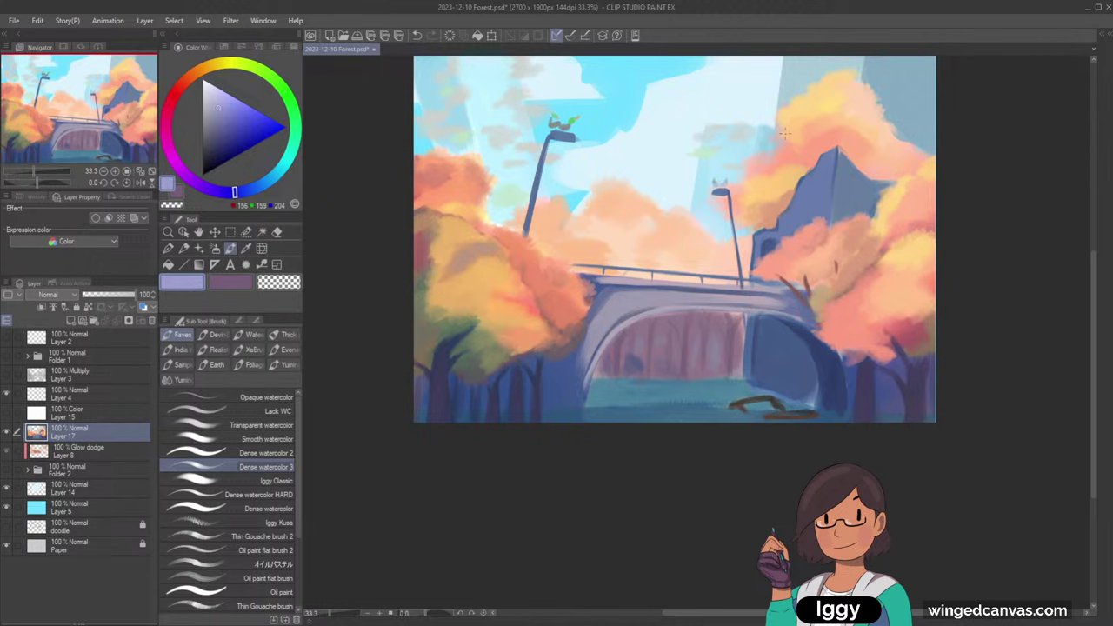
pyautogui.scroll(1, 784, 133)
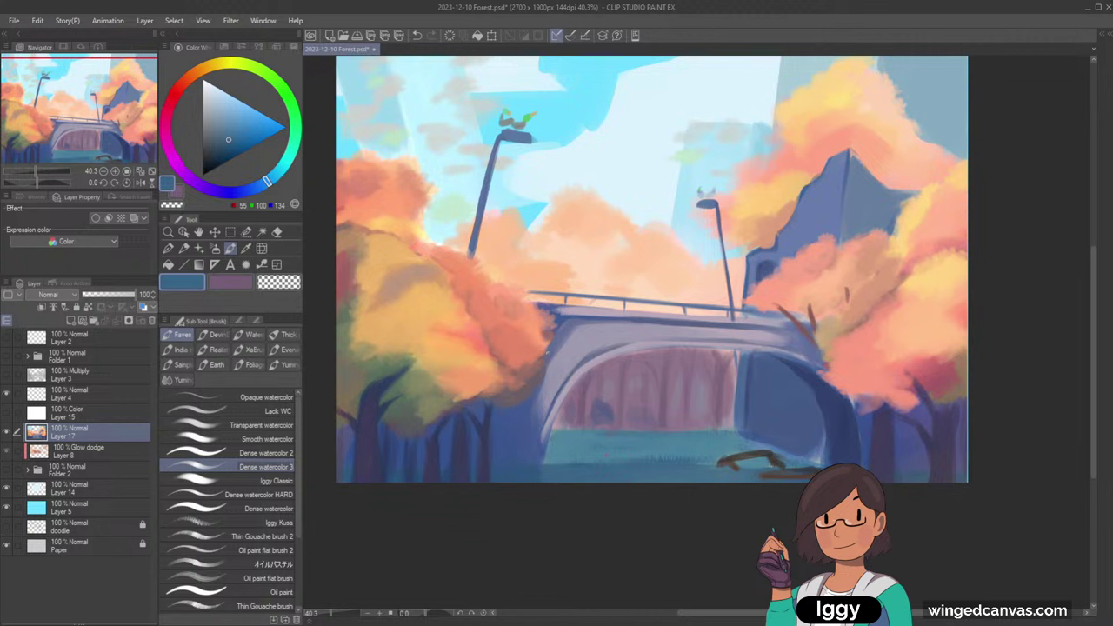
pyautogui.keyDown('alt'); pyautogui.click(612, 334); pyautogui.keyUp('alt')
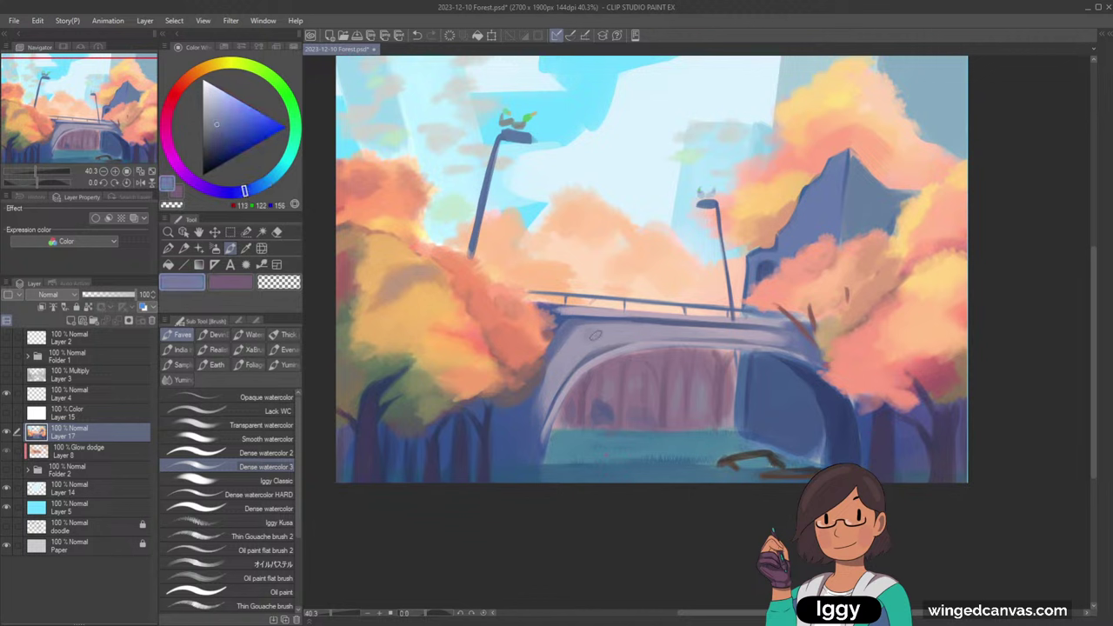
pyautogui.keyDown('alt'); pyautogui.click(595, 336); pyautogui.keyUp('alt')
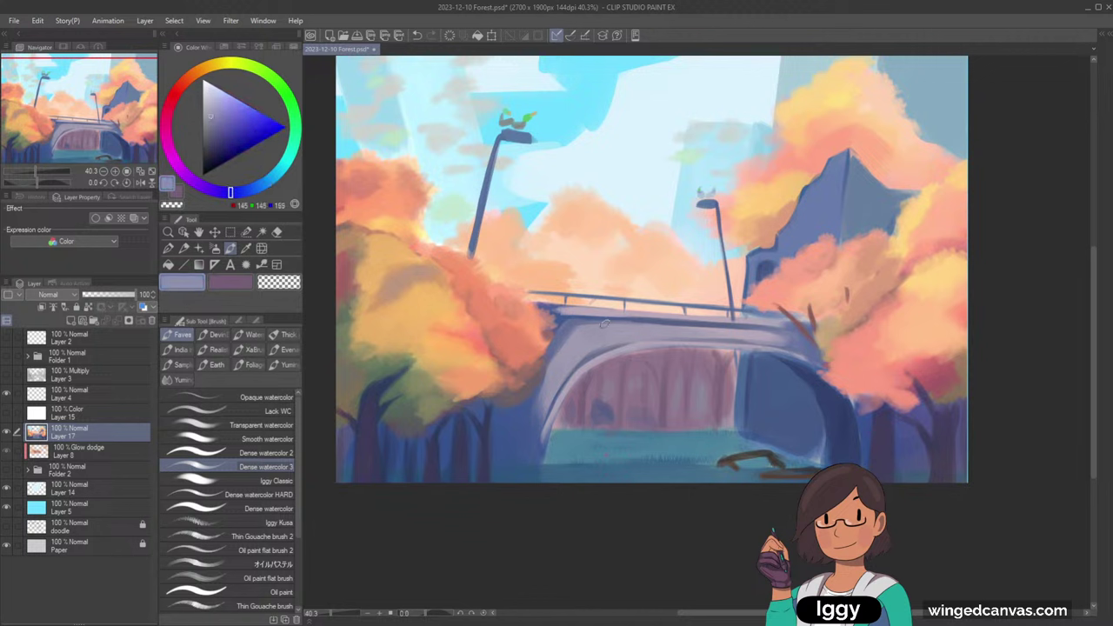
pyautogui.keyDown('alt'); pyautogui.click(611, 329); pyautogui.keyUp('alt')
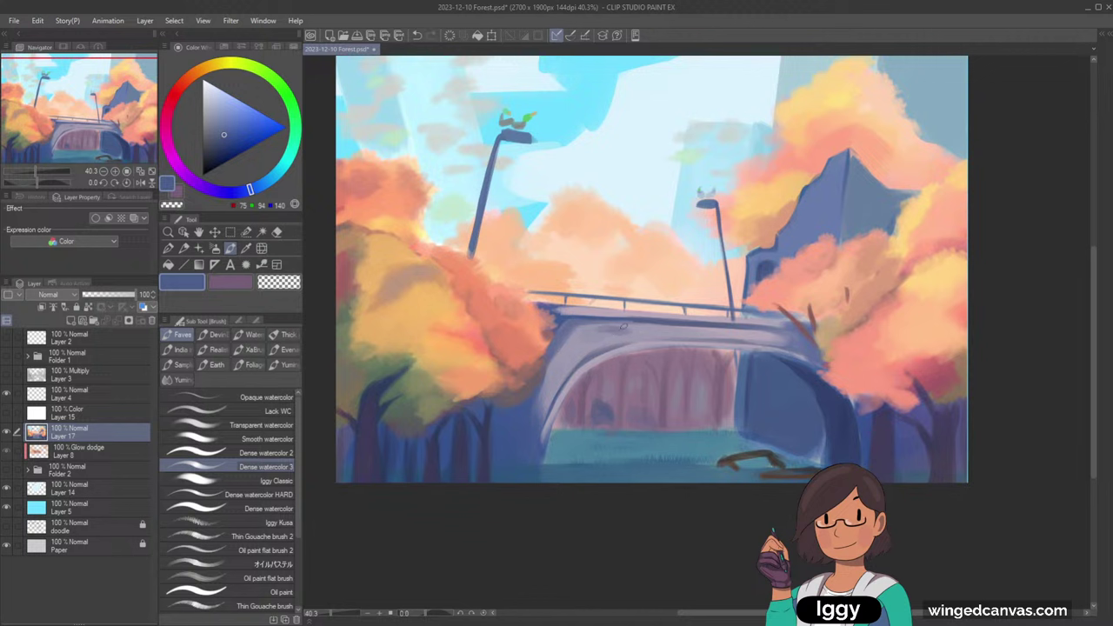
pyautogui.keyDown('alt'); pyautogui.click(599, 331); pyautogui.keyUp('alt')
pyautogui.moveTo(598, 330); pyautogui.dragTo(621, 325)
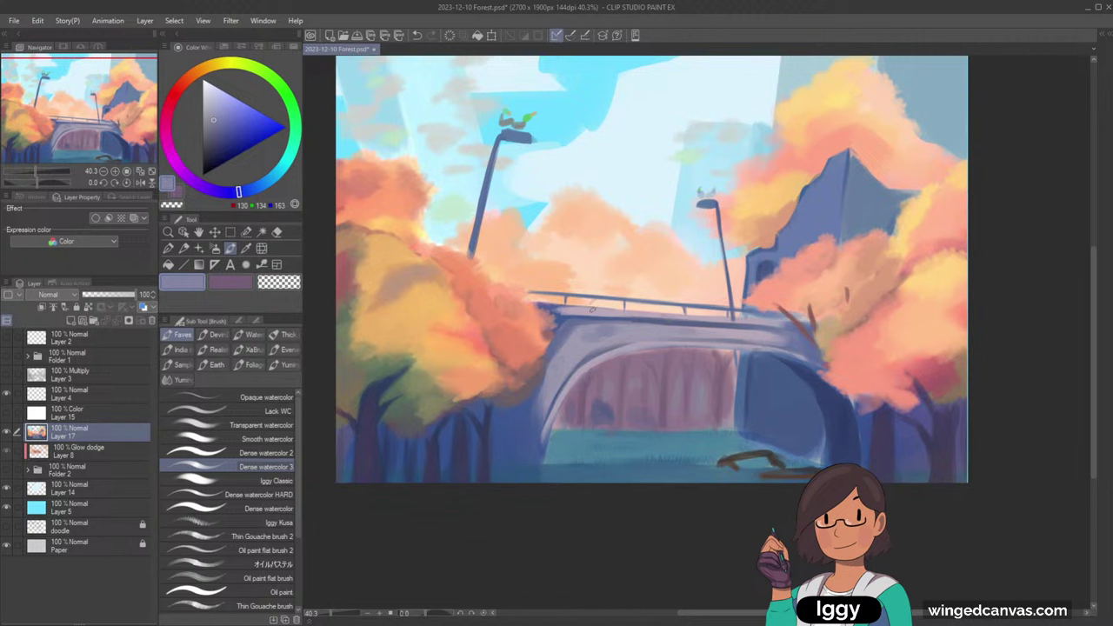
# - Sample muted blues and lavenders from the bridge and paint small stone marks on its face at the left end, undoing one stroke
pyautogui.keyDown('alt'); pyautogui.click(579, 313); pyautogui.keyUp('alt')
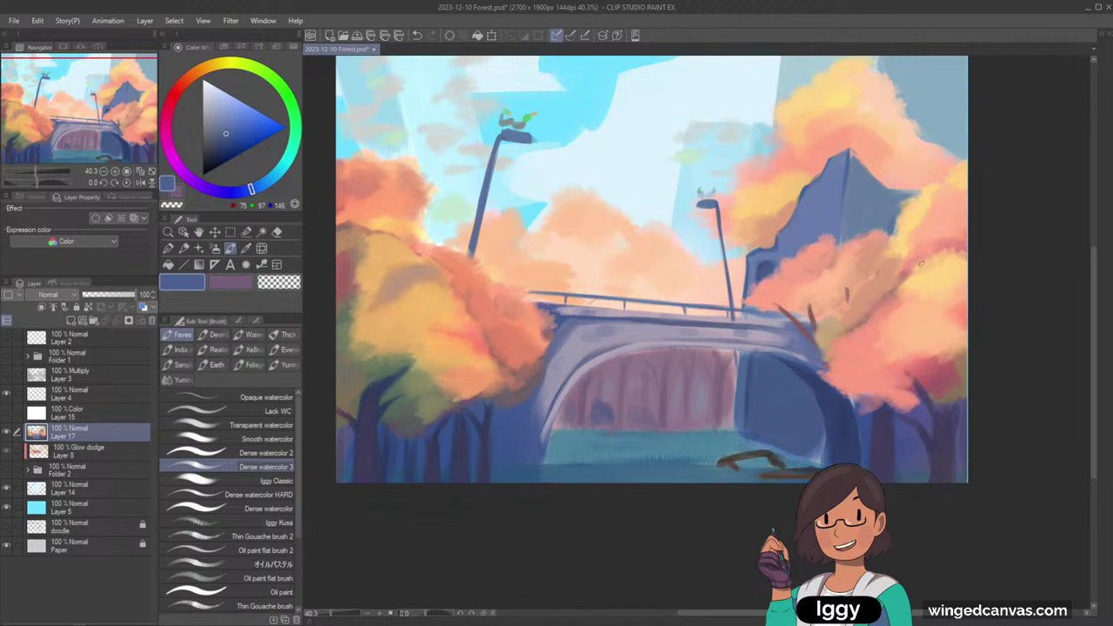
pyautogui.keyDown('alt'); pyautogui.click(620, 320); pyautogui.keyUp('alt')
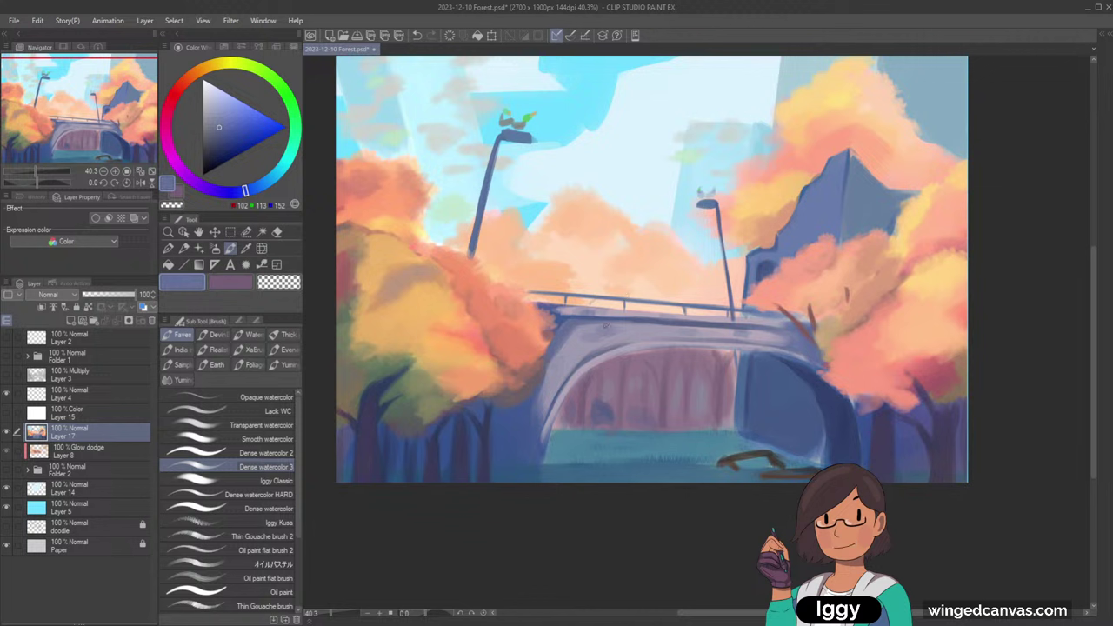
pyautogui.keyDown('alt'); pyautogui.click(565, 319); pyautogui.keyUp('alt')
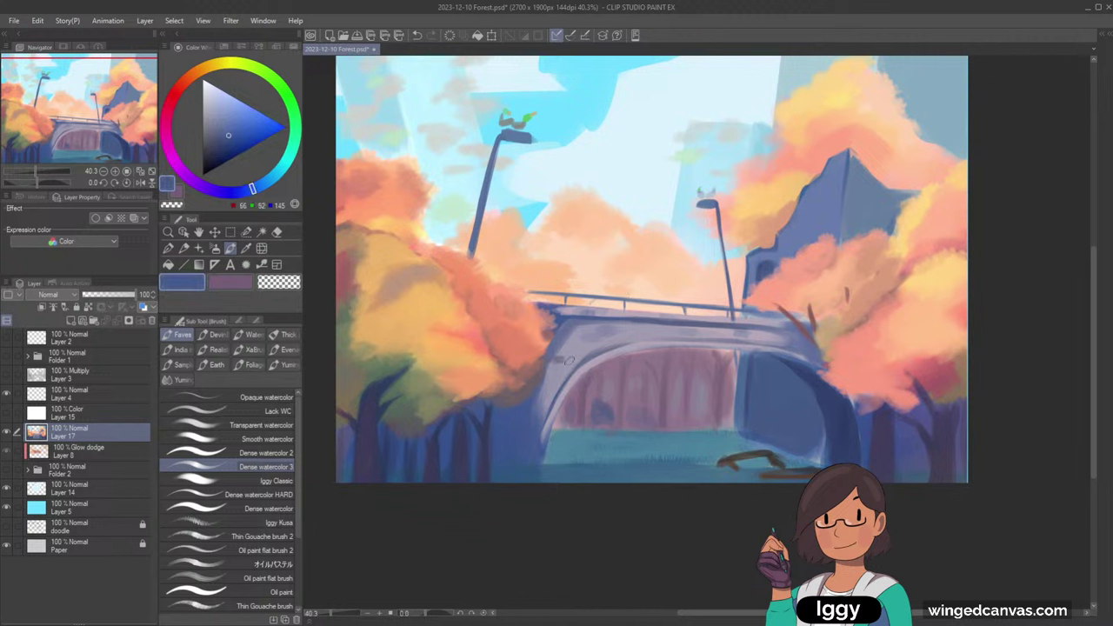
pyautogui.keyDown('alt'); pyautogui.click(578, 341); pyautogui.keyUp('alt')
pyautogui.keyDown('alt'); pyautogui.click(551, 355); pyautogui.keyUp('alt')
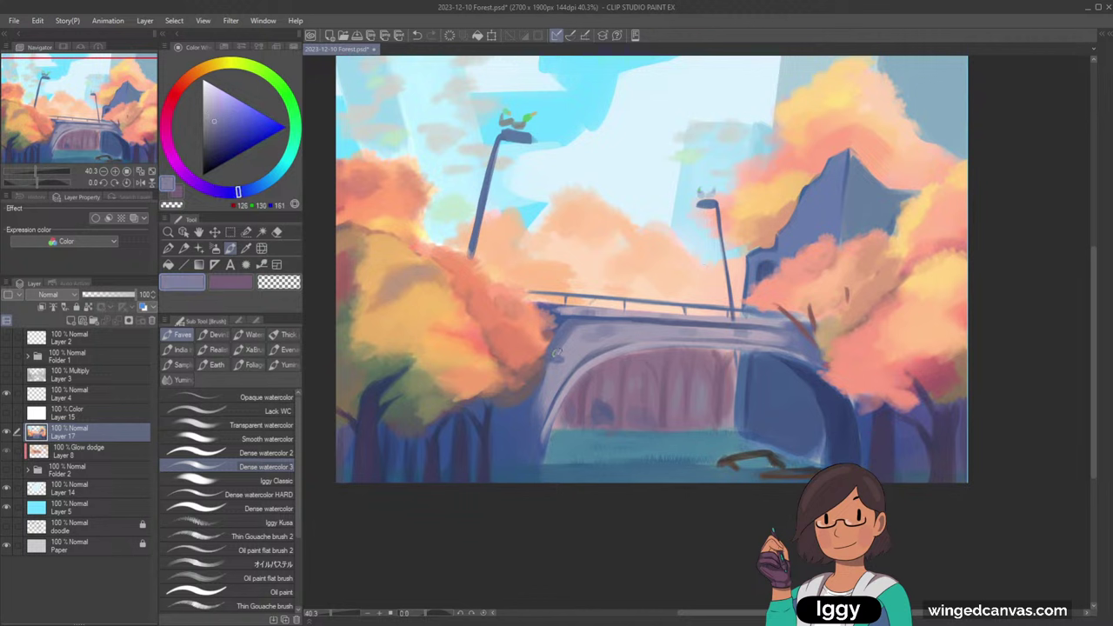
pyautogui.hotkey('ctrl', 'z')
pyautogui.keyDown('alt'); pyautogui.click(564, 339); pyautogui.keyUp('alt')
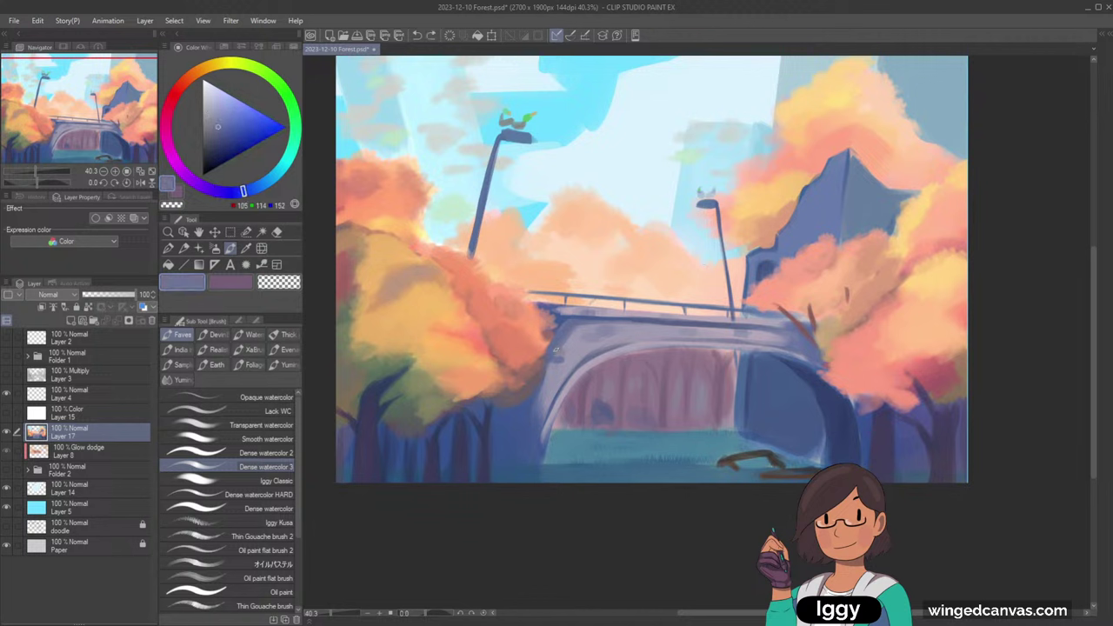
pyautogui.keyDown('alt'); pyautogui.click(558, 358); pyautogui.keyUp('alt')
pyautogui.keyDown('alt'); pyautogui.click(606, 325); pyautogui.keyUp('alt')
# - Refine the ledge and shading at the bridge's right end with sampled pale lavender and muted blue
pyautogui.press('-')
pyautogui.press('-')
pyautogui.press('-')
pyautogui.keyDown('alt'); pyautogui.click(761, 287); pyautogui.keyUp('alt')
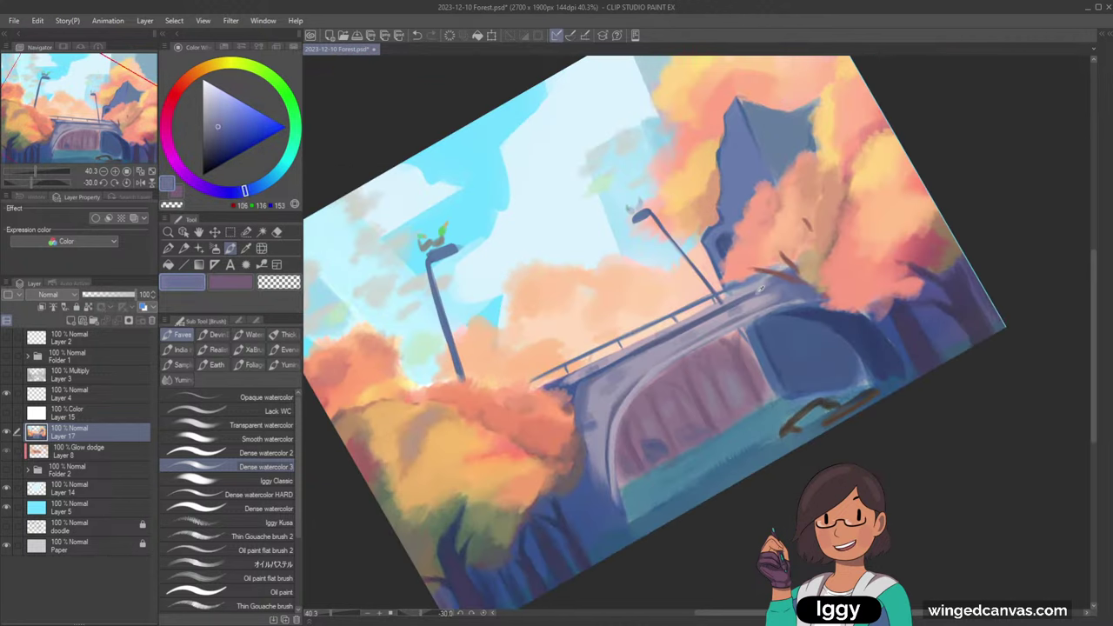
pyautogui.keyDown('alt'); pyautogui.click(759, 288); pyautogui.keyUp('alt')
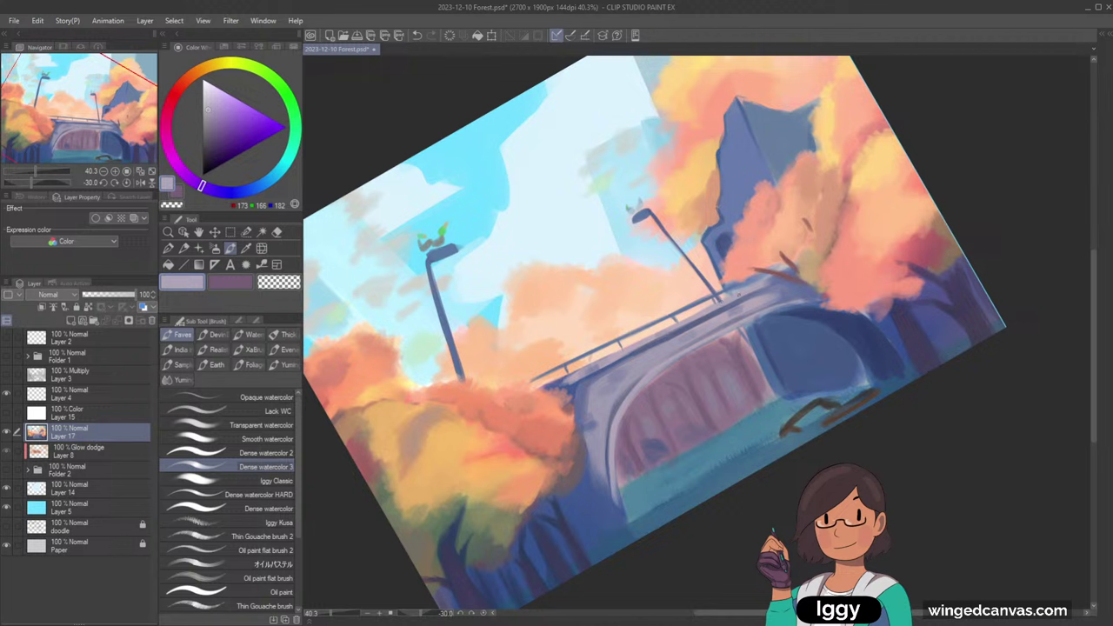
pyautogui.keyDown('alt'); pyautogui.click(774, 279); pyautogui.keyUp('alt')
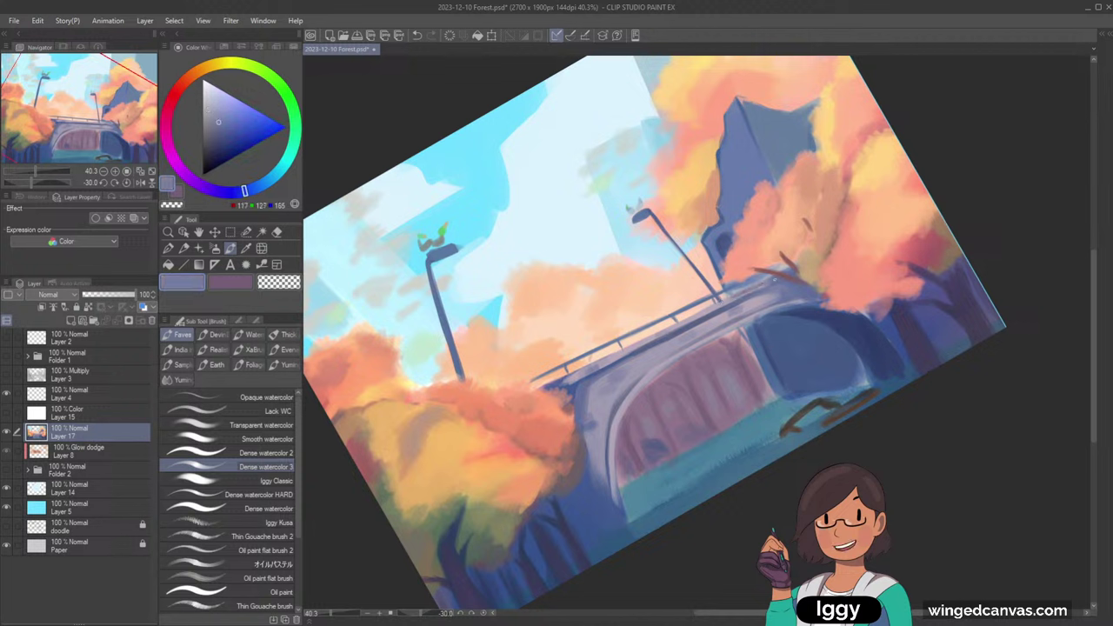
pyautogui.keyDown('alt'); pyautogui.click(744, 299); pyautogui.keyUp('alt')
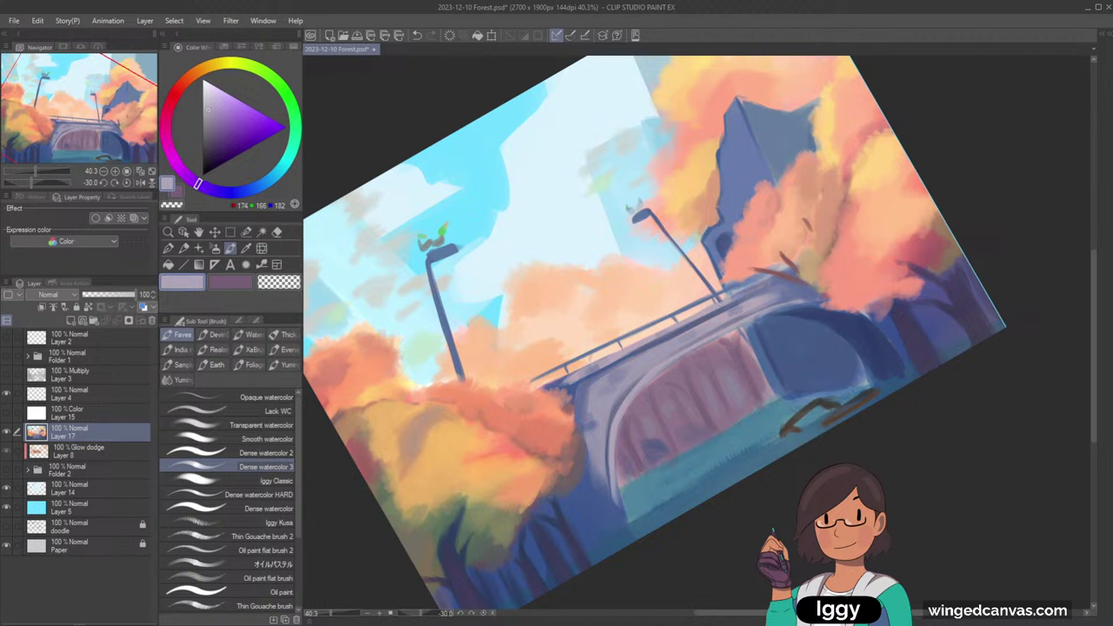
pyautogui.moveTo(735, 299); pyautogui.dragTo(720, 305)
pyautogui.keyDown('alt'); pyautogui.click(749, 291); pyautogui.keyUp('alt')
pyautogui.keyDown('alt'); pyautogui.click(750, 292); pyautogui.keyUp('alt')
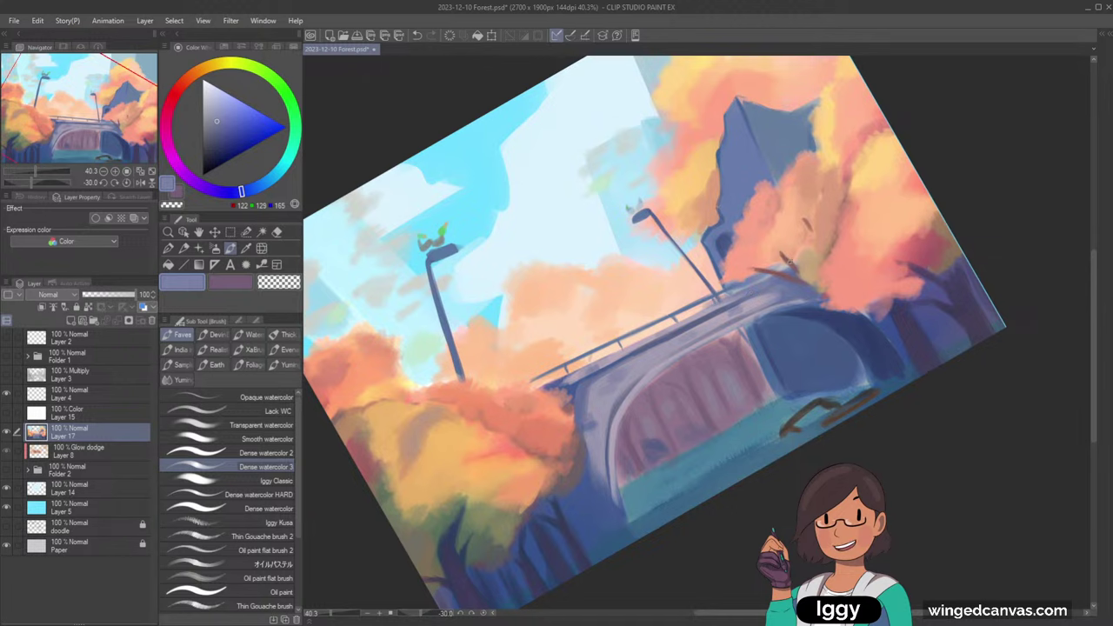
# - Touch up the vertical edge near the tower's peak with blues sampled from its two faces
pyautogui.press('^')
pyautogui.press('^')
pyautogui.press('^')
pyautogui.press('^')
pyautogui.press('^')
pyautogui.press('^')
pyautogui.press('^')
pyautogui.press('-')
pyautogui.press('-')
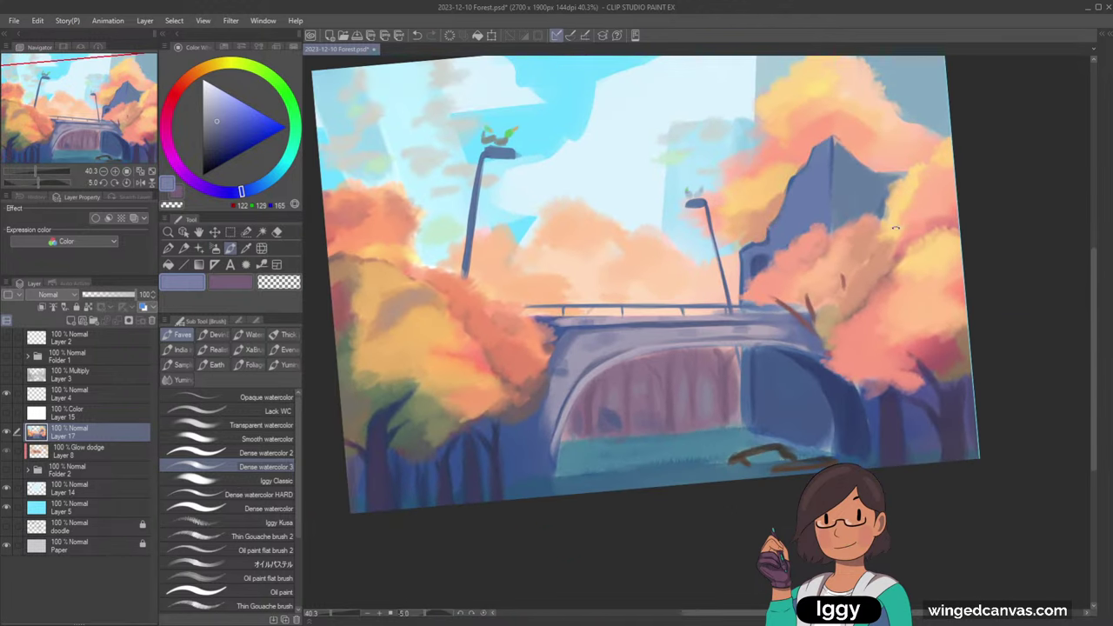
pyautogui.press('^')
pyautogui.press('^')
pyautogui.press('-')
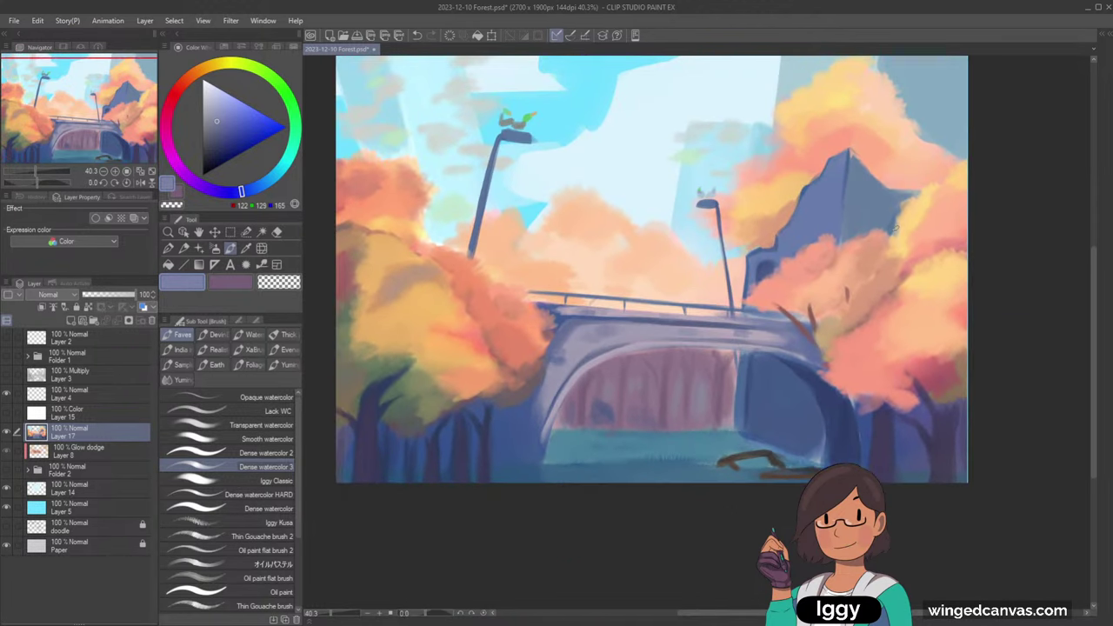
pyautogui.keyDown('alt'); pyautogui.click(840, 197); pyautogui.keyUp('alt')
pyautogui.keyDown('alt'); pyautogui.click(849, 192); pyautogui.keyUp('alt')
pyautogui.keyDown('alt'); pyautogui.click(836, 191); pyautogui.keyUp('alt')
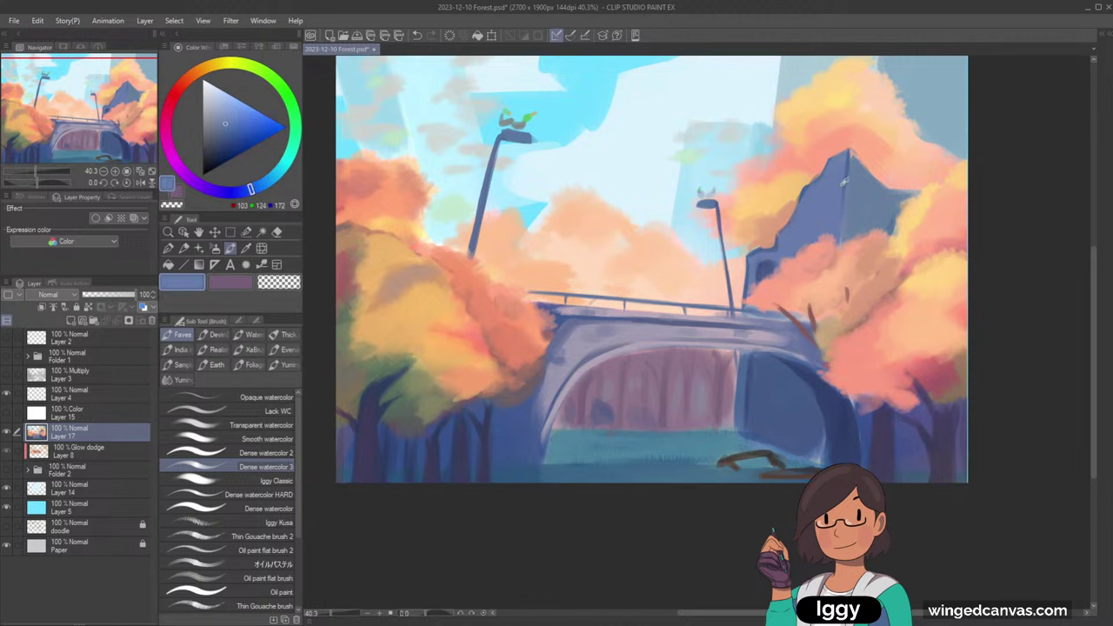
pyautogui.keyDown('alt'); pyautogui.click(849, 182); pyautogui.keyUp('alt')
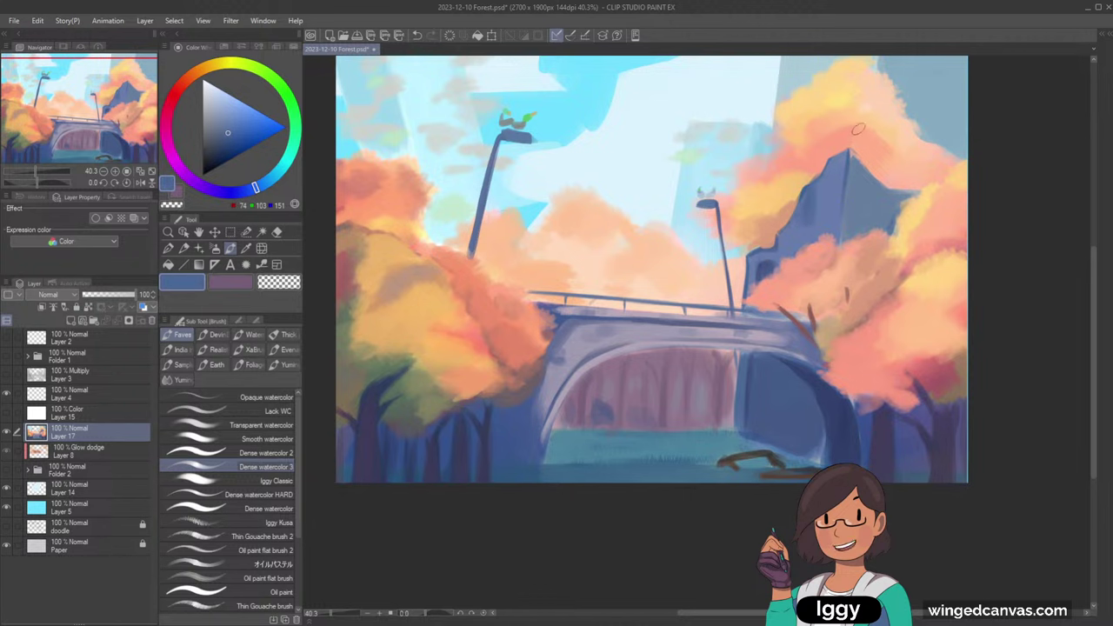
# - Paint sampled yellow and orange foliage over the tower's left edge and sample its dark blue
pyautogui.scroll(-1, 850, 146)
pyautogui.keyDown('alt'); pyautogui.click(822, 158); pyautogui.keyUp('alt')
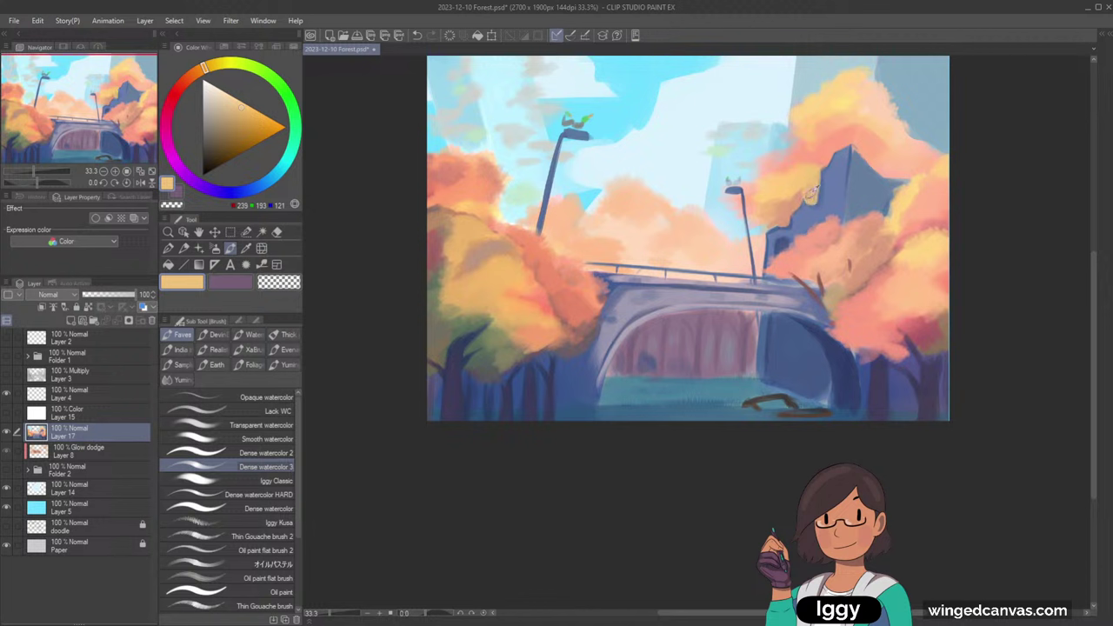
pyautogui.keyDown('alt'); pyautogui.click(808, 193); pyautogui.keyUp('alt')
pyautogui.keyDown('alt'); pyautogui.click(797, 194); pyautogui.keyUp('alt')
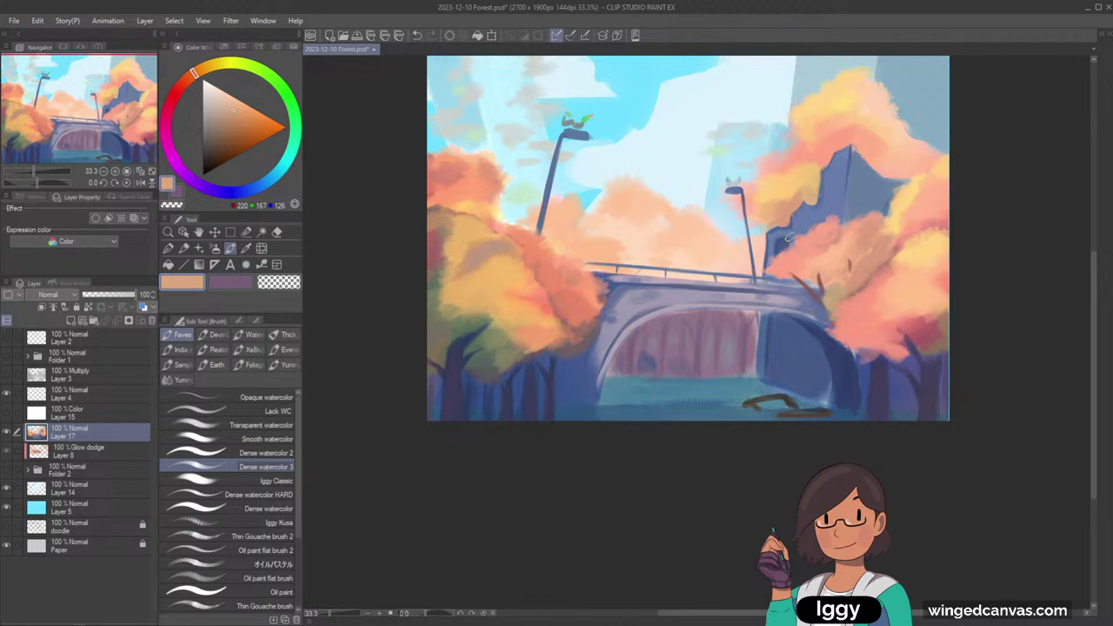
pyautogui.keyDown('alt'); pyautogui.click(797, 232); pyautogui.keyUp('alt')
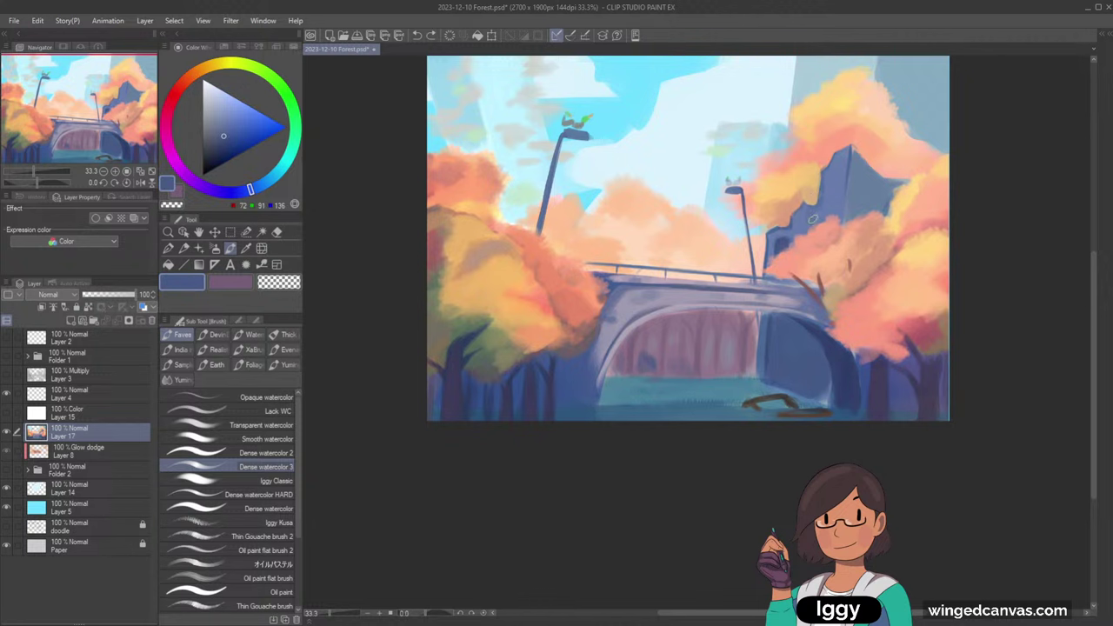
# - Add a new layer above Layer 17, clip it to the layer below and set its blending mode to Multiply
pyautogui.scroll(-1, 861, 165)
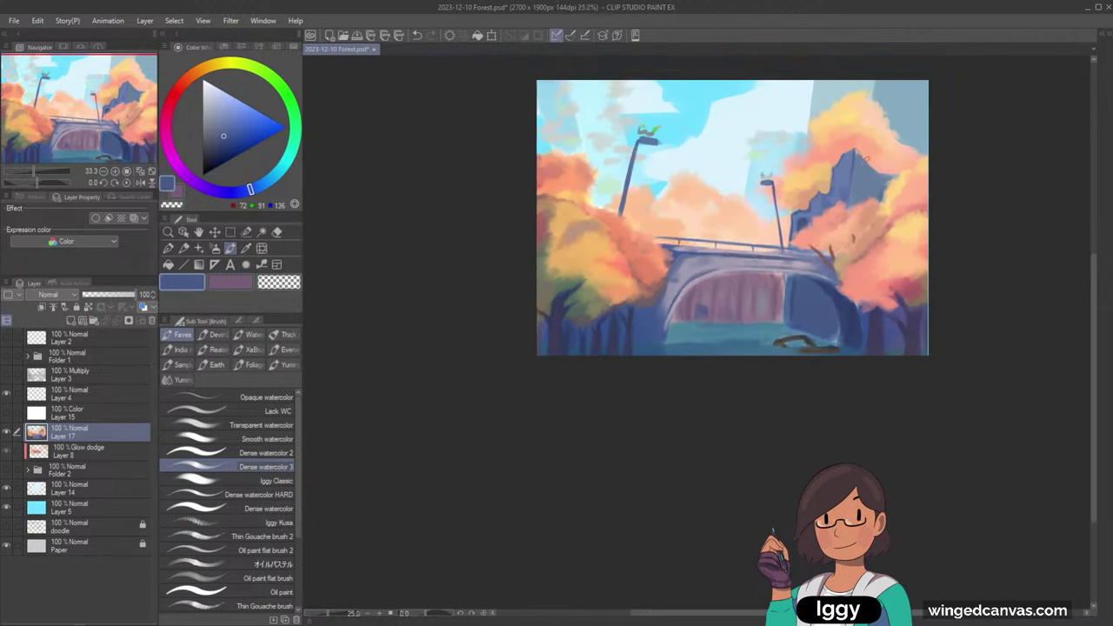
pyautogui.scroll(1, 861, 165)
pyautogui.moveTo(90, 121); pyautogui.dragTo(110, 113)
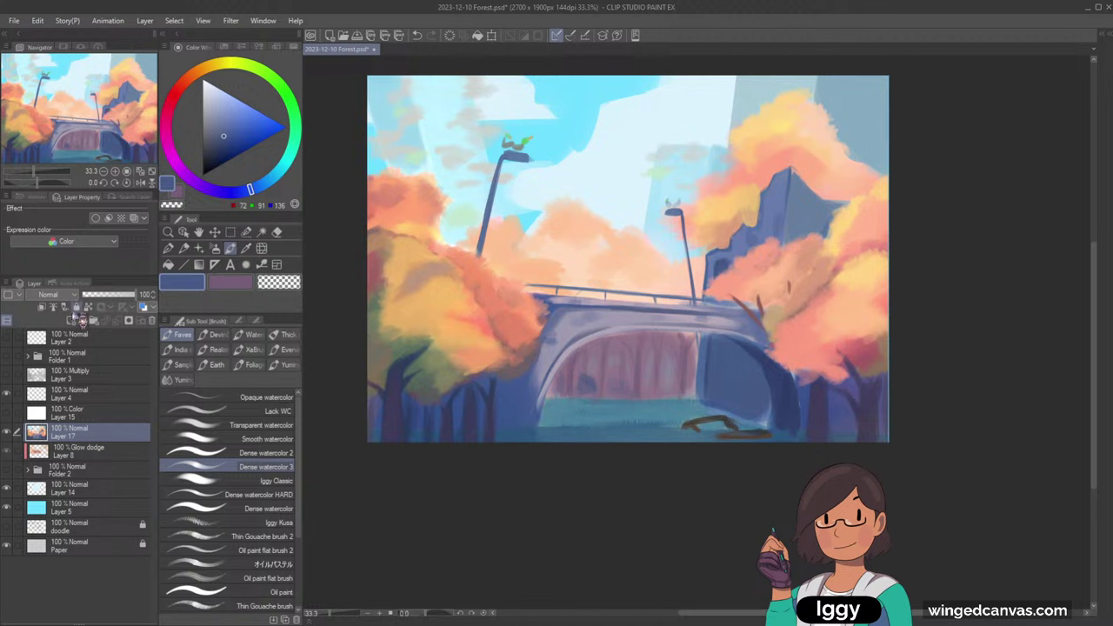
pyautogui.click(71, 320)
pyautogui.click(41, 308)
pyautogui.click(58, 297)
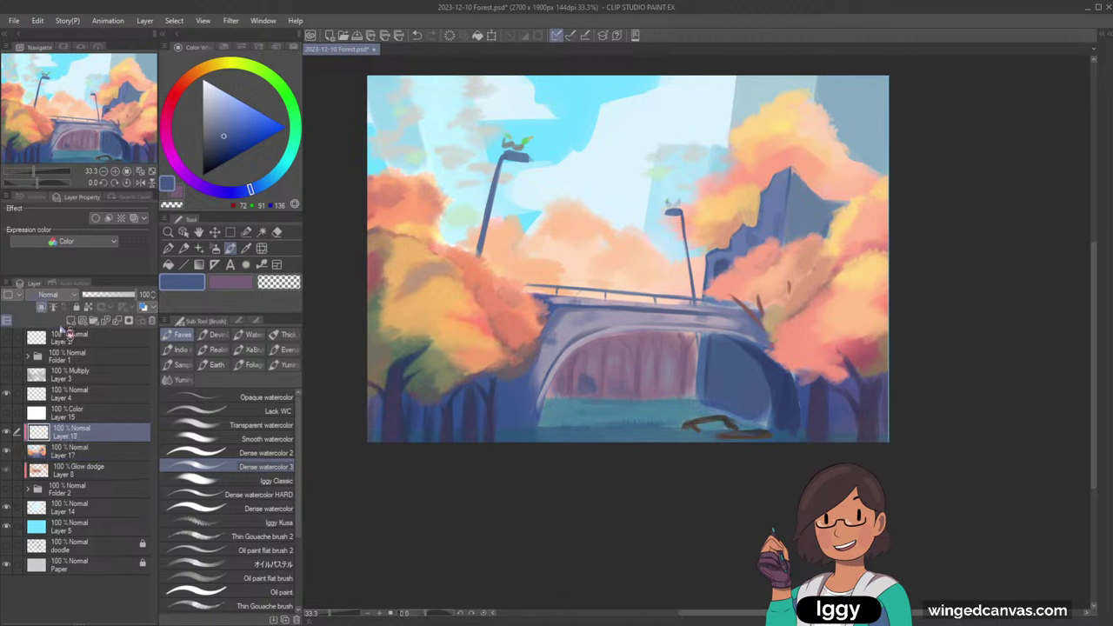
pyautogui.click(61, 333)
# - Mix a light coral red, RGB 241, 139, 125, as the brush color
pyautogui.click(193, 81)
pyautogui.moveTo(230, 111); pyautogui.dragTo(248, 123)
pyautogui.moveTo(195, 89); pyautogui.dragTo(189, 96)
pyautogui.click(242, 129)
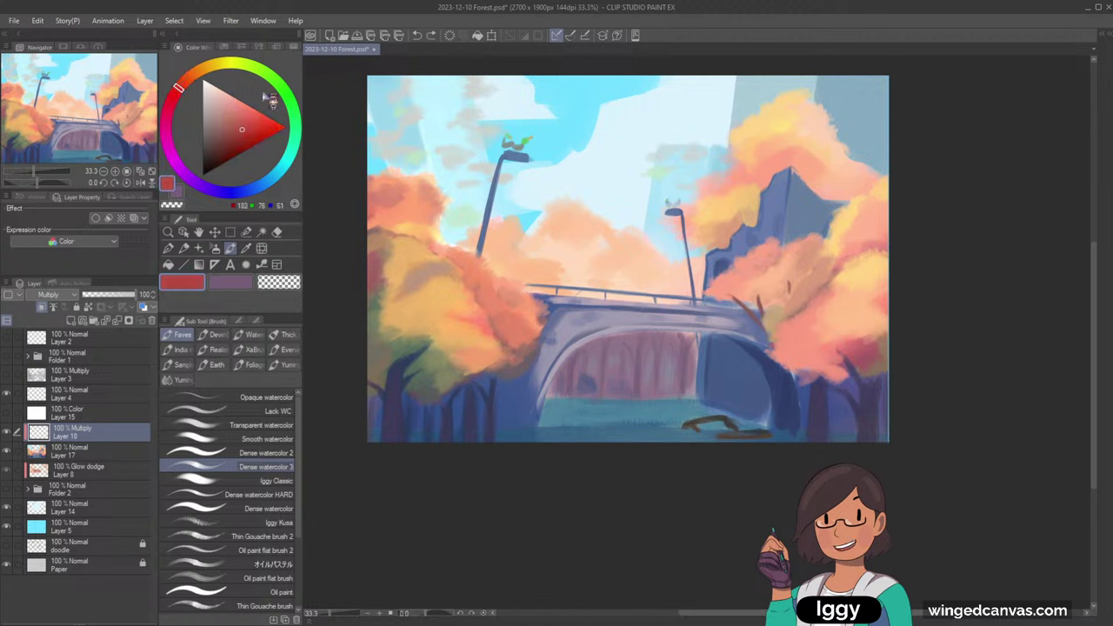
pyautogui.click(241, 104)
# - Add a normal clipped layer directly above Layer 17 and paint coral leaf dabs on the tower and the bridge's left end
pyautogui.click(107, 443)
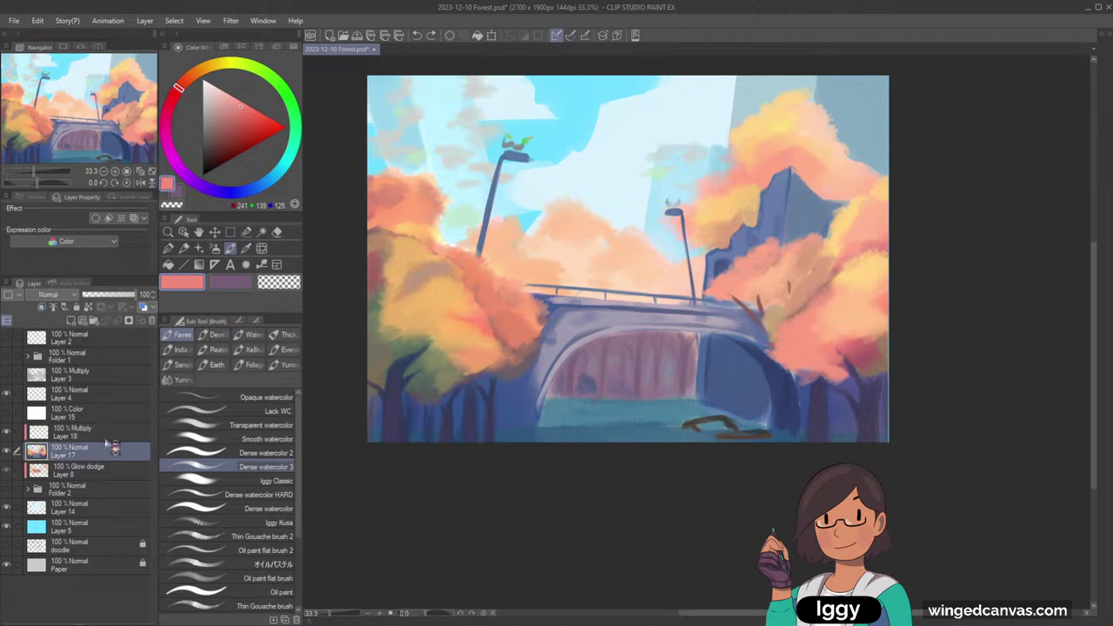
pyautogui.click(81, 320)
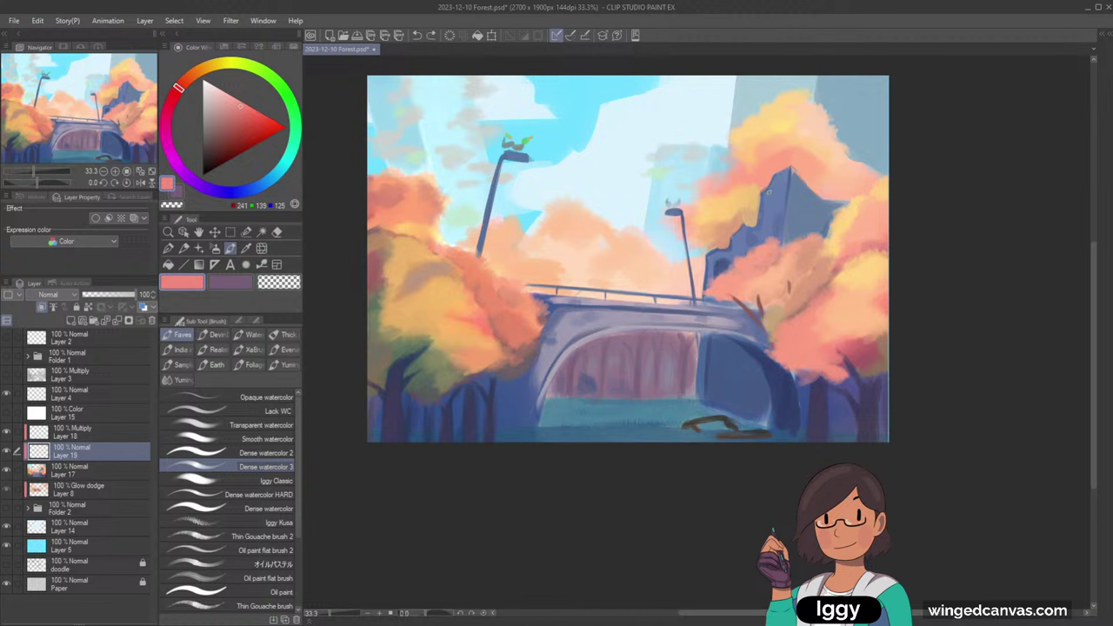
pyautogui.moveTo(774, 193); pyautogui.dragTo(769, 202)
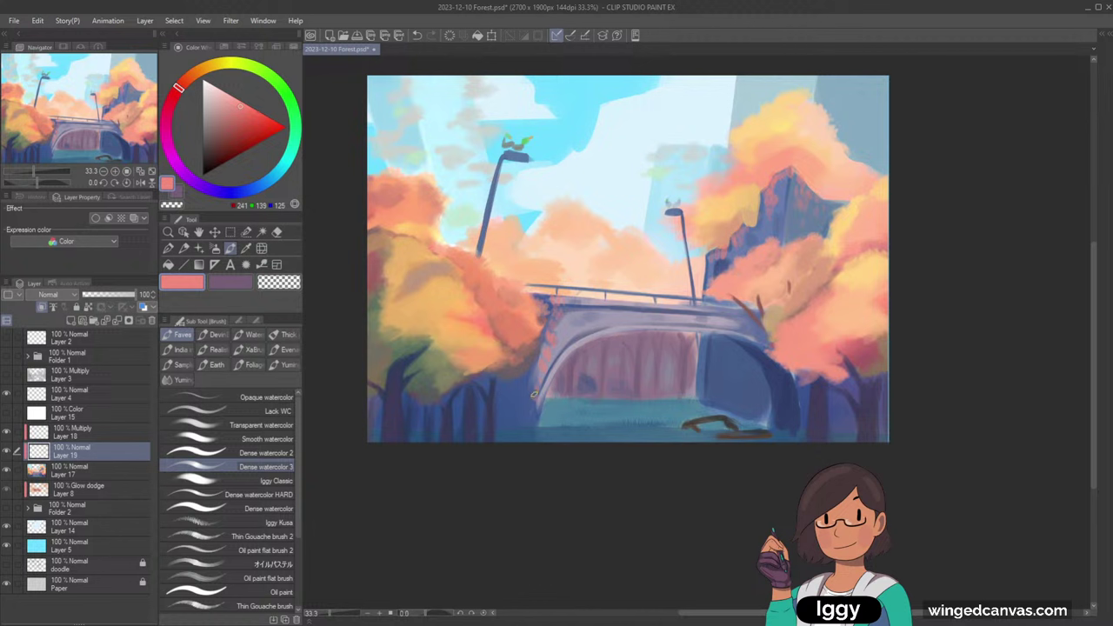
# - Touch up the leaves at the arch's left base with blue, purple and pink tones sampled from the surrounding area
pyautogui.keyDown('alt'); pyautogui.click(525, 402); pyautogui.keyUp('alt')
pyautogui.keyDown('alt'); pyautogui.click(532, 400); pyautogui.keyUp('alt')
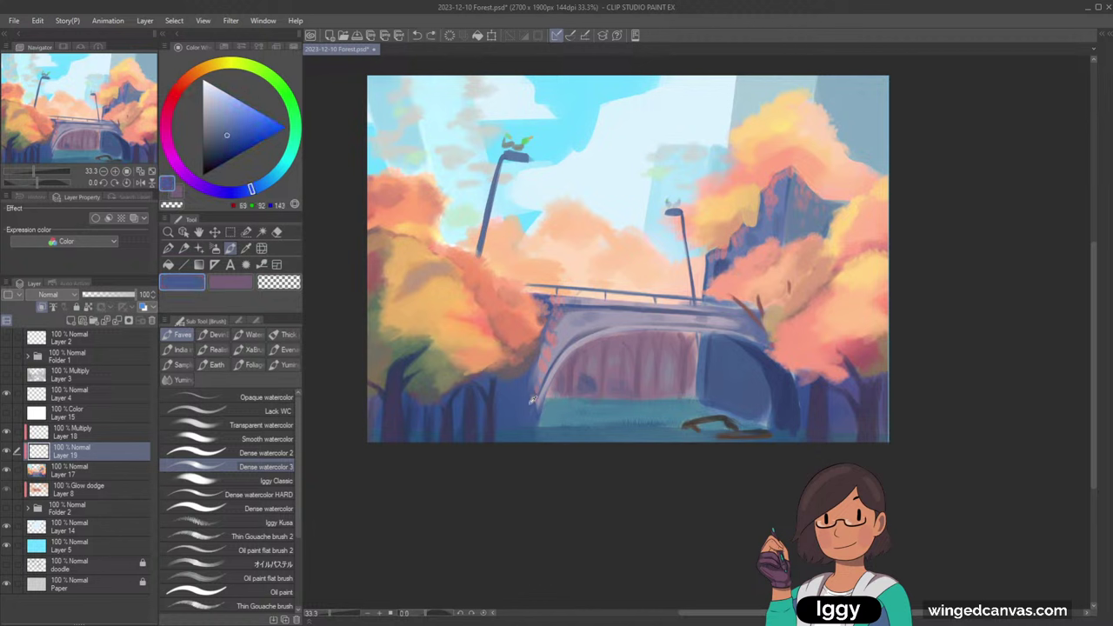
pyautogui.keyDown('alt'); pyautogui.click(525, 394); pyautogui.keyUp('alt')
pyautogui.keyDown('alt'); pyautogui.click(517, 387); pyautogui.keyUp('alt')
pyautogui.keyDown('alt'); pyautogui.click(522, 388); pyautogui.keyUp('alt')
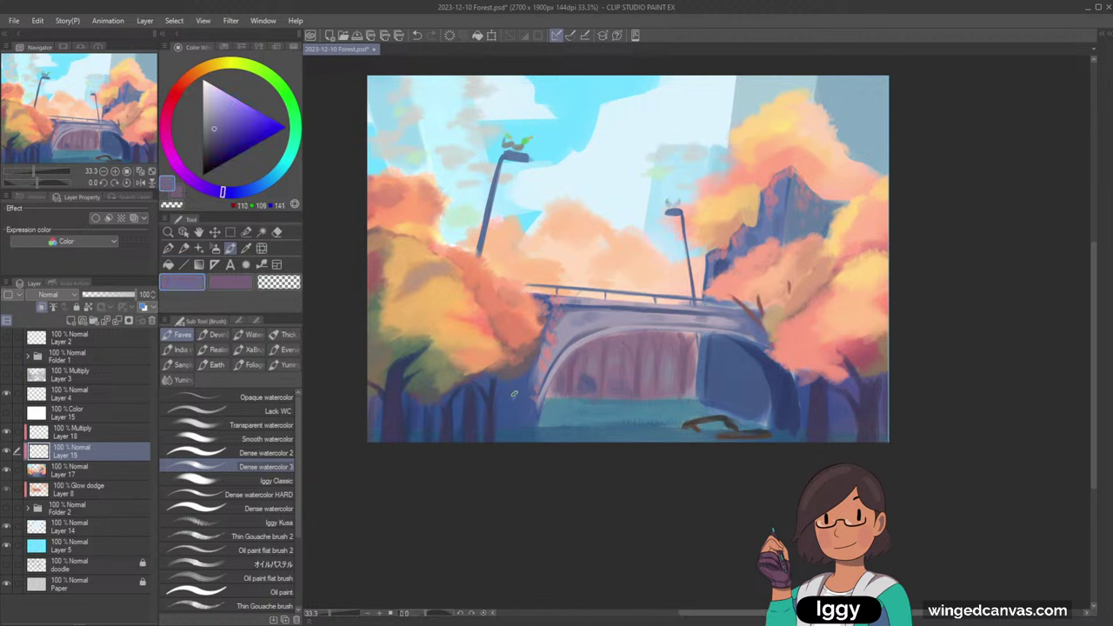
pyautogui.moveTo(514, 396); pyautogui.dragTo(520, 388)
pyautogui.keyDown('alt'); pyautogui.click(520, 389); pyautogui.keyUp('alt')
pyautogui.keyDown('alt'); pyautogui.click(548, 354); pyautogui.keyUp('alt')
# - Paint muted reddish-purple leaves in the shadow beside the bridge's left pillar, undoing one stroke and resampling the shadow colors
pyautogui.keyDown('alt'); pyautogui.click(519, 389); pyautogui.keyUp('alt')
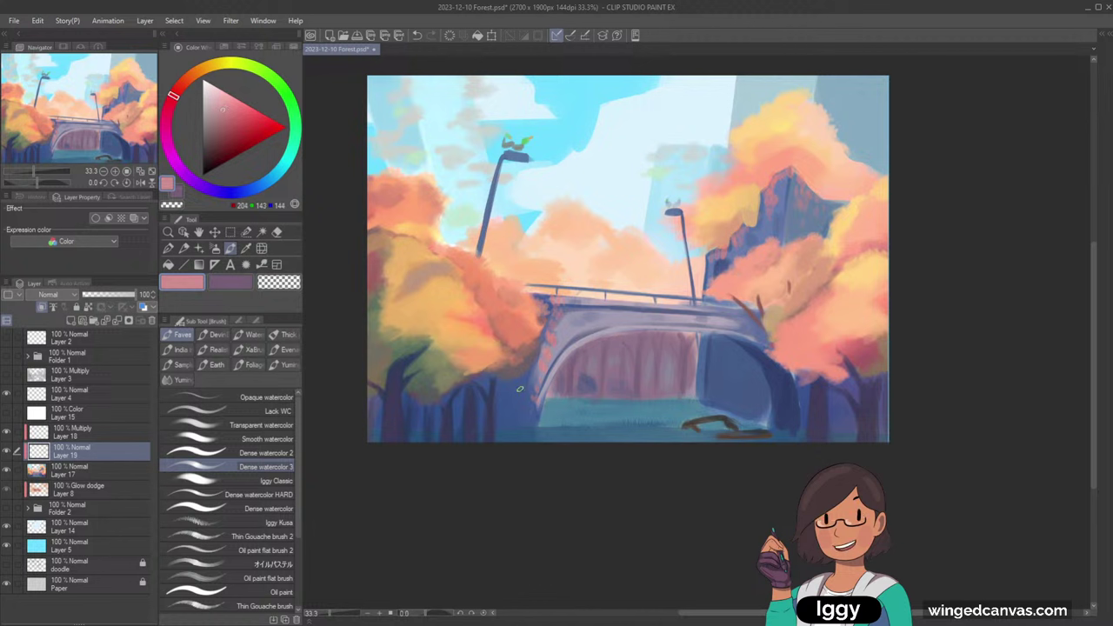
pyautogui.keyDown('alt'); pyautogui.click(530, 379); pyautogui.keyUp('alt')
pyautogui.keyDown('alt'); pyautogui.click(524, 388); pyautogui.keyUp('alt')
pyautogui.keyDown('alt'); pyautogui.click(523, 395); pyautogui.keyUp('alt')
pyautogui.hotkey('ctrl', 'z')
pyautogui.keyDown('alt'); pyautogui.click(522, 385); pyautogui.keyUp('alt')
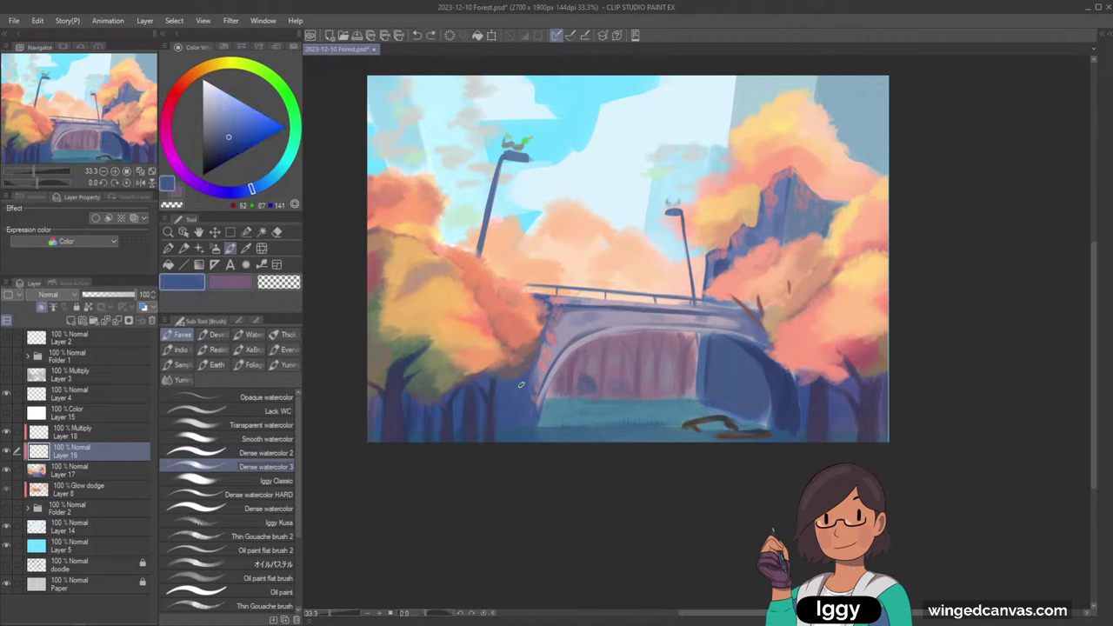
pyautogui.click(174, 94)
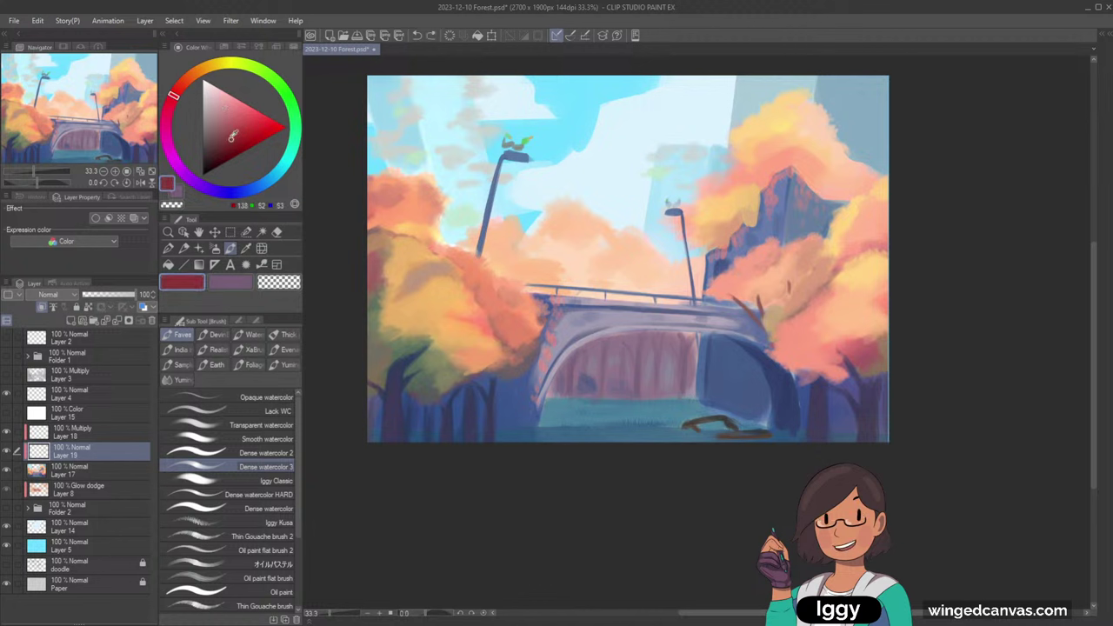
pyautogui.keyDown('alt'); pyautogui.click(521, 393); pyautogui.keyUp('alt')
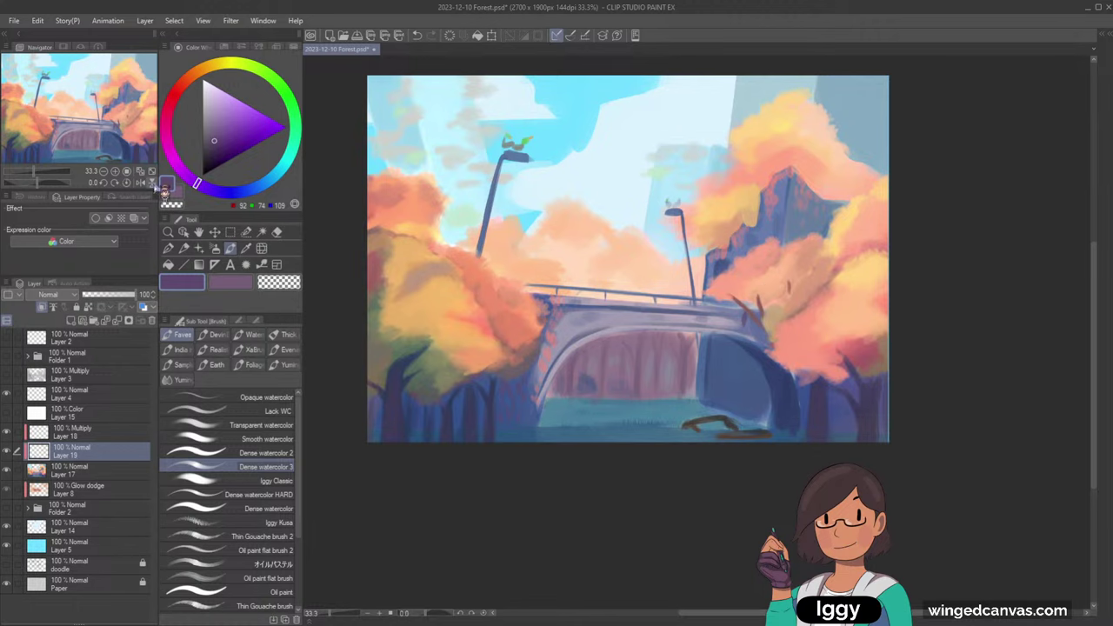
# - Sample coral, orange and pink from the foliage and paint small leaf dabs along the railing and the bridge deck's right end
pyautogui.click(153, 172)
pyautogui.keyDown('alt'); pyautogui.click(587, 475); pyautogui.keyUp('alt')
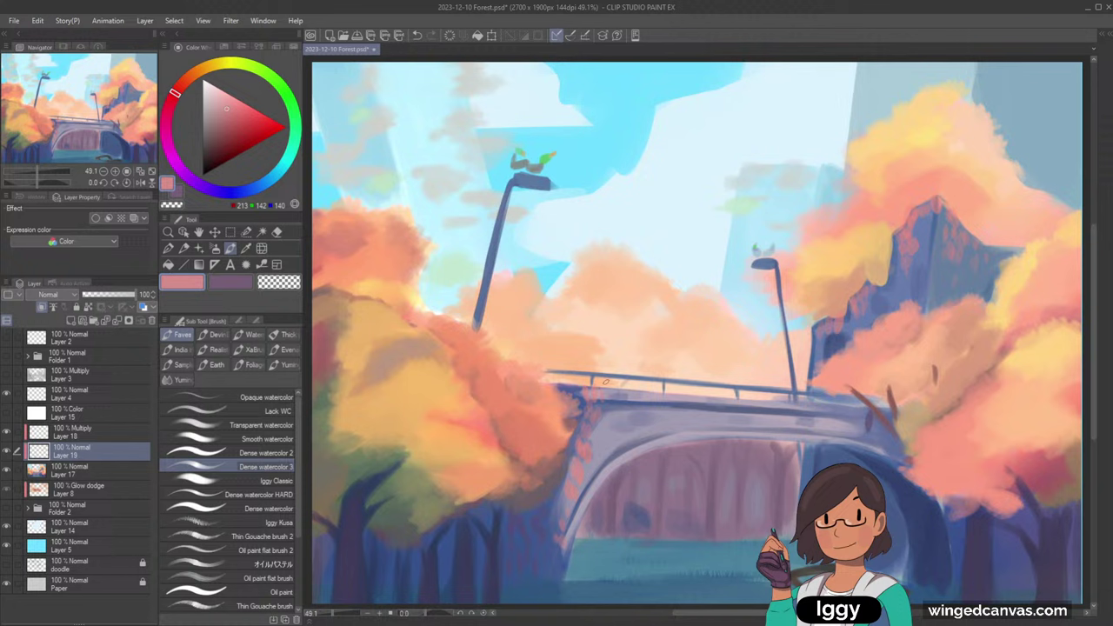
pyautogui.keyDown('alt'); pyautogui.click(383, 335); pyautogui.keyUp('alt')
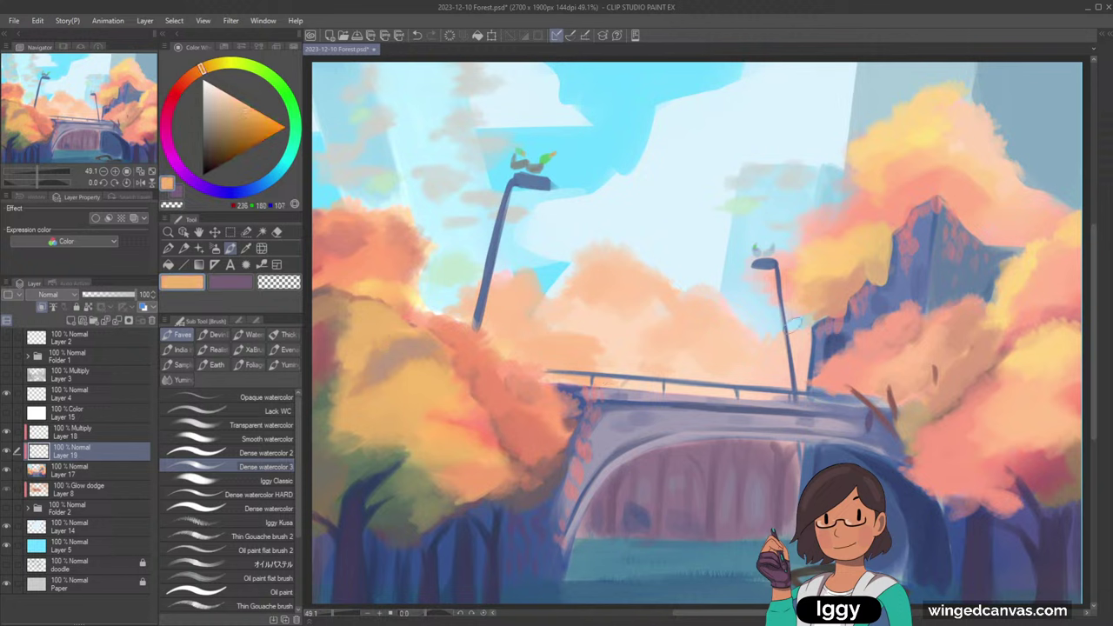
pyautogui.keyDown('alt'); pyautogui.click(846, 334); pyautogui.keyUp('alt')
pyautogui.keyDown('alt'); pyautogui.click(840, 325); pyautogui.keyUp('alt')
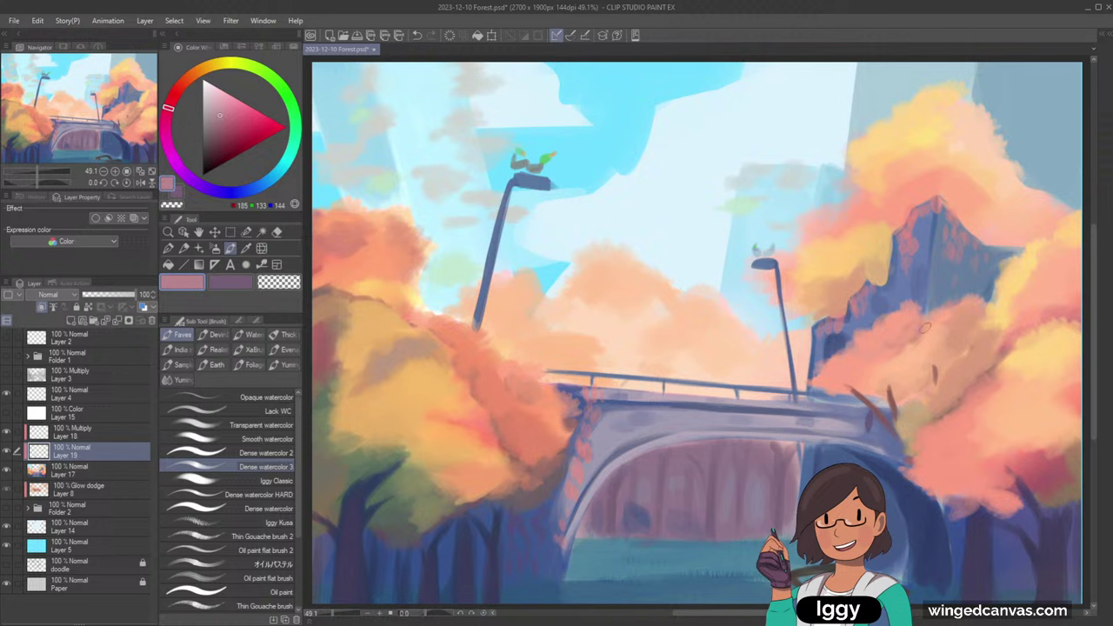
pyautogui.keyDown('alt'); pyautogui.click(833, 374); pyautogui.keyUp('alt')
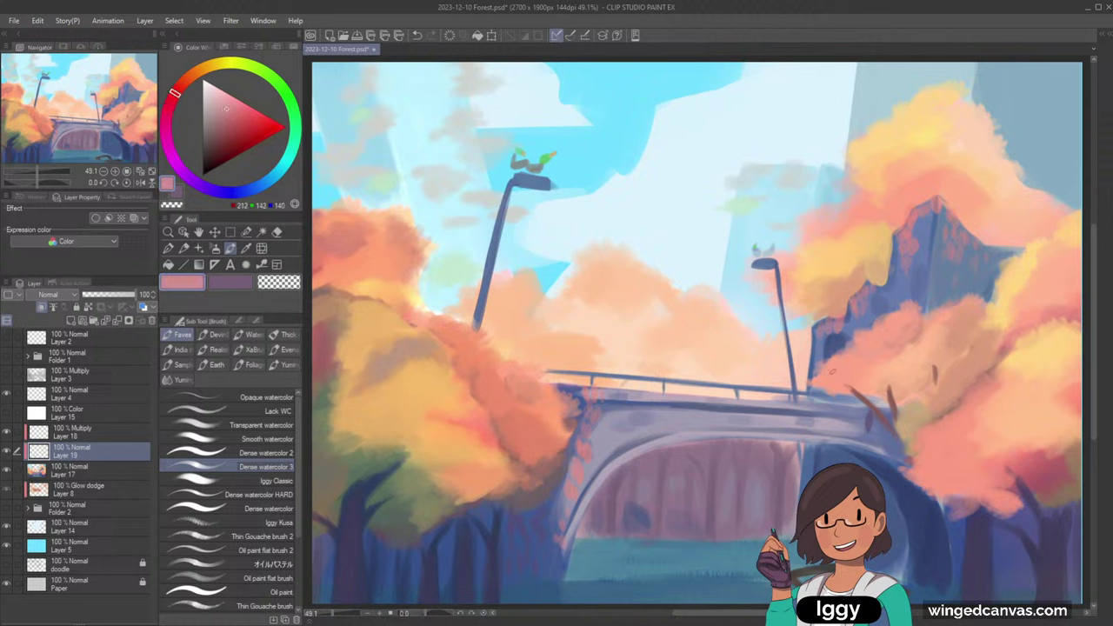
pyautogui.keyDown('alt'); pyautogui.click(832, 372); pyautogui.keyUp('alt')
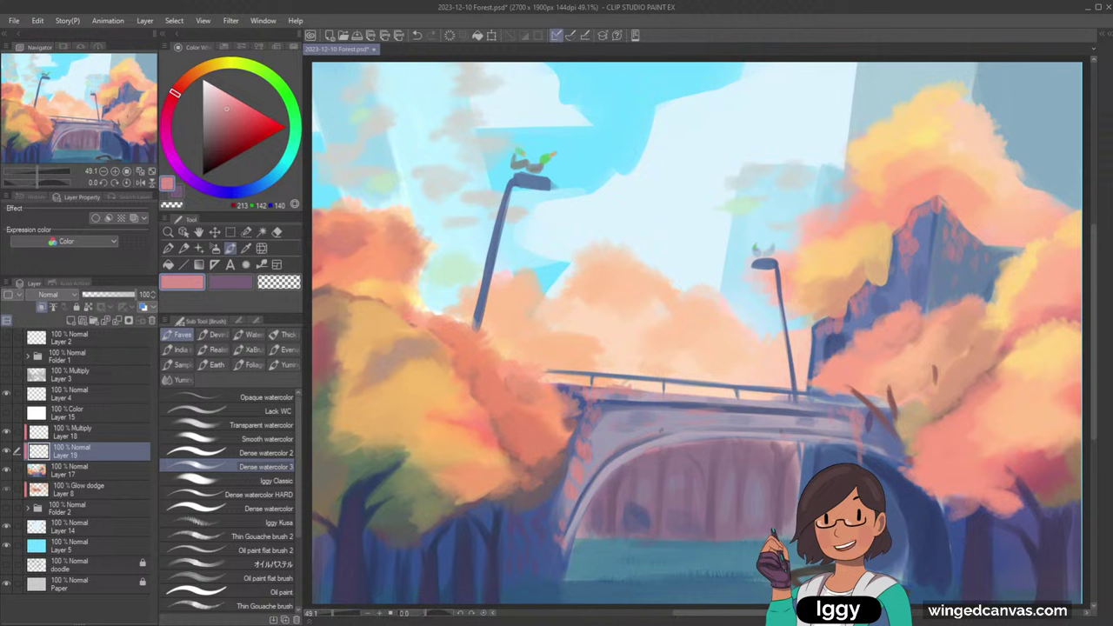
# - Mix a darker yellowish green and paint small muted green dabs on the bridge's stone face above the arch
pyautogui.click(284, 89)
pyautogui.click(226, 116)
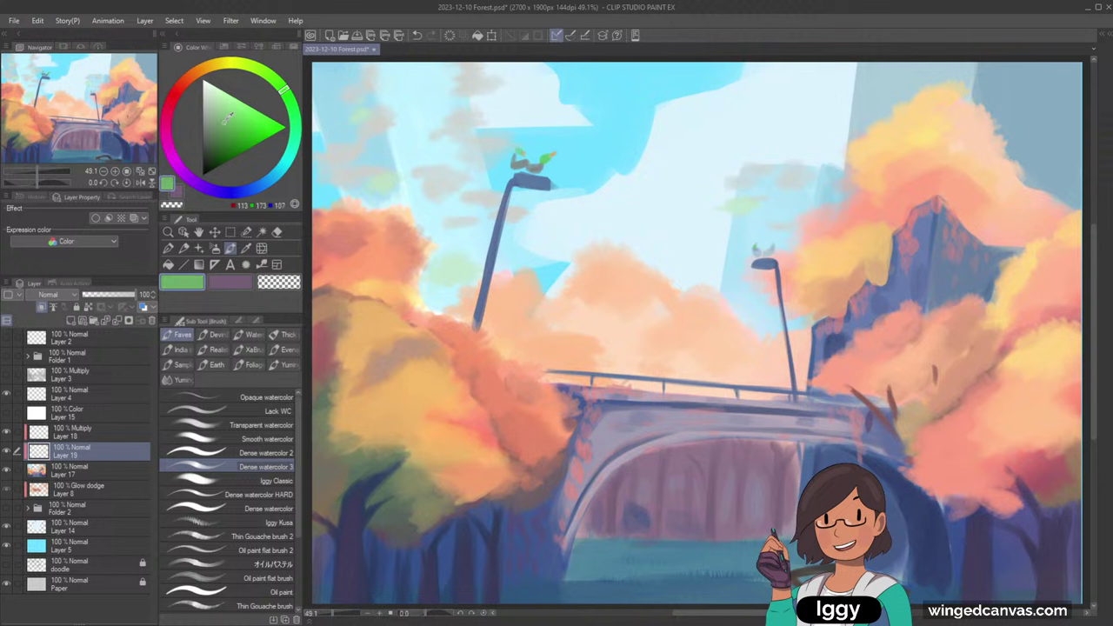
pyautogui.moveTo(283, 90); pyautogui.dragTo(272, 77)
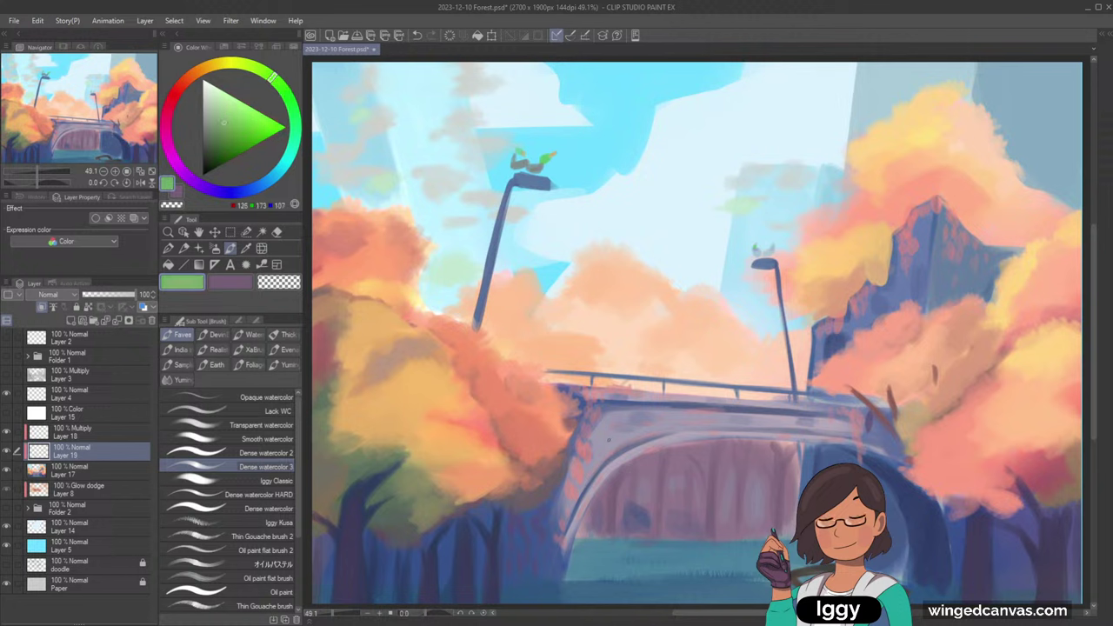
pyautogui.click(227, 139)
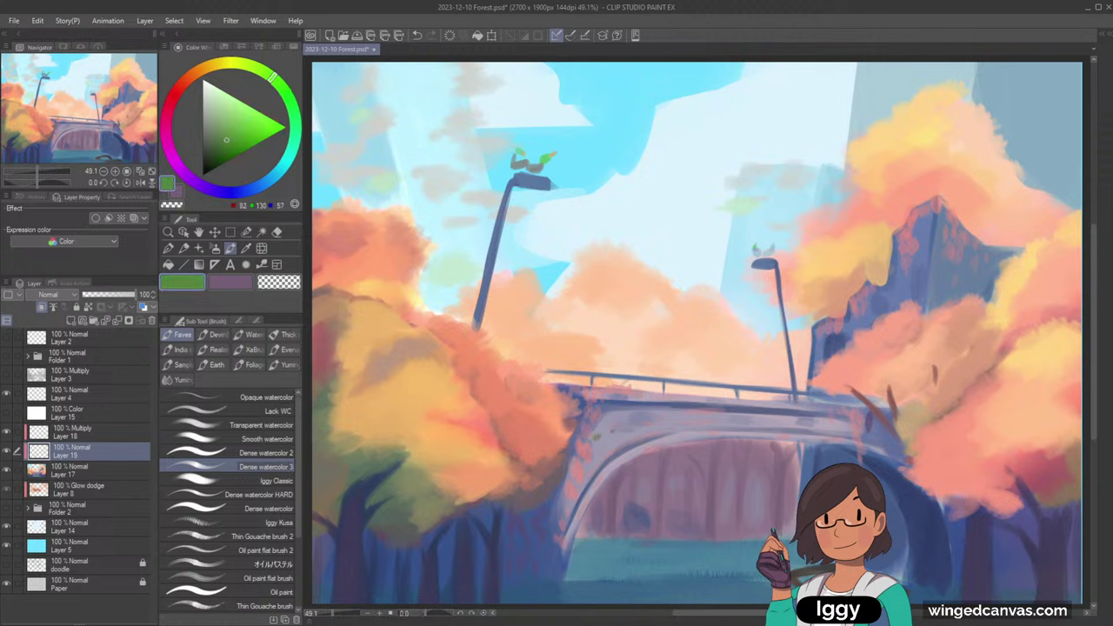
pyautogui.keyDown('alt'); pyautogui.click(599, 436); pyautogui.keyUp('alt')
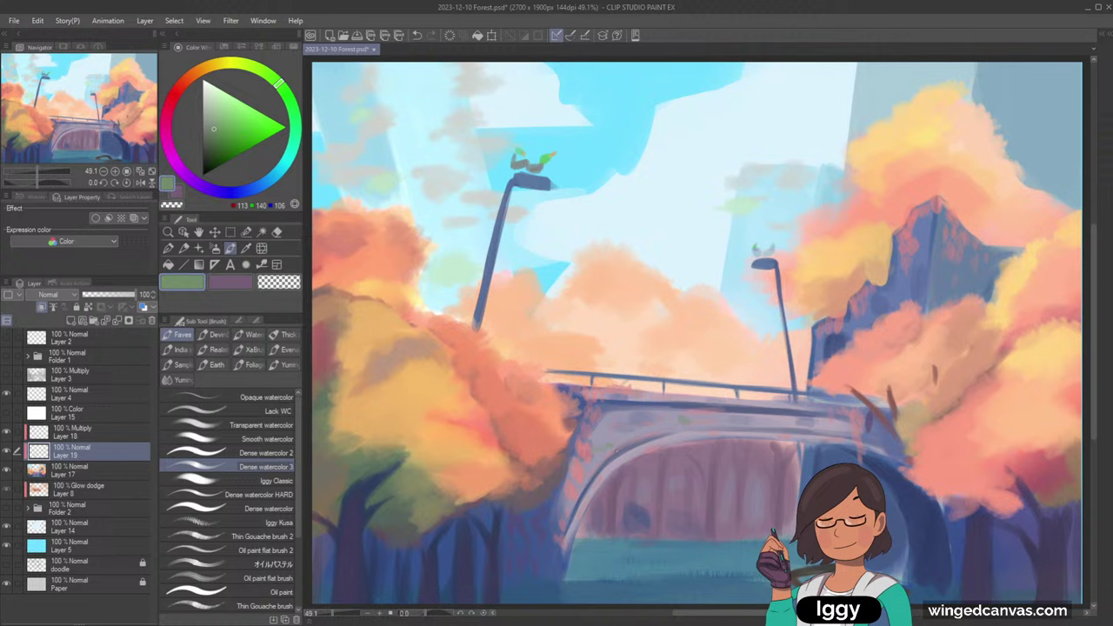
# - Sample blue and blue-grey tones from the bridge and paint subtle stone patches on the face above the arch
pyautogui.keyDown('alt'); pyautogui.click(763, 252); pyautogui.keyUp('alt')
pyautogui.keyDown('alt'); pyautogui.click(869, 441); pyautogui.keyUp('alt')
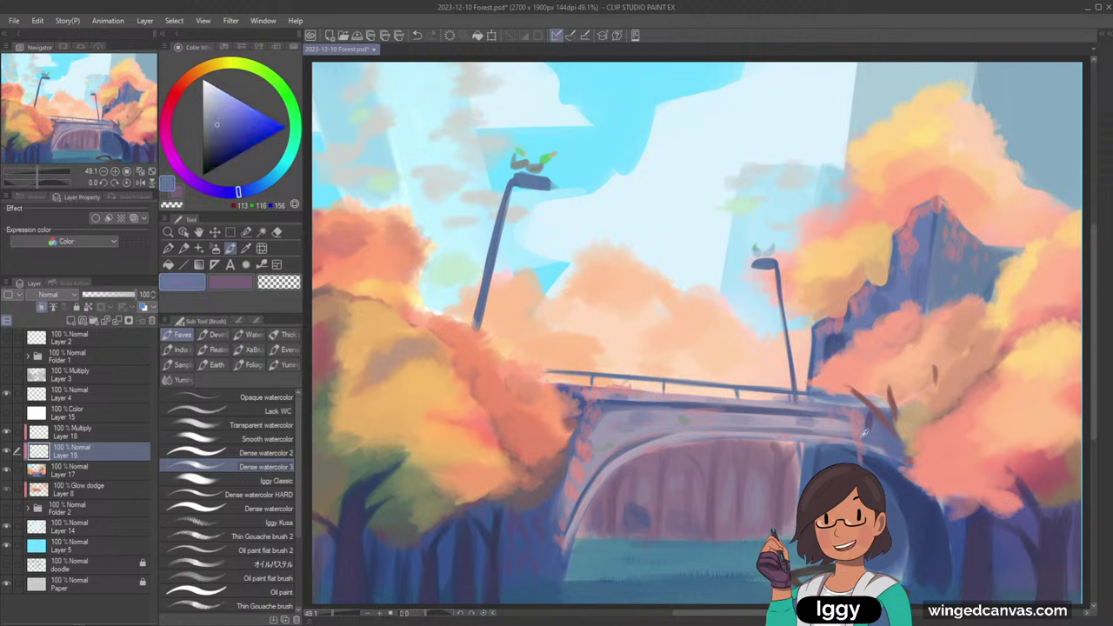
pyautogui.keyDown('alt'); pyautogui.click(864, 432); pyautogui.keyUp('alt')
pyautogui.keyDown('alt'); pyautogui.click(607, 447); pyautogui.keyUp('alt')
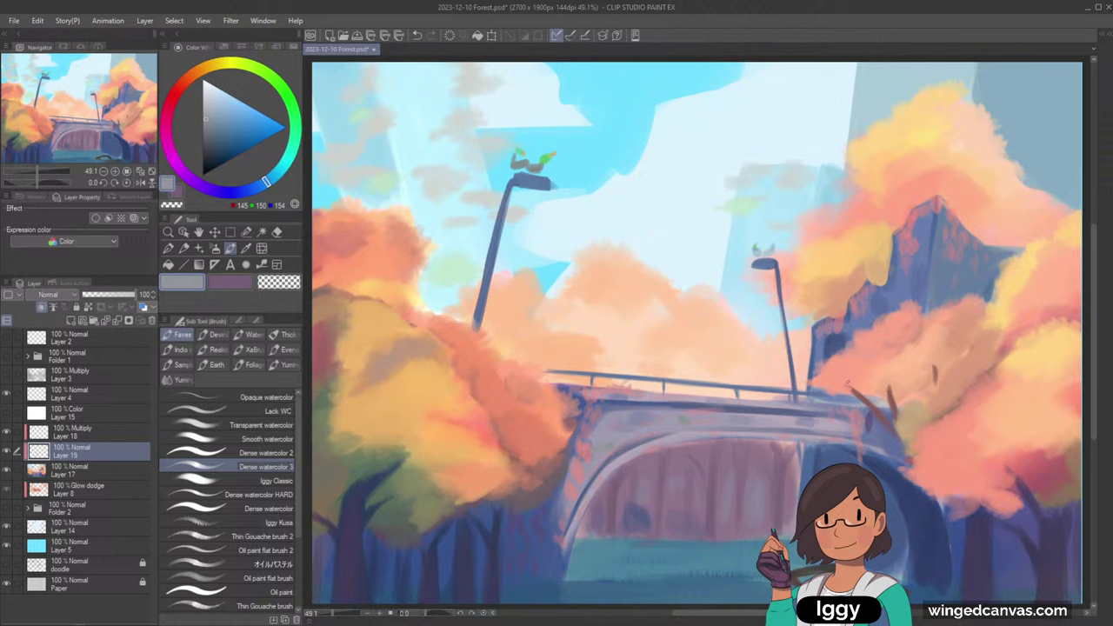
pyautogui.keyDown('alt'); pyautogui.click(622, 428); pyautogui.keyUp('alt')
pyautogui.keyDown('alt'); pyautogui.click(633, 422); pyautogui.keyUp('alt')
pyautogui.keyDown('alt'); pyautogui.click(644, 415); pyautogui.keyUp('alt')
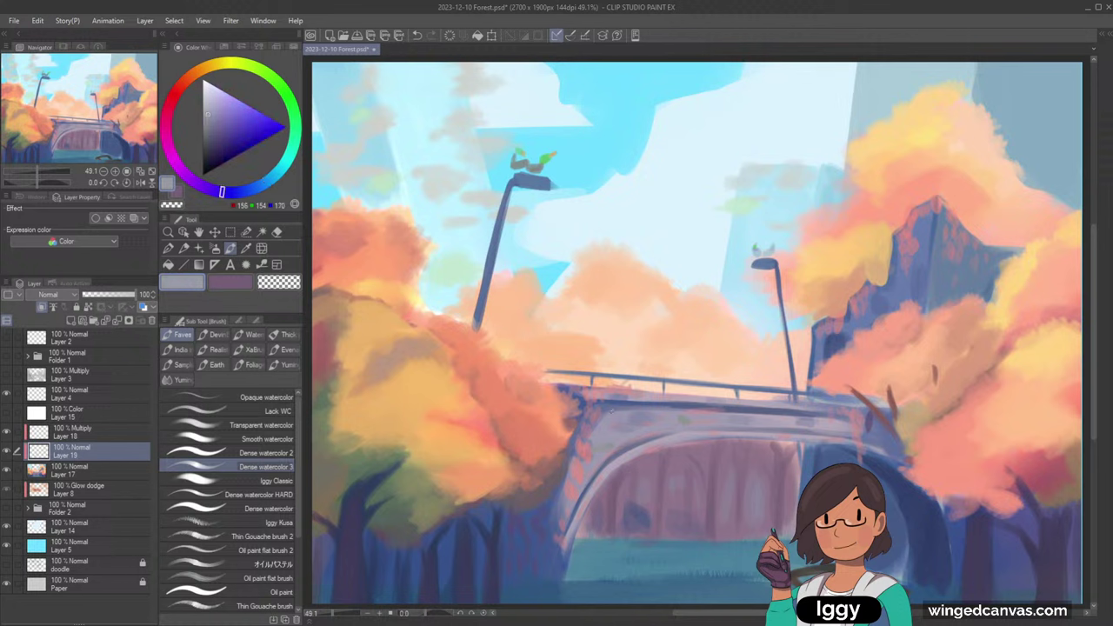
# - Vary the stone patches above the arch with grey shifted toward teal and magenta, blending with tones sampled nearby
pyautogui.moveTo(221, 191); pyautogui.dragTo(290, 151)
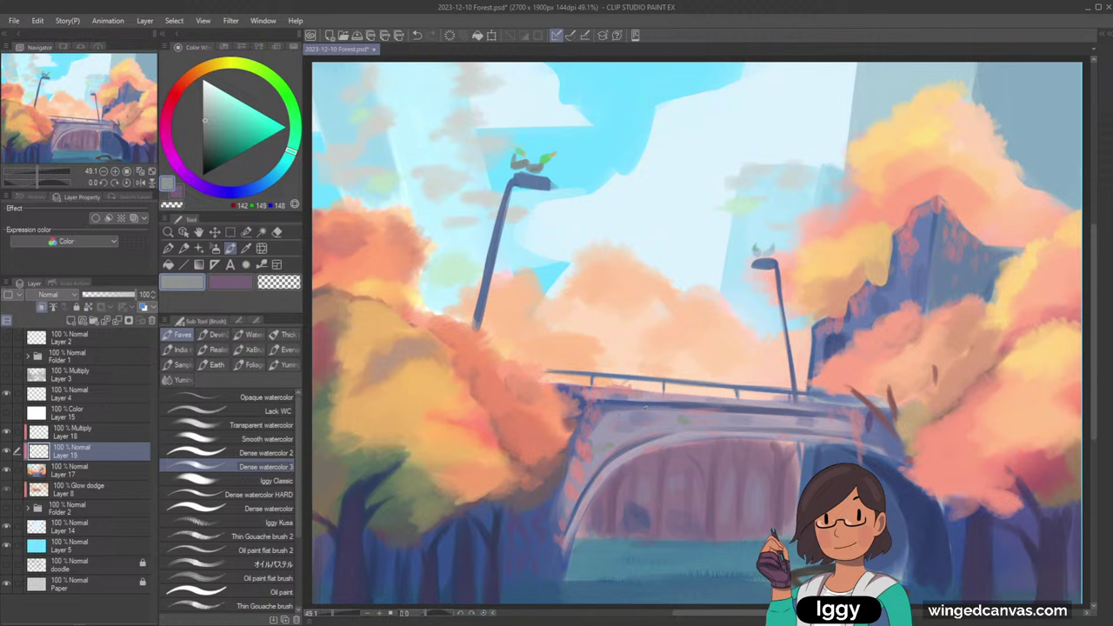
pyautogui.moveTo(729, 291); pyautogui.dragTo(732, 289)
pyautogui.moveTo(290, 151)
pyautogui.mouseDown()
pyautogui.moveTo(237, 191)
pyautogui.moveTo(173, 157)
pyautogui.mouseUp()
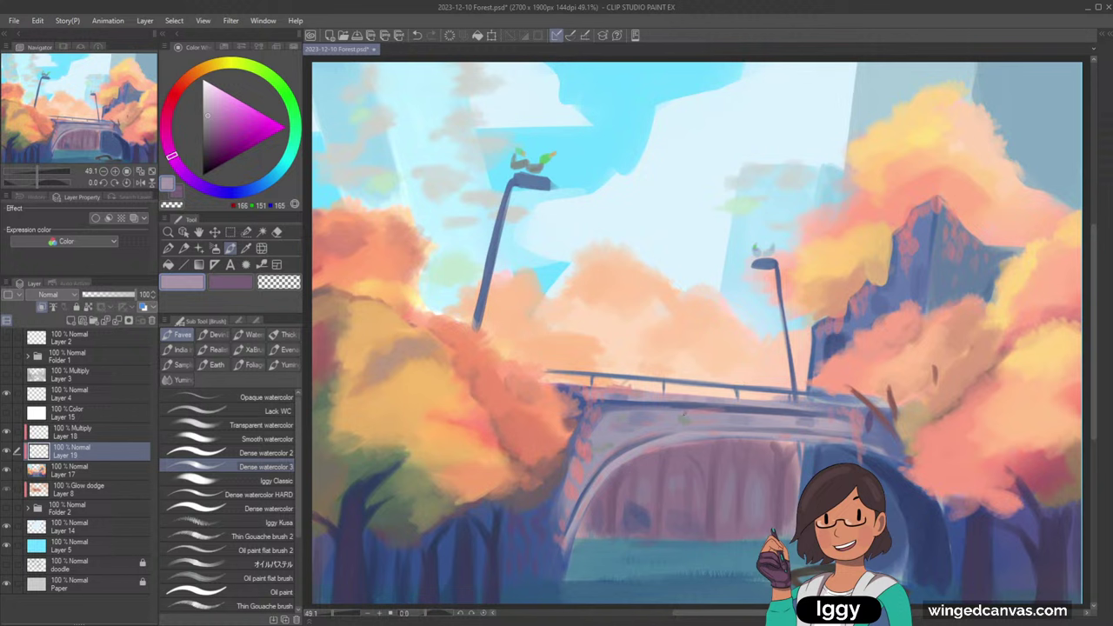
pyautogui.keyDown('alt'); pyautogui.click(685, 422); pyautogui.keyUp('alt')
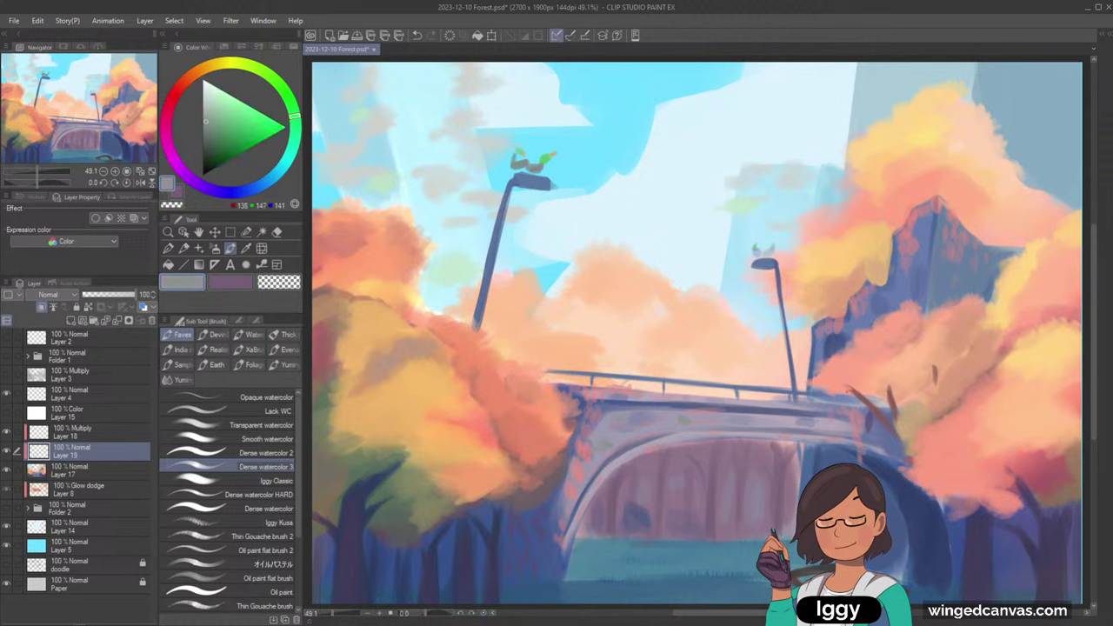
pyautogui.keyDown('alt'); pyautogui.click(619, 439); pyautogui.keyUp('alt')
pyautogui.keyDown('alt'); pyautogui.click(688, 420); pyautogui.keyUp('alt')
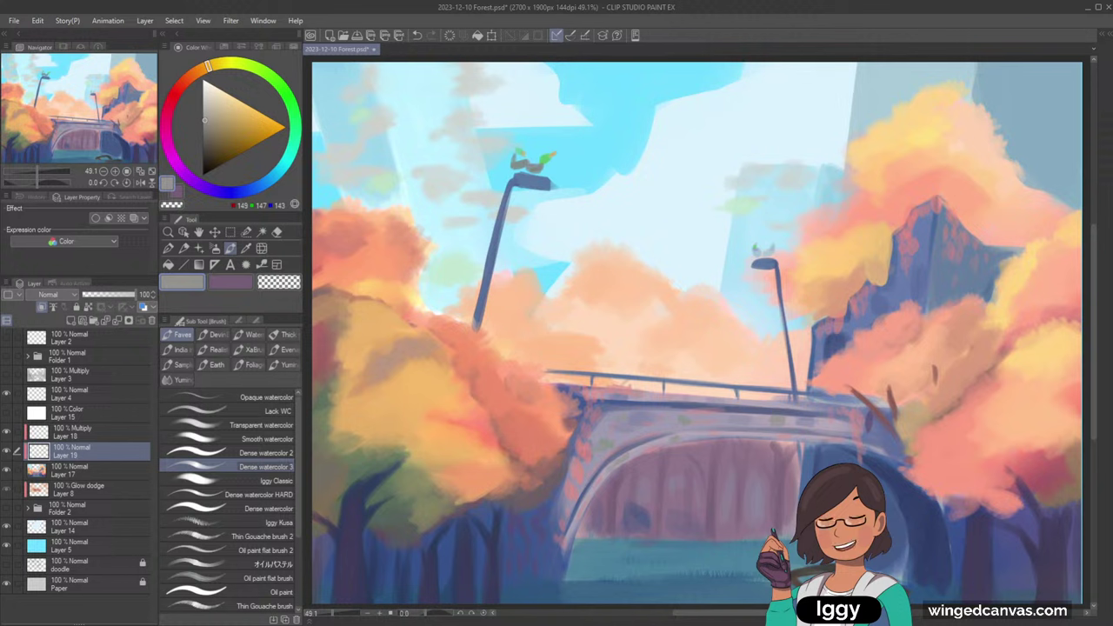
# - Extend the grey-green stone dabs to the bridge's right end and add sampled coral leaf dabs at the arch's left base
pyautogui.keyDown('alt'); pyautogui.click(528, 163); pyautogui.keyUp('alt')
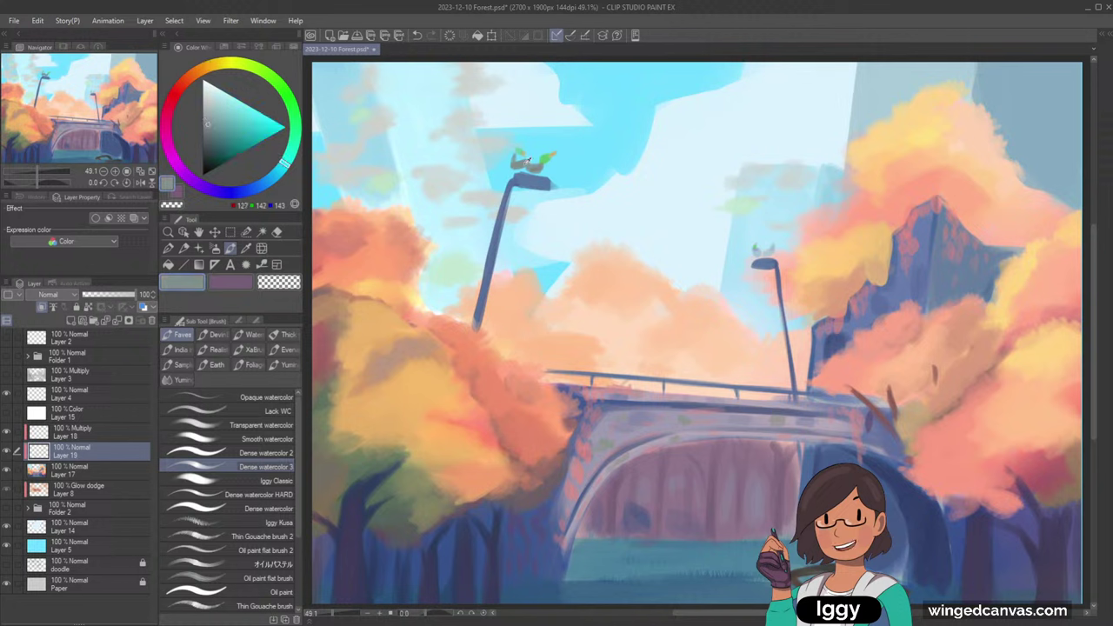
pyautogui.keyDown('alt'); pyautogui.click(780, 417); pyautogui.keyUp('alt')
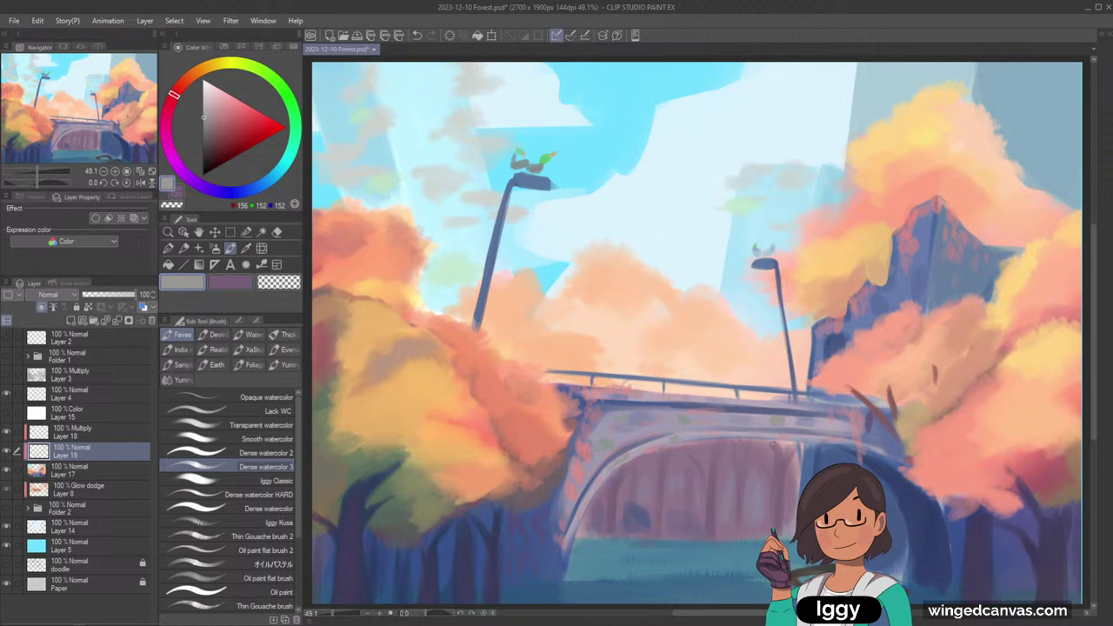
pyautogui.keyDown('alt'); pyautogui.click(861, 417); pyautogui.keyUp('alt')
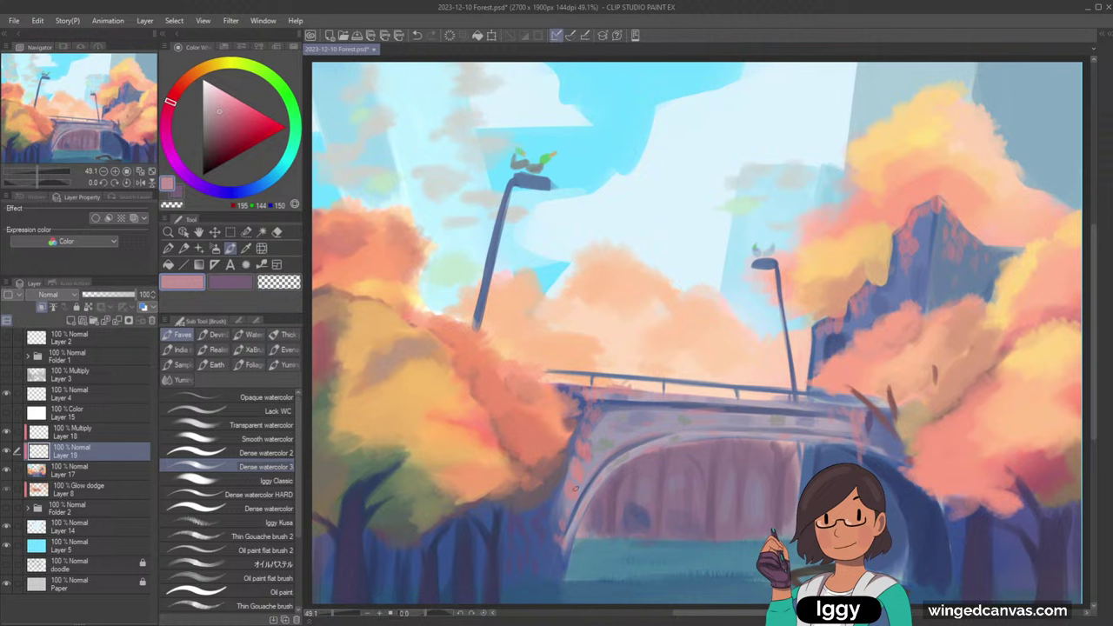
pyautogui.keyDown('alt'); pyautogui.click(581, 461); pyautogui.keyUp('alt')
pyautogui.moveTo(583, 486); pyautogui.dragTo(580, 499)
# - Add a new clipped layer directly above Layer 17 and paint a solid red, rounded two-legged figure standing on the bridge
pyautogui.click(89, 469)
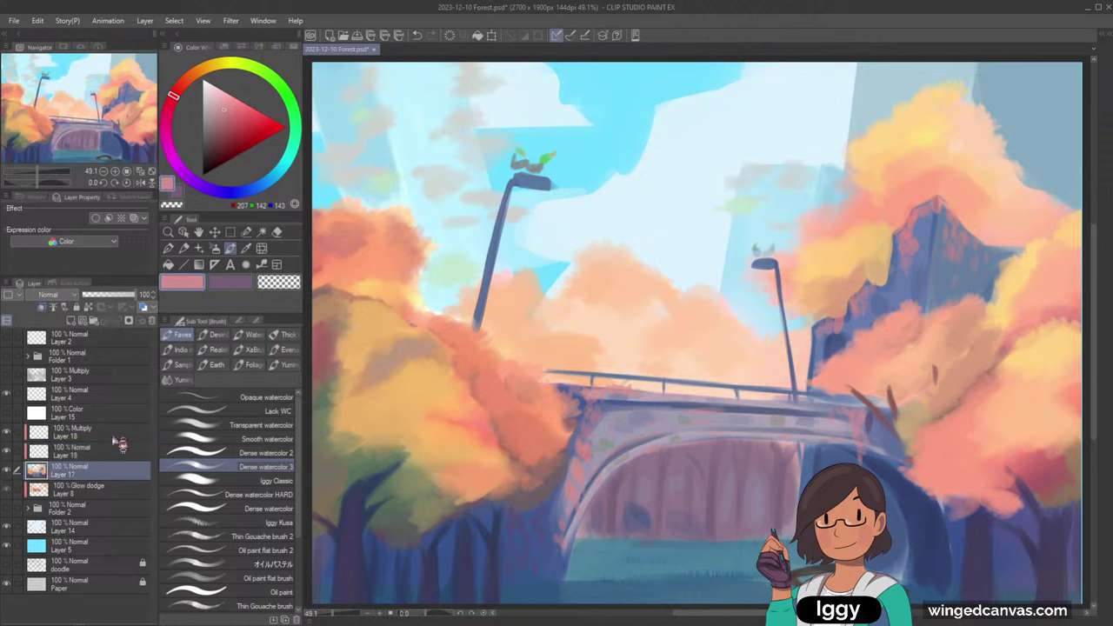
pyautogui.click(70, 320)
pyautogui.click(255, 118)
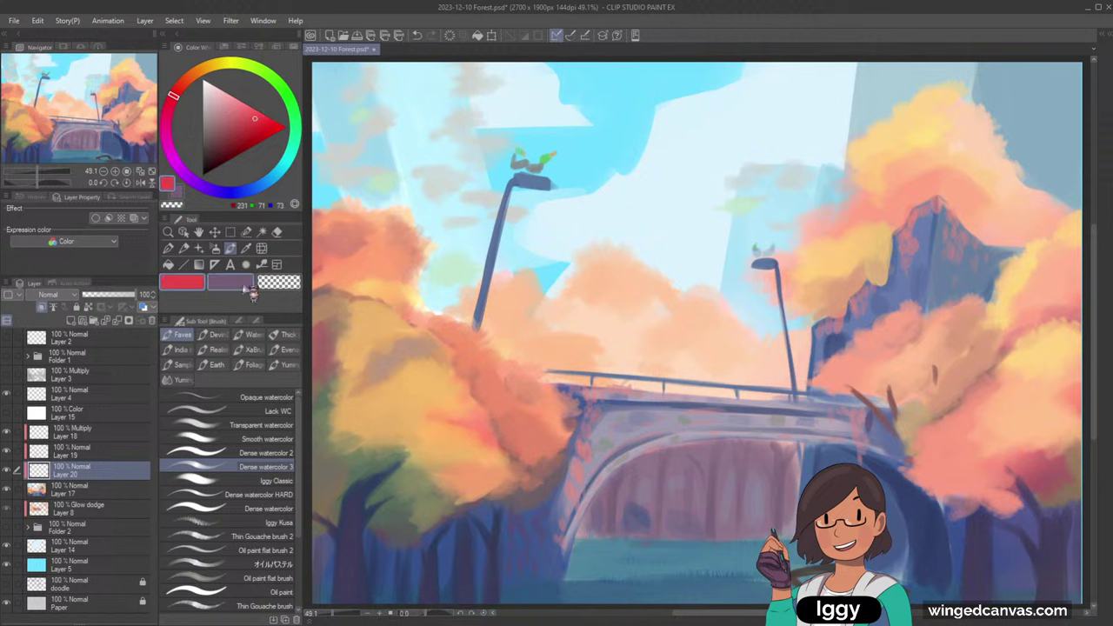
pyautogui.moveTo(676, 389)
pyautogui.mouseDown()
pyautogui.moveTo(680, 332)
pyautogui.moveTo(738, 366)
pyautogui.moveTo(739, 393)
pyautogui.mouseUp()
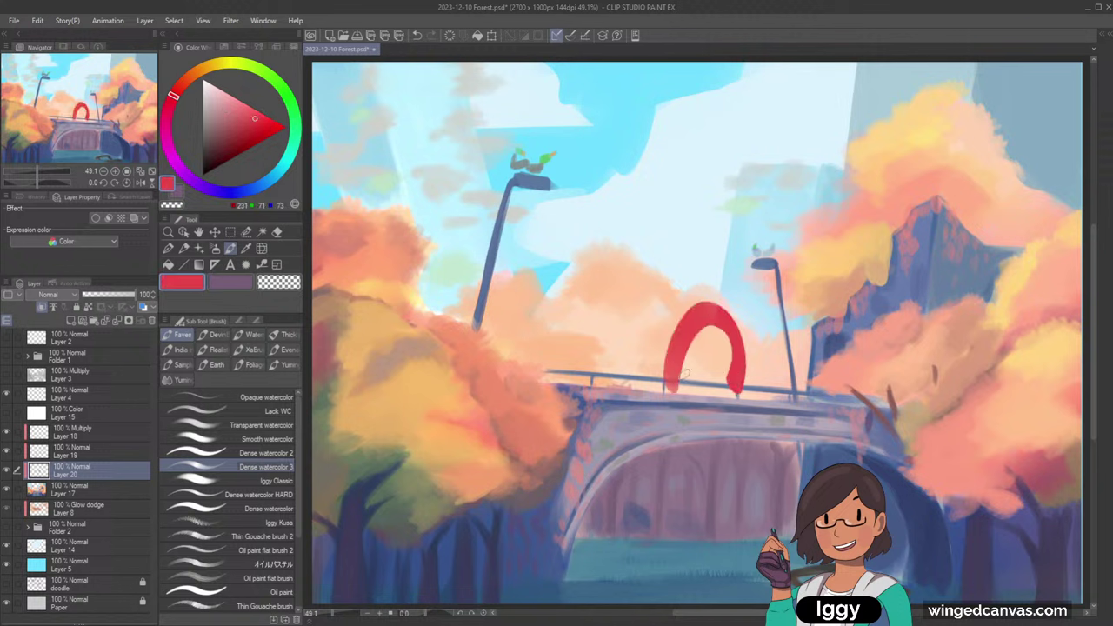
pyautogui.moveTo(700, 347)
pyautogui.mouseDown()
pyautogui.moveTo(671, 391)
pyautogui.moveTo(732, 335)
pyautogui.moveTo(718, 348)
pyautogui.moveTo(713, 338)
pyautogui.mouseUp()
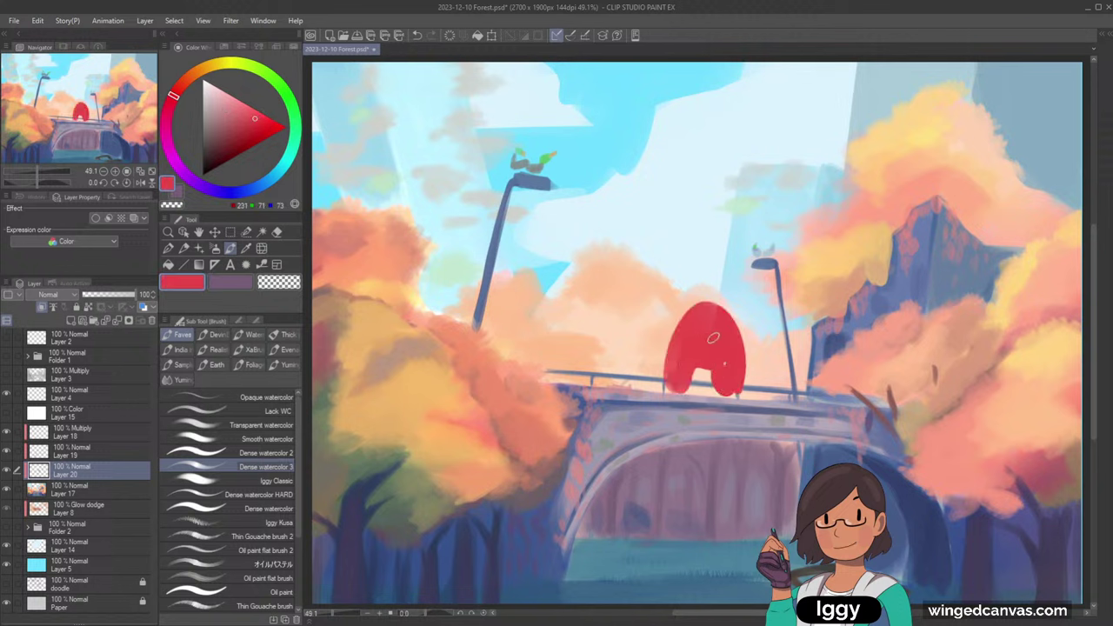
# - Paint a blue visor on the red figure and trim its feet along the railing with transparent color
pyautogui.click(247, 129)
pyautogui.click(273, 176)
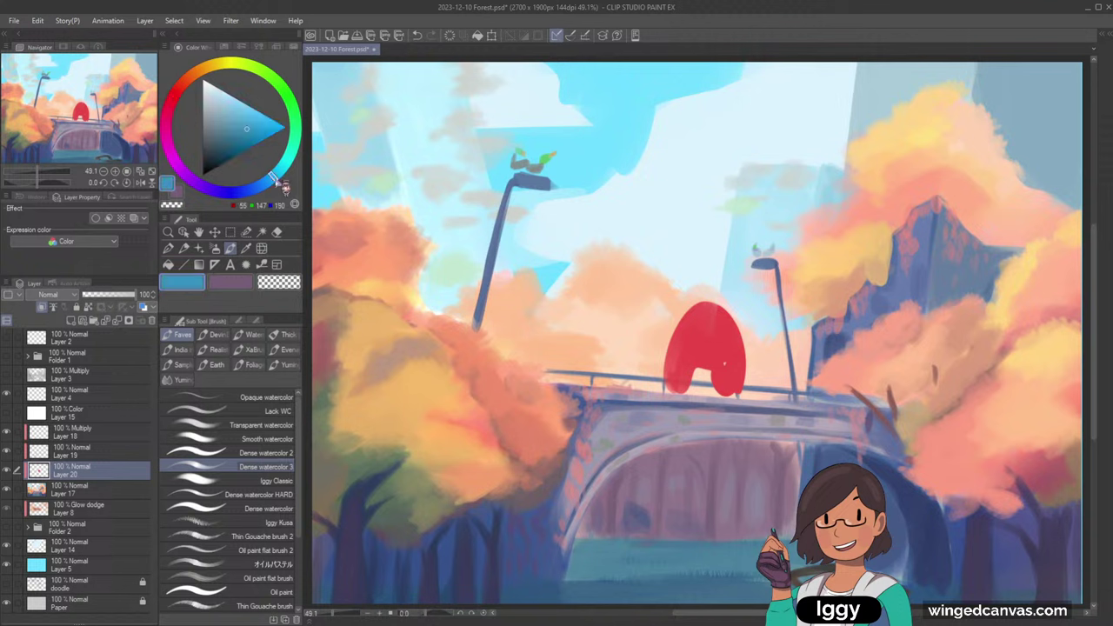
pyautogui.moveTo(691, 329); pyautogui.dragTo(730, 335)
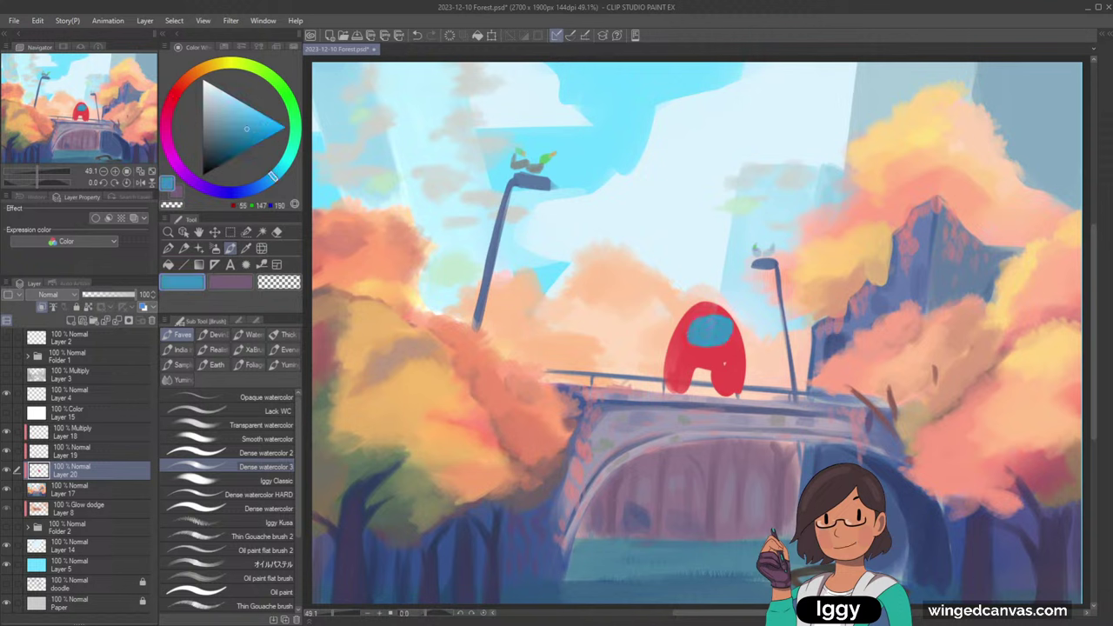
pyautogui.click(278, 281)
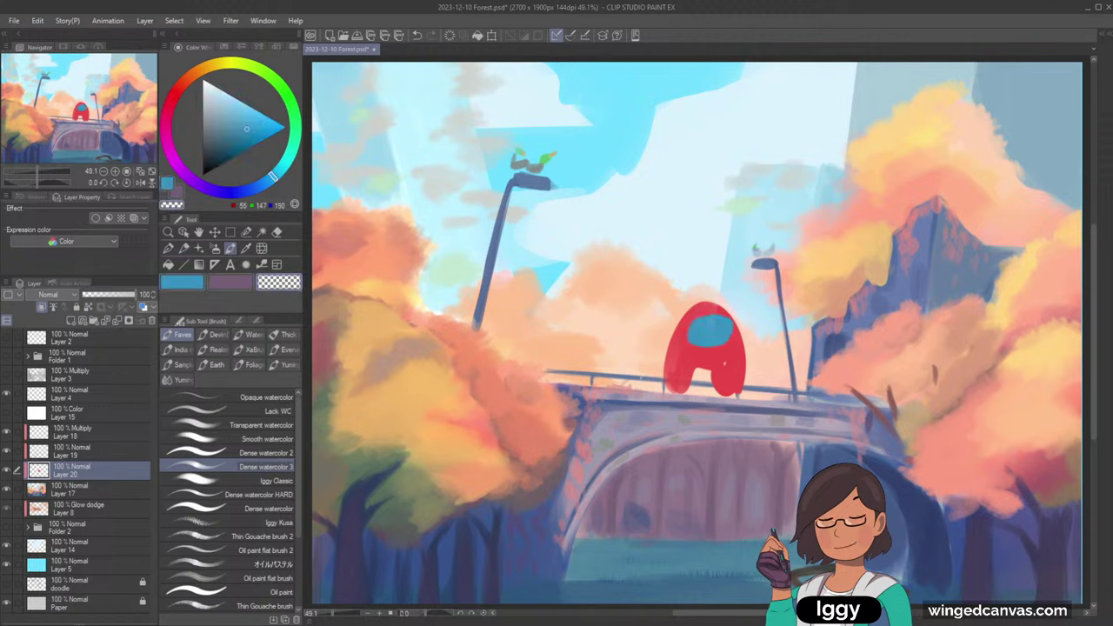
pyautogui.moveTo(665, 382); pyautogui.dragTo(741, 388)
# - Try scaling the red figure down, cancel the transformation, and delete the figure's layer
pyautogui.hotkey('ctrl', 't')
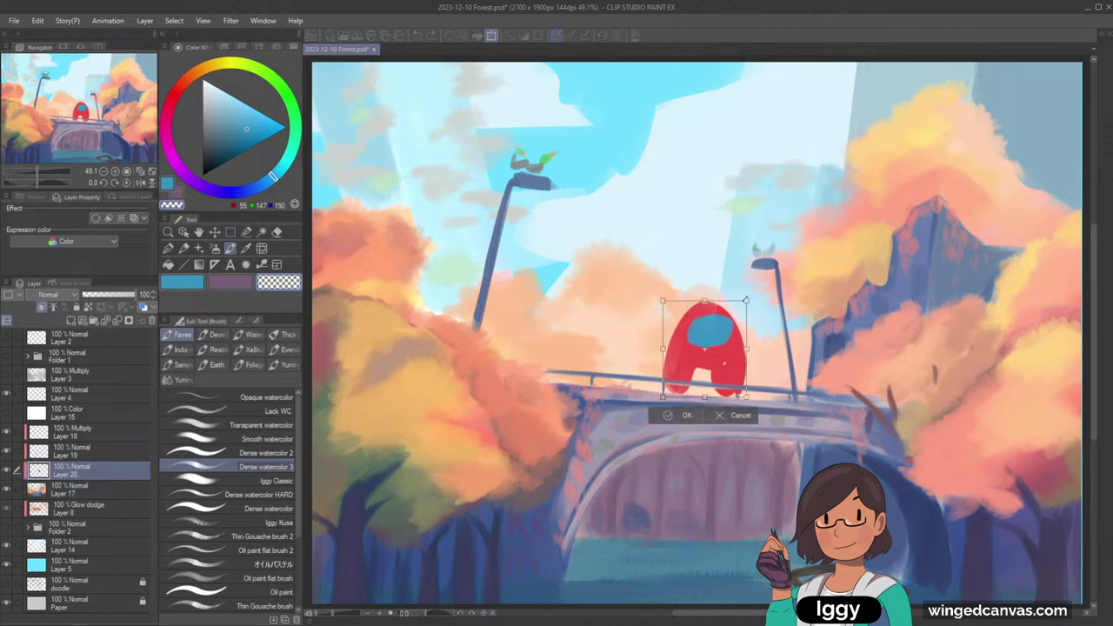
pyautogui.moveTo(745, 301); pyautogui.dragTo(725, 354)
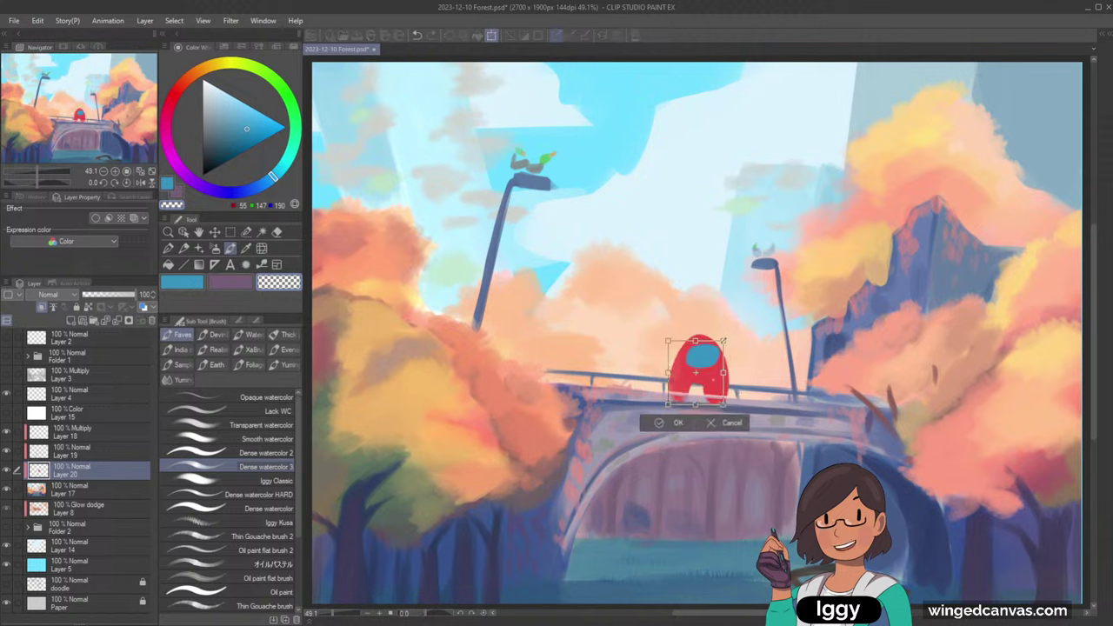
pyautogui.click(734, 424)
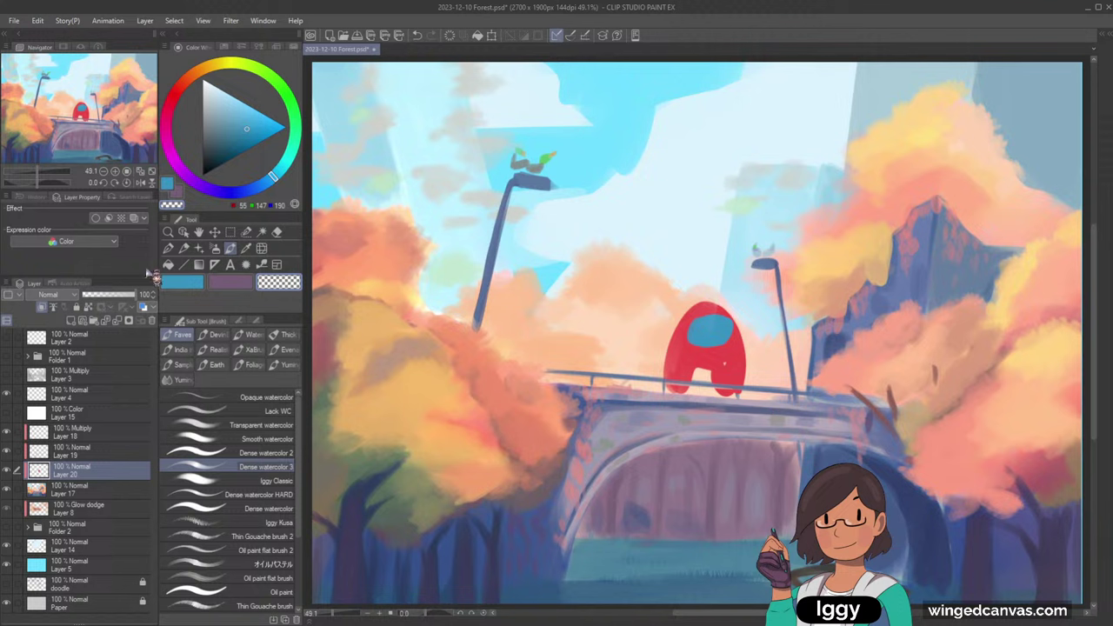
pyautogui.press('Delete')
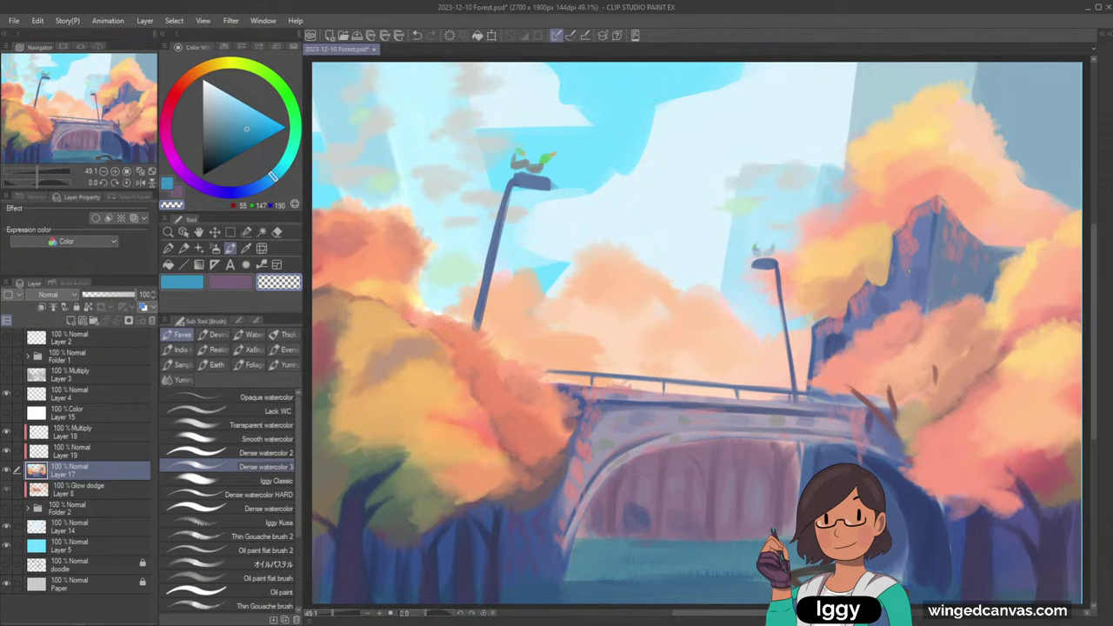
# - Sample coral from the bridge's ivy and dark blue from the left lamp, and merge Layers 18 and 19 into Layer 17
pyautogui.scroll(-4, 910, 271)
pyautogui.scroll(3, 910, 271)
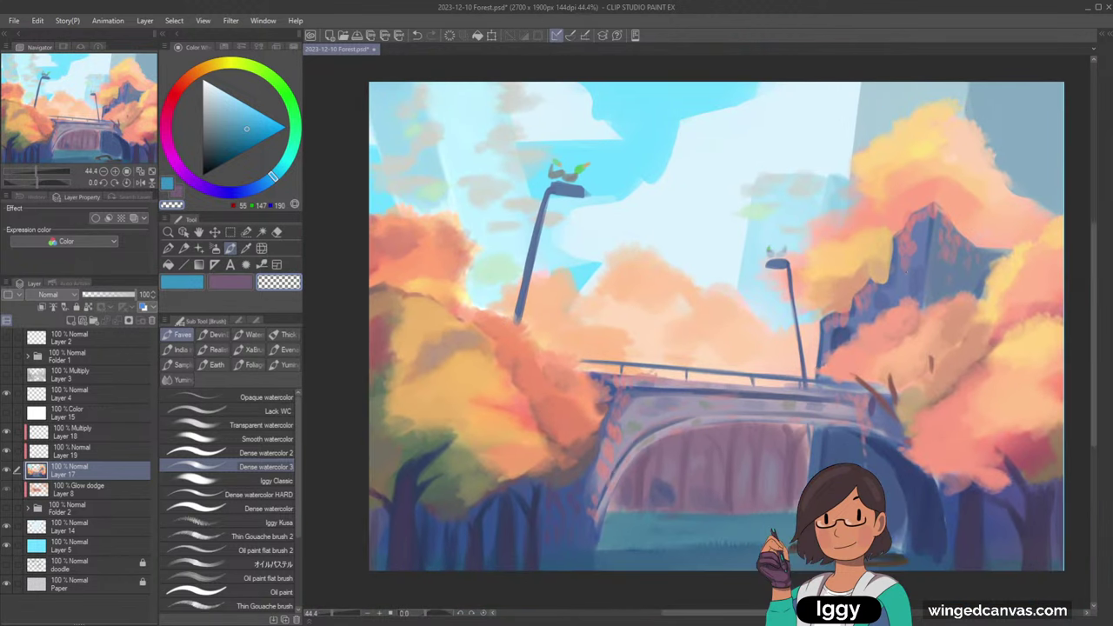
pyautogui.keyDown('alt'); pyautogui.click(613, 458); pyautogui.keyUp('alt')
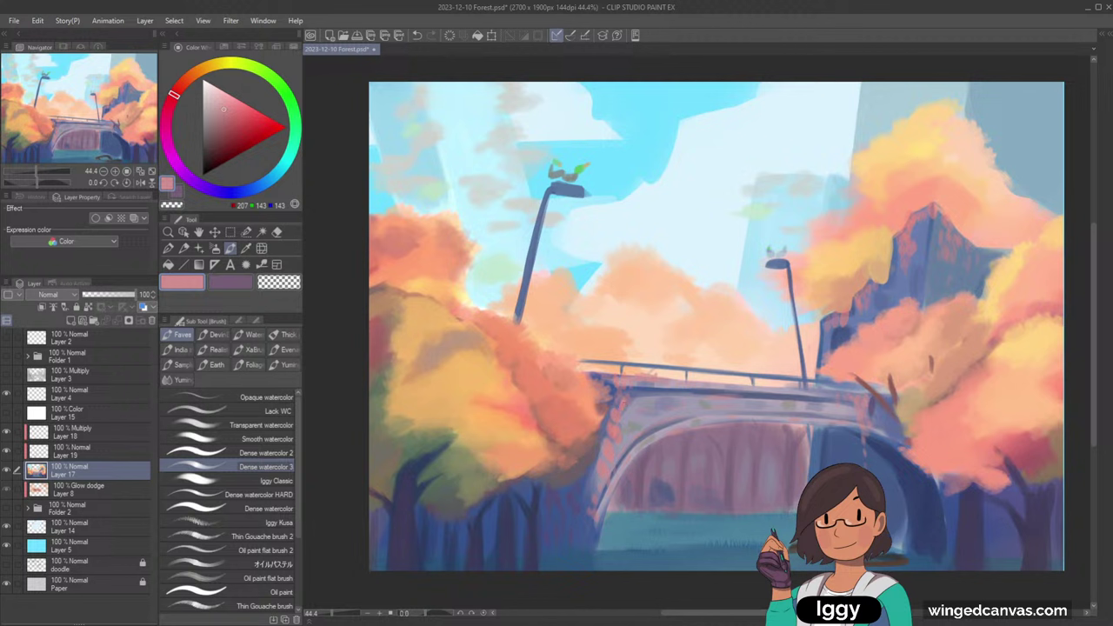
pyautogui.keyDown('alt'); pyautogui.click(569, 190); pyautogui.keyUp('alt')
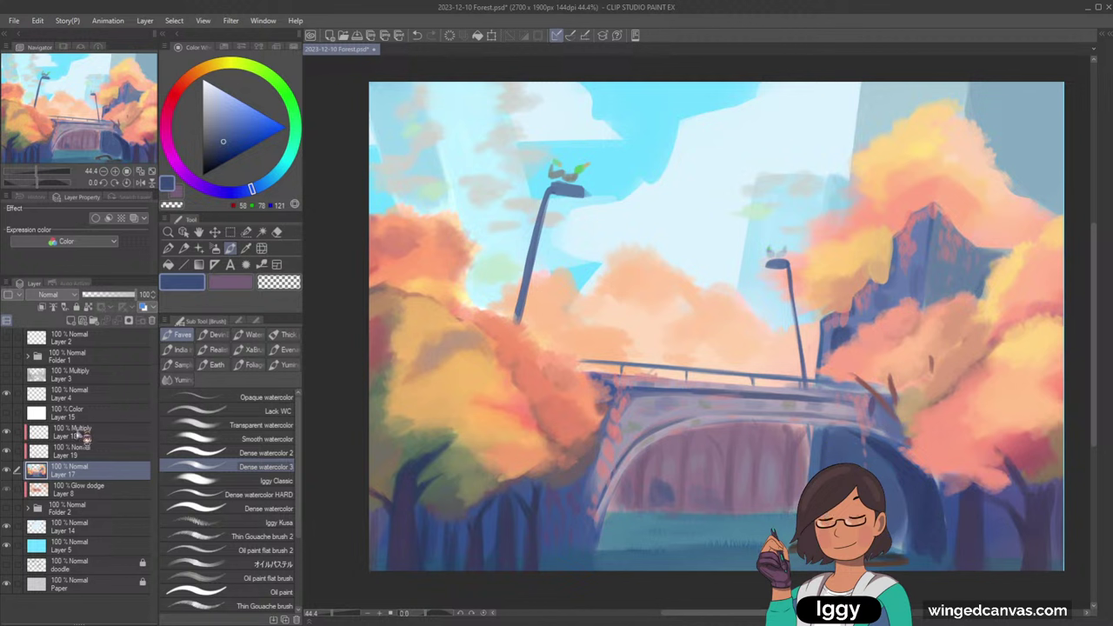
pyautogui.keyDown('shift'); pyautogui.click(95, 435); pyautogui.keyUp('shift')
pyautogui.hotkey('shift', 'alt', 'e')
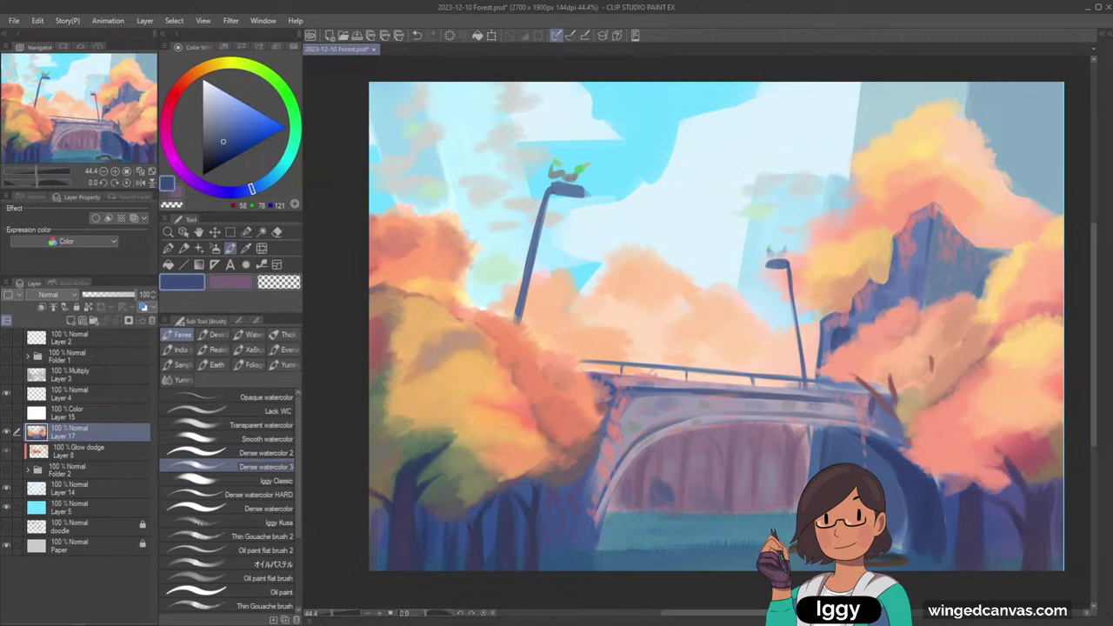
# - Touch up the leaves beside the tower with sampled pink, and texture the peach background trees using Thin Gouache brush 2
pyautogui.keyDown('alt'); pyautogui.click(853, 436); pyautogui.keyUp('alt')
pyautogui.keyDown('alt'); pyautogui.click(848, 315); pyautogui.keyUp('alt')
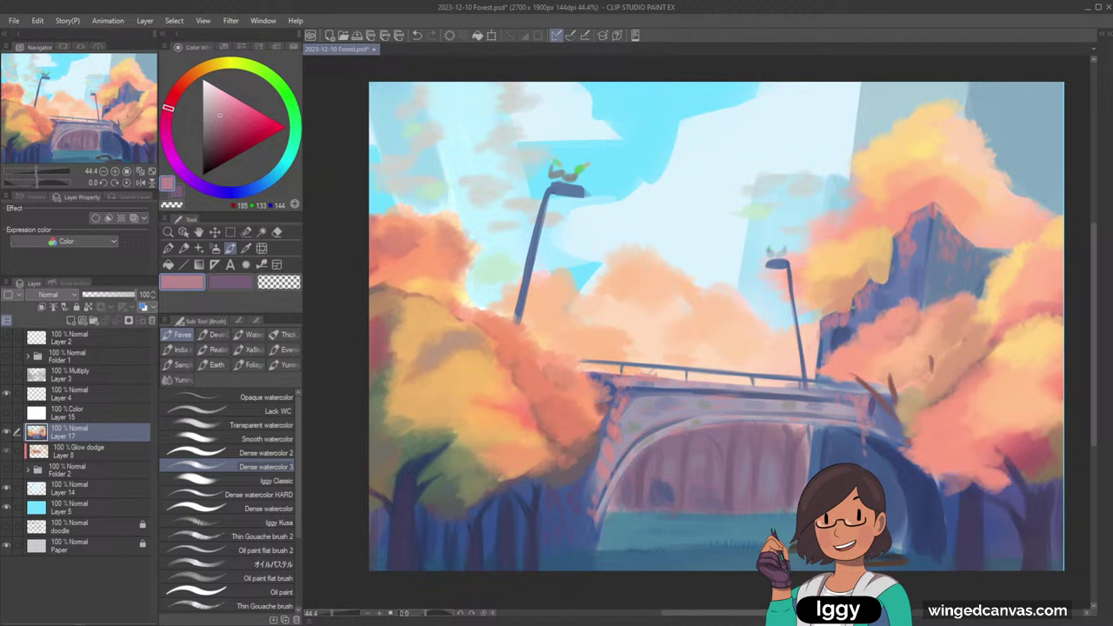
pyautogui.keyDown('alt'); pyautogui.click(602, 311); pyautogui.keyUp('alt')
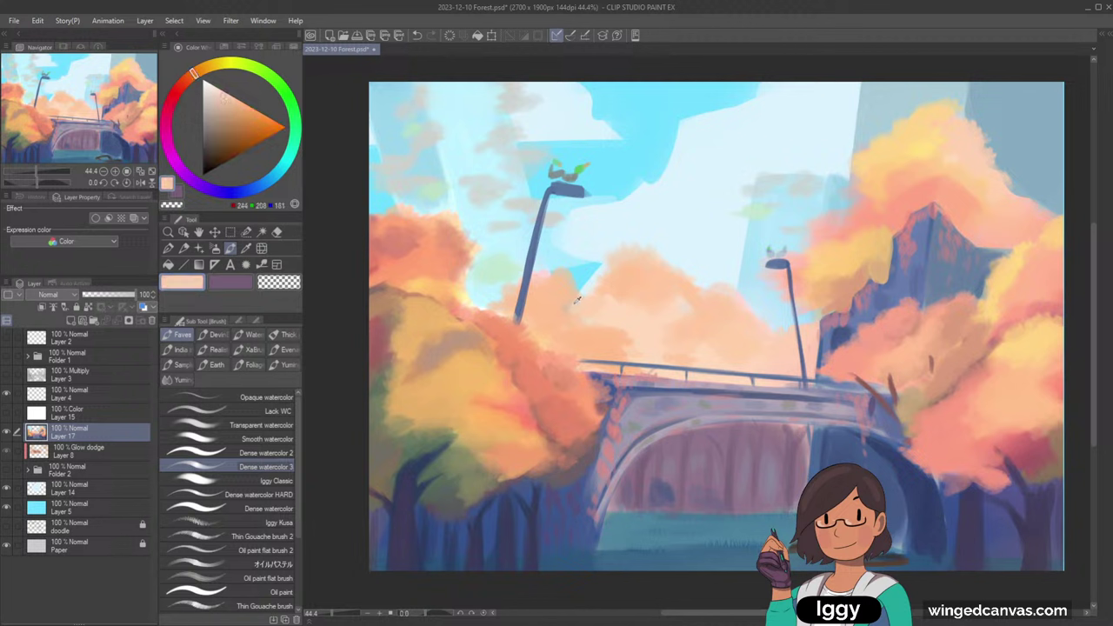
pyautogui.click(260, 535)
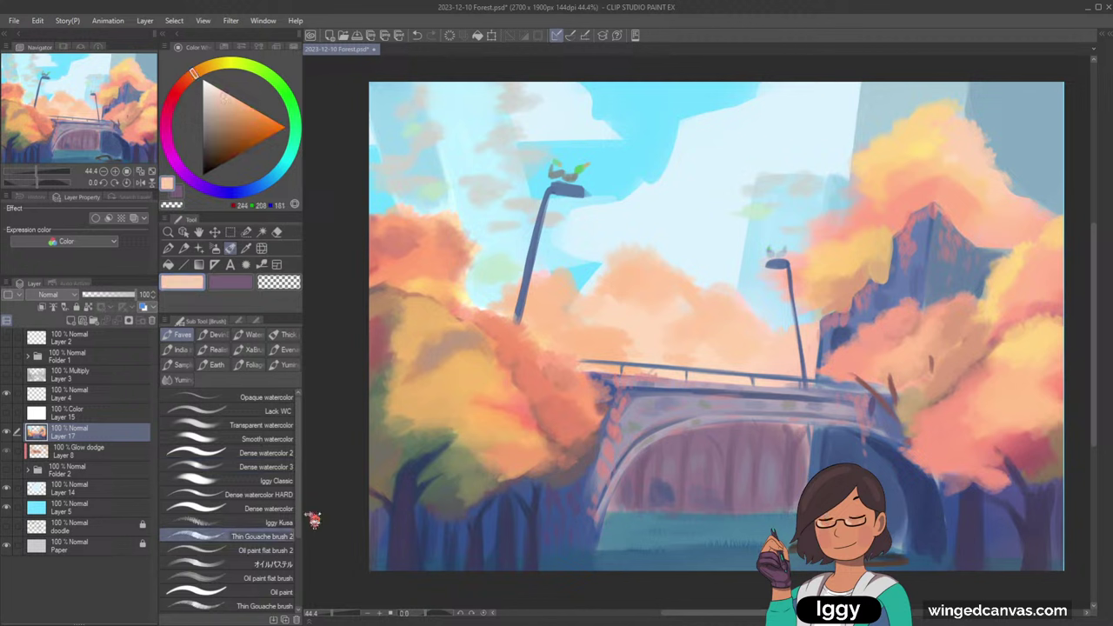
pyautogui.keyDown('alt'); pyautogui.click(604, 310); pyautogui.keyUp('alt')
pyautogui.keyDown('alt'); pyautogui.click(647, 310); pyautogui.keyUp('alt')
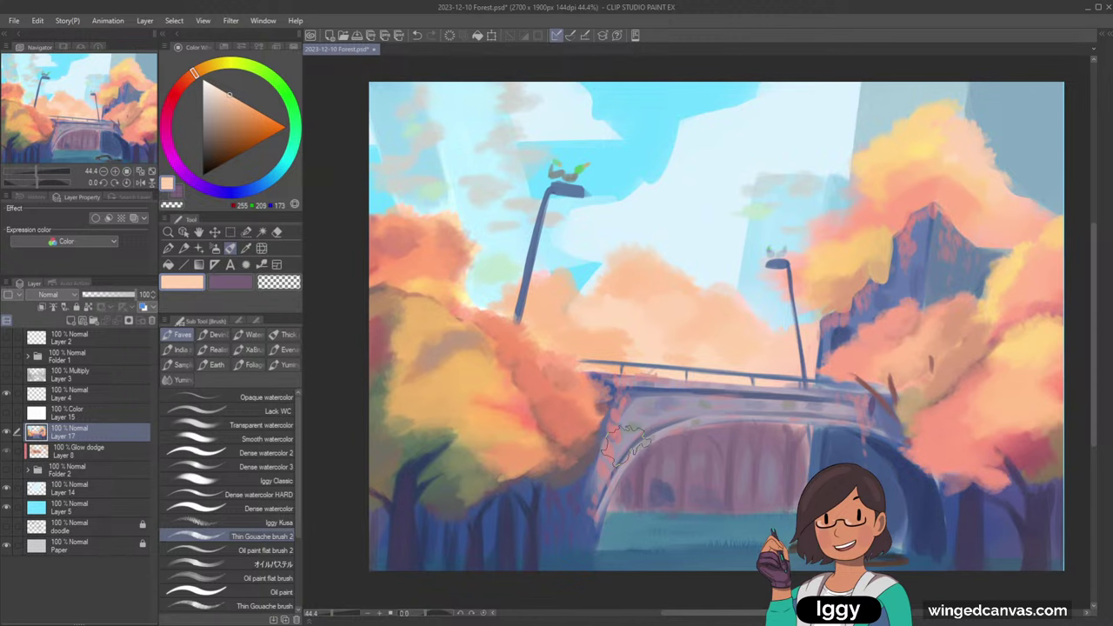
# - Extend the orange beak of the duck on the left street lamp using Dense watercolor 3 and sampled, brightened orange
pyautogui.click(168, 231)
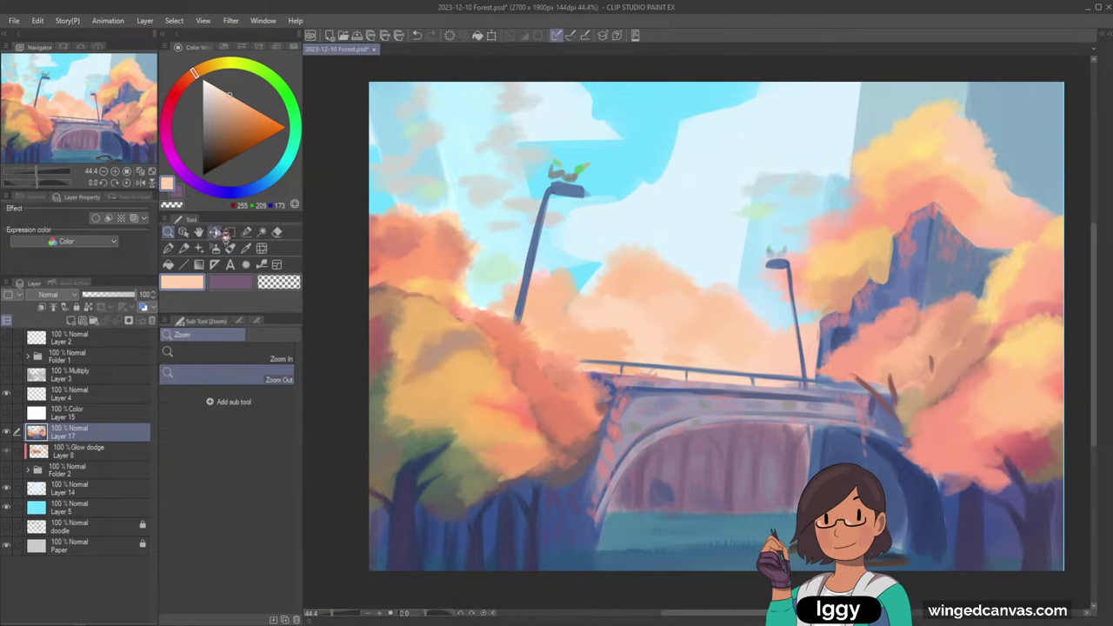
pyautogui.click(613, 156)
pyautogui.keyDown('alt'); pyautogui.click(571, 200); pyautogui.keyUp('alt')
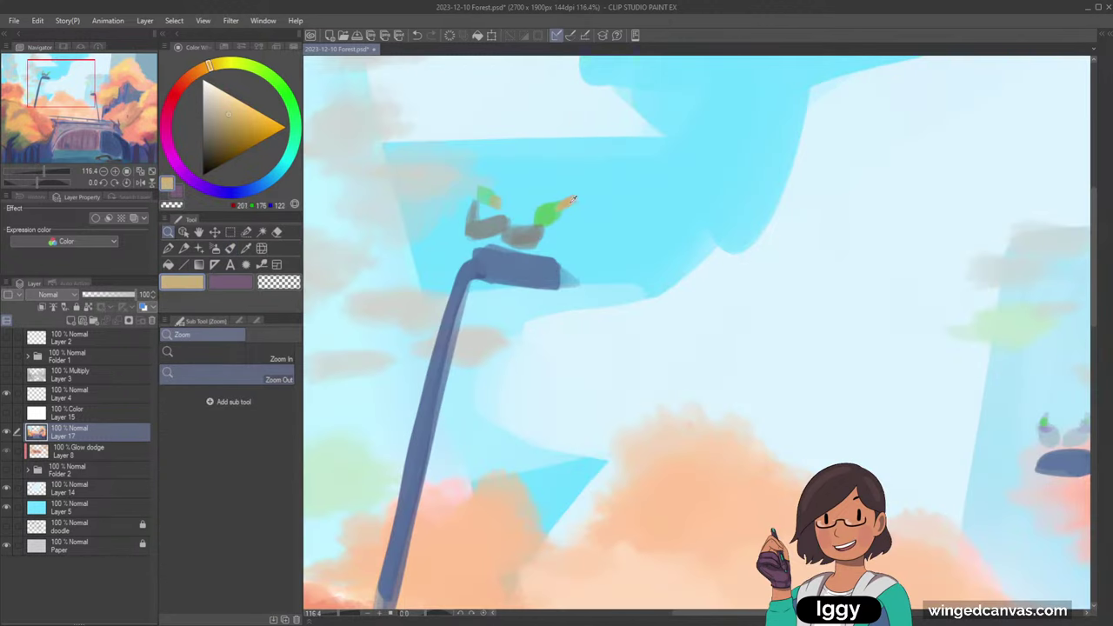
pyautogui.click(201, 69)
pyautogui.click(234, 131)
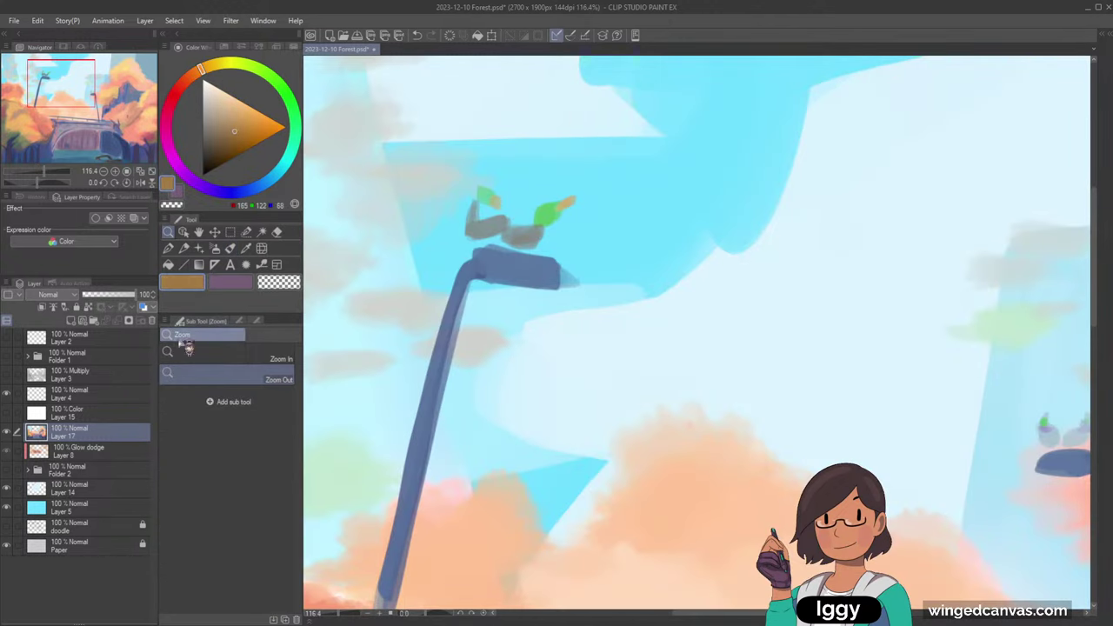
pyautogui.click(230, 248)
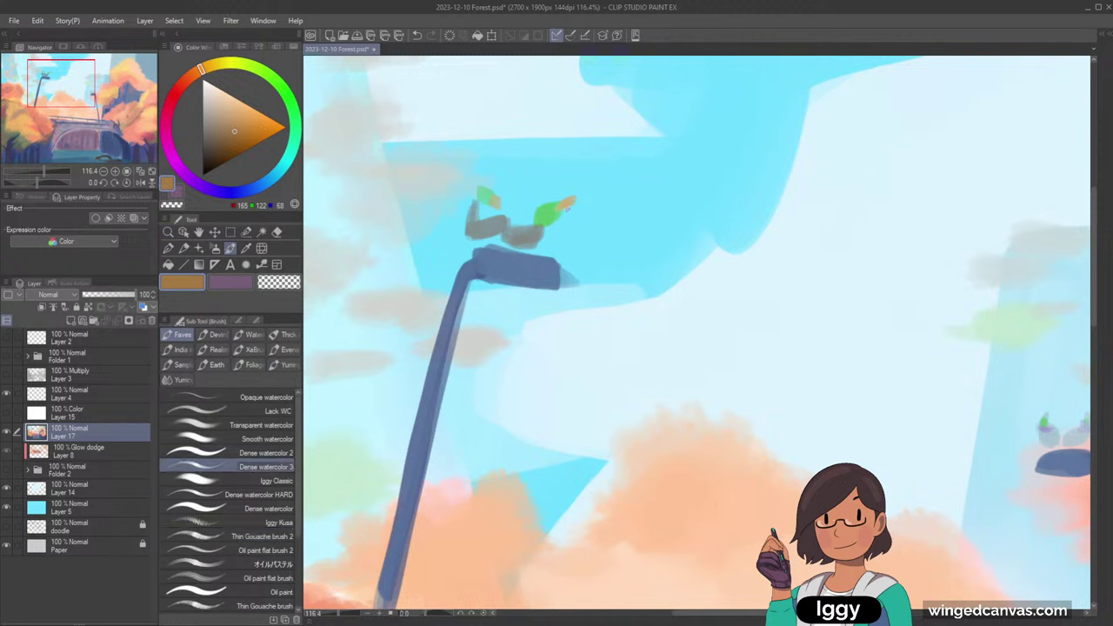
pyautogui.click(246, 104)
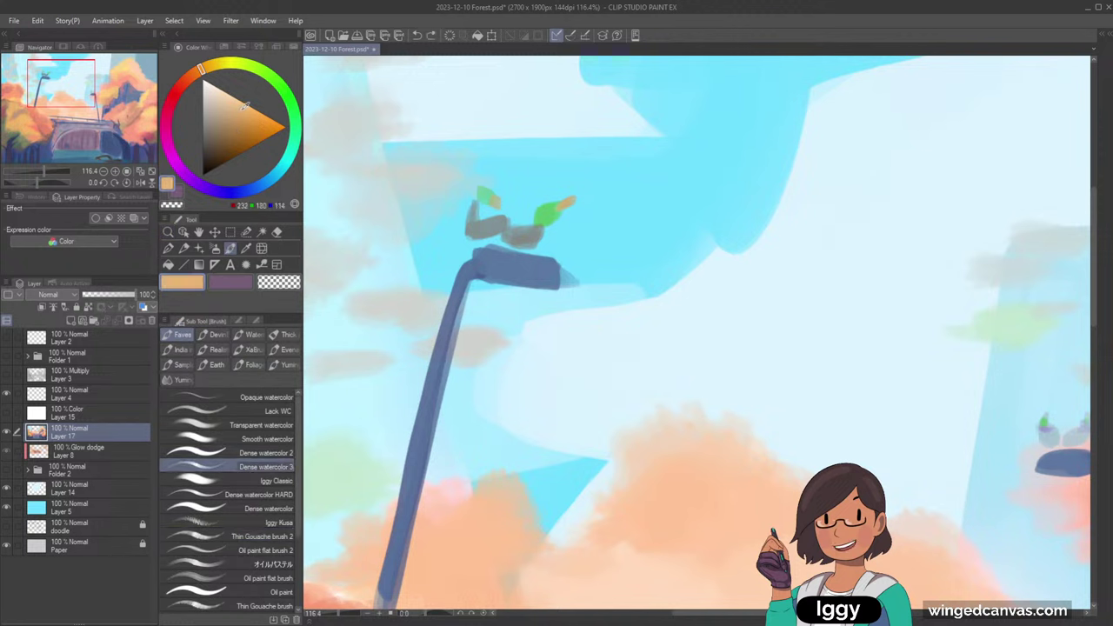
pyautogui.click(243, 109)
pyautogui.moveTo(571, 200); pyautogui.dragTo(580, 207)
# - Add dark gray eye and beak details to the lamp's duck and refine them with sampled tan, green and gray
pyautogui.click(292, 105)
pyautogui.moveTo(219, 150); pyautogui.dragTo(202, 154)
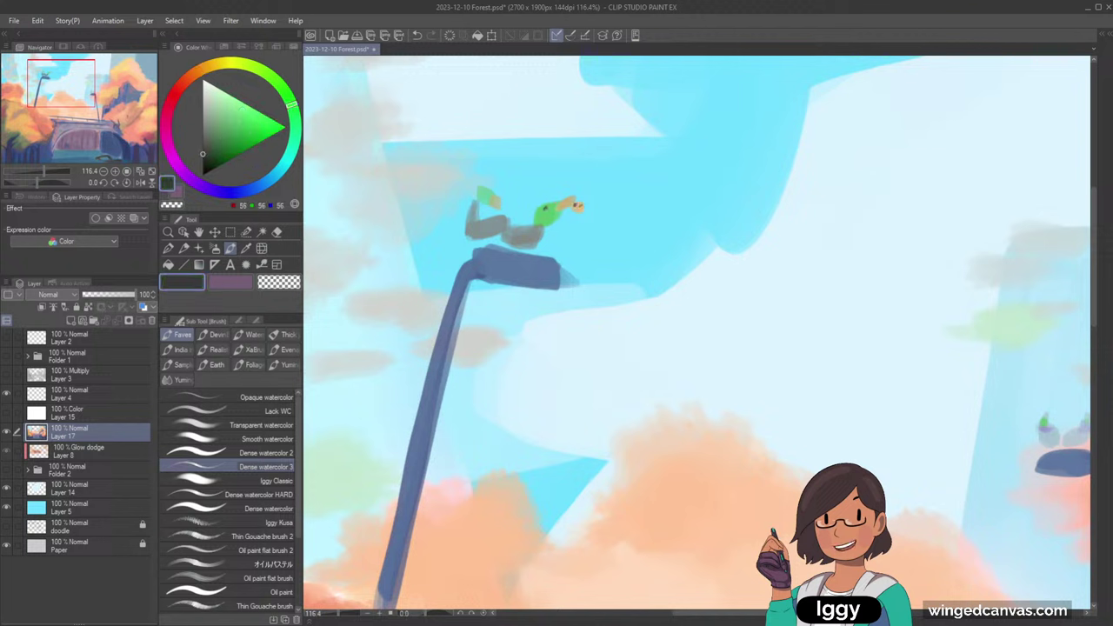
pyautogui.keyDown('alt'); pyautogui.click(576, 206); pyautogui.keyUp('alt')
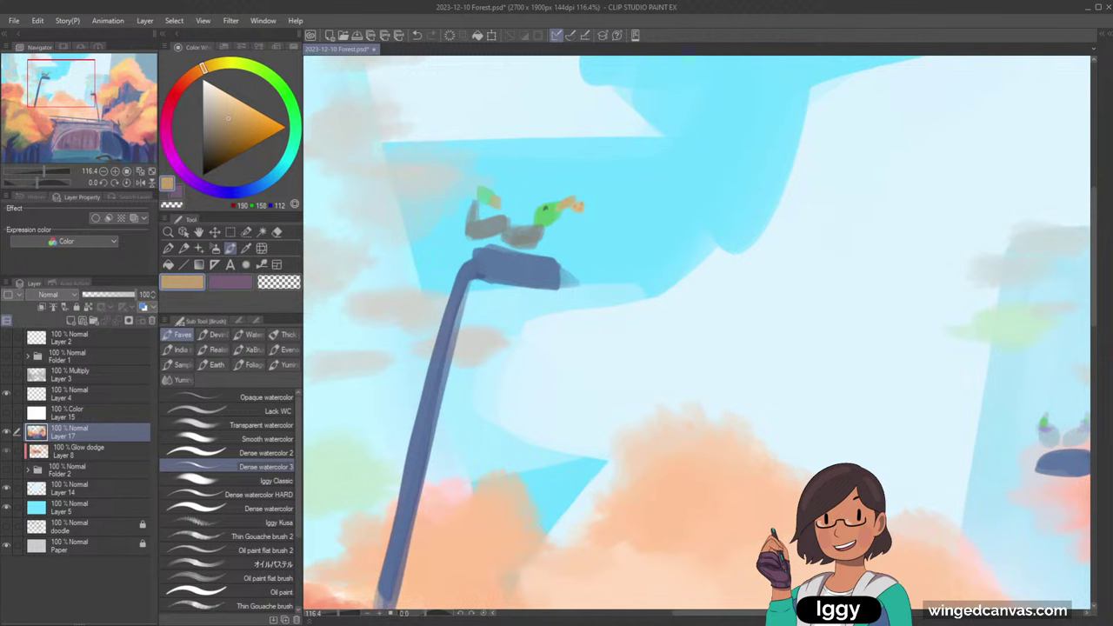
pyautogui.keyDown('alt'); pyautogui.click(545, 208); pyautogui.keyUp('alt')
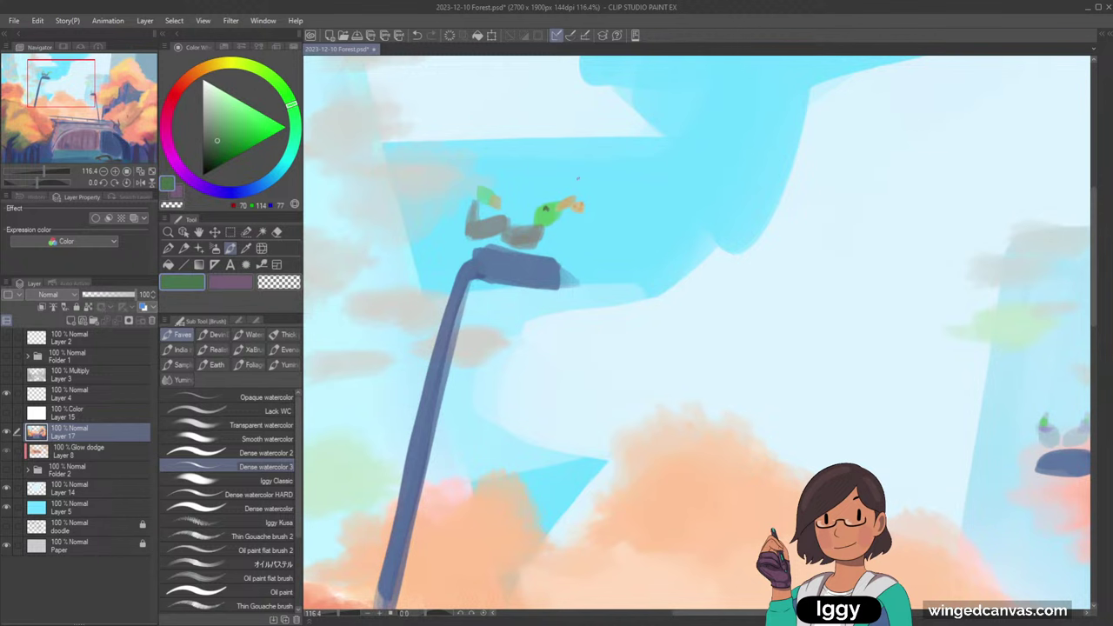
pyautogui.click(151, 172)
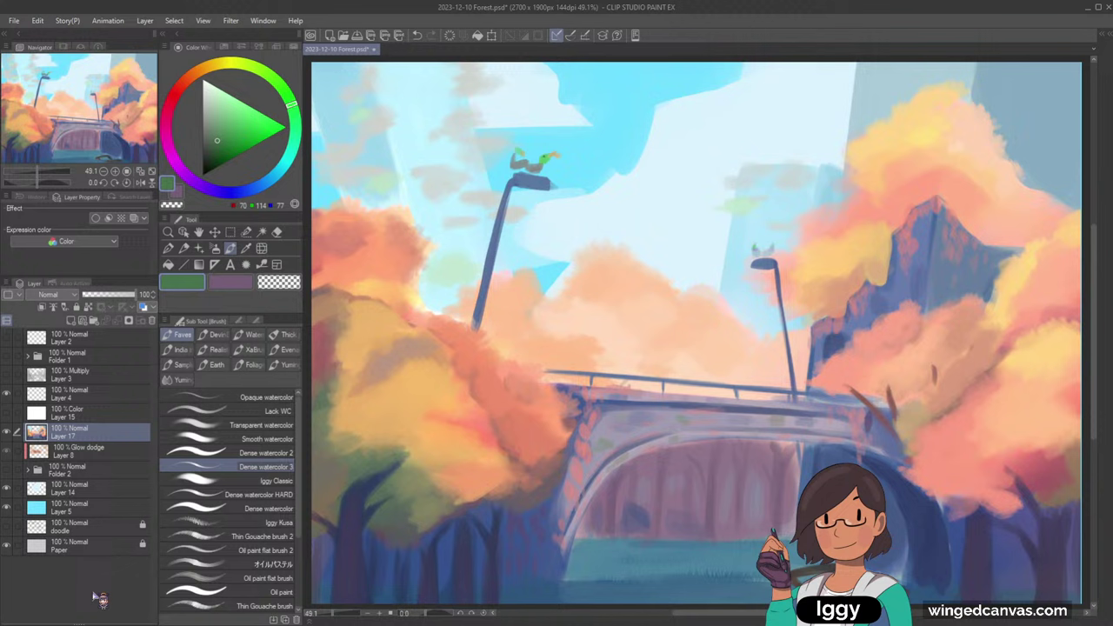
pyautogui.scroll(2, 540, 148)
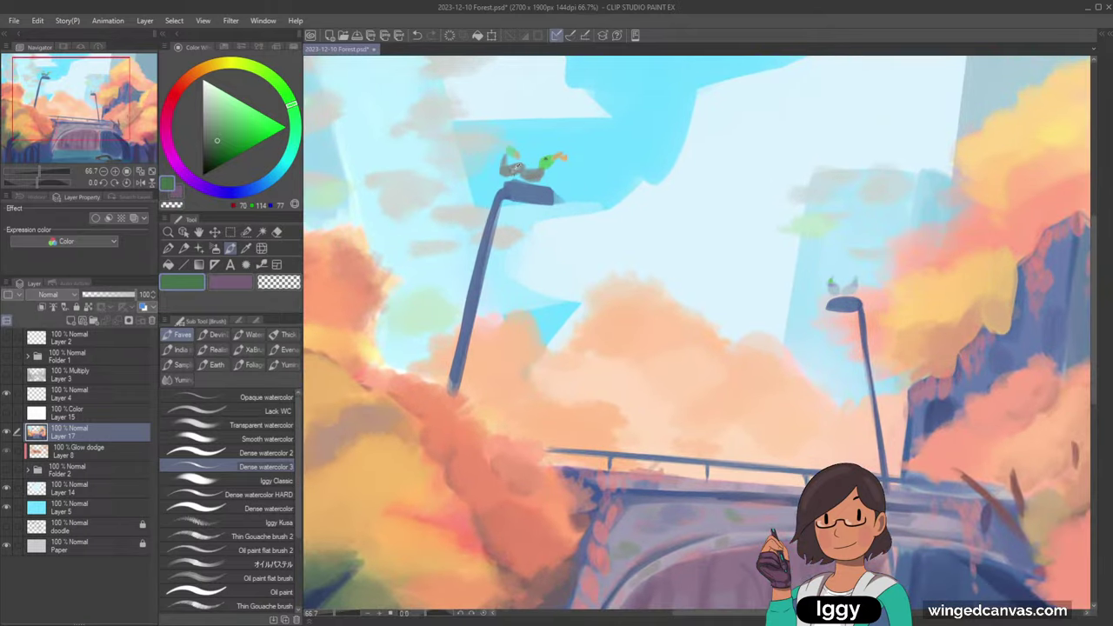
pyautogui.keyDown('alt'); pyautogui.click(526, 171); pyautogui.keyUp('alt')
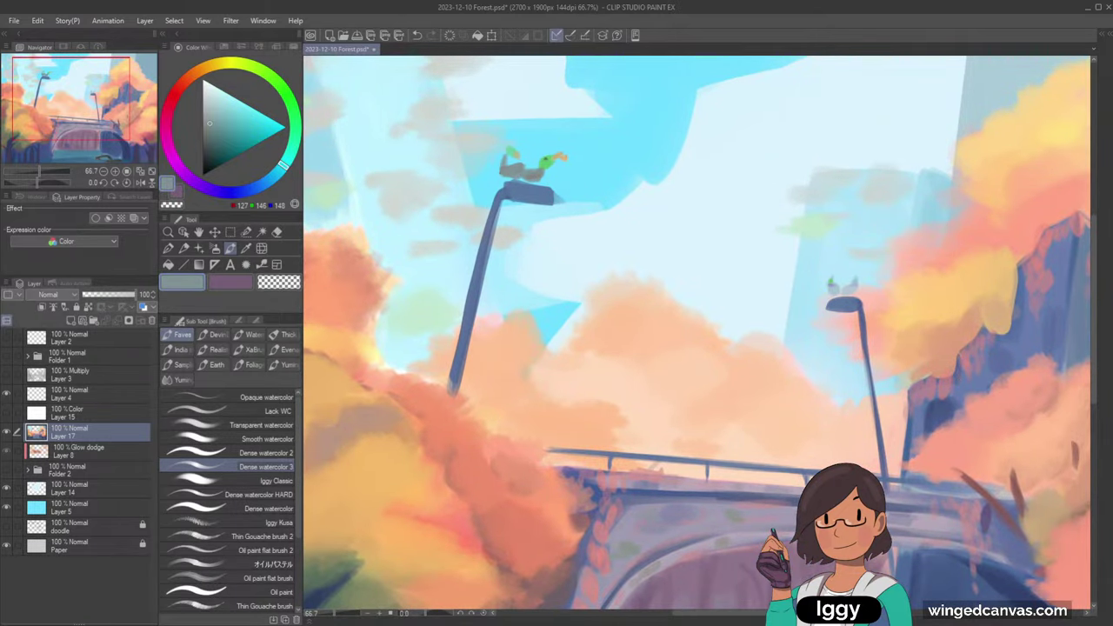
pyautogui.scroll(-3, 559, 132)
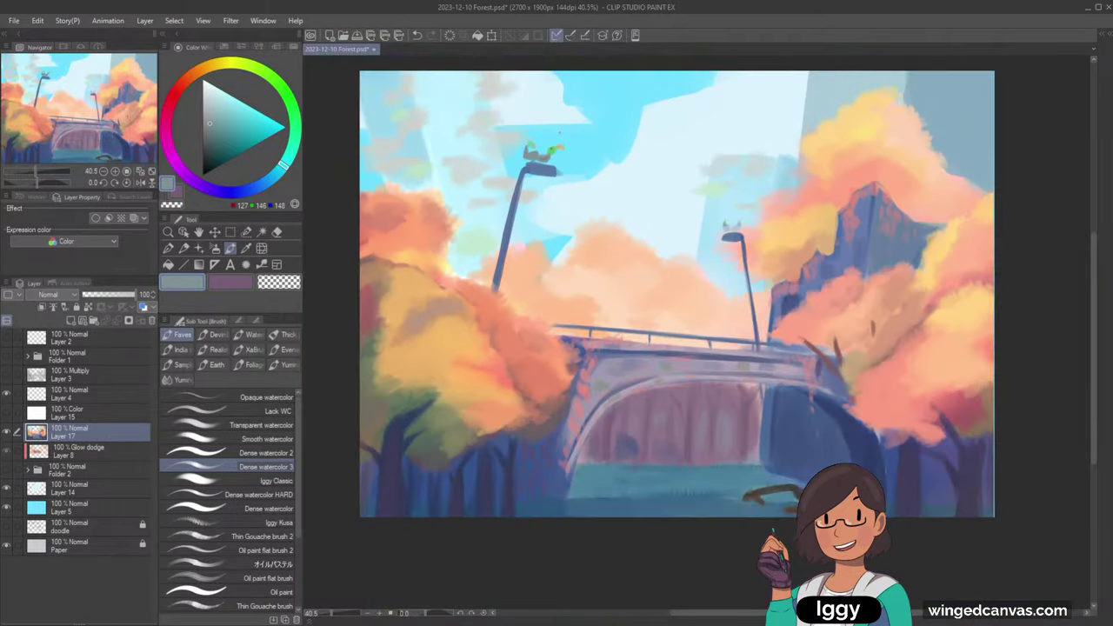
# - Sample blues from the grass under the bridge, and touch up the peach trees beside the left lamp with Thin Gouache brush 2
pyautogui.keyDown('alt'); pyautogui.click(600, 506); pyautogui.keyUp('alt')
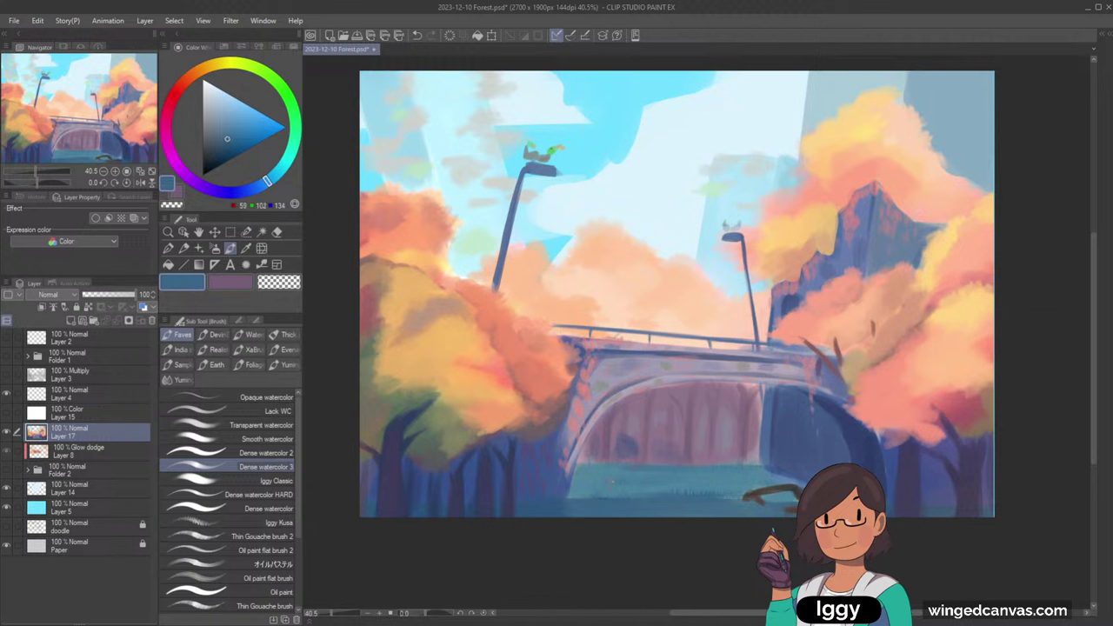
pyautogui.keyDown('alt'); pyautogui.click(609, 484); pyautogui.keyUp('alt')
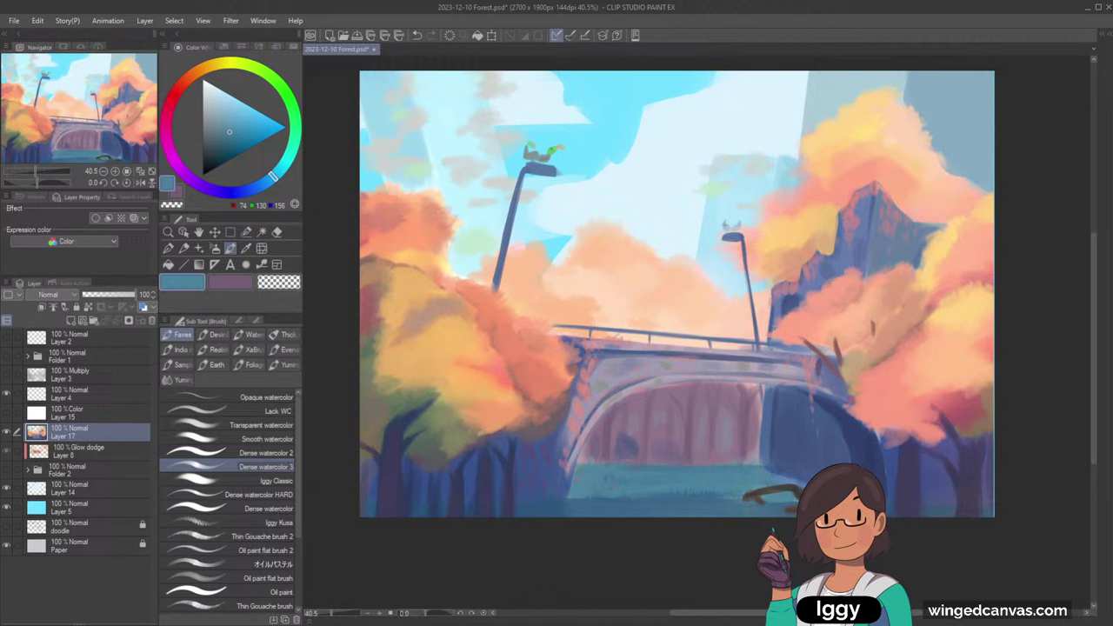
pyautogui.keyDown('alt'); pyautogui.click(549, 271); pyautogui.keyUp('alt')
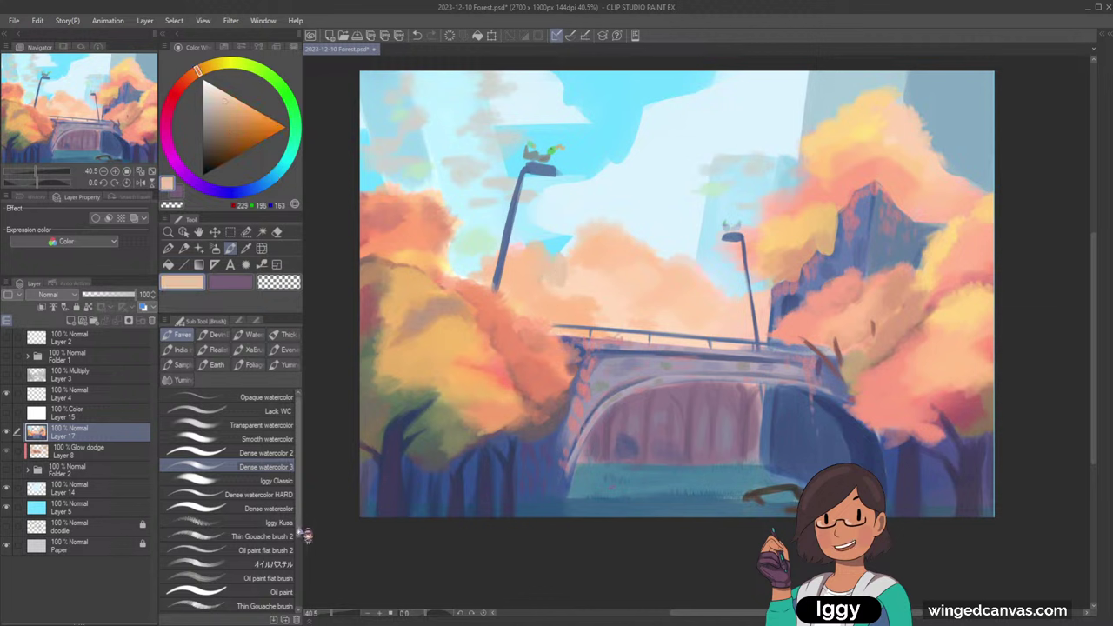
pyautogui.click(260, 536)
pyautogui.keyDown('alt'); pyautogui.click(596, 277); pyautogui.keyUp('alt')
pyautogui.moveTo(597, 277)
pyautogui.mouseDown()
pyautogui.moveTo(573, 278)
pyautogui.moveTo(584, 268)
pyautogui.moveTo(561, 261)
pyautogui.moveTo(565, 296)
pyautogui.mouseUp()
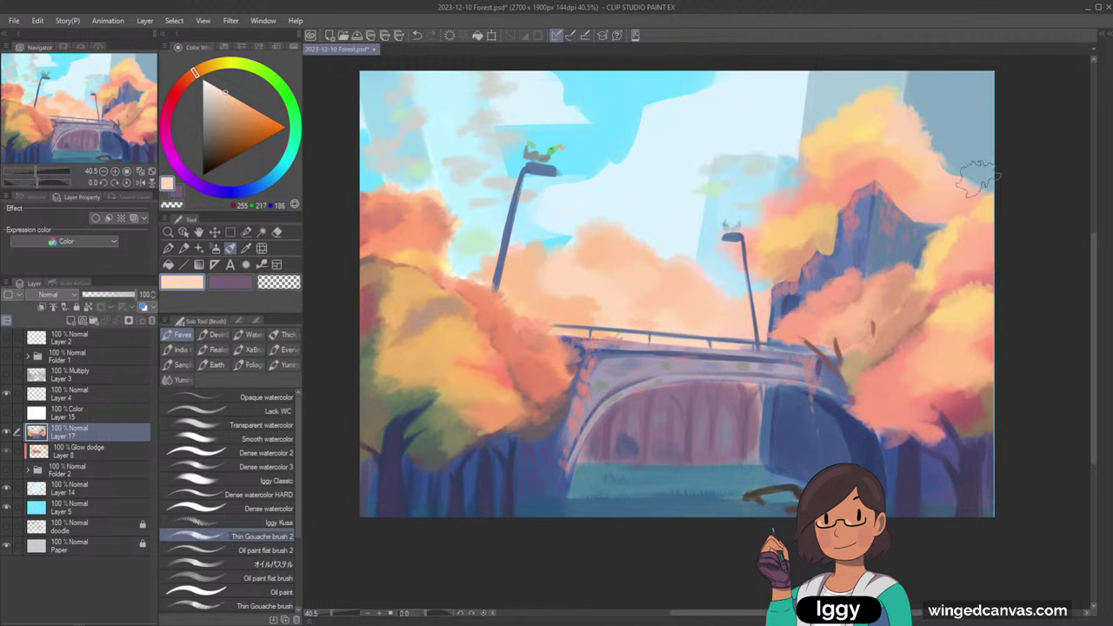
# - Brush sampled golden yellow foliage onto the autumn tree beside the tower, reaching the canvas's right edge
pyautogui.scroll(-1, 993, 242)
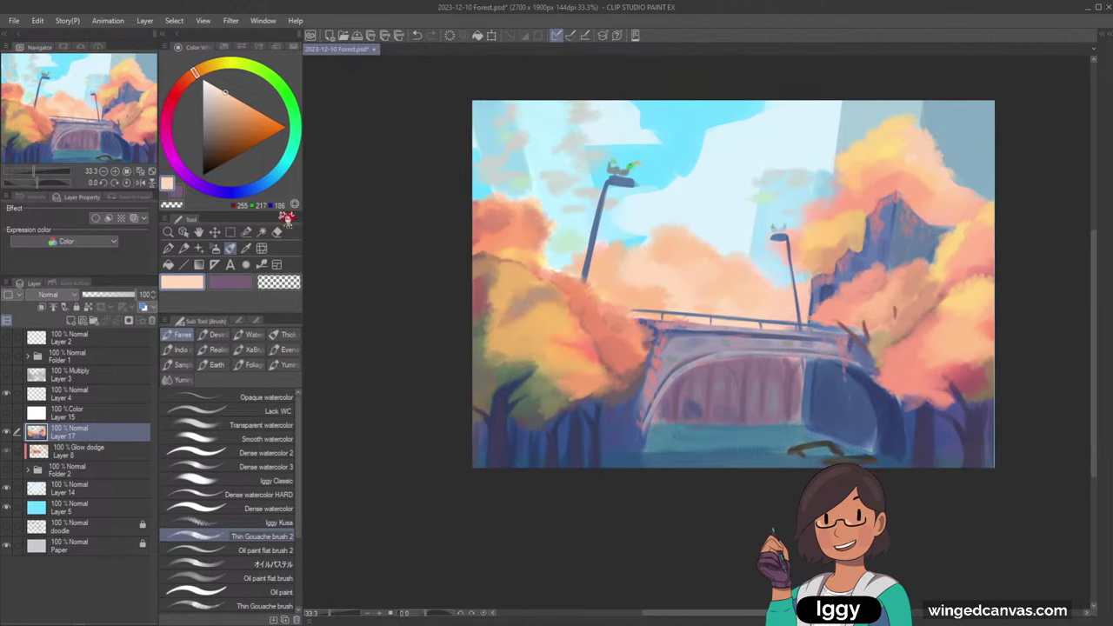
pyautogui.moveTo(909, 246); pyautogui.dragTo(757, 300)
pyautogui.scroll(1, 845, 223)
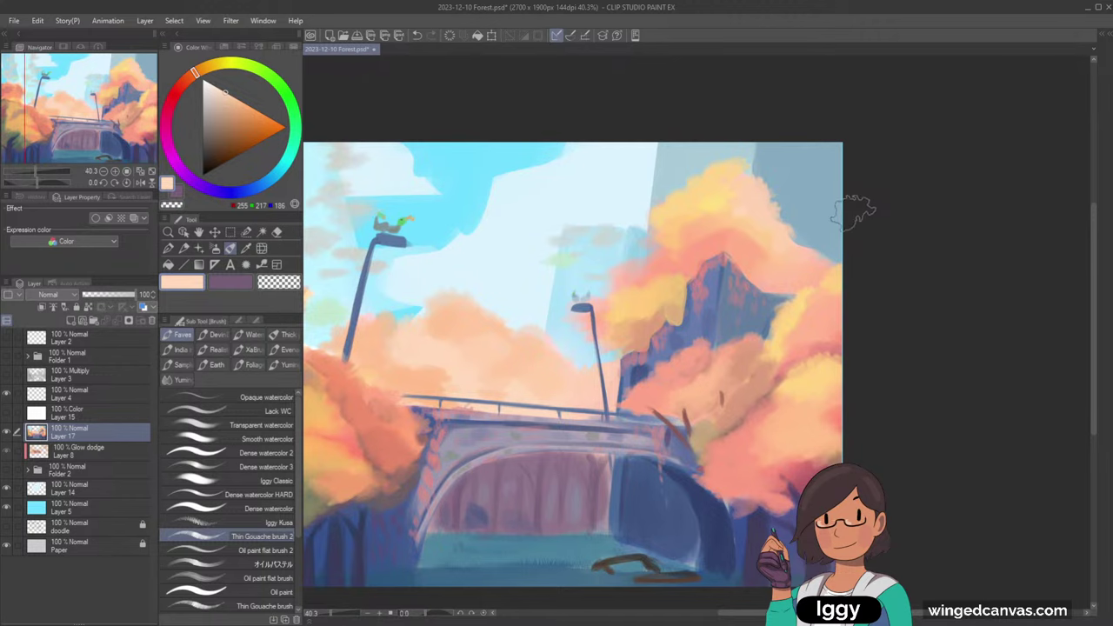
pyautogui.scroll(-1, 859, 204)
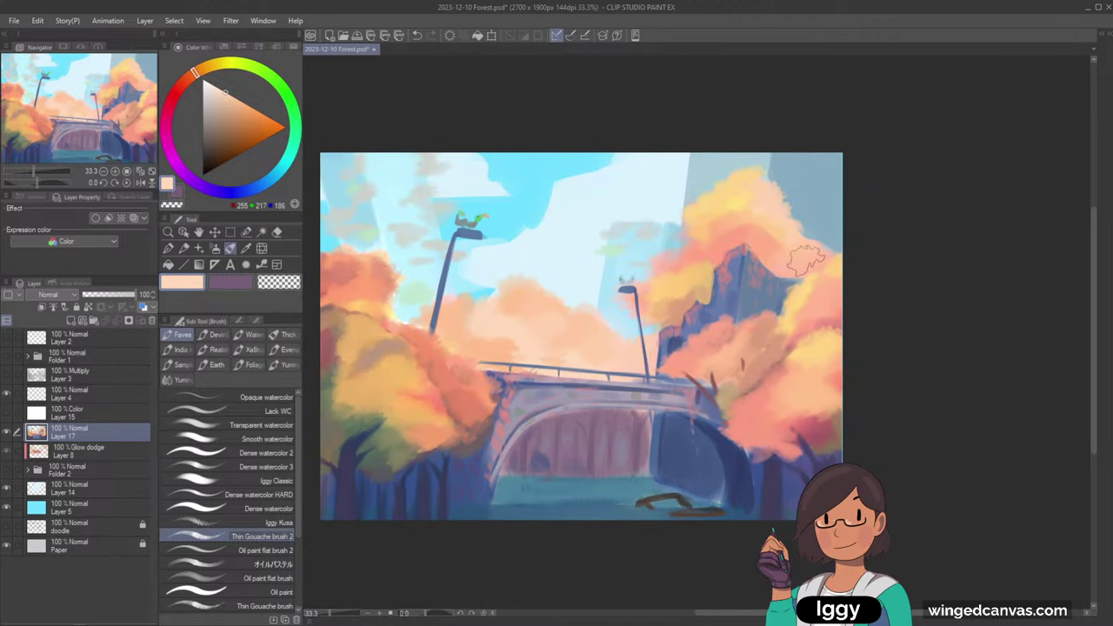
pyautogui.scroll(-2, 813, 259)
pyautogui.scroll(1, 810, 259)
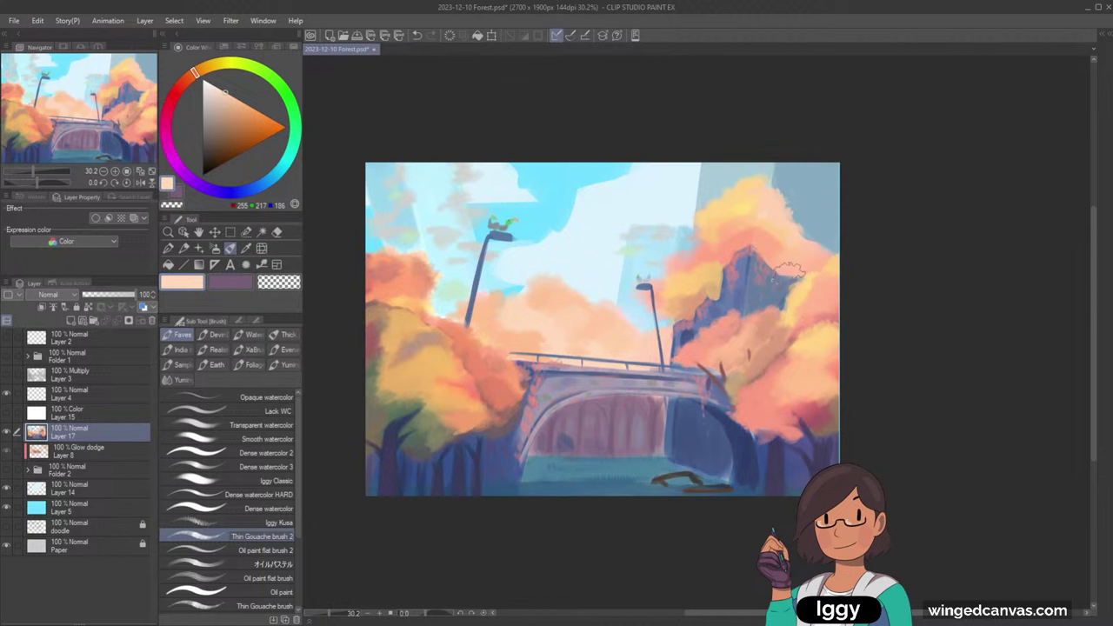
pyautogui.scroll(1, 788, 324)
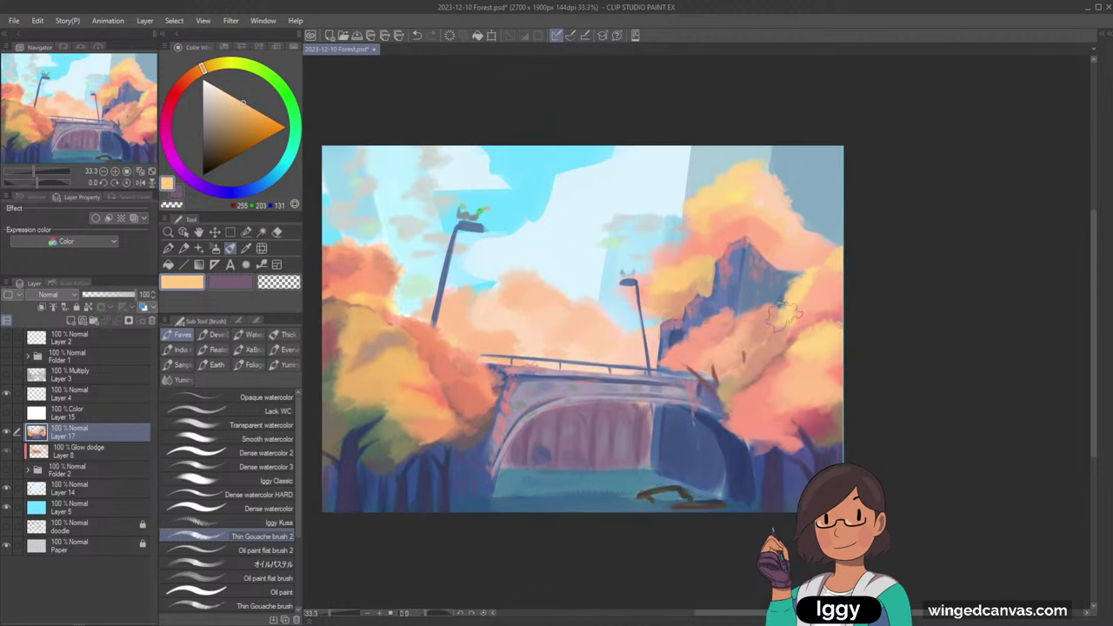
pyautogui.keyDown('alt'); pyautogui.click(787, 326); pyautogui.keyUp('alt')
pyautogui.moveTo(770, 337); pyautogui.dragTo(833, 297)
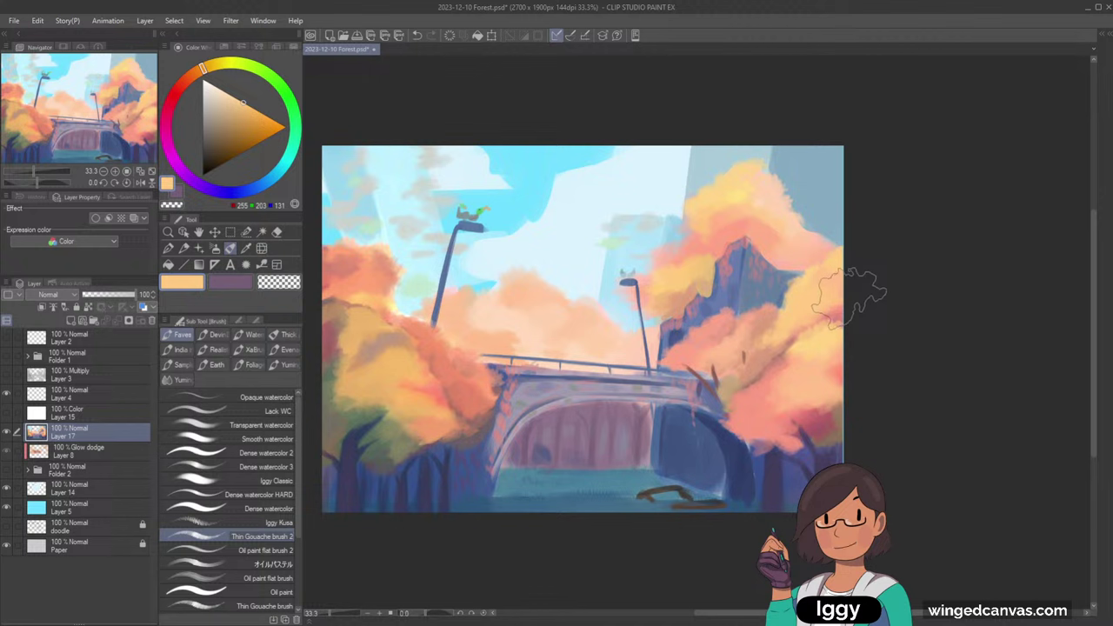
pyautogui.keyDown('alt'); pyautogui.click(839, 256); pyautogui.keyUp('alt')
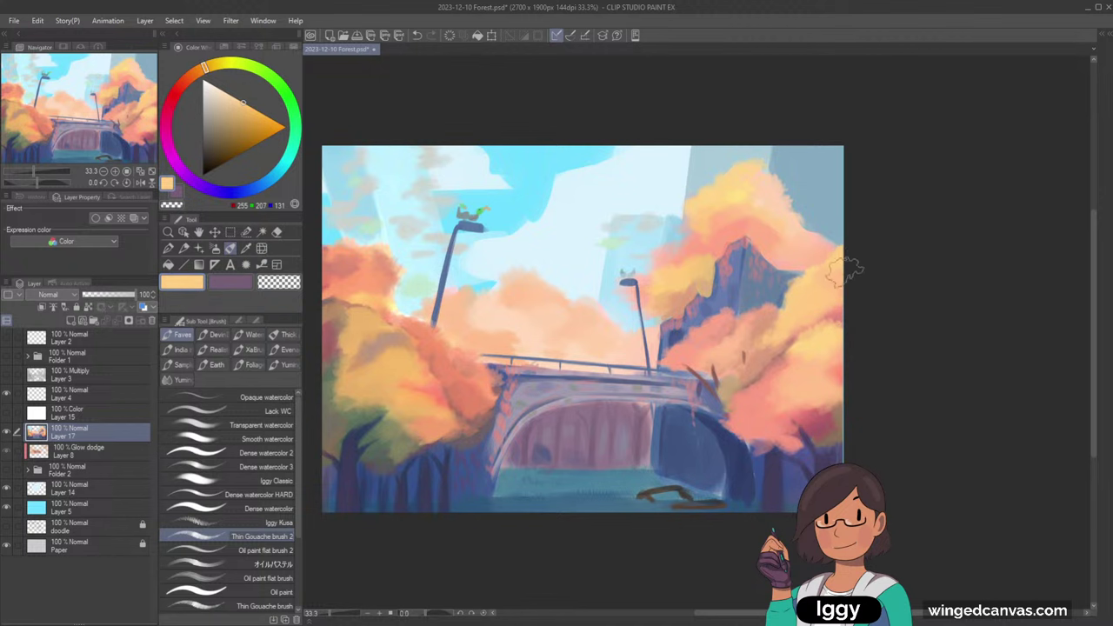
pyautogui.scroll(-1, 872, 294)
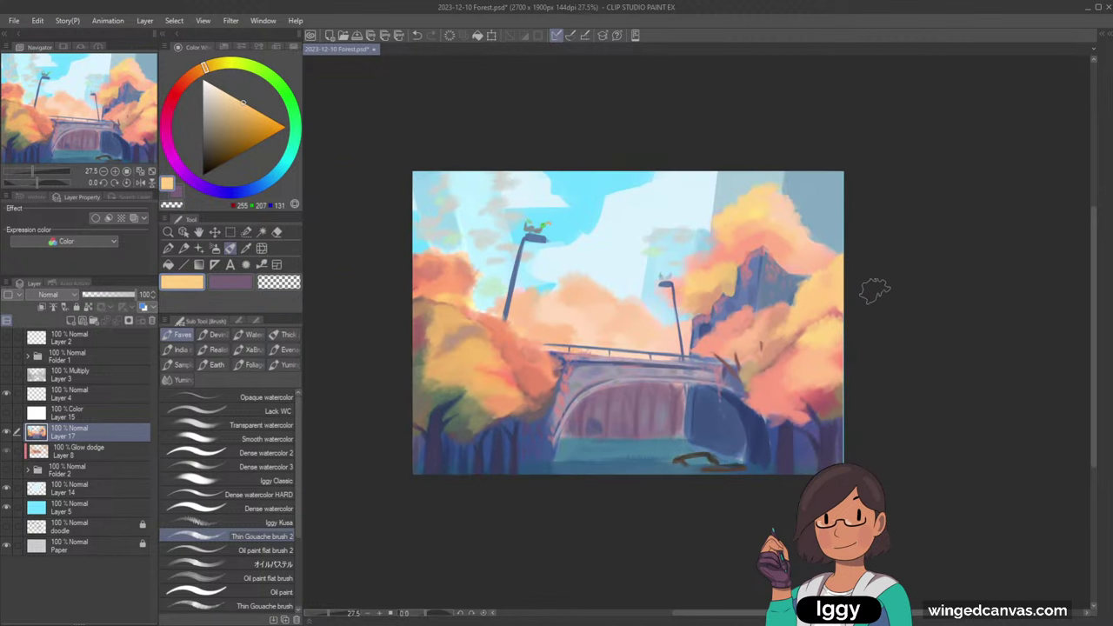
# - Scale Layer 17 up slightly so the painting covers the canvas's right edge, and apply the transformation
pyautogui.hotkey('ctrl', 't')
pyautogui.moveTo(843, 474); pyautogui.dragTo(847, 477)
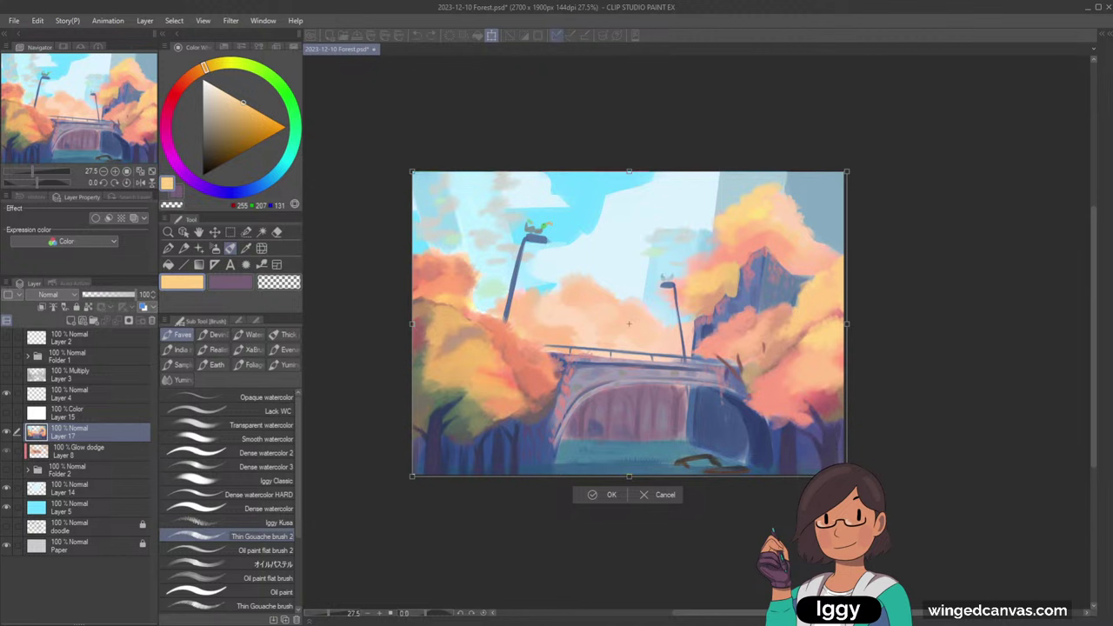
pyautogui.press('Return')
pyautogui.scroll(1, 816, 272)
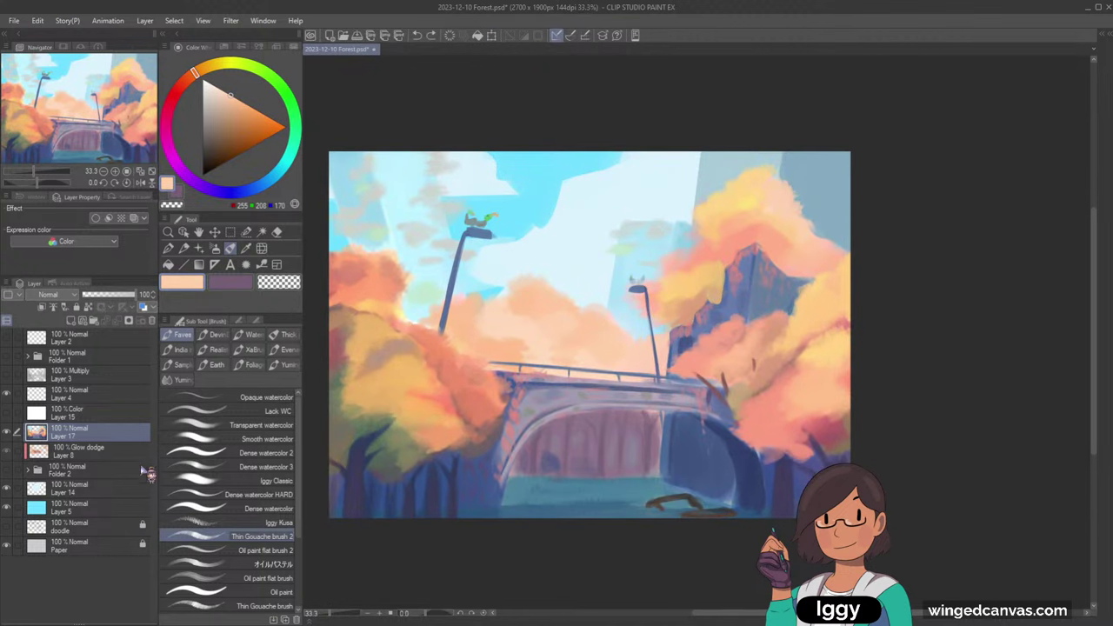
# - Paint soft coral leaf patches in the sky above the right tree using an enlarged Thin Gouache brush 2
pyautogui.keyDown('alt'); pyautogui.click(804, 279); pyautogui.keyUp('alt')
pyautogui.press(']')
pyautogui.press(']')
pyautogui.press(']')
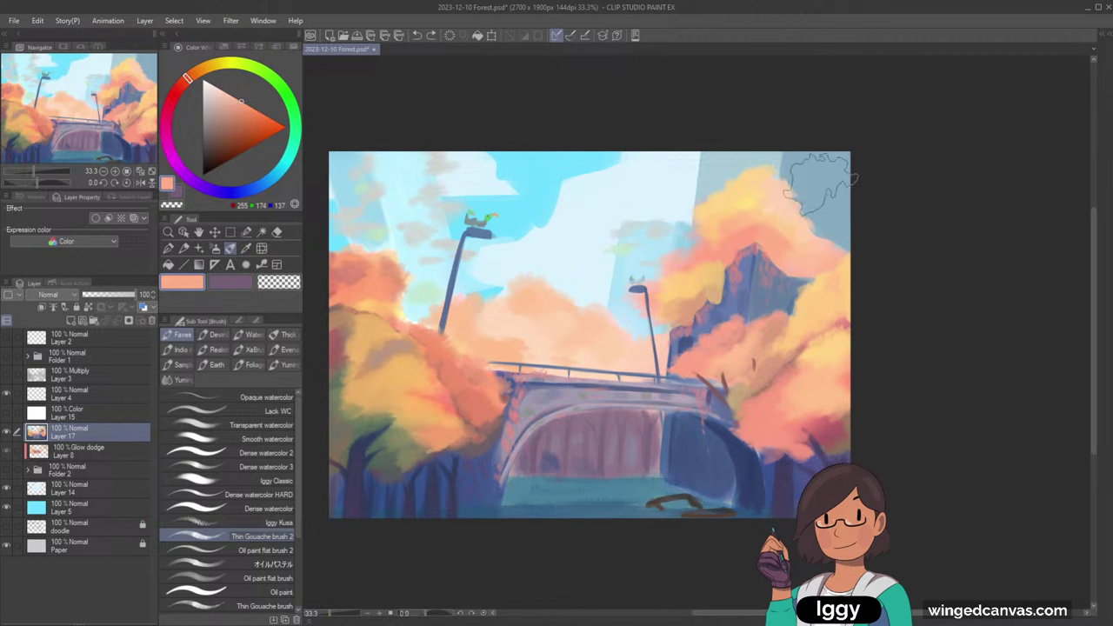
pyautogui.moveTo(822, 184); pyautogui.dragTo(836, 181)
pyautogui.keyDown('alt'); pyautogui.click(832, 182); pyautogui.keyUp('alt')
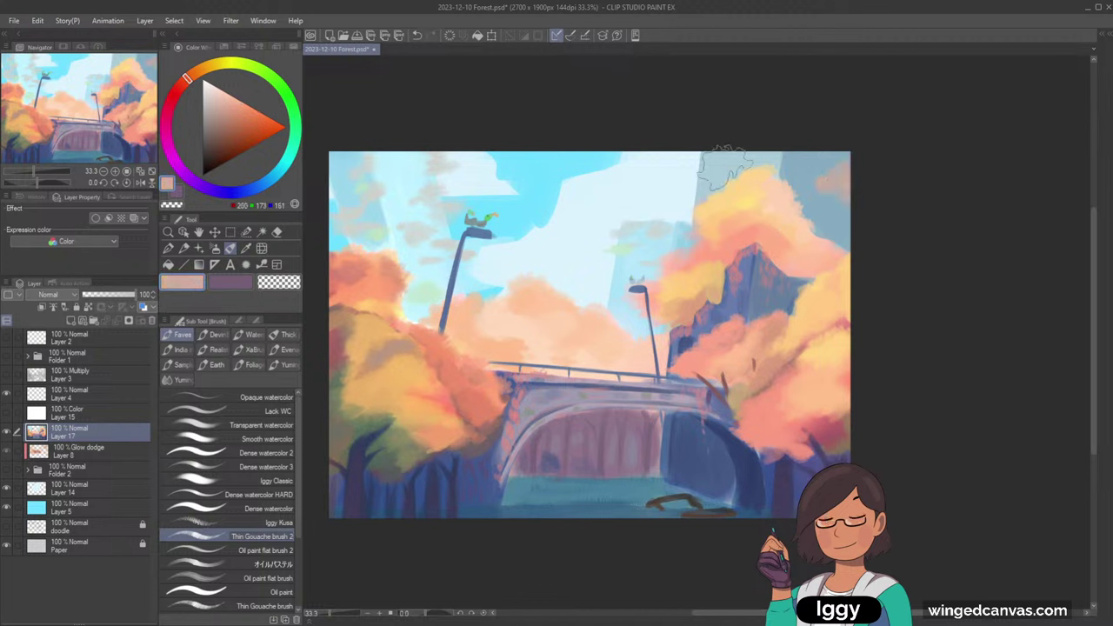
pyautogui.moveTo(698, 166); pyautogui.dragTo(713, 155)
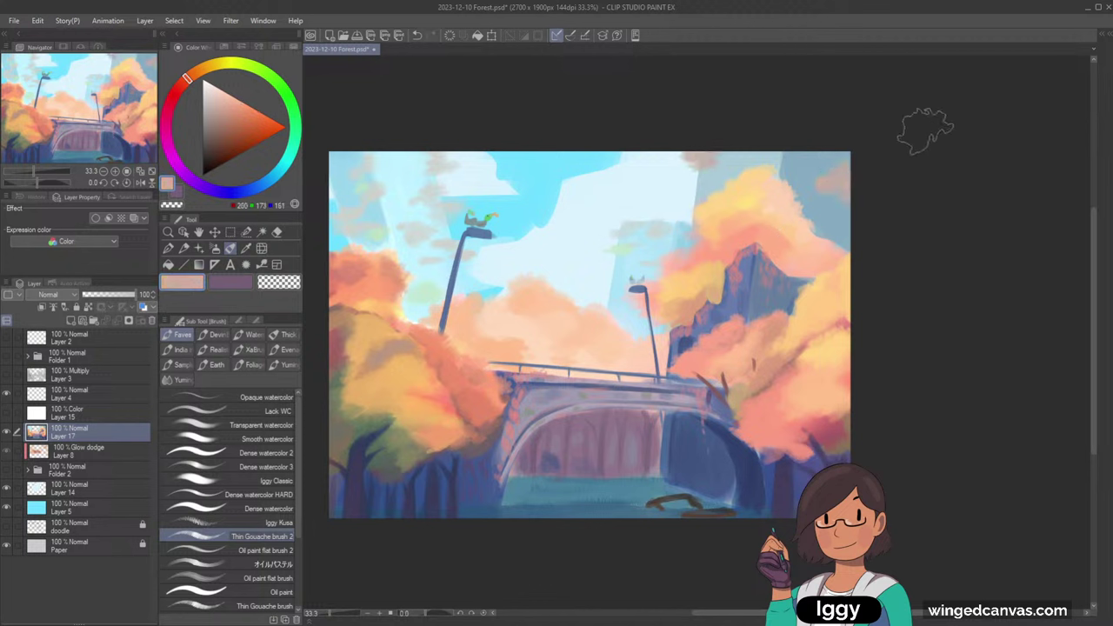
pyautogui.keyDown('alt'); pyautogui.click(722, 155); pyautogui.keyUp('alt')
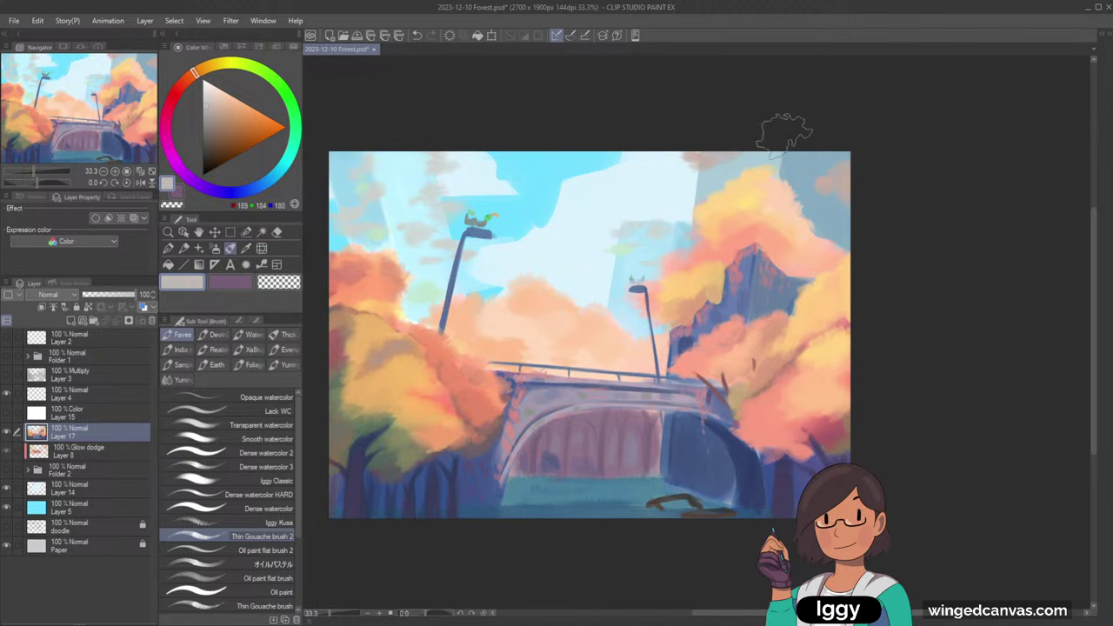
# - Add a new layer above Layer 17 and ready the Dense watercolor 3 brush with a dusty rose colour
pyautogui.click(152, 173)
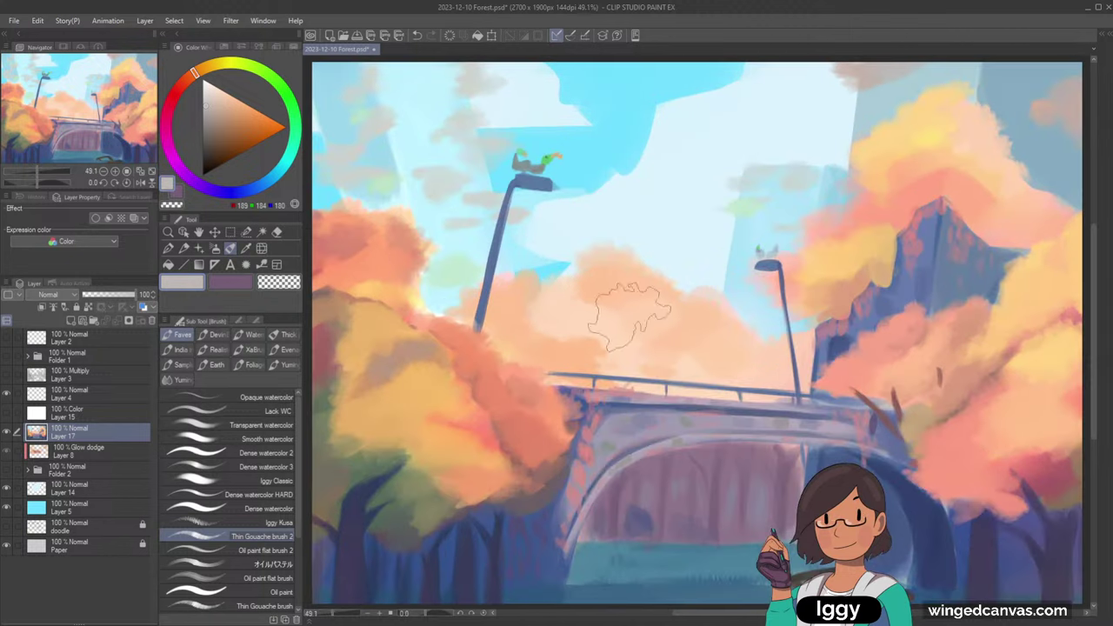
pyautogui.click(71, 320)
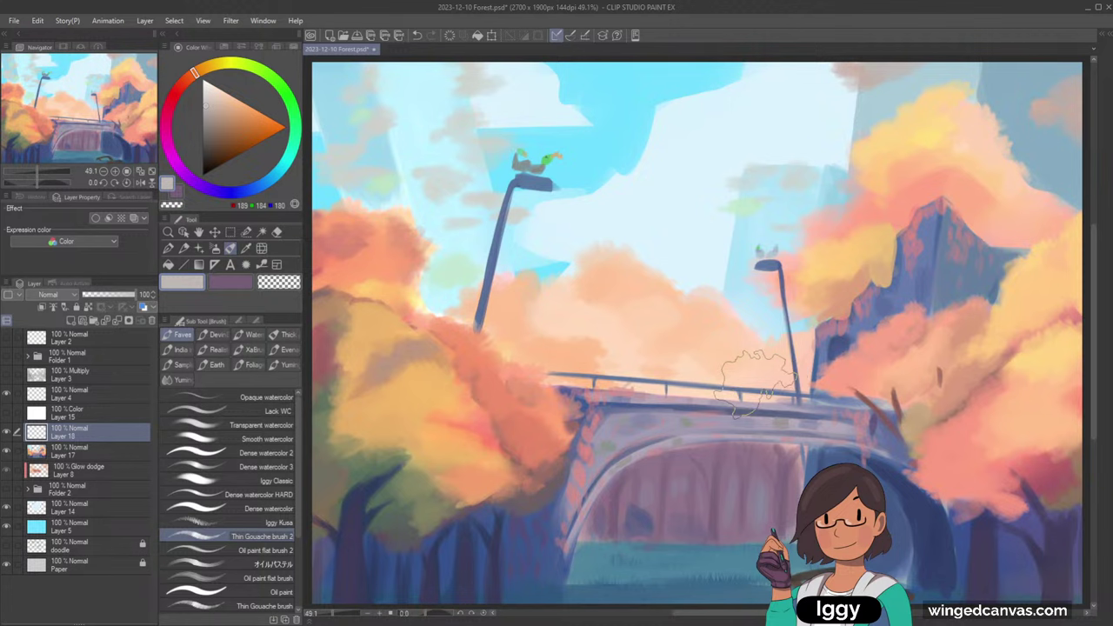
pyautogui.scroll(1, 764, 383)
pyautogui.scroll(1, 774, 365)
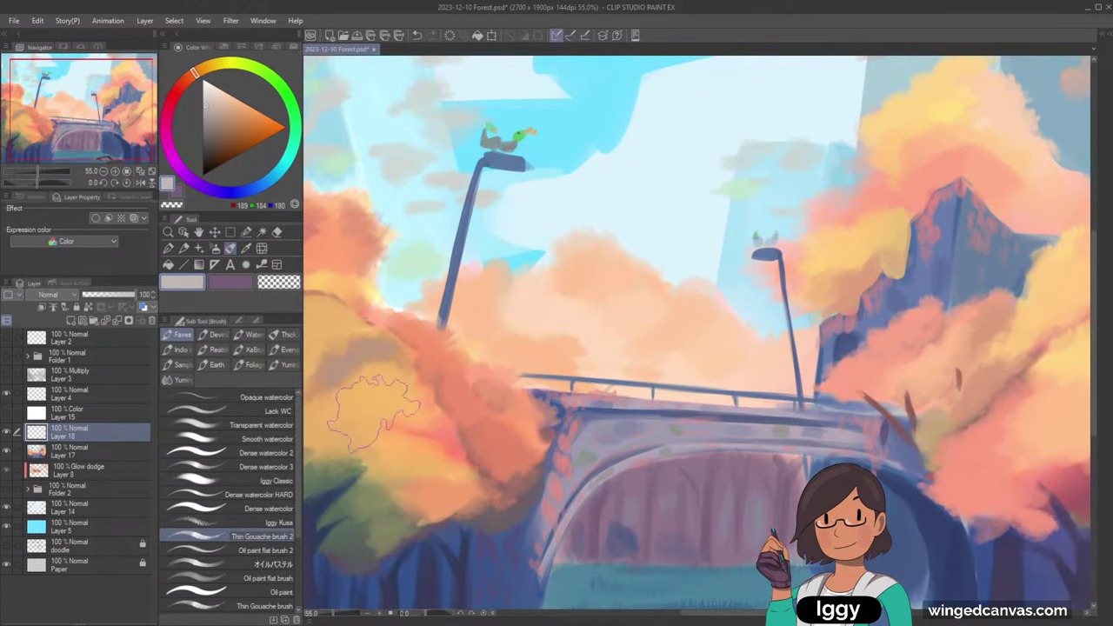
pyautogui.click(286, 468)
pyautogui.moveTo(194, 75)
pyautogui.mouseDown()
pyautogui.moveTo(170, 105)
pyautogui.moveTo(233, 116)
pyautogui.mouseUp()
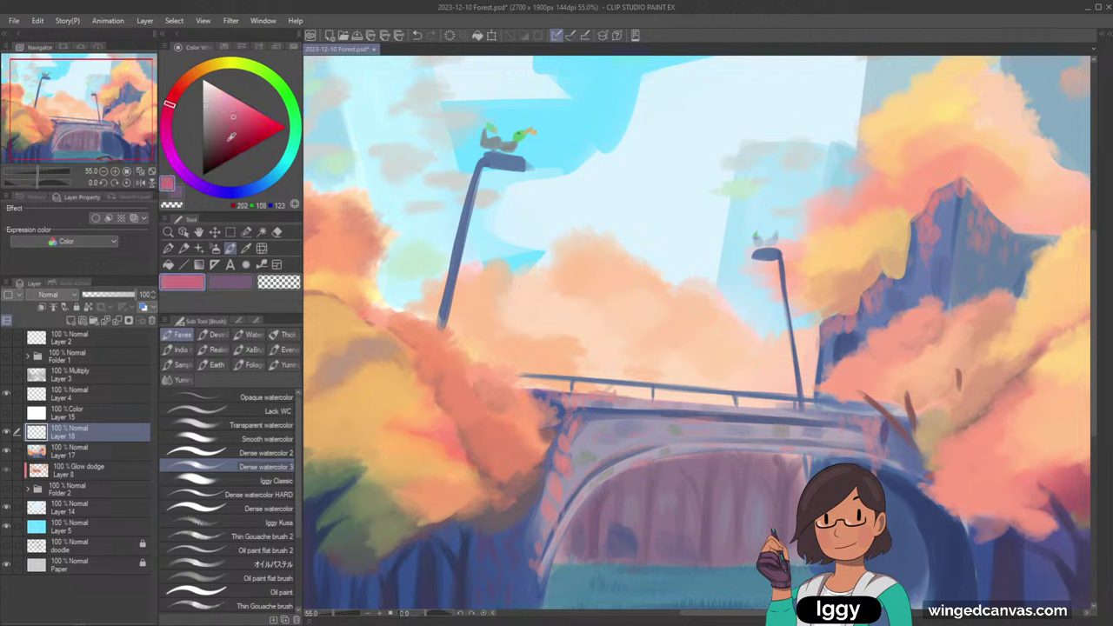
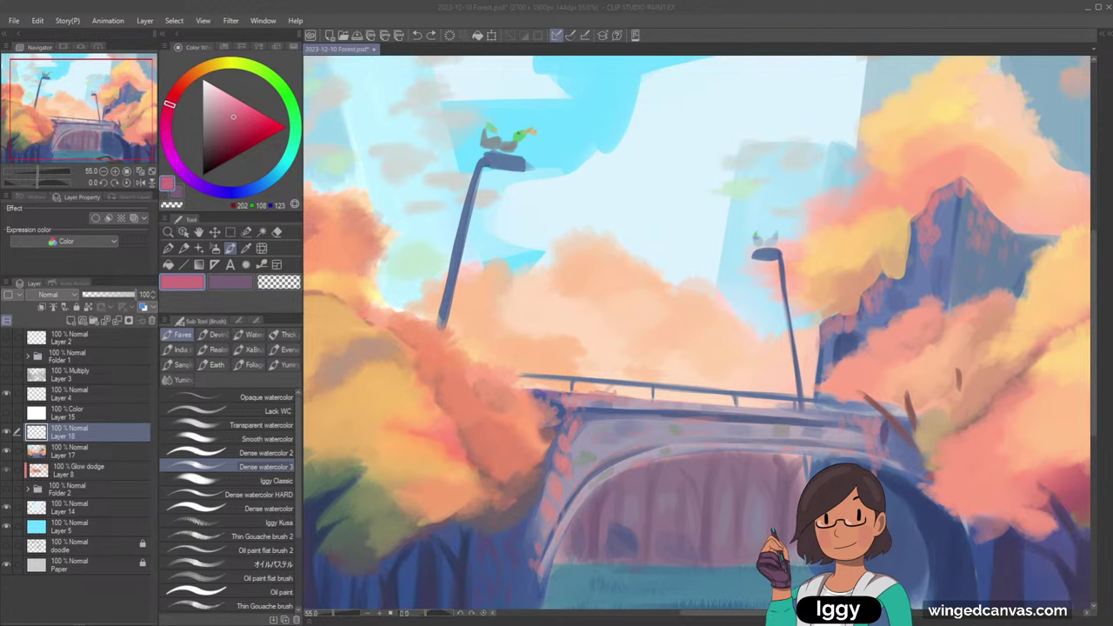
# - Check what Layer 17 holds by toggling its visibility, and add a new layer directly above it for brush painting
pyautogui.click(168, 232)
pyautogui.click(764, 385)
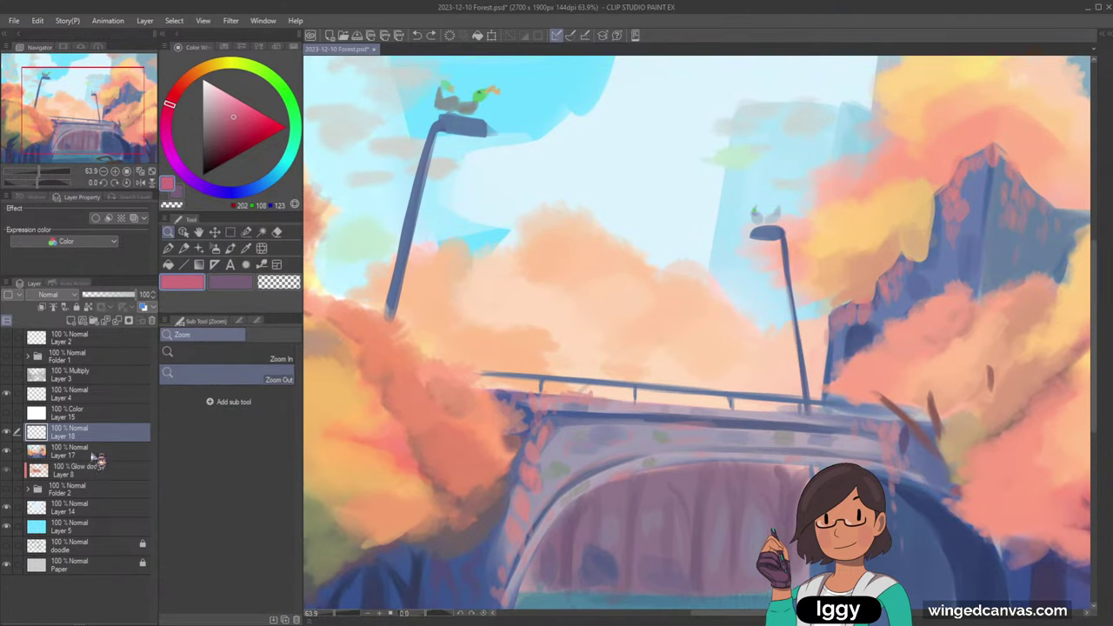
pyautogui.click(94, 453)
pyautogui.click(8, 451)
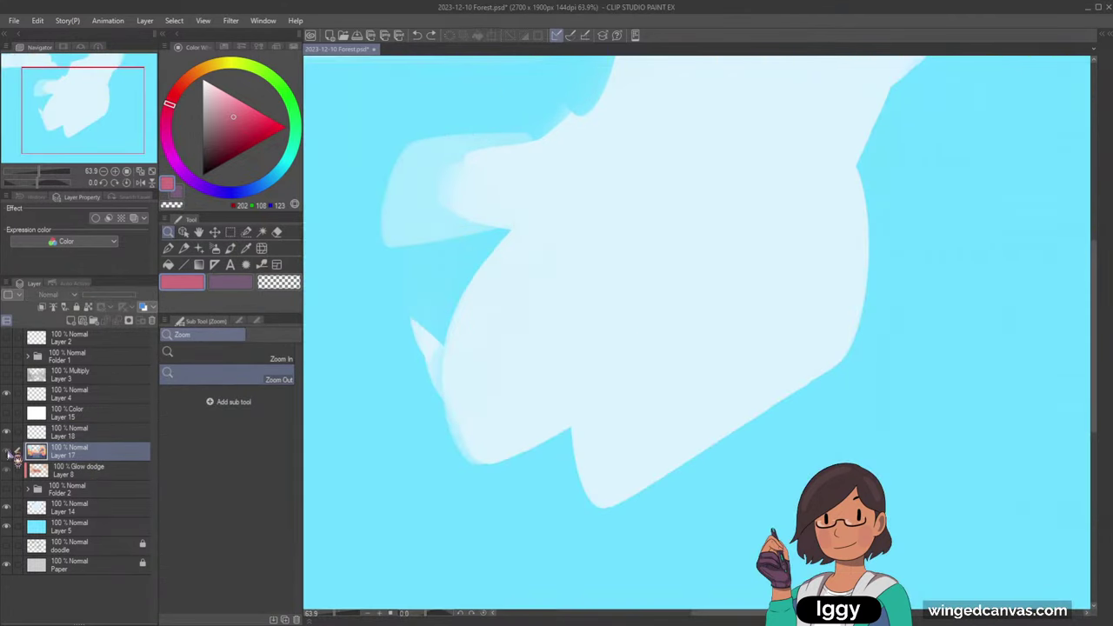
pyautogui.click(8, 451)
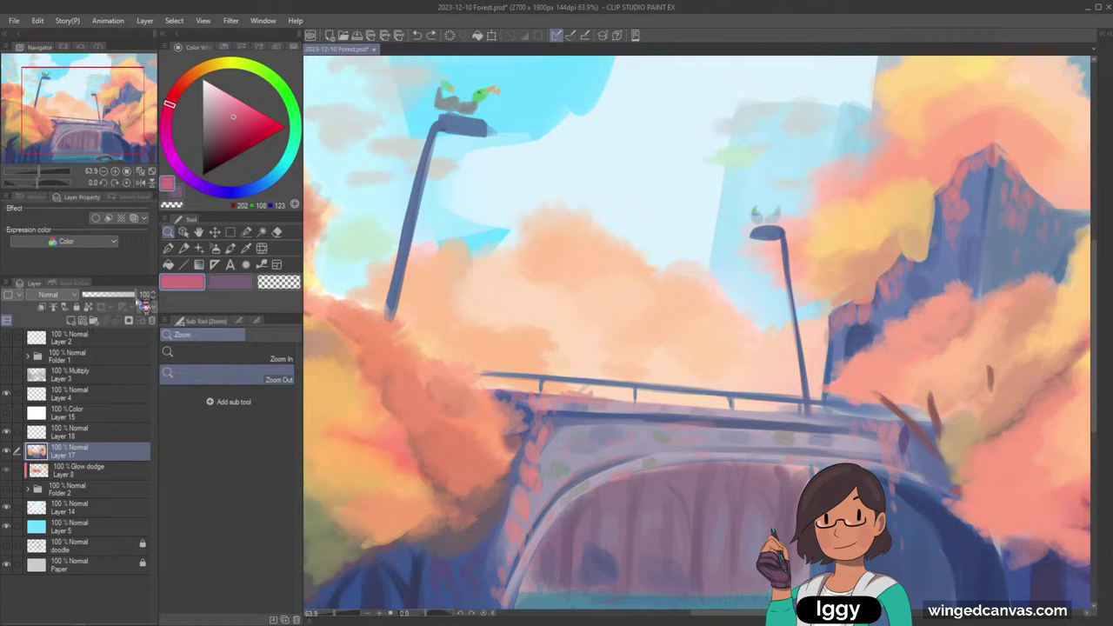
pyautogui.click(71, 321)
pyautogui.click(231, 249)
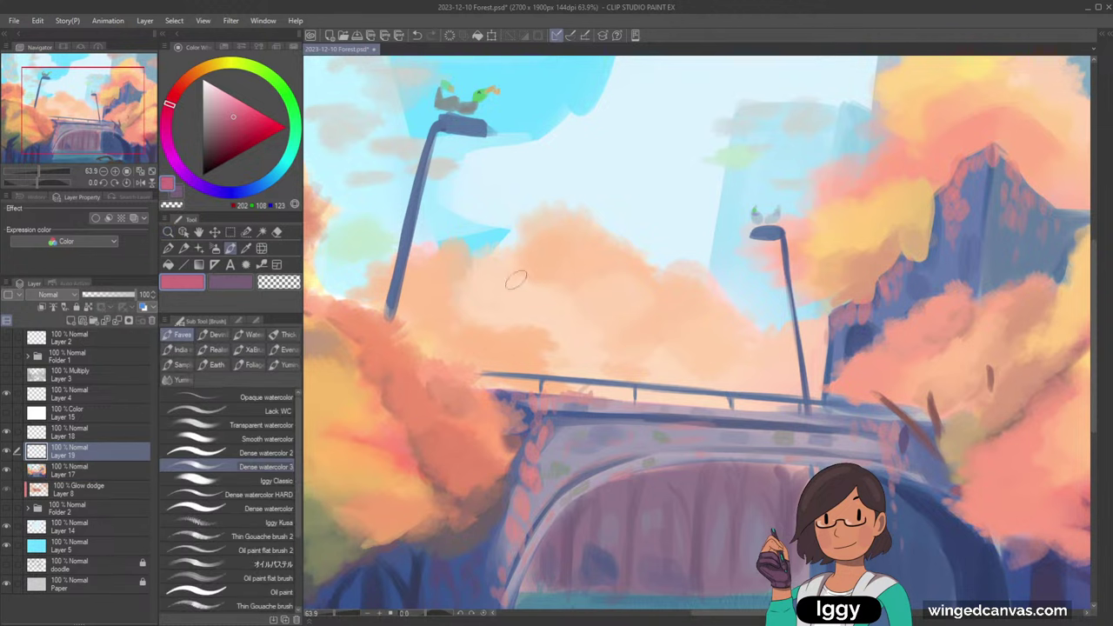
# - Block in a bright pink cat's body and head on the bridge railing with Dense watercolor 3, using about RGB 231, 119, 153
pyautogui.moveTo(622, 391); pyautogui.dragTo(643, 374)
pyautogui.hotkey('ctrl', 'z')
pyautogui.click(170, 112)
pyautogui.click(240, 105)
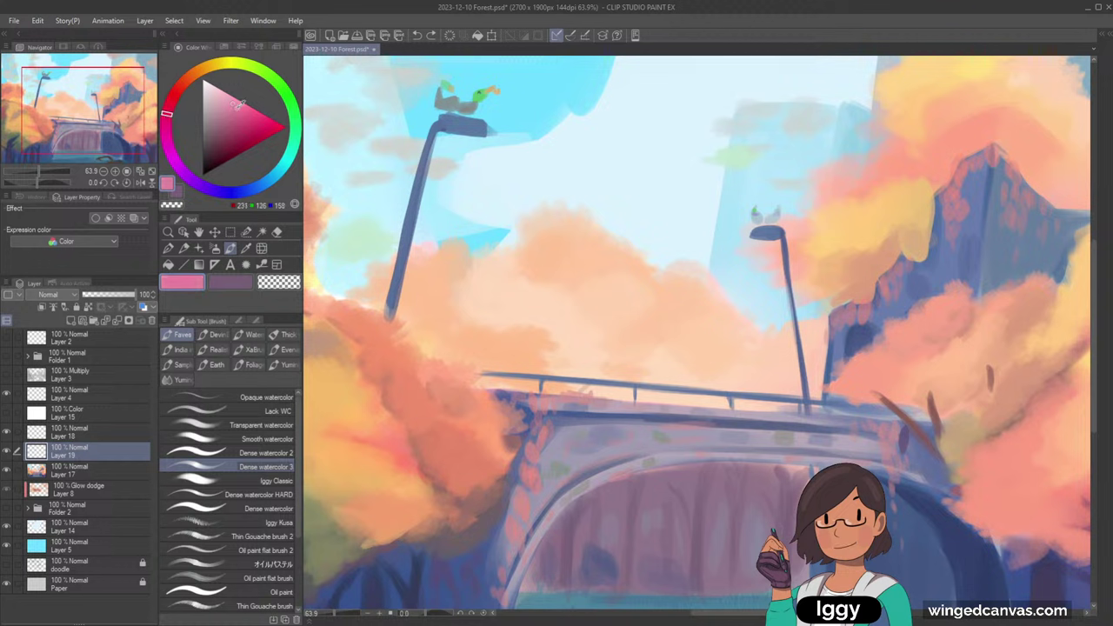
pyautogui.moveTo(614, 383)
pyautogui.mouseDown()
pyautogui.moveTo(663, 371)
pyautogui.moveTo(676, 390)
pyautogui.moveTo(680, 375)
pyautogui.moveTo(630, 385)
pyautogui.moveTo(694, 365)
pyautogui.mouseUp()
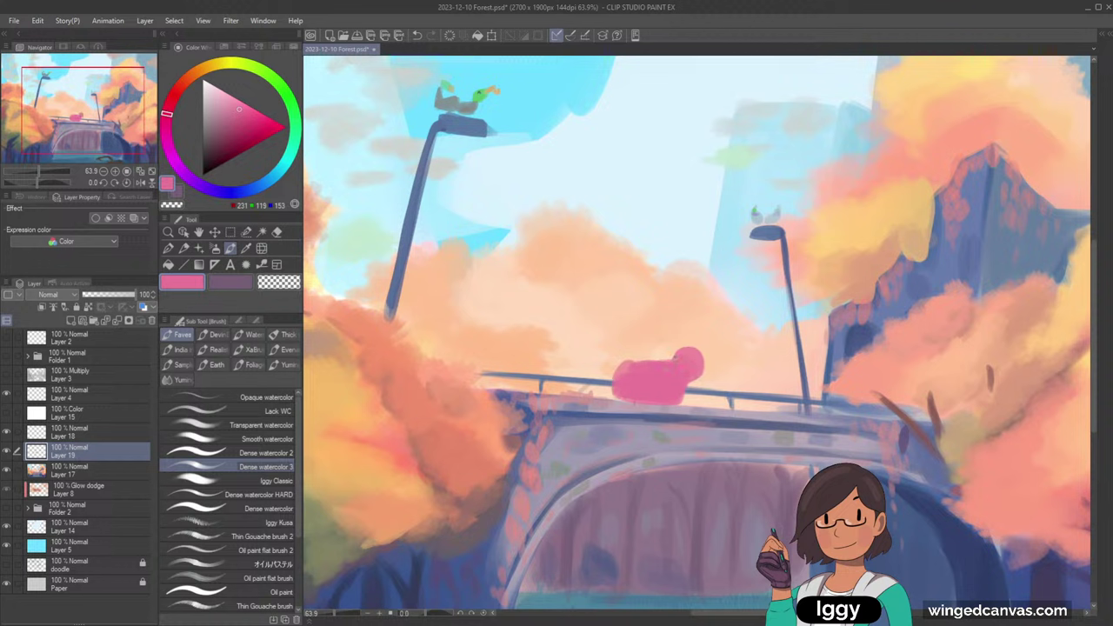
pyautogui.hotkey('ctrl', 'z')
# - Paint two pointed ears on the pink cat and trim its back outline with transparent colour
pyautogui.moveTo(675, 357); pyautogui.dragTo(682, 349)
pyautogui.keyDown('alt'); pyautogui.click(688, 357); pyautogui.keyUp('alt')
pyautogui.keyDown('alt'); pyautogui.click(687, 360); pyautogui.keyUp('alt')
pyautogui.keyDown('alt'); pyautogui.click(615, 396); pyautogui.keyUp('alt')
pyautogui.press('c')
pyautogui.moveTo(668, 358); pyautogui.dragTo(619, 364)
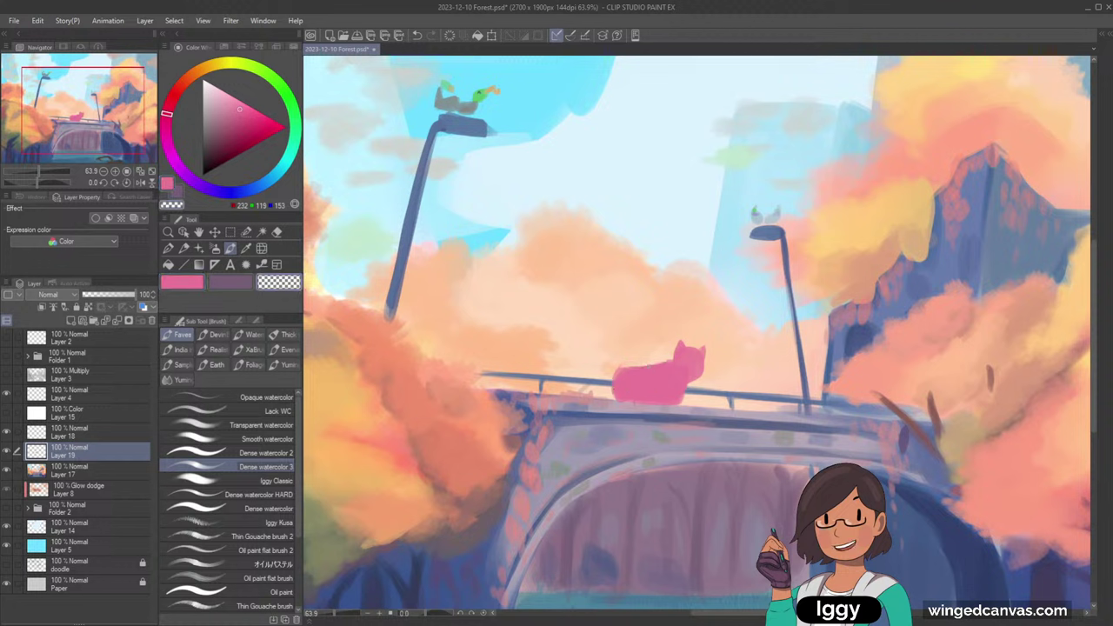
pyautogui.press('c')
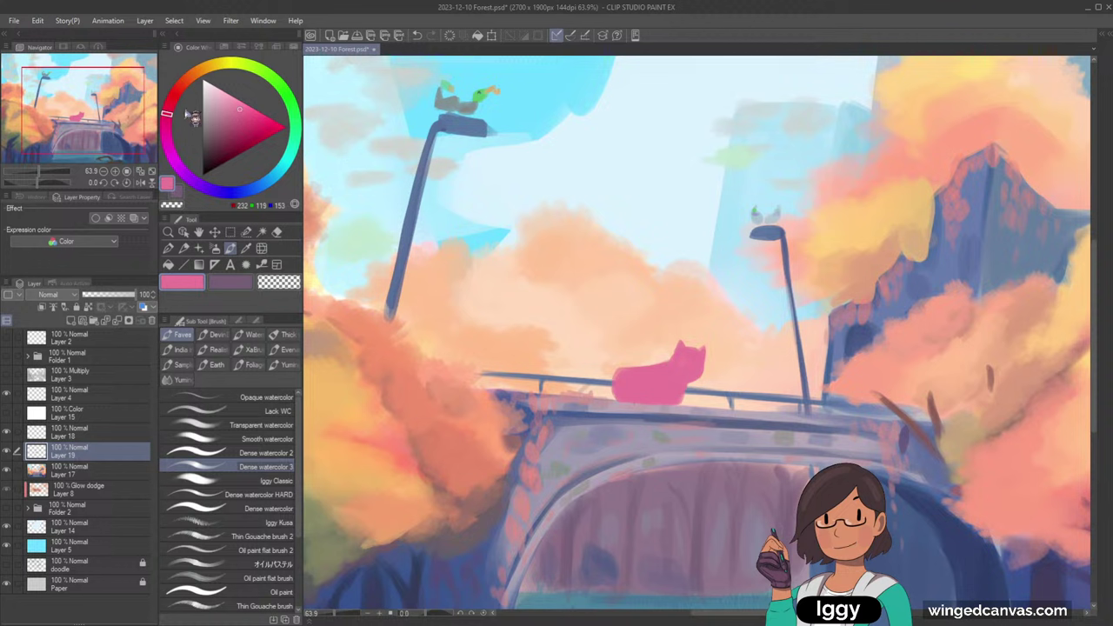
# - Shade the cat's chest, front legs and paws with a darker magenta and sampled pinks
pyautogui.moveTo(239, 110); pyautogui.dragTo(241, 123)
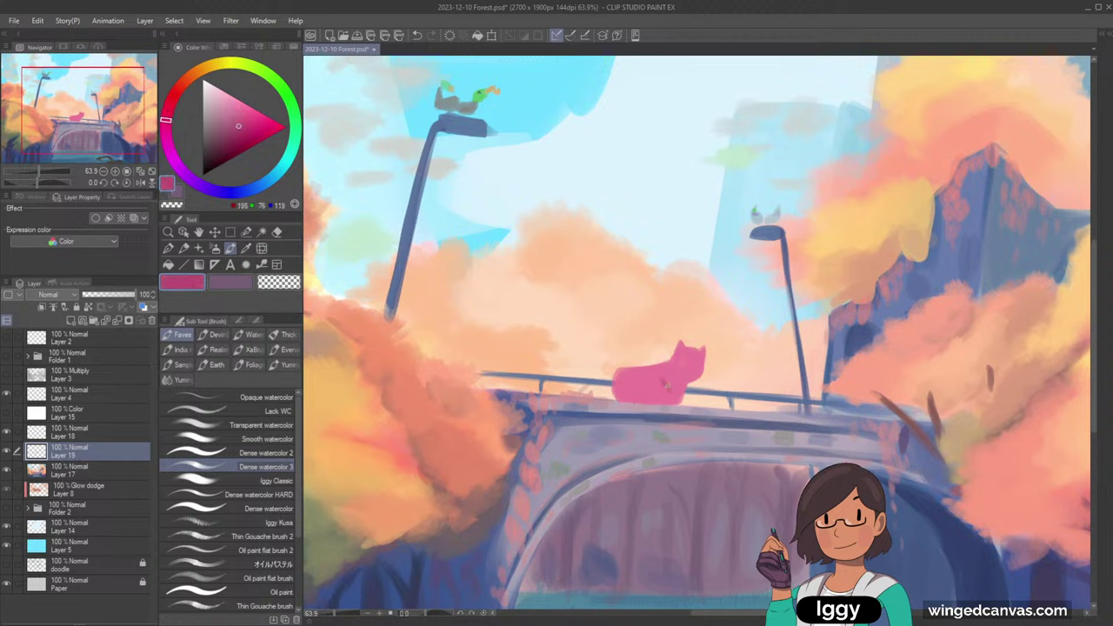
pyautogui.keyDown('alt'); pyautogui.click(670, 384); pyautogui.keyUp('alt')
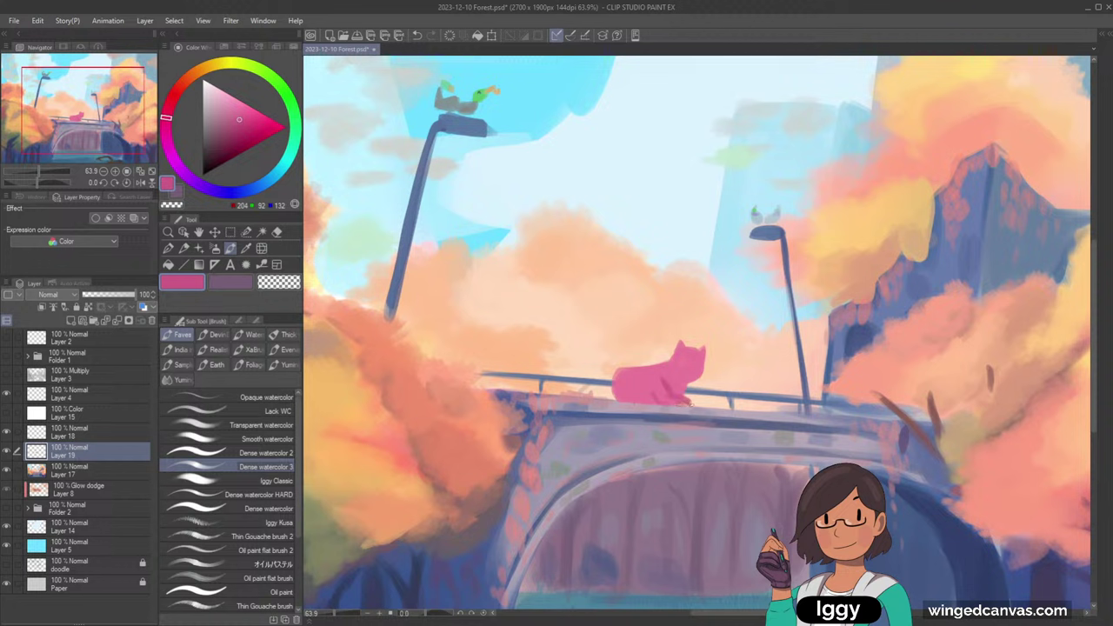
pyautogui.keyDown('alt'); pyautogui.click(668, 396); pyautogui.keyUp('alt')
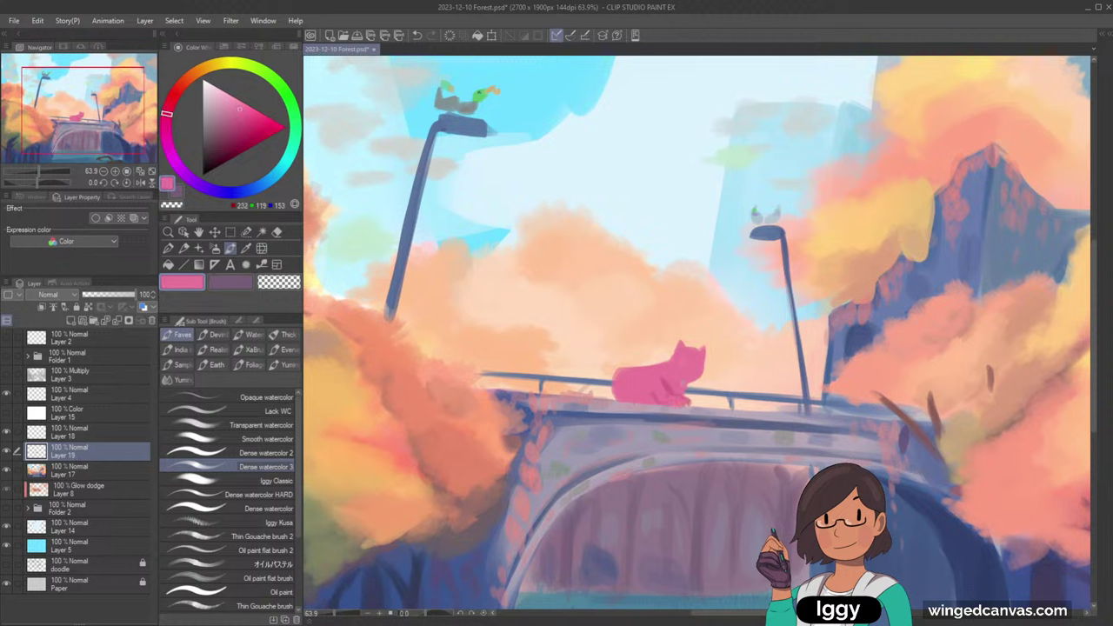
pyautogui.keyDown('alt'); pyautogui.click(673, 388); pyautogui.keyUp('alt')
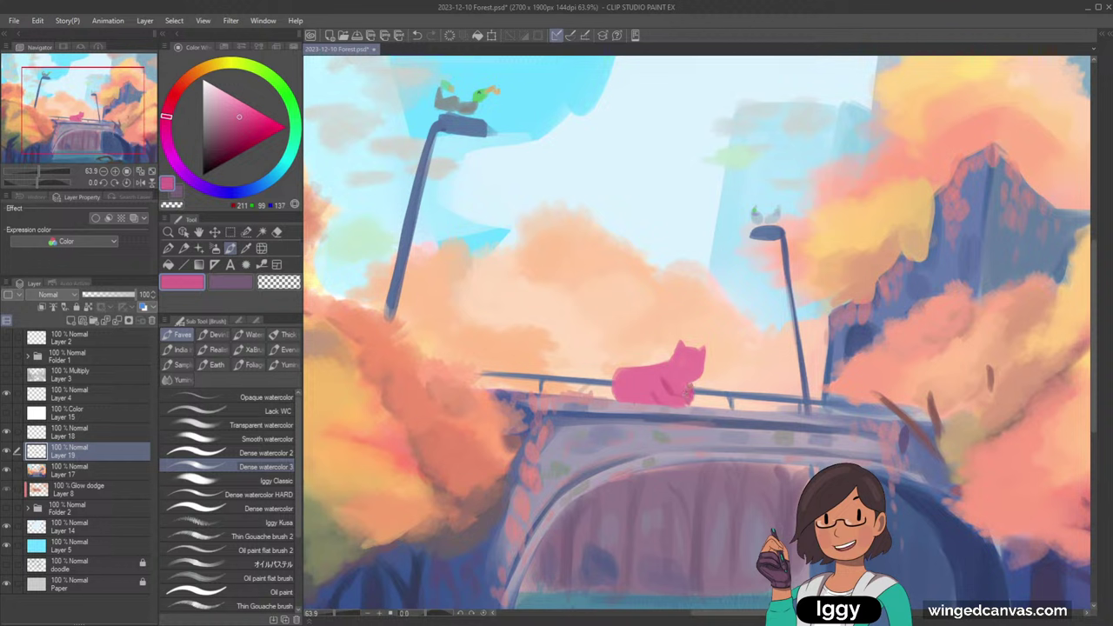
pyautogui.keyDown('alt'); pyautogui.click(692, 387); pyautogui.keyUp('alt')
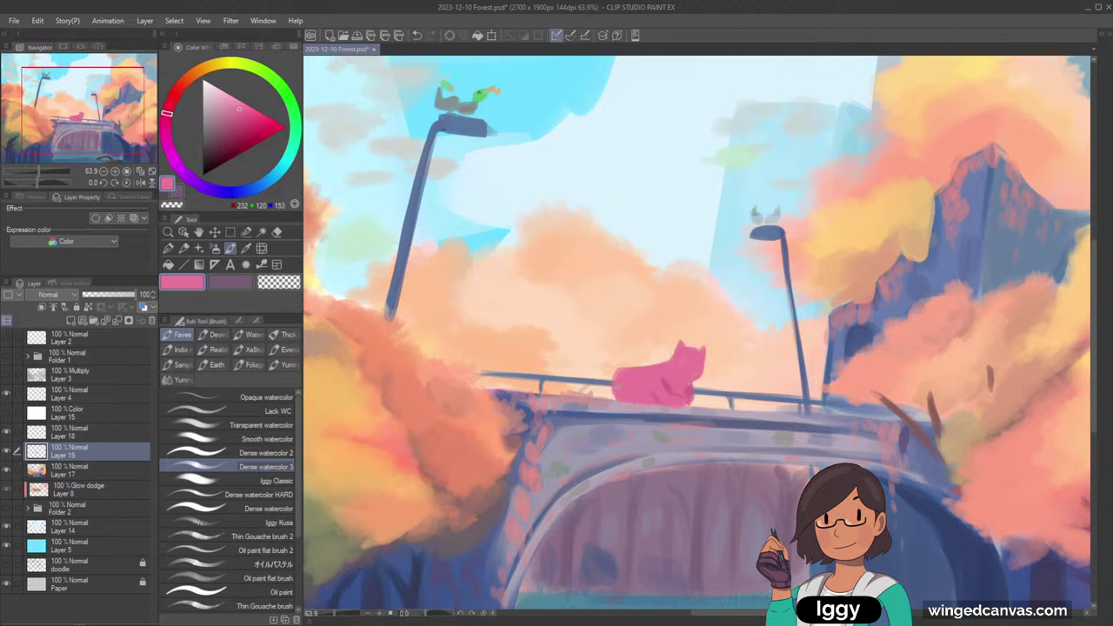
# - Round out the cat's rump and blend shading along its belly and front legs with sampled pinks
pyautogui.keyDown('alt'); pyautogui.click(619, 381); pyautogui.keyUp('alt')
pyautogui.moveTo(619, 373); pyautogui.dragTo(609, 383)
pyautogui.keyDown('alt'); pyautogui.click(671, 383); pyautogui.keyUp('alt')
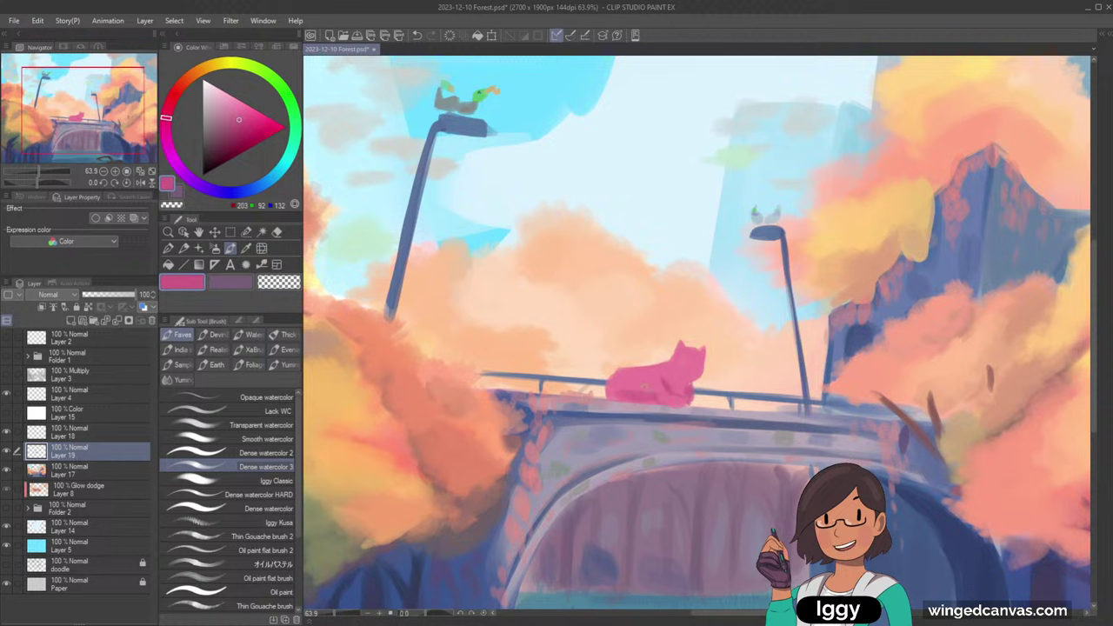
pyautogui.keyDown('alt'); pyautogui.click(659, 397); pyautogui.keyUp('alt')
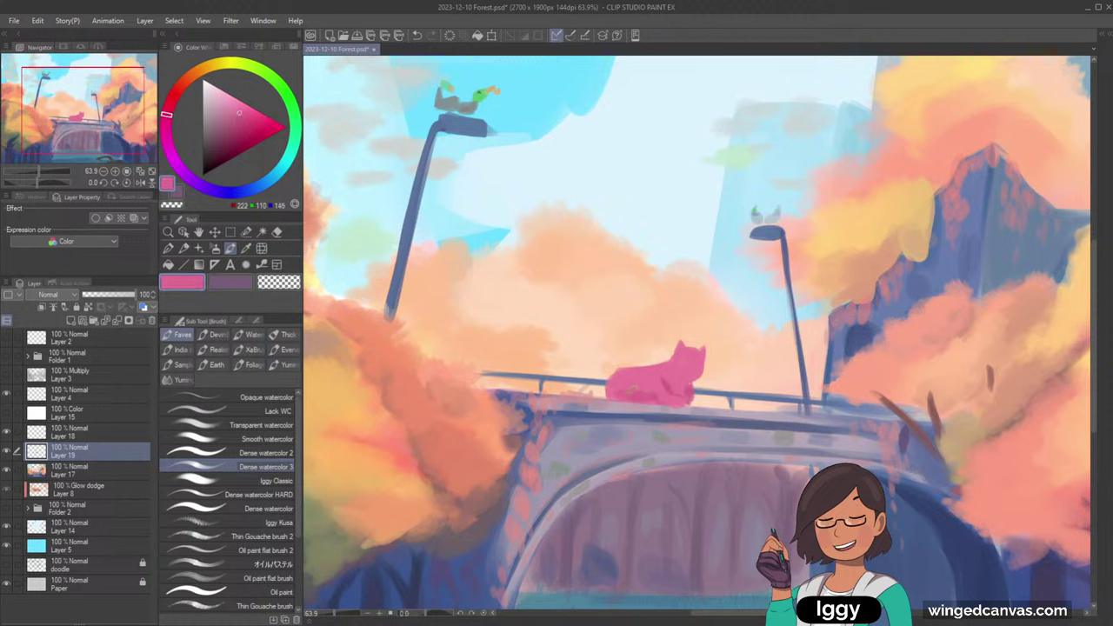
pyautogui.keyDown('alt'); pyautogui.click(670, 382); pyautogui.keyUp('alt')
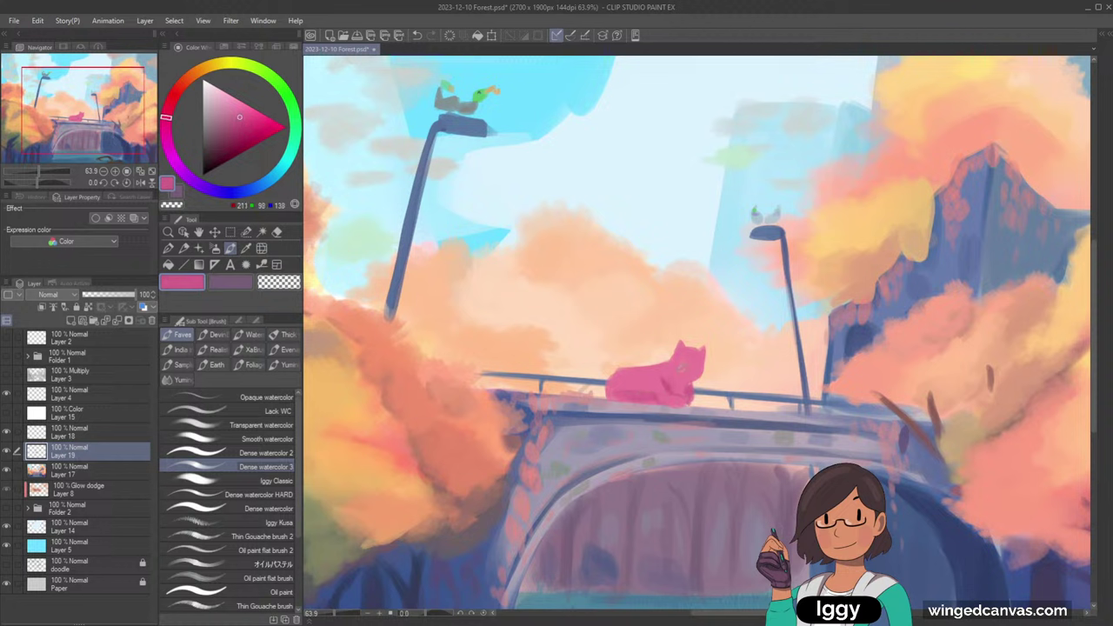
pyautogui.keyDown('alt'); pyautogui.click(686, 384); pyautogui.keyUp('alt')
# - Paint a pale pink muzzle patch on the cat's face, and return to the body's bright pink
pyautogui.click(218, 113)
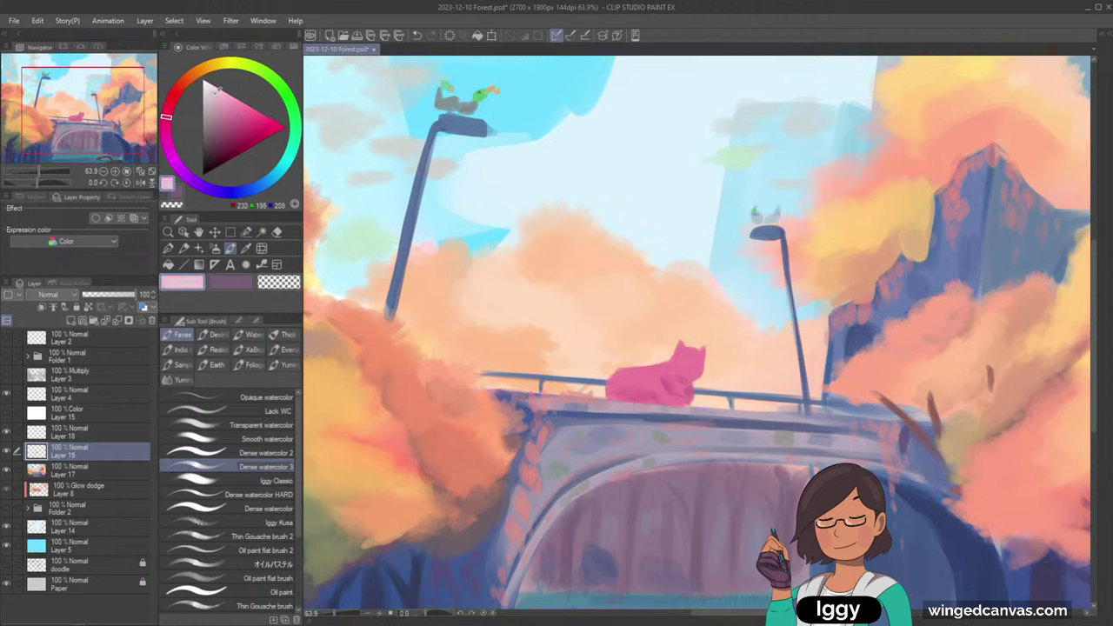
pyautogui.moveTo(693, 366)
pyautogui.mouseDown()
pyautogui.moveTo(613, 367)
pyautogui.moveTo(771, 364)
pyautogui.mouseUp()
pyautogui.click(167, 114)
pyautogui.click(239, 110)
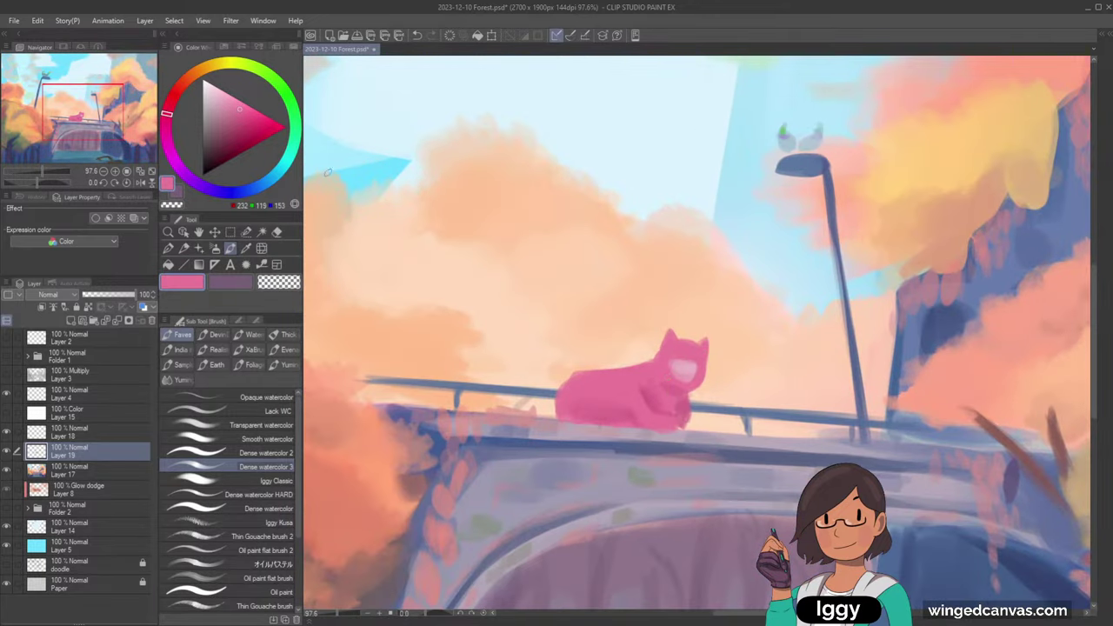
# - Paint dark blue stripes across the cat's back and side, using RGB 51, 55, 96
pyautogui.click(235, 193)
pyautogui.moveTo(233, 124); pyautogui.dragTo(218, 148)
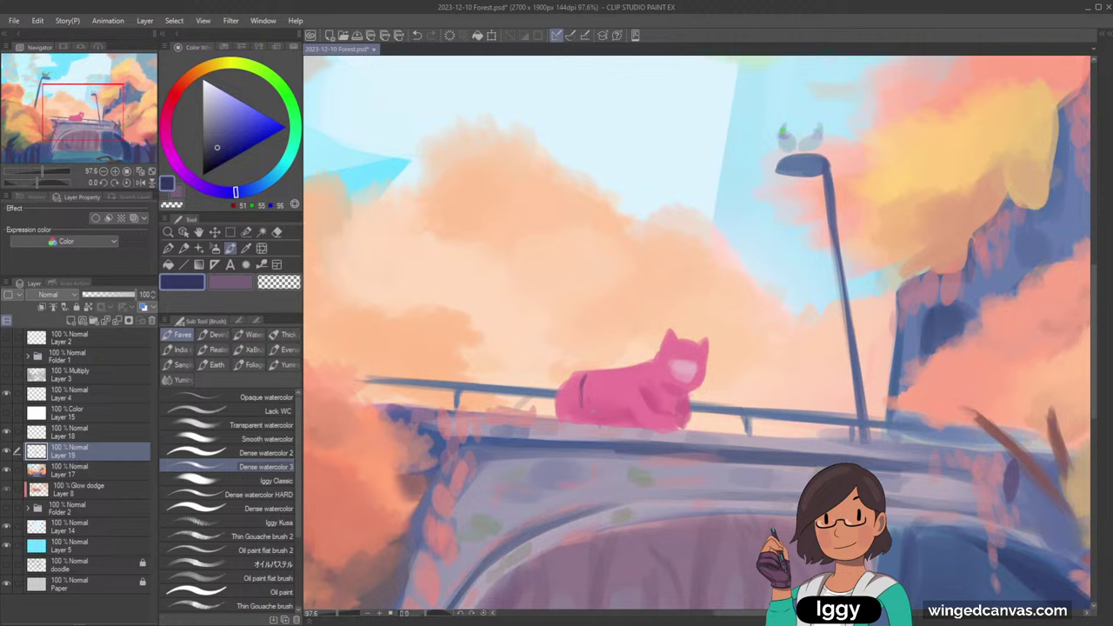
pyautogui.moveTo(595, 402); pyautogui.dragTo(599, 417)
pyautogui.moveTo(565, 379); pyautogui.dragTo(564, 400)
pyautogui.moveTo(625, 369); pyautogui.dragTo(617, 403)
pyautogui.hotkey('ctrl', 'z')
# - Add purple stripes and facial features plus light pink ear and brow markings to the cat, sampling its existing colours
pyautogui.keyDown('alt'); pyautogui.click(676, 402); pyautogui.keyUp('alt')
pyautogui.keyDown('alt'); pyautogui.click(642, 388); pyautogui.keyUp('alt')
pyautogui.keyDown('alt'); pyautogui.click(644, 390); pyautogui.keyUp('alt')
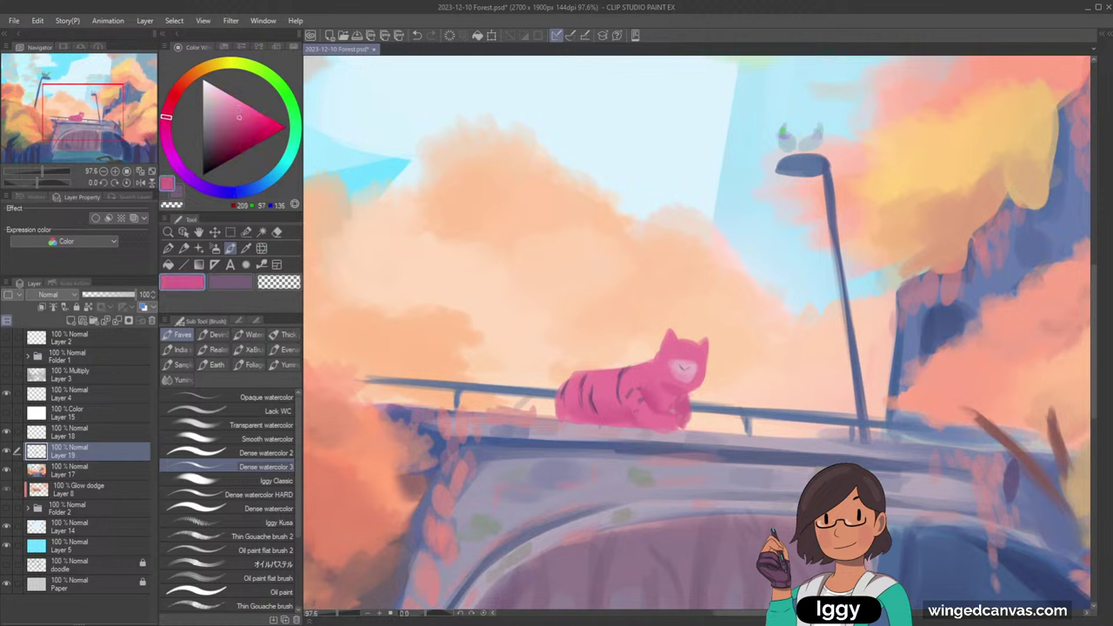
pyautogui.keyDown('alt'); pyautogui.click(623, 371); pyautogui.keyUp('alt')
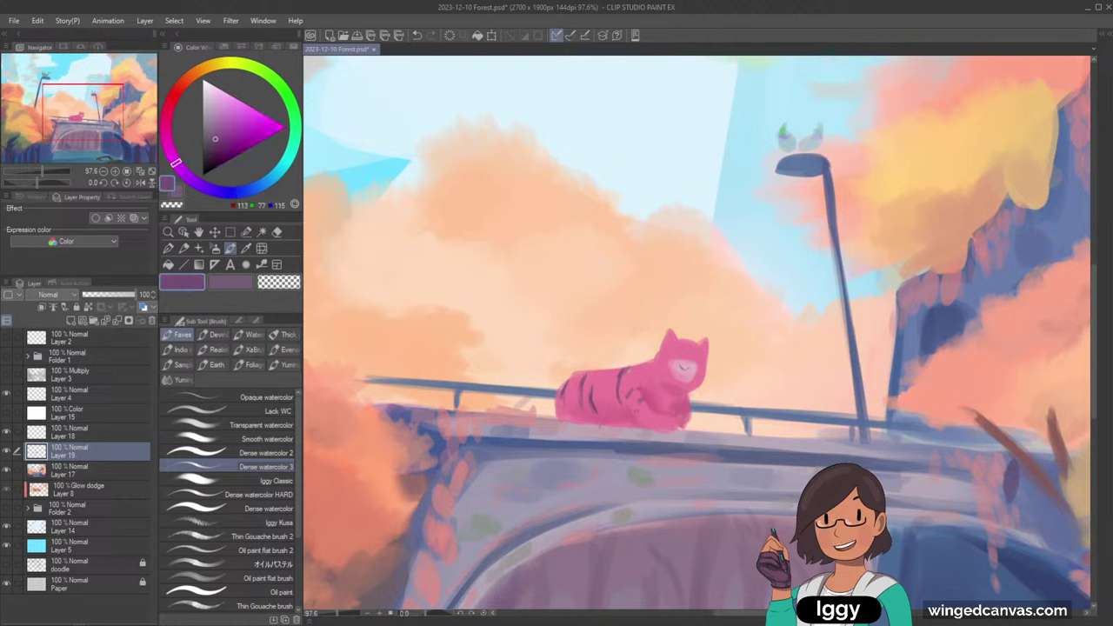
pyautogui.moveTo(583, 383); pyautogui.dragTo(583, 403)
pyautogui.moveTo(632, 369)
pyautogui.mouseDown()
pyautogui.moveTo(653, 368)
pyautogui.moveTo(669, 344)
pyautogui.mouseUp()
pyautogui.keyDown('alt'); pyautogui.click(684, 374); pyautogui.keyUp('alt')
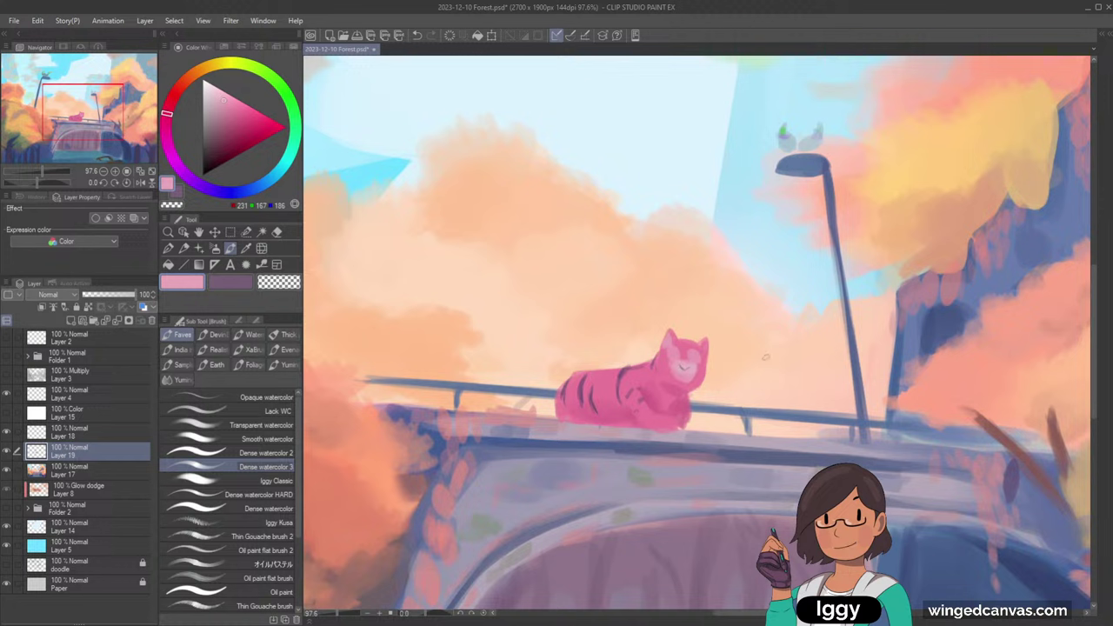
pyautogui.keyDown('alt'); pyautogui.click(626, 368); pyautogui.keyUp('alt')
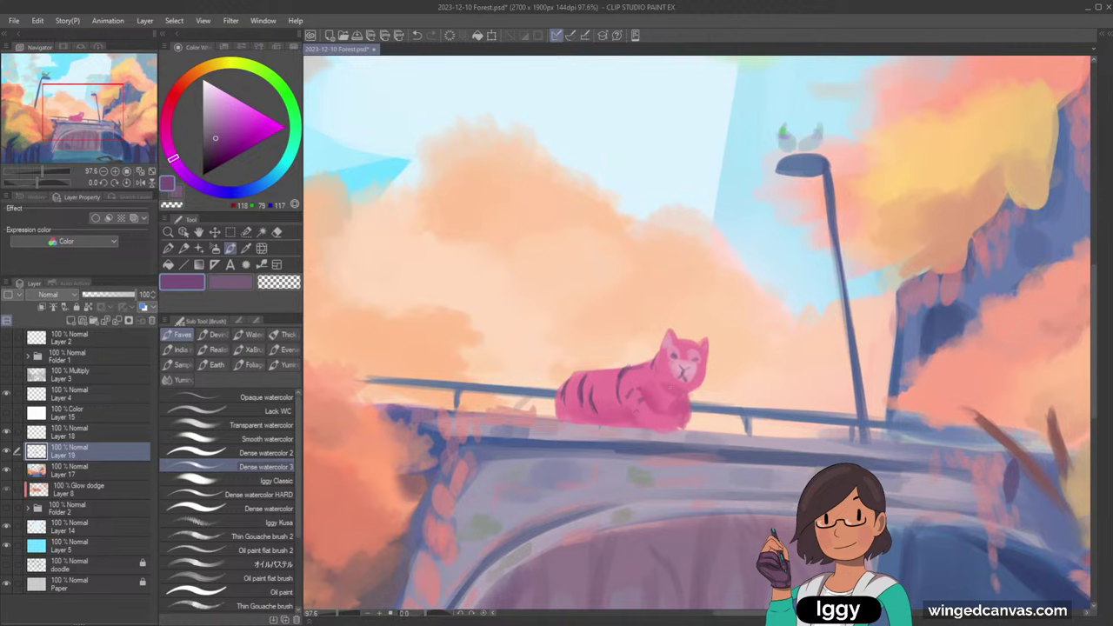
pyautogui.keyDown('alt'); pyautogui.click(566, 379); pyautogui.keyUp('alt')
pyautogui.keyDown('alt'); pyautogui.click(563, 383); pyautogui.keyUp('alt')
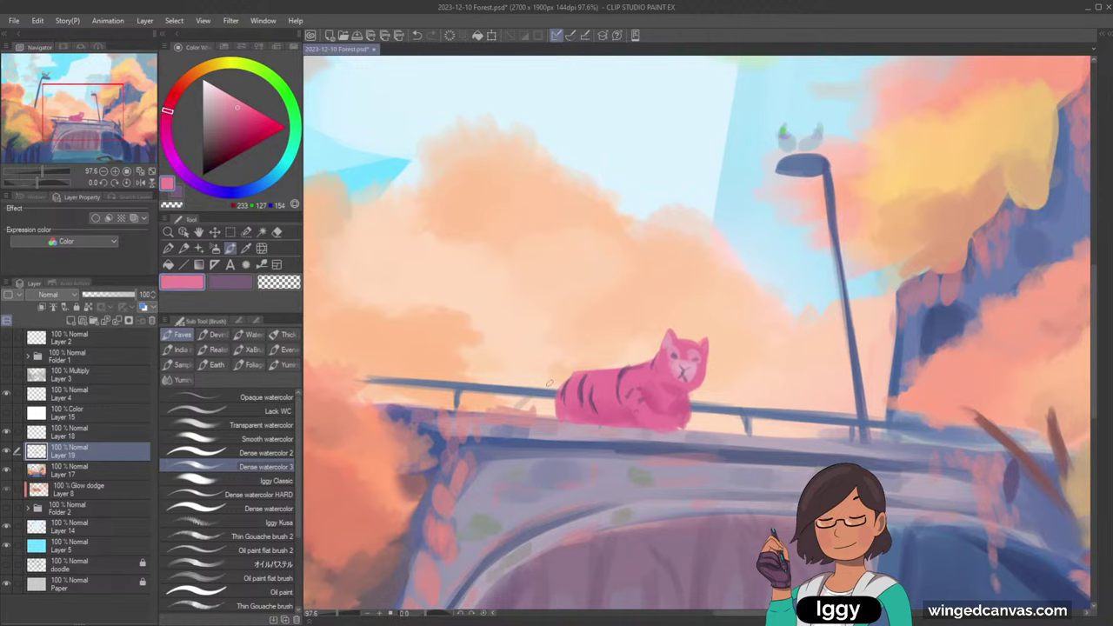
pyautogui.moveTo(556, 381); pyautogui.dragTo(593, 360)
pyautogui.hotkey('ctrl', 'z')
# - Clean up the edge around the cat's ears with transparent colour, and touch up its markings with sampled purple
pyautogui.scroll(-3, 868, 286)
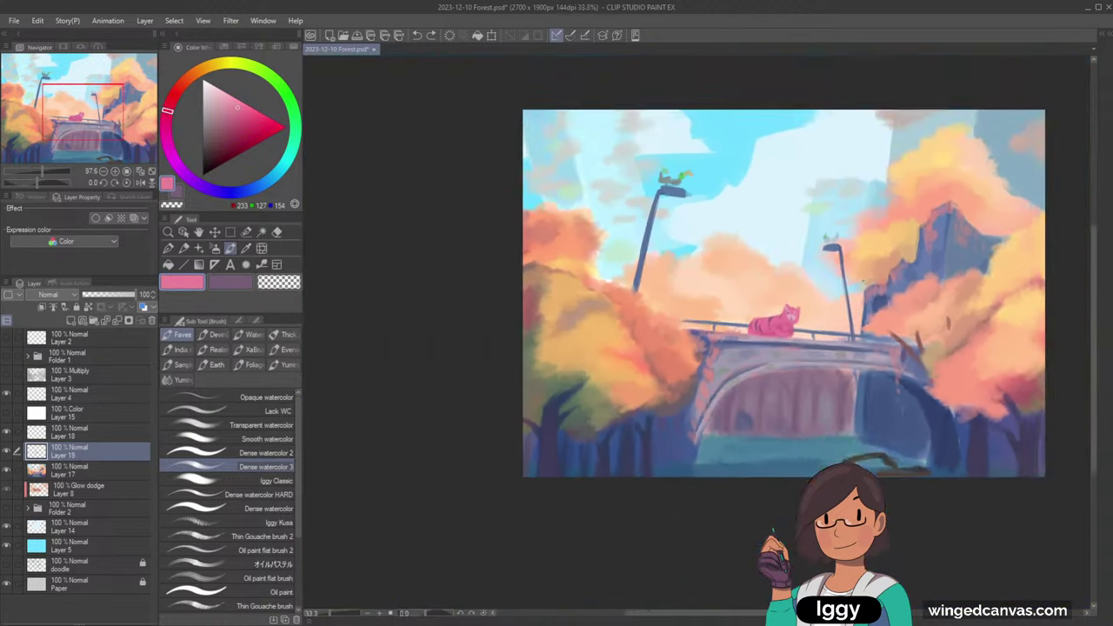
pyautogui.scroll(2, 869, 285)
pyautogui.click(294, 280)
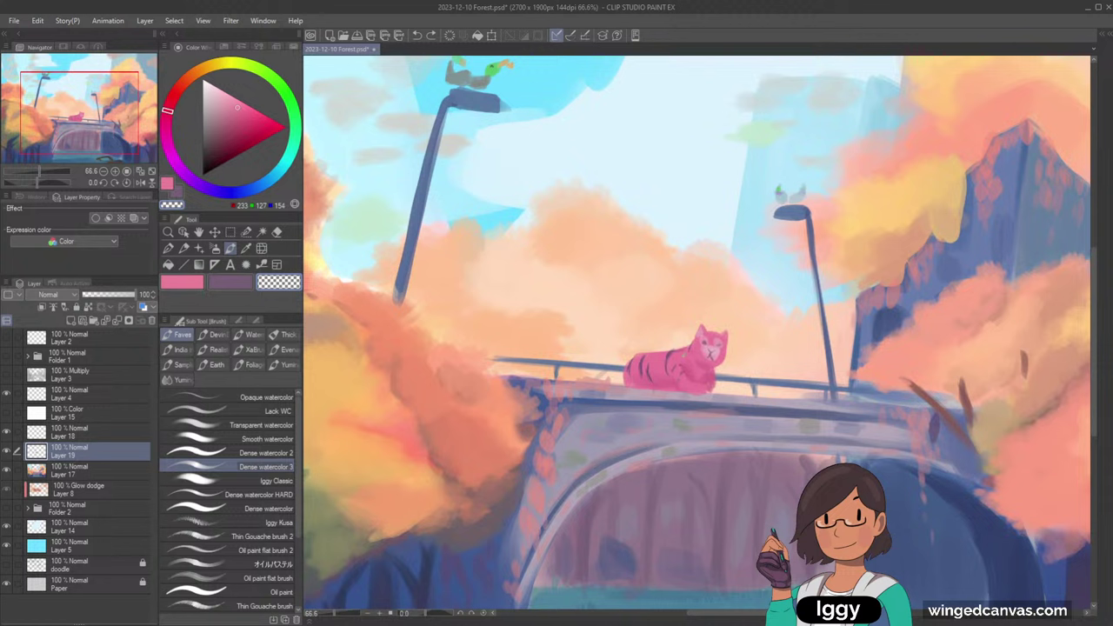
pyautogui.moveTo(706, 328); pyautogui.dragTo(713, 326)
pyautogui.press('c')
pyautogui.keyDown('alt'); pyautogui.click(673, 360); pyautogui.keyUp('alt')
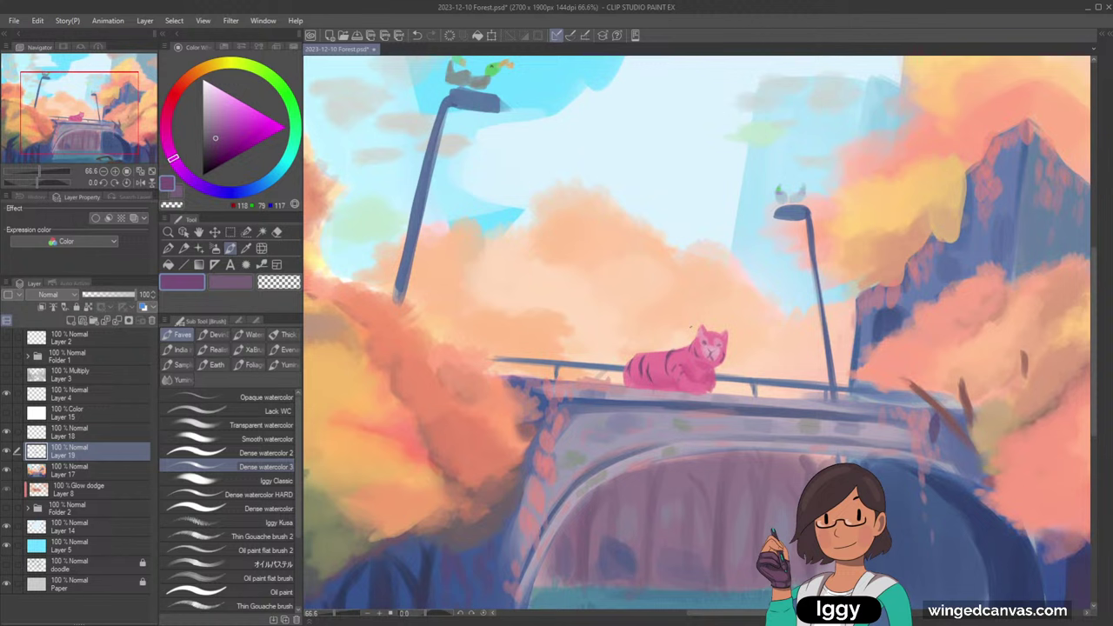
pyautogui.scroll(2, 708, 349)
pyautogui.keyDown('alt'); pyautogui.click(659, 355); pyautogui.keyUp('alt')
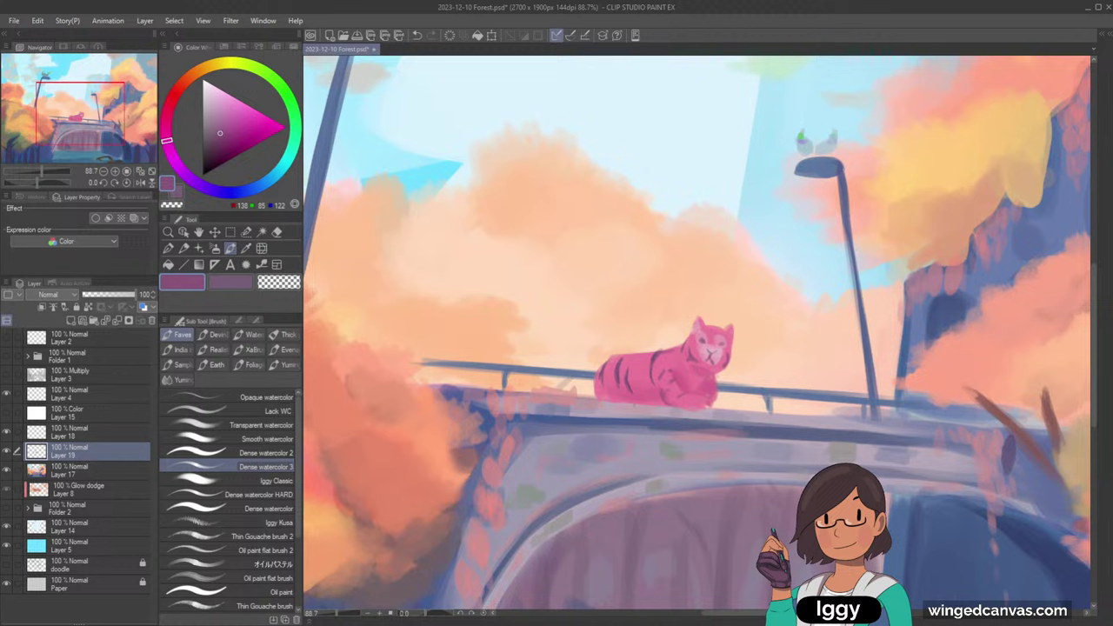
# - Reshape the cat's head and ears using Liquify with a smaller brush
pyautogui.click(264, 249)
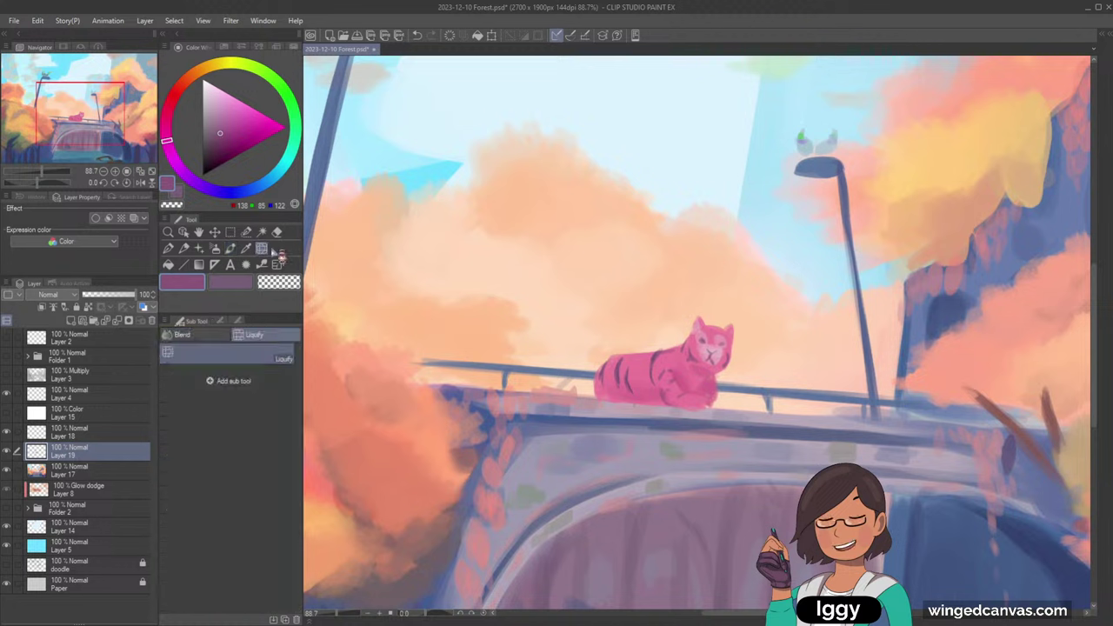
pyautogui.press('[')
pyautogui.press('[')
pyautogui.moveTo(709, 319); pyautogui.dragTo(720, 330)
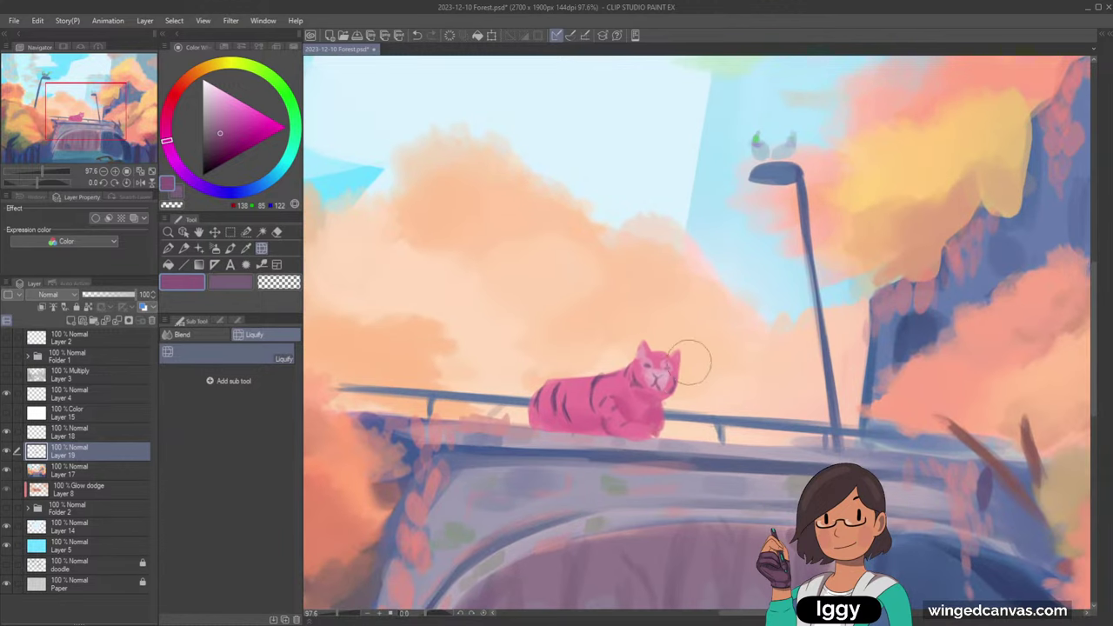
# - Mask the cat layer and hide the cat where the bridge railing and its post pass in front, using Dense watercolor 3 with transparent colour
pyautogui.click(231, 247)
pyautogui.press('-')
pyautogui.press('-')
pyautogui.press('-')
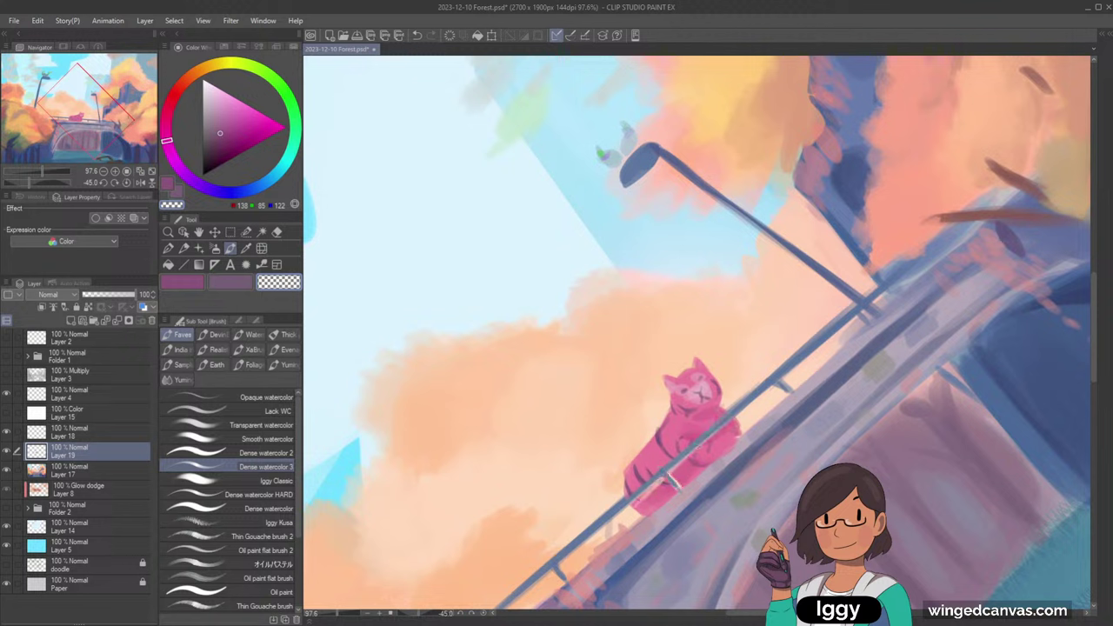
pyautogui.moveTo(669, 475); pyautogui.dragTo(681, 491)
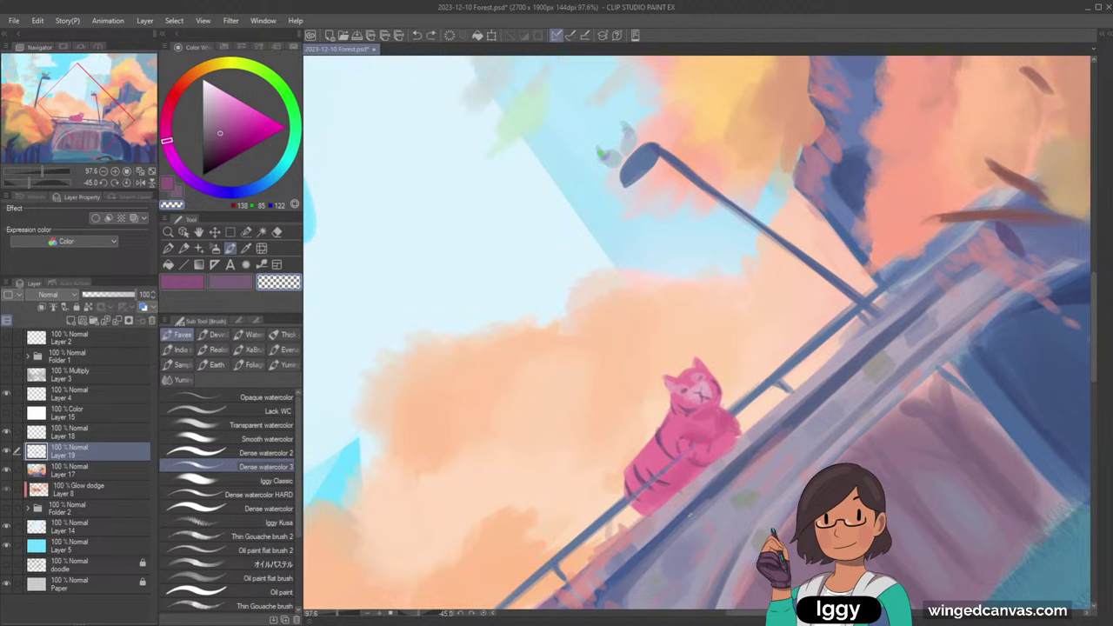
pyautogui.click(141, 320)
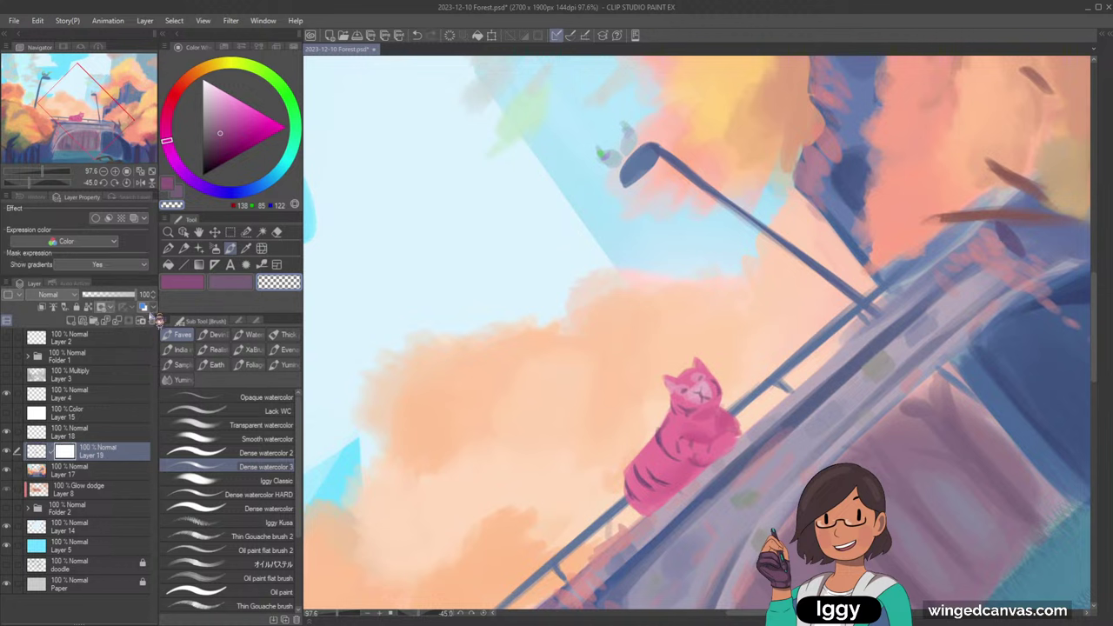
pyautogui.moveTo(656, 478); pyautogui.dragTo(718, 419)
pyautogui.moveTo(677, 465)
pyautogui.mouseDown()
pyautogui.moveTo(638, 496)
pyautogui.moveTo(662, 474)
pyautogui.mouseUp()
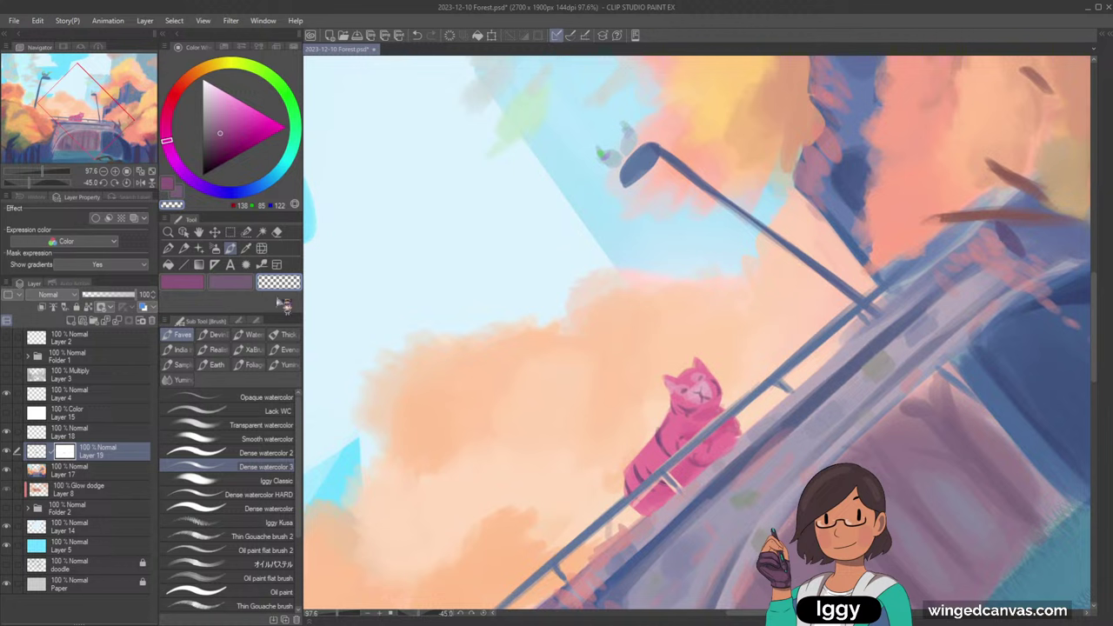
# - Set the secondary colour to white and touch up the cat's layer mask along the railing and post
pyautogui.click(236, 282)
pyautogui.moveTo(211, 111); pyautogui.dragTo(197, 56)
pyautogui.click(289, 286)
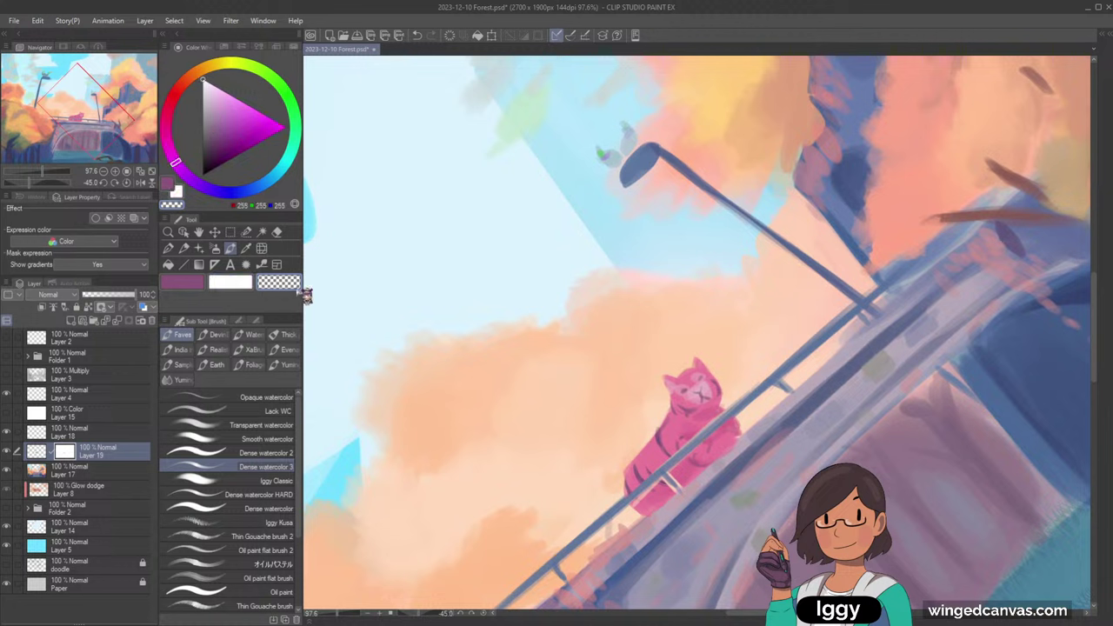
pyautogui.click(236, 285)
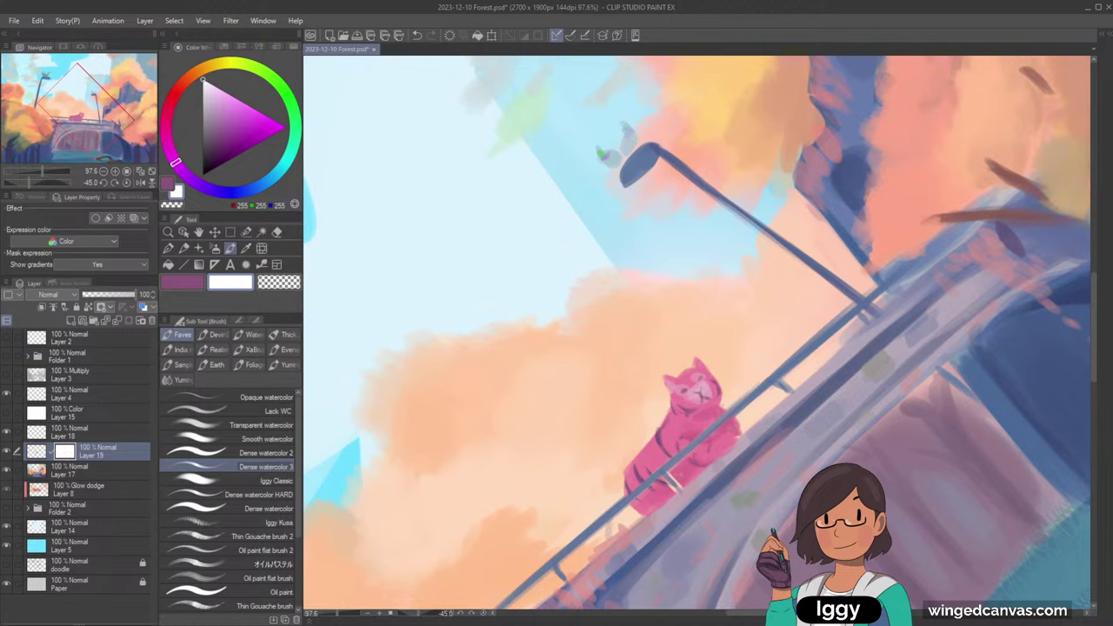
pyautogui.press('^')
pyautogui.press('^')
pyautogui.press('^')
pyautogui.press('^')
pyautogui.press('^')
pyautogui.press('^')
pyautogui.press('^')
pyautogui.press('^')
pyautogui.press('^')
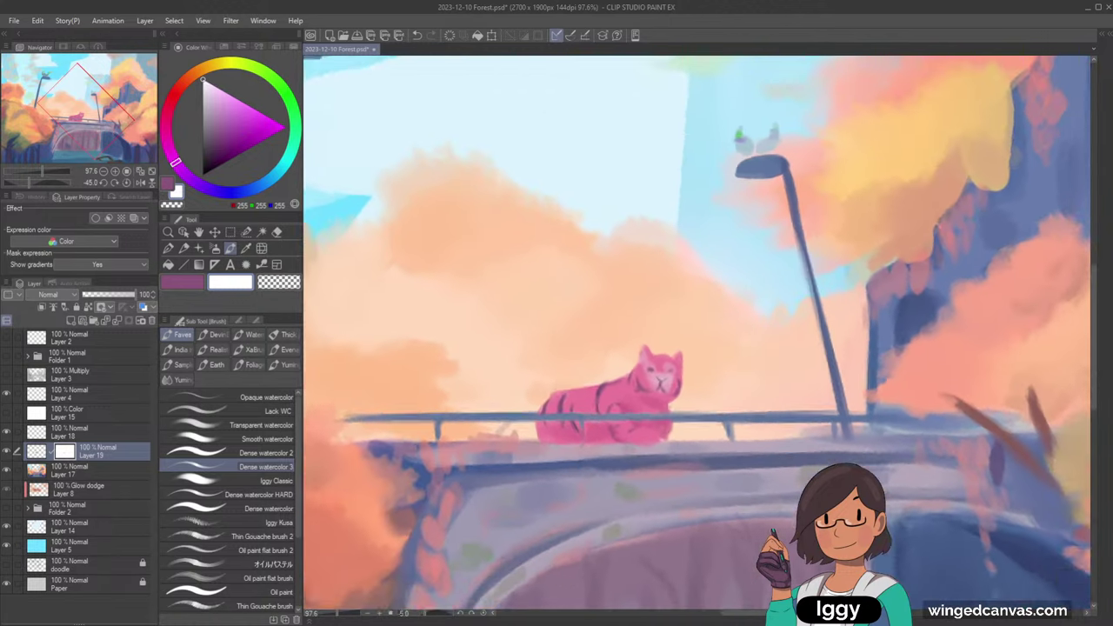
pyautogui.click(152, 172)
pyautogui.scroll(-2, 943, 454)
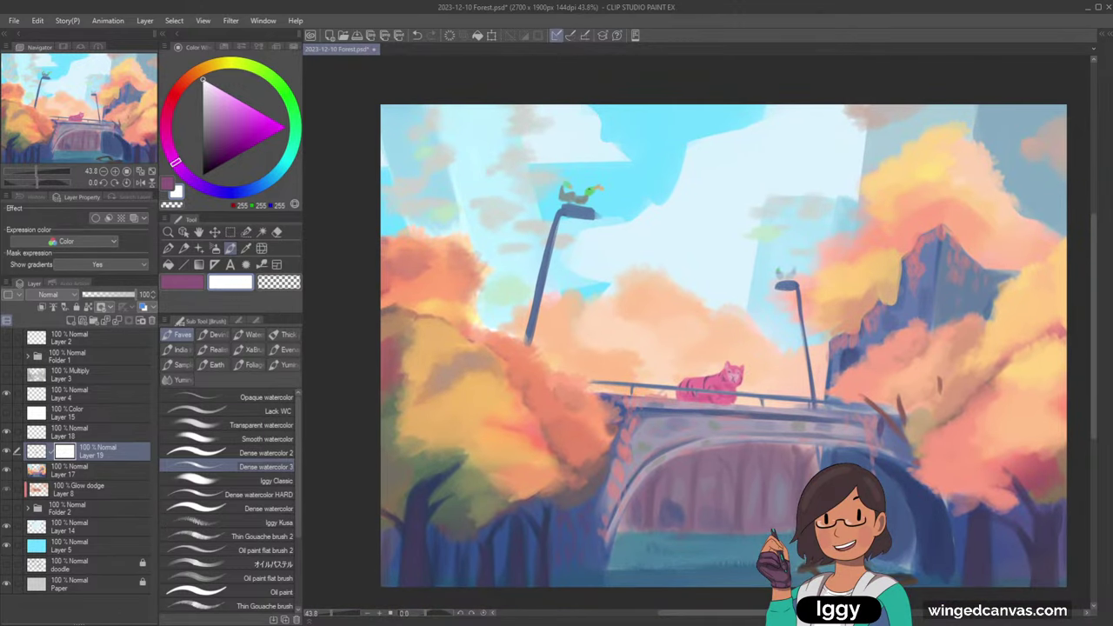
# - Merge the masked cat layer with the painted scene on Layer 17
pyautogui.keyDown('ctrl'); pyautogui.click(113, 471); pyautogui.keyUp('ctrl')
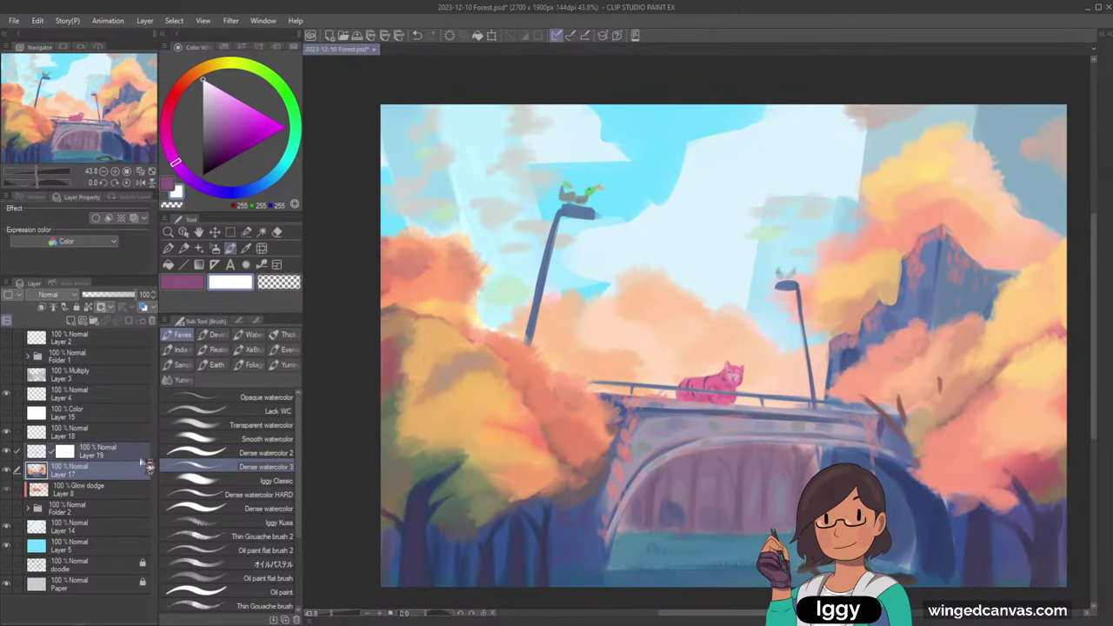
pyautogui.hotkey('shift', 'alt', 'e')
pyautogui.scroll(-2, 919, 369)
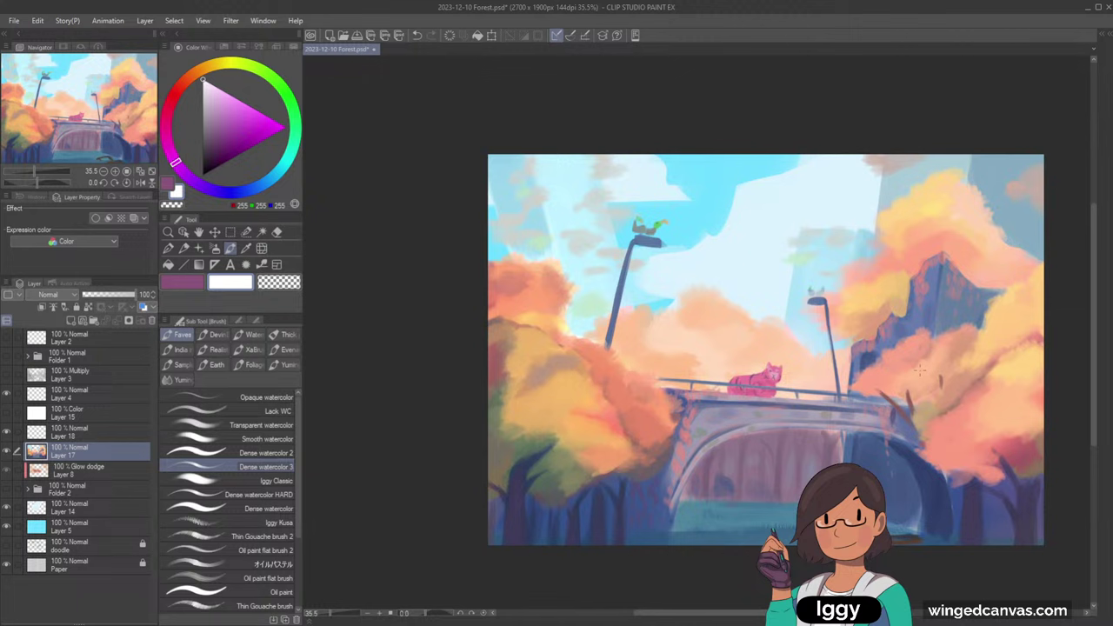
pyautogui.scroll(1, 919, 369)
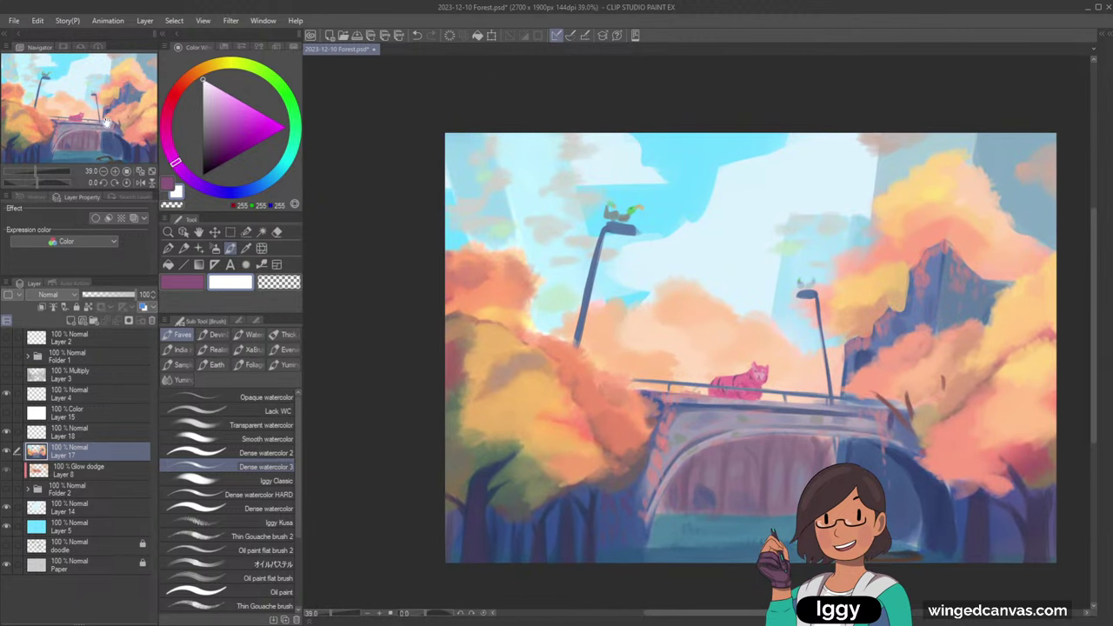
pyautogui.moveTo(98, 114); pyautogui.dragTo(100, 114)
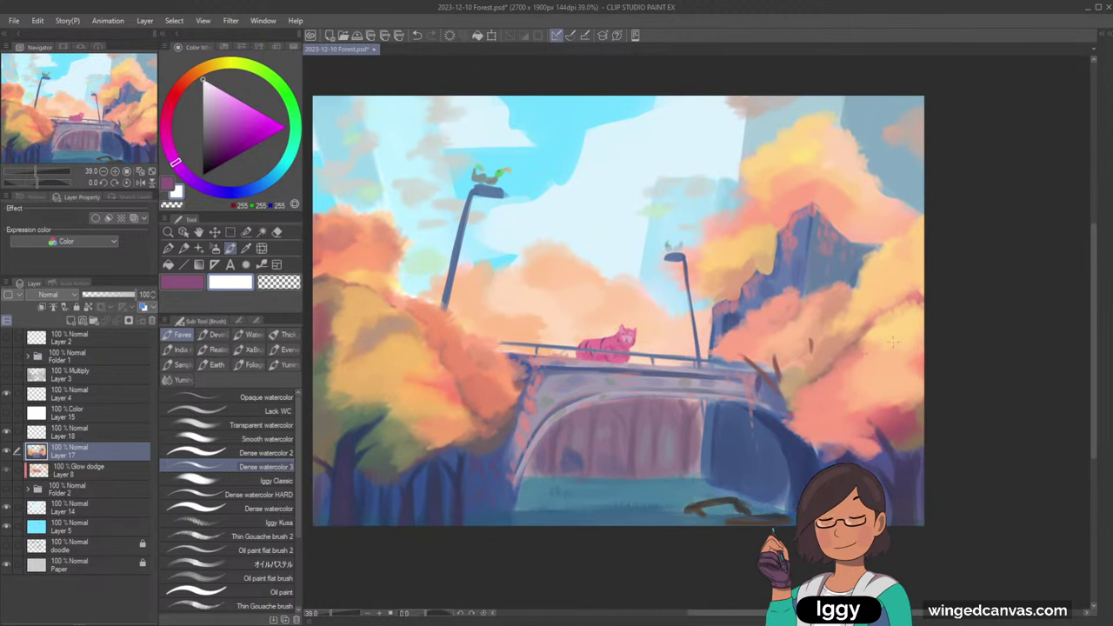
pyautogui.scroll(-3, 893, 342)
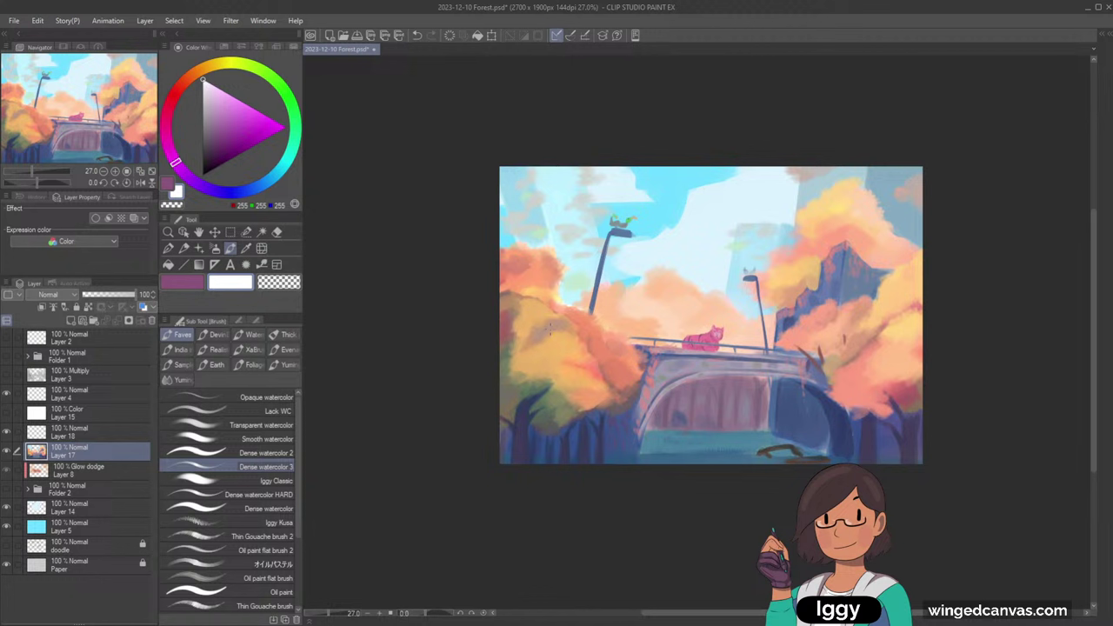
# - Add a new layer clipped to the painted scene, set its blend mode to Saturation, and choose the Soft airbrush
pyautogui.click(59, 308)
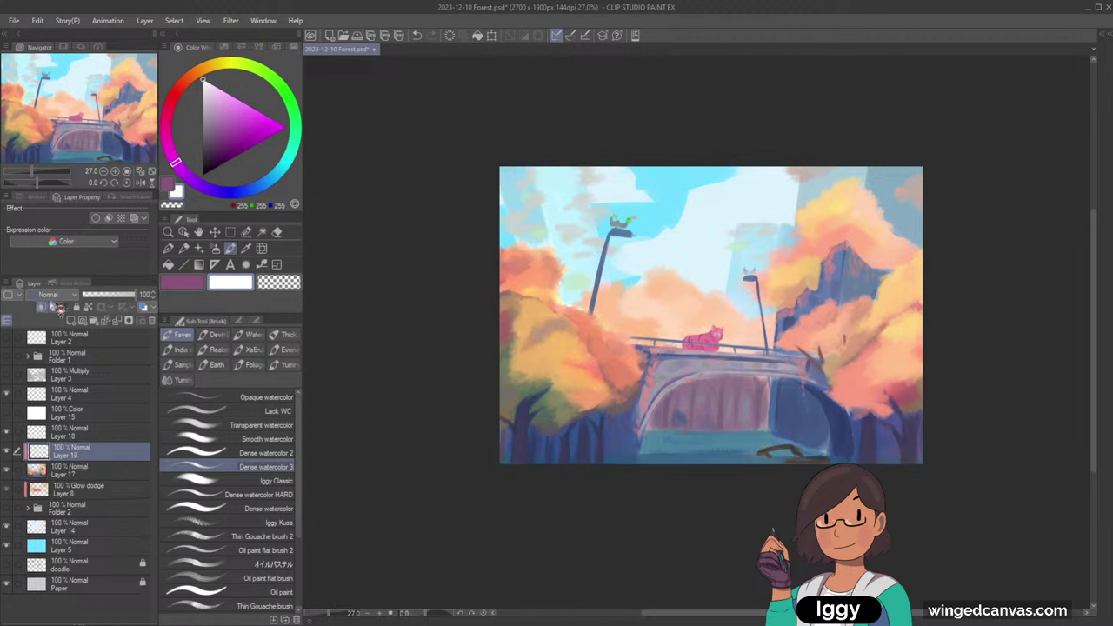
pyautogui.click(57, 295)
pyautogui.click(63, 597)
pyautogui.click(214, 248)
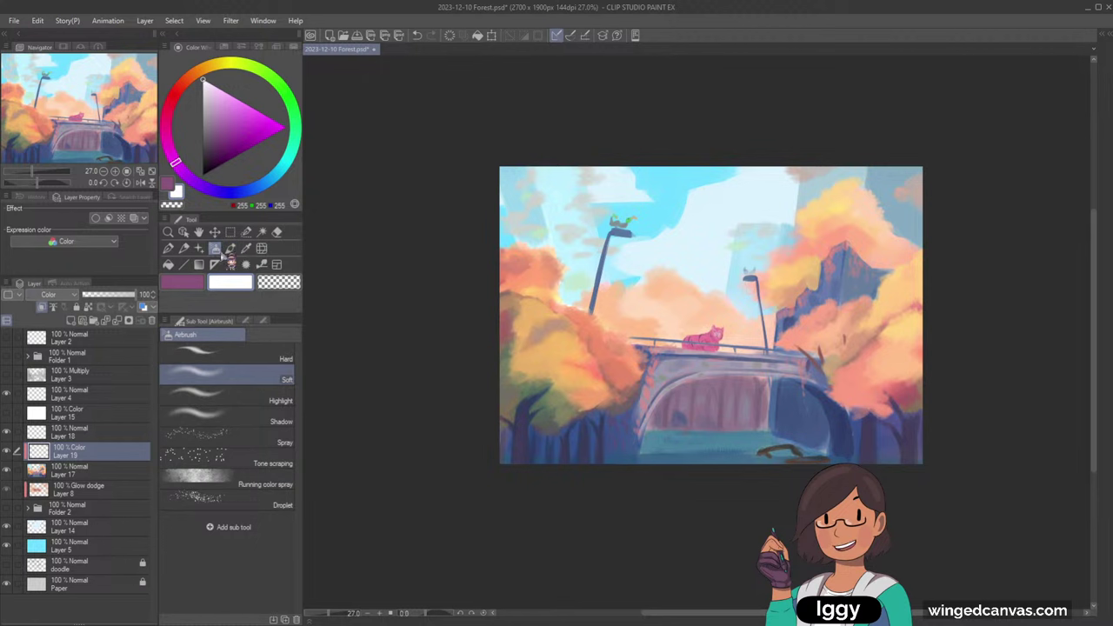
pyautogui.scroll(1, 76, 299)
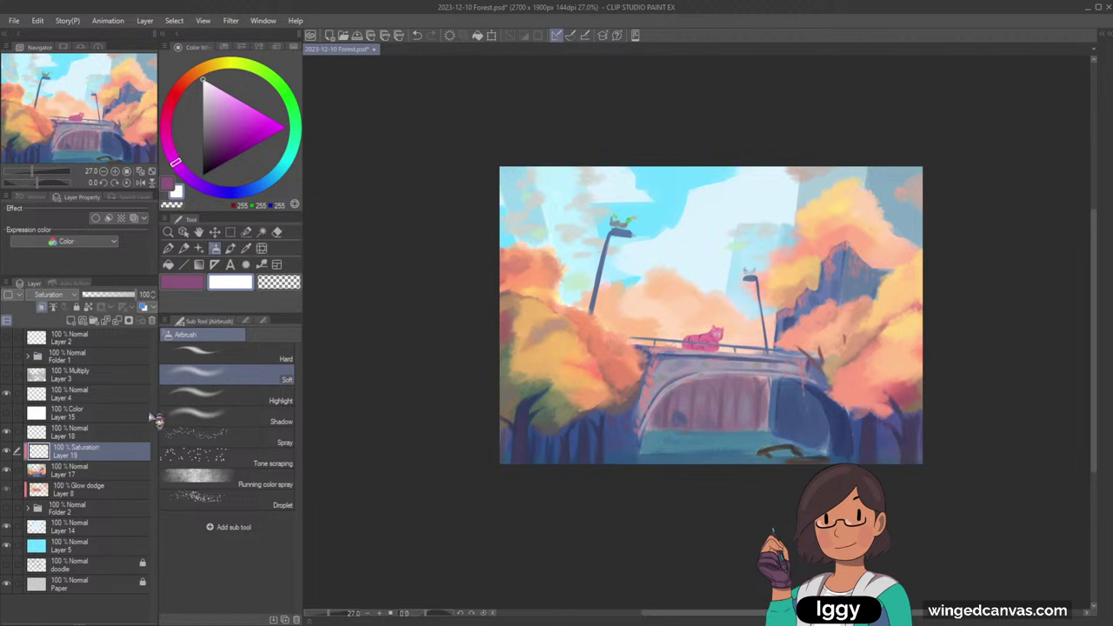
# - Try airbrushing light blue, RGB 132, 178, 246, over the left trees on the Saturation layer
pyautogui.click(240, 103)
pyautogui.click(257, 186)
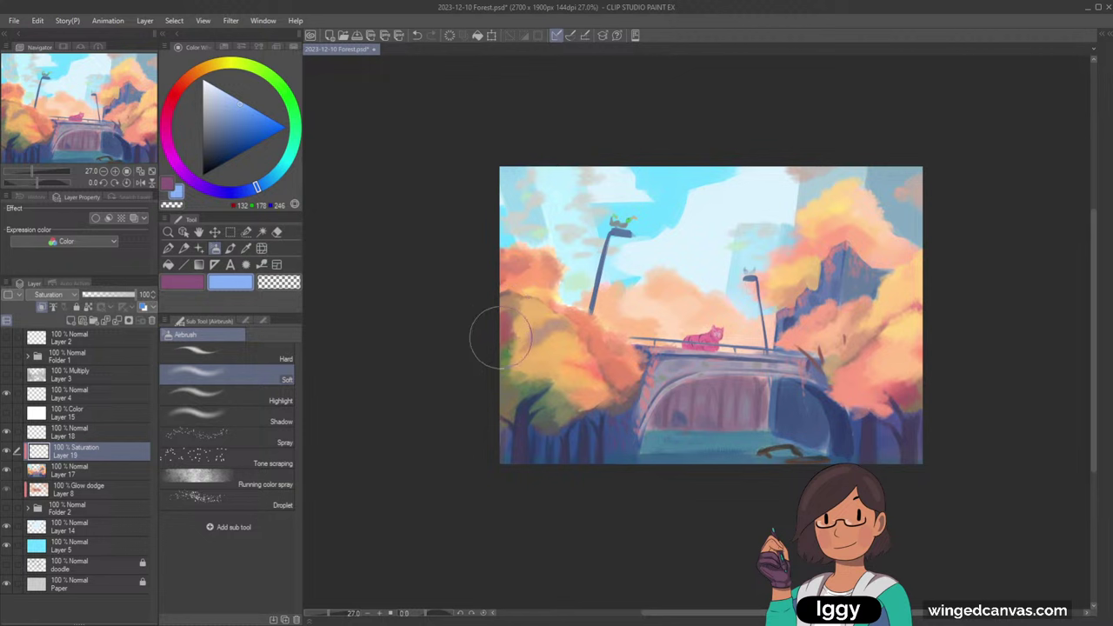
pyautogui.moveTo(492, 336); pyautogui.dragTo(528, 403)
pyautogui.hotkey('ctrl', 'z')
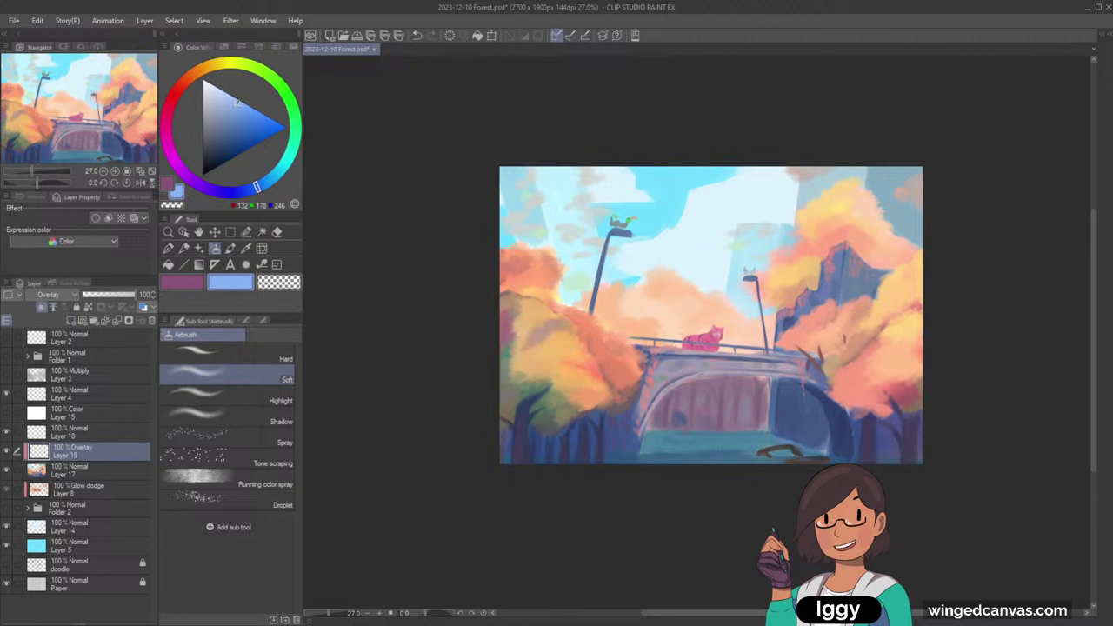
# - Airbrush blue over the lower left trees on the clipped layer in Overlay mode, then lock its transparent pixels and recolour with RGB 28, 73, 141
pyautogui.click(239, 119)
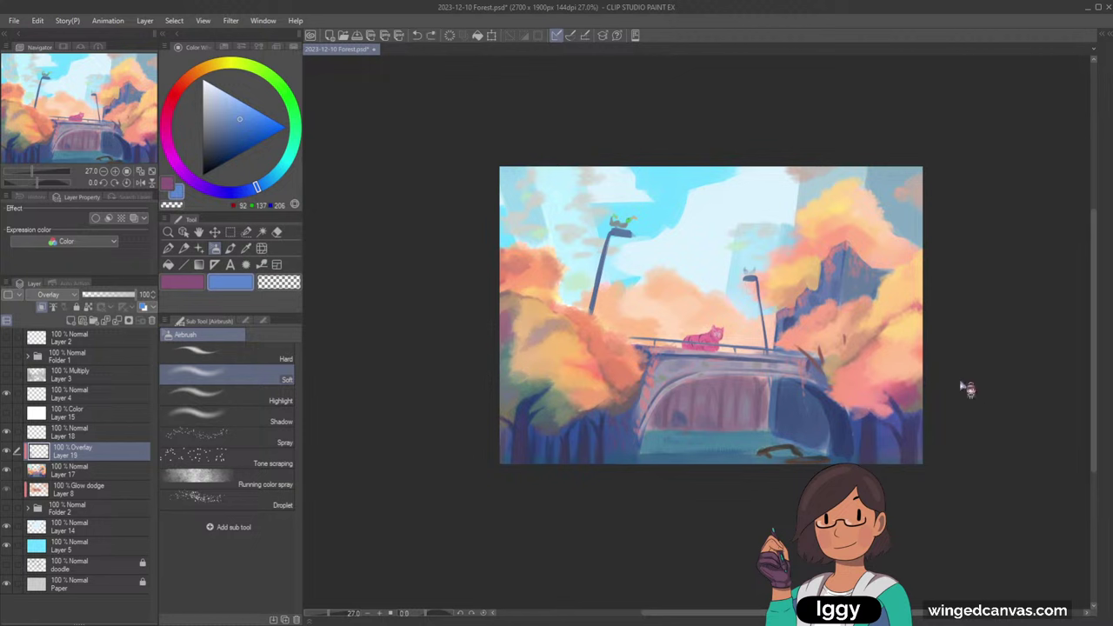
pyautogui.click(237, 136)
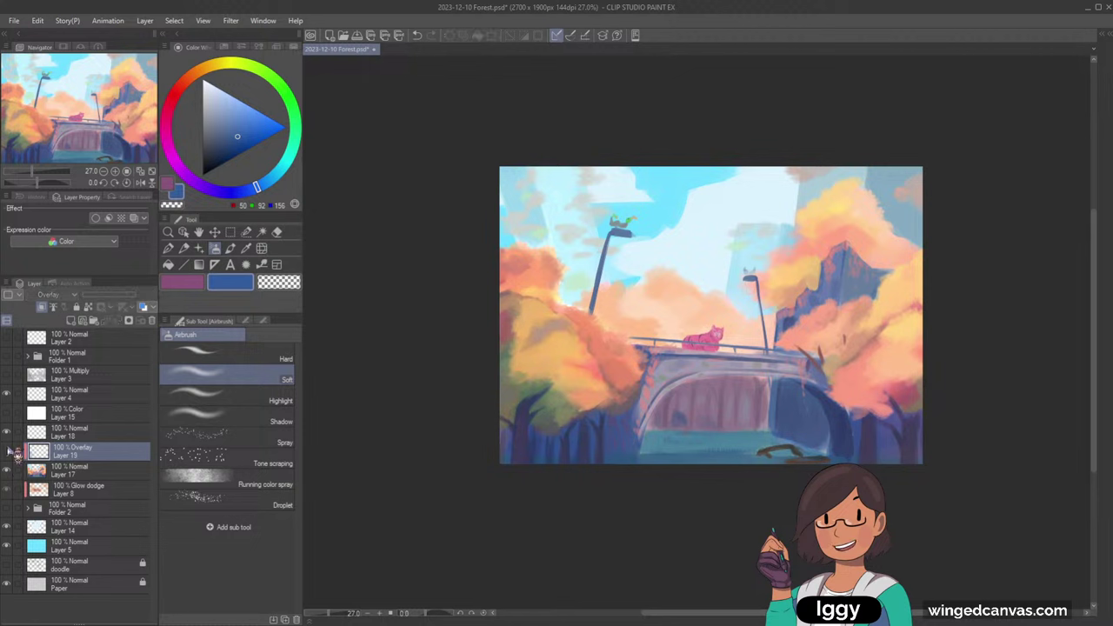
pyautogui.click(232, 142)
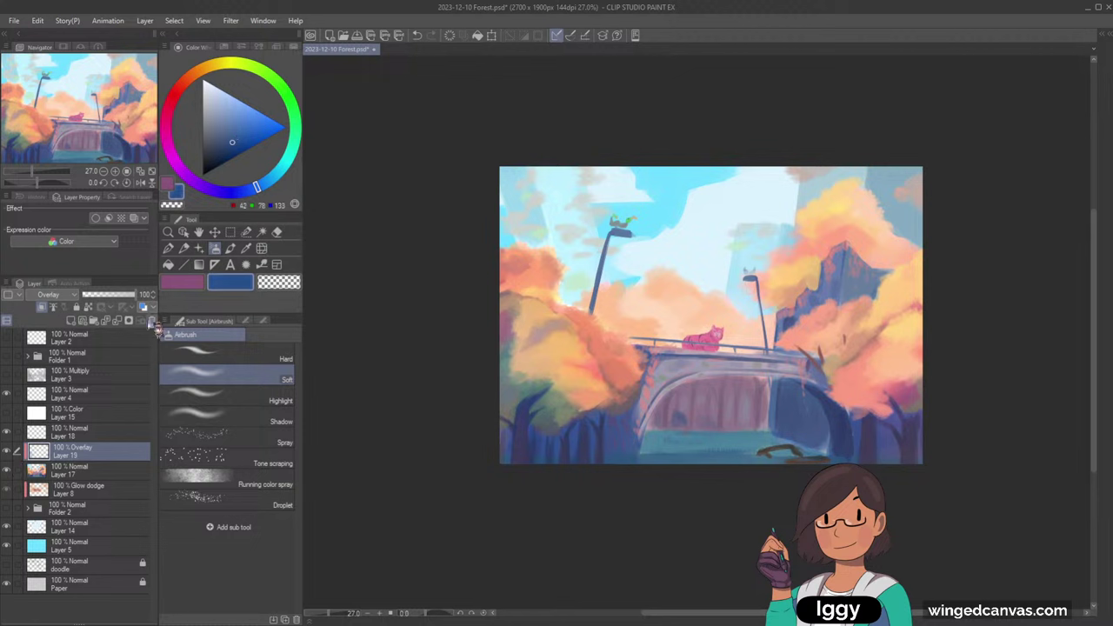
pyautogui.click(89, 307)
pyautogui.moveTo(503, 354); pyautogui.dragTo(444, 417)
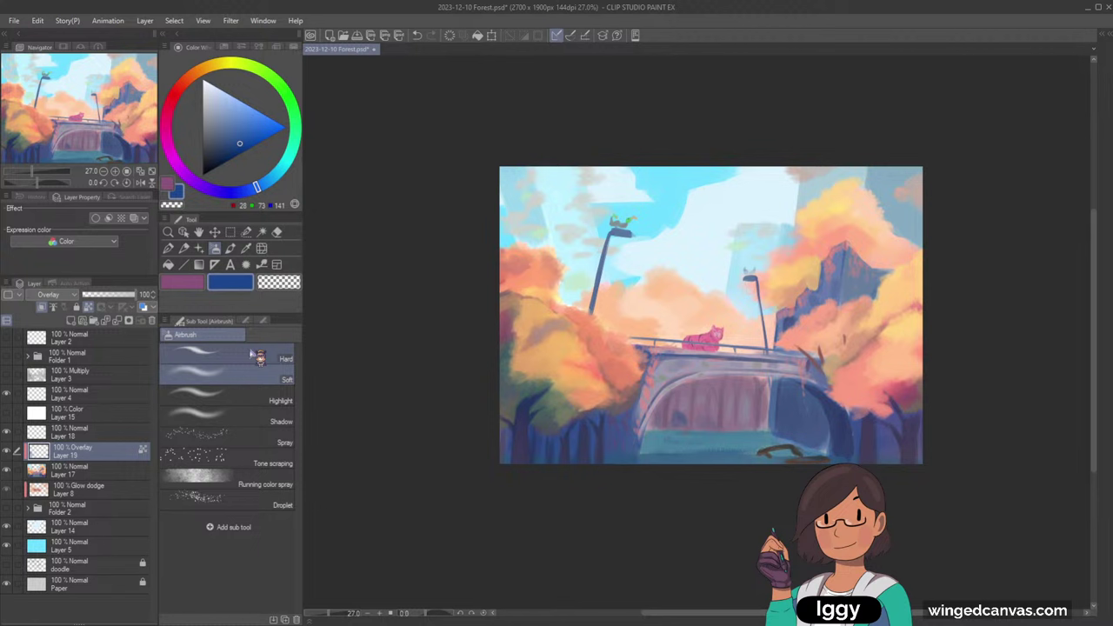
pyautogui.scroll(1, 499, 270)
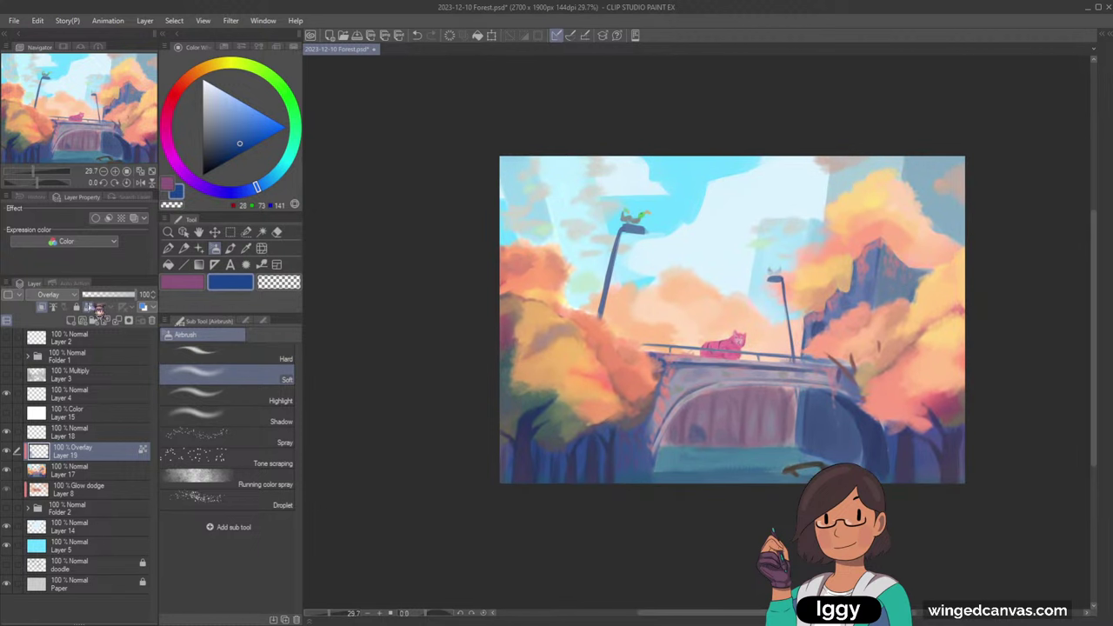
# - Unlock the Overlay layer's transparent pixels and airbrush RGB 37, 87, 163 over the lower trees on both sides, undoing the stroke near the blue cliff
pyautogui.click(243, 138)
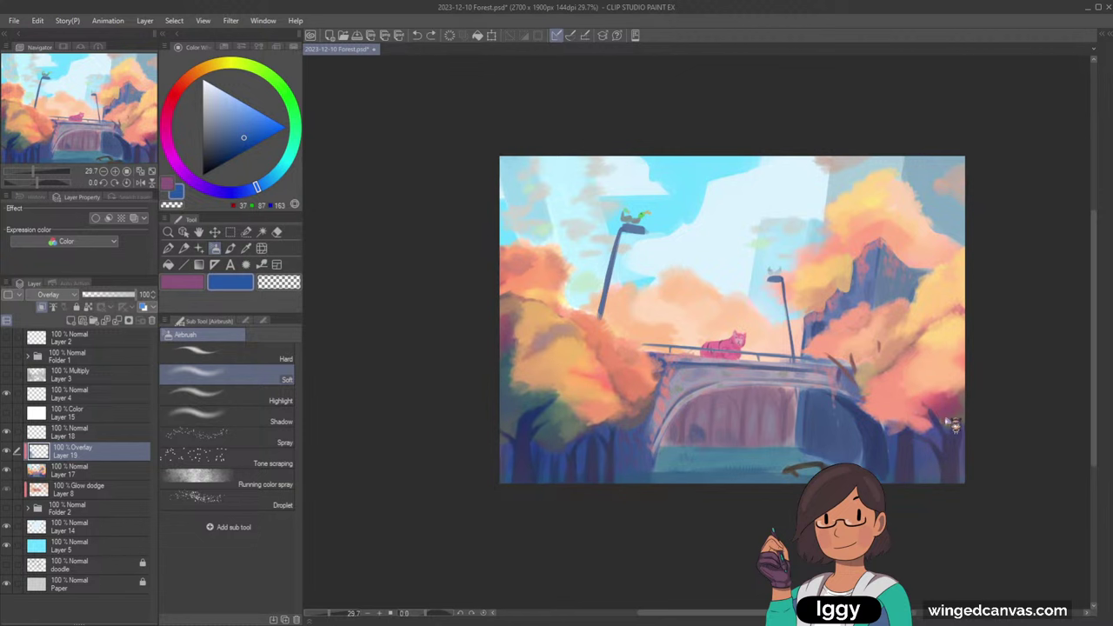
pyautogui.moveTo(512, 390); pyautogui.dragTo(554, 415)
pyautogui.moveTo(915, 424)
pyautogui.mouseDown()
pyautogui.moveTo(975, 404)
pyautogui.moveTo(949, 419)
pyautogui.mouseUp()
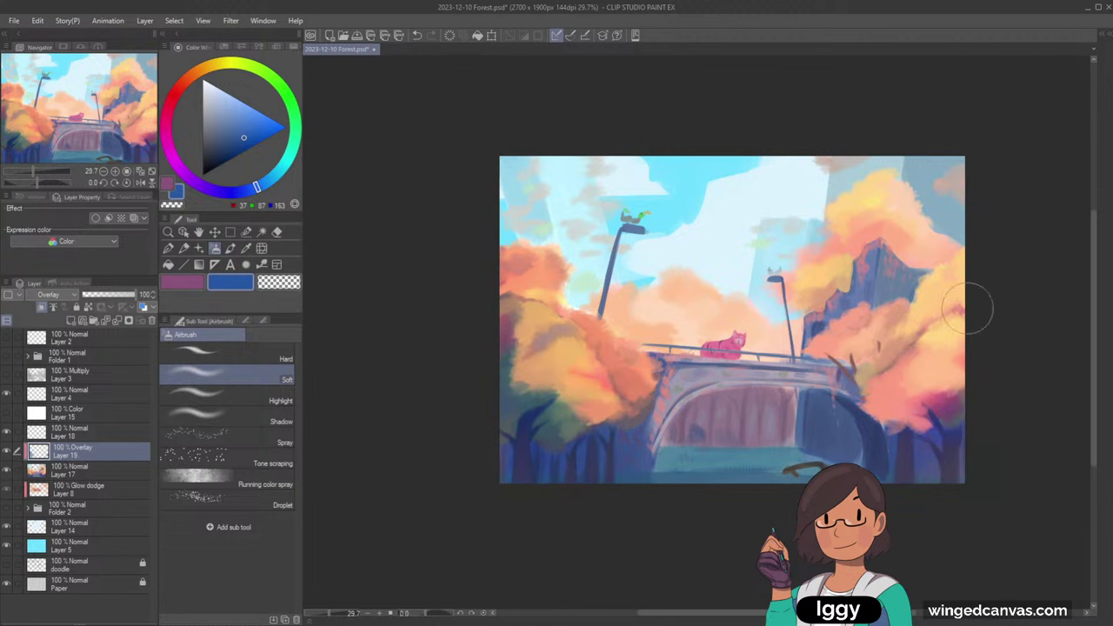
pyautogui.moveTo(823, 254)
pyautogui.mouseDown()
pyautogui.moveTo(870, 246)
pyautogui.moveTo(811, 293)
pyautogui.moveTo(879, 246)
pyautogui.mouseUp()
pyautogui.hotkey('ctrl', 'z')
# - Add a clipped Multiply layer and airbrush cyan-blue shading, RGB 81, 209, 255, over the foliage around the blue cliff
pyautogui.click(73, 321)
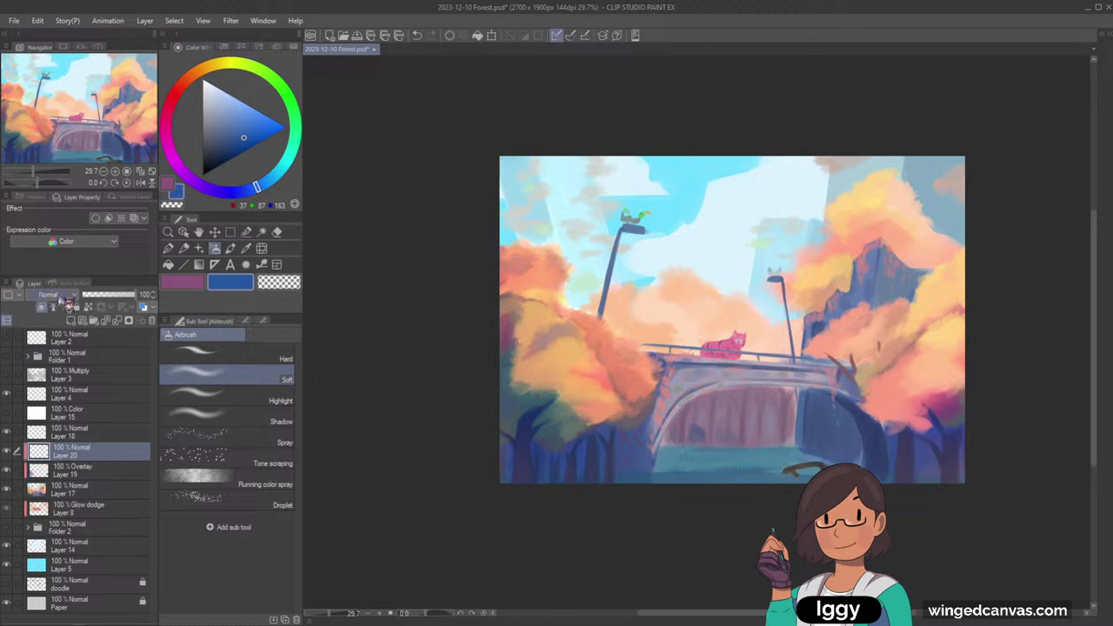
pyautogui.click(61, 295)
pyautogui.click(64, 331)
pyautogui.moveTo(229, 106); pyautogui.dragTo(225, 90)
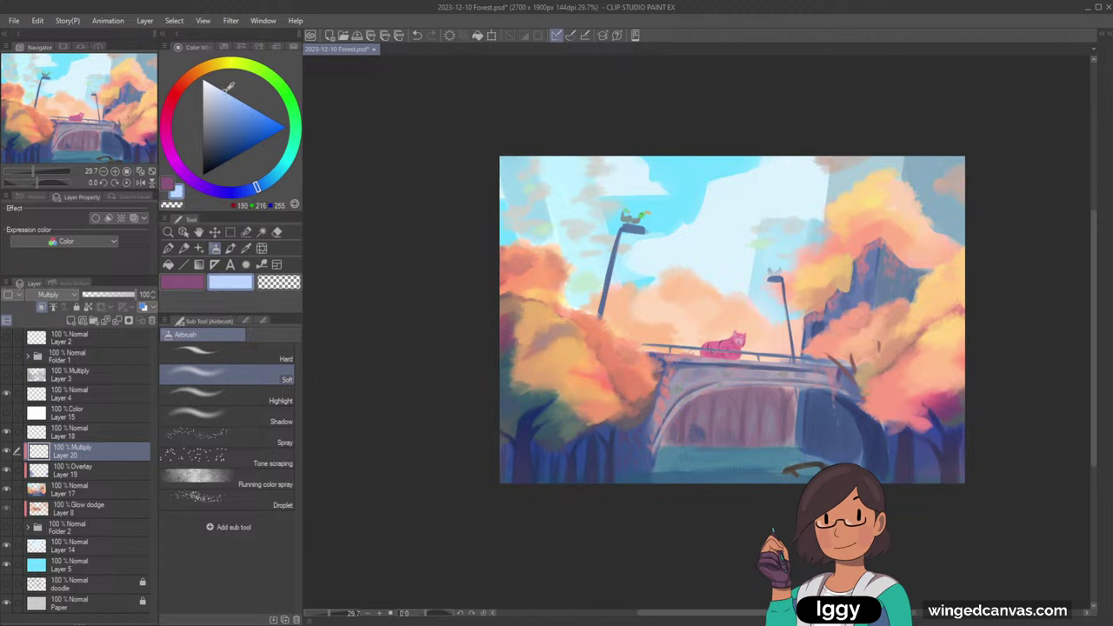
pyautogui.click(225, 91)
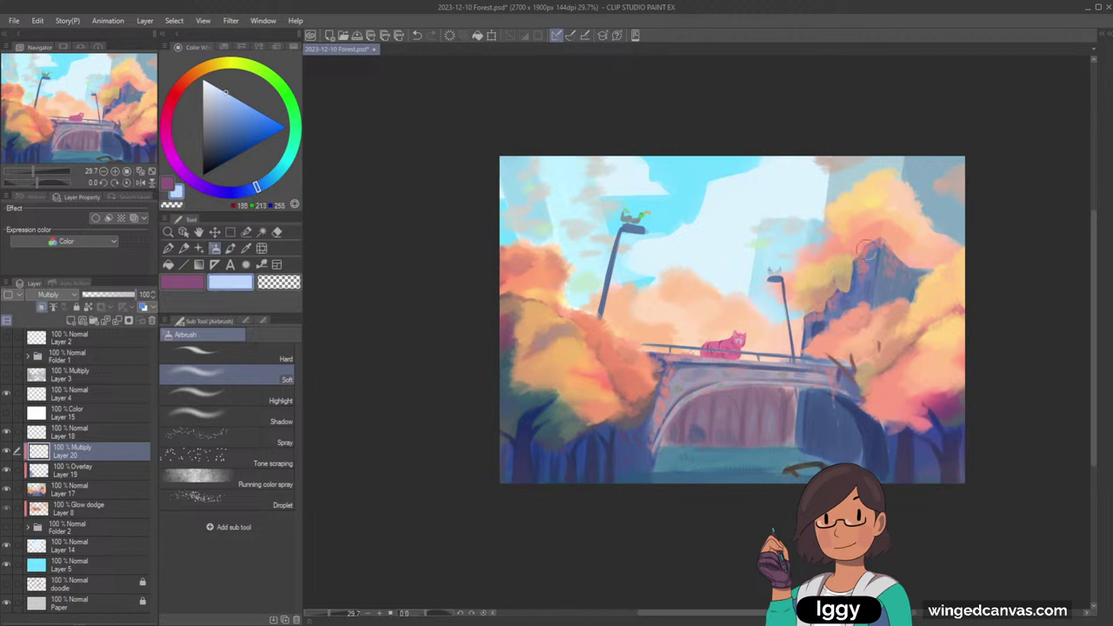
pyautogui.click(250, 106)
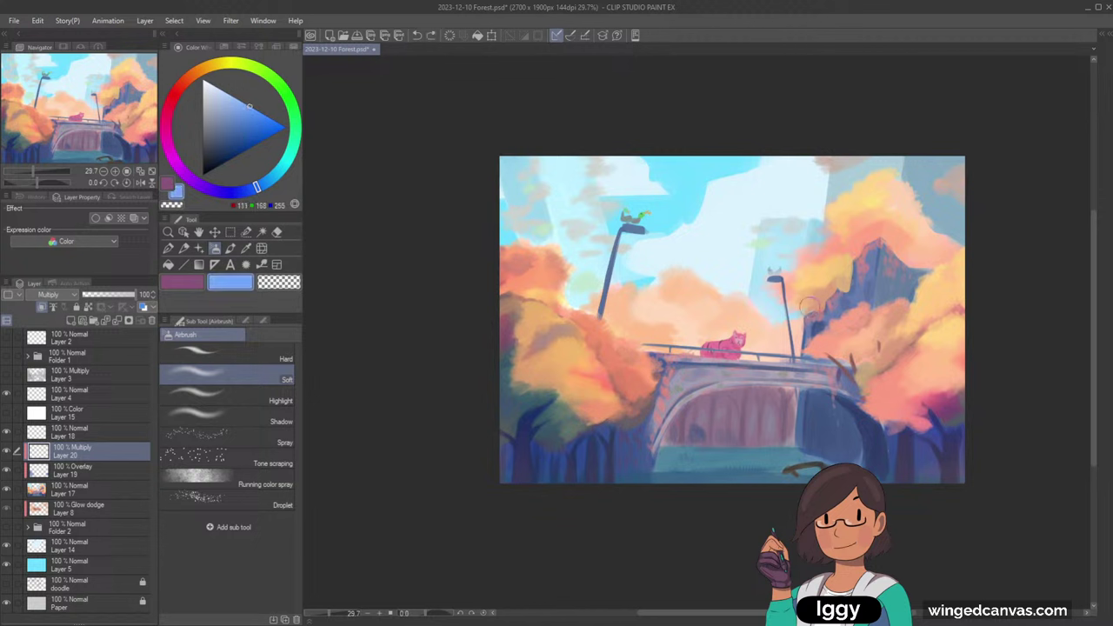
pyautogui.click(278, 175)
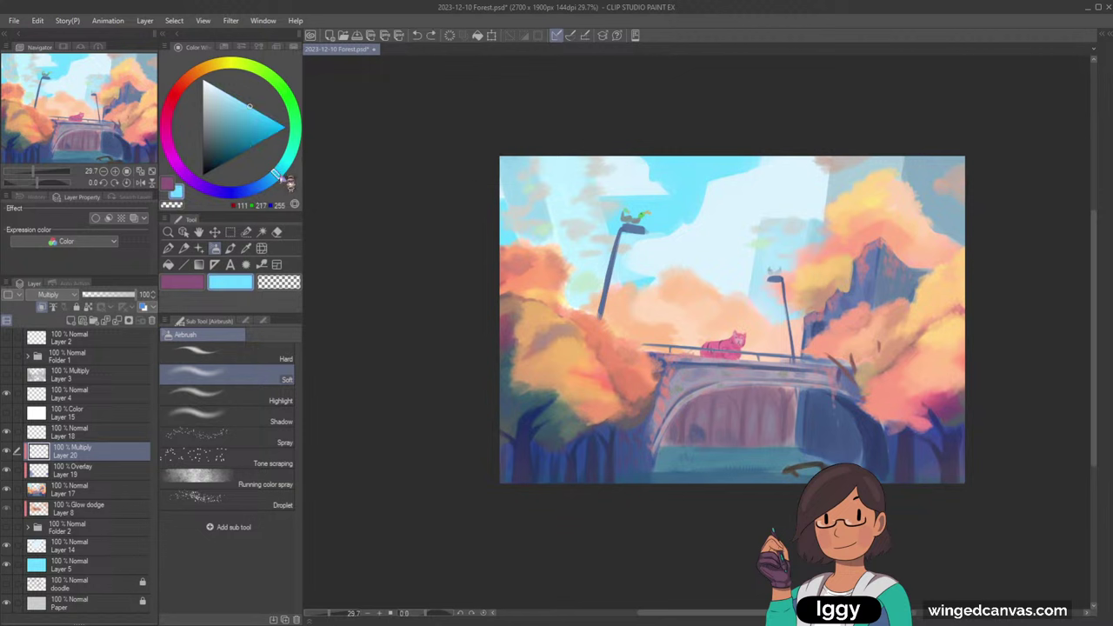
pyautogui.click(258, 111)
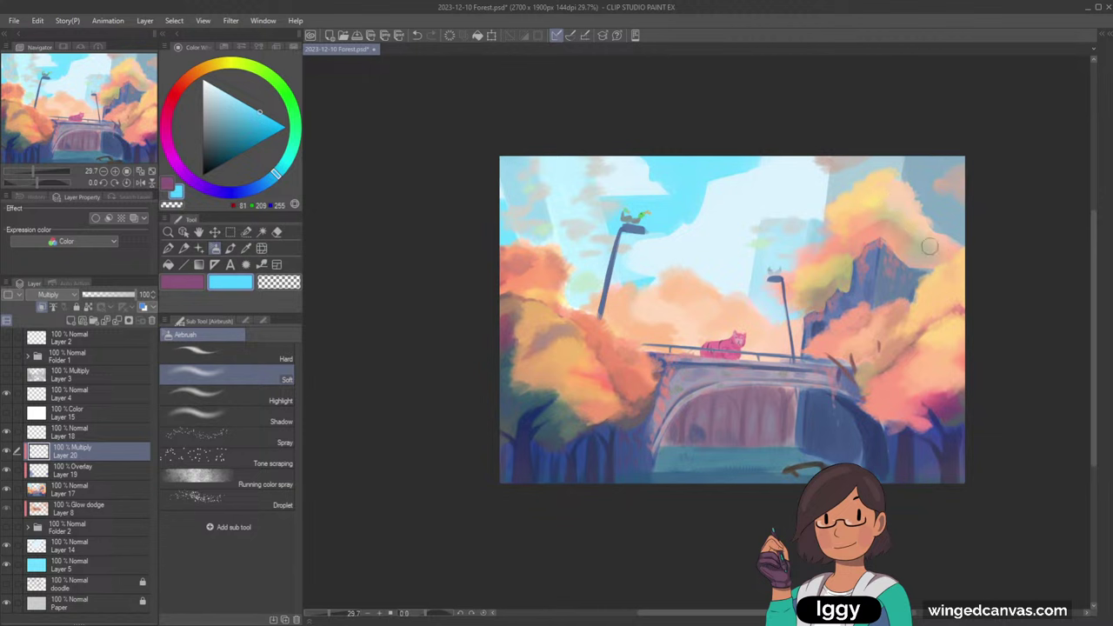
# - On the cloud layer, round off the large cloud's edge with the Dense watercolor 2 brush in RGB 219, 243, 253, undoing the last strokes
pyautogui.click(152, 172)
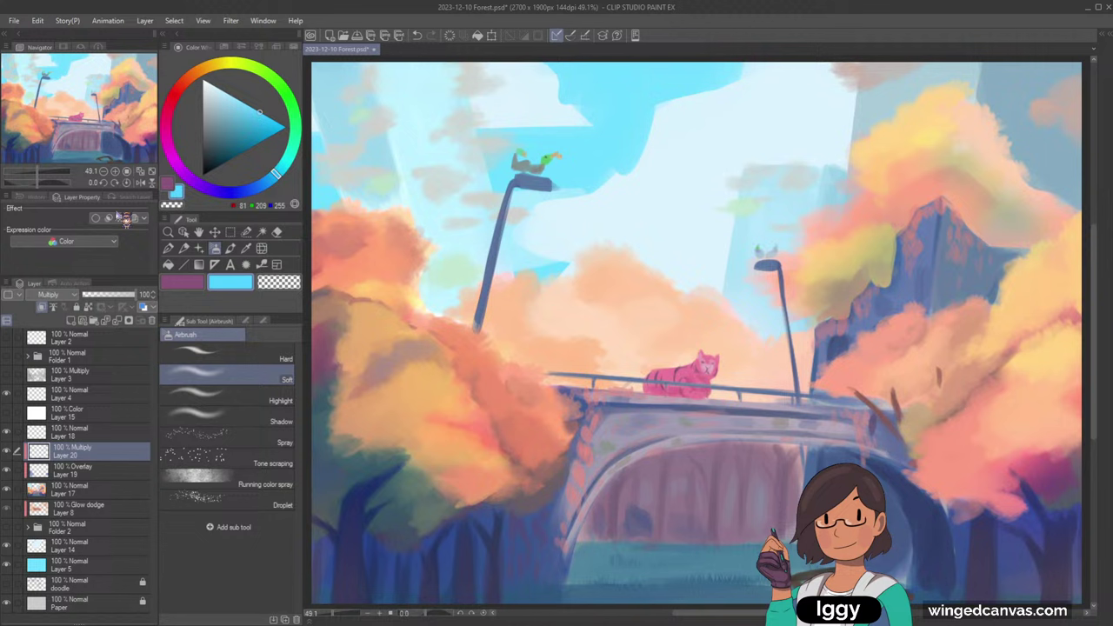
pyautogui.click(184, 231)
pyautogui.click(650, 211)
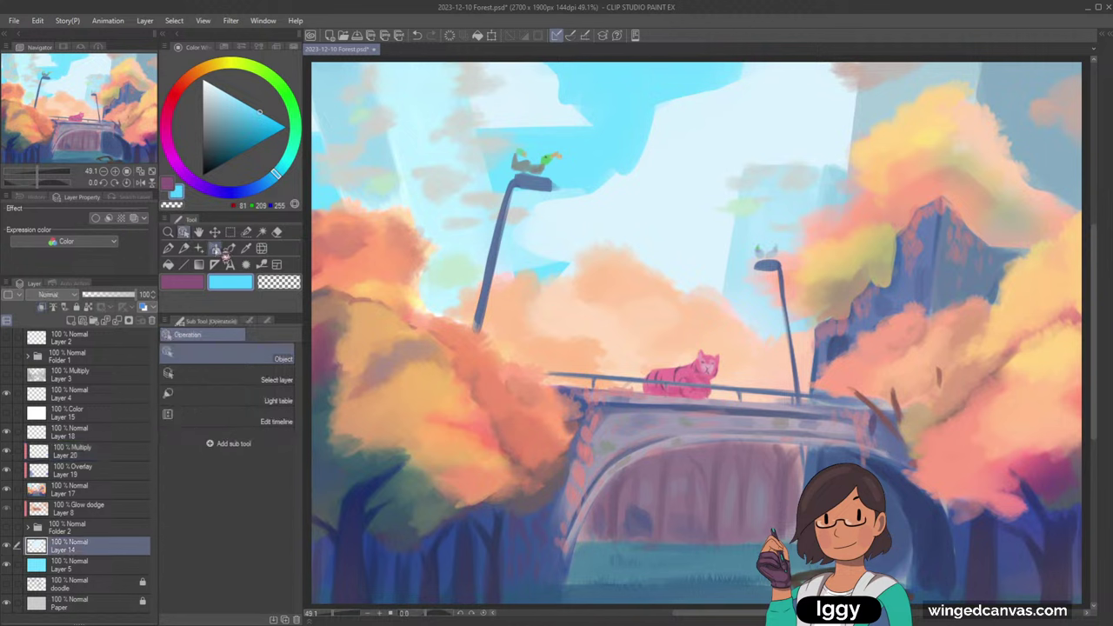
pyautogui.click(230, 248)
pyautogui.click(278, 280)
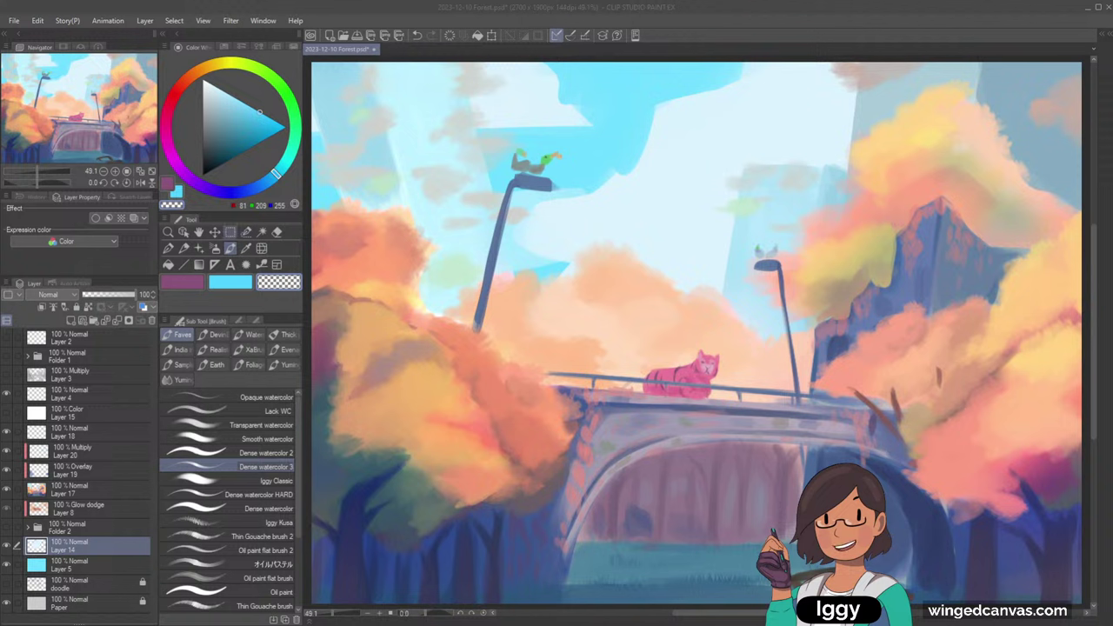
pyautogui.click(260, 453)
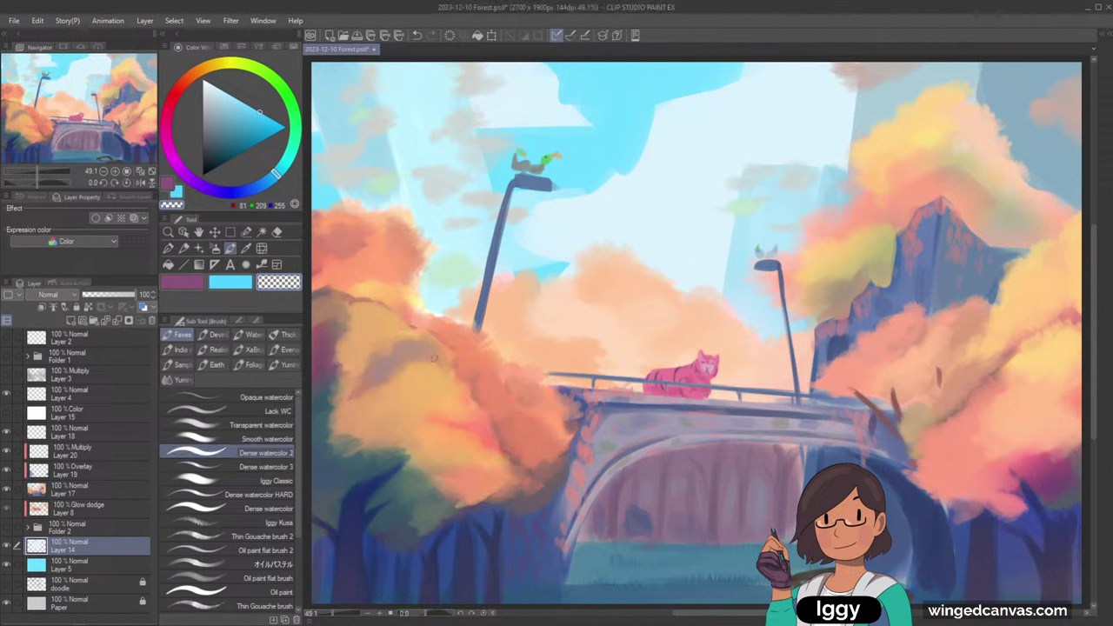
pyautogui.keyDown('alt'); pyautogui.click(609, 199); pyautogui.keyUp('alt')
pyautogui.moveTo(563, 214)
pyautogui.mouseDown()
pyautogui.moveTo(637, 191)
pyautogui.moveTo(666, 131)
pyautogui.moveTo(762, 106)
pyautogui.moveTo(722, 93)
pyautogui.moveTo(695, 106)
pyautogui.moveTo(817, 70)
pyautogui.mouseUp()
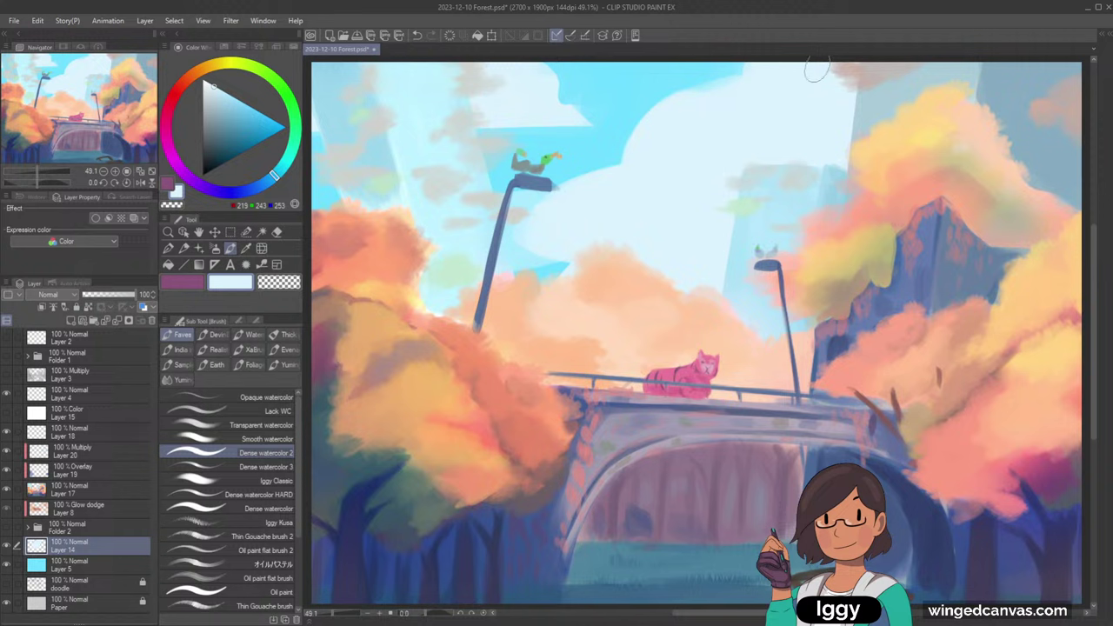
pyautogui.moveTo(619, 163)
pyautogui.mouseDown()
pyautogui.moveTo(646, 145)
pyautogui.moveTo(570, 170)
pyautogui.moveTo(679, 154)
pyautogui.mouseUp()
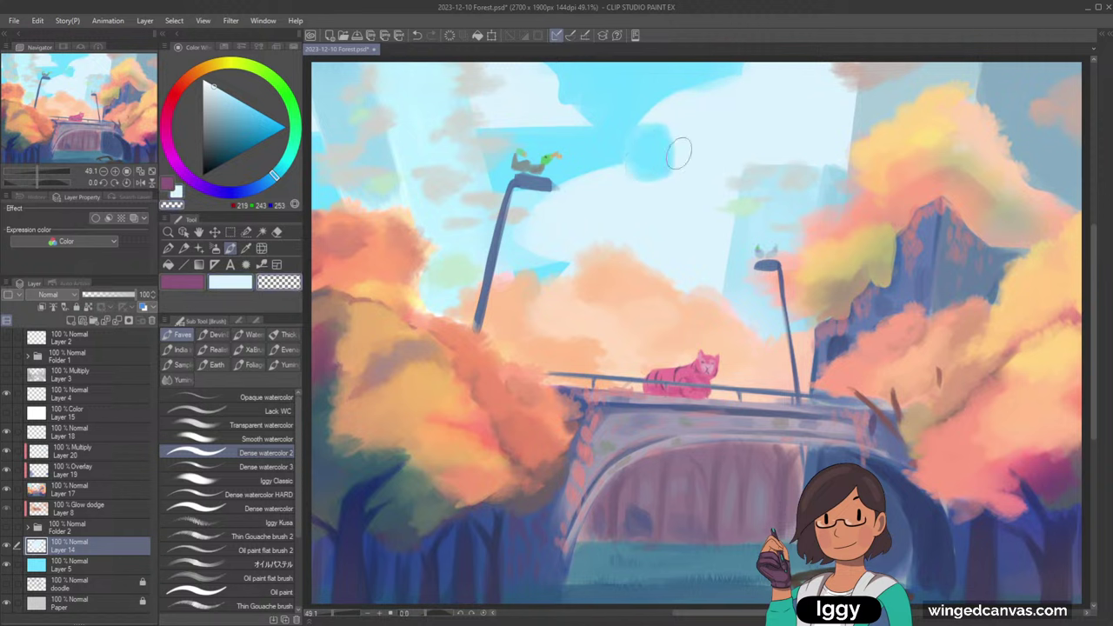
pyautogui.hotkey('ctrl', 'z')
pyautogui.hotkey('ctrl', 'z')
pyautogui.hotkey('ctrl', 'z')
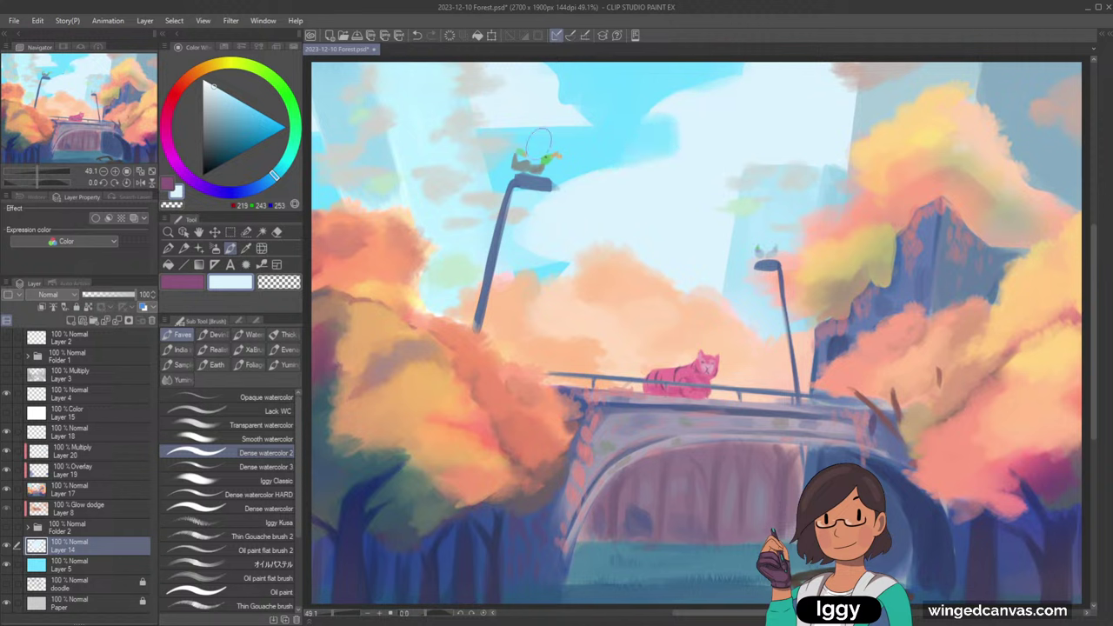
# - Mix a soft shadow blue, RGB 164, 204, 240, and paint a shadow patch in the upper part of the large cloud
pyautogui.moveTo(275, 177); pyautogui.dragTo(265, 183)
pyautogui.click(218, 92)
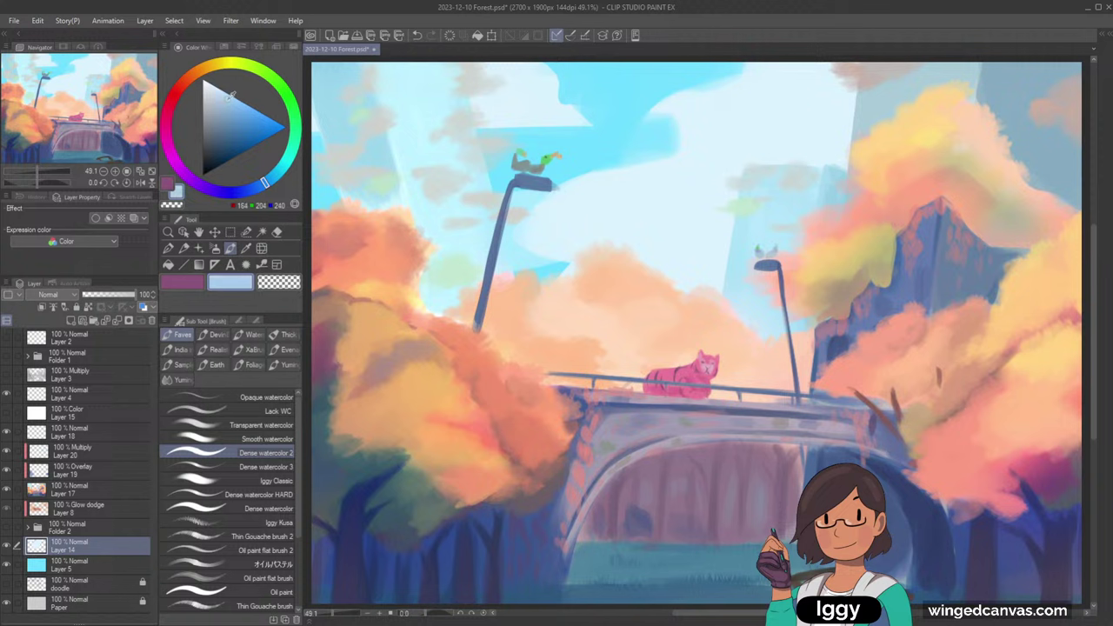
pyautogui.moveTo(686, 110)
pyautogui.mouseDown()
pyautogui.moveTo(709, 127)
pyautogui.moveTo(682, 121)
pyautogui.moveTo(687, 134)
pyautogui.moveTo(724, 151)
pyautogui.moveTo(727, 133)
pyautogui.moveTo(684, 123)
pyautogui.moveTo(691, 141)
pyautogui.moveTo(718, 150)
pyautogui.moveTo(675, 150)
pyautogui.moveTo(703, 132)
pyautogui.moveTo(681, 122)
pyautogui.moveTo(633, 206)
pyautogui.moveTo(723, 121)
pyautogui.moveTo(656, 133)
pyautogui.moveTo(737, 138)
pyautogui.mouseUp()
pyautogui.hotkey('ctrl', 'z')
pyautogui.keyDown('alt'); pyautogui.click(702, 130); pyautogui.keyUp('alt')
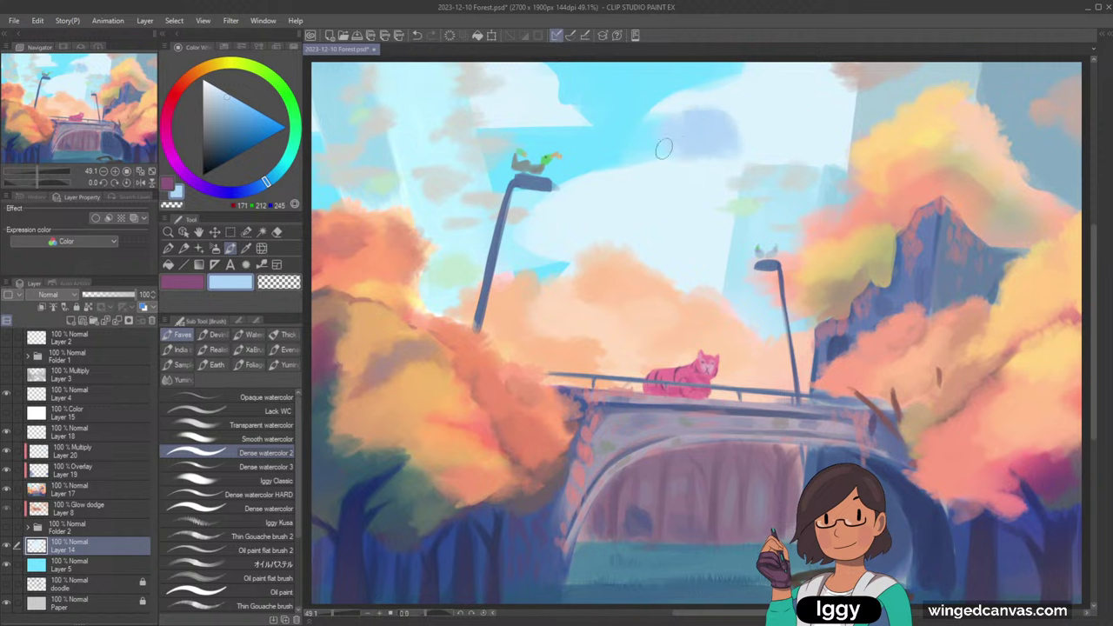
# - Blend the edges of the blue shadow patch into the surrounding cloud and sky using colours sampled from the canvas
pyautogui.keyDown('alt'); pyautogui.click(619, 162); pyautogui.keyUp('alt')
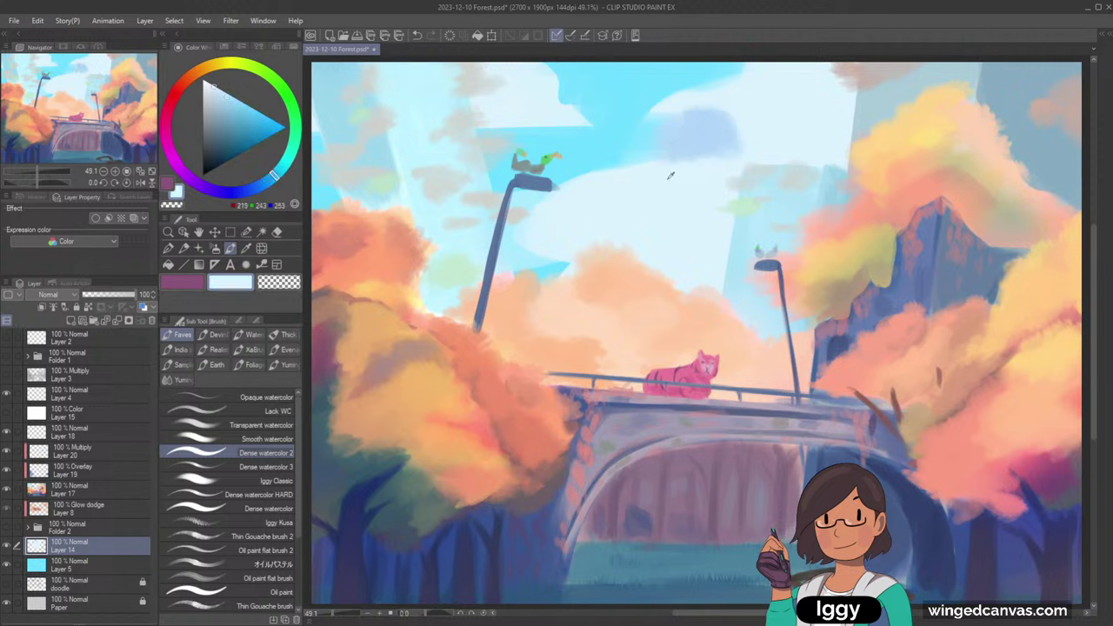
pyautogui.keyDown('alt'); pyautogui.click(705, 144); pyautogui.keyUp('alt')
pyautogui.keyDown('alt'); pyautogui.click(743, 100); pyautogui.keyUp('alt')
pyautogui.moveTo(682, 132); pyautogui.dragTo(705, 124)
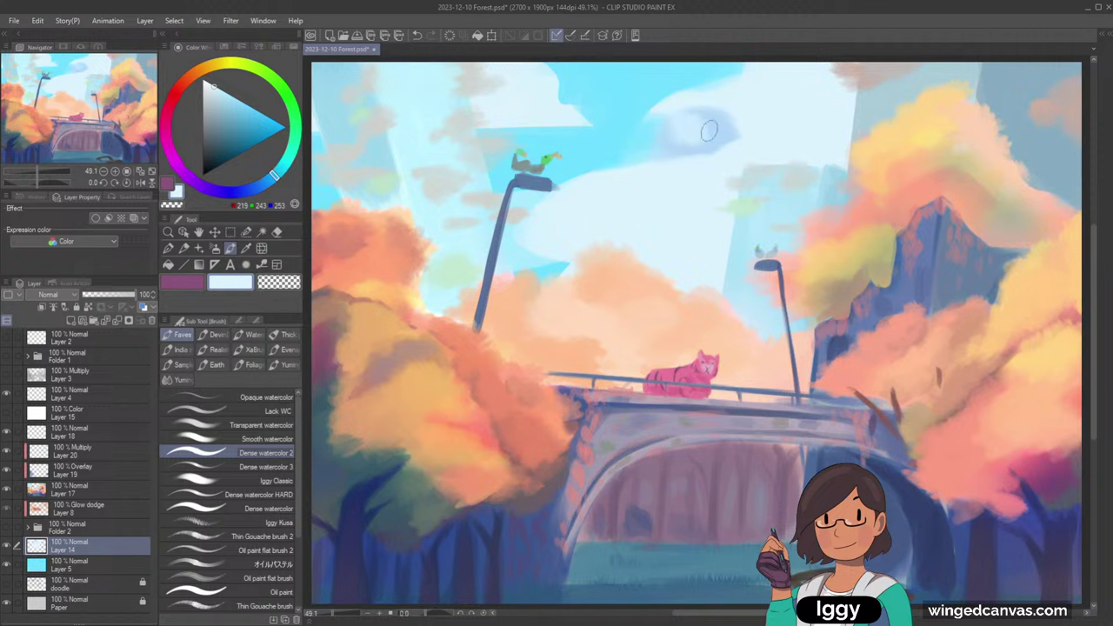
pyautogui.hotkey('ctrl', 'z')
pyautogui.keyDown('alt'); pyautogui.click(696, 133); pyautogui.keyUp('alt')
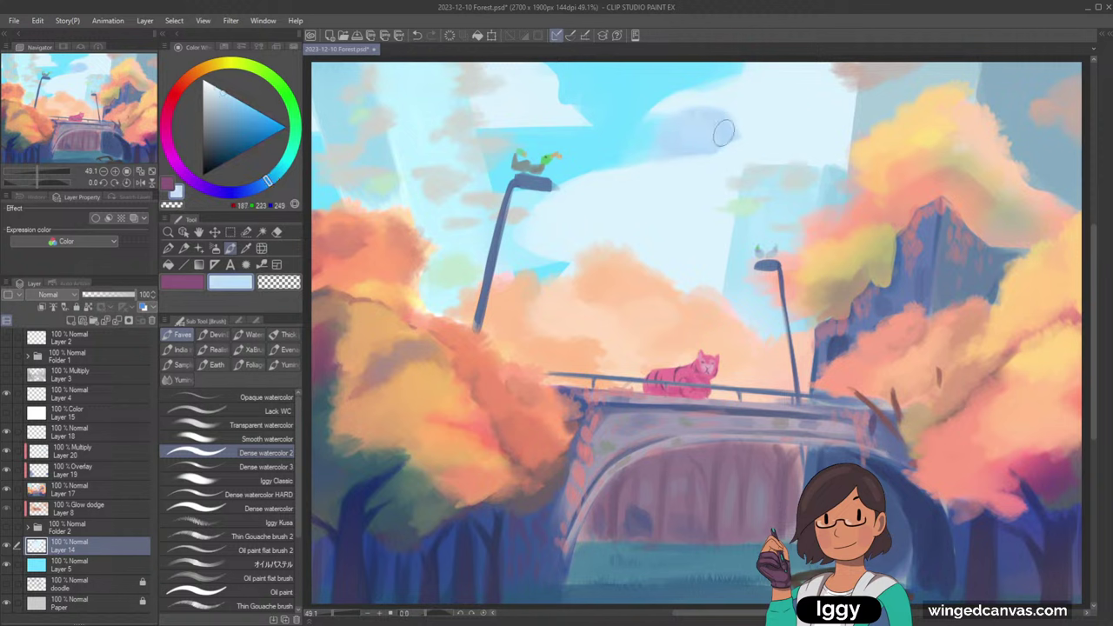
pyautogui.keyDown('alt'); pyautogui.click(654, 142); pyautogui.keyUp('alt')
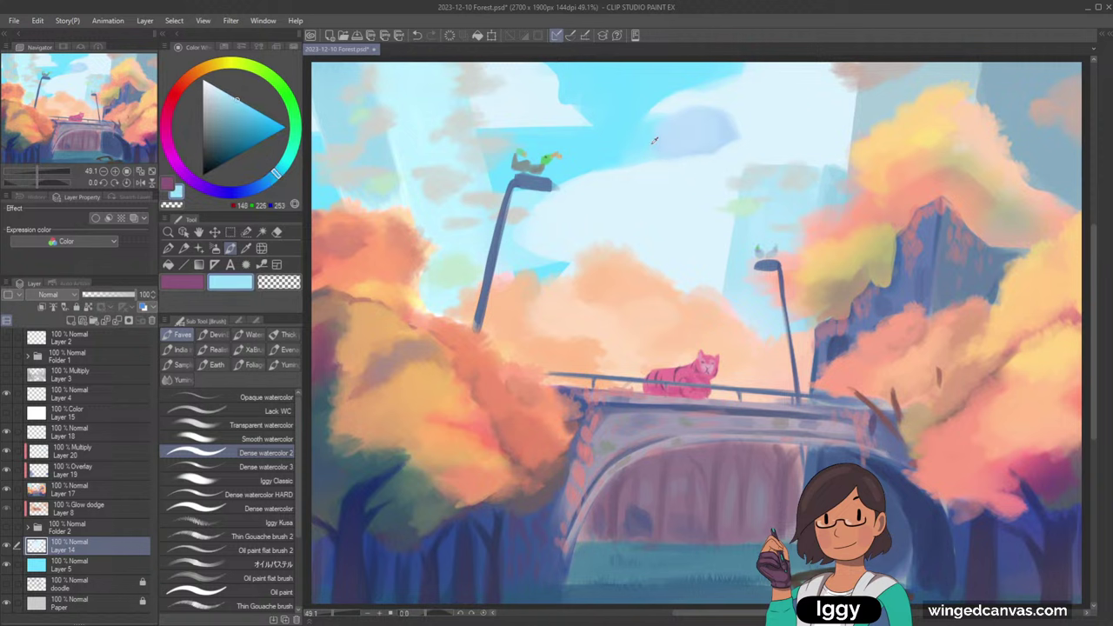
pyautogui.moveTo(660, 141); pyautogui.dragTo(694, 144)
pyautogui.press('c')
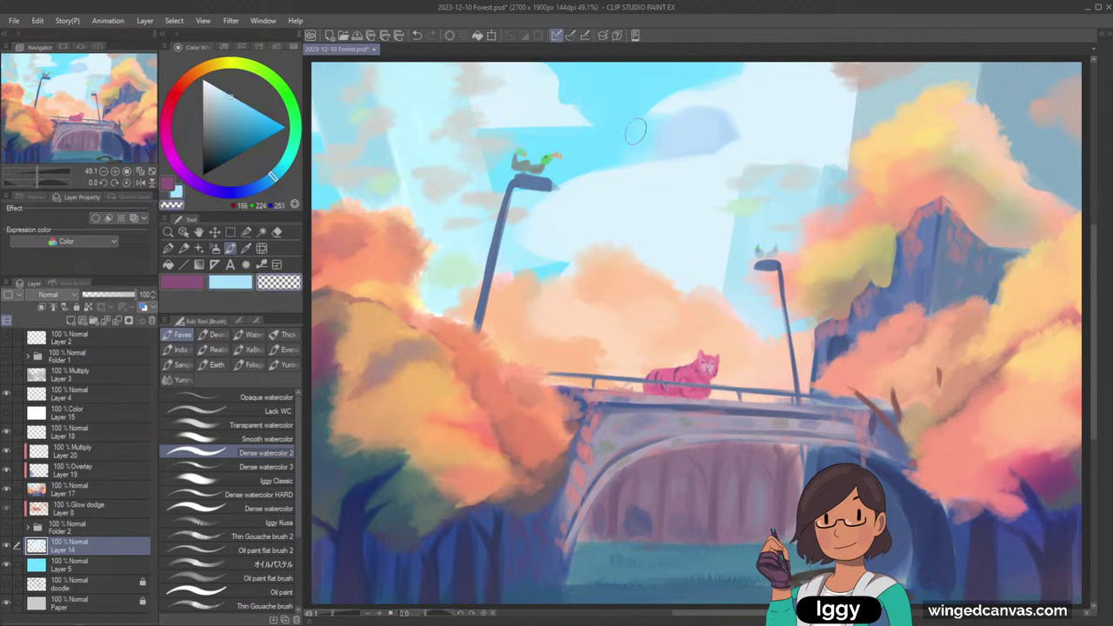
# - Brush RGB 187, 224, 249 shading across the large cloud, then refine the shadow edges with the sampled cloud highlight, RGB 219, 243, 253
pyautogui.keyDown('alt'); pyautogui.click(679, 130); pyautogui.keyUp('alt')
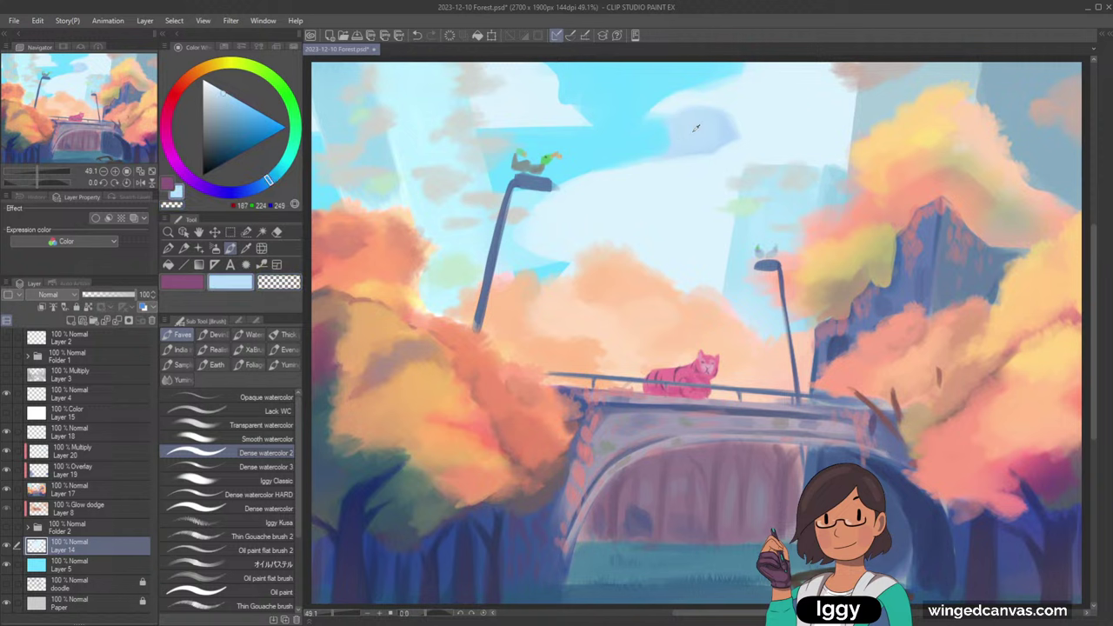
pyautogui.moveTo(637, 187)
pyautogui.mouseDown()
pyautogui.moveTo(737, 191)
pyautogui.moveTo(667, 181)
pyautogui.moveTo(768, 164)
pyautogui.moveTo(741, 181)
pyautogui.moveTo(738, 198)
pyautogui.moveTo(681, 182)
pyautogui.mouseUp()
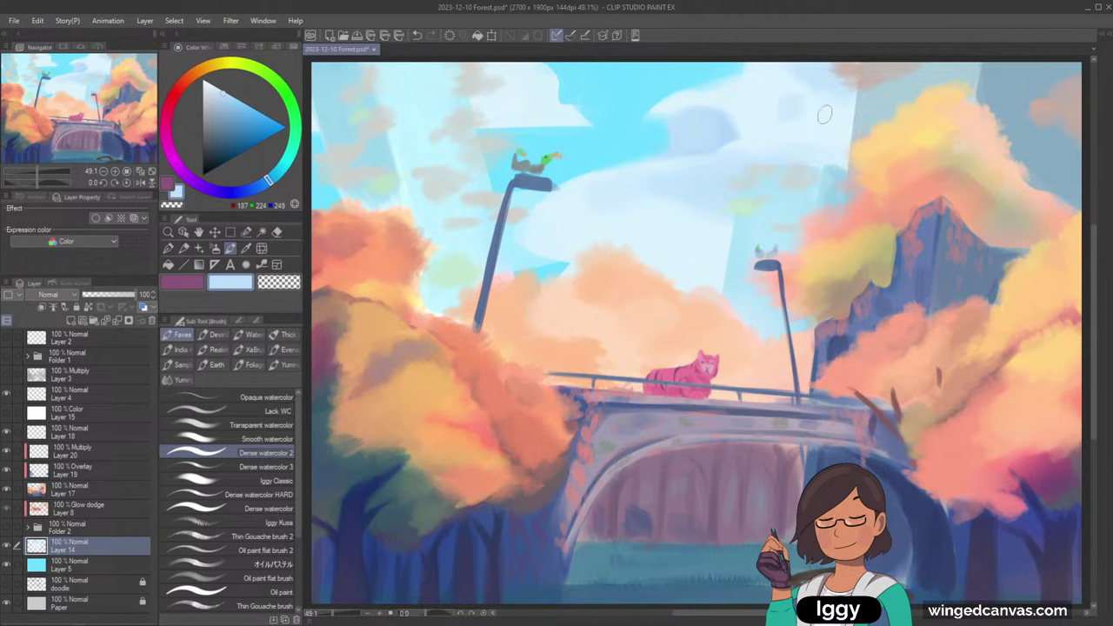
pyautogui.keyDown('alt'); pyautogui.click(686, 172); pyautogui.keyUp('alt')
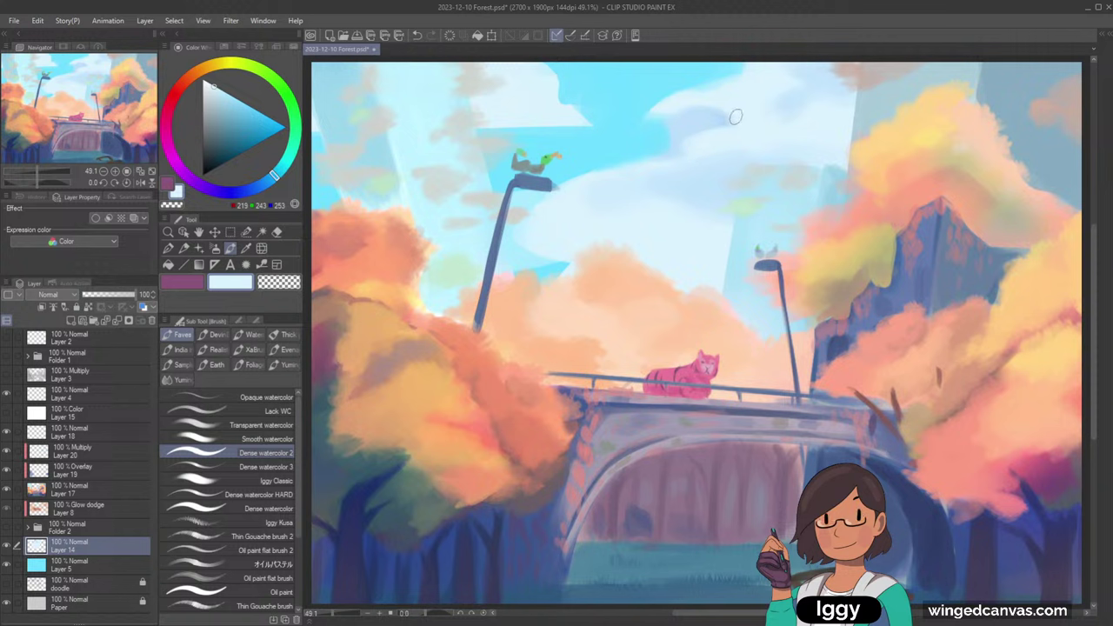
# - Shade the lower part of the large cloud with sampled pale blues and a larger brush, softening the transitions with the light cloud colour
pyautogui.keyDown('alt'); pyautogui.click(702, 137); pyautogui.keyUp('alt')
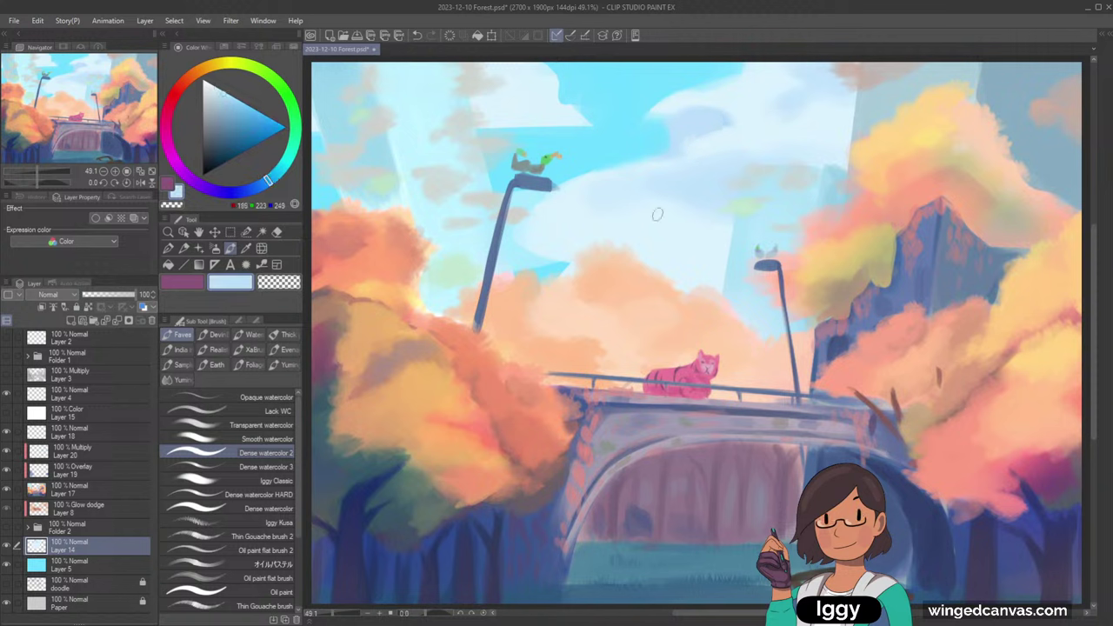
pyautogui.moveTo(581, 213); pyautogui.dragTo(669, 245)
pyautogui.keyDown('alt'); pyautogui.click(625, 224); pyautogui.keyUp('alt')
pyautogui.press(']')
pyautogui.press(']')
pyautogui.press(']')
pyautogui.press(']')
pyautogui.moveTo(578, 197); pyautogui.dragTo(679, 242)
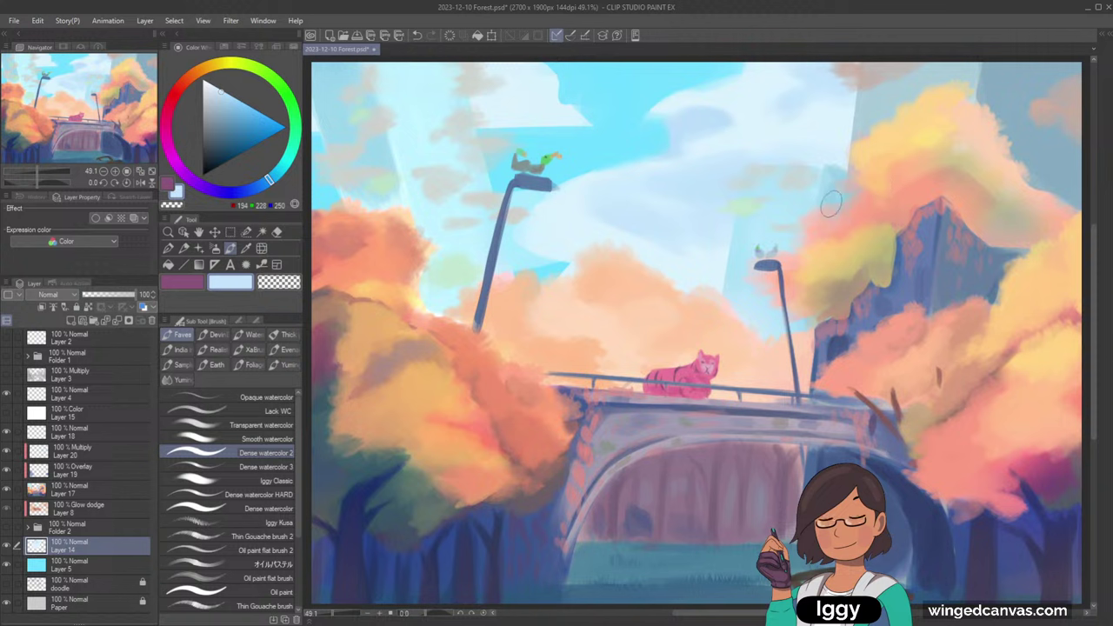
pyautogui.keyDown('alt'); pyautogui.click(688, 247); pyautogui.keyUp('alt')
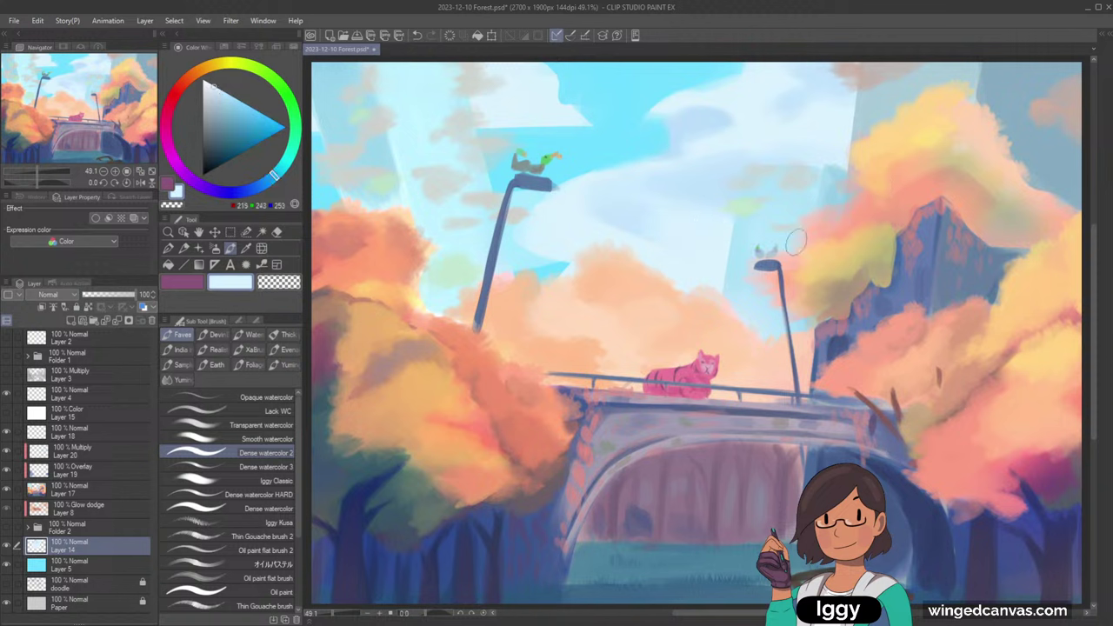
pyautogui.keyDown('alt'); pyautogui.click(726, 158); pyautogui.keyUp('alt')
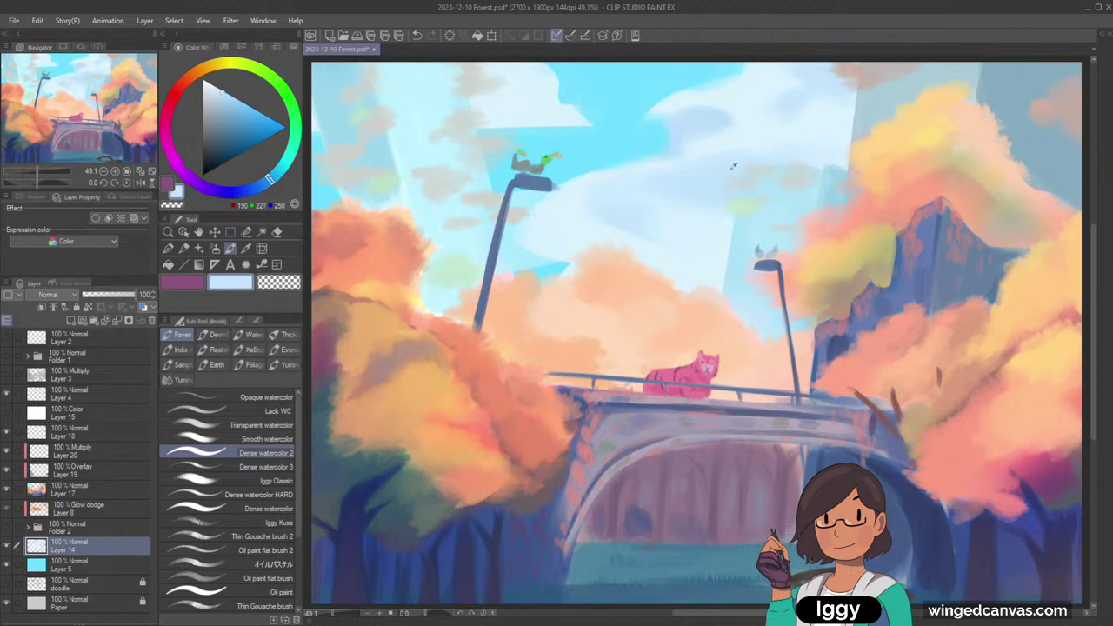
# - Reshape and shade the small cloud above the left lamp post with sampled light and shadow blues, and save the file
pyautogui.keyDown('alt'); pyautogui.click(560, 97); pyautogui.keyUp('alt')
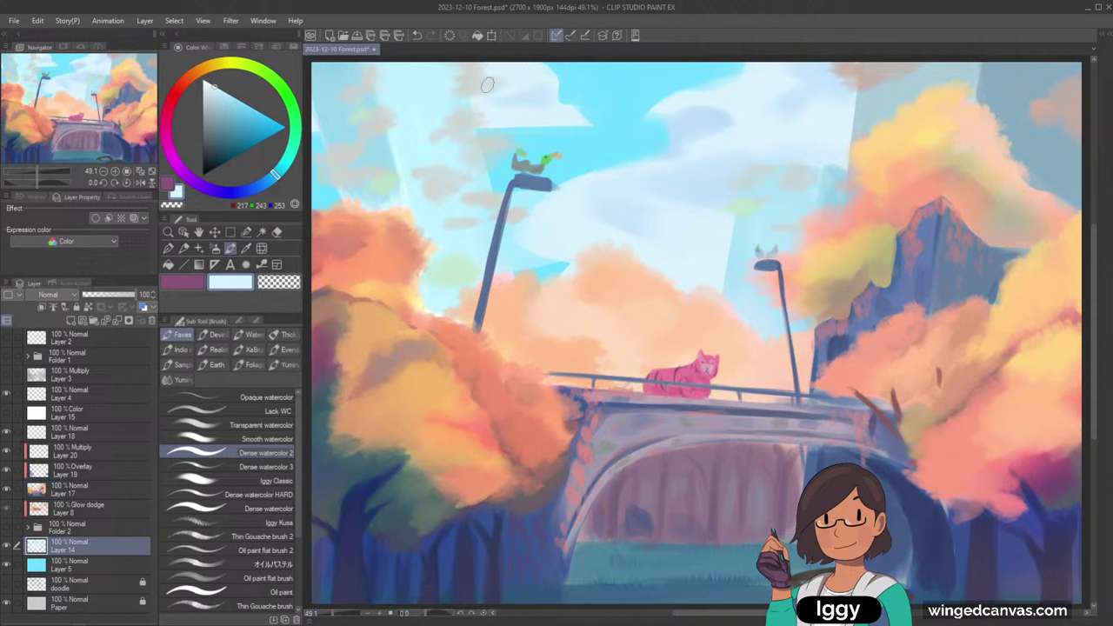
pyautogui.keyDown('alt'); pyautogui.click(553, 88); pyautogui.keyUp('alt')
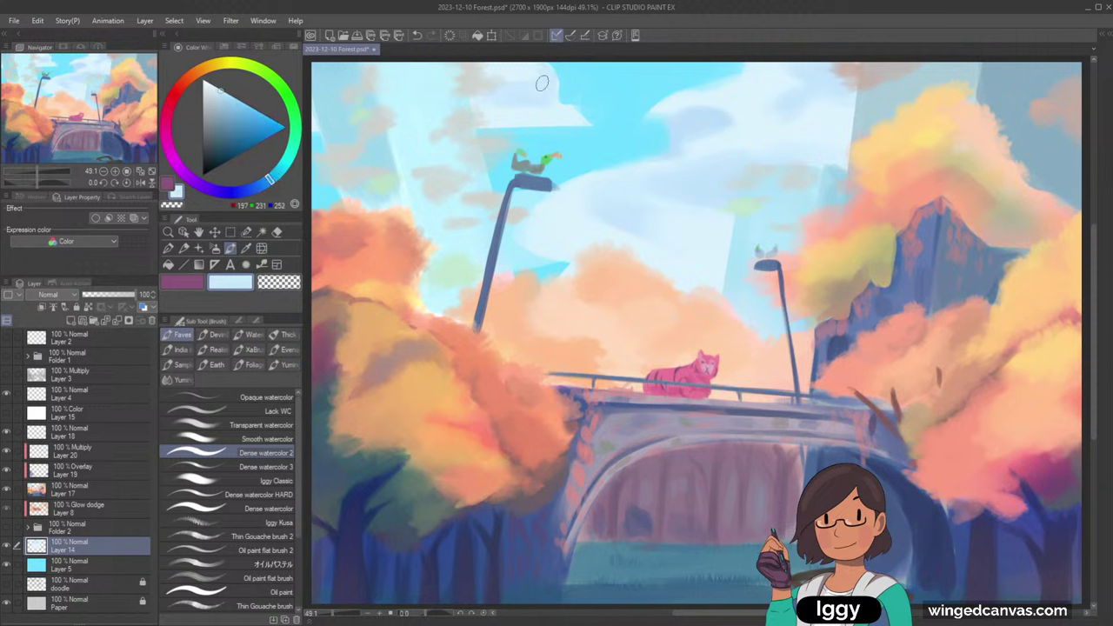
pyautogui.keyDown('alt'); pyautogui.click(529, 111); pyautogui.keyUp('alt')
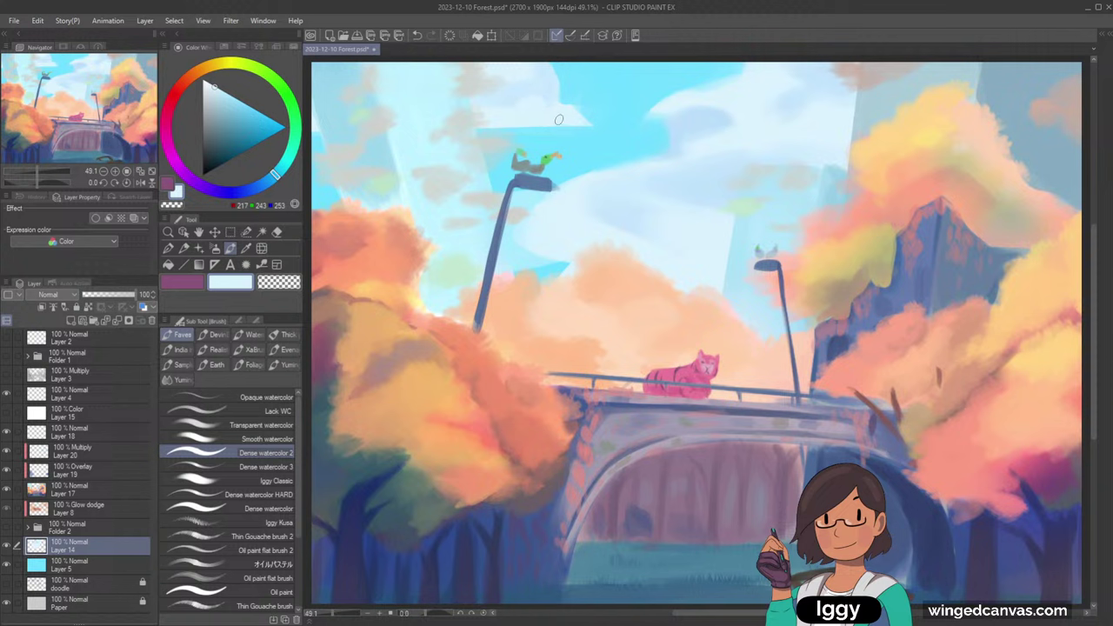
pyautogui.keyDown('alt'); pyautogui.click(546, 99); pyautogui.keyUp('alt')
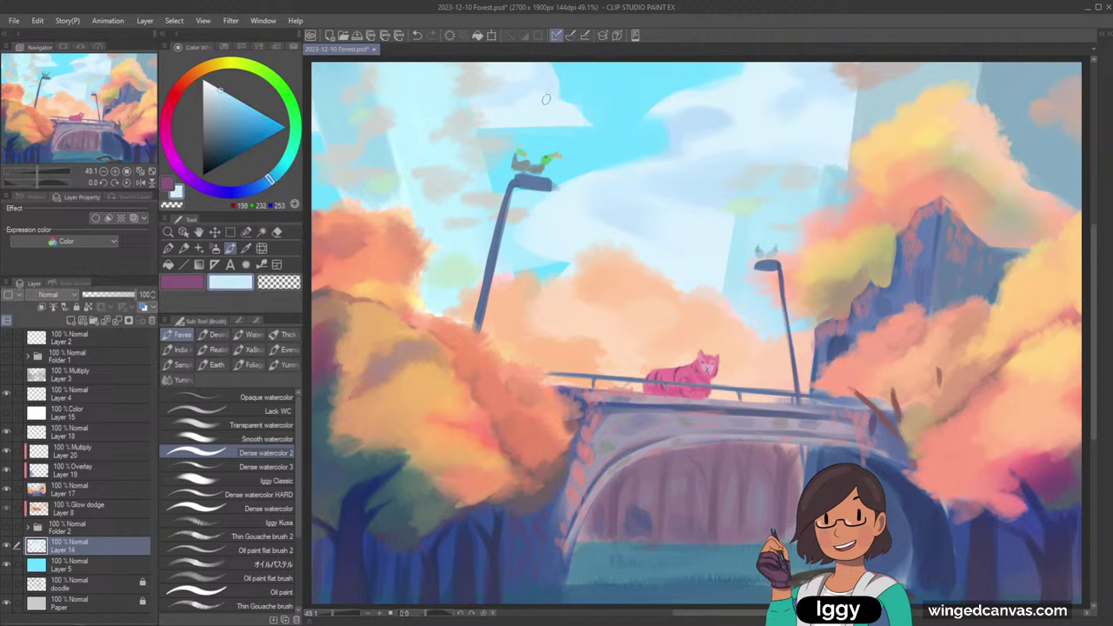
pyautogui.keyDown('alt'); pyautogui.click(697, 120); pyautogui.keyUp('alt')
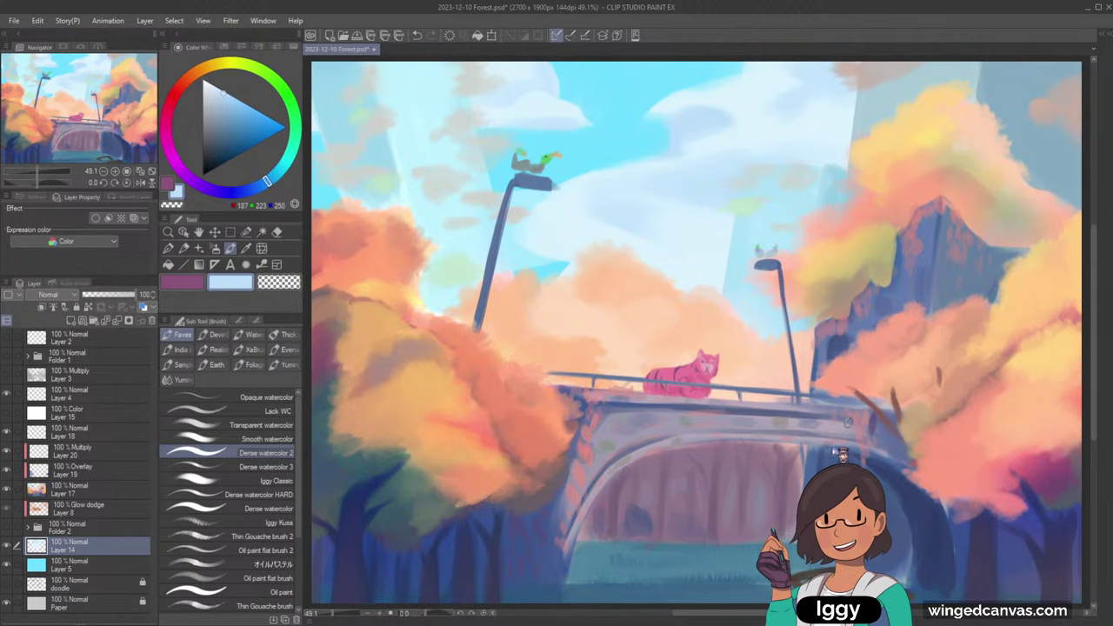
pyautogui.hotkey('ctrl', 's')
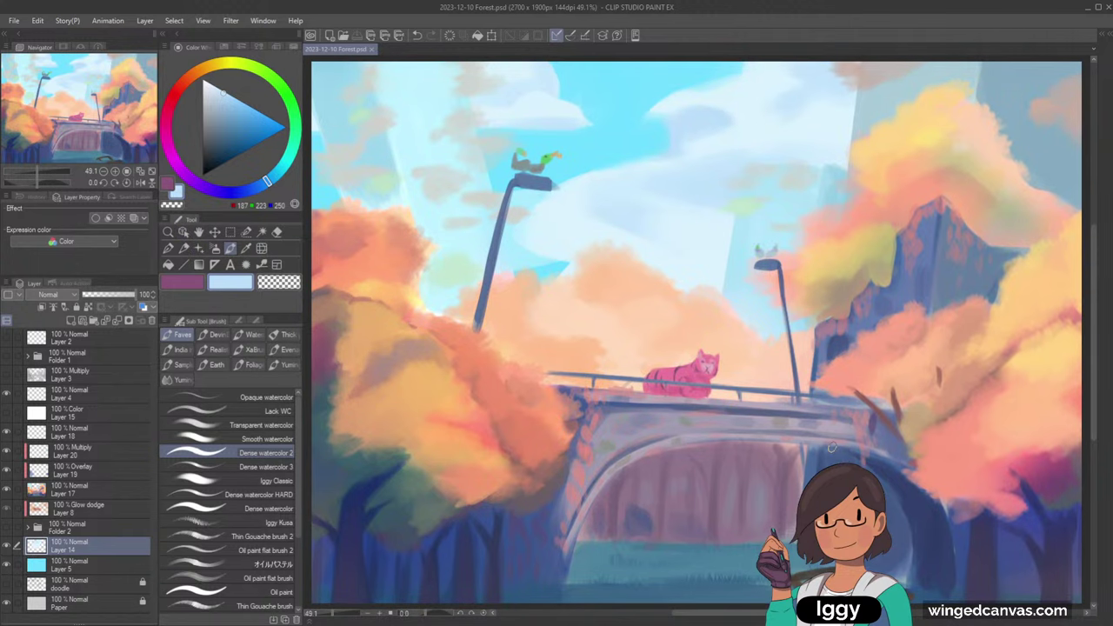